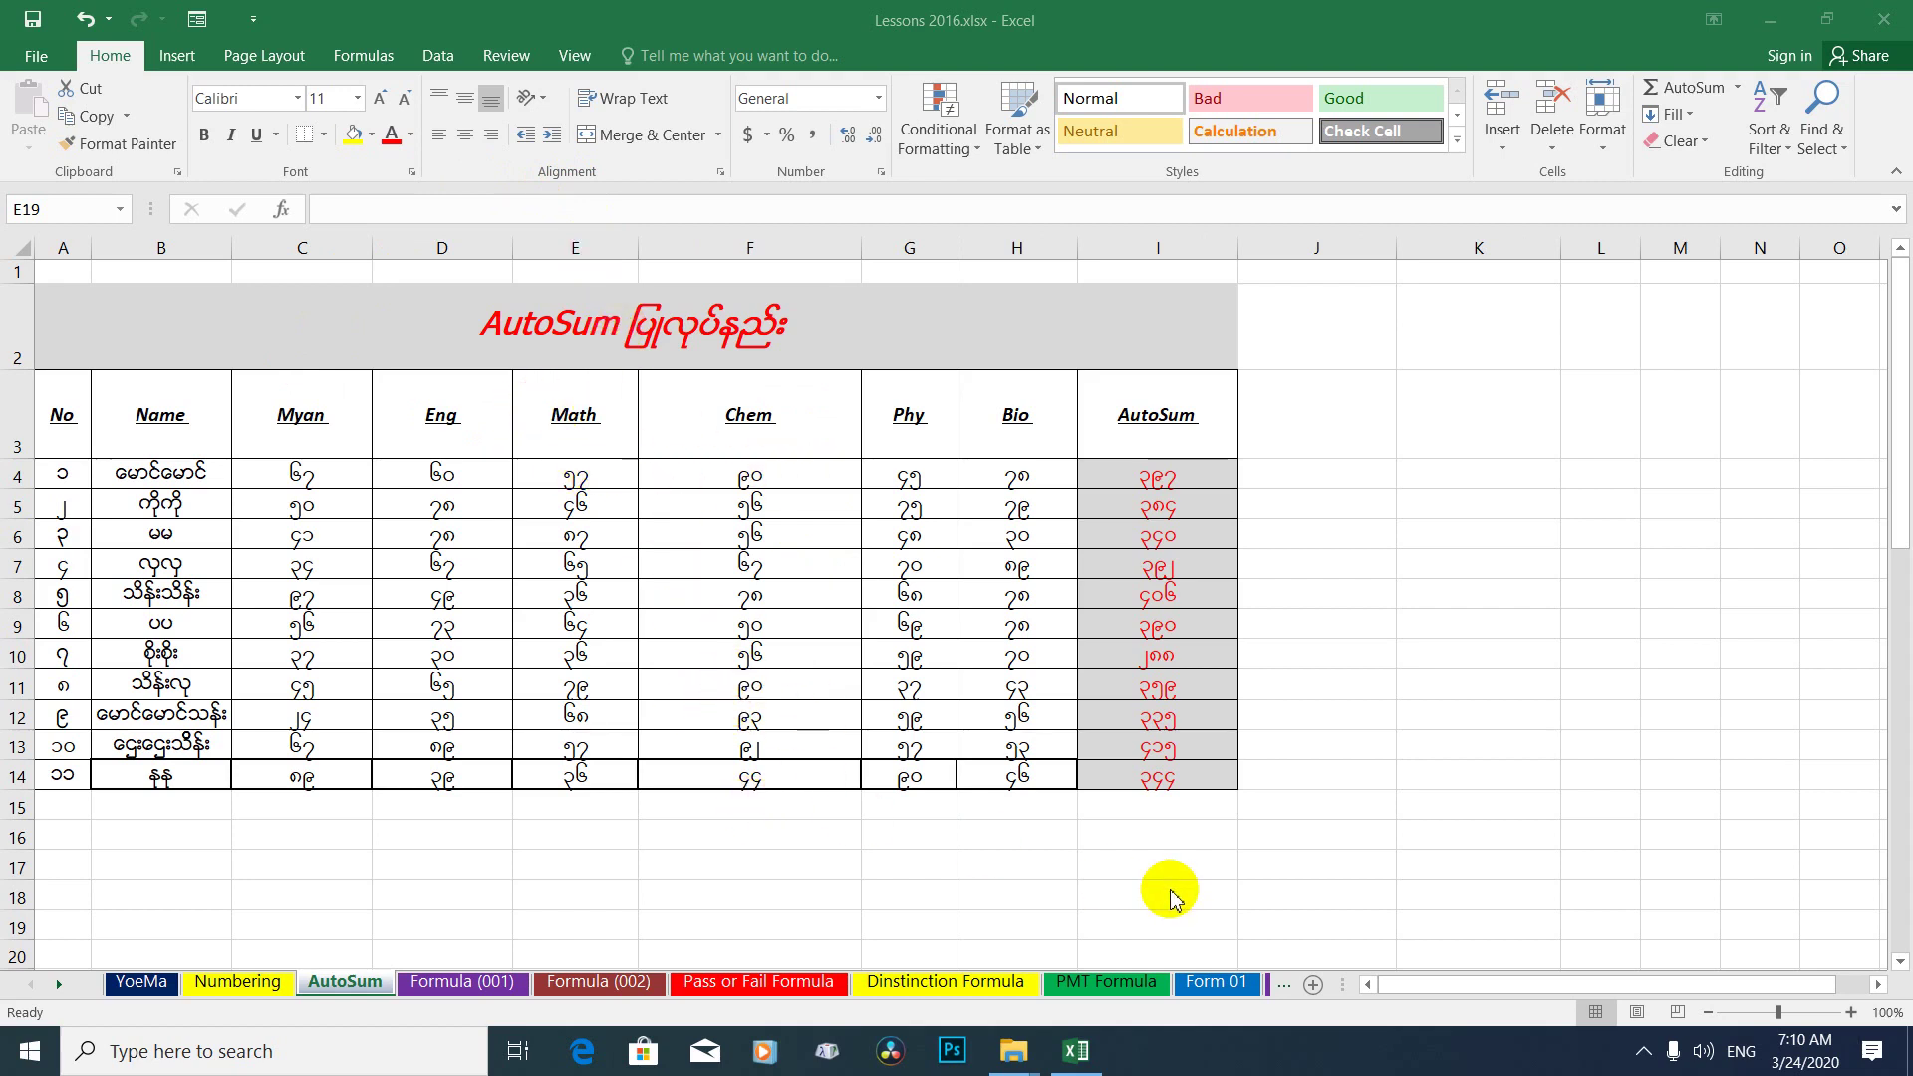
Look over Formula (001)'s ADD, minus, multiply and divide cells, then go to Formula (002).
{"action": "left_click", "coordinate": [485, 984]}
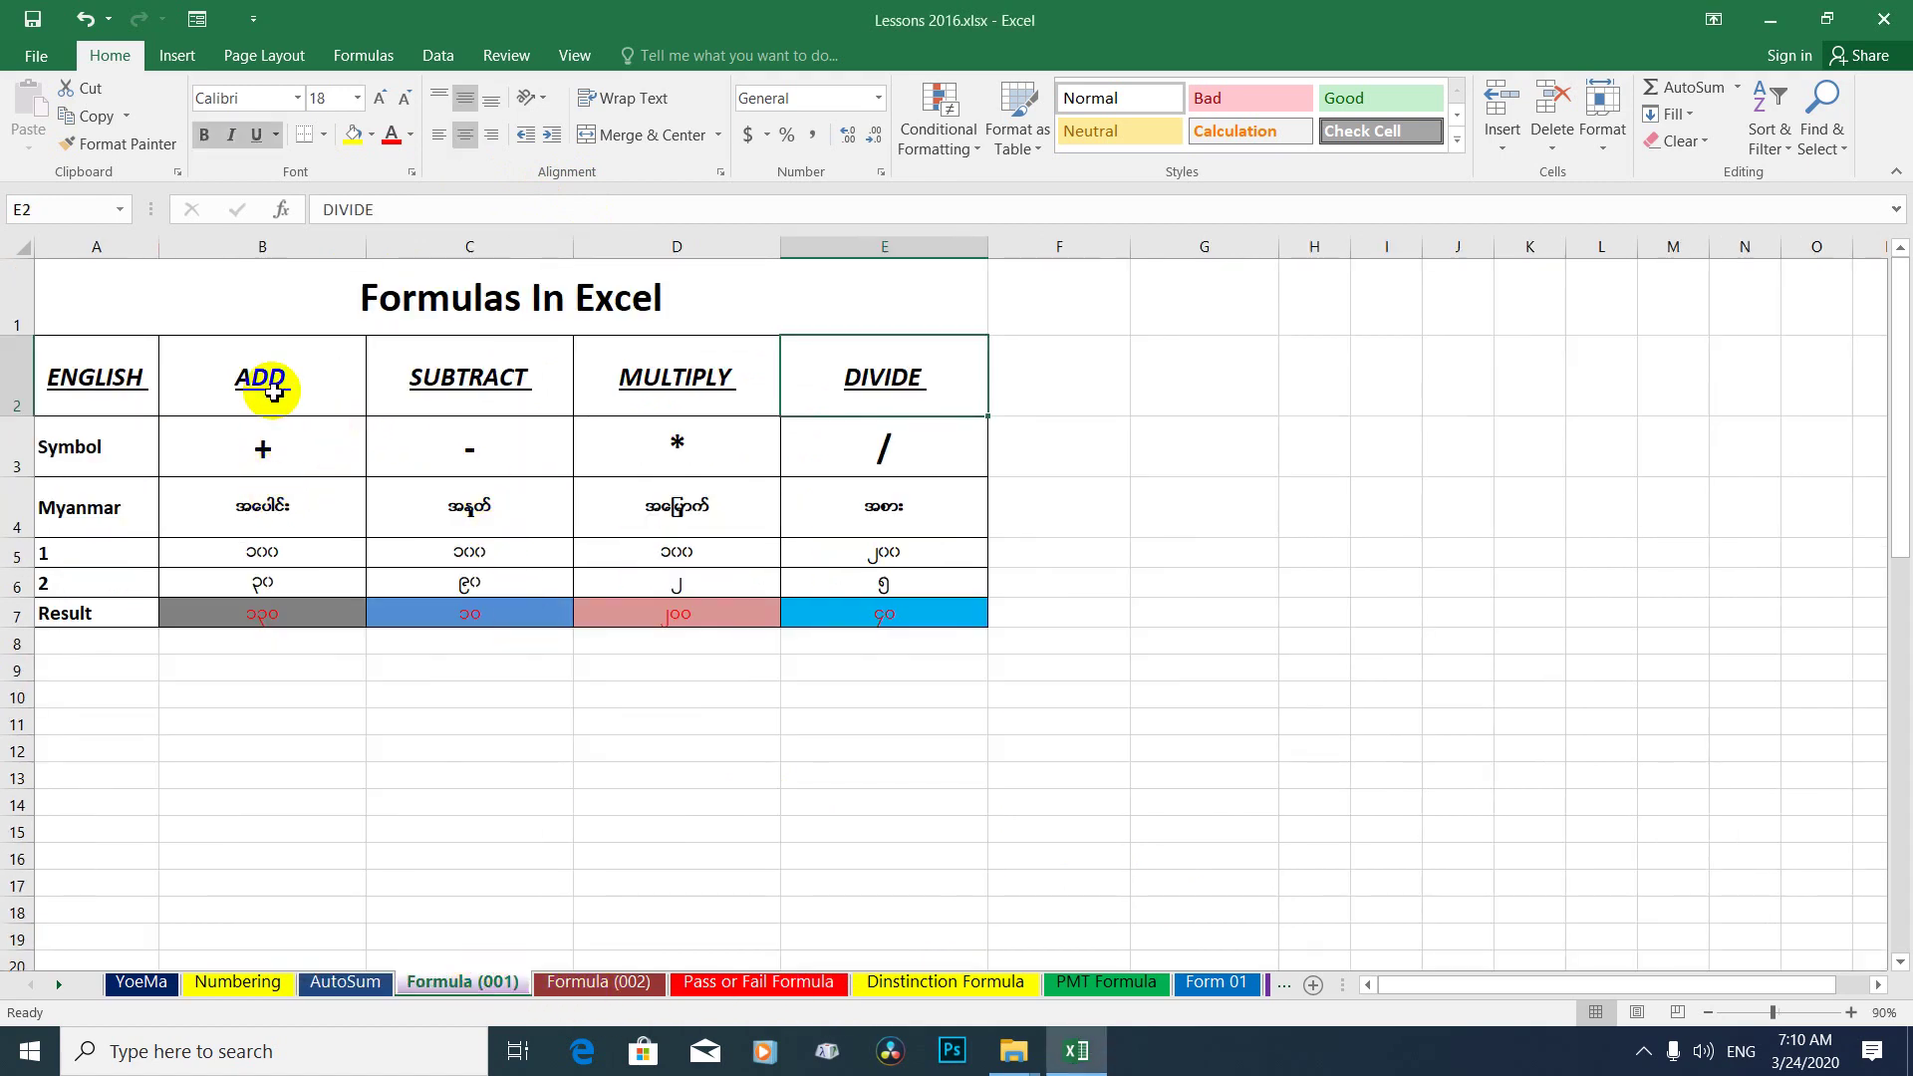
{"action": "left_click", "coordinate": [274, 390]}
{"action": "left_click", "coordinate": [428, 443]}
{"action": "left_click", "coordinate": [607, 448]}
{"action": "left_click", "coordinate": [882, 456]}
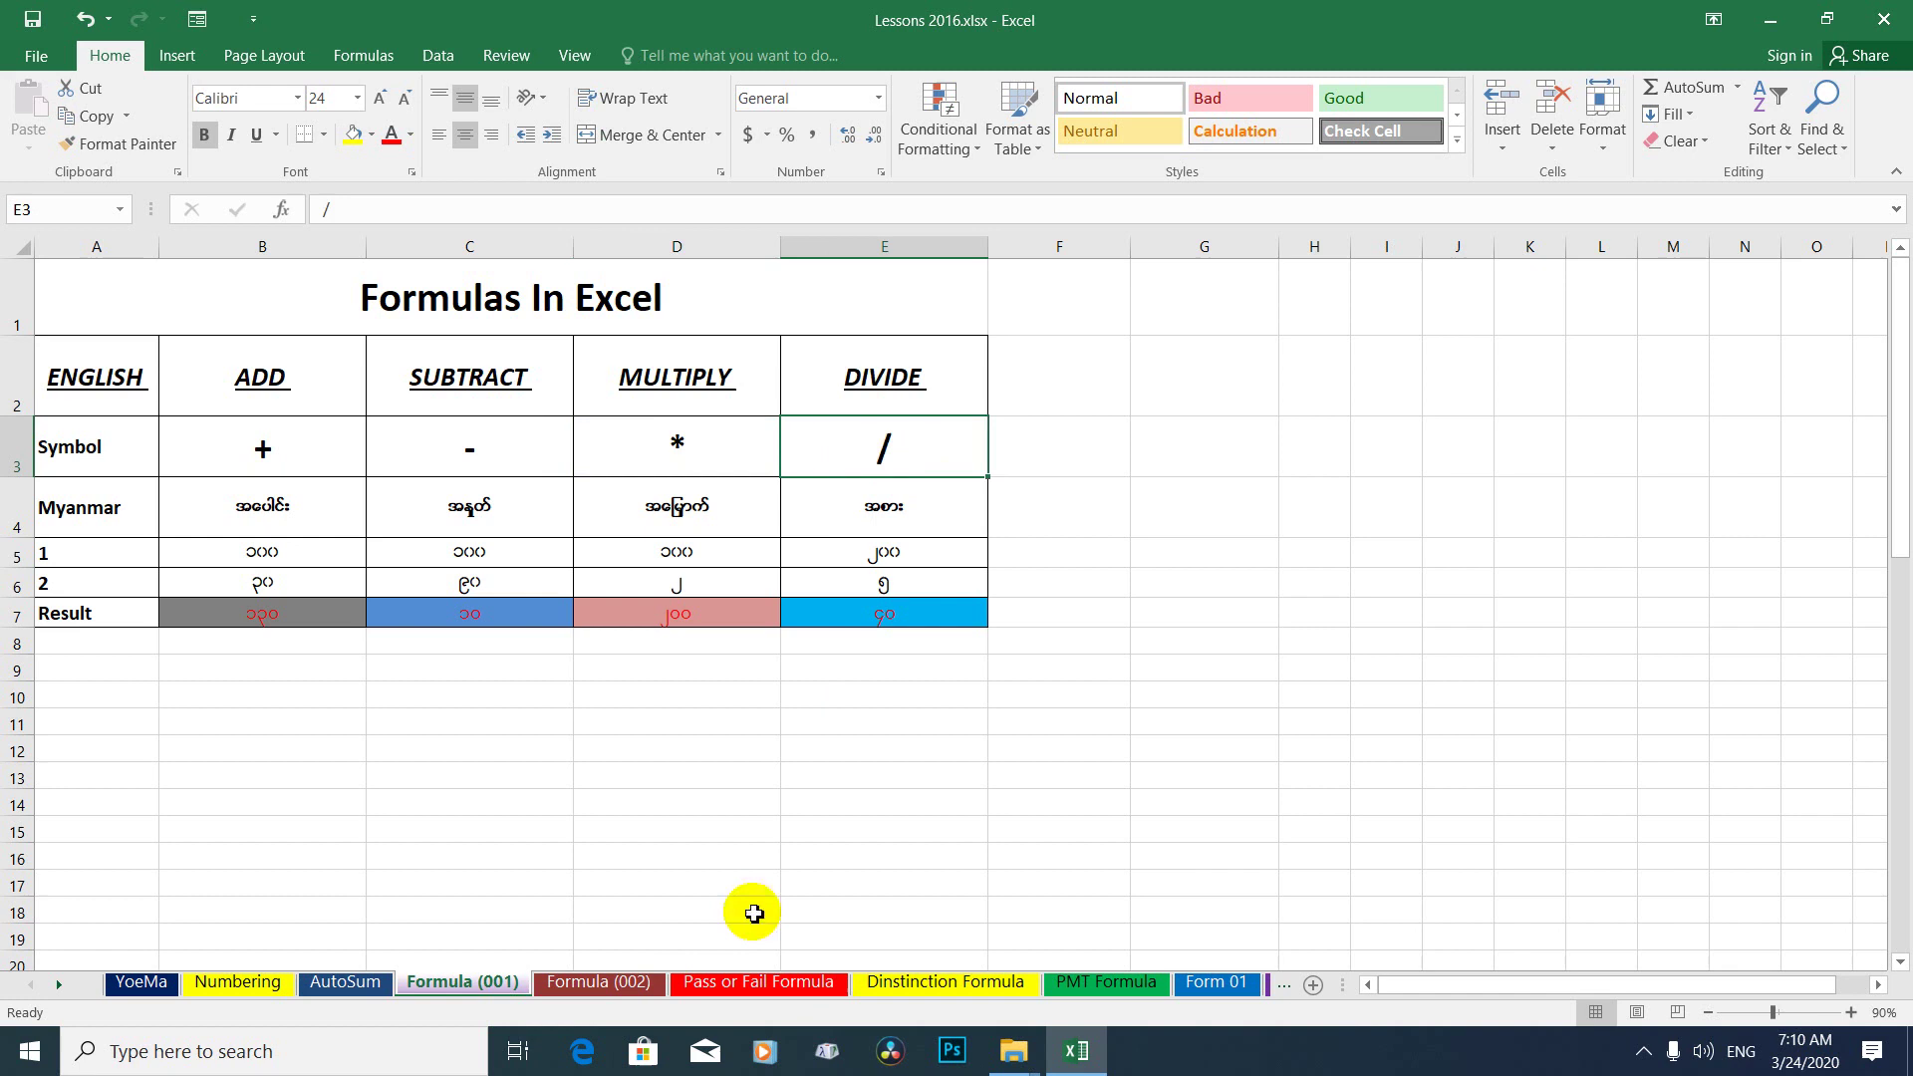
{"action": "left_click", "coordinate": [631, 984]}
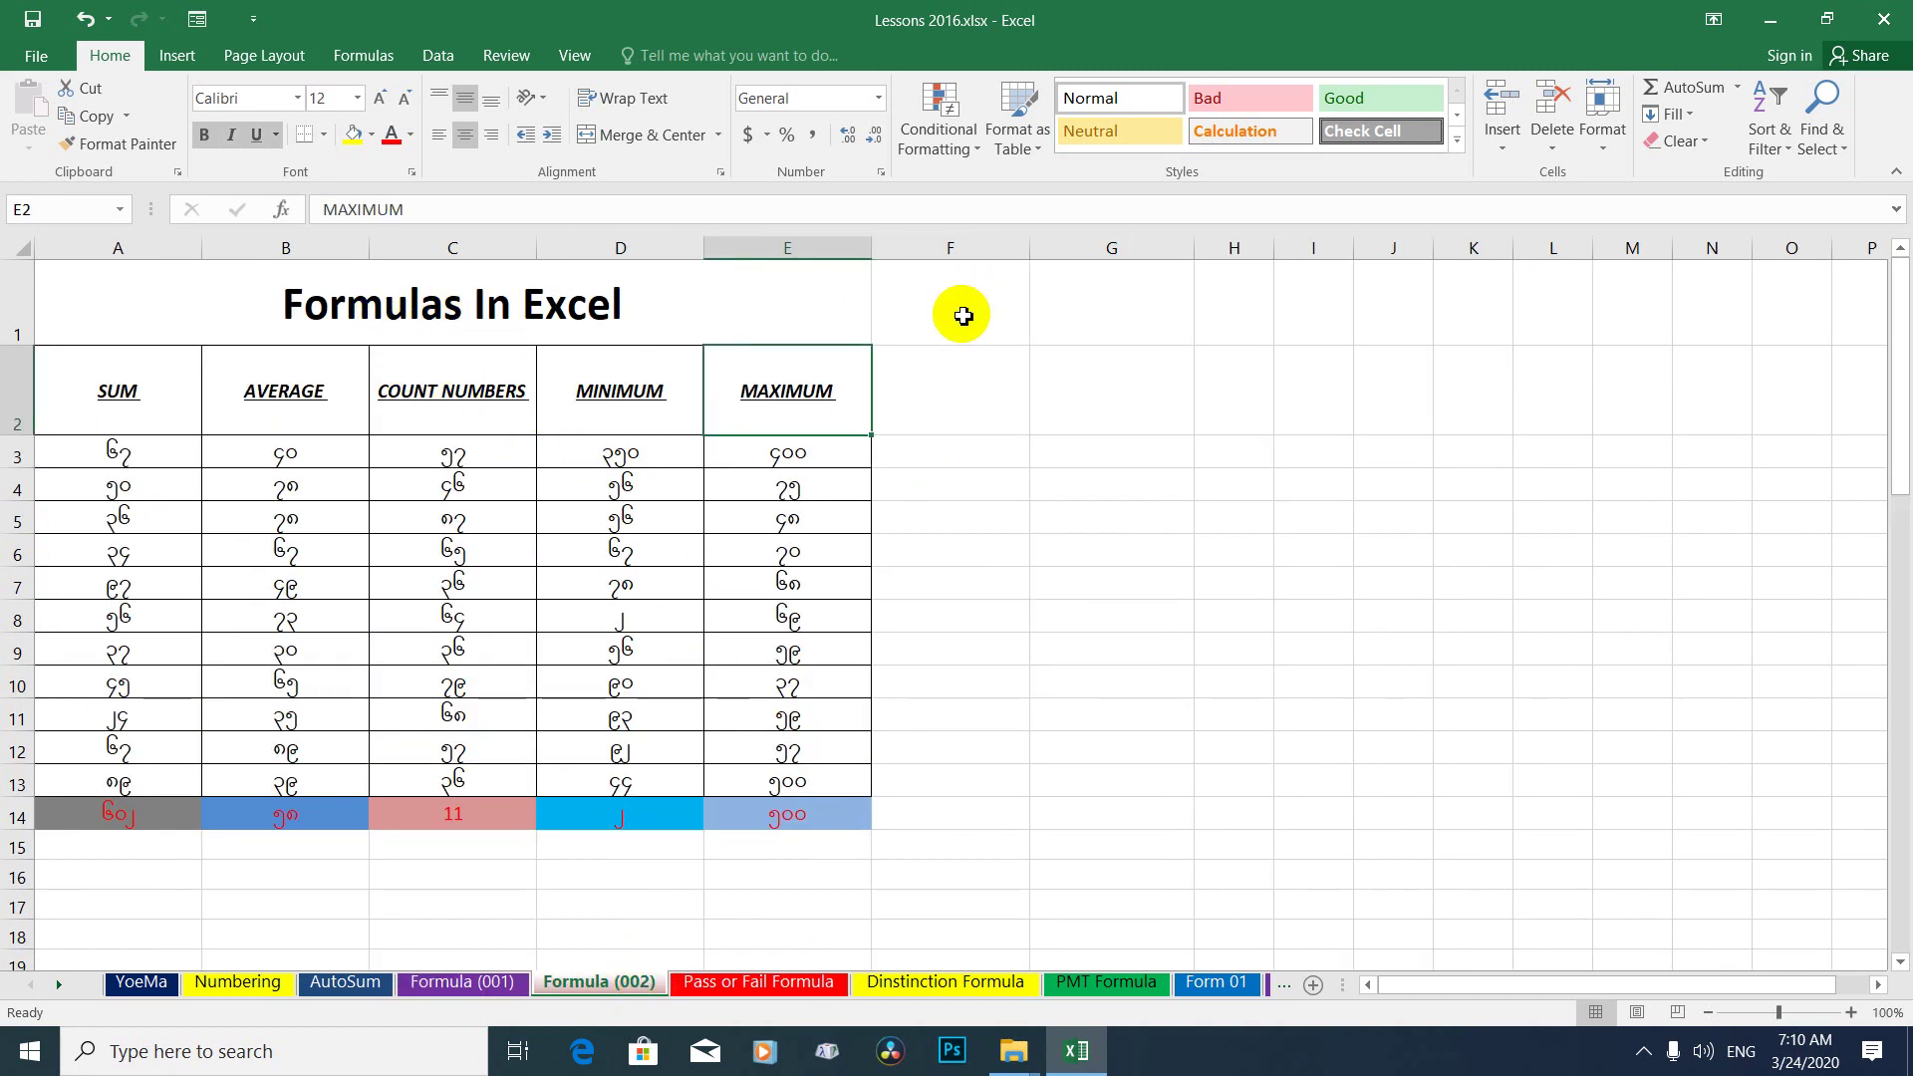
Browse the AutoSum dropdown's Sum, Average, Count Numbers, Max and Min functions, then return to AutoSum.
{"action": "left_click", "coordinate": [1737, 90]}
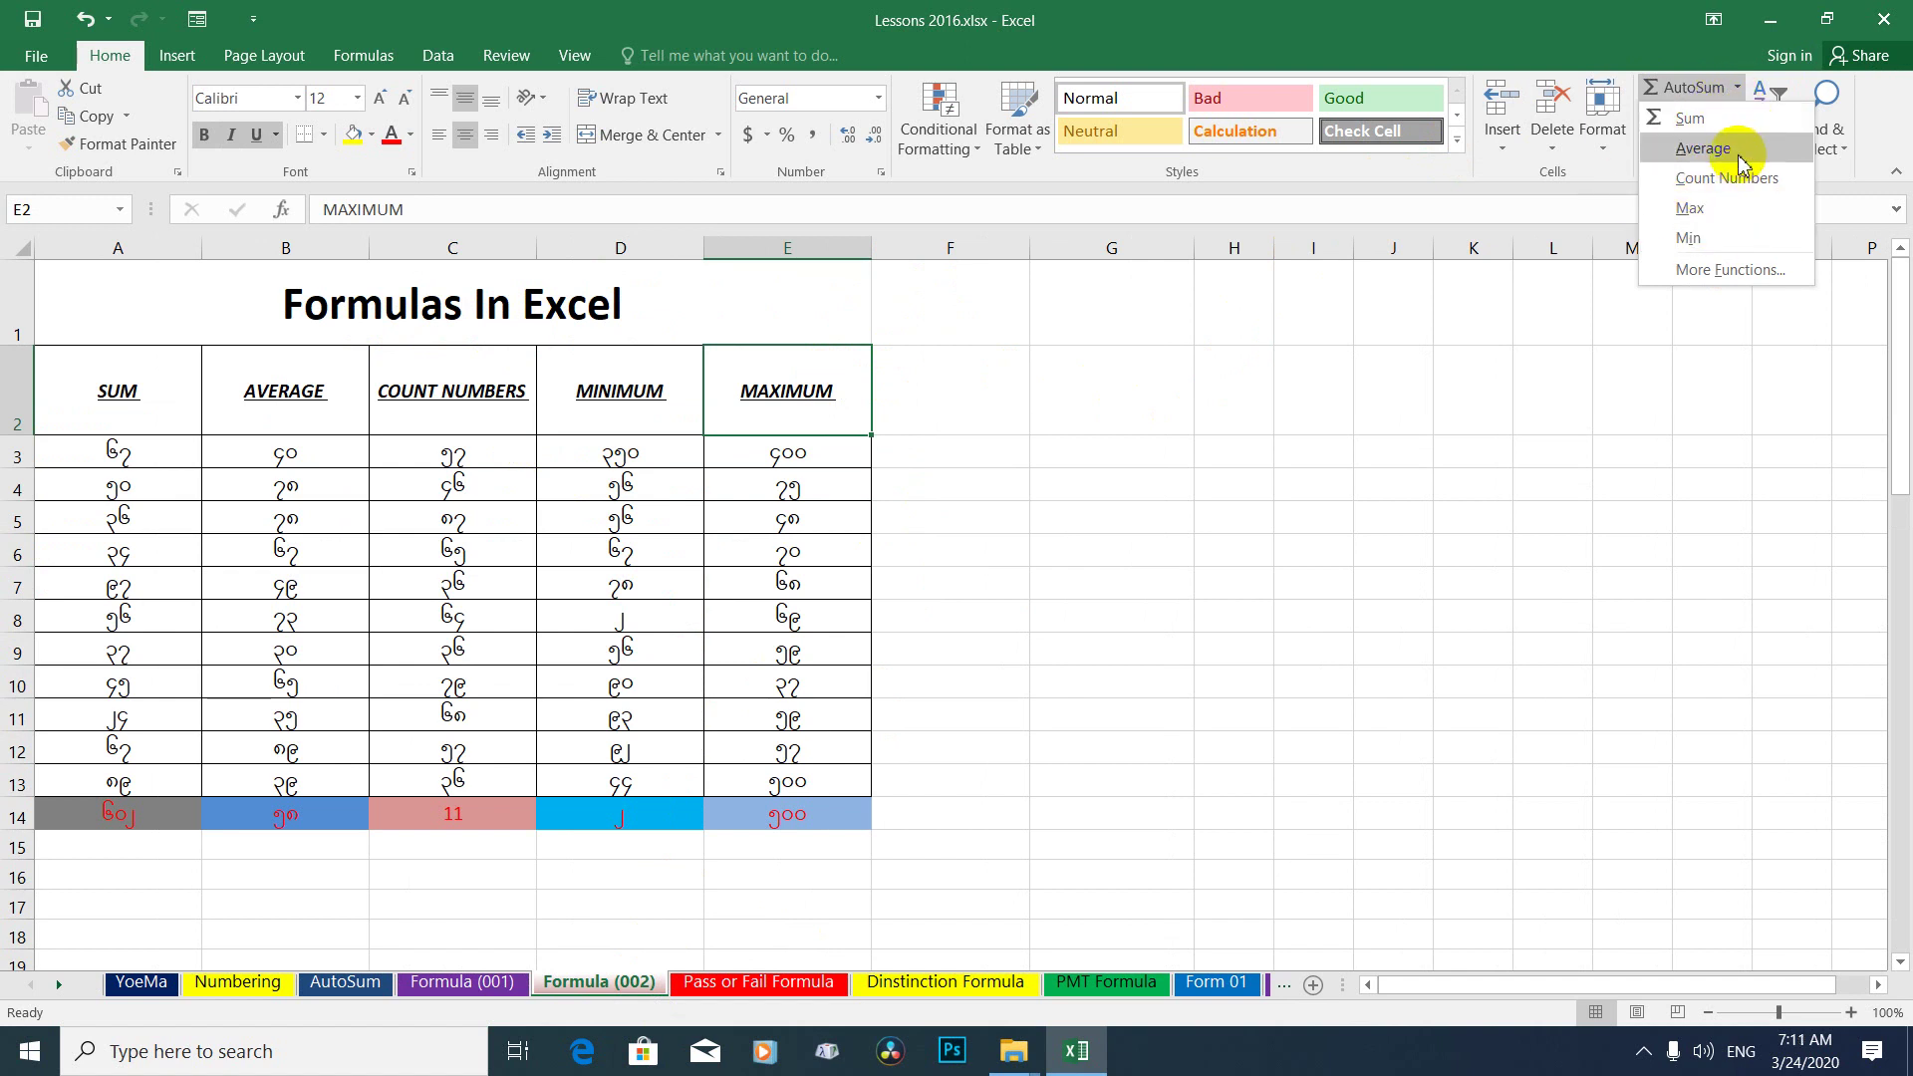
{"action": "left_click", "coordinate": [1693, 88]}
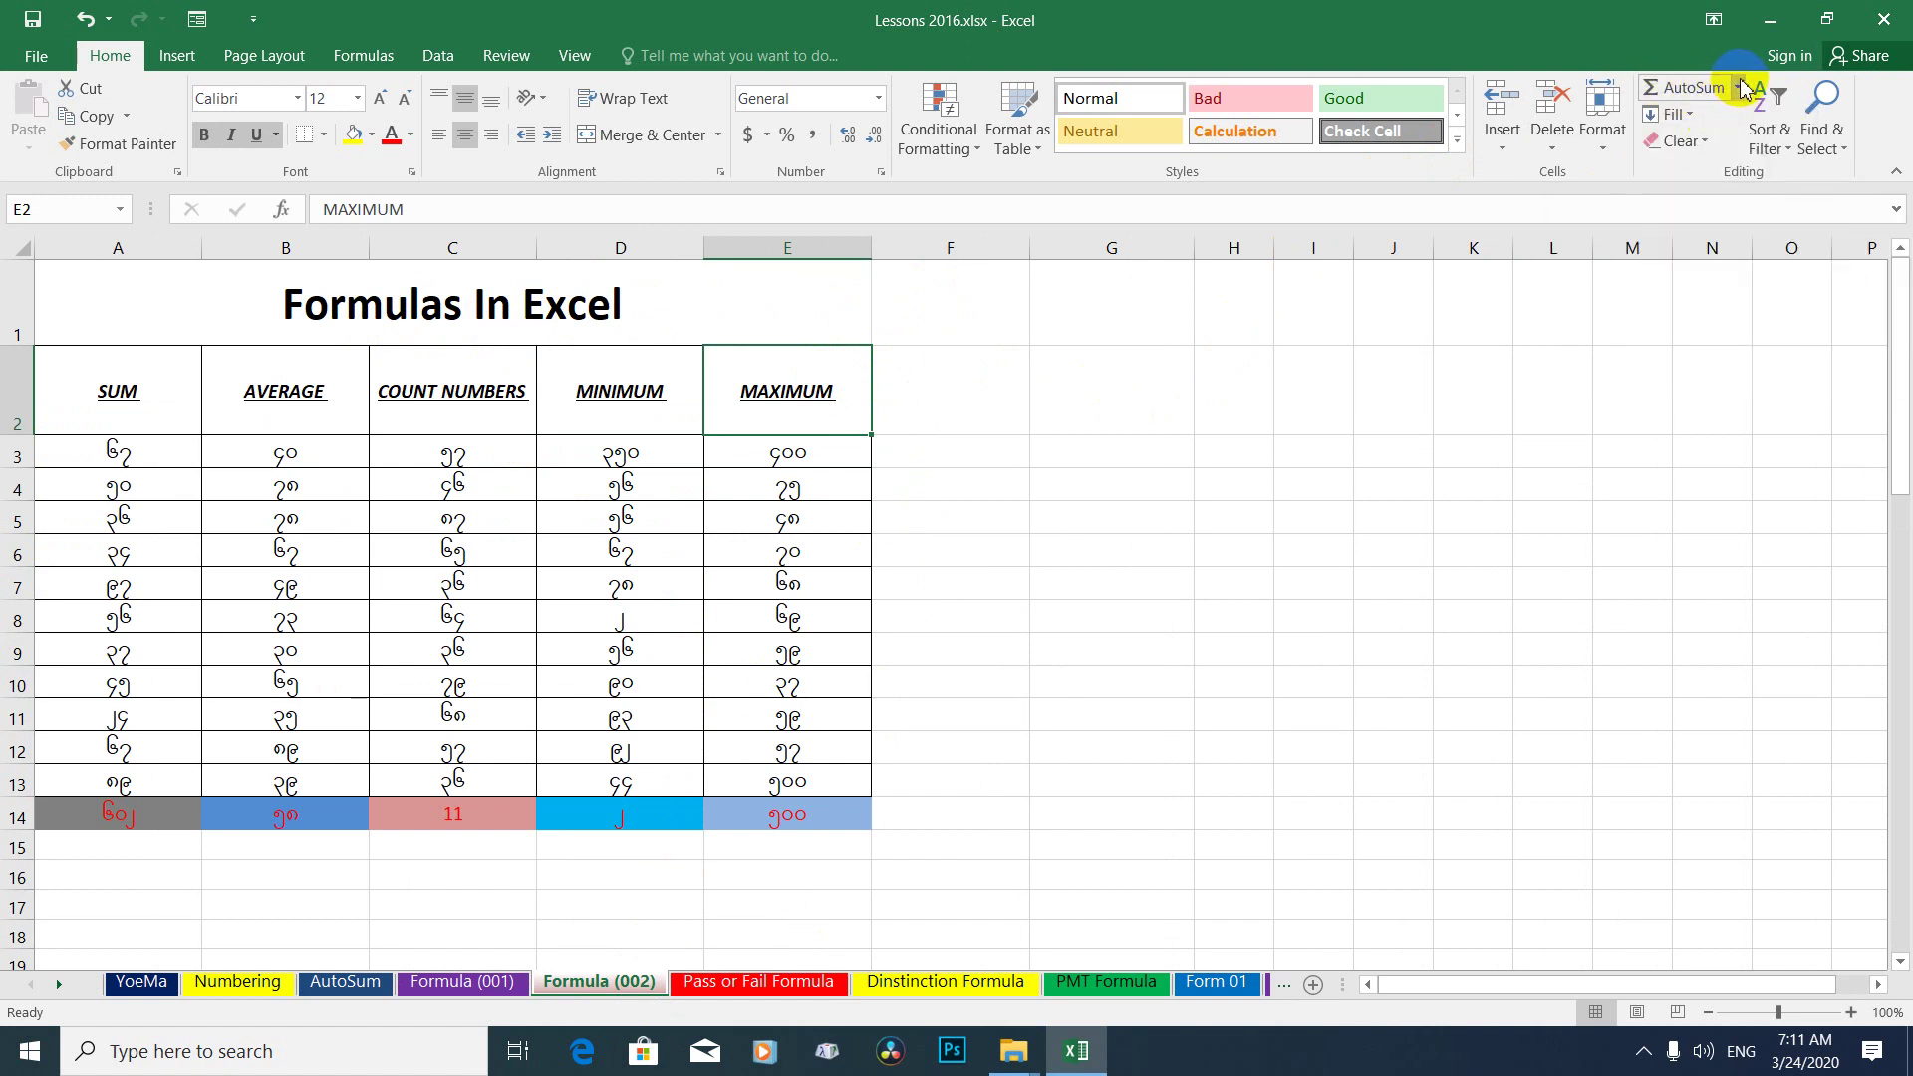
{"action": "left_click", "coordinate": [1736, 88]}
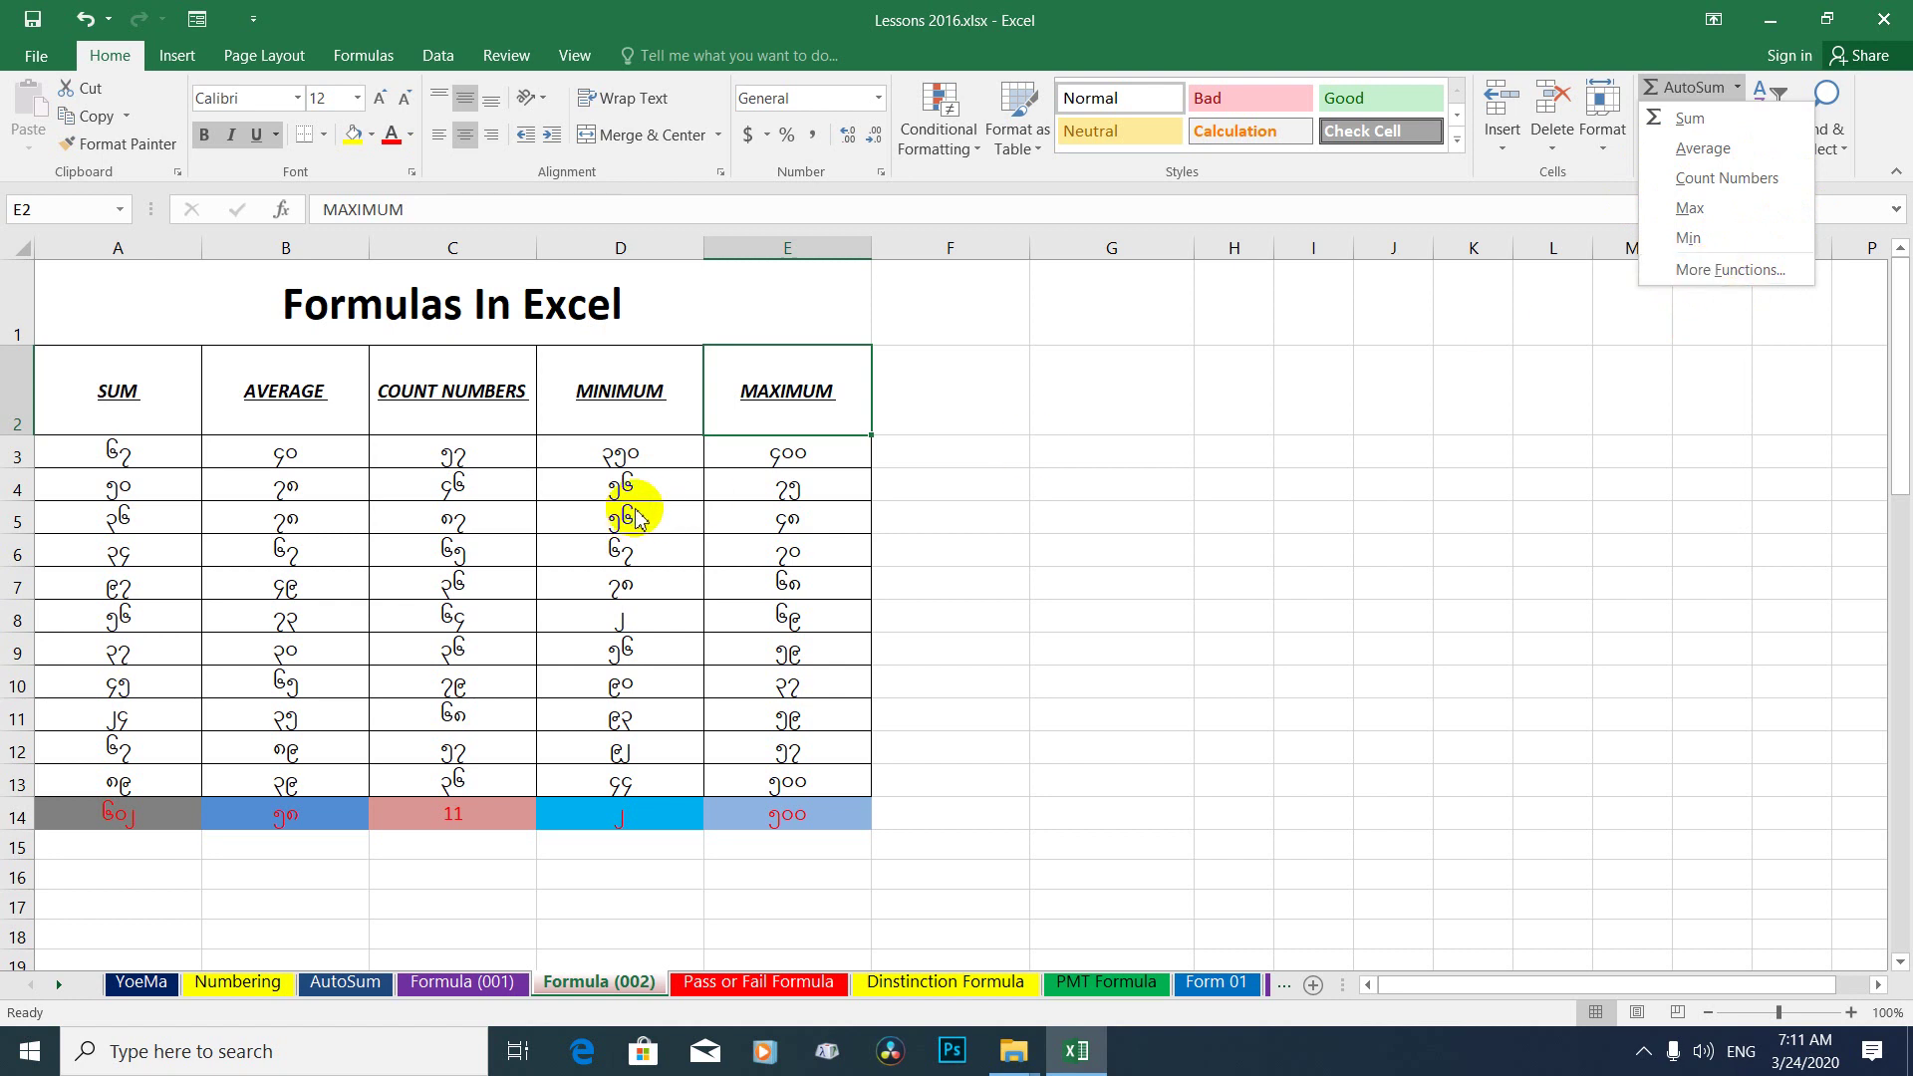
{"action": "left_click", "coordinate": [344, 986]}
{"action": "left_click", "coordinate": [344, 986]}
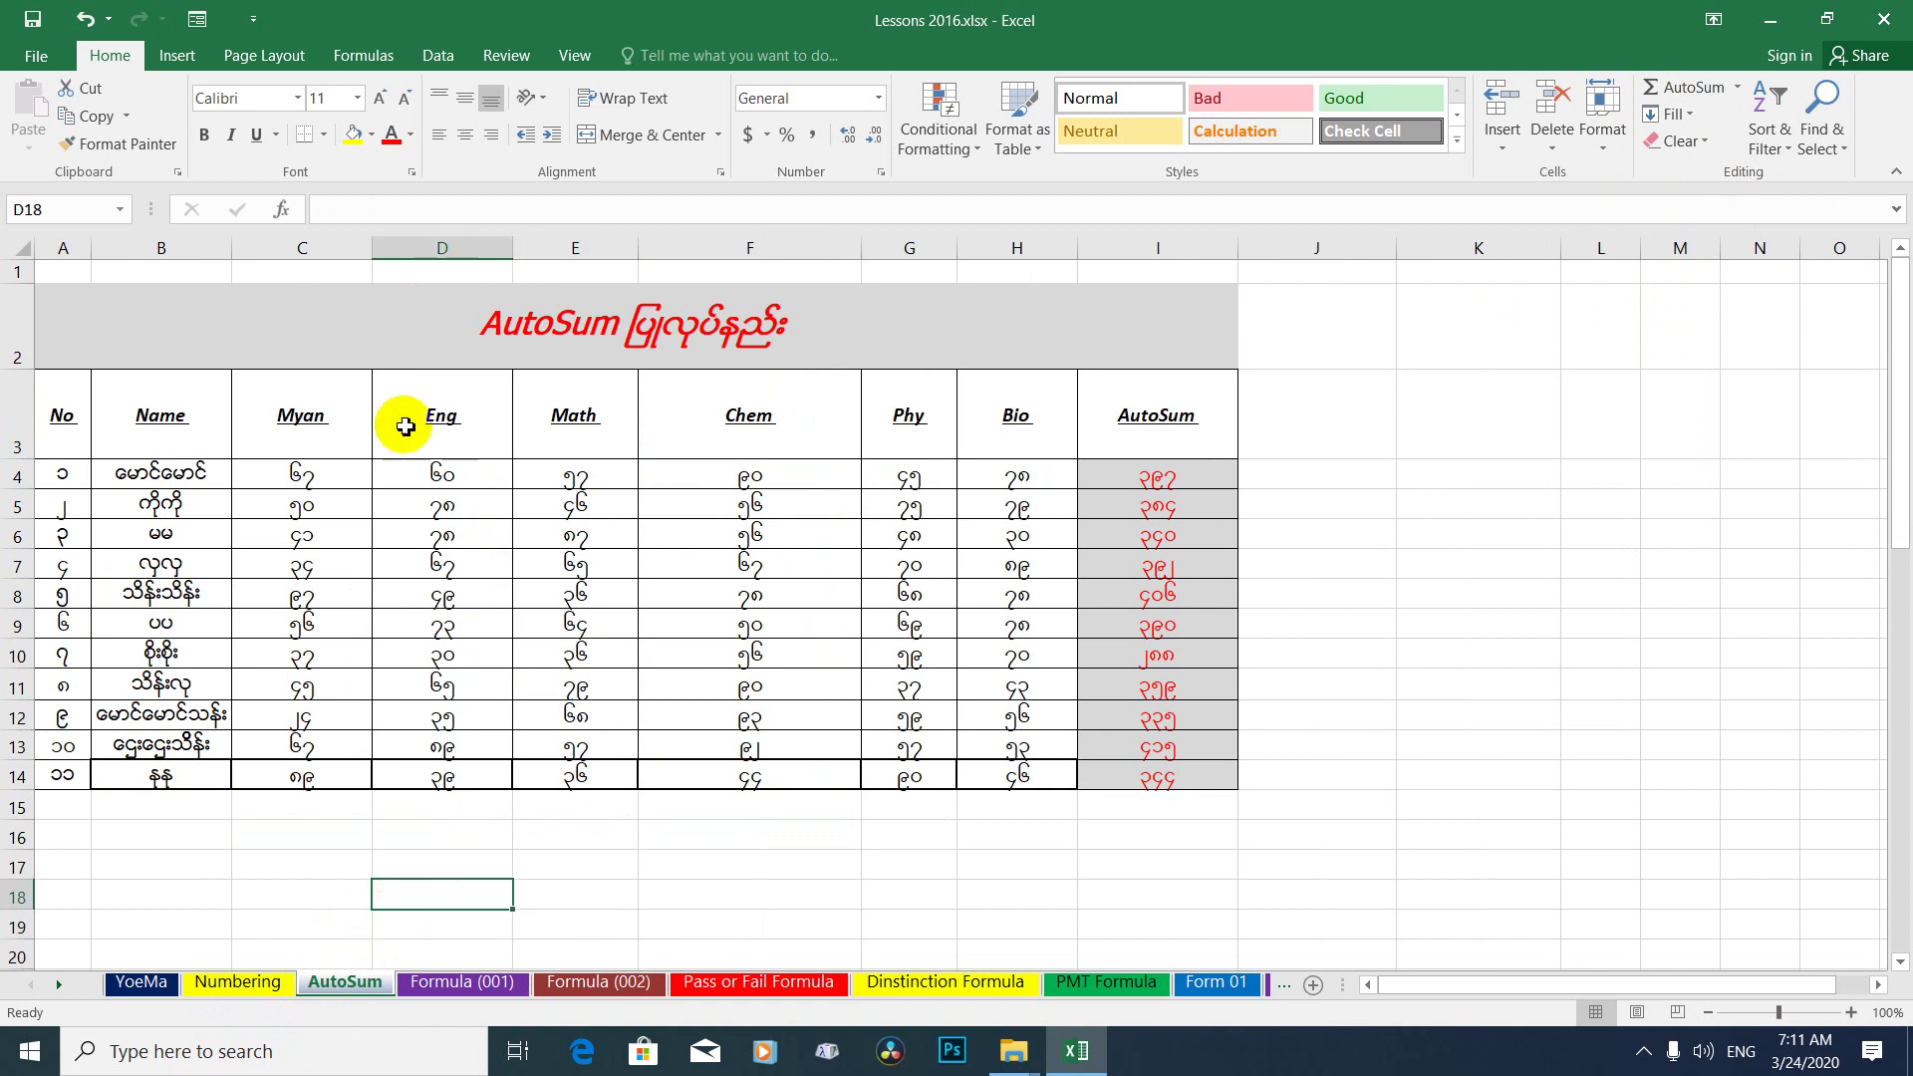
Select the marks table range A3:I14, from the No header to the last AutoSum total.
{"action": "left_click", "coordinate": [361, 319]}
{"action": "left_click", "coordinate": [1342, 542]}
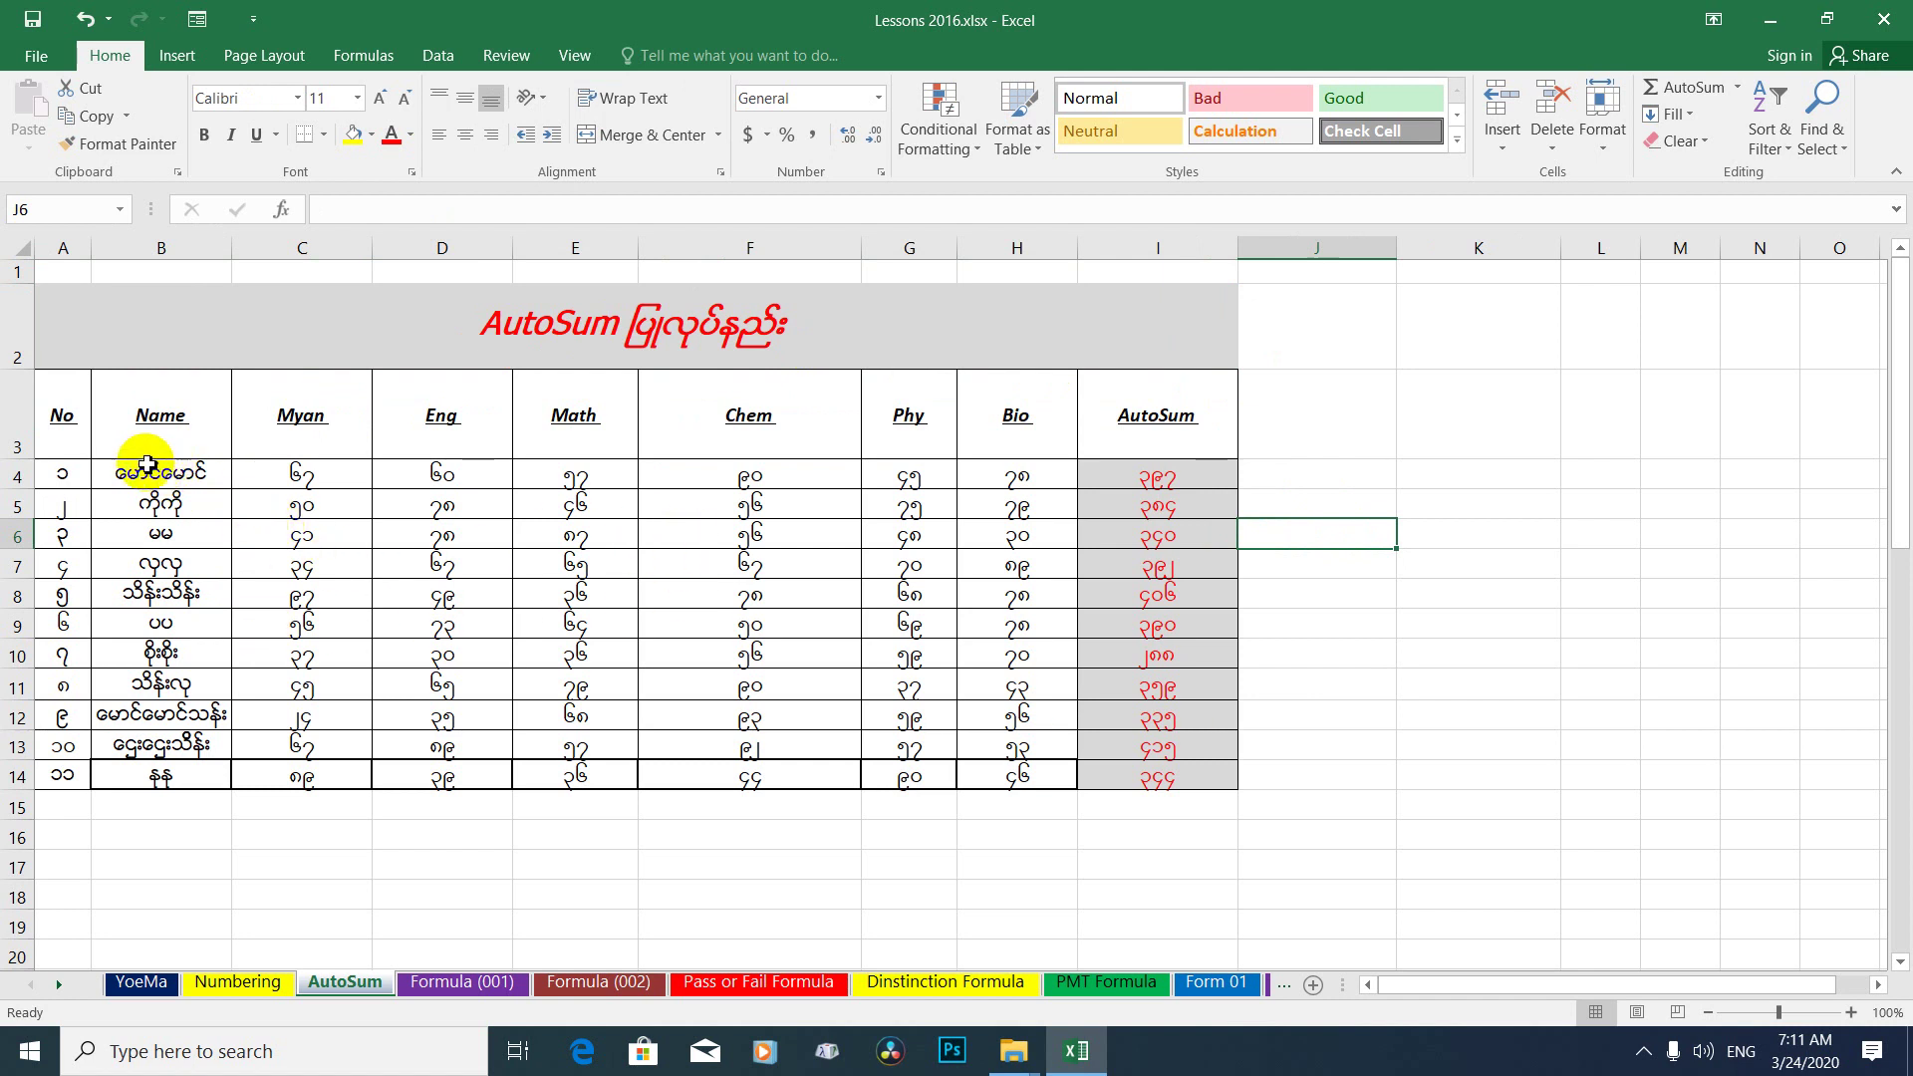
{"action": "mouse_move", "coordinate": [58, 415]}
{"action": "left_mouse_down"}
{"action": "mouse_move", "coordinate": [820, 554]}
{"action": "mouse_move", "coordinate": [1170, 780]}
{"action": "left_mouse_up"}
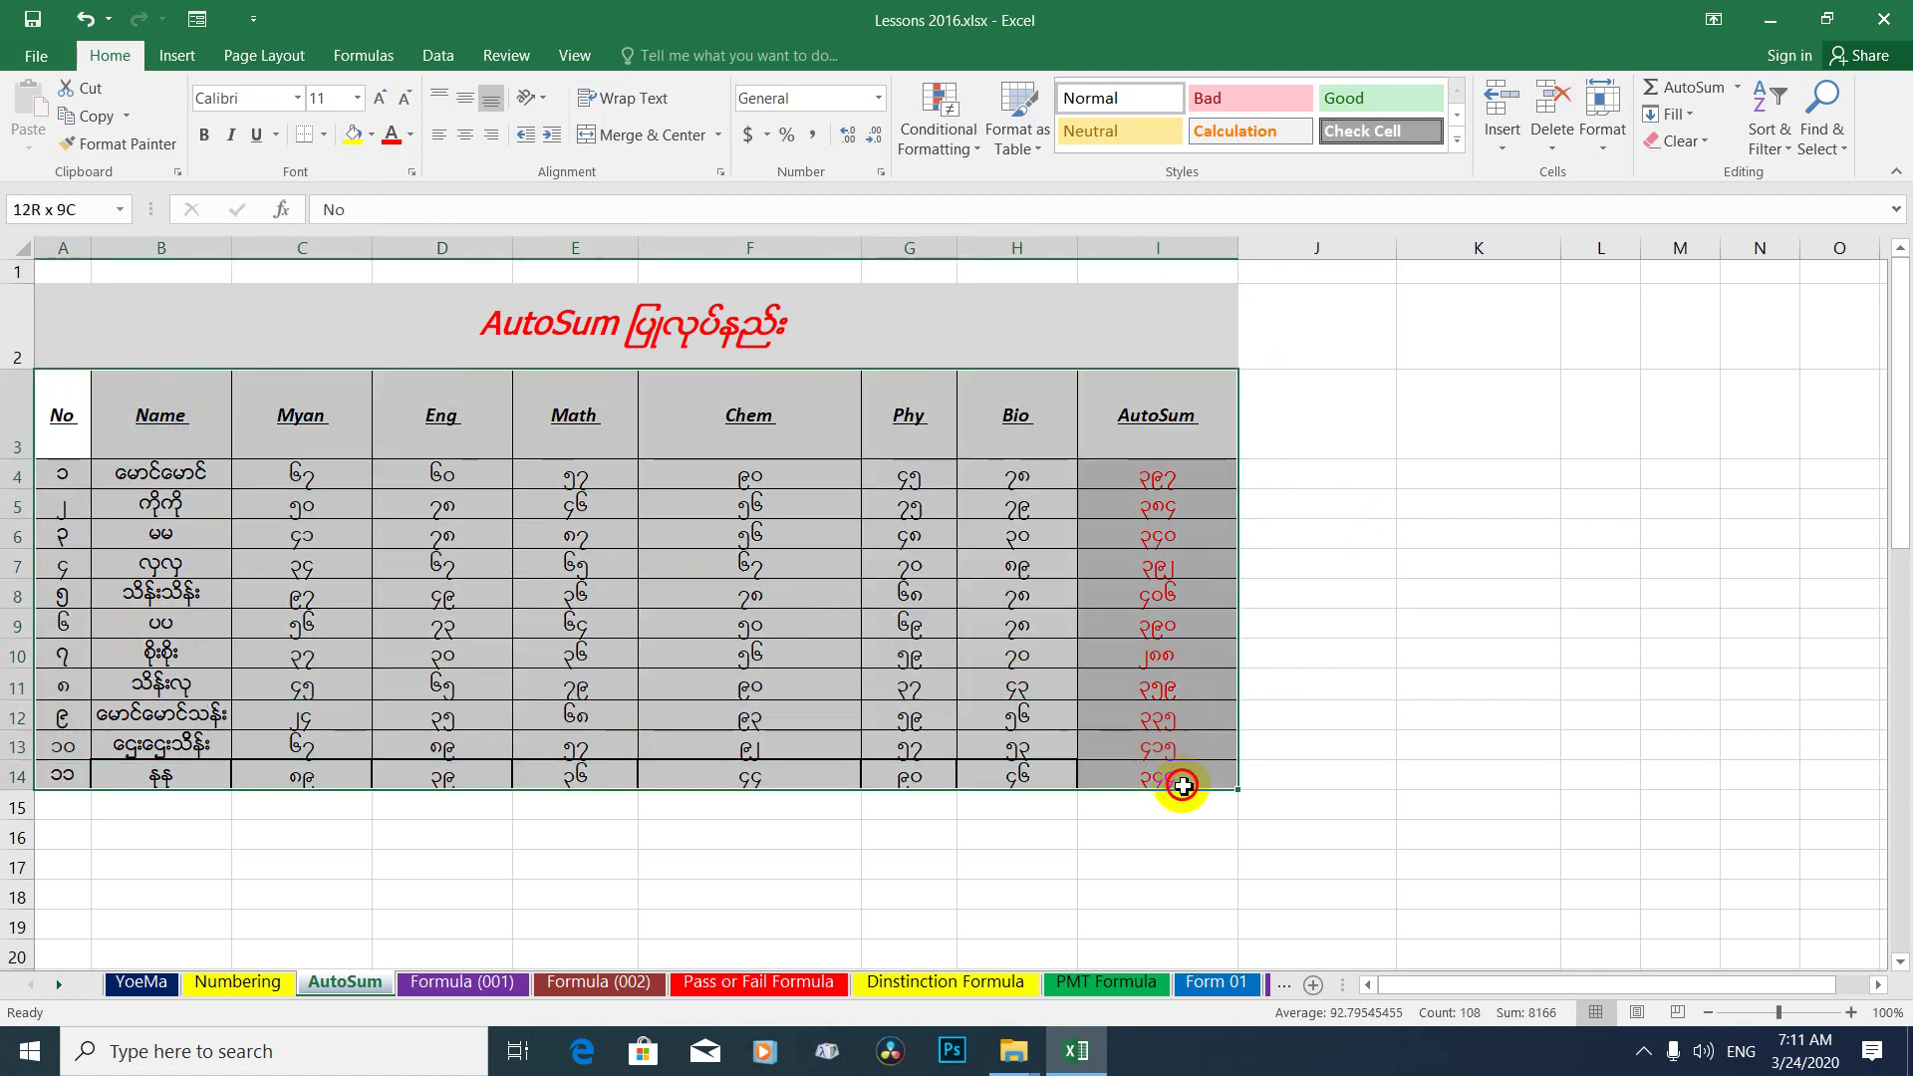
{"action": "left_click", "coordinate": [1163, 534]}
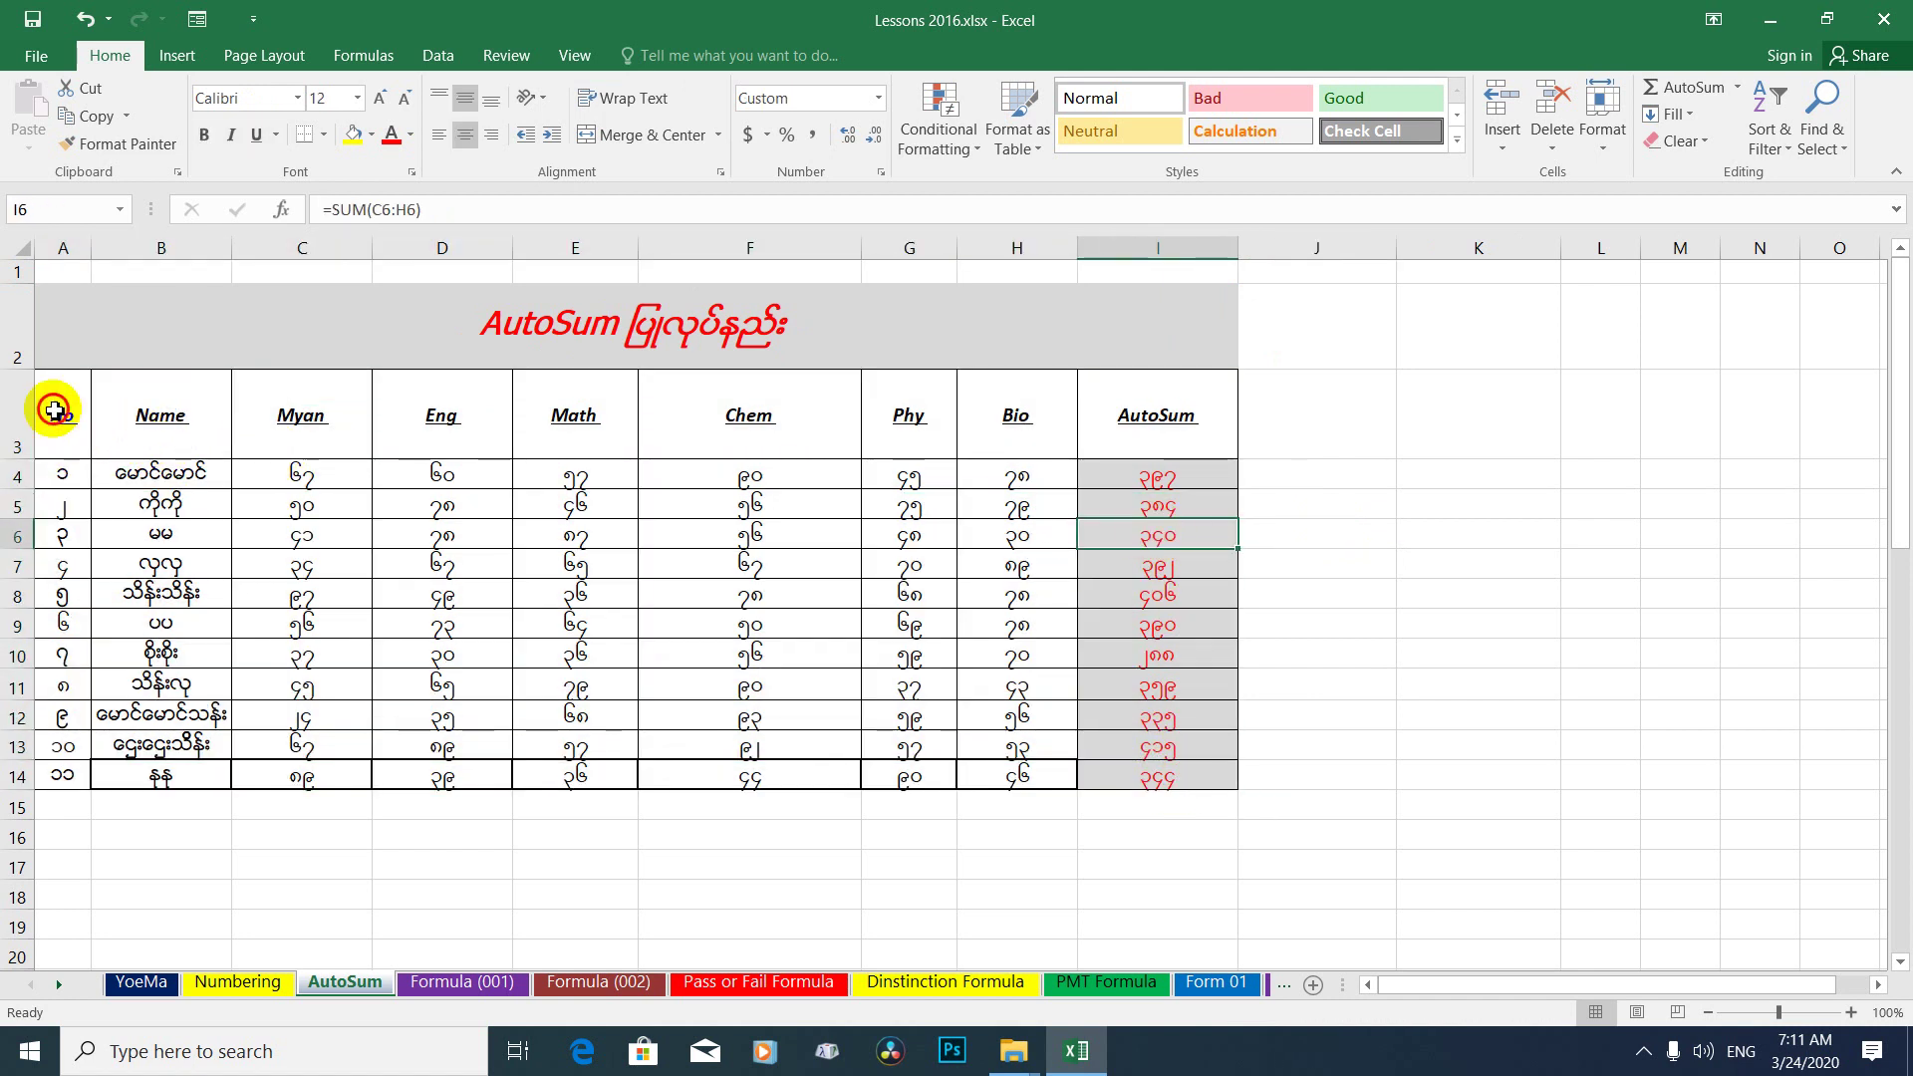
{"action": "left_click_drag", "start_coordinate": [47, 405], "coordinate": [1210, 784]}
{"action": "left_click", "coordinate": [1207, 596]}
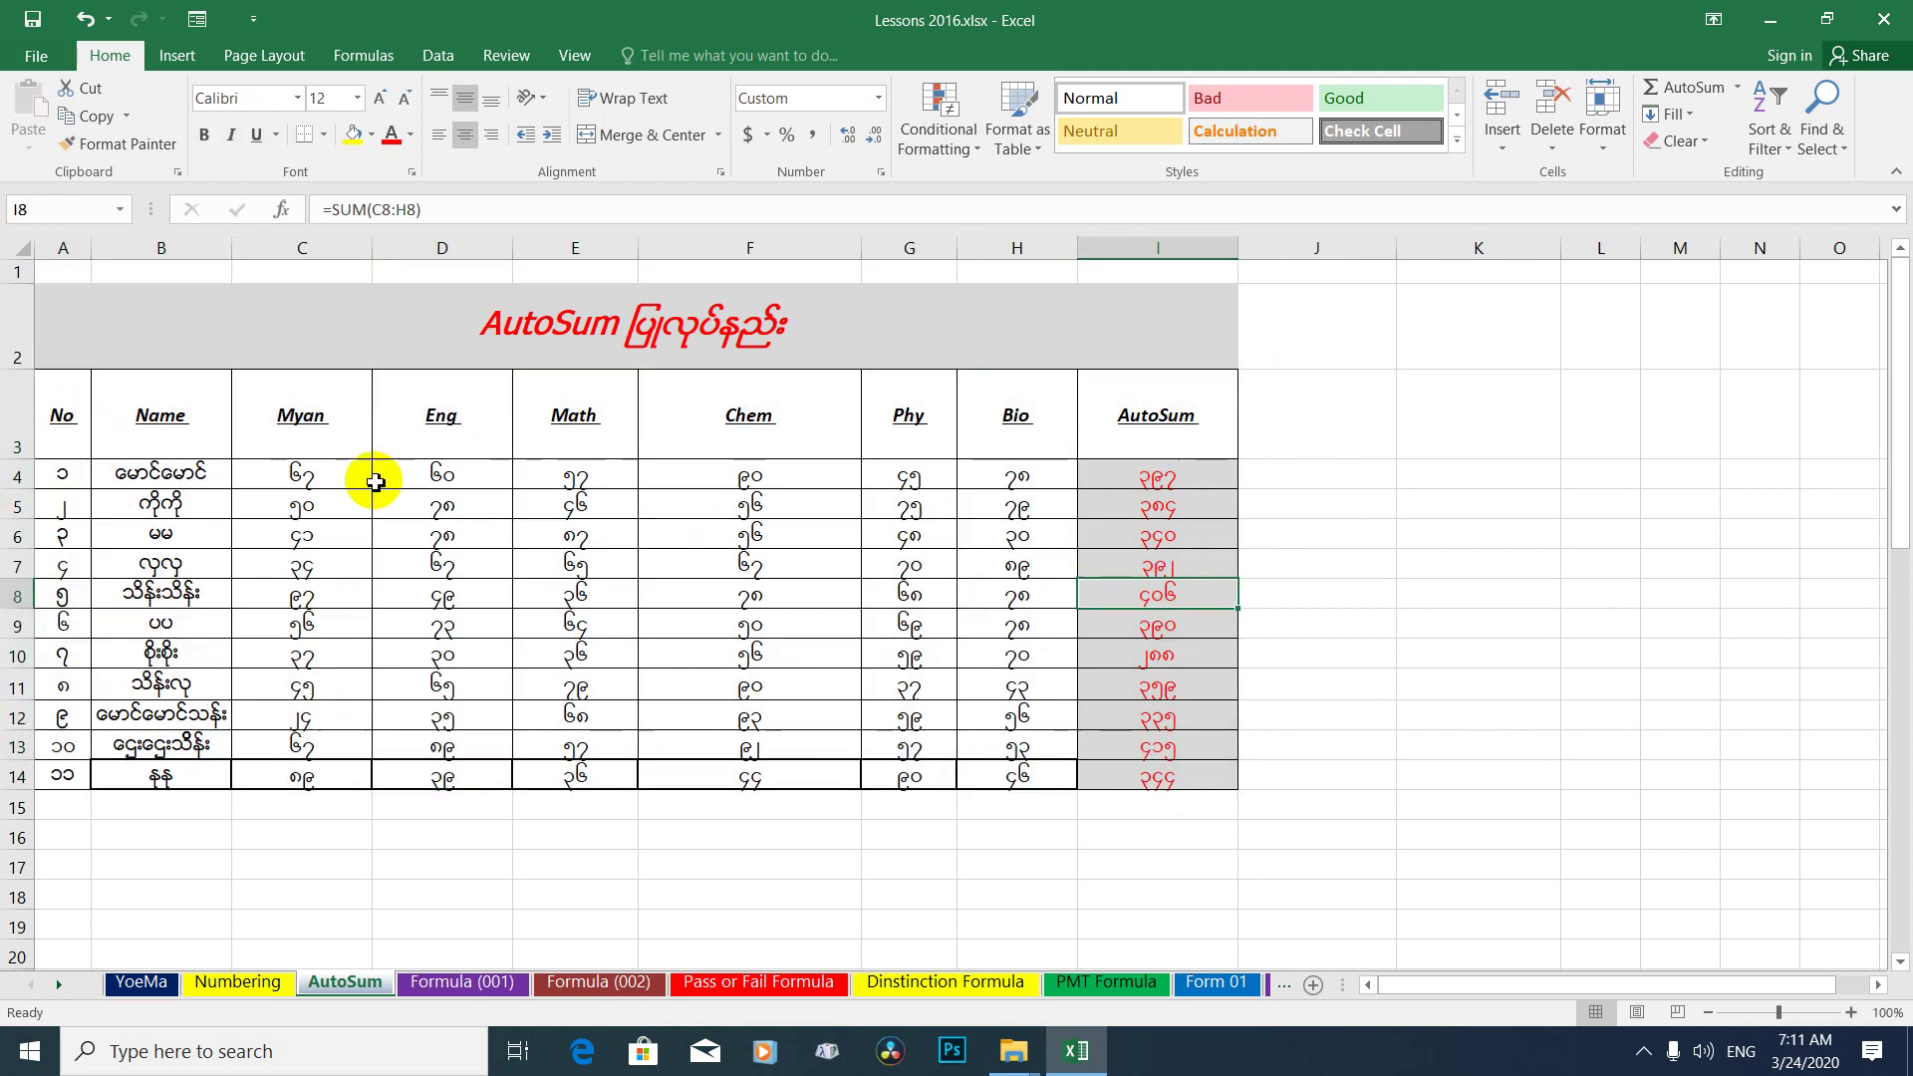
{"action": "left_click_drag", "start_coordinate": [51, 398], "coordinate": [1180, 777]}
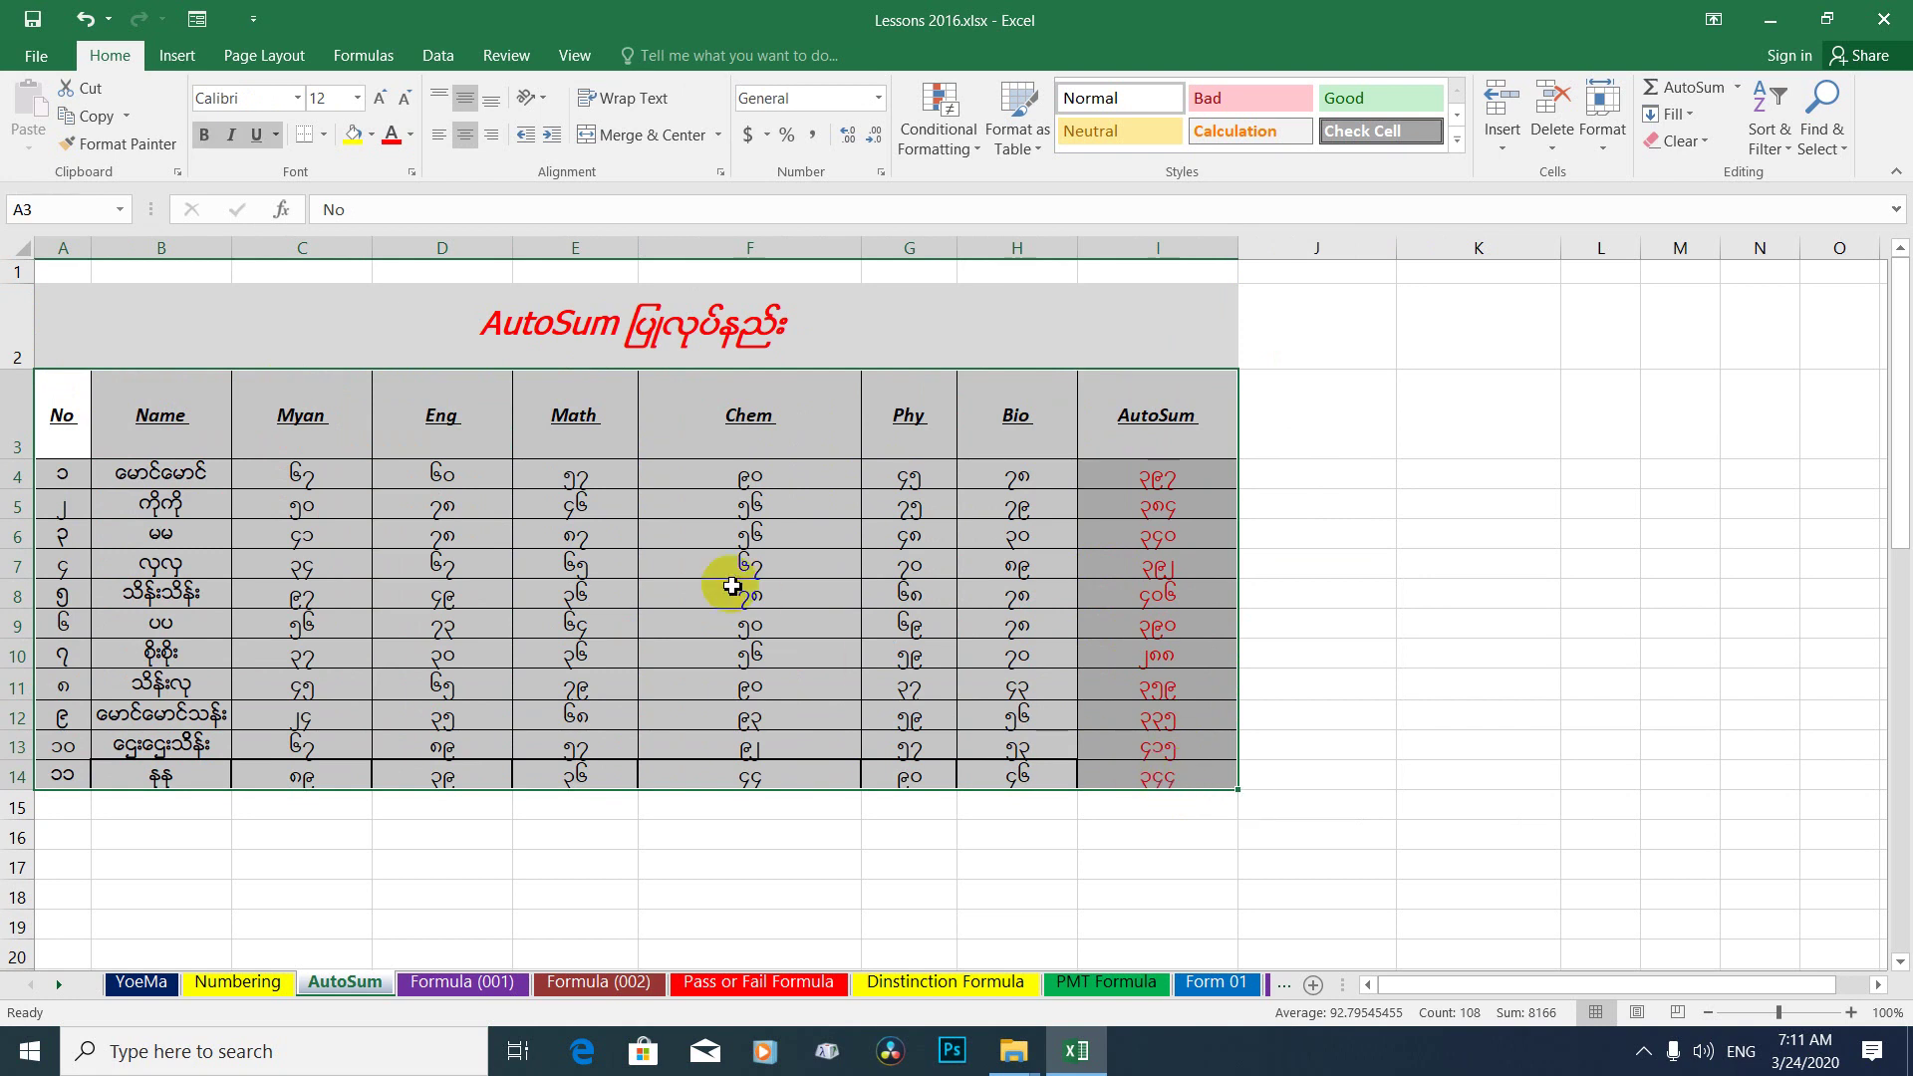
{"action": "left_click", "coordinate": [294, 508]}
{"action": "left_click_drag", "start_coordinate": [61, 416], "coordinate": [1165, 775]}
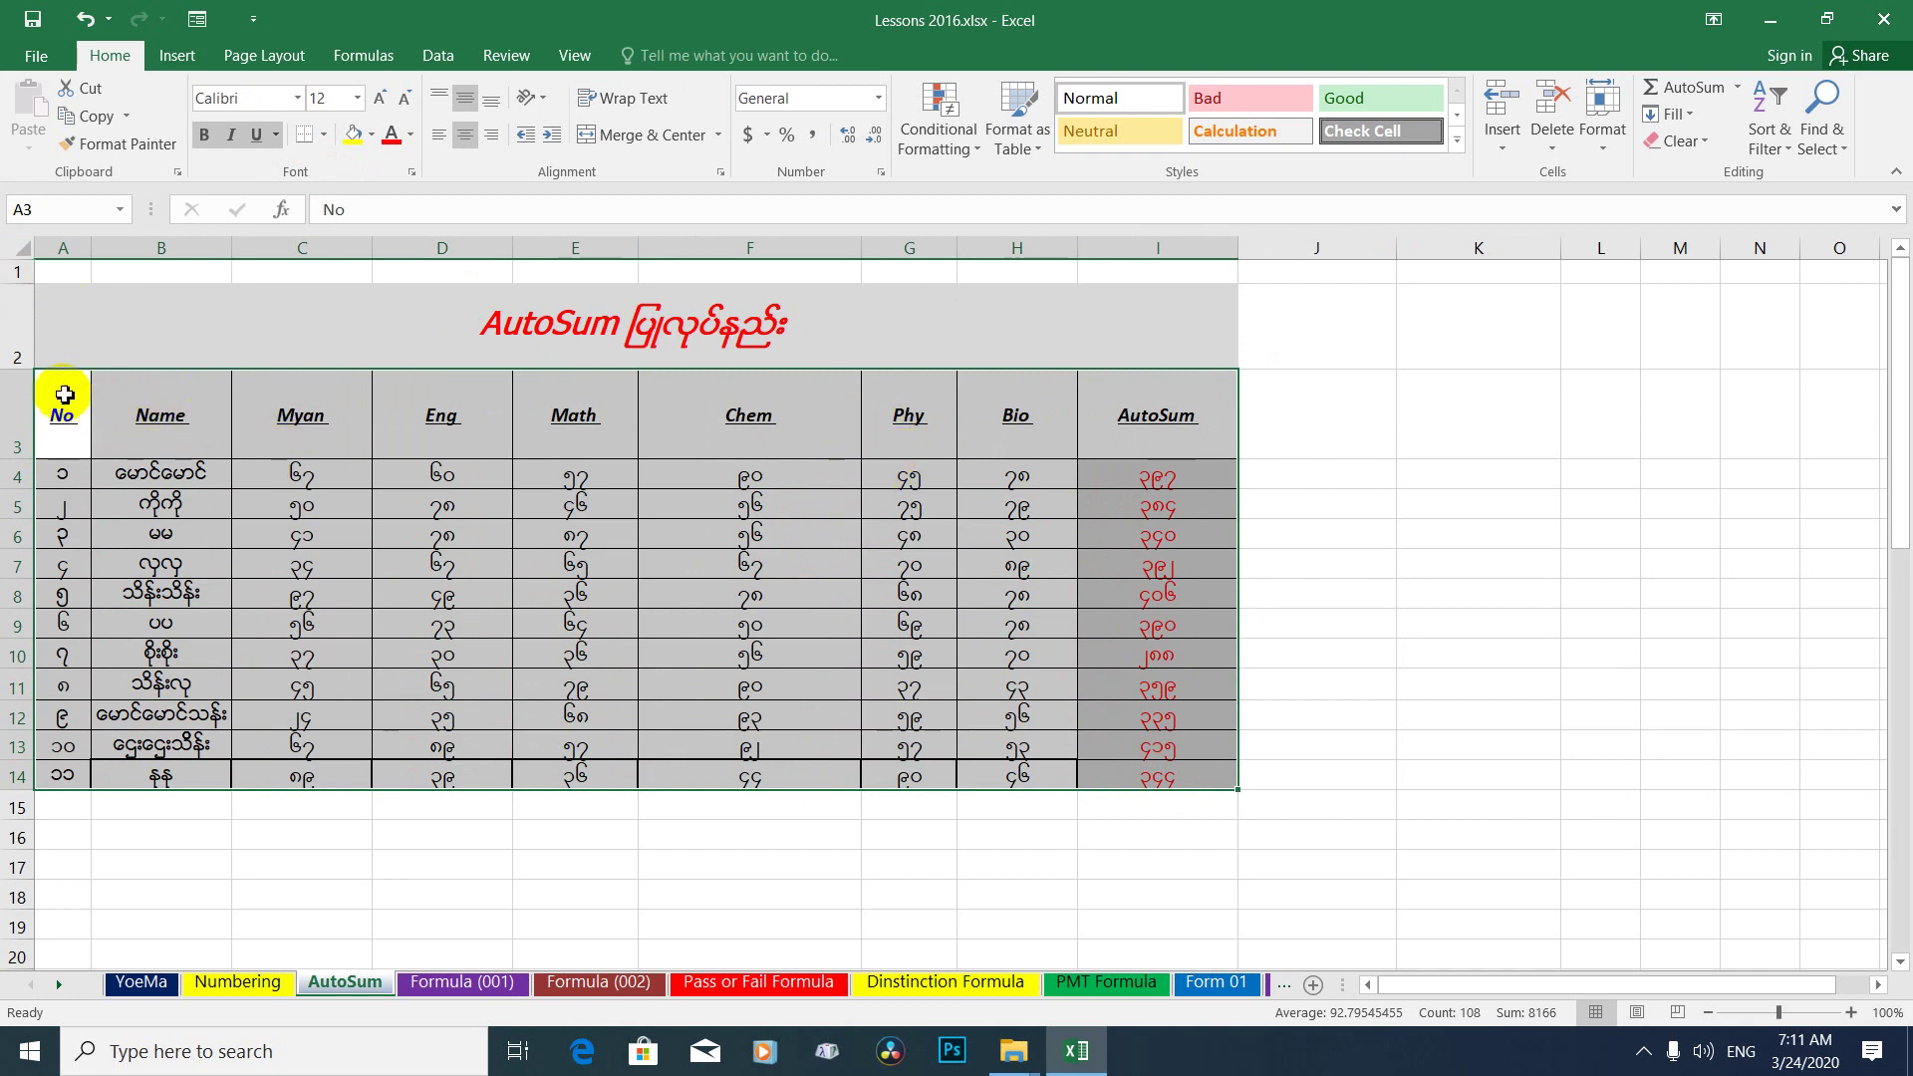
{"action": "left_click", "coordinate": [1001, 533]}
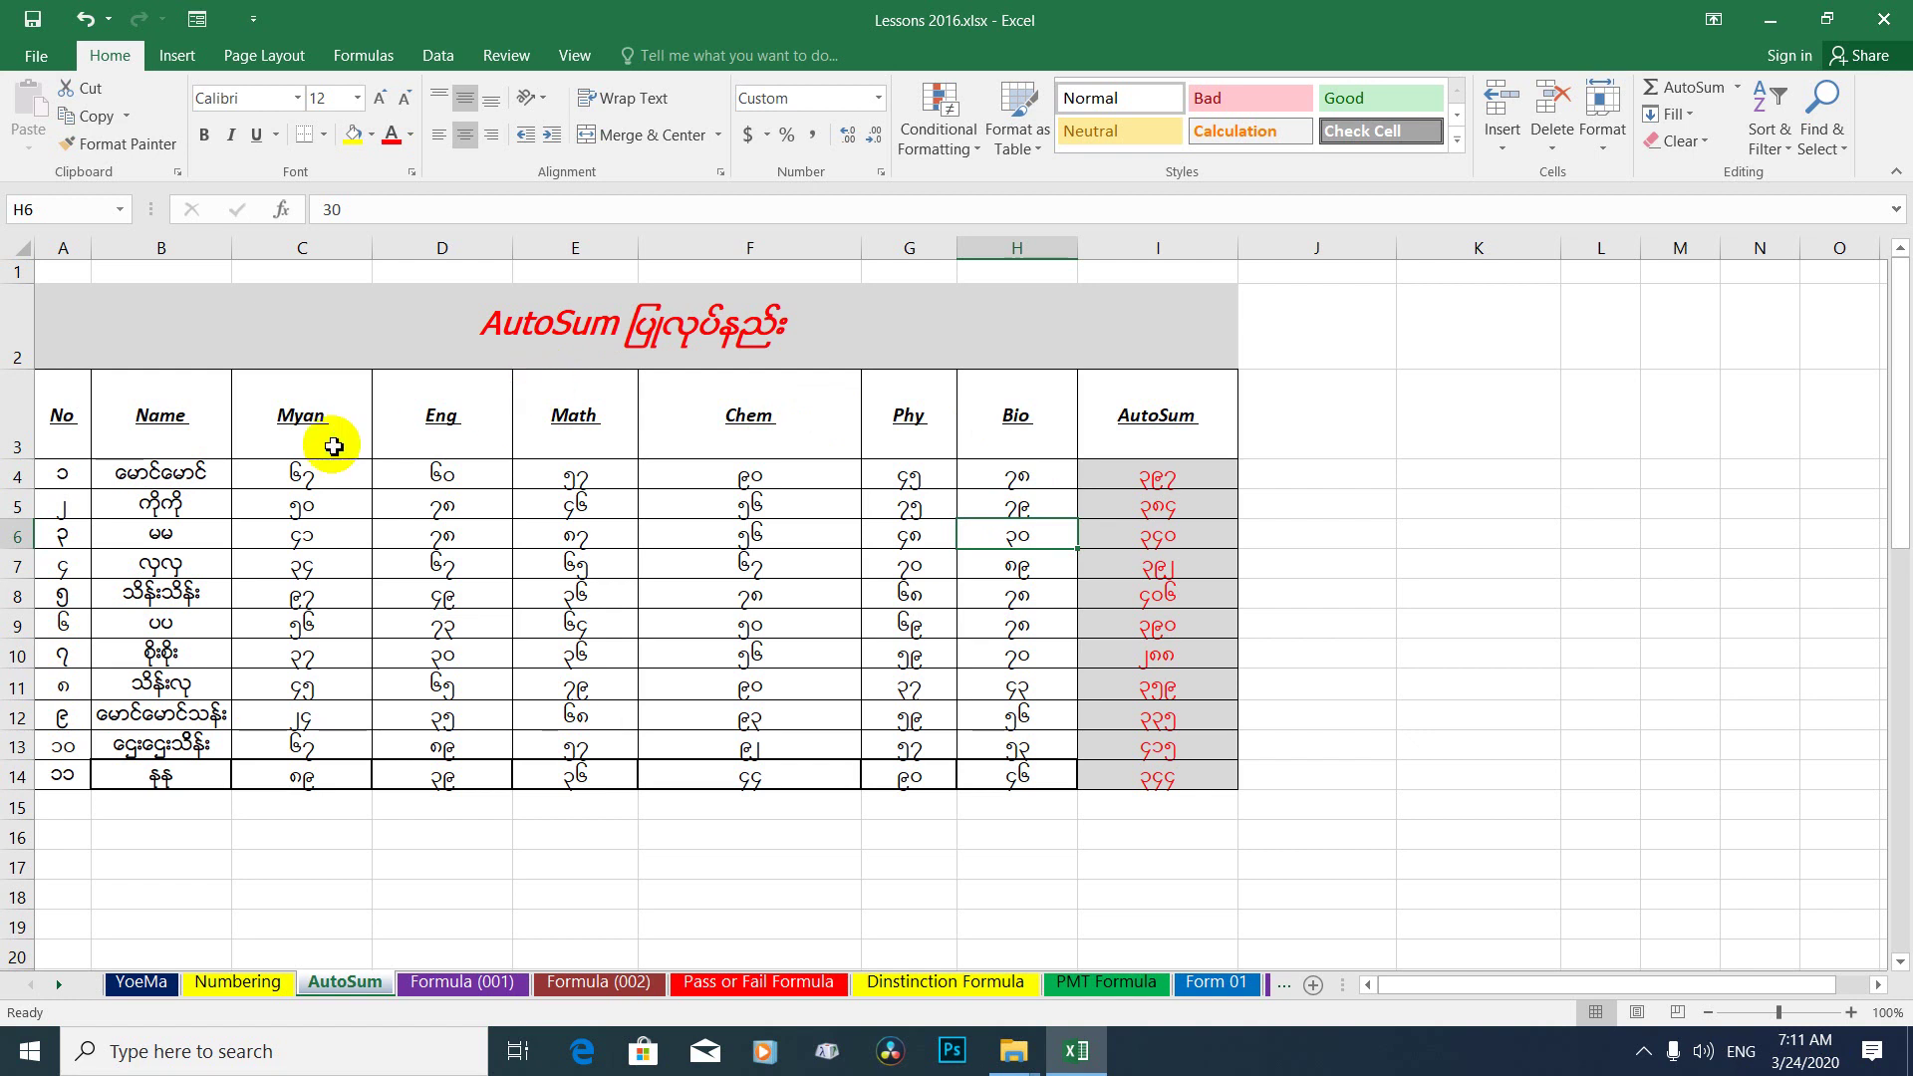
{"action": "mouse_move", "coordinate": [86, 414]}
{"action": "left_mouse_down"}
{"action": "mouse_move", "coordinate": [328, 388]}
{"action": "mouse_move", "coordinate": [1173, 770]}
{"action": "left_mouse_up"}
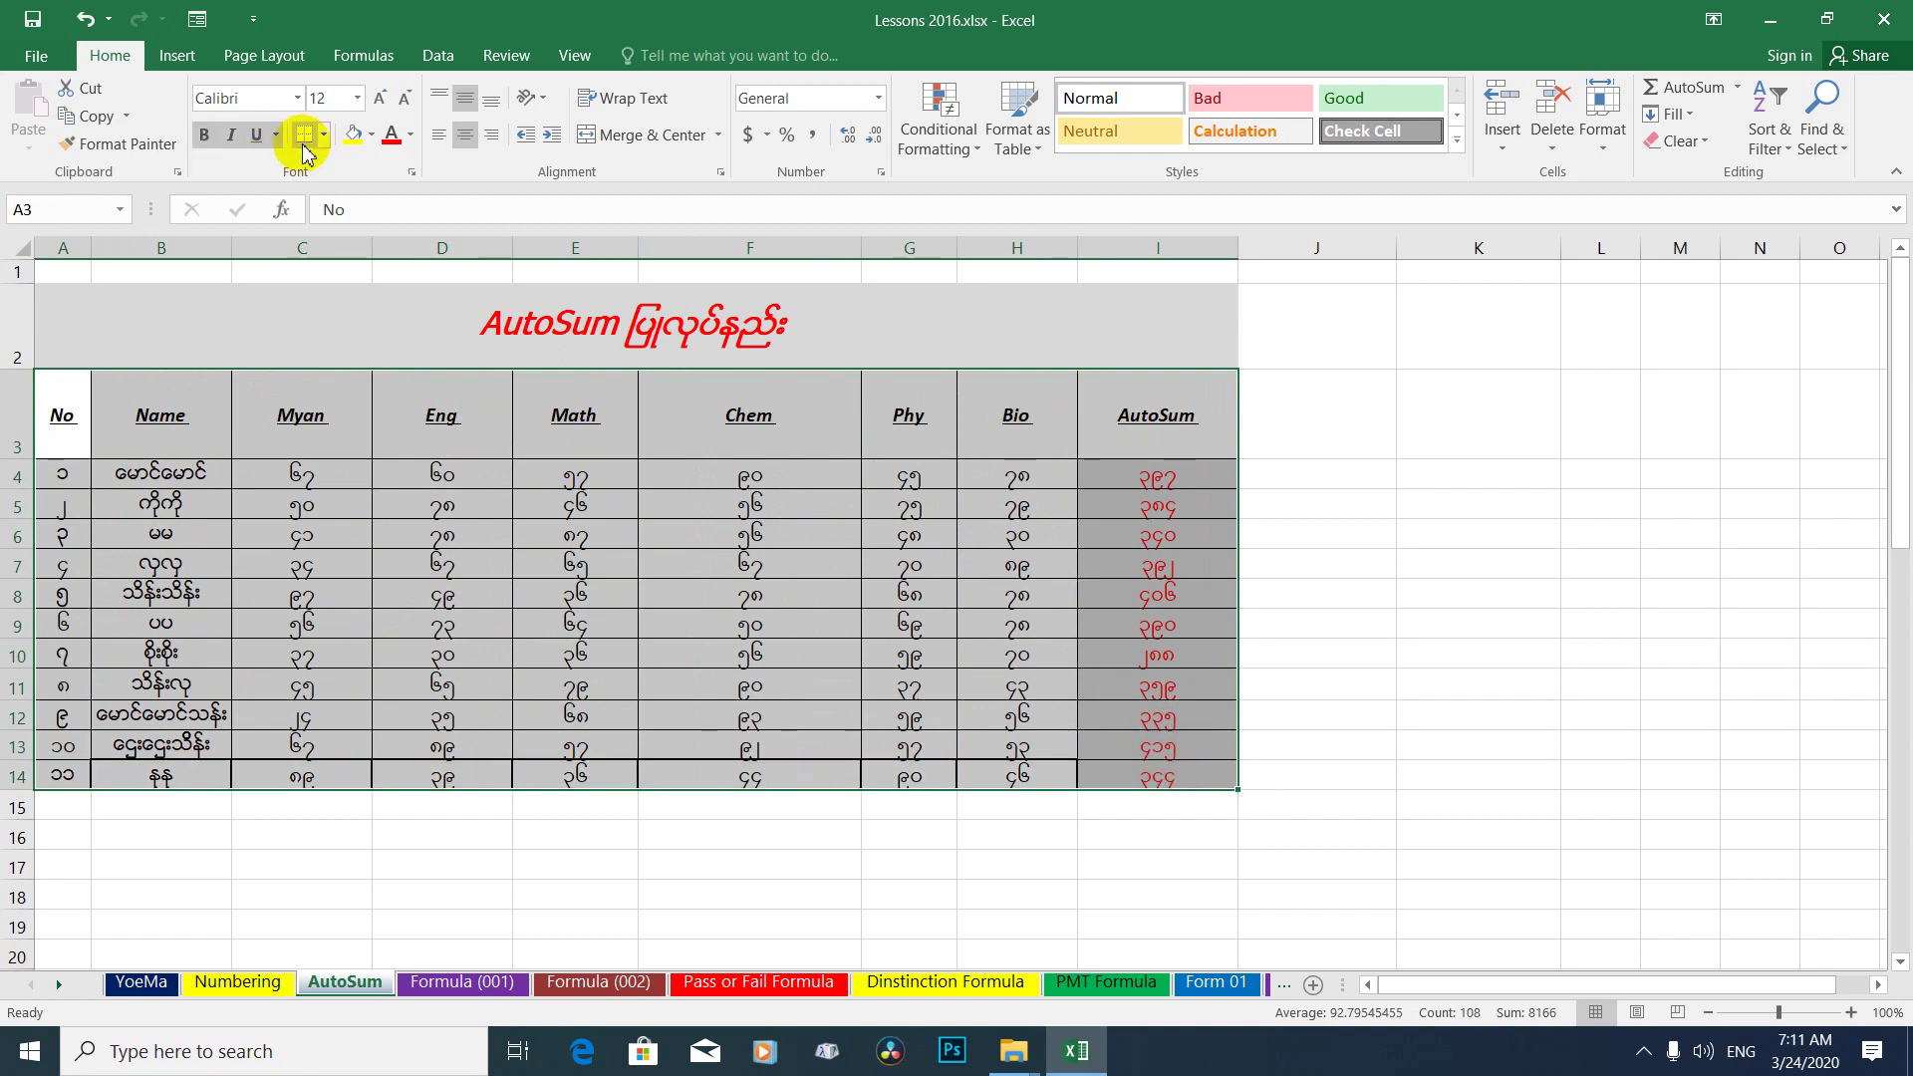
Apply thin solid All Borders to every cell of the marks table.
{"action": "left_click", "coordinate": [325, 136]}
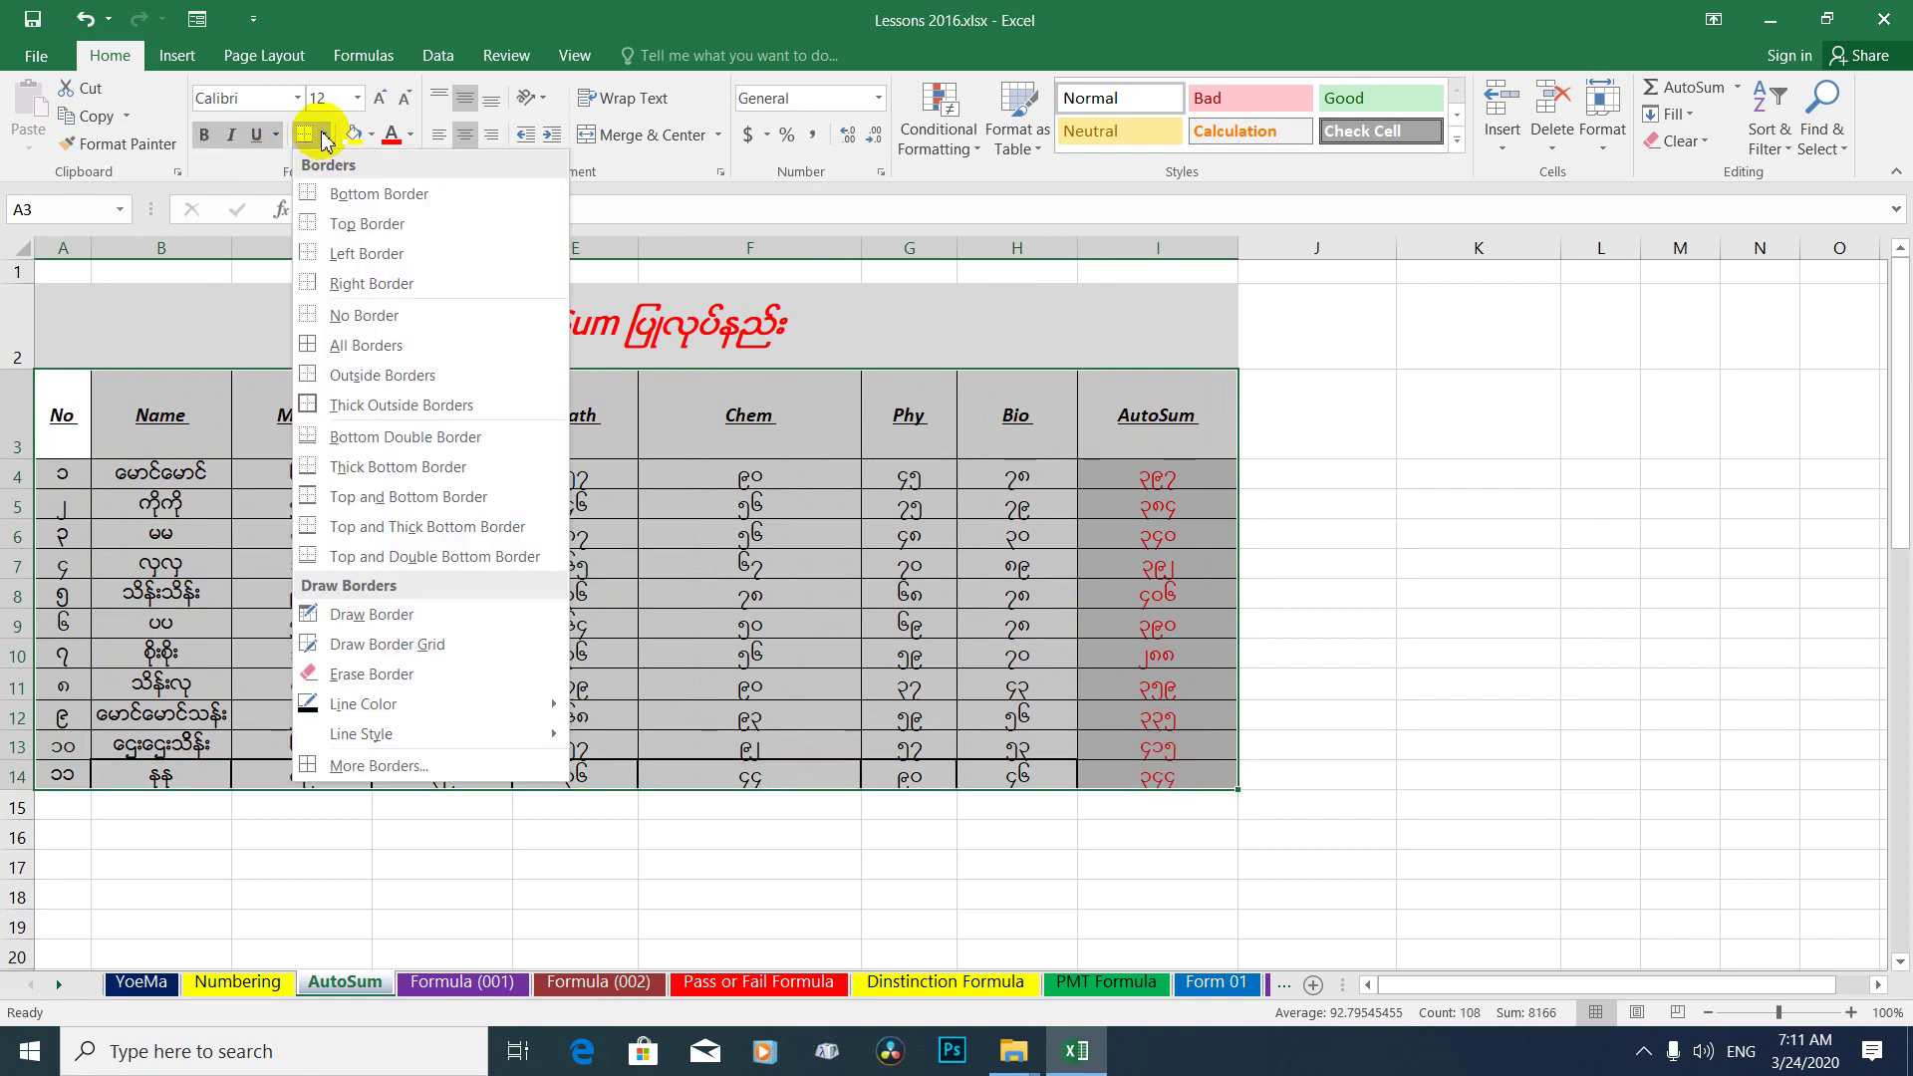
{"action": "left_click", "coordinate": [109, 60]}
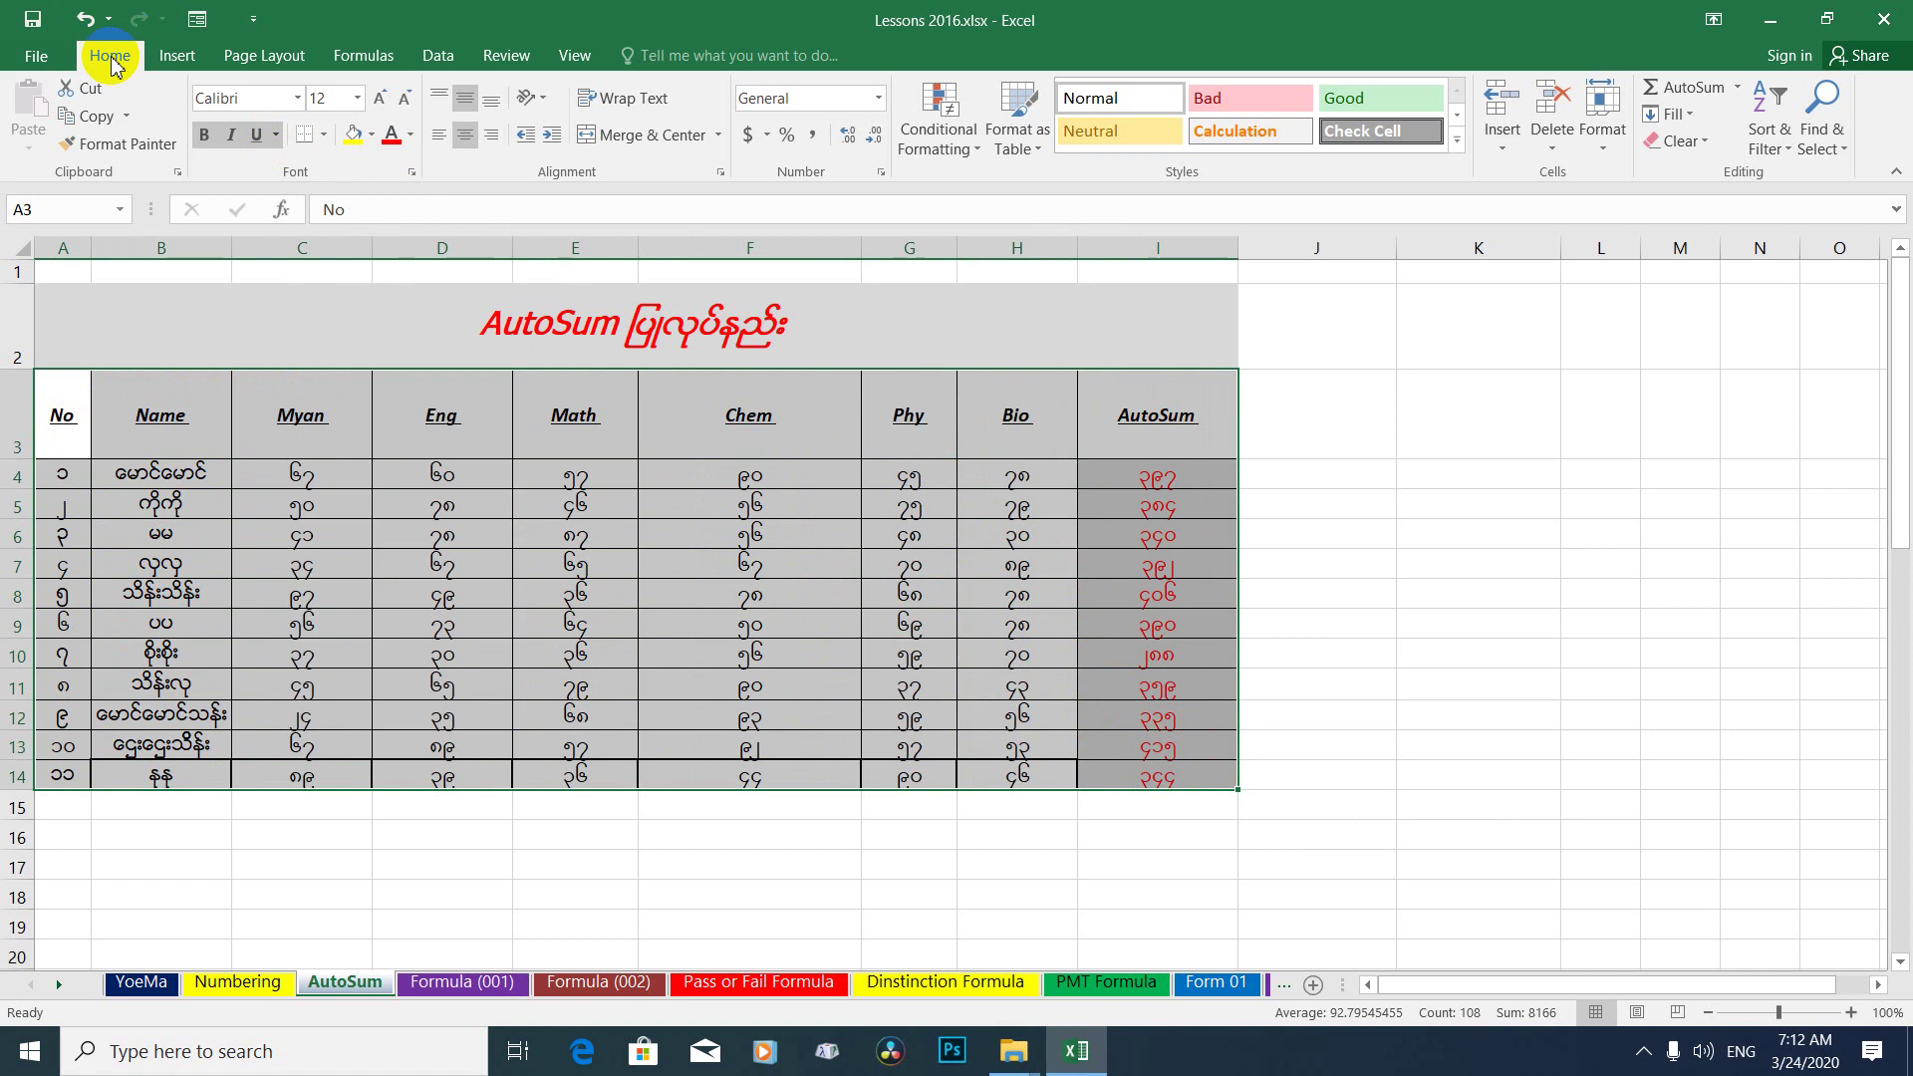
{"action": "left_click", "coordinate": [325, 135]}
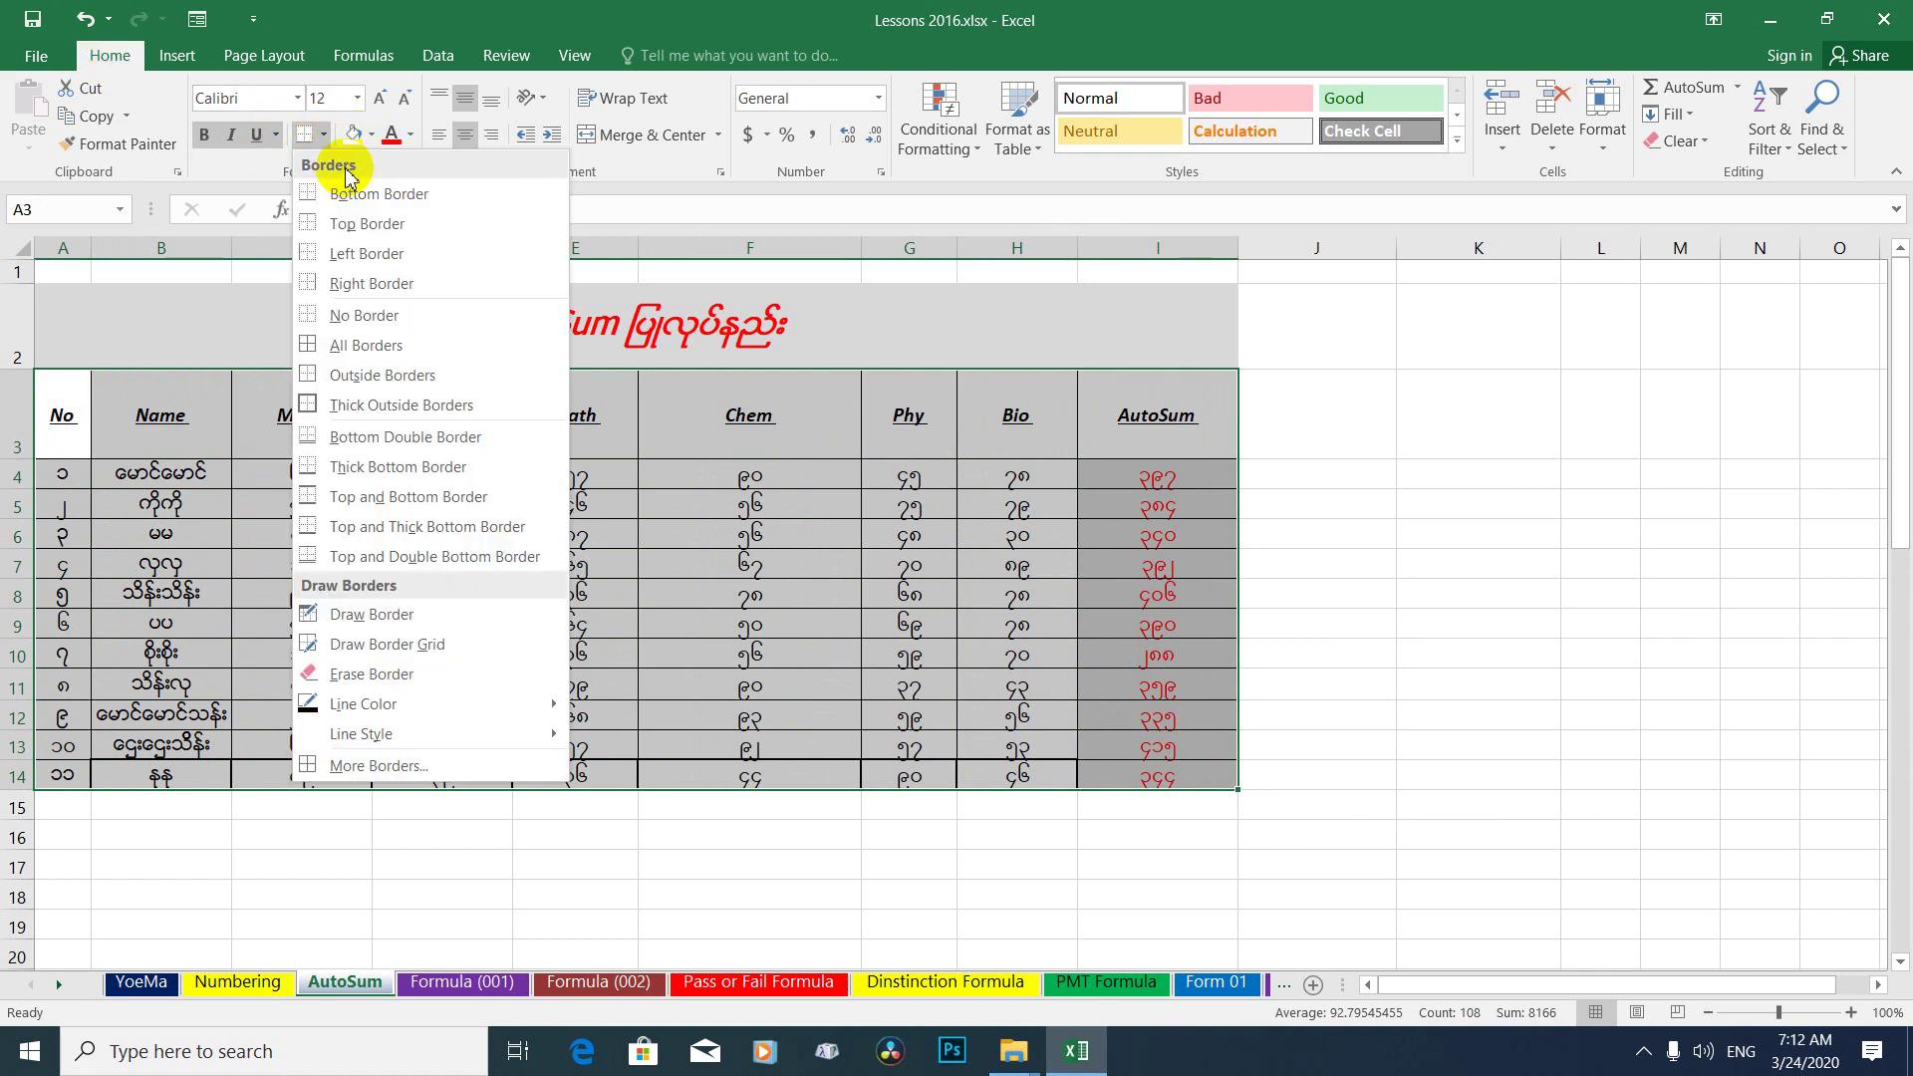
{"action": "mouse_move", "coordinate": [361, 733]}
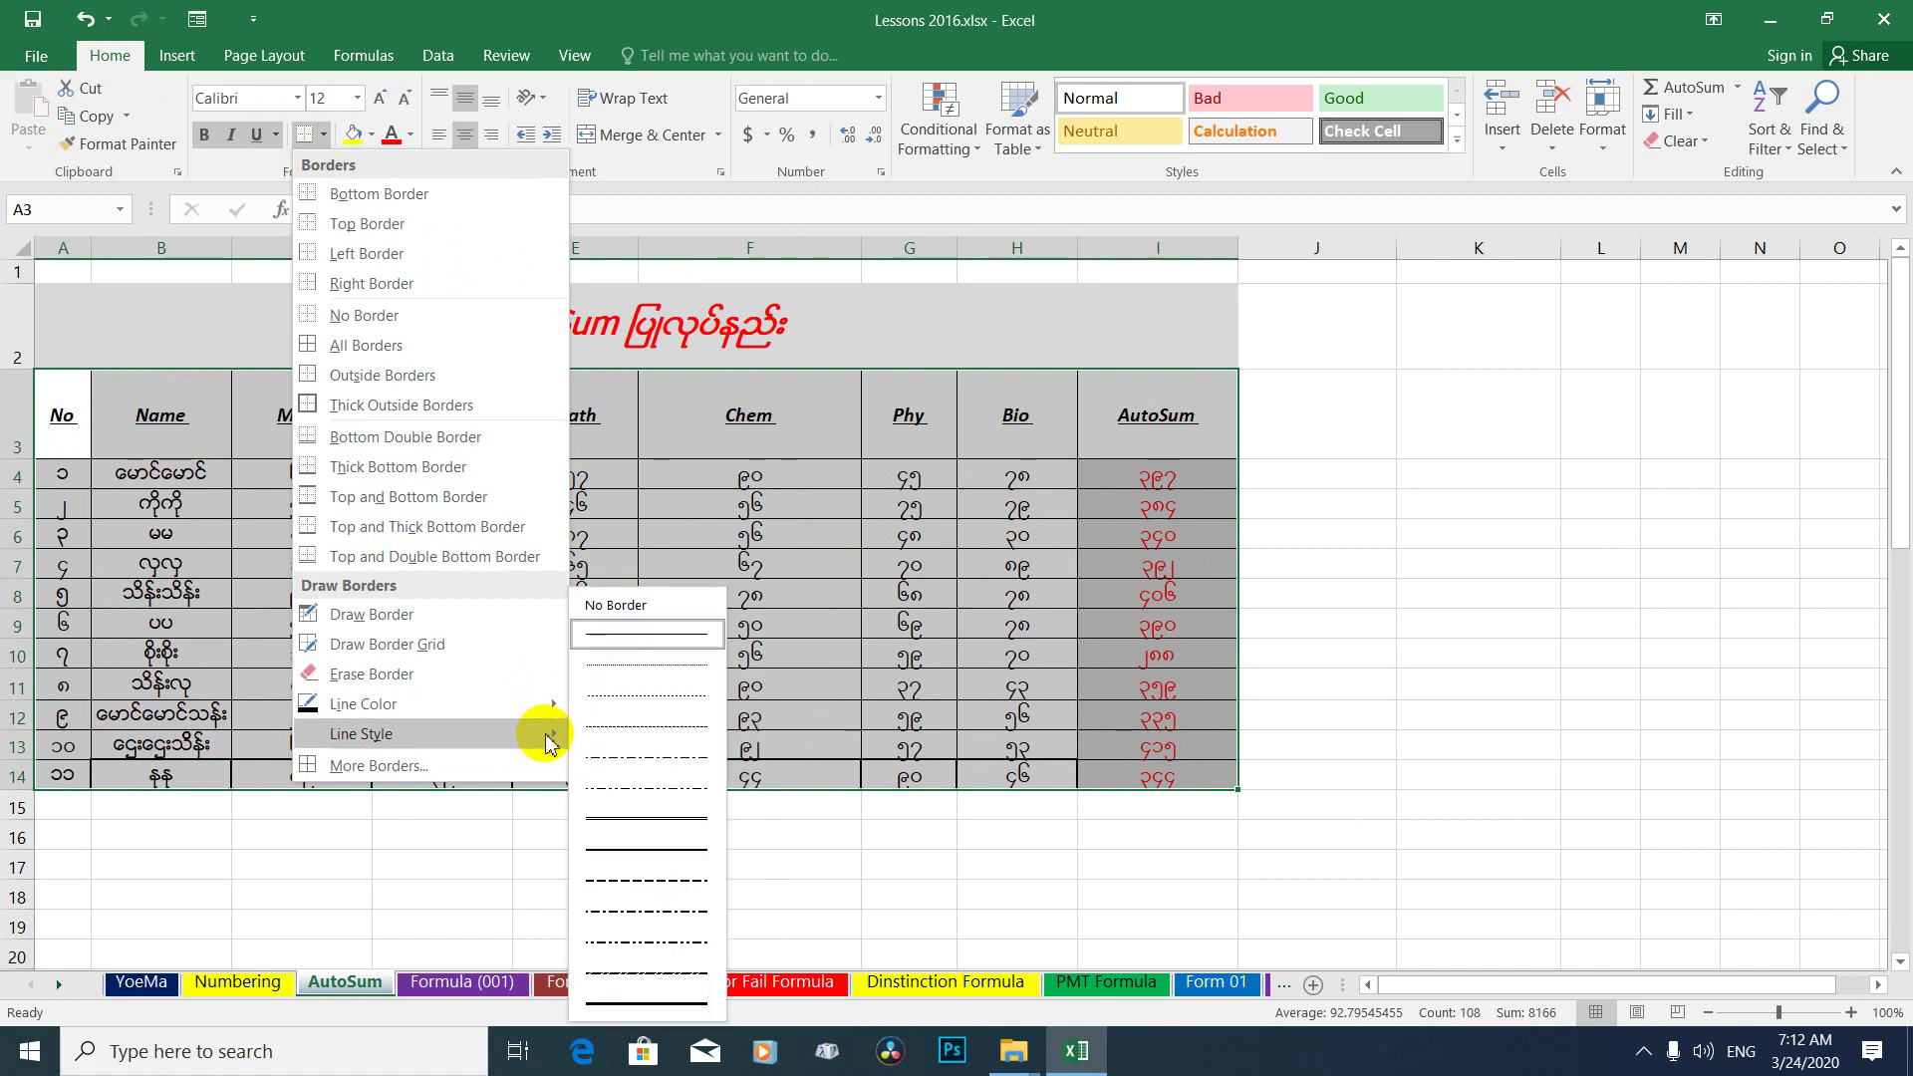
{"action": "left_click", "coordinate": [681, 817]}
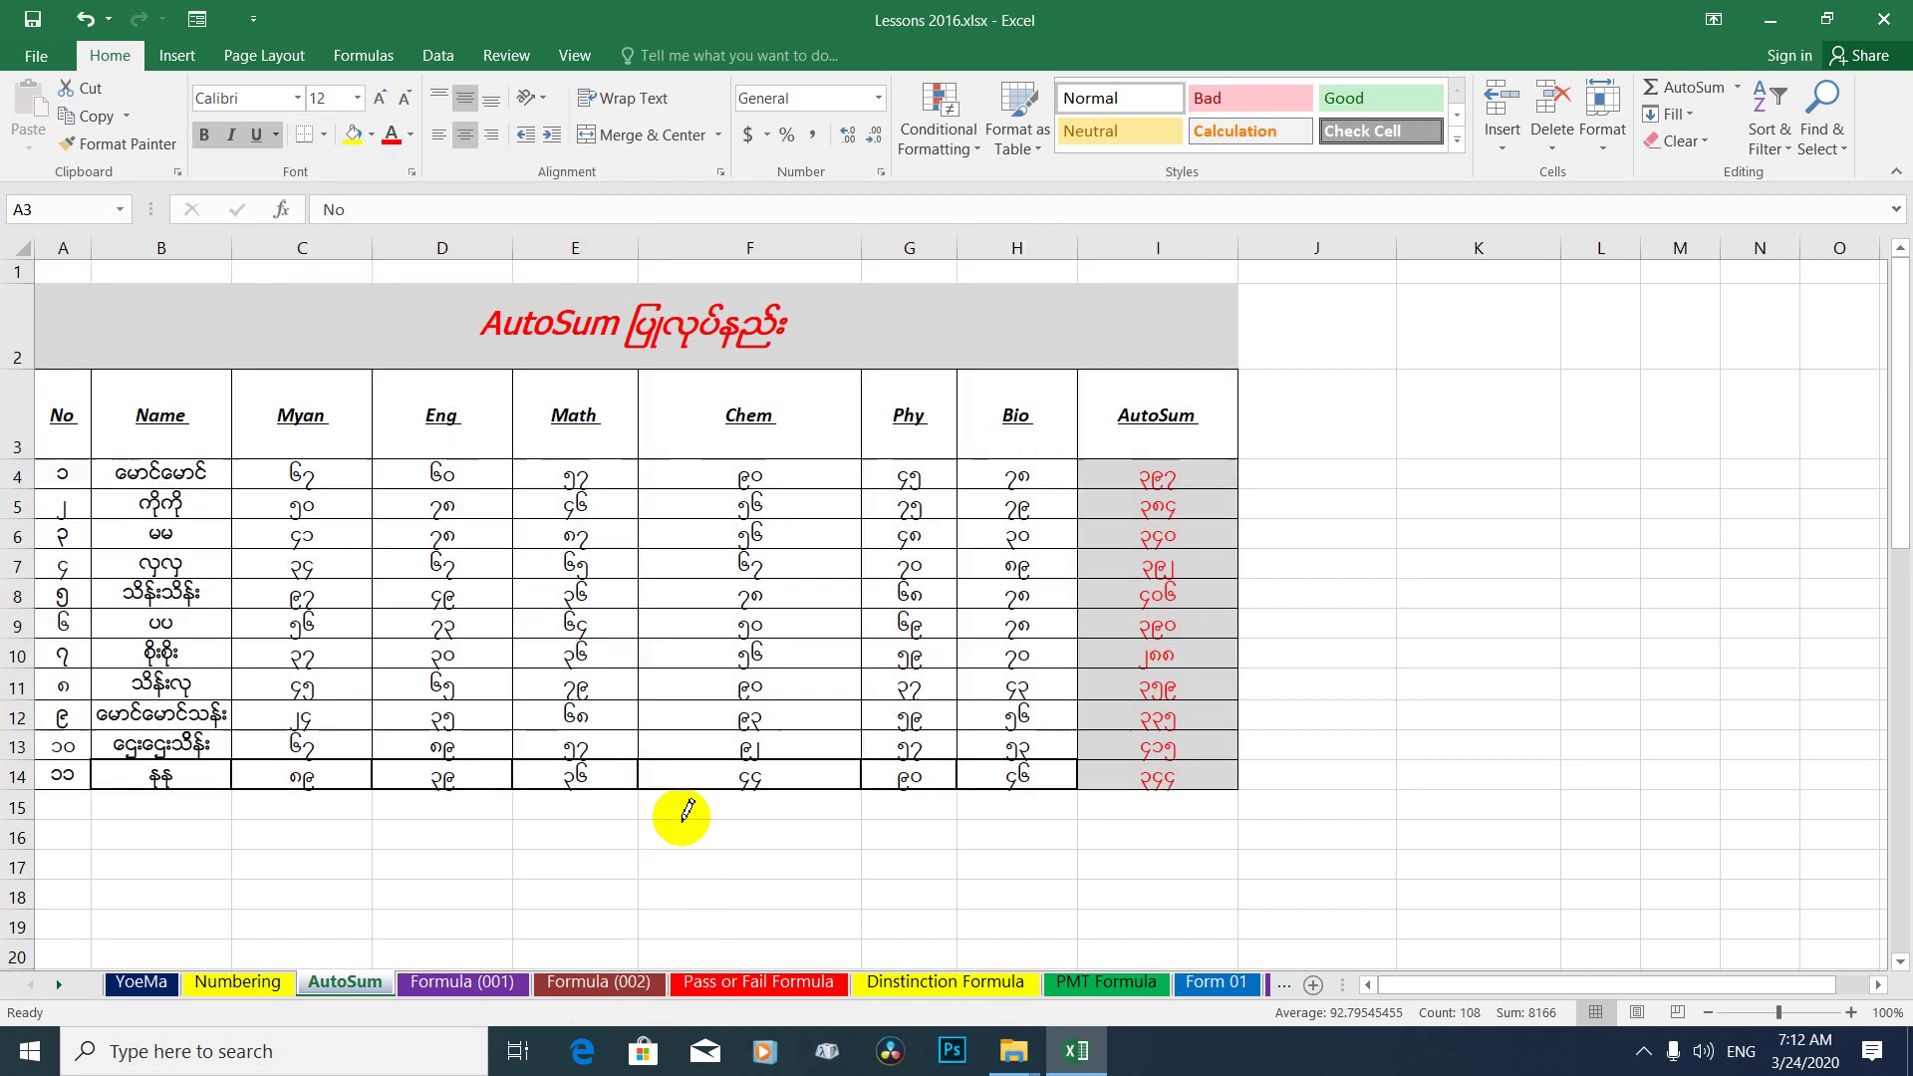
{"action": "left_click", "coordinate": [323, 134]}
{"action": "left_click", "coordinate": [338, 345]}
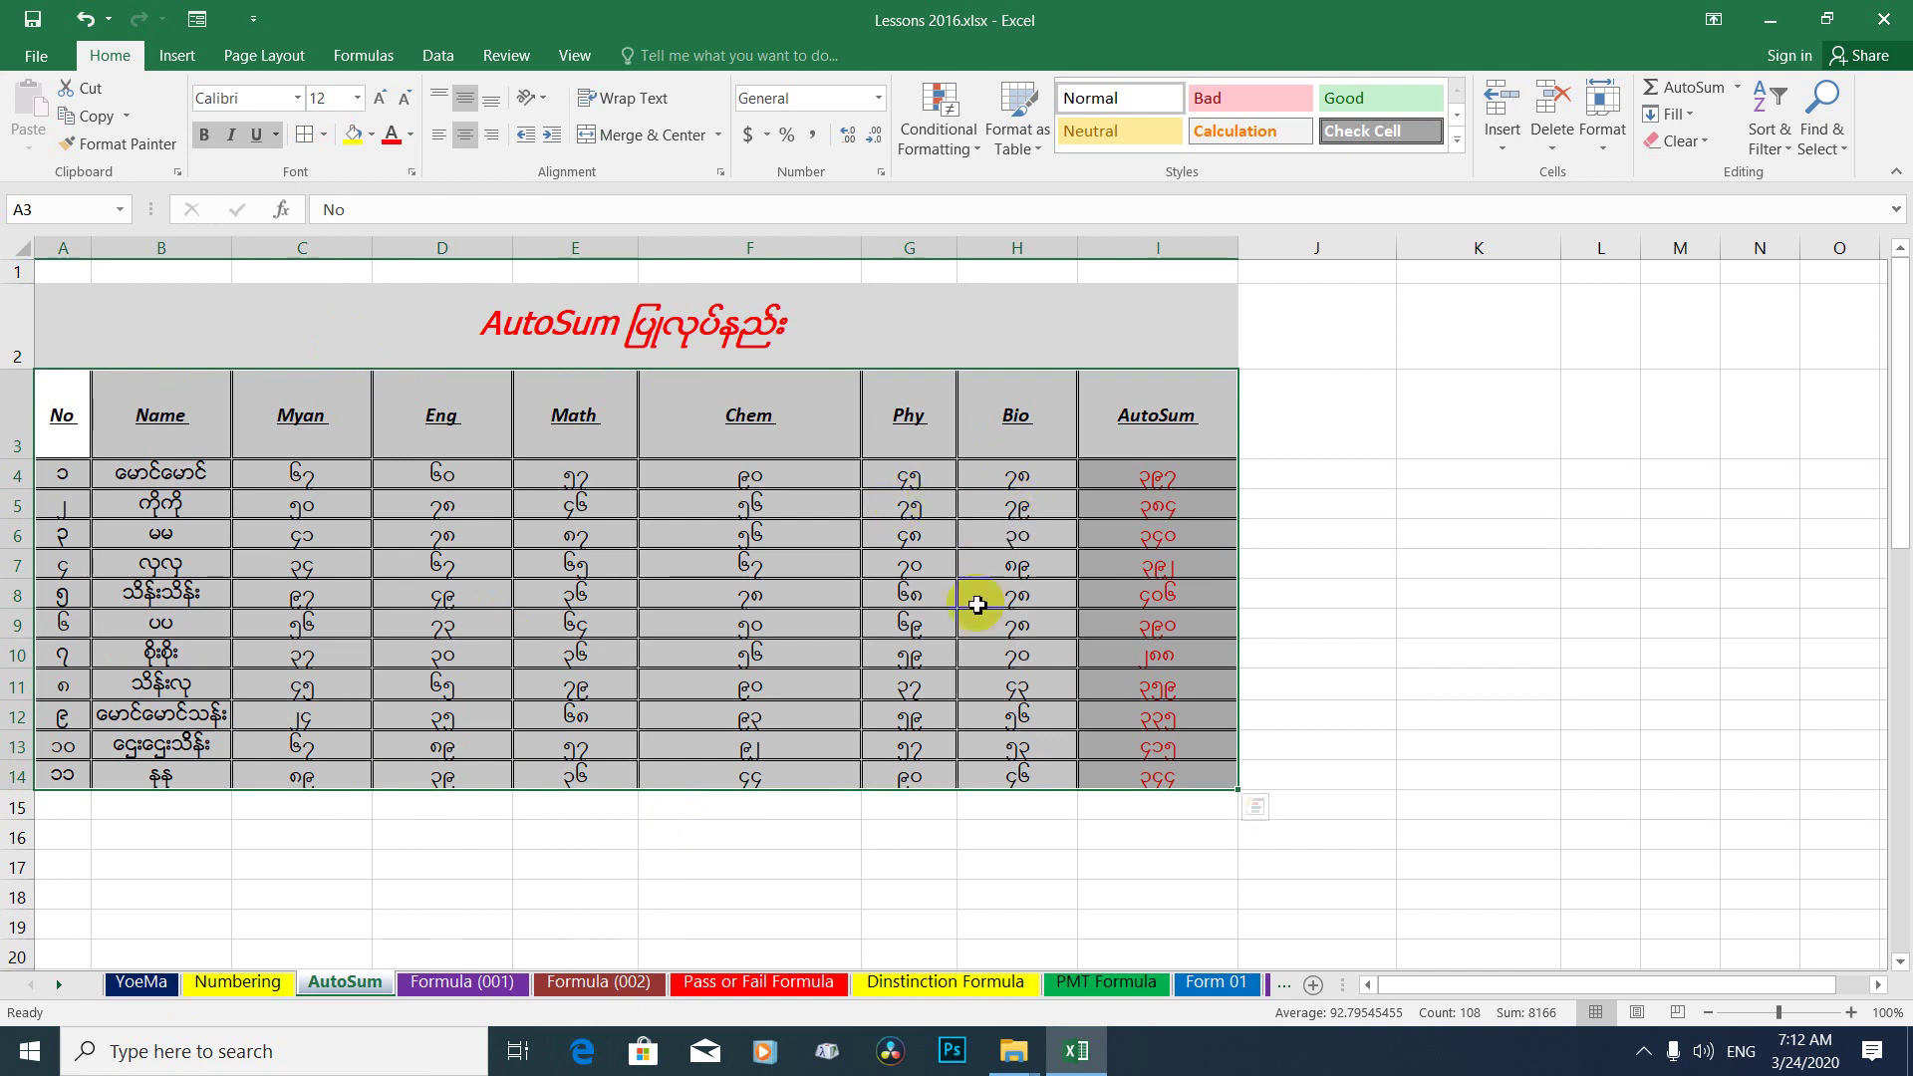
Change the border line colour to red and reapply All Borders.
{"action": "left_click", "coordinate": [326, 135]}
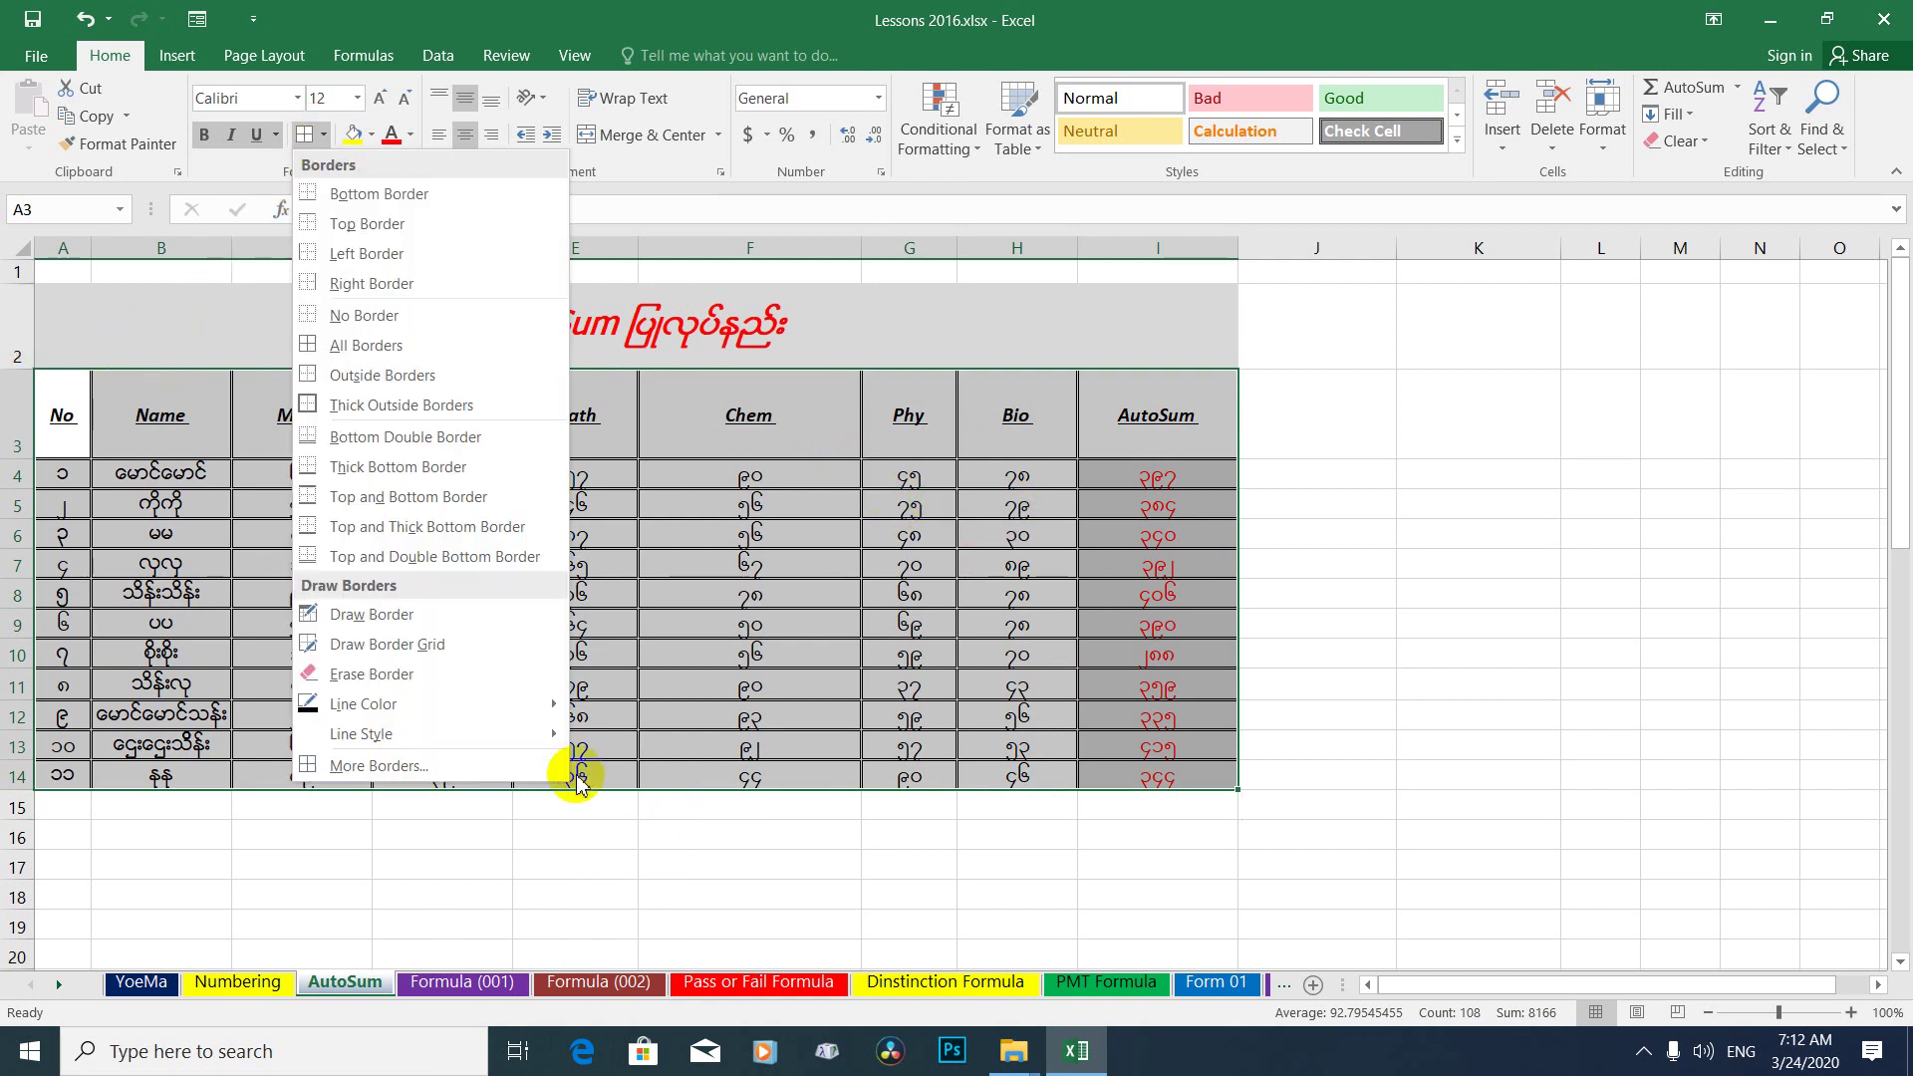
{"action": "mouse_move", "coordinate": [362, 703]}
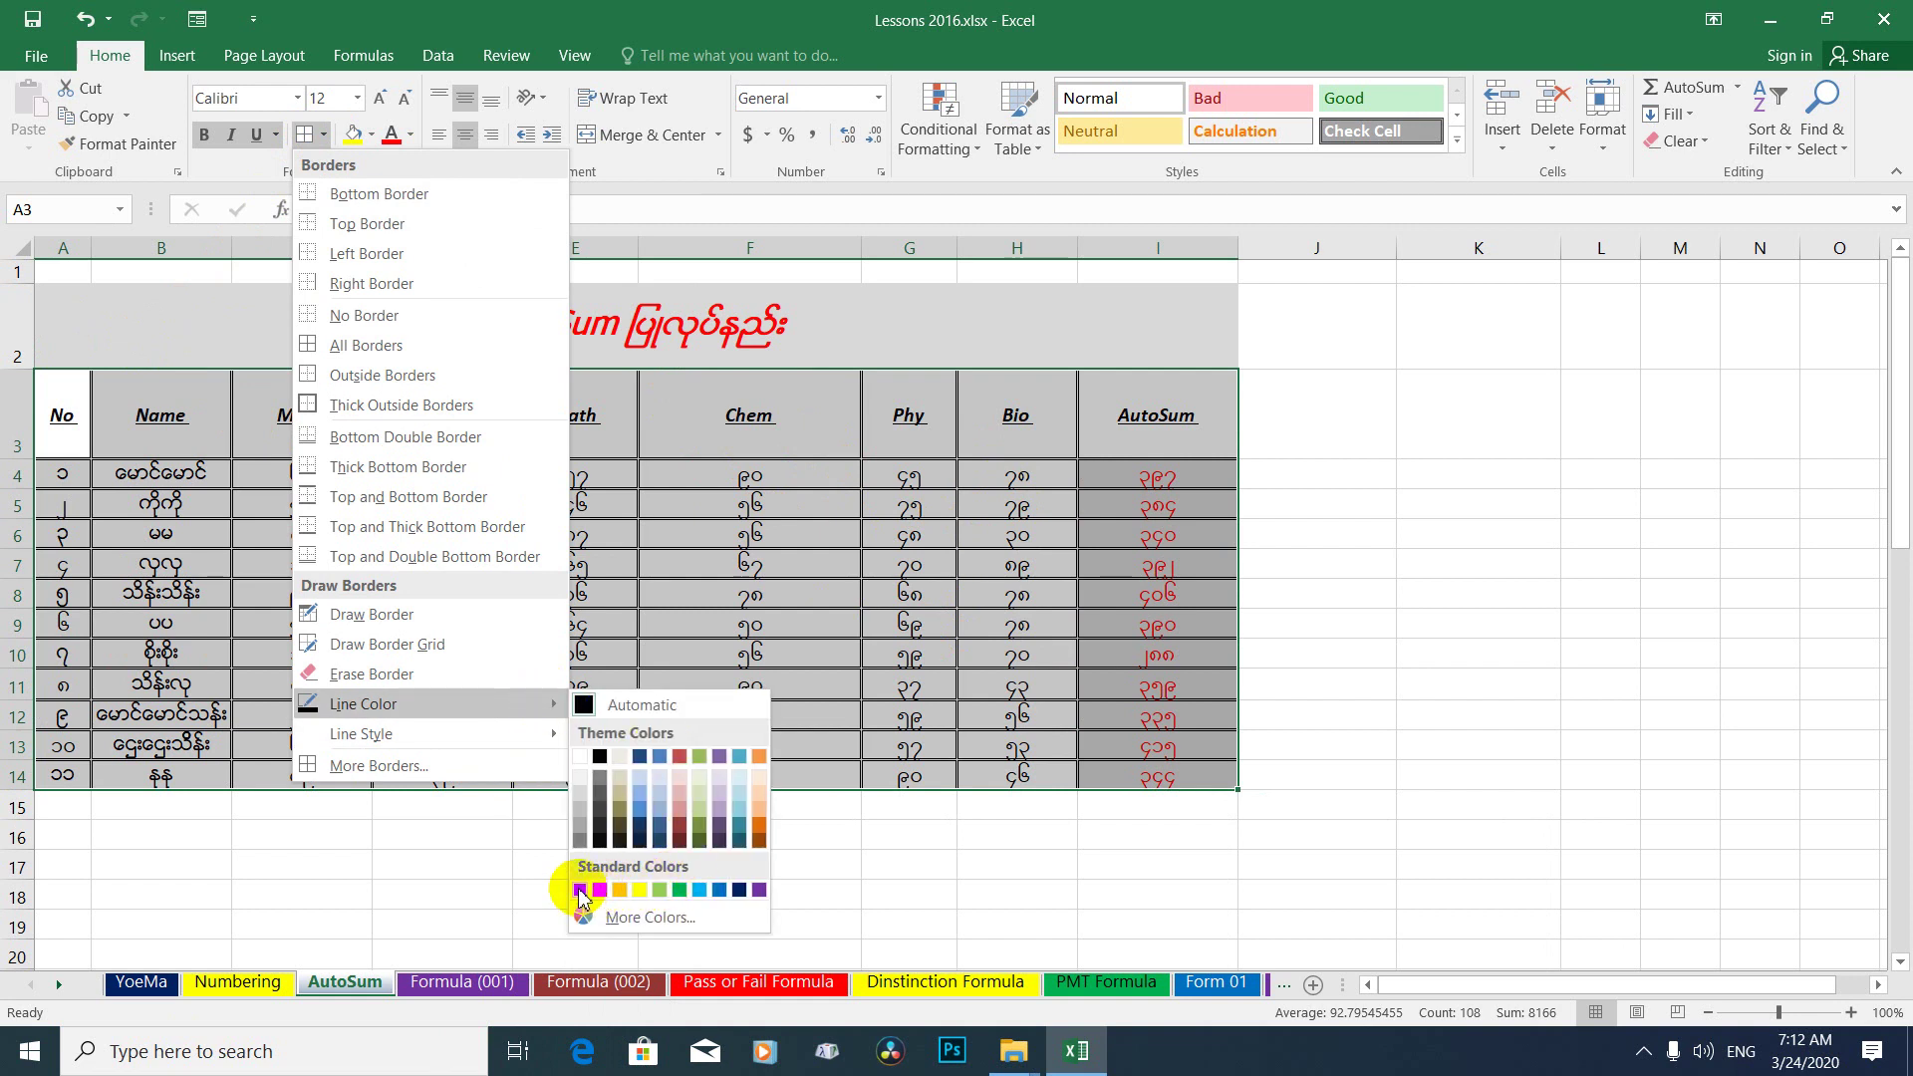
{"action": "left_click", "coordinate": [579, 890]}
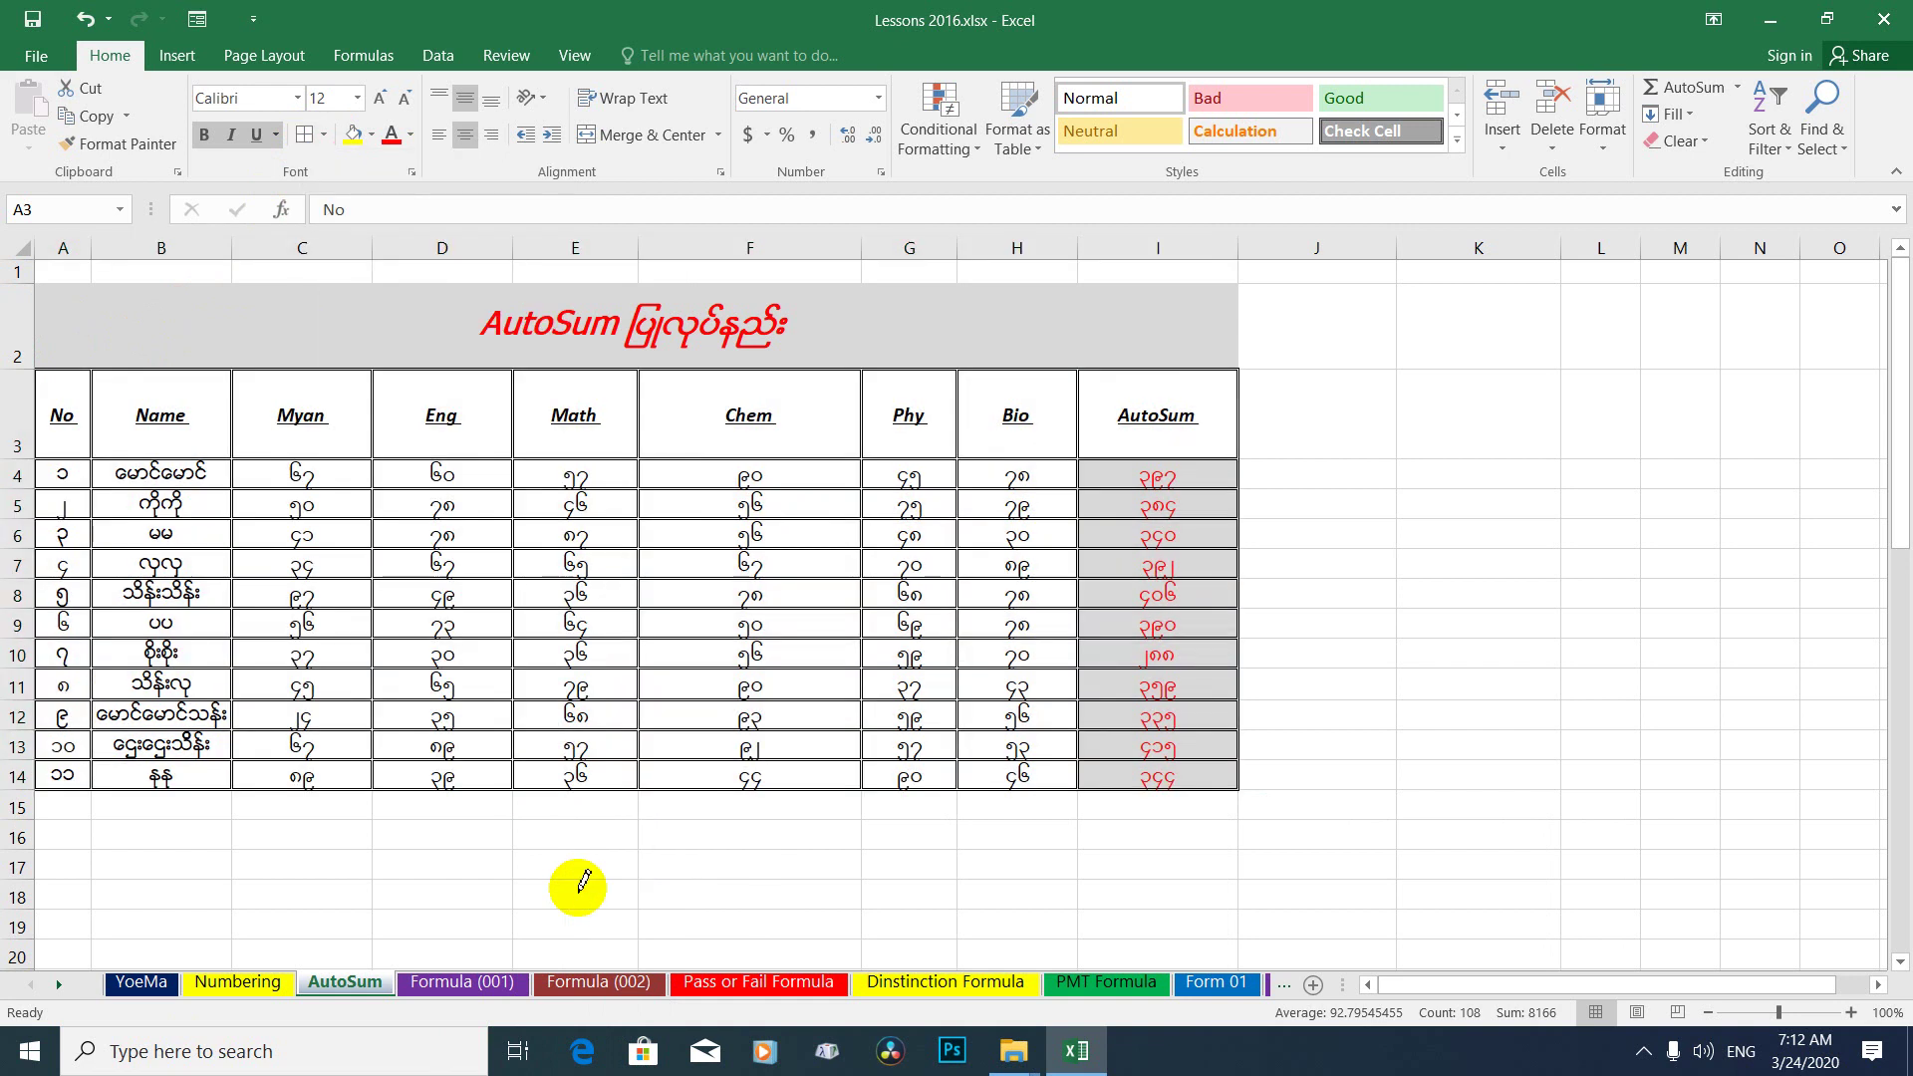
{"action": "left_click", "coordinate": [305, 142]}
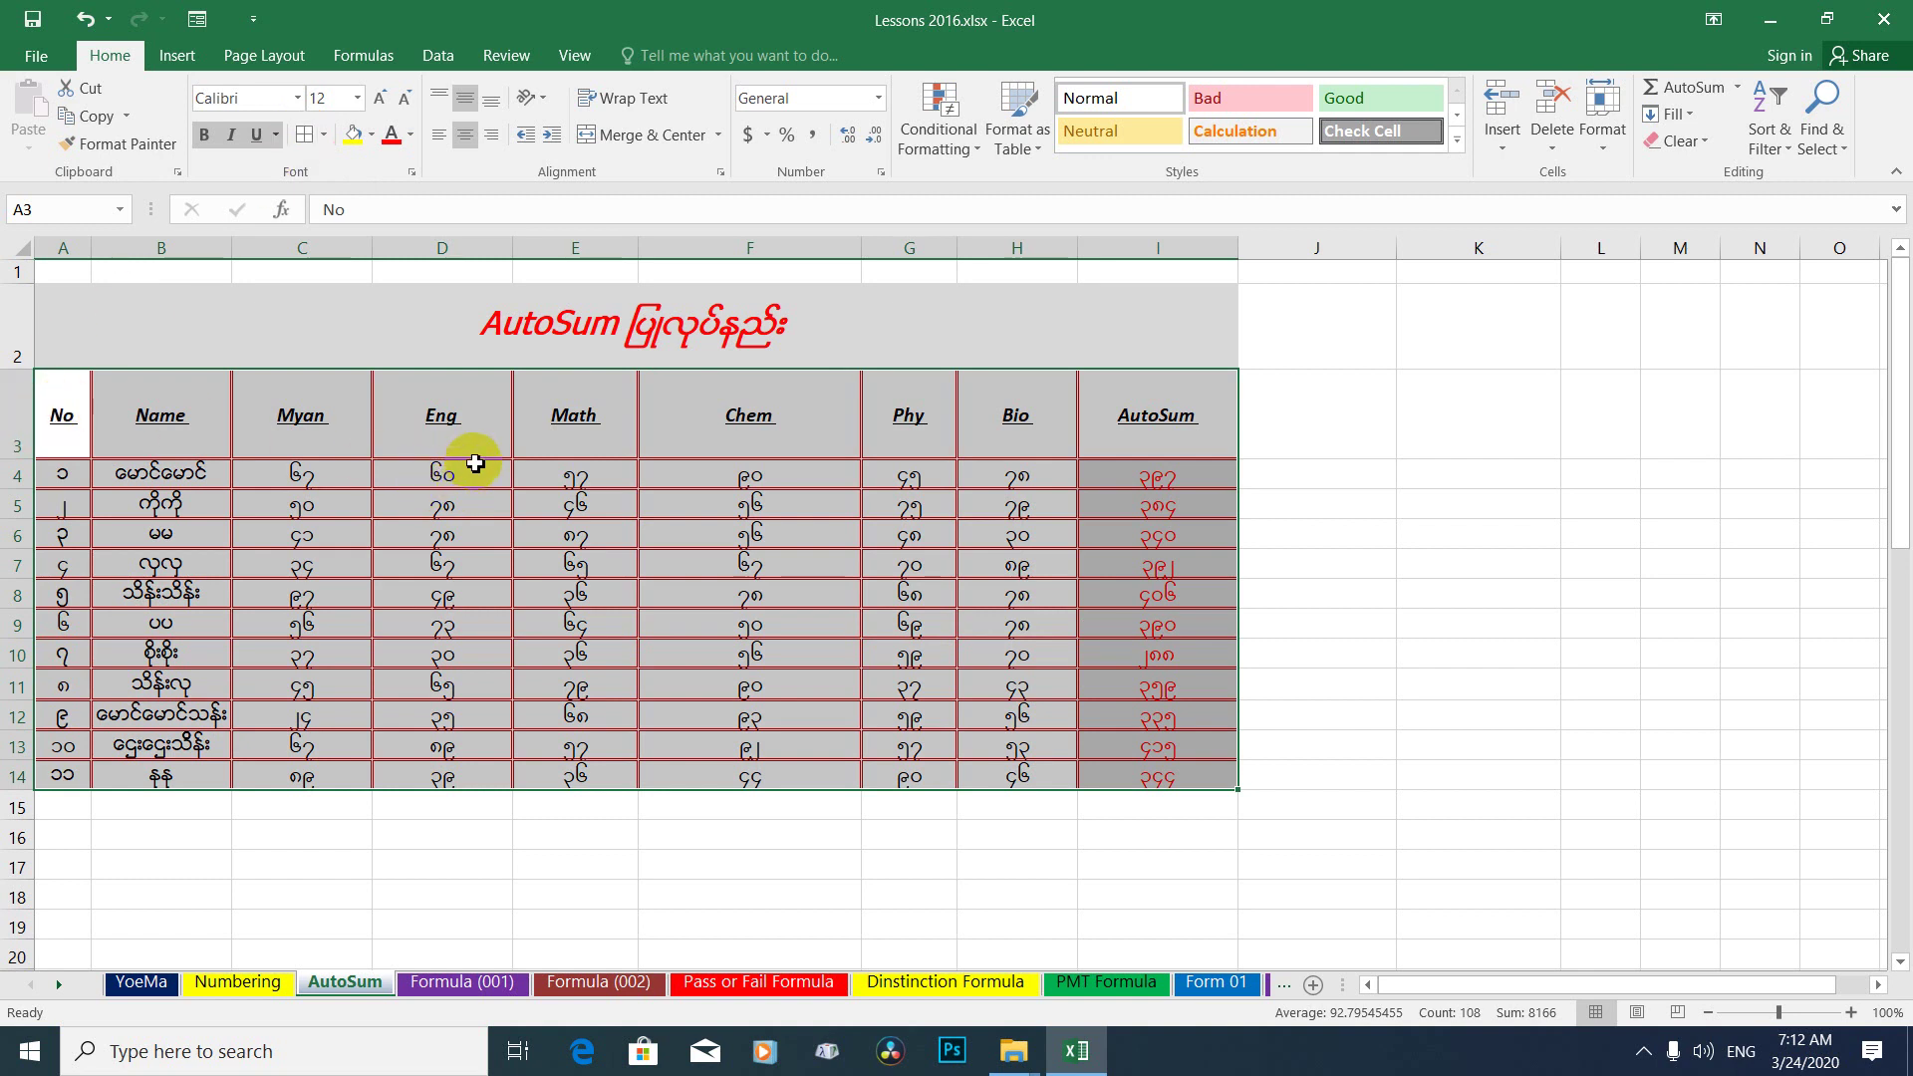
Reapply All Borders to A3:I14 using a dashed line style.
{"action": "left_click", "coordinate": [488, 414]}
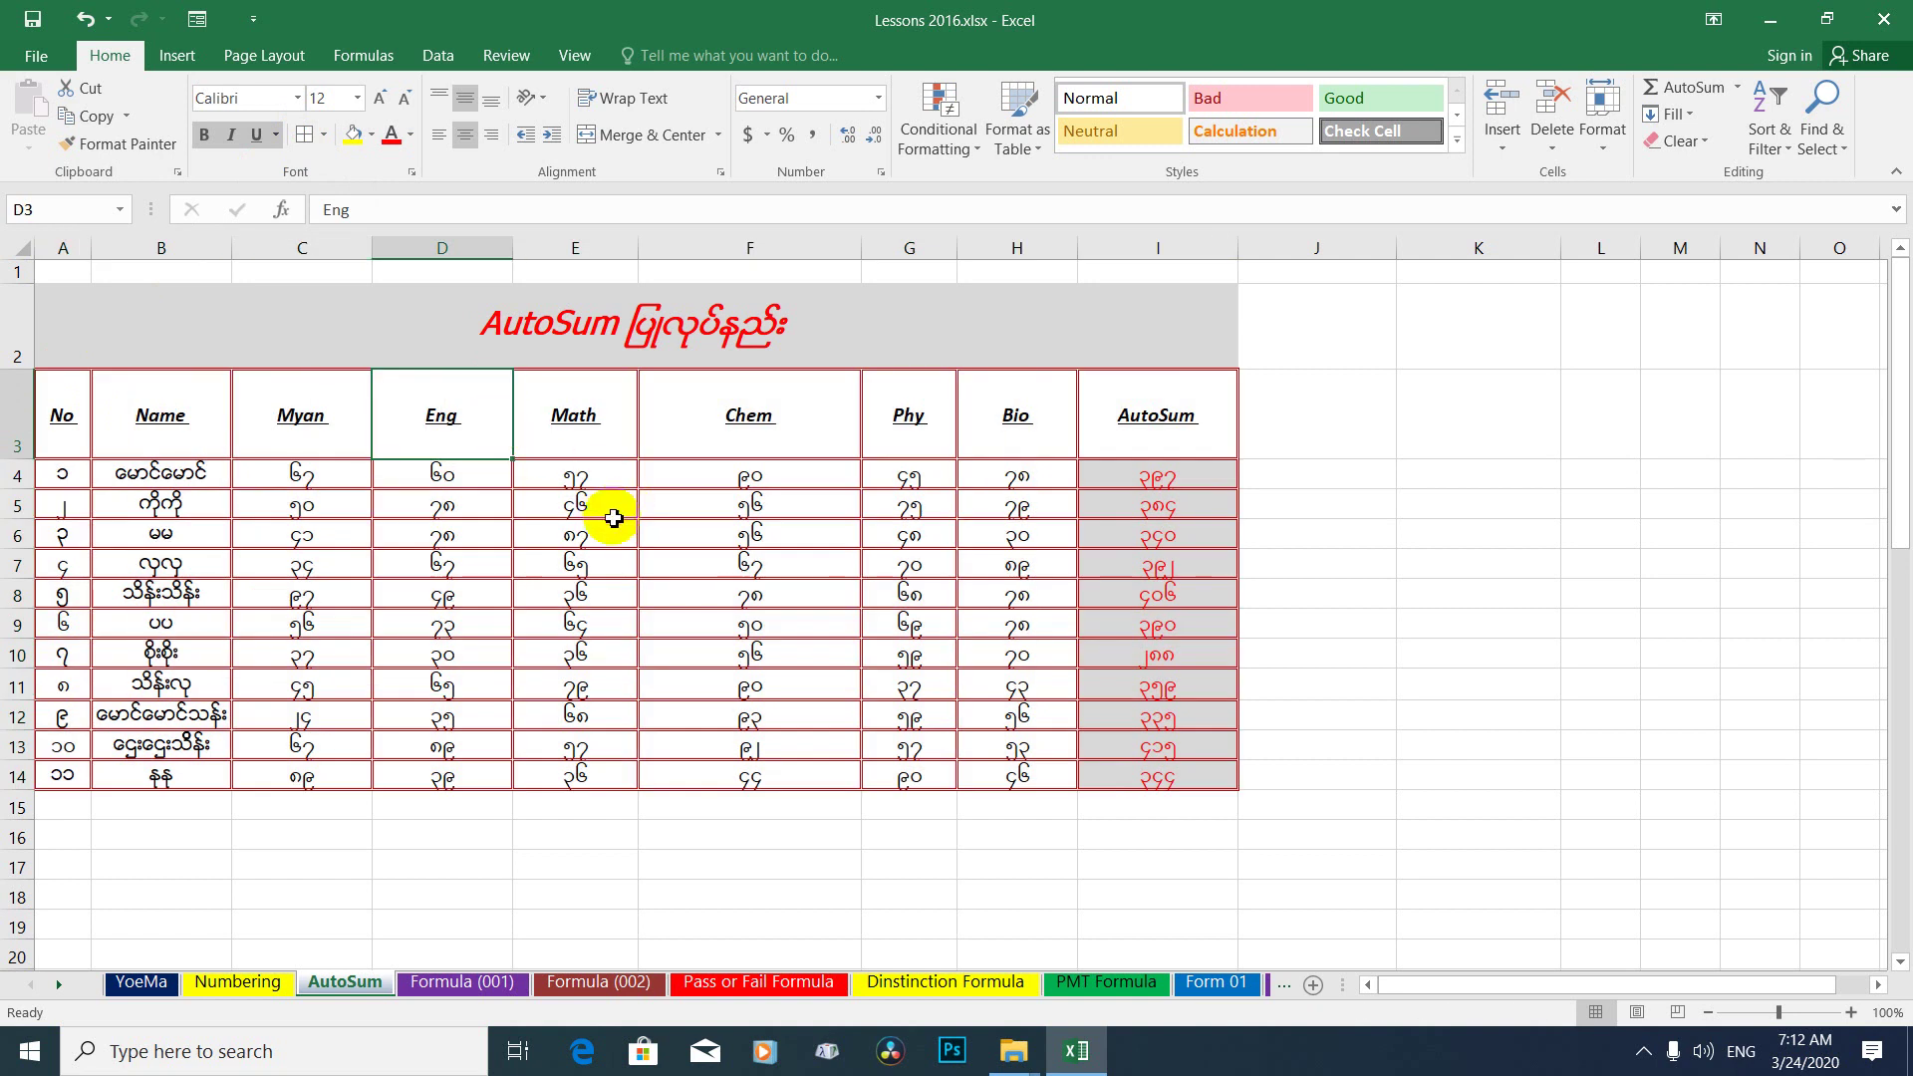
{"action": "left_click", "coordinate": [72, 398]}
{"action": "left_click_drag", "start_coordinate": [72, 398], "coordinate": [1175, 777]}
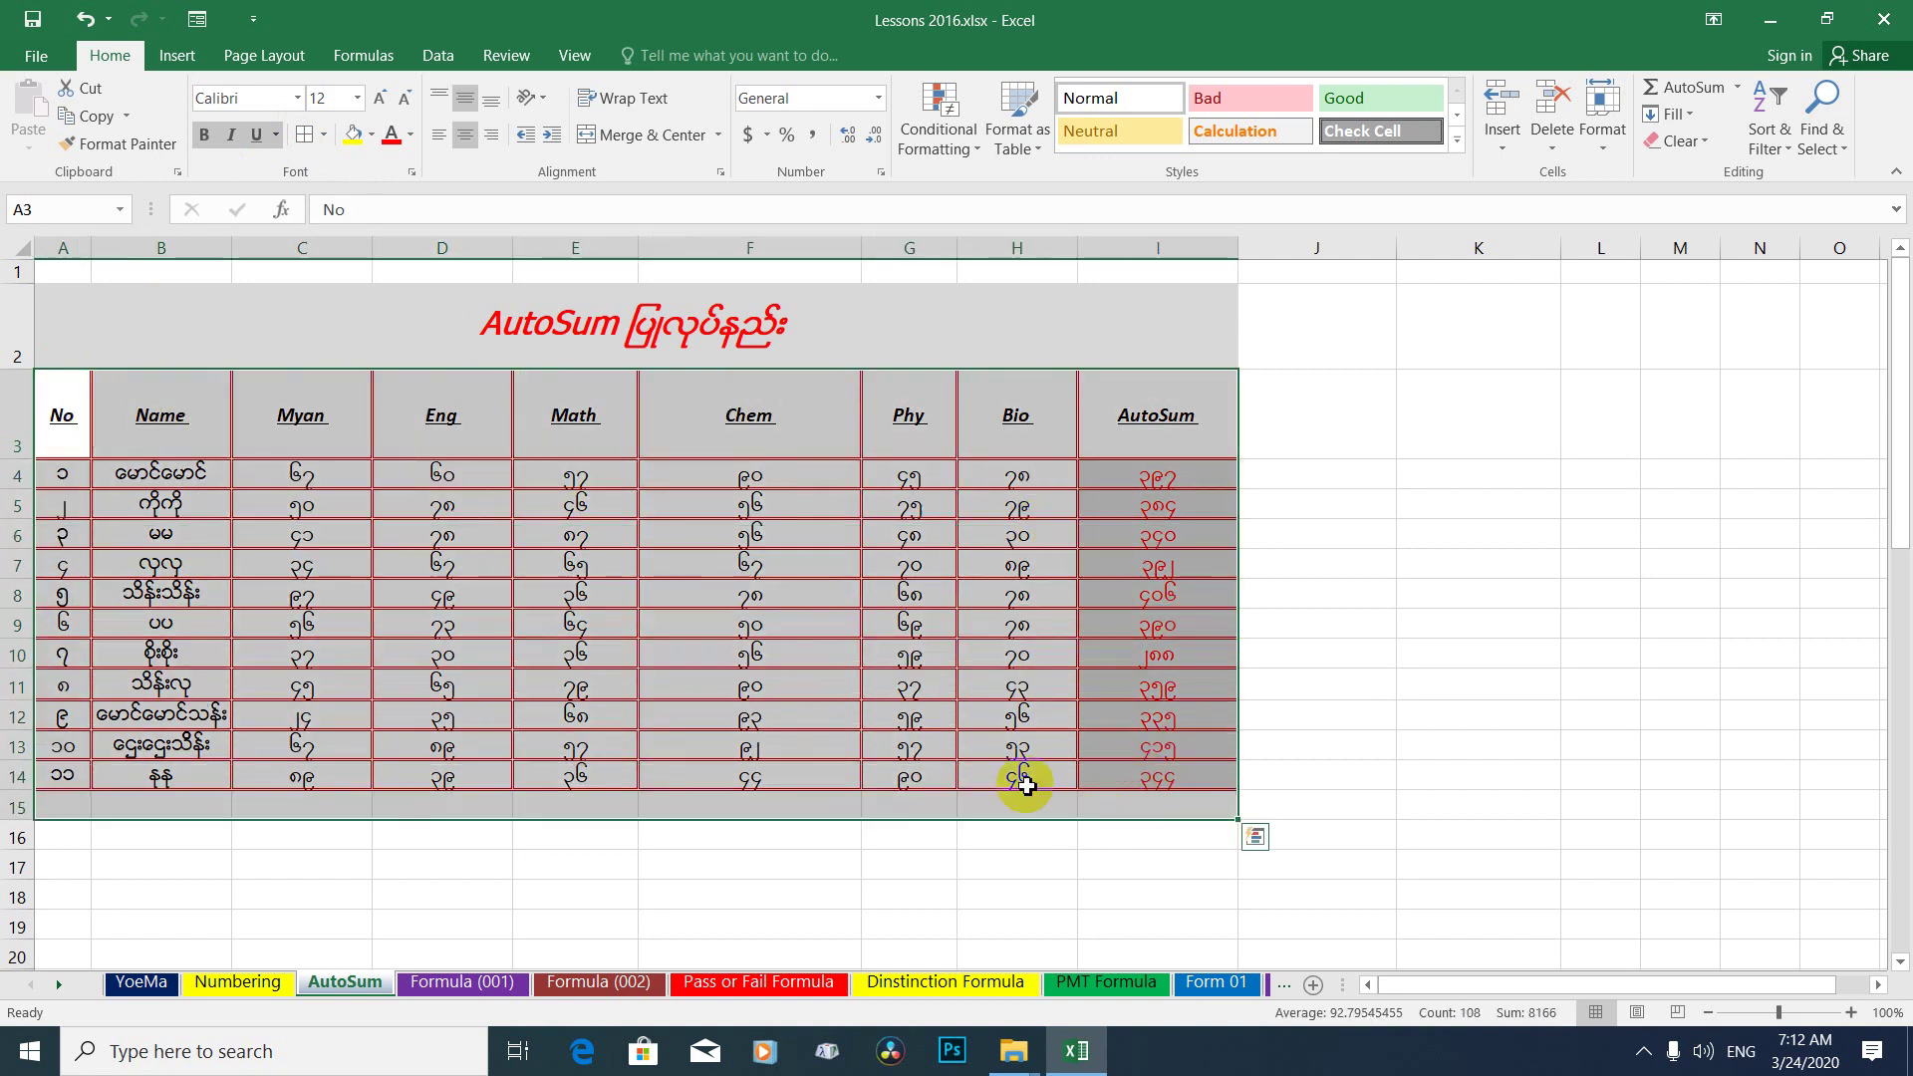
{"action": "mouse_move", "coordinate": [94, 391]}
{"action": "left_mouse_down"}
{"action": "mouse_move", "coordinate": [342, 398]}
{"action": "mouse_move", "coordinate": [1175, 769]}
{"action": "left_mouse_up"}
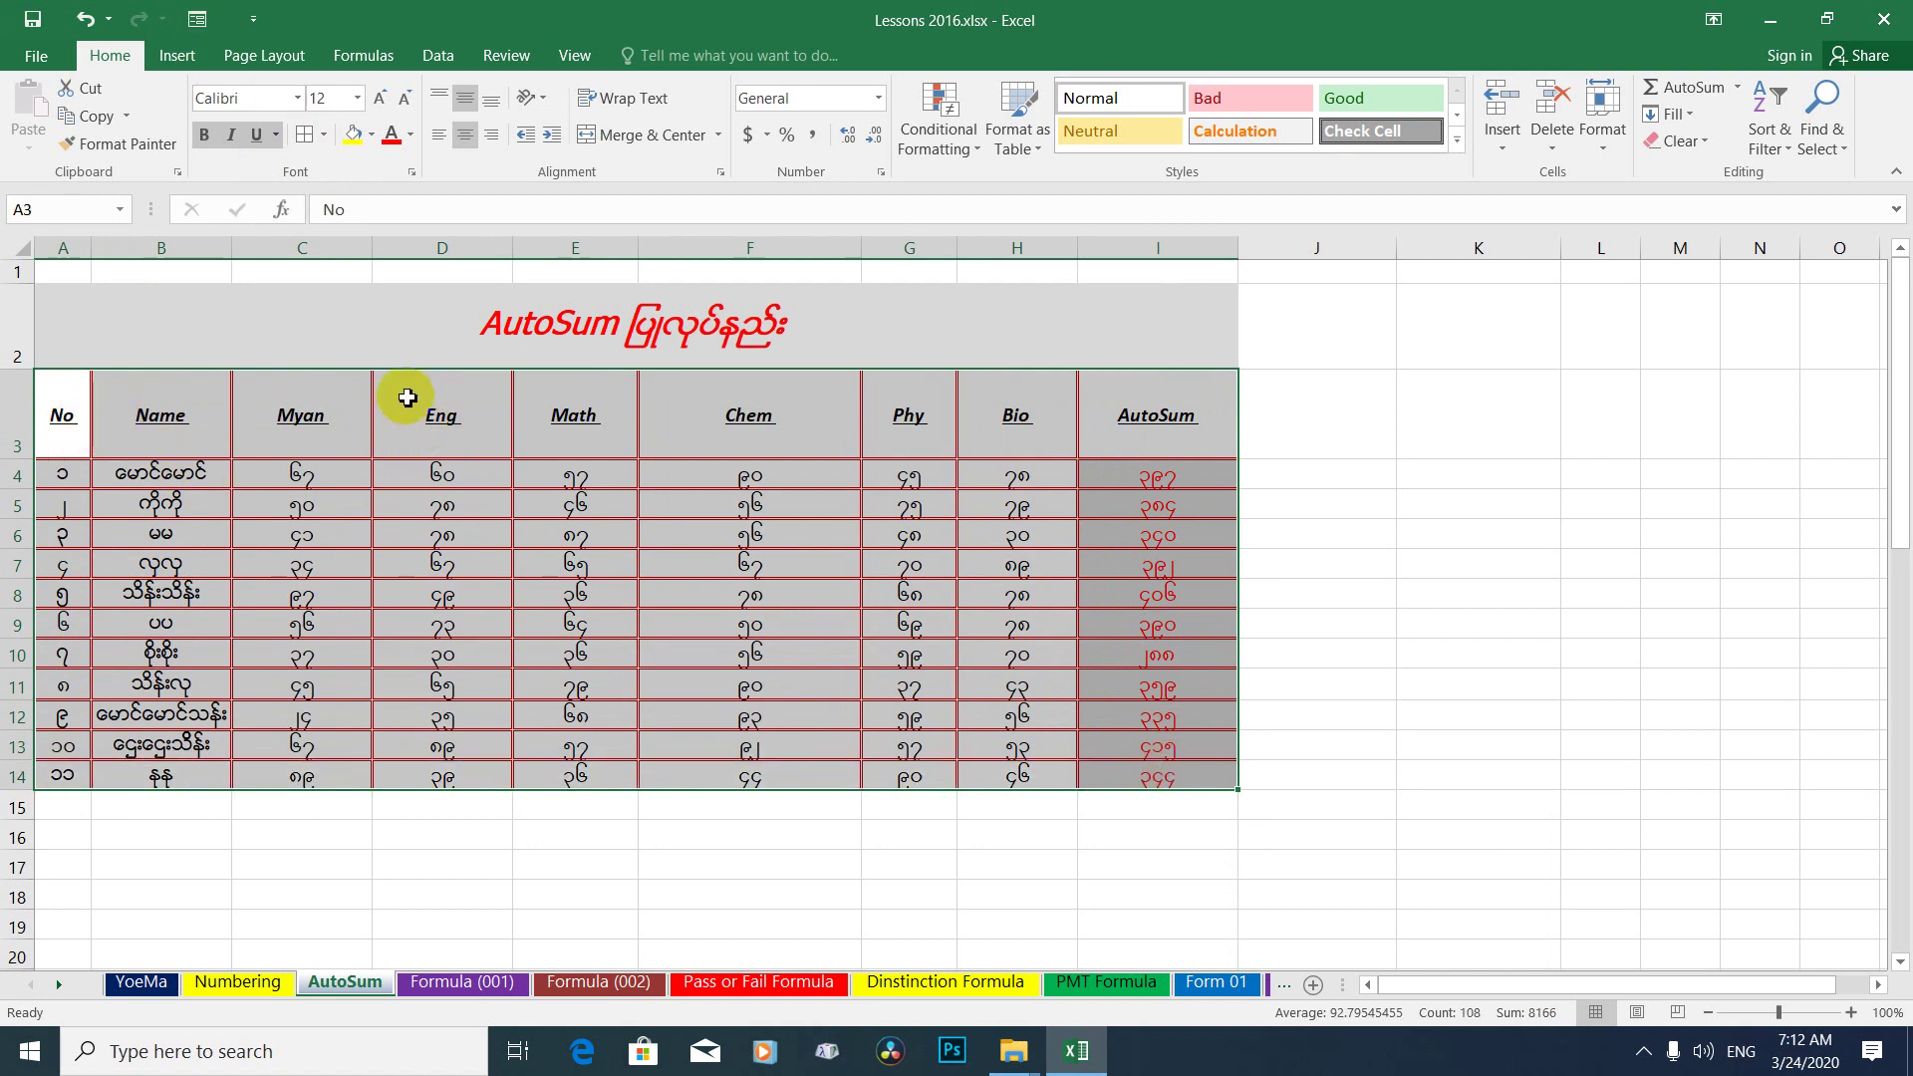
{"action": "left_click", "coordinate": [326, 136]}
{"action": "mouse_move", "coordinate": [419, 733]}
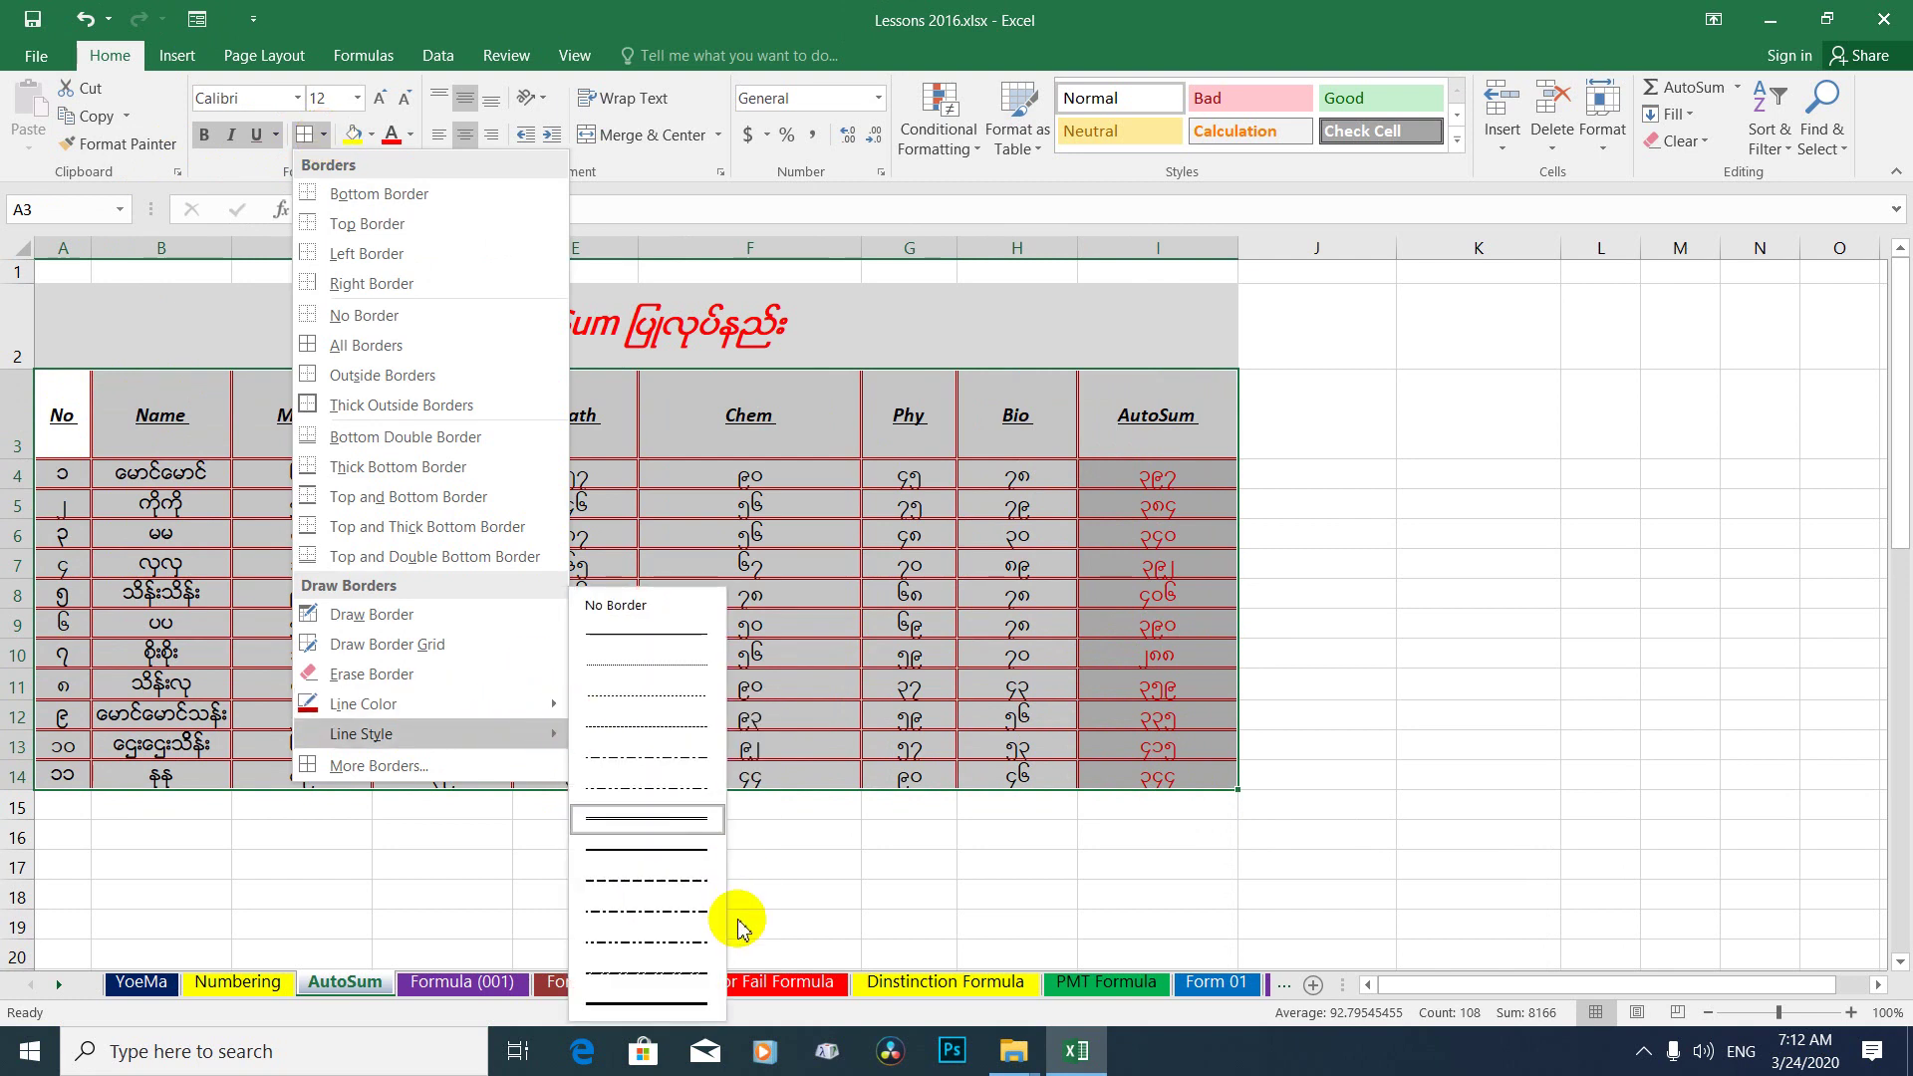
{"action": "left_click", "coordinate": [667, 971]}
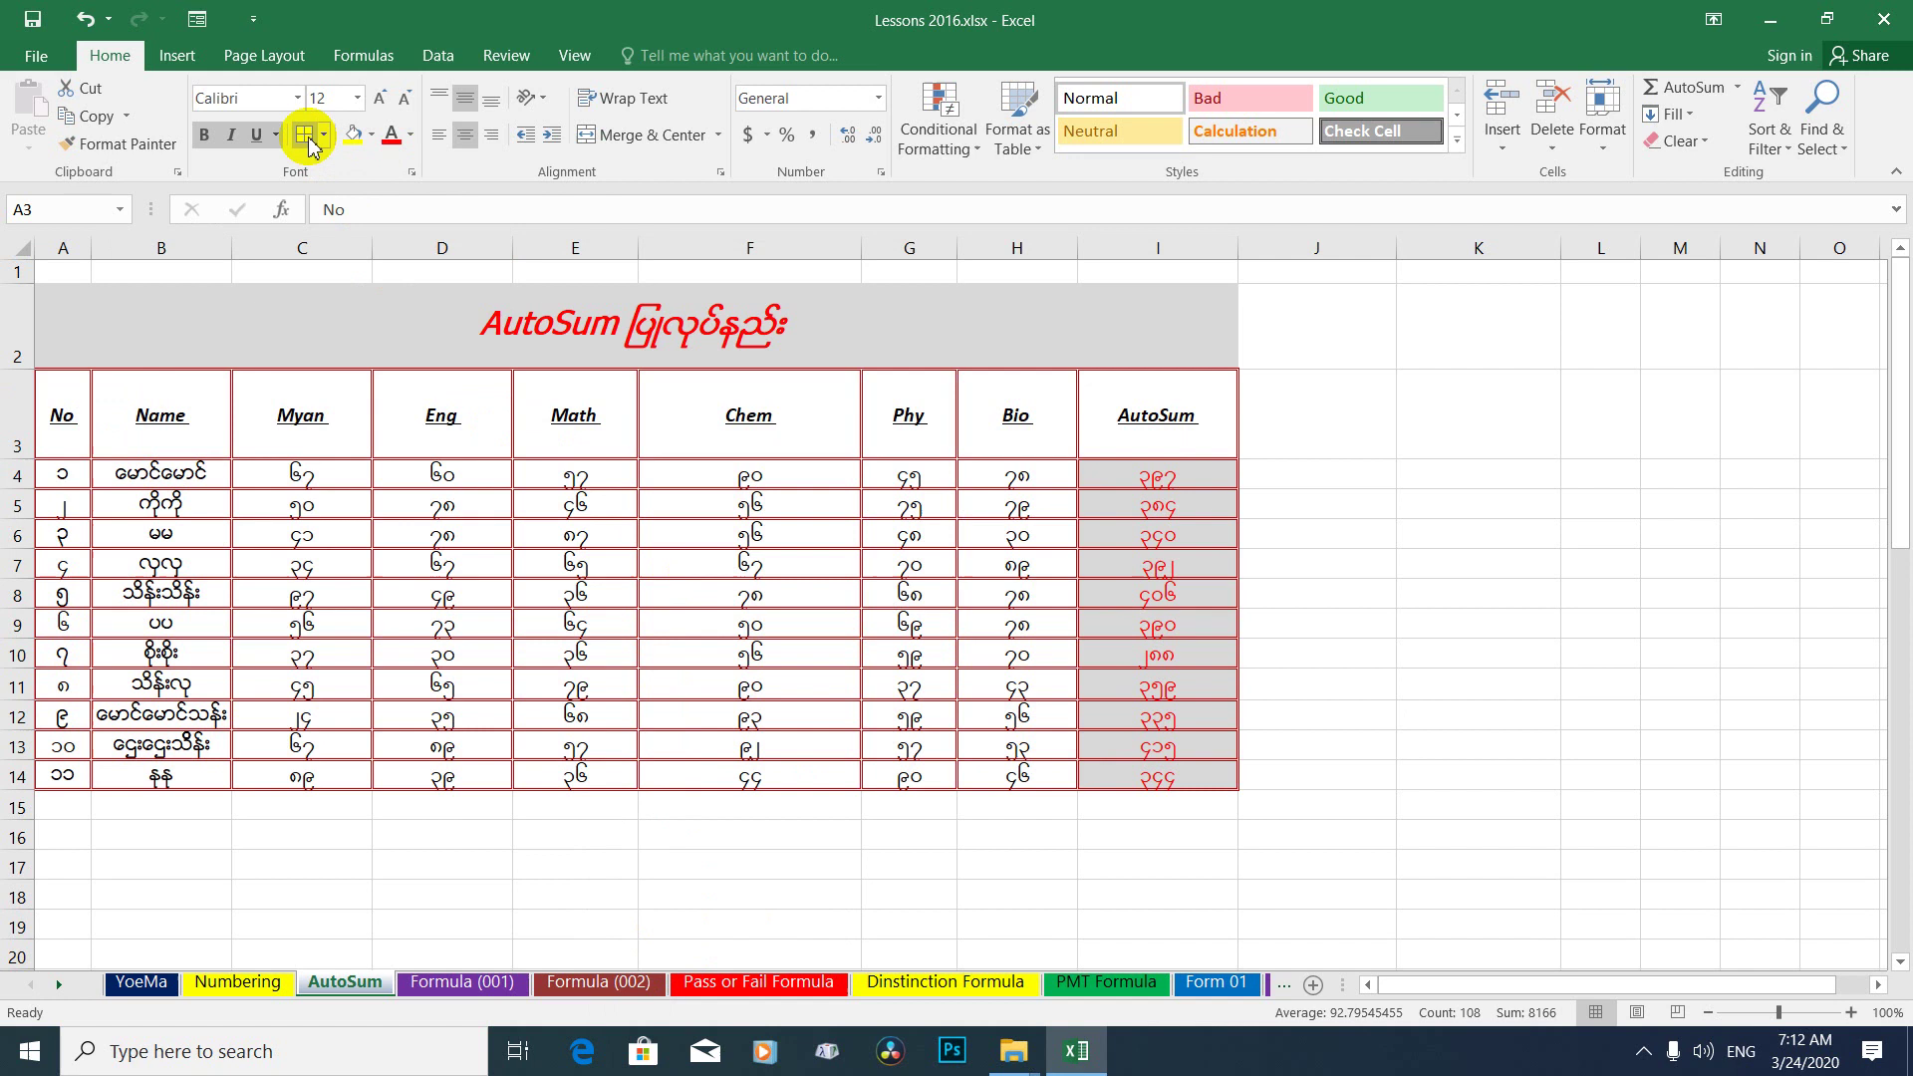
{"action": "left_click", "coordinate": [303, 134]}
Reselect and deselect the table to inspect the dashed borders, ending on the AutoSum title cell.
{"action": "left_click", "coordinate": [156, 453]}
{"action": "mouse_move", "coordinate": [78, 412]}
{"action": "left_mouse_down"}
{"action": "mouse_move", "coordinate": [1137, 819]}
{"action": "mouse_move", "coordinate": [1156, 777]}
{"action": "left_mouse_up"}
{"action": "left_click", "coordinate": [732, 687]}
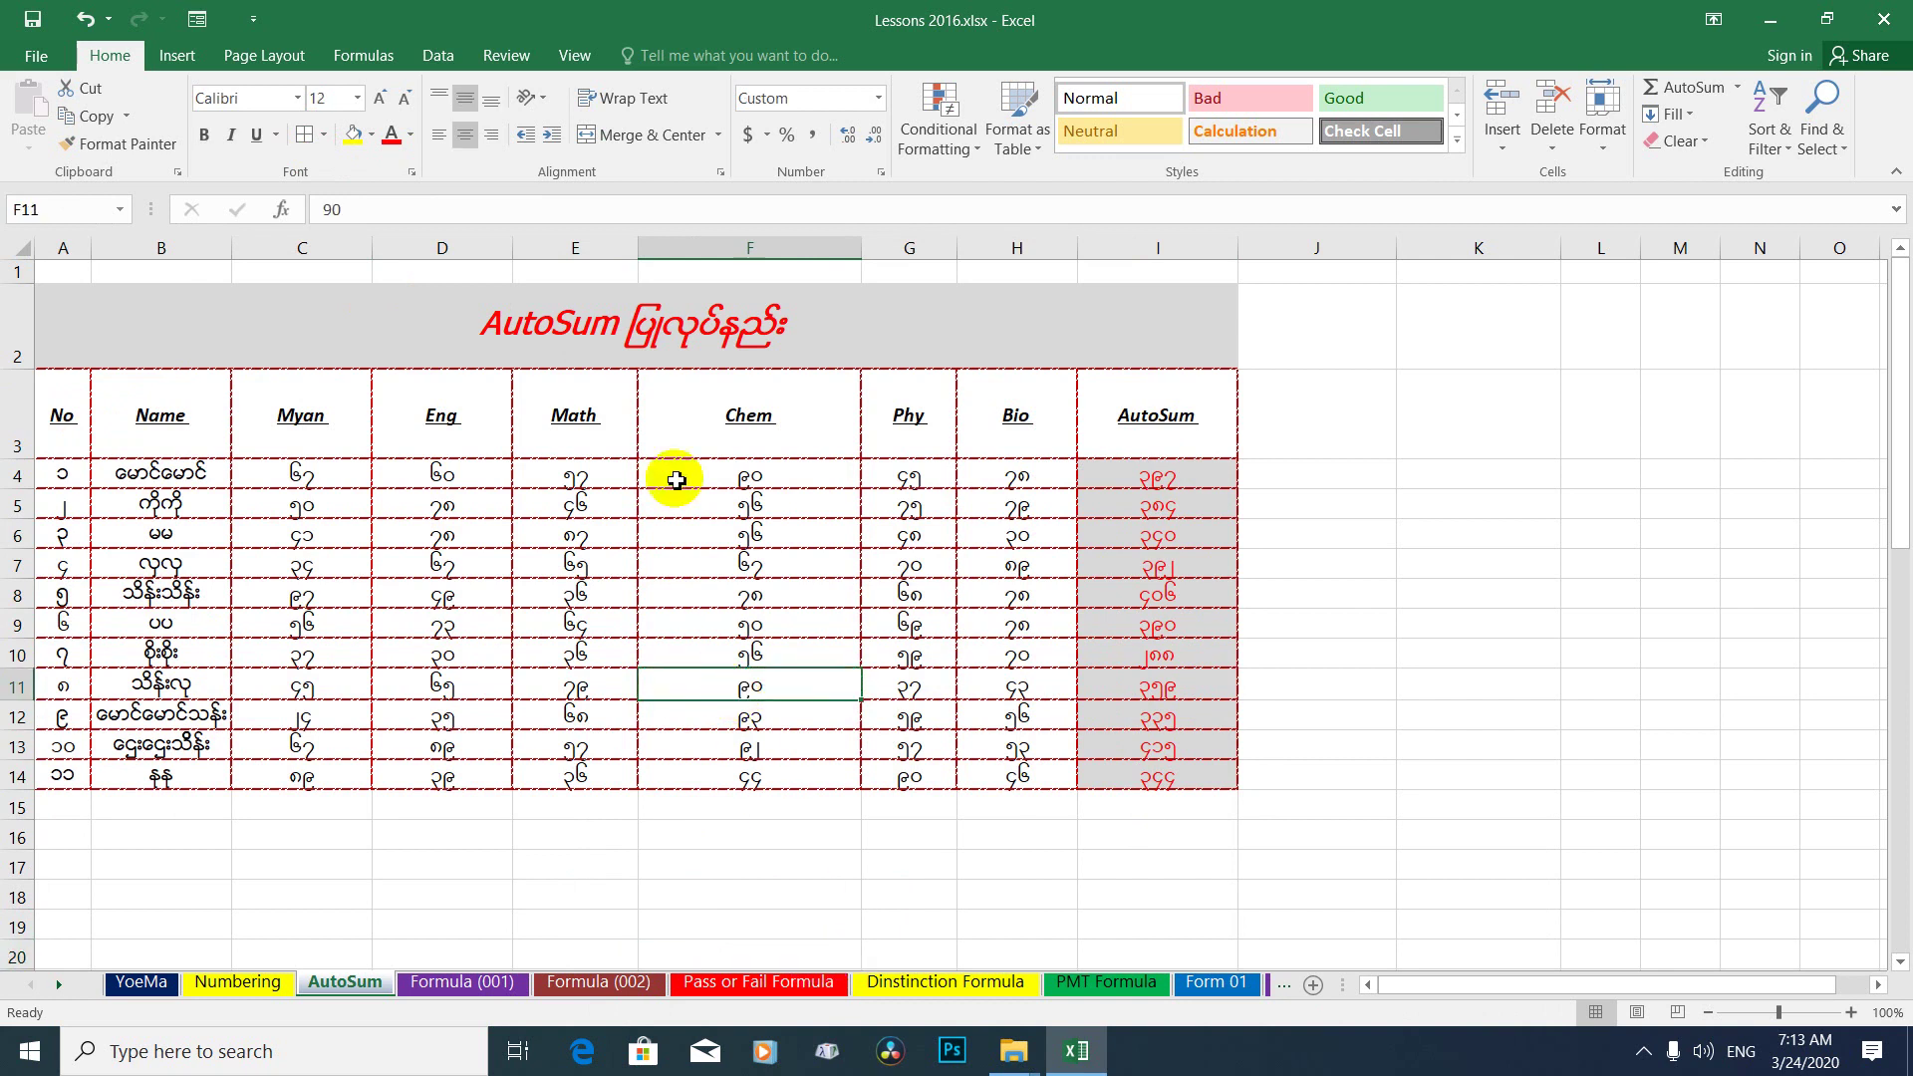
{"action": "left_click", "coordinate": [239, 339]}
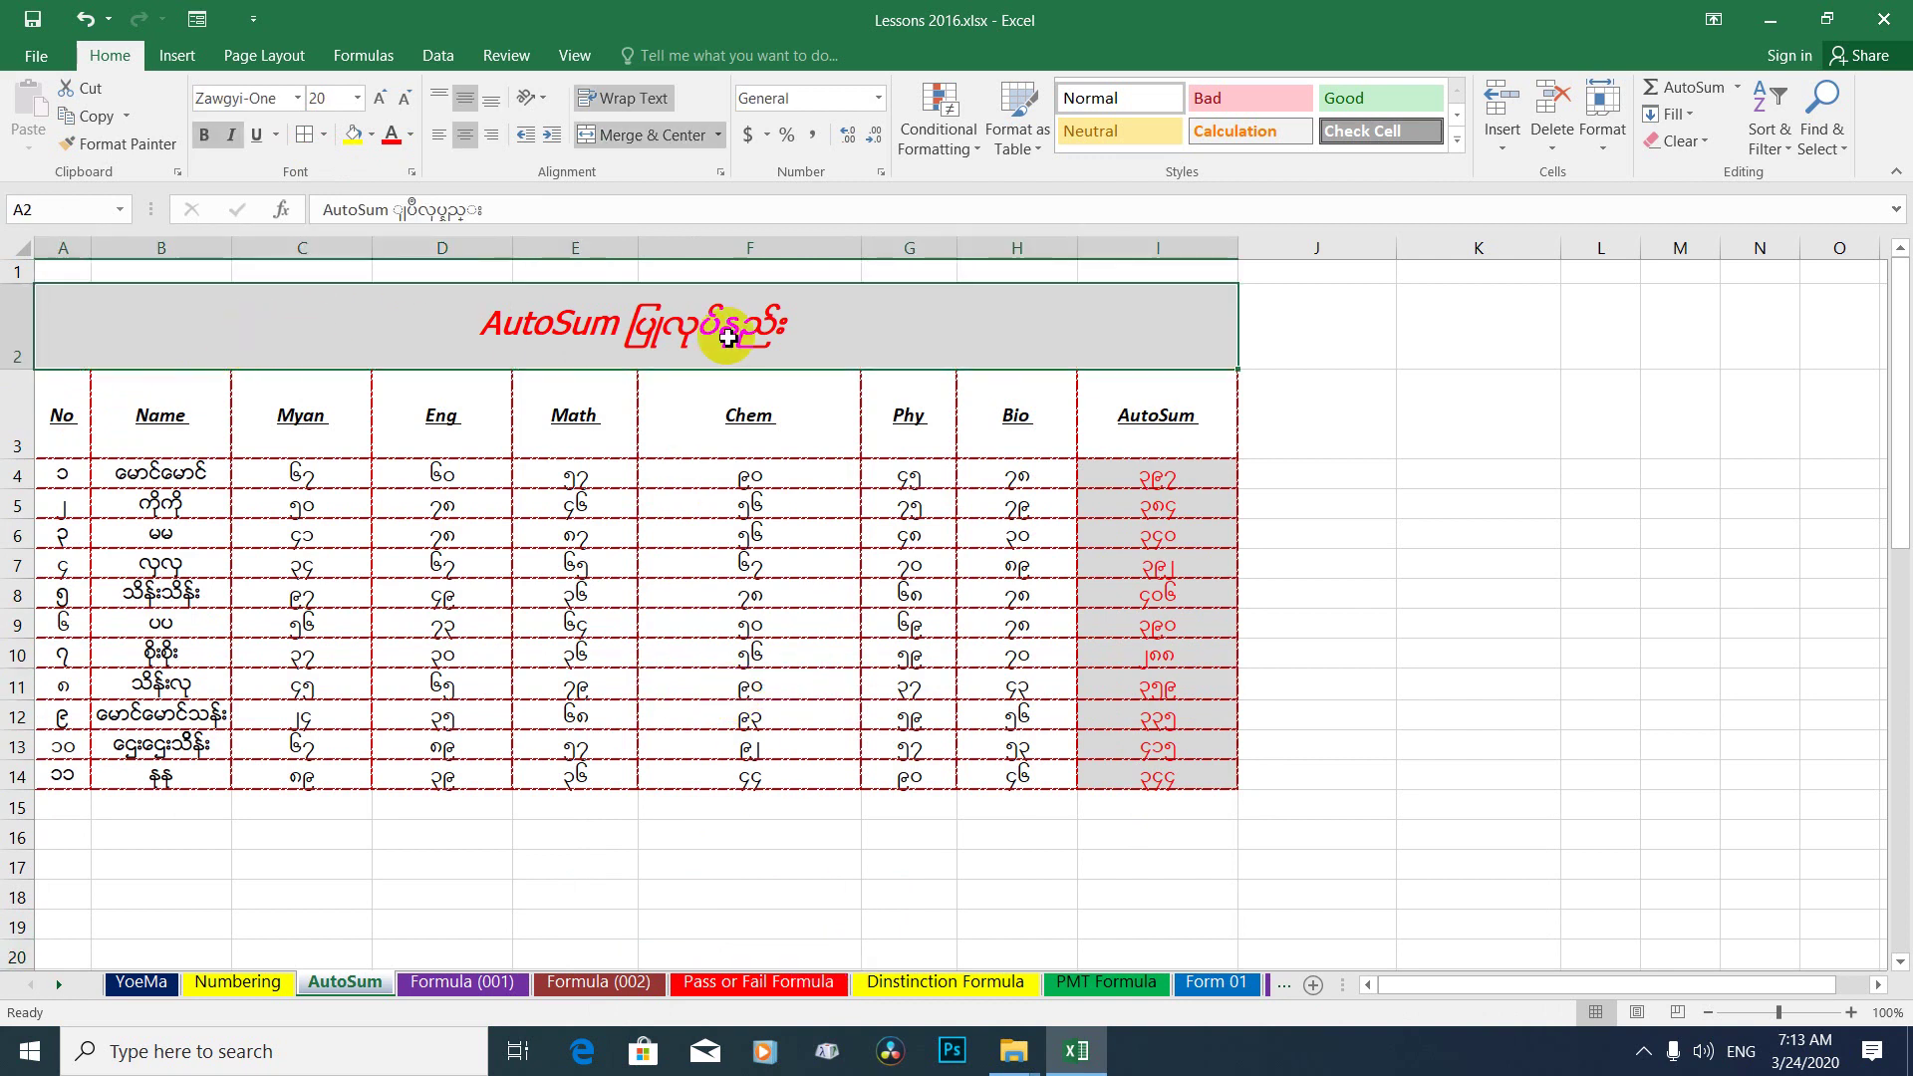
Browse the Page Layout, Insert, Formulas, Data, Review and View tabs, then return to Home.
{"action": "left_click", "coordinate": [244, 58]}
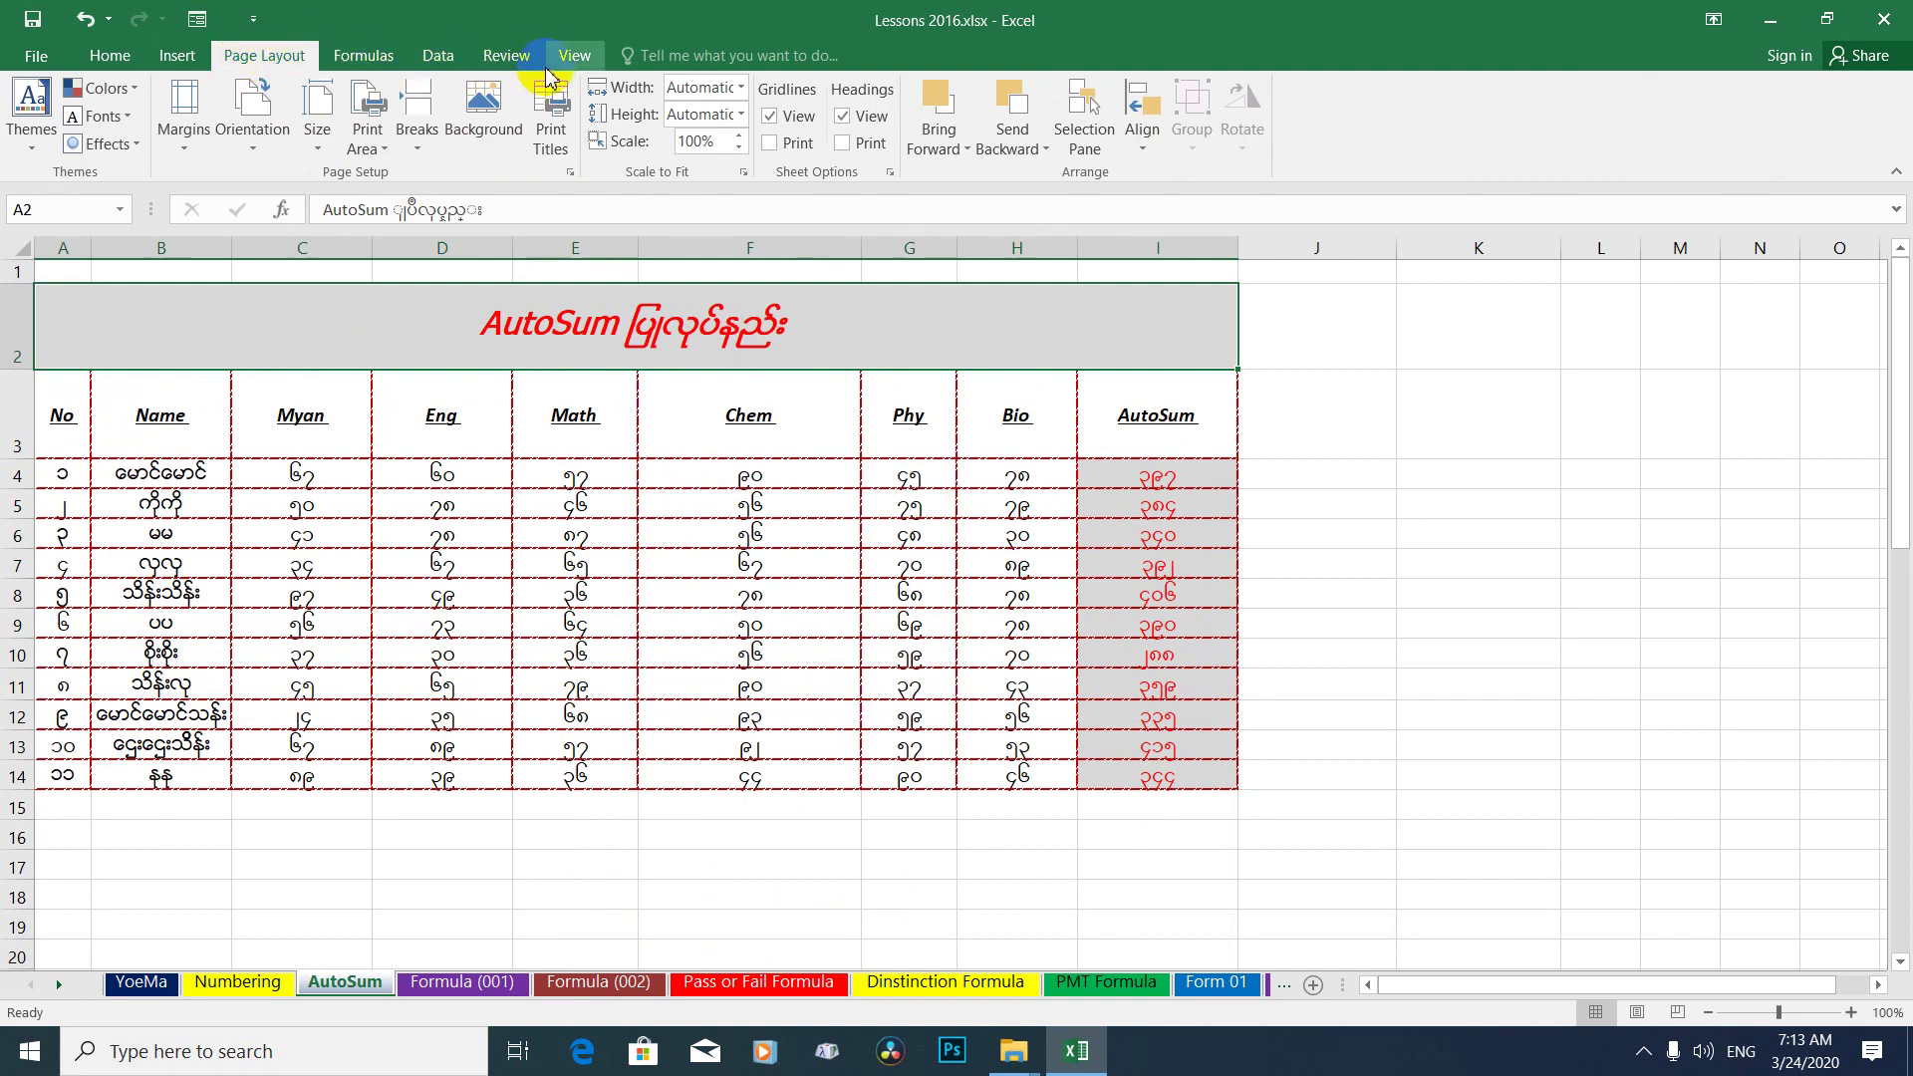
{"action": "left_click", "coordinate": [171, 57]}
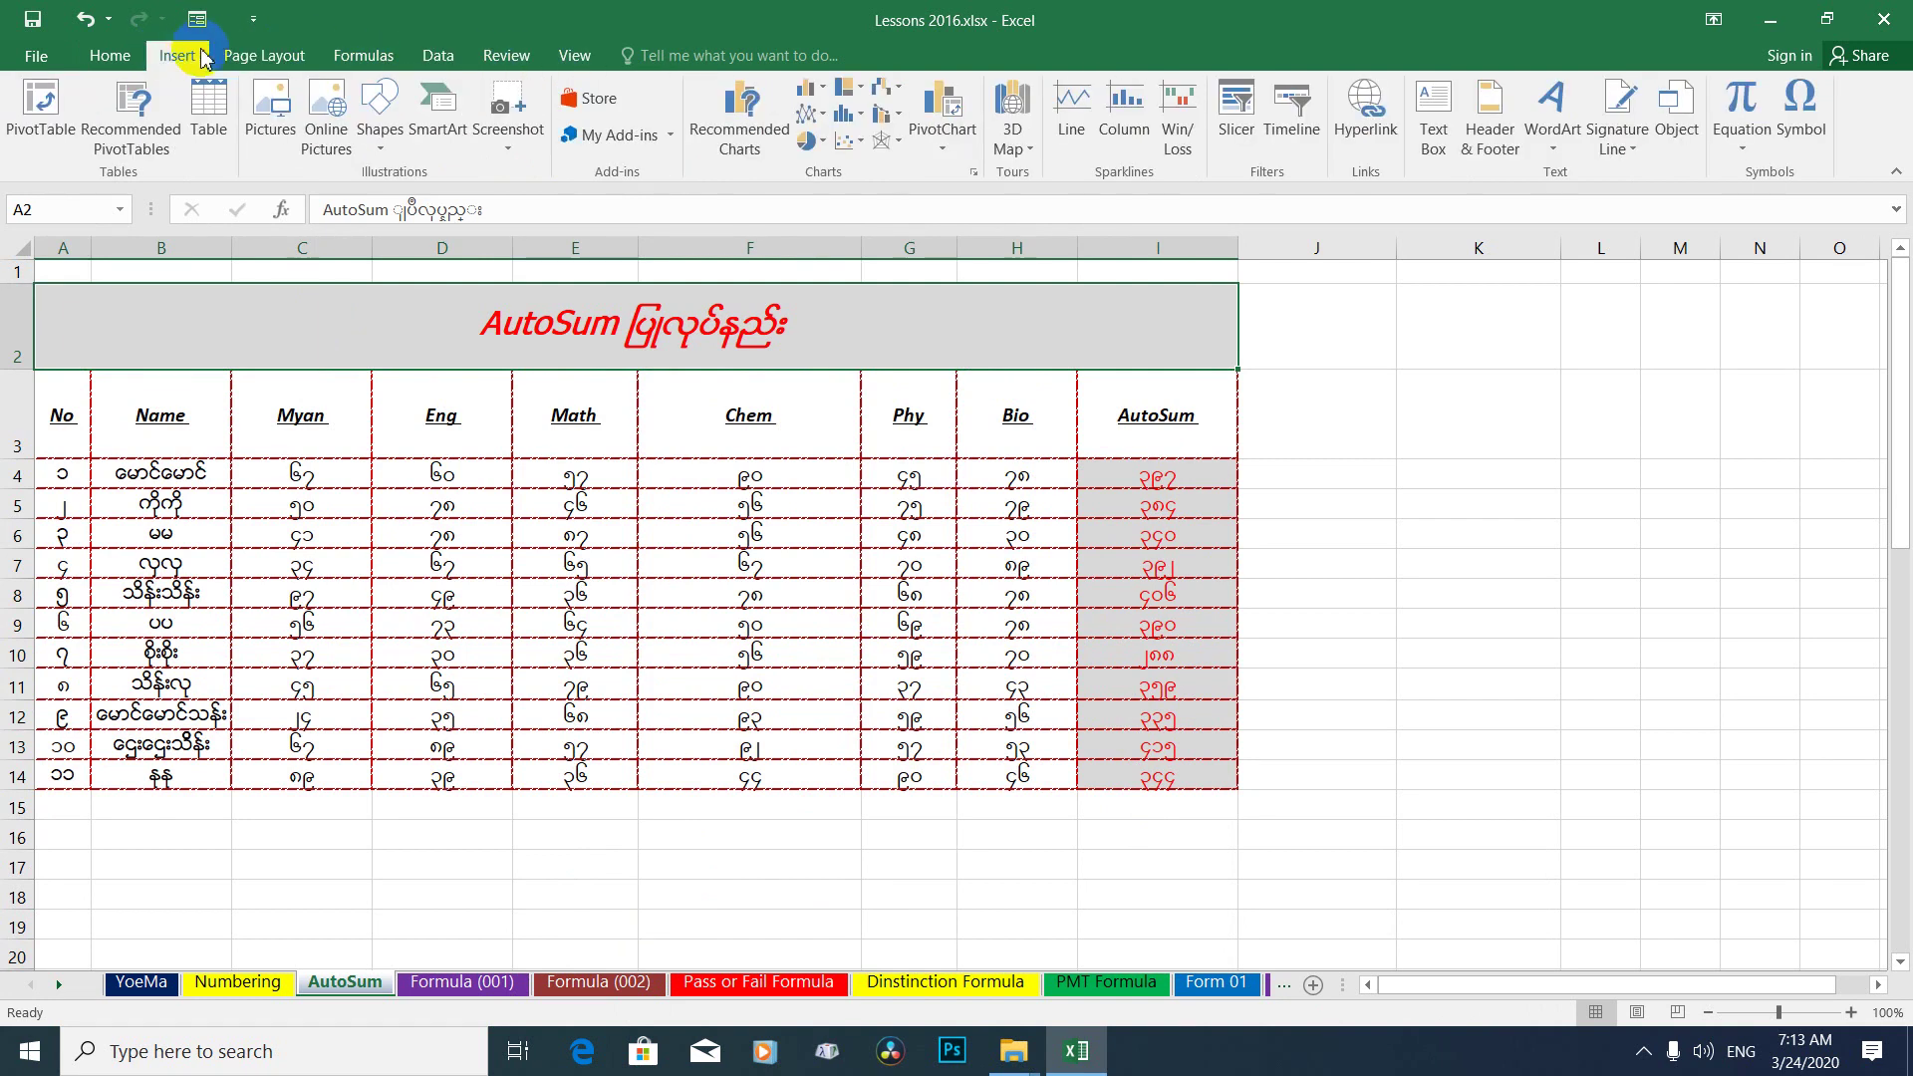
{"action": "left_click", "coordinate": [256, 56]}
{"action": "left_click", "coordinate": [364, 56]}
{"action": "left_click", "coordinate": [436, 58]}
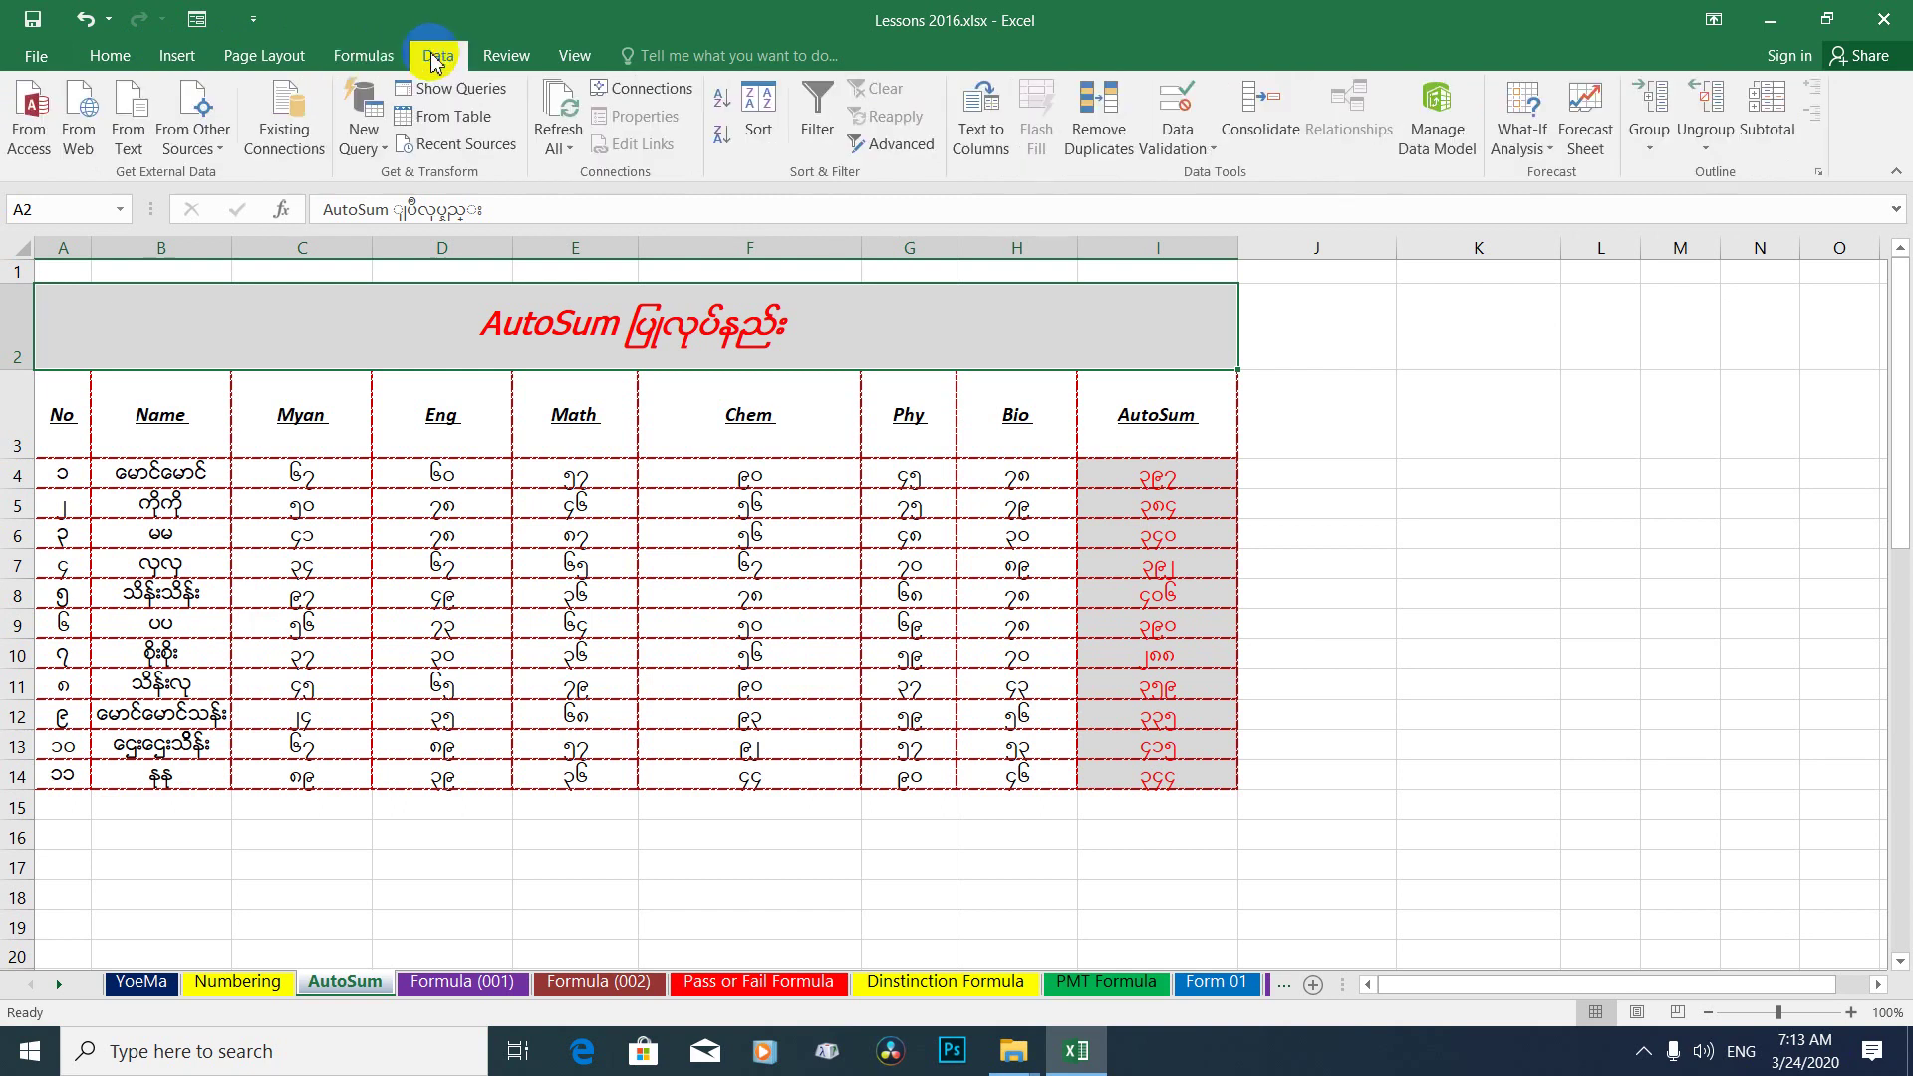
{"action": "left_click", "coordinate": [520, 57]}
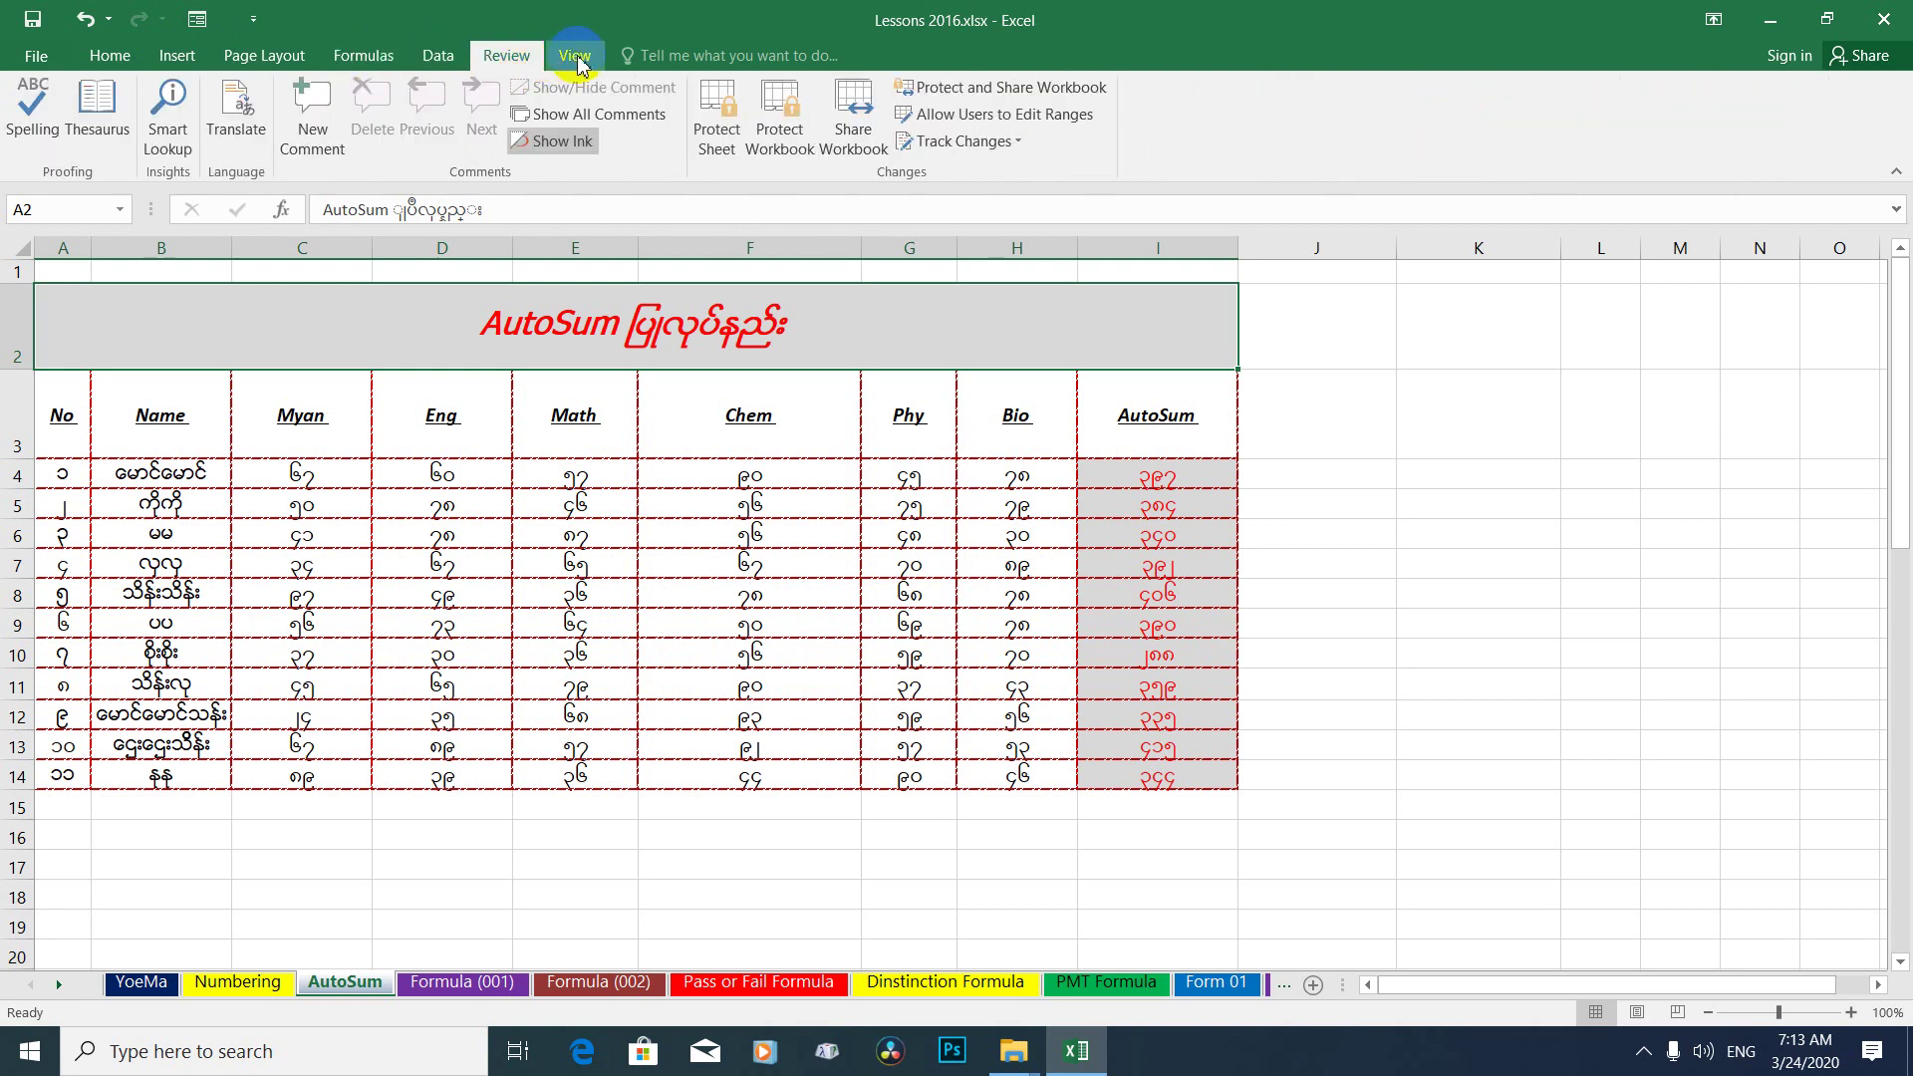
{"action": "left_click", "coordinate": [575, 58]}
{"action": "left_click", "coordinate": [112, 57]}
{"action": "left_click", "coordinate": [500, 598]}
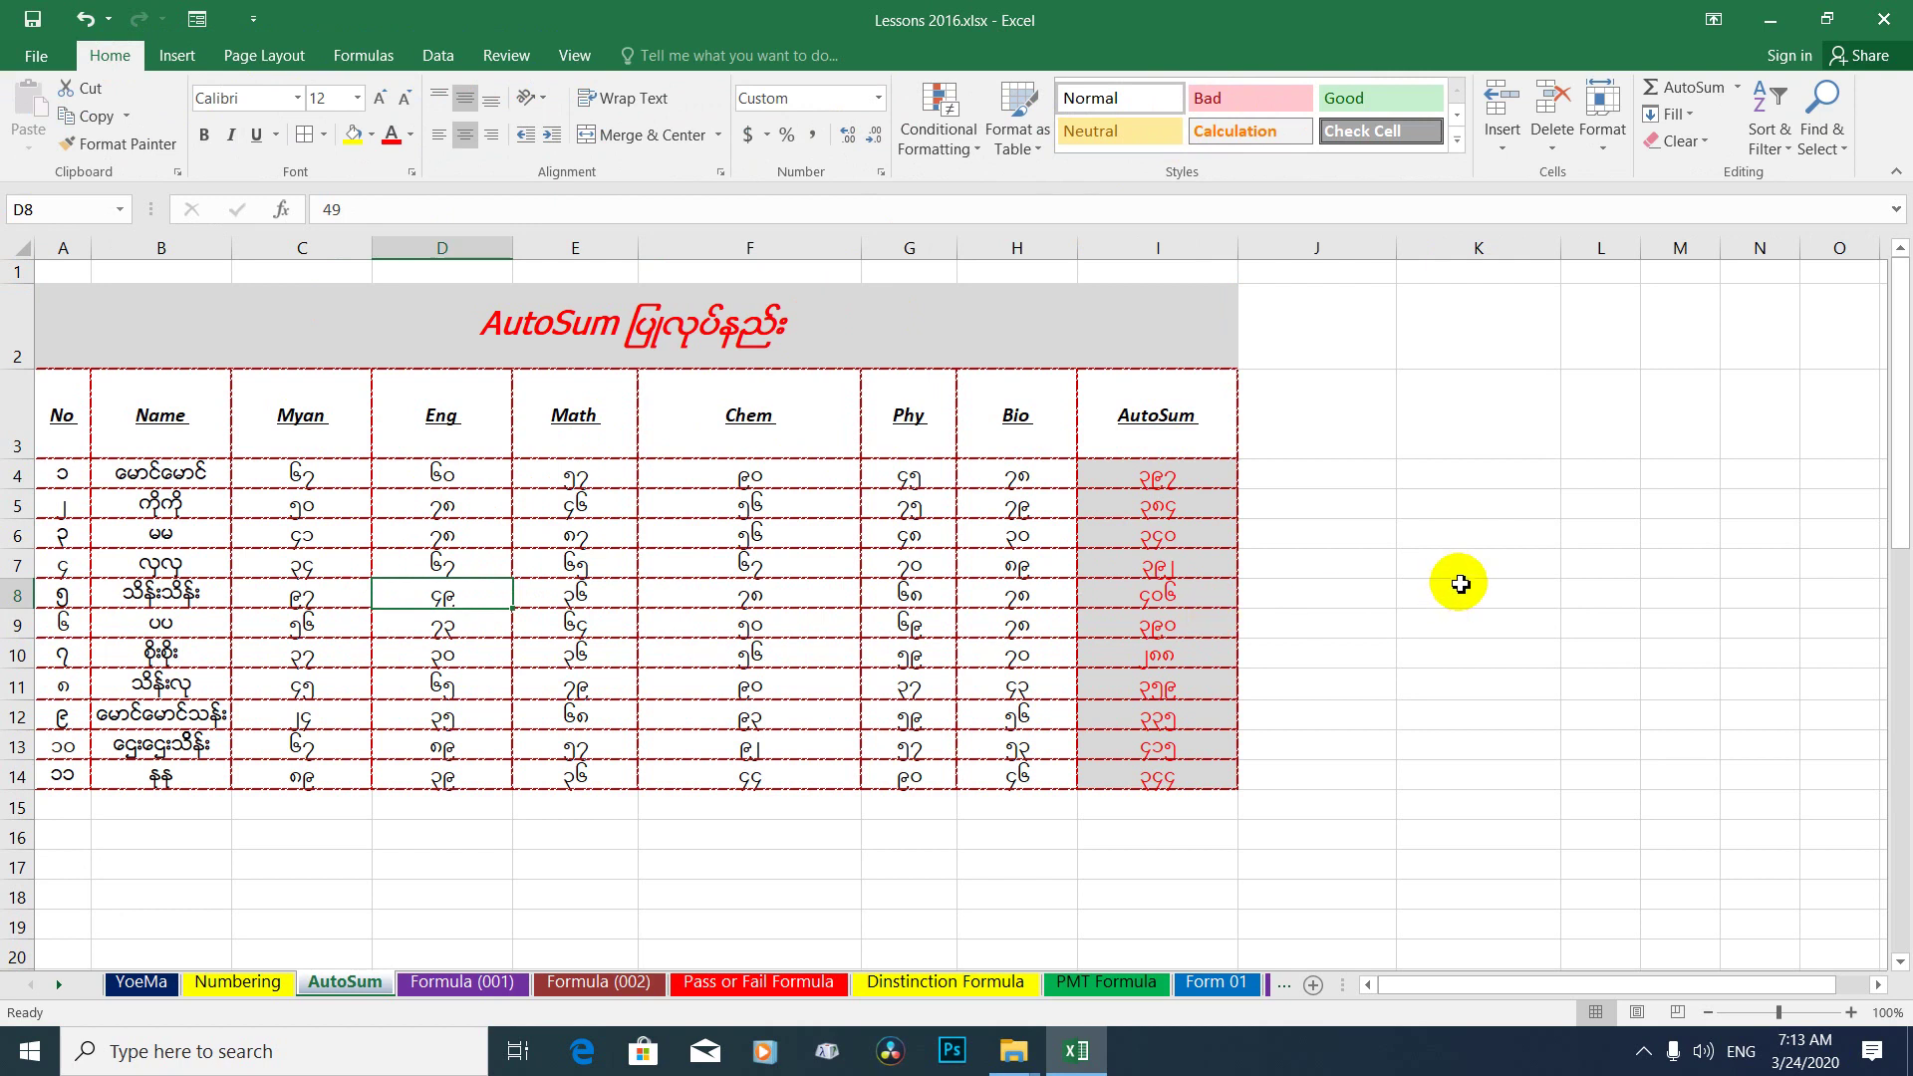
{"action": "left_click", "coordinate": [1464, 536]}
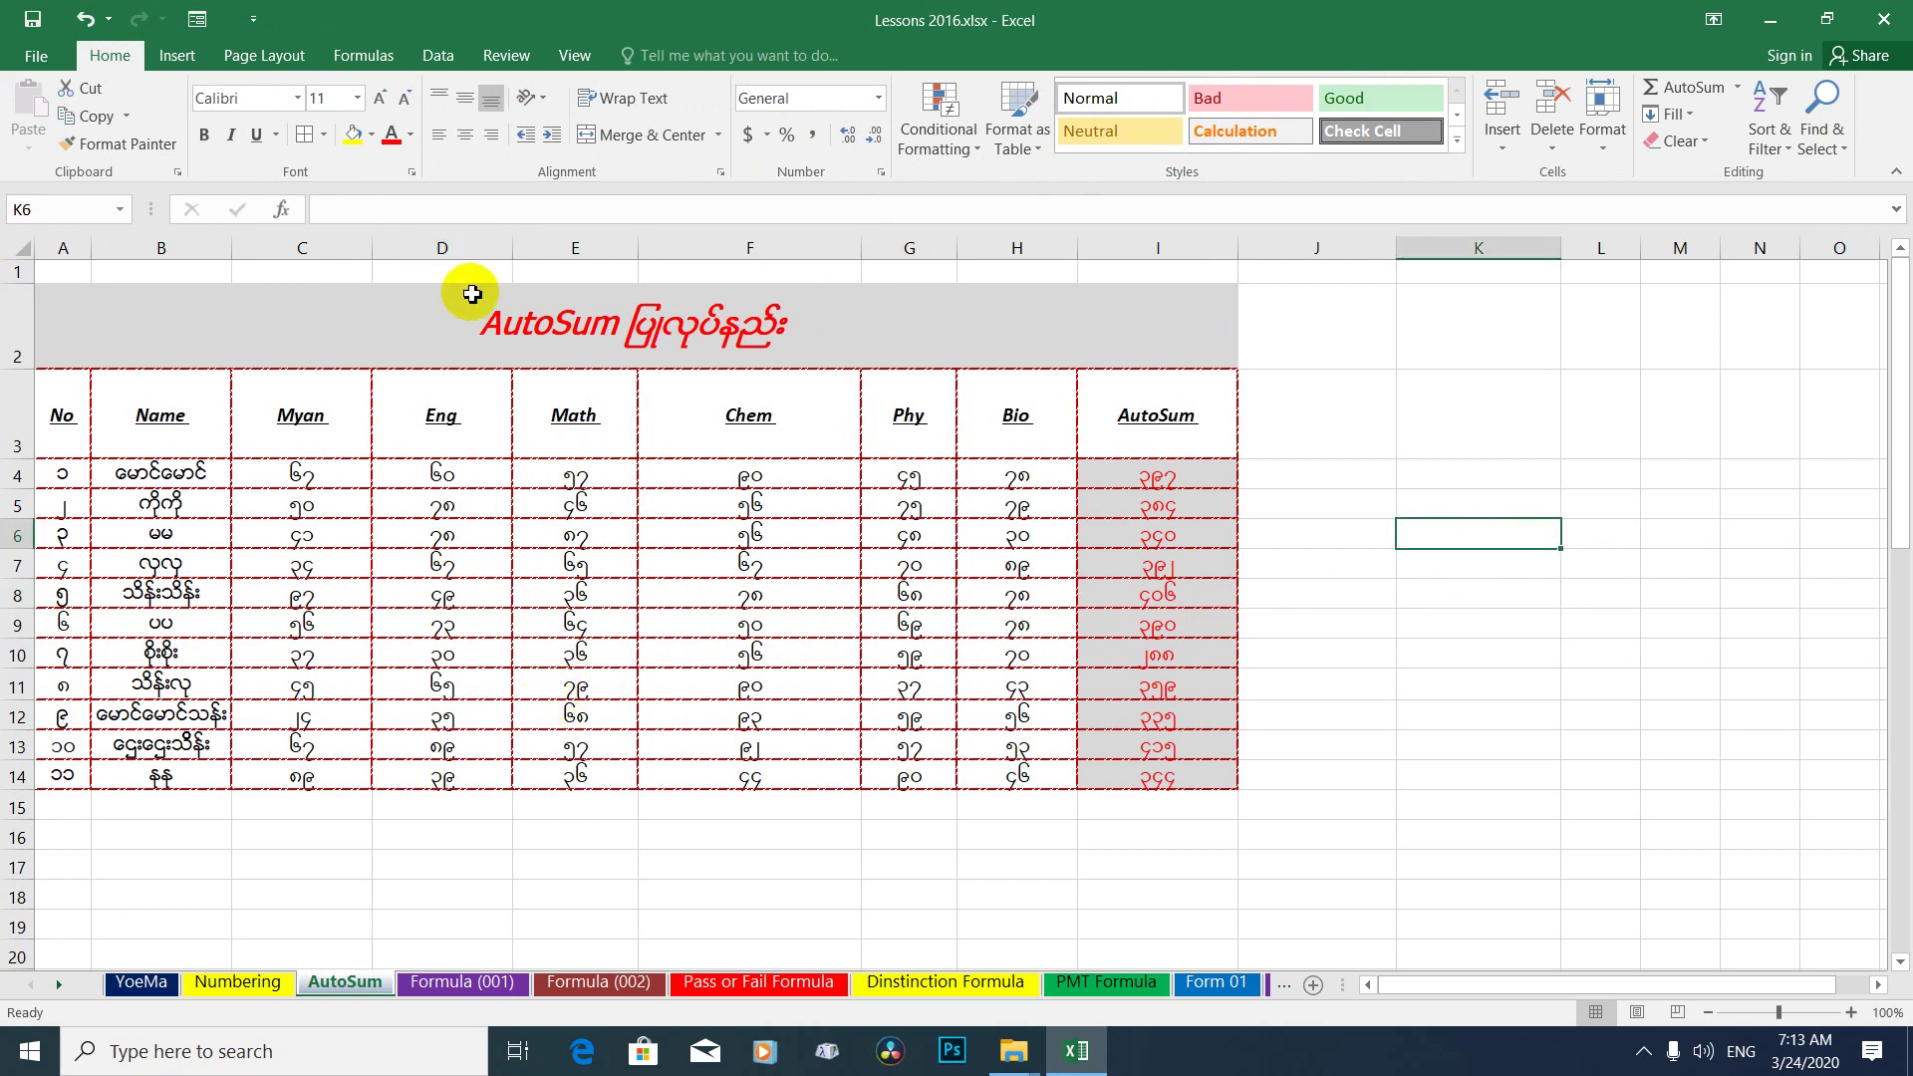
{"action": "mouse_move", "coordinate": [60, 409]}
{"action": "left_mouse_down"}
{"action": "mouse_move", "coordinate": [862, 400]}
{"action": "mouse_move", "coordinate": [1328, 797]}
{"action": "left_mouse_up"}
{"action": "left_click", "coordinate": [499, 255]}
{"action": "left_click", "coordinate": [260, 329]}
{"action": "left_click", "coordinate": [946, 326]}
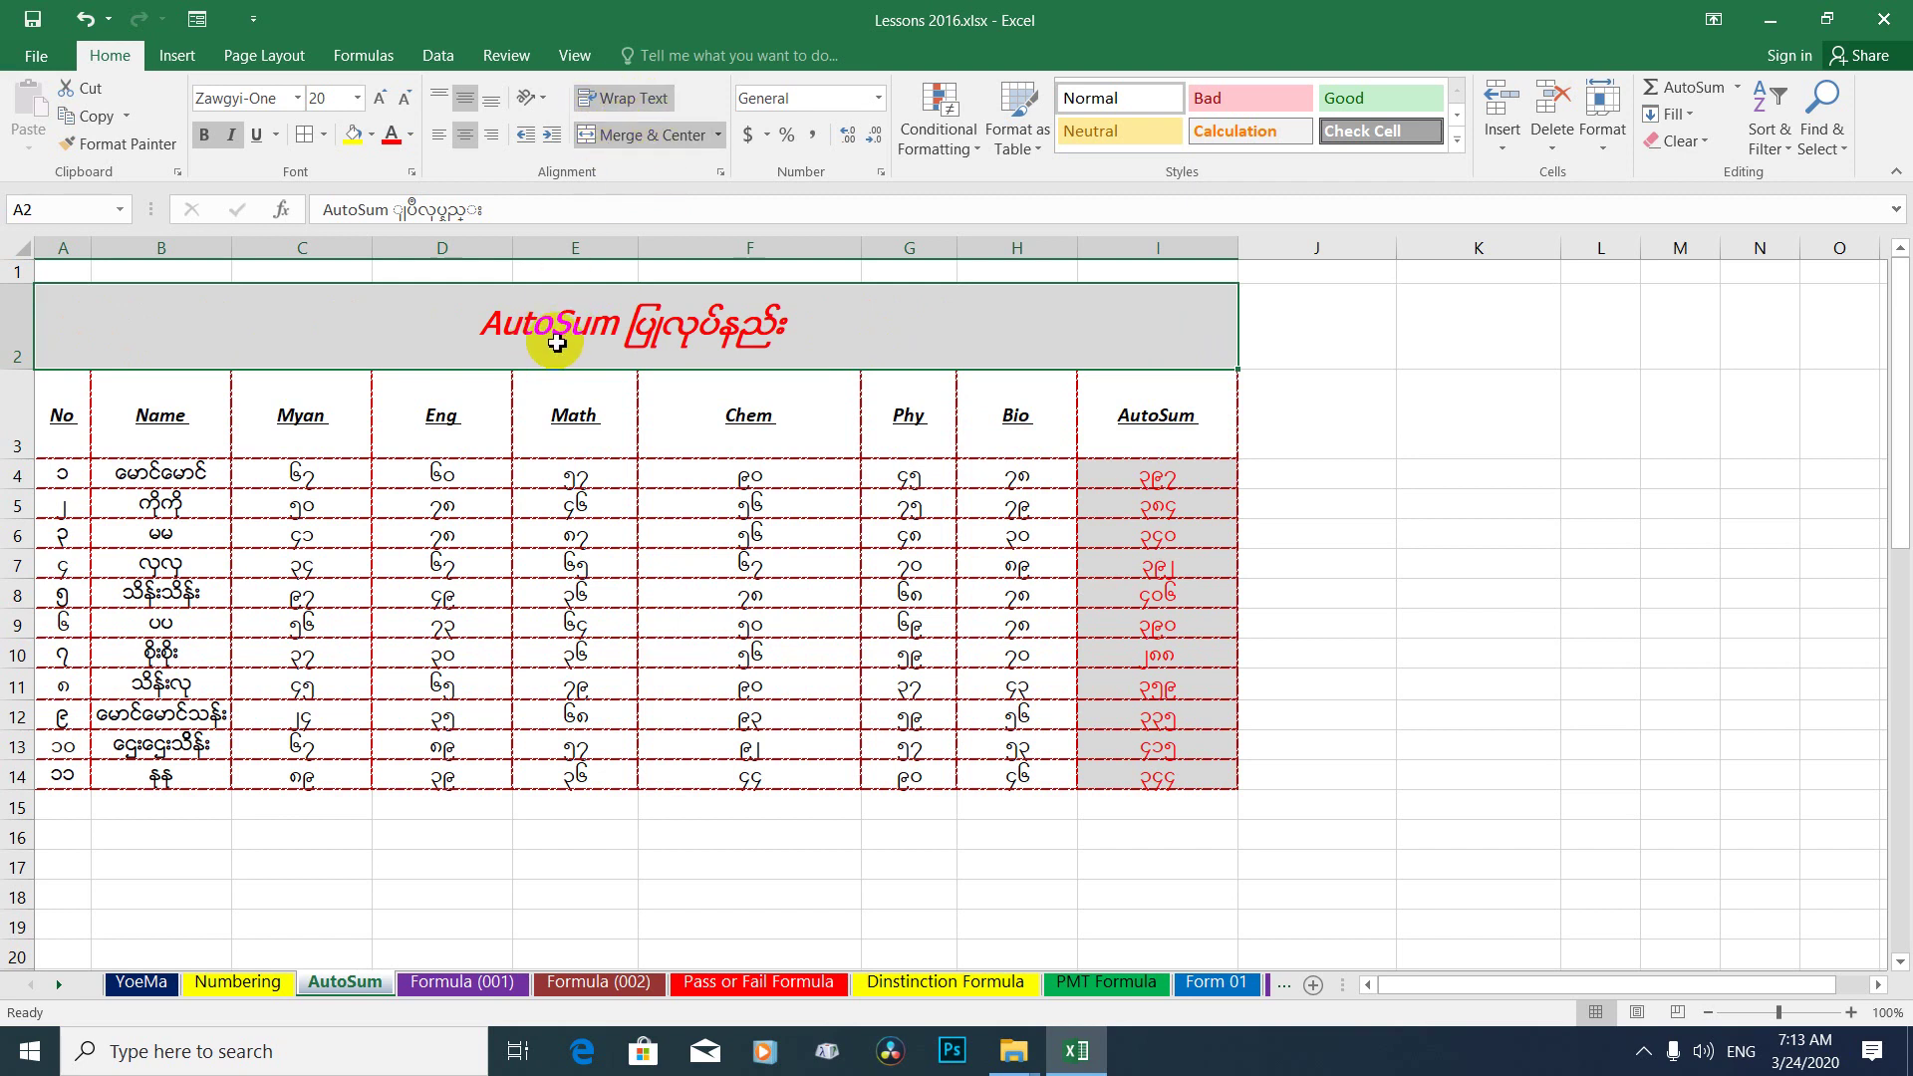
{"action": "left_click", "coordinate": [1550, 535]}
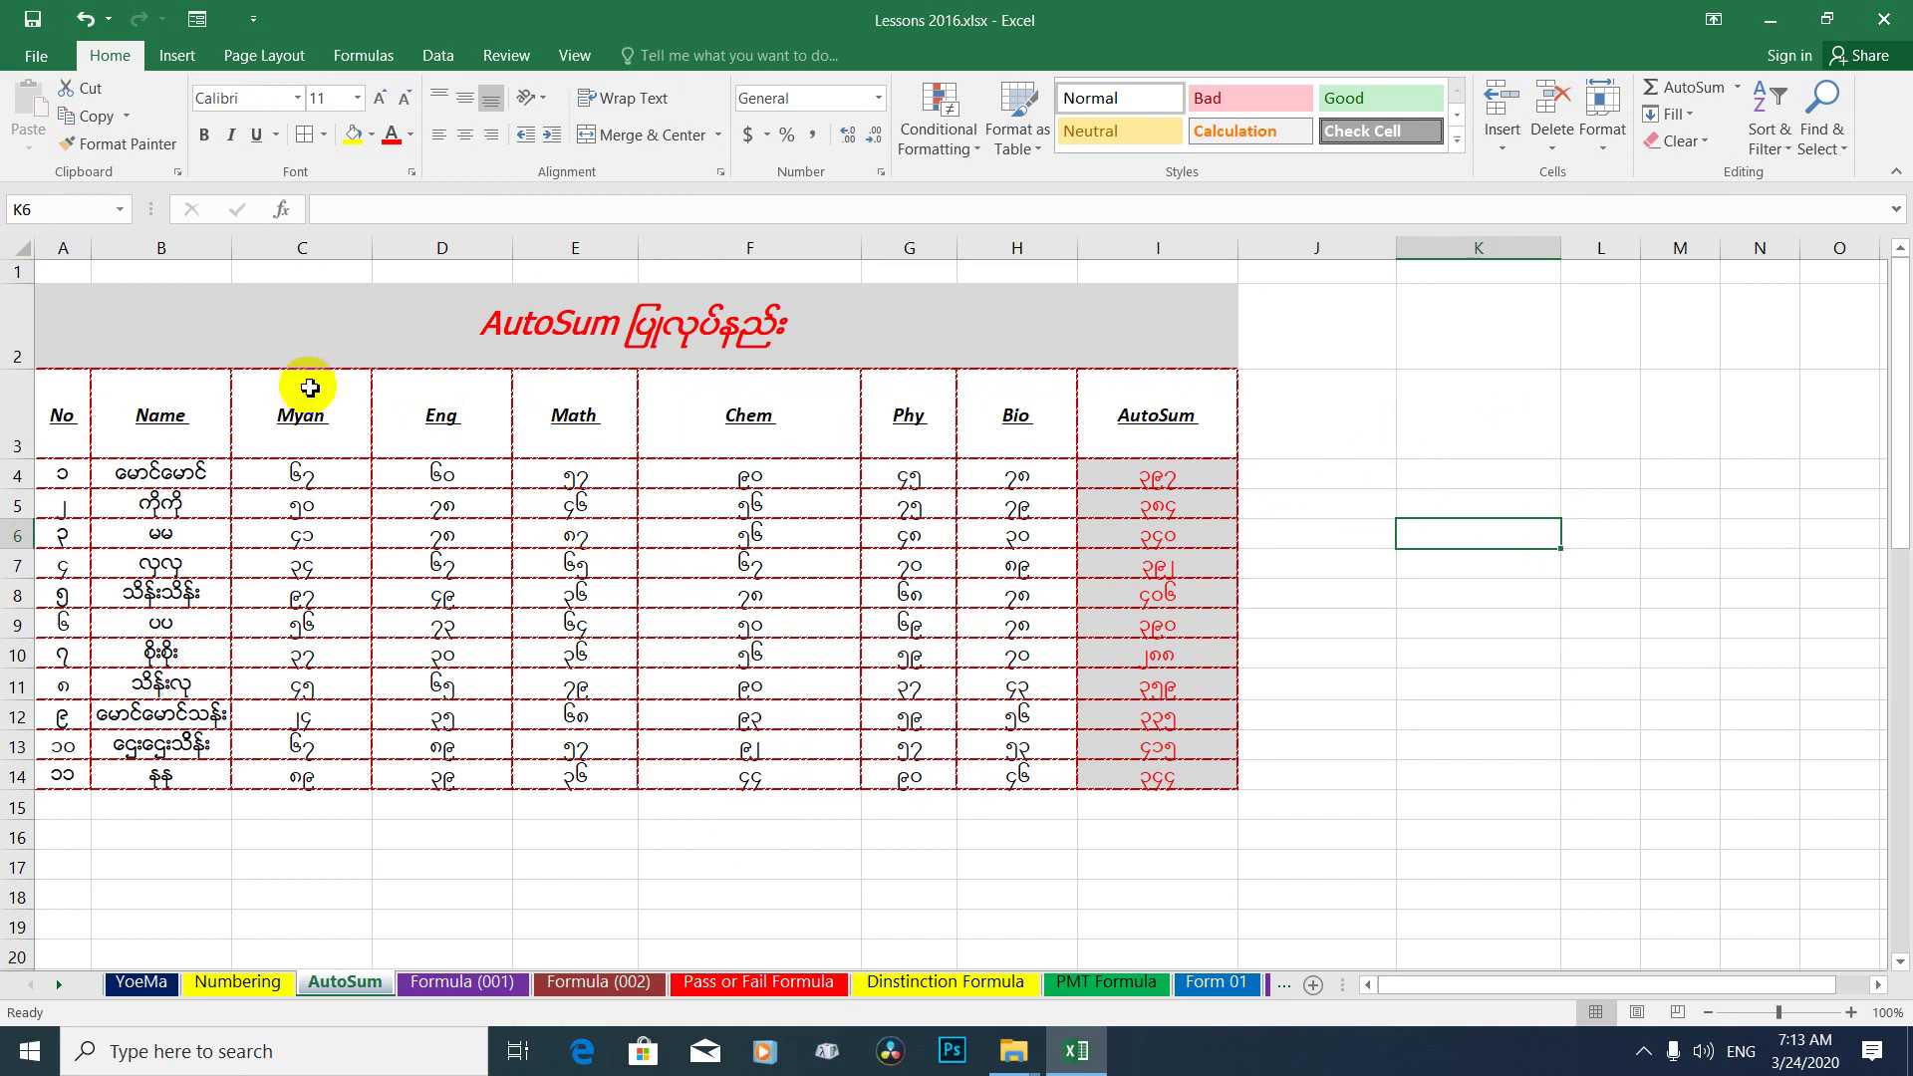
{"action": "left_click", "coordinate": [302, 508]}
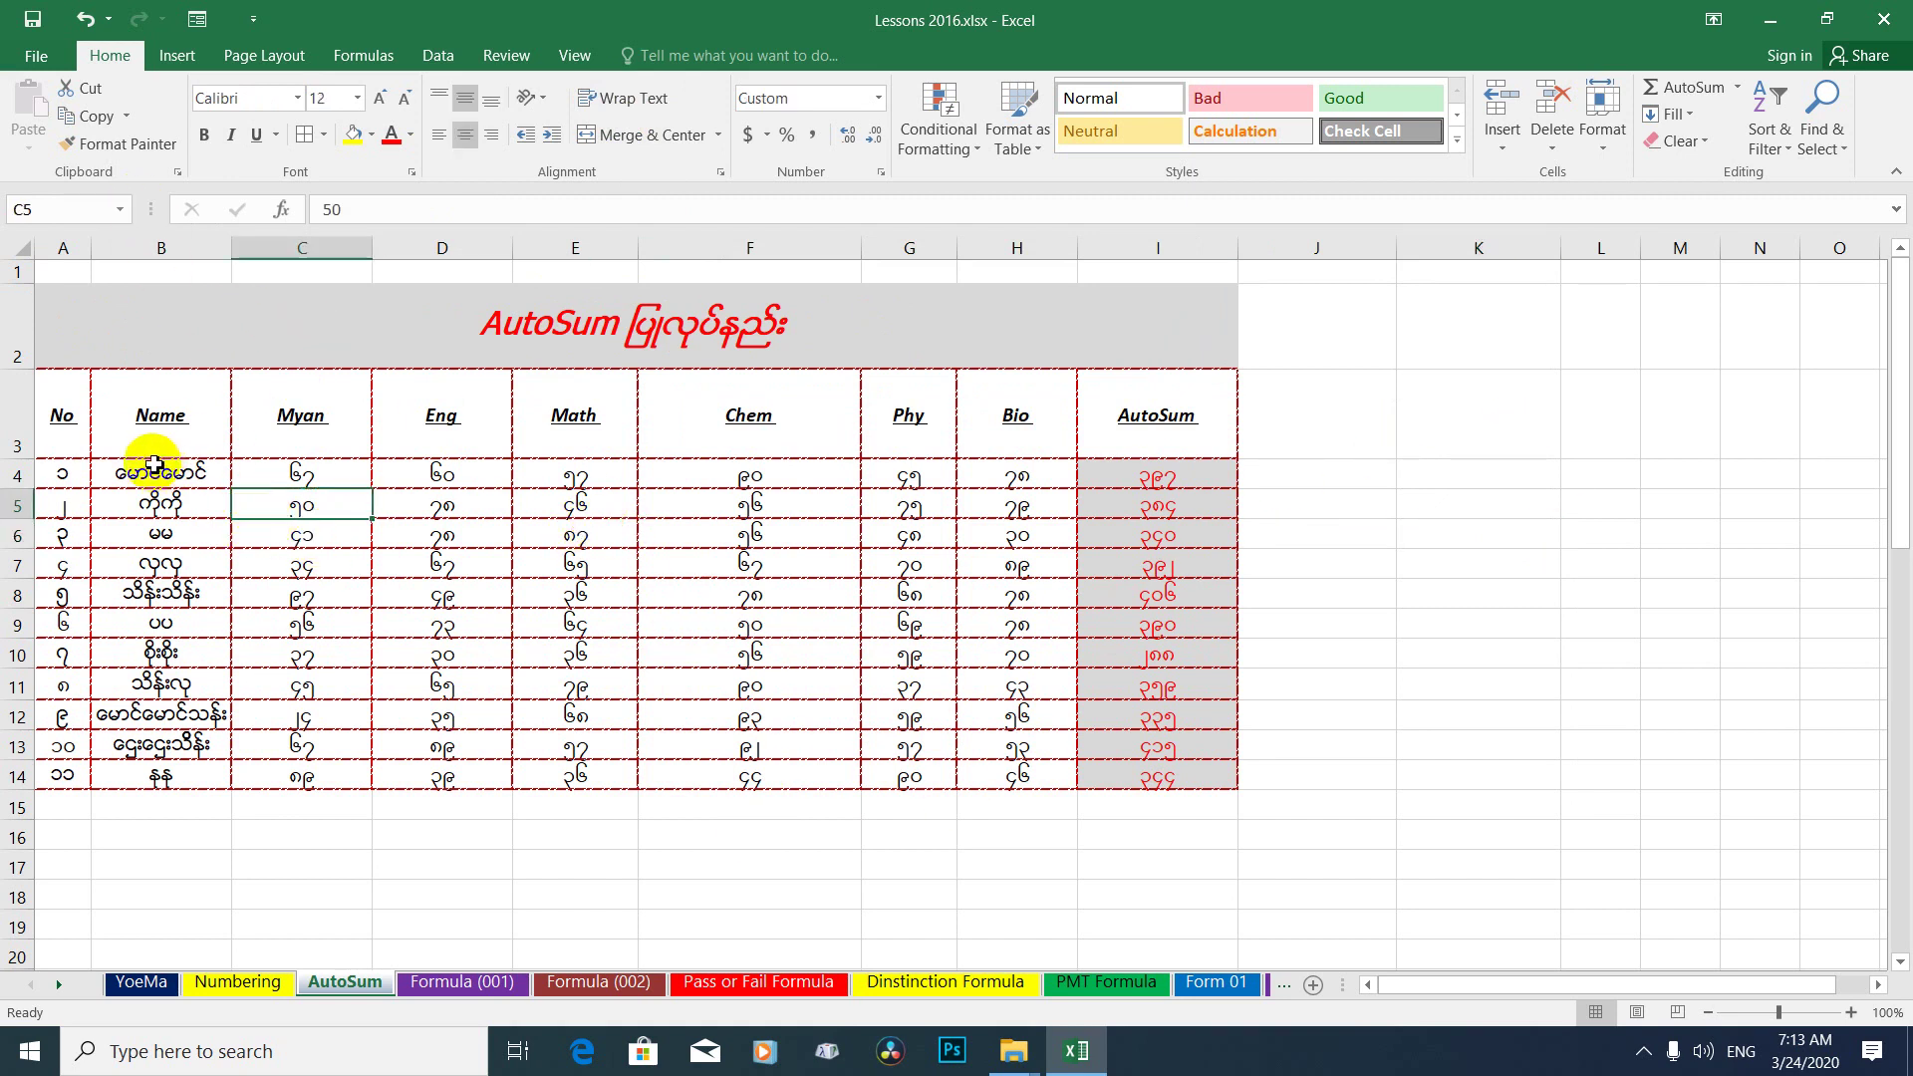
{"action": "left_click", "coordinate": [79, 419]}
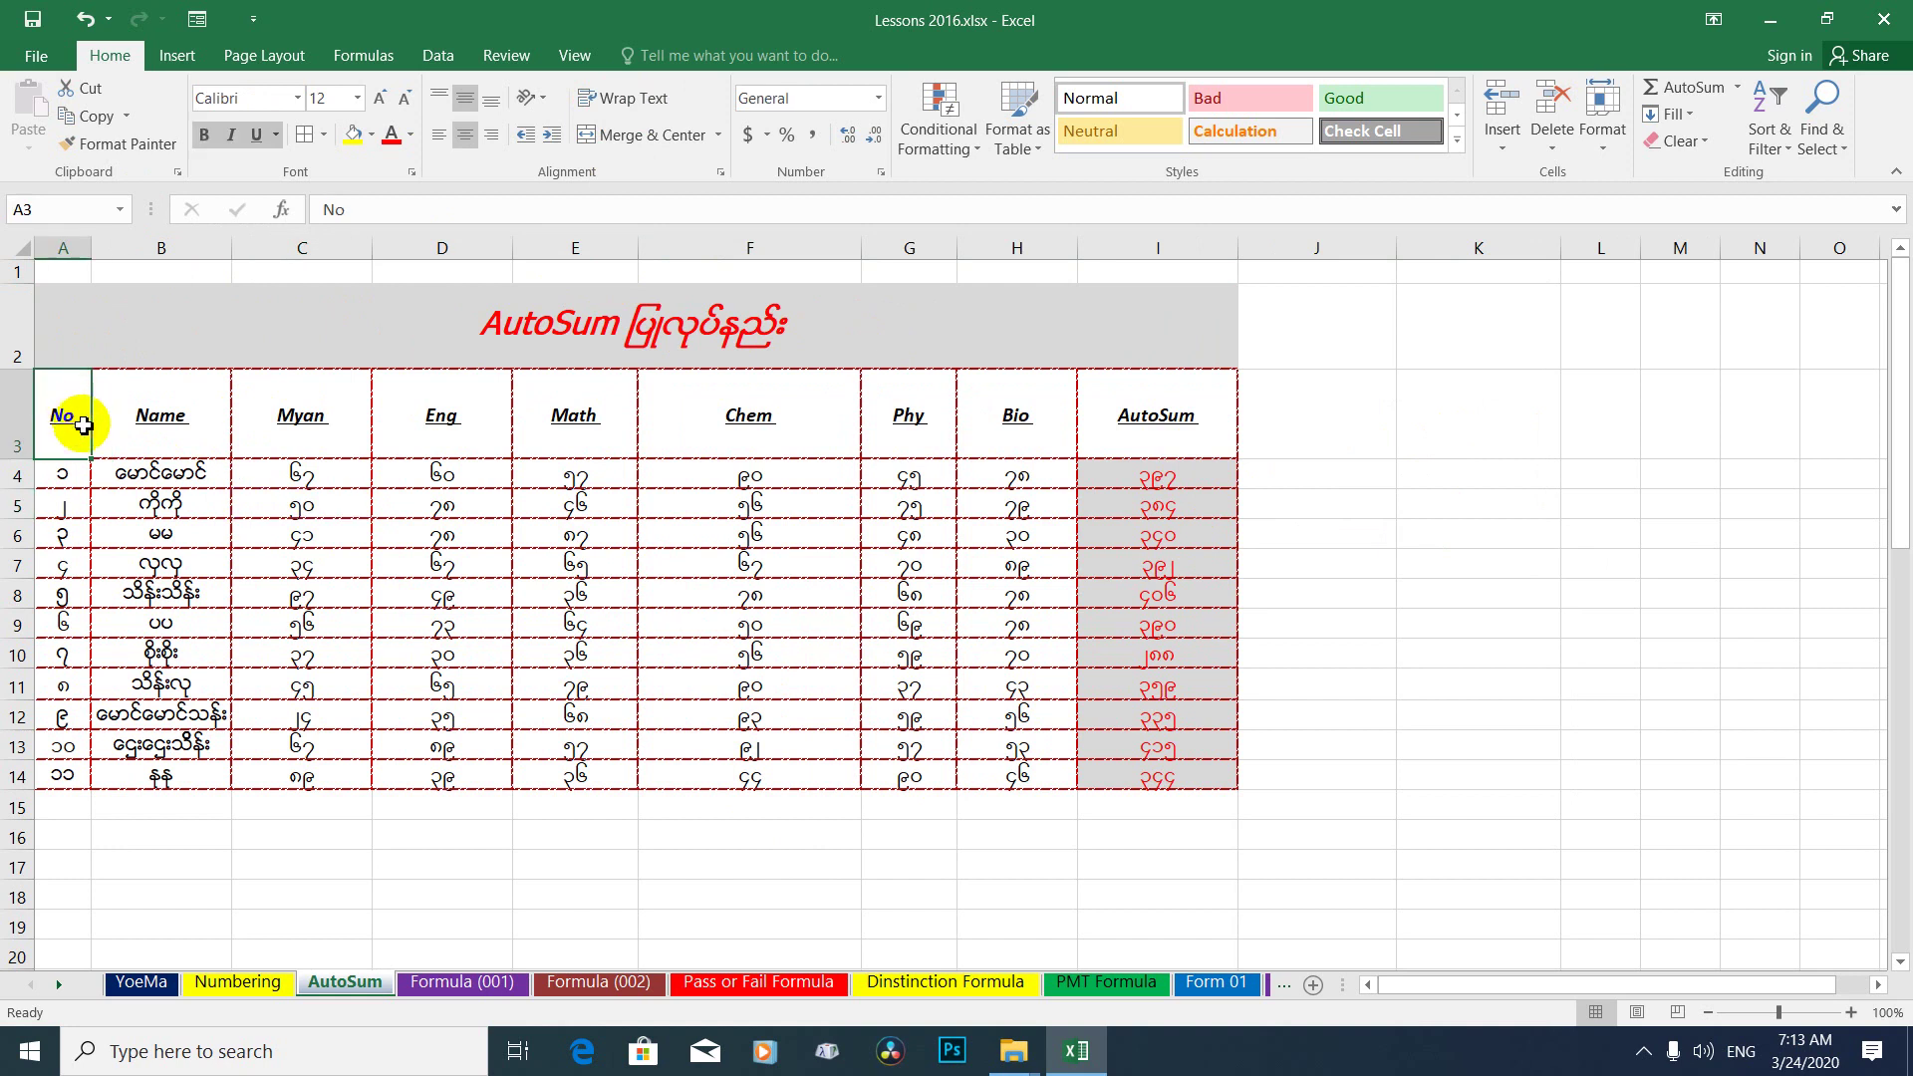
{"action": "left_click", "coordinate": [61, 476]}
{"action": "left_click", "coordinate": [64, 538]}
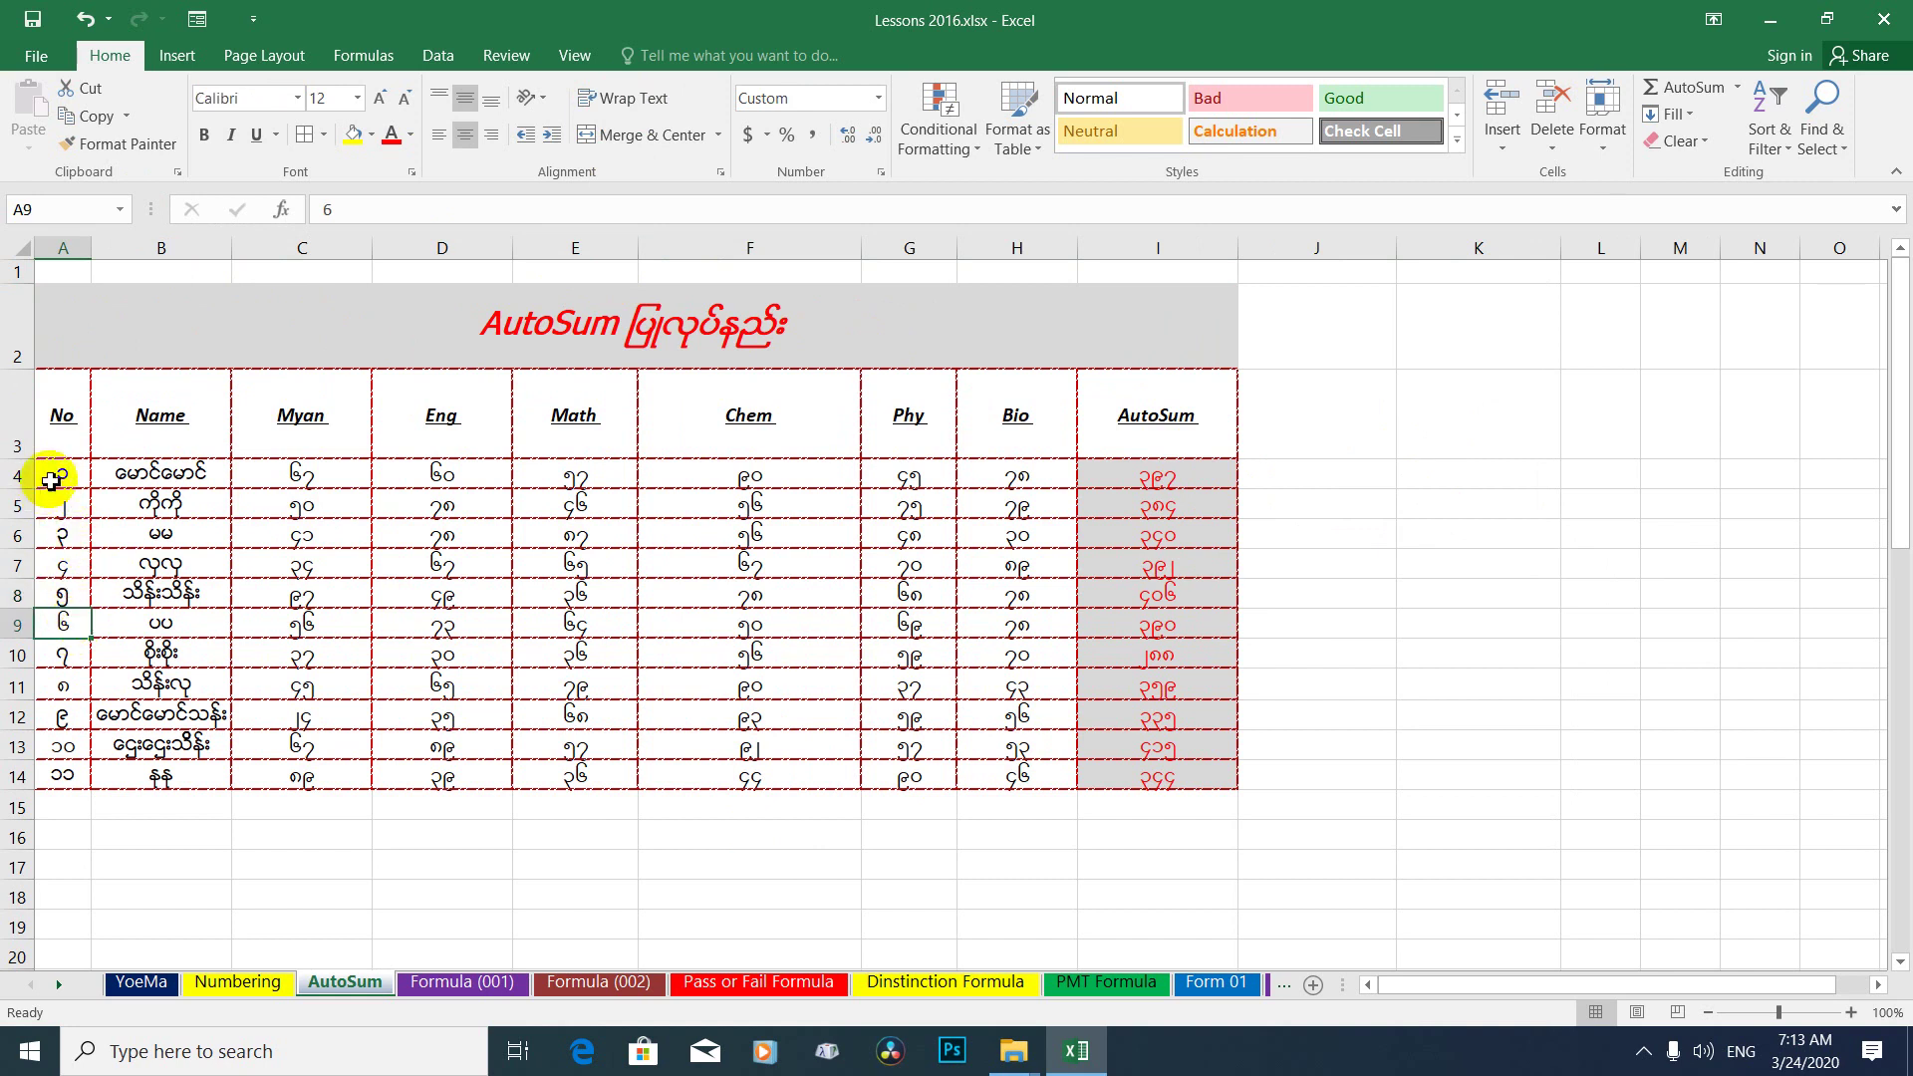
Delete the serial numbers in A4:A13, then the one in A14.
{"action": "left_click_drag", "start_coordinate": [51, 481], "coordinate": [67, 754]}
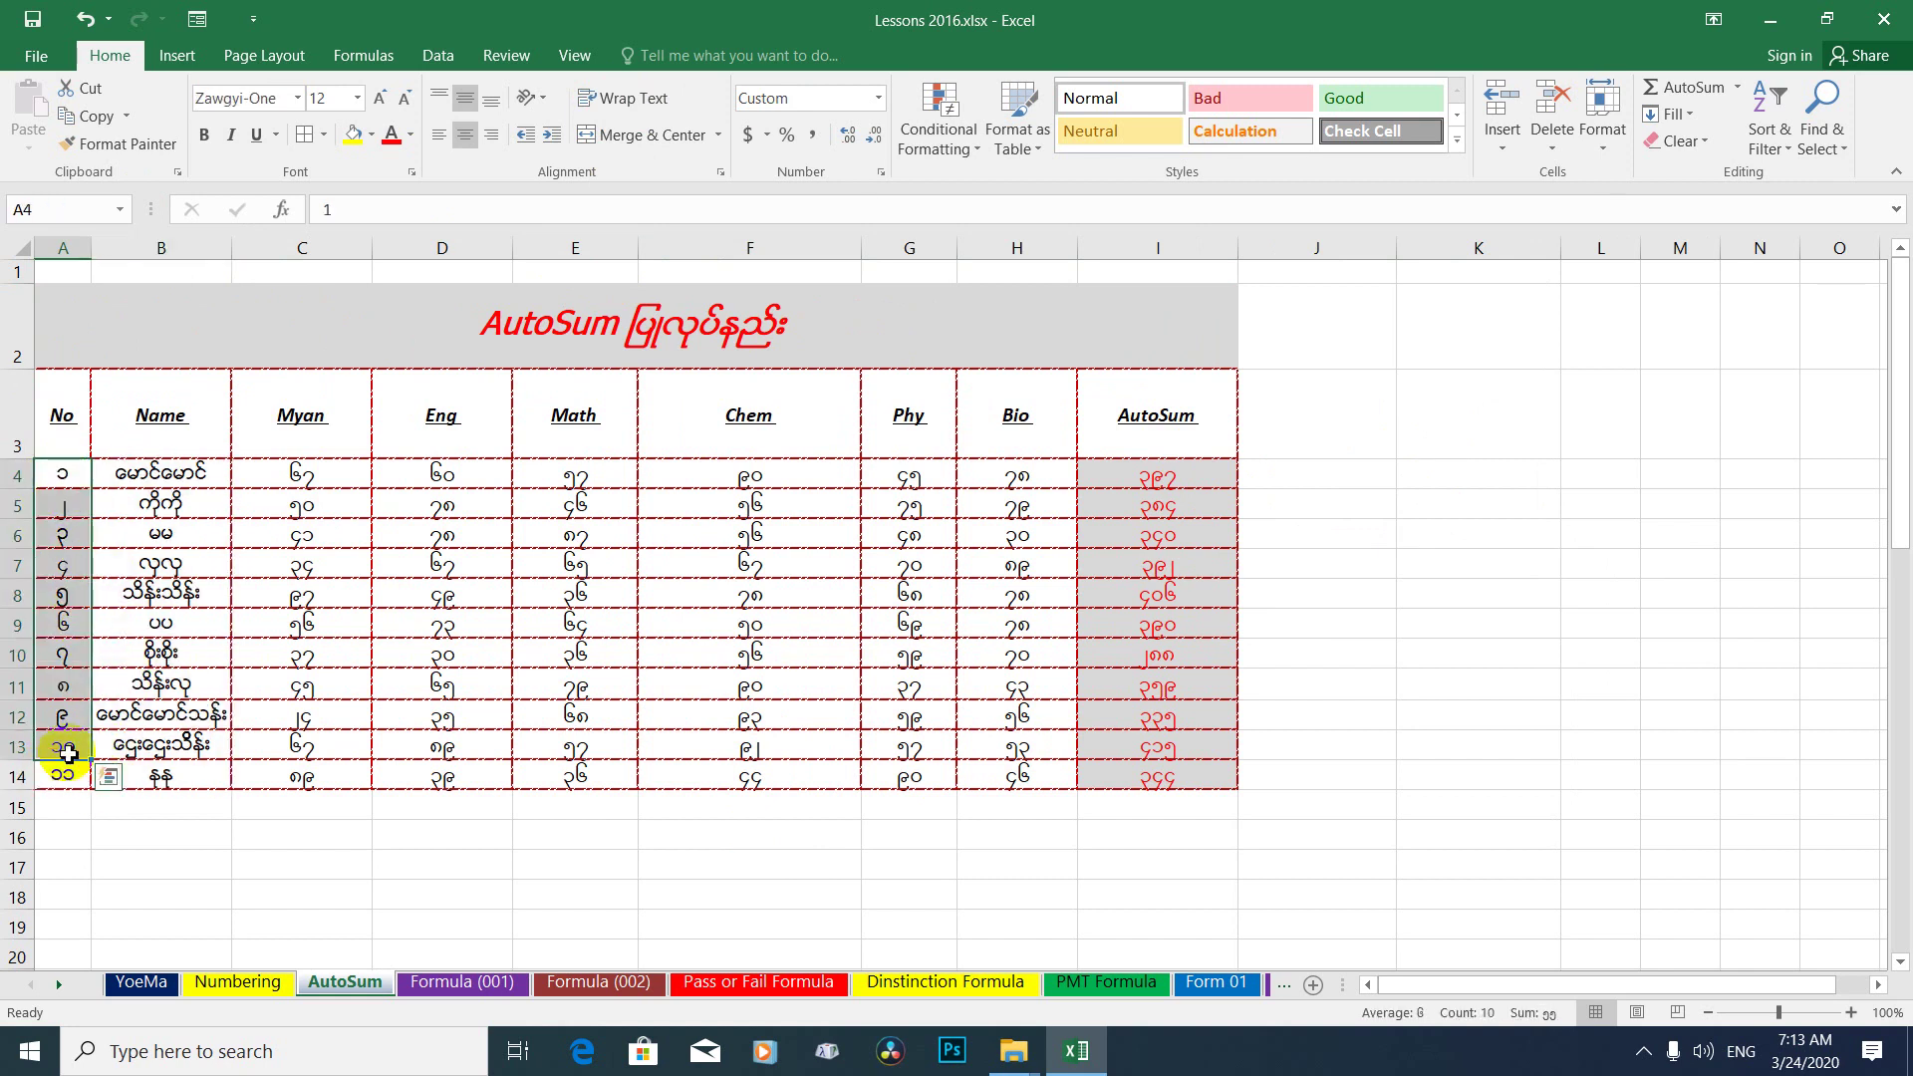
{"action": "key", "text": "Delete"}
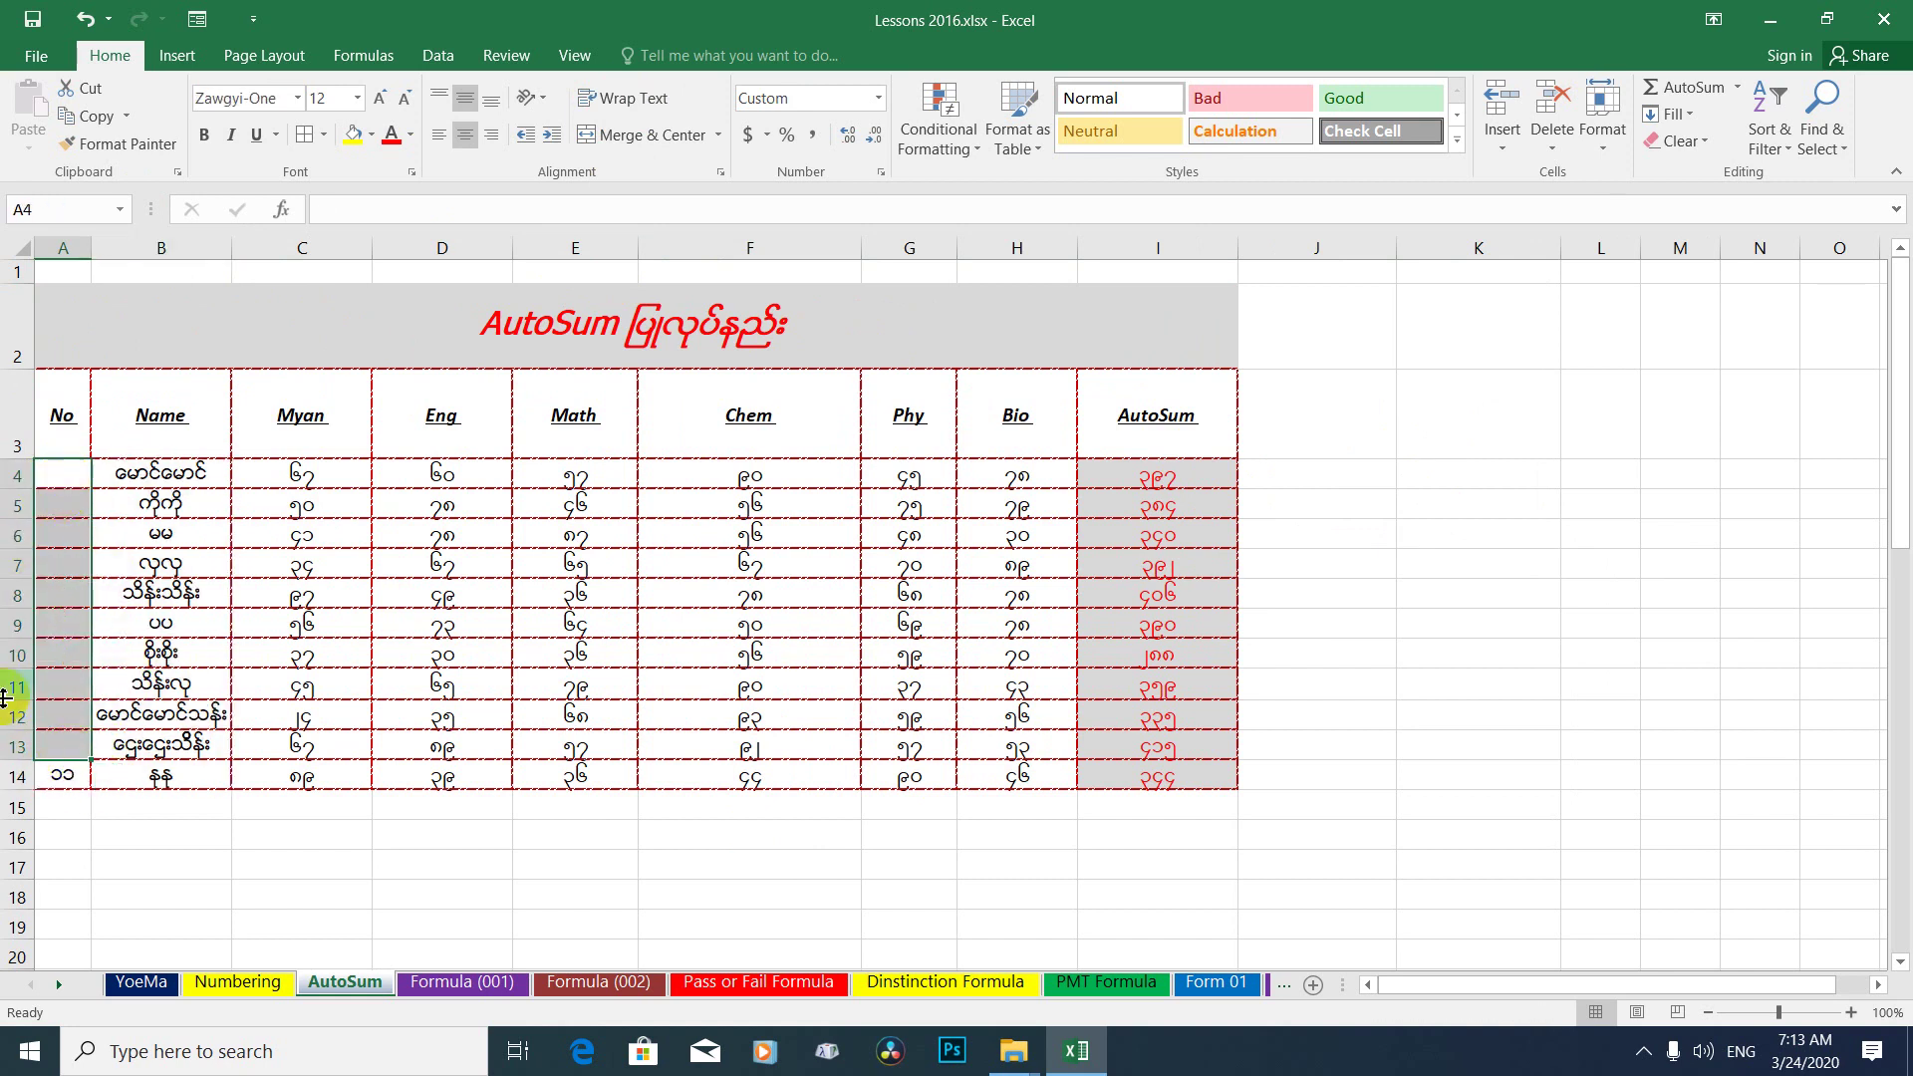
{"action": "left_click", "coordinate": [18, 693]}
{"action": "left_click", "coordinate": [47, 797]}
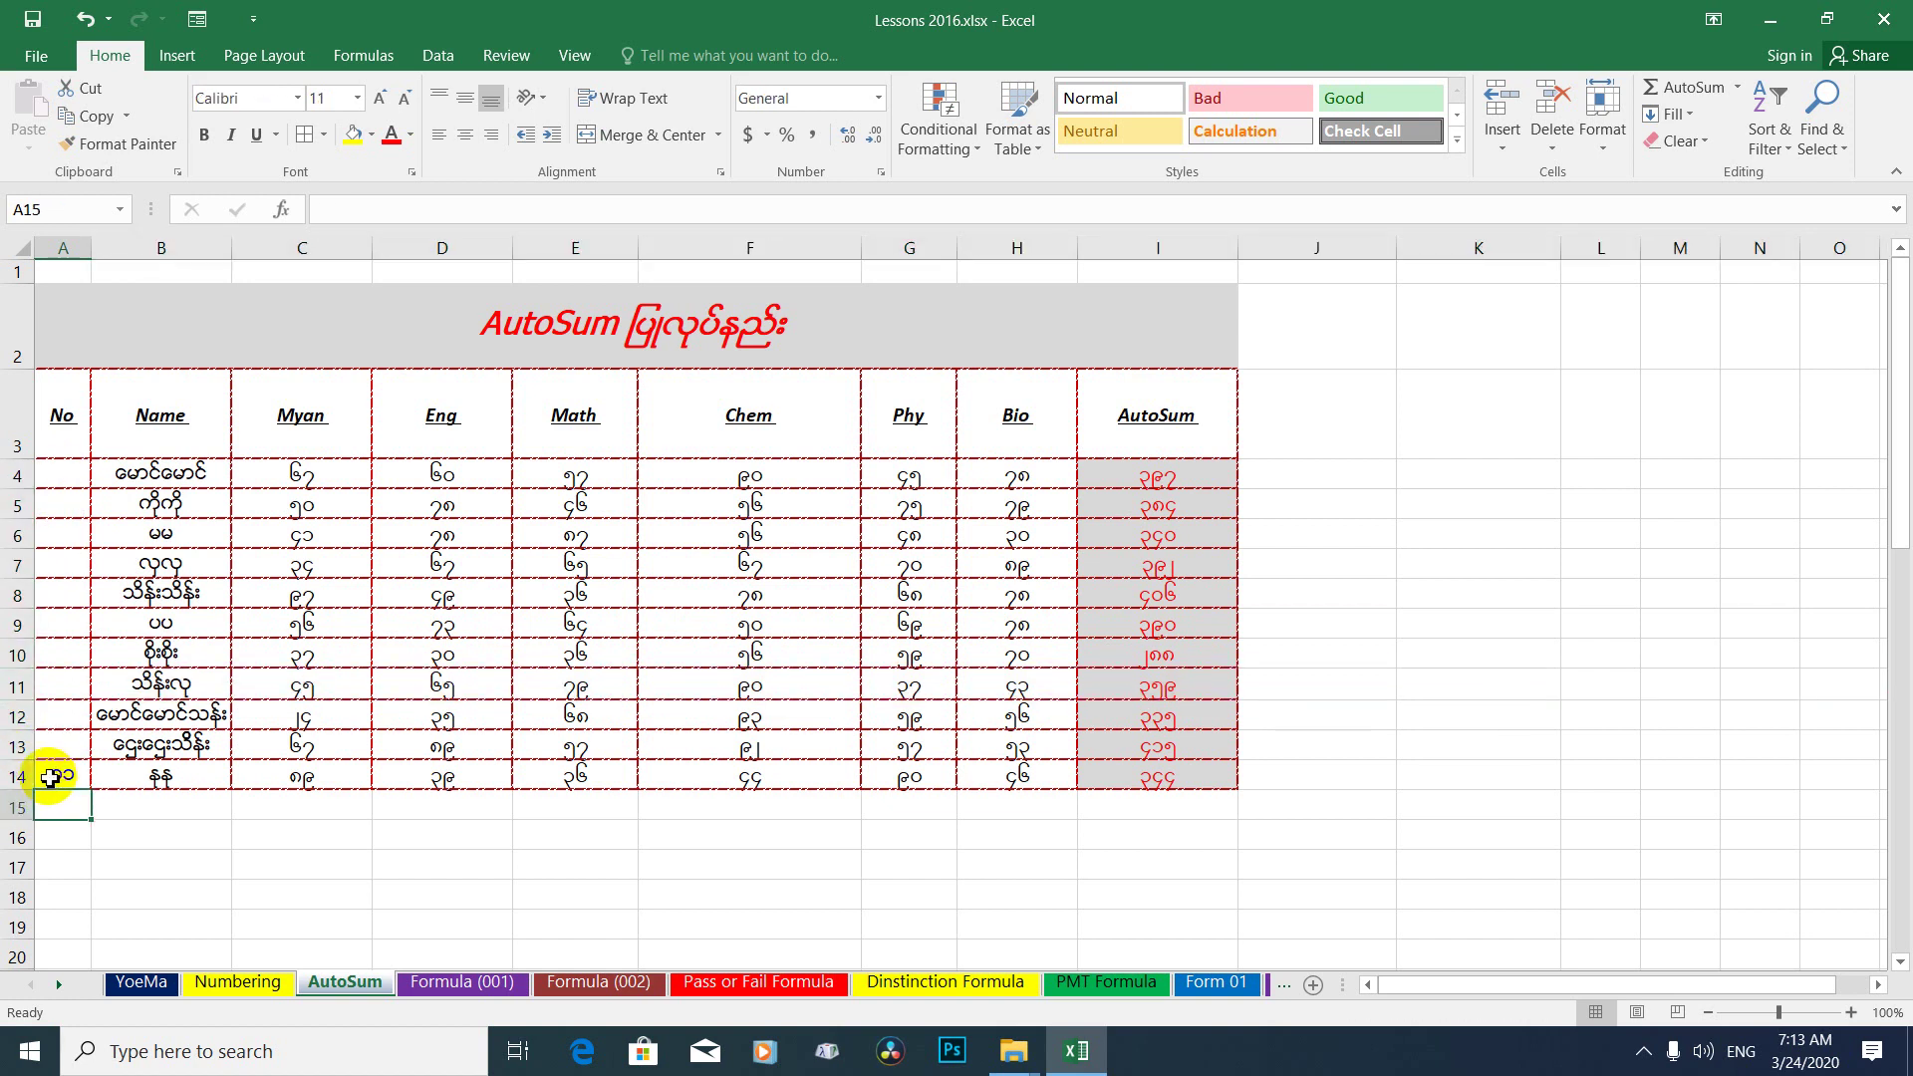
{"action": "left_click", "coordinate": [50, 777]}
{"action": "key", "text": "Delete"}
Enter ၁ in A4 and ၂ in A5, then fill the series down to A14.
{"action": "left_click", "coordinate": [59, 475]}
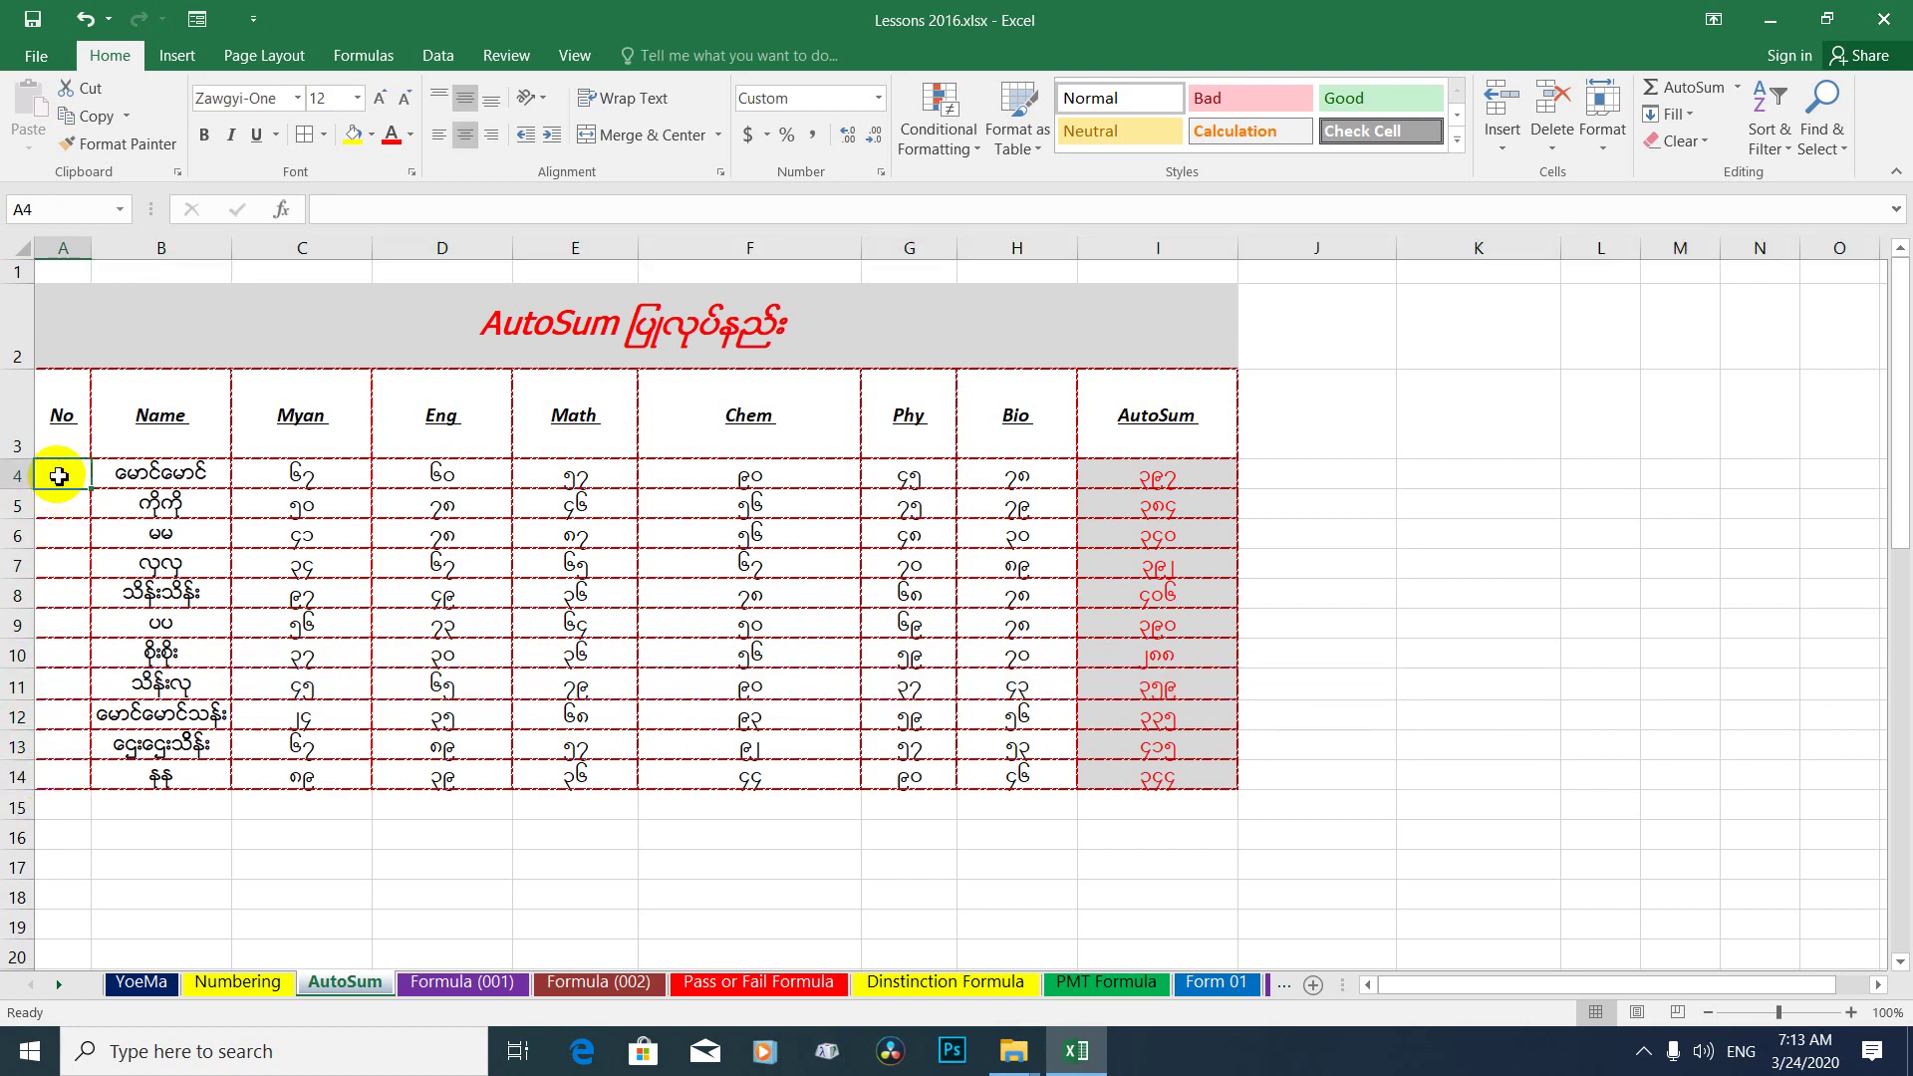
{"action": "type", "text": "၁"}
{"action": "key", "text": "Return"}
{"action": "type", "text": "၂"}
{"action": "key", "text": "Return"}
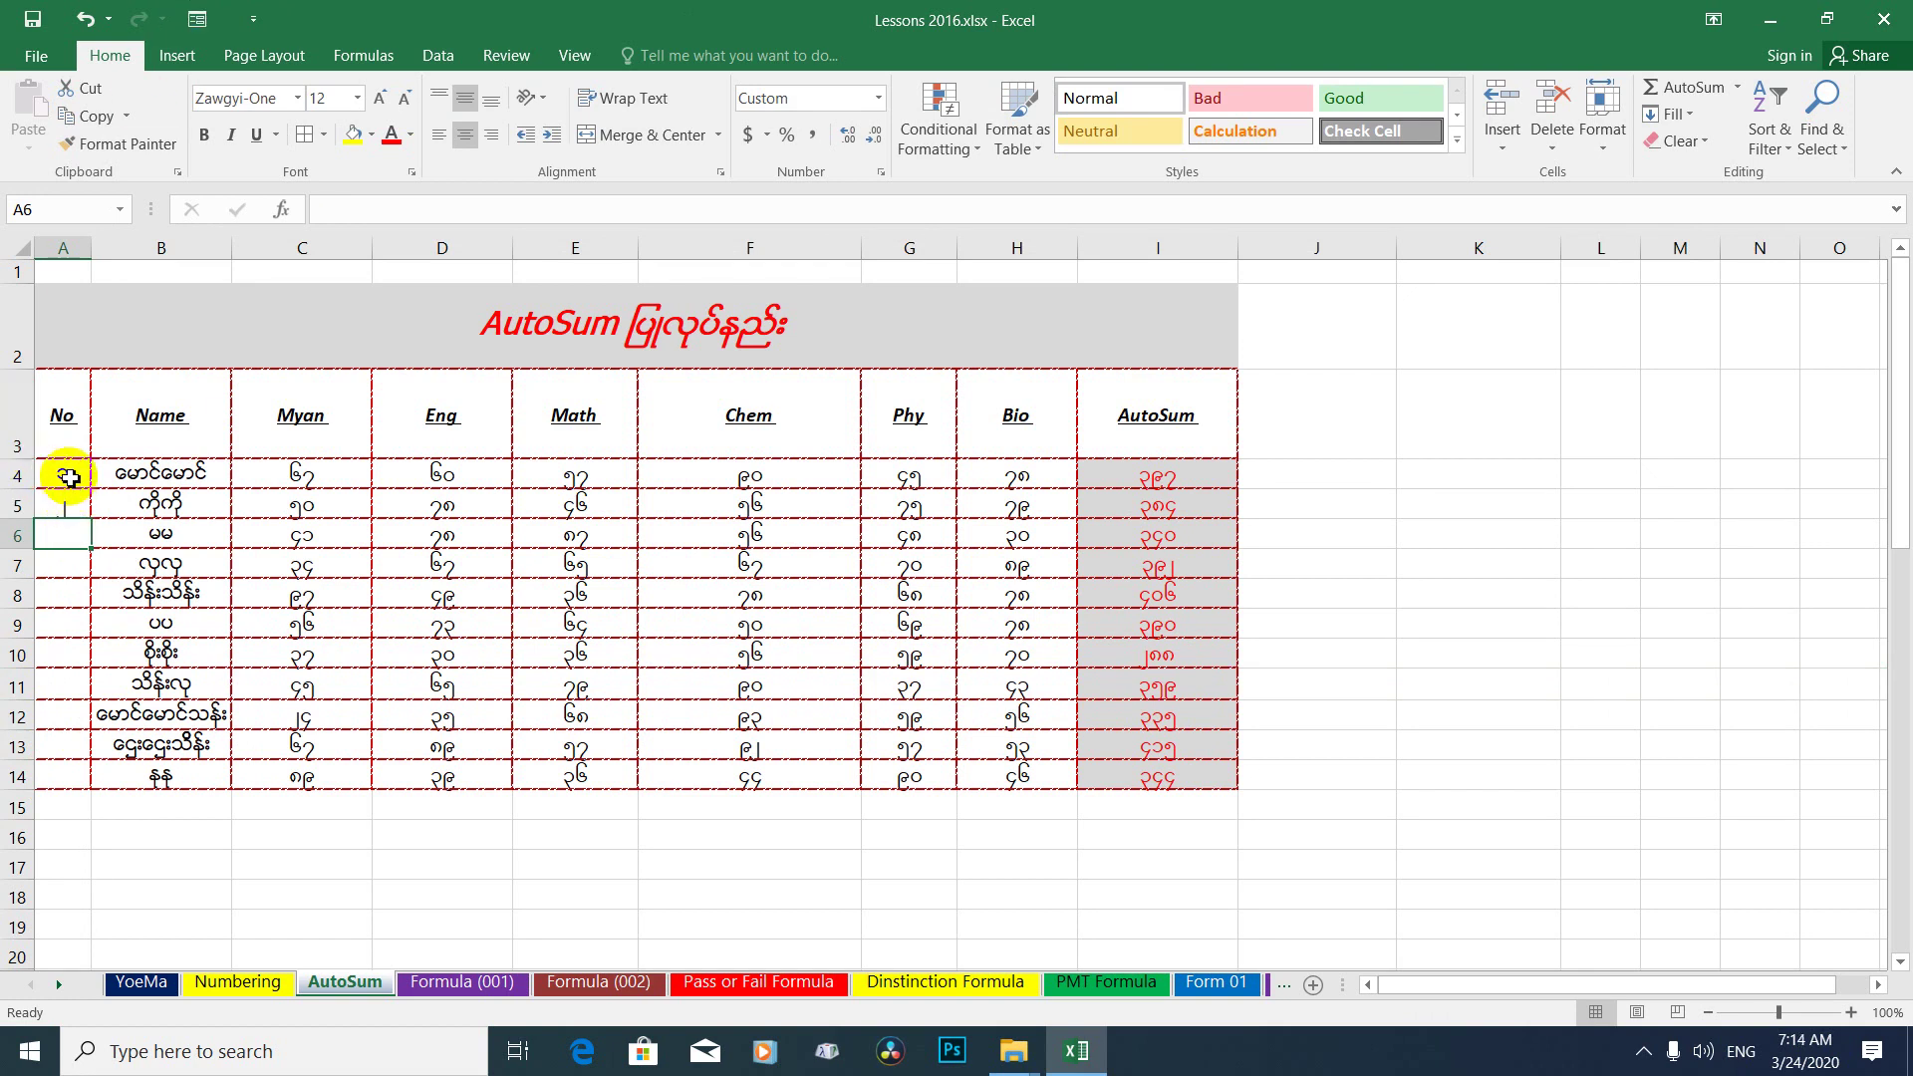
{"action": "left_click_drag", "start_coordinate": [73, 479], "coordinate": [85, 788]}
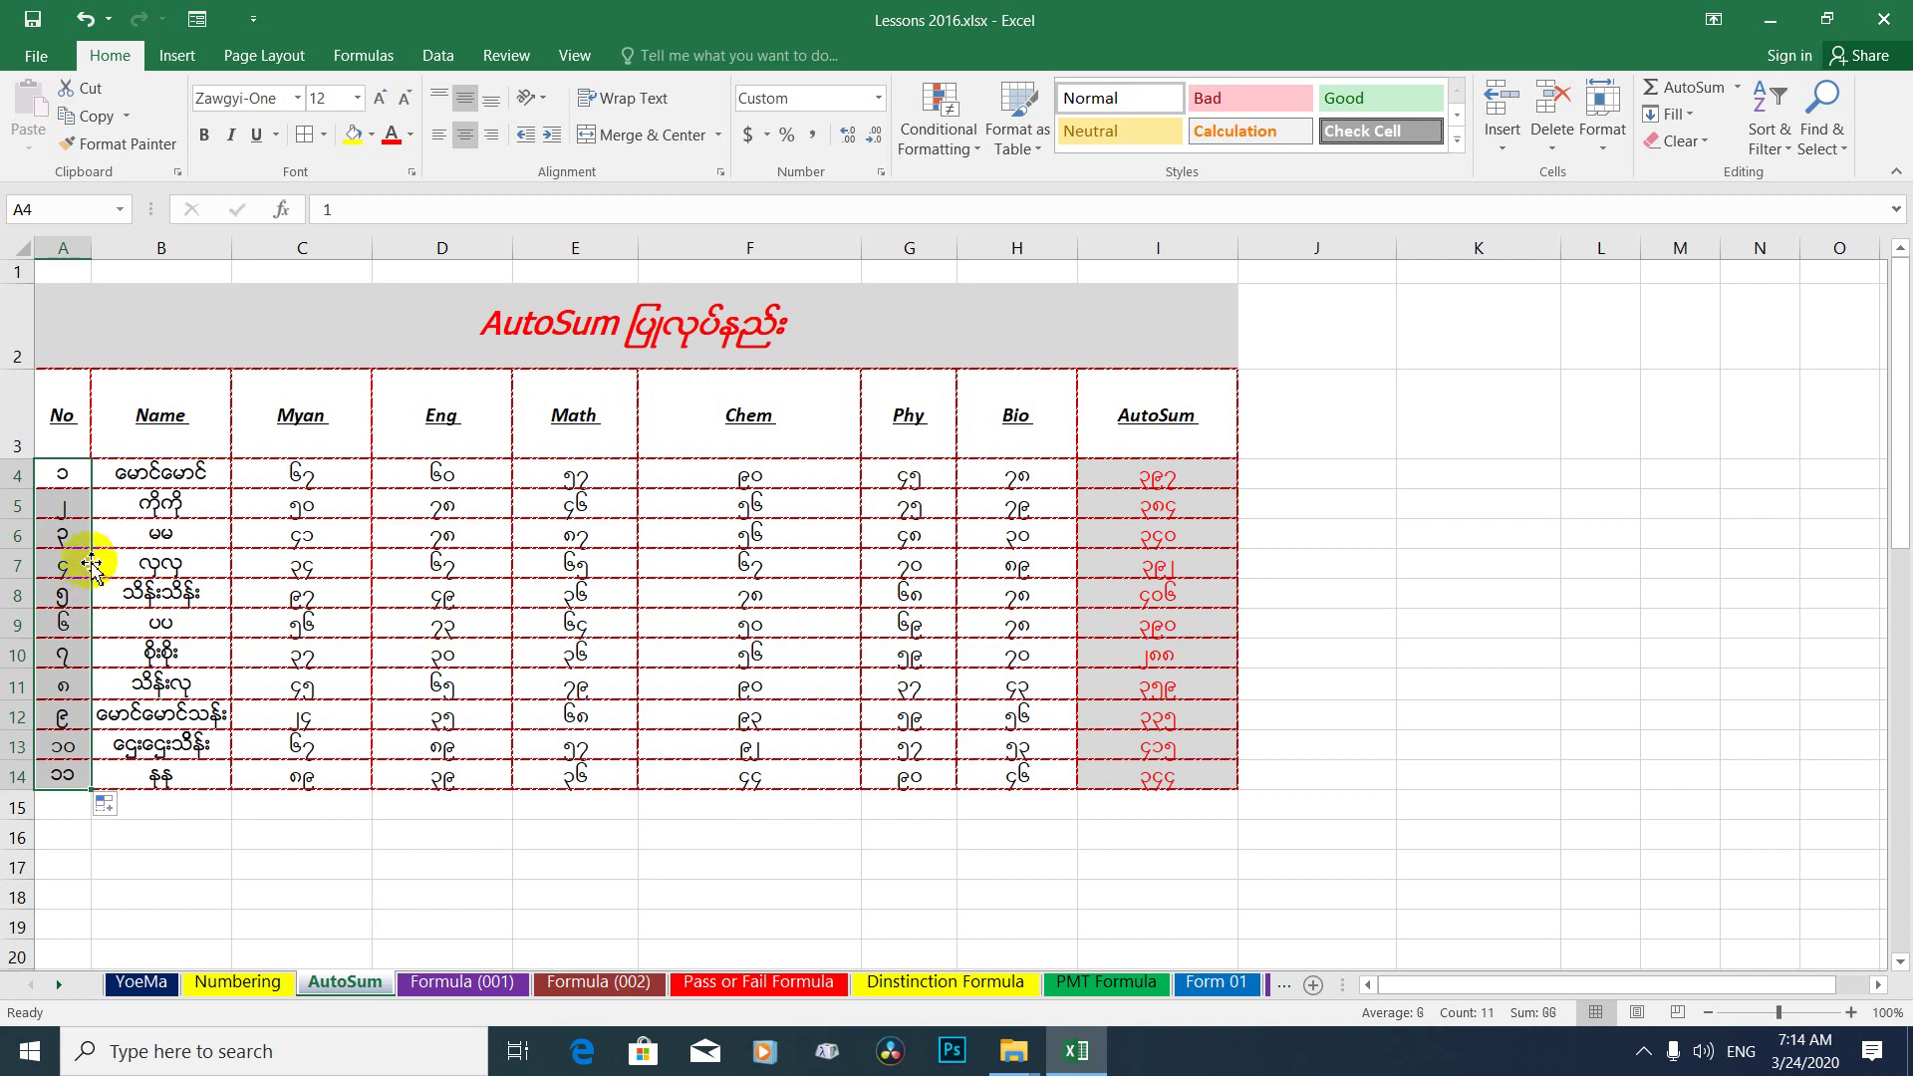
{"action": "left_click", "coordinate": [75, 477]}
{"action": "left_click_drag", "start_coordinate": [76, 476], "coordinate": [62, 773]}
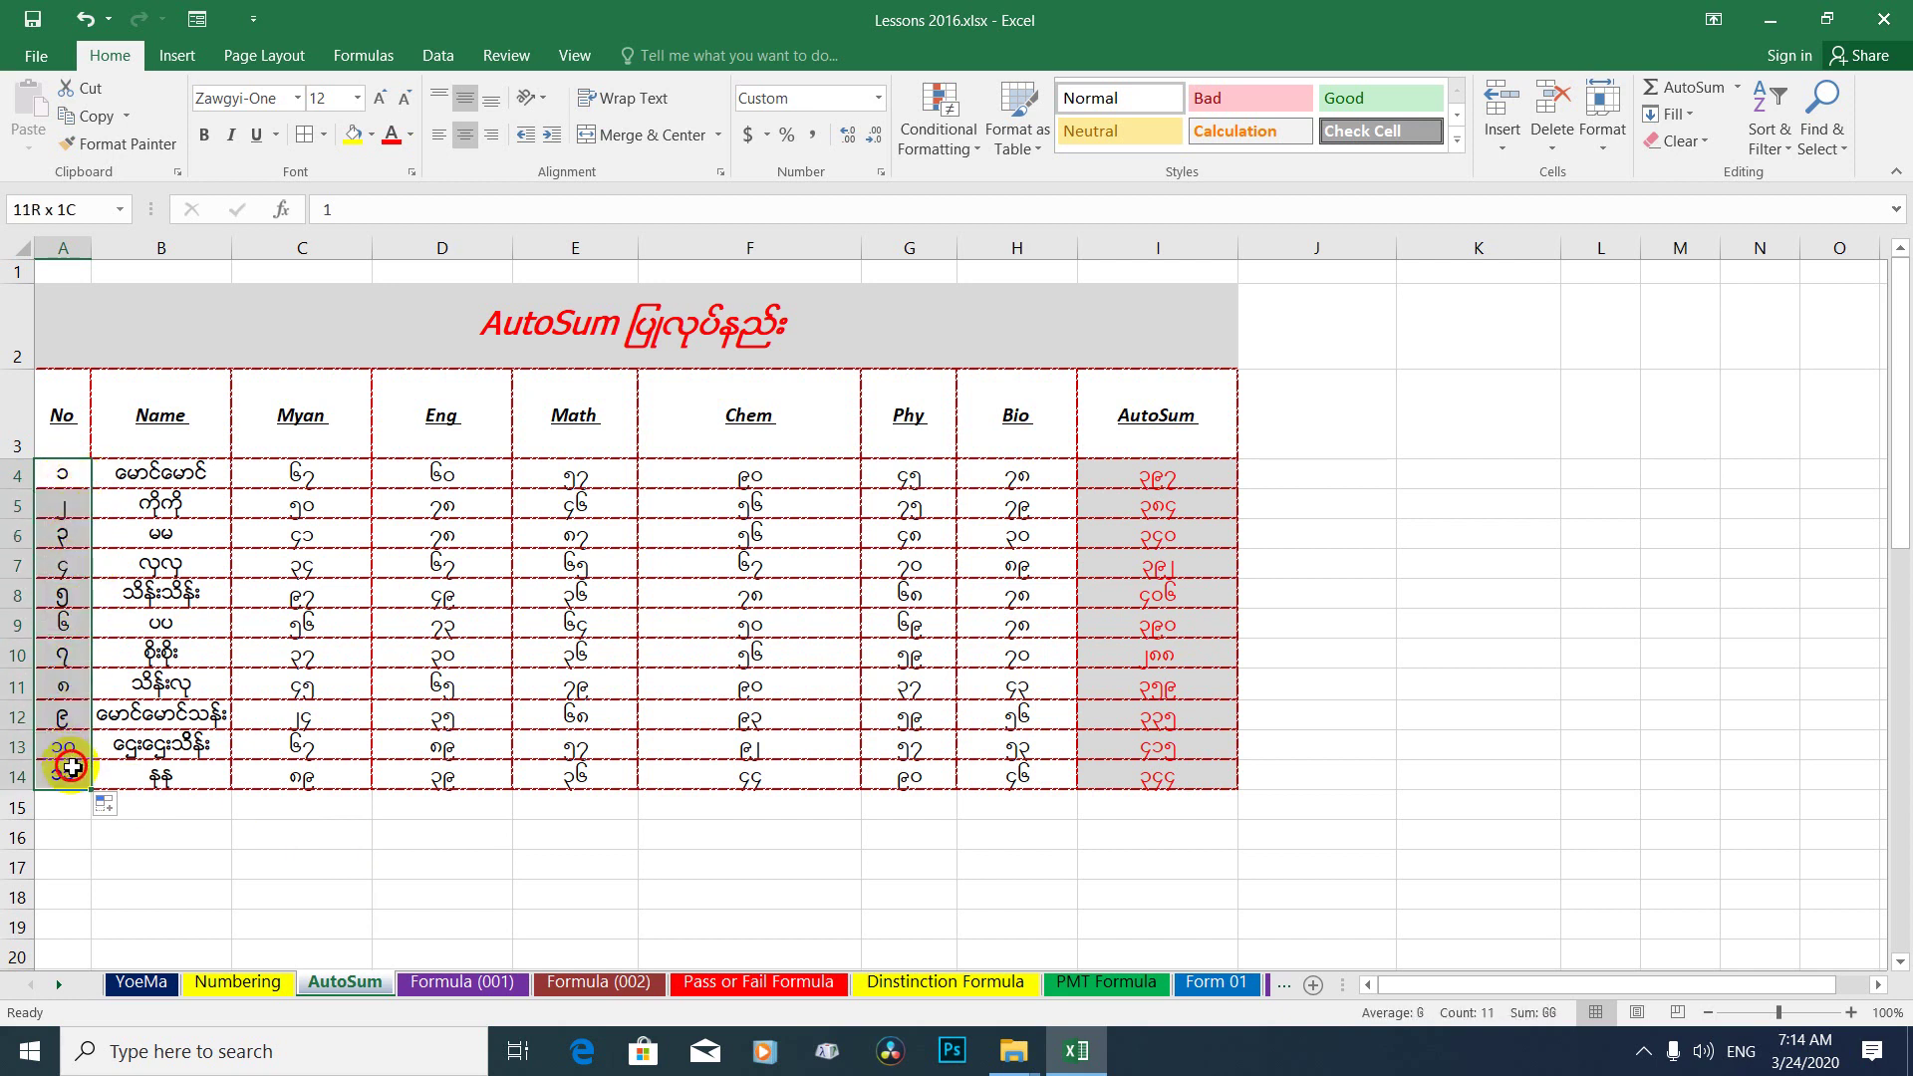
Run through the names and the Myan, Eng, Math and Chem score columns for rows 4 to 14.
{"action": "left_click", "coordinate": [238, 673]}
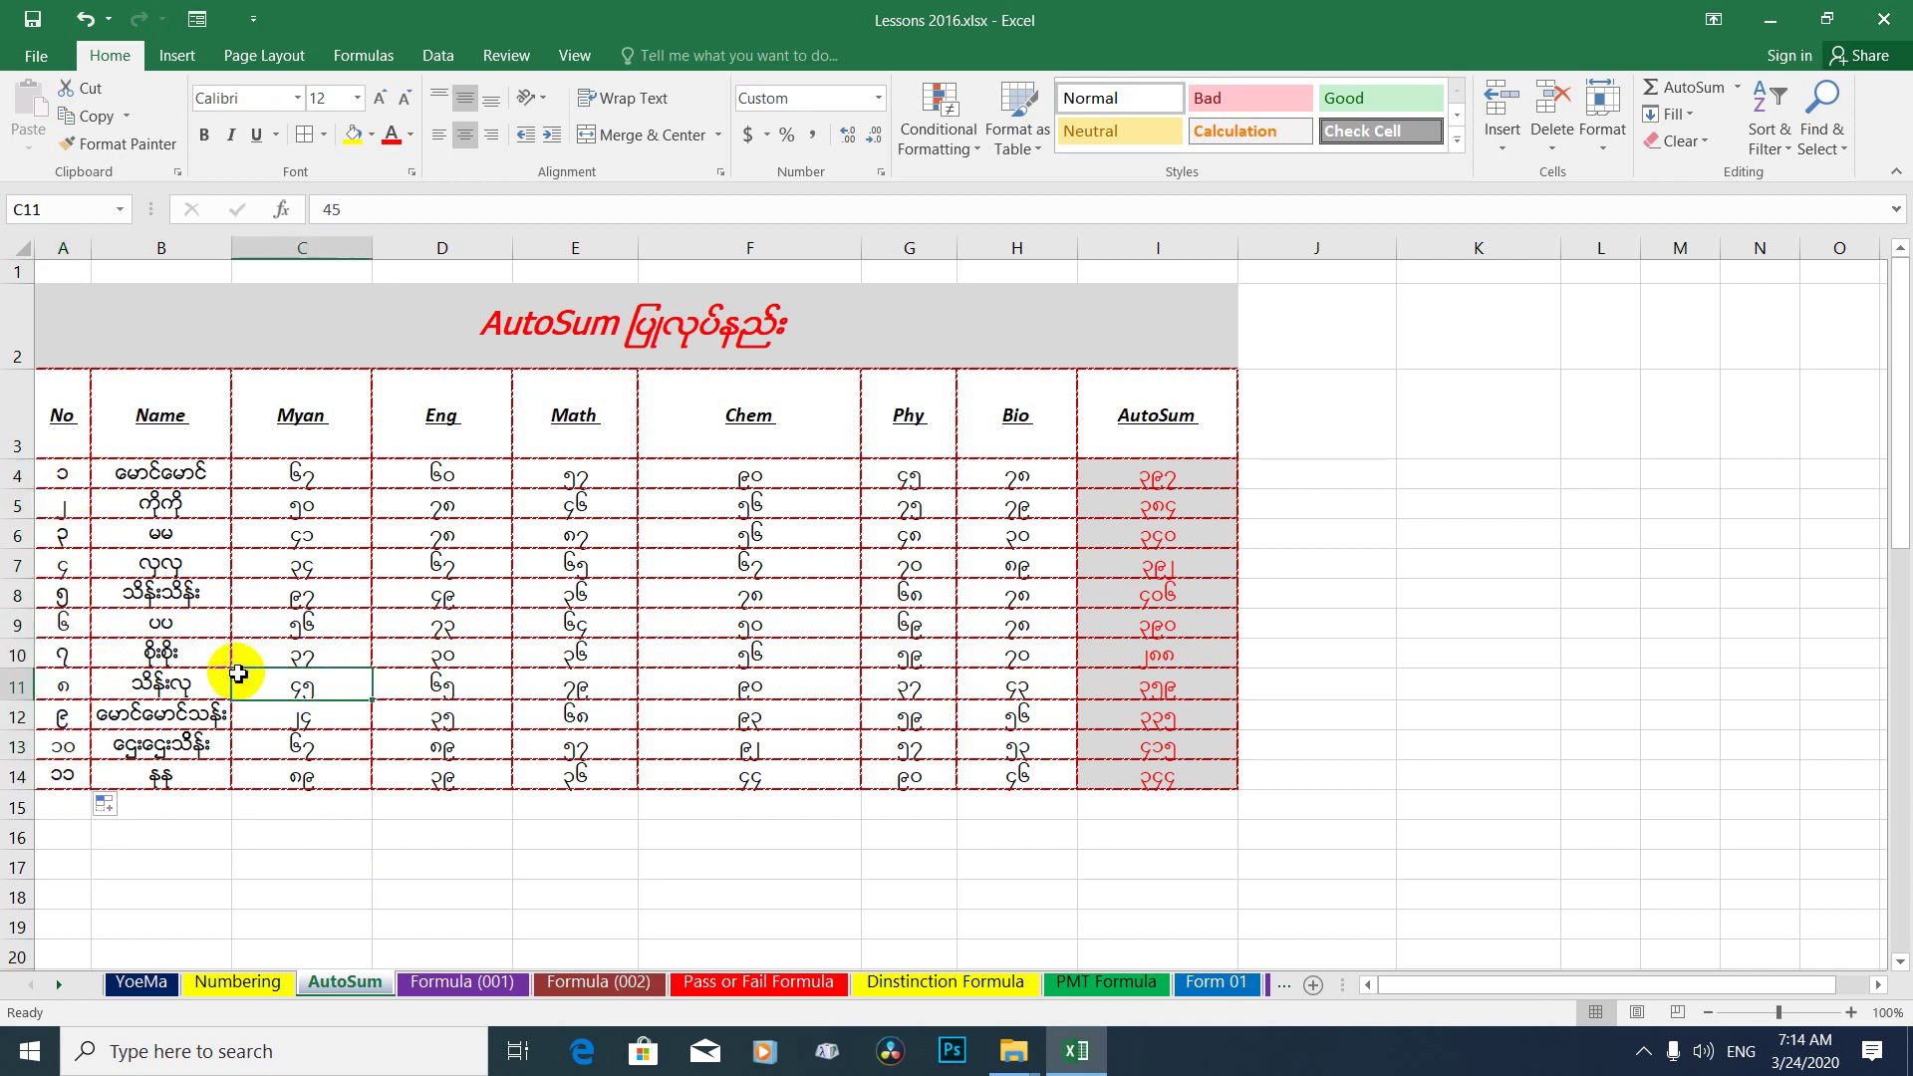
{"action": "left_click", "coordinate": [172, 472]}
{"action": "left_click_drag", "start_coordinate": [171, 472], "coordinate": [168, 772]}
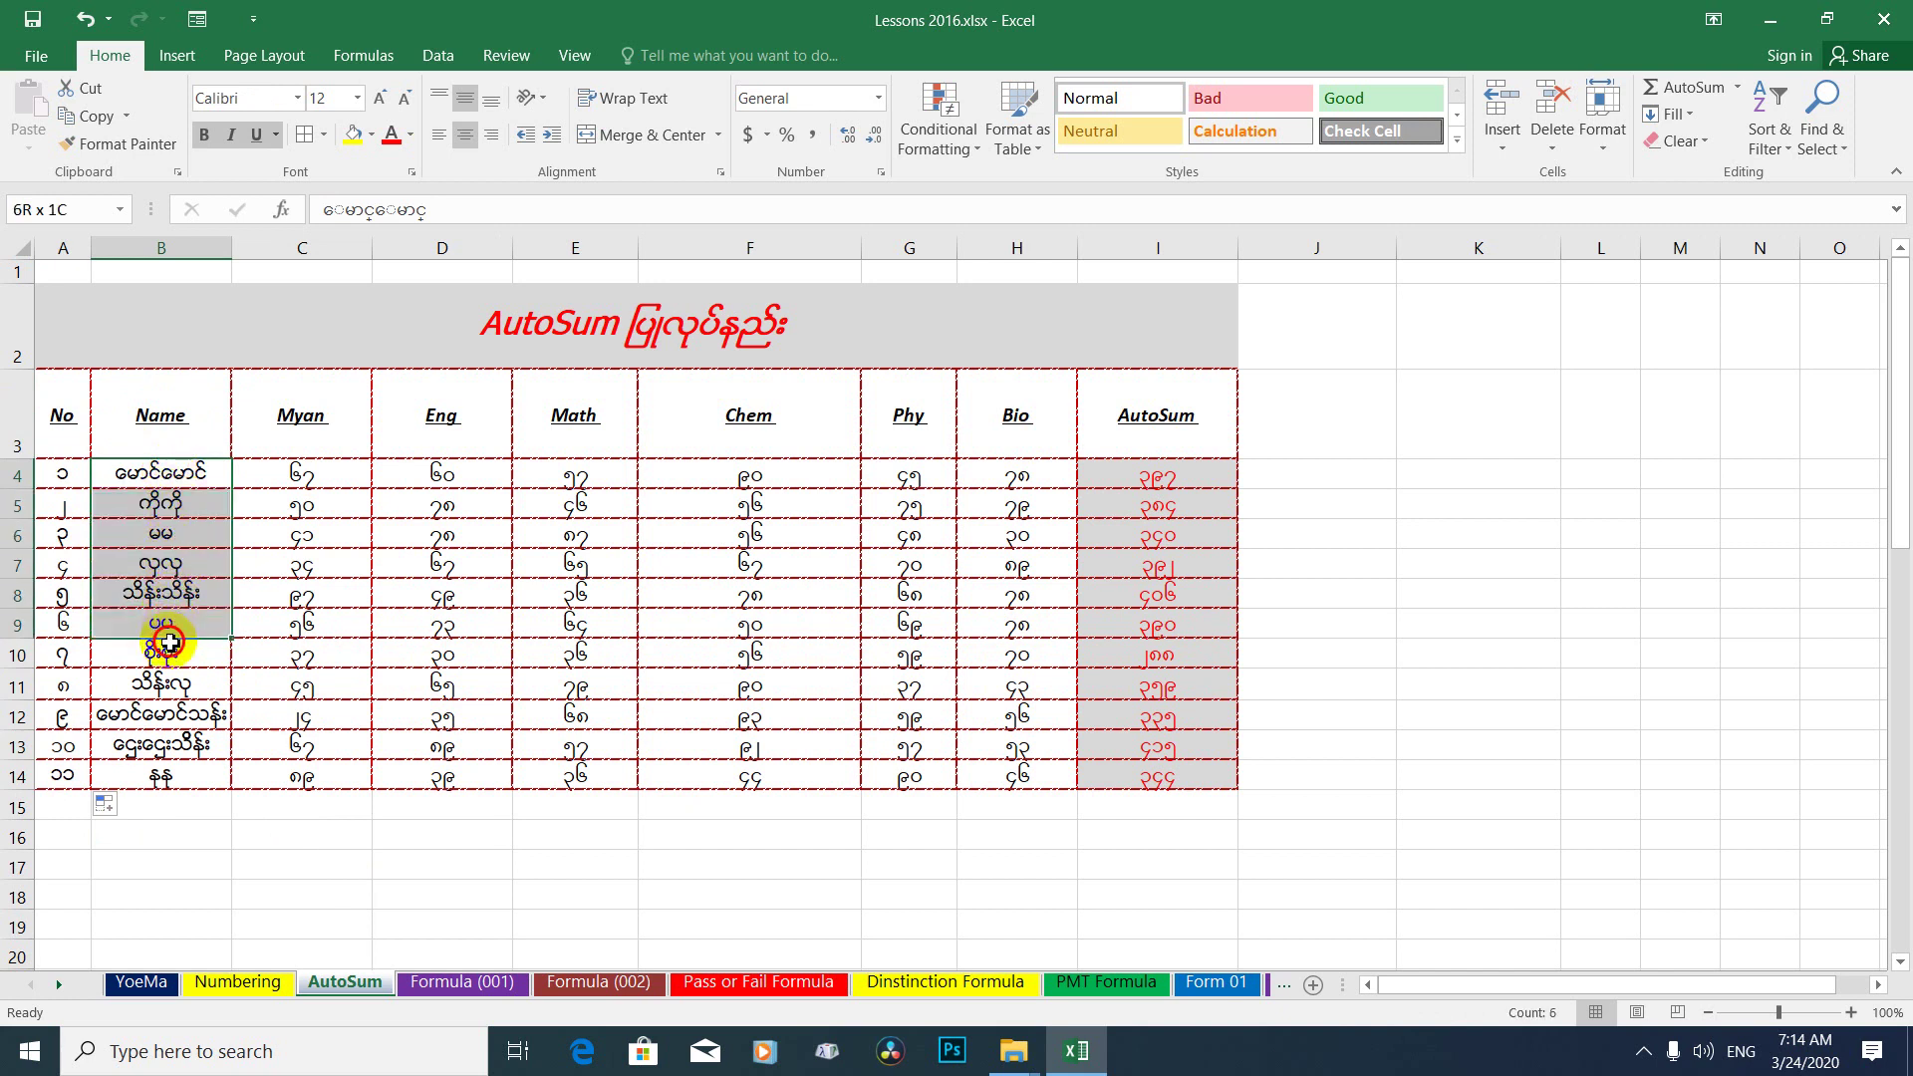
{"action": "left_click", "coordinate": [299, 742]}
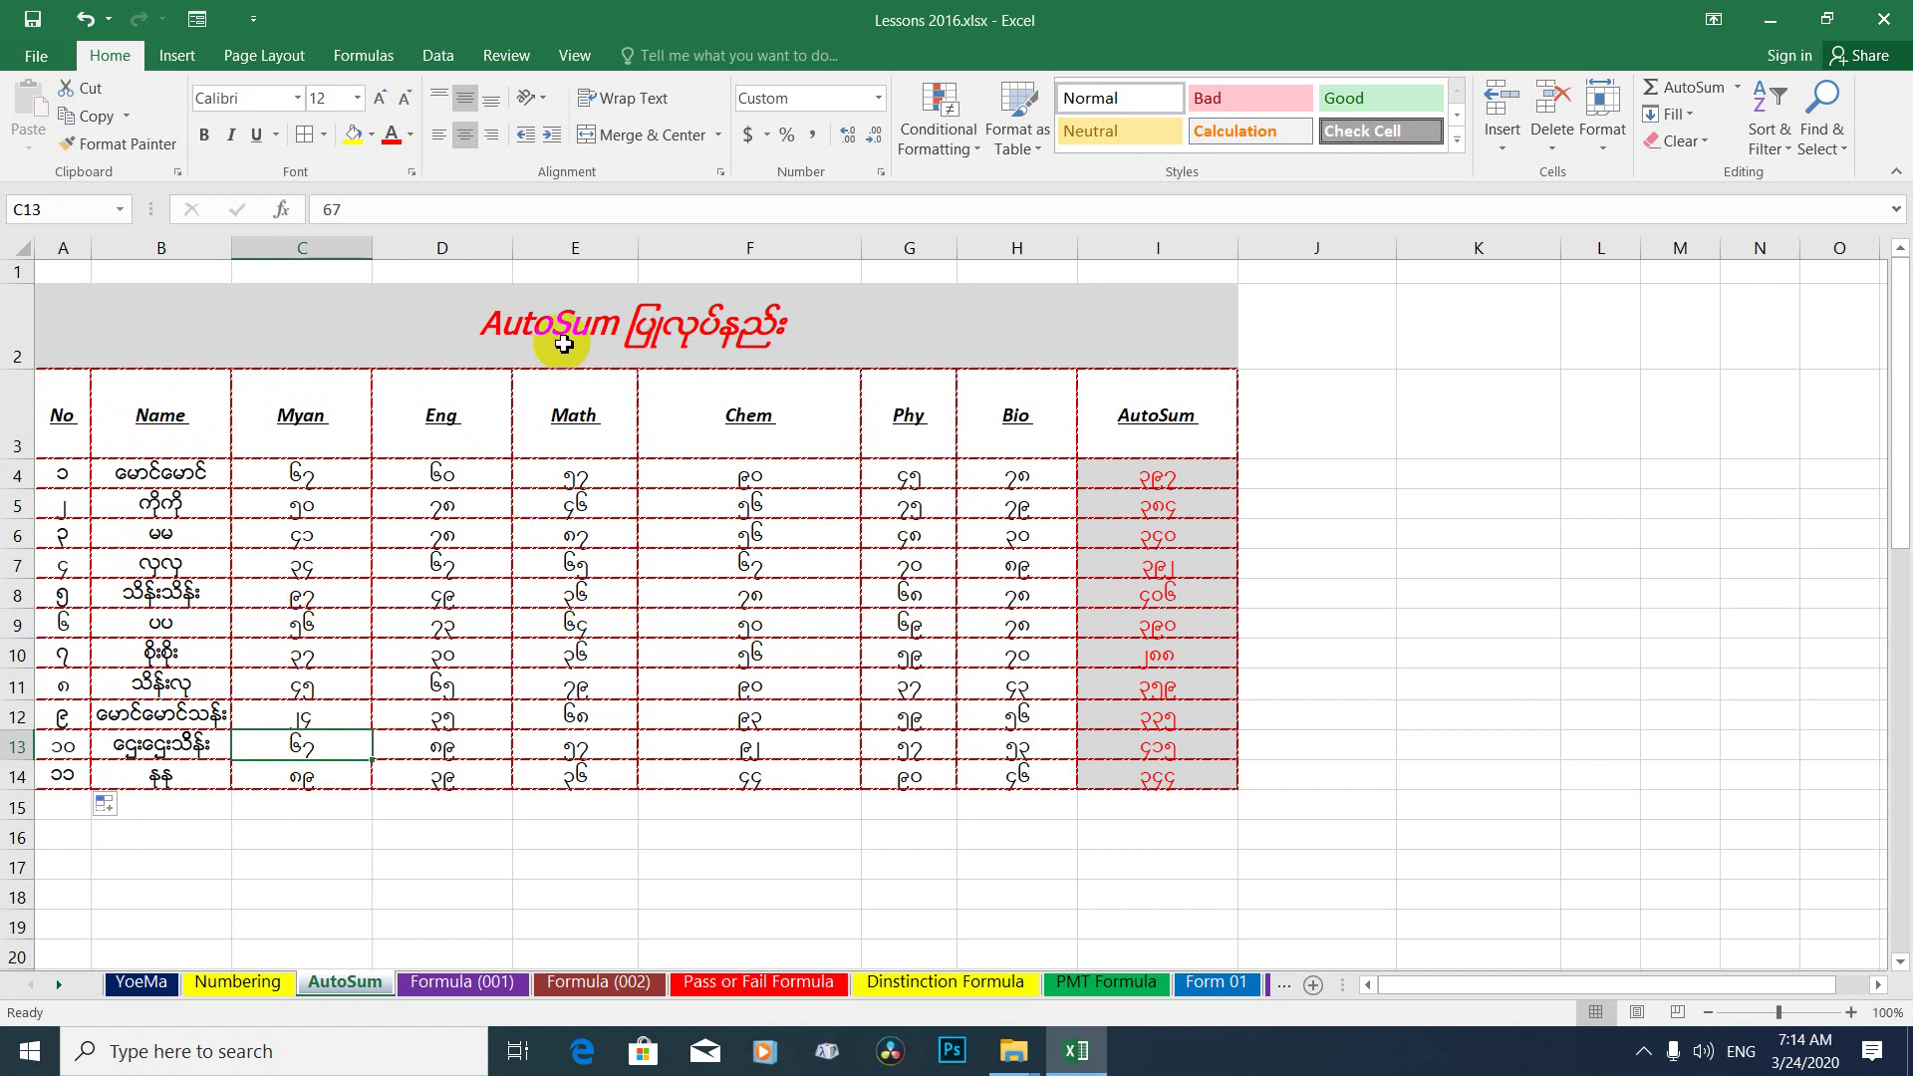
{"action": "left_click_drag", "start_coordinate": [302, 474], "coordinate": [341, 757]}
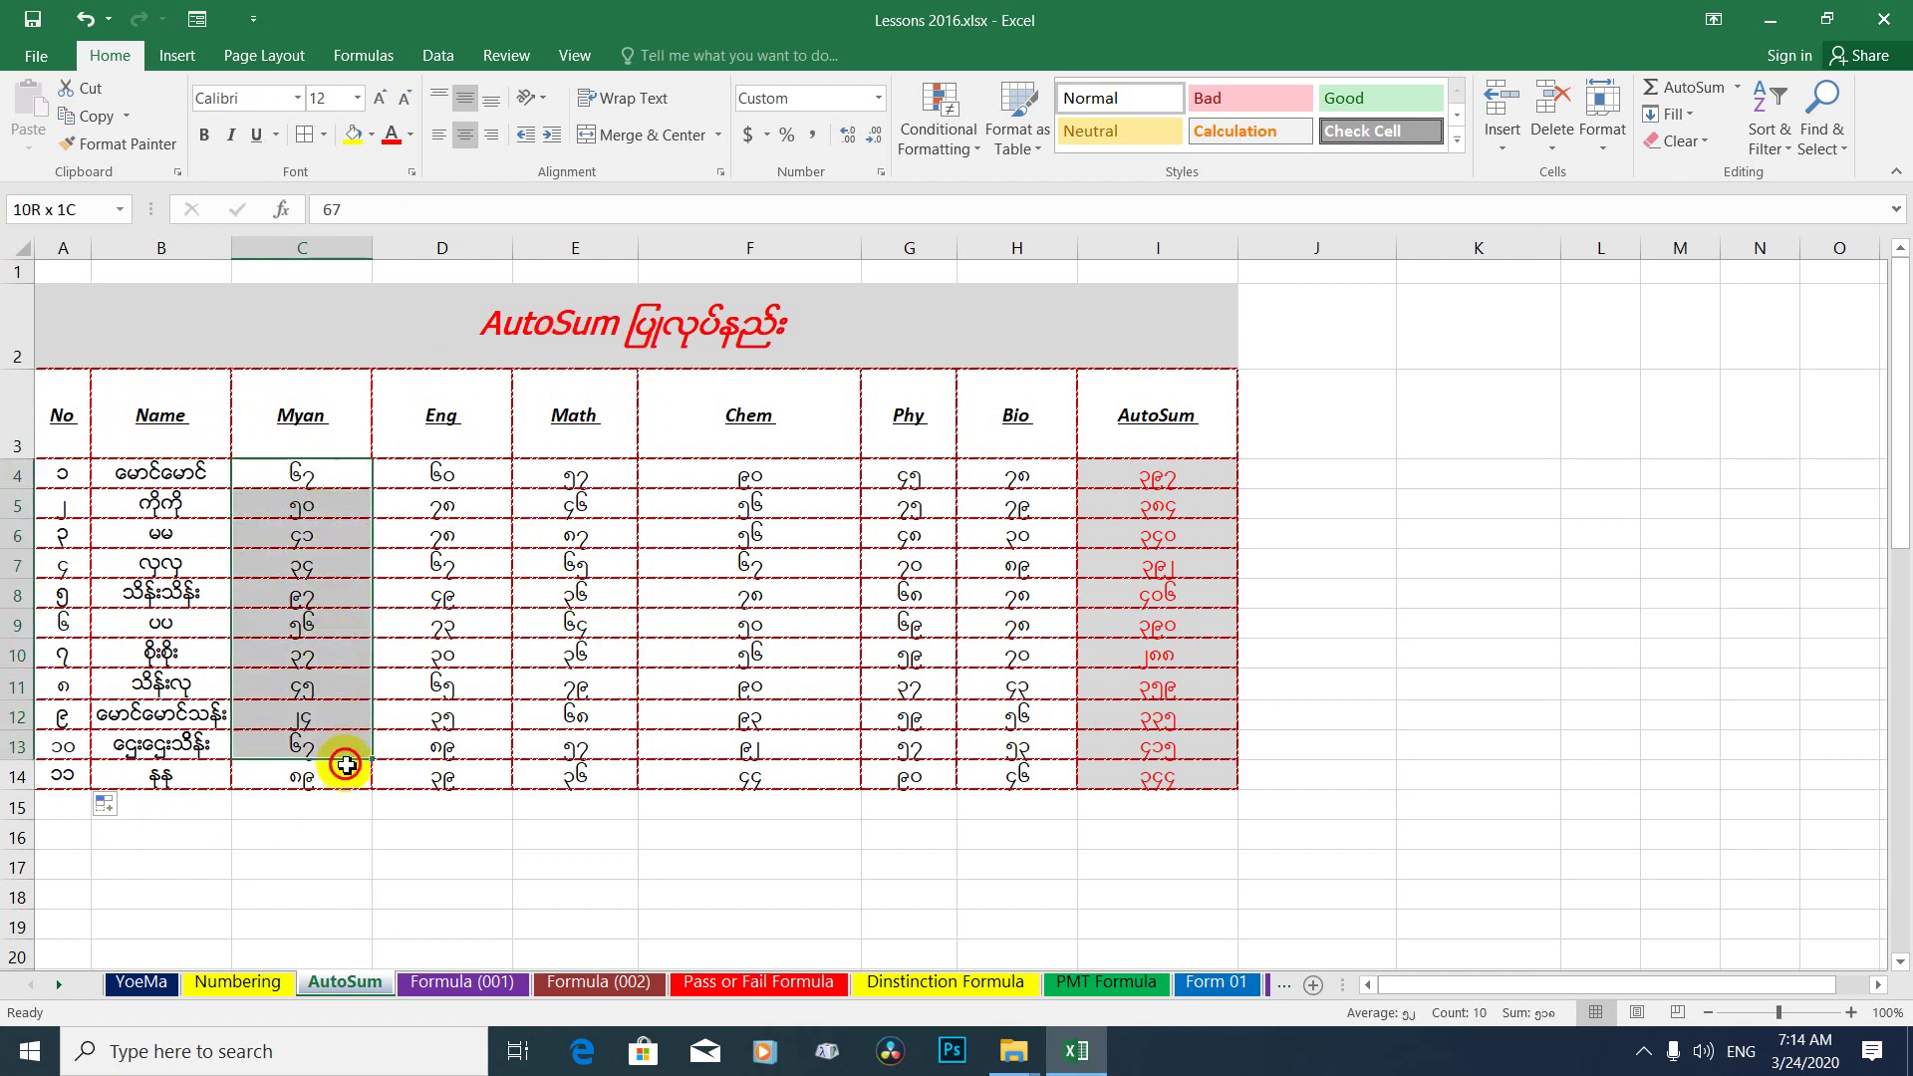
{"action": "left_click", "coordinate": [479, 474]}
{"action": "left_click_drag", "start_coordinate": [479, 474], "coordinate": [493, 719]}
{"action": "left_click", "coordinate": [583, 484]}
{"action": "left_click_drag", "start_coordinate": [582, 483], "coordinate": [585, 774]}
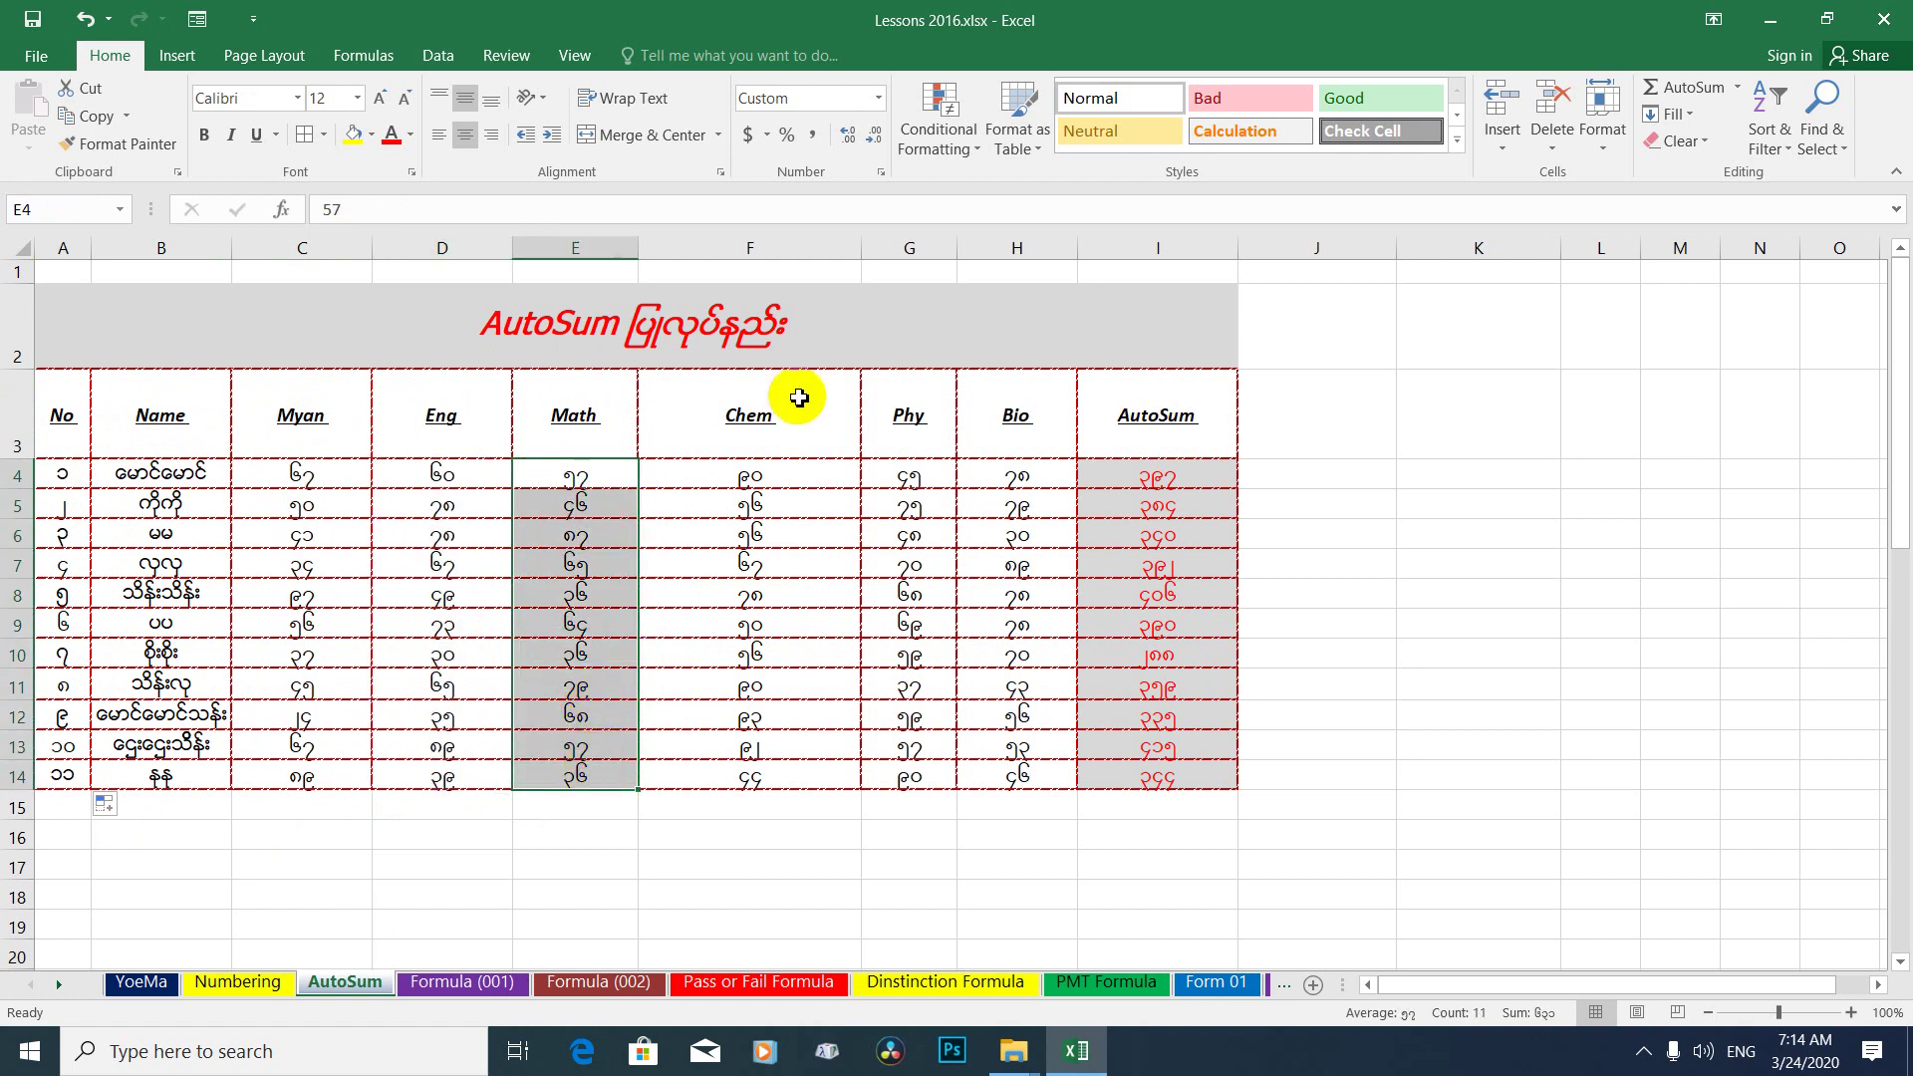
{"action": "left_click_drag", "start_coordinate": [750, 477], "coordinate": [748, 774]}
Point out each subject's row 4 score from Myan to Bio, then select the first student's marks.
{"action": "left_click", "coordinate": [914, 483]}
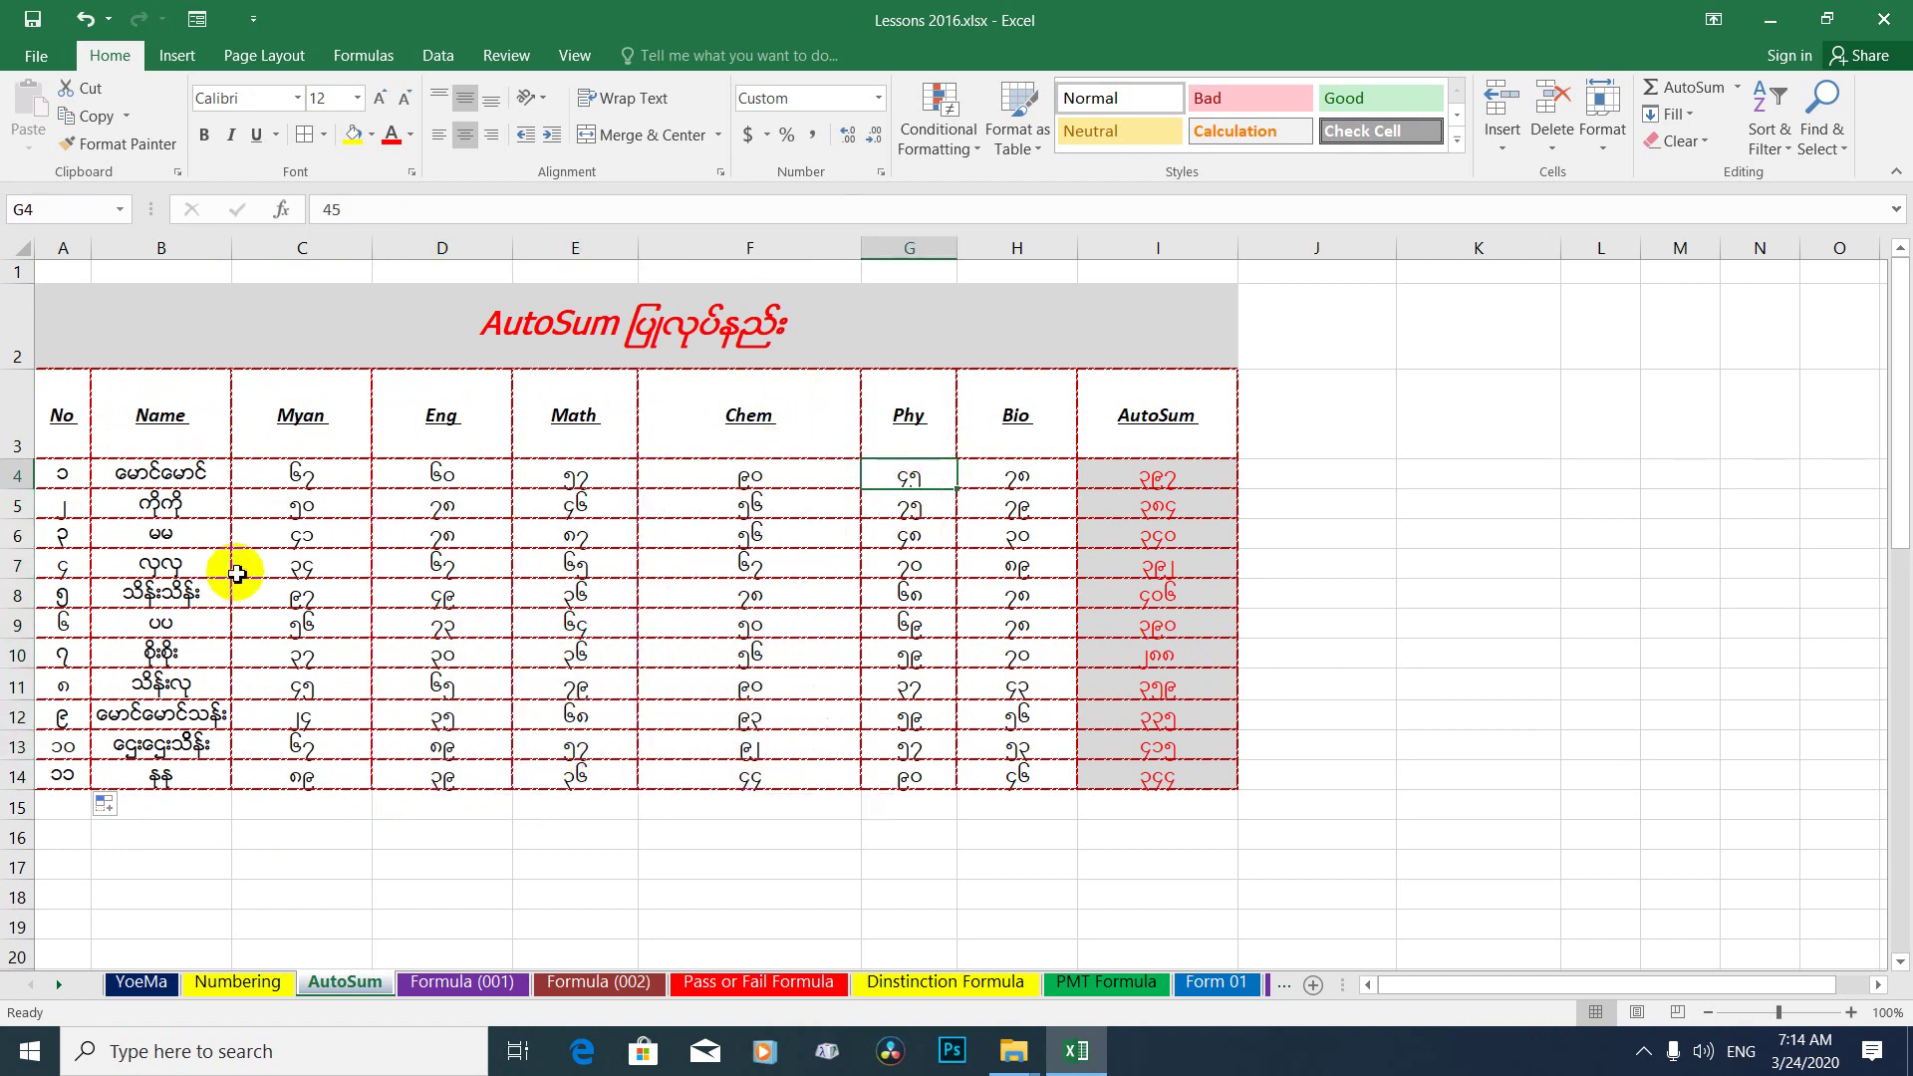
{"action": "left_click", "coordinate": [157, 476]}
{"action": "left_click", "coordinate": [289, 379]}
{"action": "left_click", "coordinate": [287, 473]}
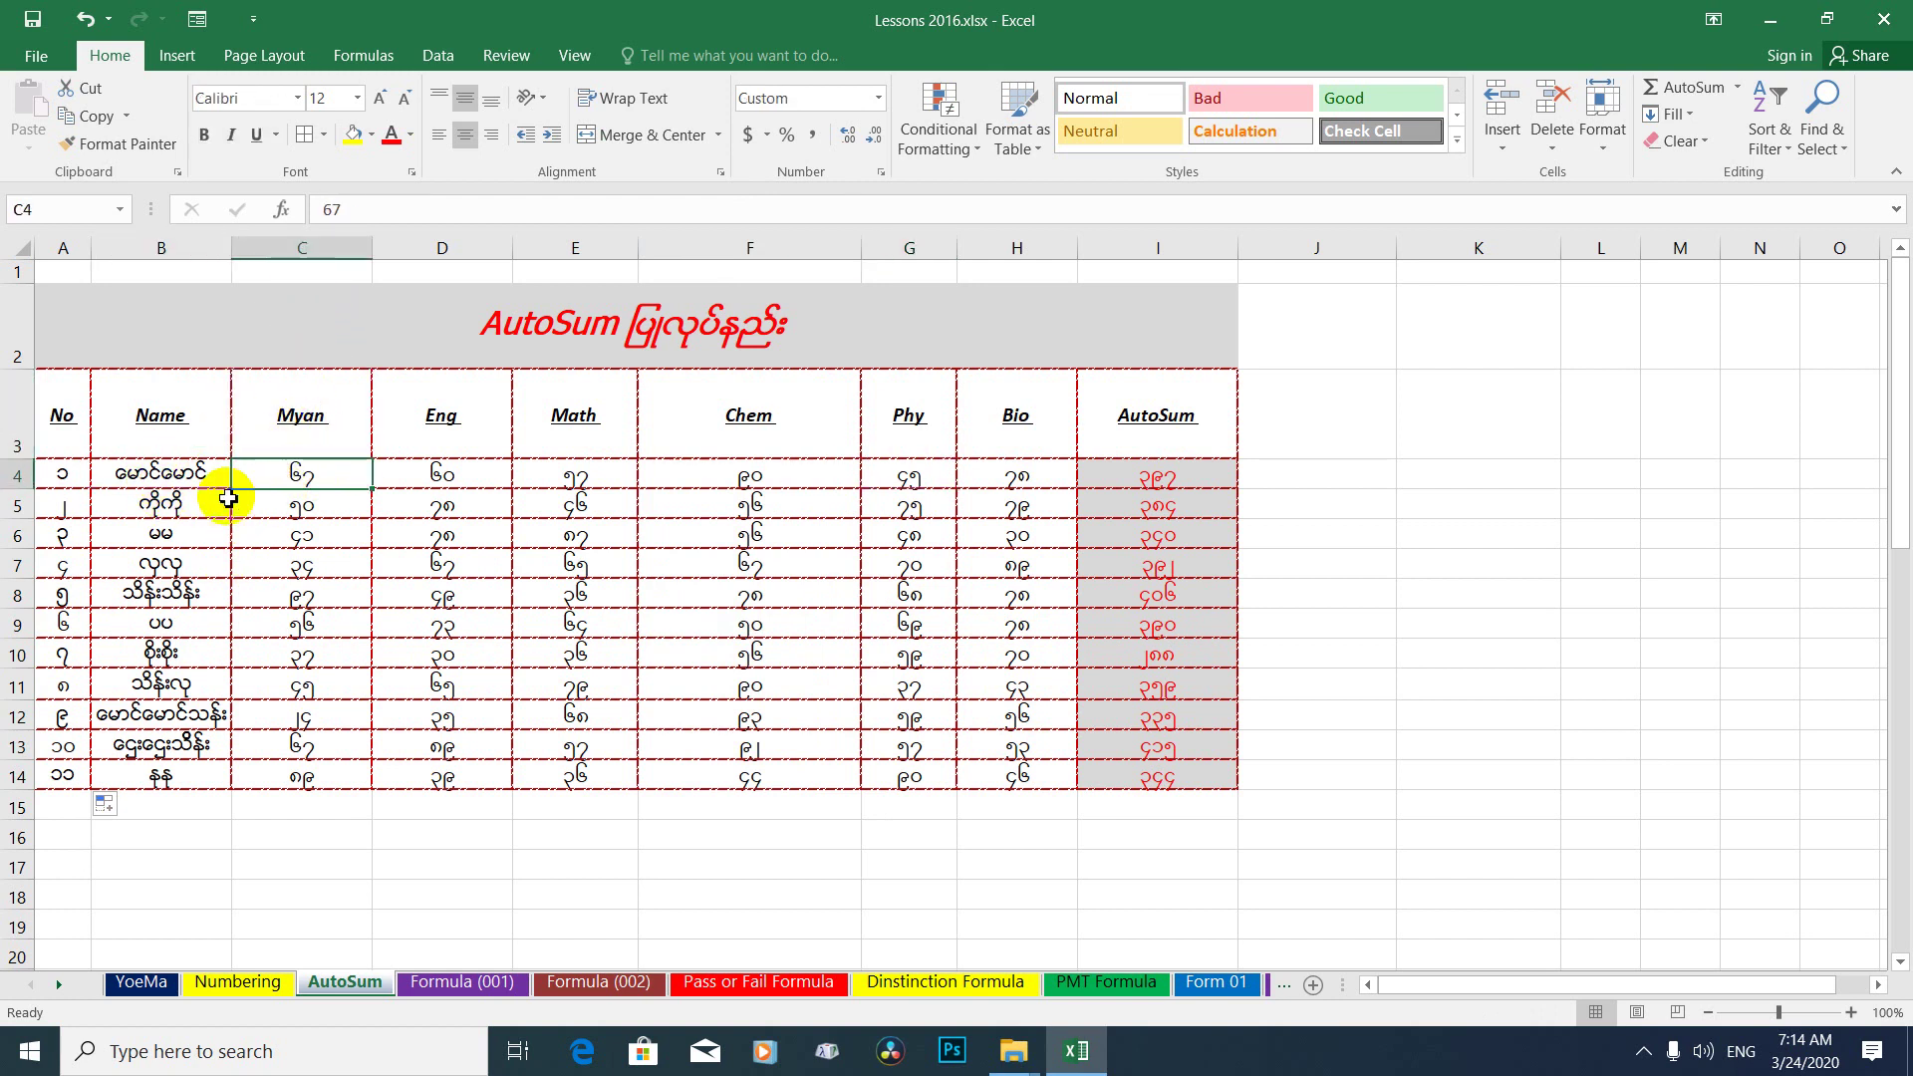
{"action": "left_click", "coordinate": [431, 248]}
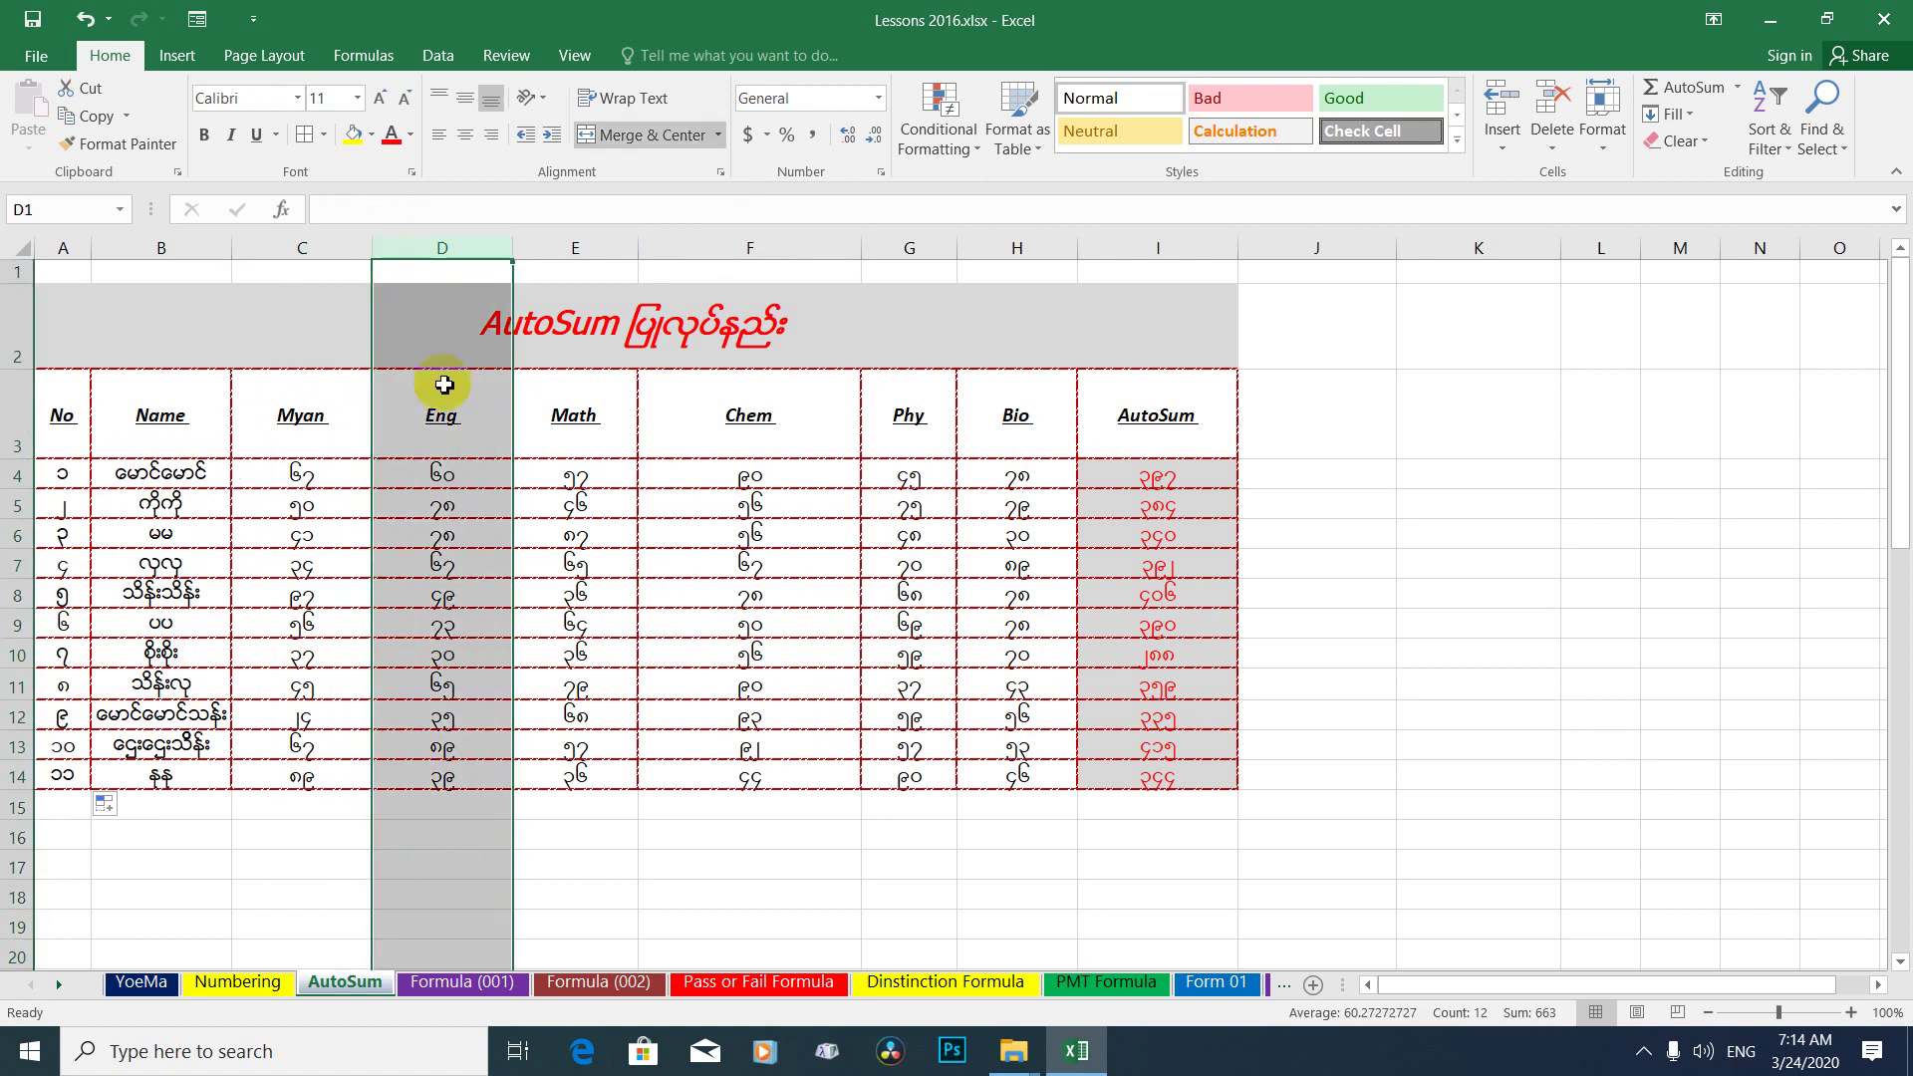
{"action": "left_click", "coordinate": [446, 480]}
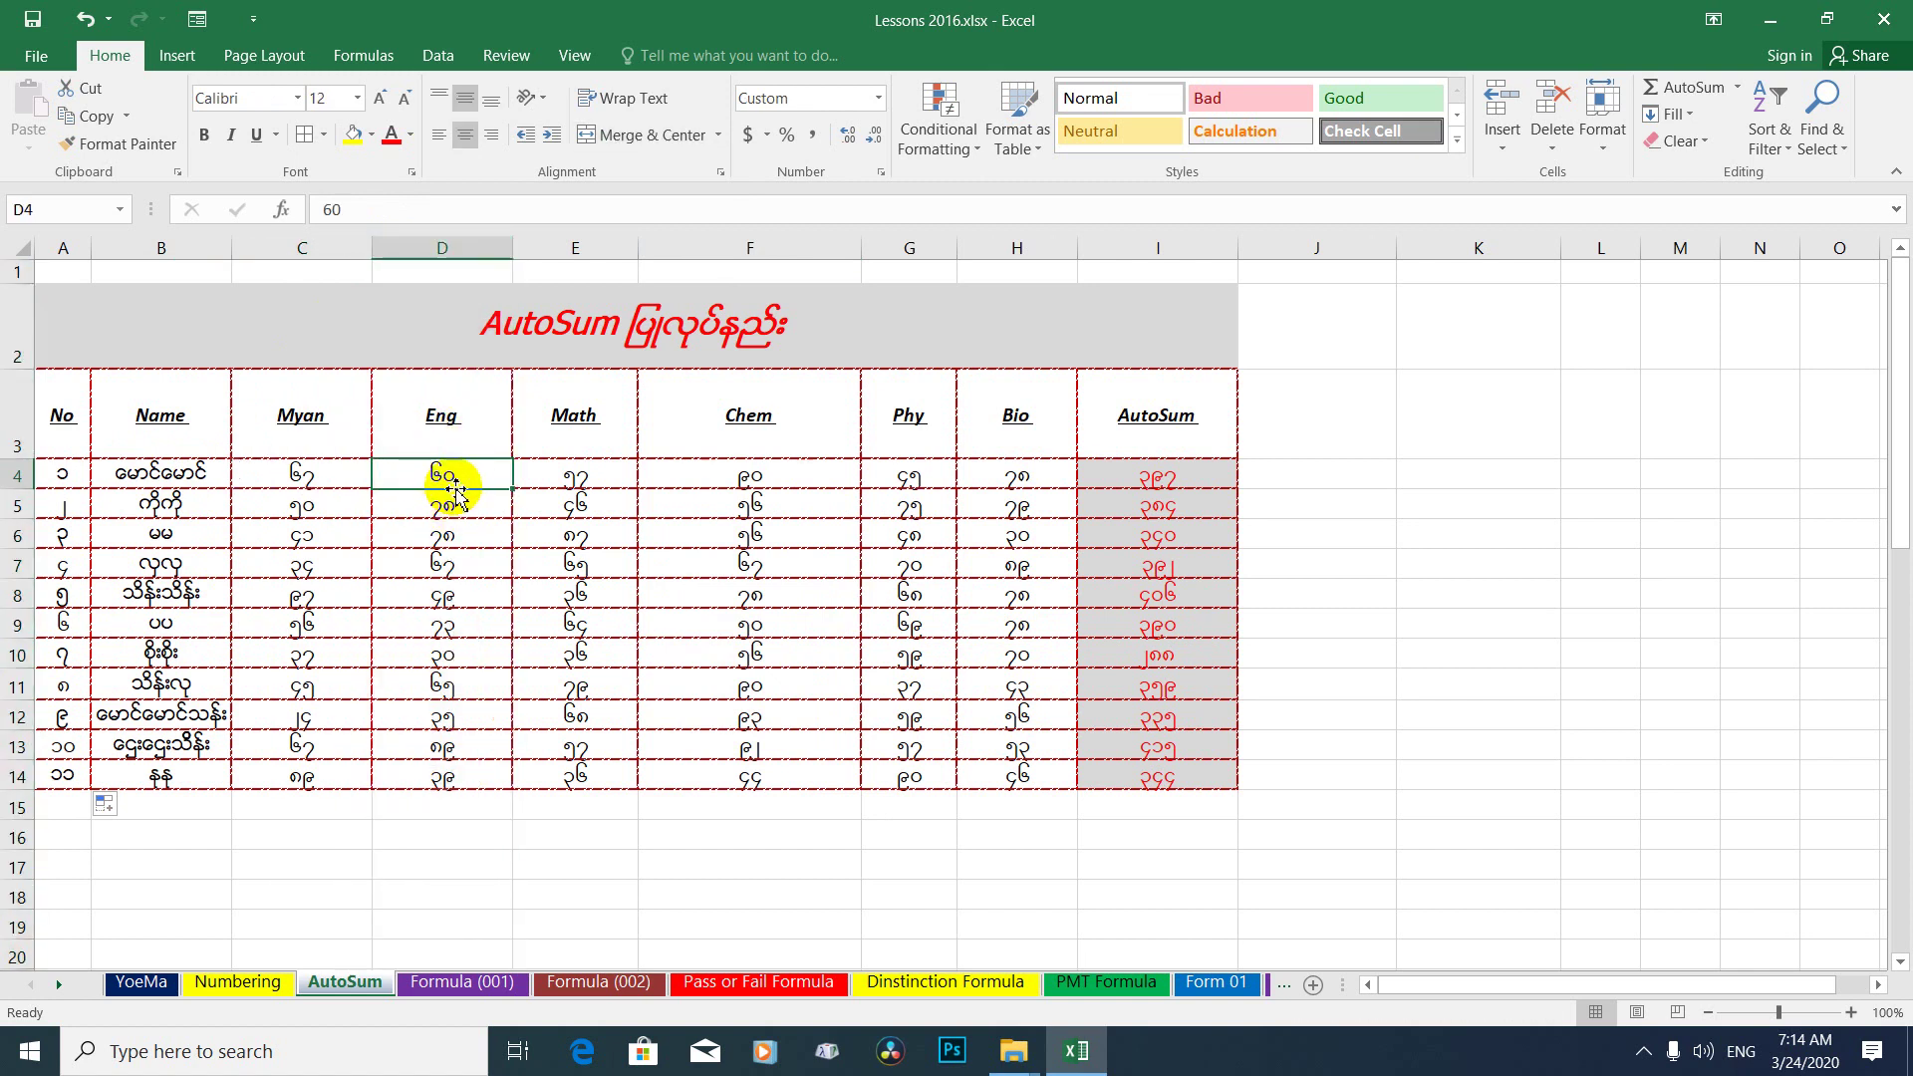
{"action": "left_click", "coordinate": [575, 249]}
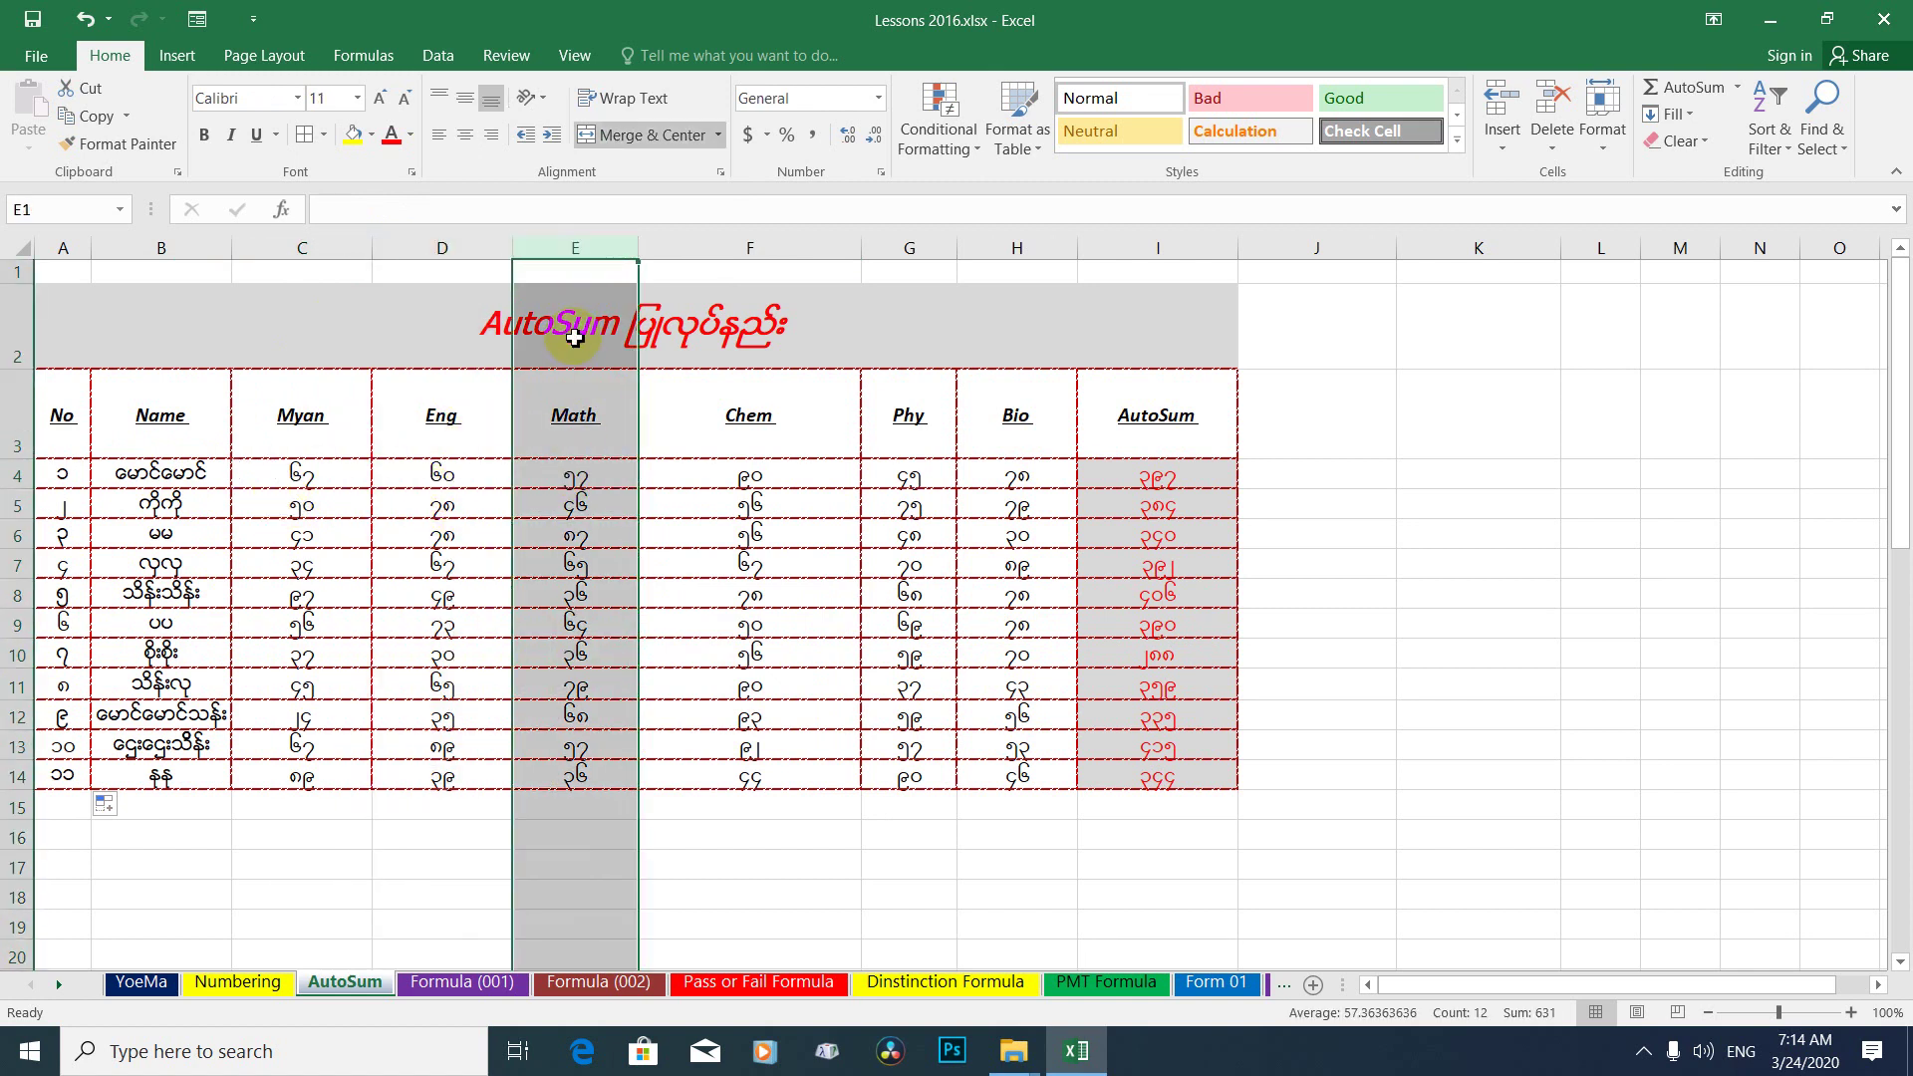
{"action": "left_click", "coordinate": [574, 476]}
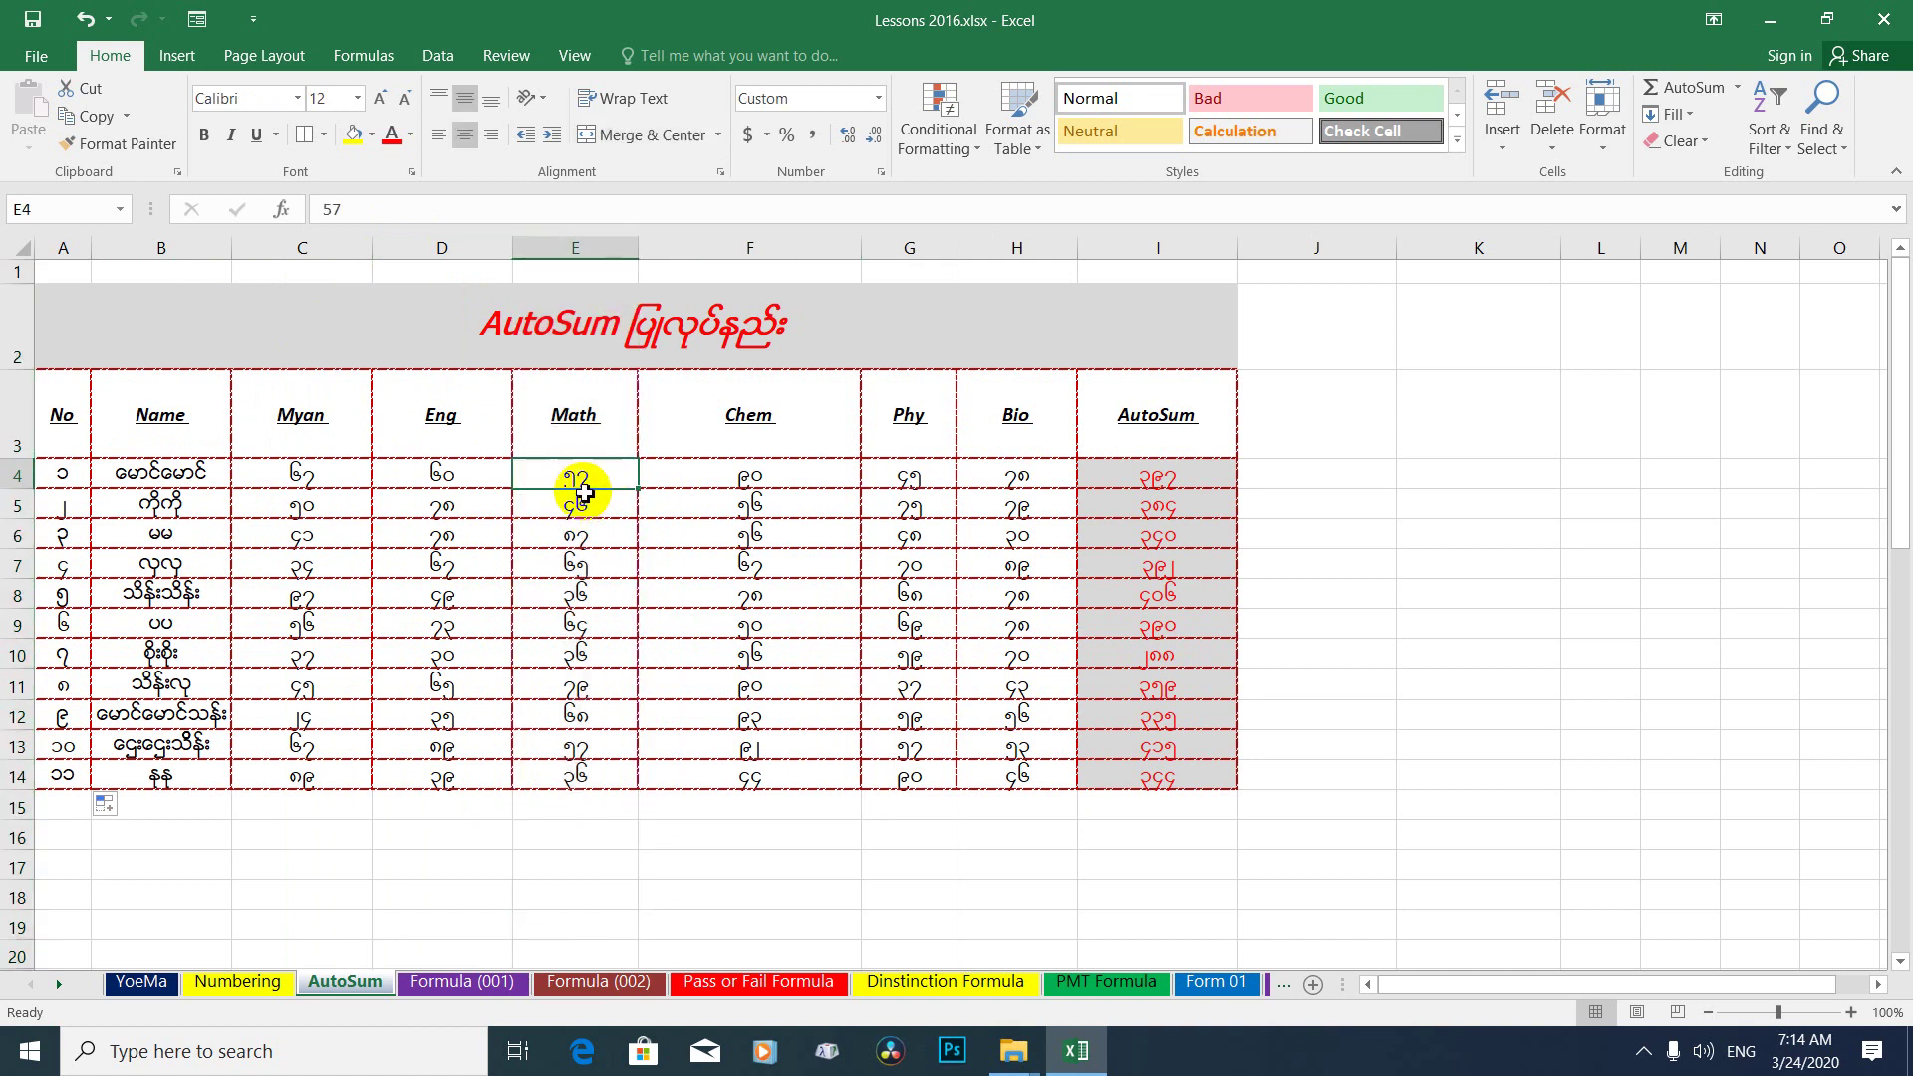
{"action": "left_click", "coordinate": [787, 410]}
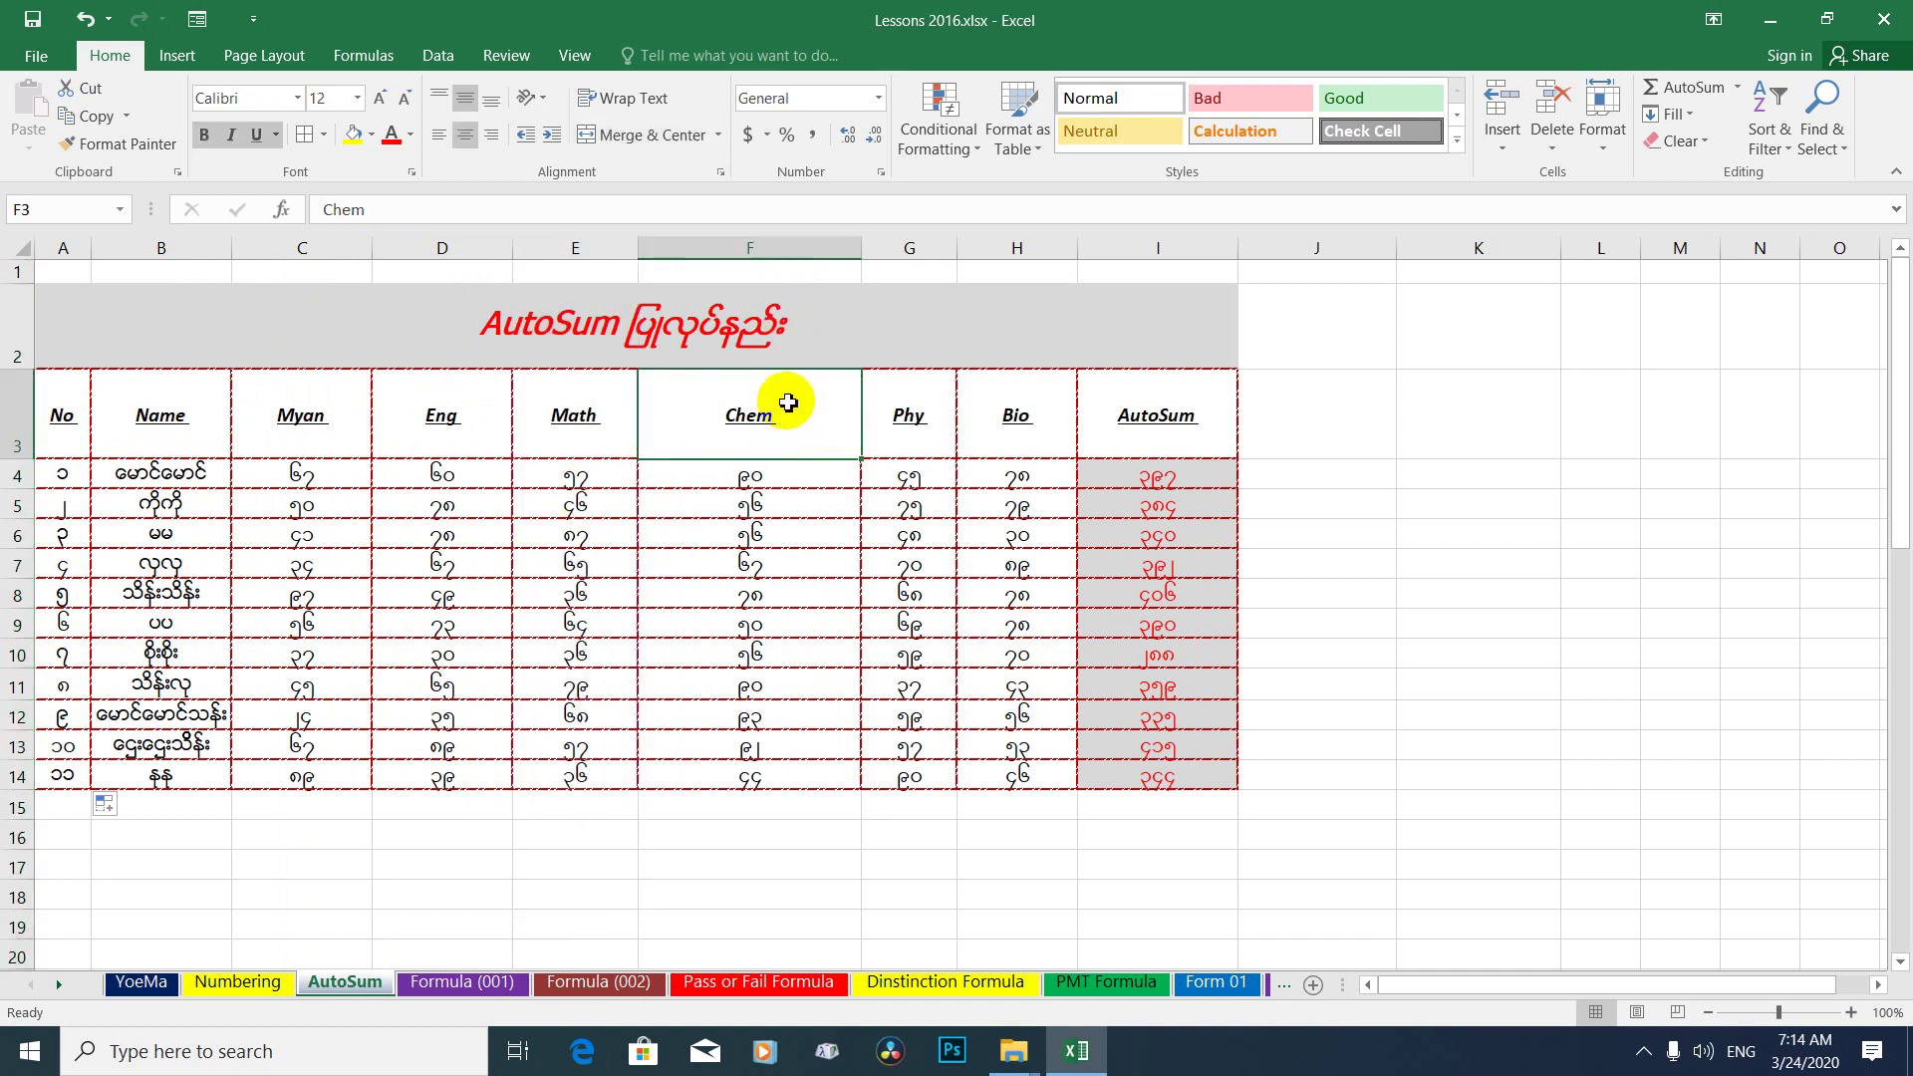
{"action": "left_click", "coordinate": [787, 476]}
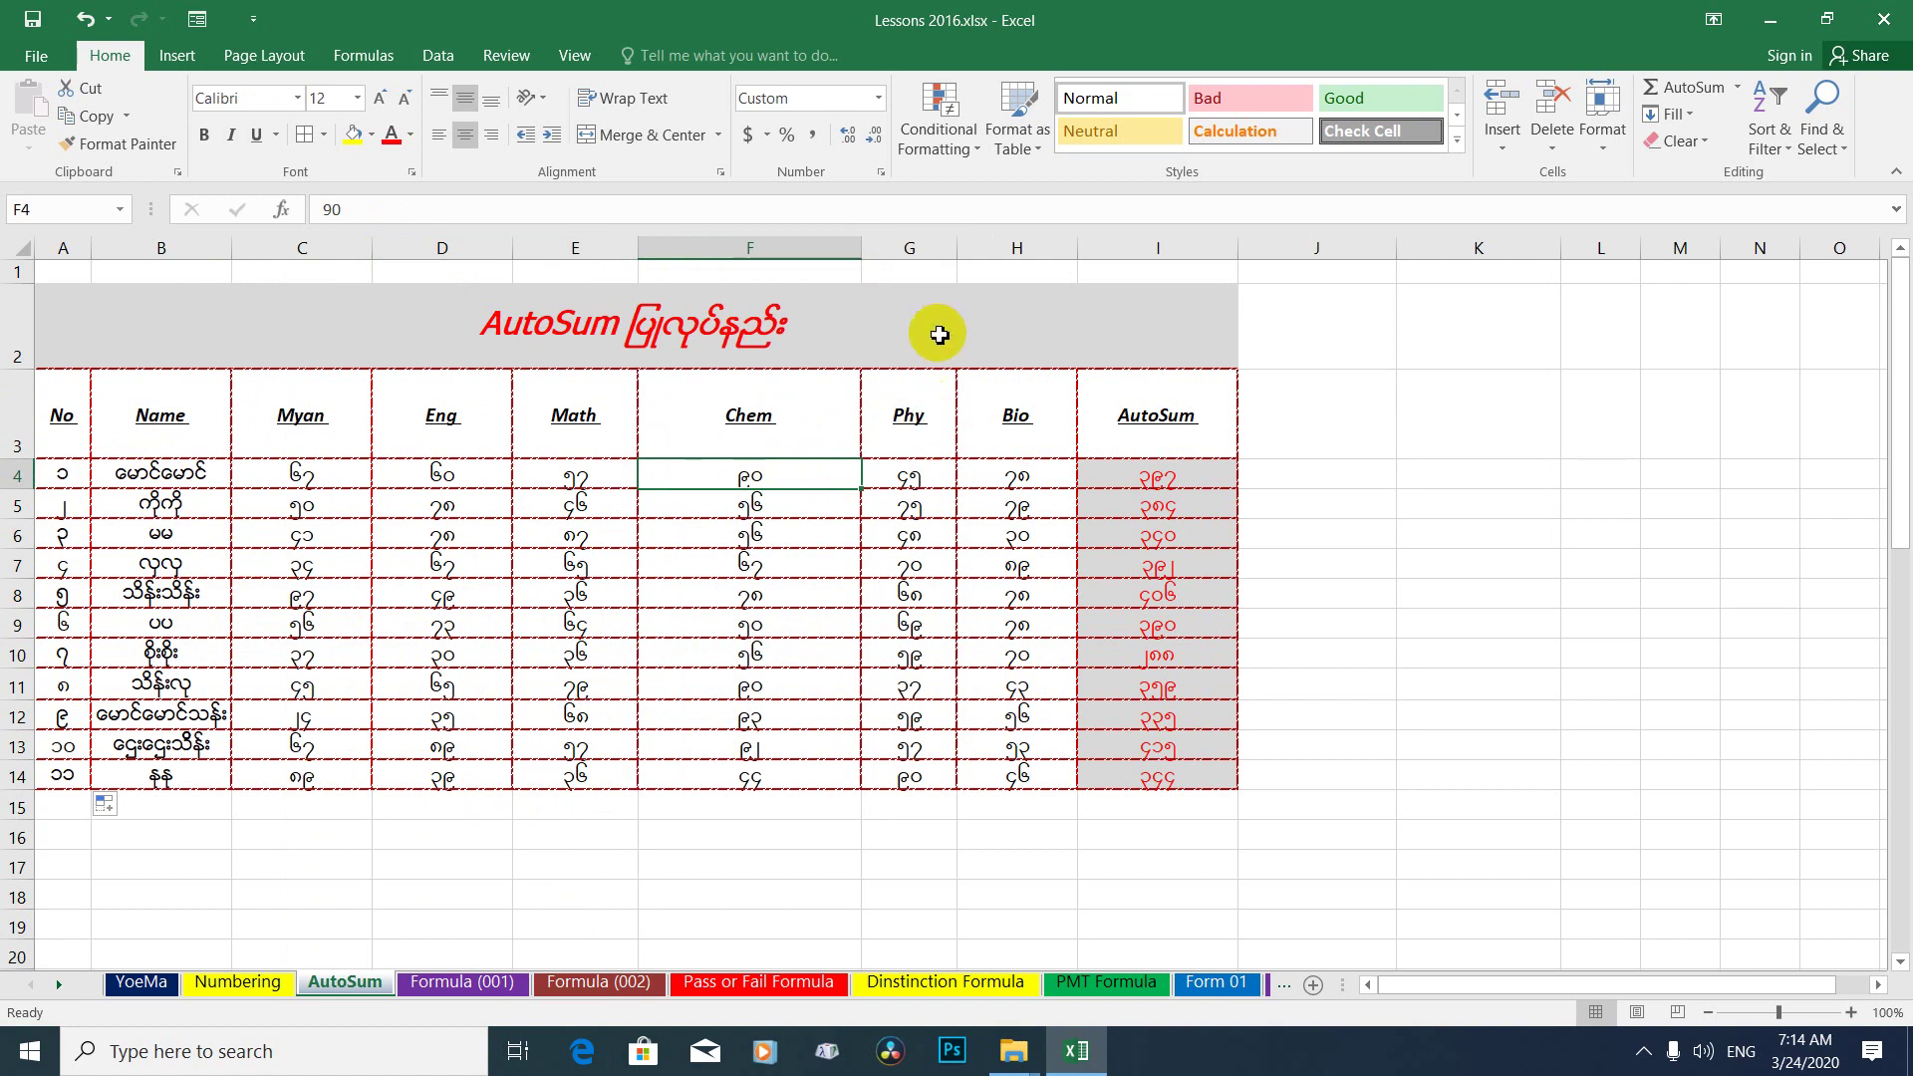
{"action": "left_click", "coordinate": [925, 483]}
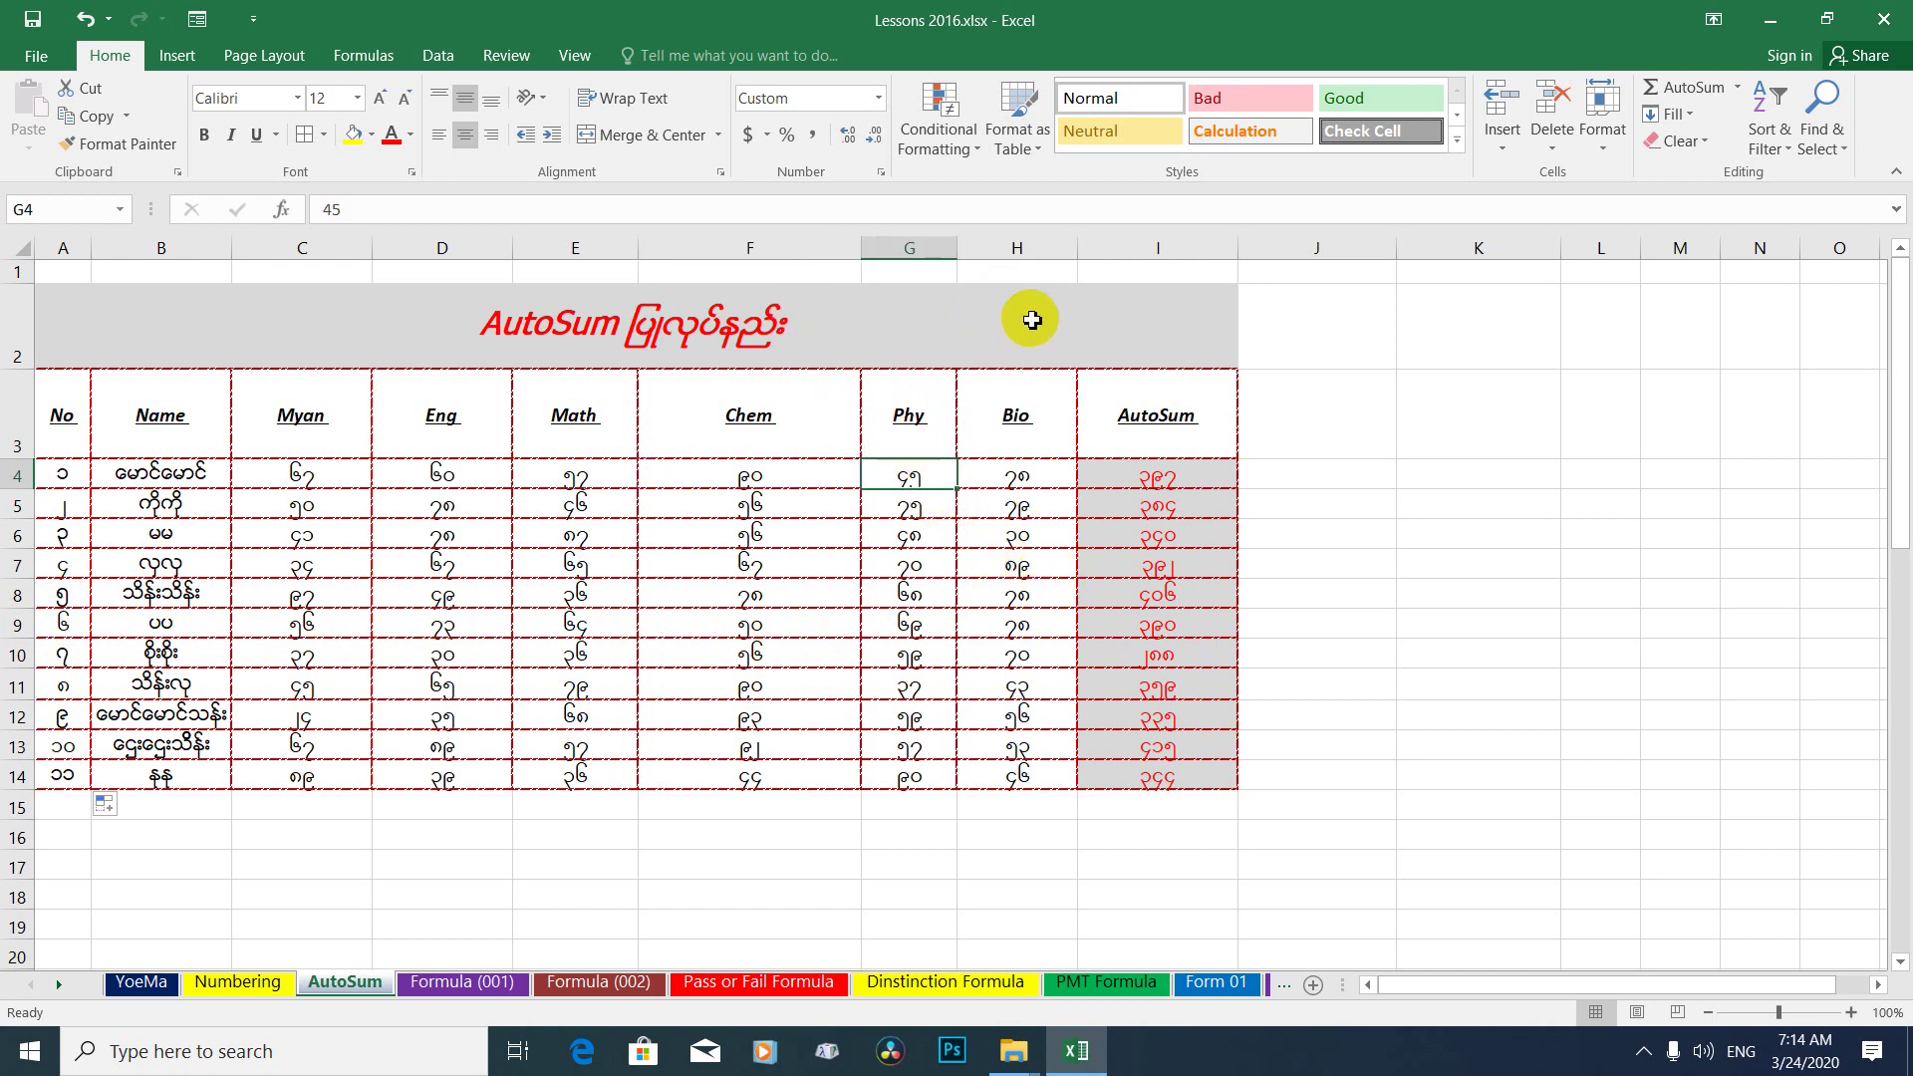
{"action": "left_click", "coordinate": [1016, 478]}
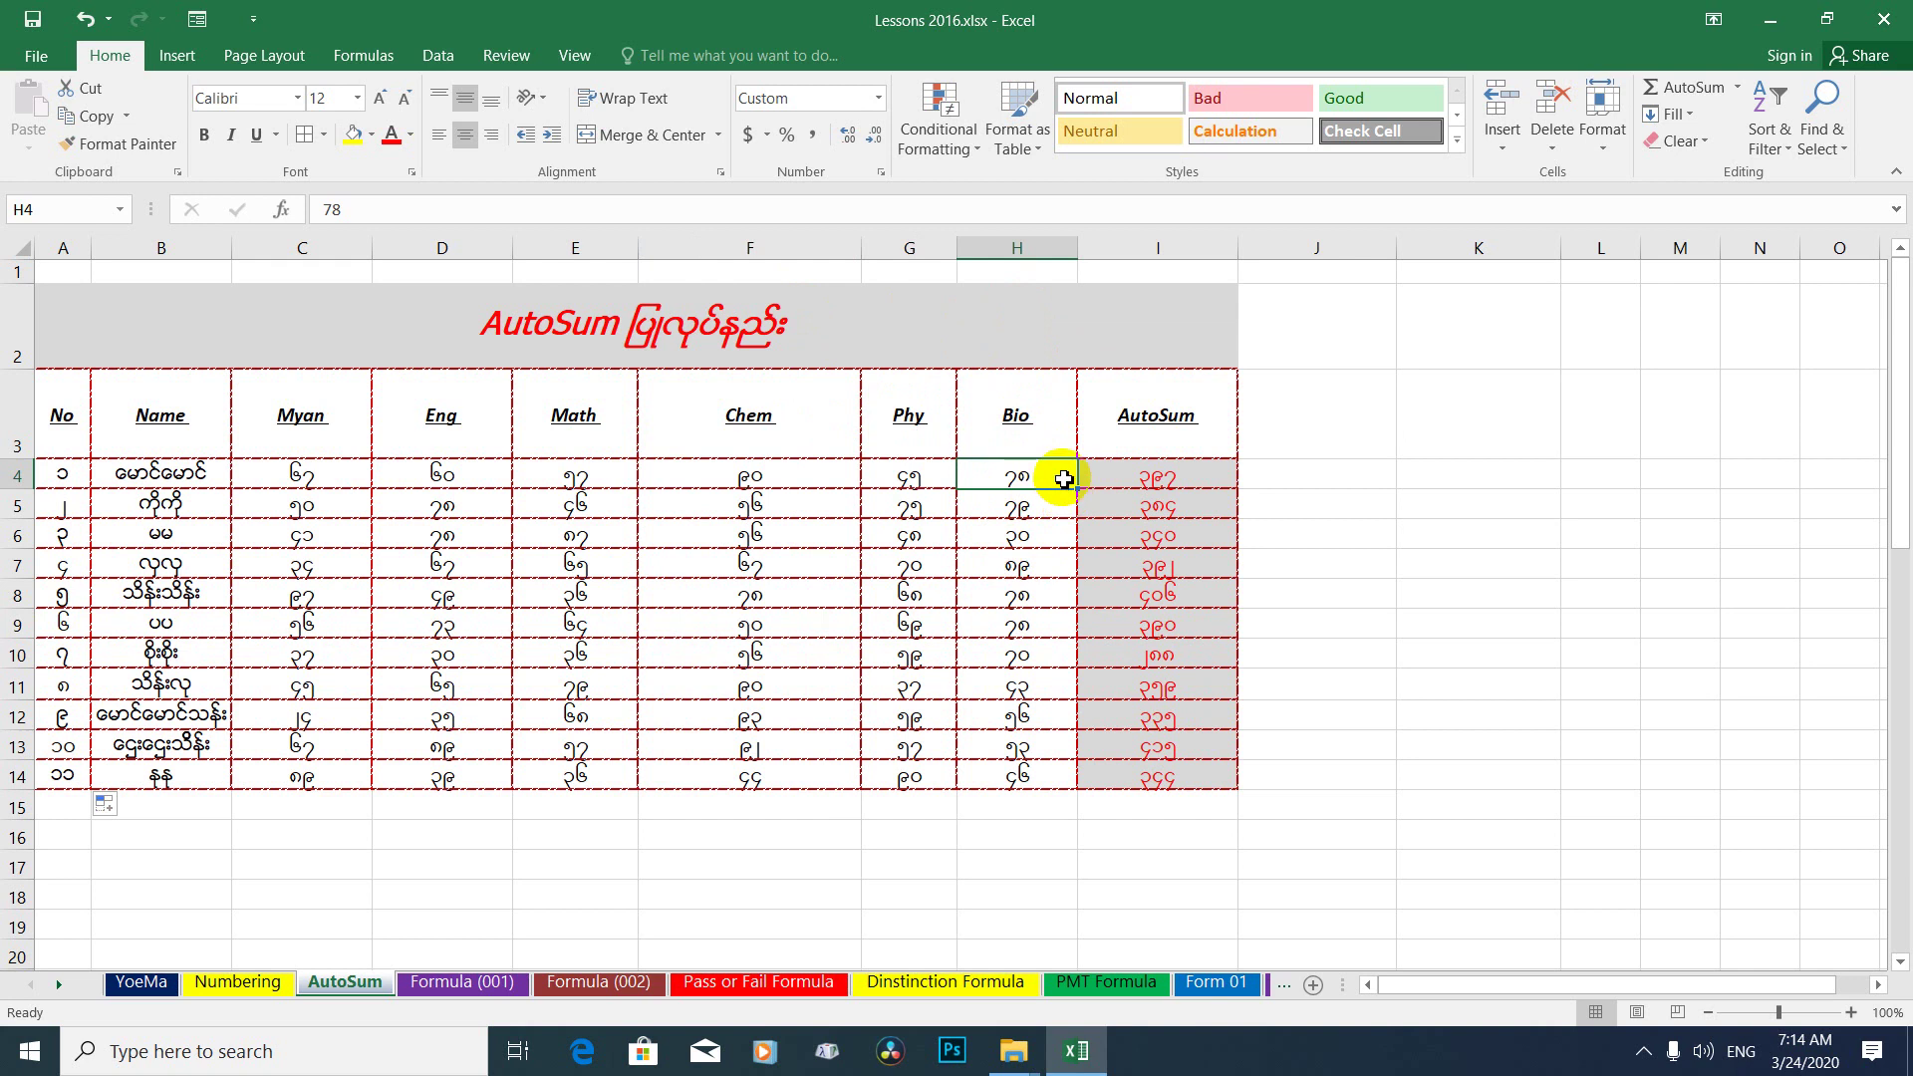
{"action": "mouse_move", "coordinate": [294, 476]}
{"action": "left_mouse_down"}
{"action": "mouse_move", "coordinate": [596, 462]}
{"action": "mouse_move", "coordinate": [1128, 491]}
{"action": "left_mouse_up"}
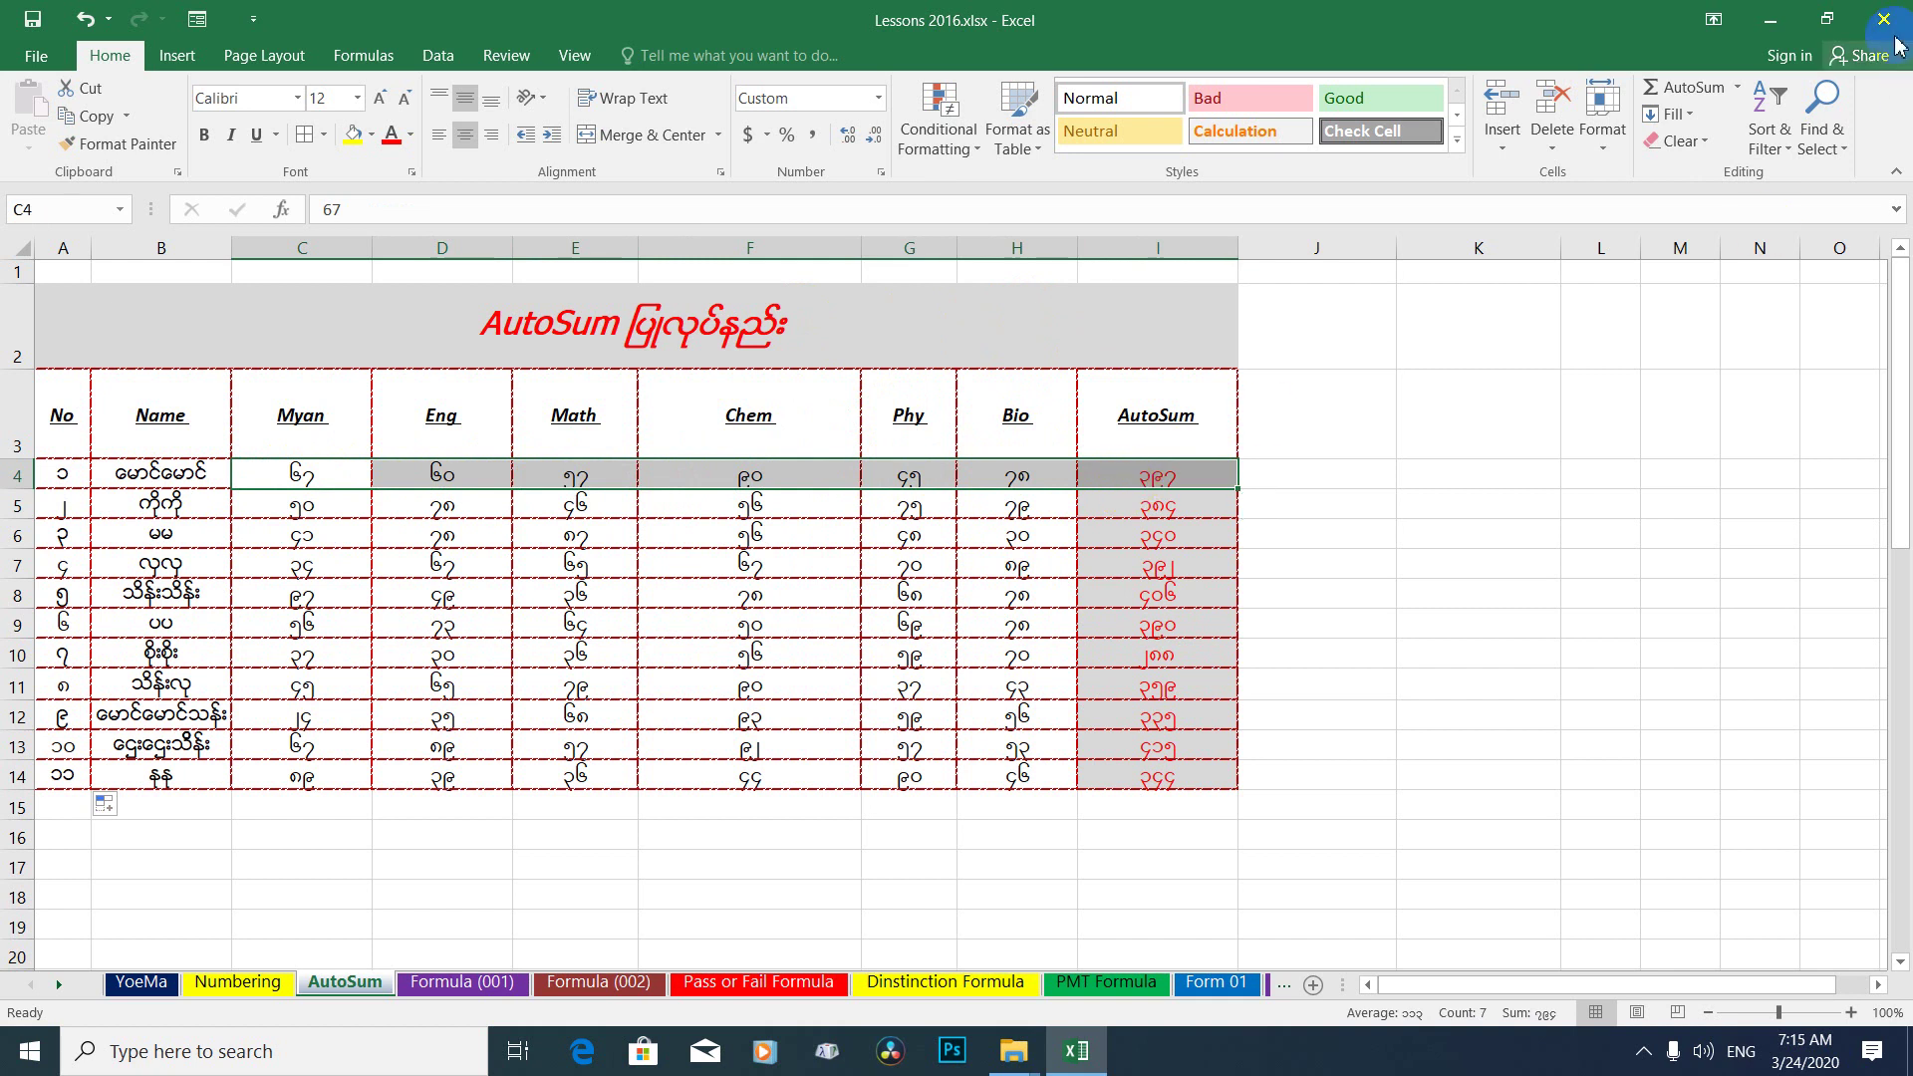
Delete the existing totals in I4:I14.
{"action": "left_click", "coordinate": [1333, 532]}
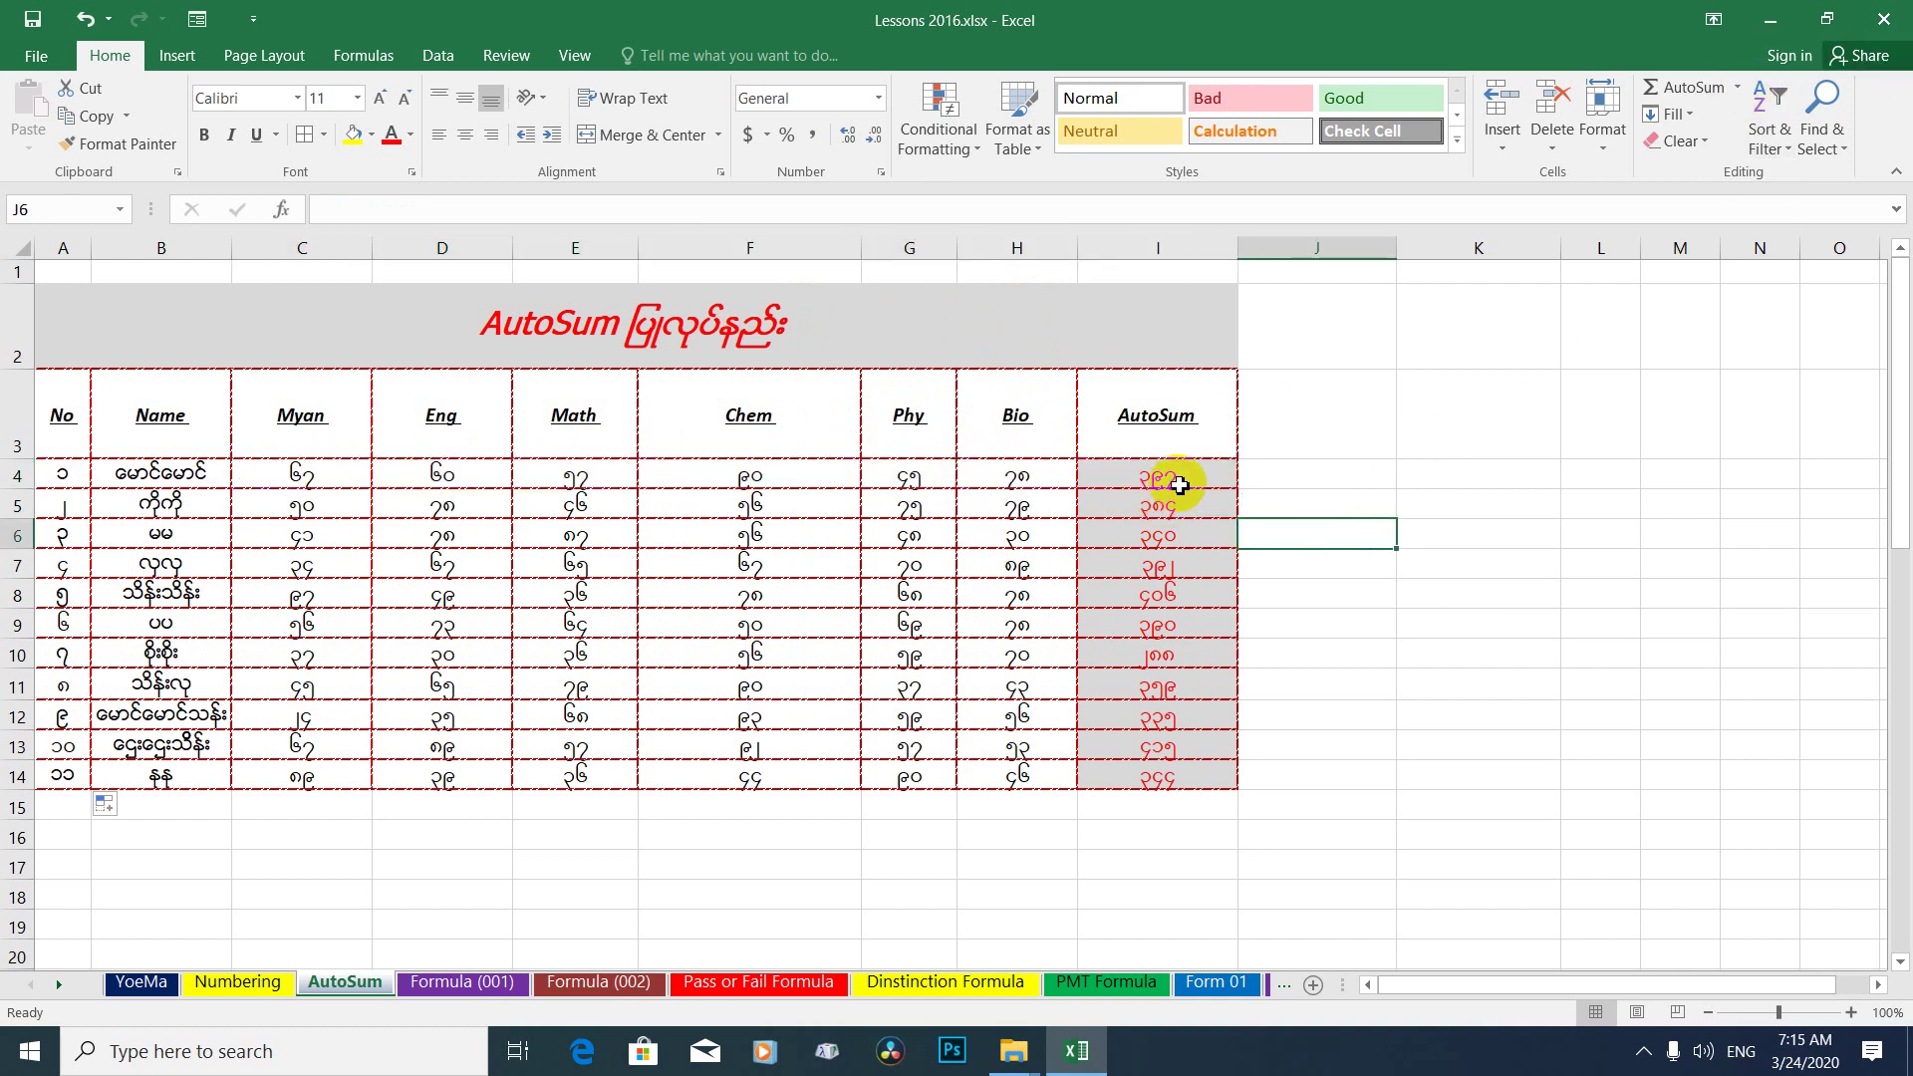
{"action": "left_click", "coordinate": [1179, 485]}
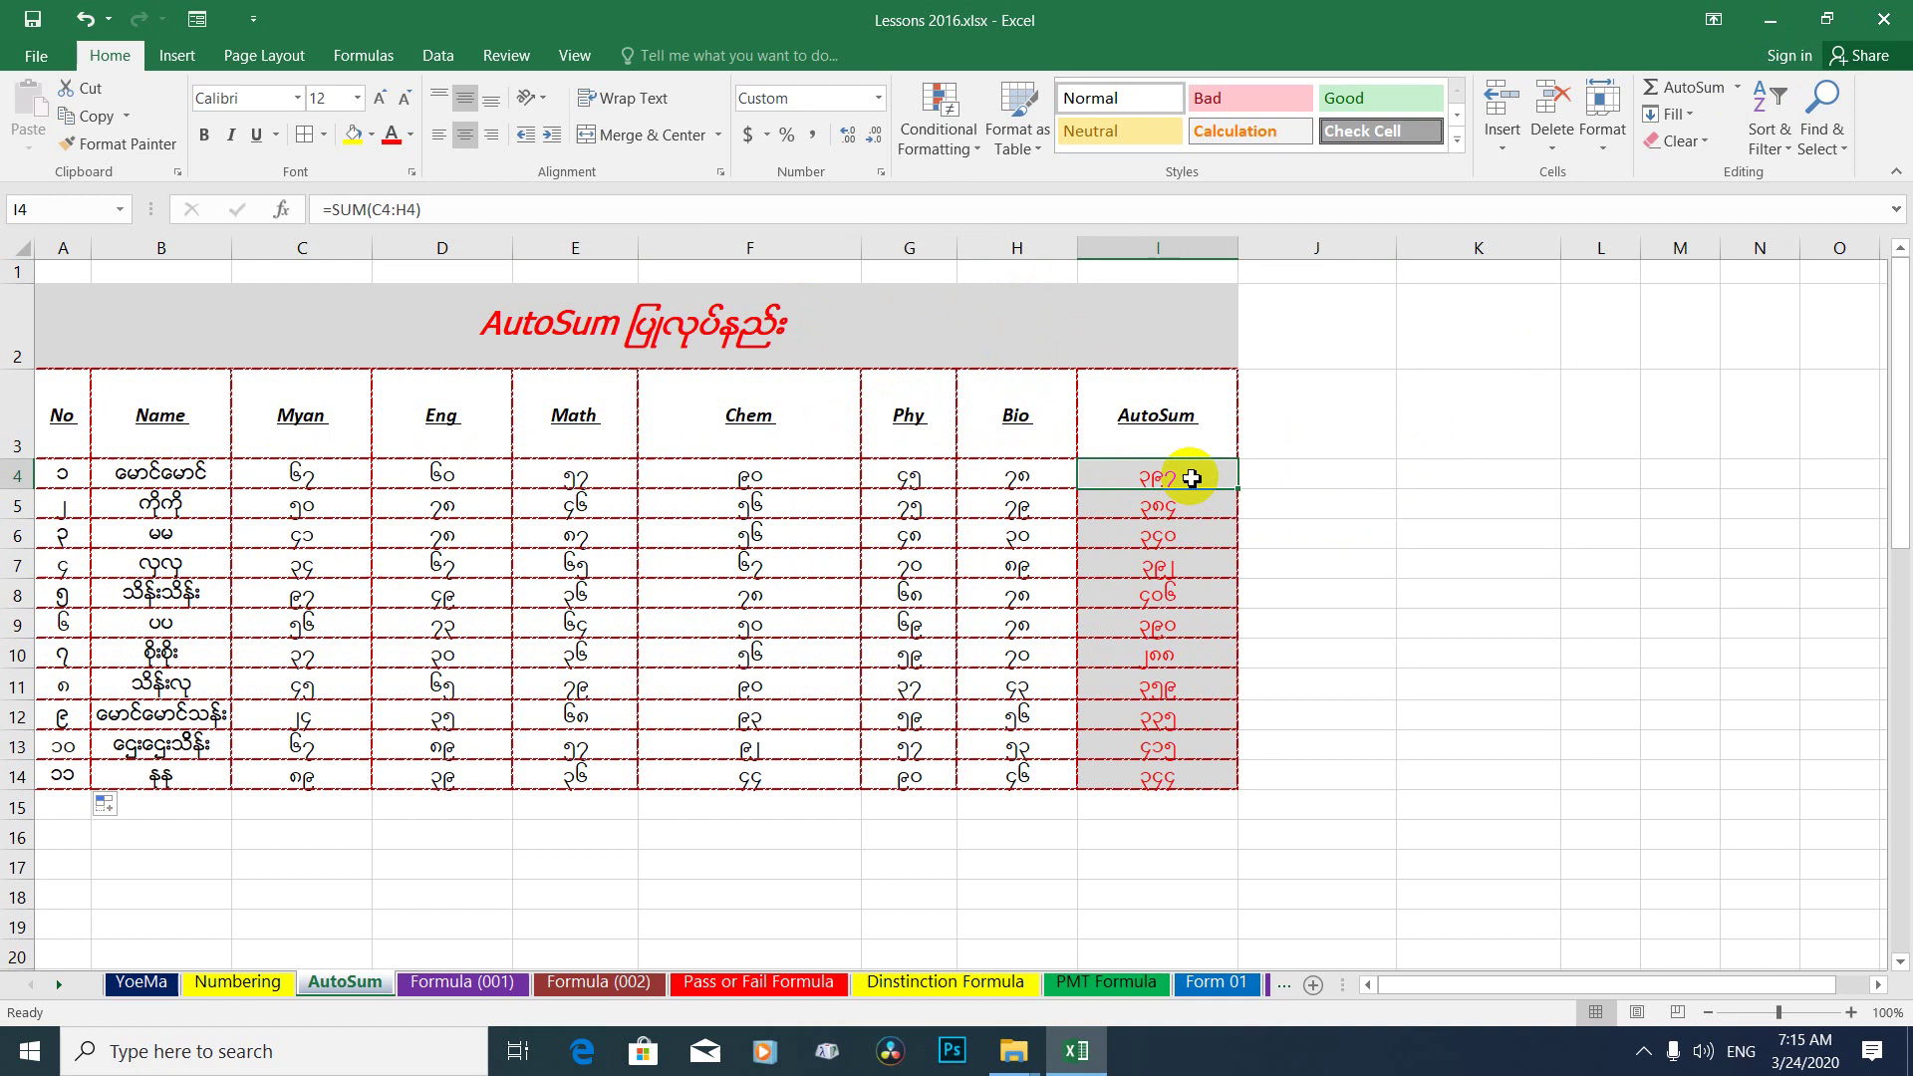
{"action": "left_click_drag", "start_coordinate": [1191, 478], "coordinate": [1190, 786]}
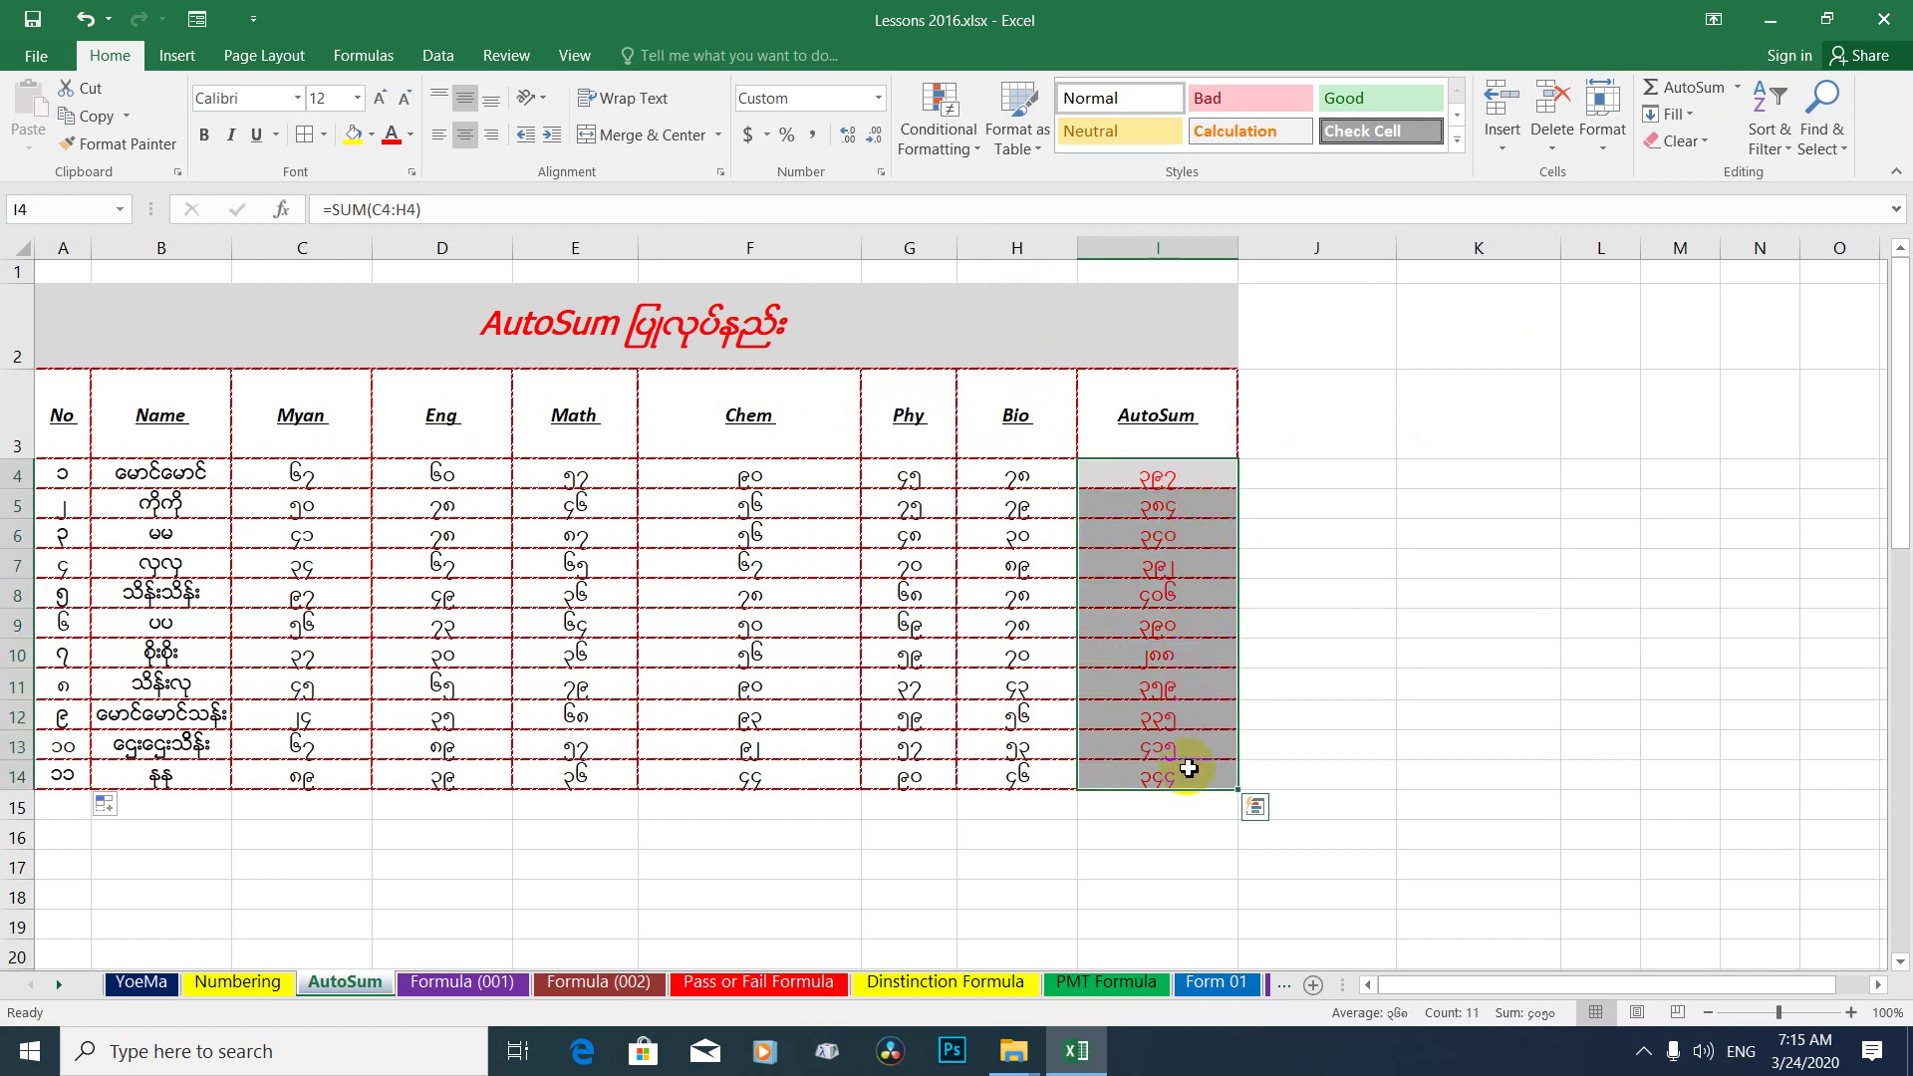
{"action": "key", "text": "Delete"}
Select C4:H4 and AutoSum it, putting =SUM(C4:H4) into I4.
{"action": "left_click", "coordinate": [1155, 480]}
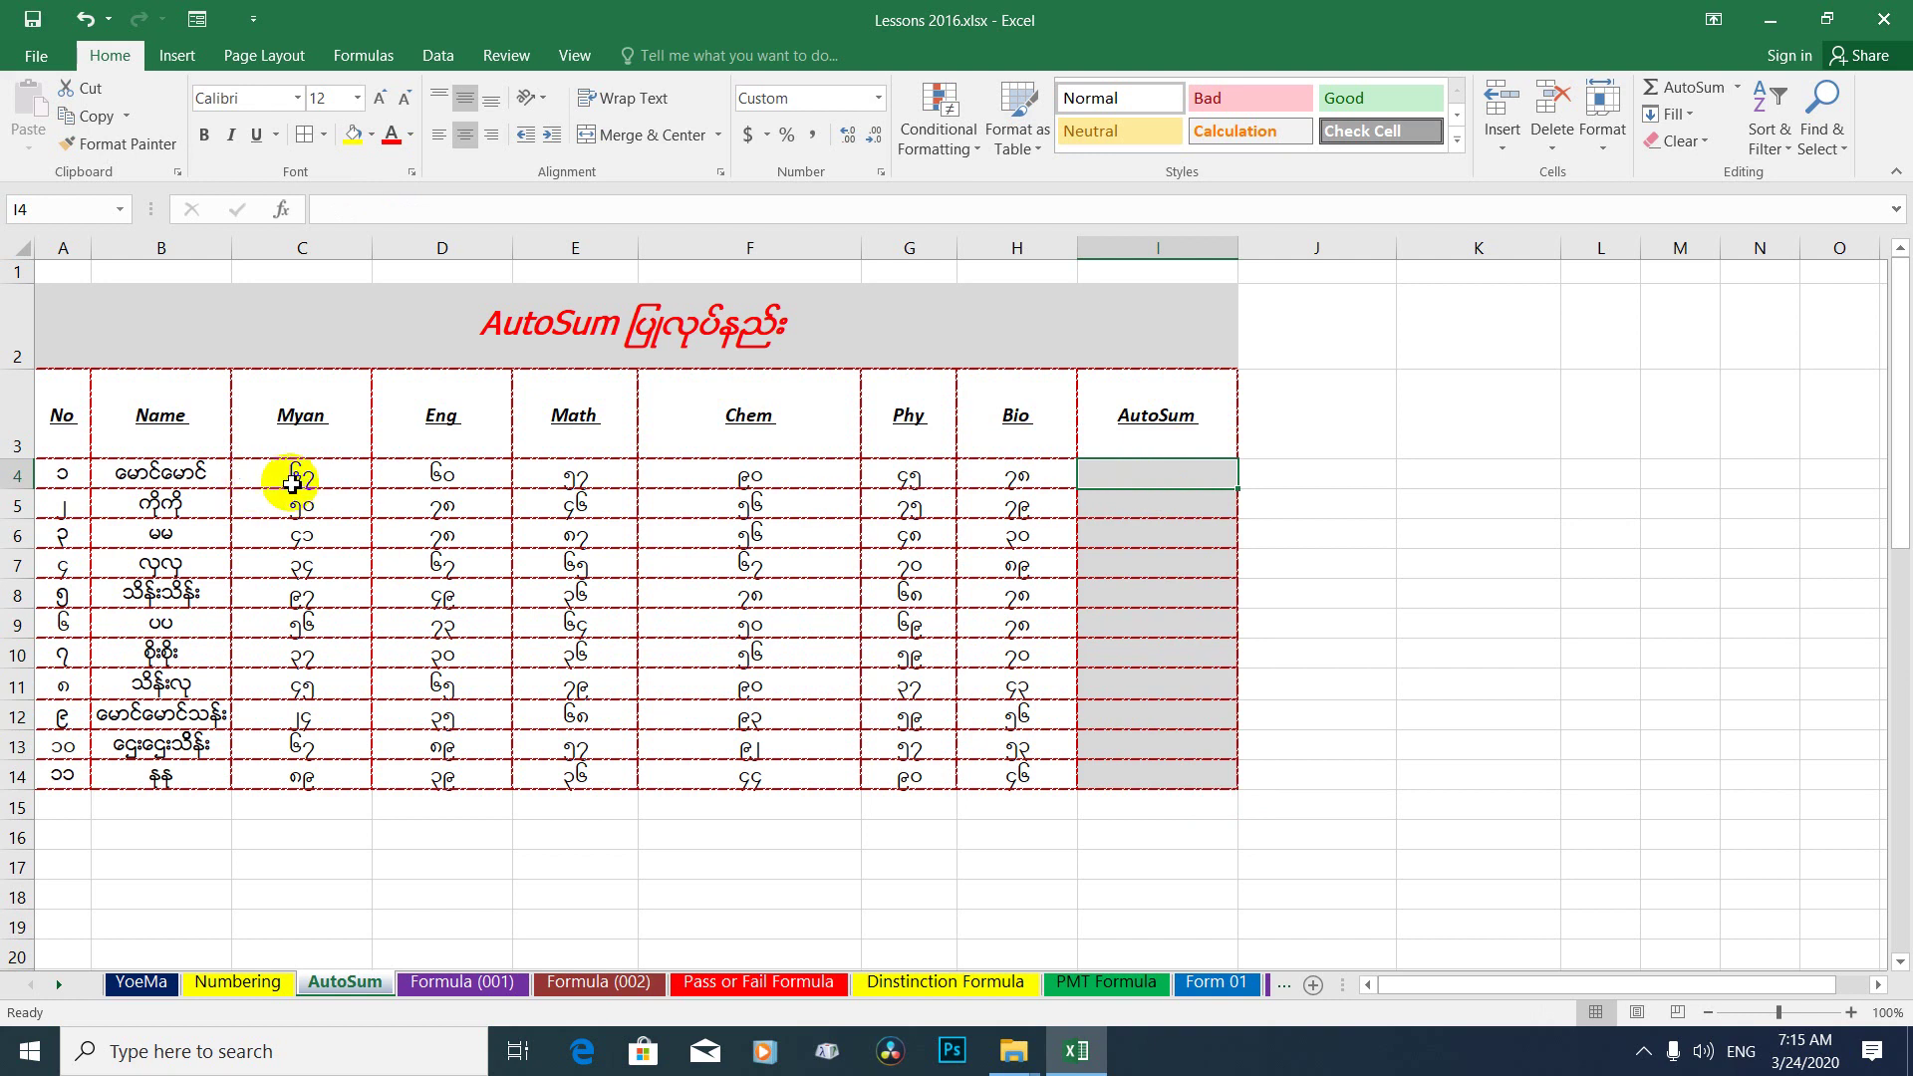
{"action": "left_click_drag", "start_coordinate": [292, 483], "coordinate": [1155, 483]}
{"action": "left_click", "coordinate": [1153, 483]}
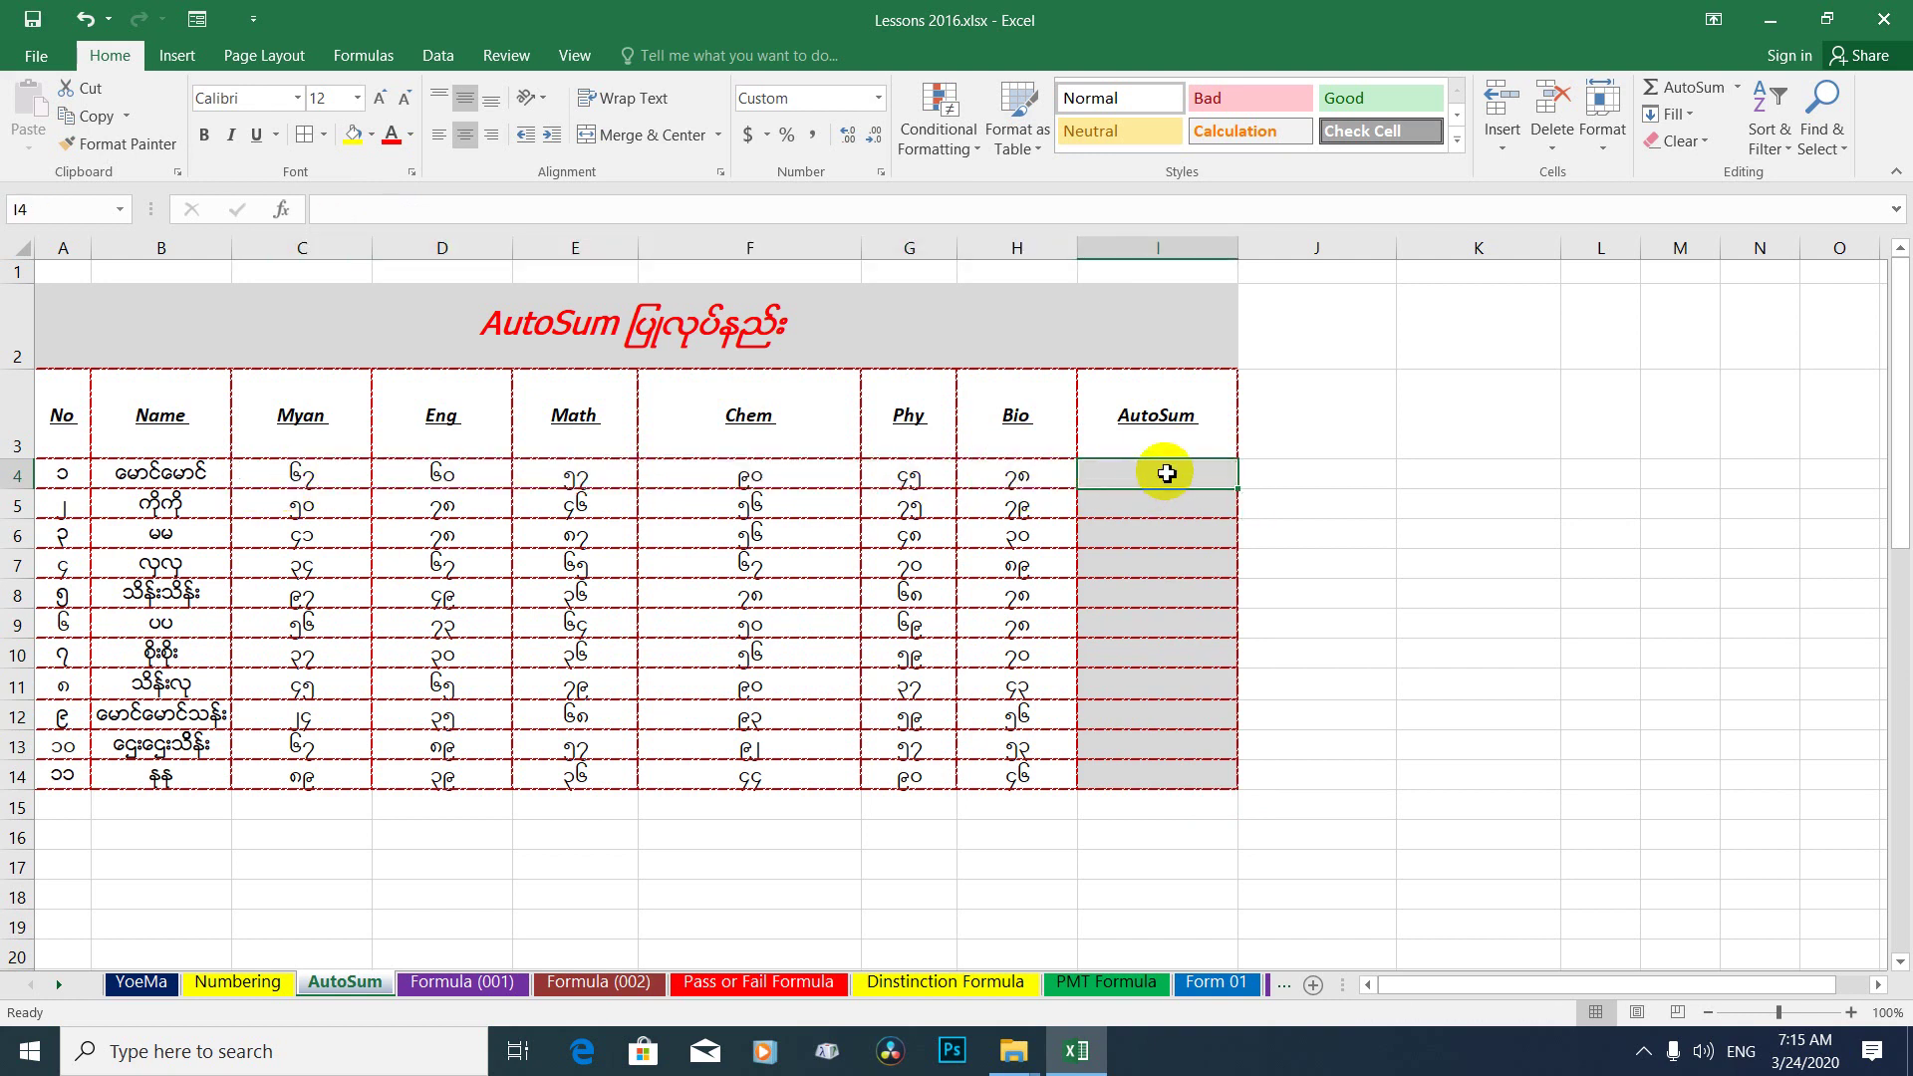
{"action": "left_click_drag", "start_coordinate": [279, 478], "coordinate": [1119, 471]}
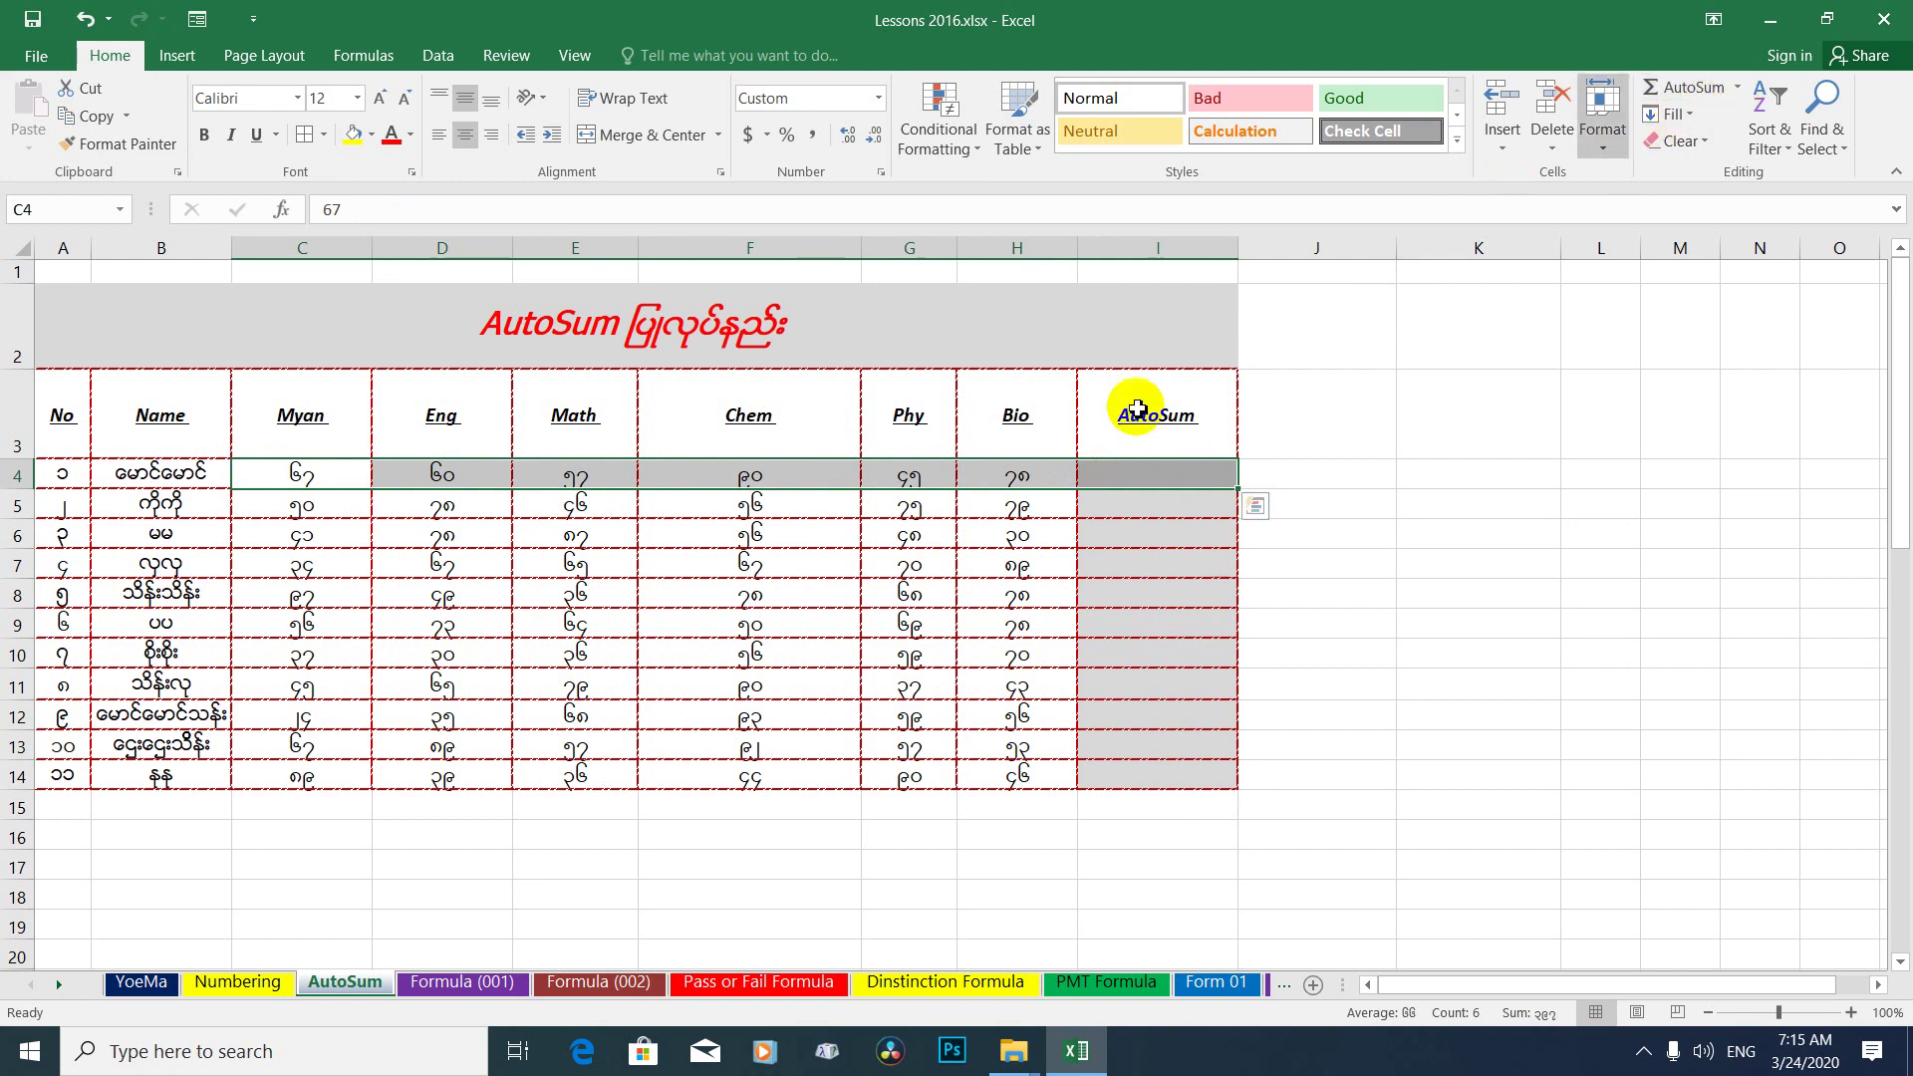
{"action": "left_click_drag", "start_coordinate": [309, 482], "coordinate": [1097, 478]}
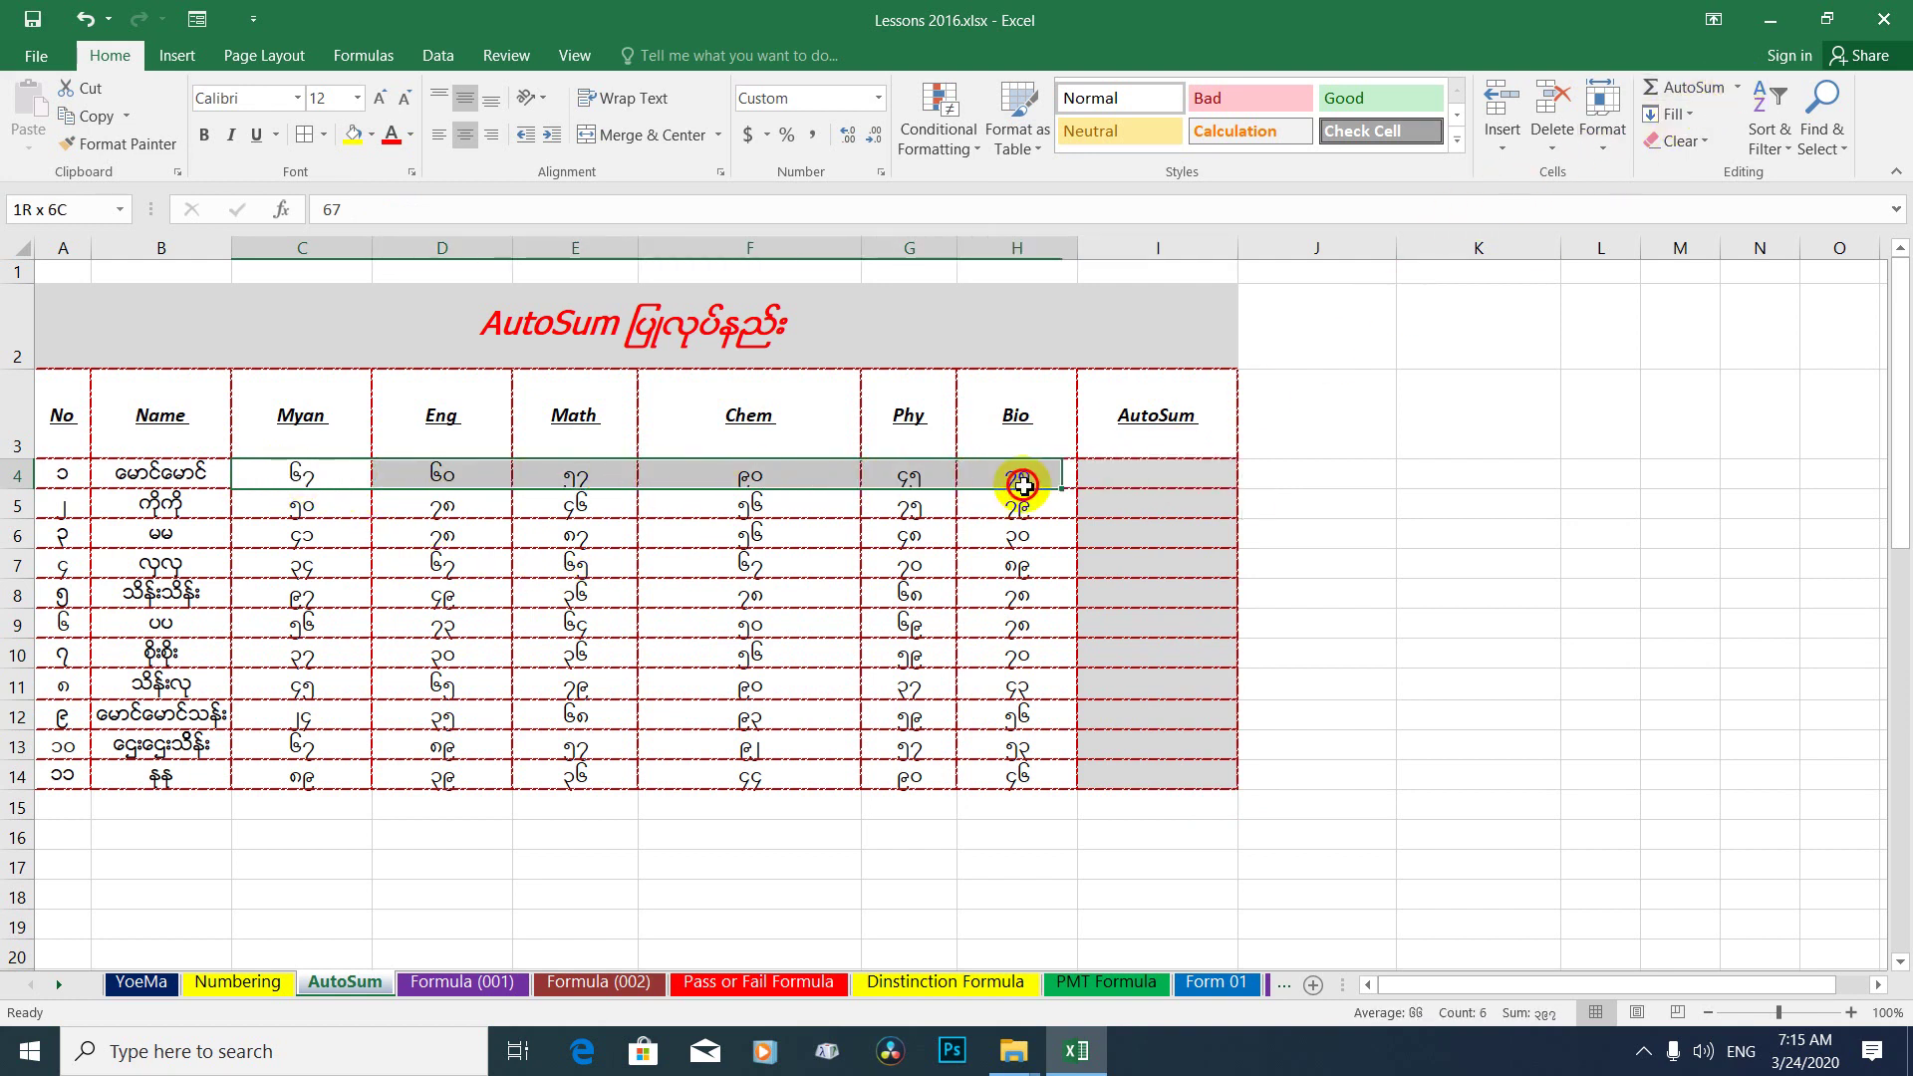
{"action": "left_click", "coordinate": [299, 481]}
{"action": "left_click_drag", "start_coordinate": [292, 478], "coordinate": [1137, 477]}
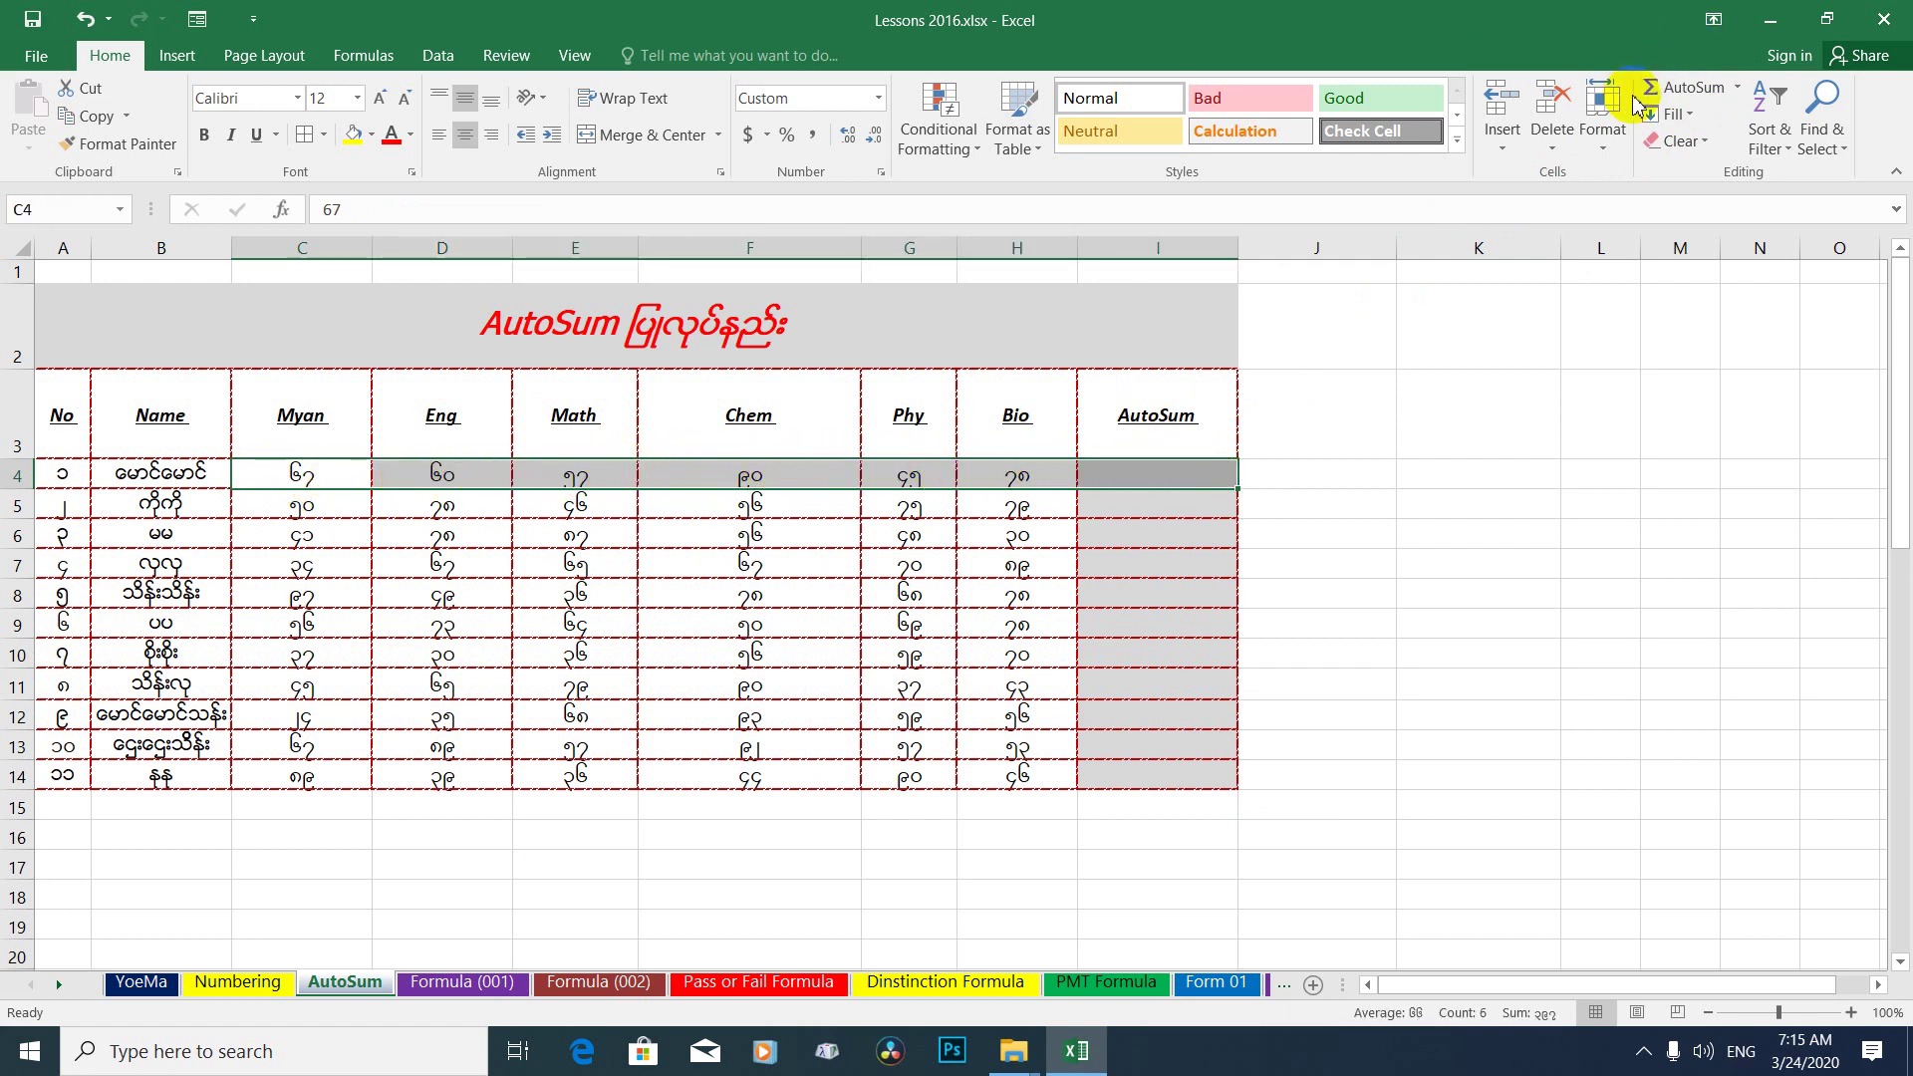
{"action": "left_click", "coordinate": [1738, 88]}
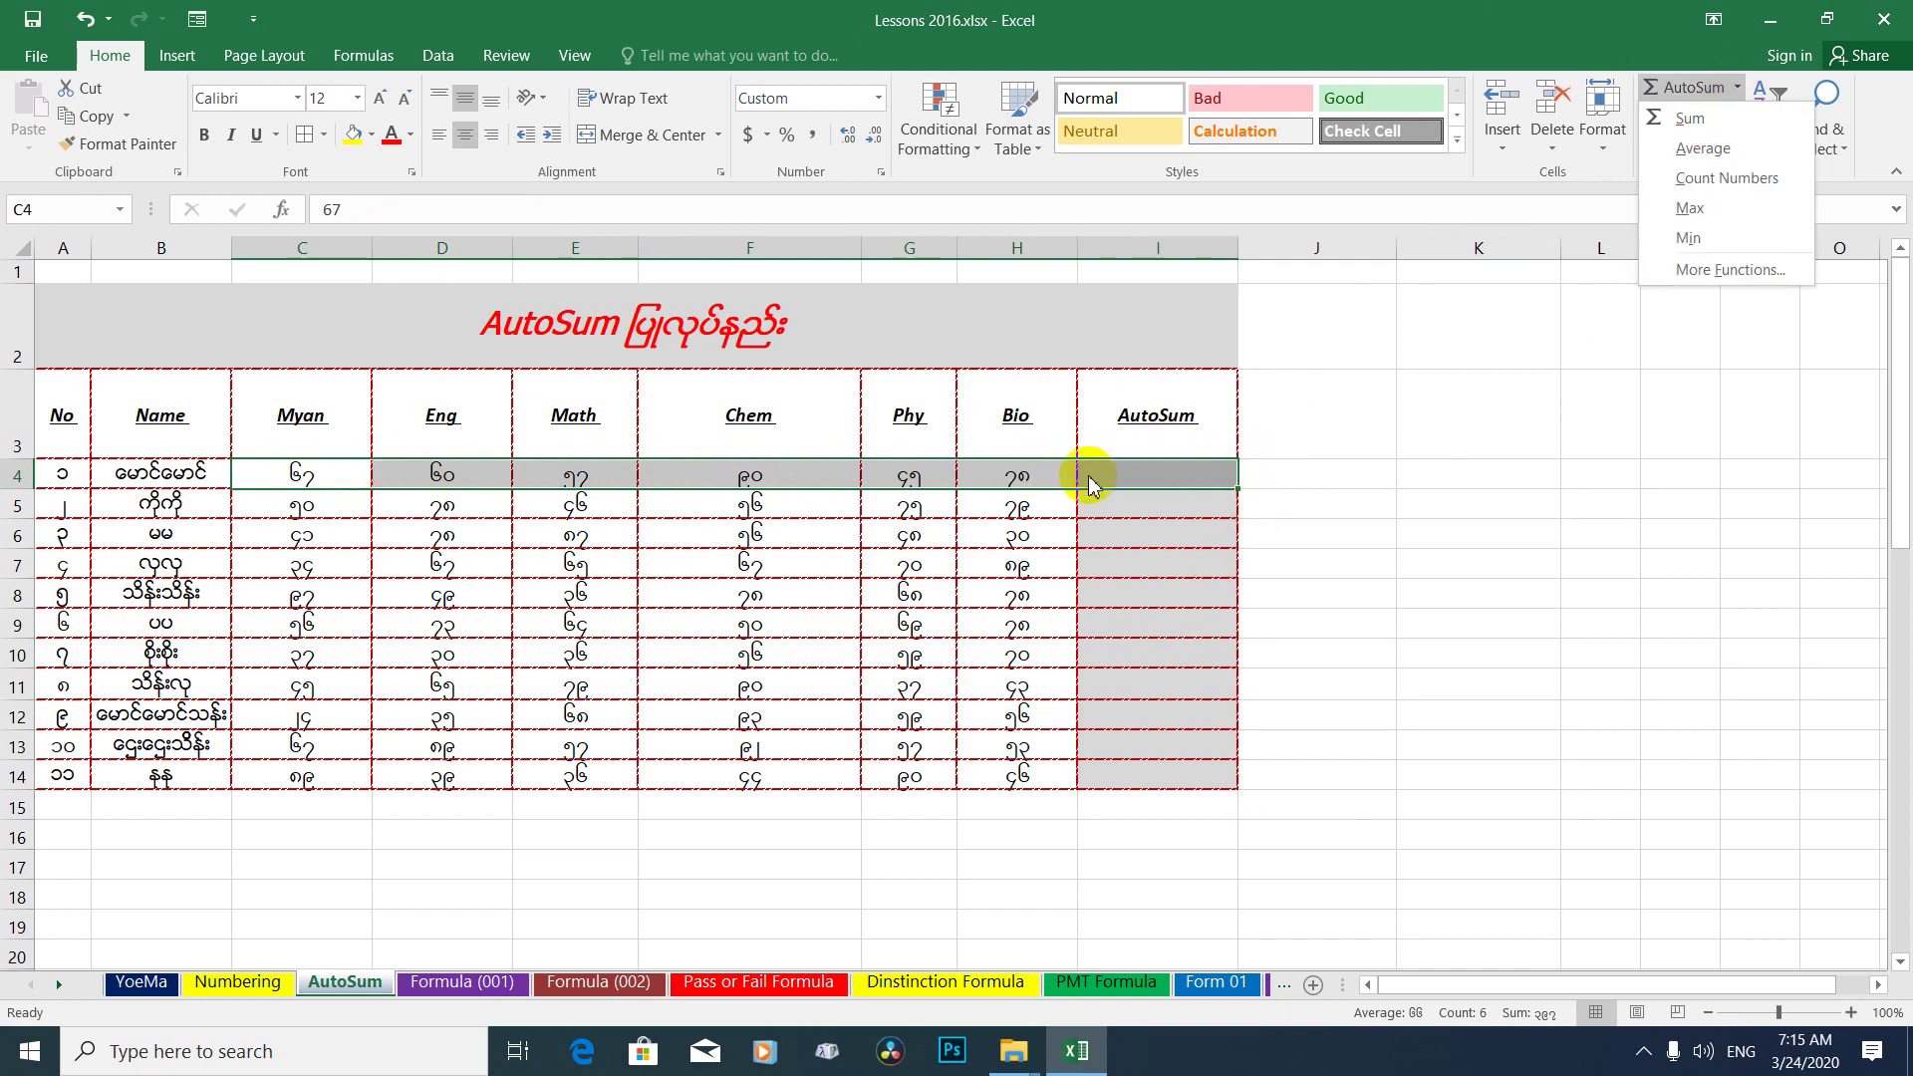
{"action": "left_click", "coordinate": [298, 473]}
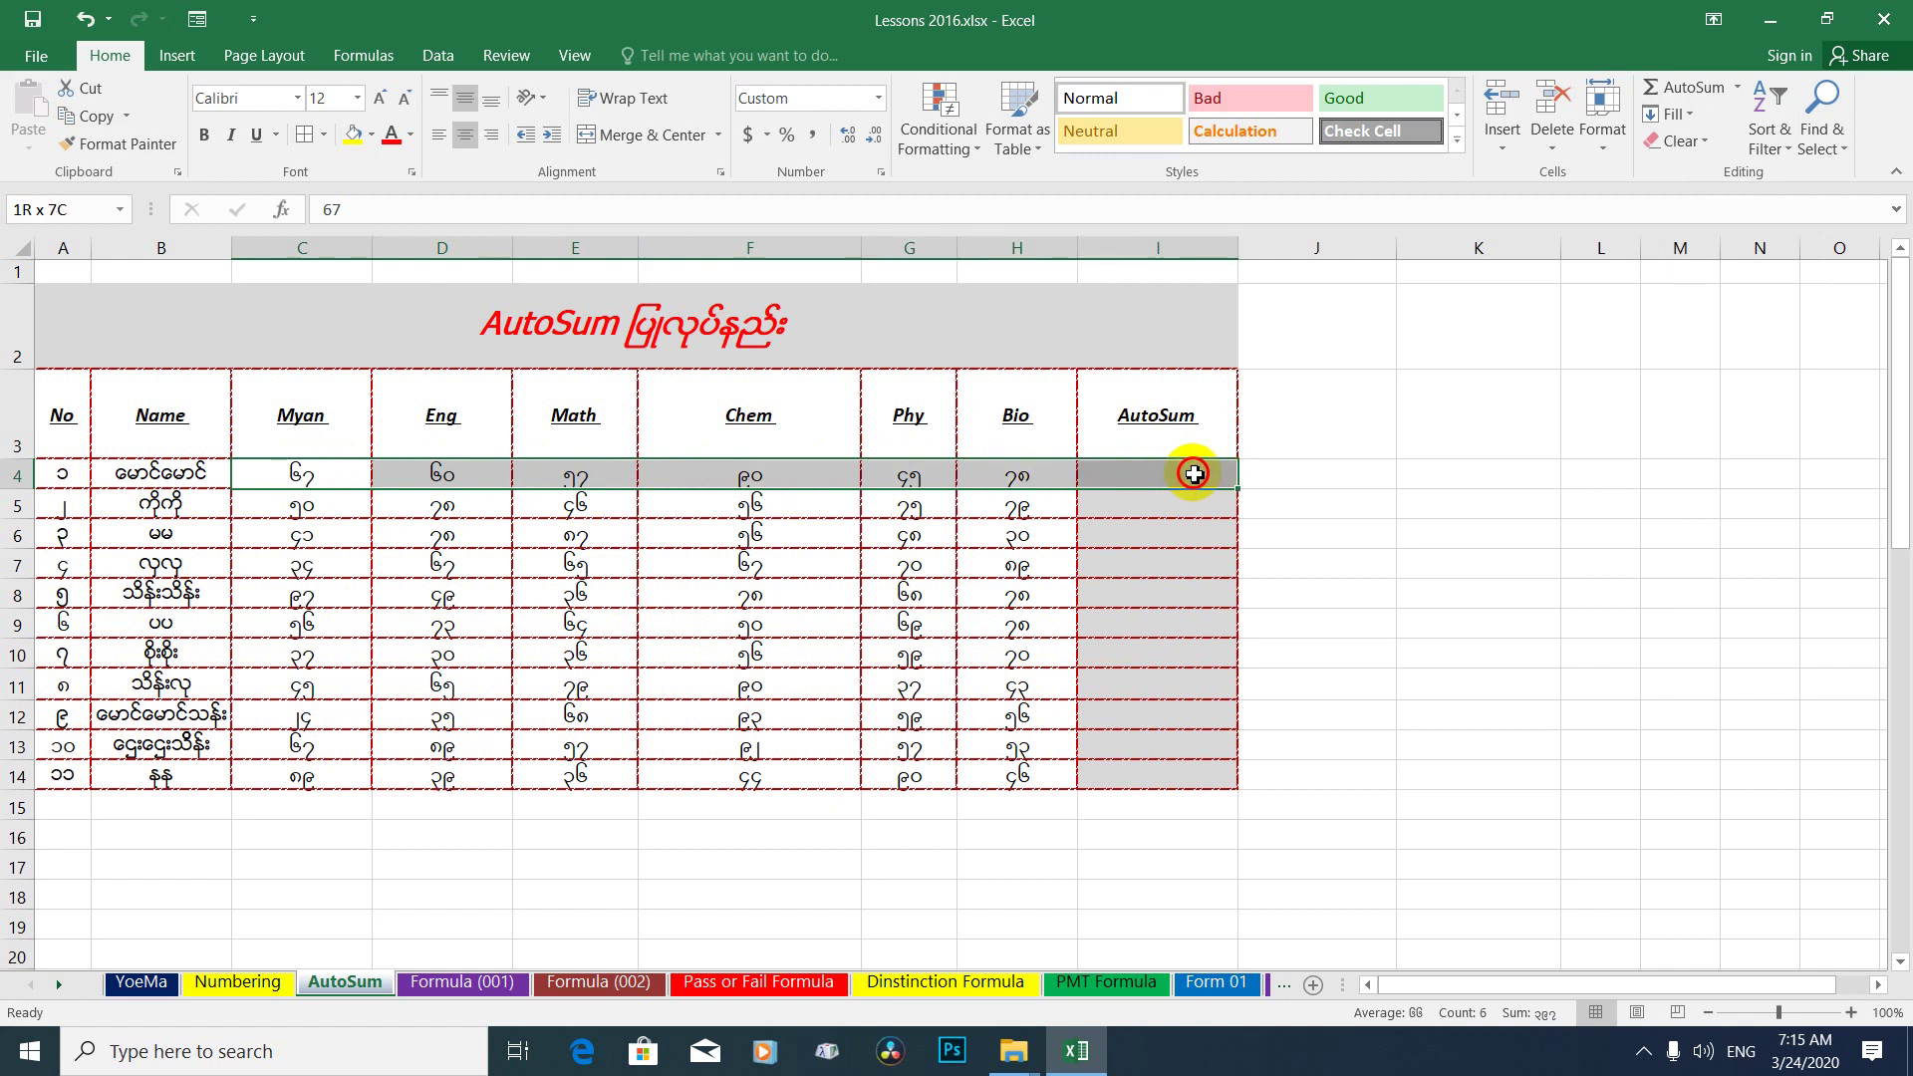
{"action": "left_click", "coordinate": [1690, 89]}
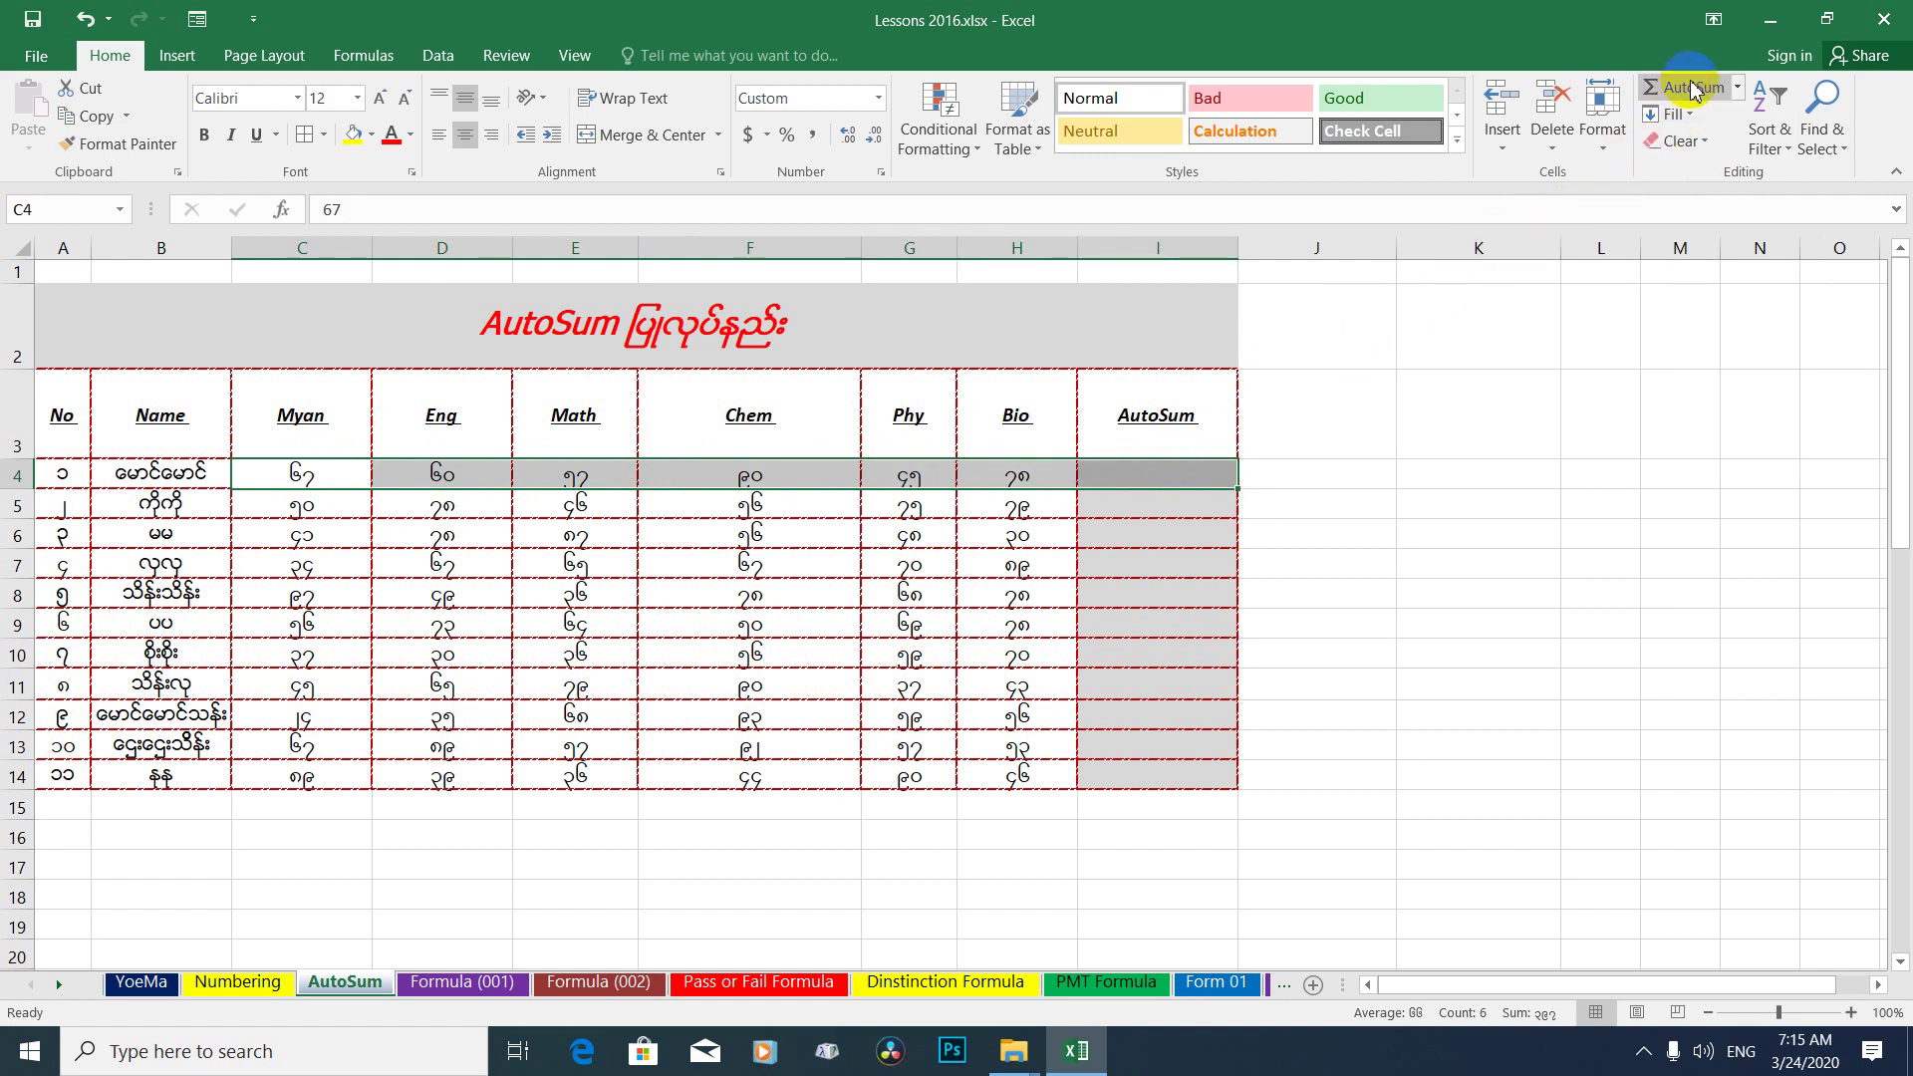
{"action": "left_click", "coordinate": [1170, 483]}
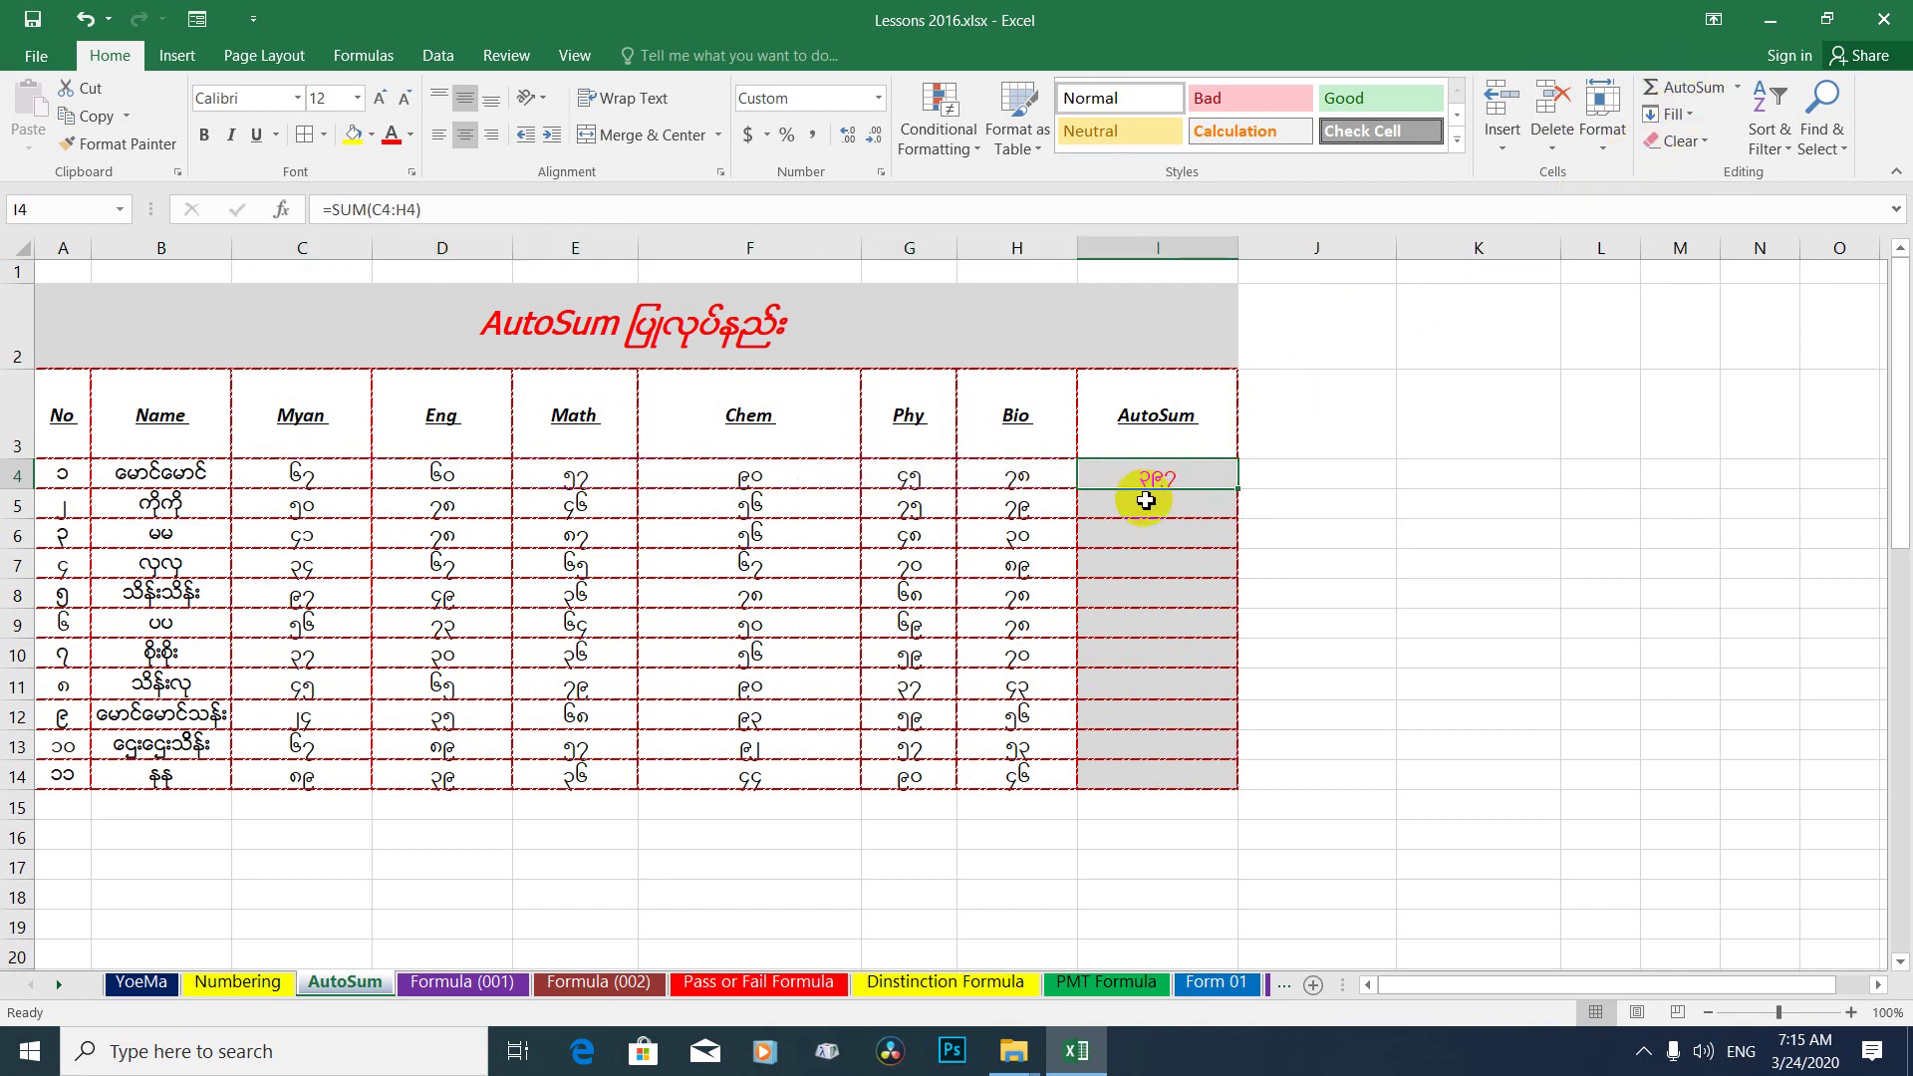
{"action": "left_click", "coordinate": [1041, 622]}
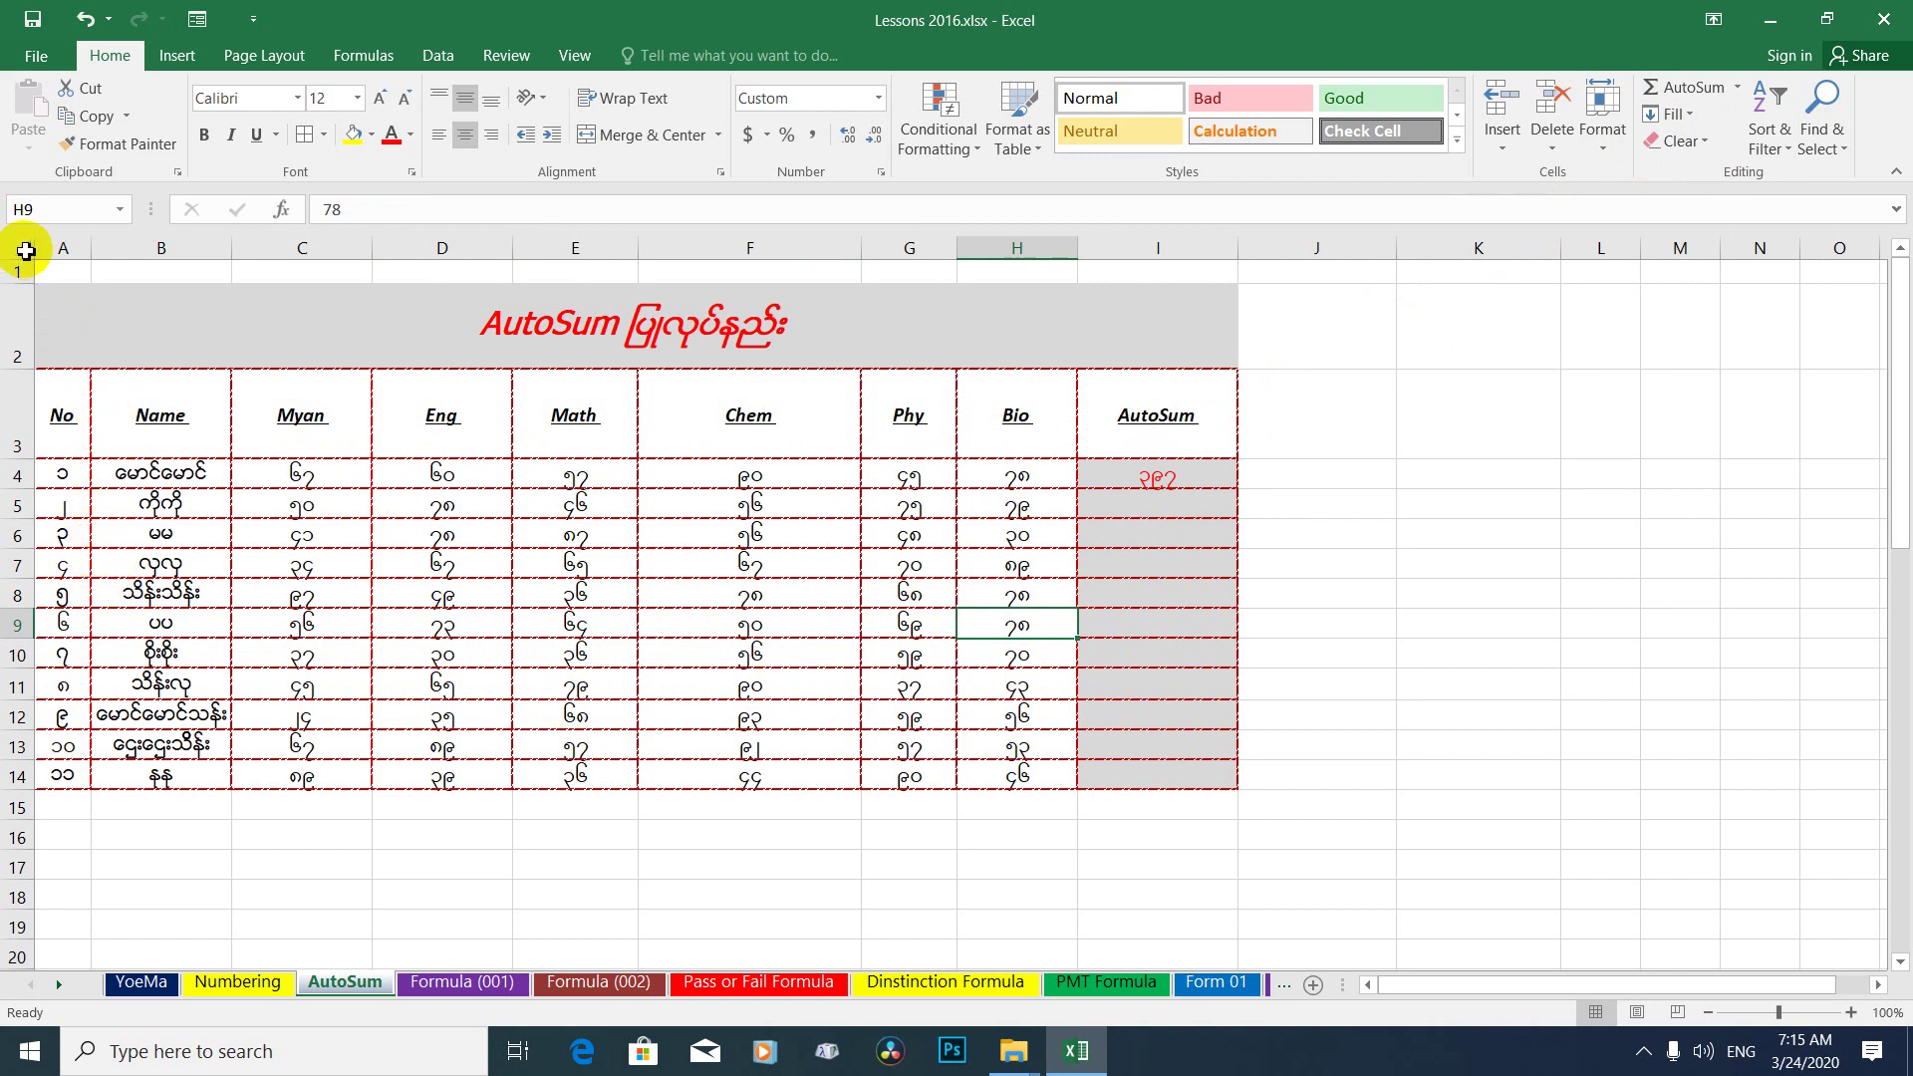
Select the whole sheet and centre every cell's text both vertically and horizontally.
{"action": "left_click", "coordinate": [22, 249]}
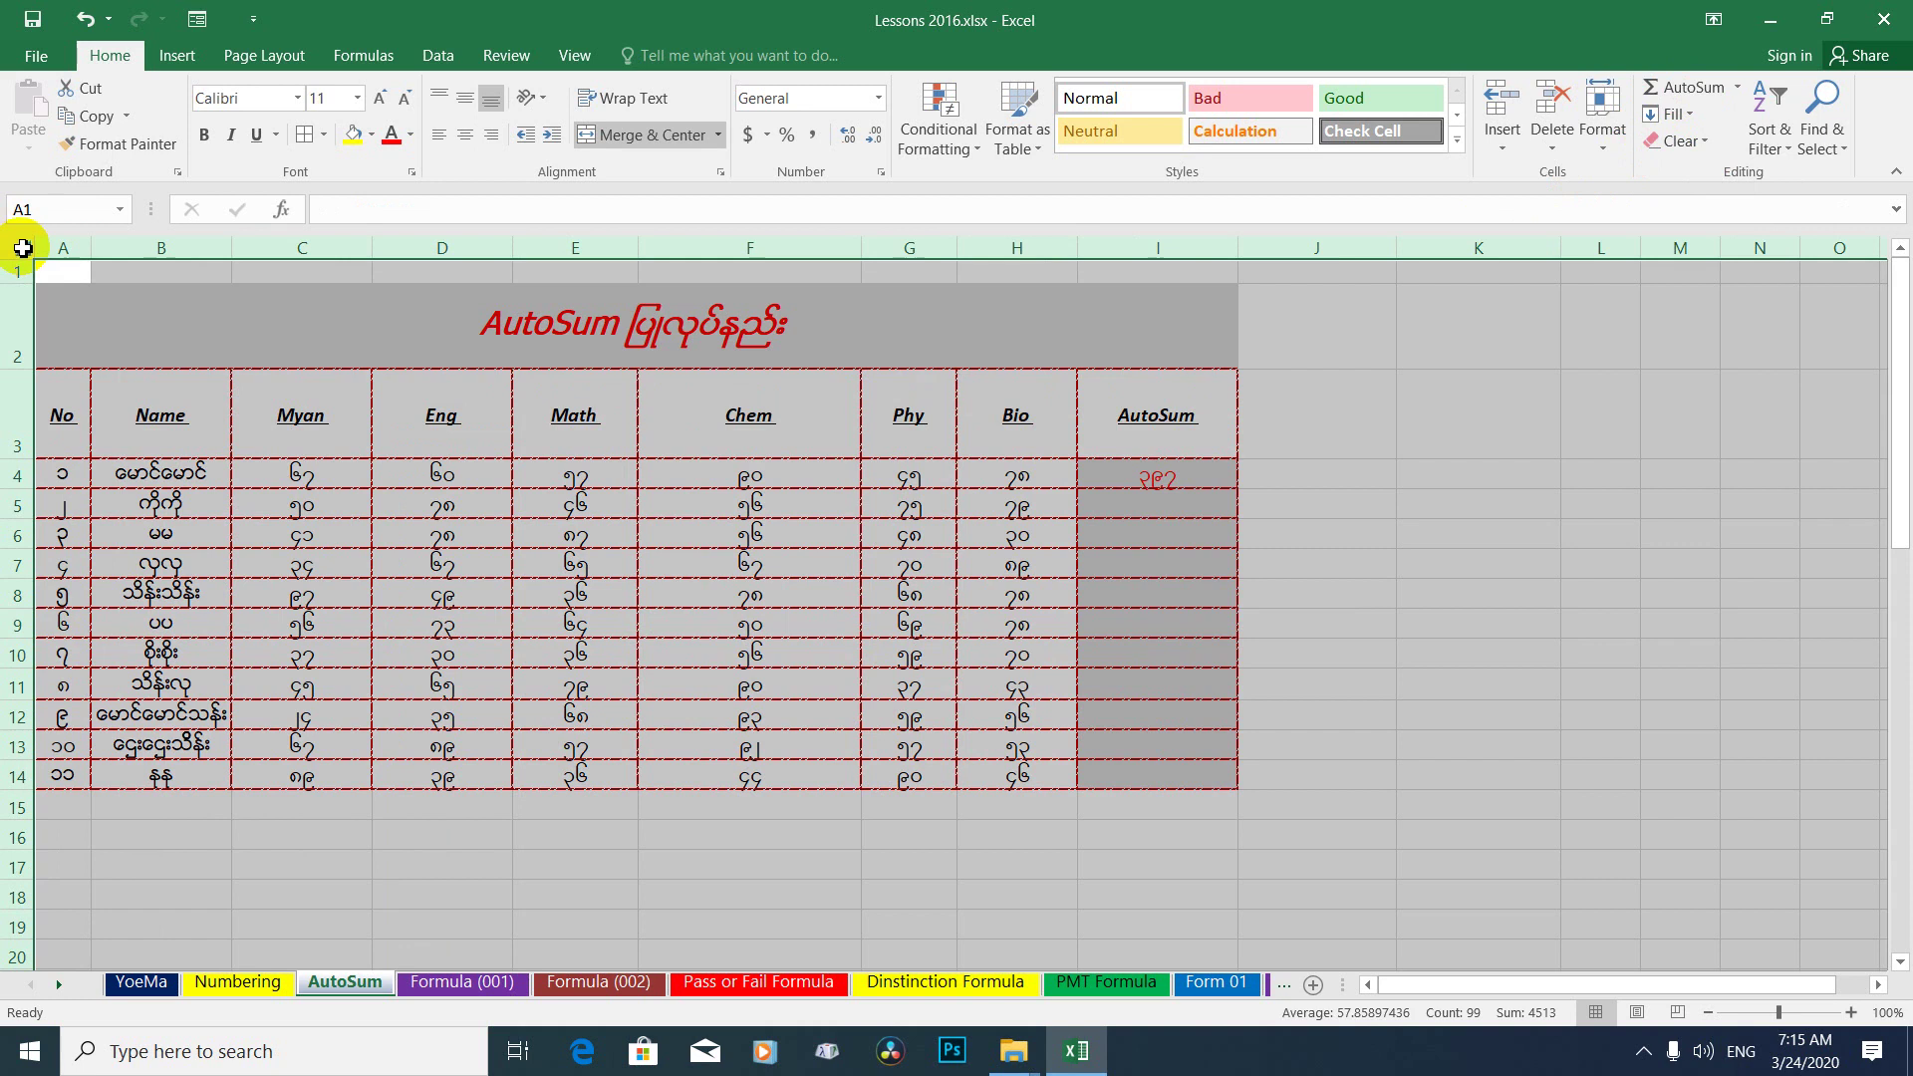
{"action": "left_click", "coordinate": [465, 102]}
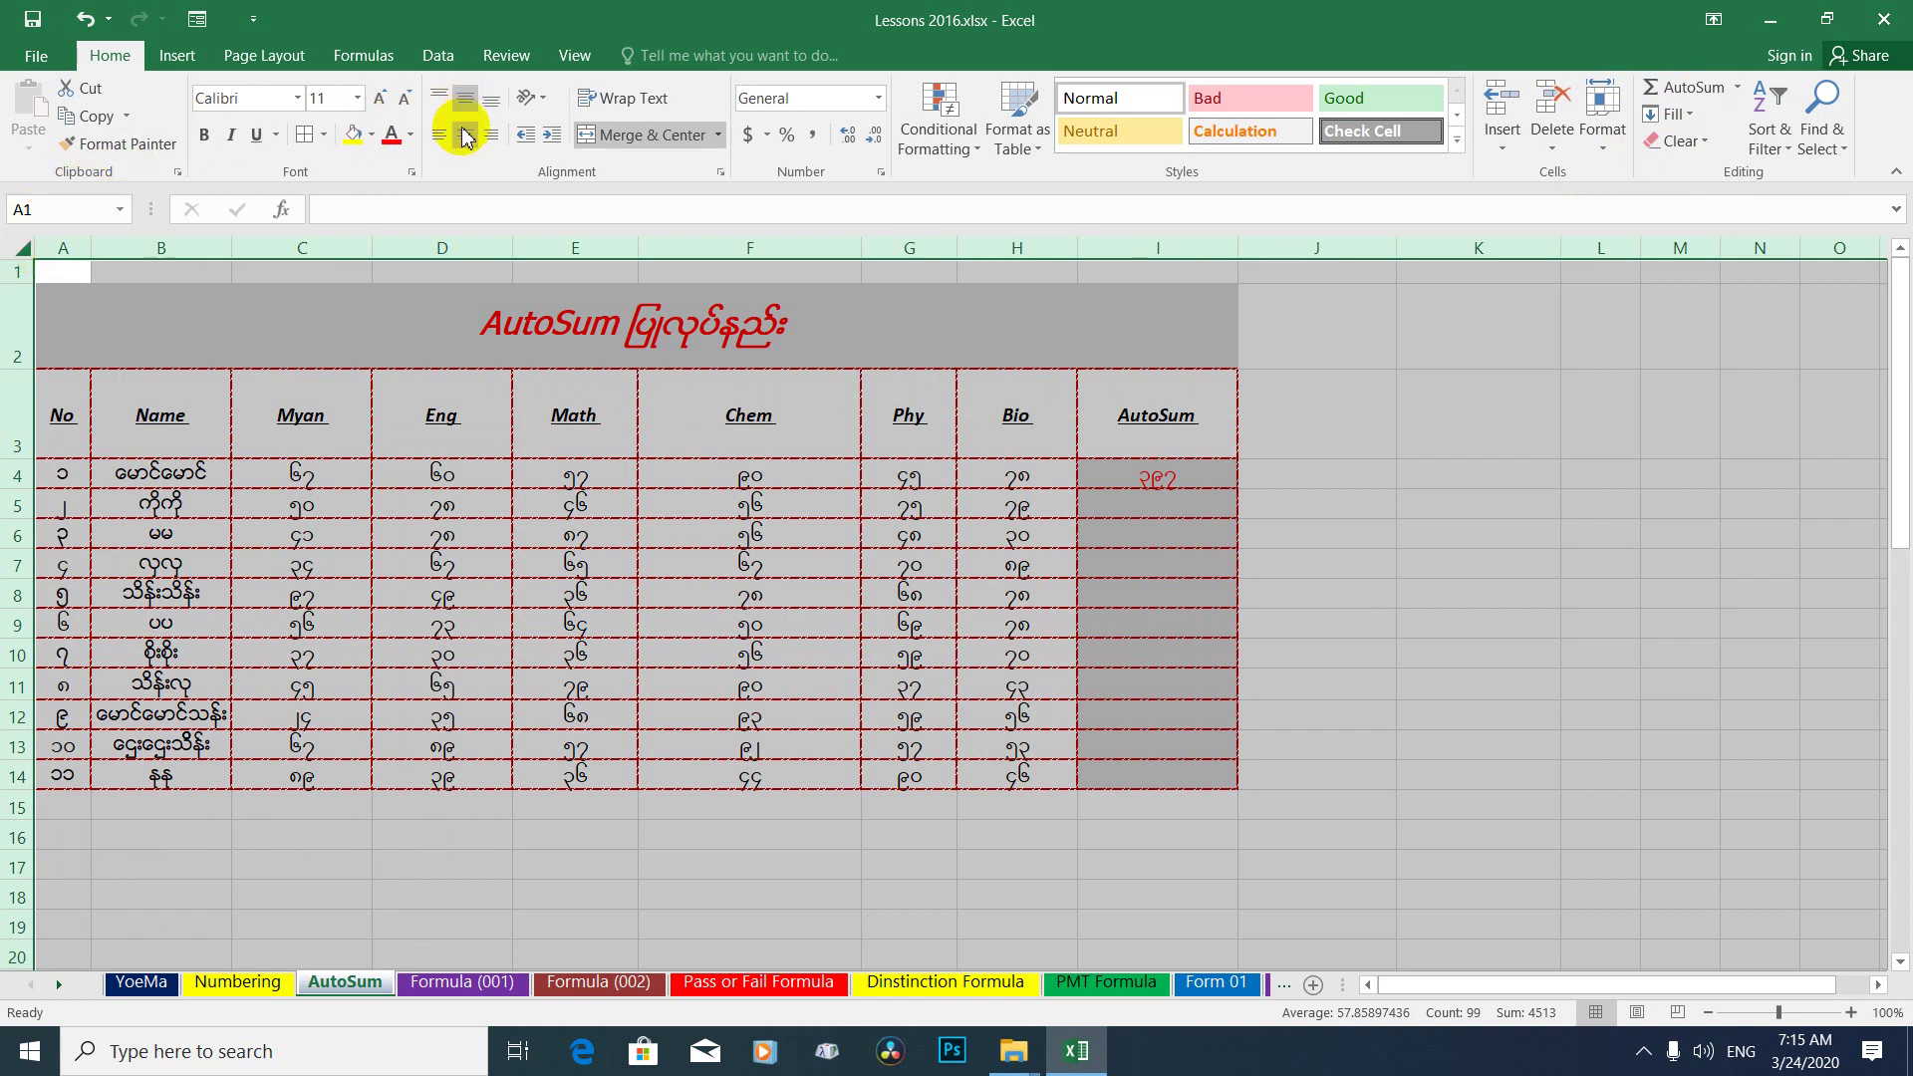
{"action": "left_click", "coordinate": [465, 142]}
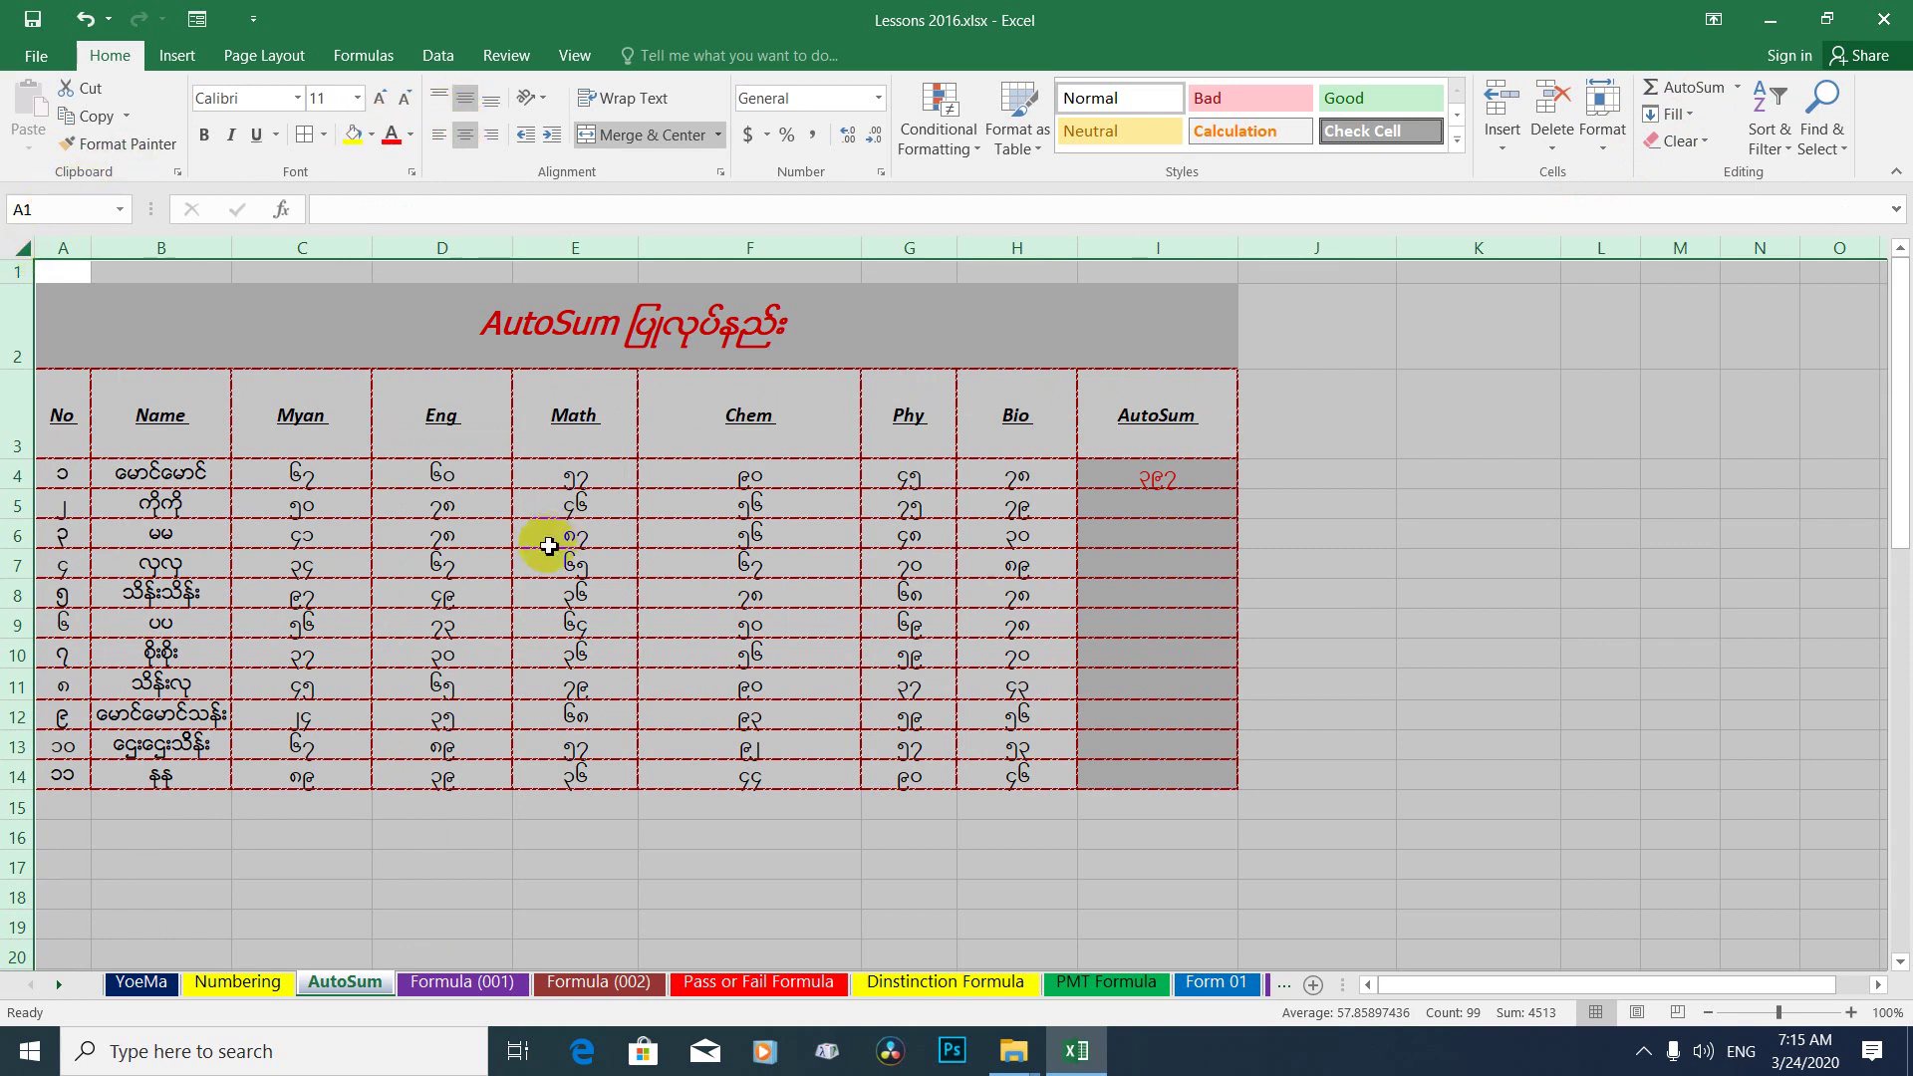
{"action": "left_click", "coordinate": [465, 103]}
{"action": "left_click", "coordinate": [465, 103]}
{"action": "left_click", "coordinate": [465, 102]}
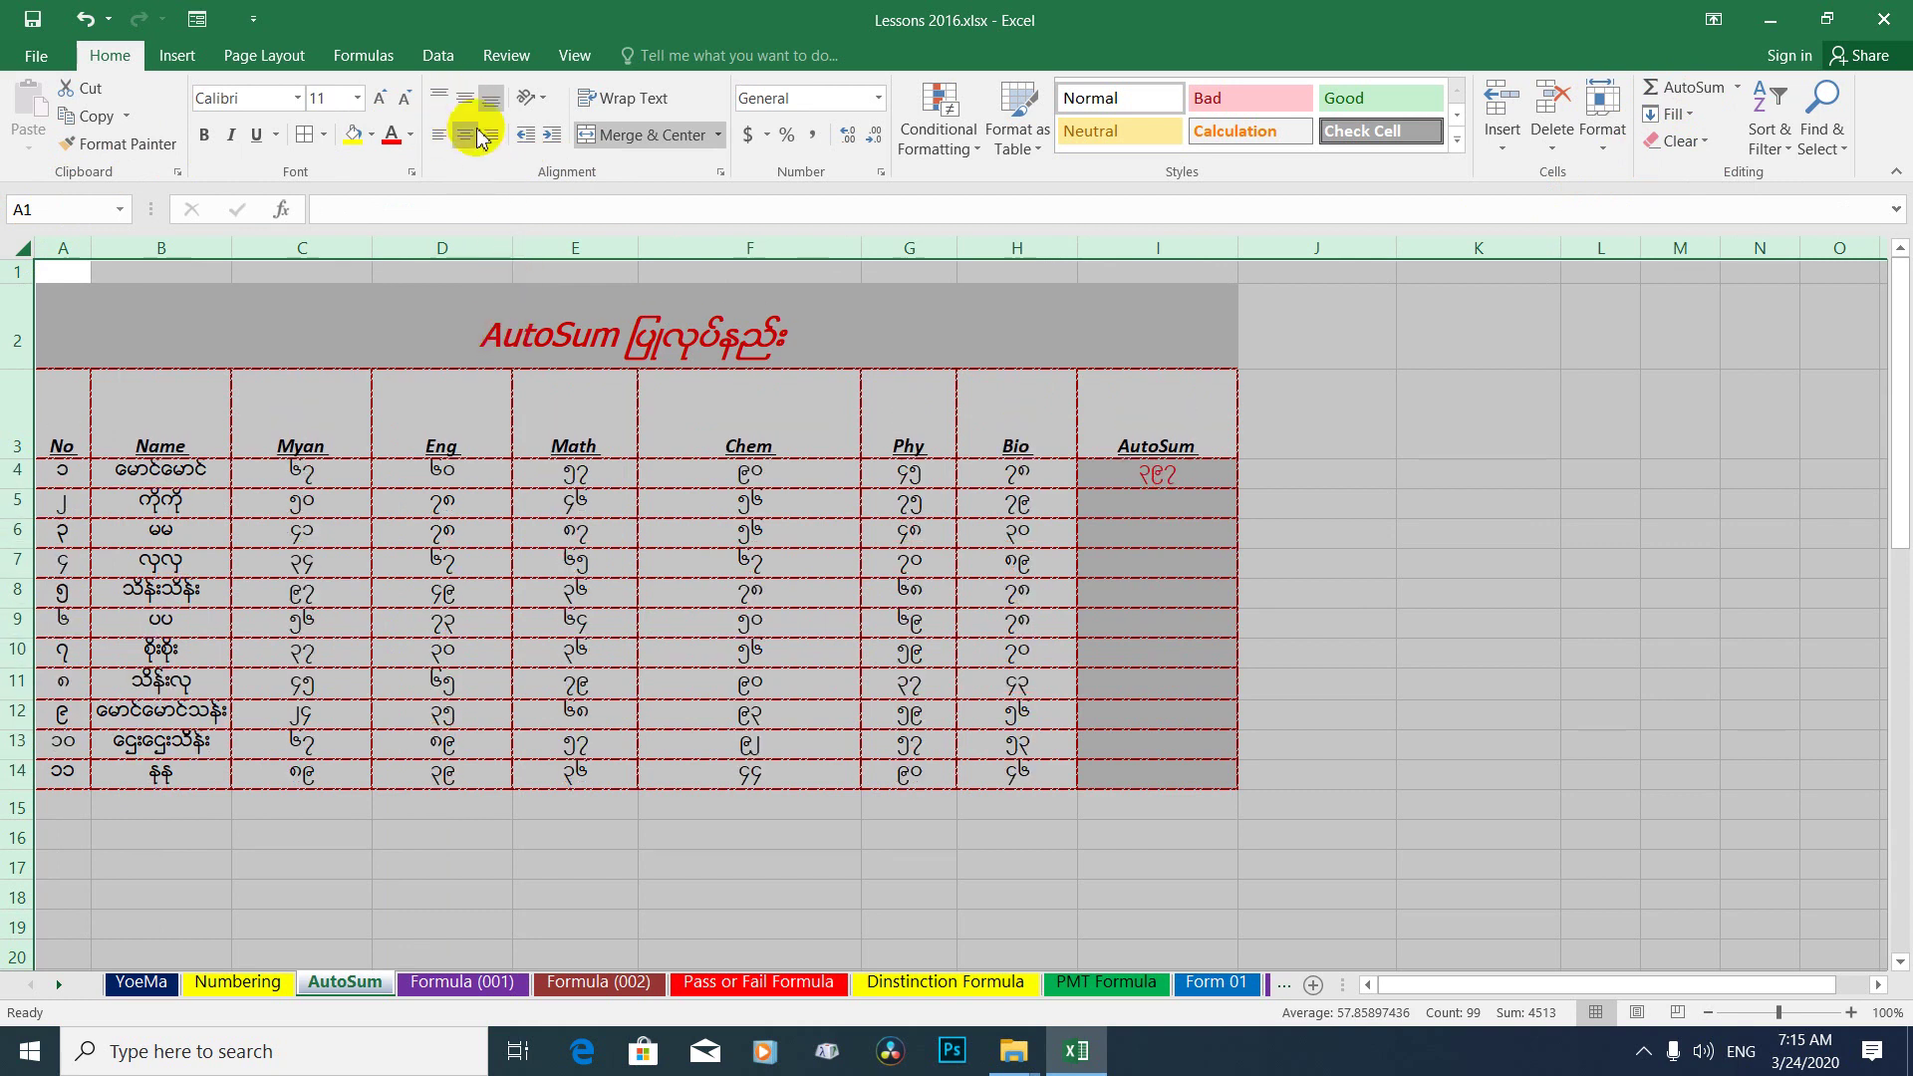
{"action": "left_click", "coordinate": [465, 99]}
{"action": "left_click", "coordinate": [270, 535]}
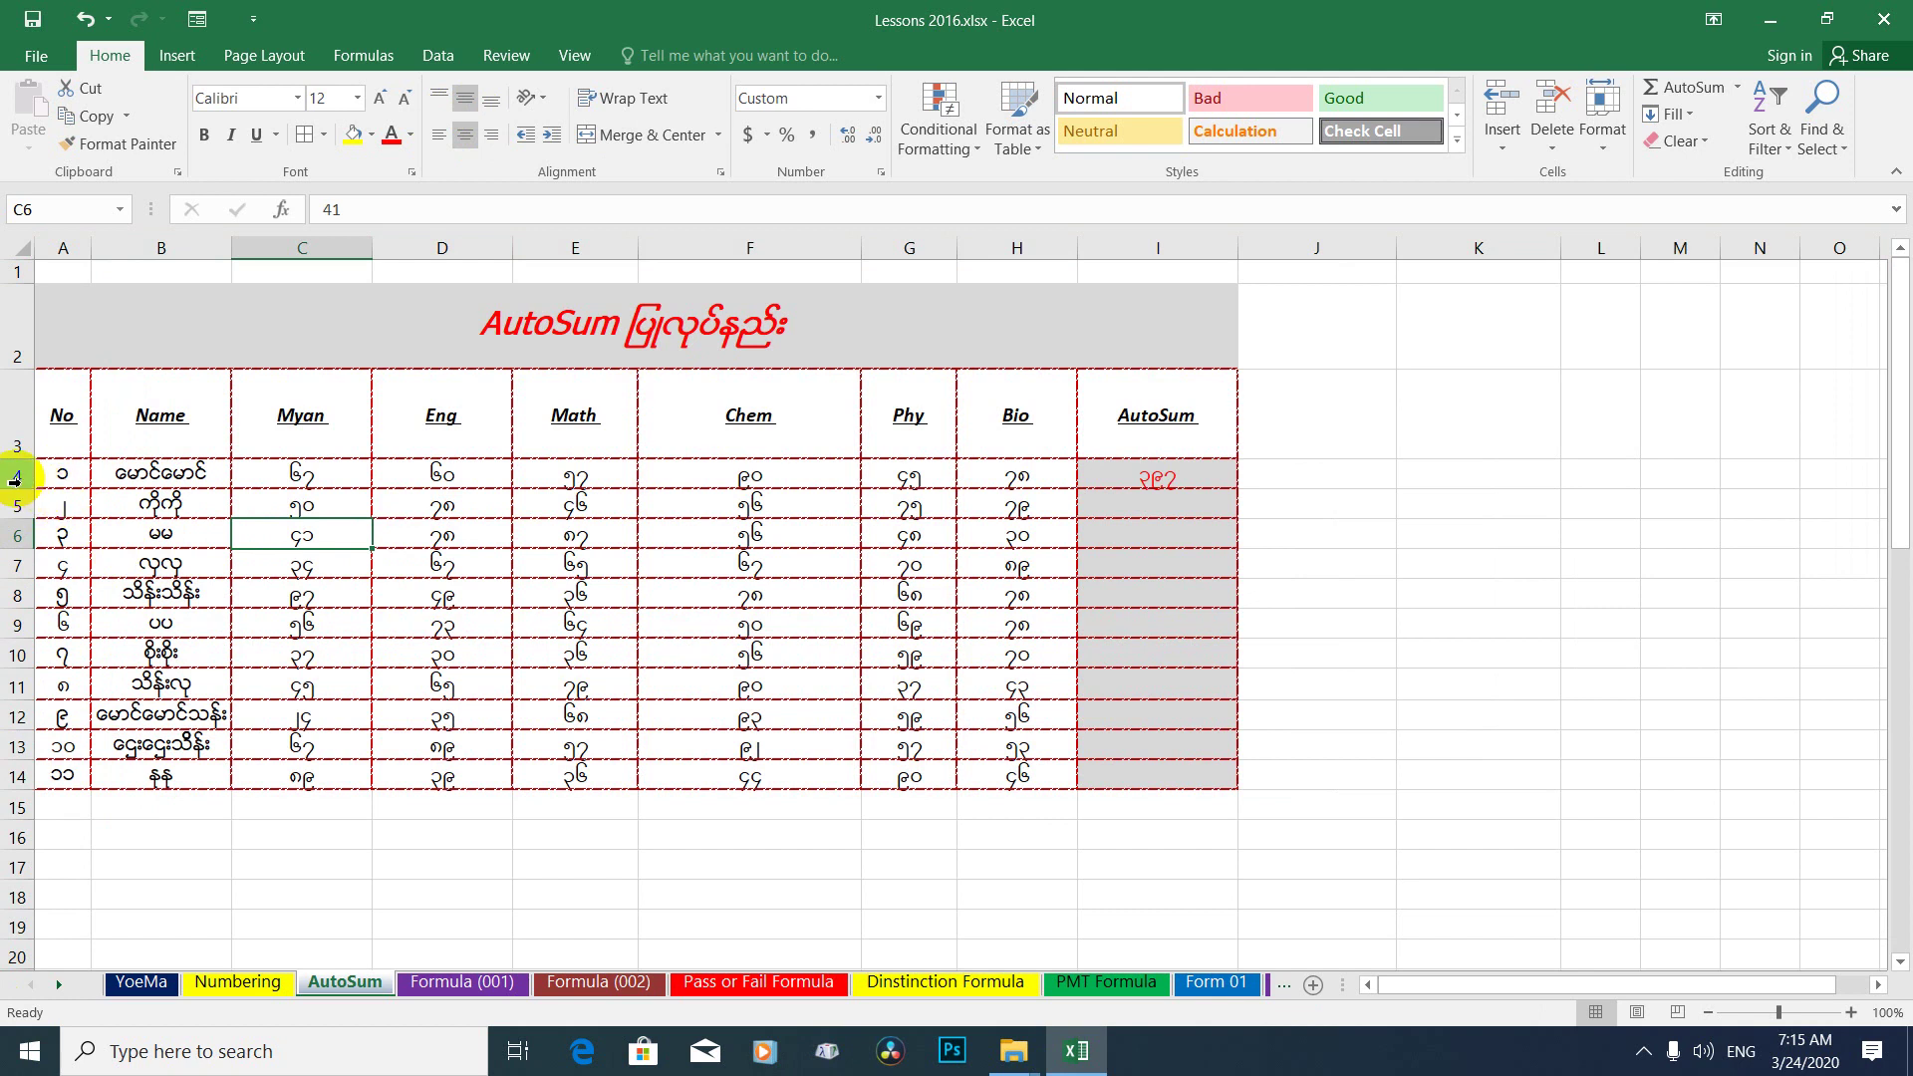
Set a row height of 20 for rows 4 through 14.
{"action": "left_click", "coordinate": [14, 503]}
{"action": "left_click_drag", "start_coordinate": [14, 476], "coordinate": [3, 777]}
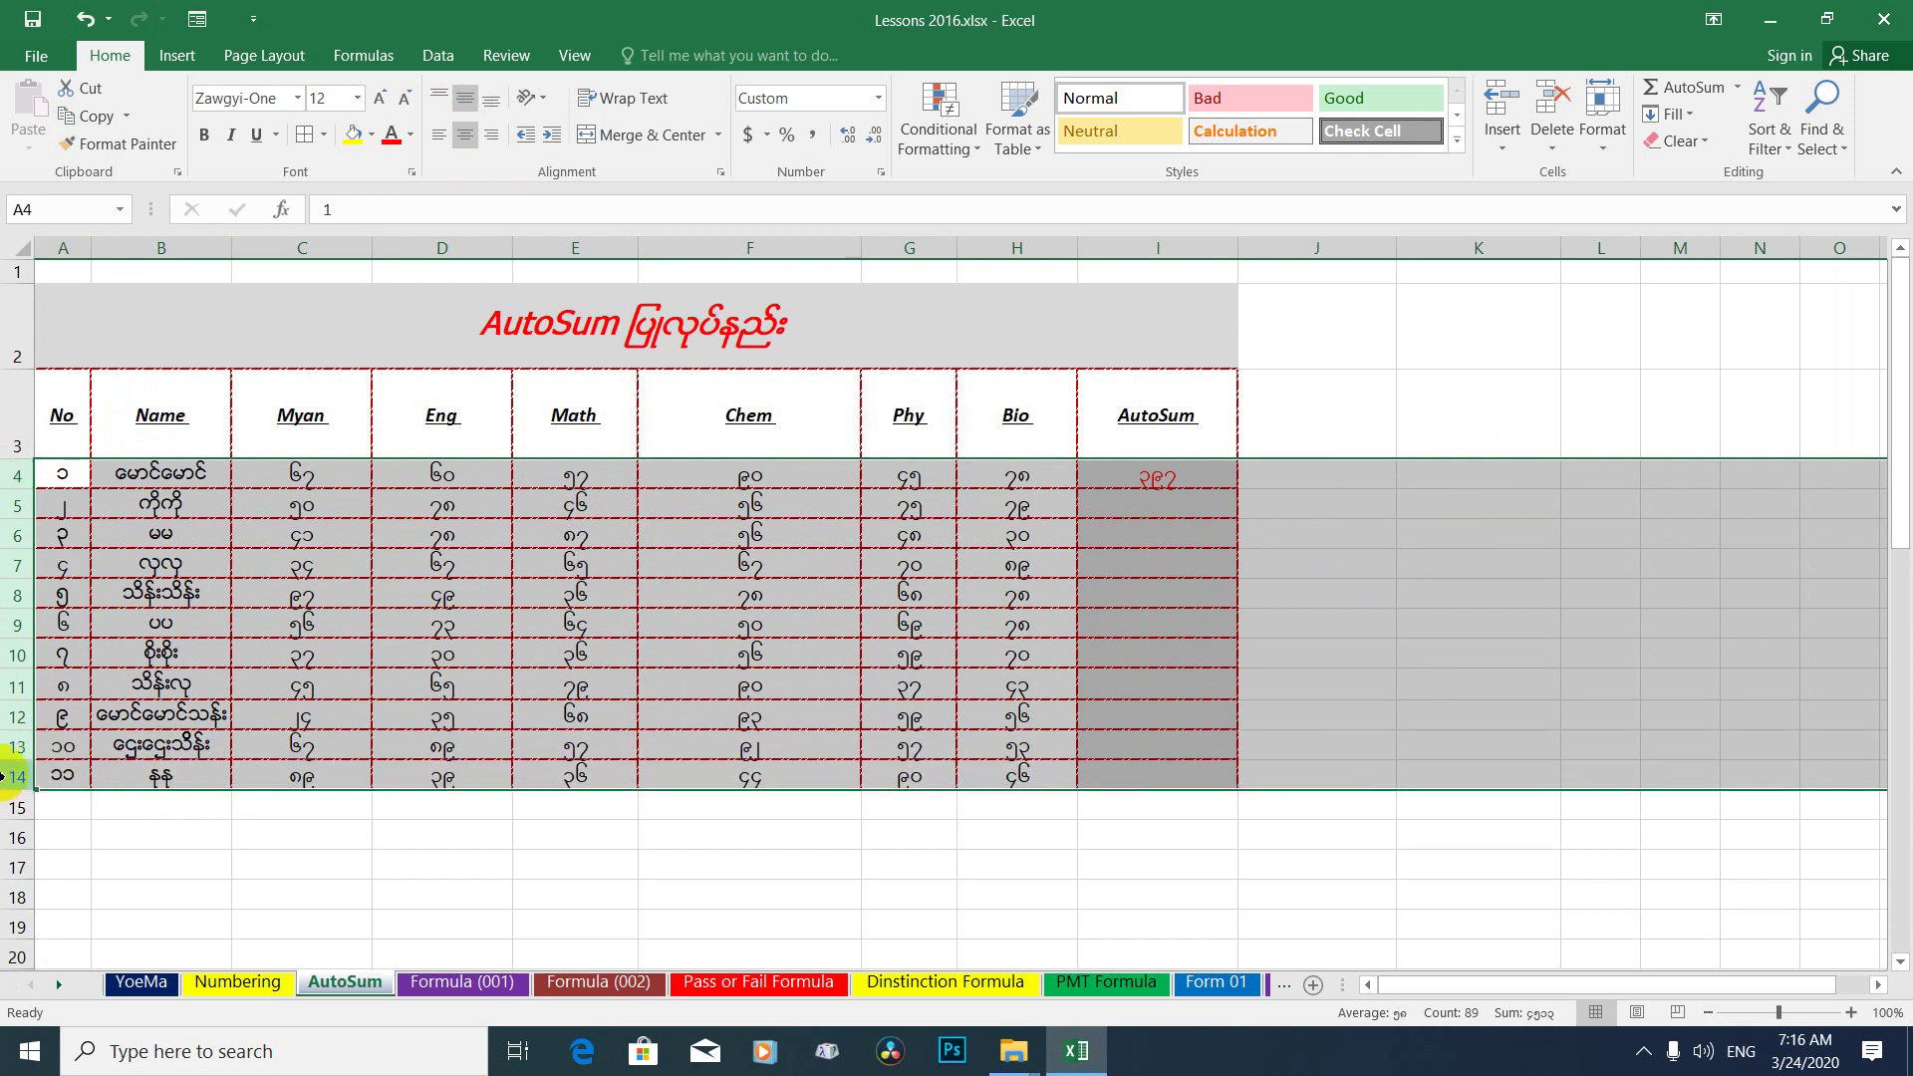
{"action": "right_click", "coordinate": [12, 543]}
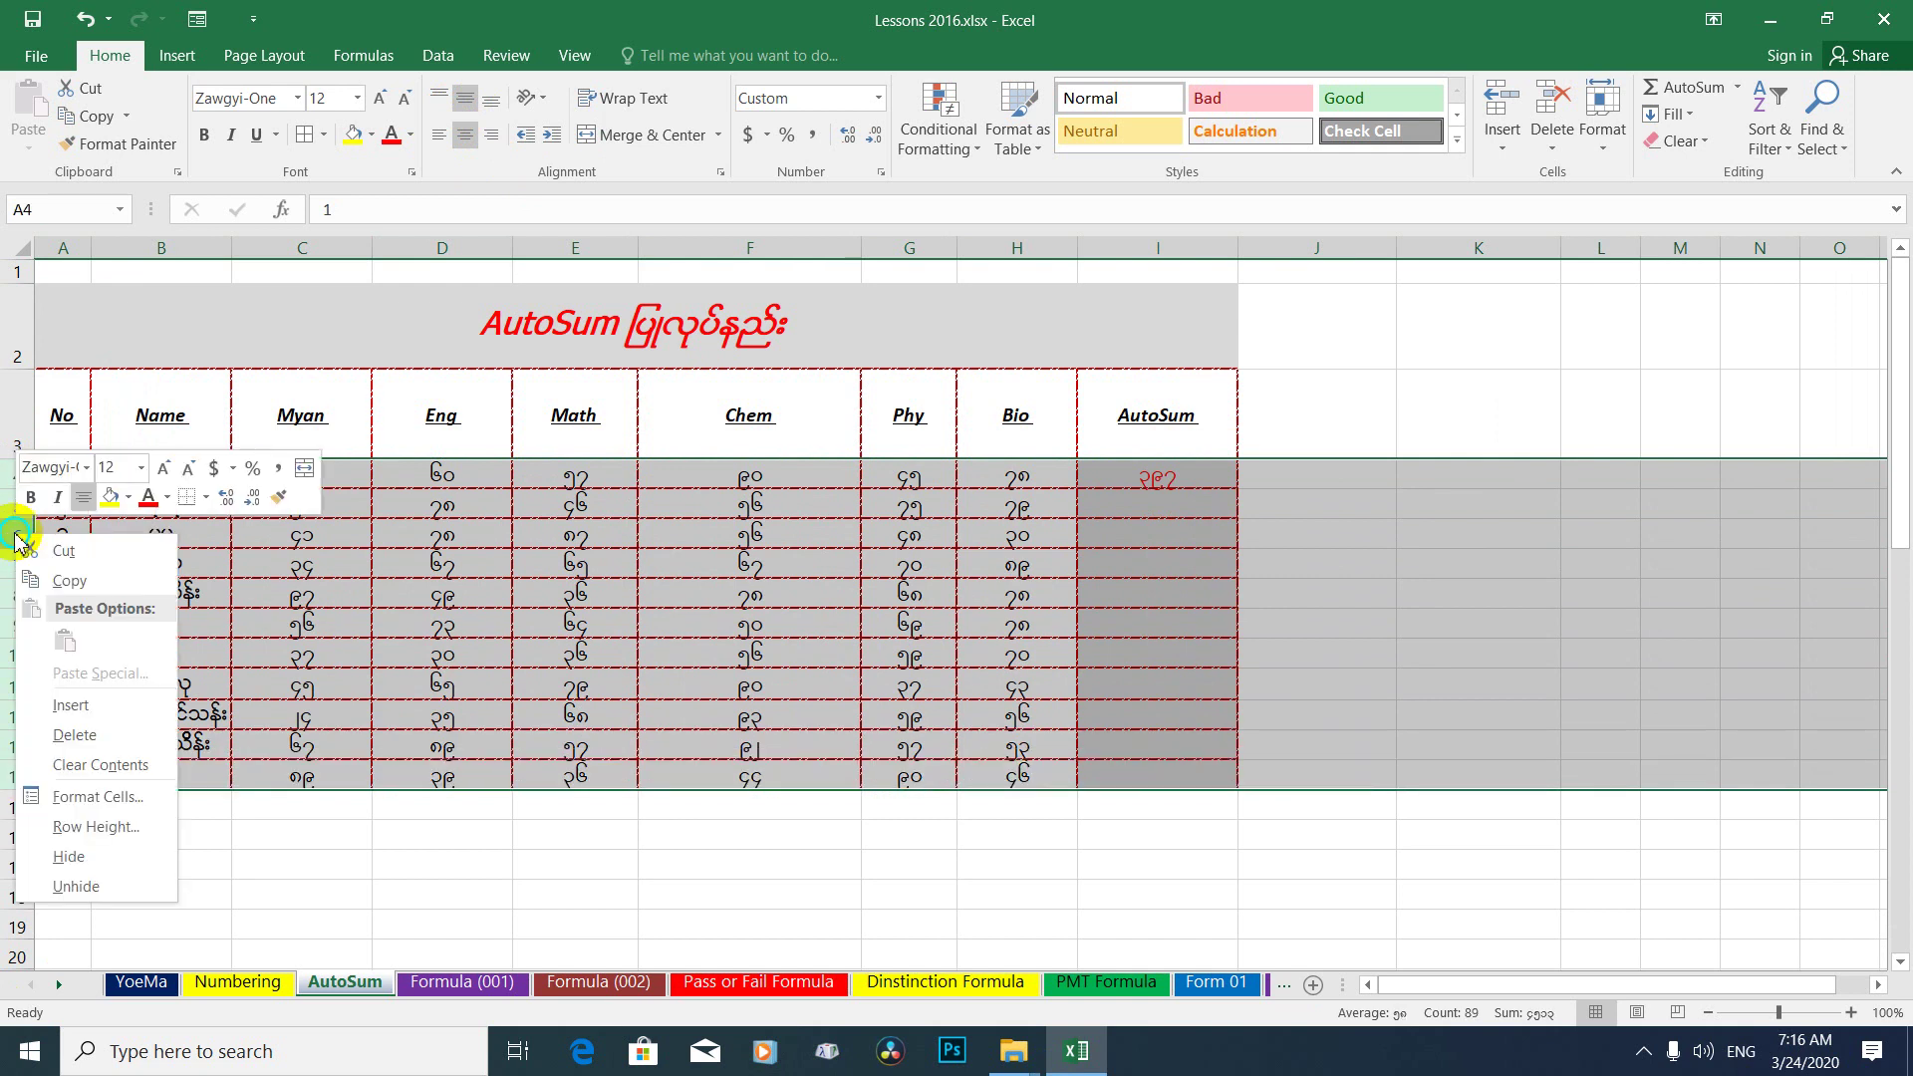
{"action": "left_click", "coordinate": [94, 827]}
{"action": "left_click_drag", "start_coordinate": [124, 767], "coordinate": [1431, 344]}
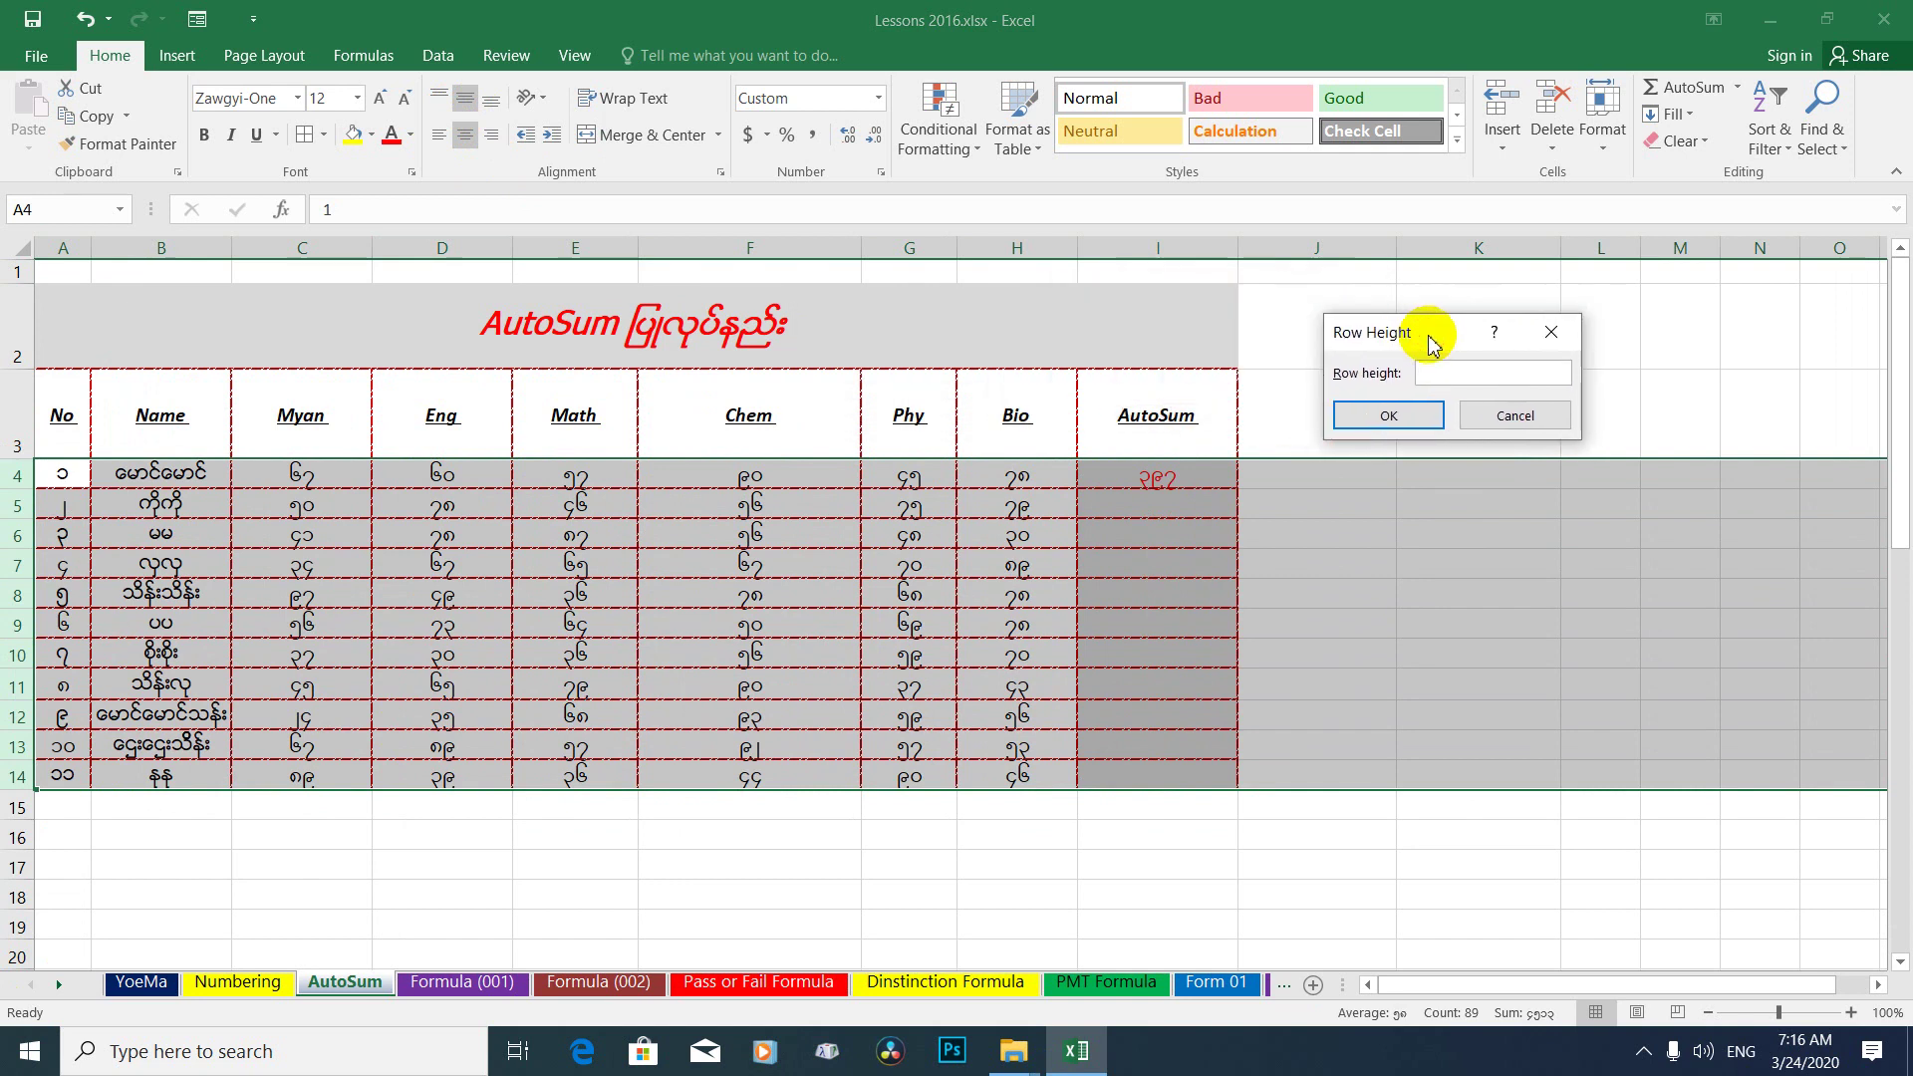
{"action": "left_click", "coordinate": [1437, 415]}
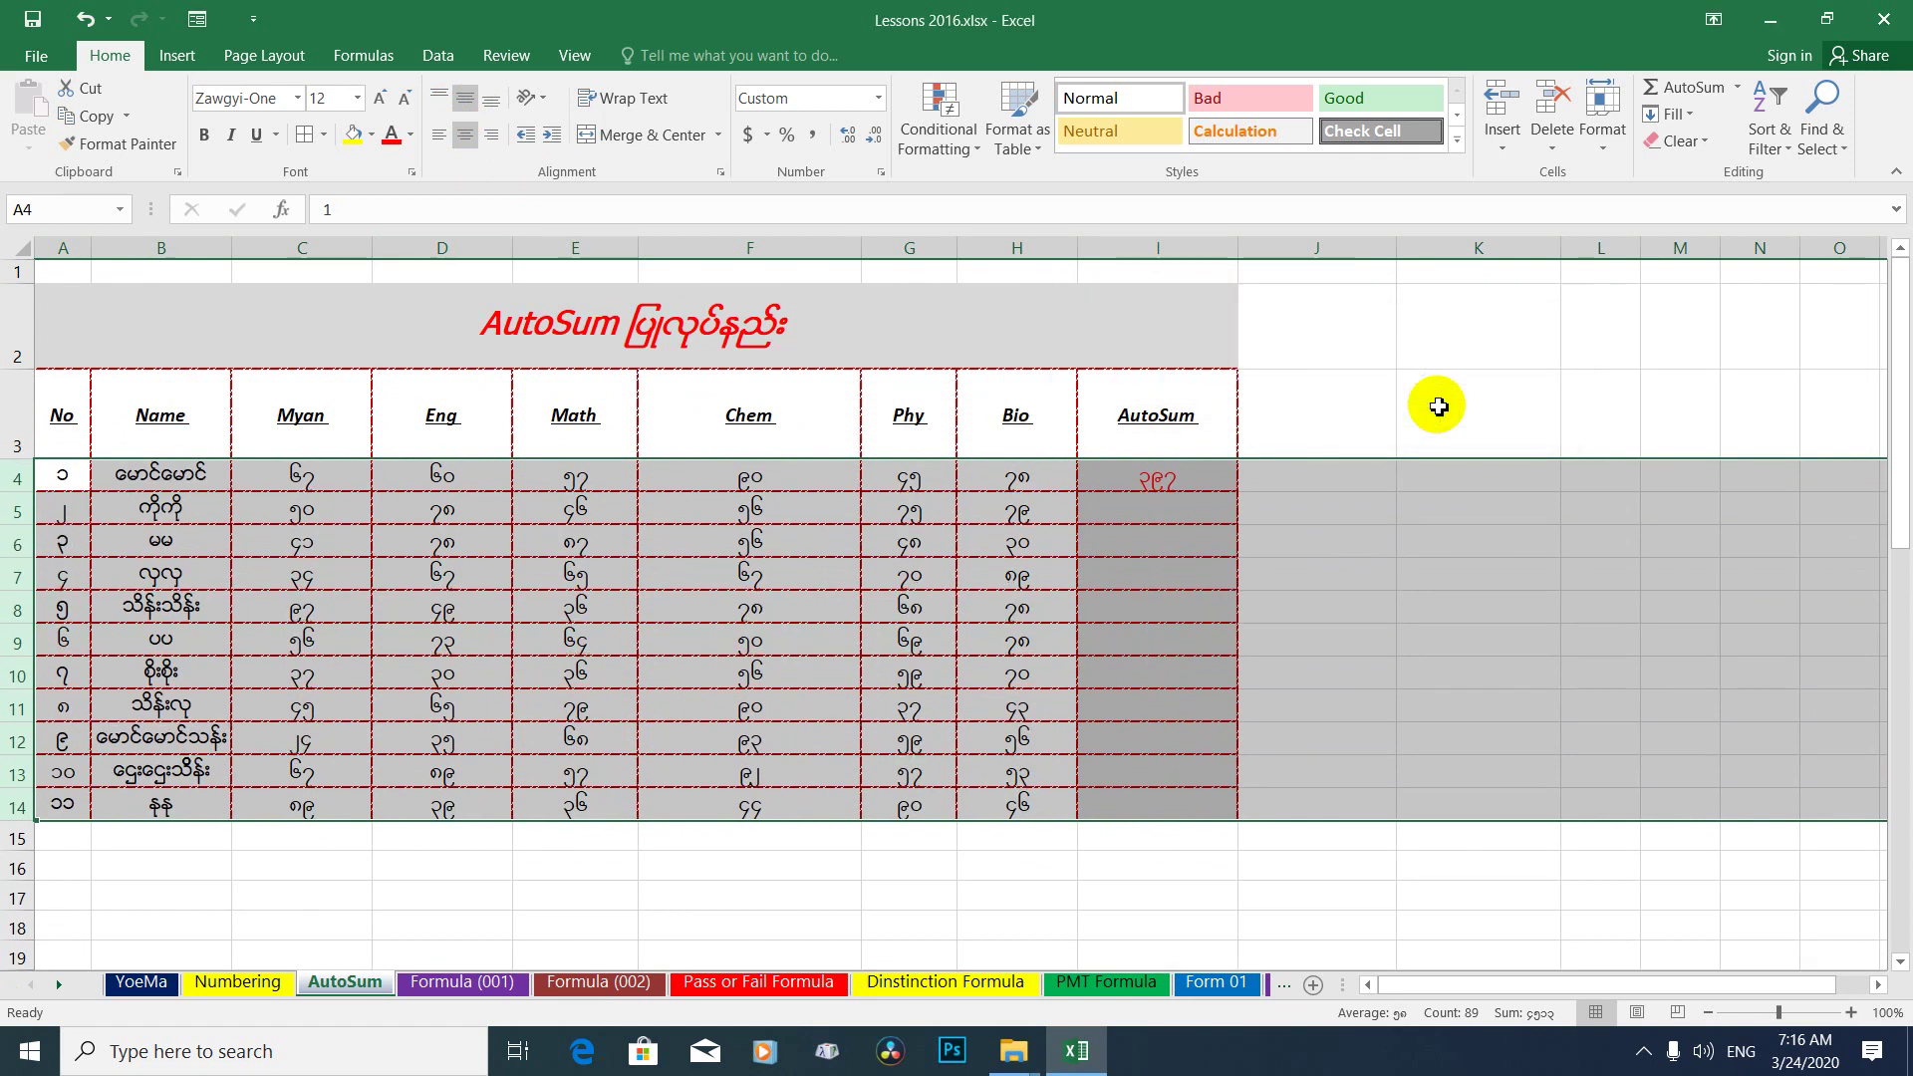
{"action": "right_click", "coordinate": [33, 501]}
{"action": "left_click", "coordinate": [74, 785]}
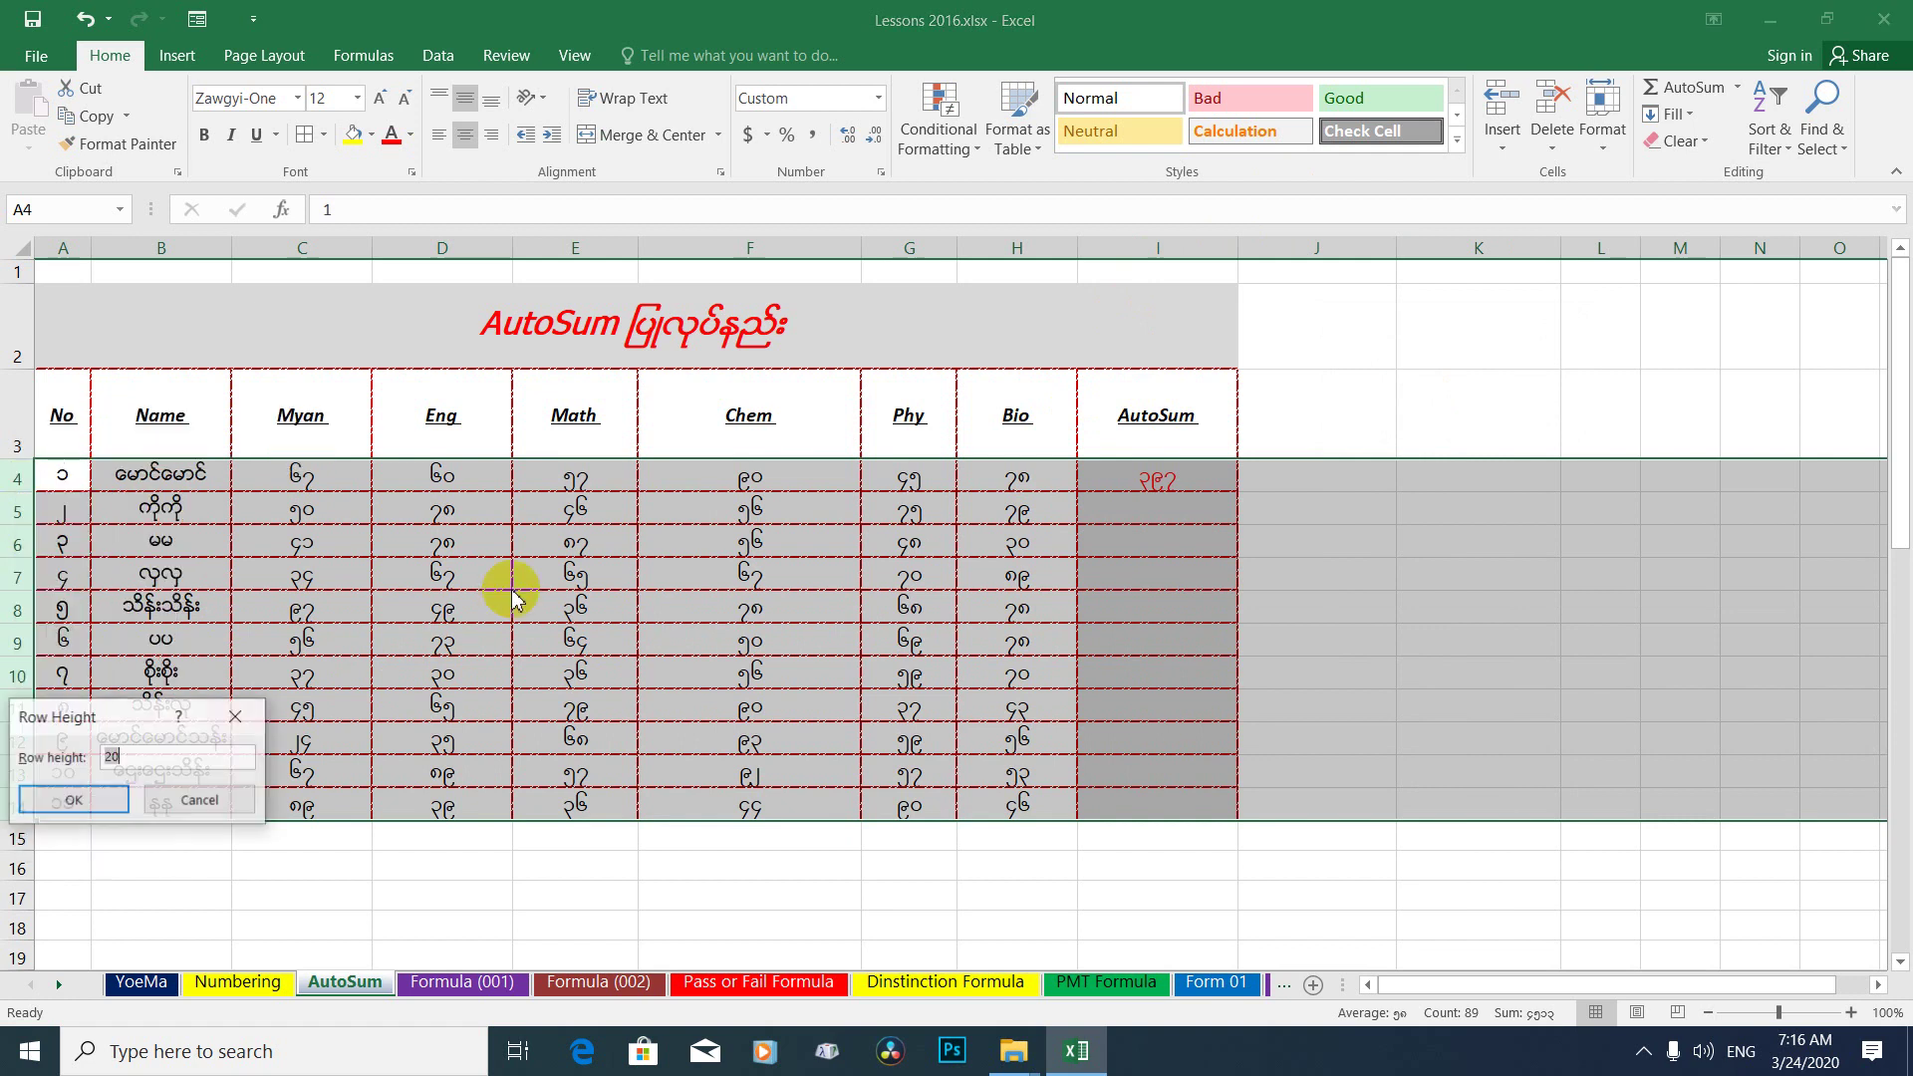
{"action": "mouse_move", "coordinate": [125, 719]}
{"action": "left_mouse_down"}
{"action": "mouse_move", "coordinate": [1529, 426]}
{"action": "mouse_move", "coordinate": [1529, 294]}
{"action": "left_mouse_up"}
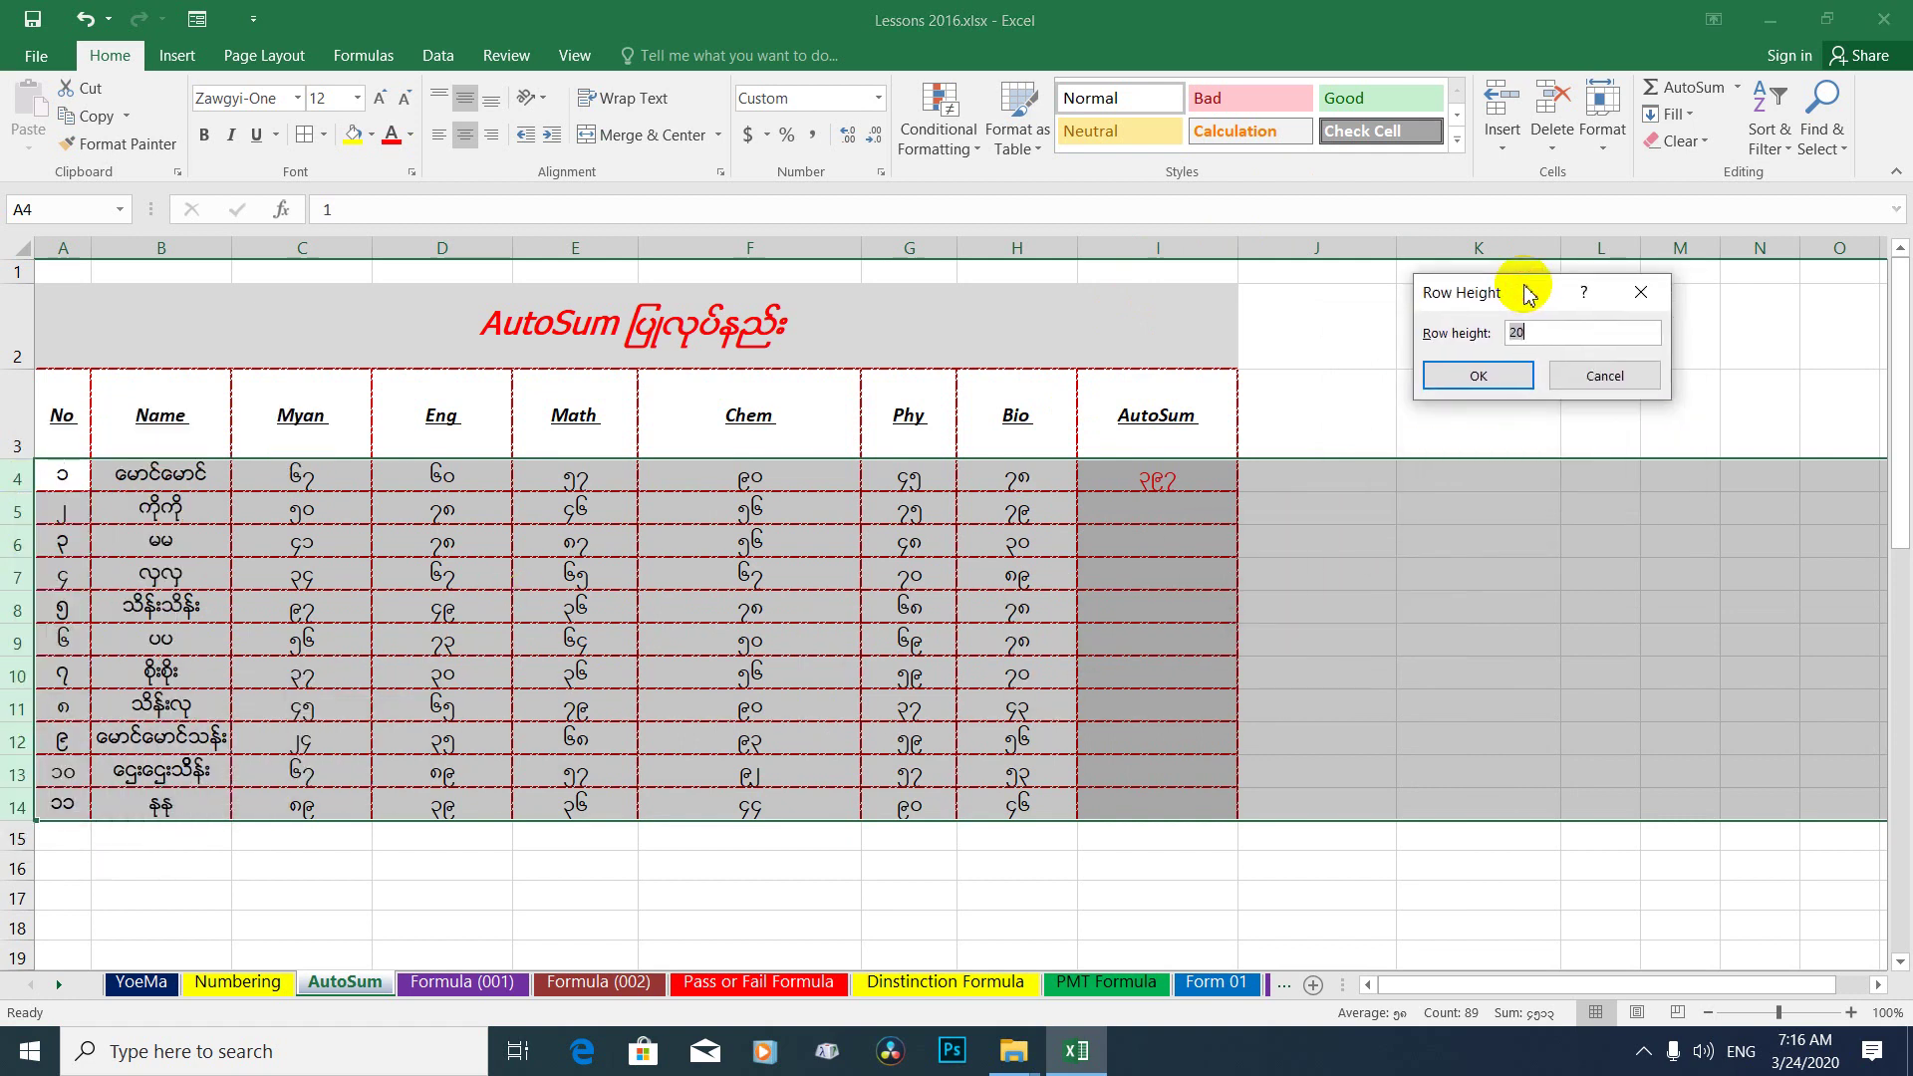
{"action": "type", "text": "25"}
{"action": "key", "text": "Return"}
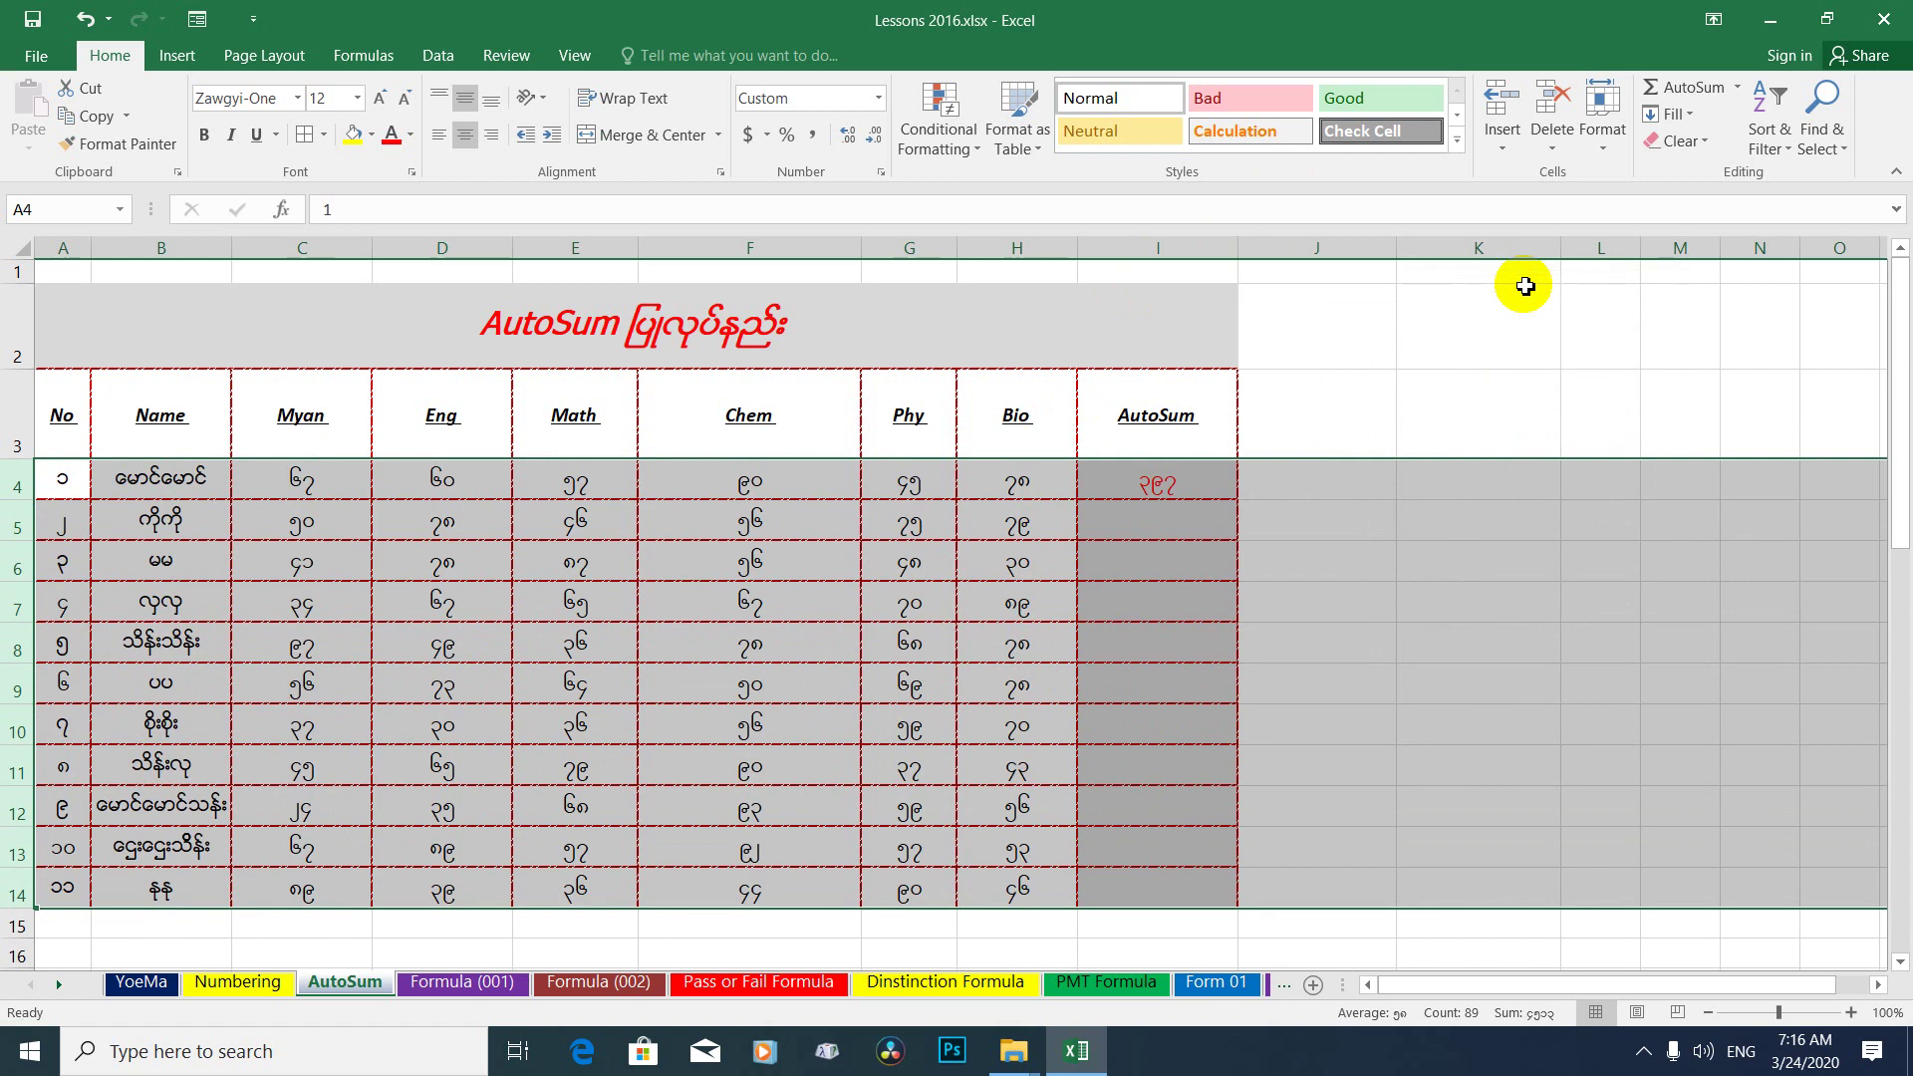
{"action": "left_click", "coordinate": [345, 610]}
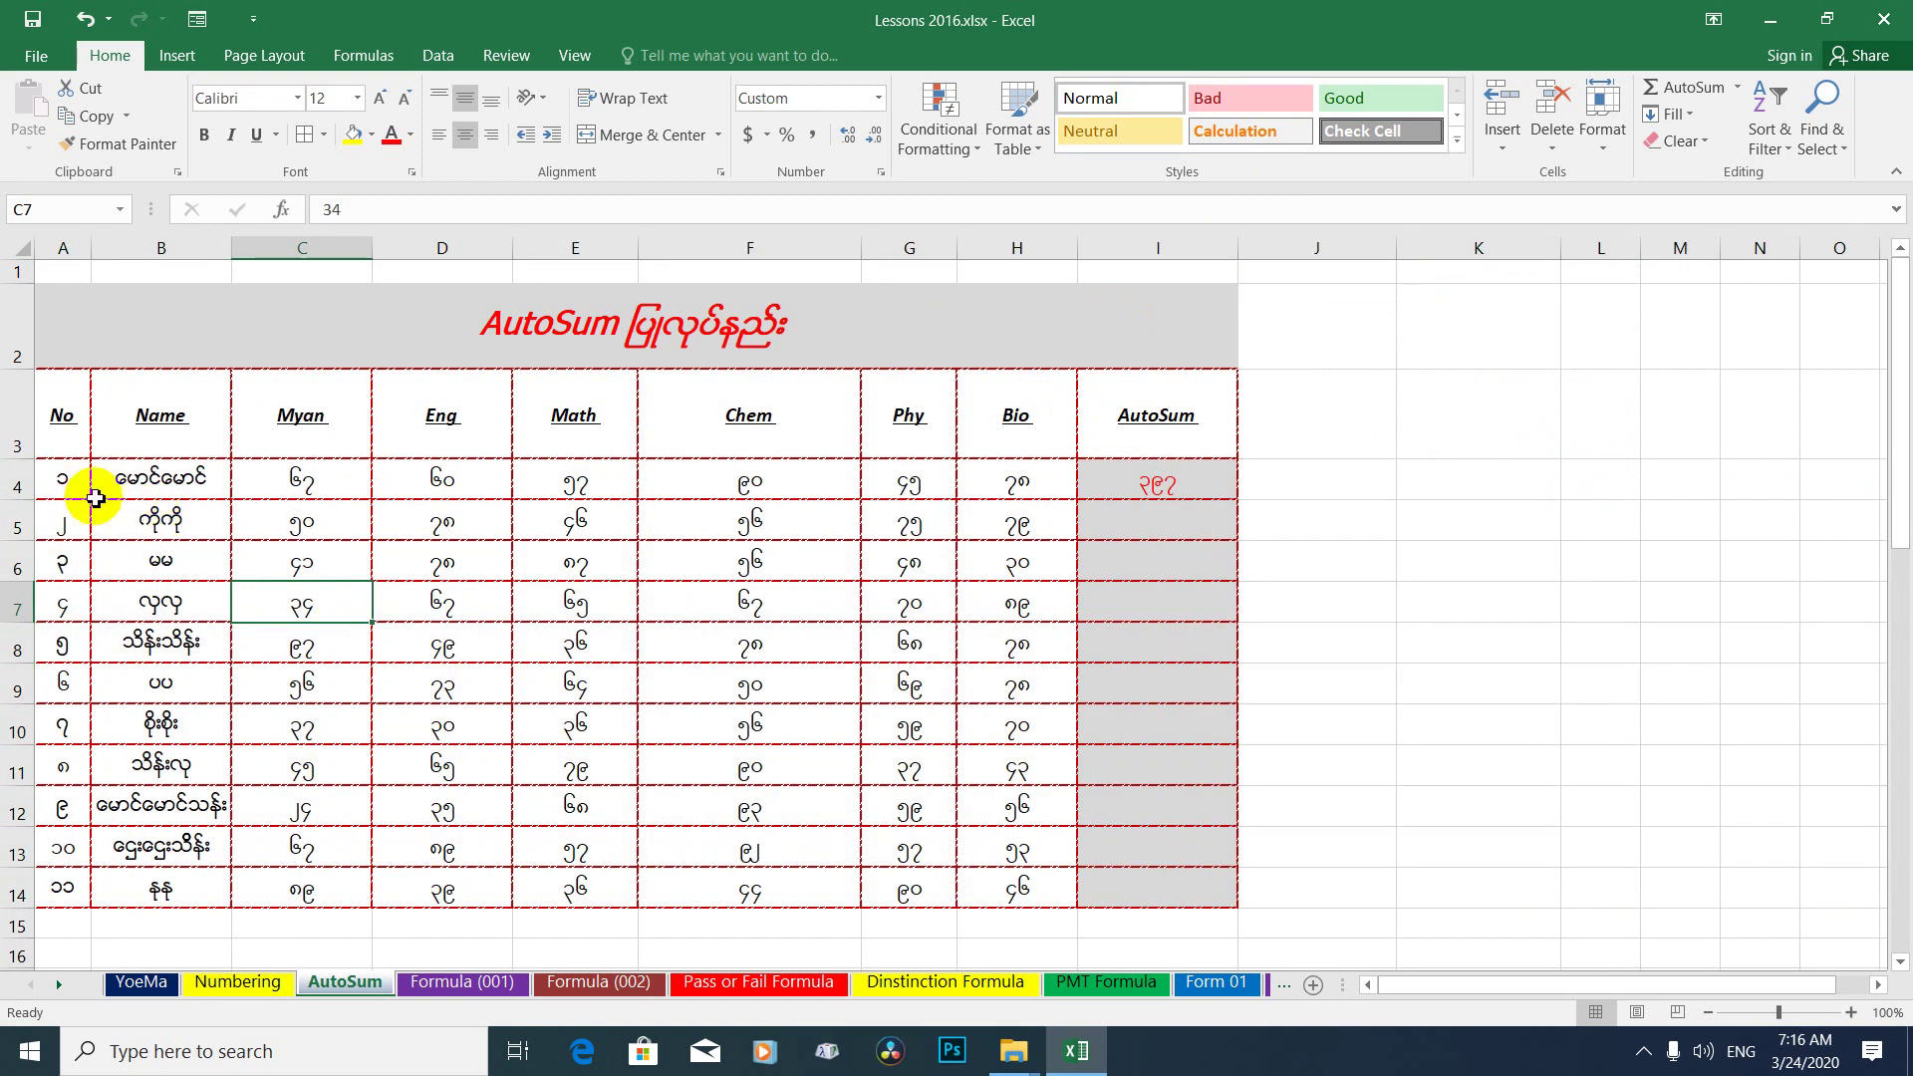
Fill the totals column I4:I14 with light orange and make its text black.
{"action": "left_click", "coordinate": [566, 716]}
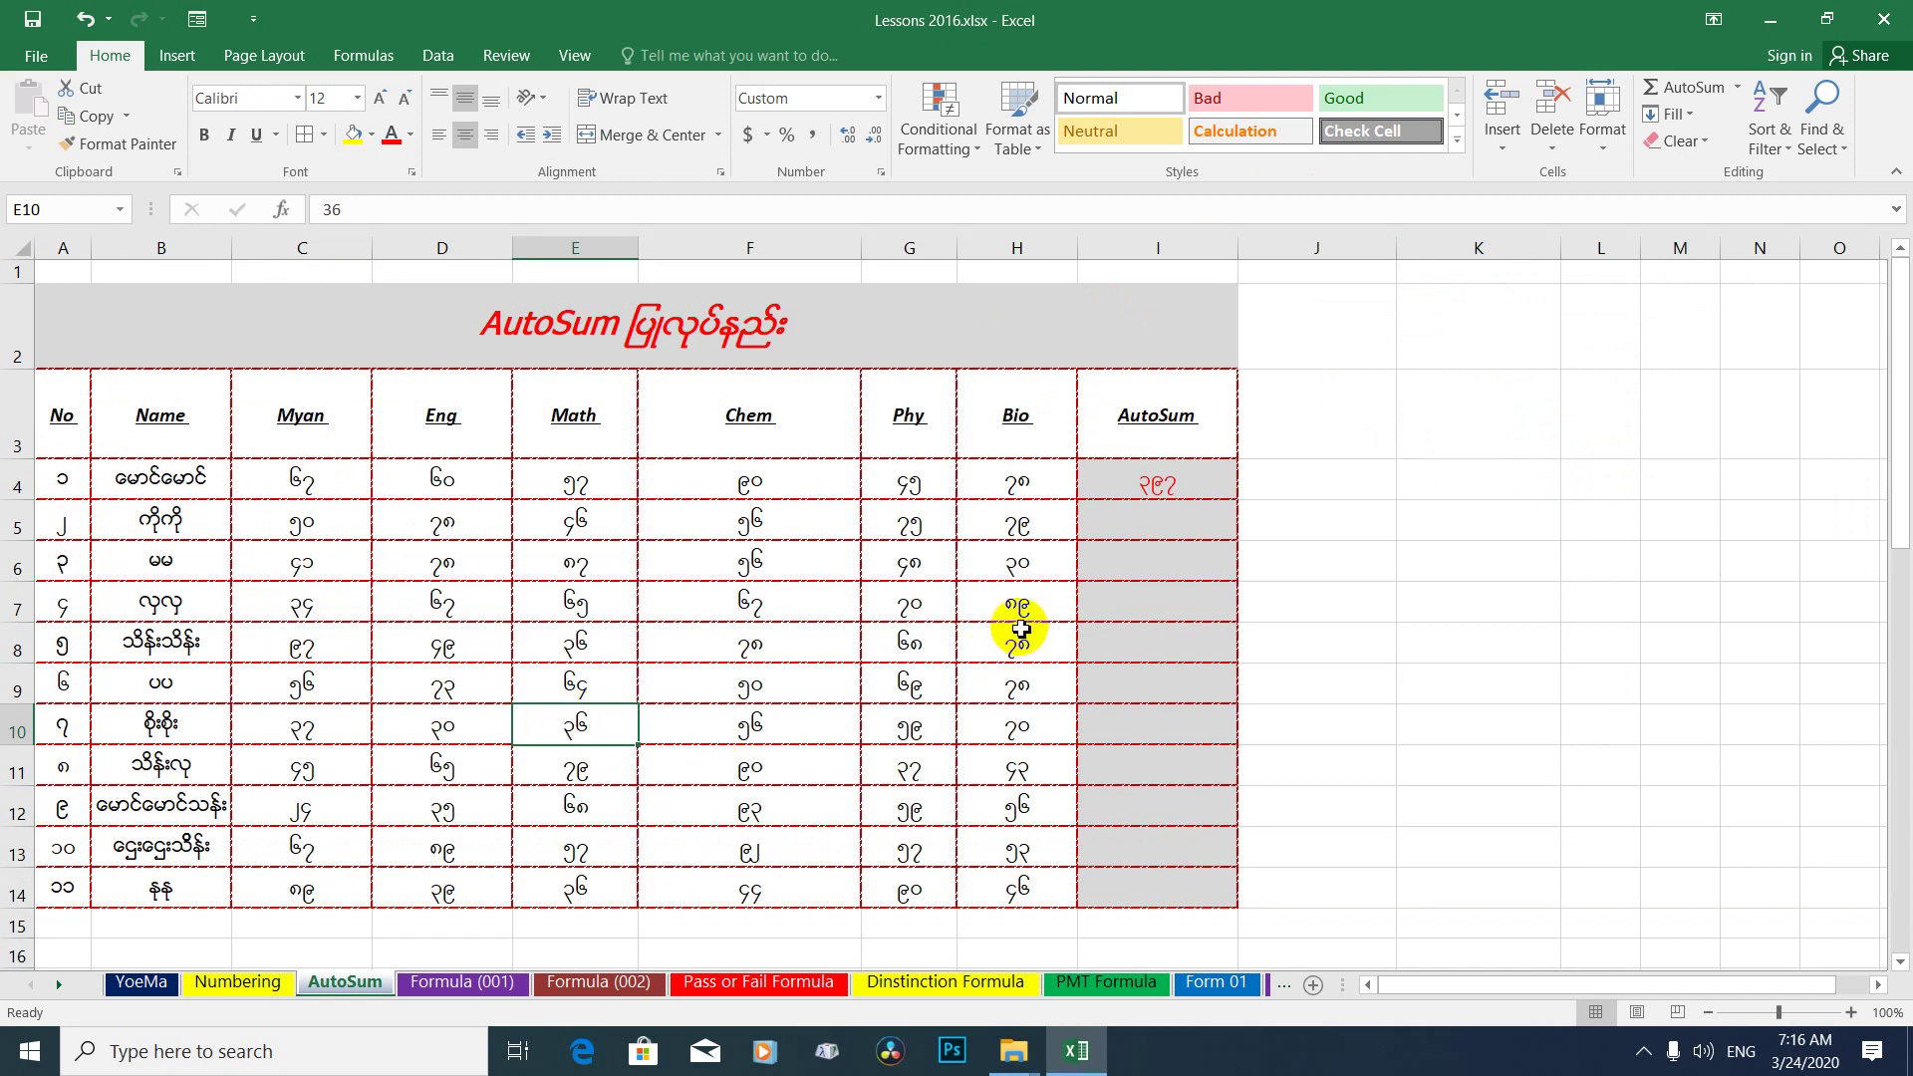
{"action": "mouse_move", "coordinate": [1146, 478]}
{"action": "left_mouse_down"}
{"action": "mouse_move", "coordinate": [1171, 660]}
{"action": "mouse_move", "coordinate": [1161, 878]}
{"action": "left_mouse_up"}
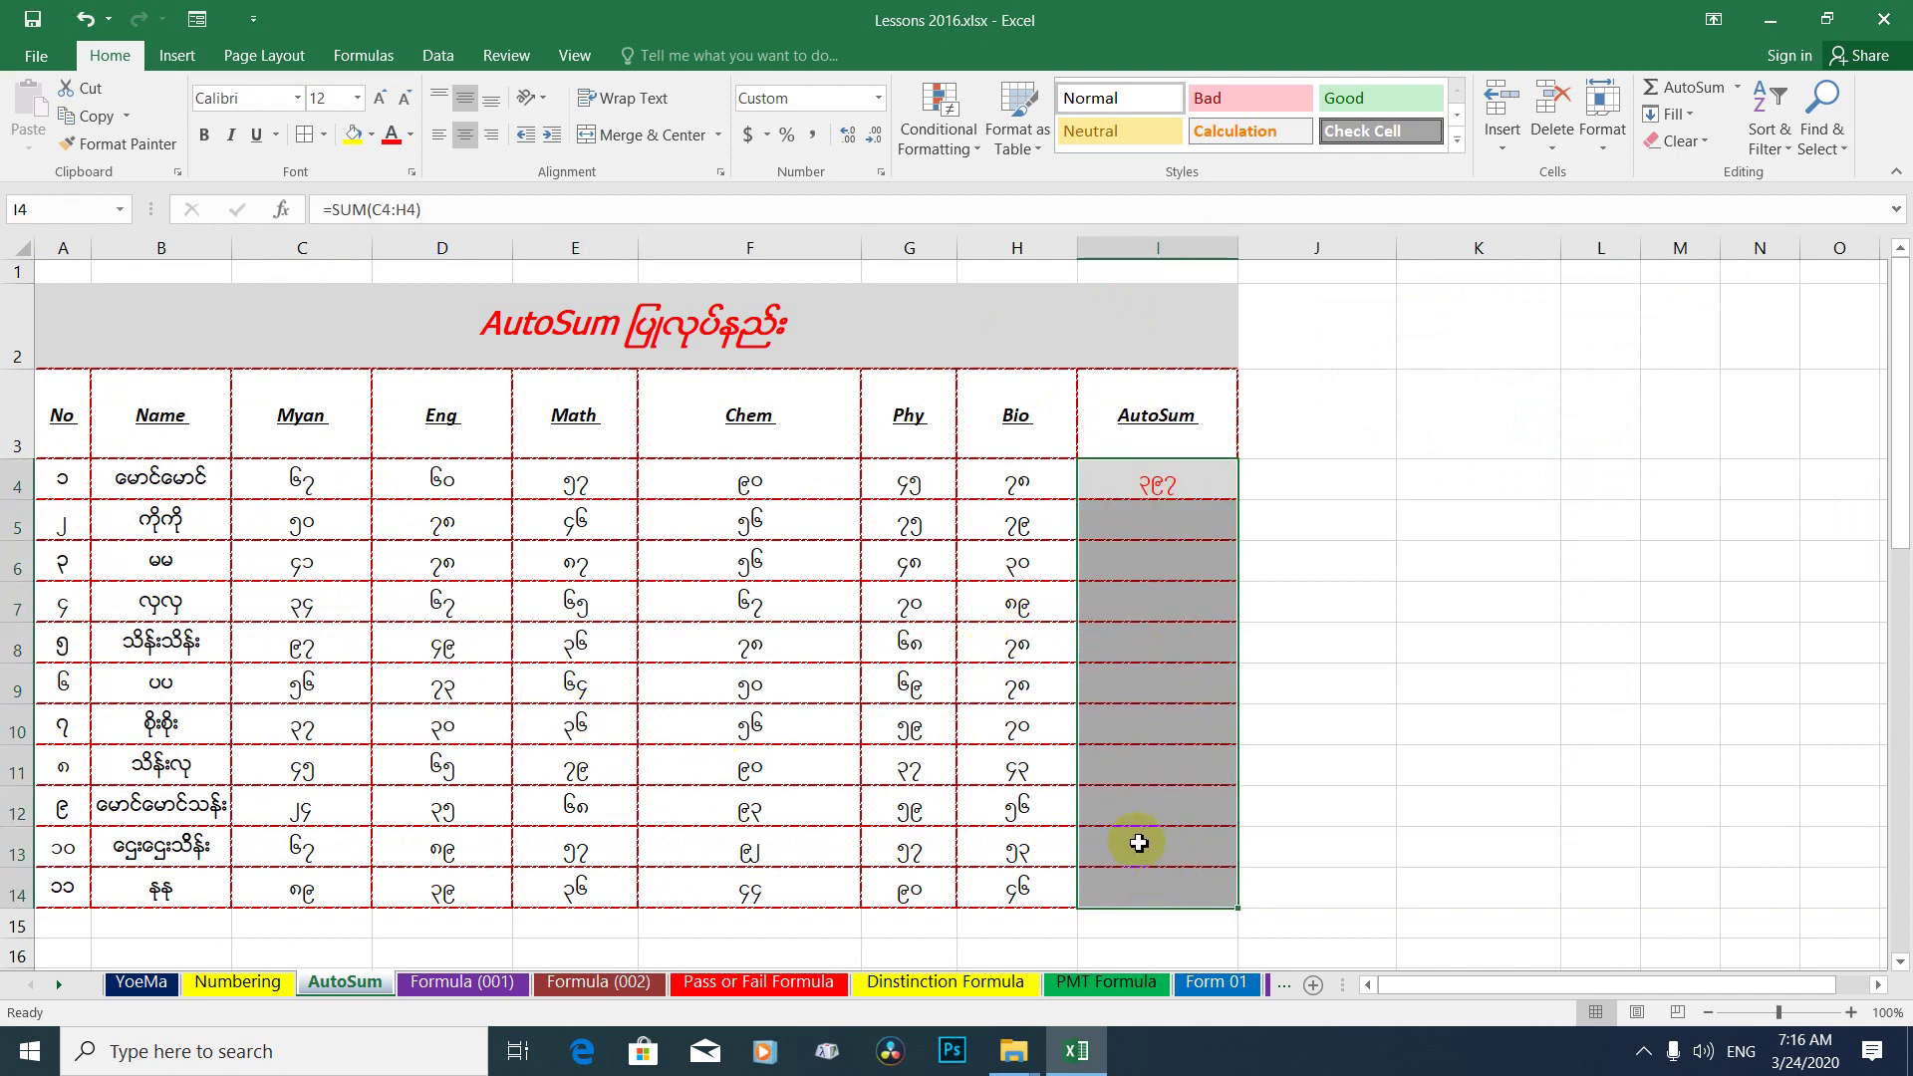
{"action": "left_click", "coordinate": [373, 135]}
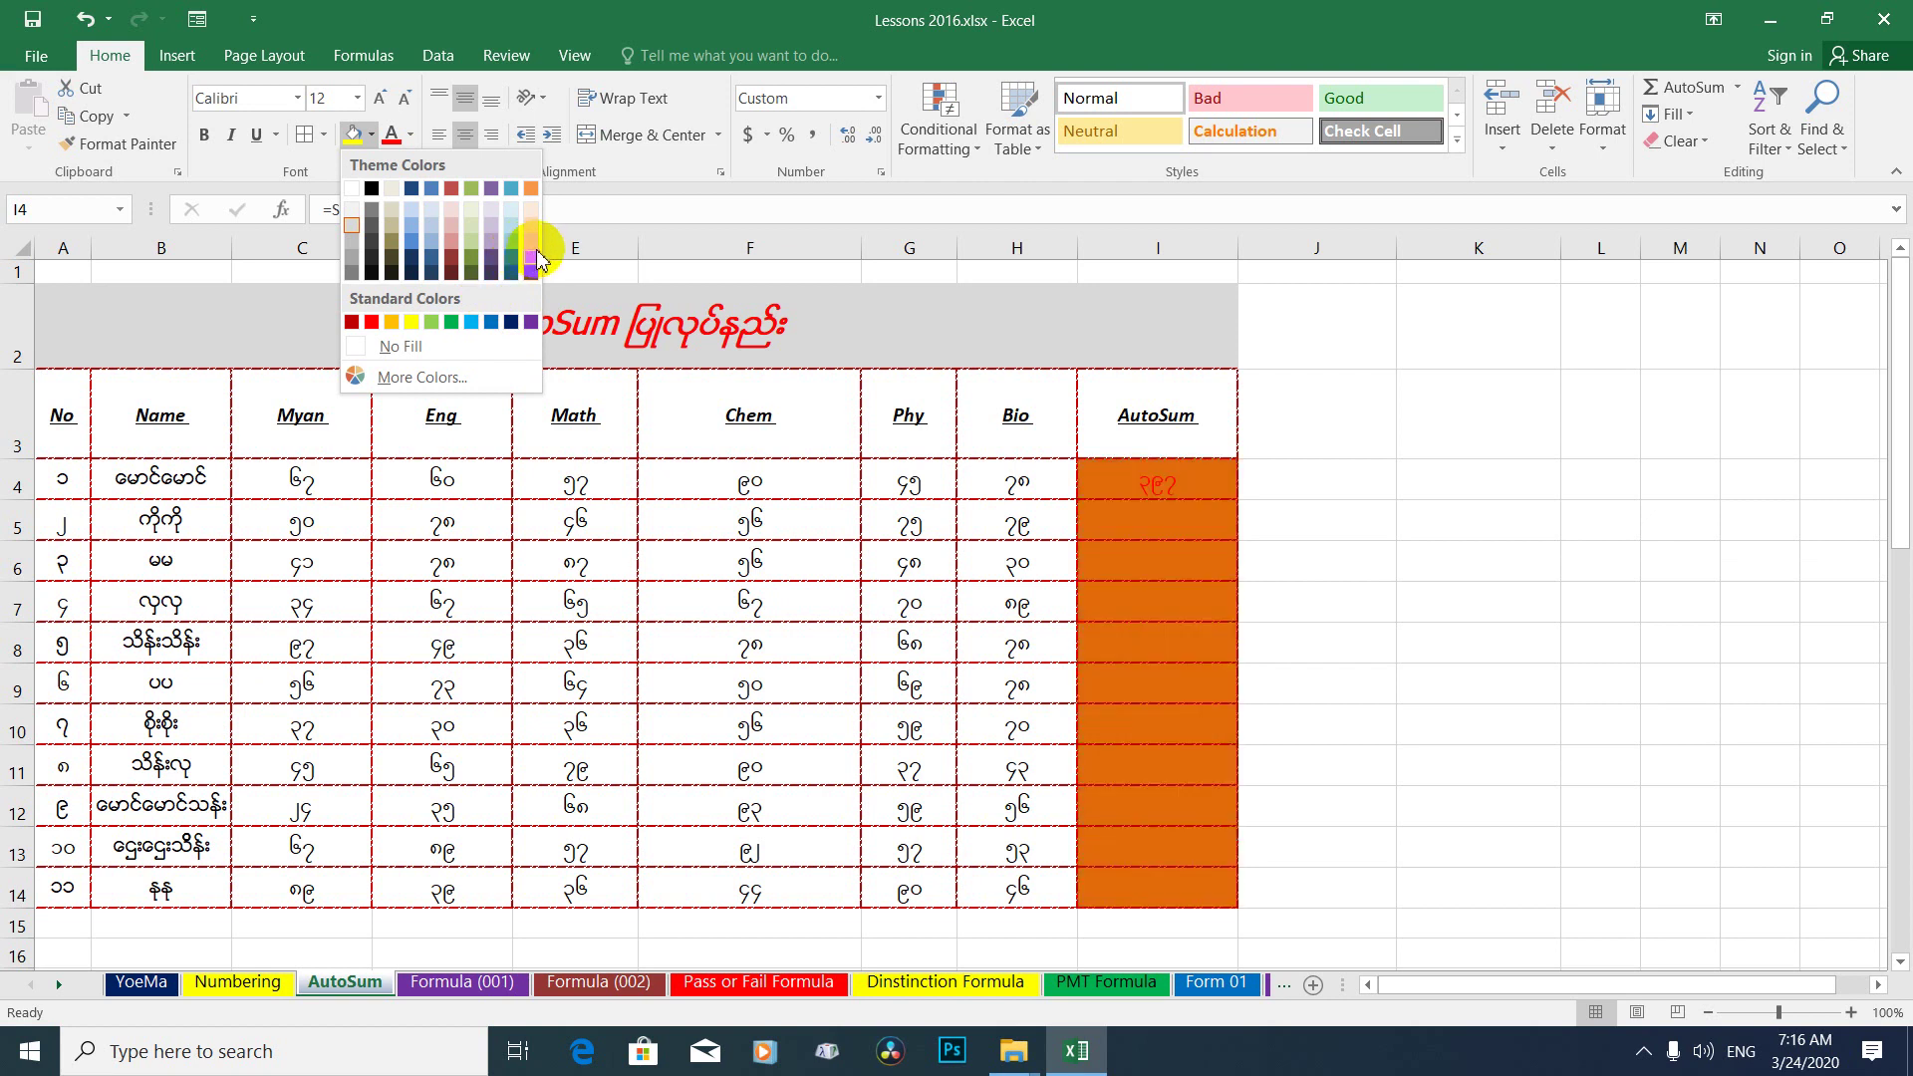
{"action": "left_click", "coordinate": [536, 244]}
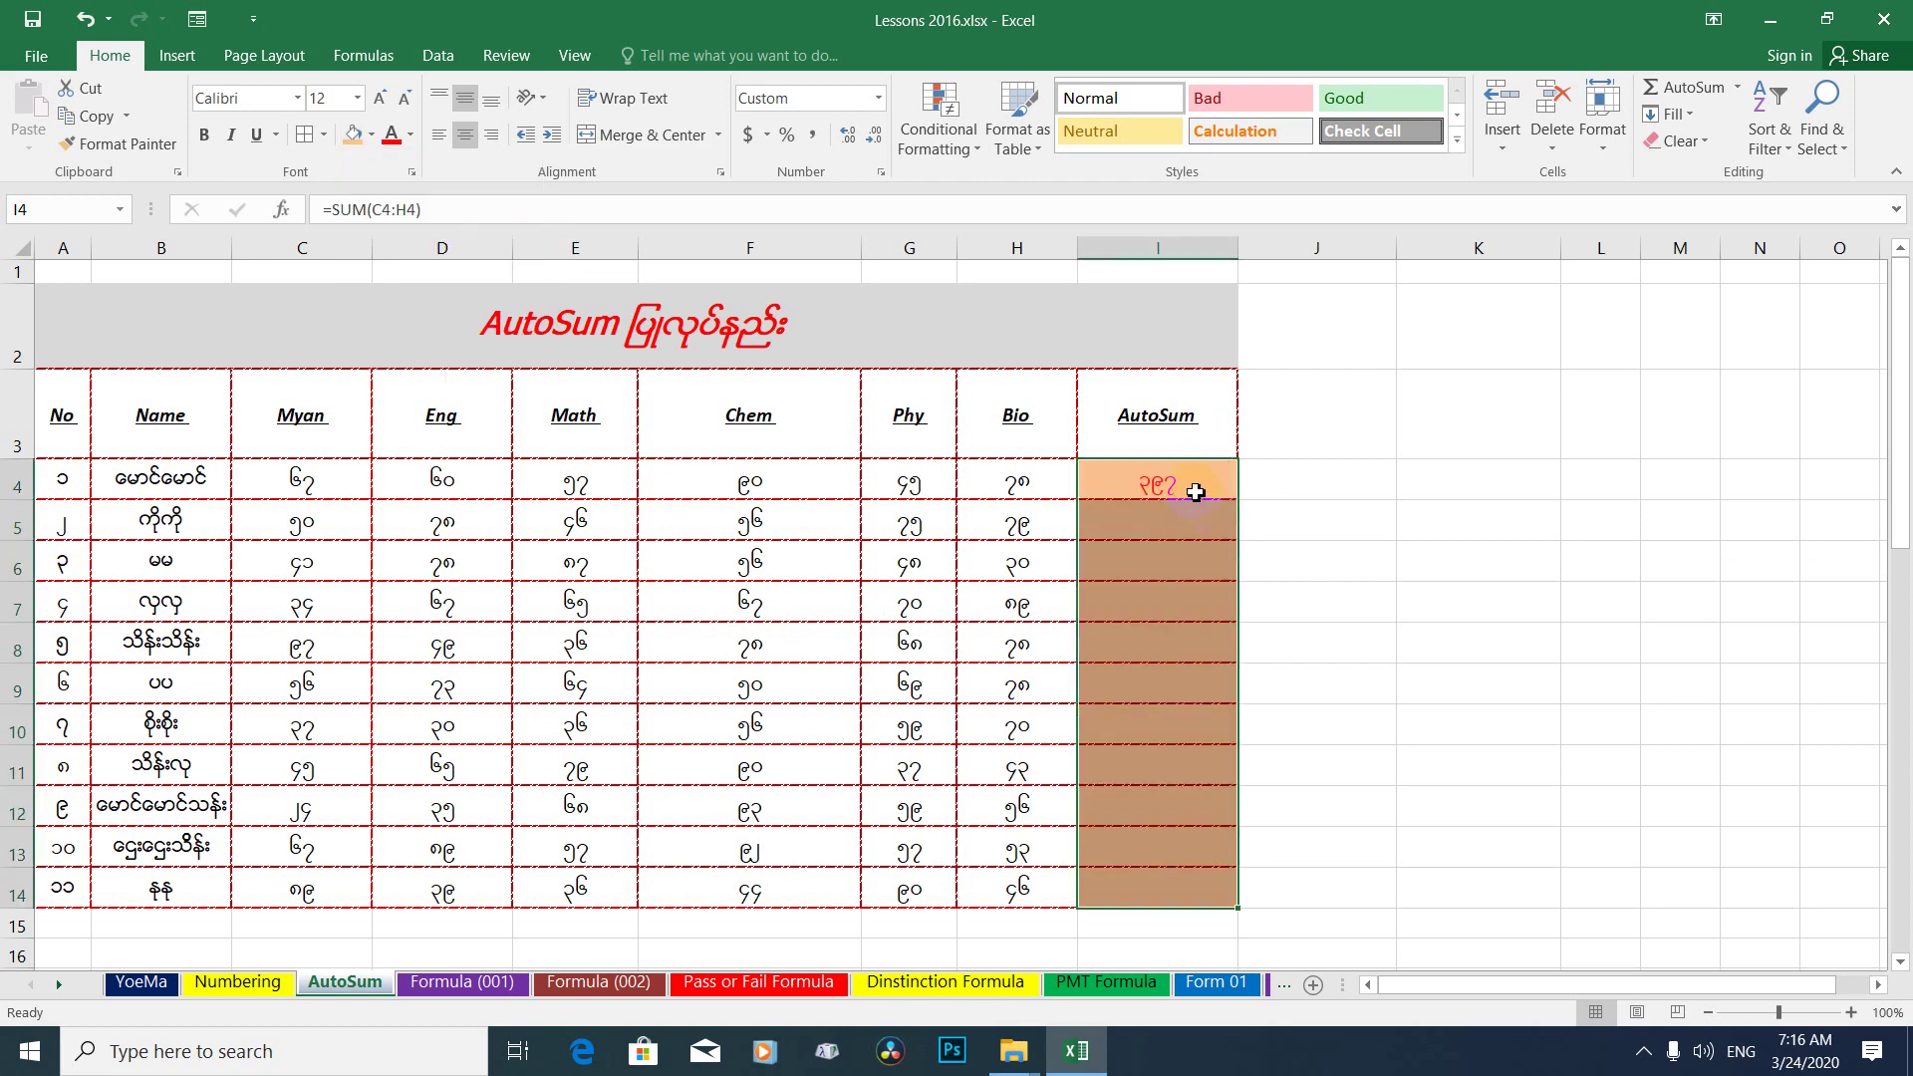
{"action": "left_click", "coordinate": [411, 135]}
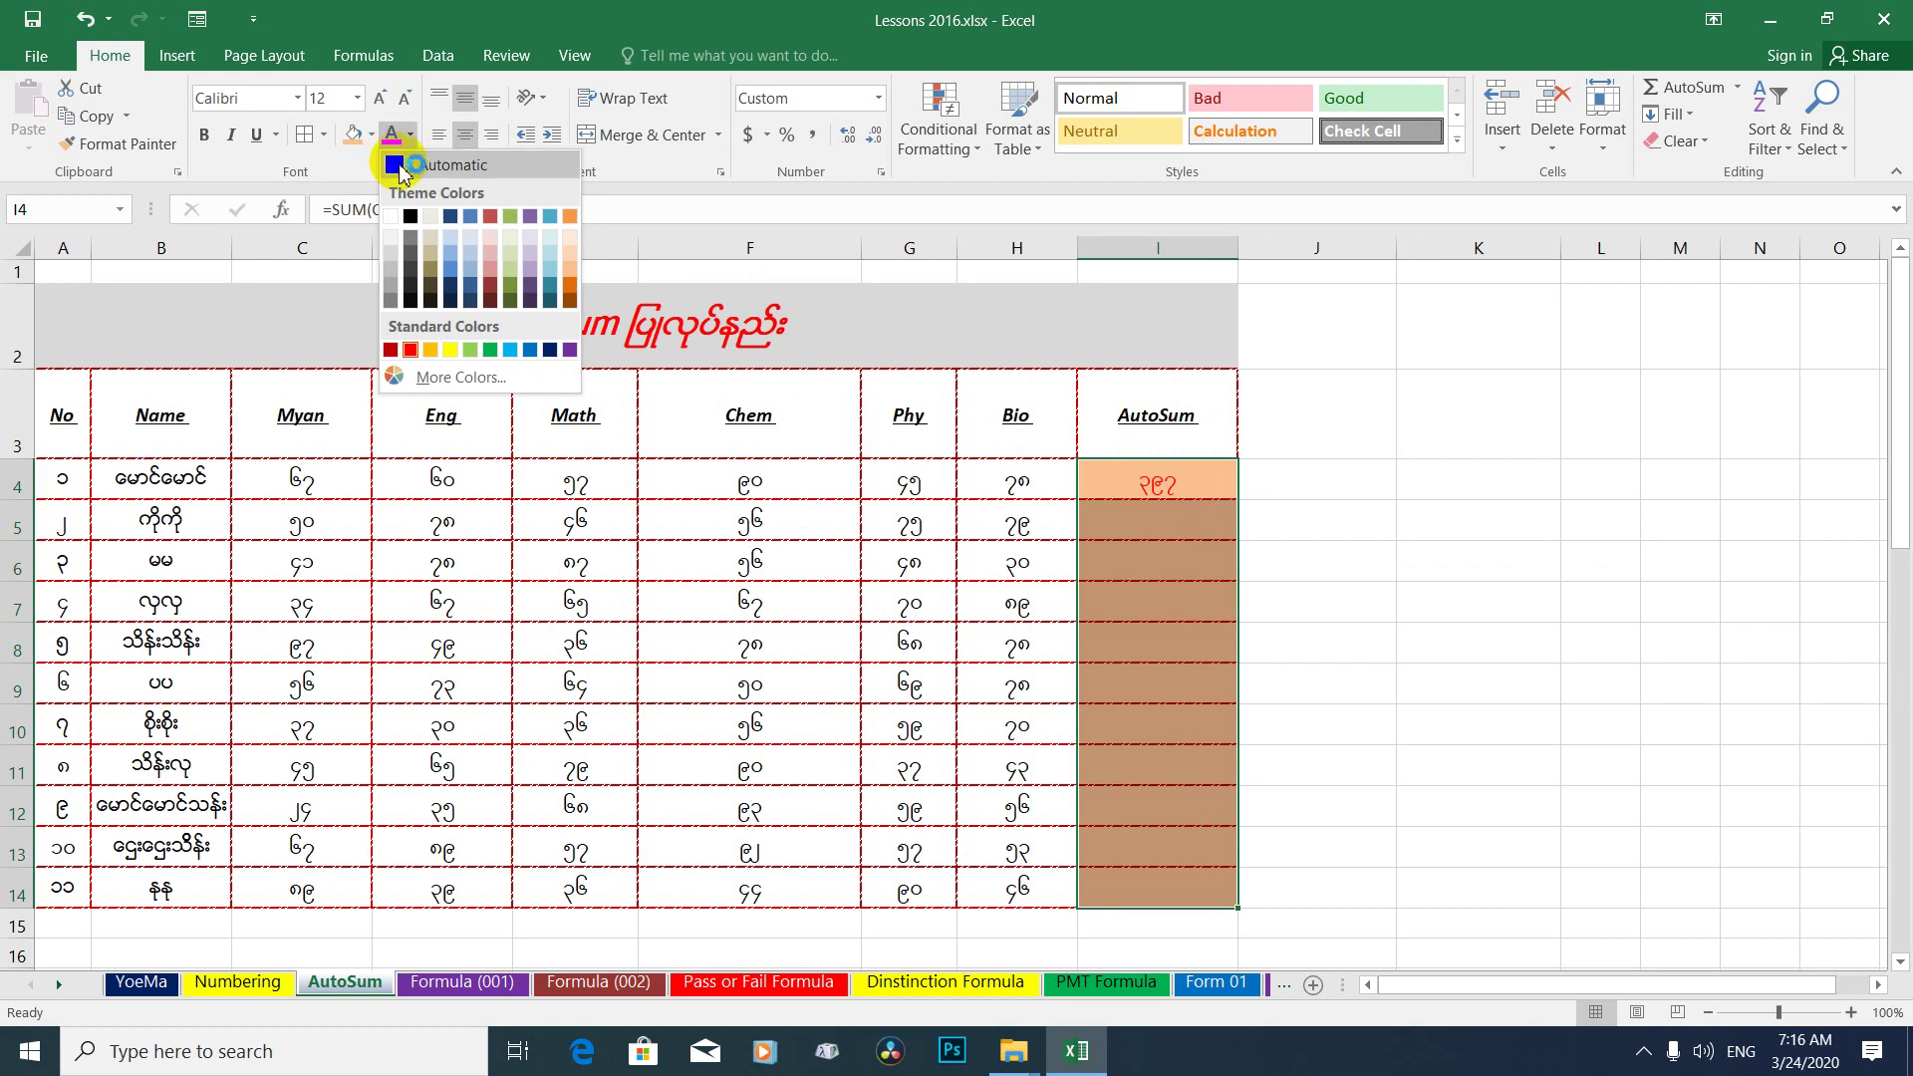
{"action": "left_click", "coordinate": [401, 168]}
Make the AutoSum totals in I4:I14 bold and italic.
{"action": "left_click", "coordinate": [1159, 539]}
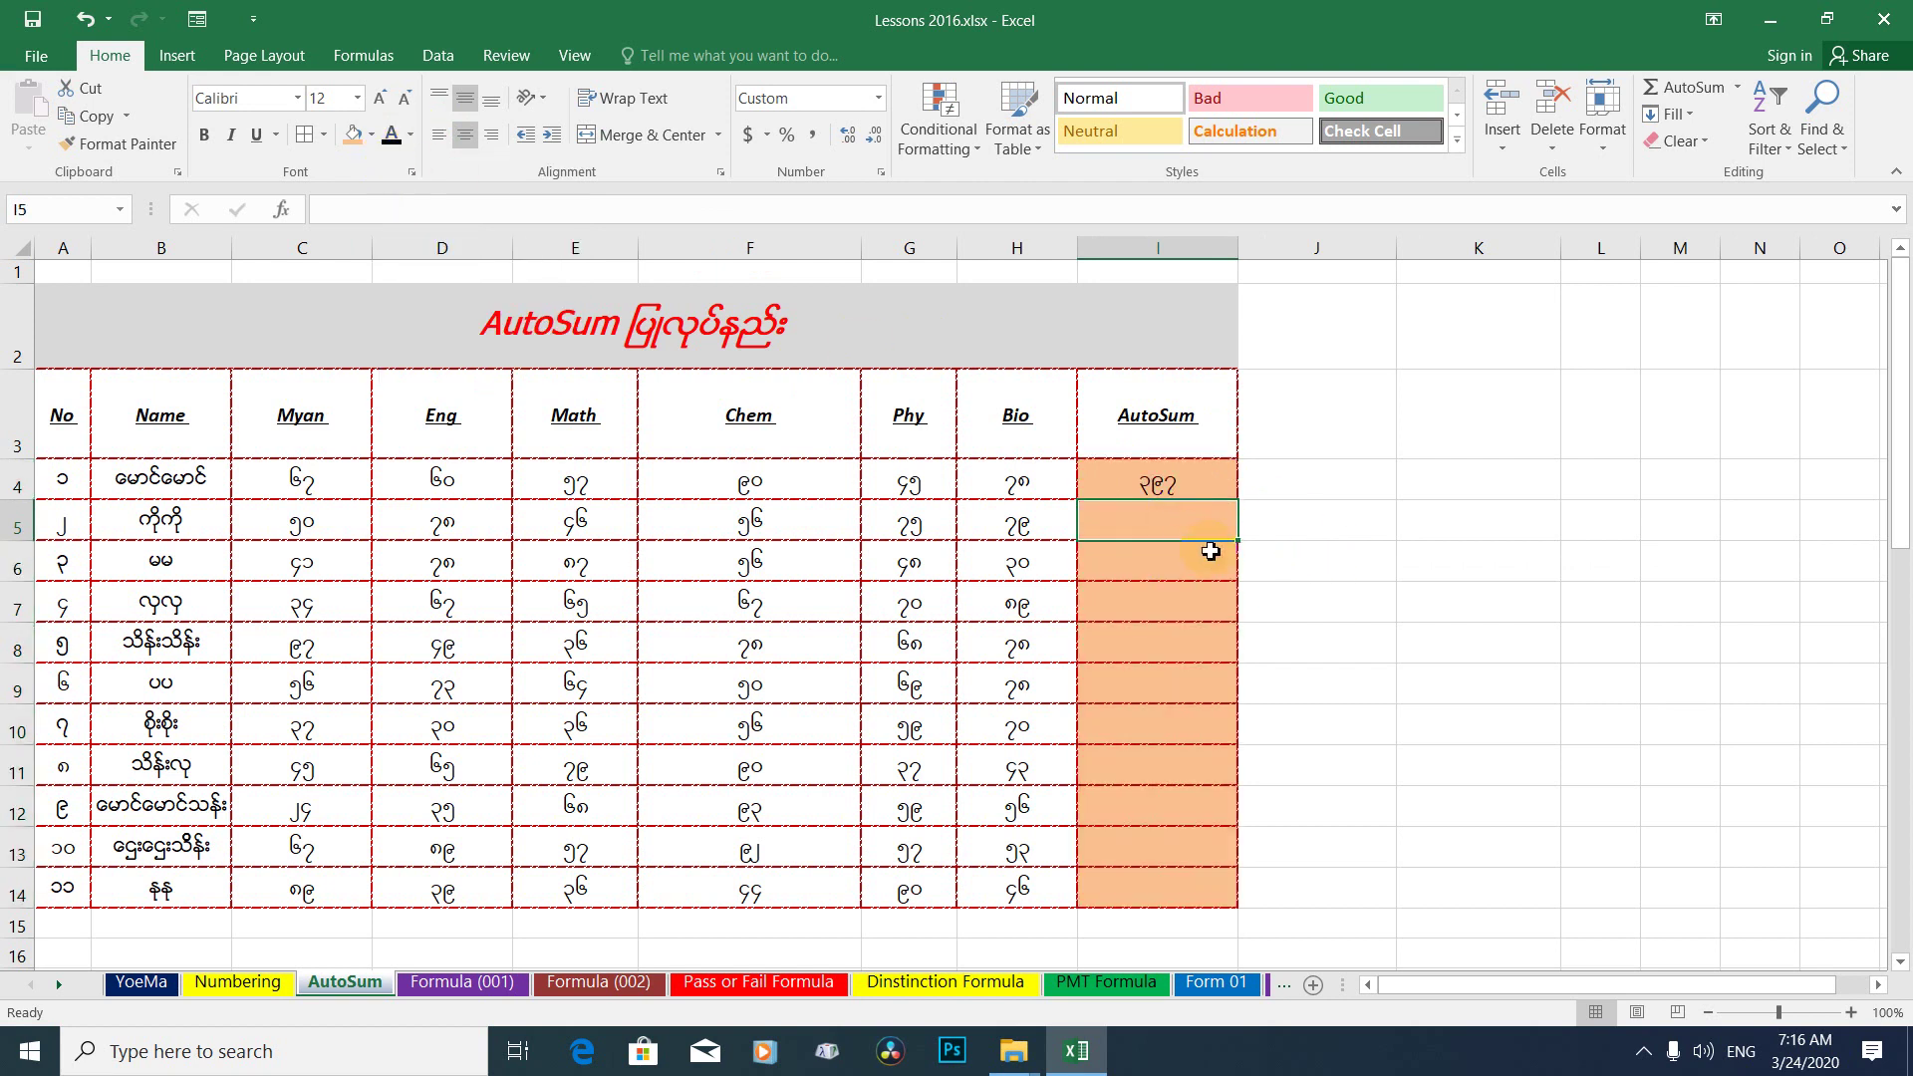
{"action": "left_click", "coordinate": [1175, 488]}
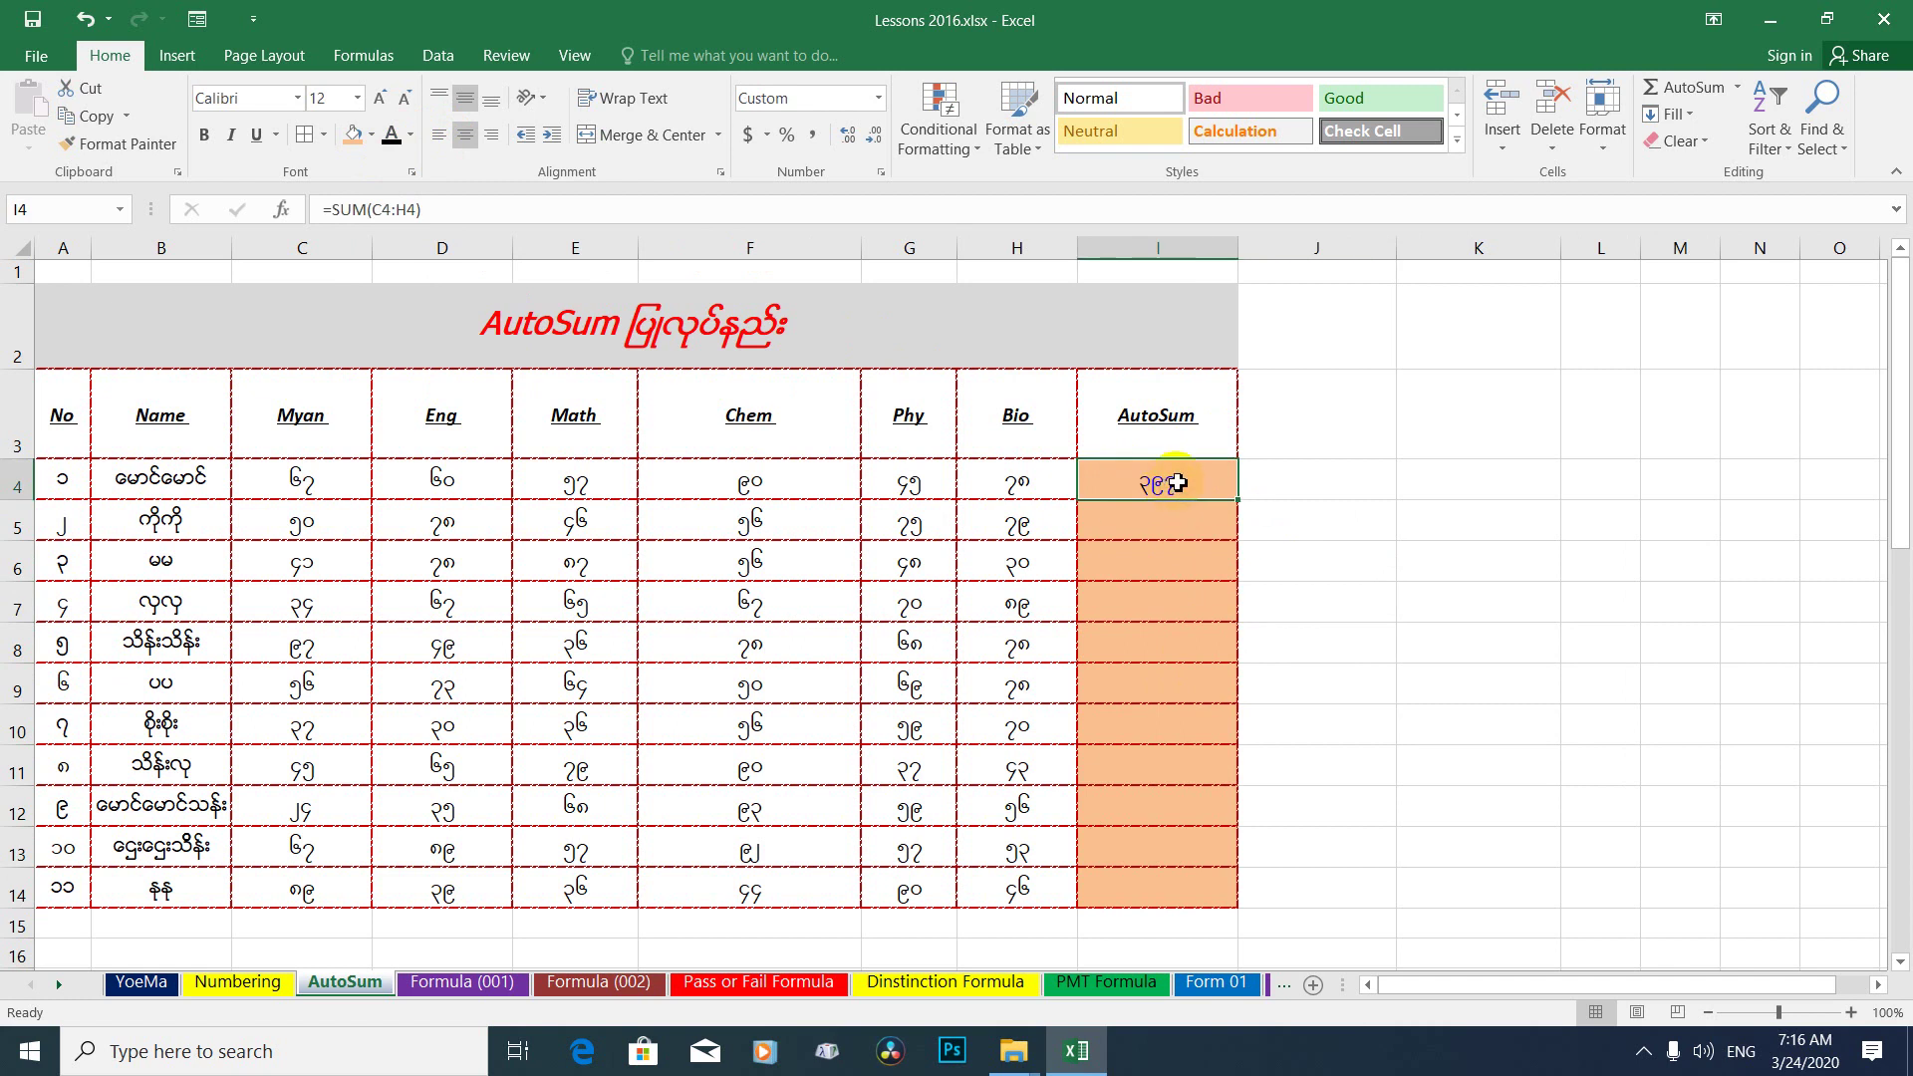
{"action": "left_click_drag", "start_coordinate": [1177, 483], "coordinate": [1165, 882]}
{"action": "left_click", "coordinate": [206, 136]}
{"action": "left_click", "coordinate": [235, 138]}
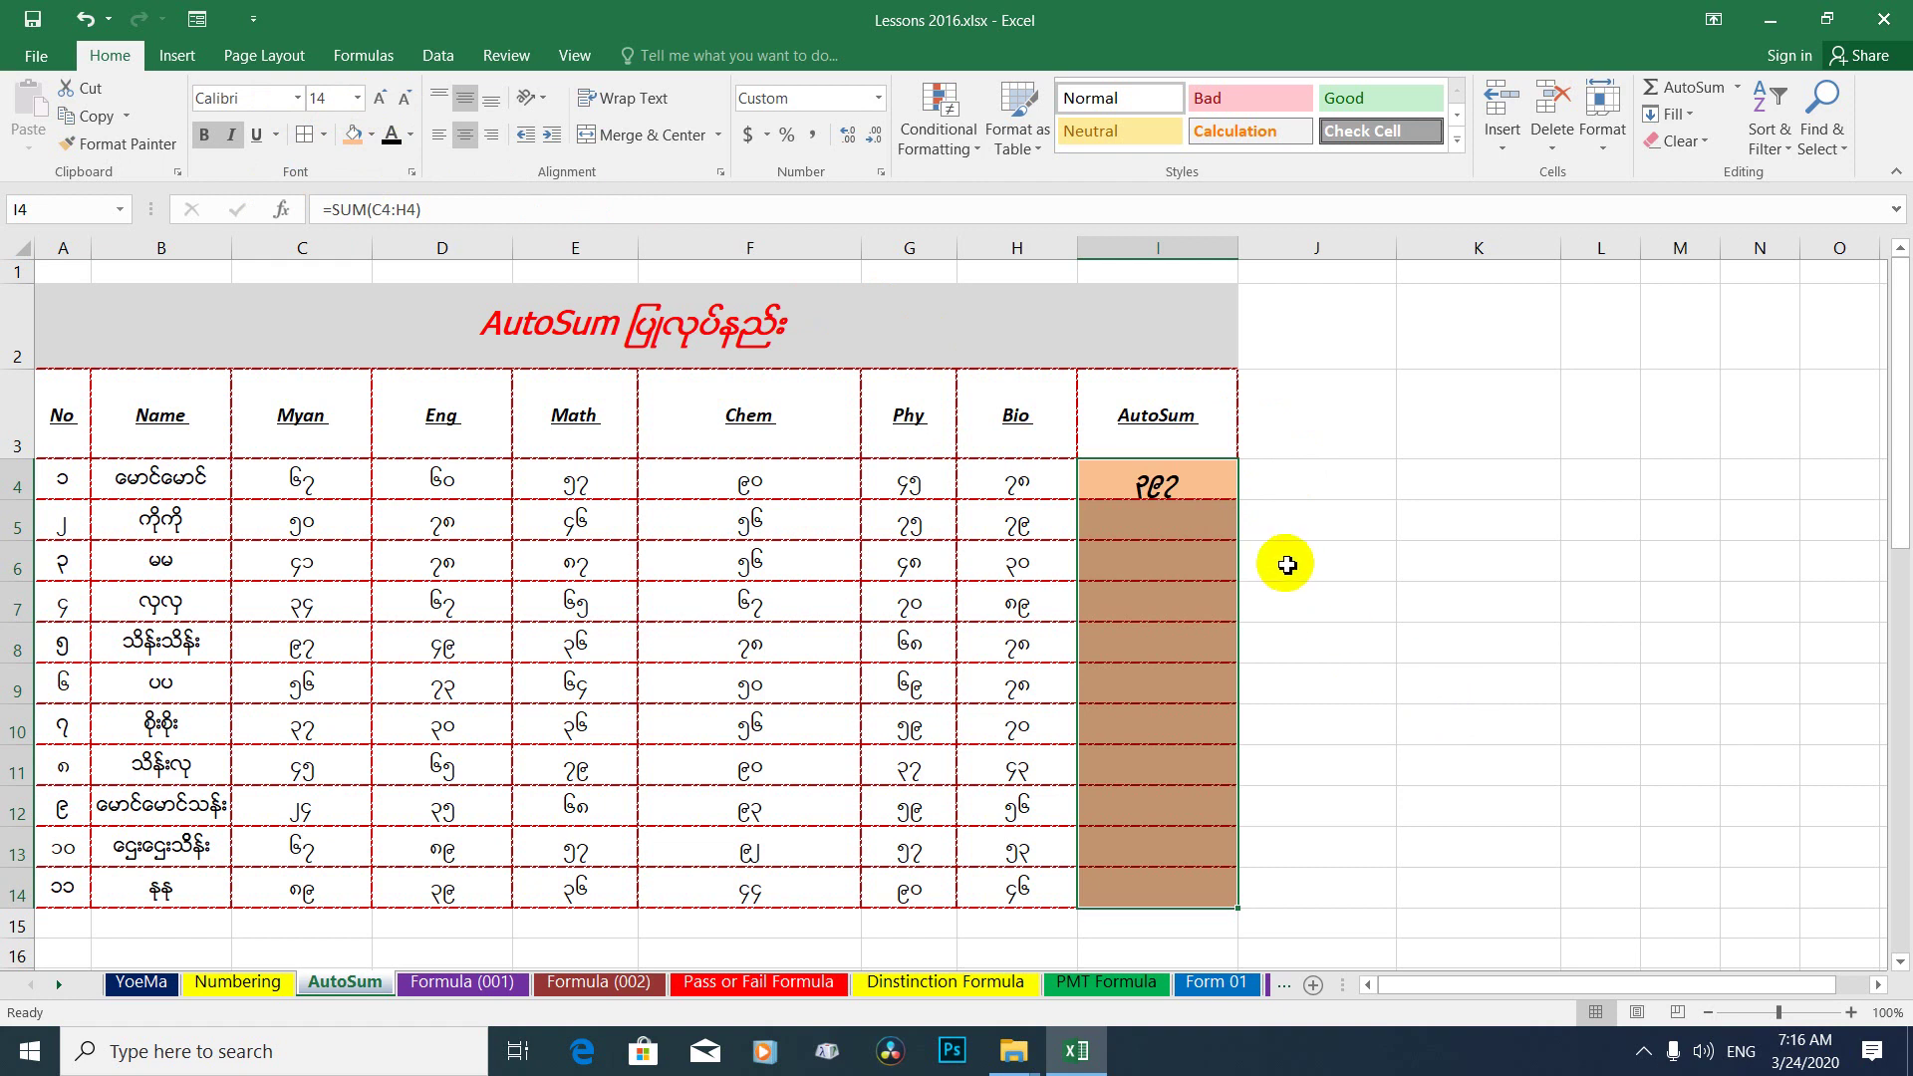
{"action": "left_click", "coordinate": [1334, 530]}
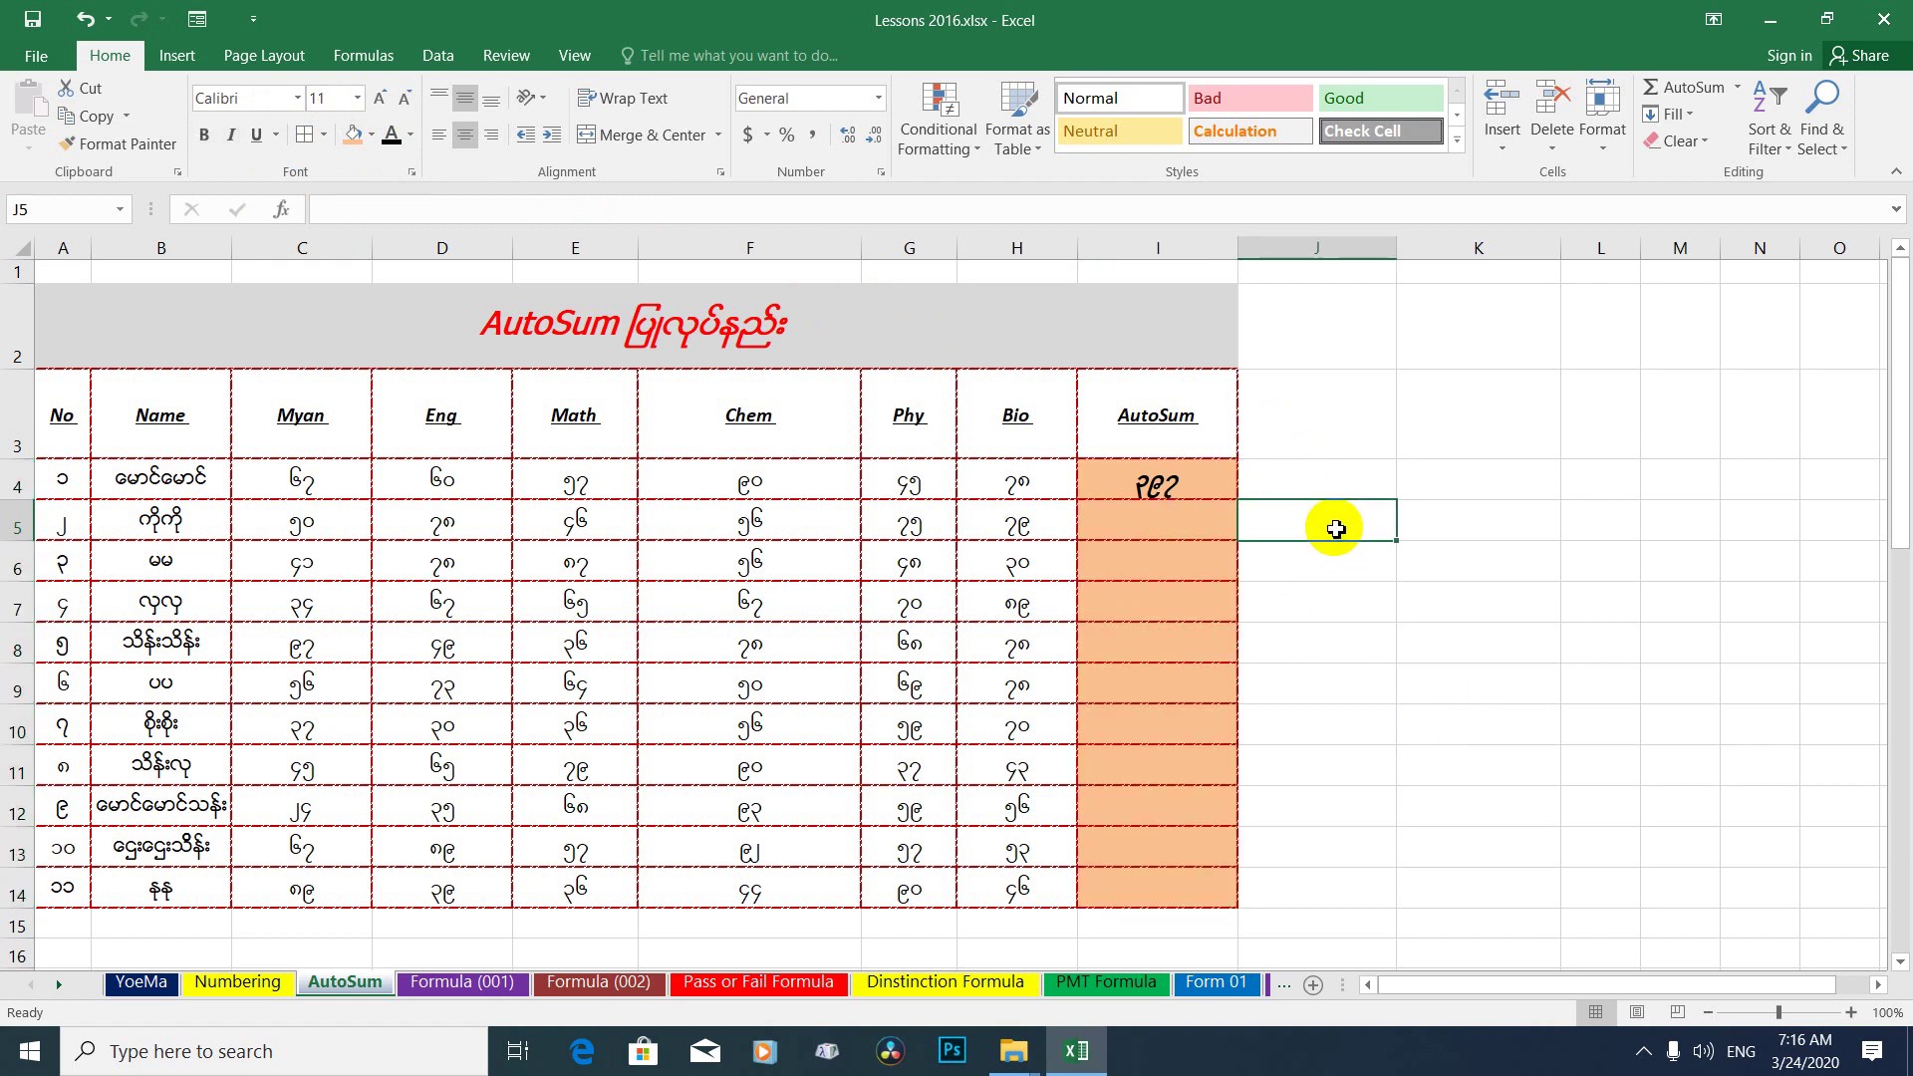
{"action": "left_click", "coordinate": [1199, 495]}
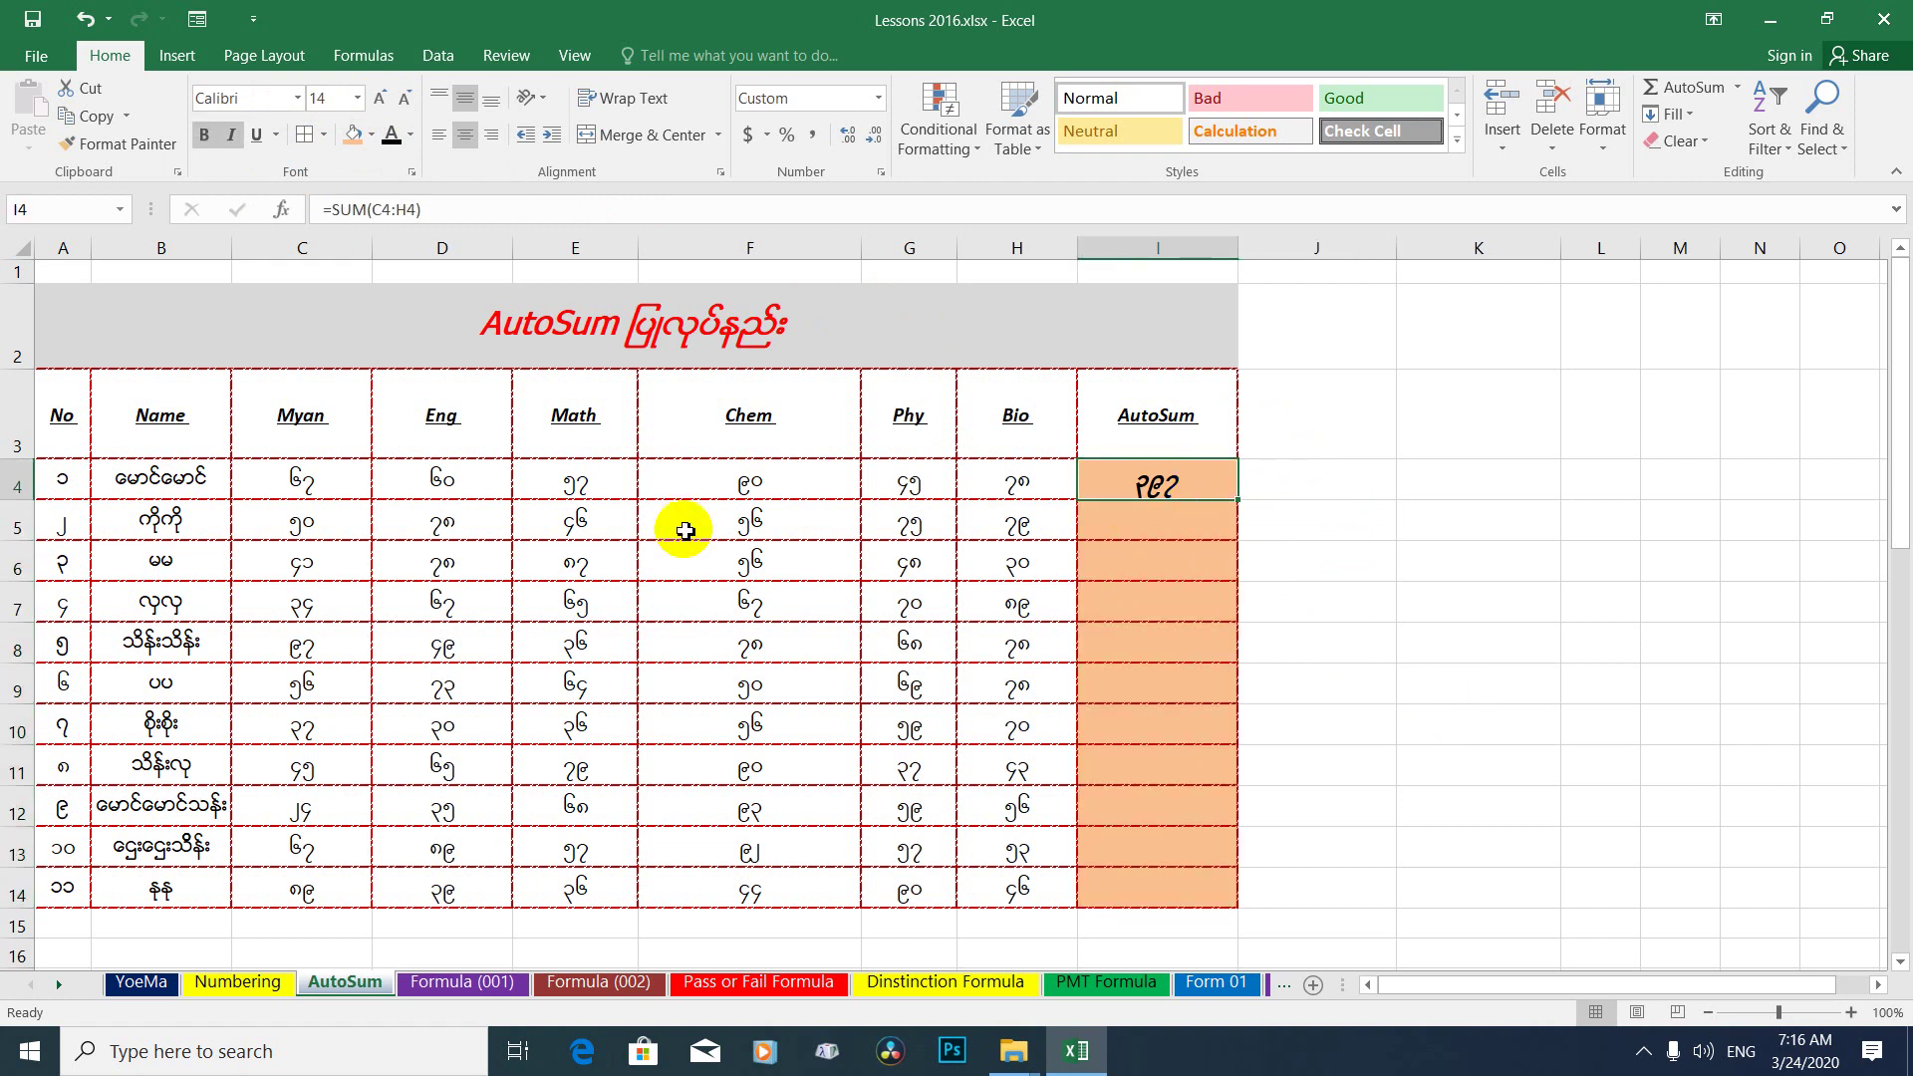
{"action": "left_click", "coordinate": [202, 481]}
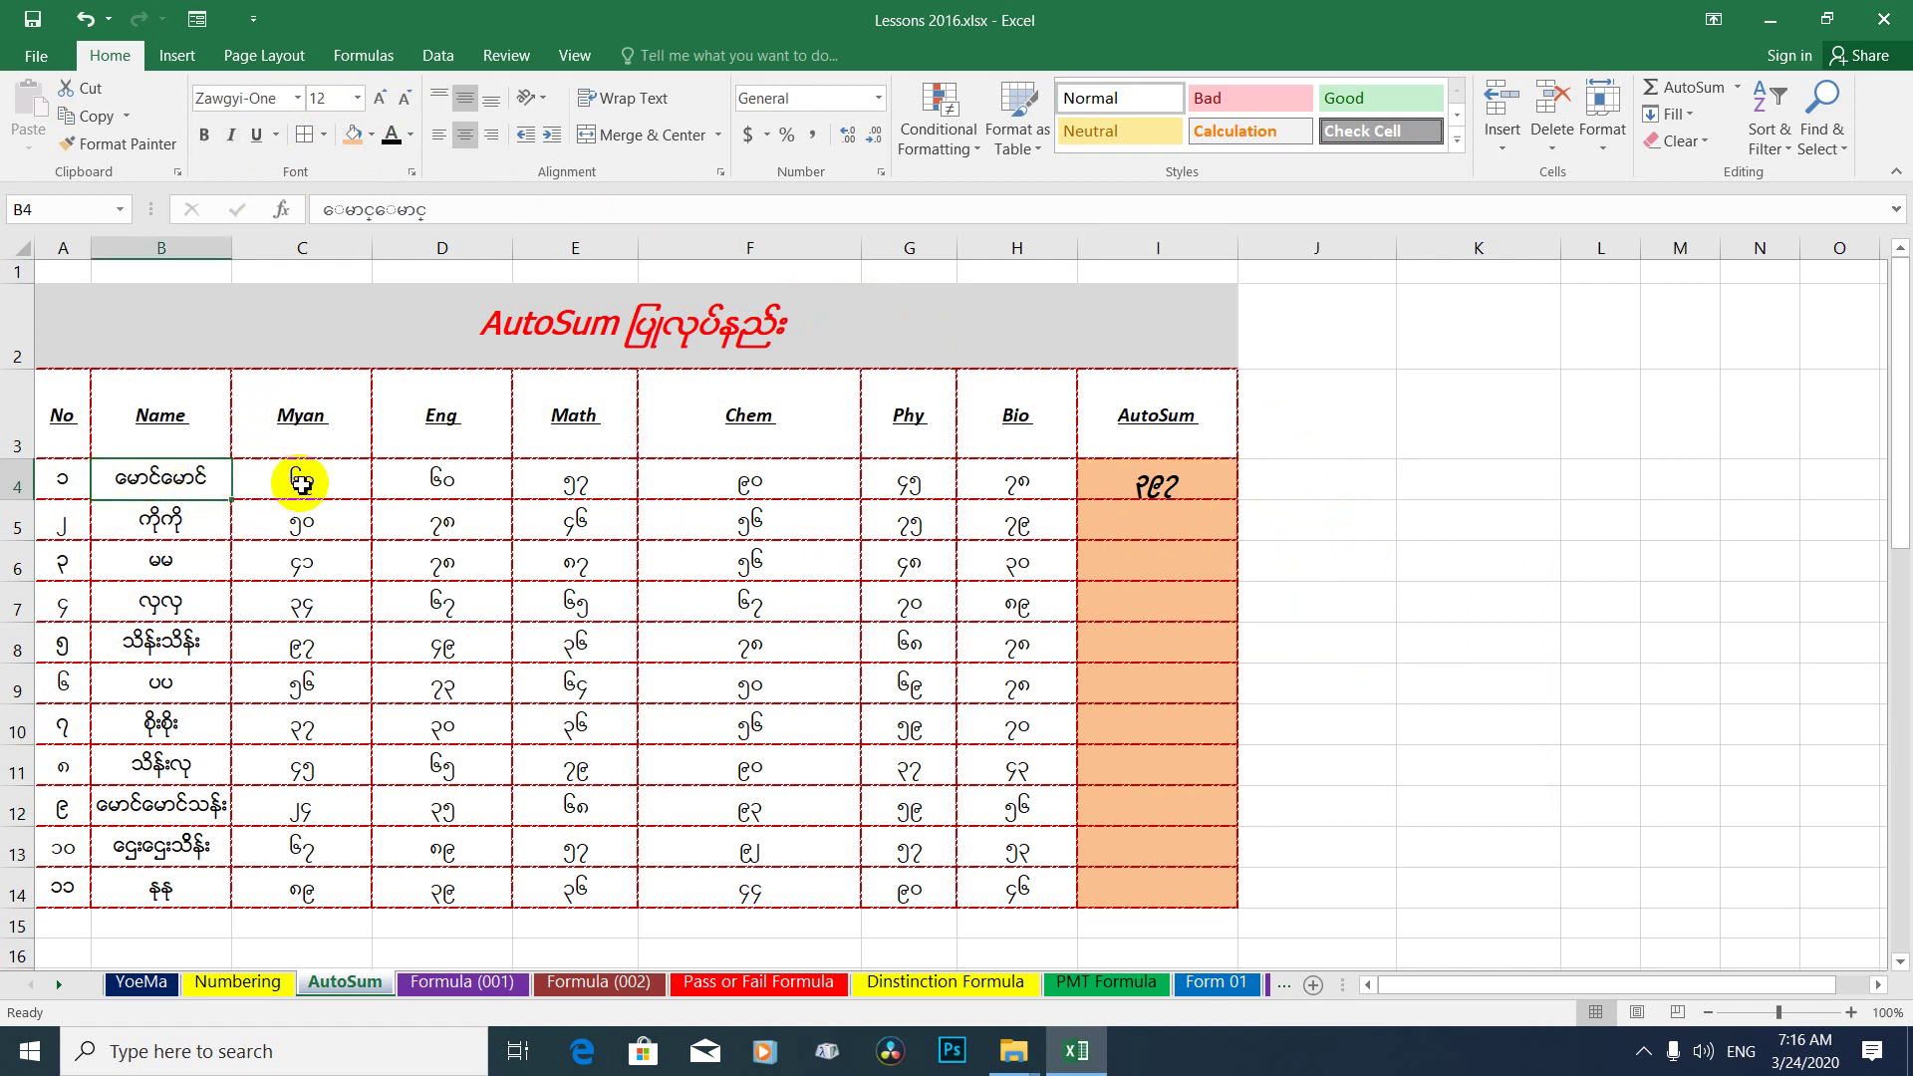
{"action": "left_click_drag", "start_coordinate": [269, 480], "coordinate": [1003, 477]}
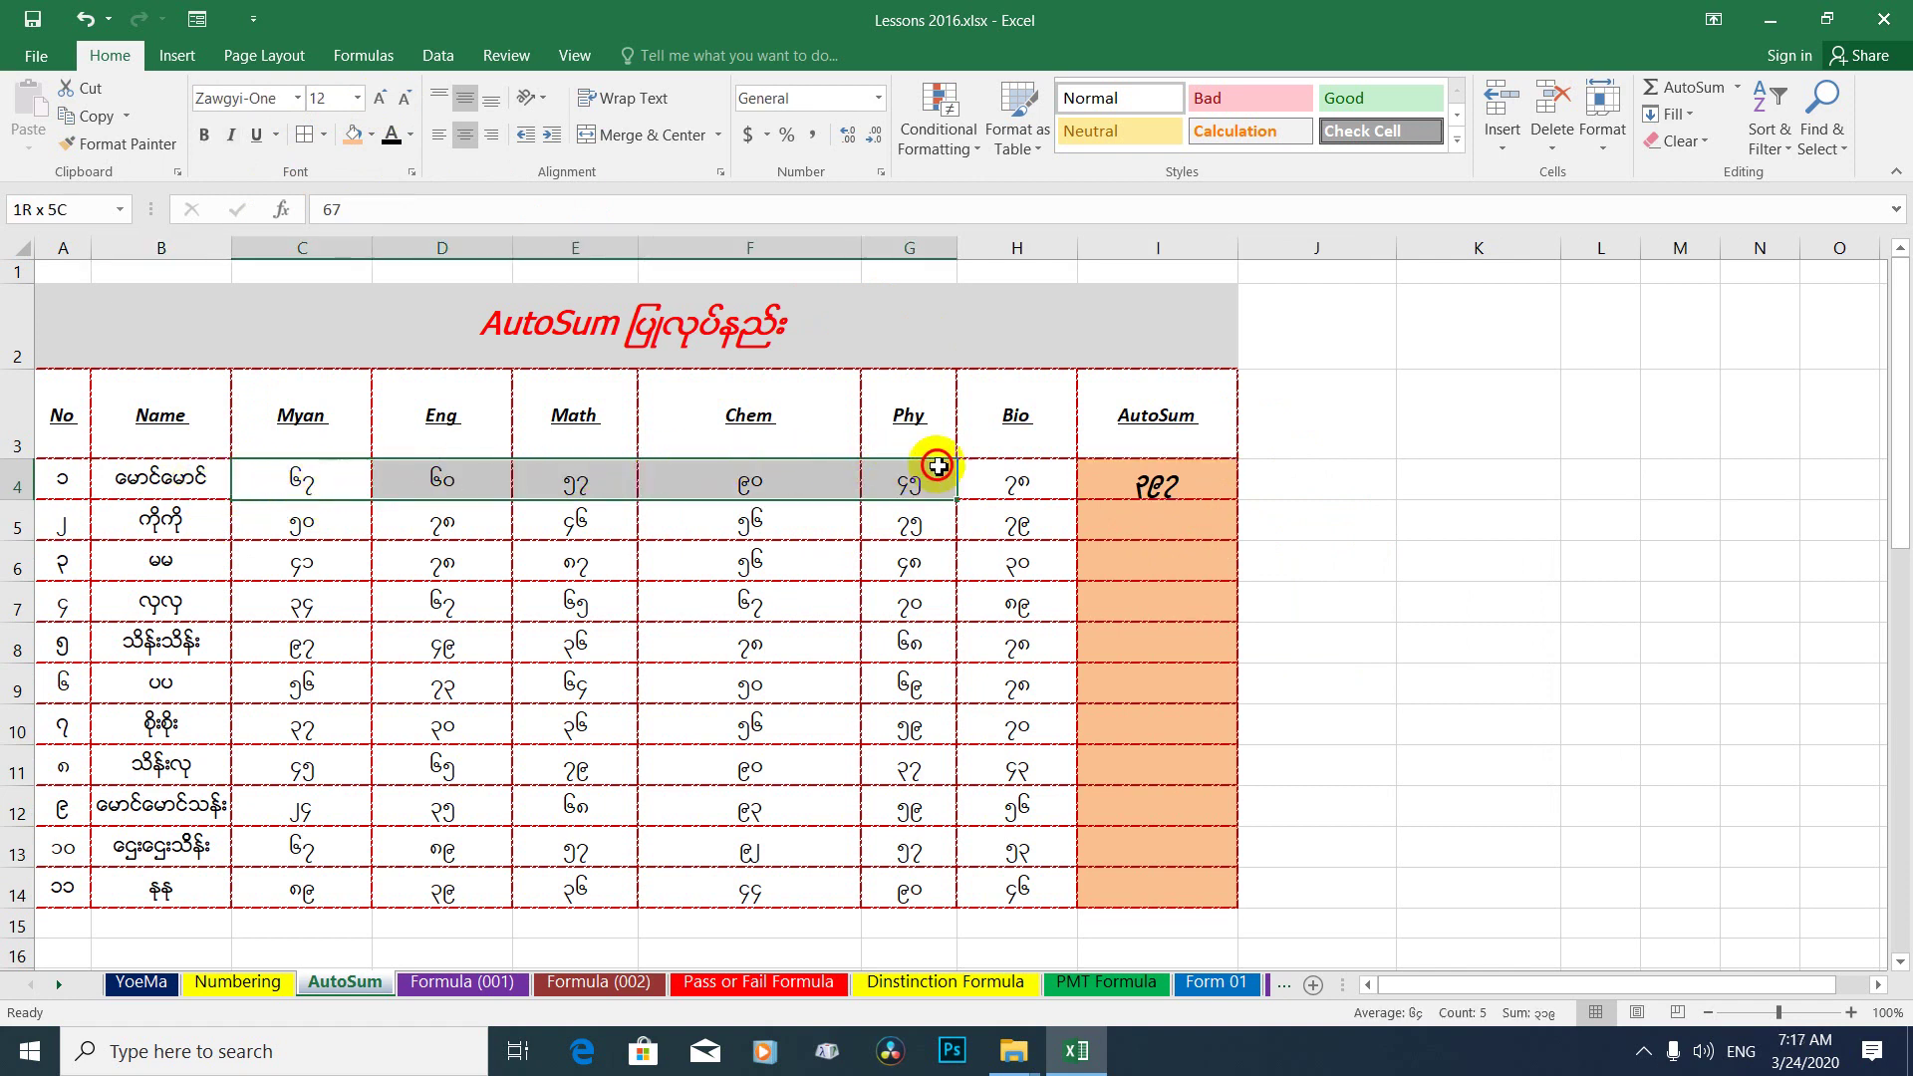
{"action": "left_click", "coordinate": [996, 480]}
{"action": "left_click_drag", "start_coordinate": [309, 482], "coordinate": [974, 482]}
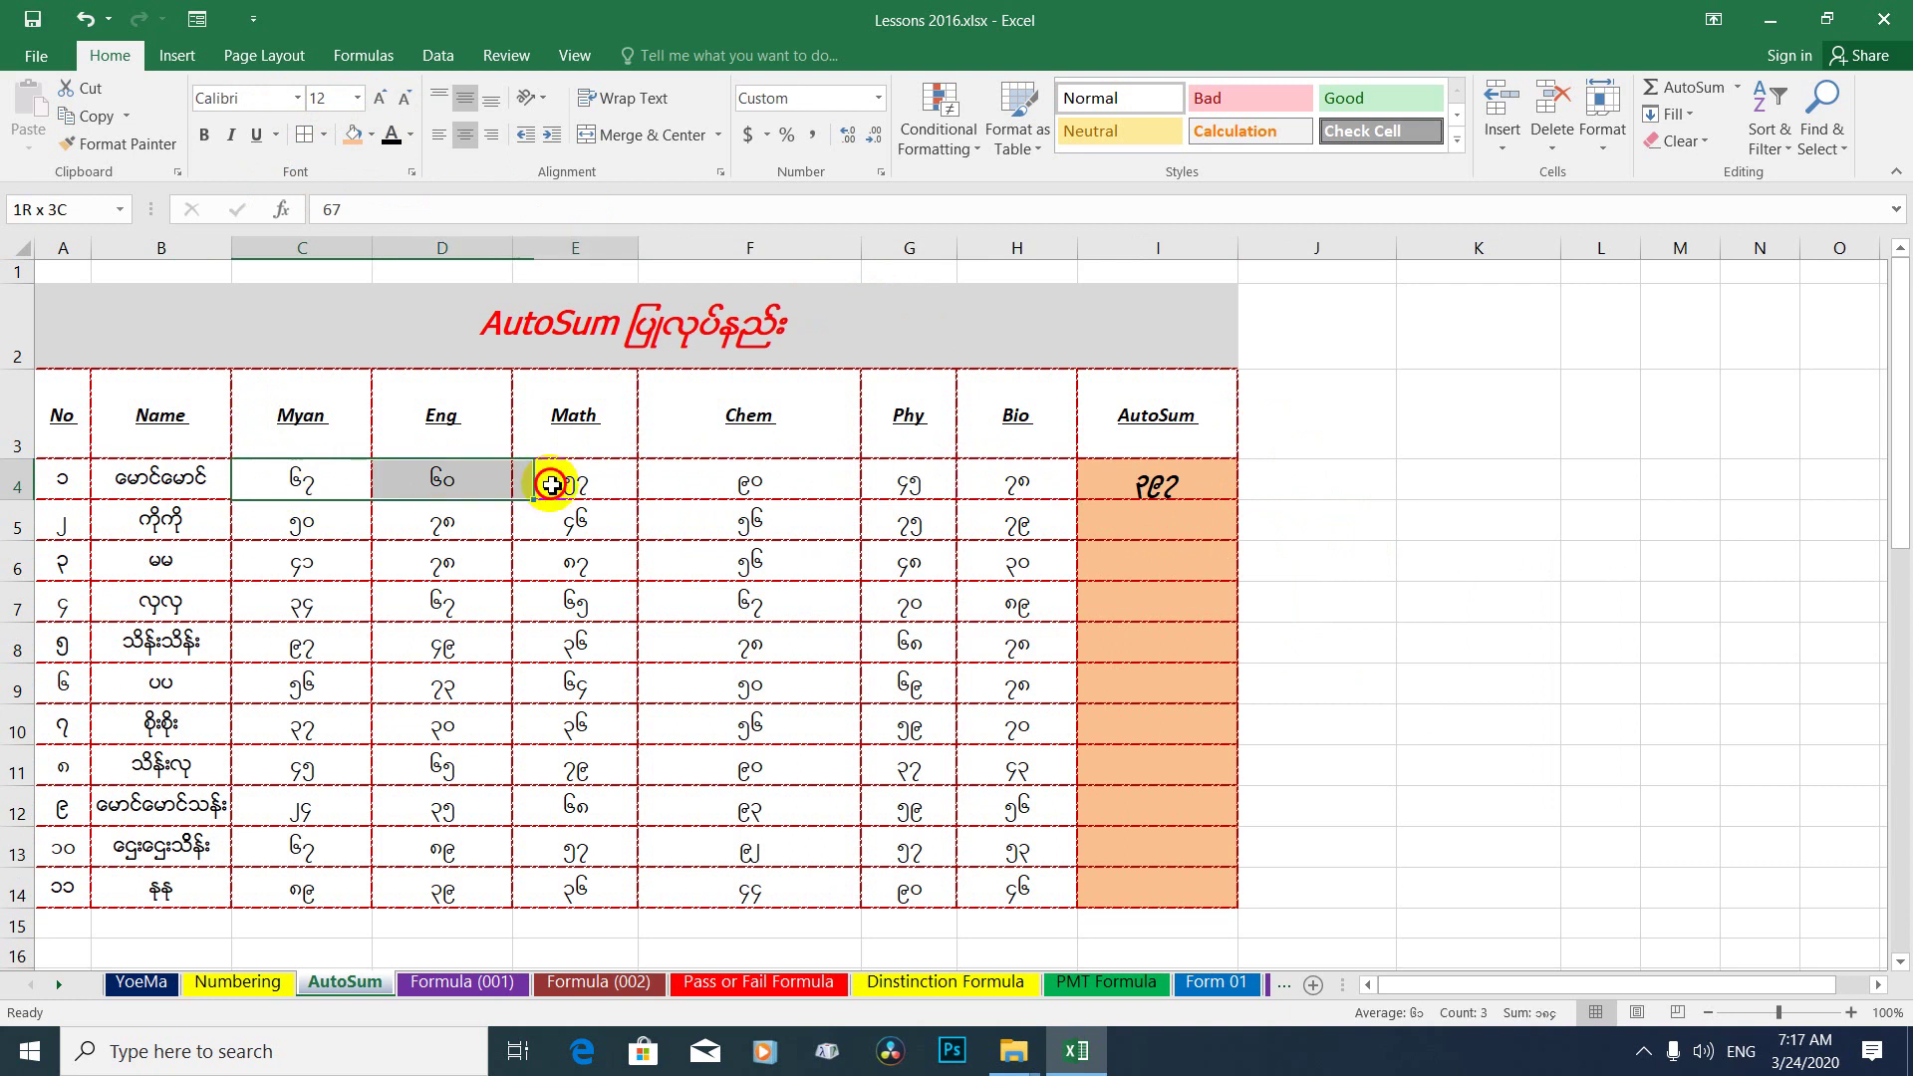
{"action": "left_click", "coordinate": [1158, 477]}
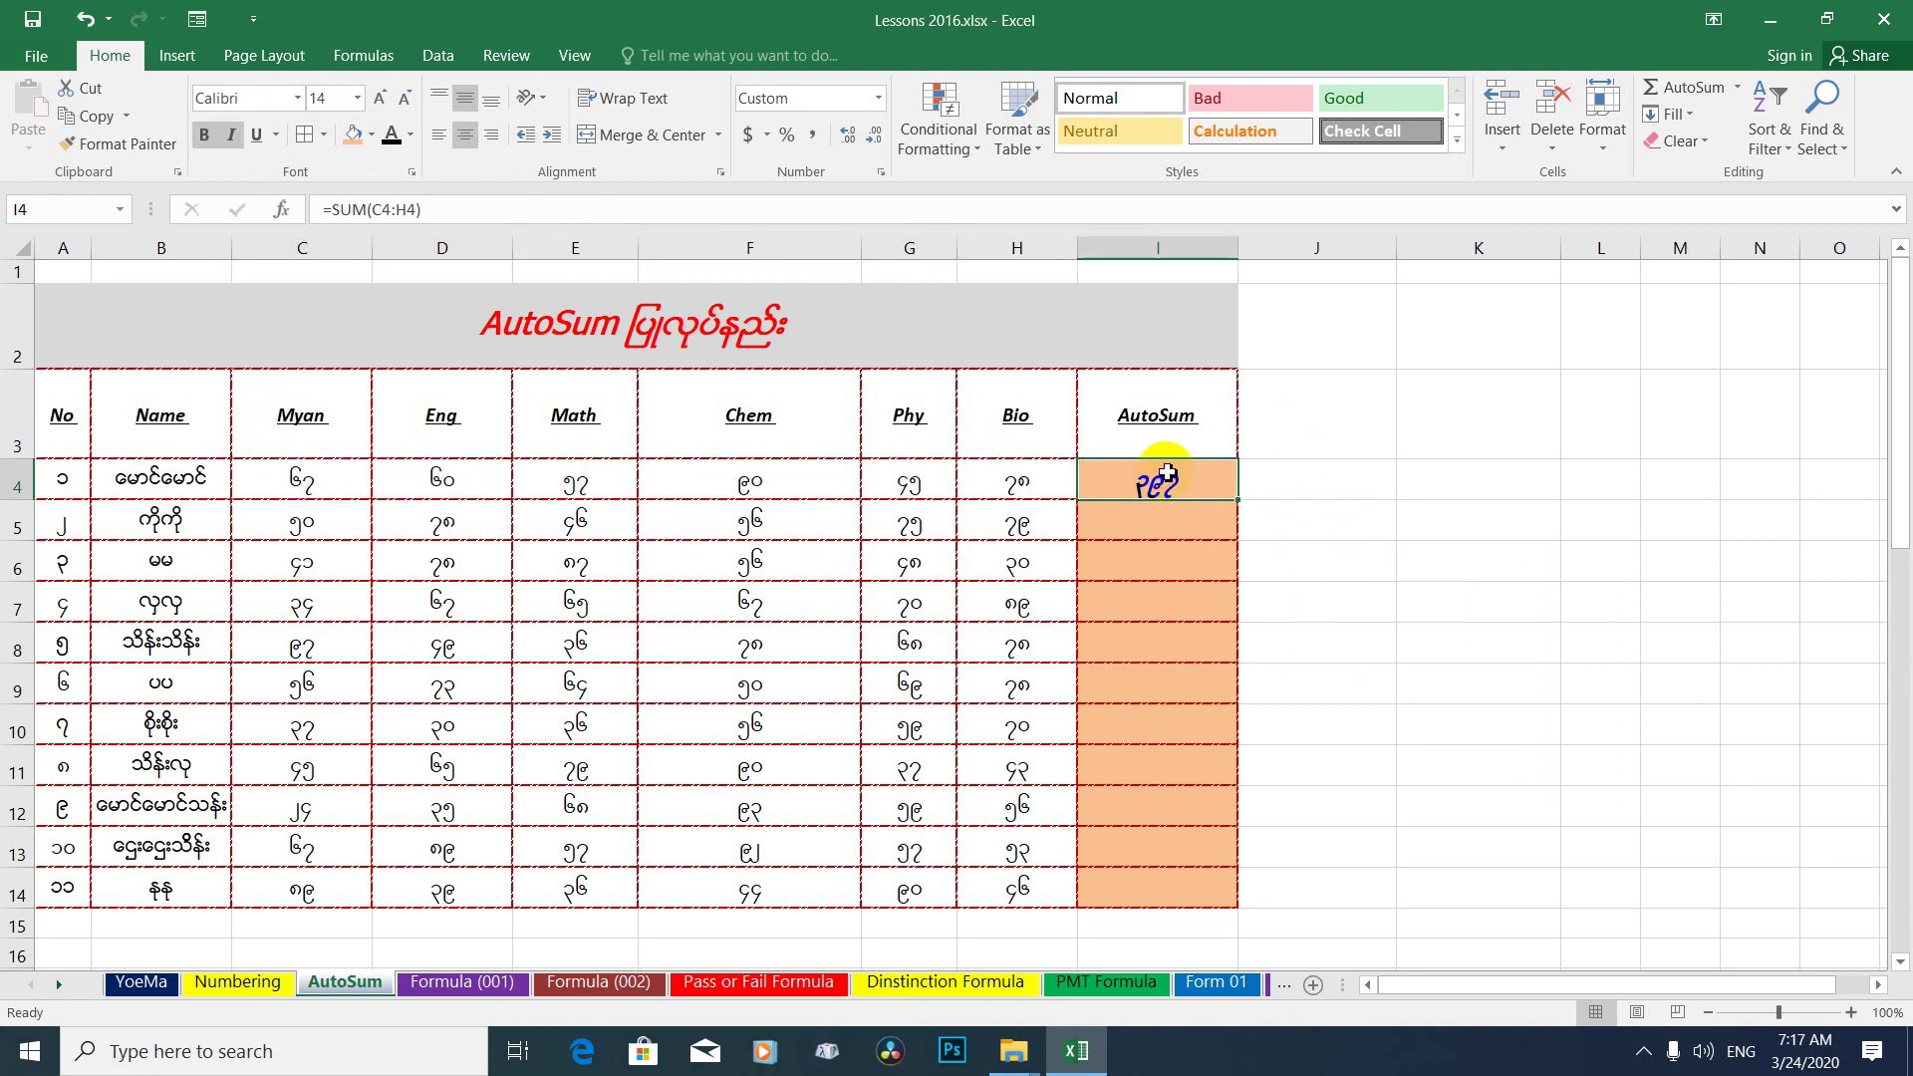
{"action": "left_click", "coordinate": [1194, 519]}
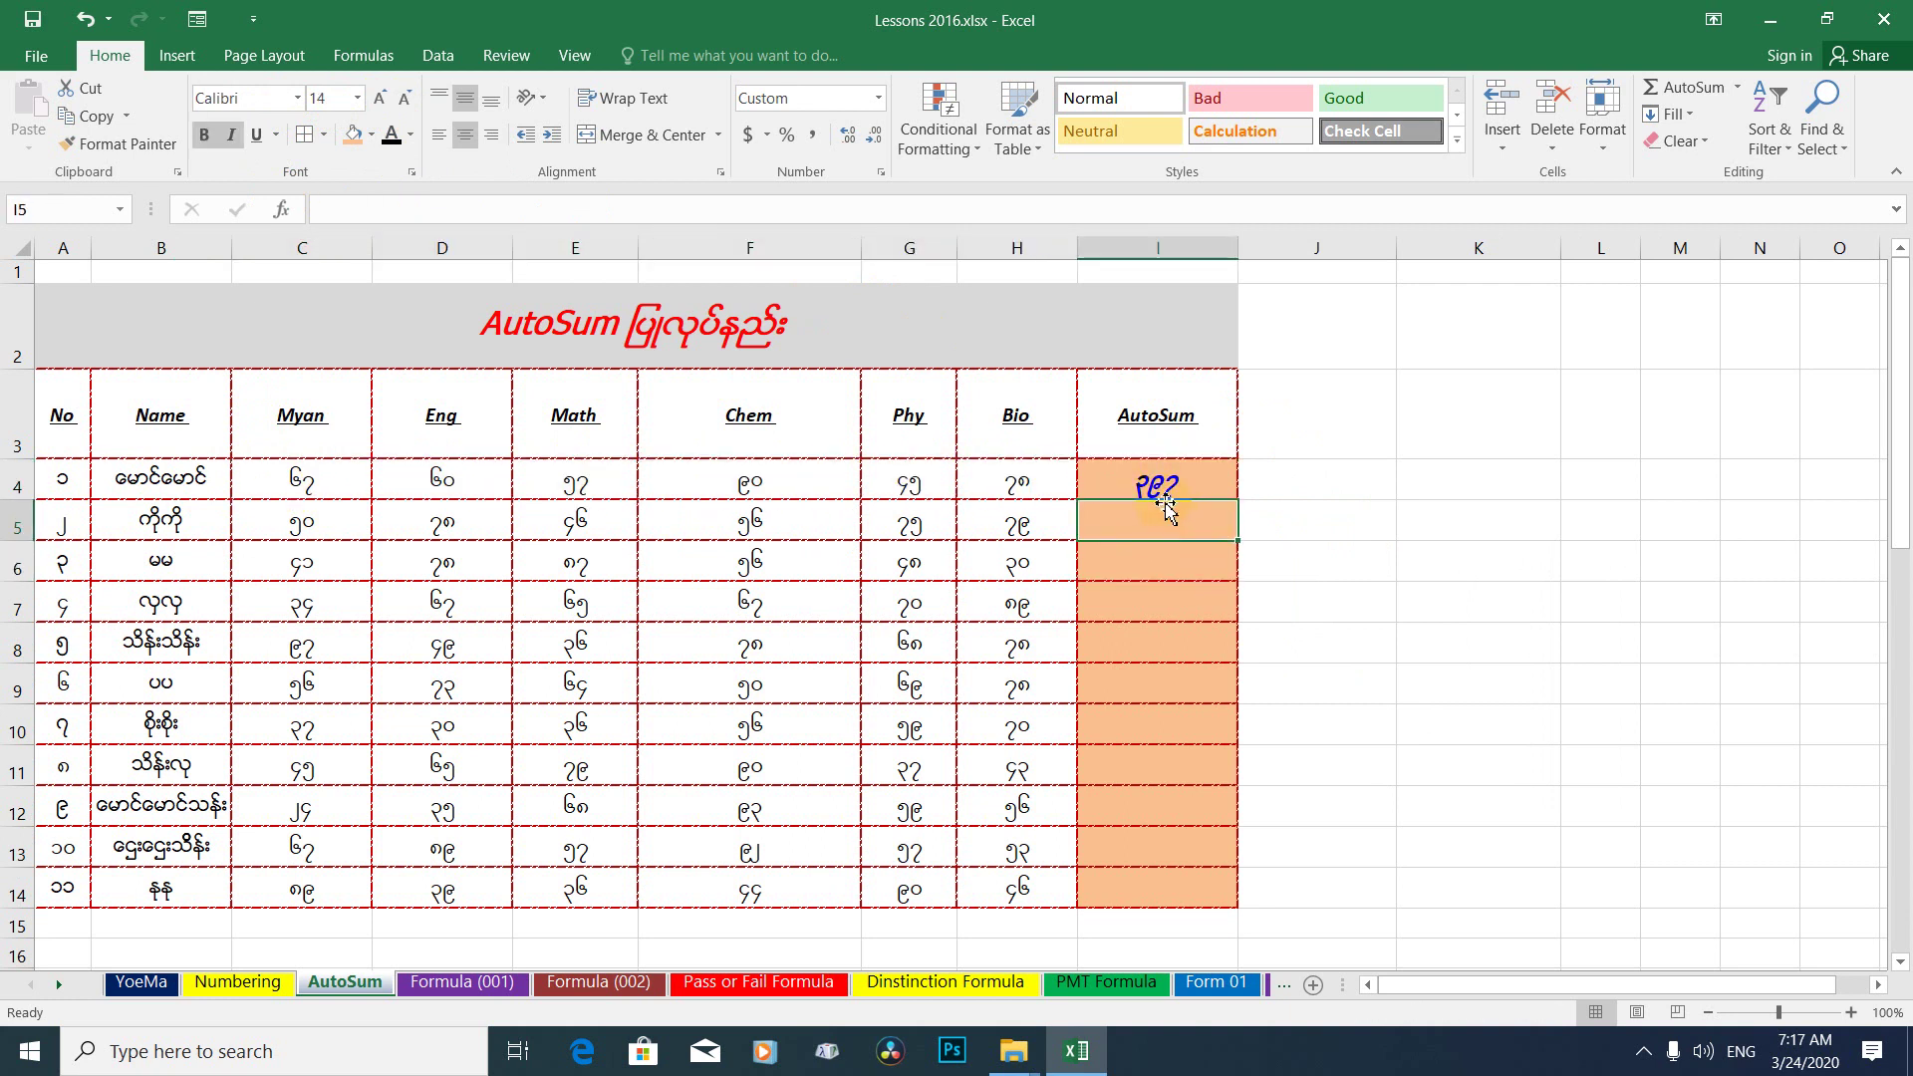
{"action": "left_click", "coordinate": [1162, 493]}
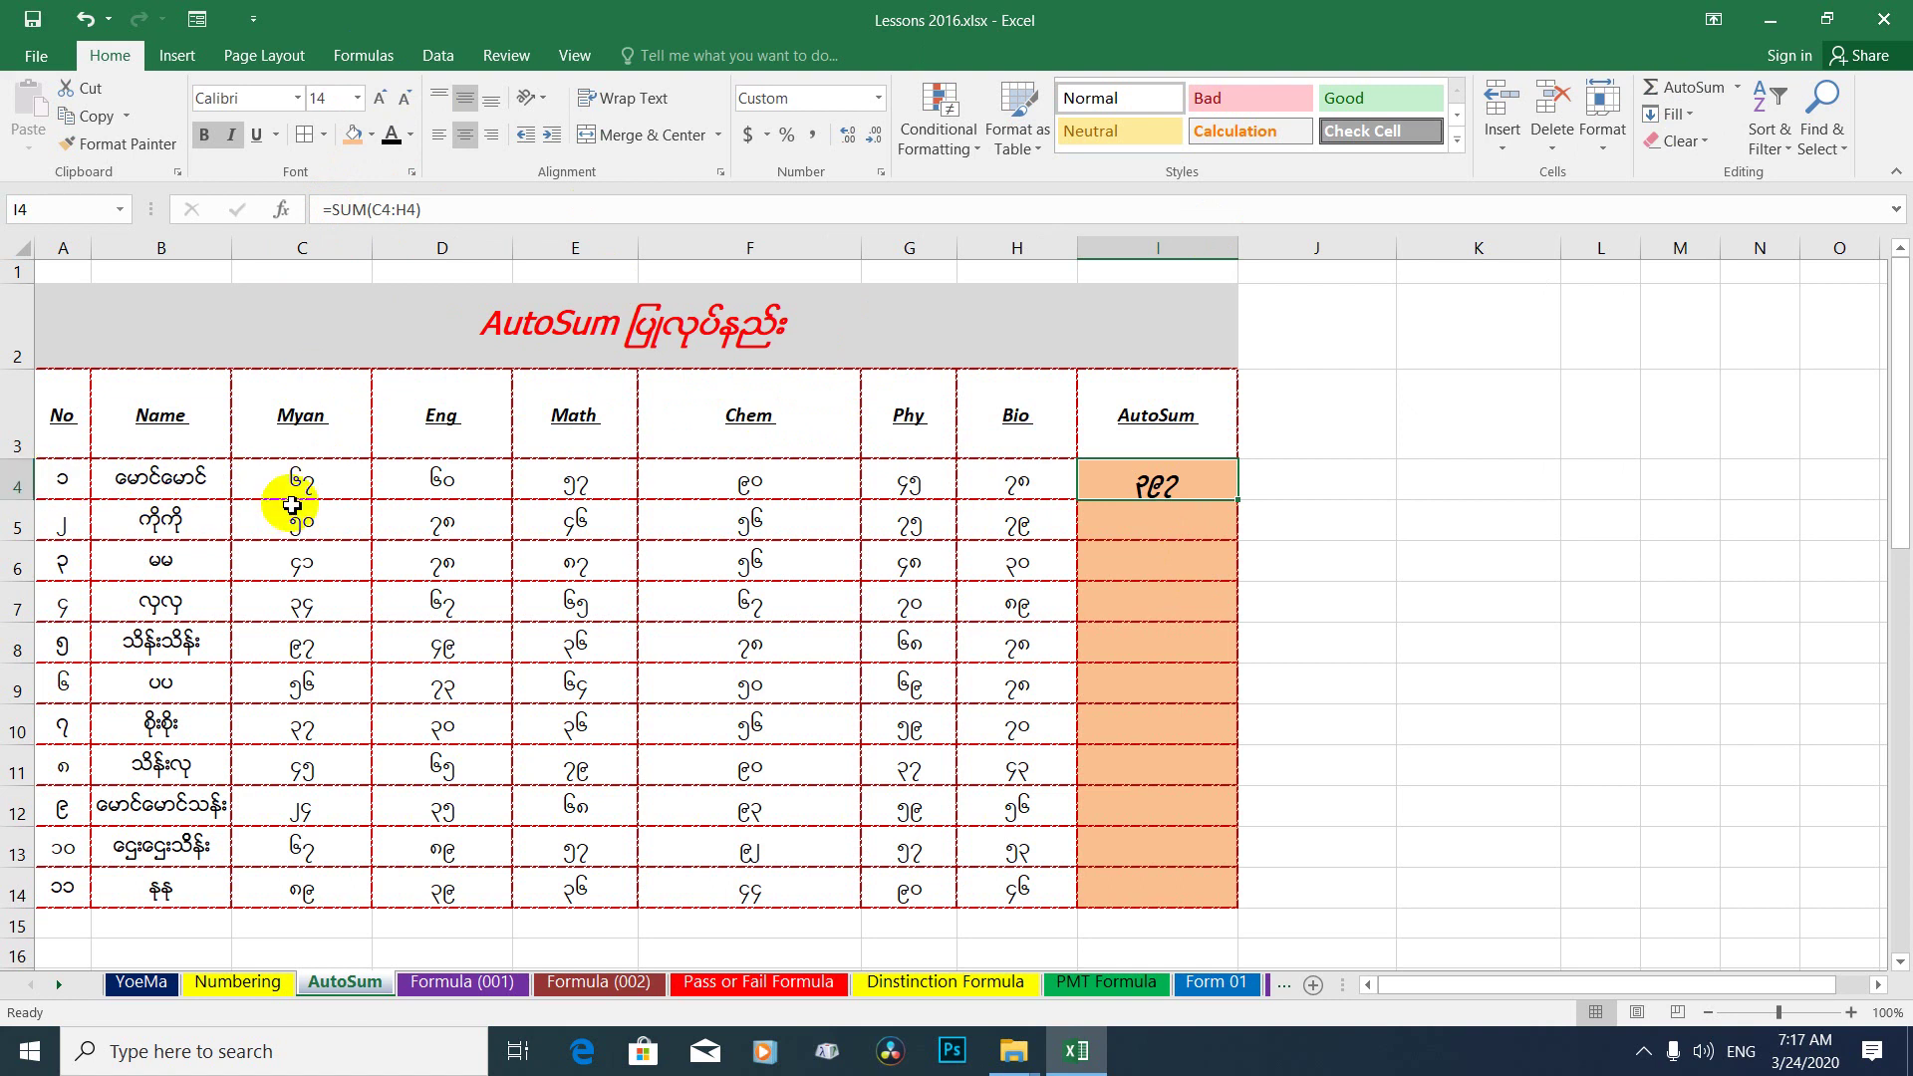
{"action": "left_click", "coordinate": [392, 209]}
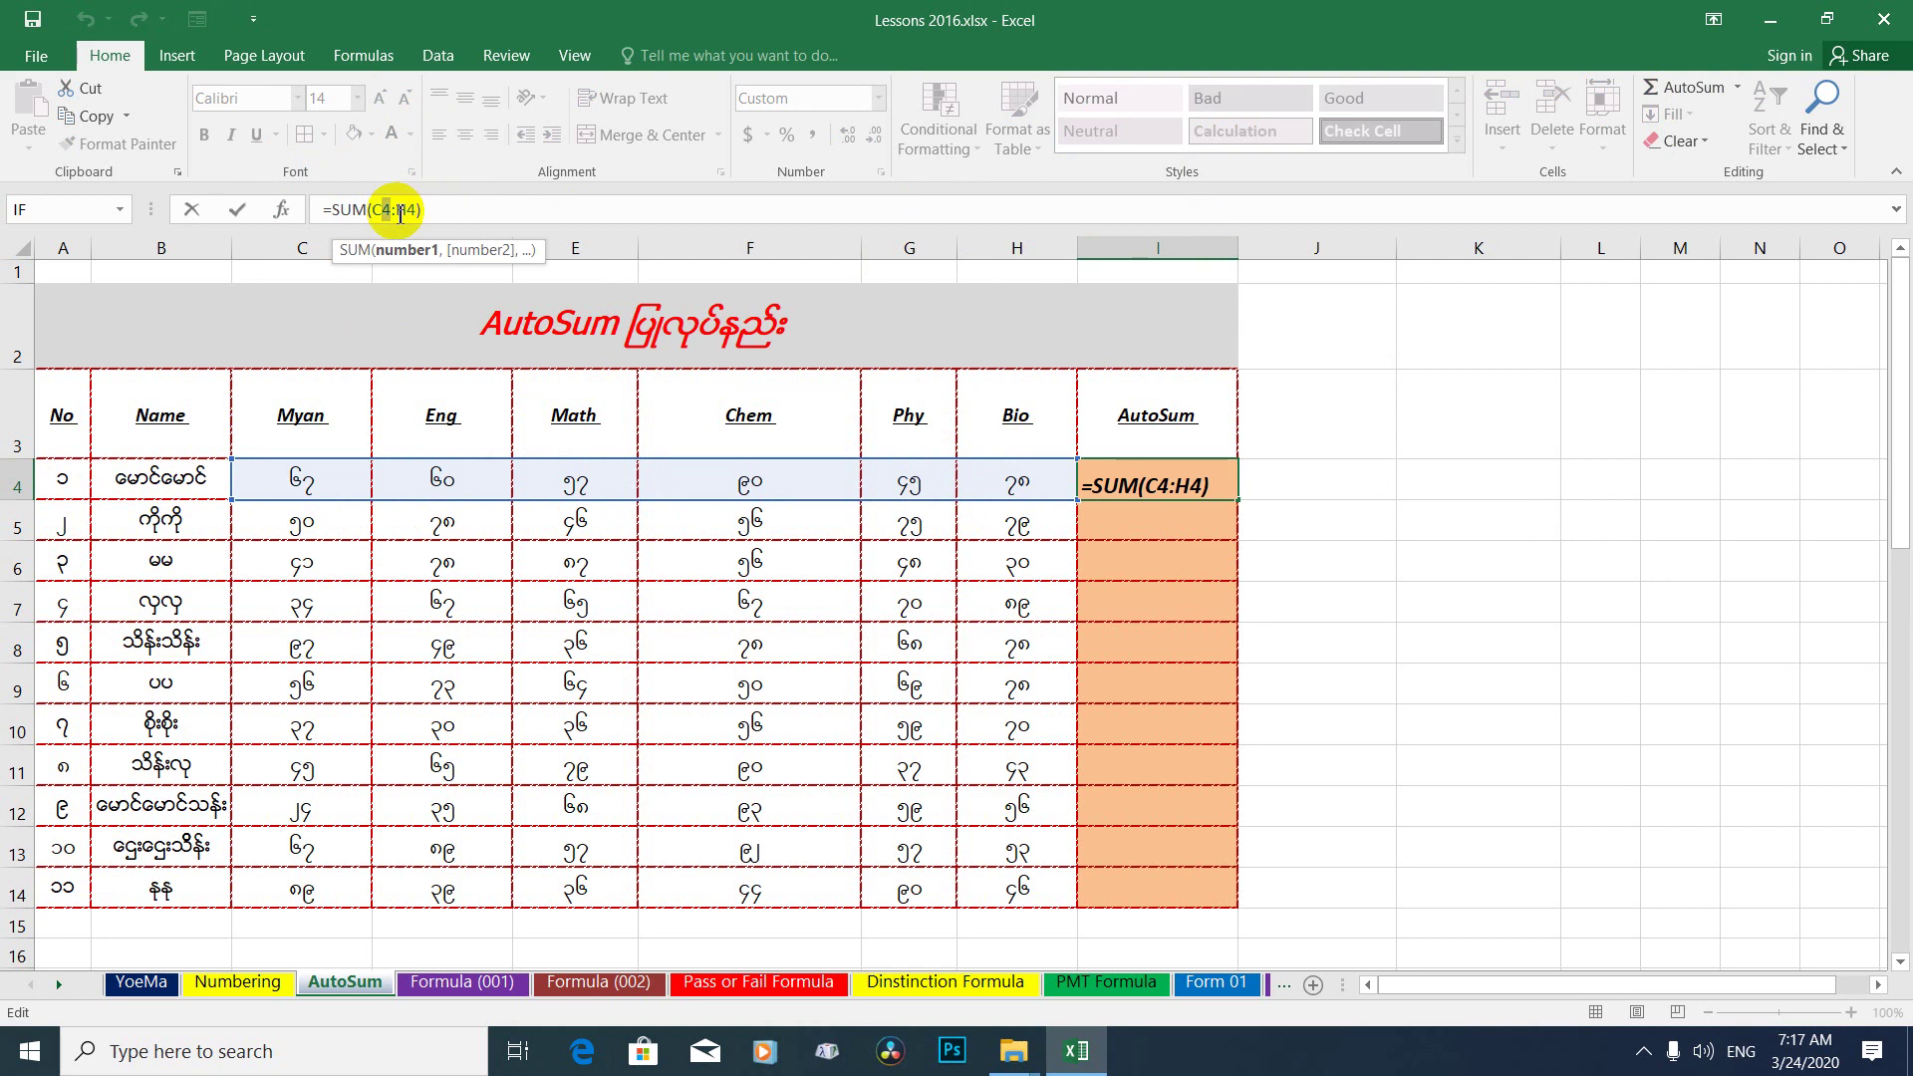
{"action": "left_click", "coordinate": [1133, 495]}
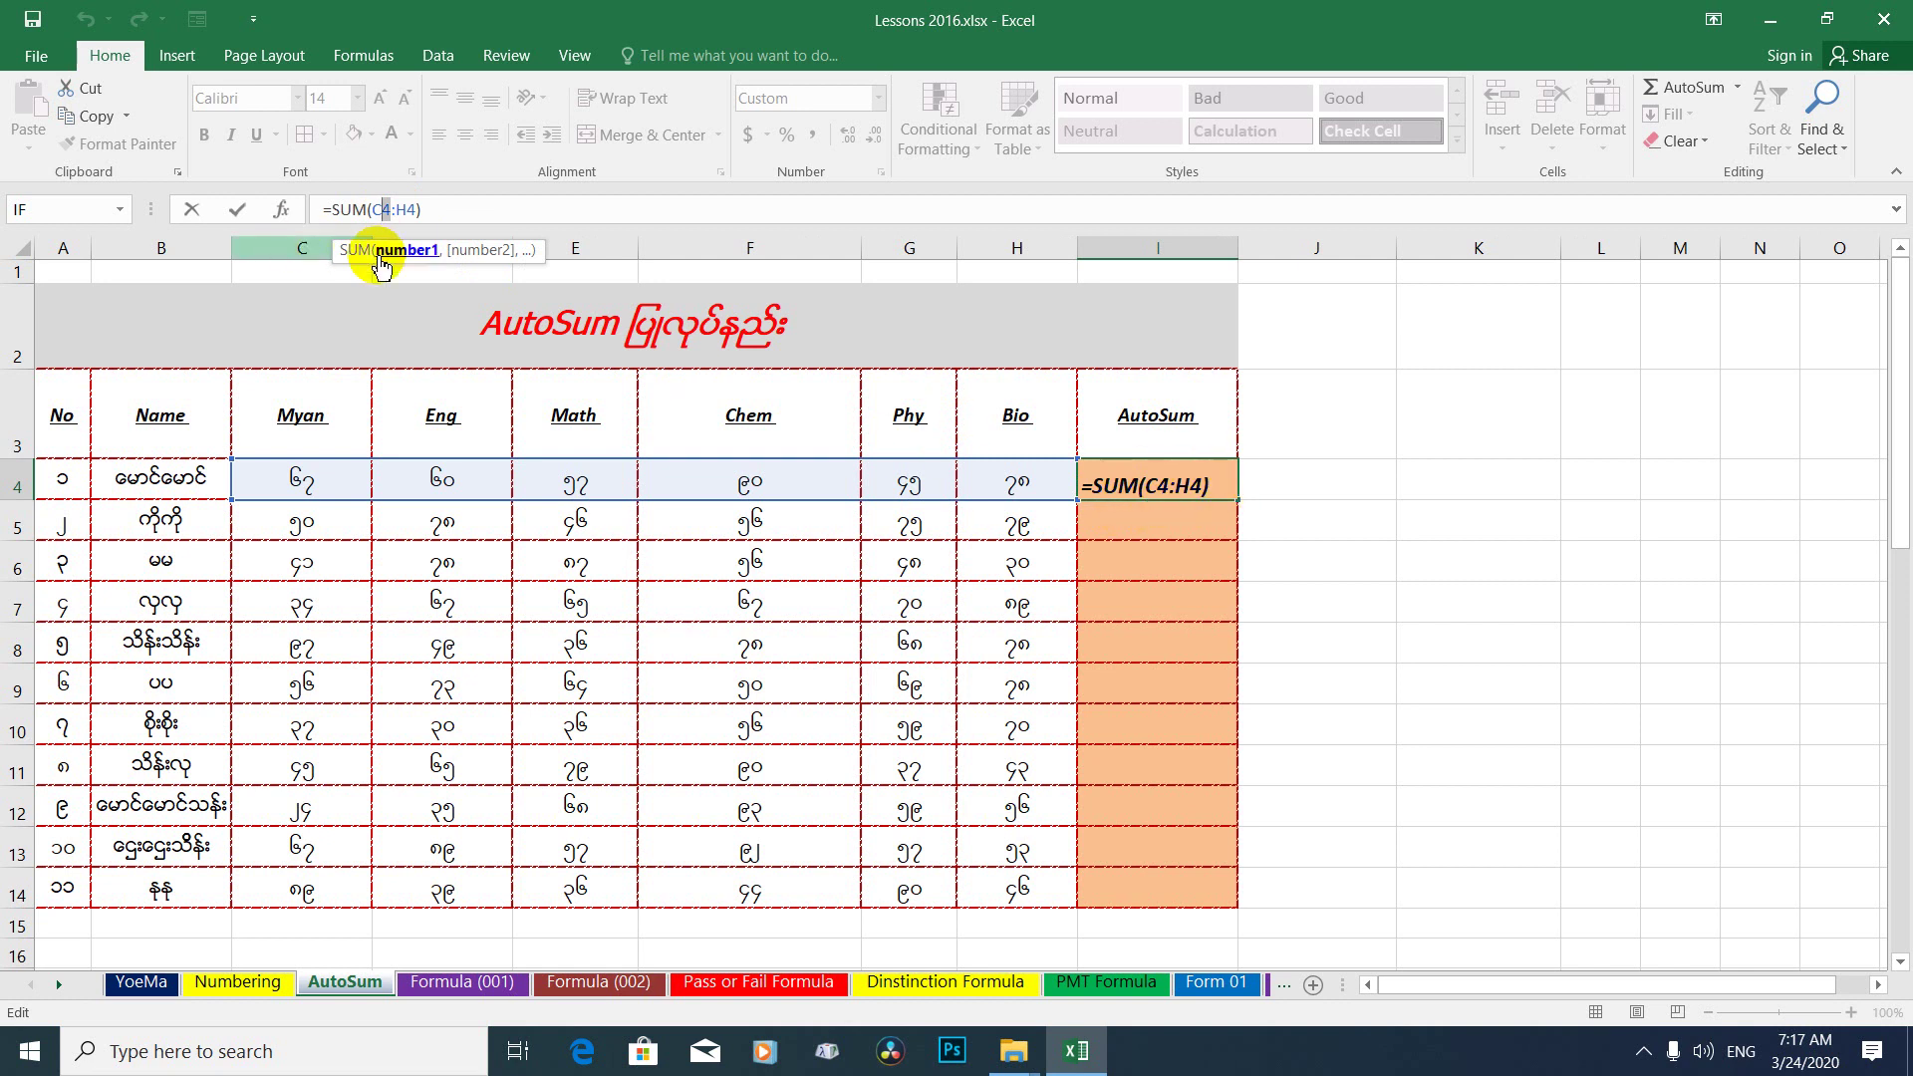
{"action": "key", "text": "ctrl+Return"}
{"action": "left_click", "coordinate": [1141, 516]}
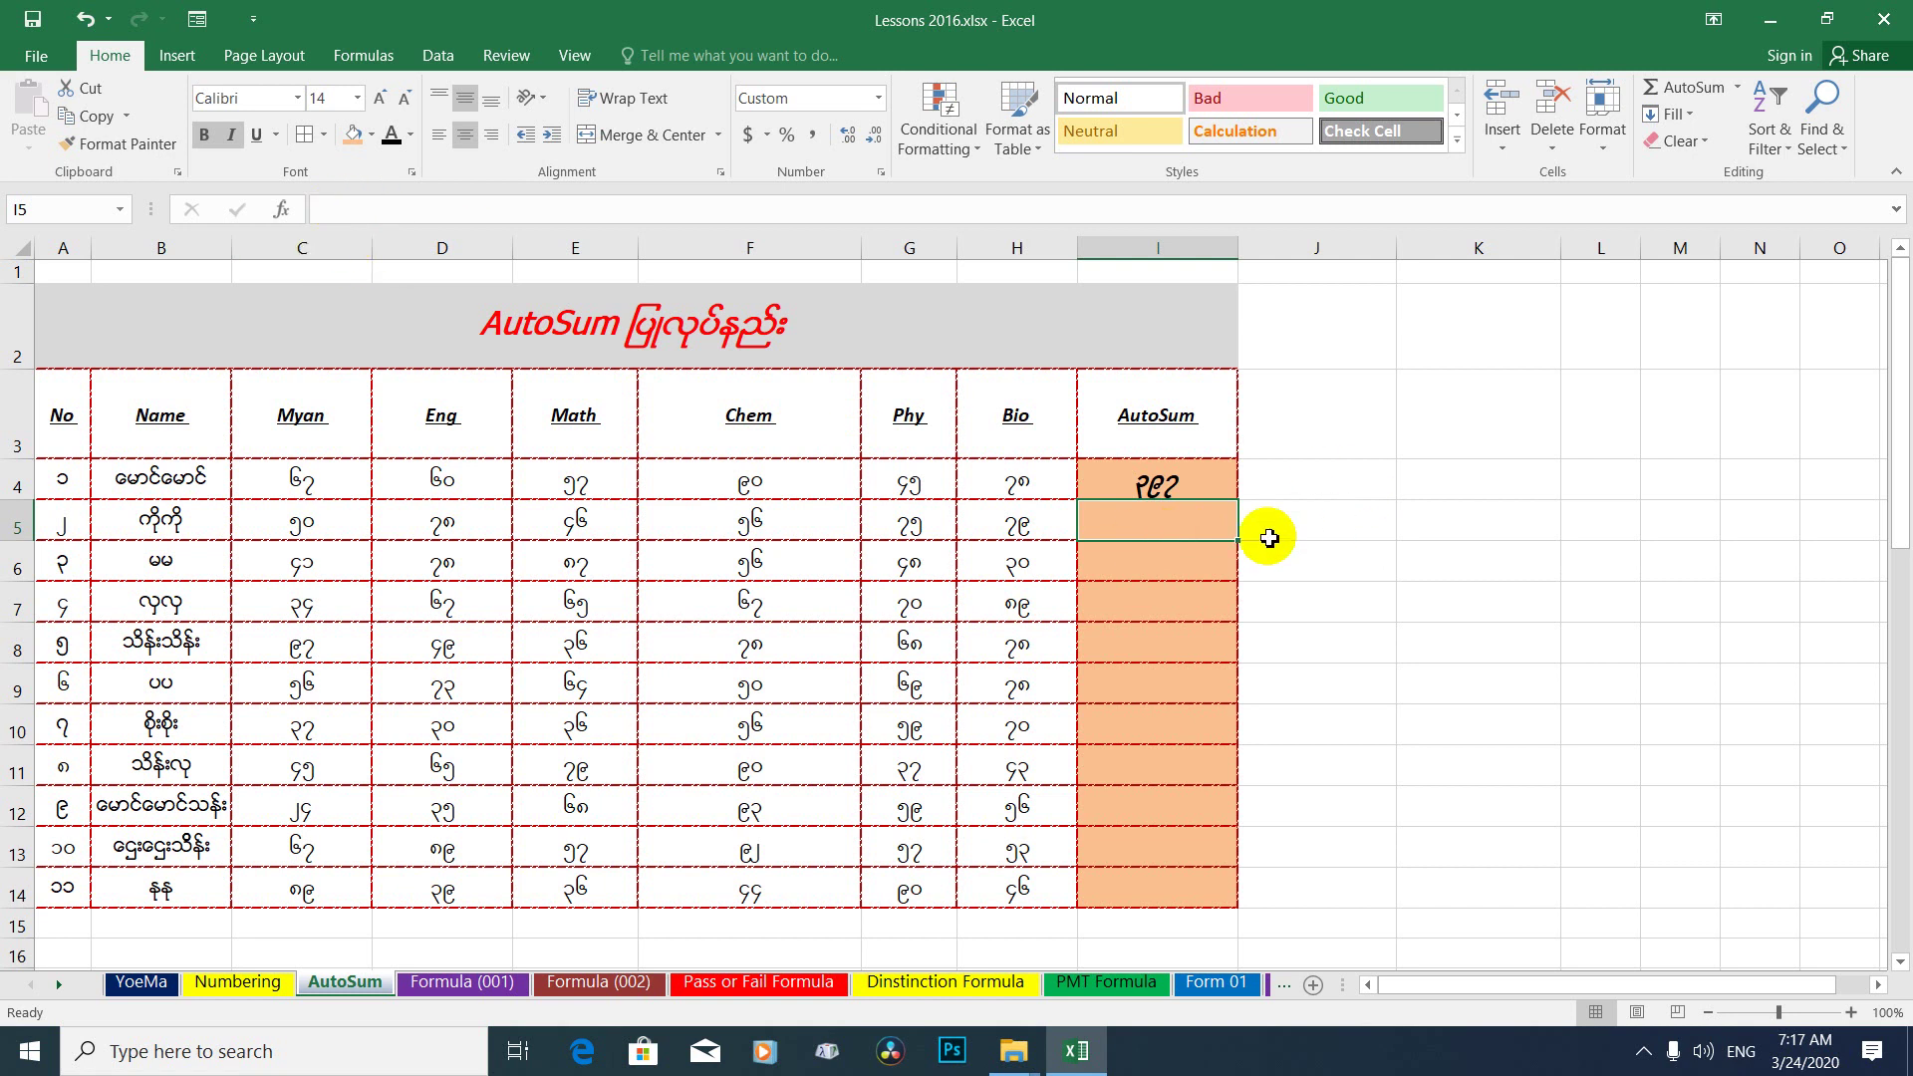
Type the formula =Sum(C5:H5 into cell I5 to total the second student's marks.
{"action": "left_click", "coordinate": [195, 516]}
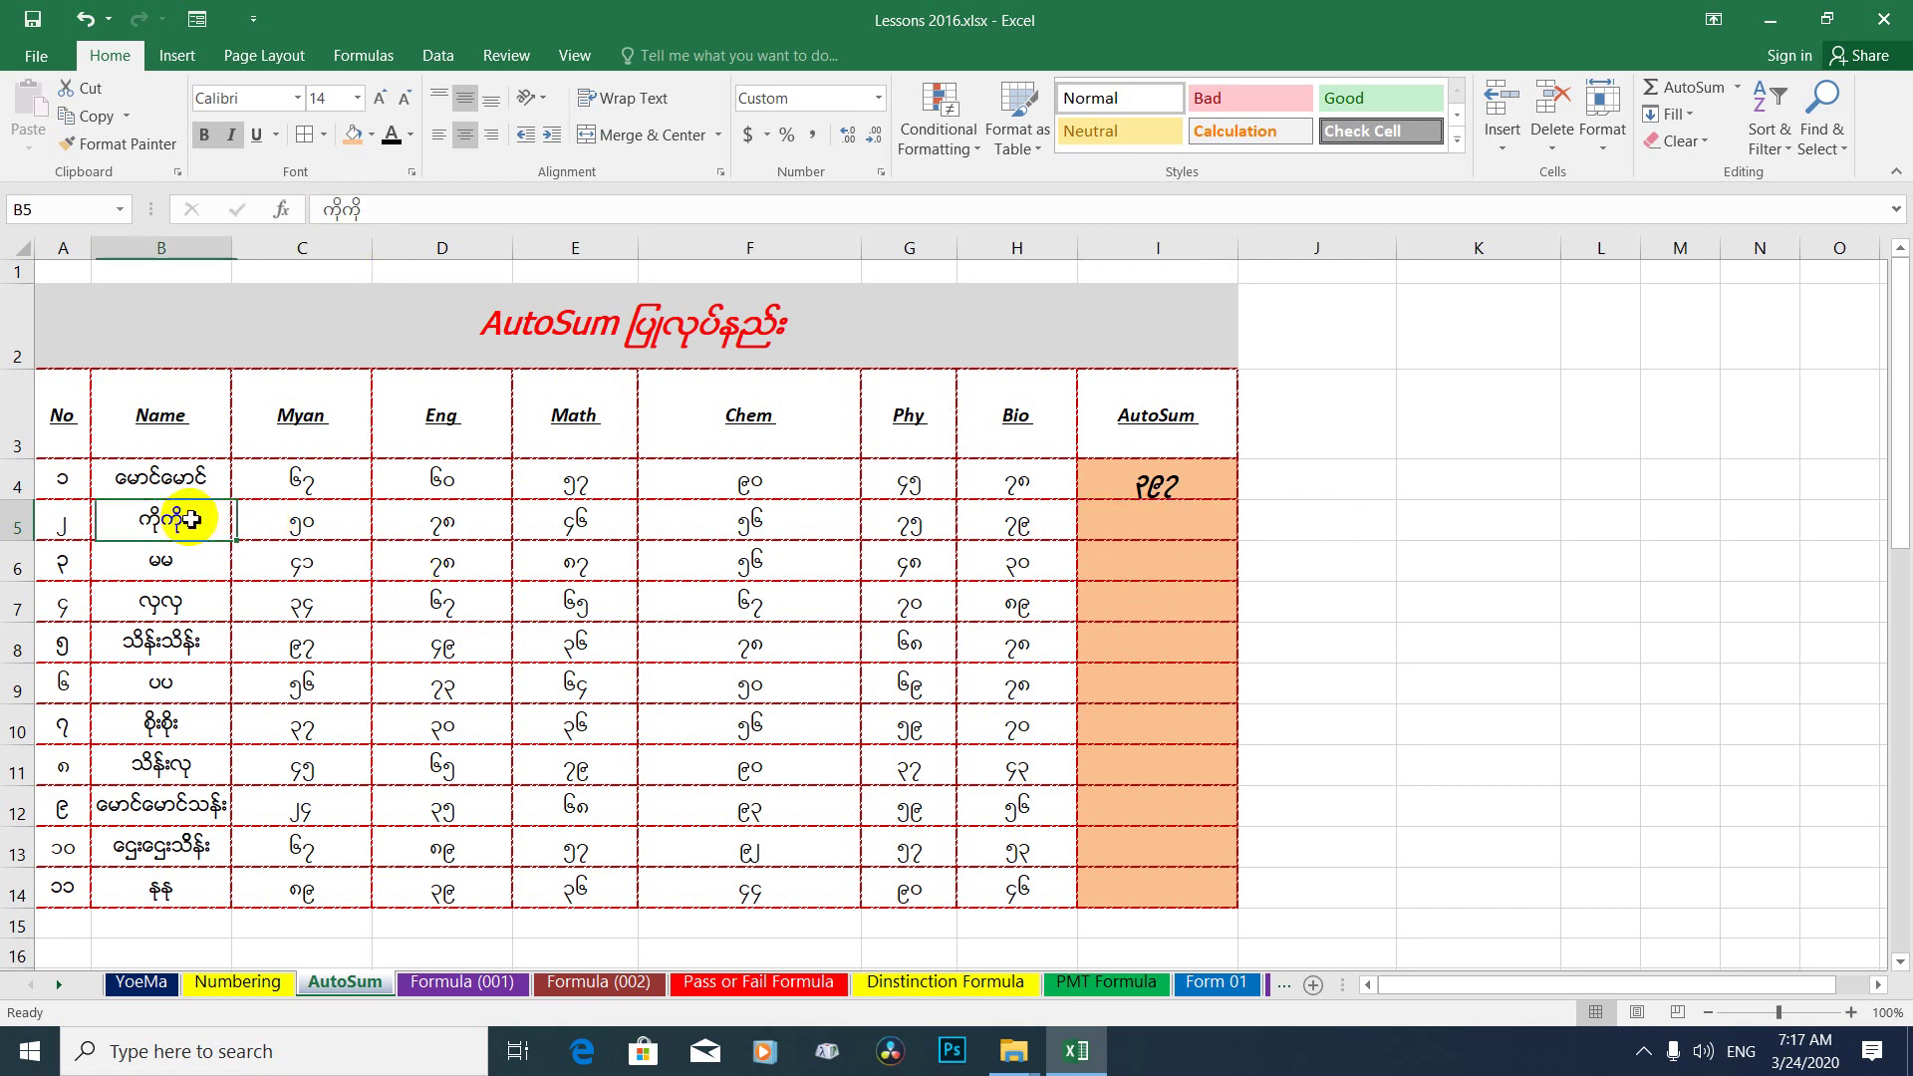
{"action": "left_click", "coordinate": [1141, 539]}
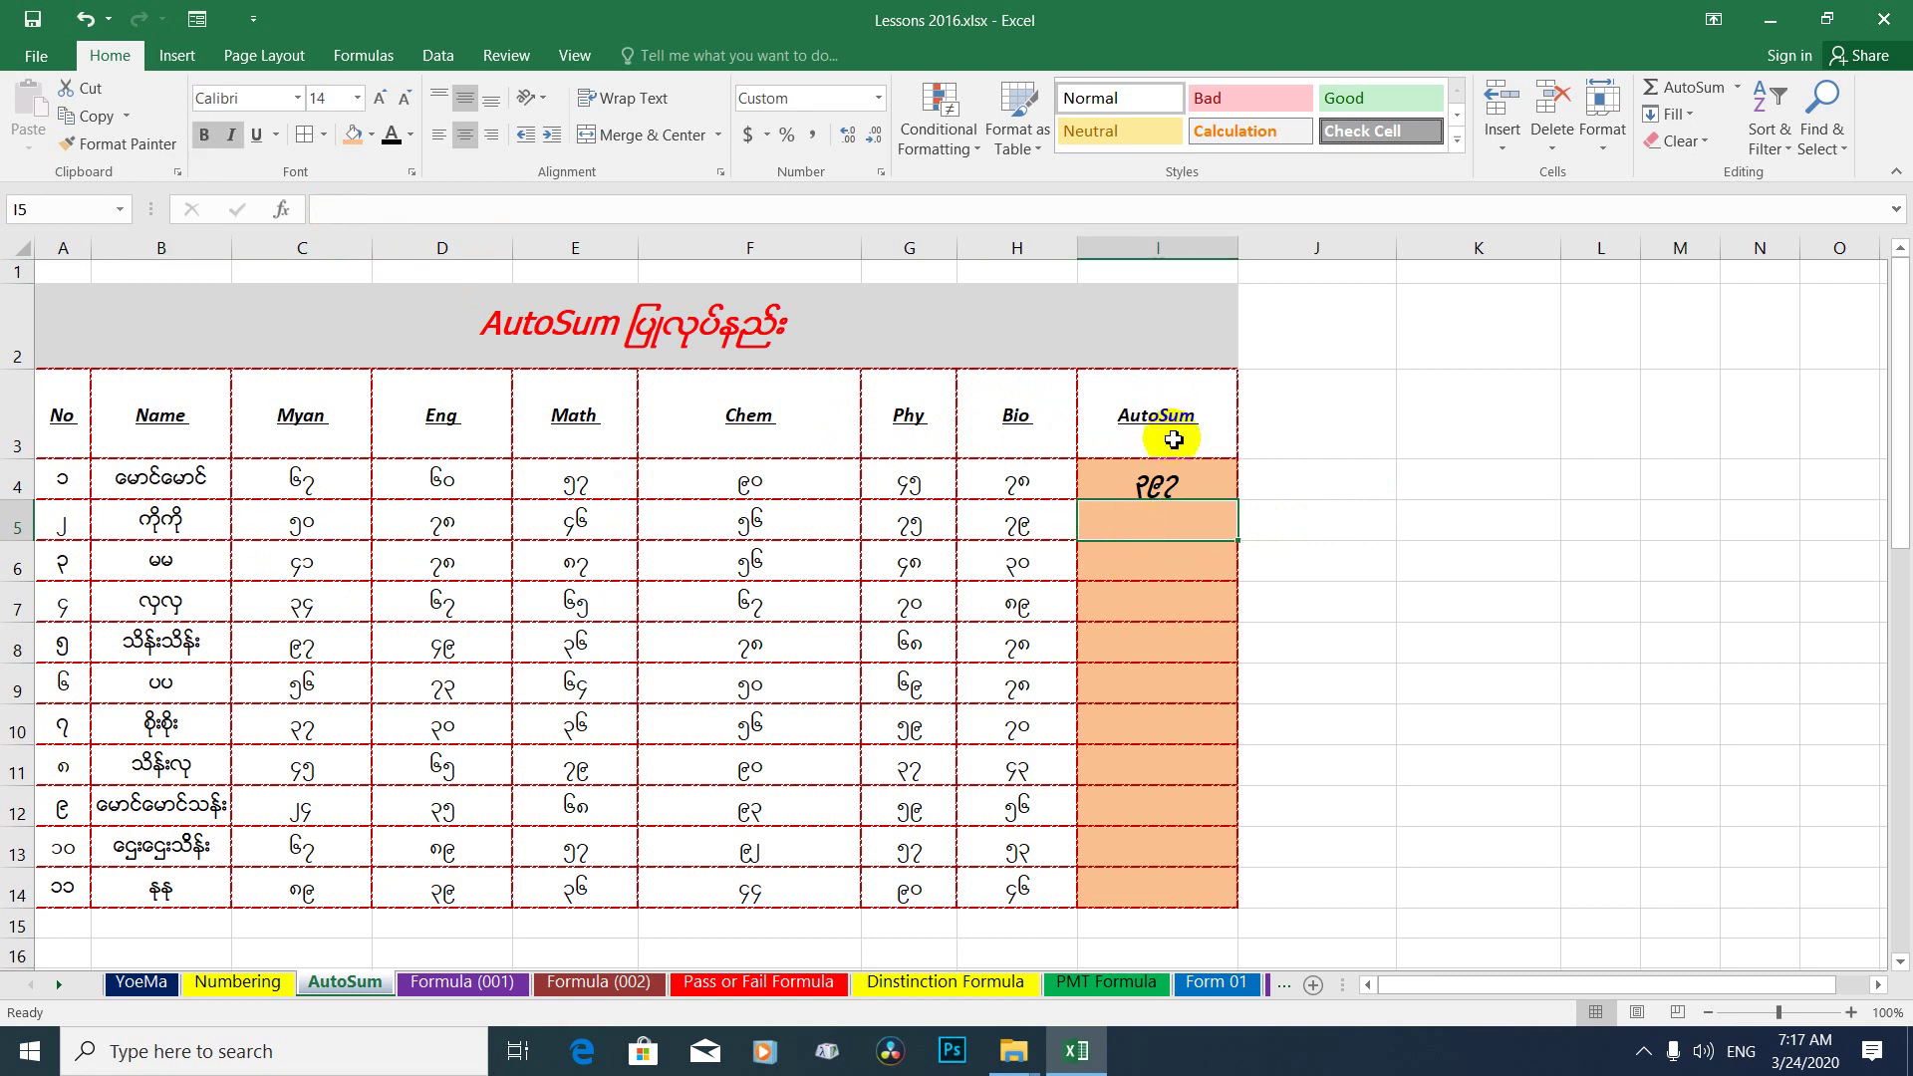
{"action": "left_click_drag", "start_coordinate": [294, 521], "coordinate": [1076, 530]}
{"action": "left_click", "coordinate": [1143, 527]}
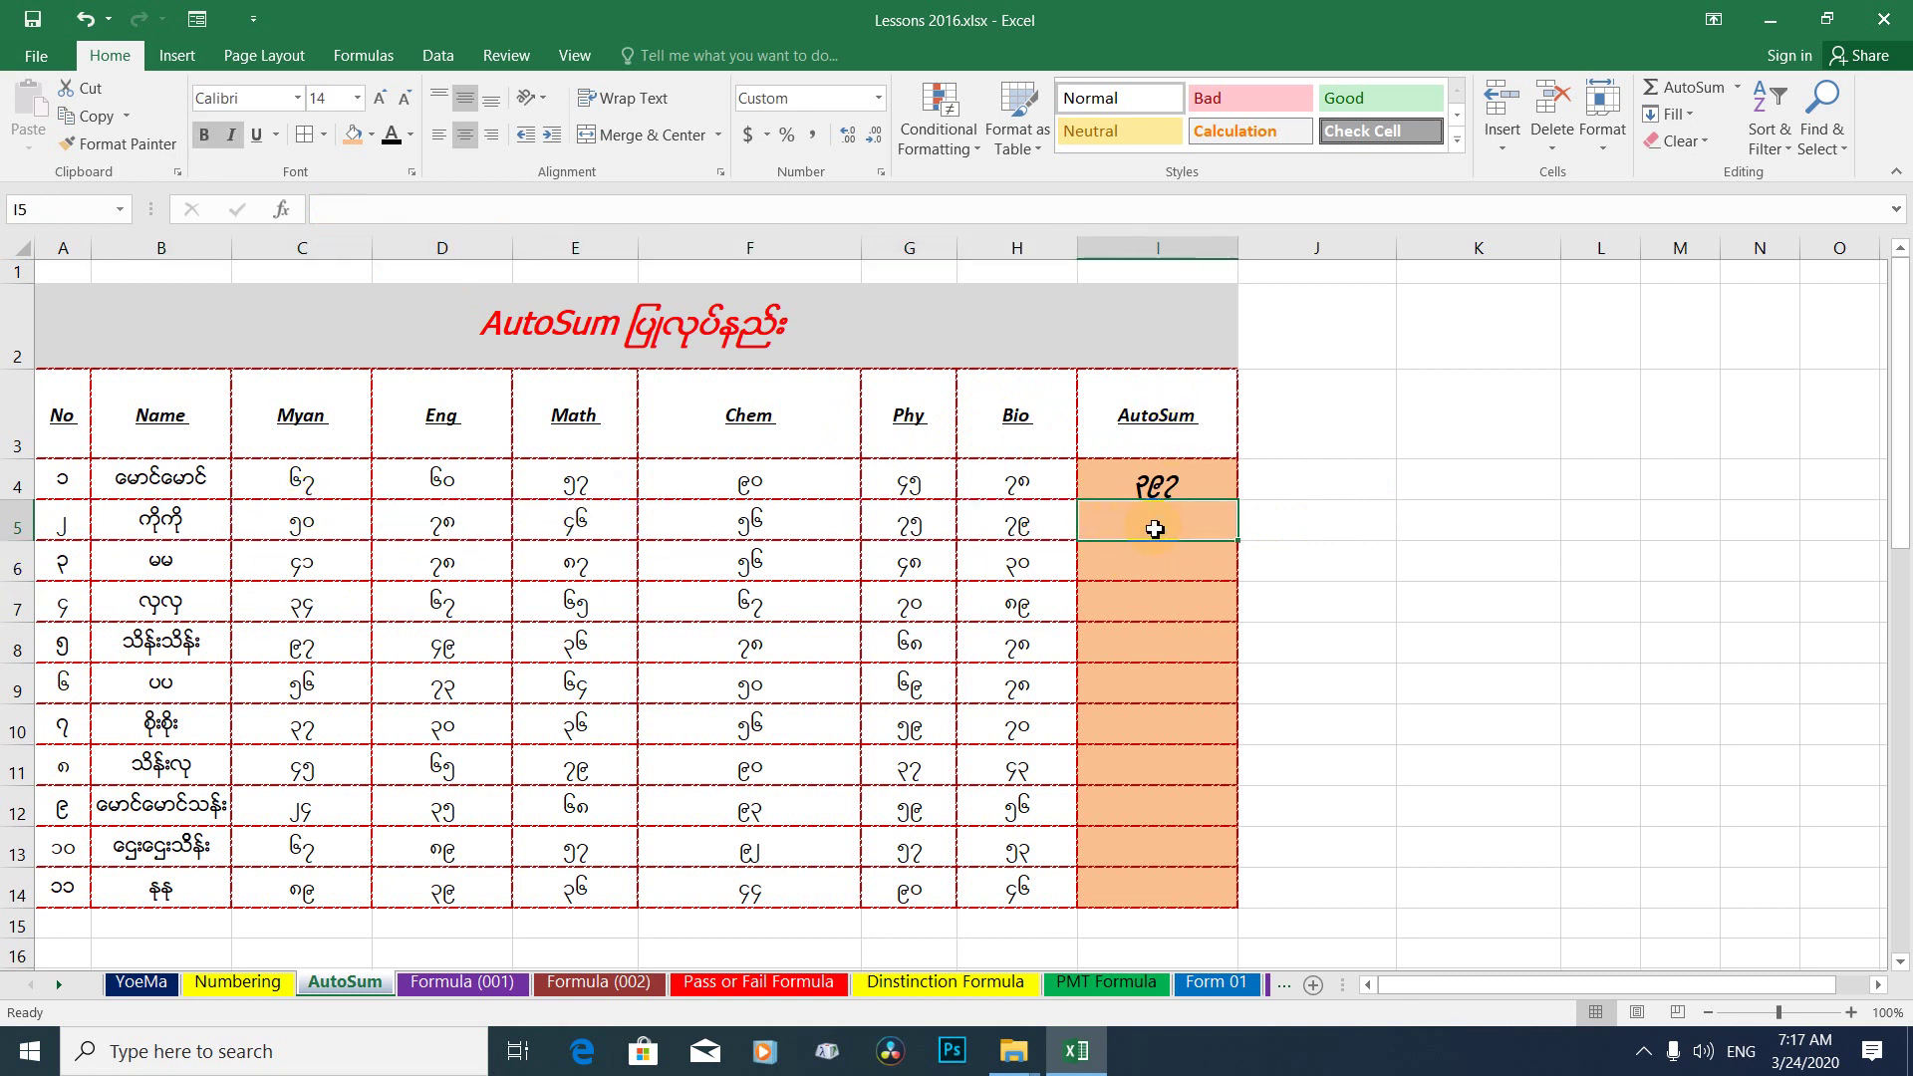
{"action": "left_click", "coordinate": [329, 210]}
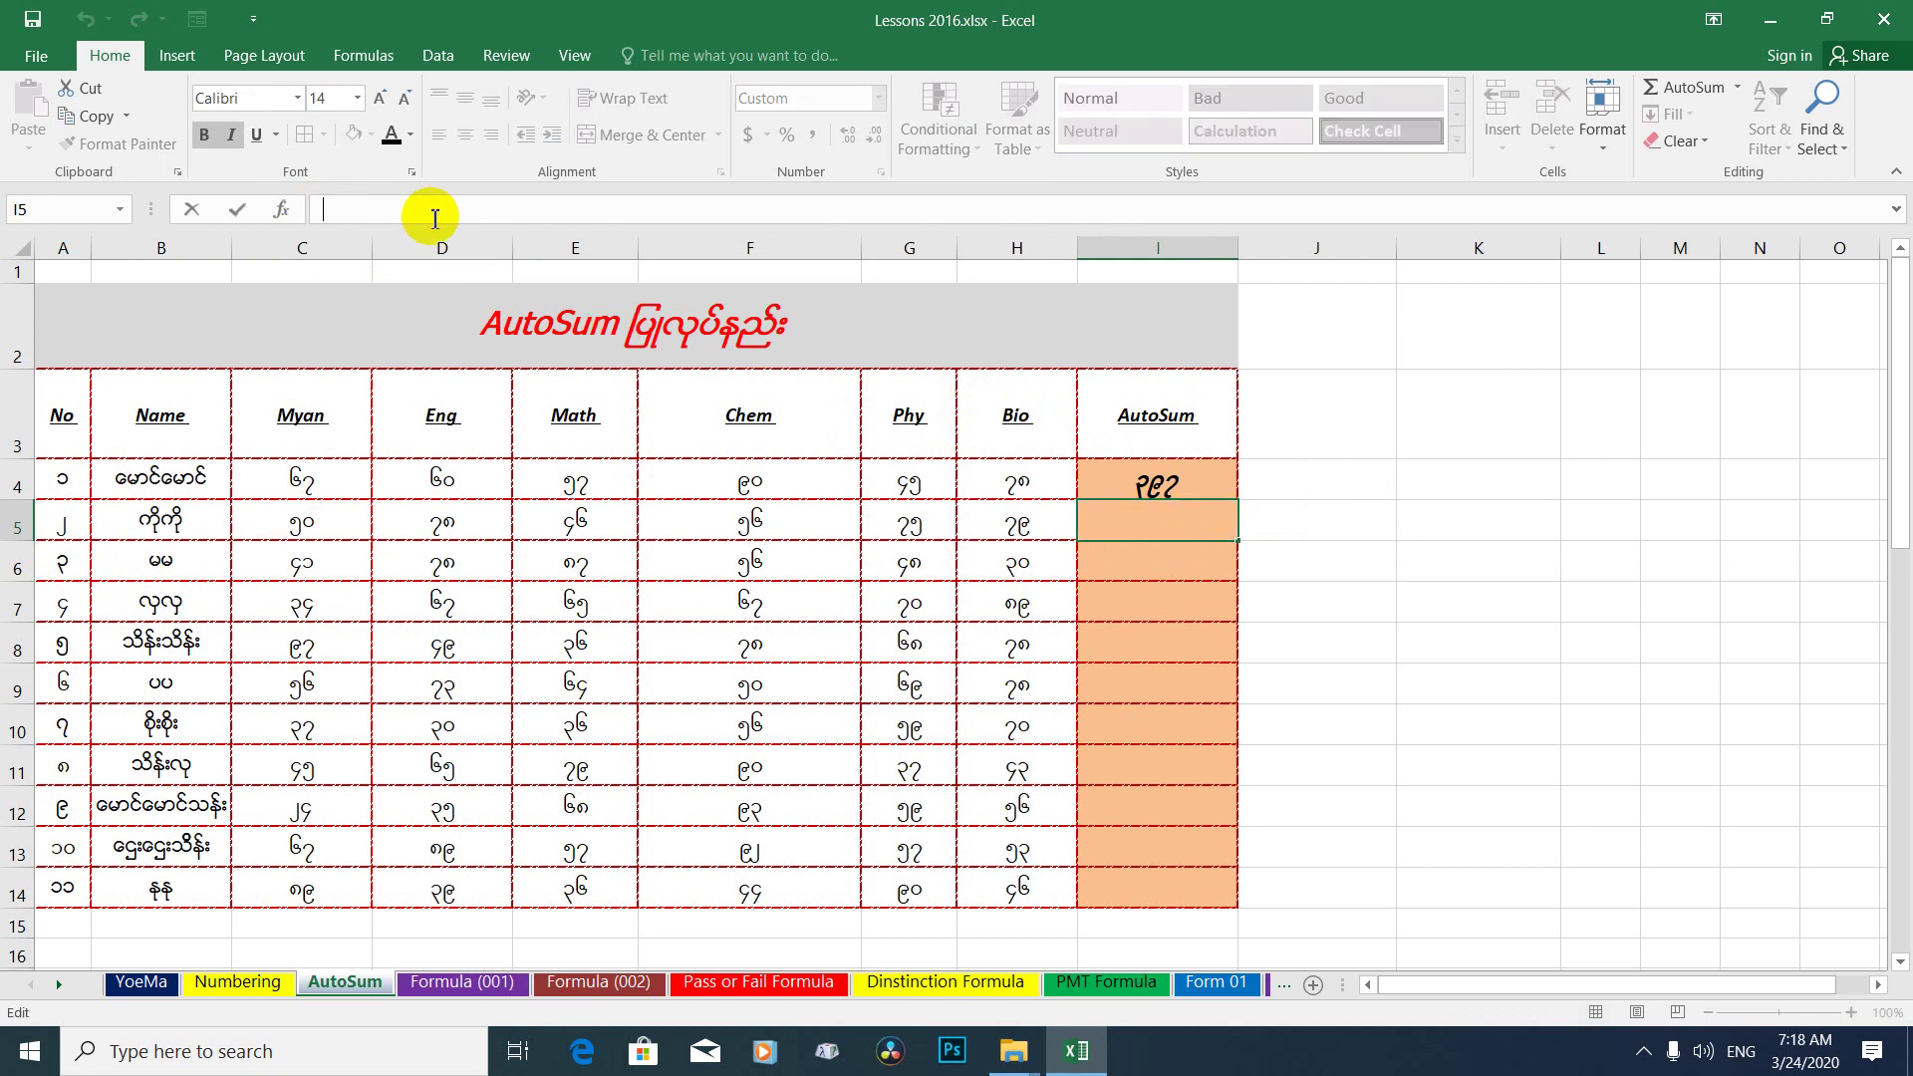
{"action": "type", "text": "="}
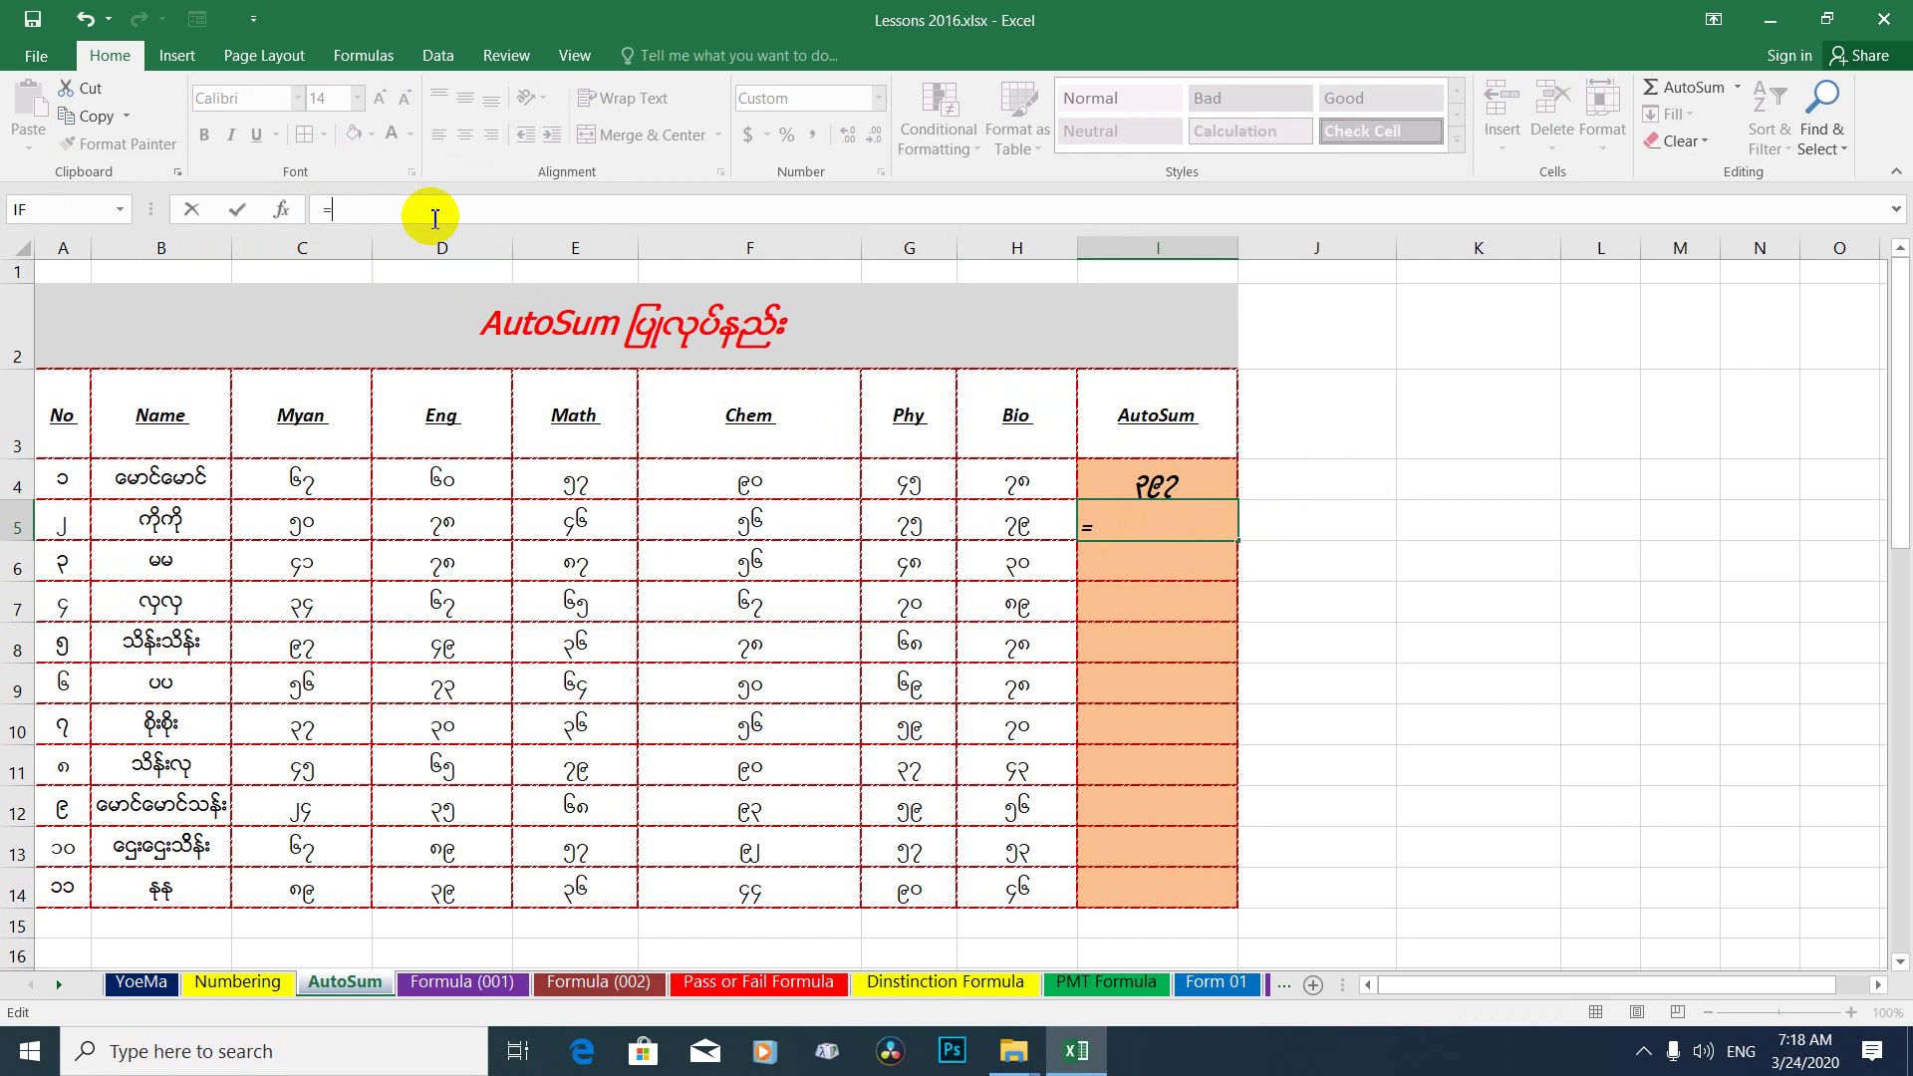
{"action": "type", "text": "Sum"}
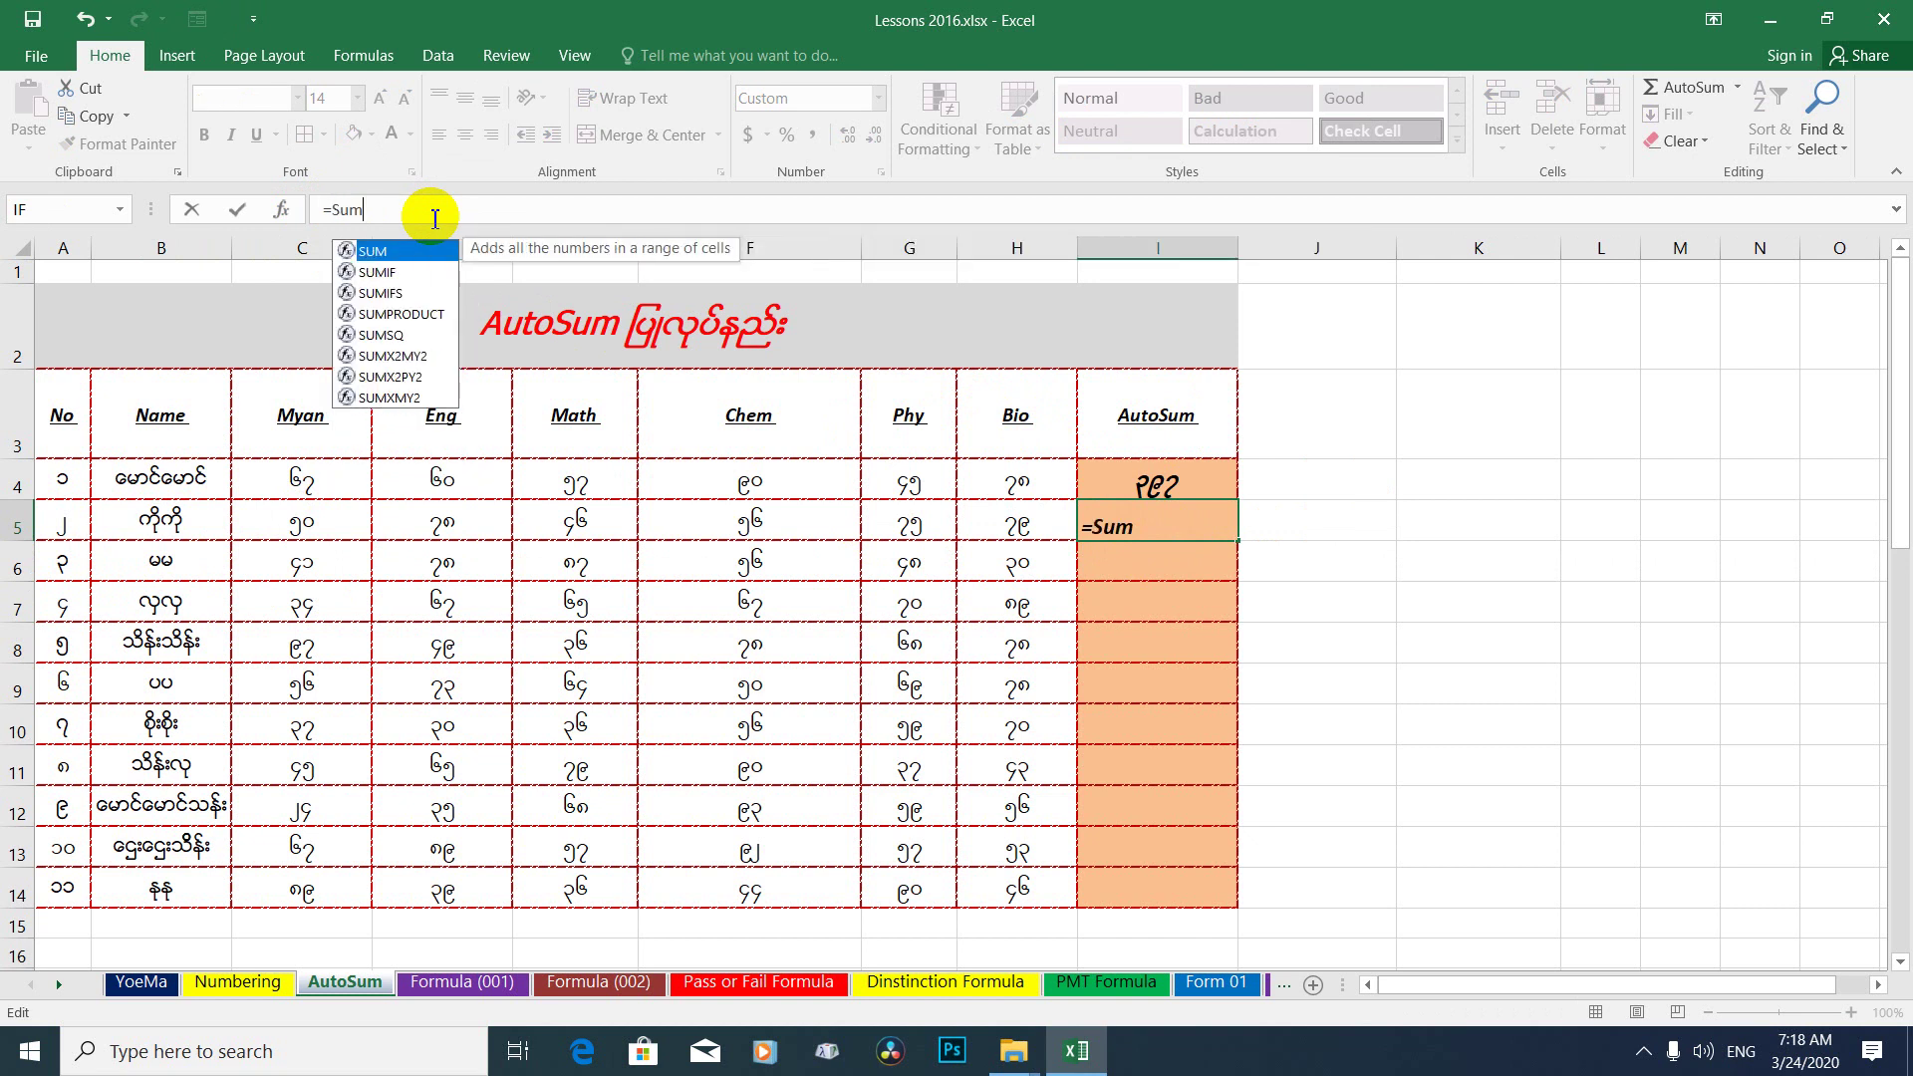
{"action": "left_click", "coordinate": [381, 212]}
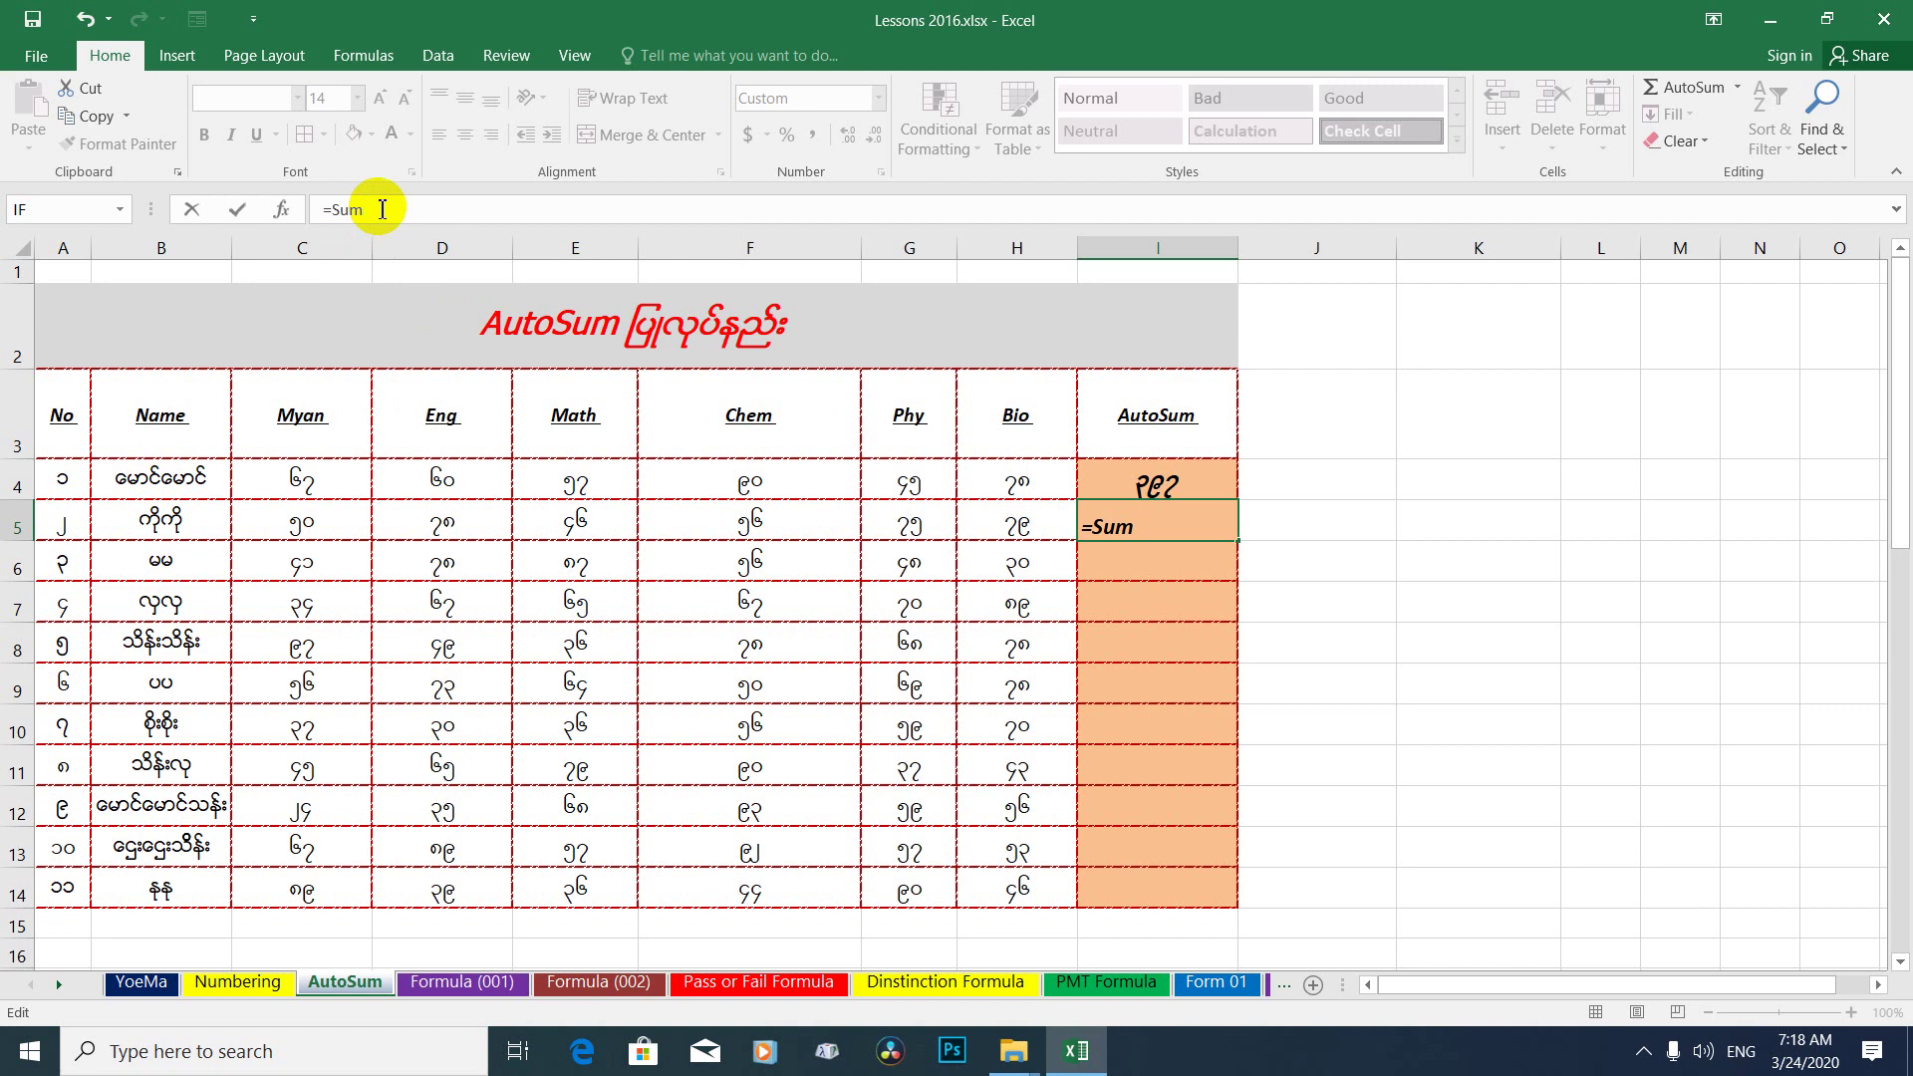
{"action": "type", "text": "("}
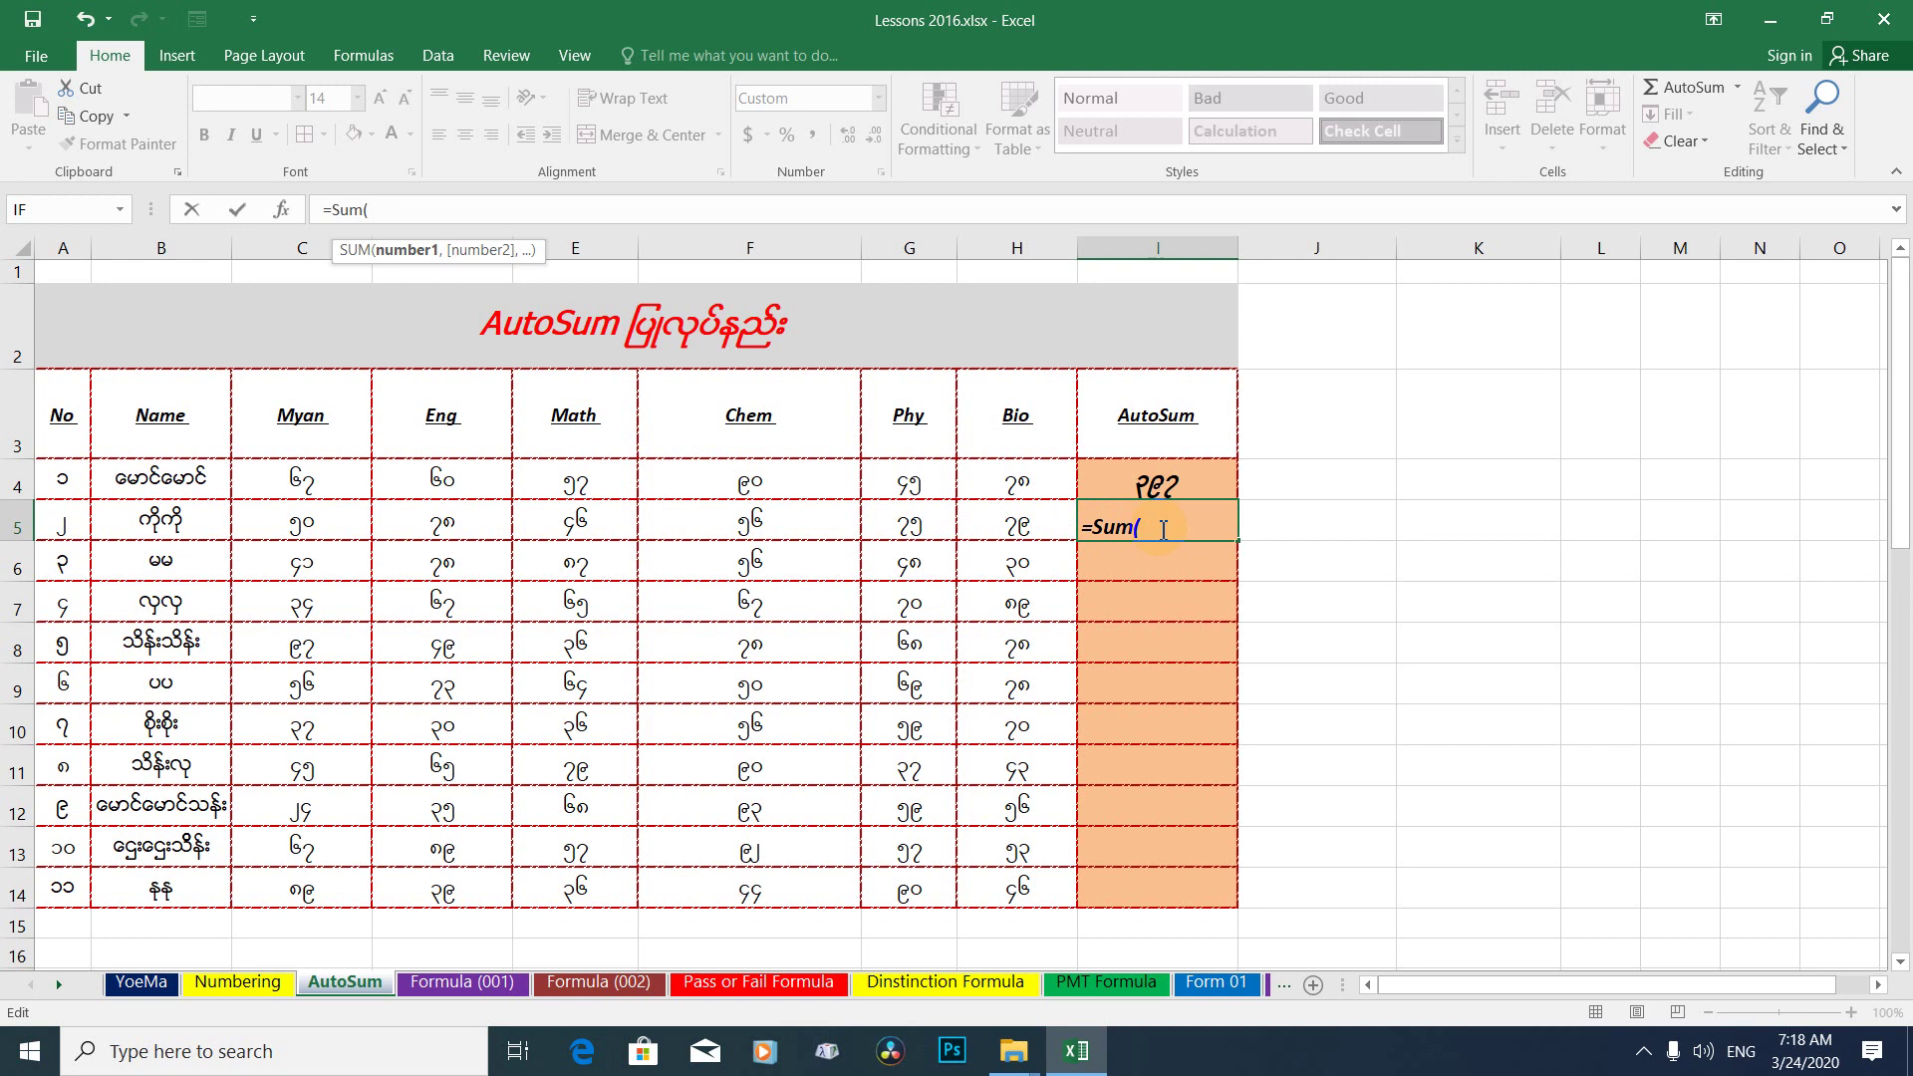
{"action": "type", "text": "C"}
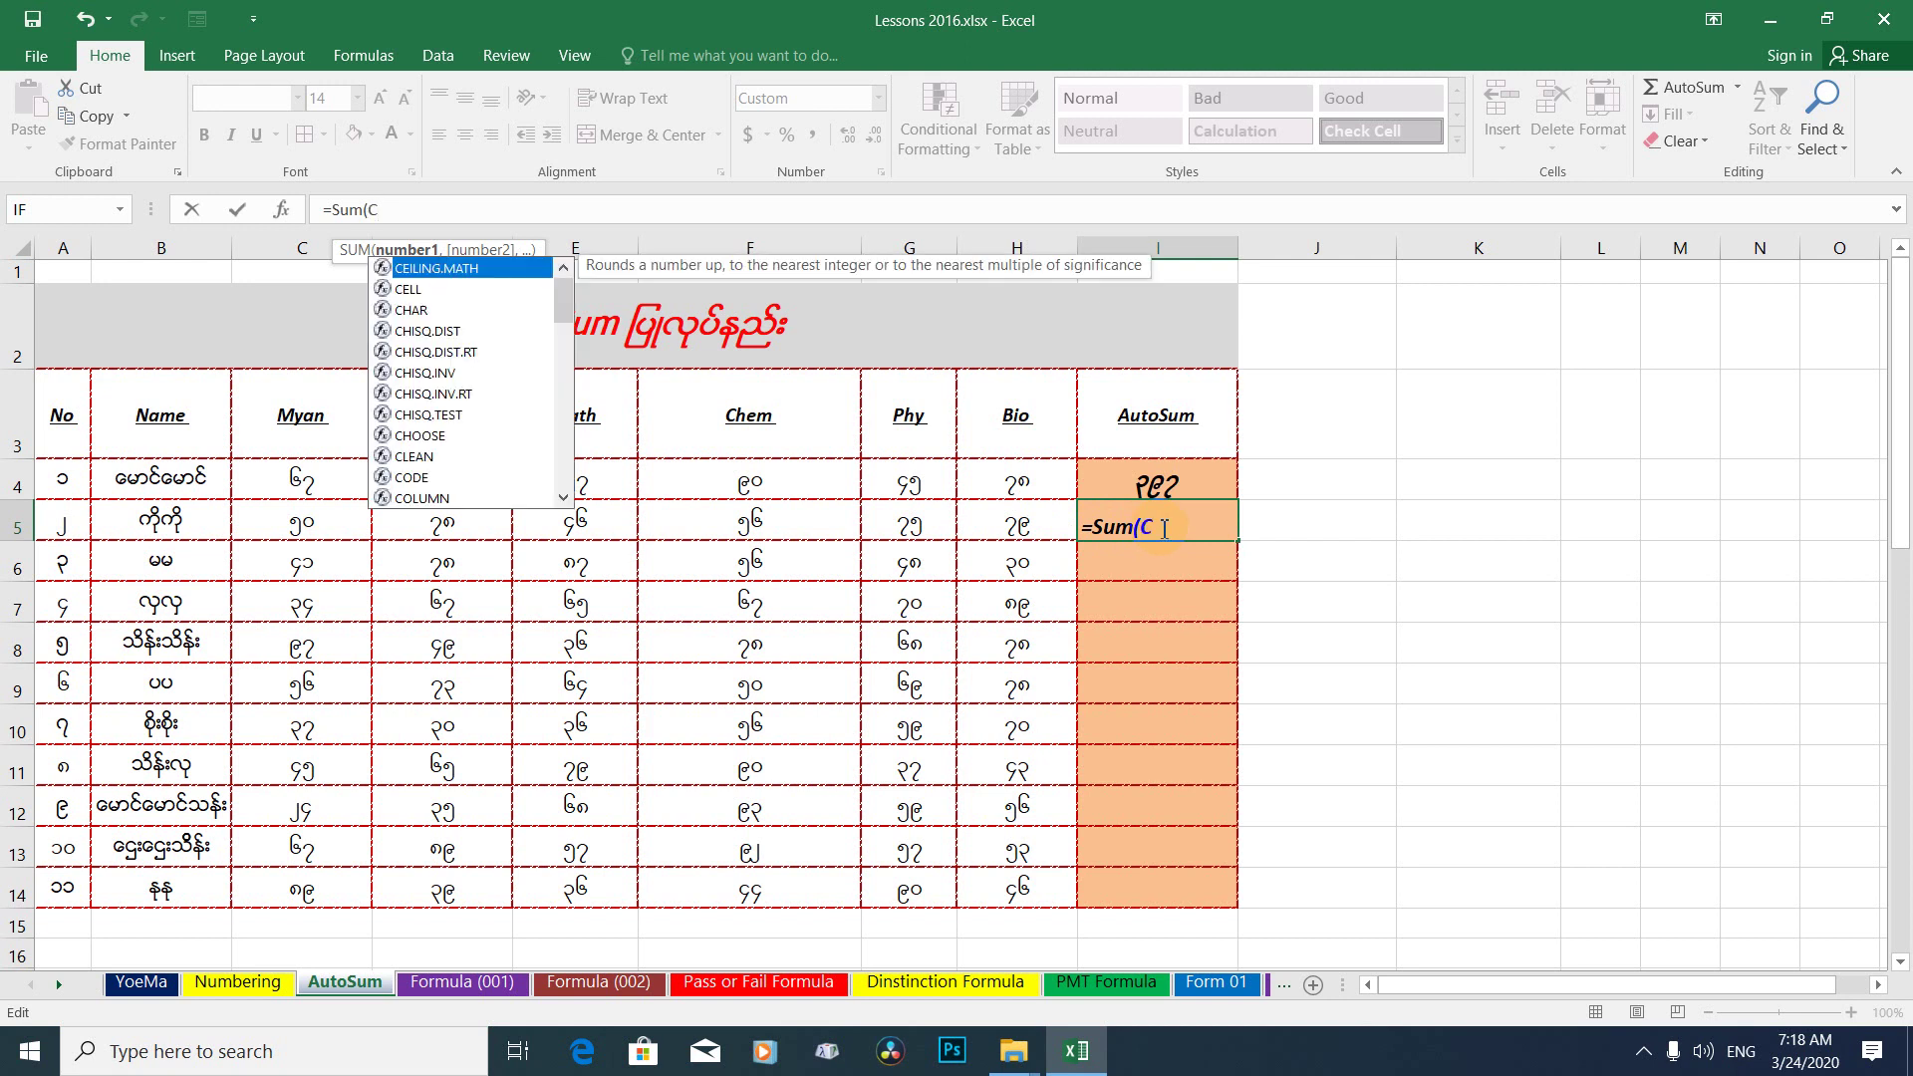
{"action": "type", "text": "5:"}
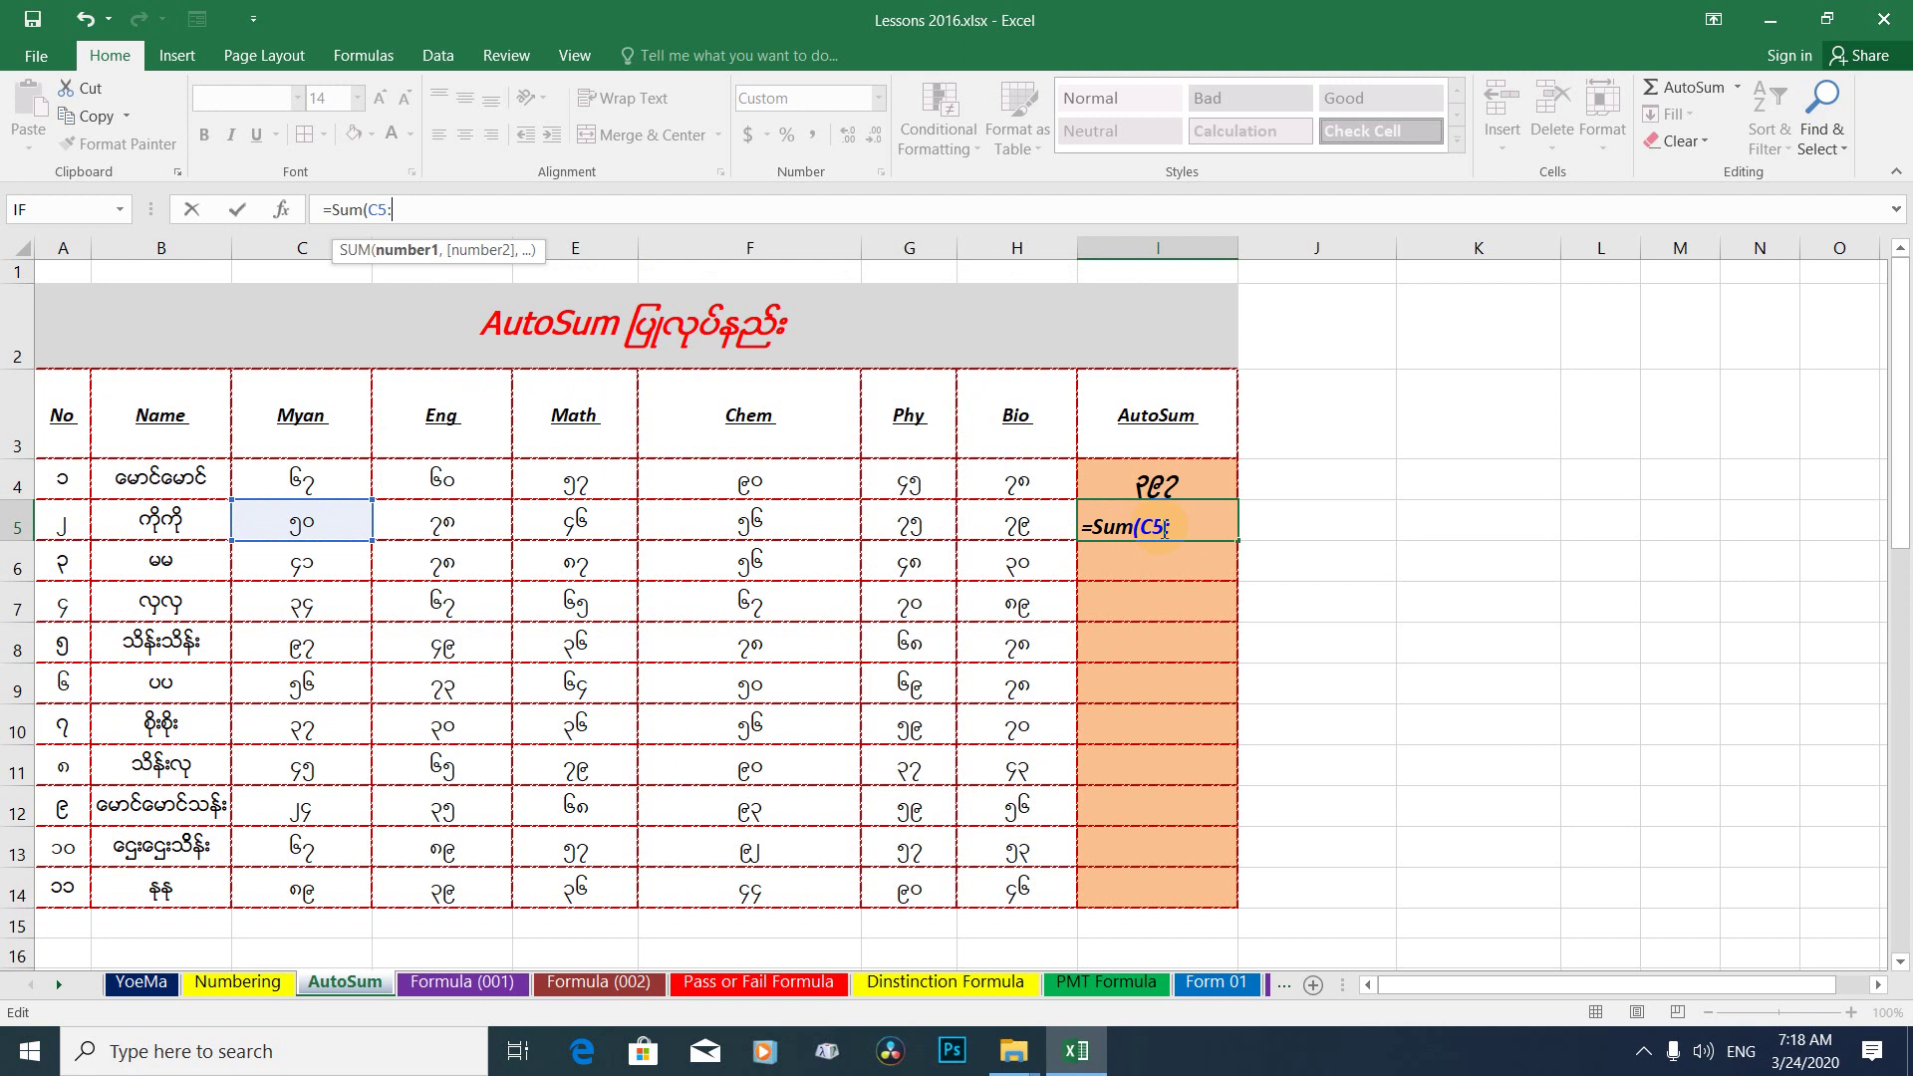
{"action": "type", "text": "H"}
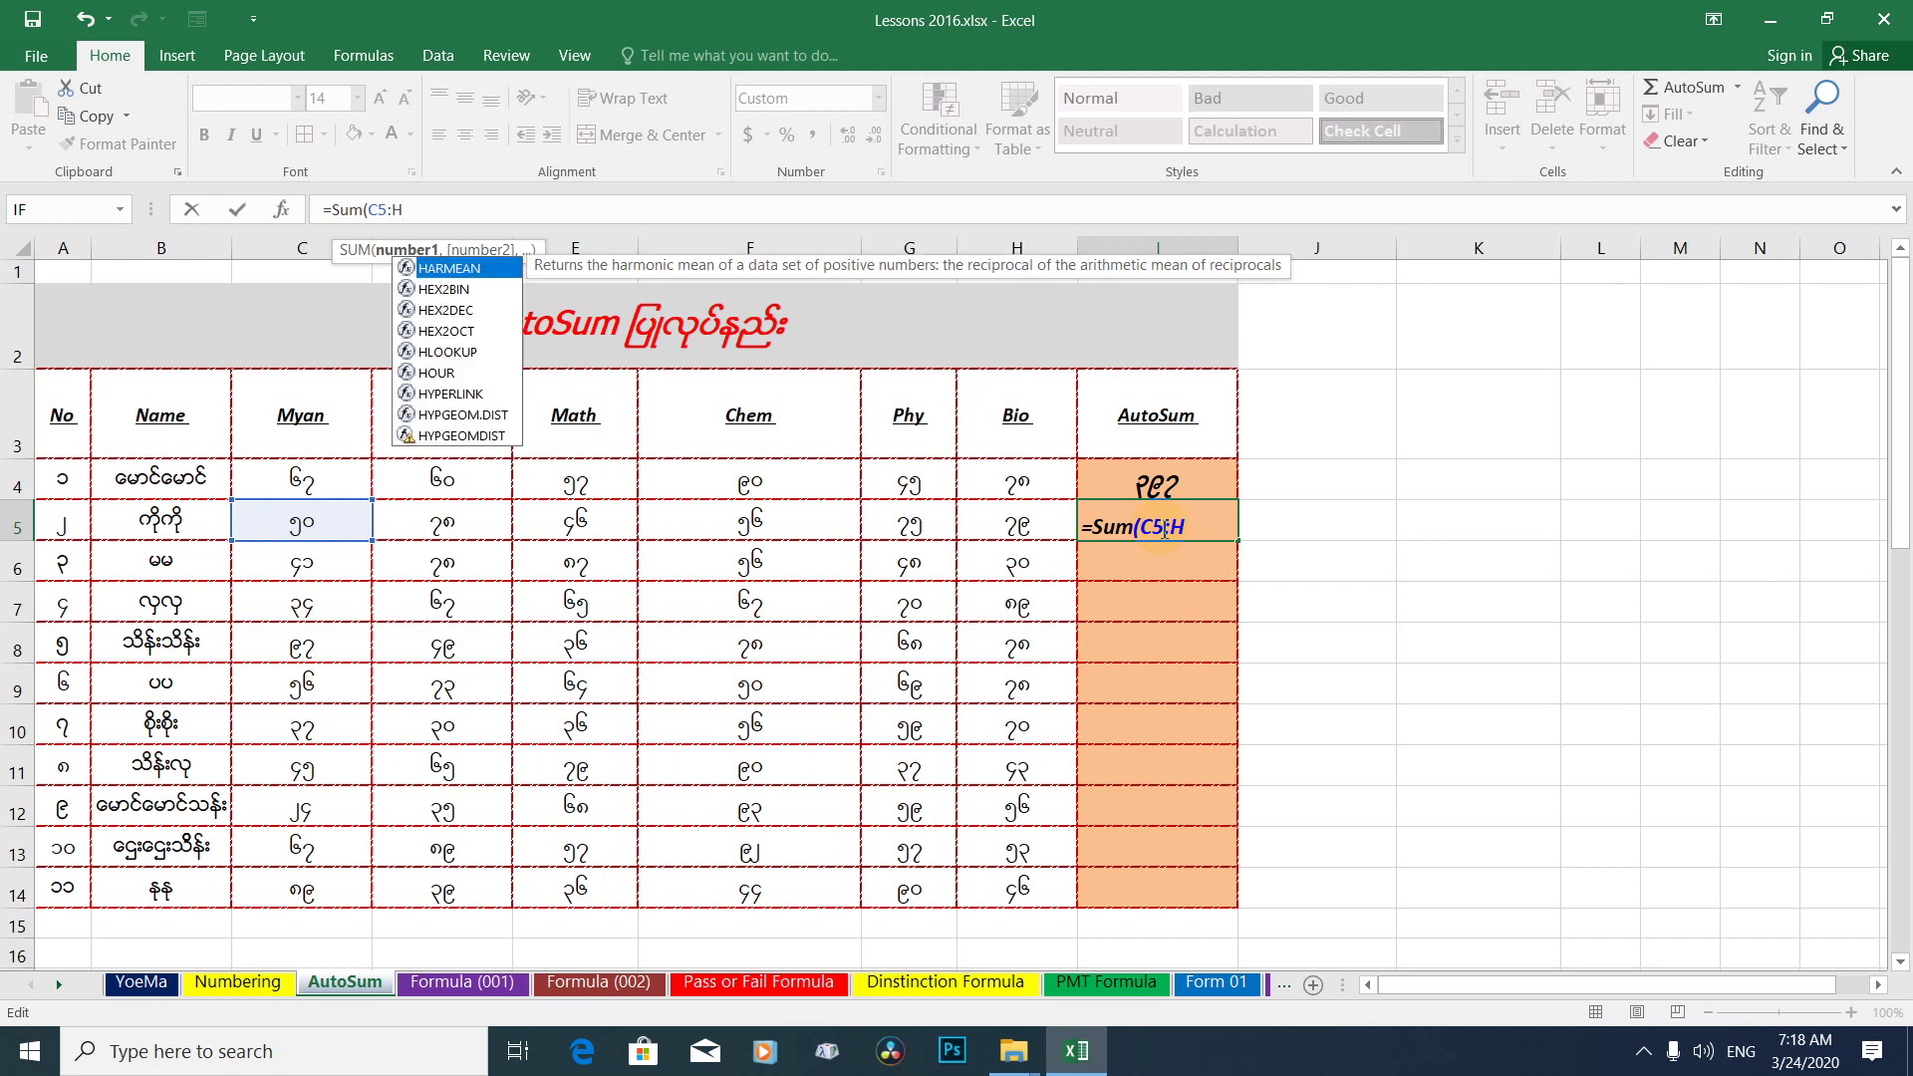
{"action": "type", "text": "5"}
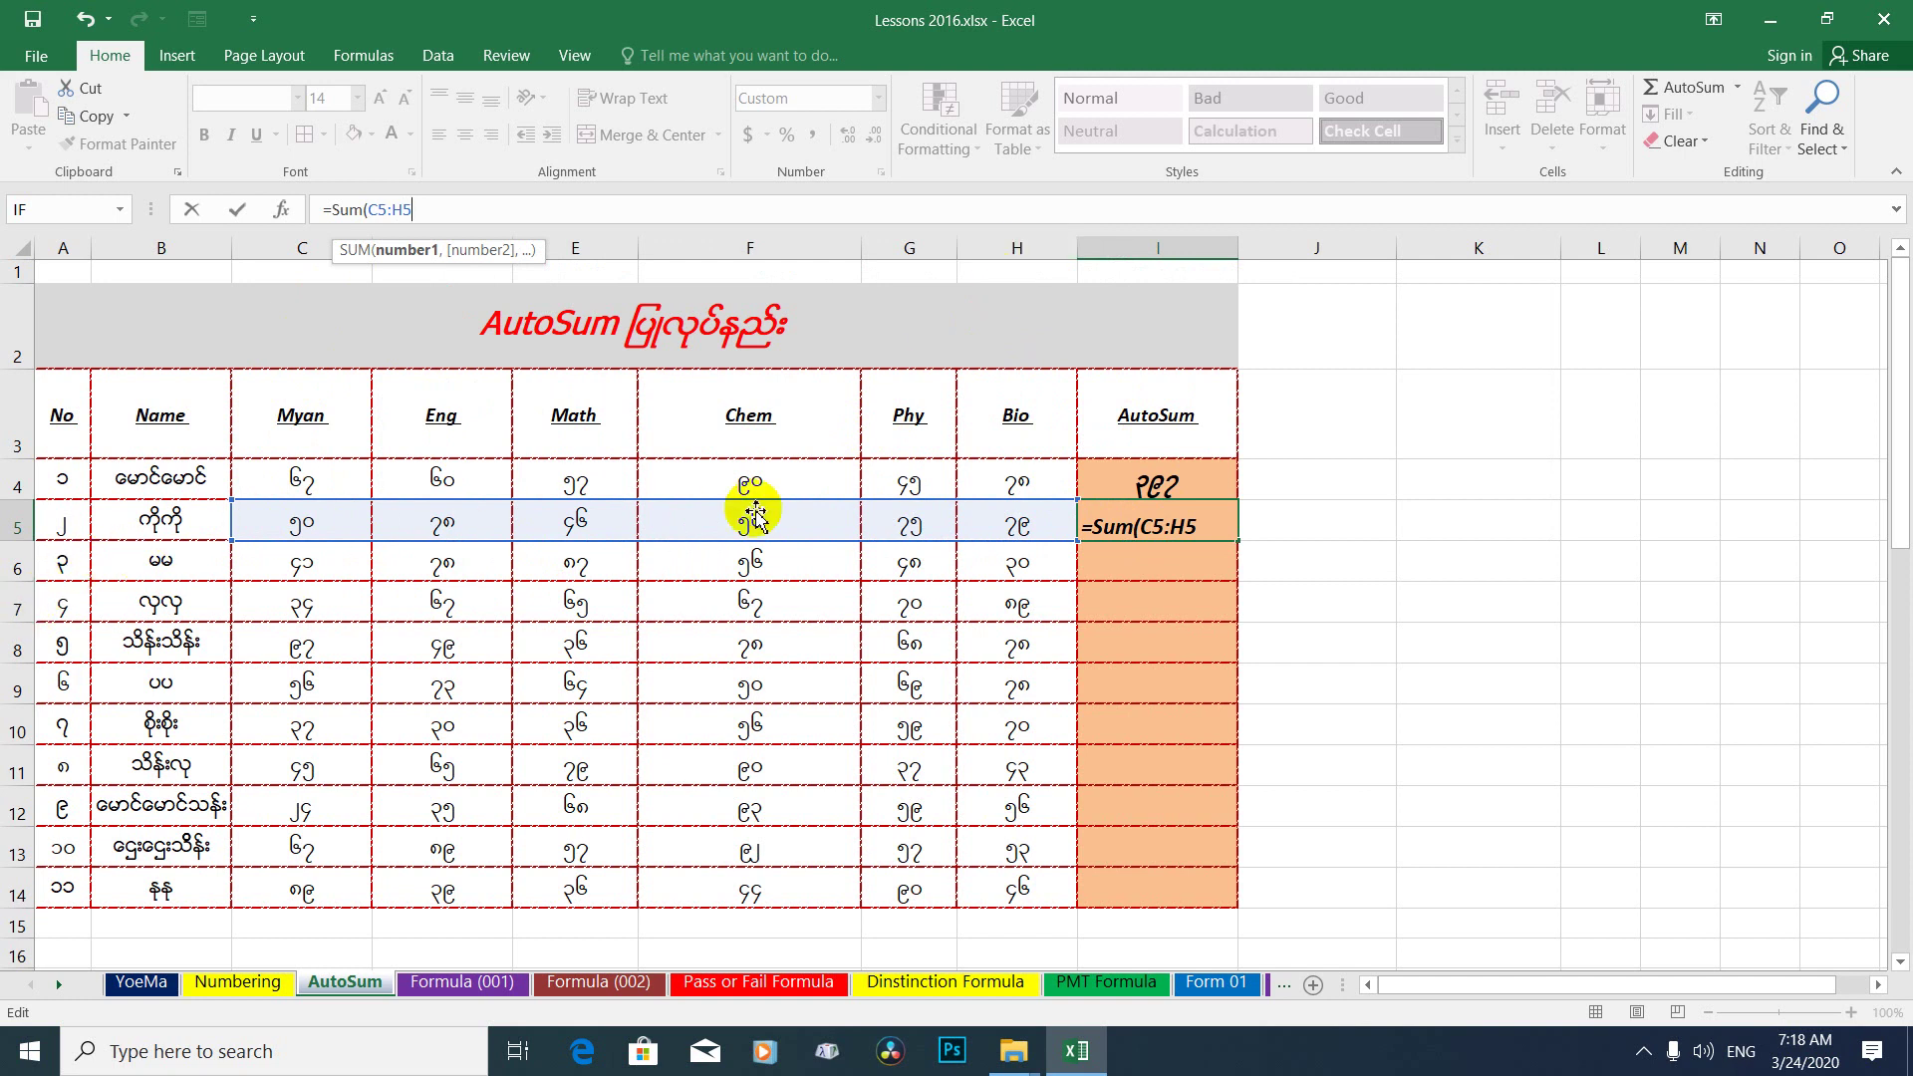
{"action": "left_click", "coordinate": [1187, 532]}
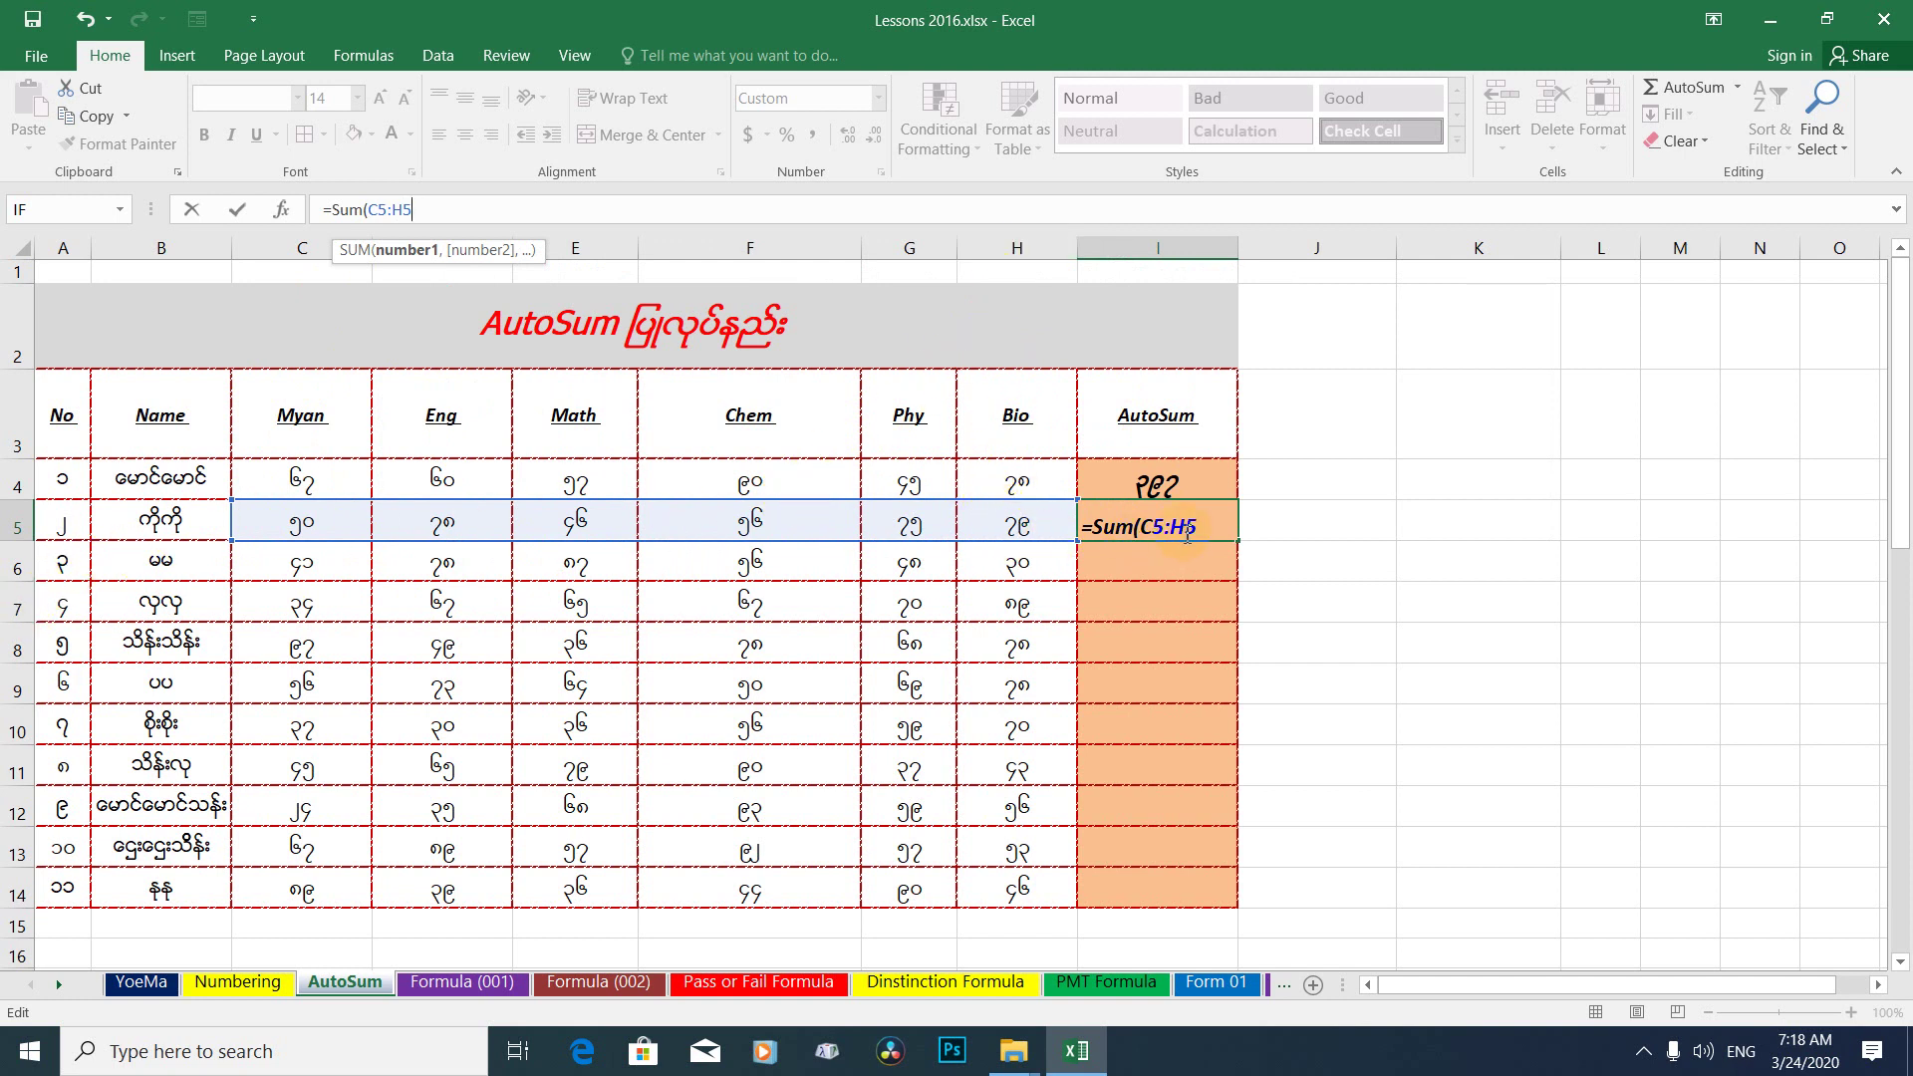
{"action": "left_click", "coordinate": [1209, 527]}
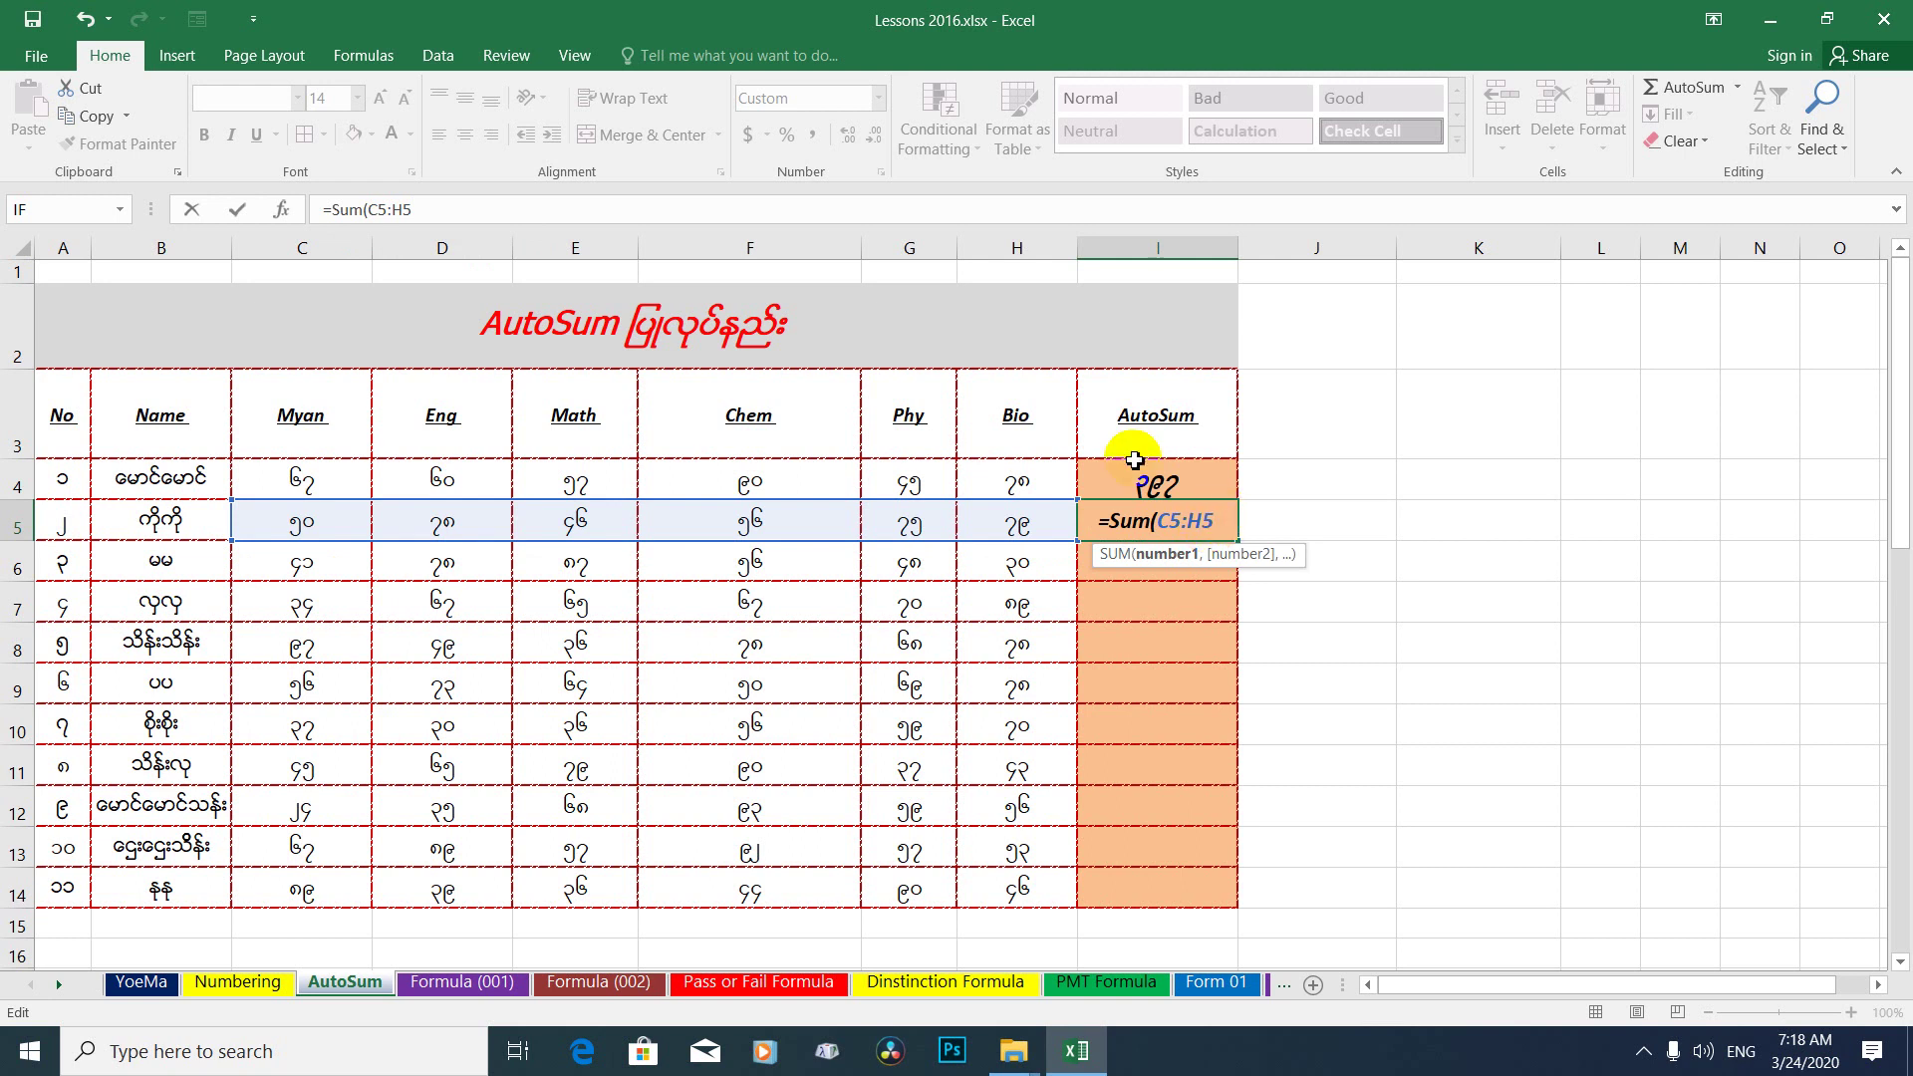
{"action": "left_click", "coordinate": [422, 209]}
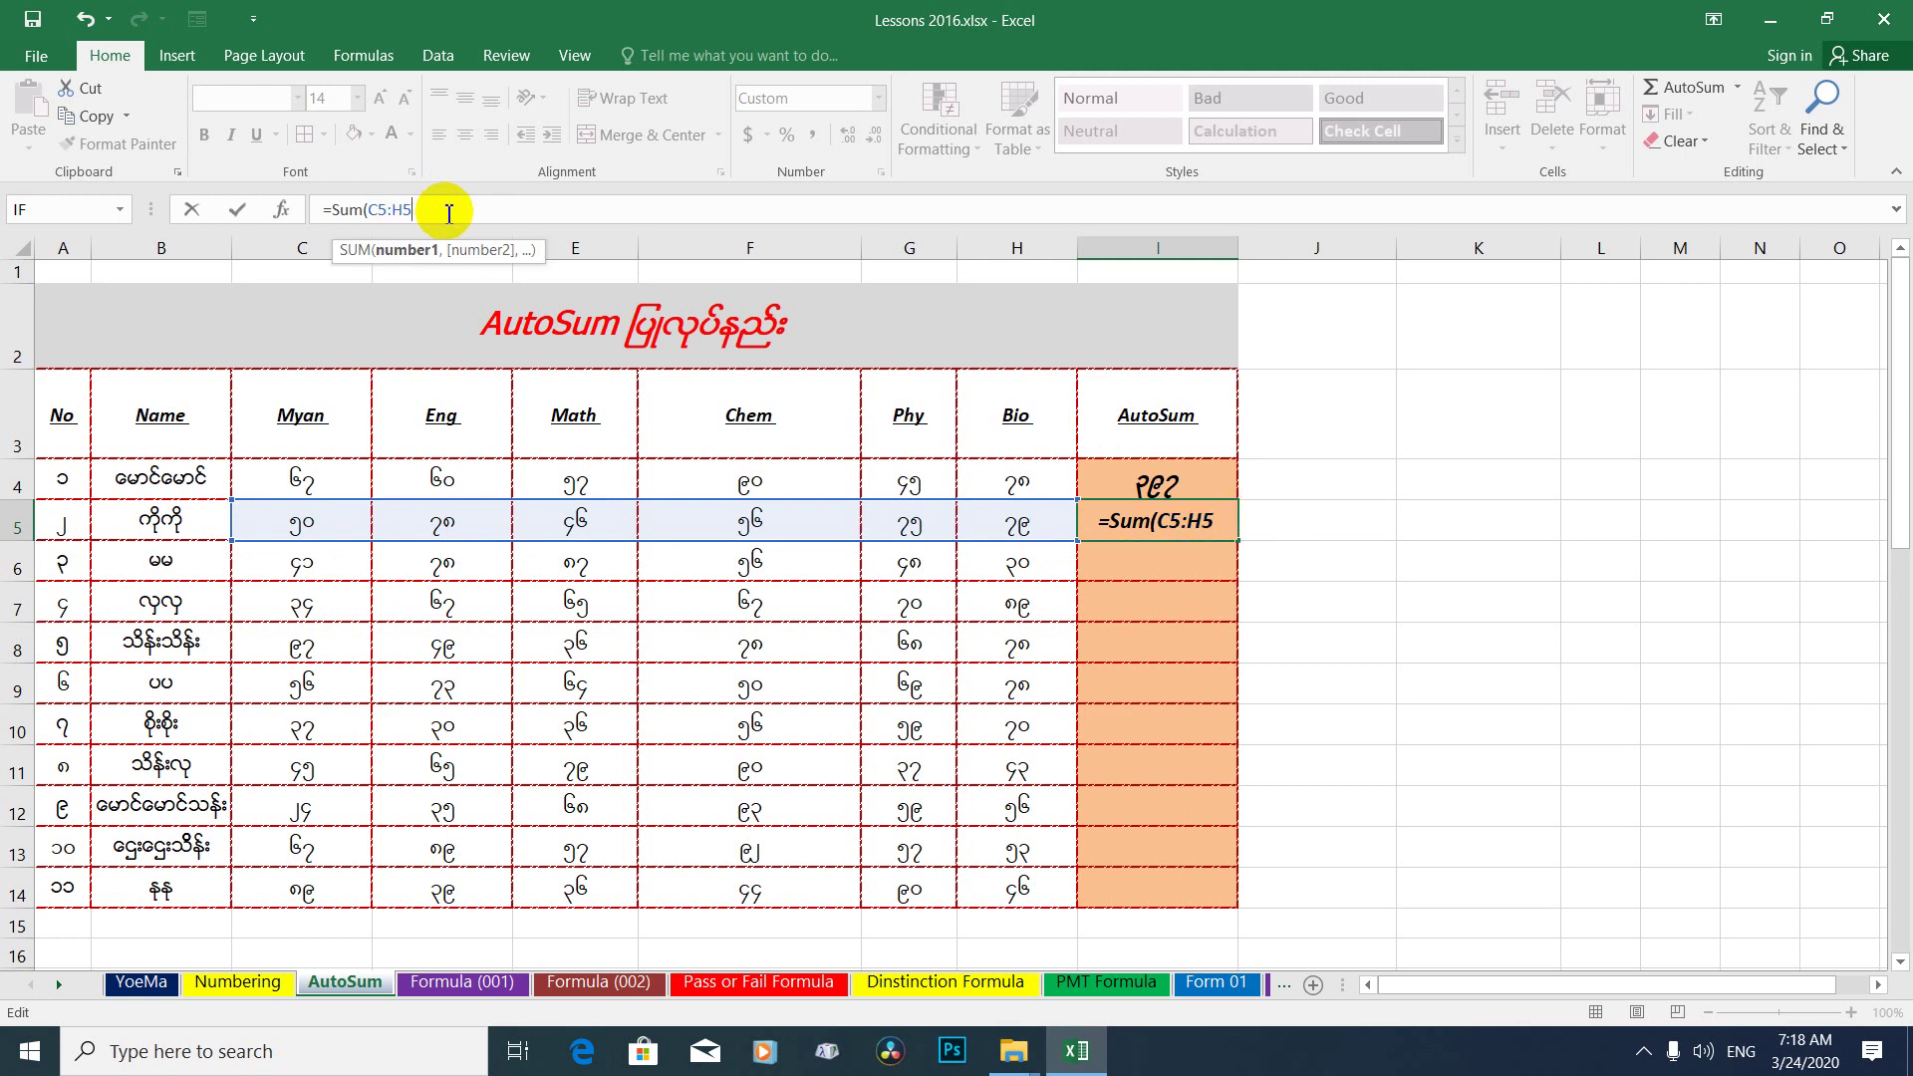
{"action": "type", "text": ")"}
Commit the row 5 SUM formula and select I5 to check its total.
{"action": "key", "text": "Return"}
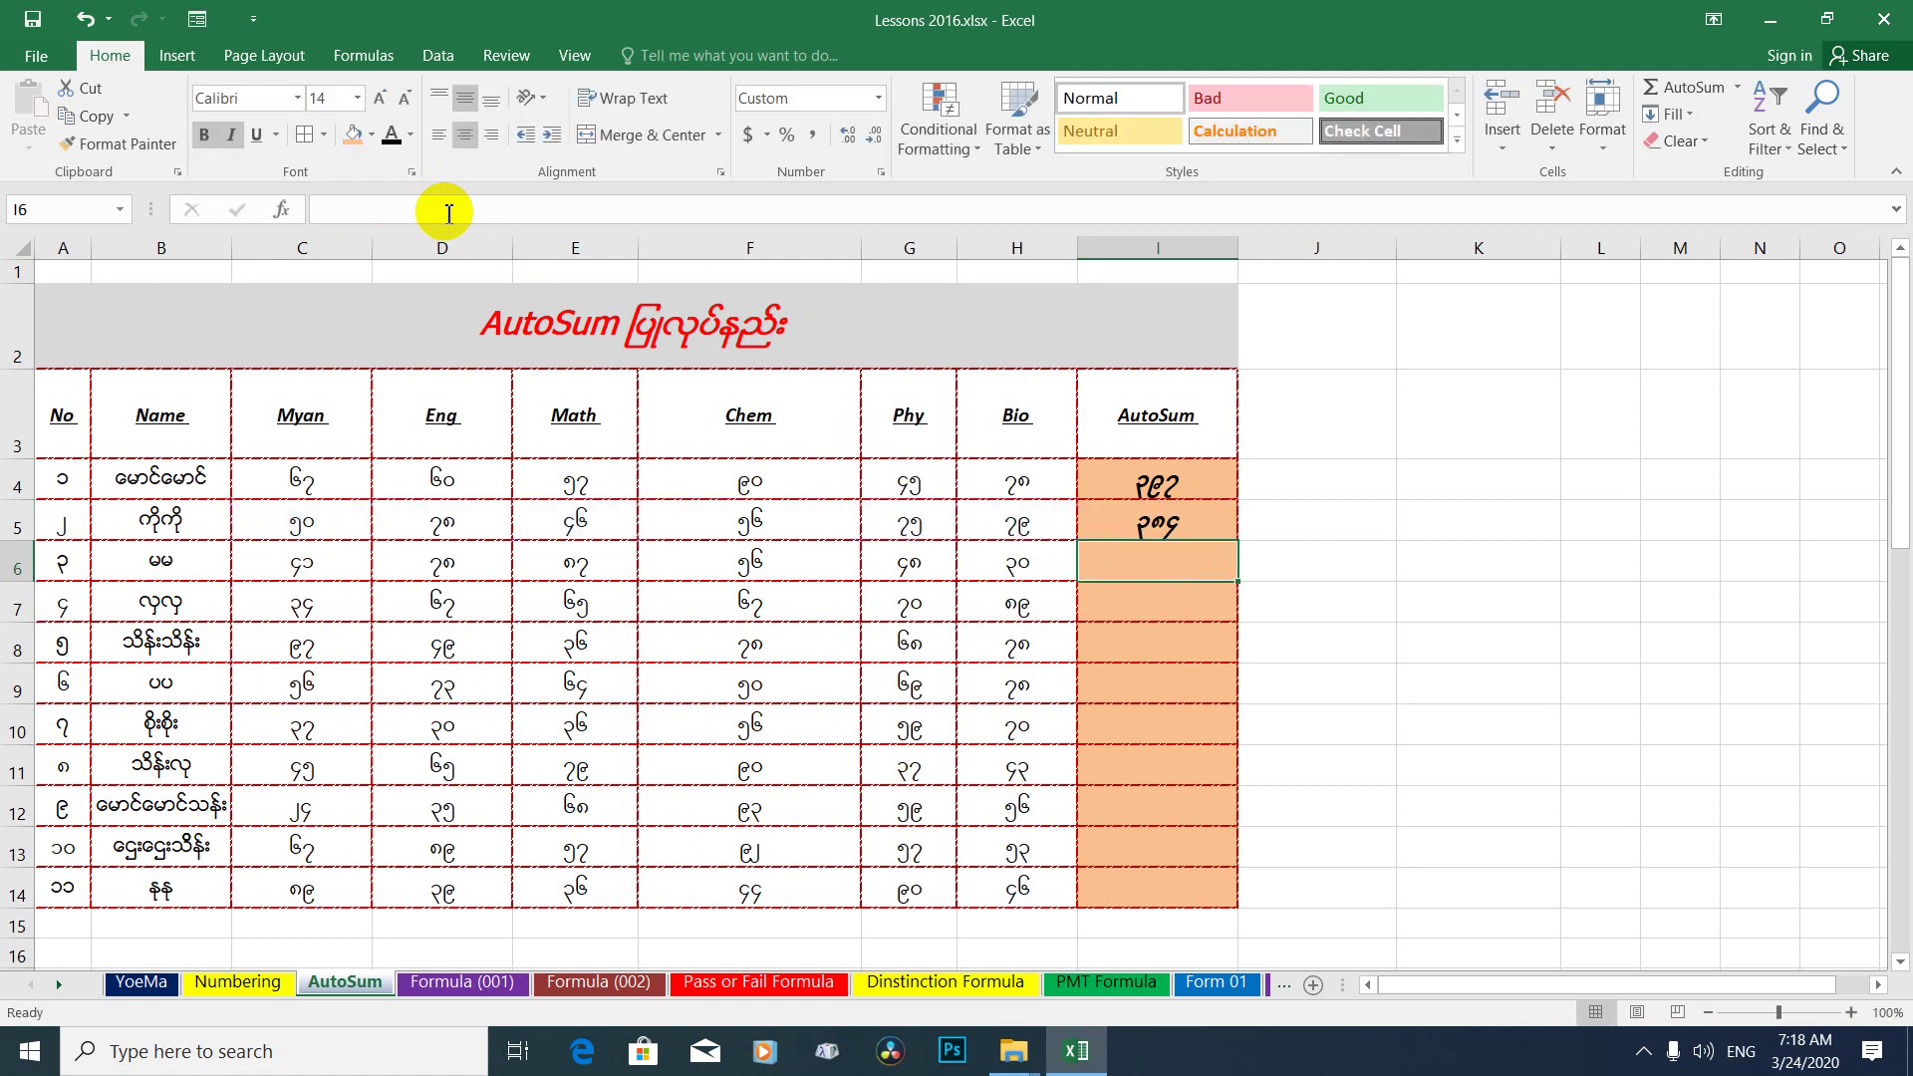
{"action": "left_click", "coordinate": [1177, 526]}
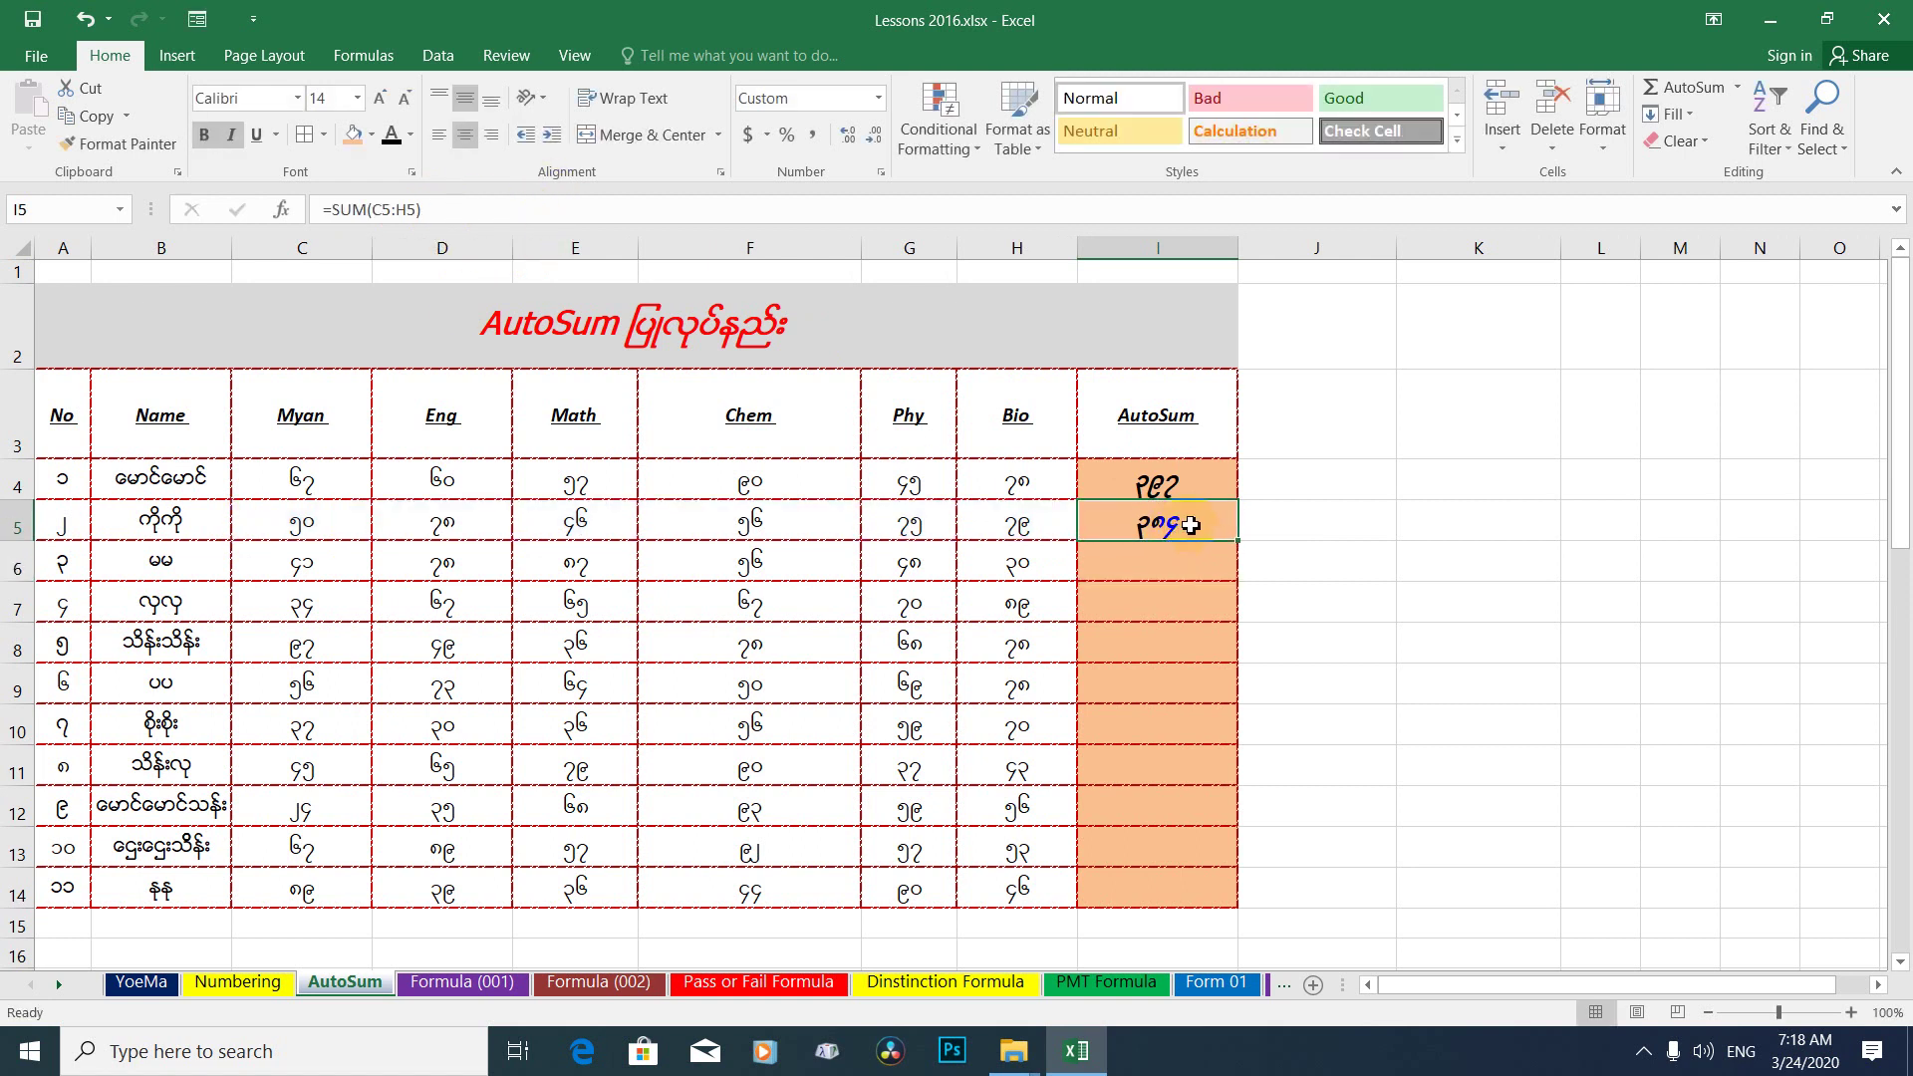
{"action": "left_click", "coordinate": [1187, 517]}
{"action": "left_click_drag", "start_coordinate": [1189, 489], "coordinate": [1184, 521]}
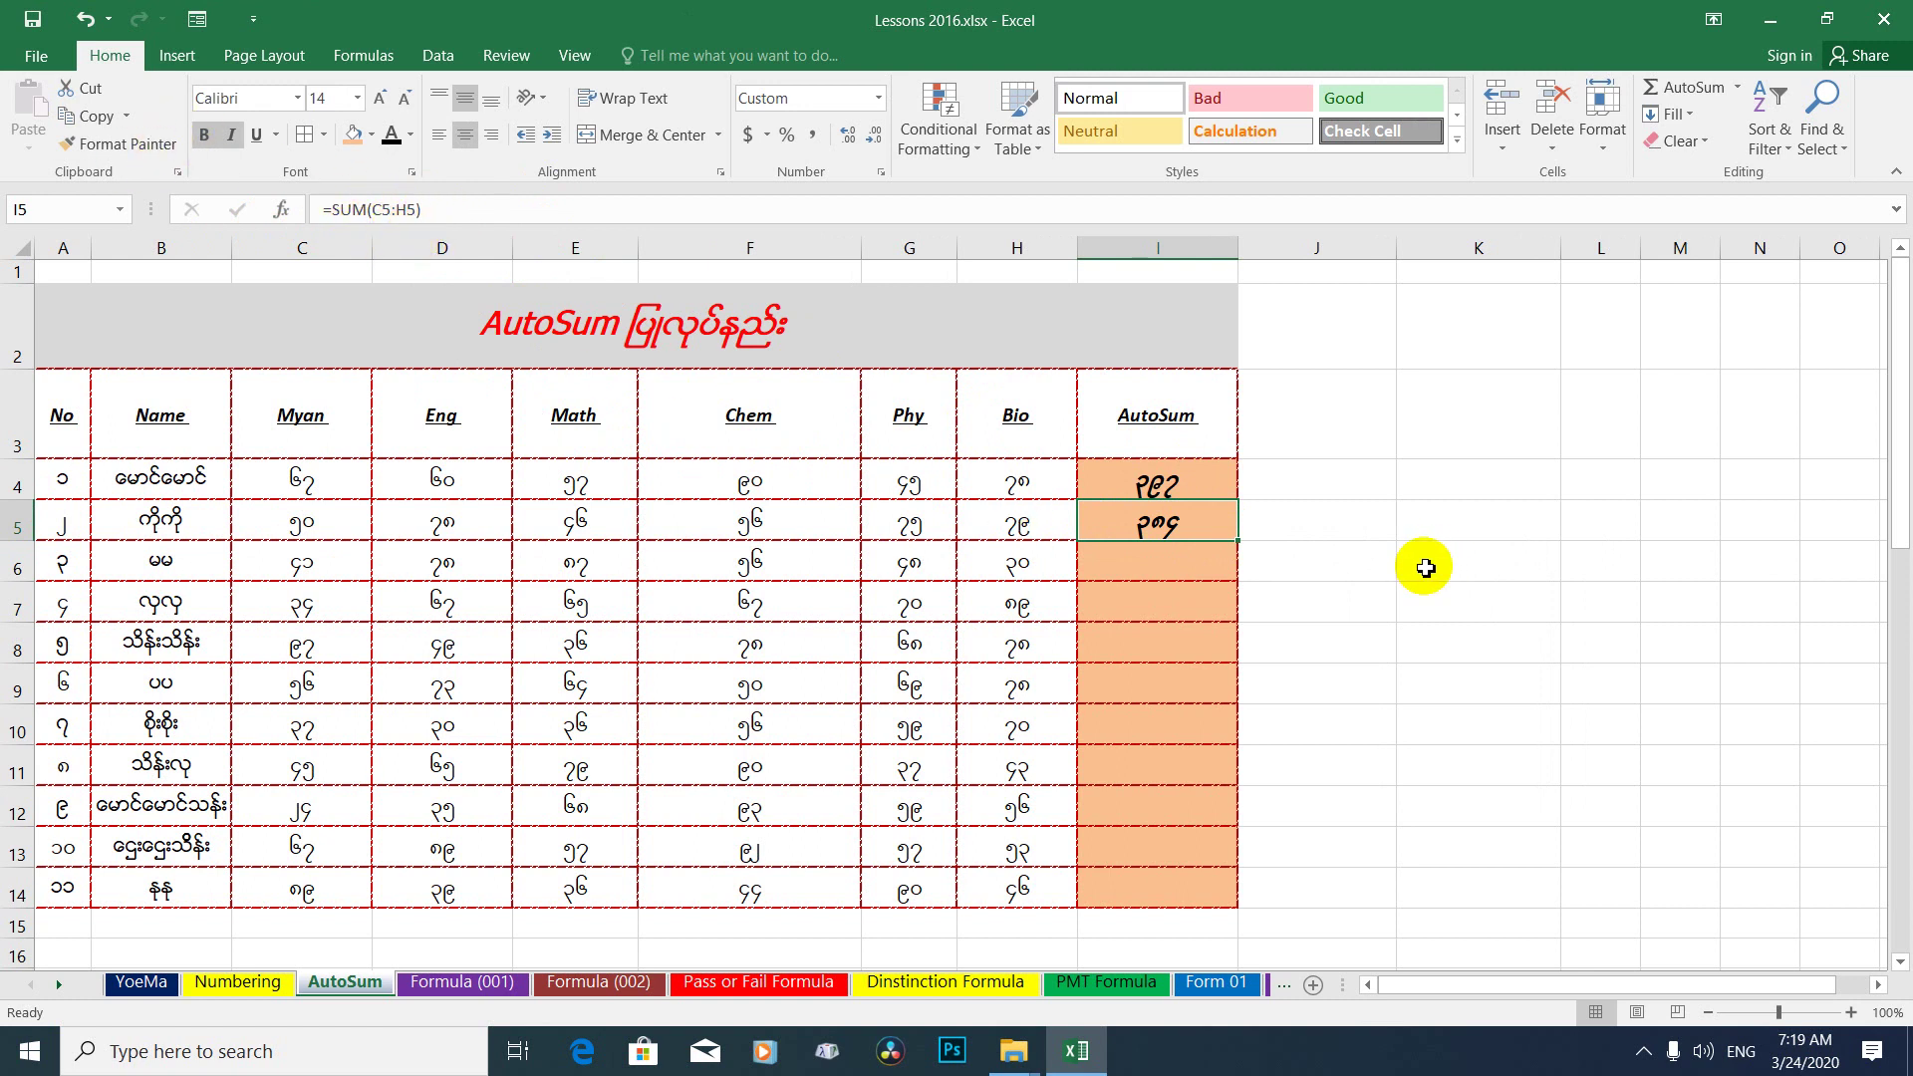
Delete the formula from I5, then clear the total in I4.
{"action": "left_click", "coordinate": [1366, 554]}
{"action": "left_click", "coordinate": [1109, 497]}
{"action": "left_click", "coordinate": [1109, 525]}
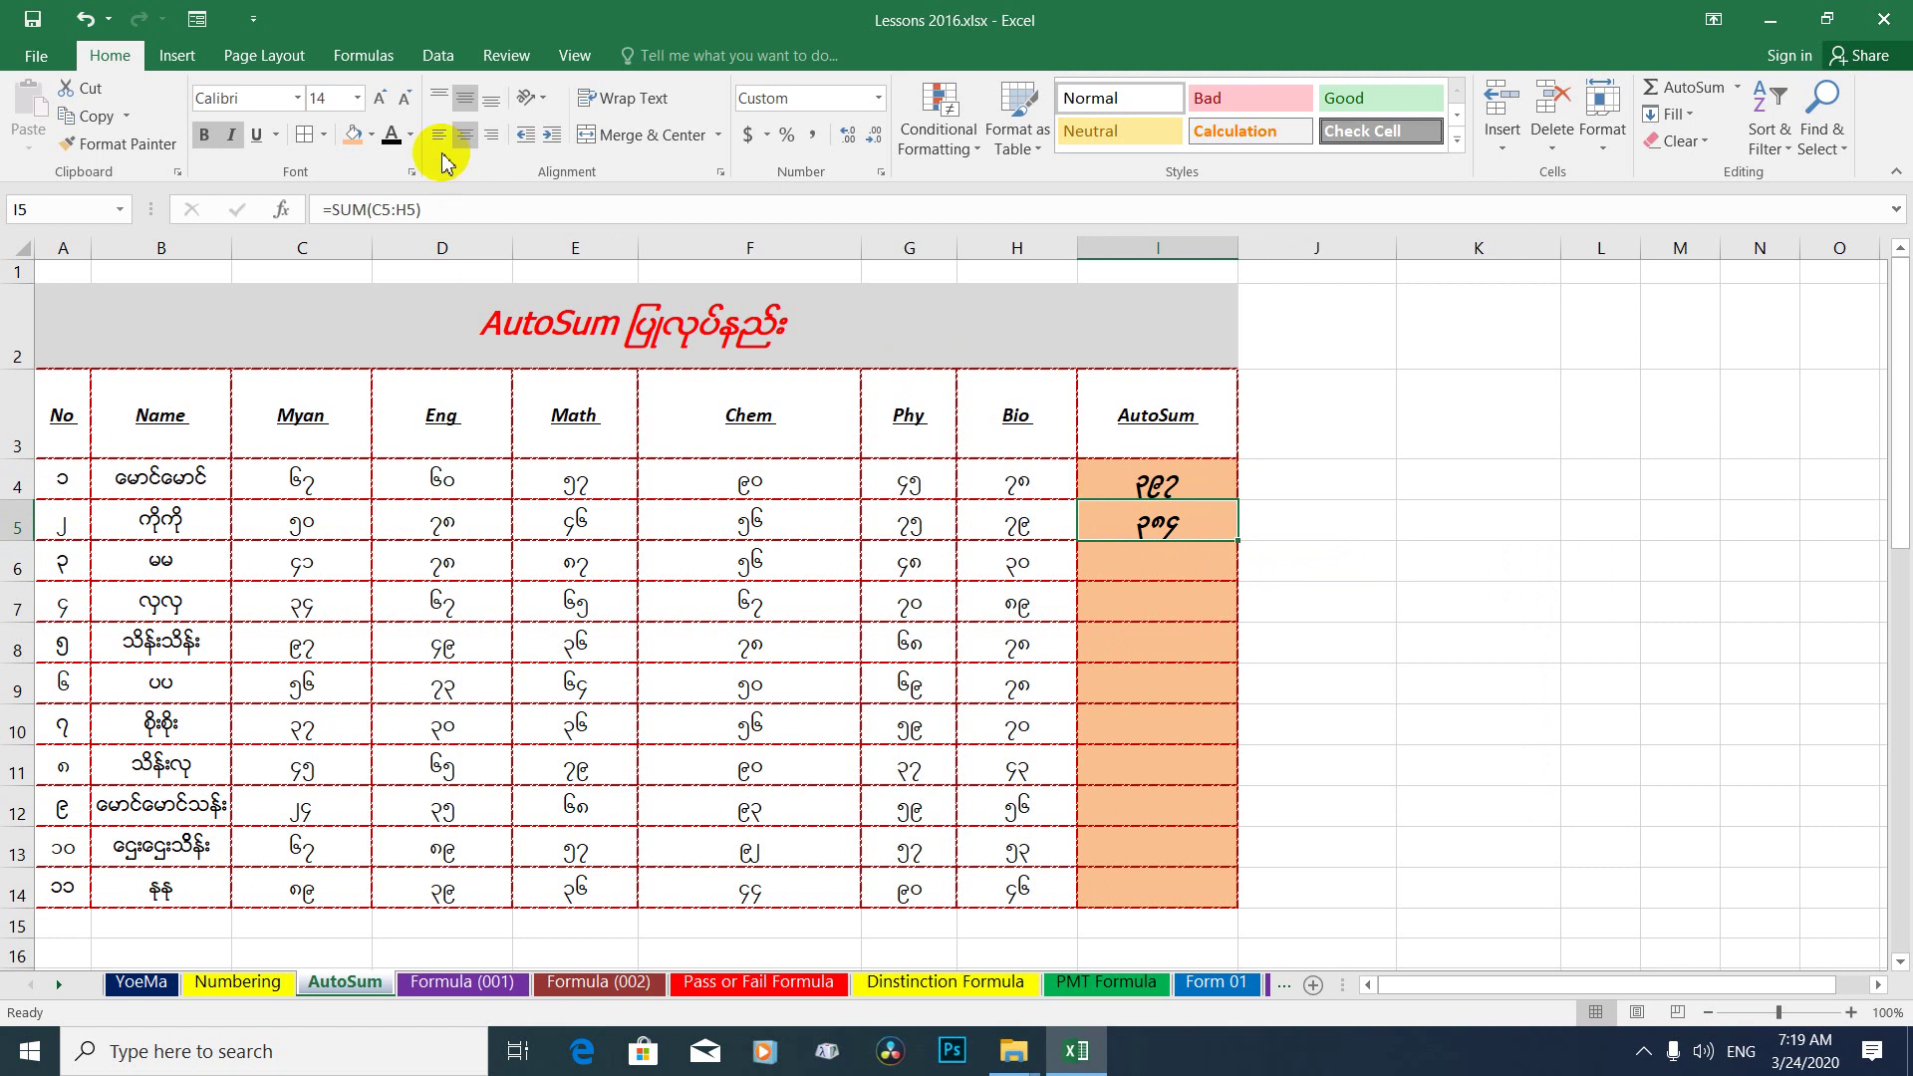
{"action": "left_click_drag", "start_coordinate": [439, 207], "coordinate": [310, 205]}
{"action": "key", "text": "BackSpace"}
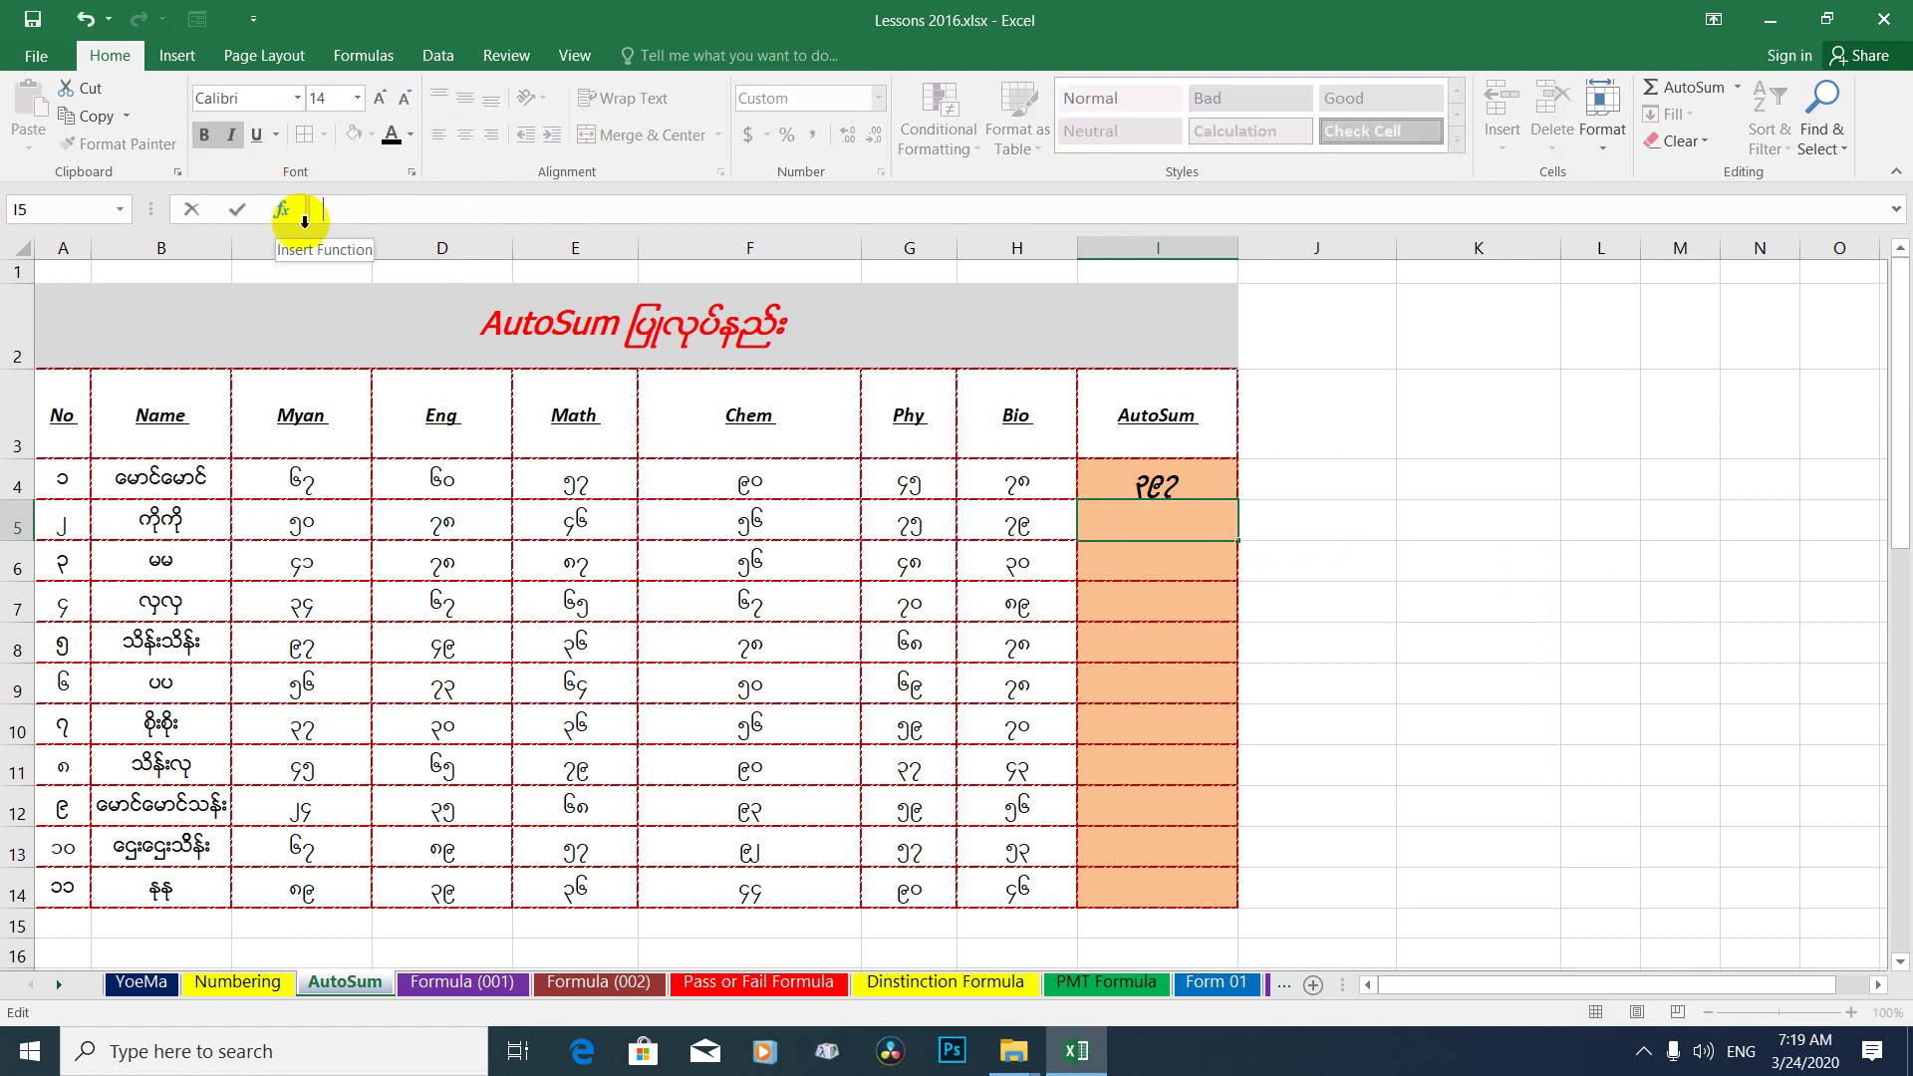
{"action": "left_click", "coordinate": [1283, 530]}
{"action": "left_click", "coordinate": [1195, 520]}
{"action": "left_click", "coordinate": [1190, 488]}
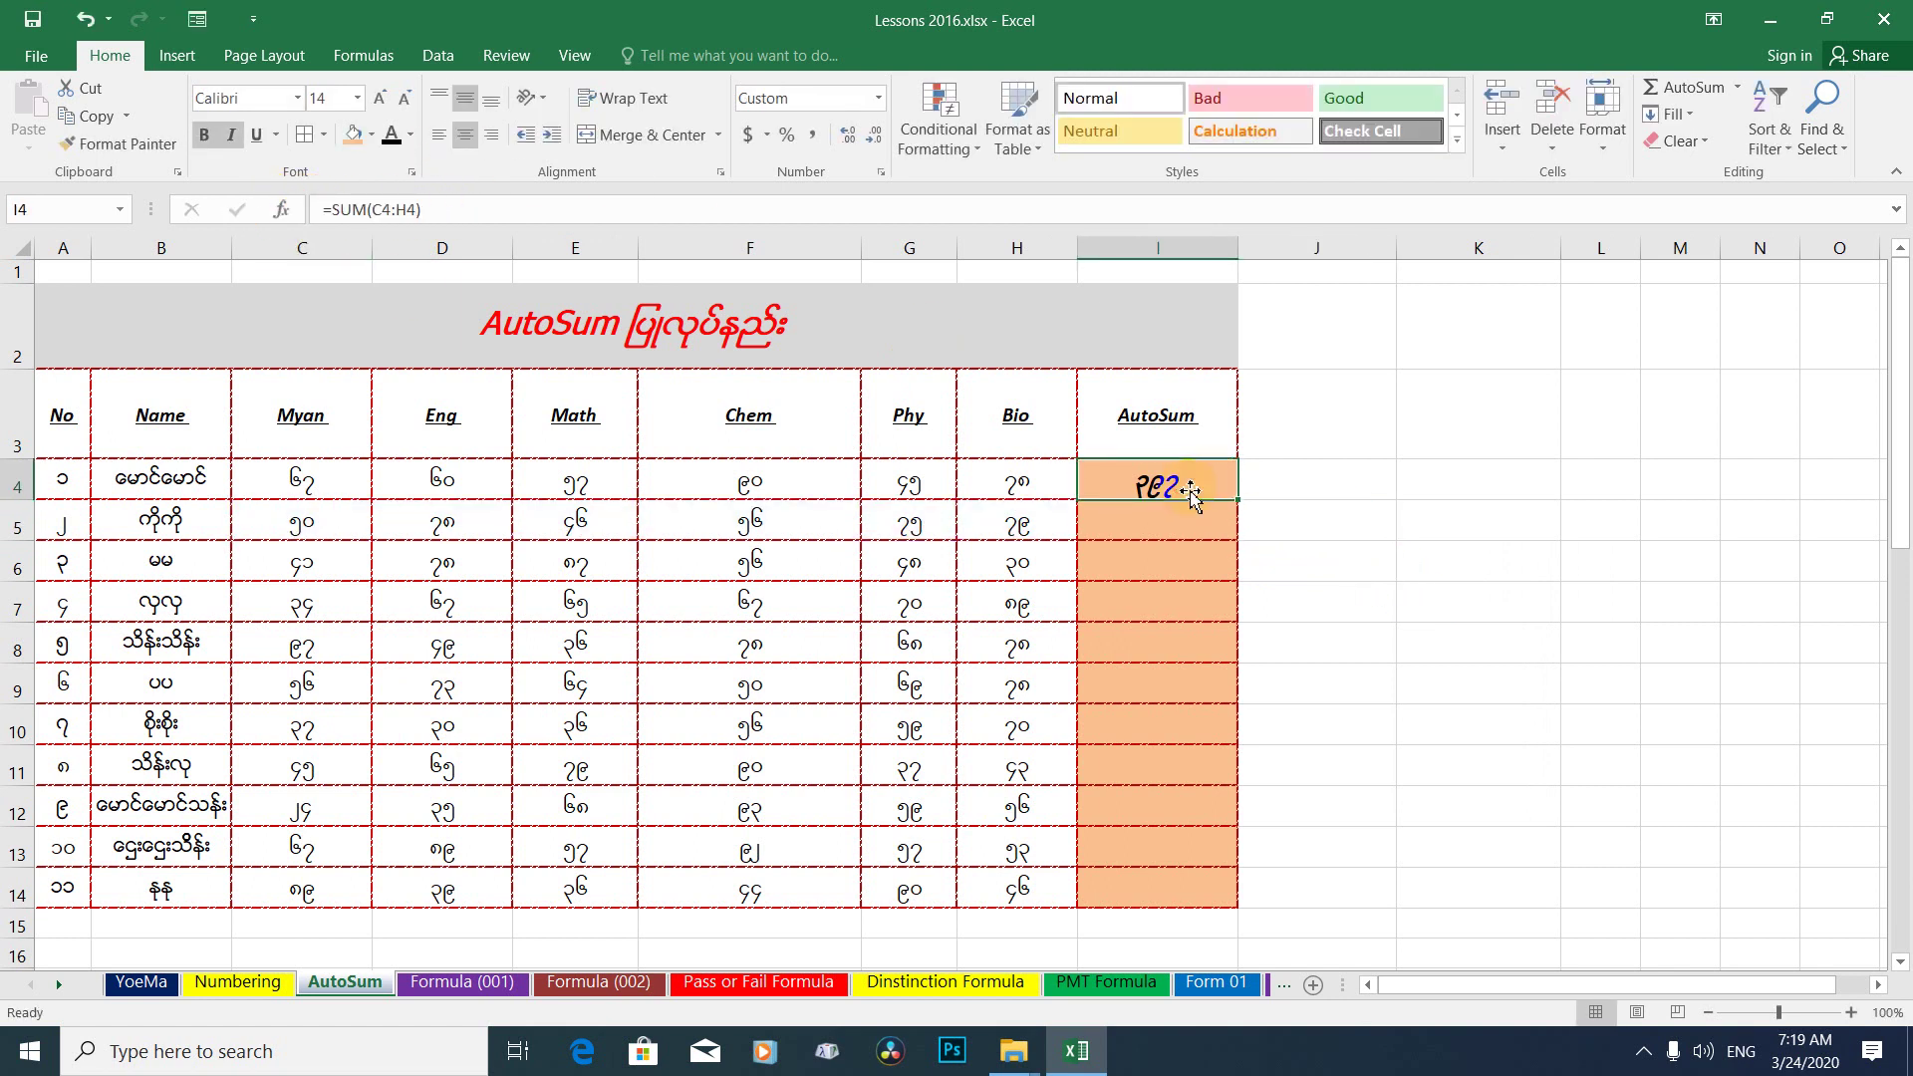
{"action": "key", "text": "Delete"}
AutoSum row 4's marks C4:H4 into cell I4.
{"action": "mouse_move", "coordinate": [302, 482]}
{"action": "left_mouse_down"}
{"action": "mouse_move", "coordinate": [681, 512]}
{"action": "mouse_move", "coordinate": [1141, 478]}
{"action": "left_mouse_up"}
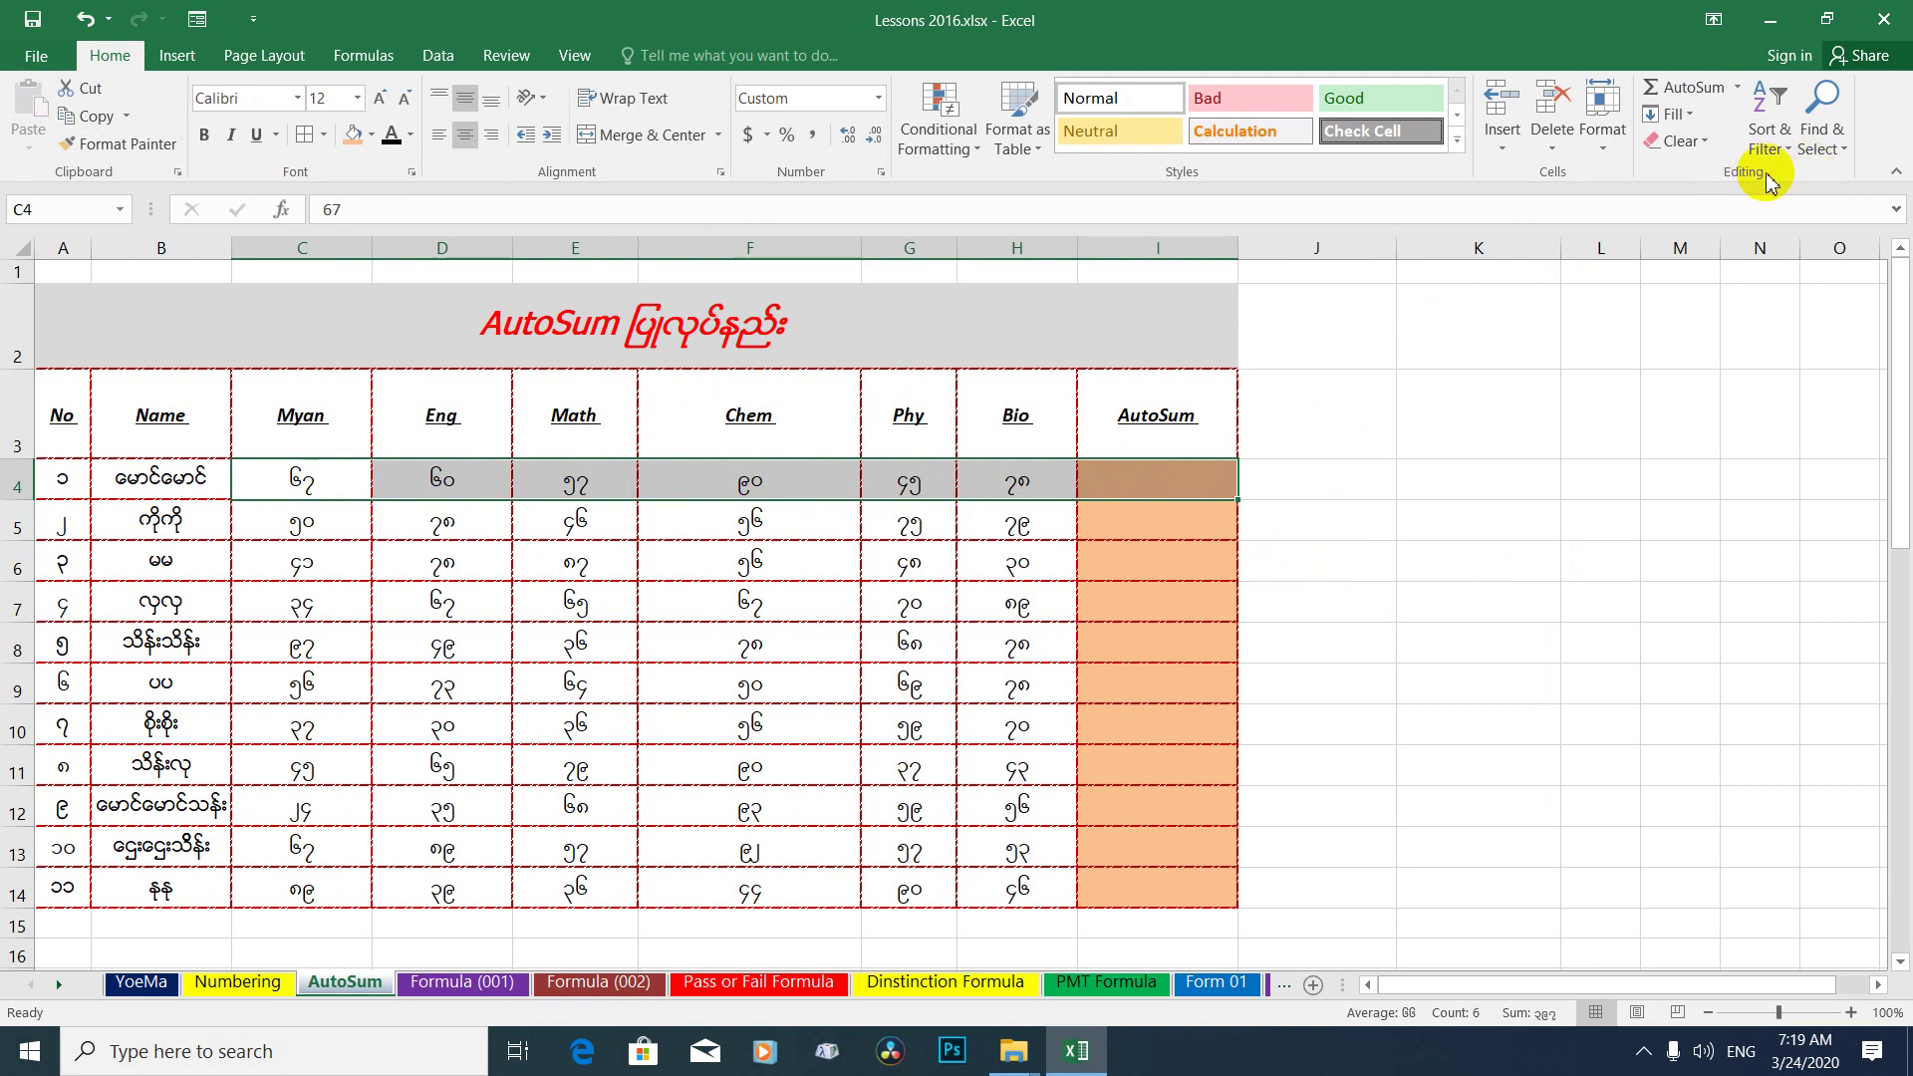
{"action": "left_click", "coordinate": [1709, 91]}
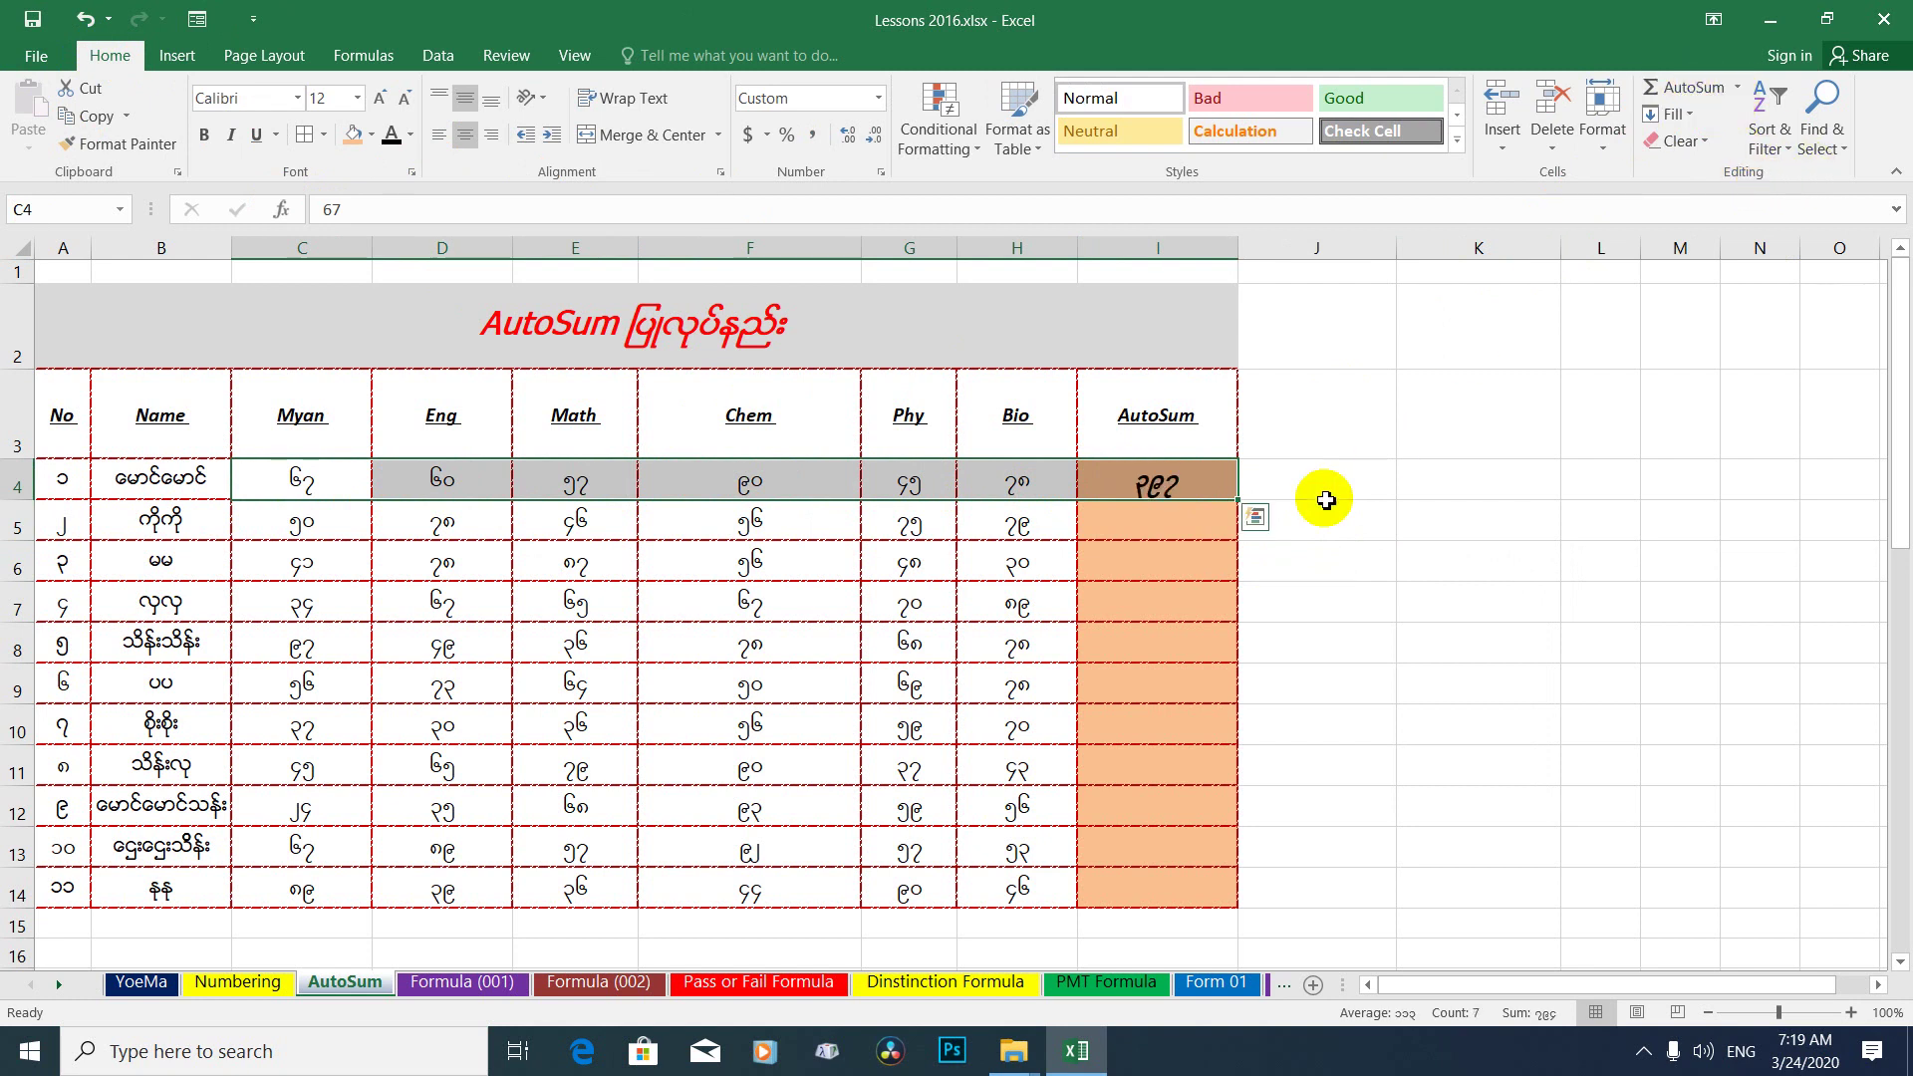
{"action": "left_click", "coordinate": [1182, 485]}
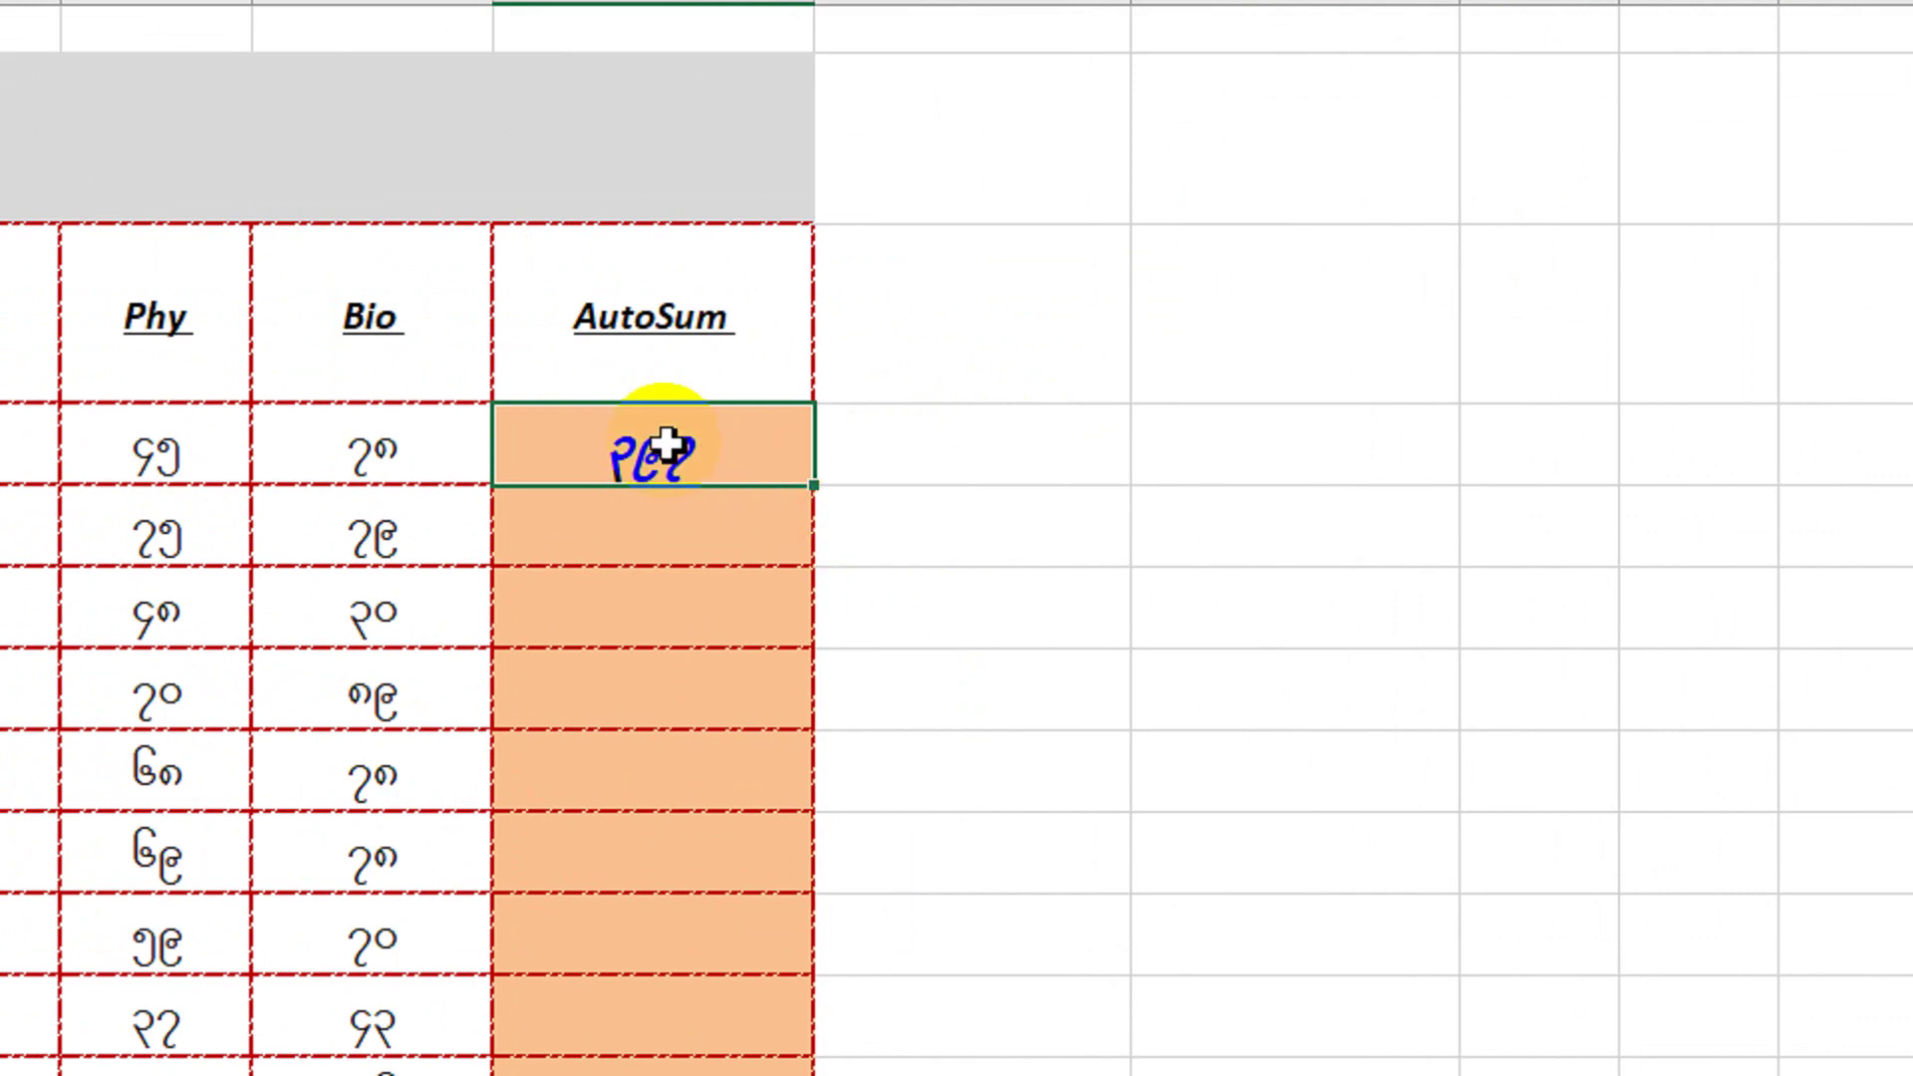
Copy the I4 SUM formula down through I14 with the fill handle.
{"action": "mouse_move", "coordinate": [814, 486]}
{"action": "left_mouse_down"}
{"action": "mouse_move", "coordinate": [803, 508]}
{"action": "mouse_move", "coordinate": [820, 495]}
{"action": "left_mouse_up"}
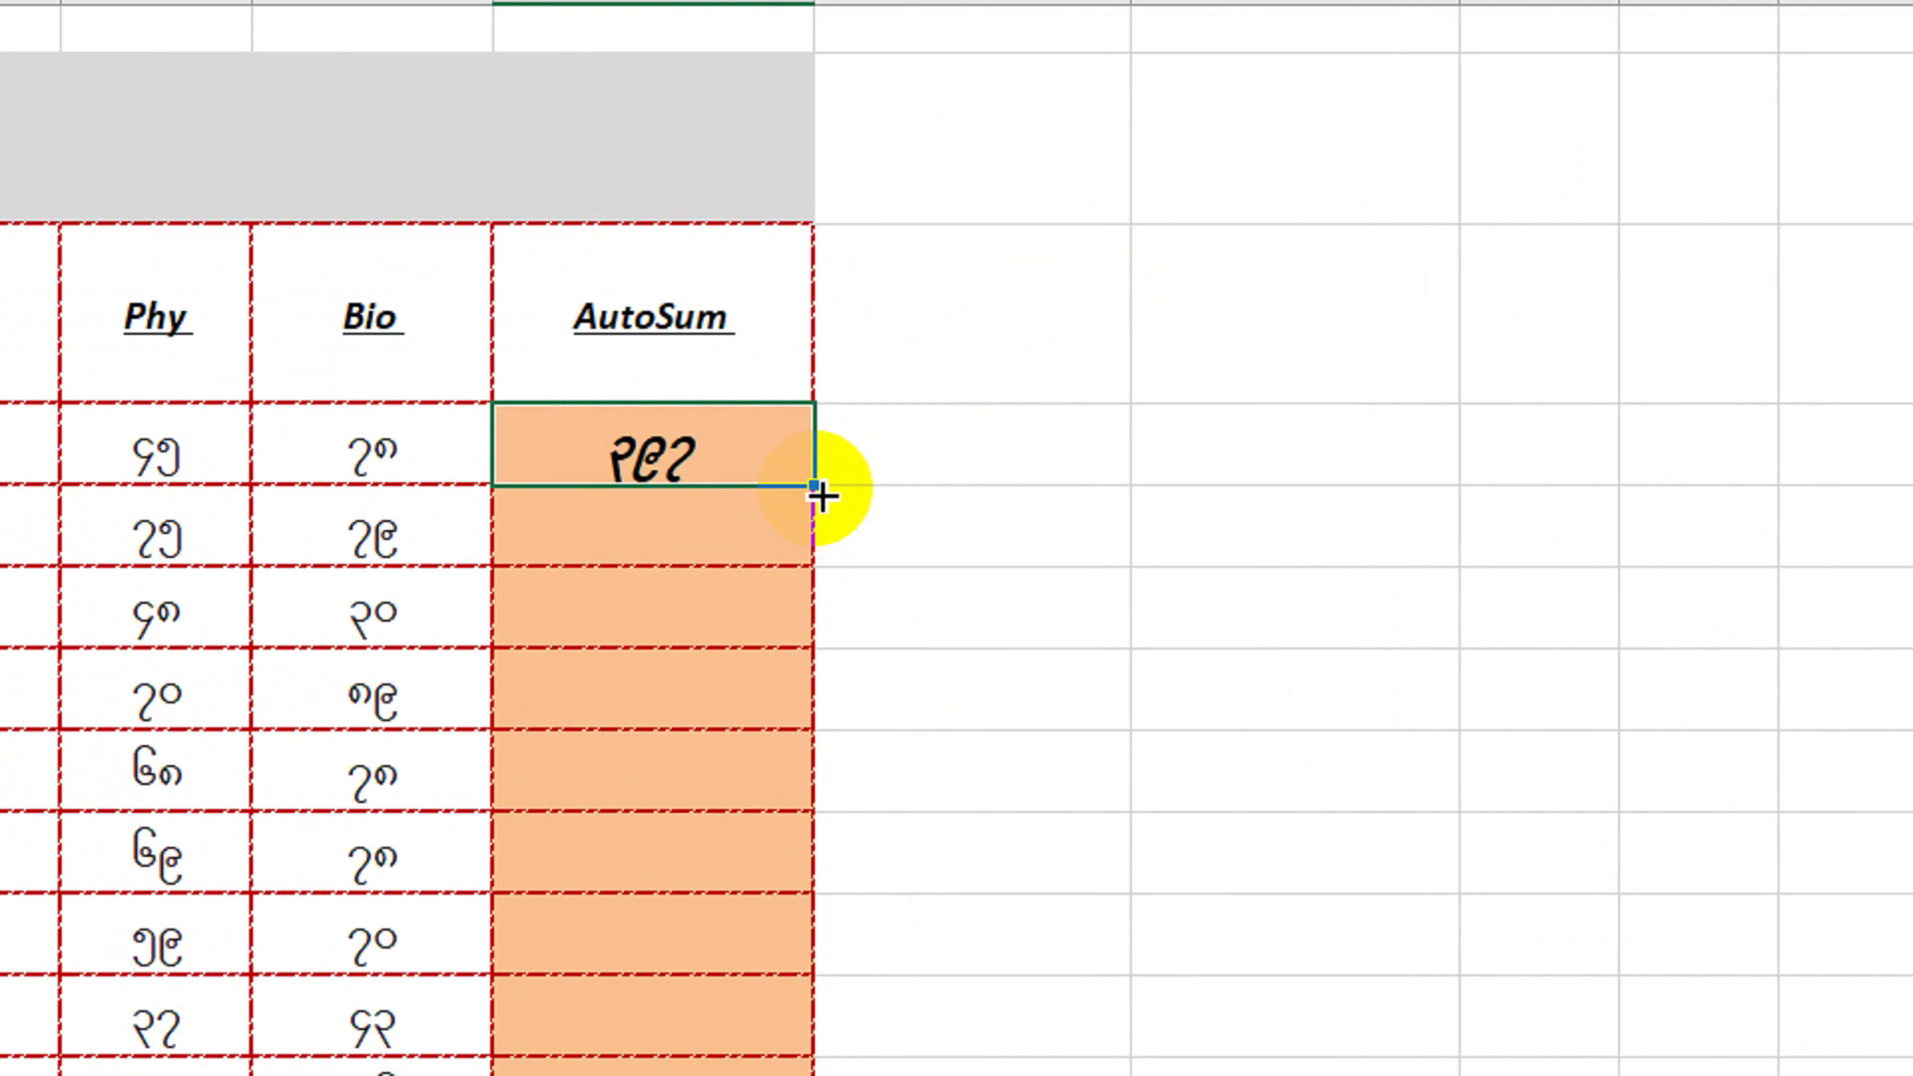
{"action": "mouse_move", "coordinate": [817, 491]}
{"action": "left_mouse_down"}
{"action": "mouse_move", "coordinate": [850, 841]}
{"action": "mouse_move", "coordinate": [845, 811]}
{"action": "mouse_move", "coordinate": [788, 812]}
{"action": "left_mouse_up"}
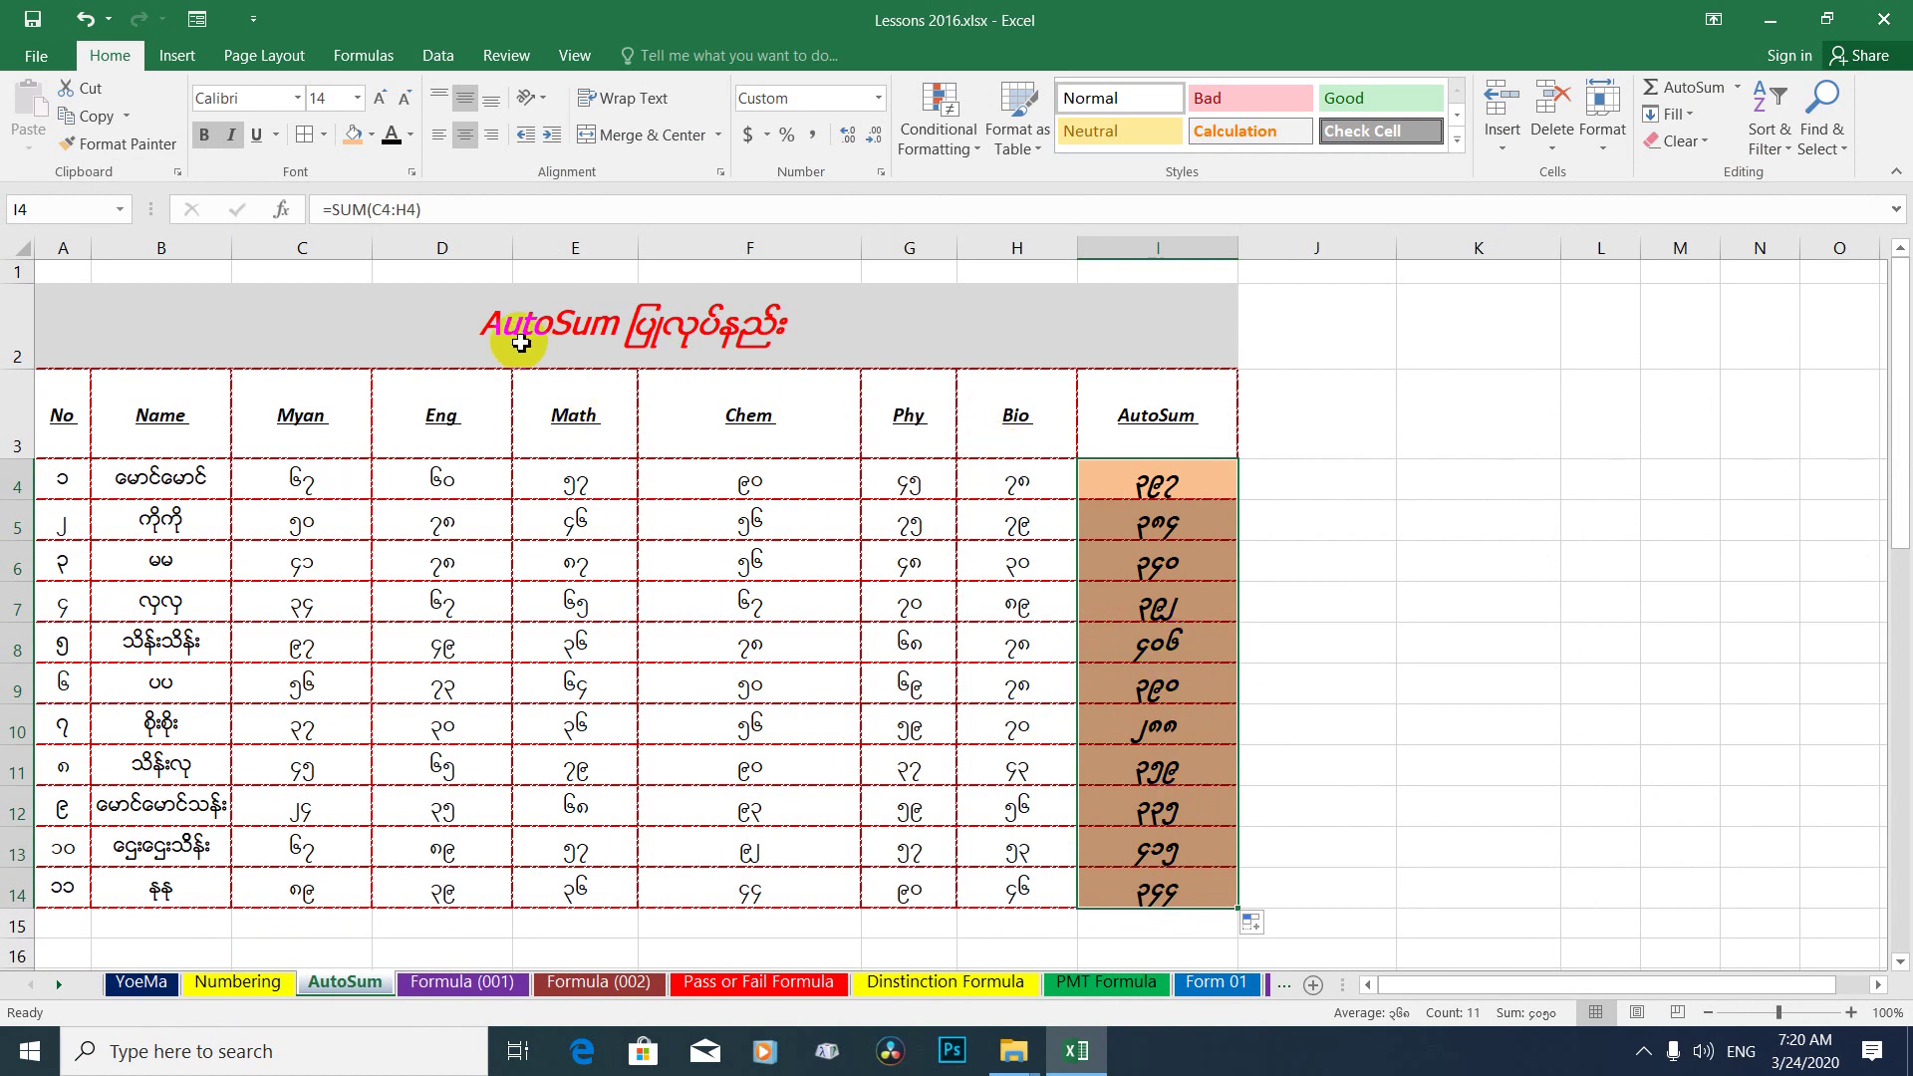
{"action": "left_click", "coordinate": [1156, 483]}
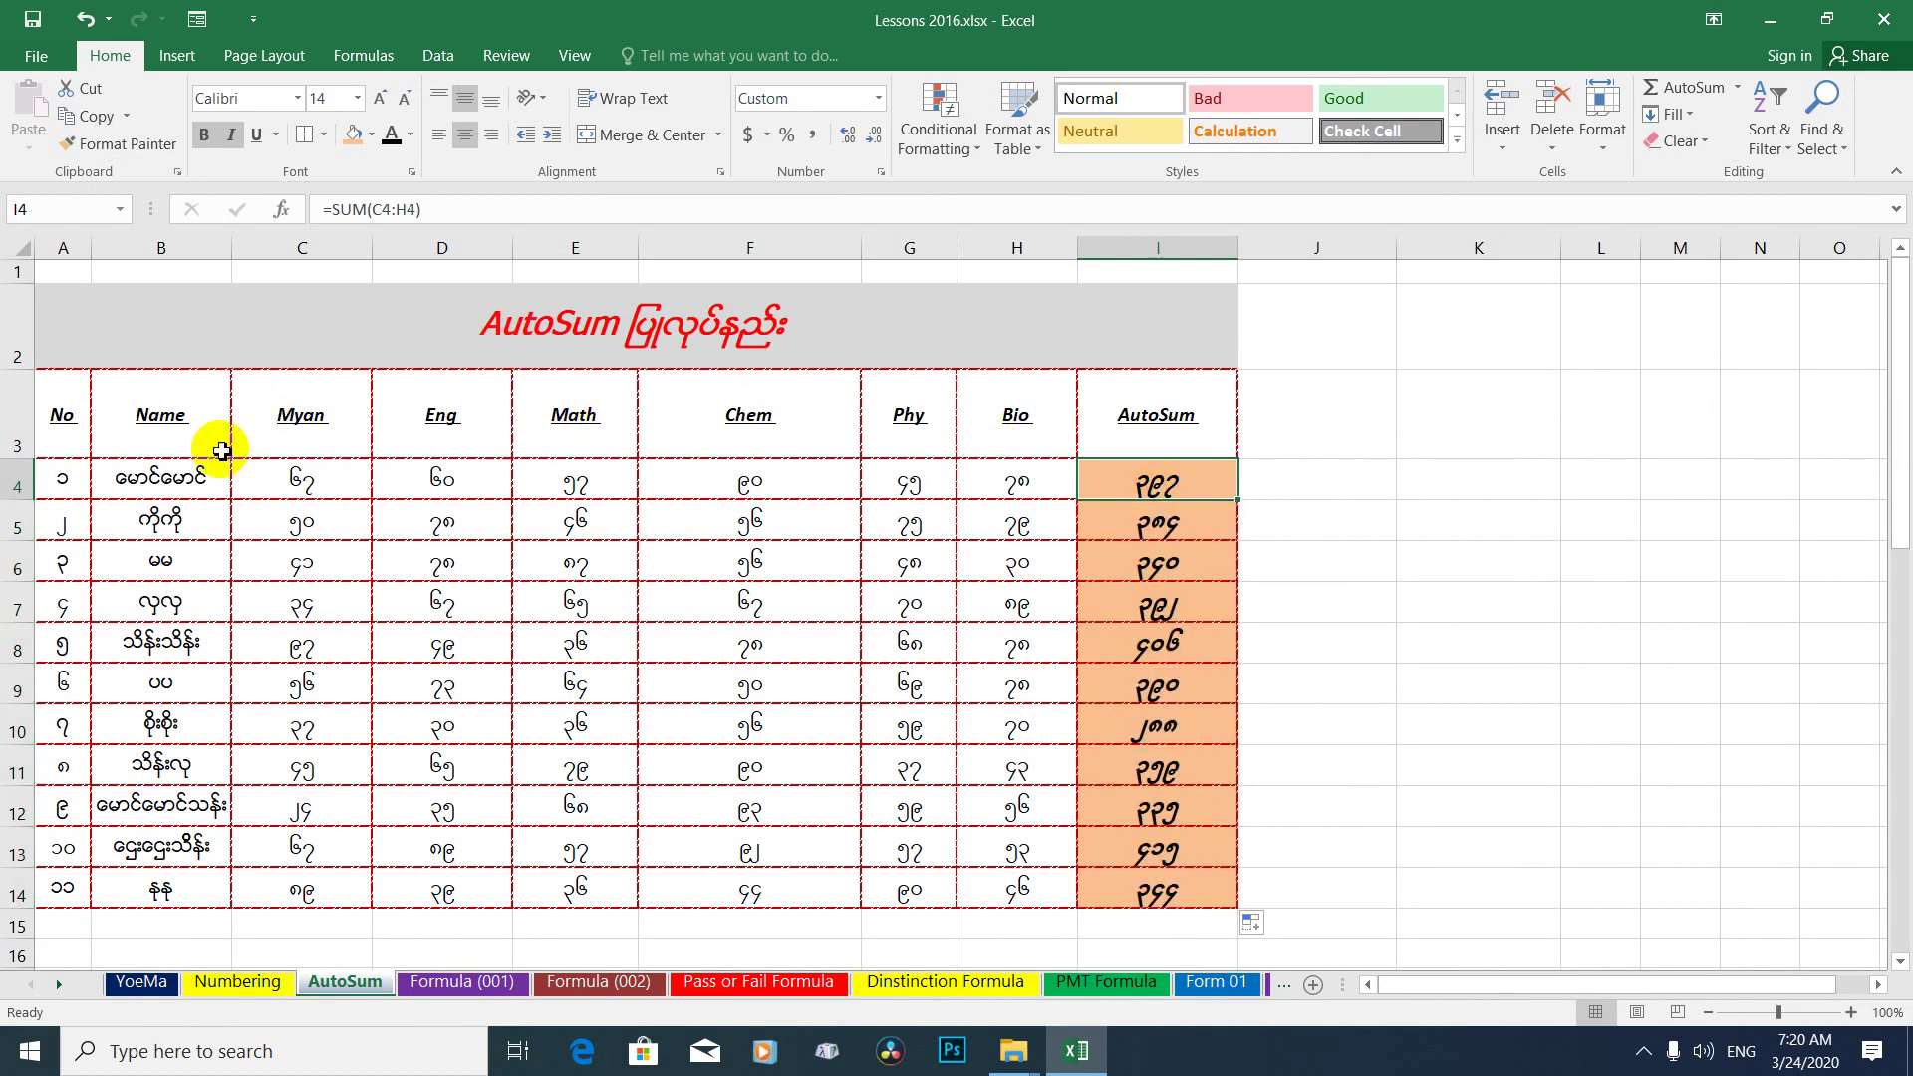
{"action": "left_click_drag", "start_coordinate": [55, 413], "coordinate": [84, 424]}
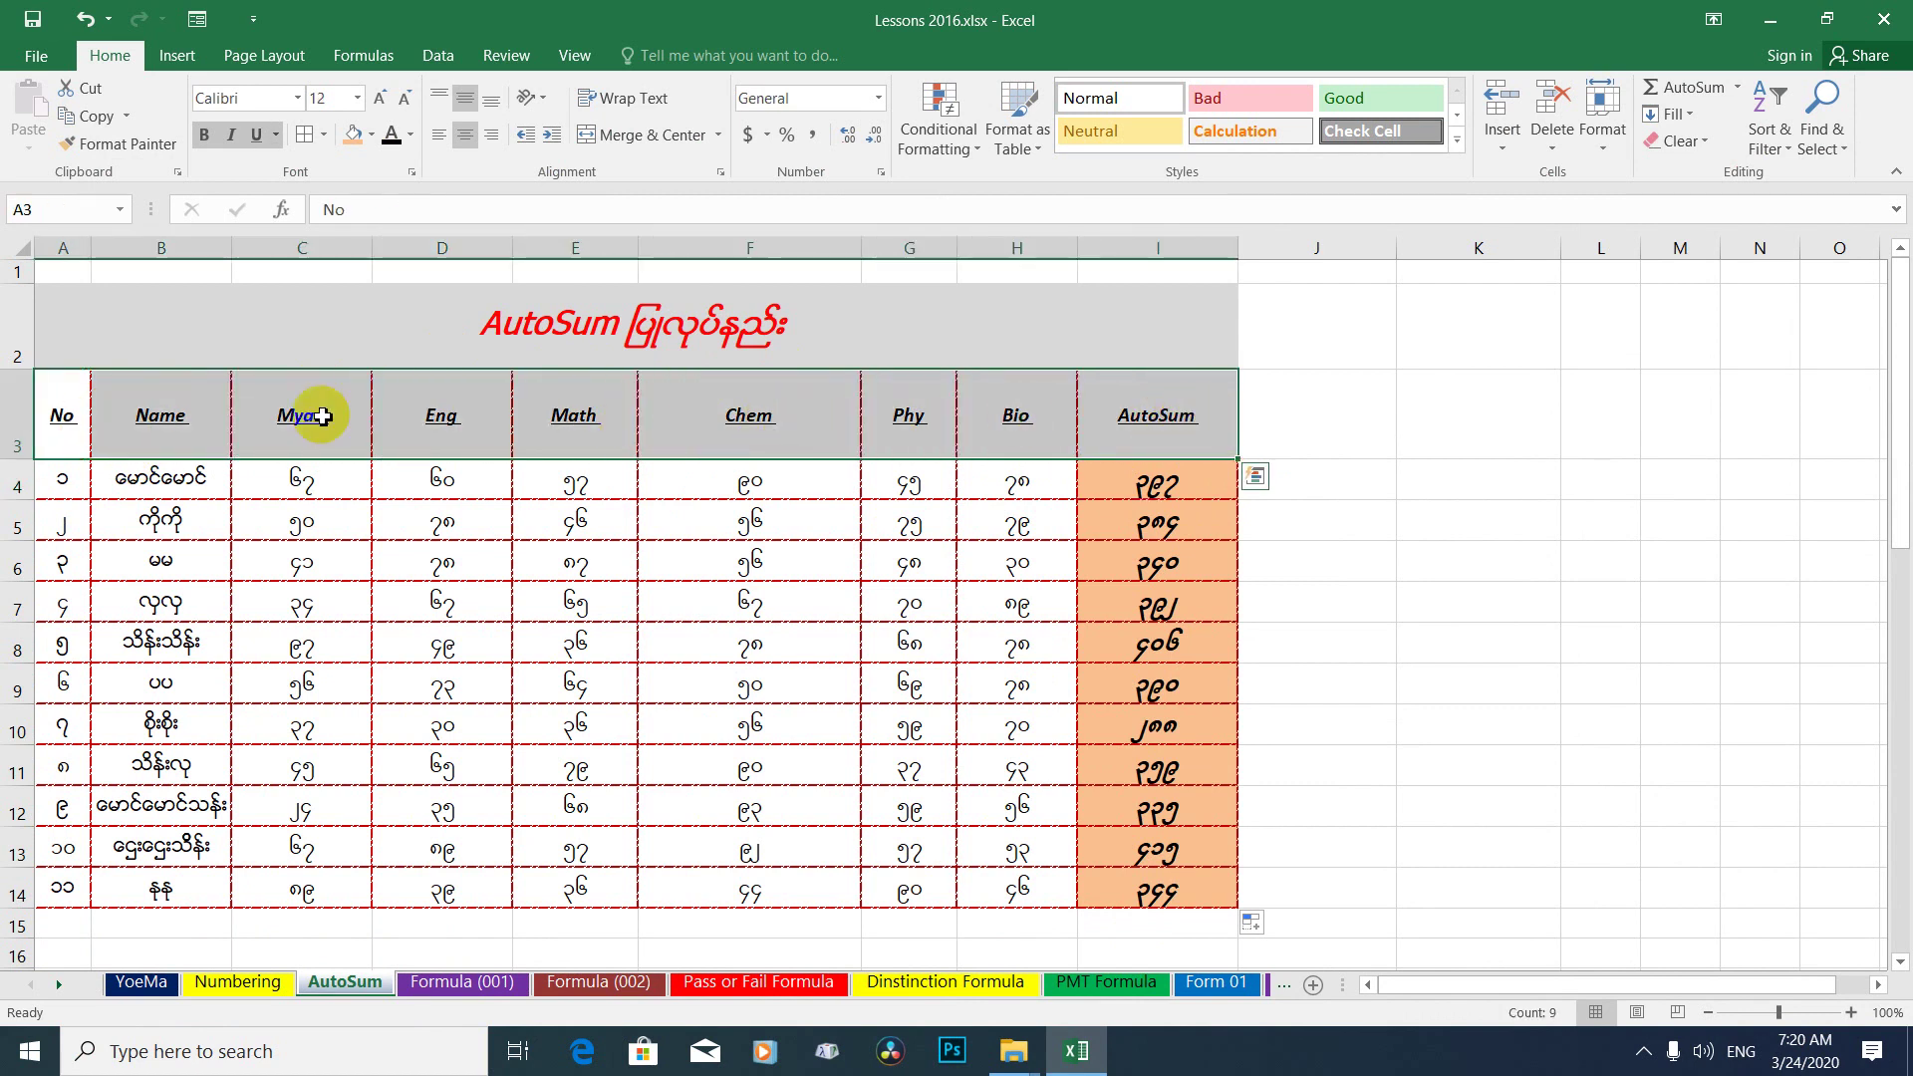
{"action": "left_click", "coordinate": [84, 424]}
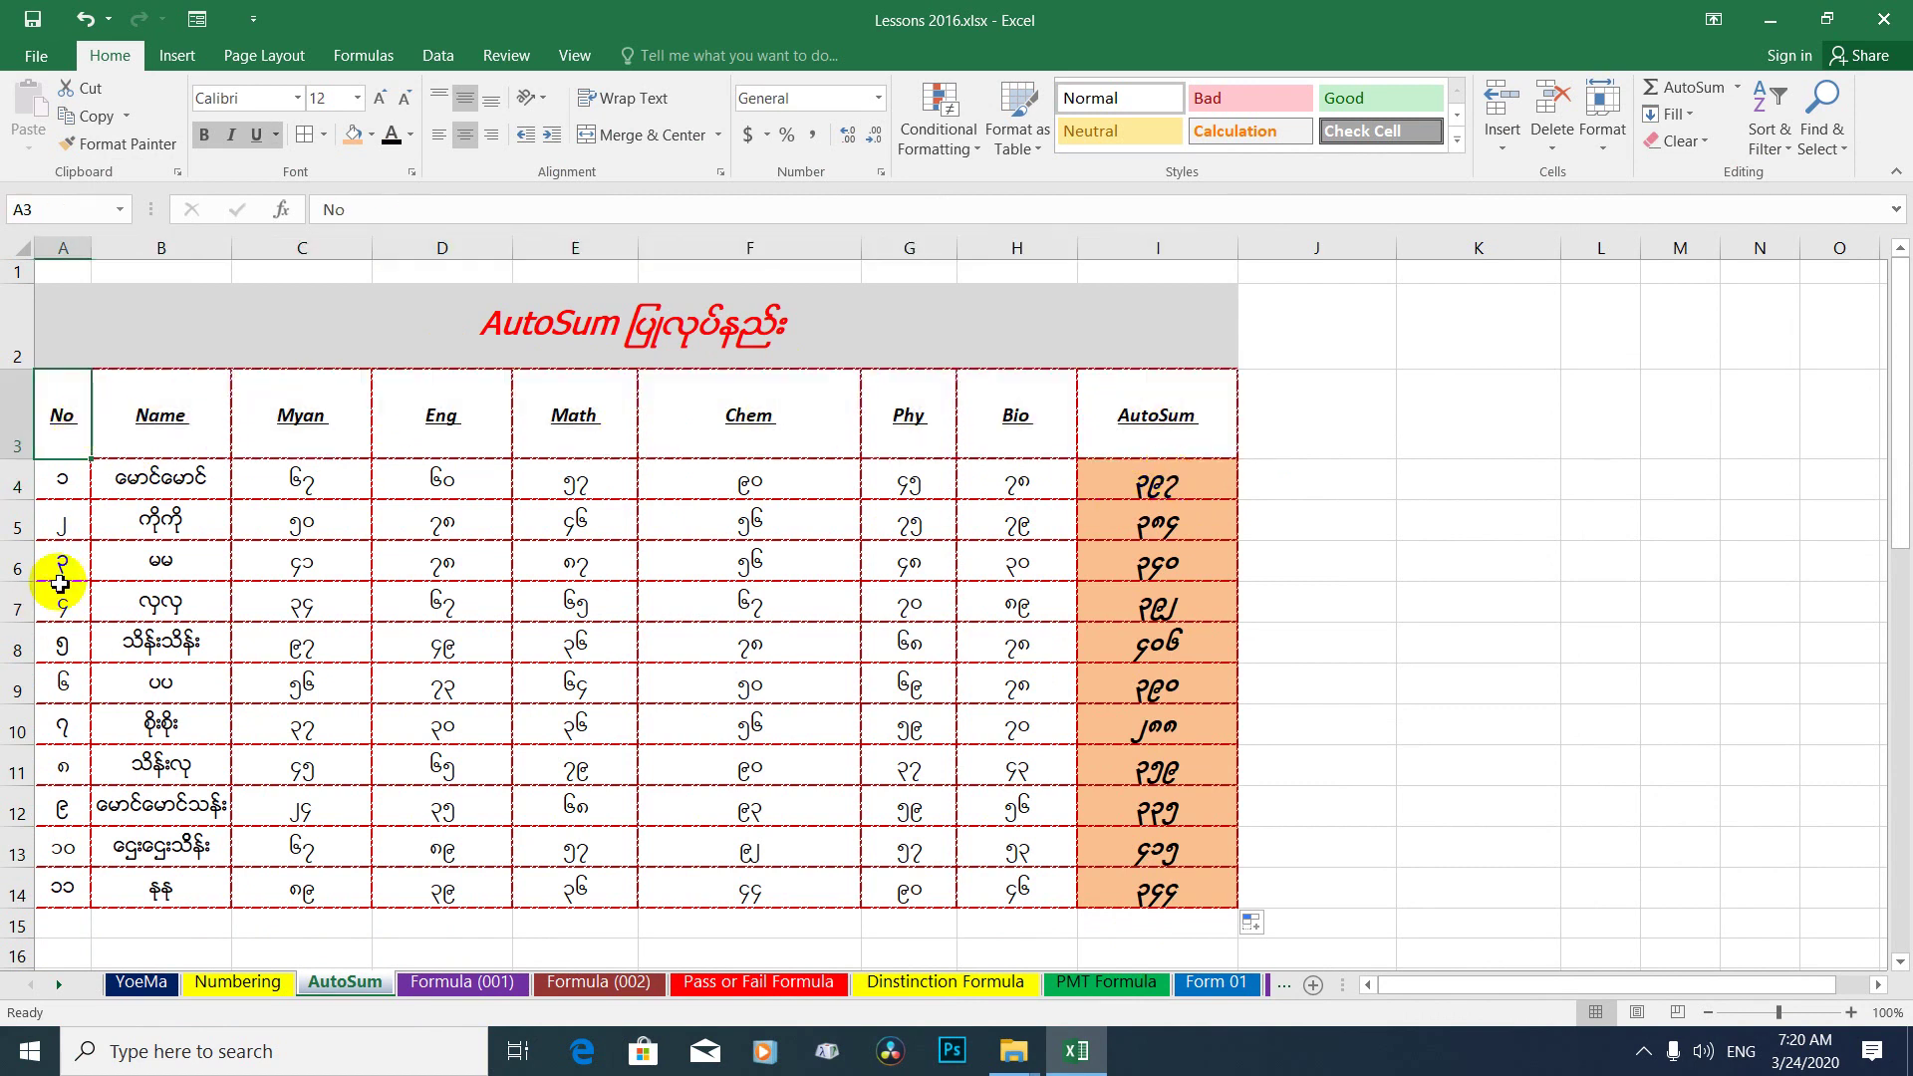
{"action": "left_click", "coordinate": [125, 484]}
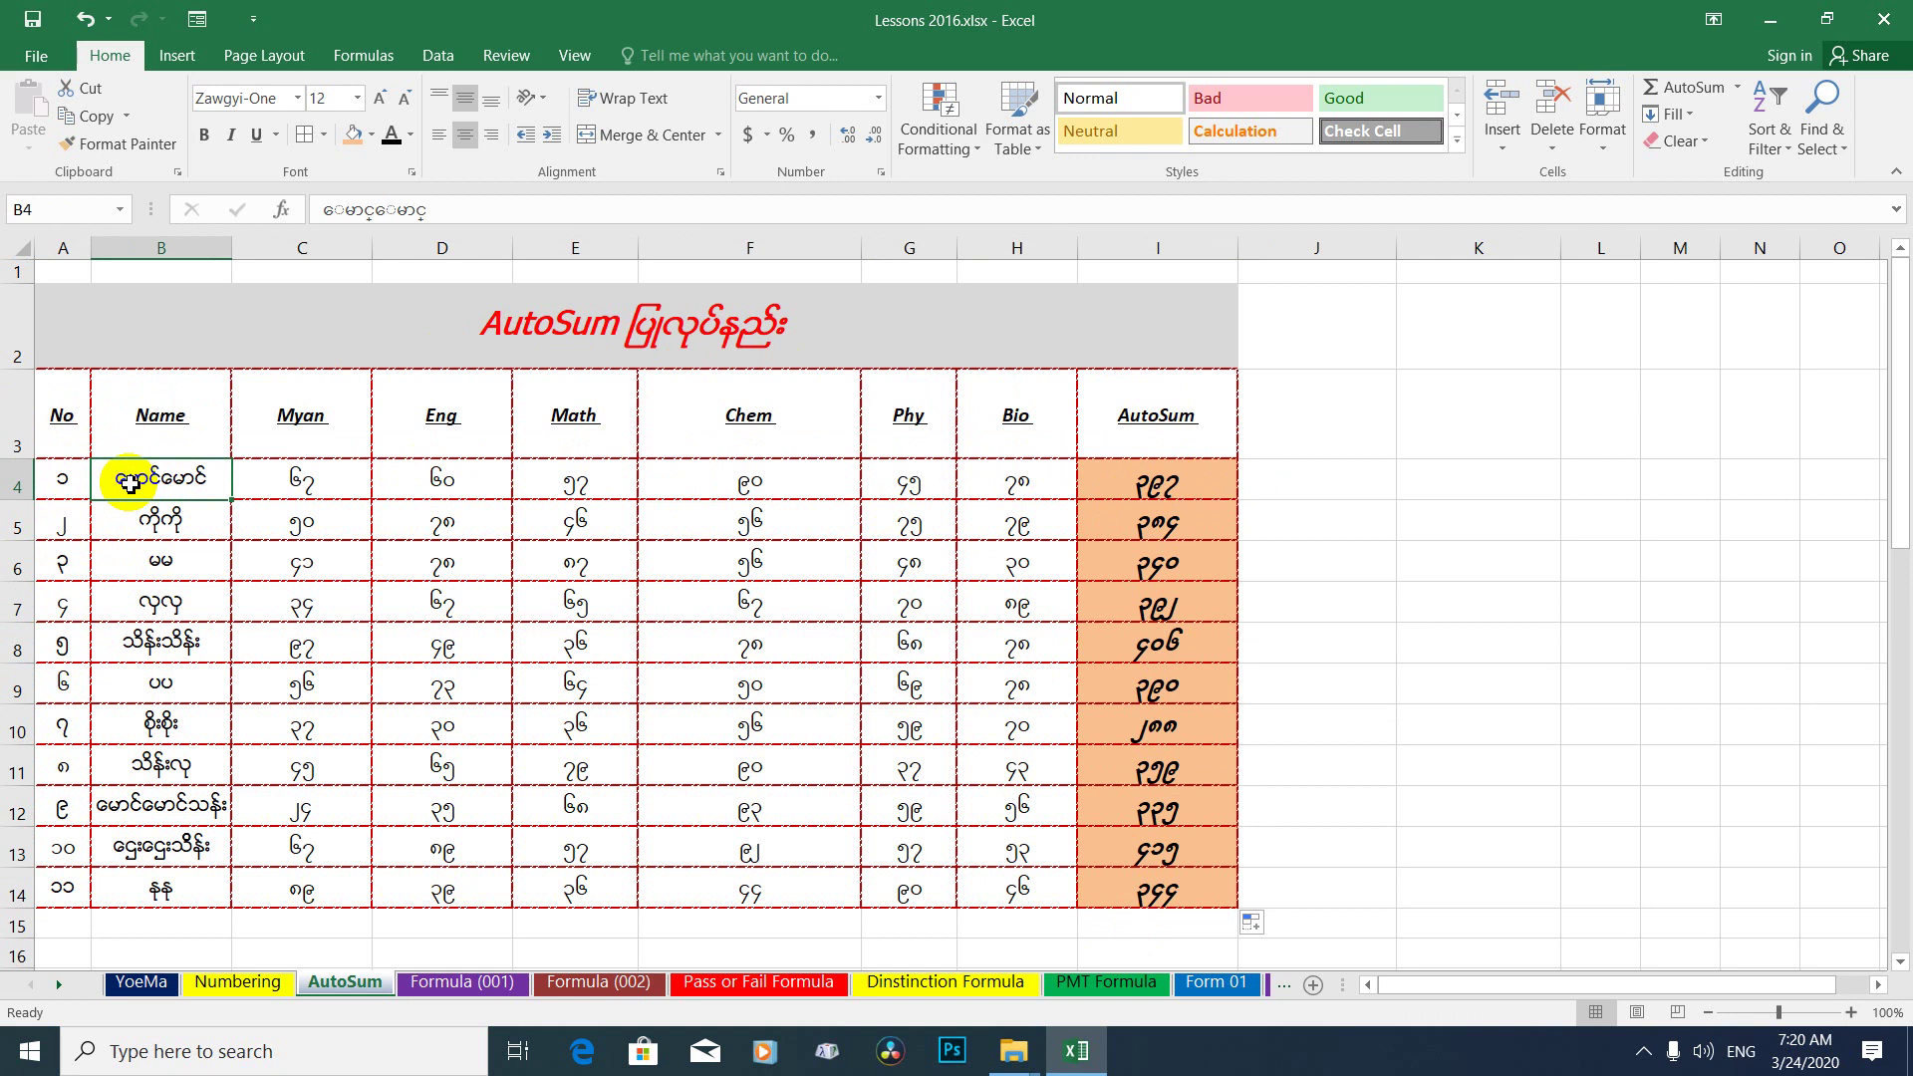
{"action": "left_click", "coordinate": [189, 520]}
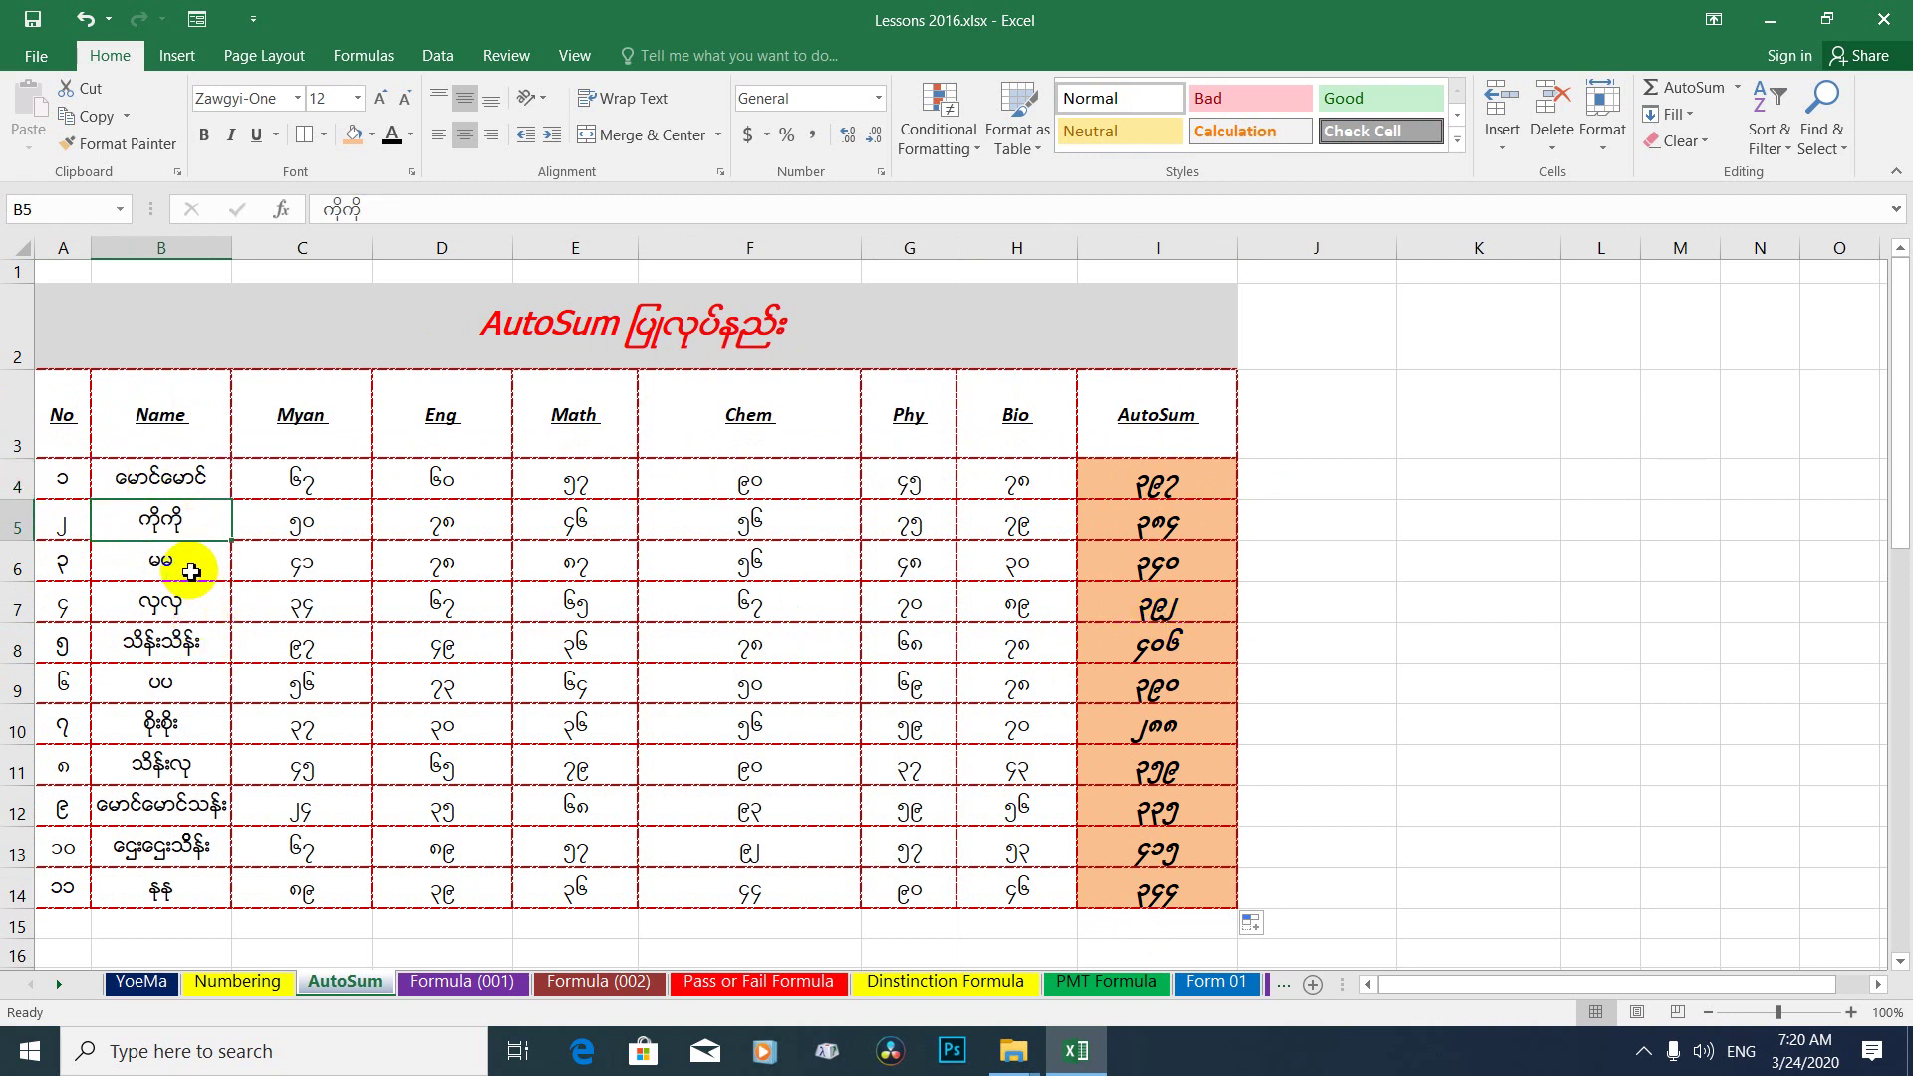
{"action": "left_click", "coordinate": [191, 571]}
{"action": "left_click", "coordinate": [176, 602]}
{"action": "left_click", "coordinate": [171, 643]}
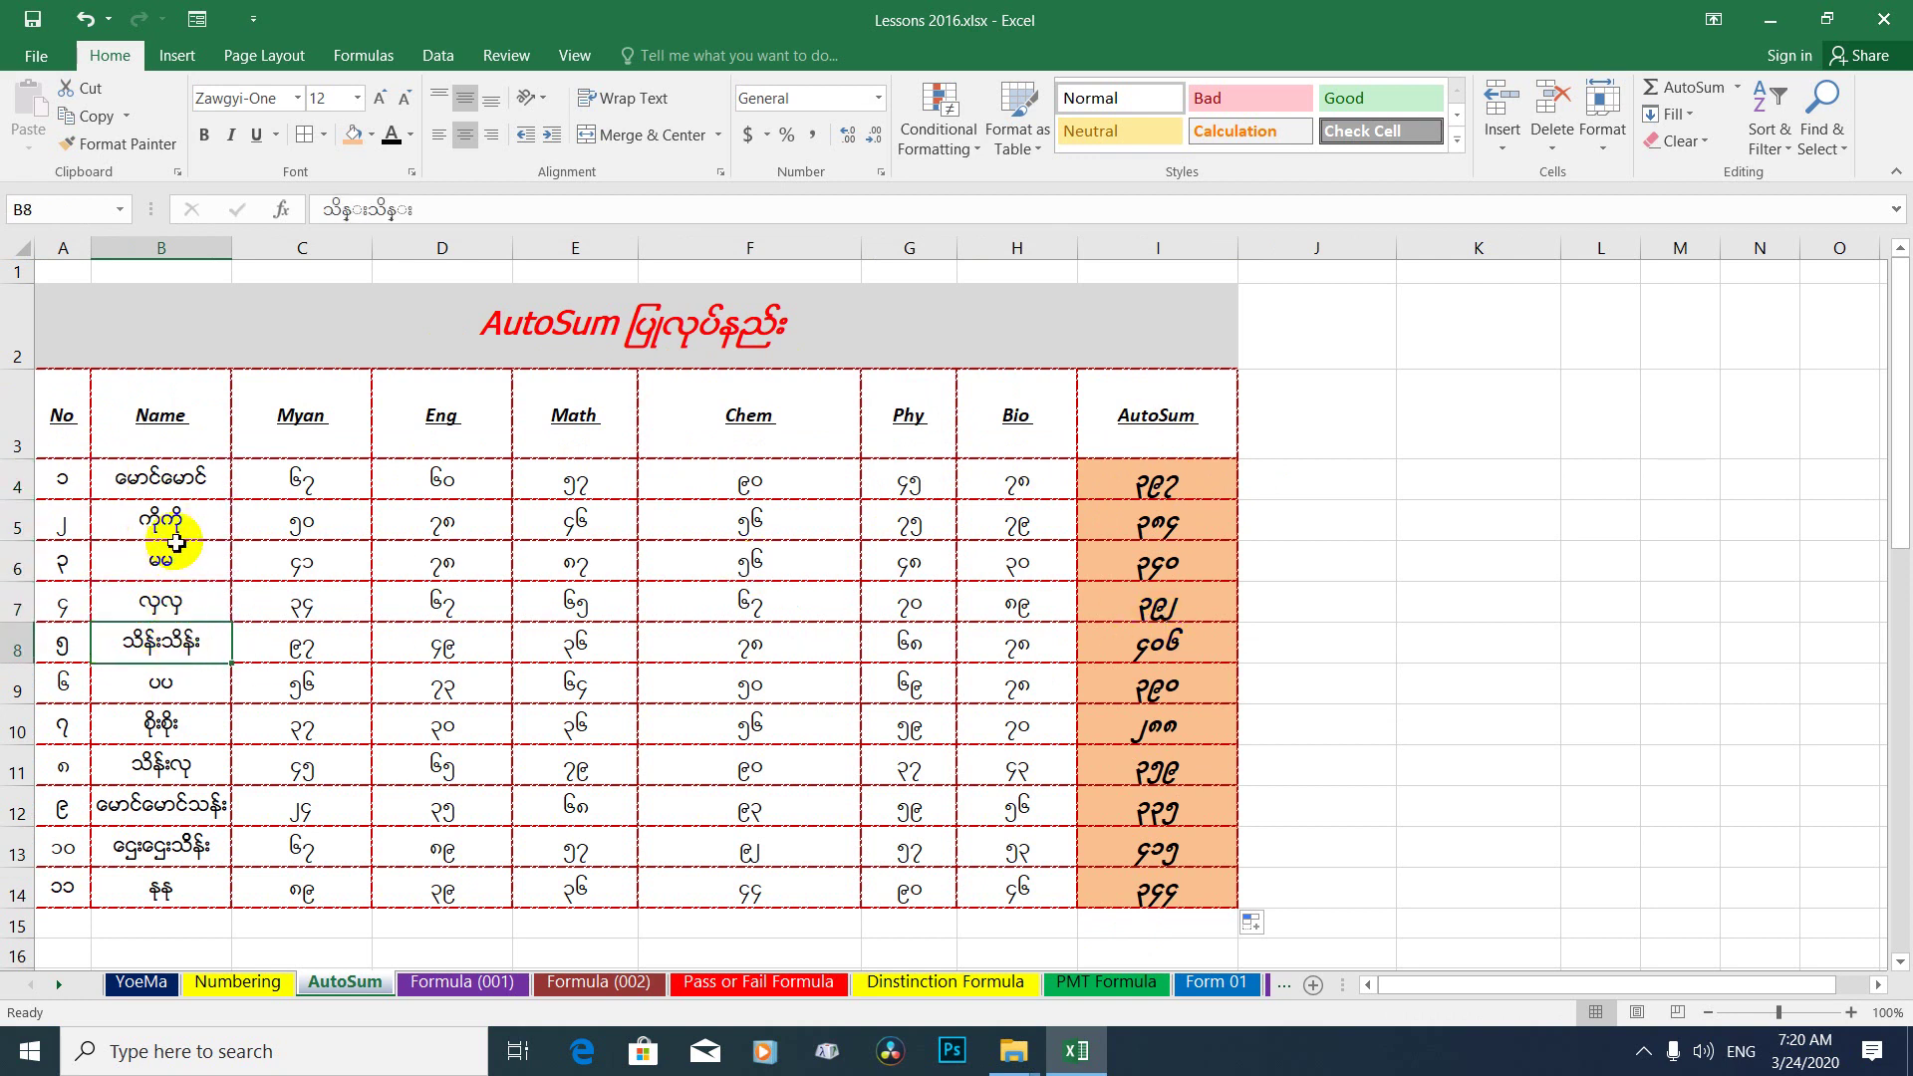
{"action": "left_click_drag", "start_coordinate": [169, 480], "coordinate": [185, 812]}
{"action": "left_click_drag", "start_coordinate": [167, 890], "coordinate": [167, 890]}
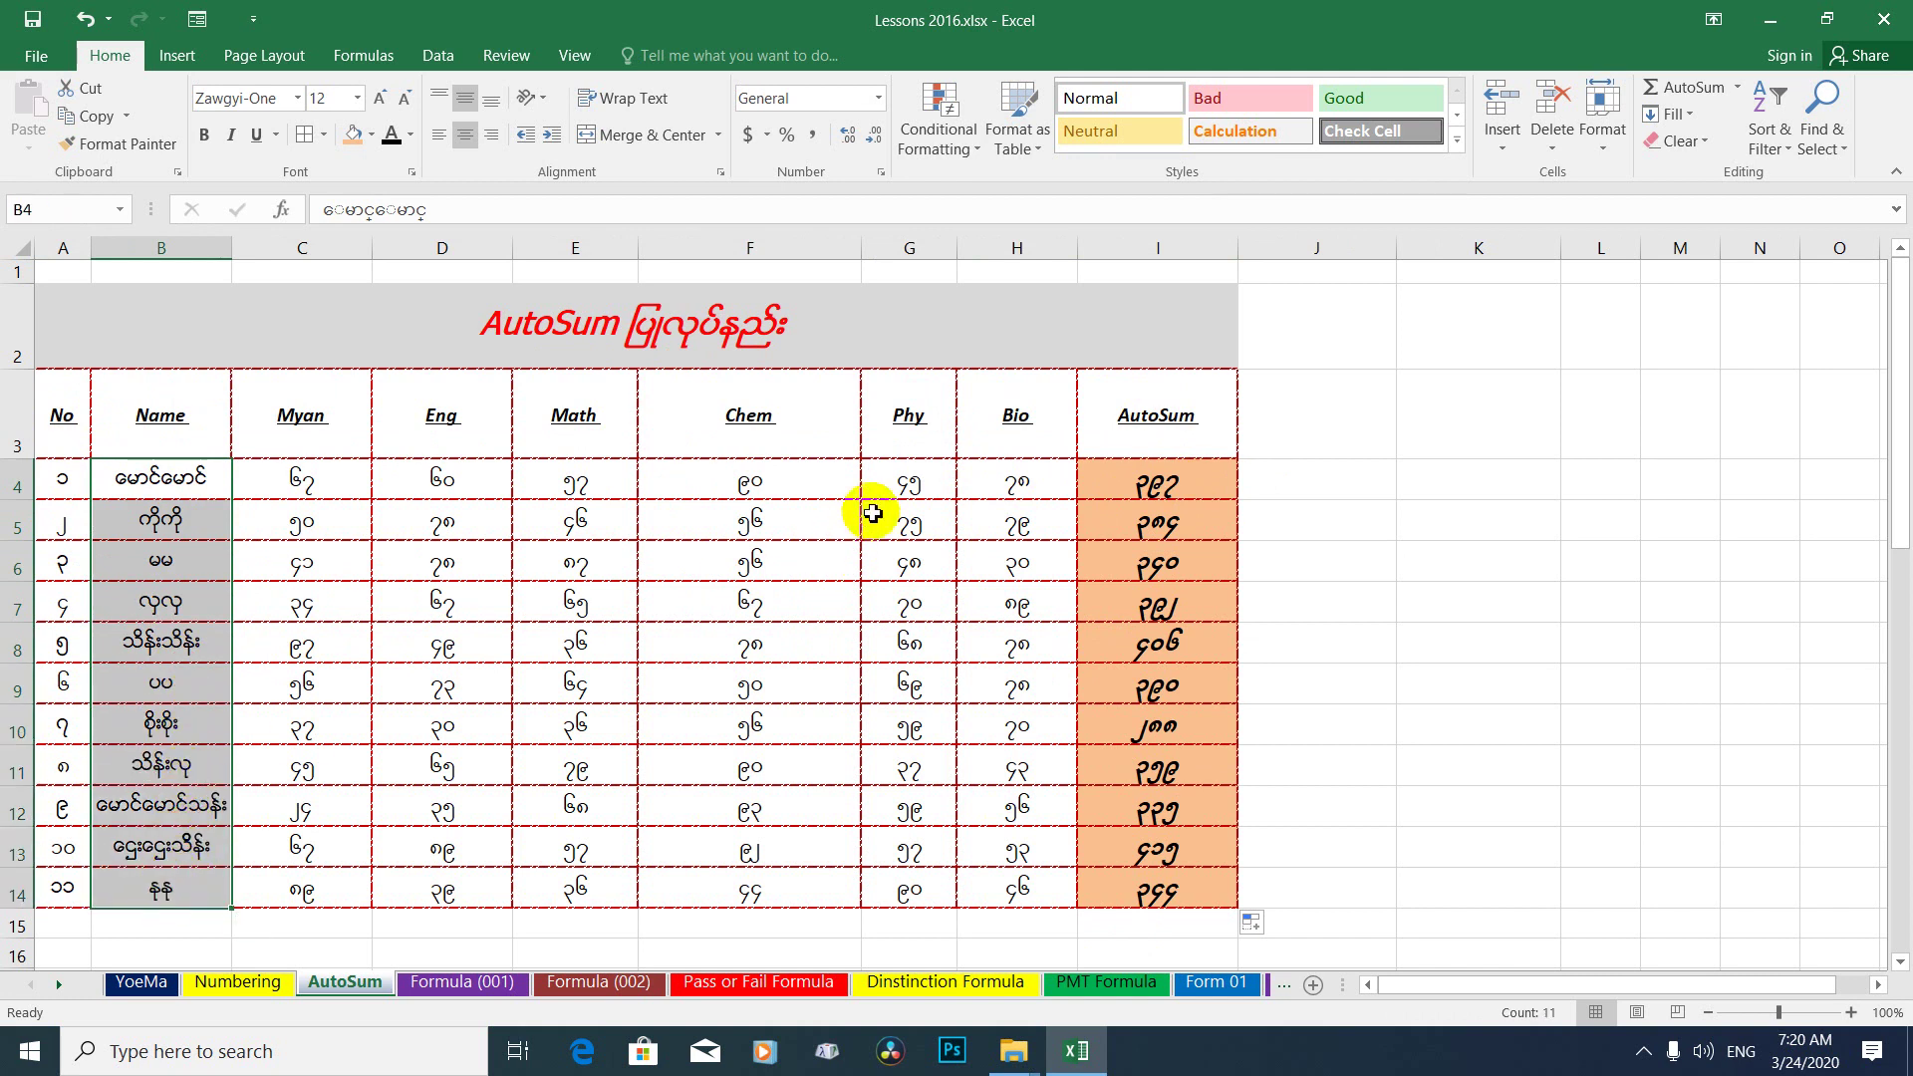
{"action": "left_click", "coordinate": [1208, 478]}
{"action": "left_click_drag", "start_coordinate": [1208, 478], "coordinate": [1201, 885]}
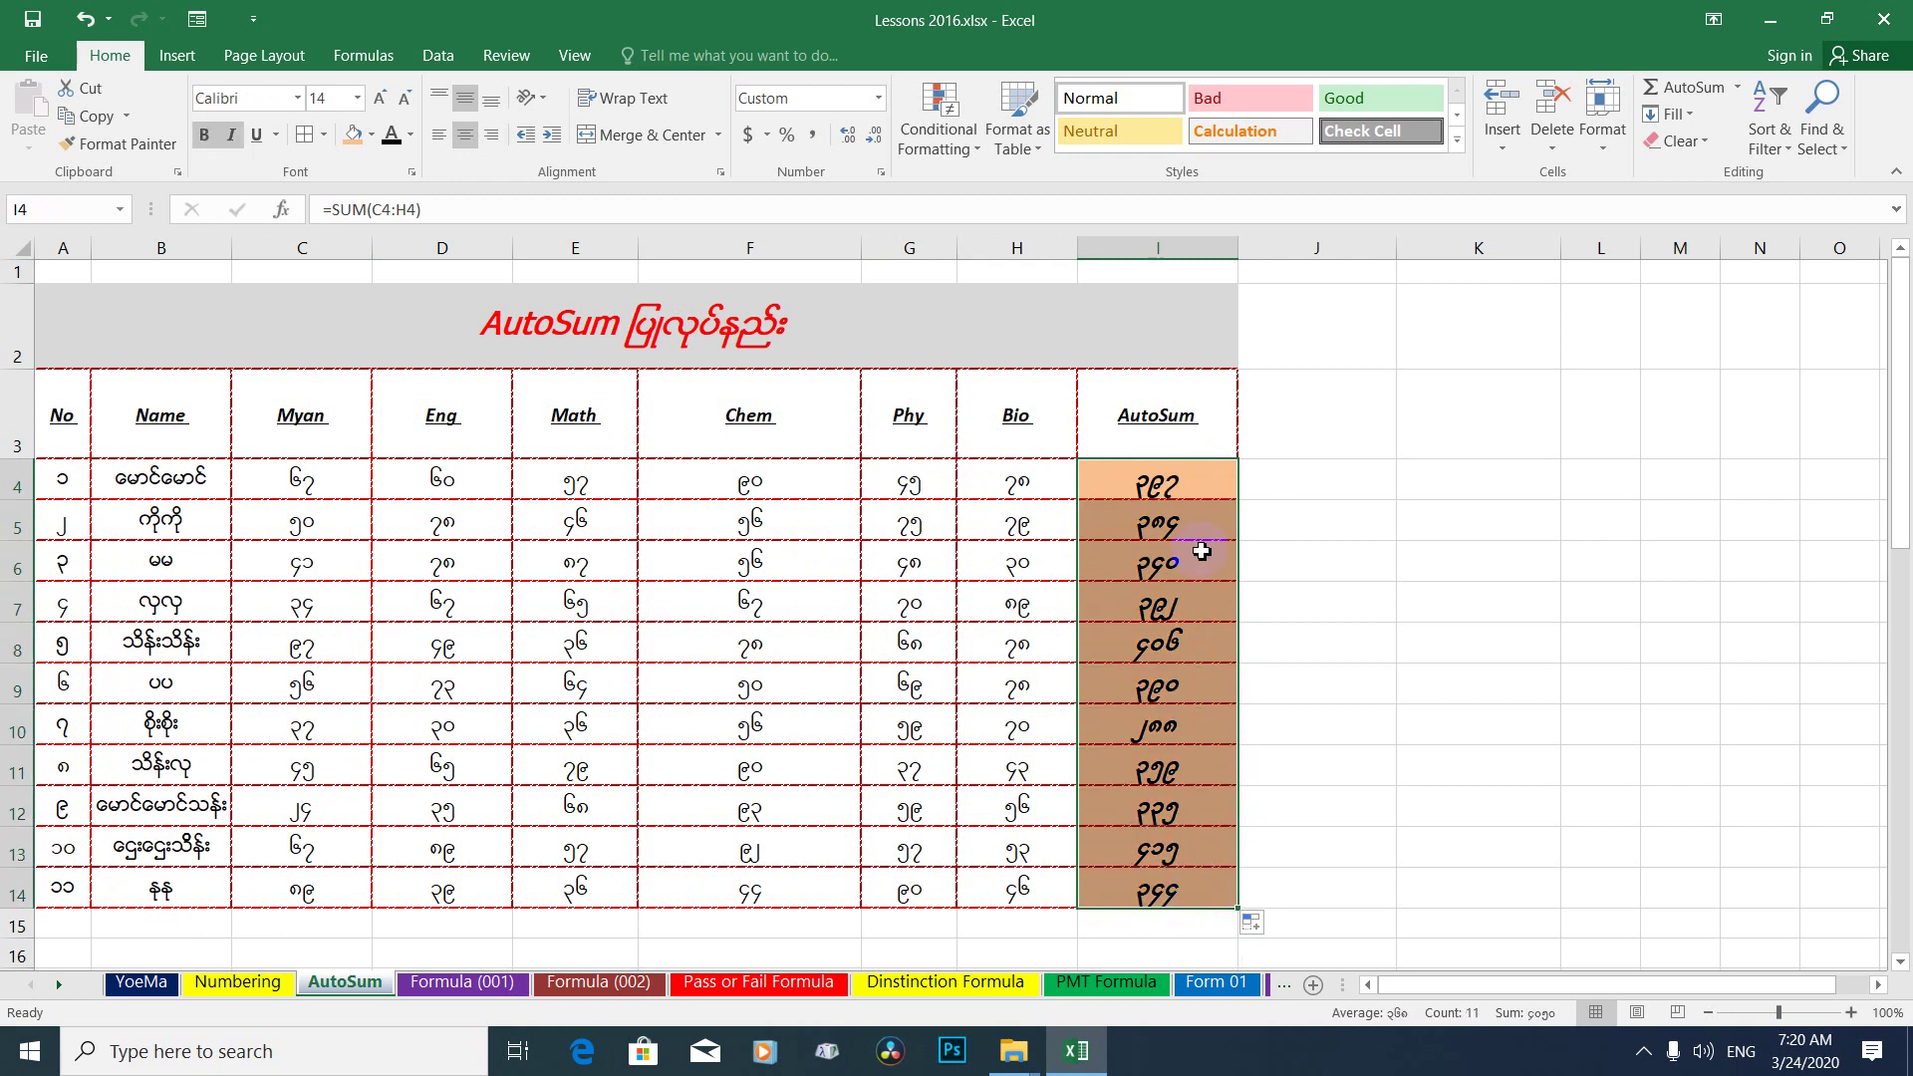
{"action": "scroll", "coordinate": [1200, 550], "scroll_direction": "down", "scroll_amount": 3}
{"action": "scroll", "coordinate": [1200, 549], "scroll_direction": "up", "scroll_amount": 3}
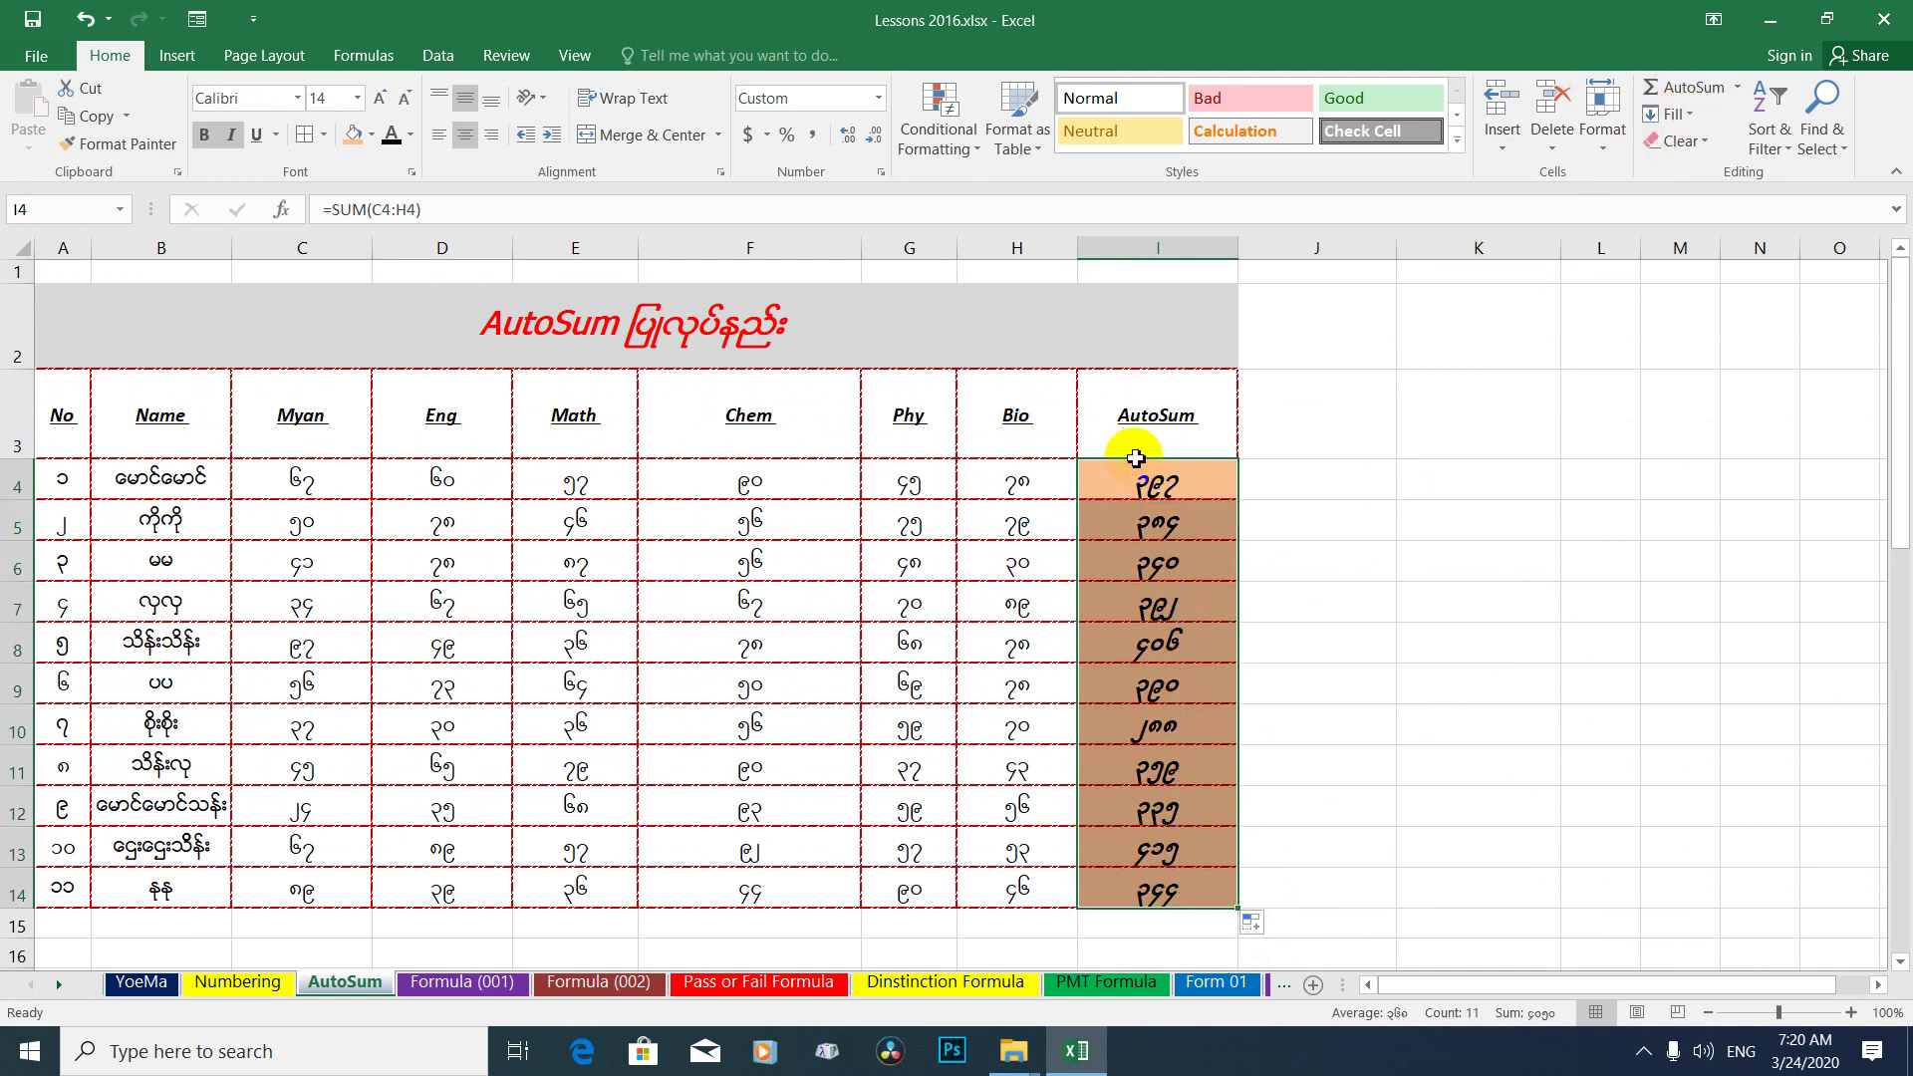
{"action": "left_click_drag", "start_coordinate": [1160, 488], "coordinate": [1166, 807]}
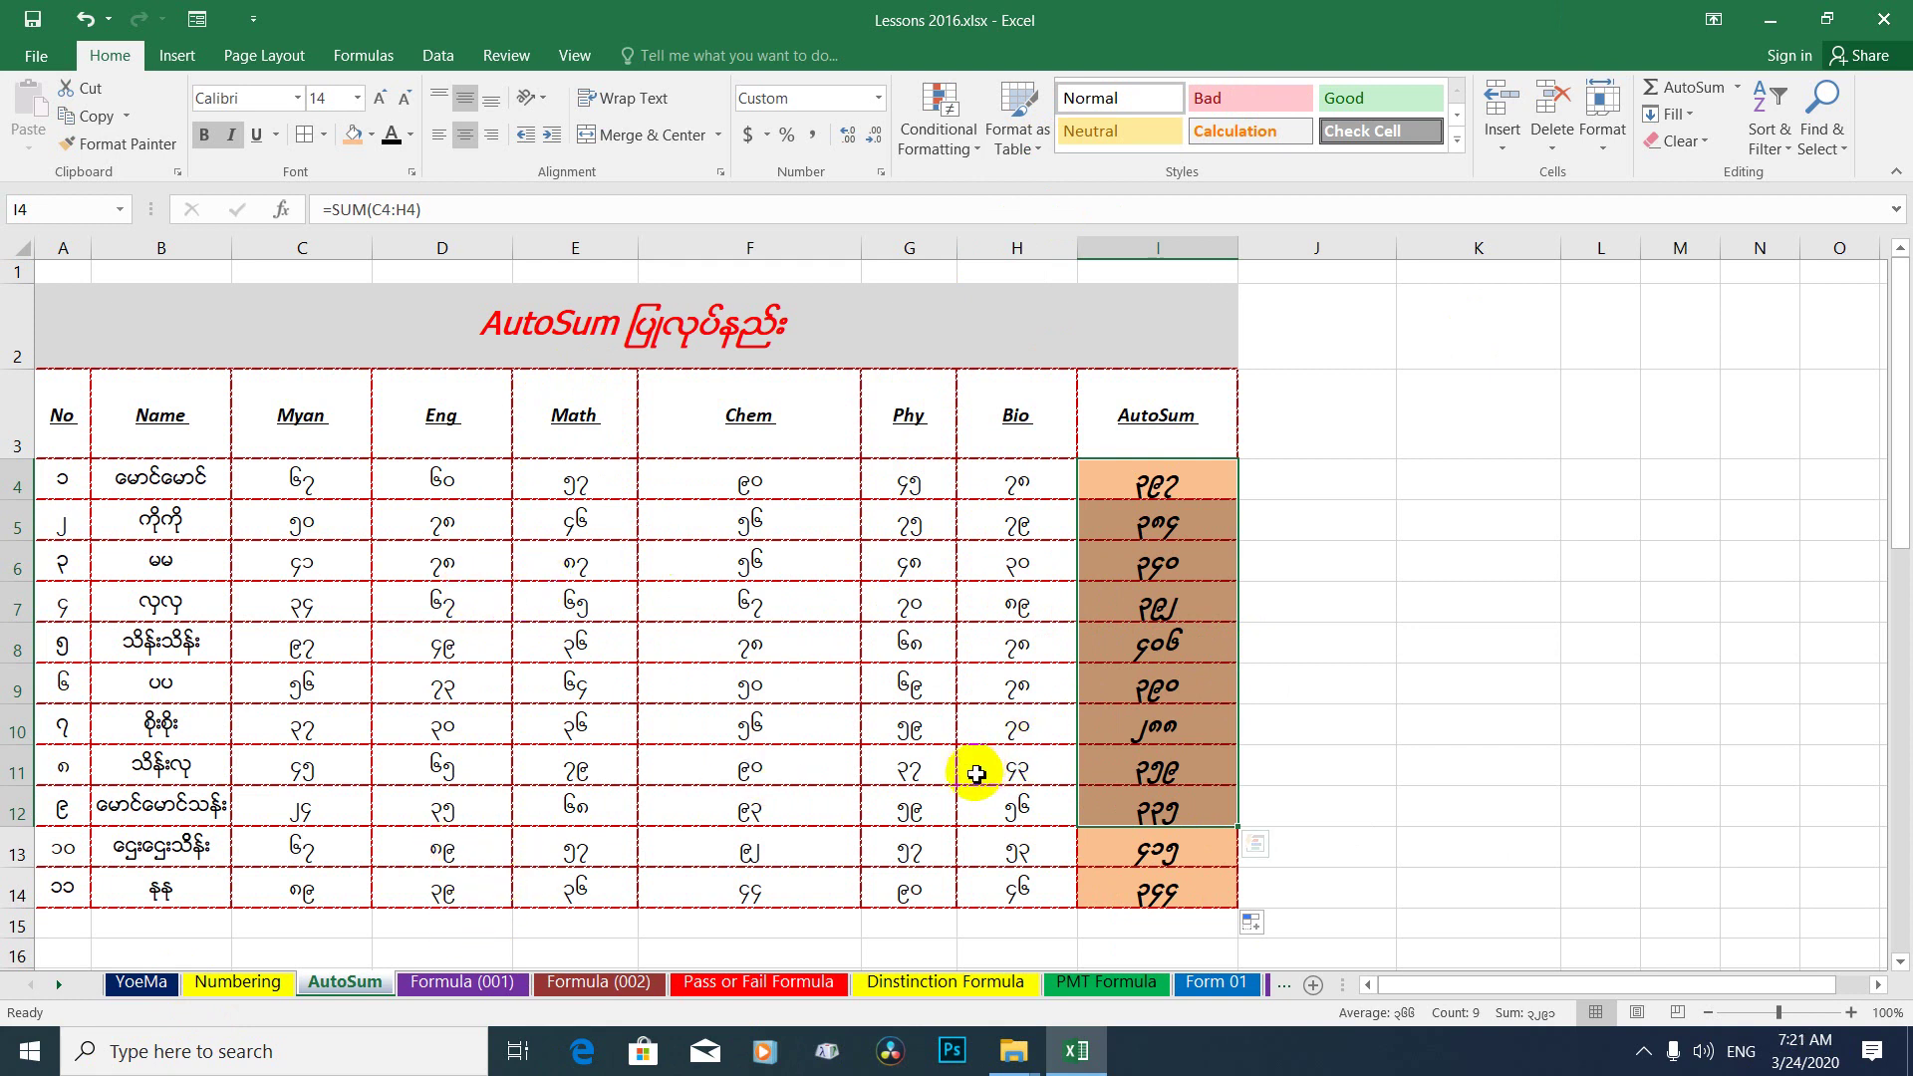
{"action": "left_click", "coordinate": [940, 57]}
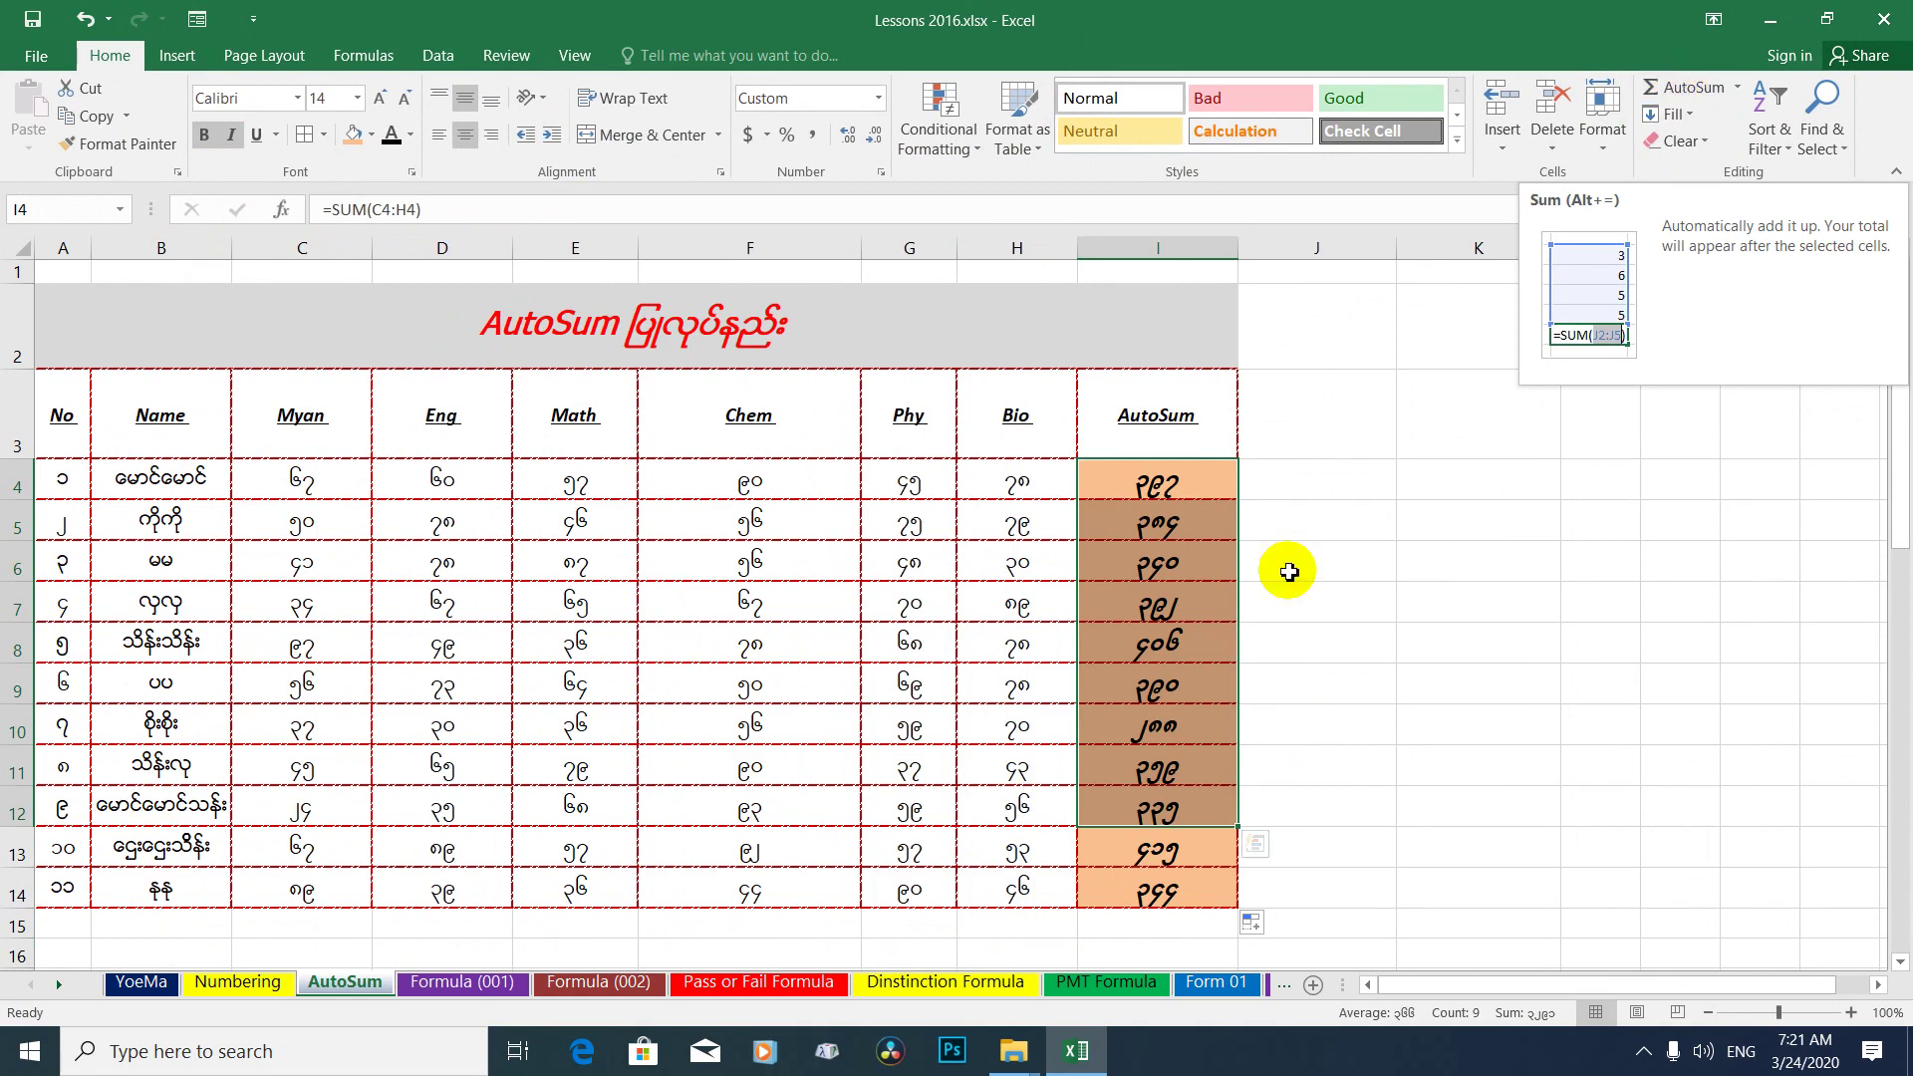
{"action": "left_click", "coordinate": [284, 480]}
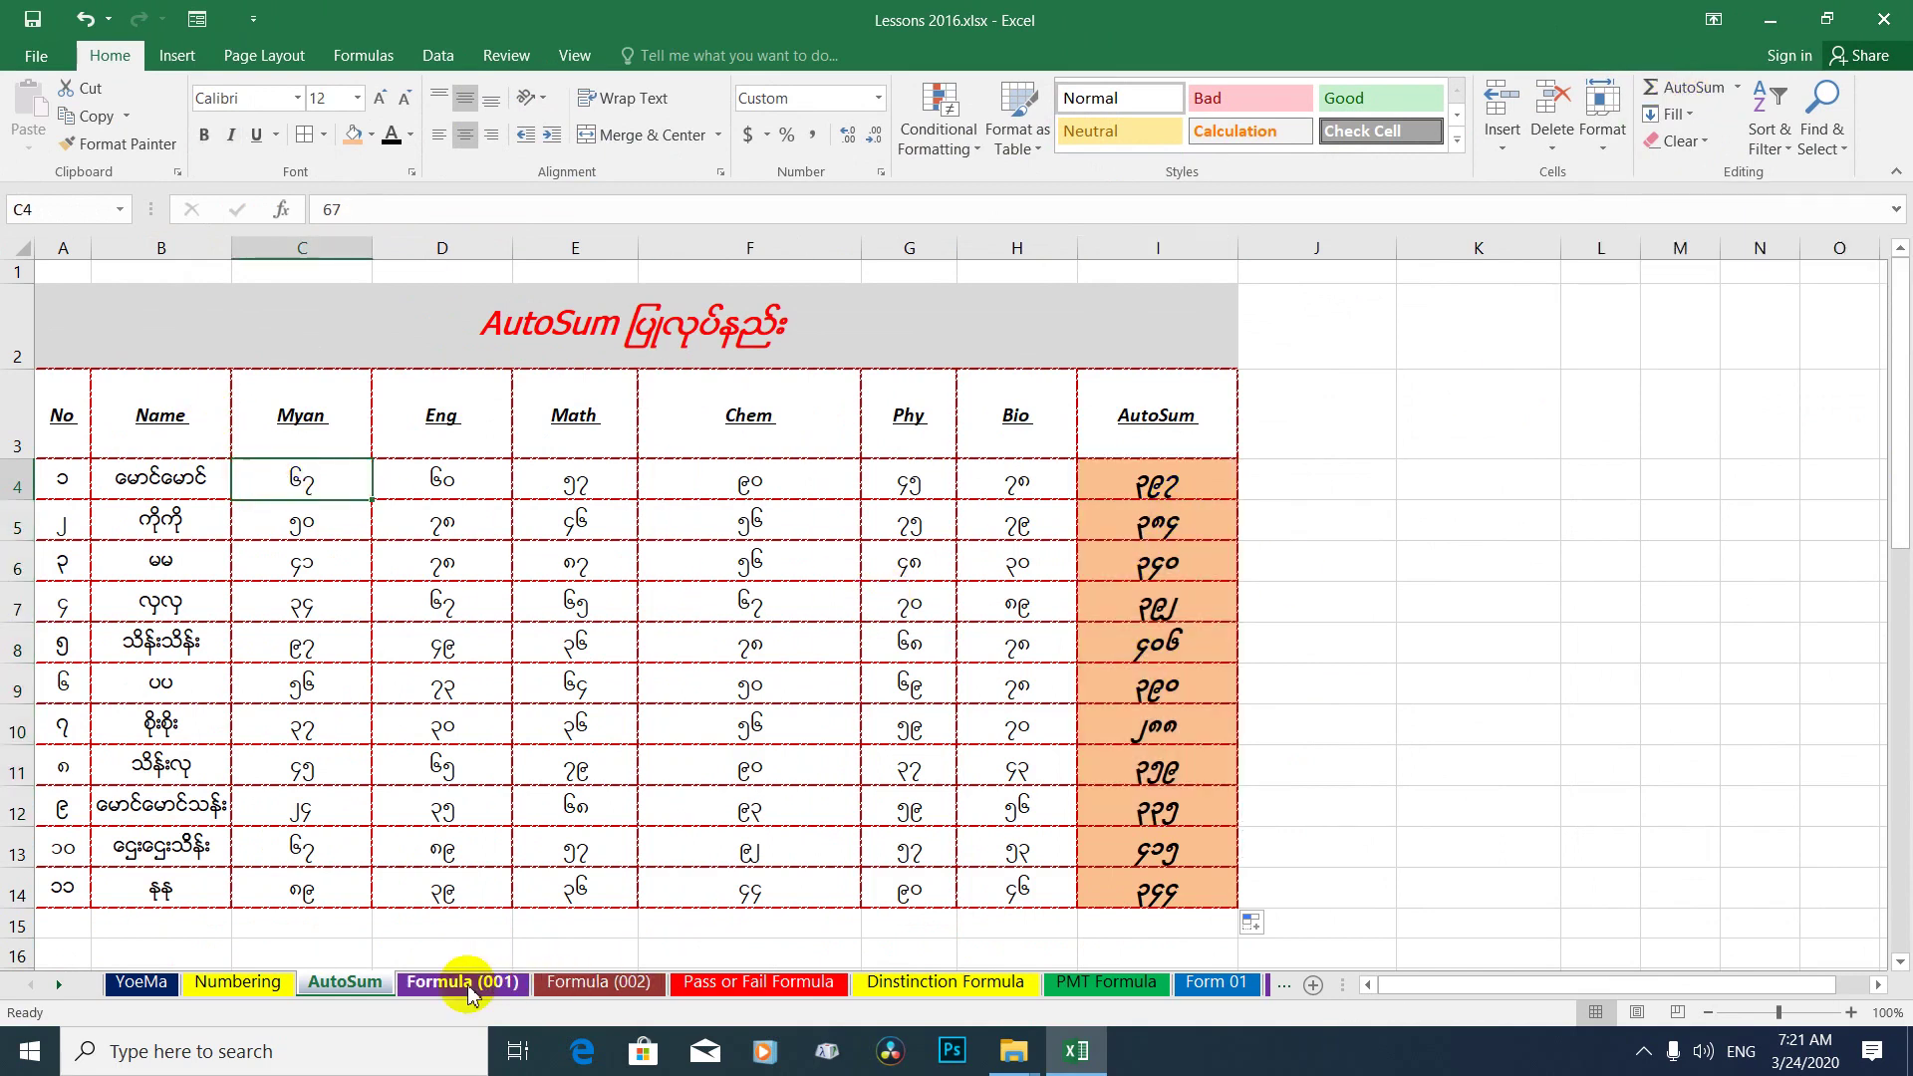
Switch to the Formula (001) sheet and inspect its title and the B7 formula =B5+B6.
{"action": "left_click", "coordinate": [468, 981]}
{"action": "left_click", "coordinate": [492, 298]}
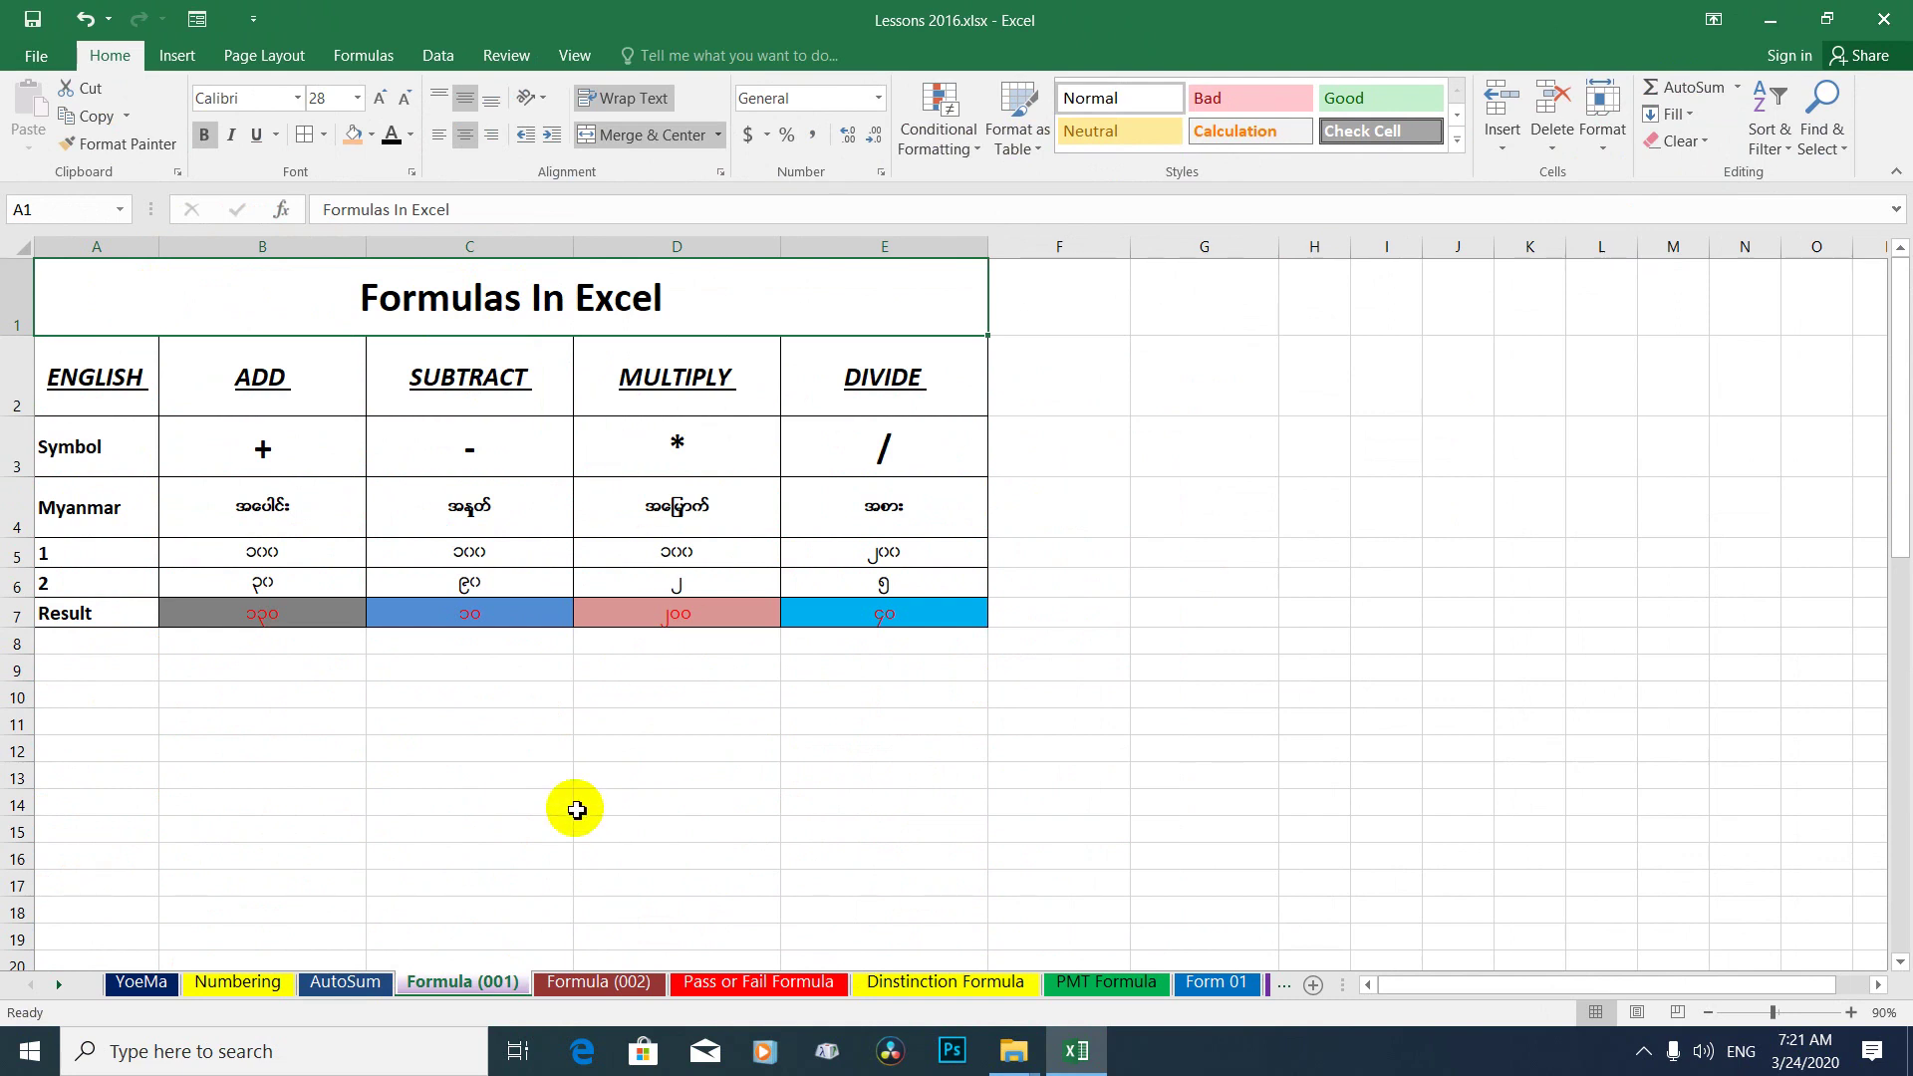
{"action": "left_click", "coordinate": [280, 616]}
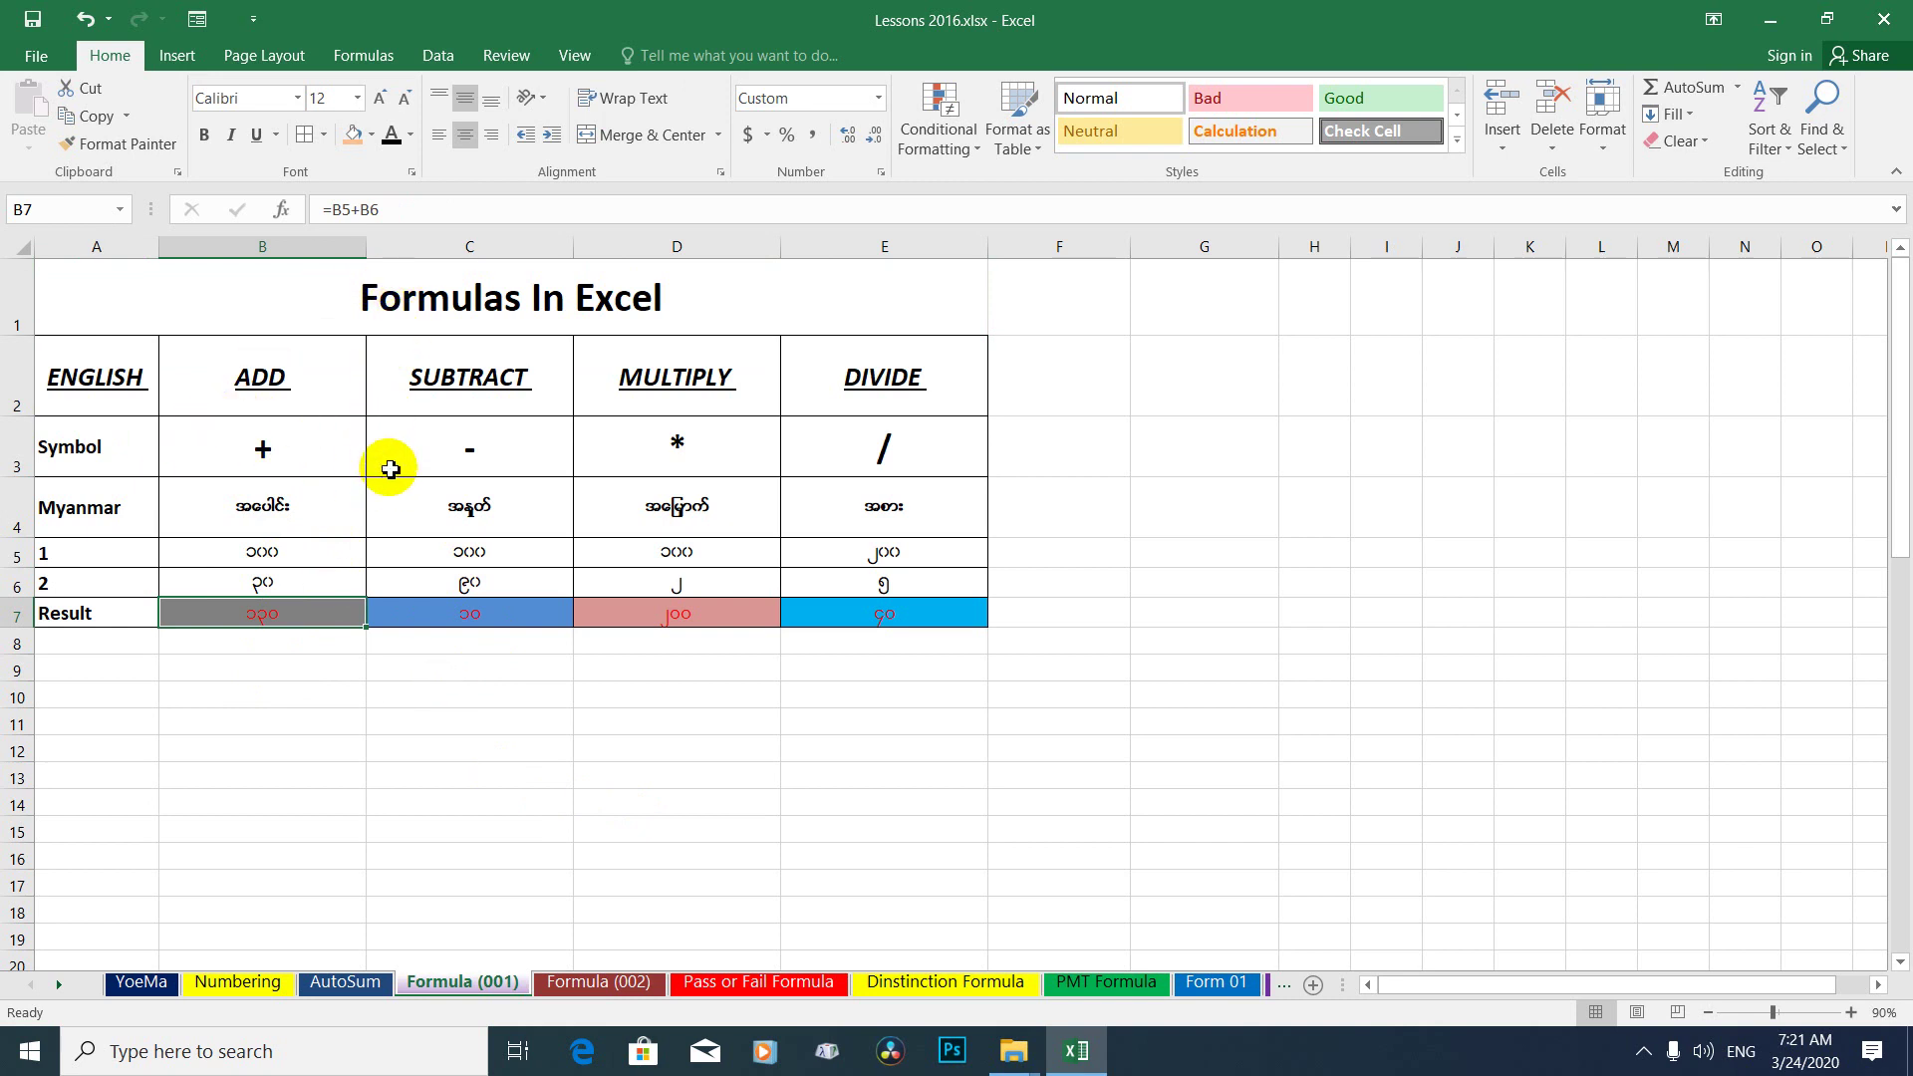
{"action": "left_click", "coordinate": [448, 306]}
{"action": "left_click", "coordinate": [257, 453]}
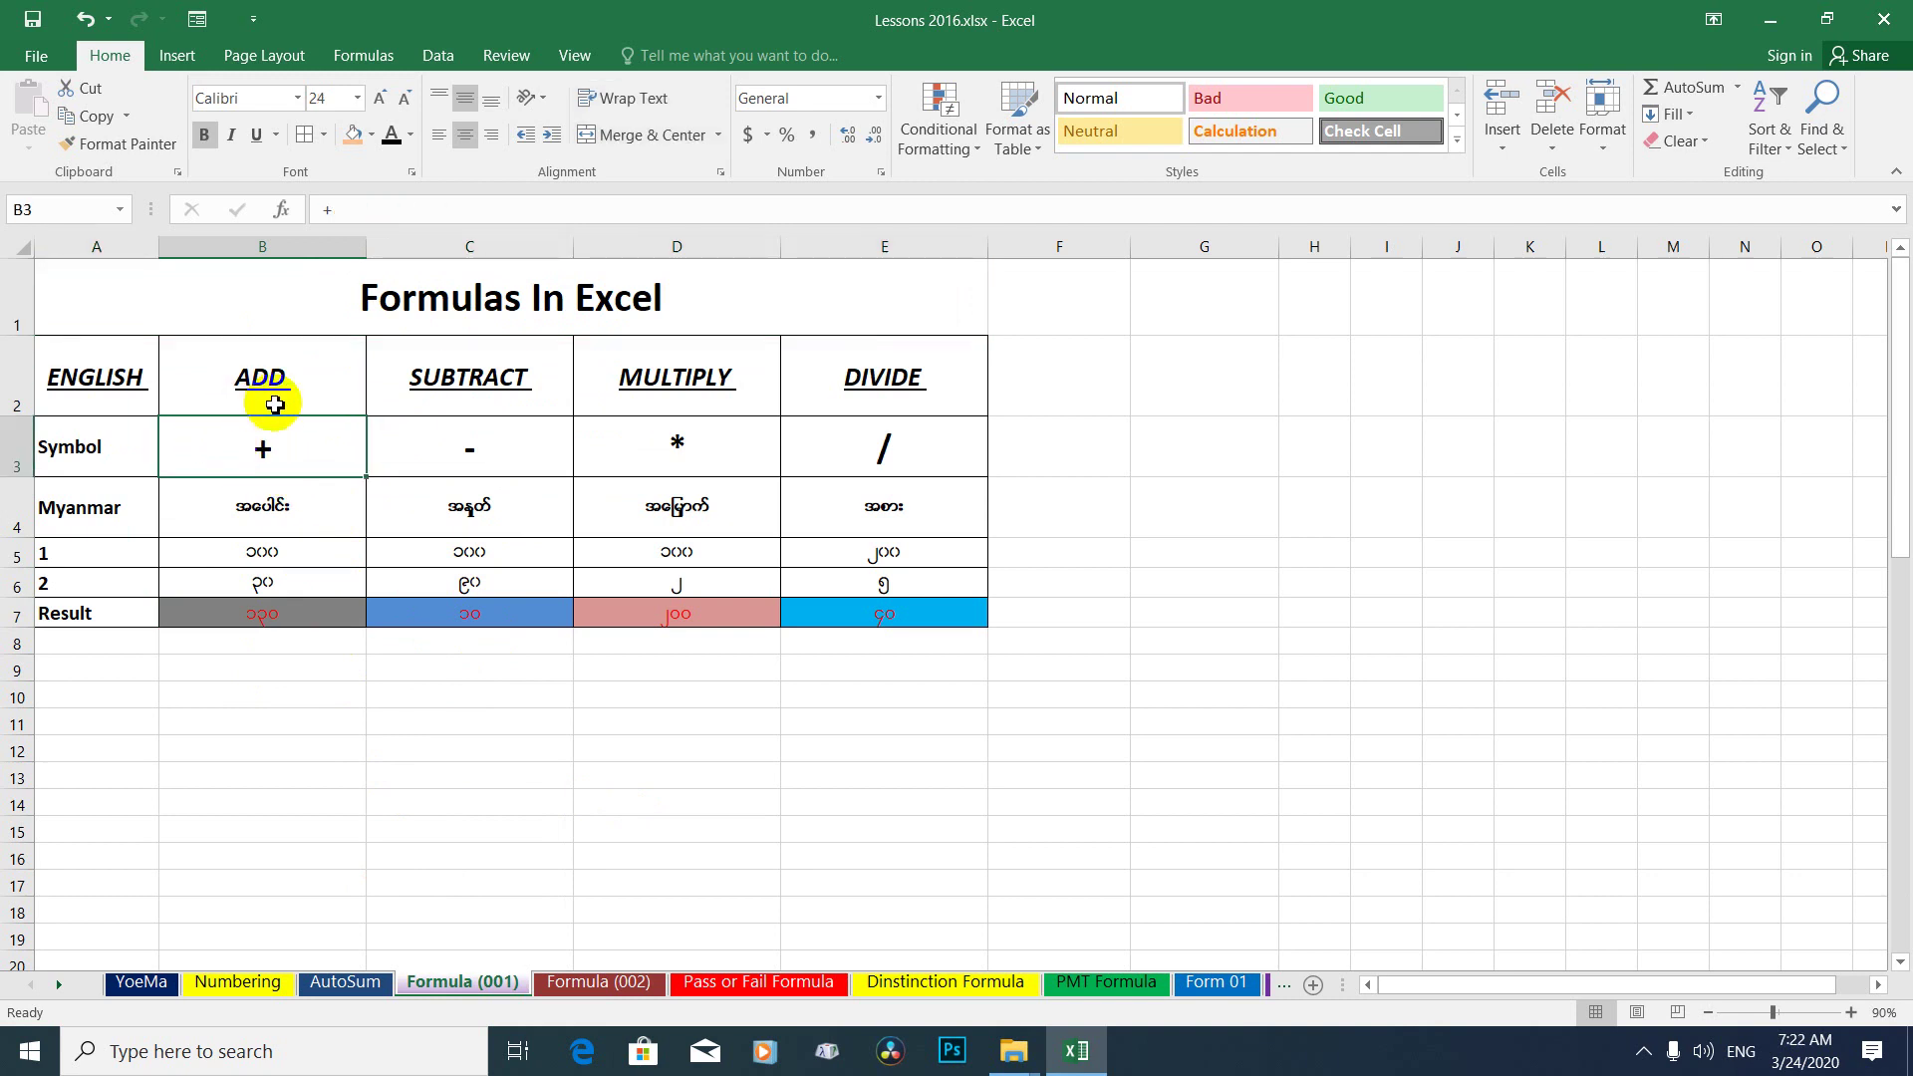
{"action": "left_click", "coordinate": [104, 375]}
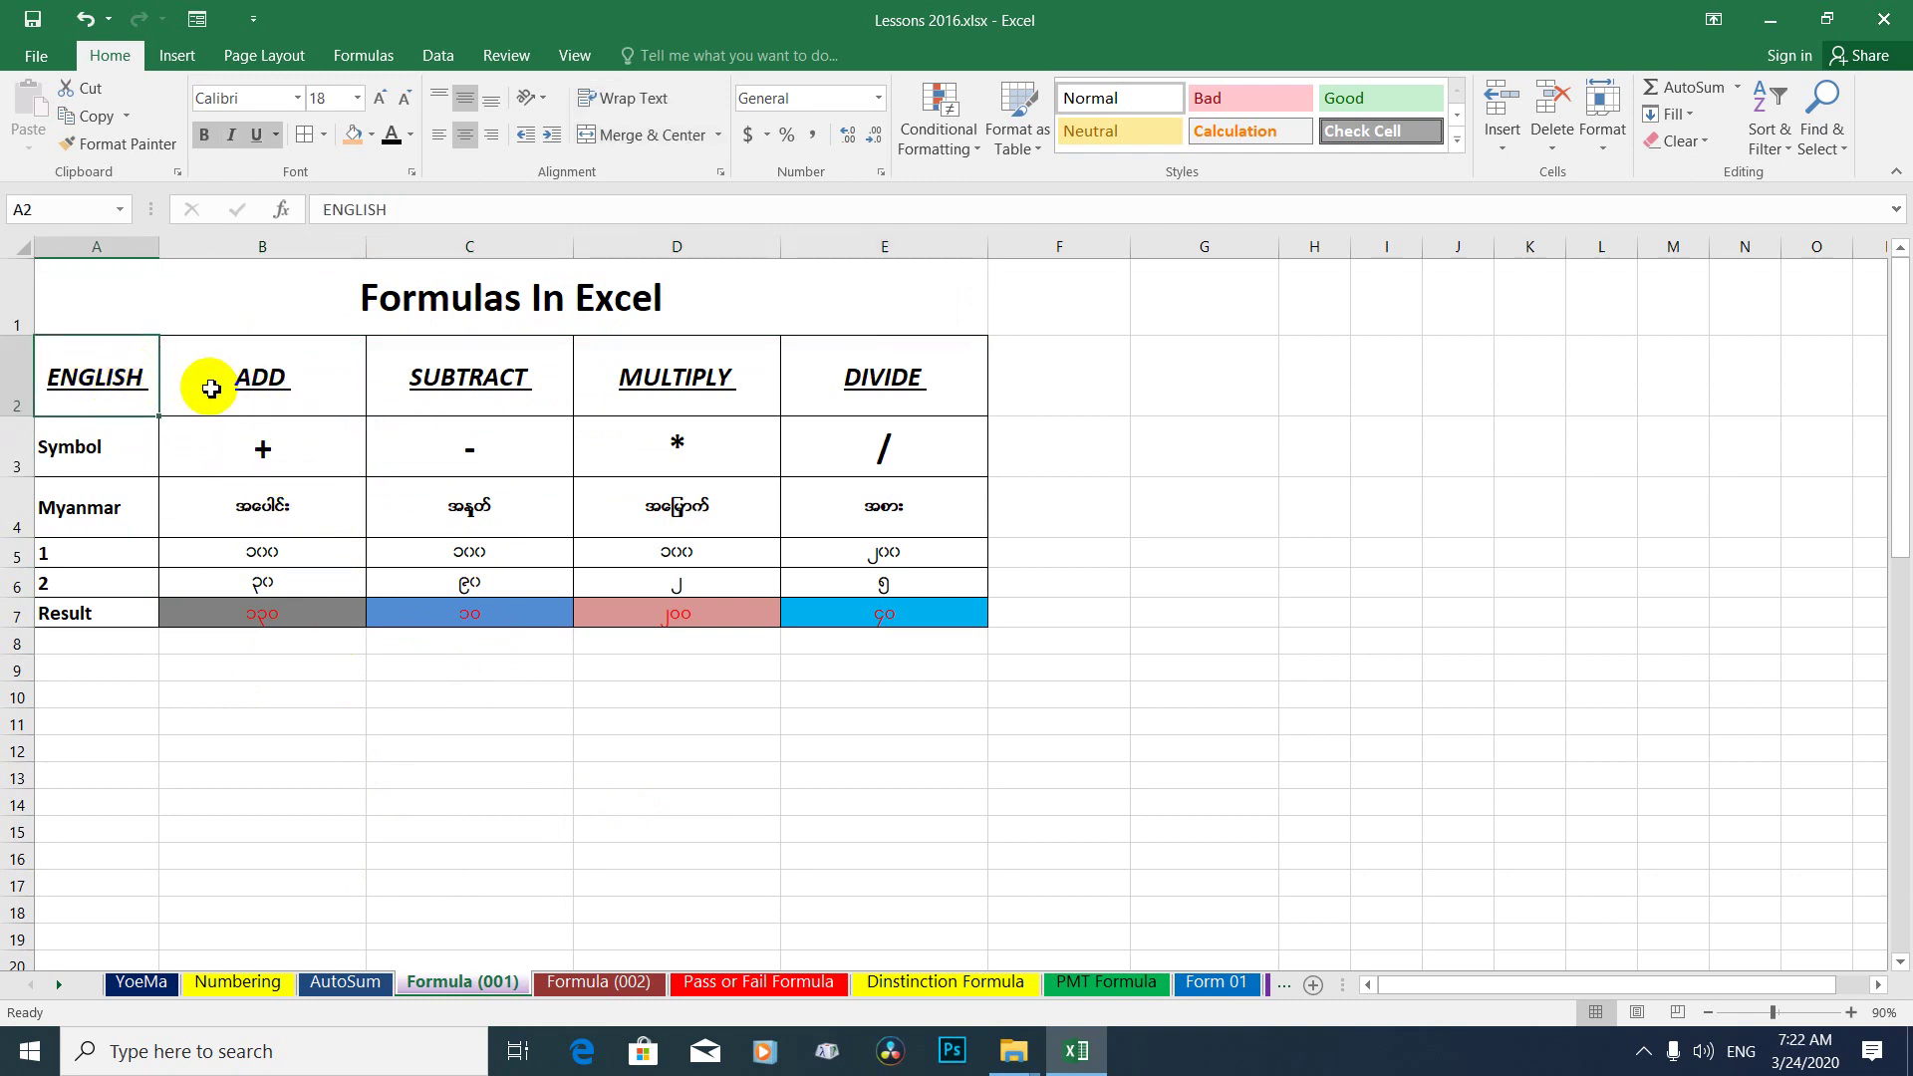
{"action": "left_click", "coordinate": [249, 381]}
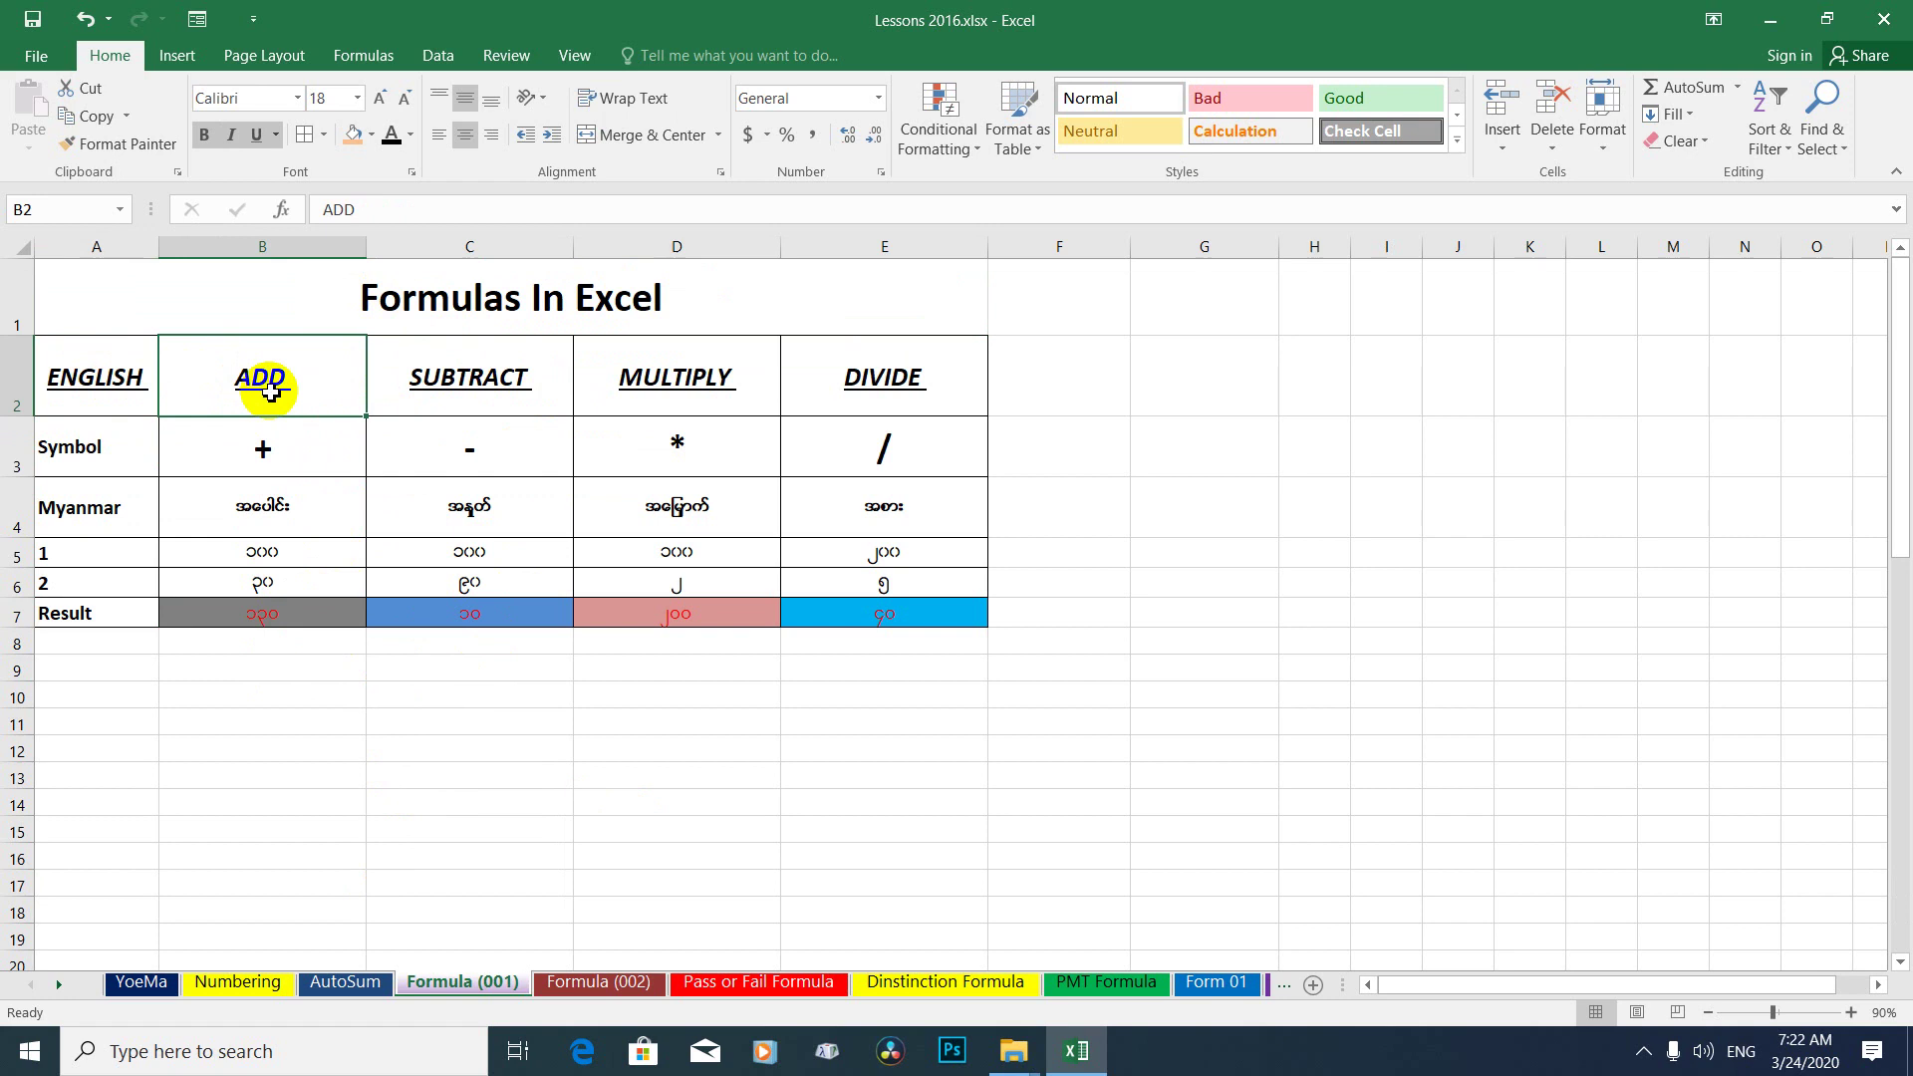
{"action": "left_click", "coordinate": [461, 374]}
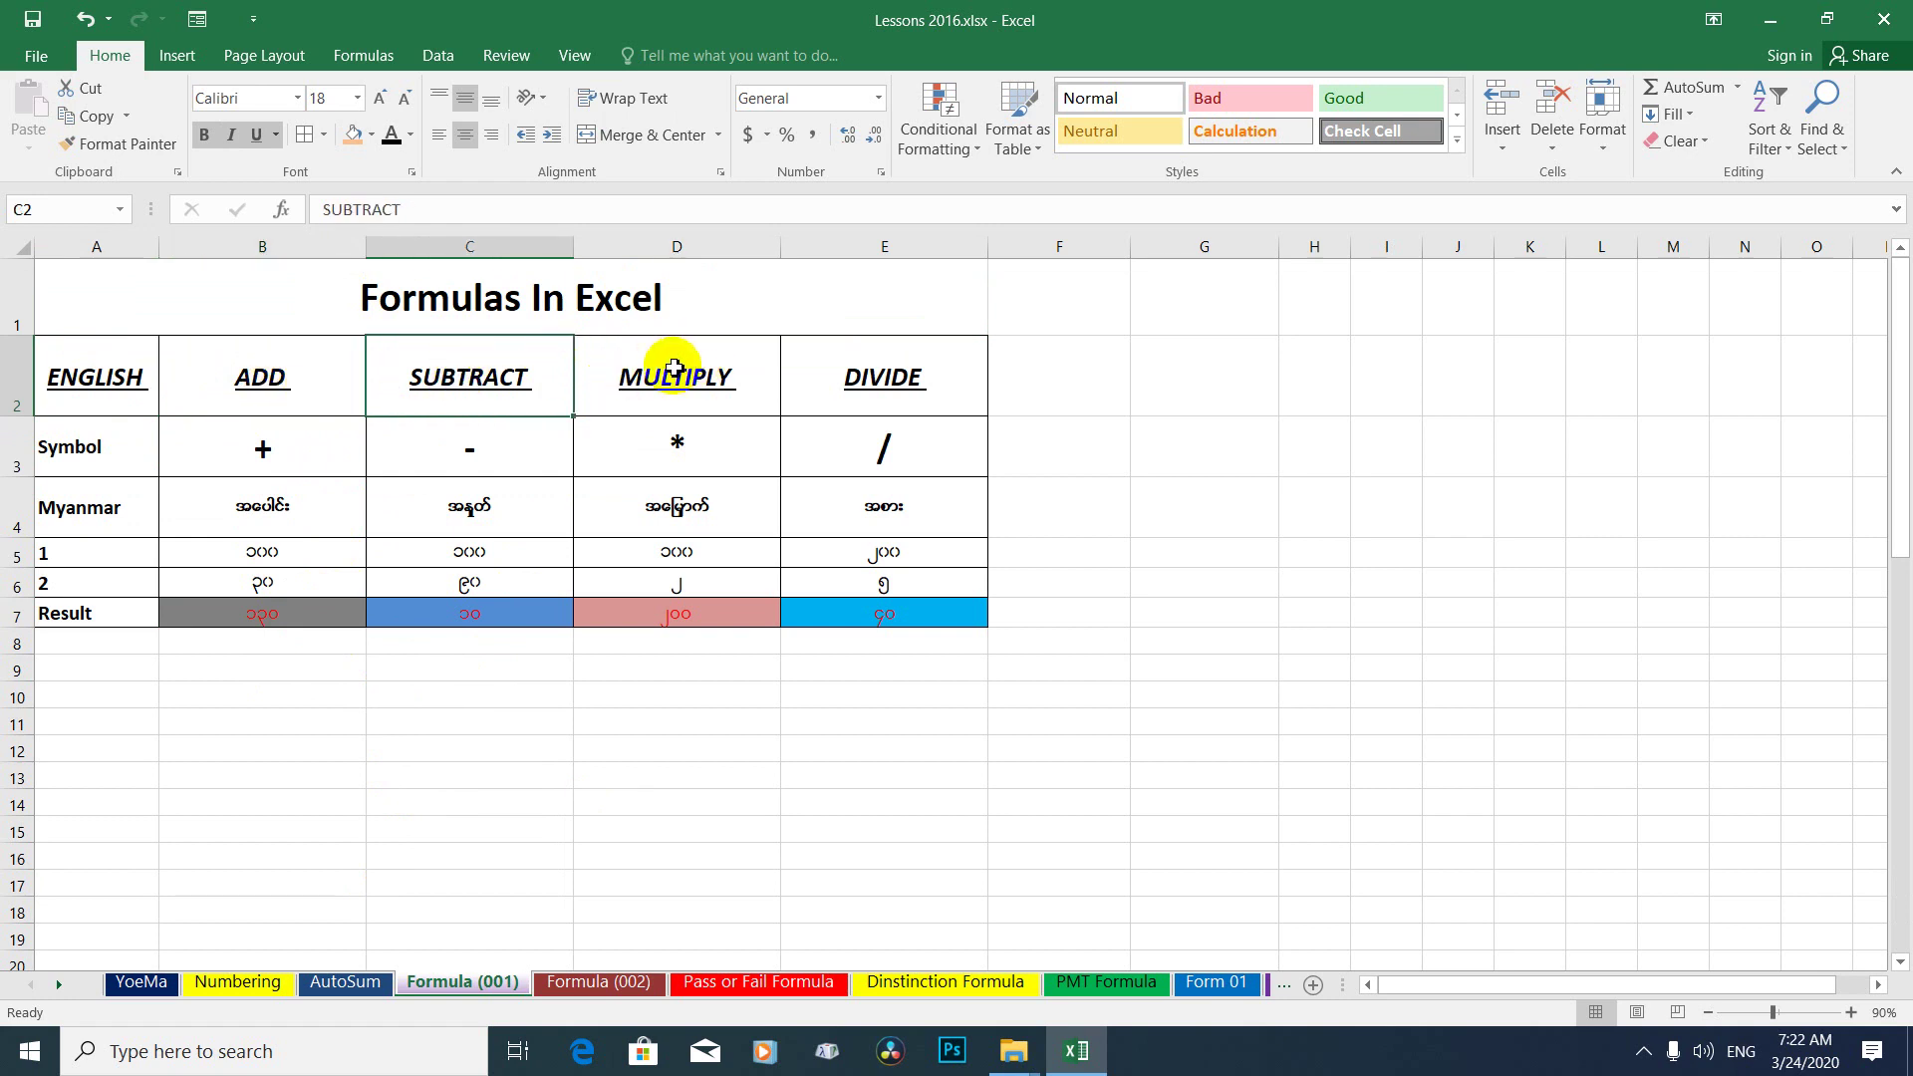
{"action": "left_click", "coordinate": [624, 358]}
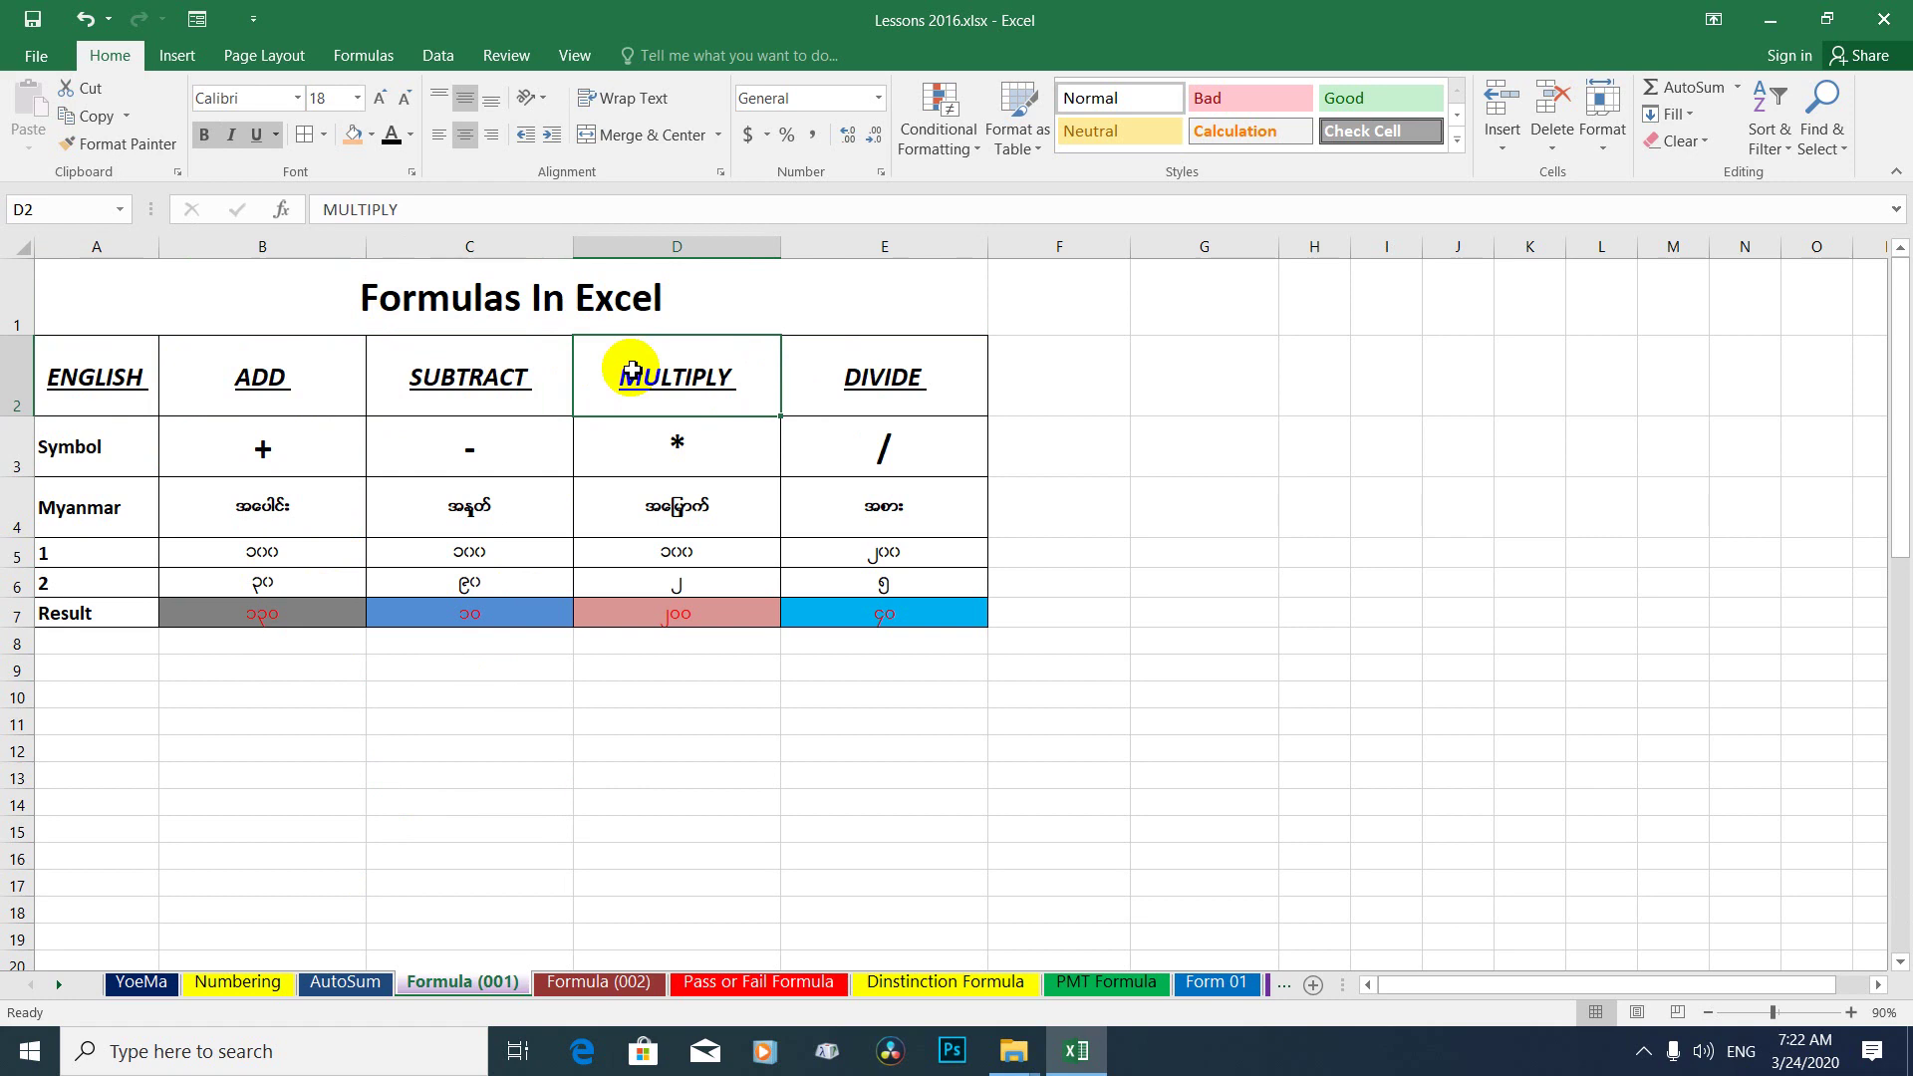
{"action": "left_click", "coordinate": [897, 376]}
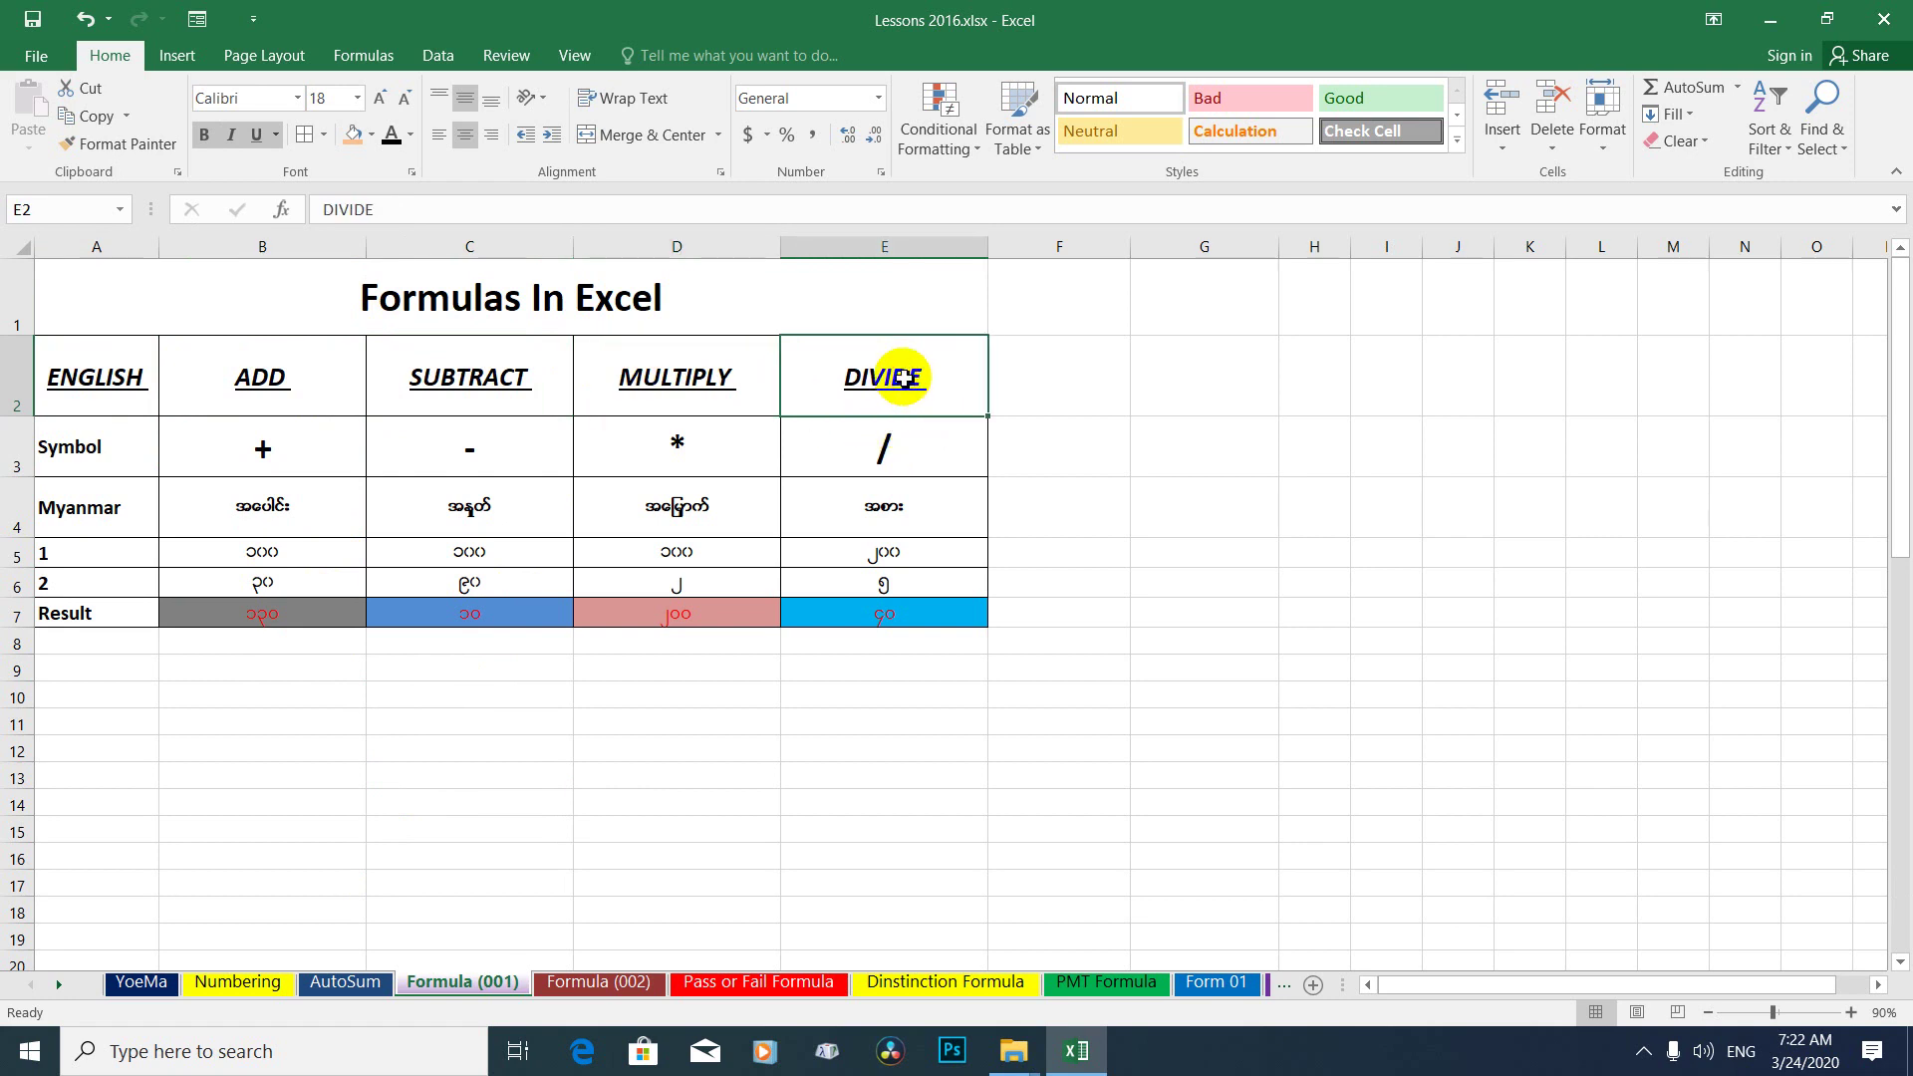
{"action": "left_click", "coordinate": [58, 453]}
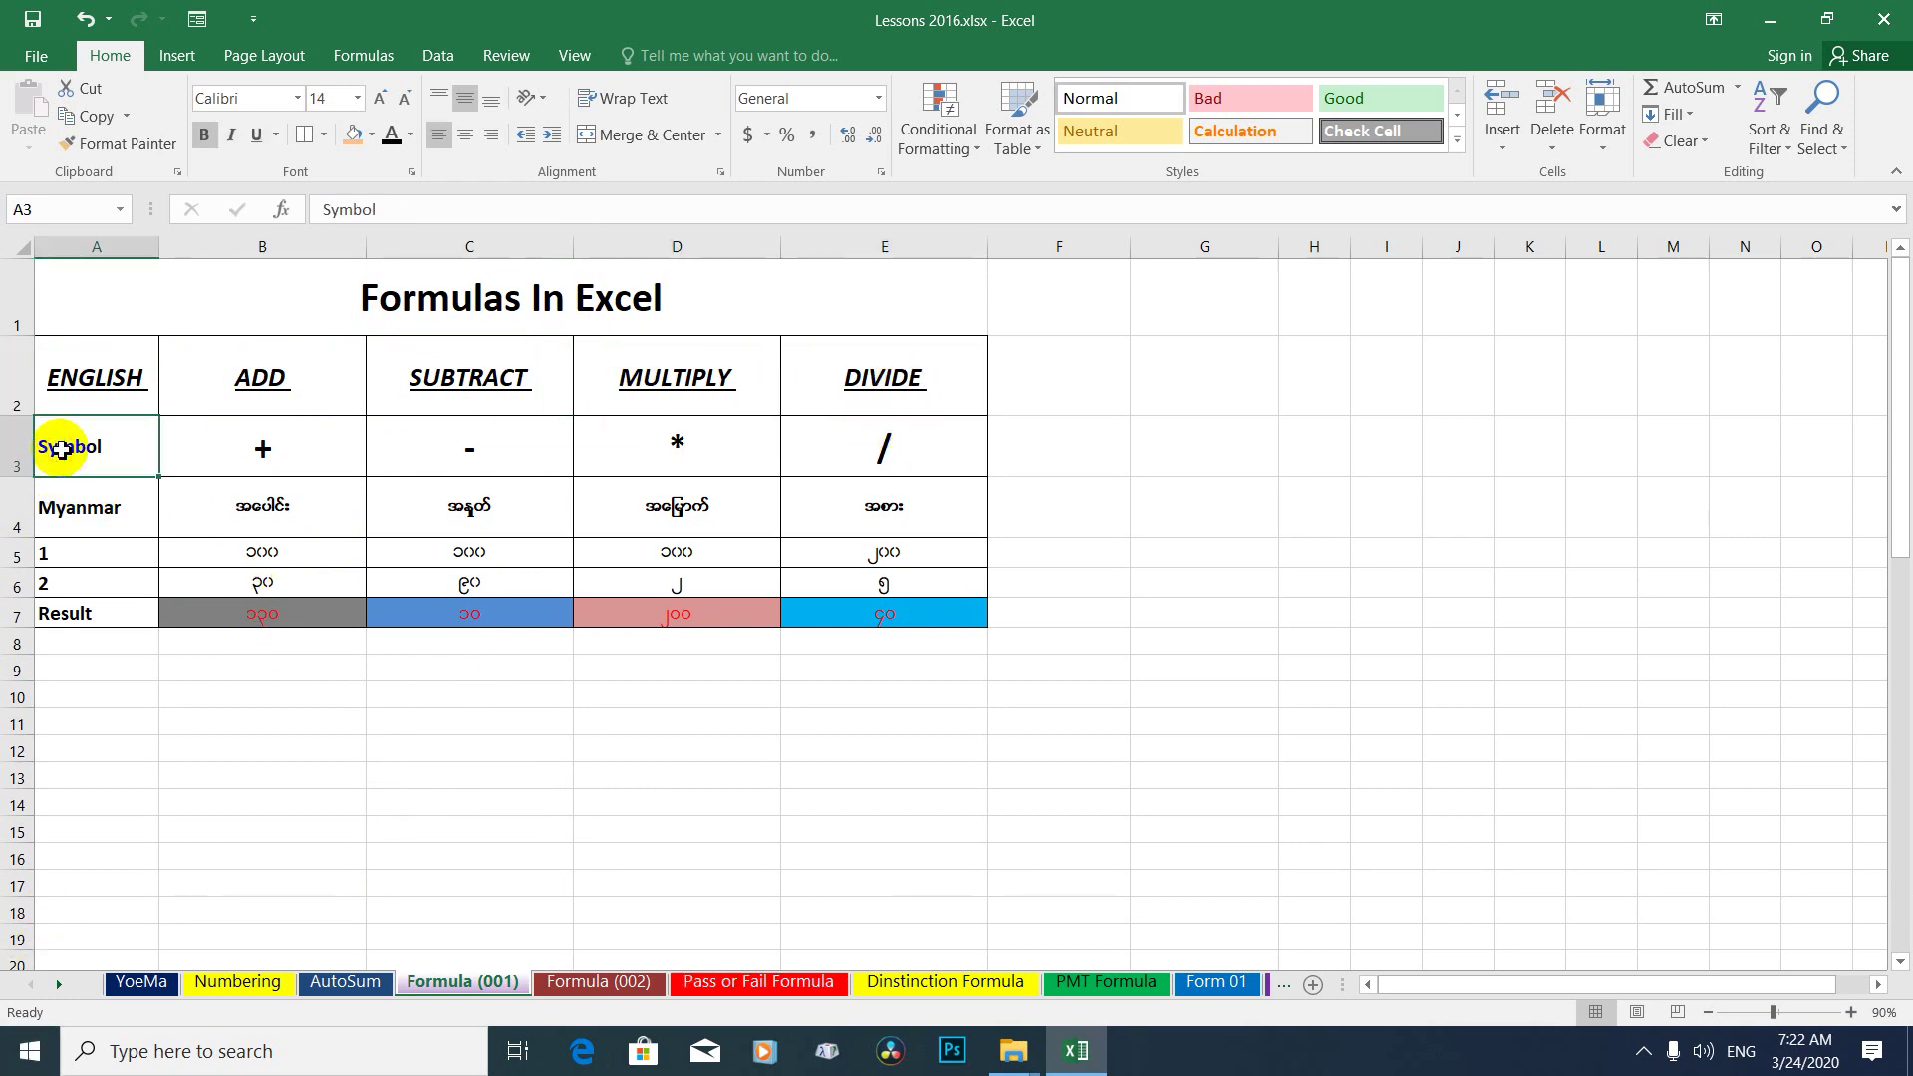
{"action": "left_click", "coordinate": [263, 453]}
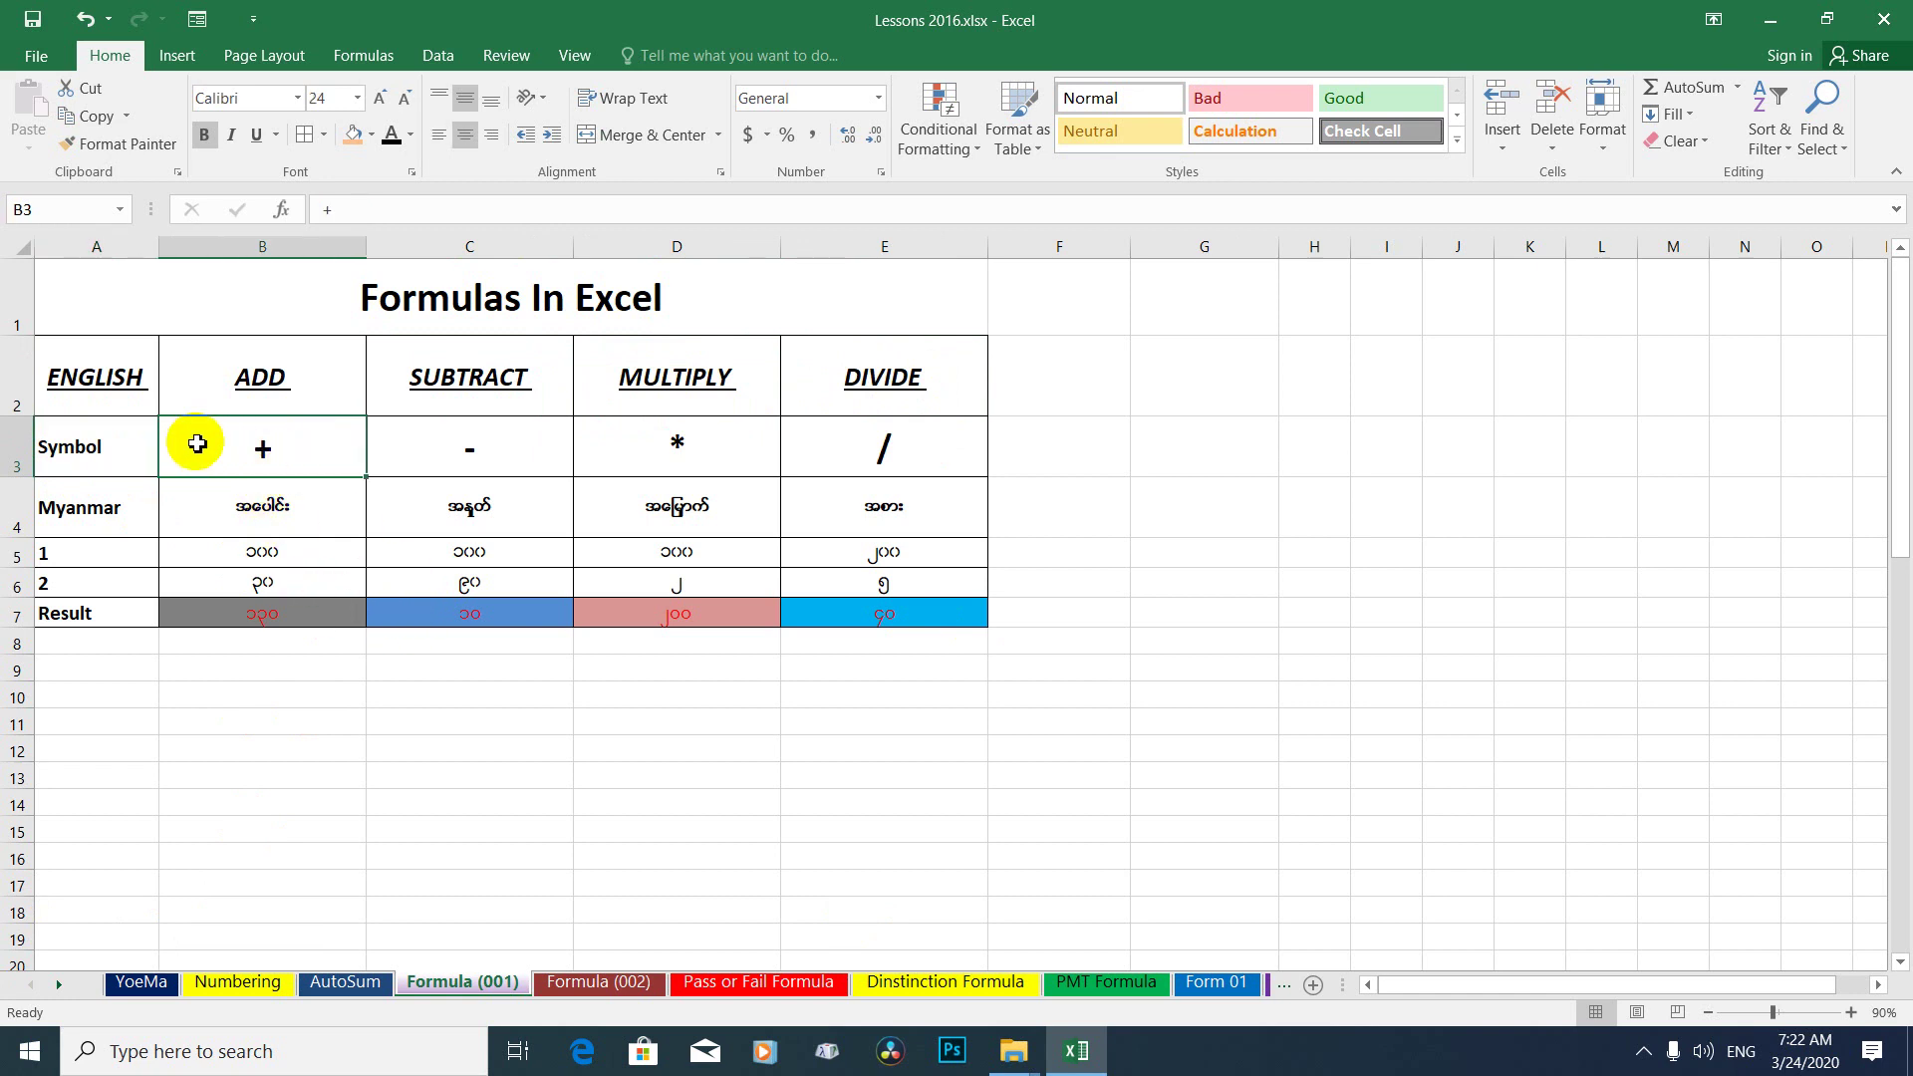
{"action": "left_click", "coordinate": [493, 458]}
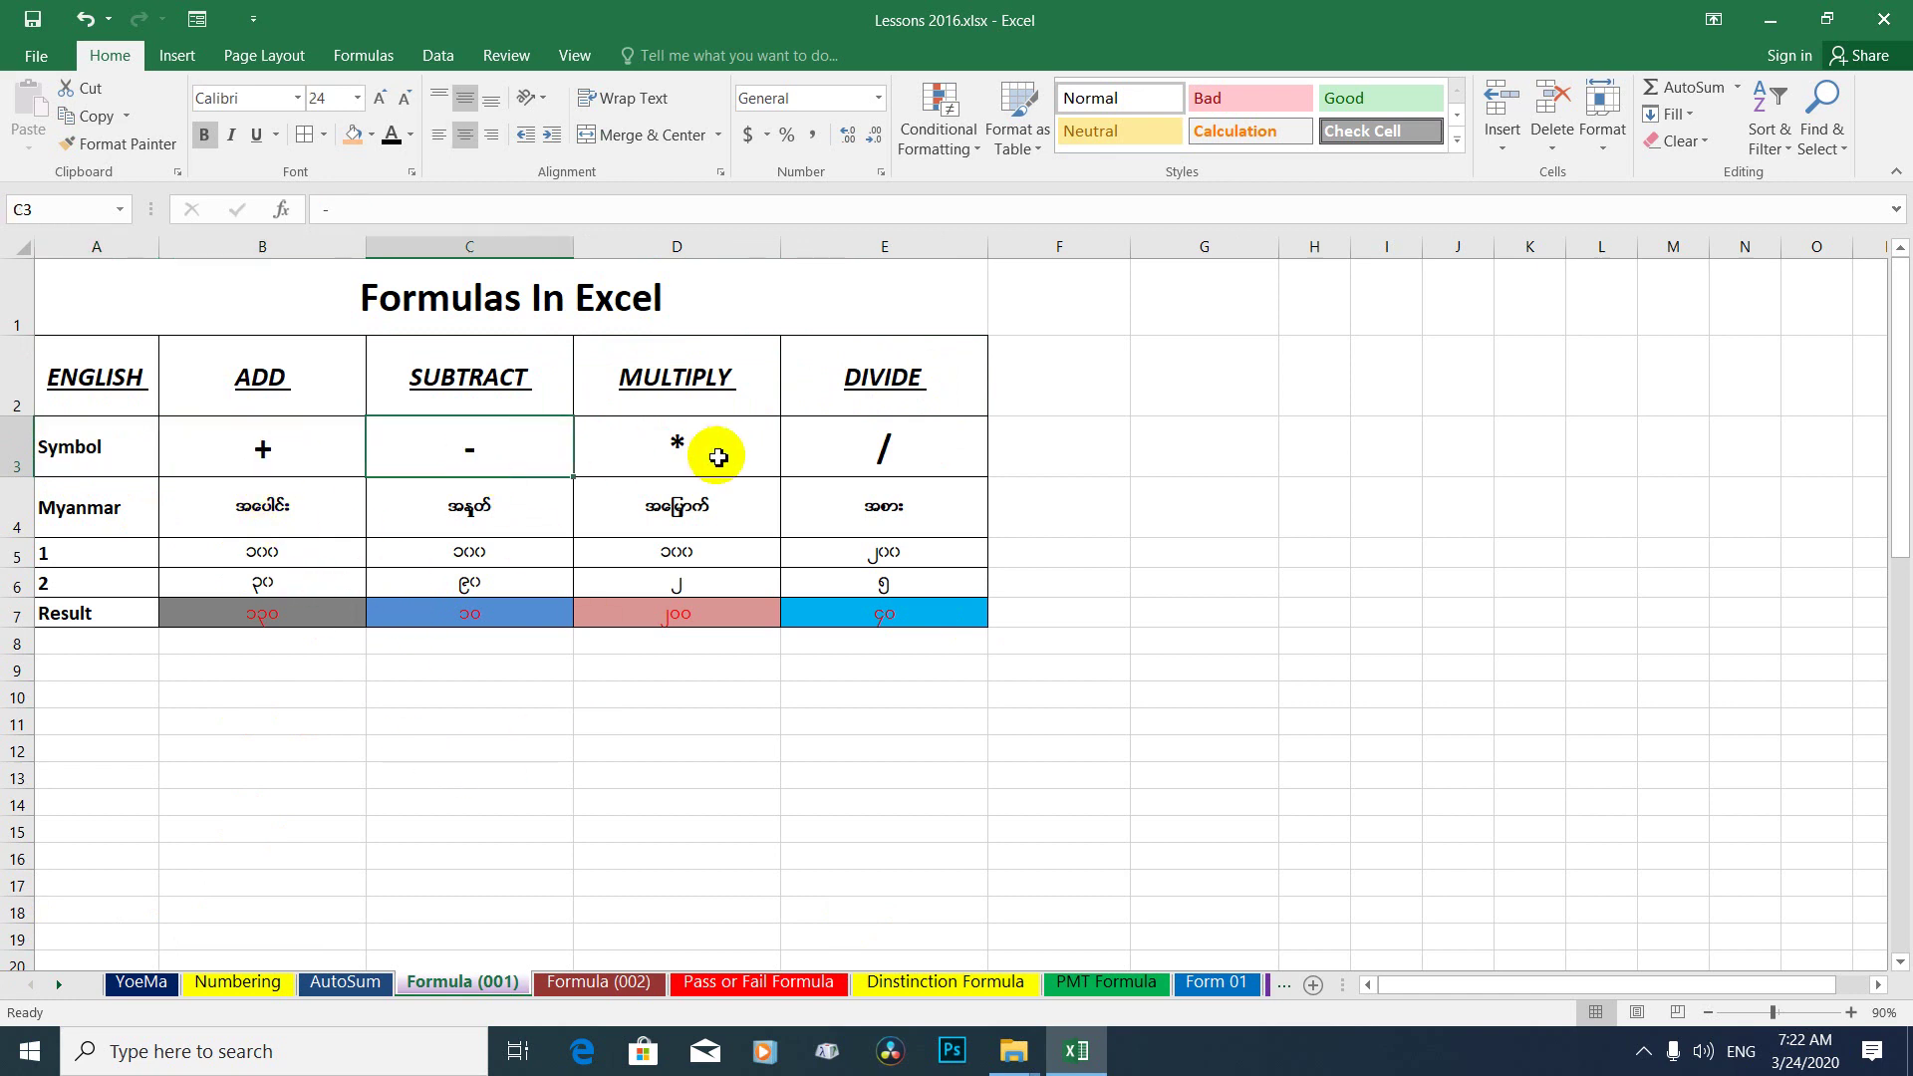
{"action": "left_click", "coordinate": [670, 445]}
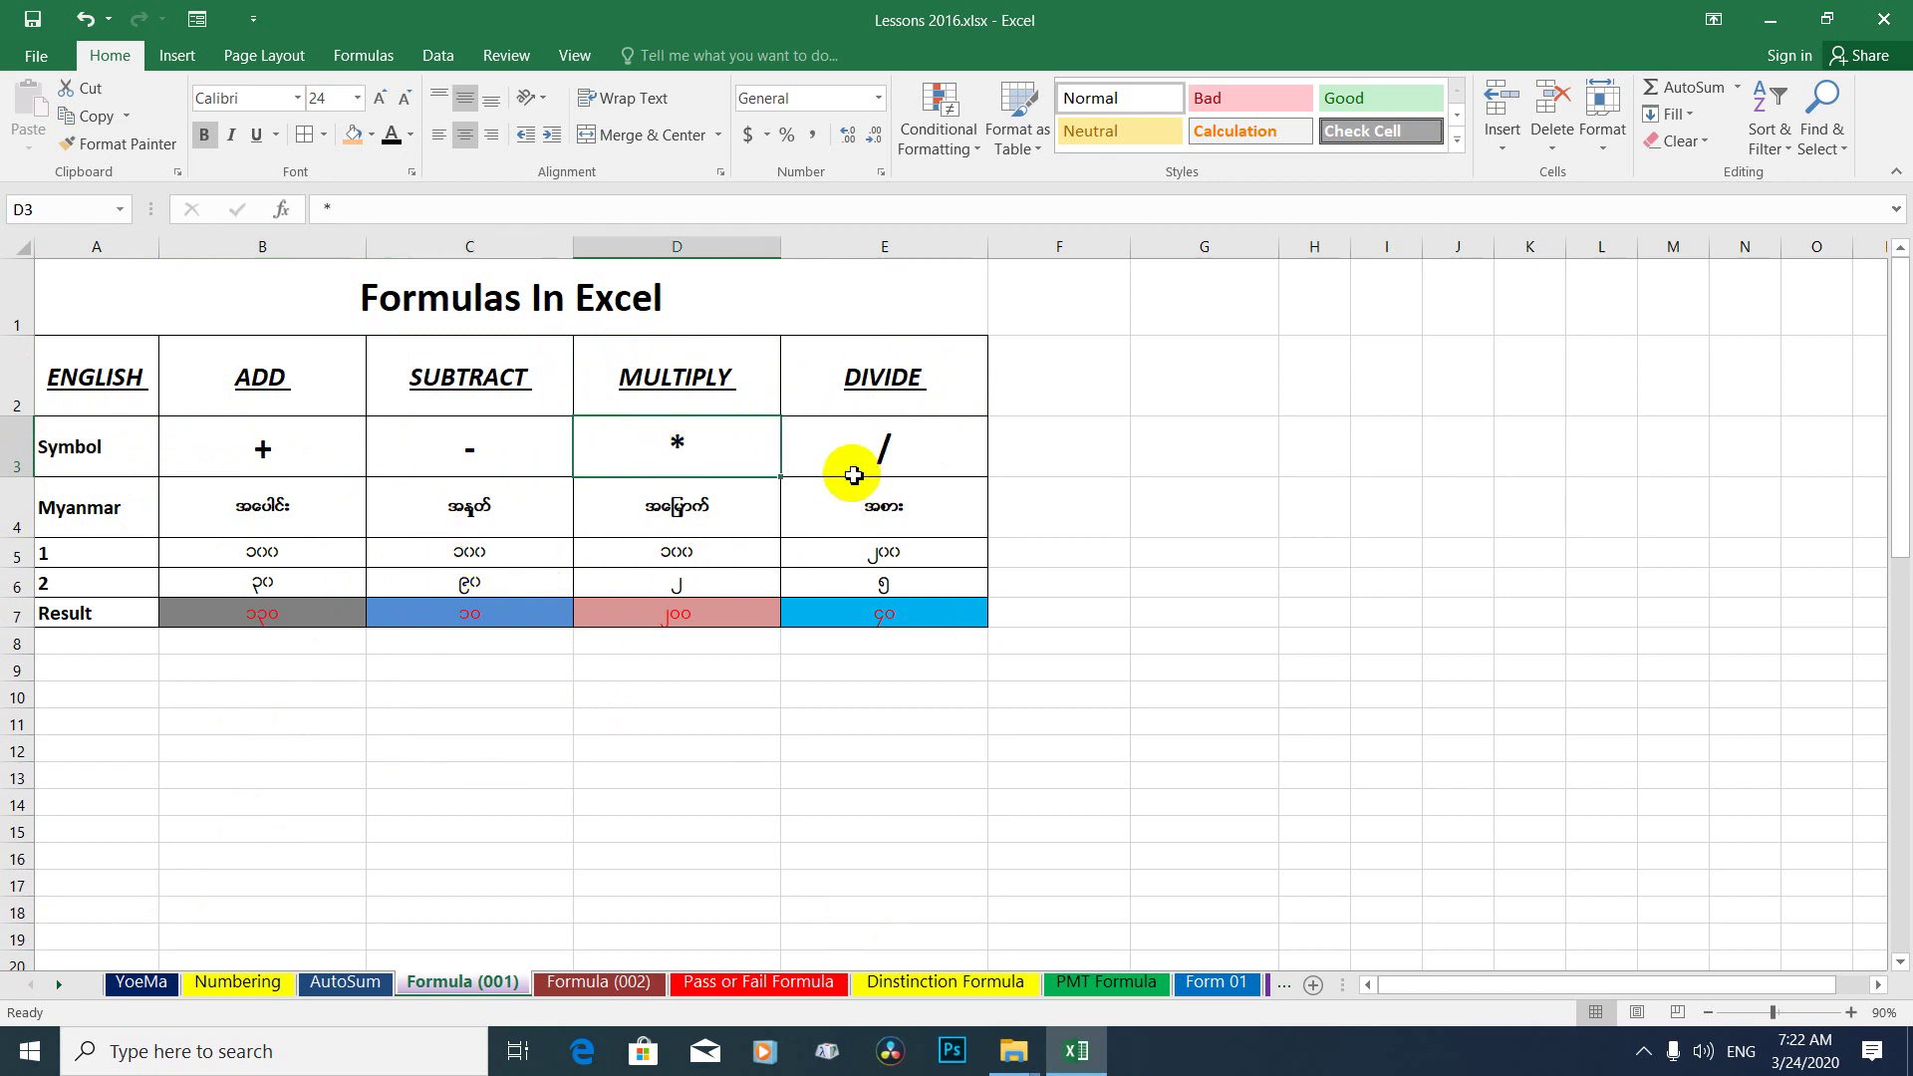
{"action": "left_click", "coordinate": [855, 435]}
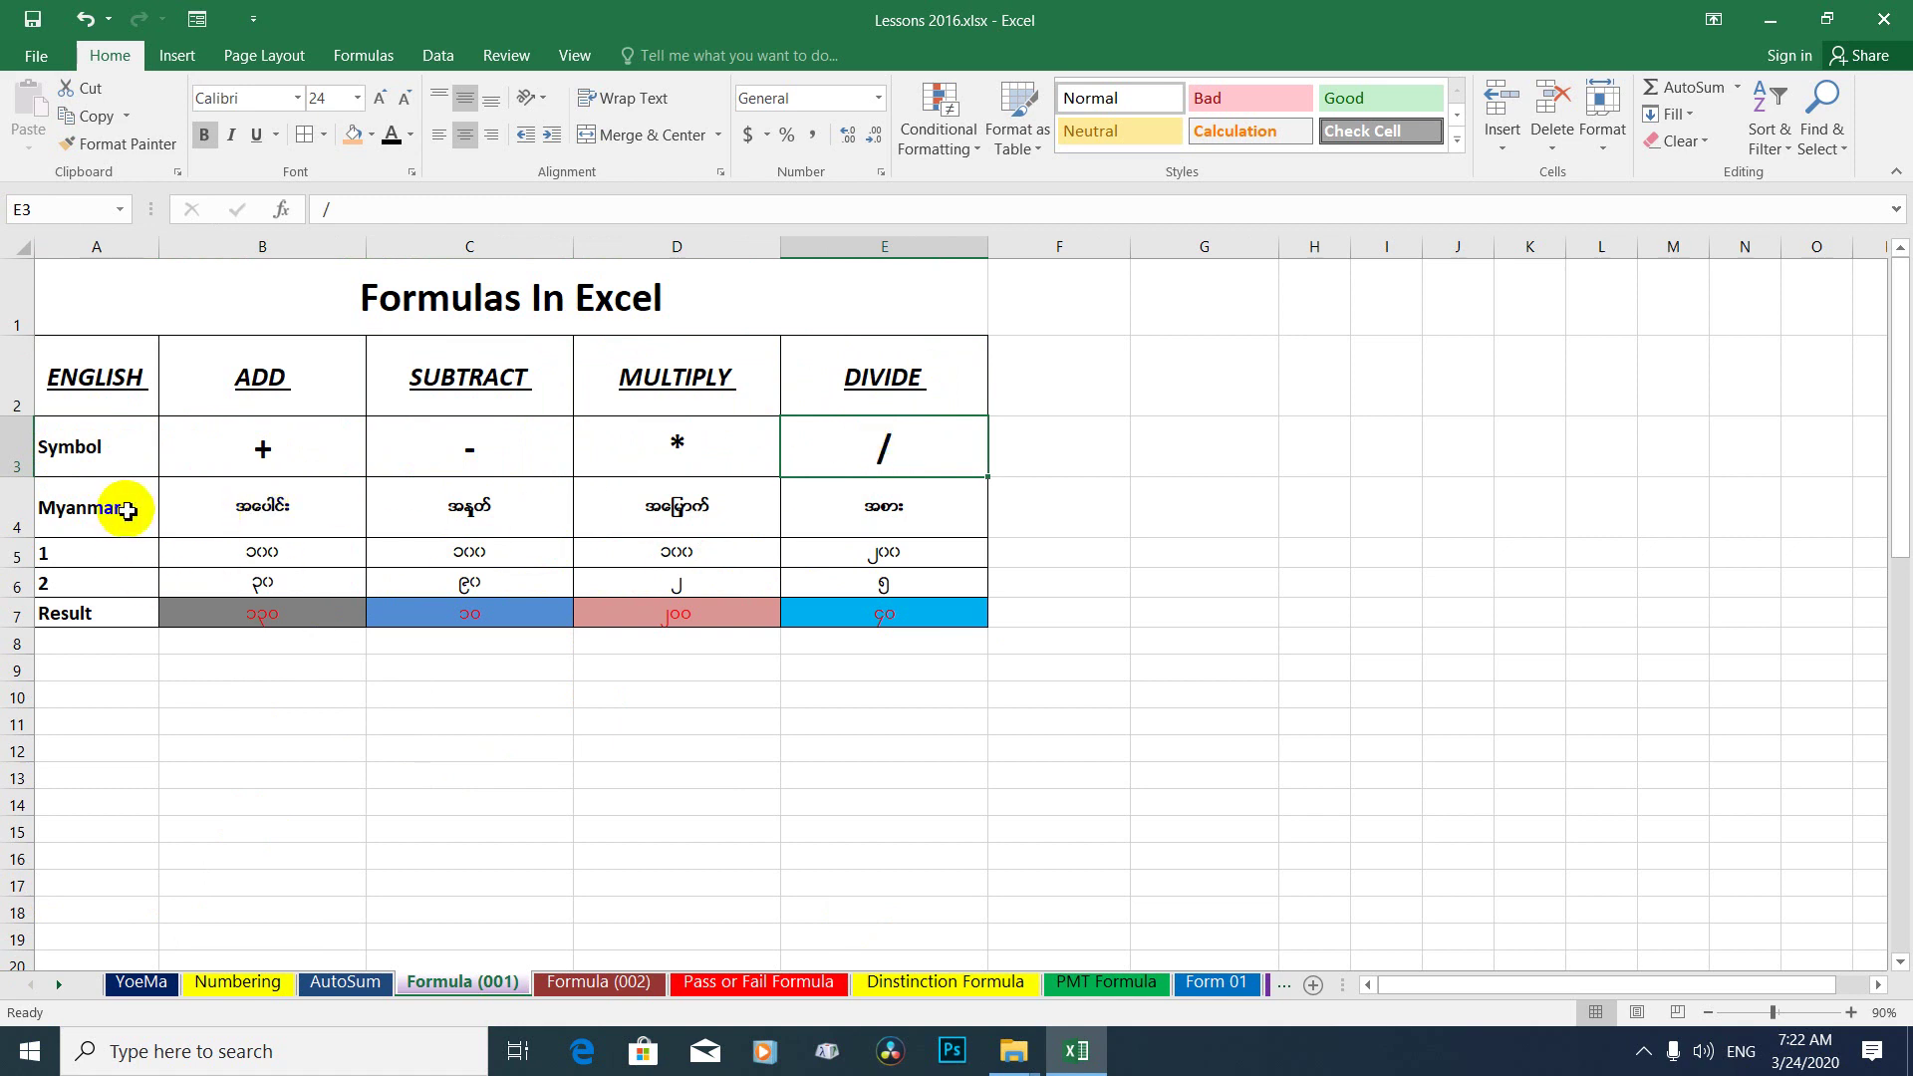
{"action": "left_click", "coordinate": [52, 508]}
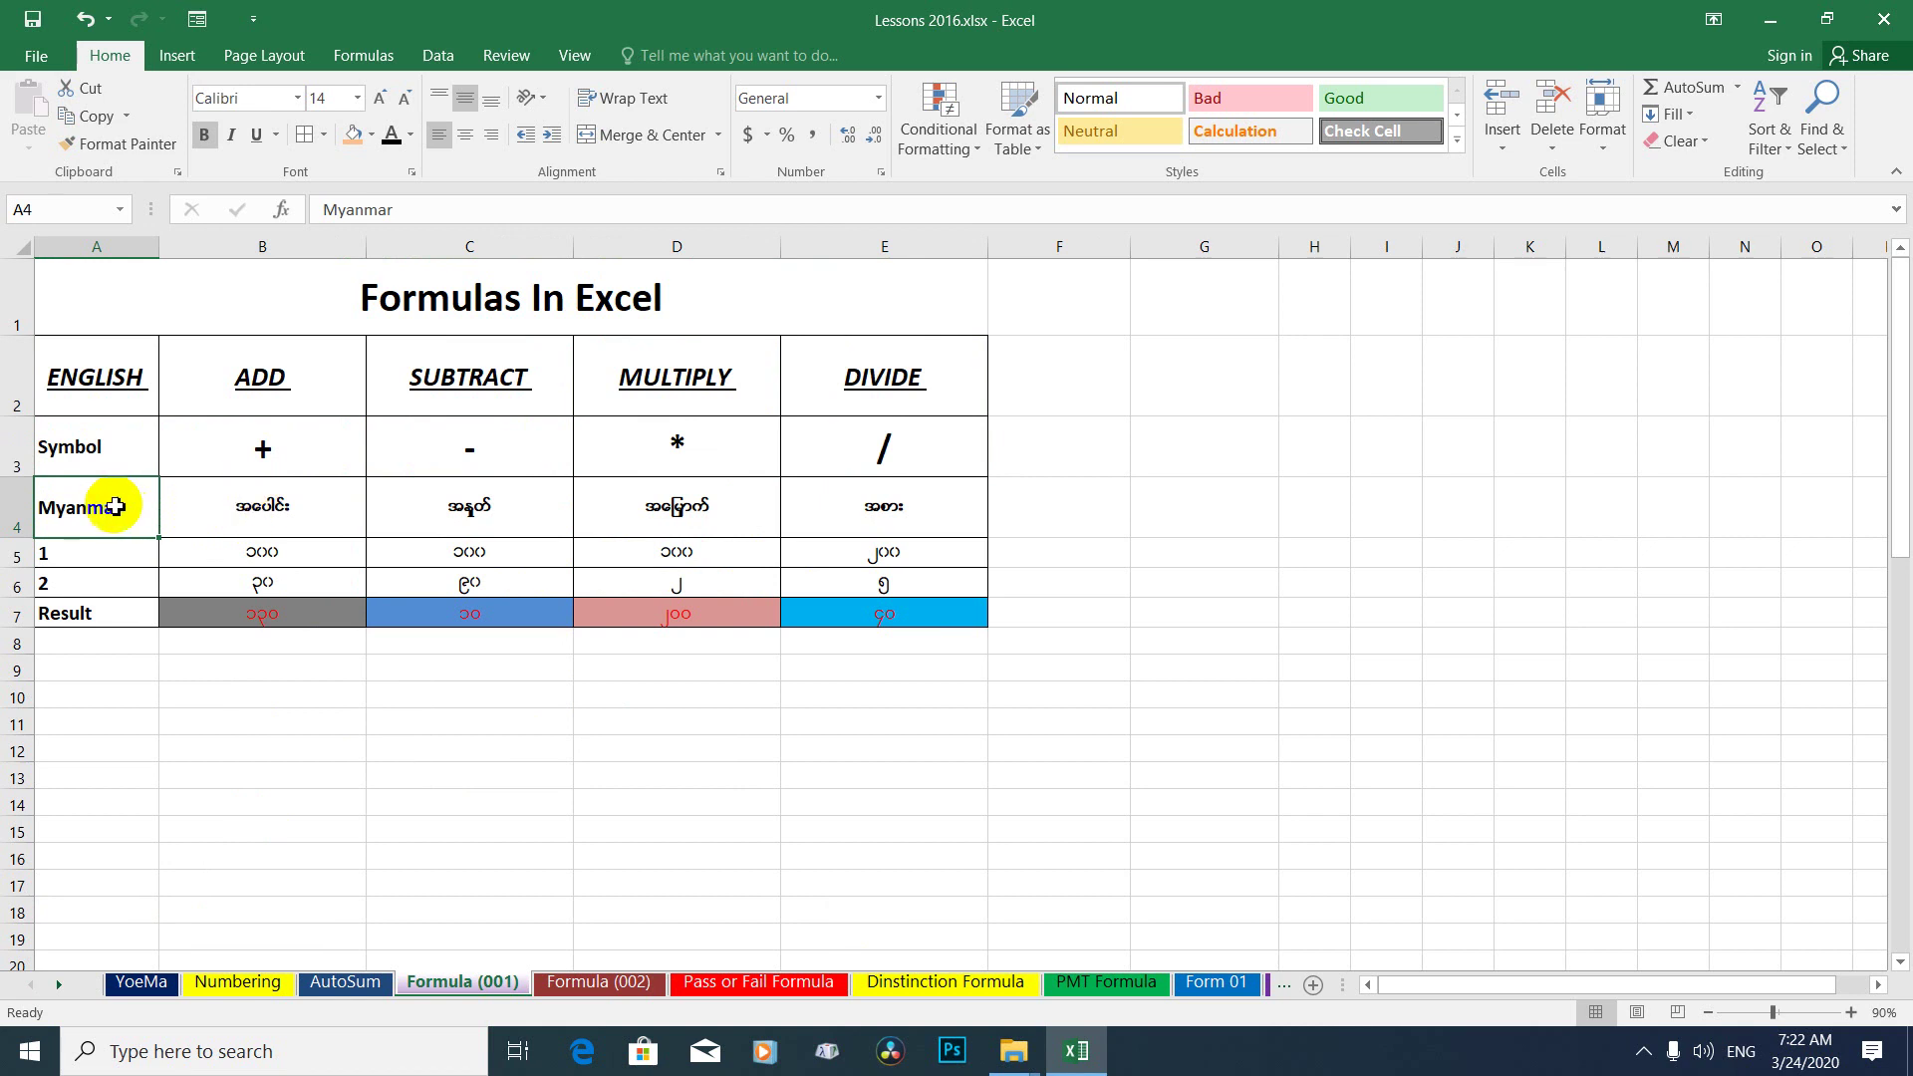
{"action": "key", "text": "Right"}
{"action": "key", "text": "Right"}
{"action": "key", "text": "Right"}
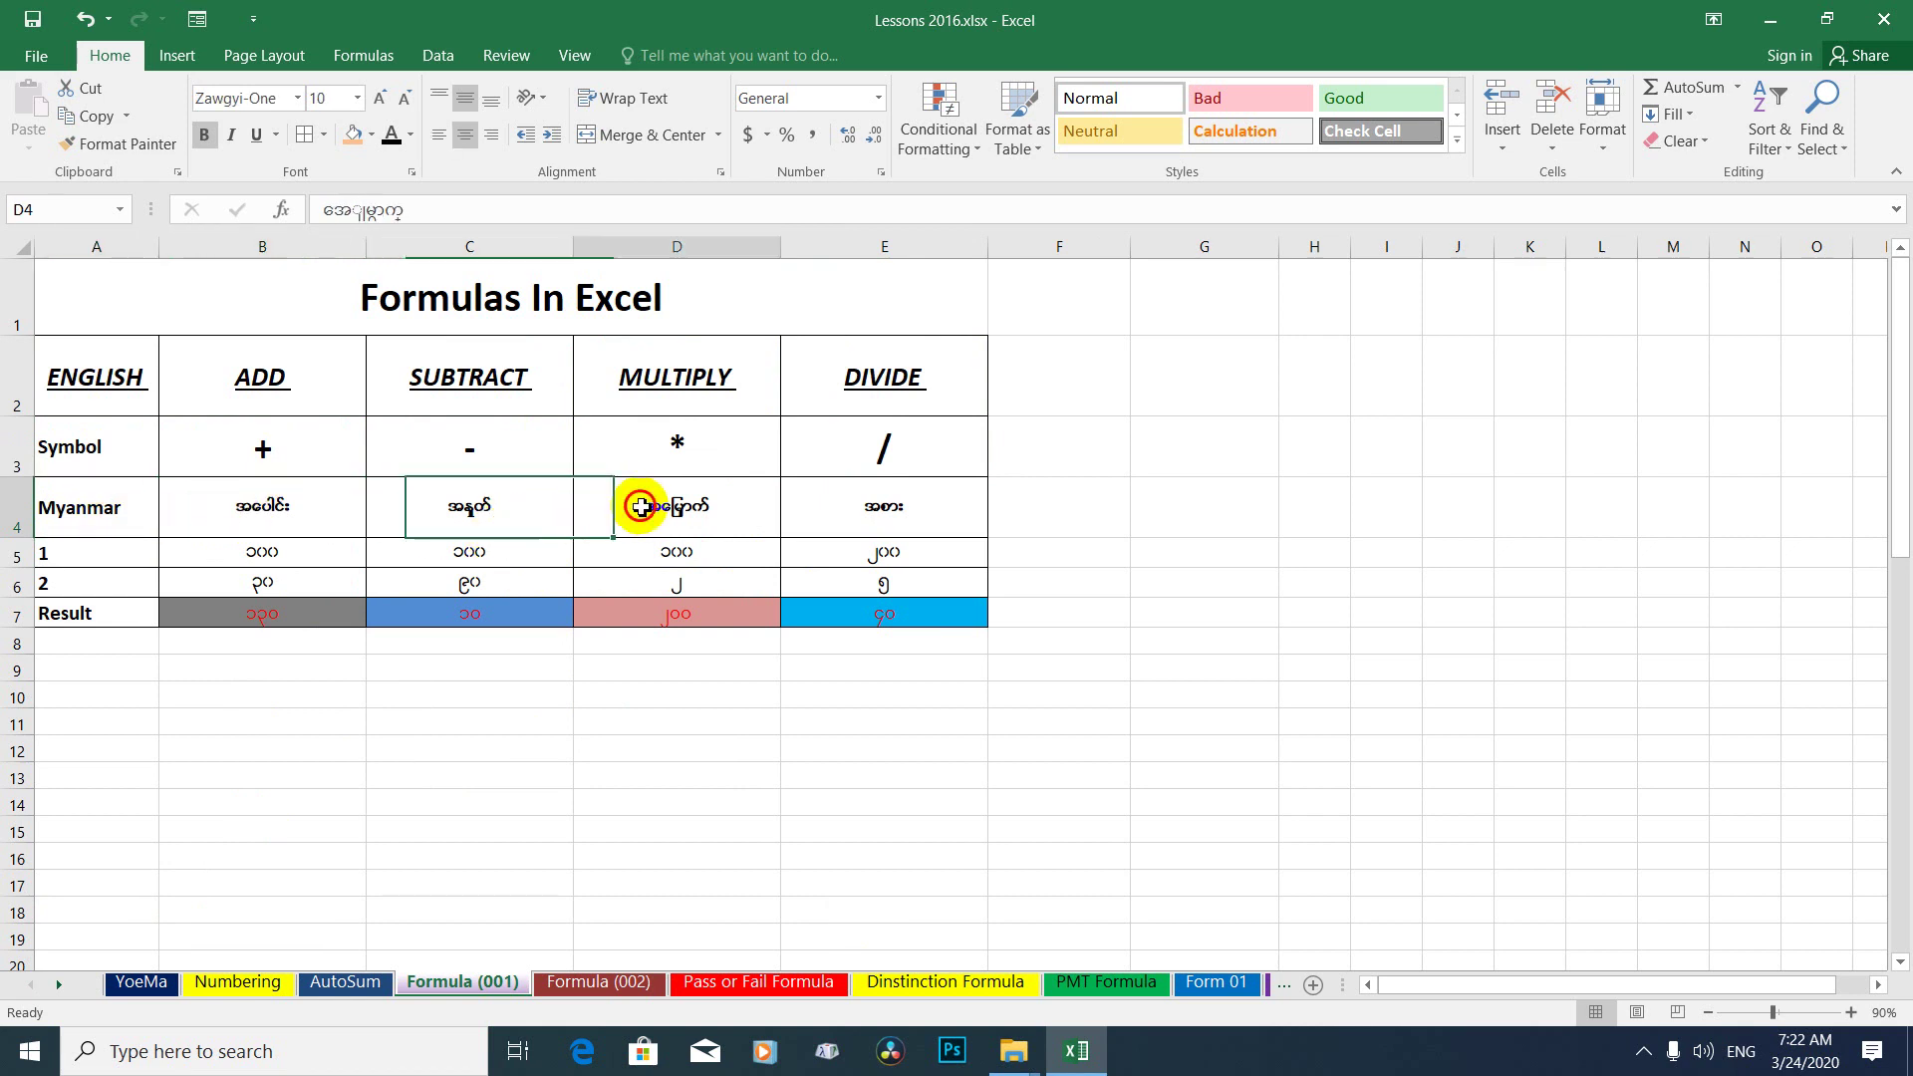
{"action": "key", "text": "Right"}
{"action": "left_click", "coordinate": [91, 558]}
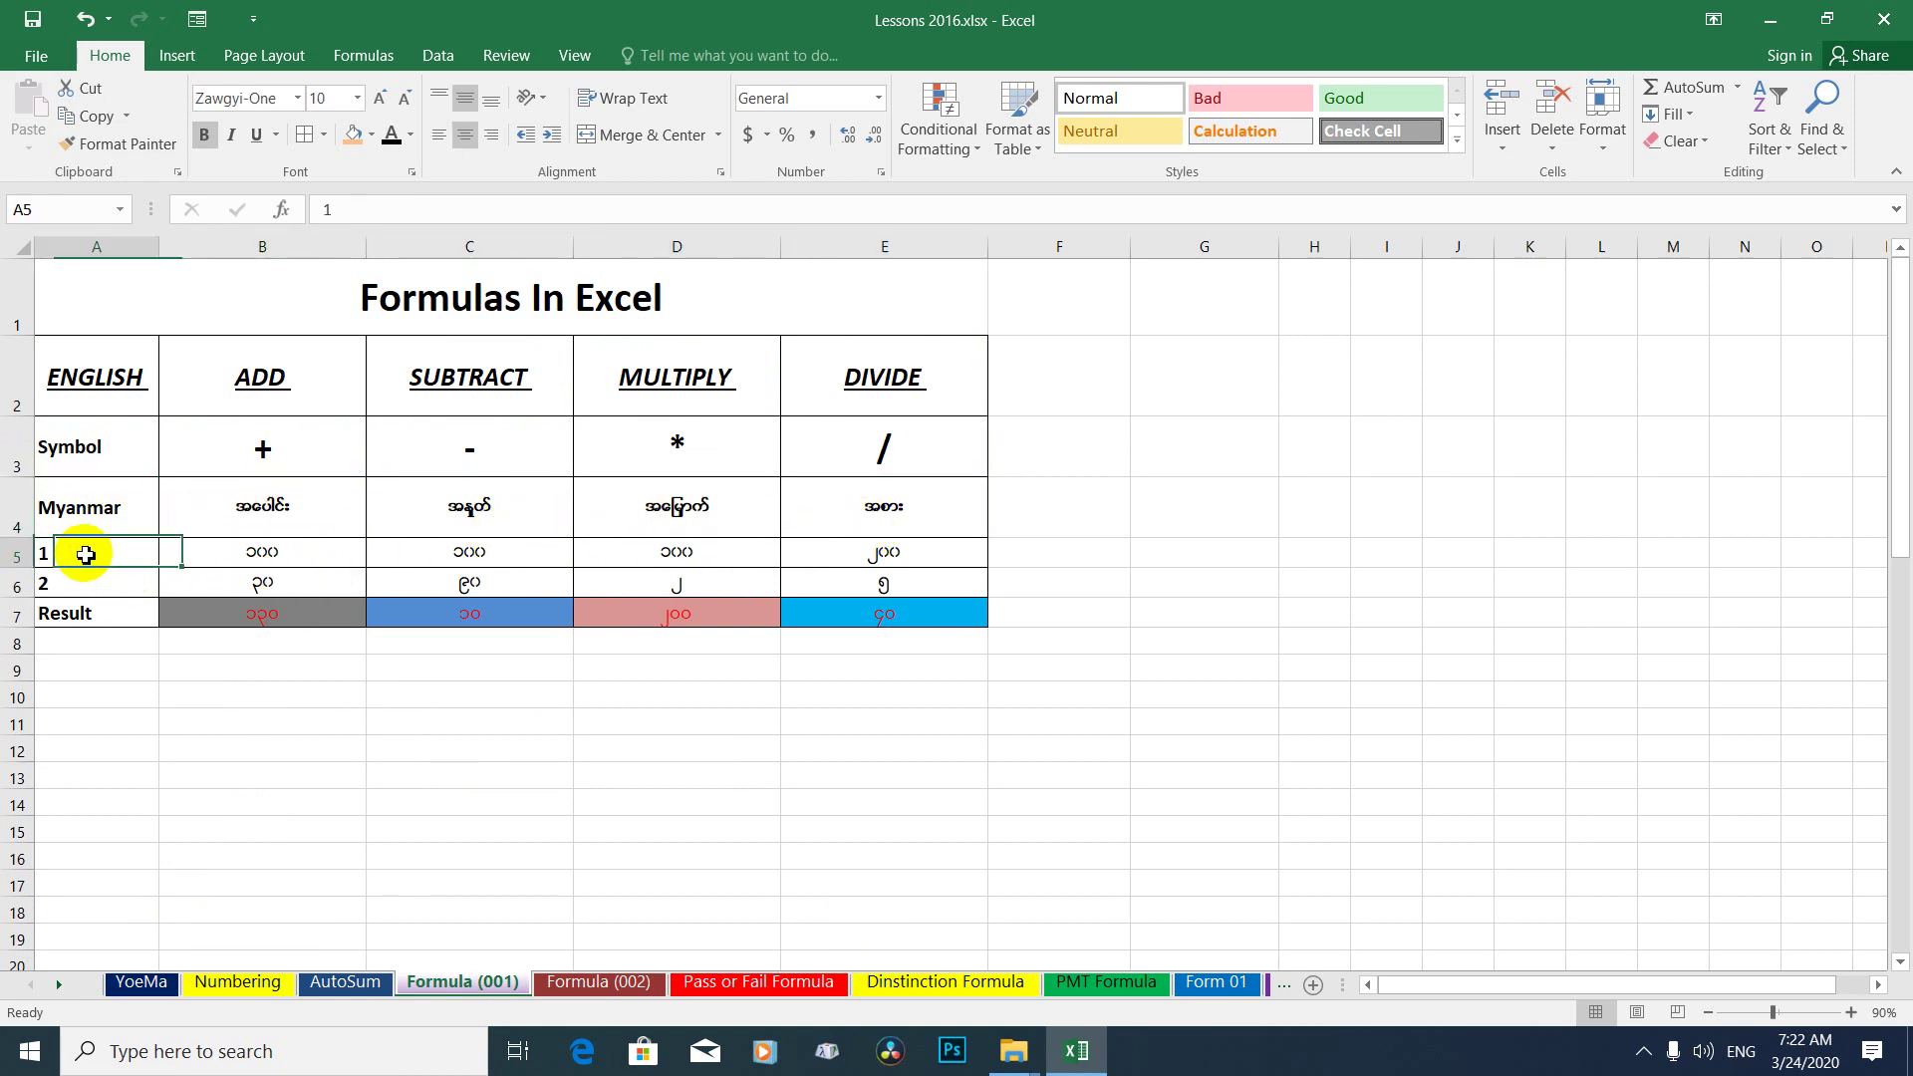
{"action": "left_click", "coordinate": [112, 665]}
{"action": "left_click_drag", "start_coordinate": [91, 568], "coordinate": [76, 584]}
{"action": "left_click", "coordinate": [254, 551]}
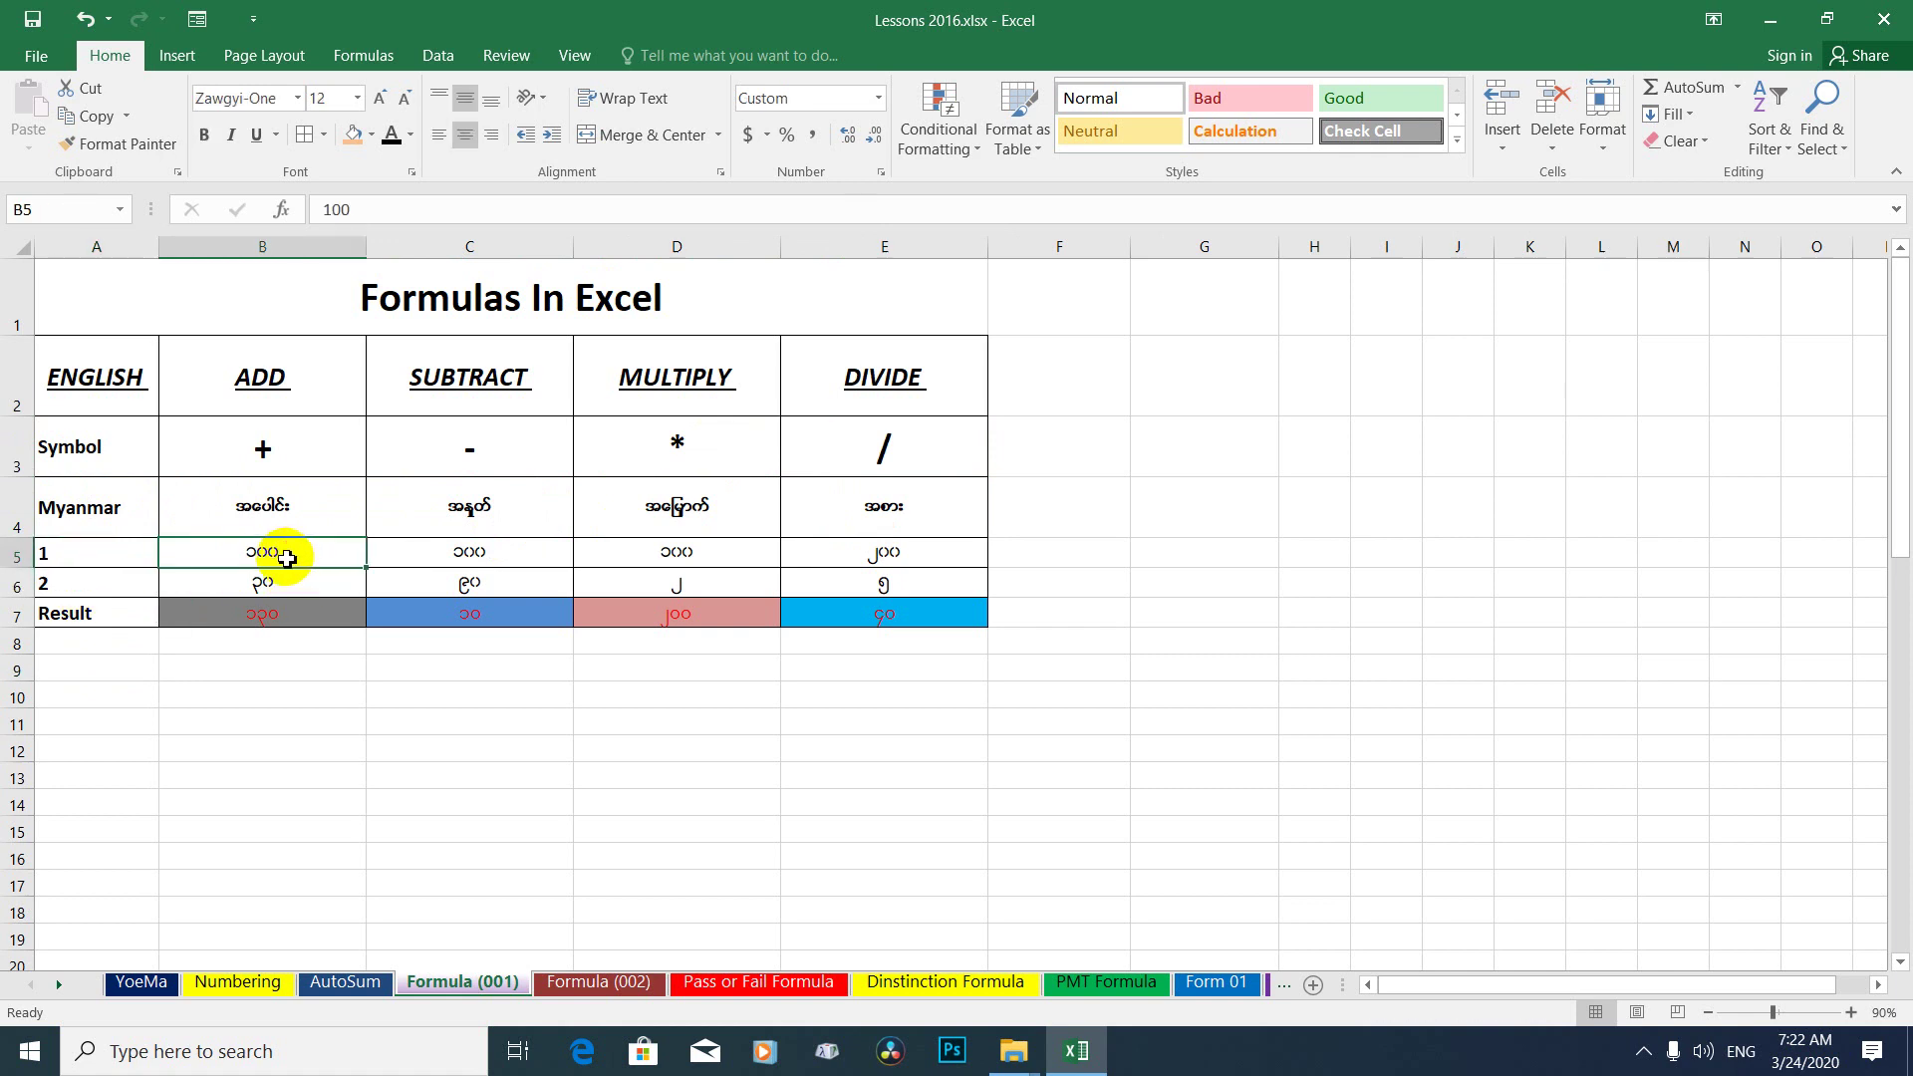
{"action": "left_click", "coordinate": [240, 734]}
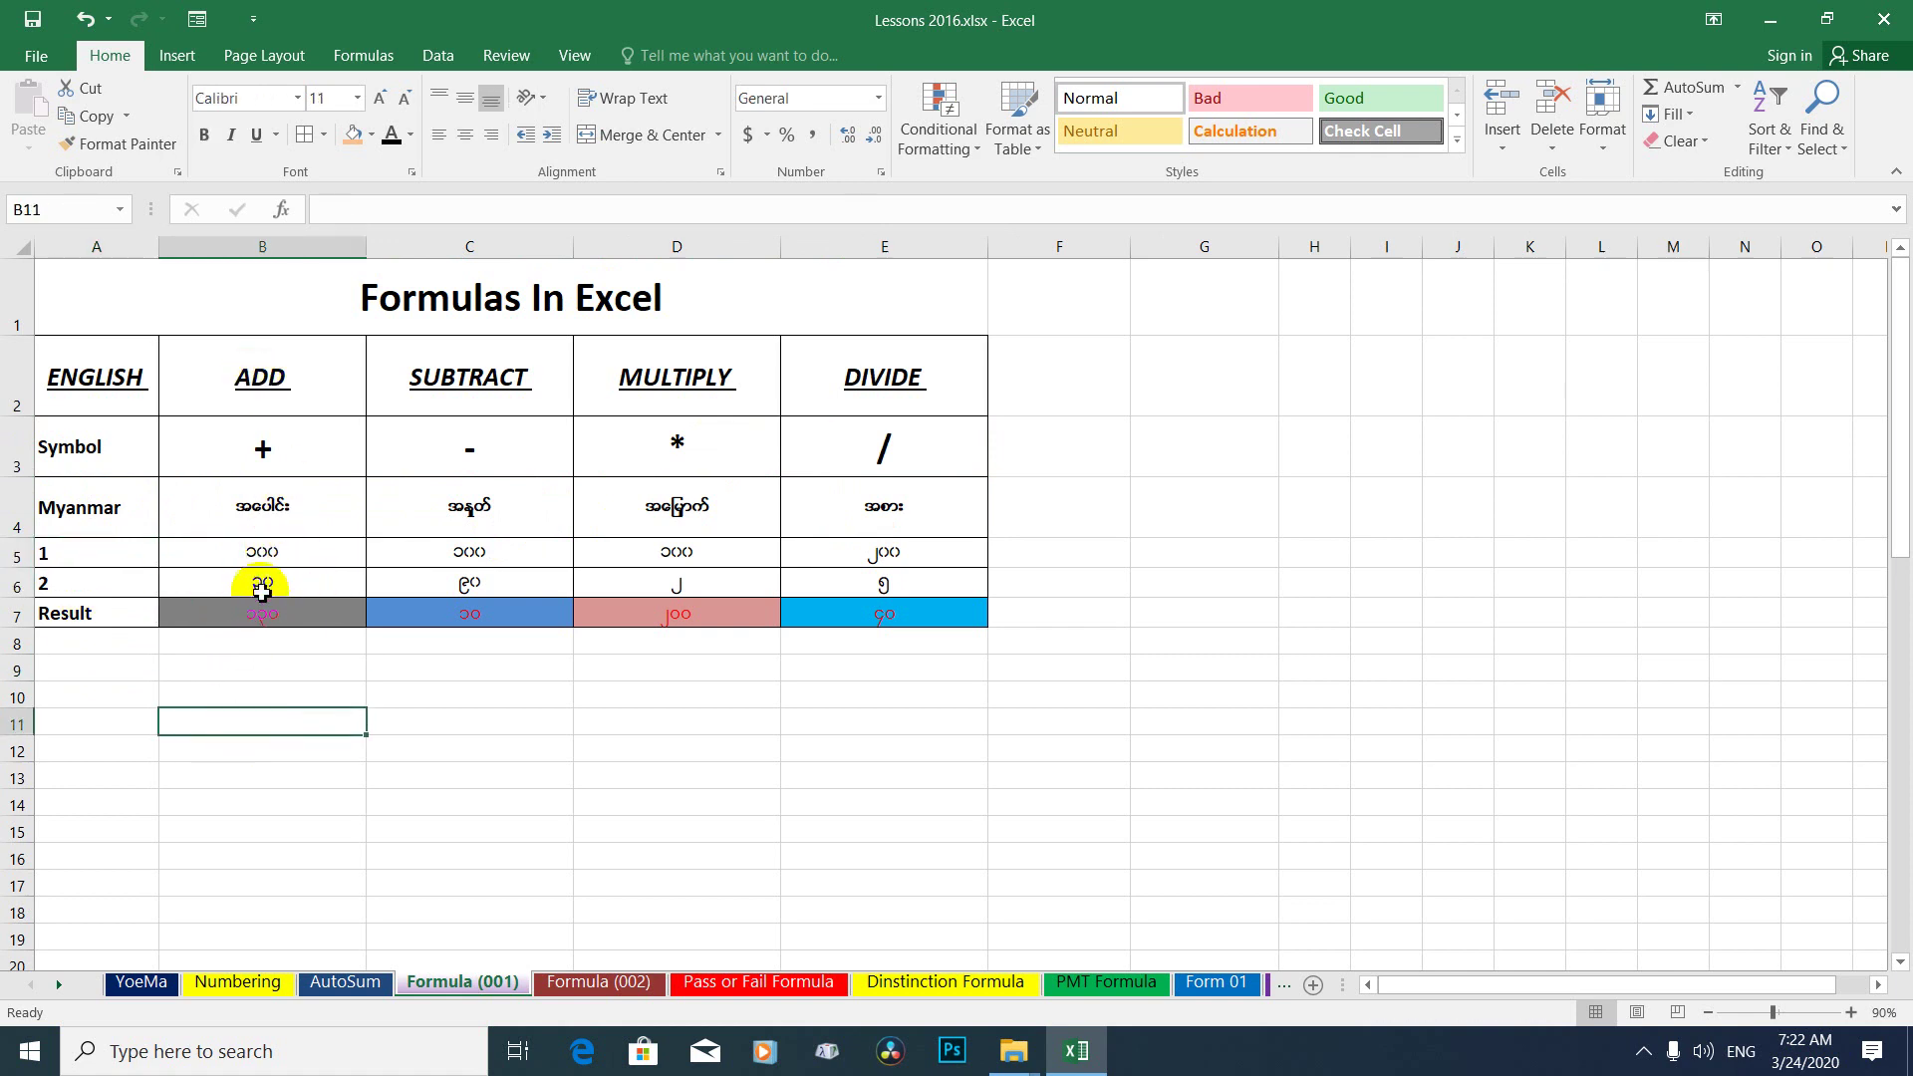
{"action": "left_click", "coordinate": [72, 554]}
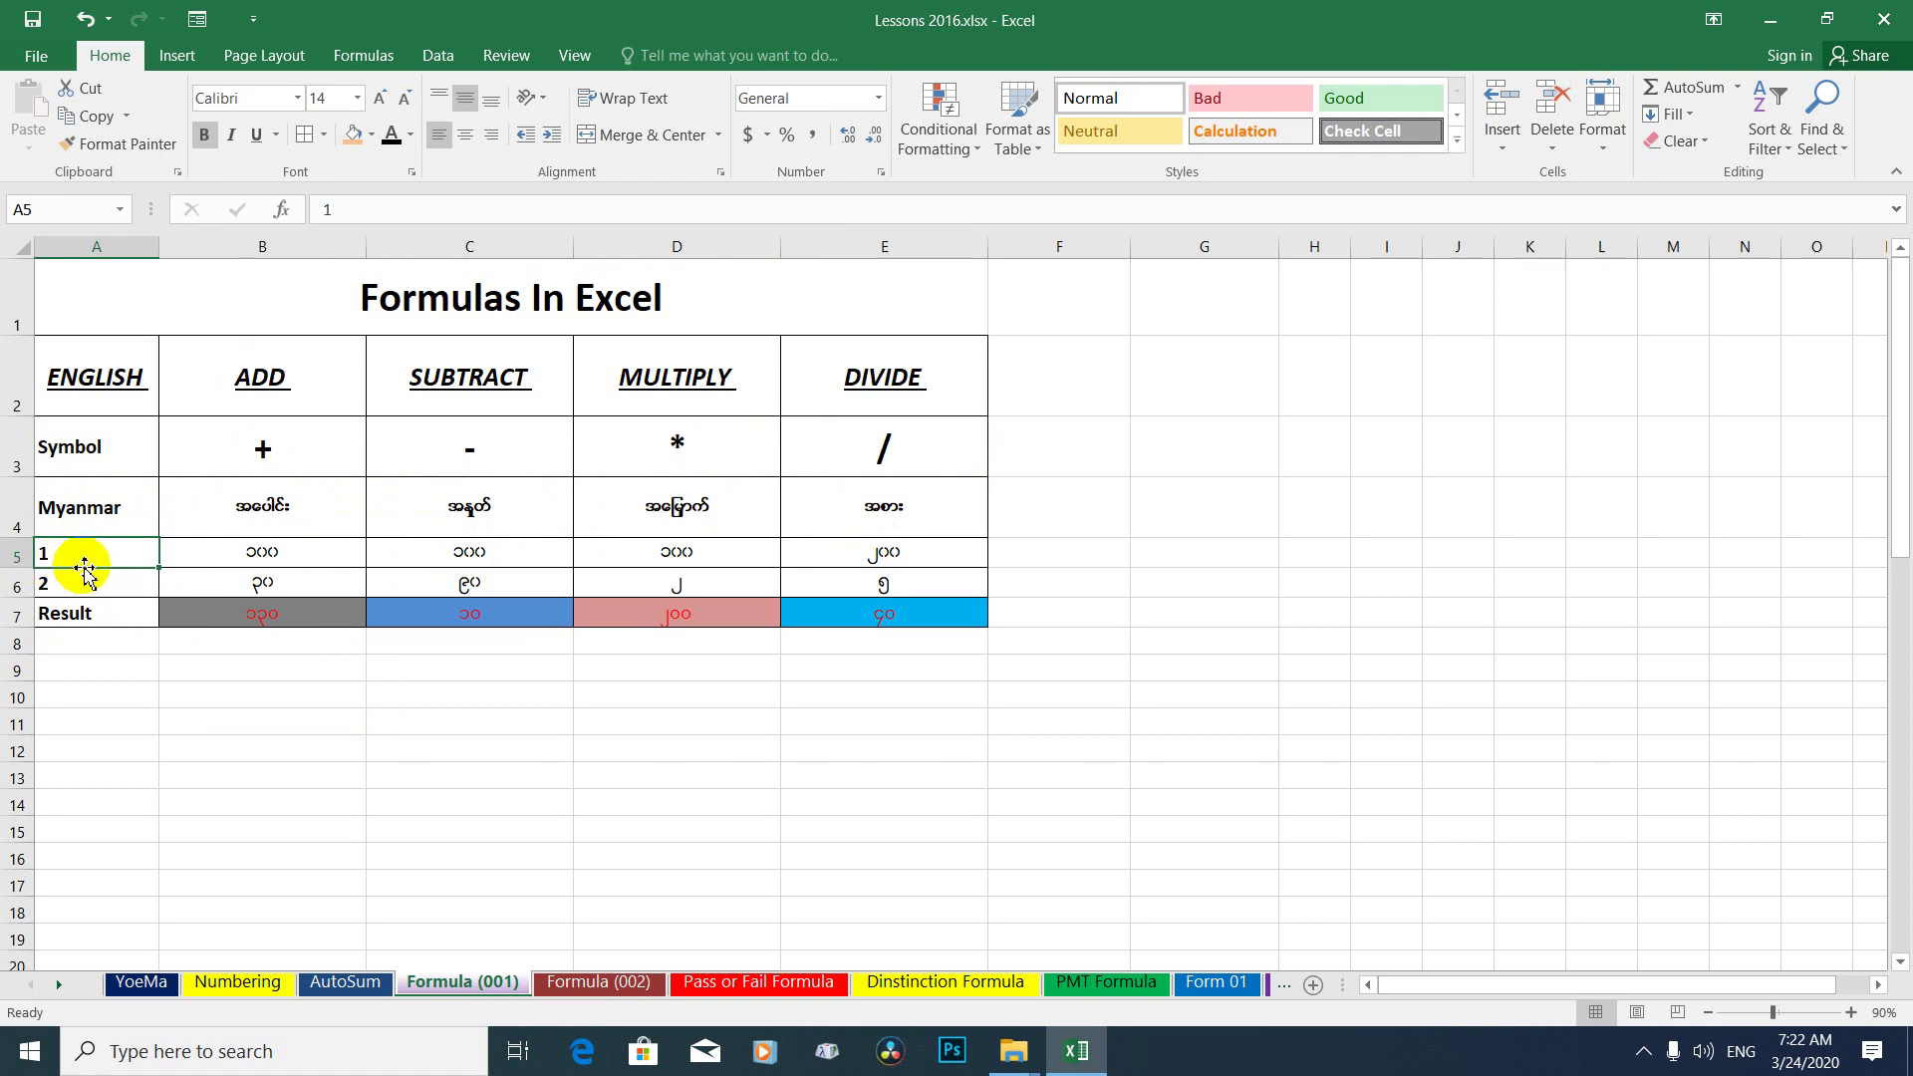
{"action": "left_click", "coordinate": [282, 548]}
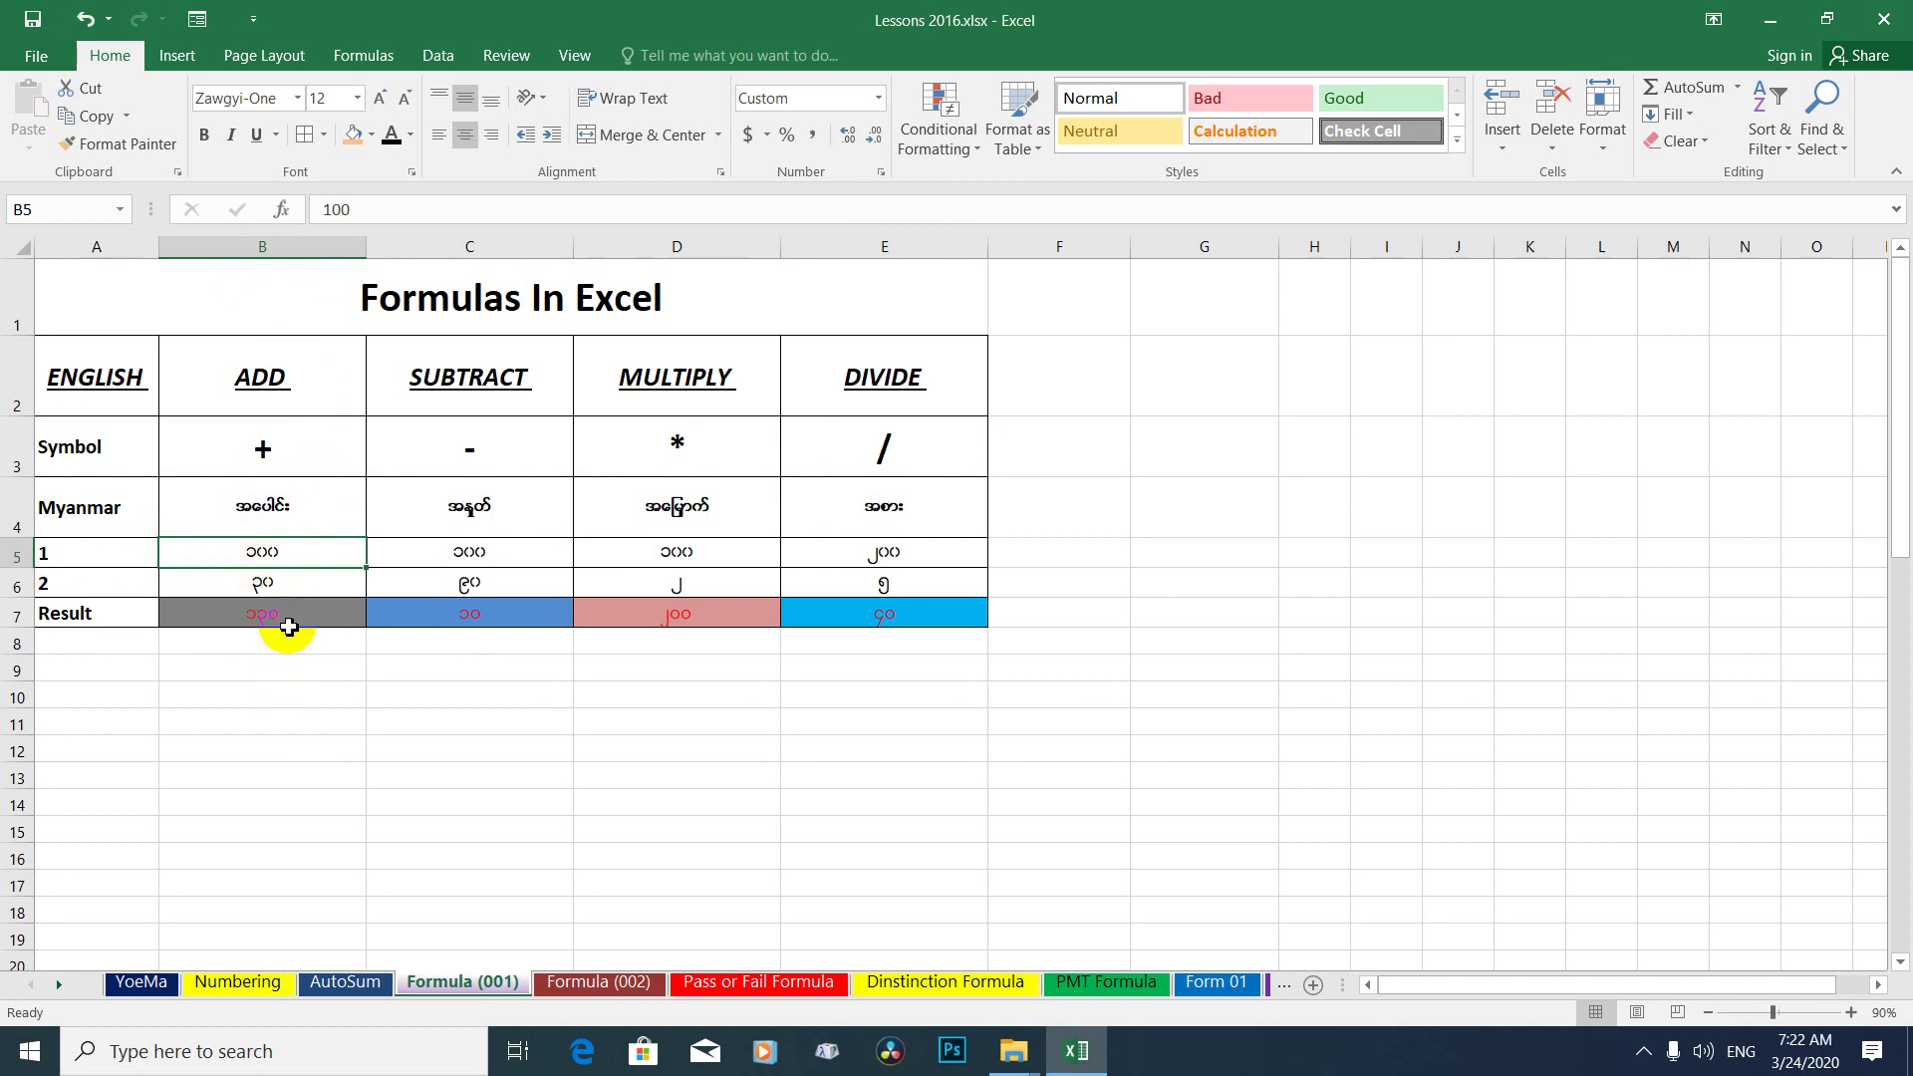
{"action": "left_click", "coordinate": [281, 583]}
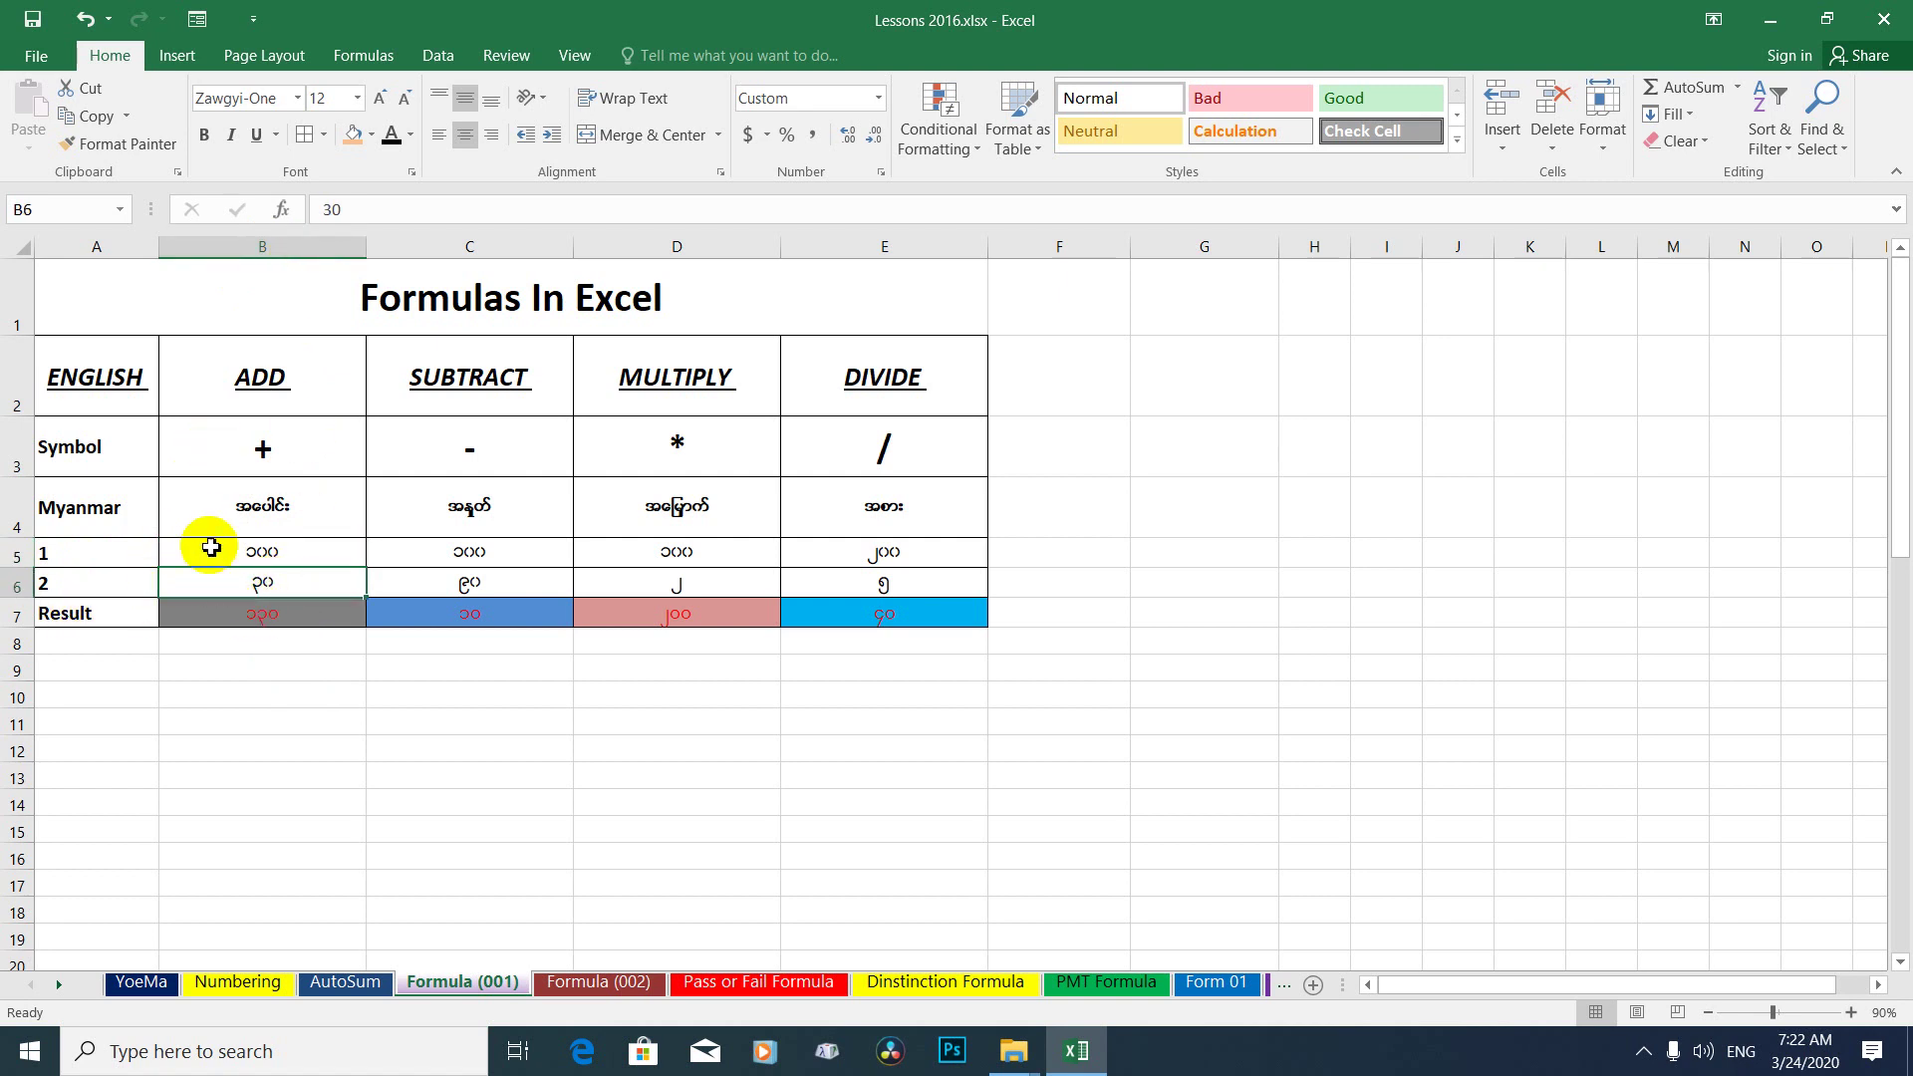
{"action": "left_click", "coordinate": [239, 620]}
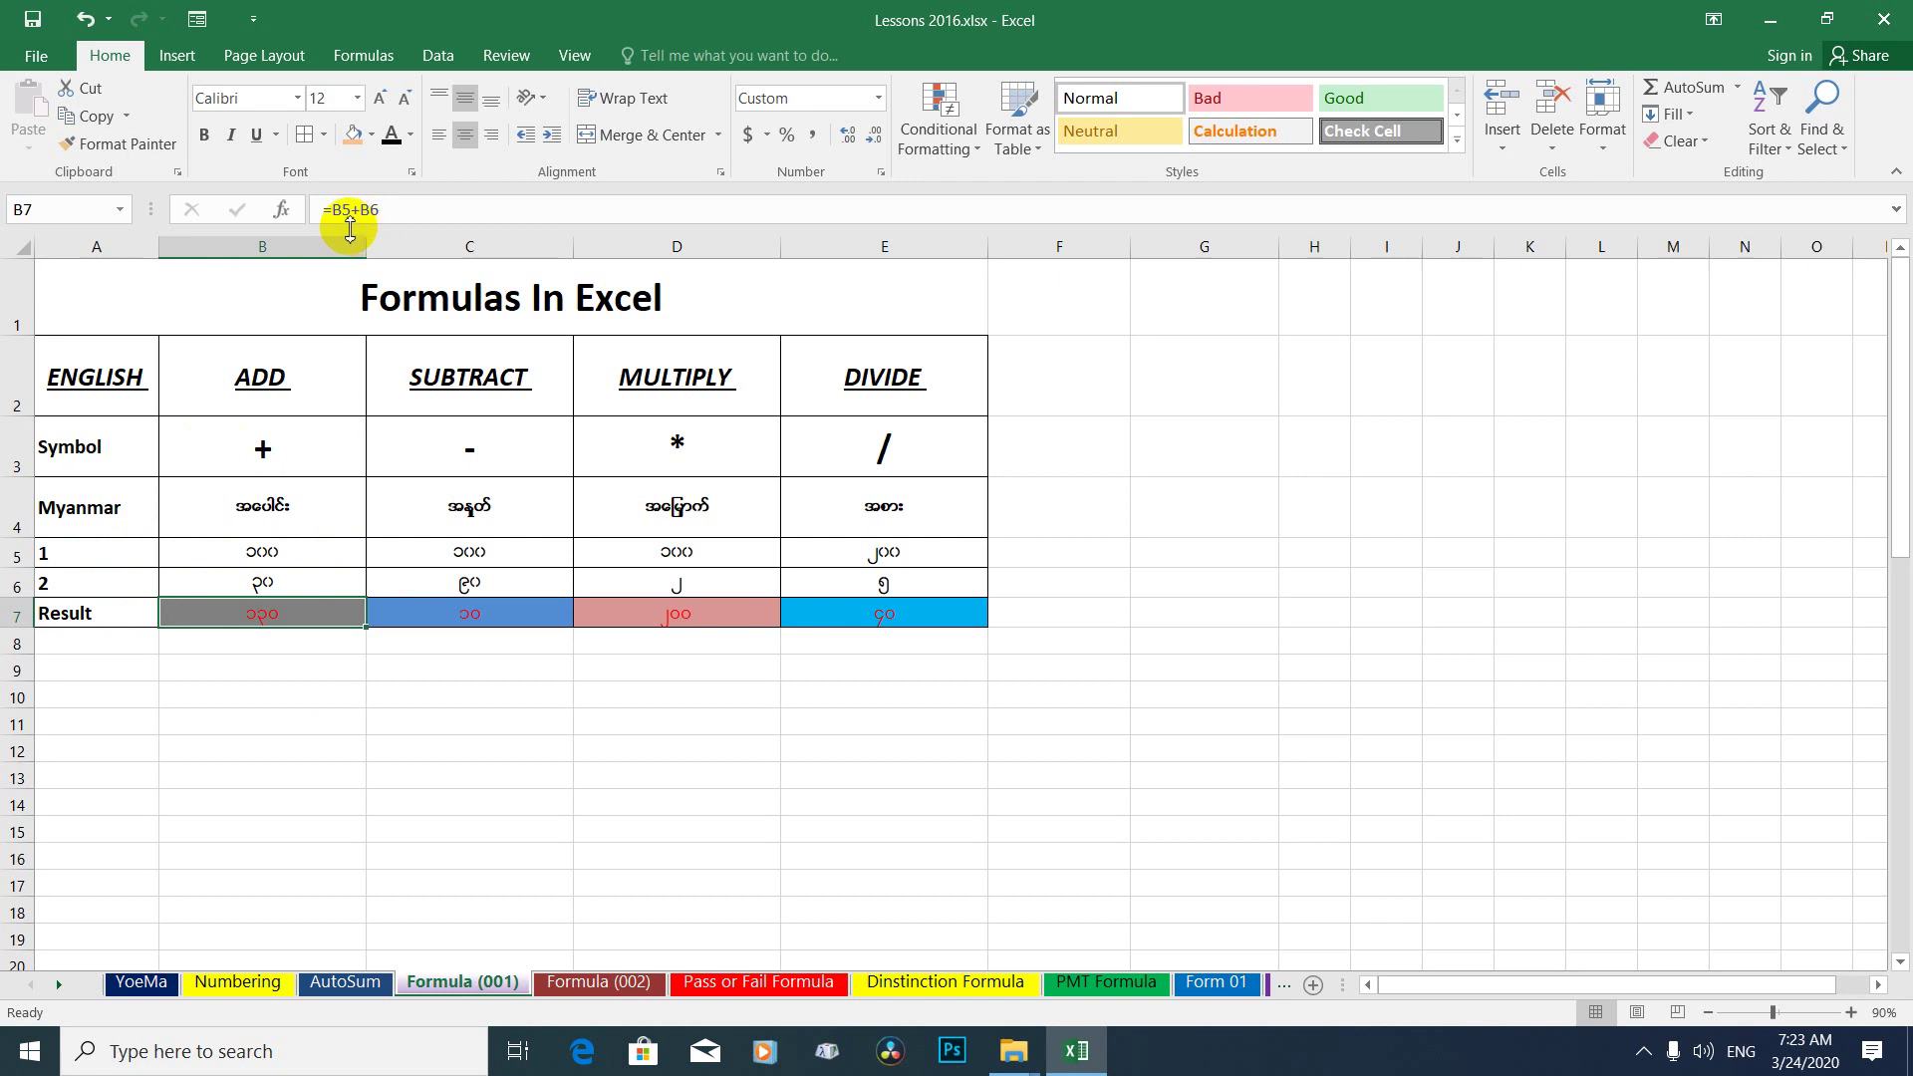
{"action": "left_click", "coordinate": [255, 671]}
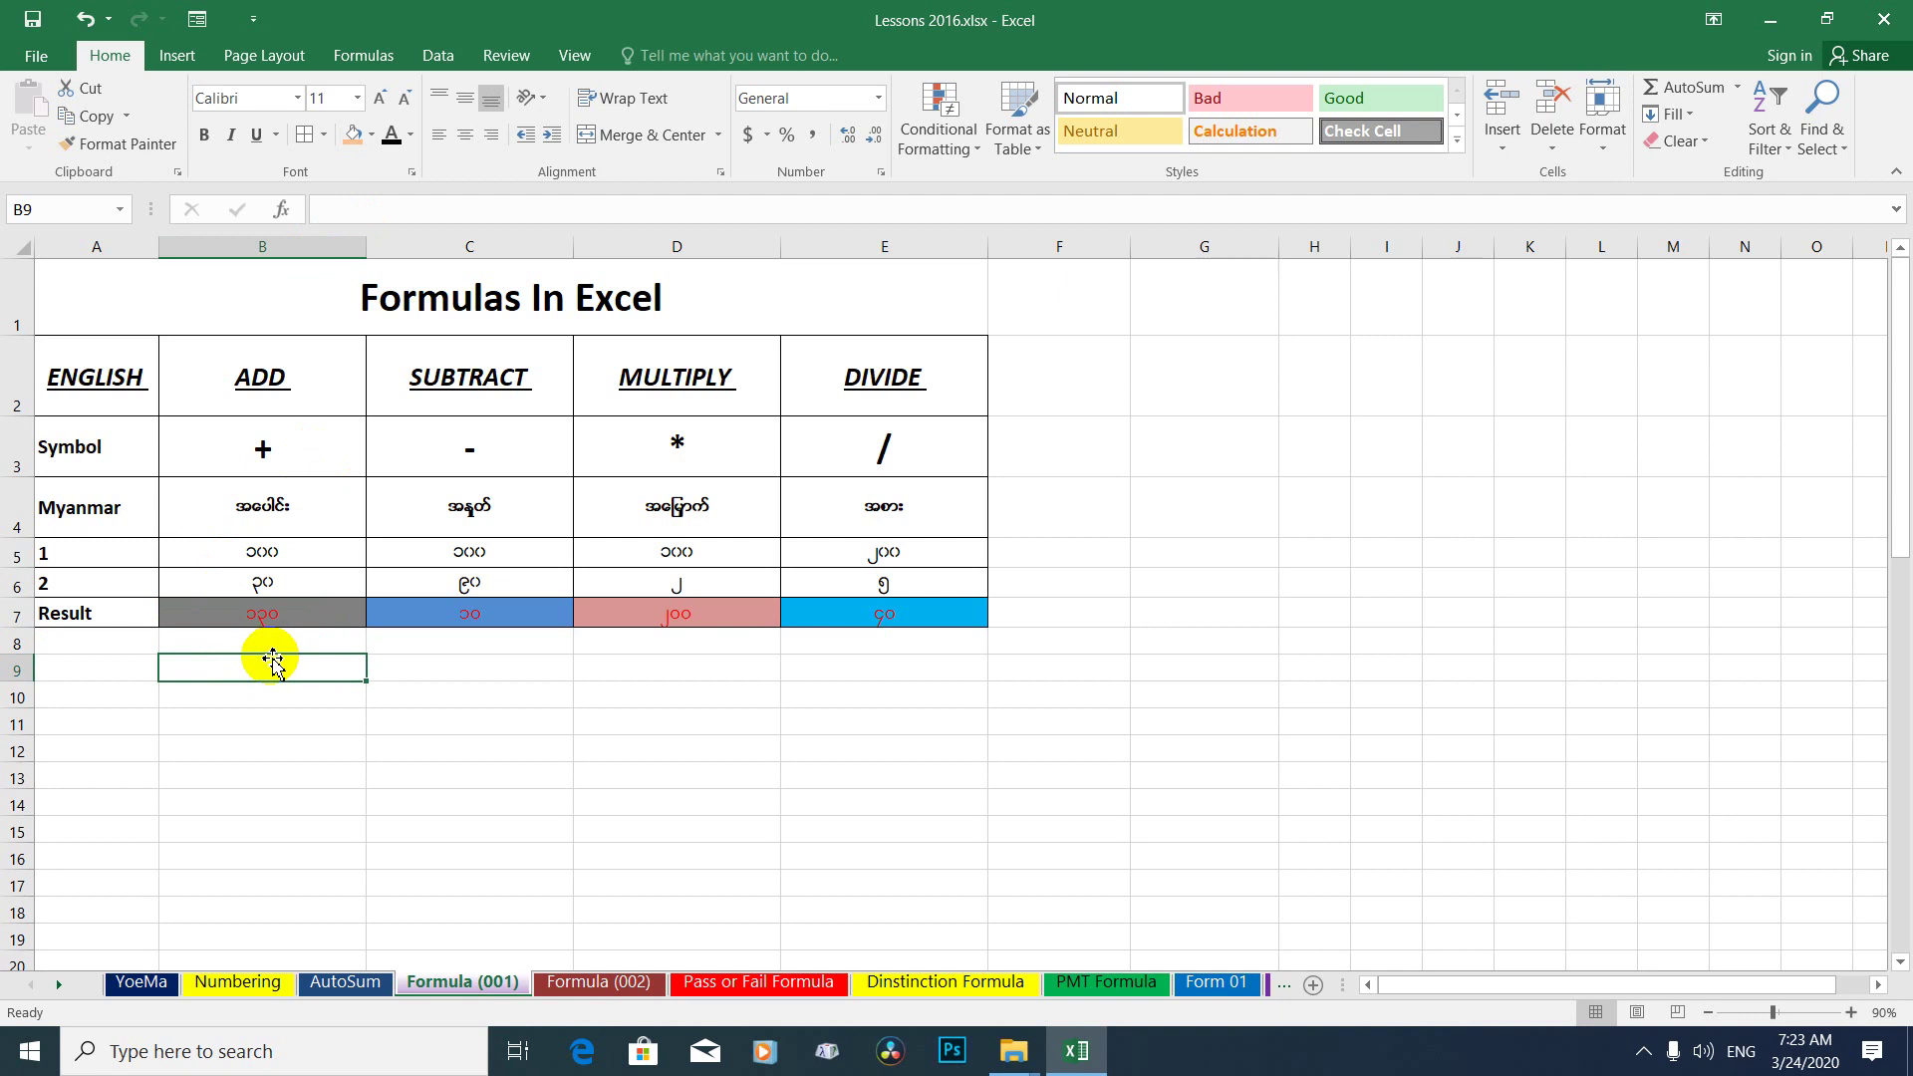
Enter =Sum(b5:B6) in B9 to total the ADD column, showing 130.
{"action": "type", "text": "="}
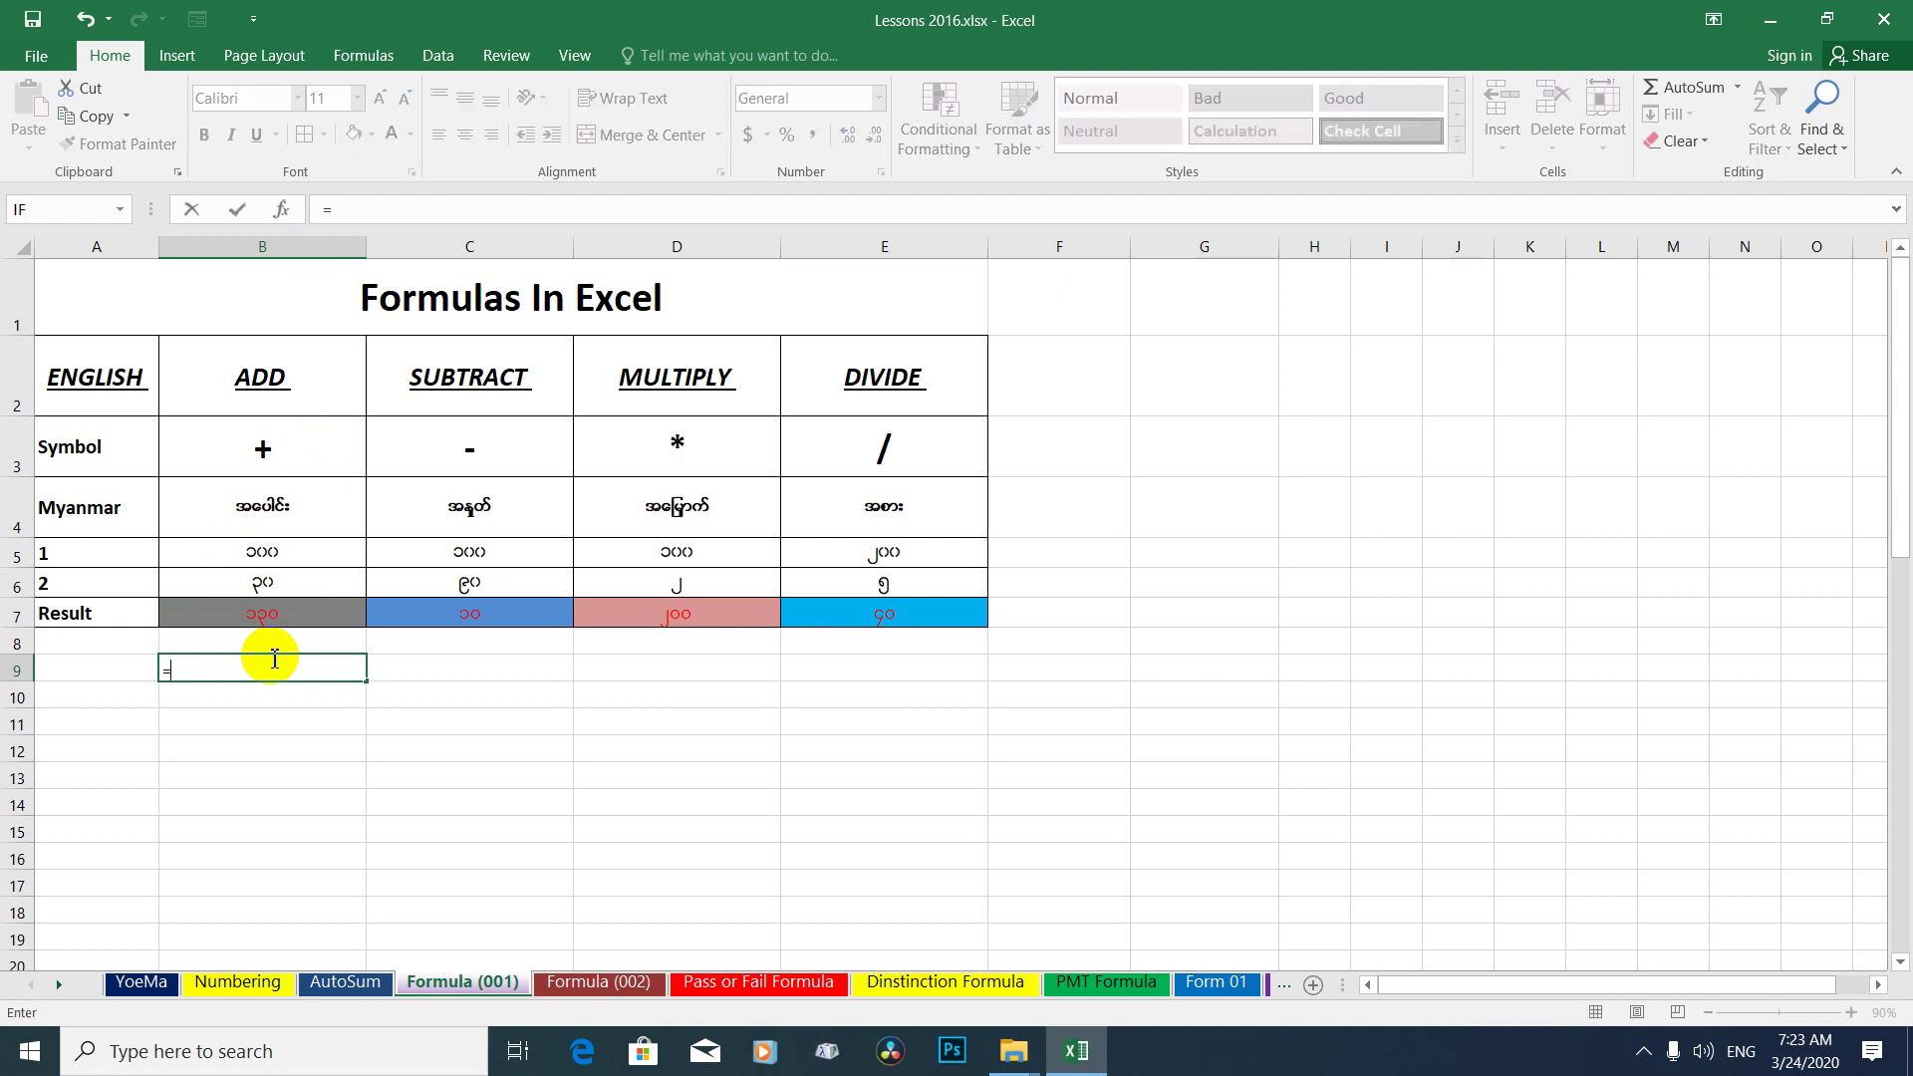
{"action": "type", "text": "Sum"}
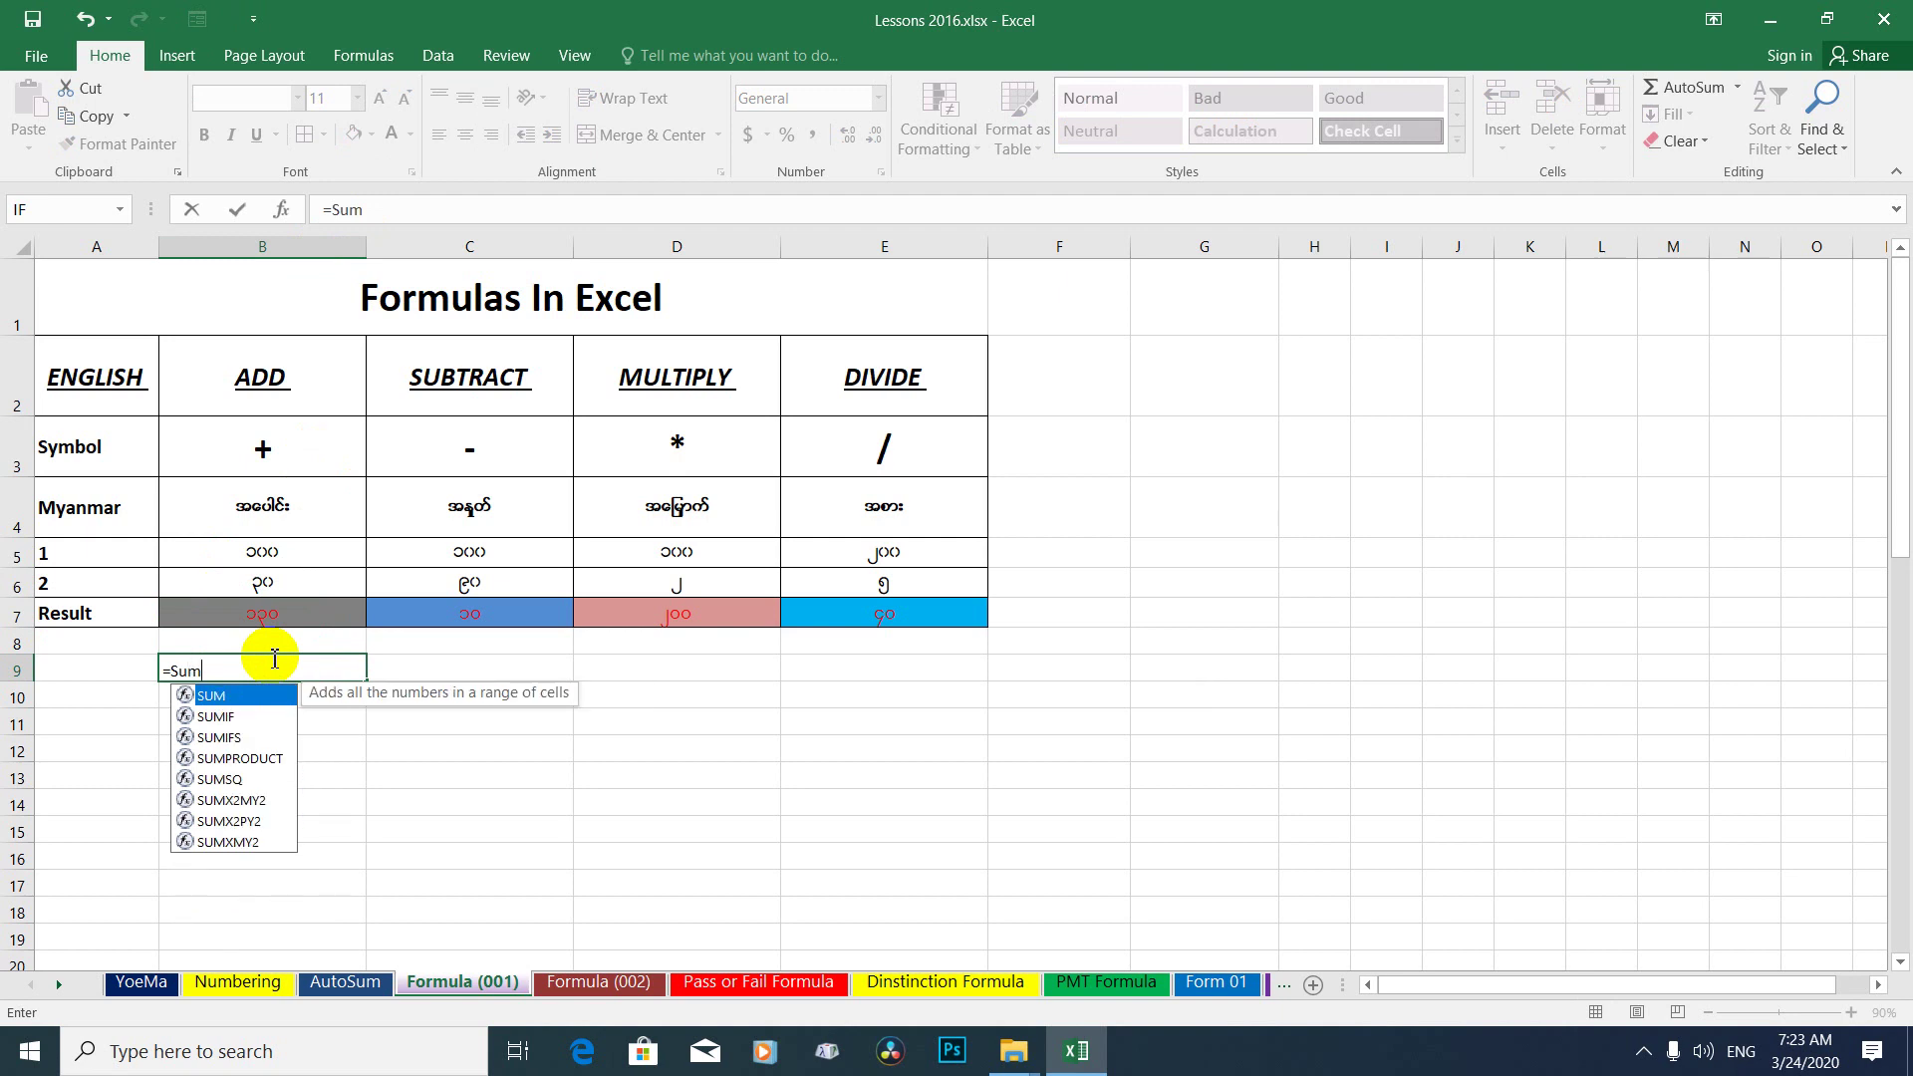
{"action": "type", "text": "("}
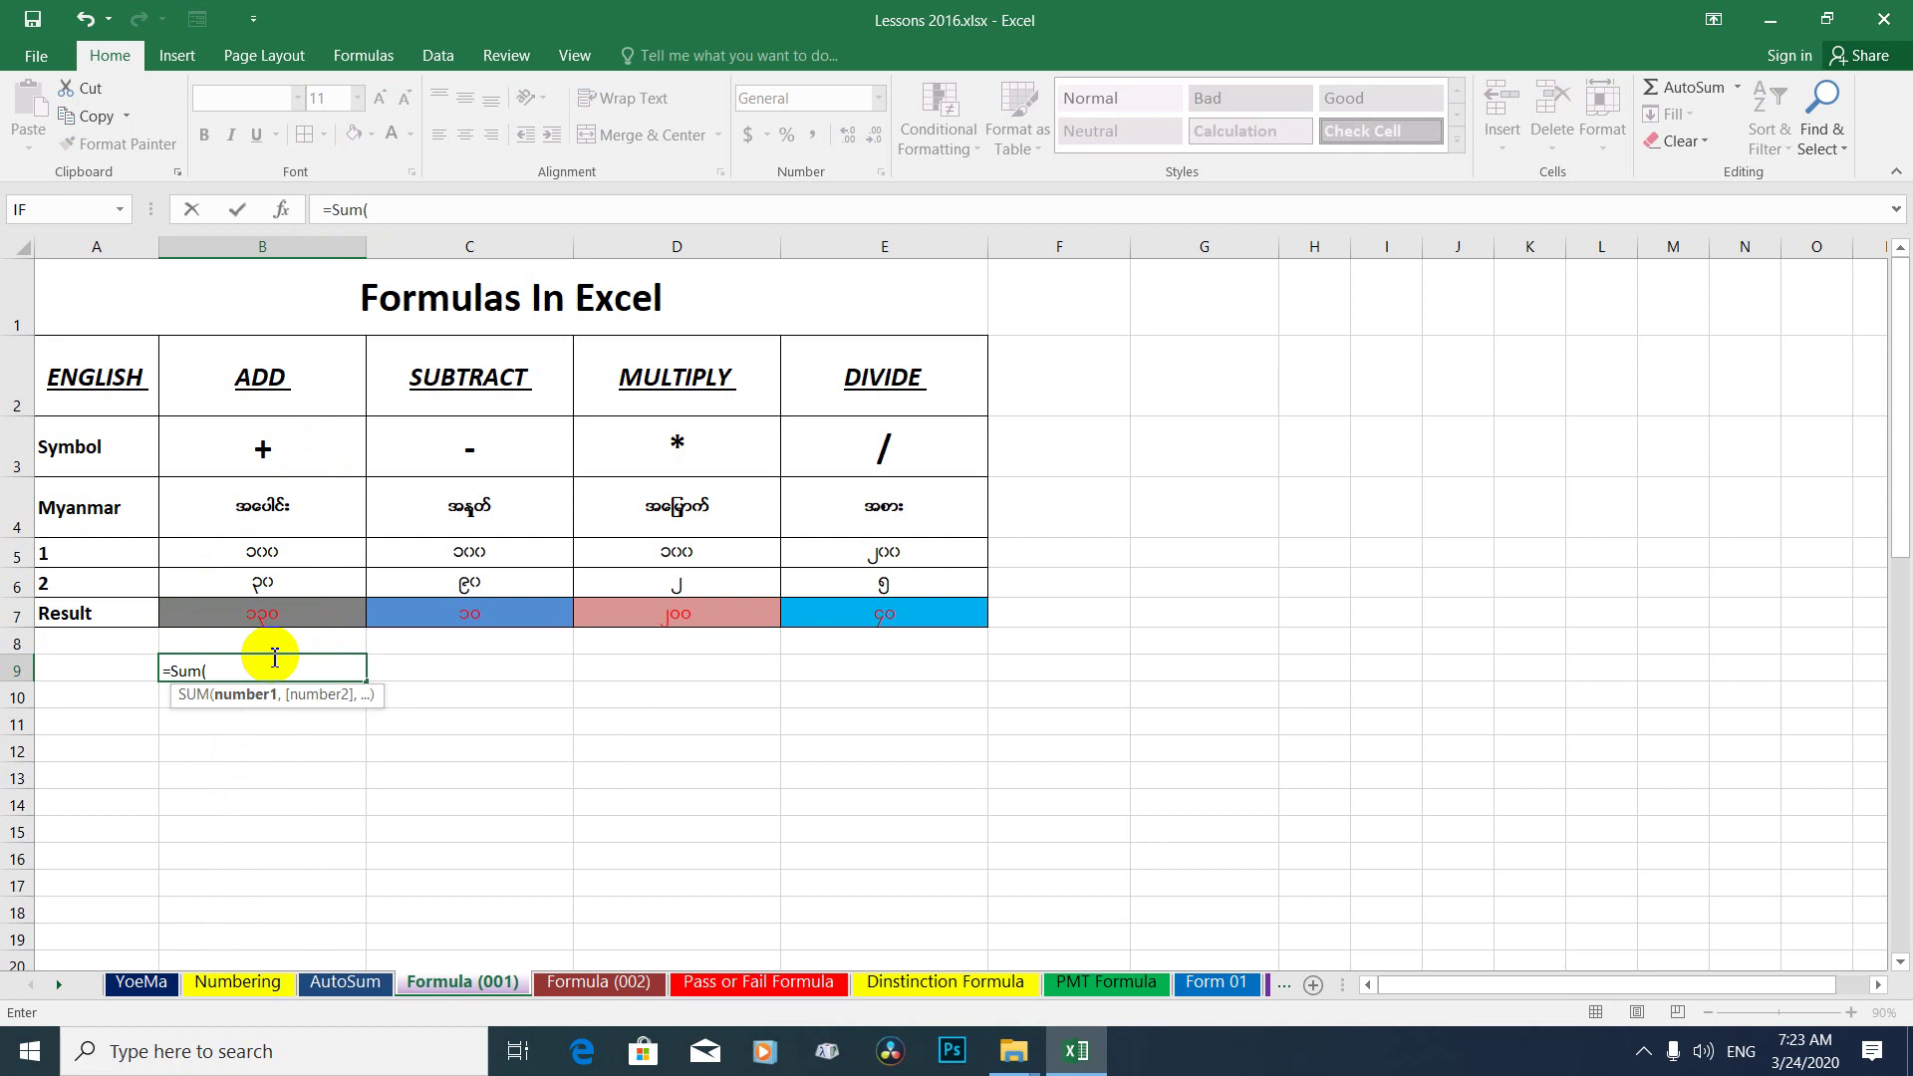
{"action": "type", "text": "b"}
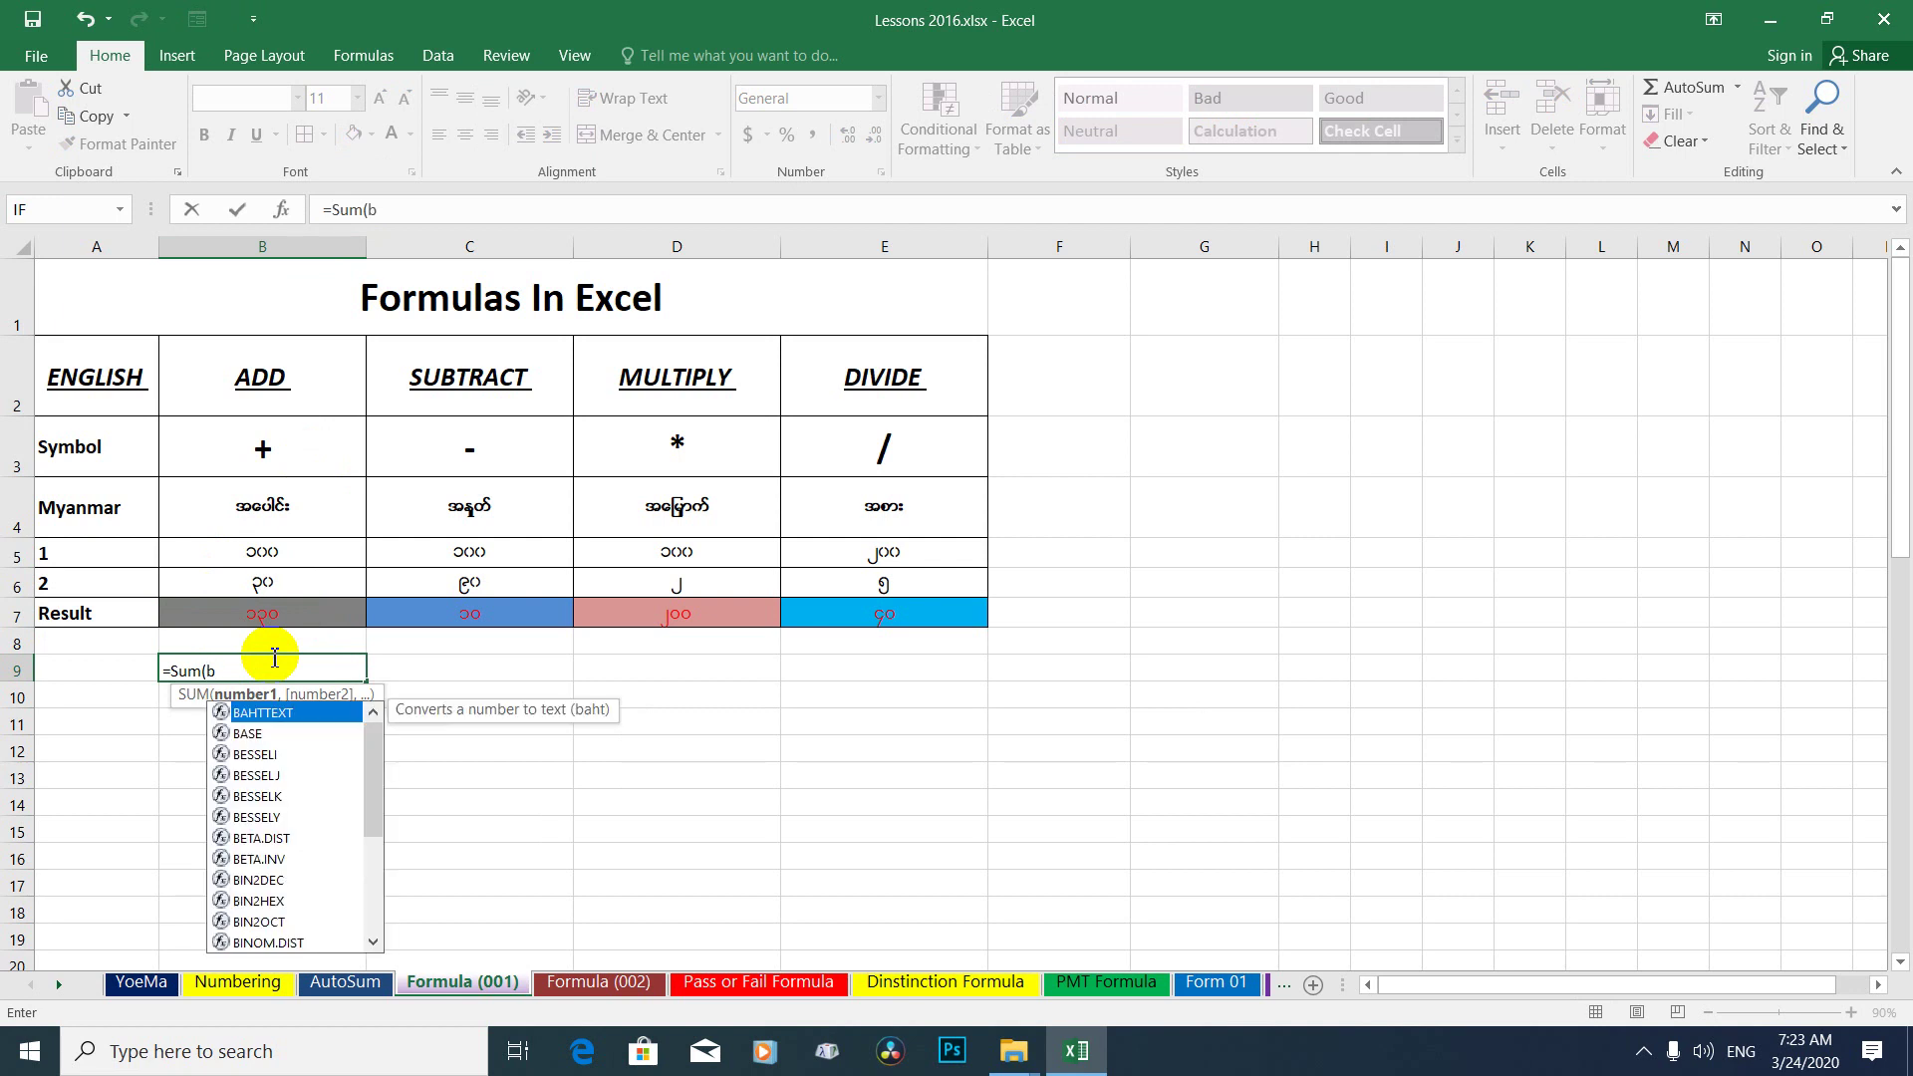
{"action": "type", "text": "5:"}
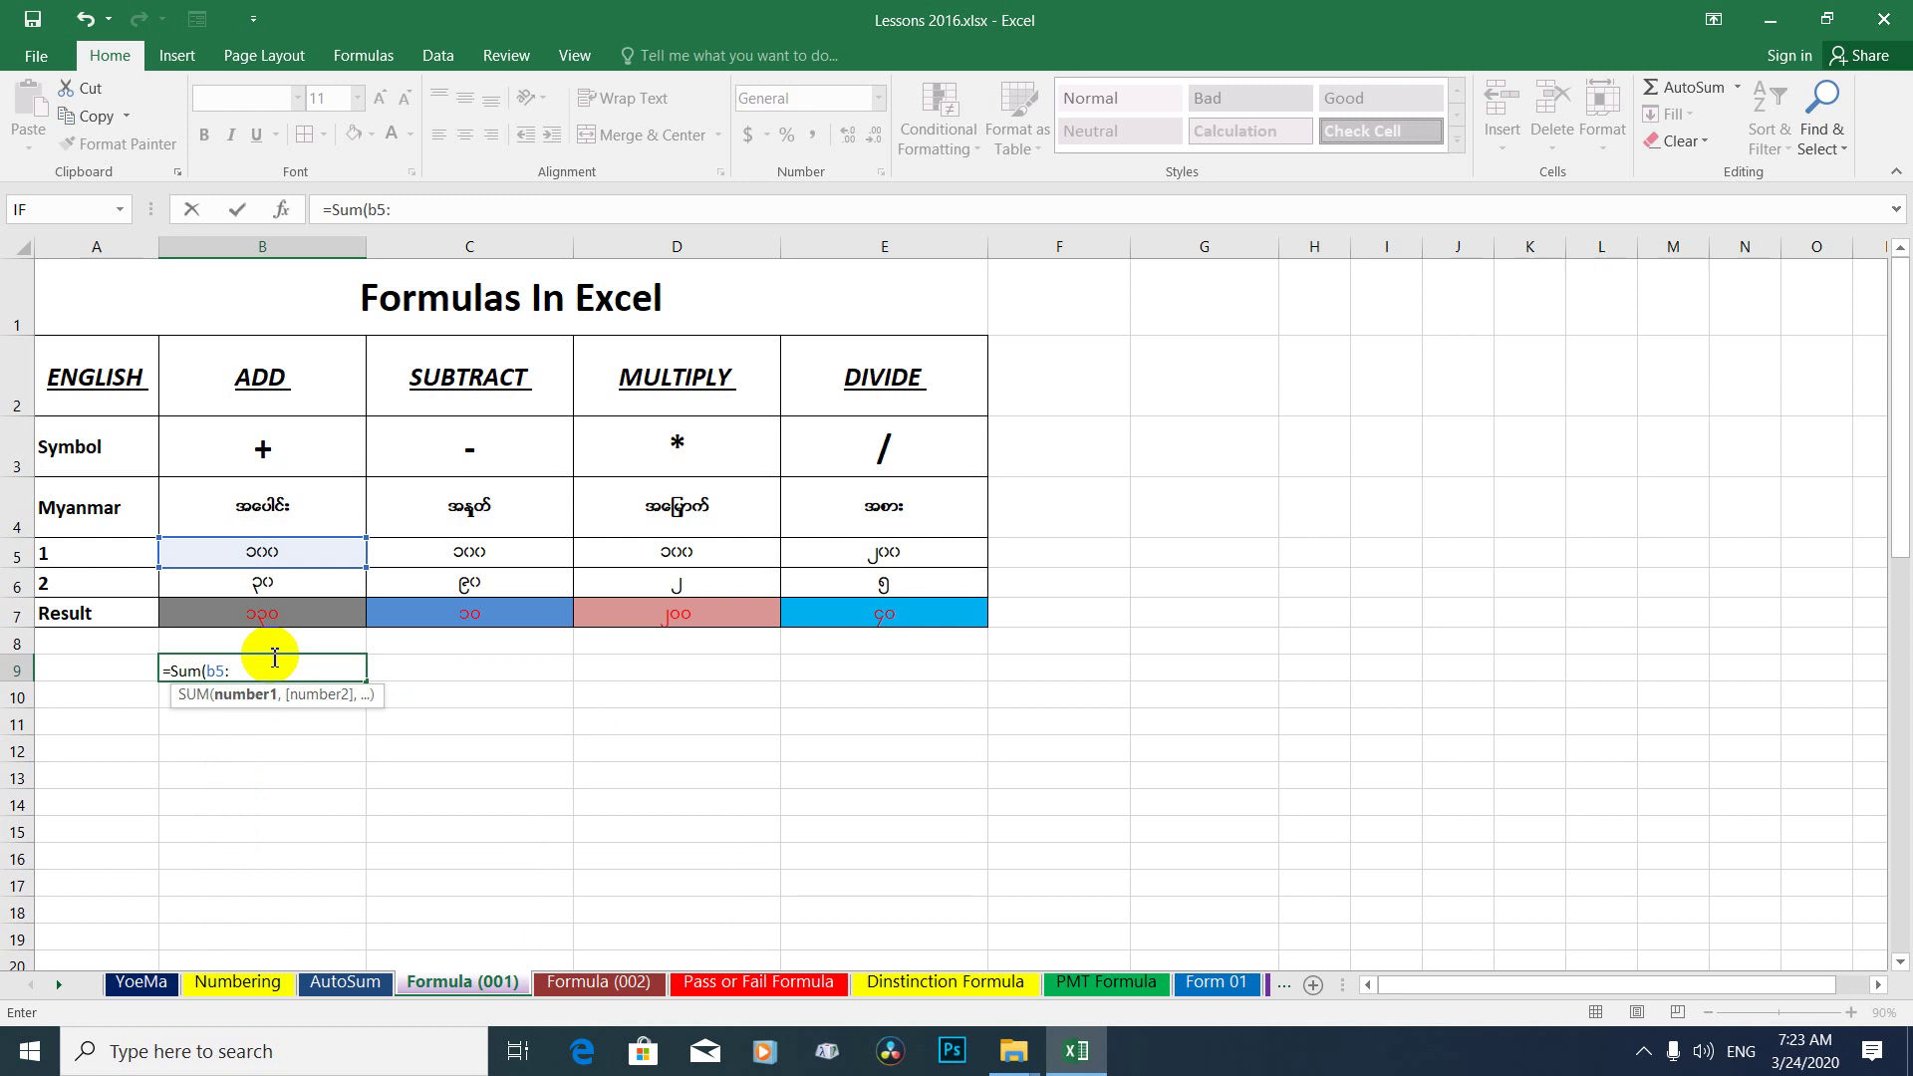
{"action": "type", "text": "B6"}
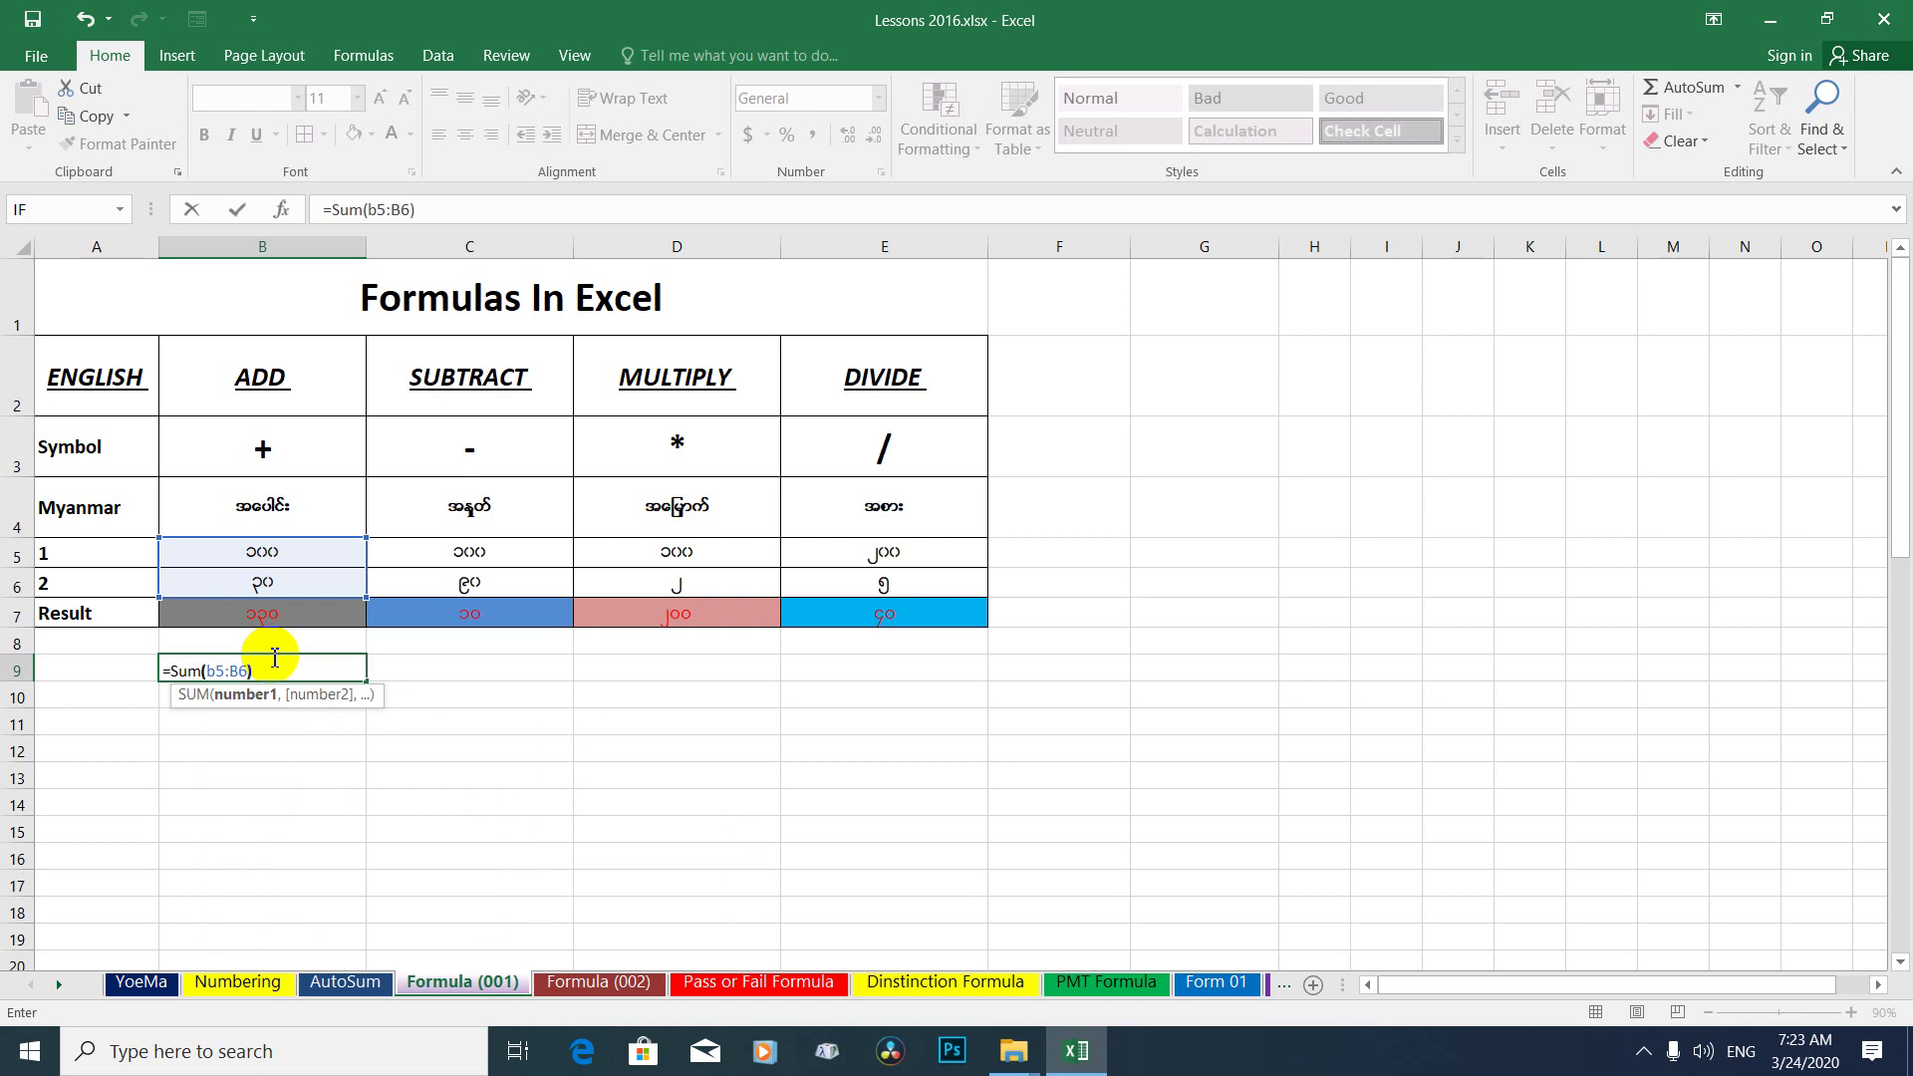
{"action": "key", "text": "Return"}
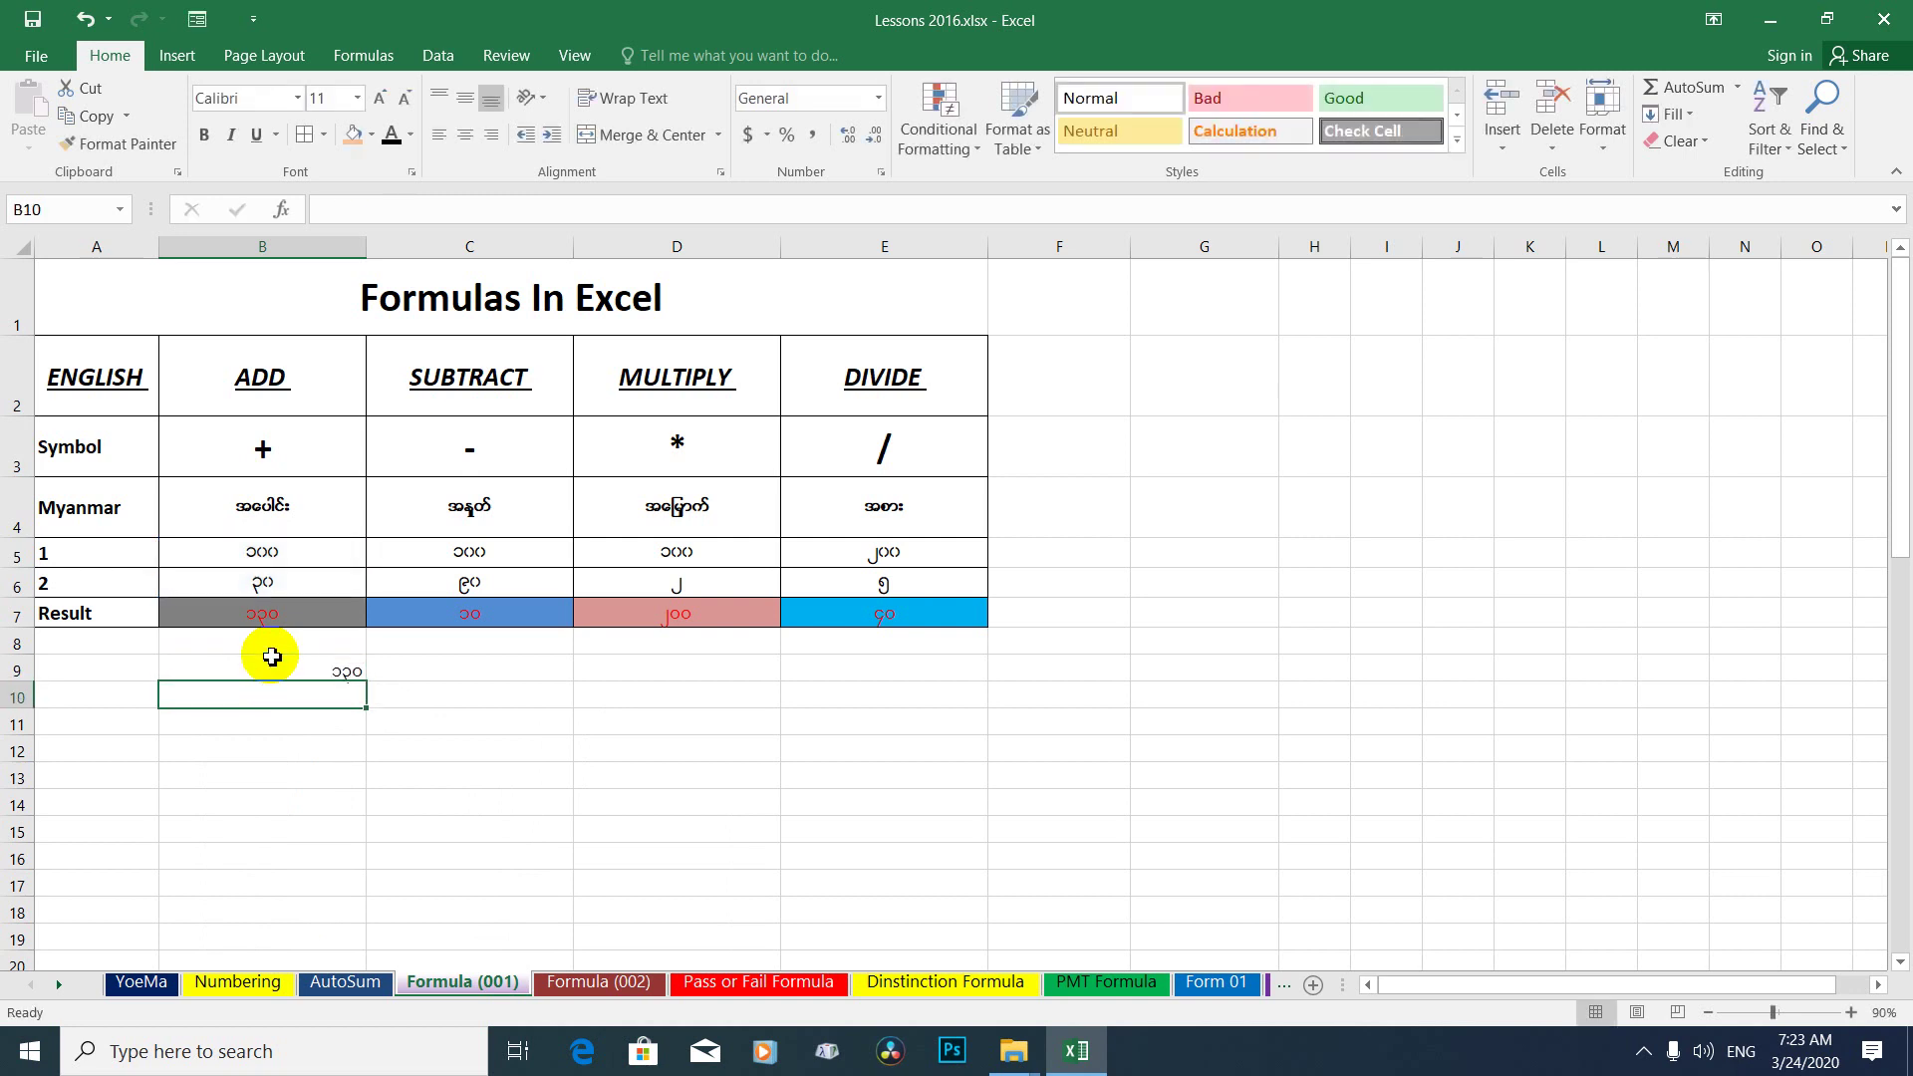
{"action": "left_click", "coordinate": [272, 669]}
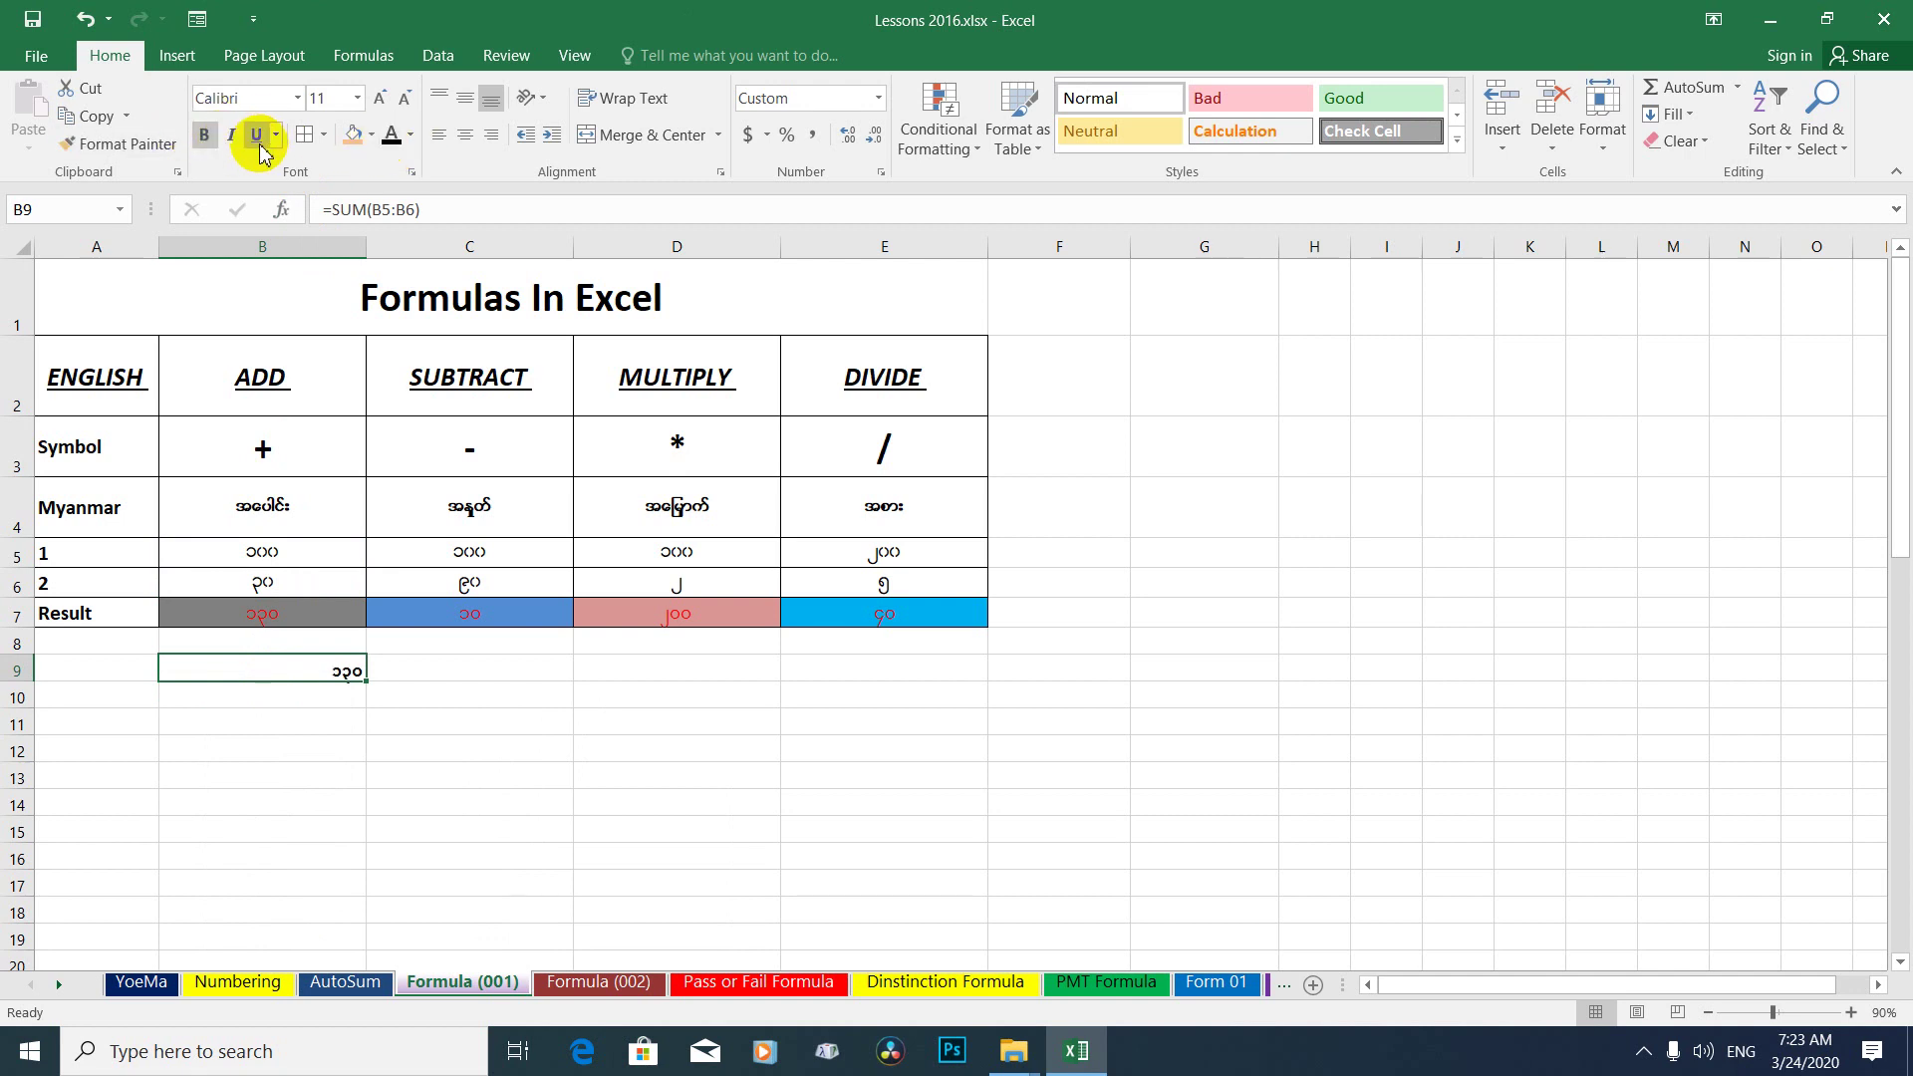
{"action": "left_click", "coordinate": [465, 136]}
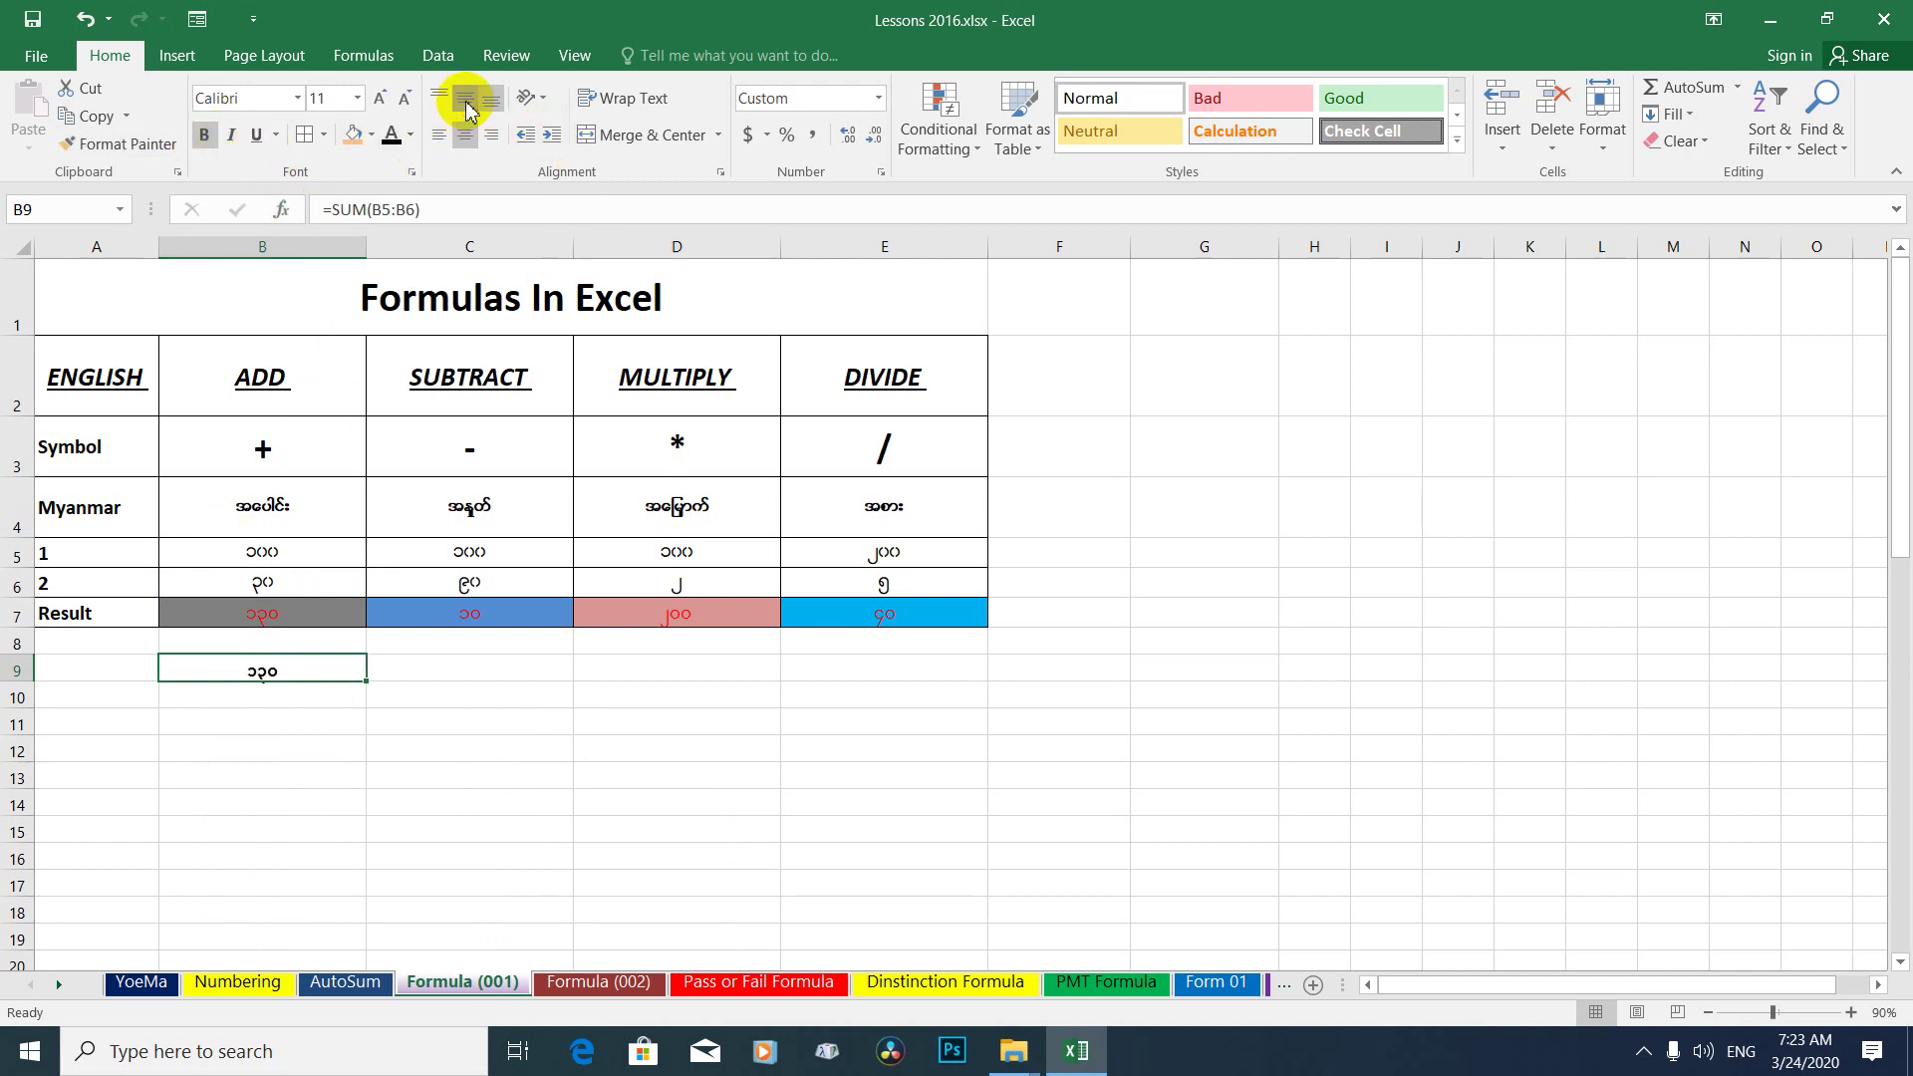
{"action": "left_click", "coordinate": [279, 624]}
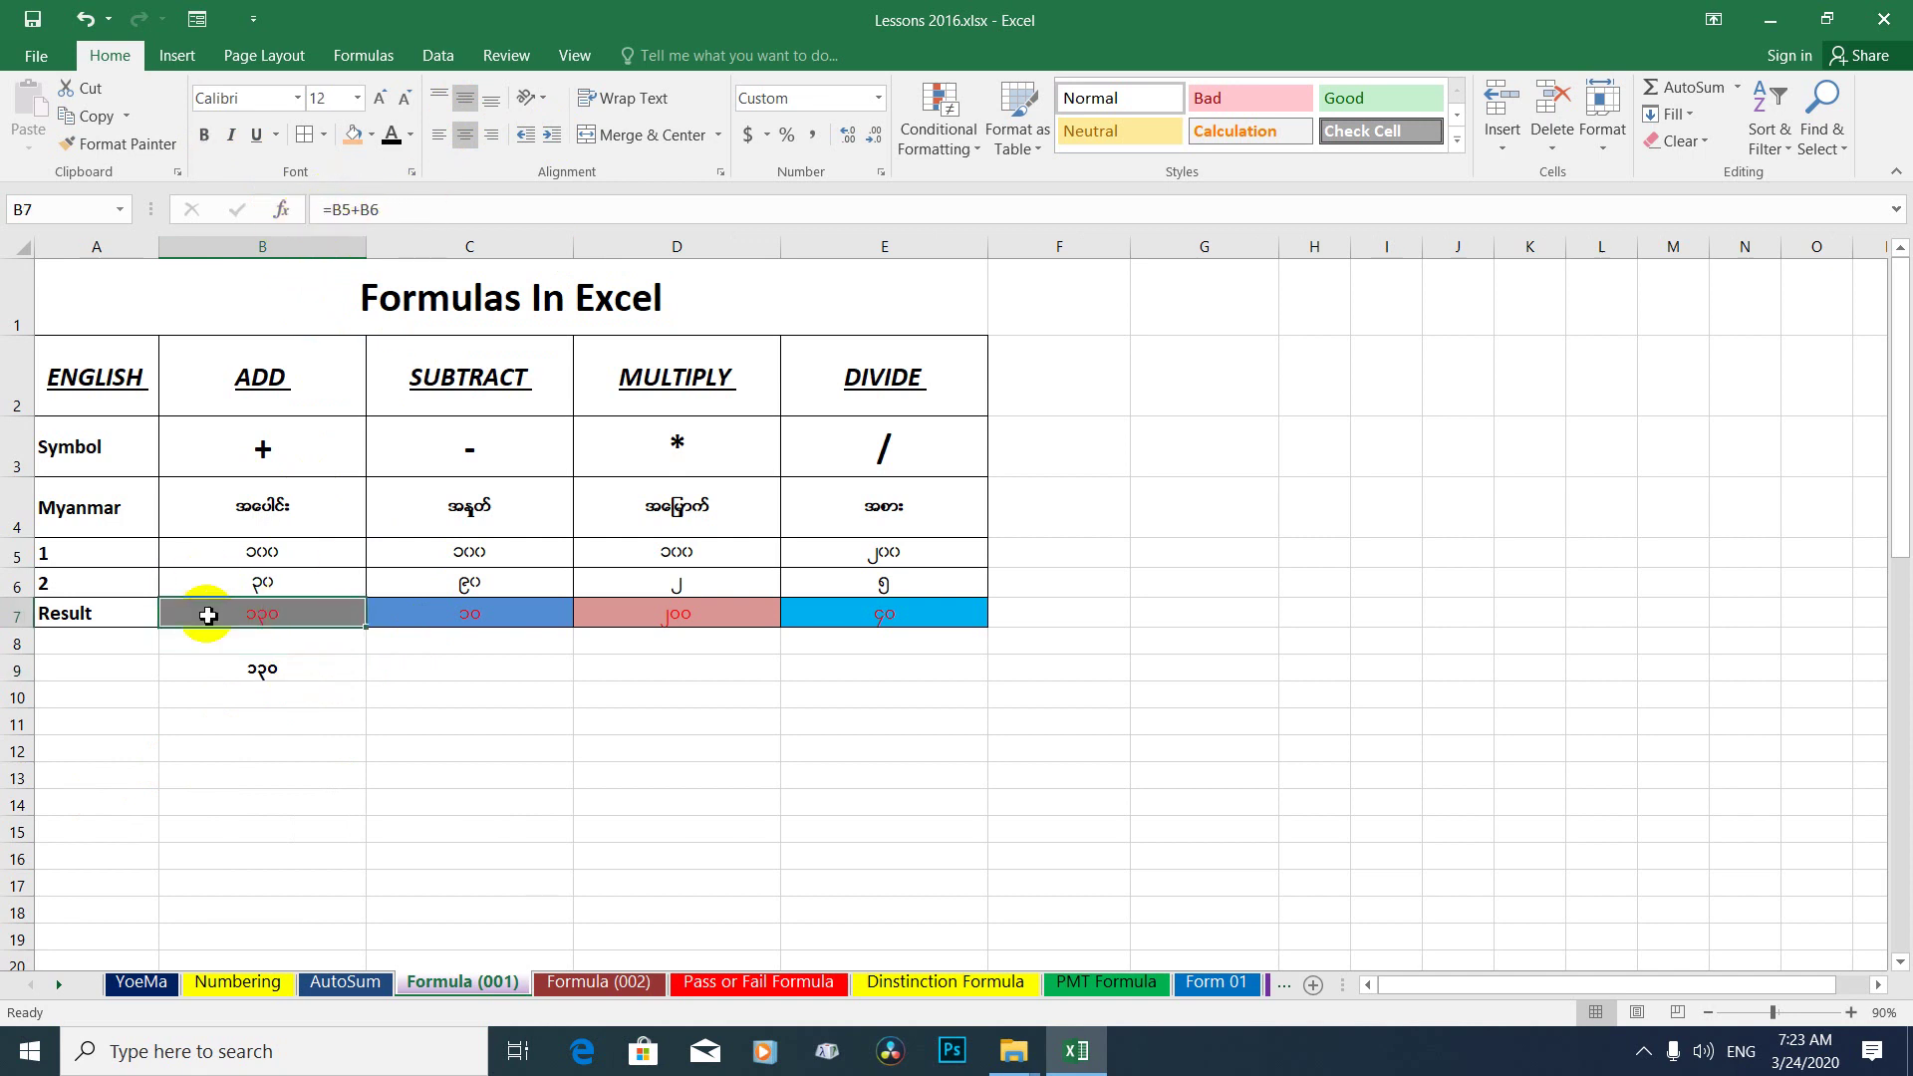
{"action": "left_click", "coordinate": [236, 672]}
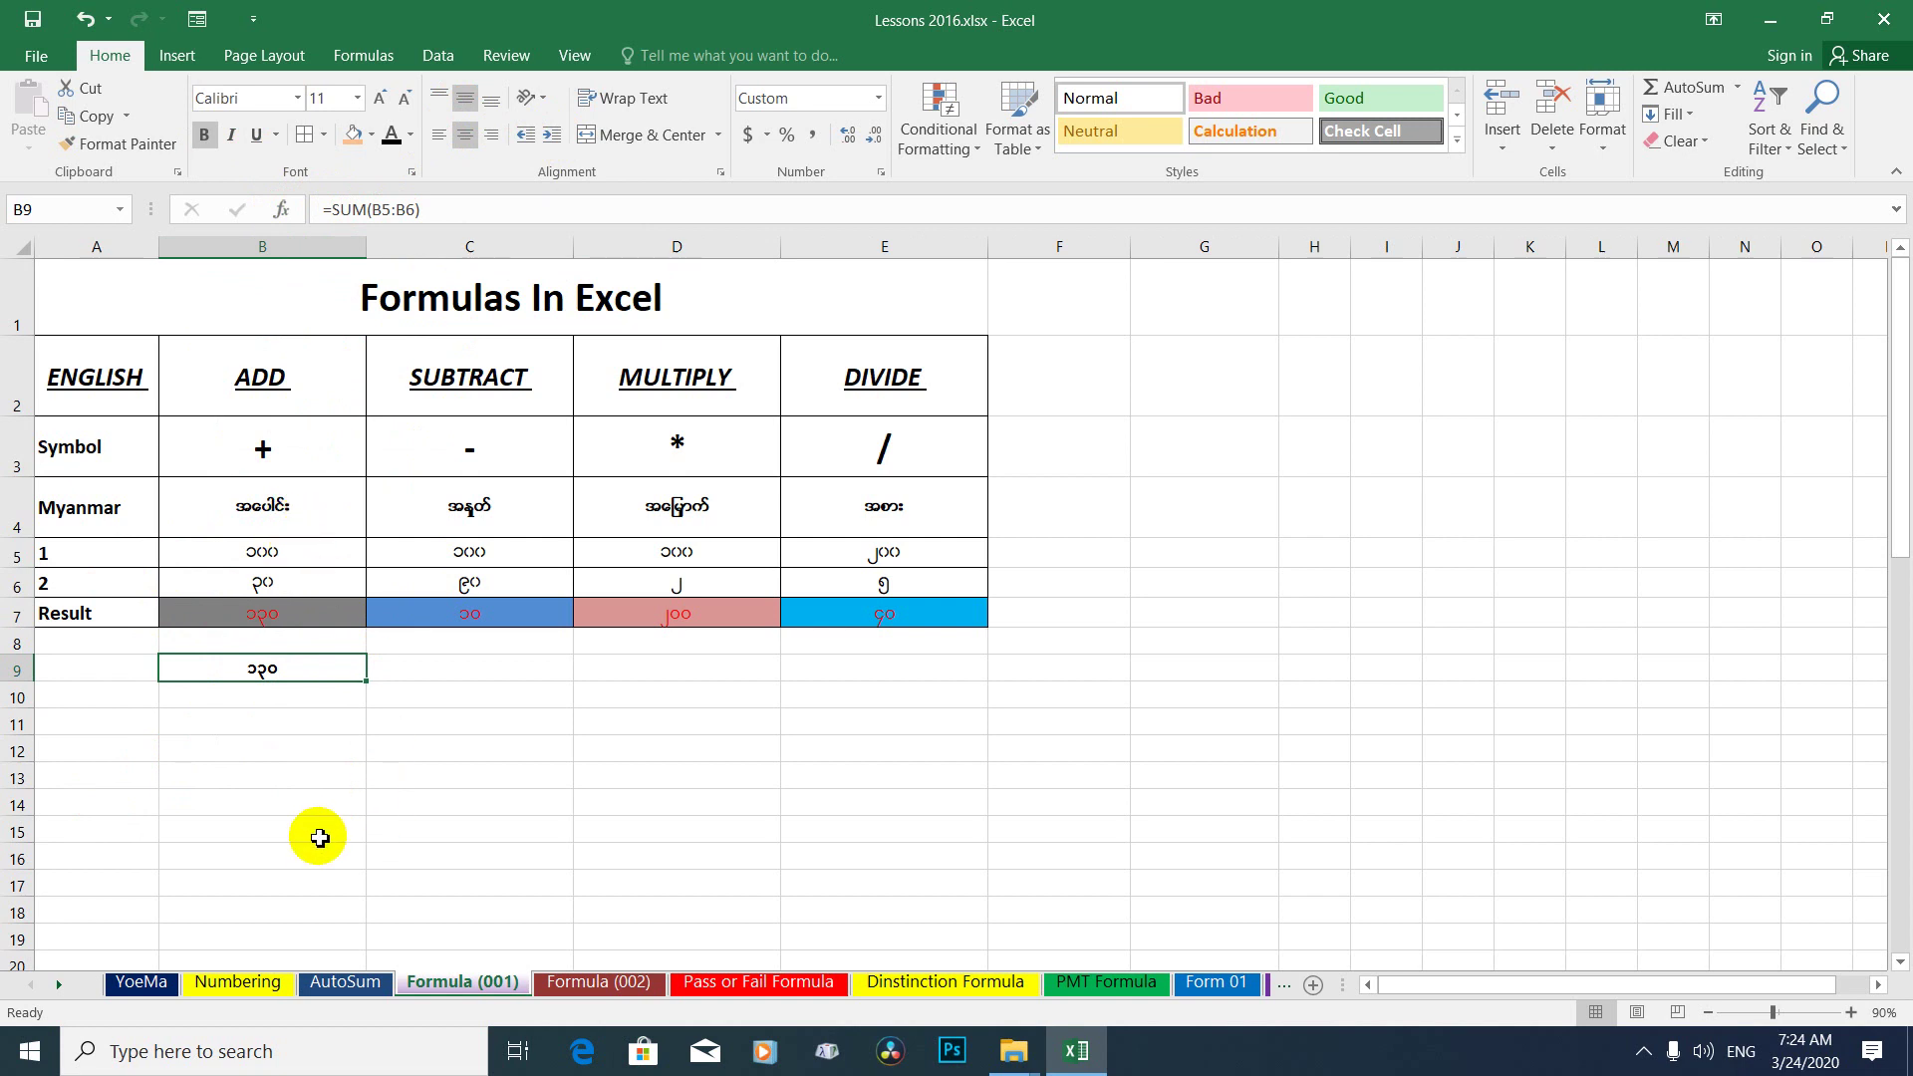
{"action": "left_click", "coordinate": [305, 809]}
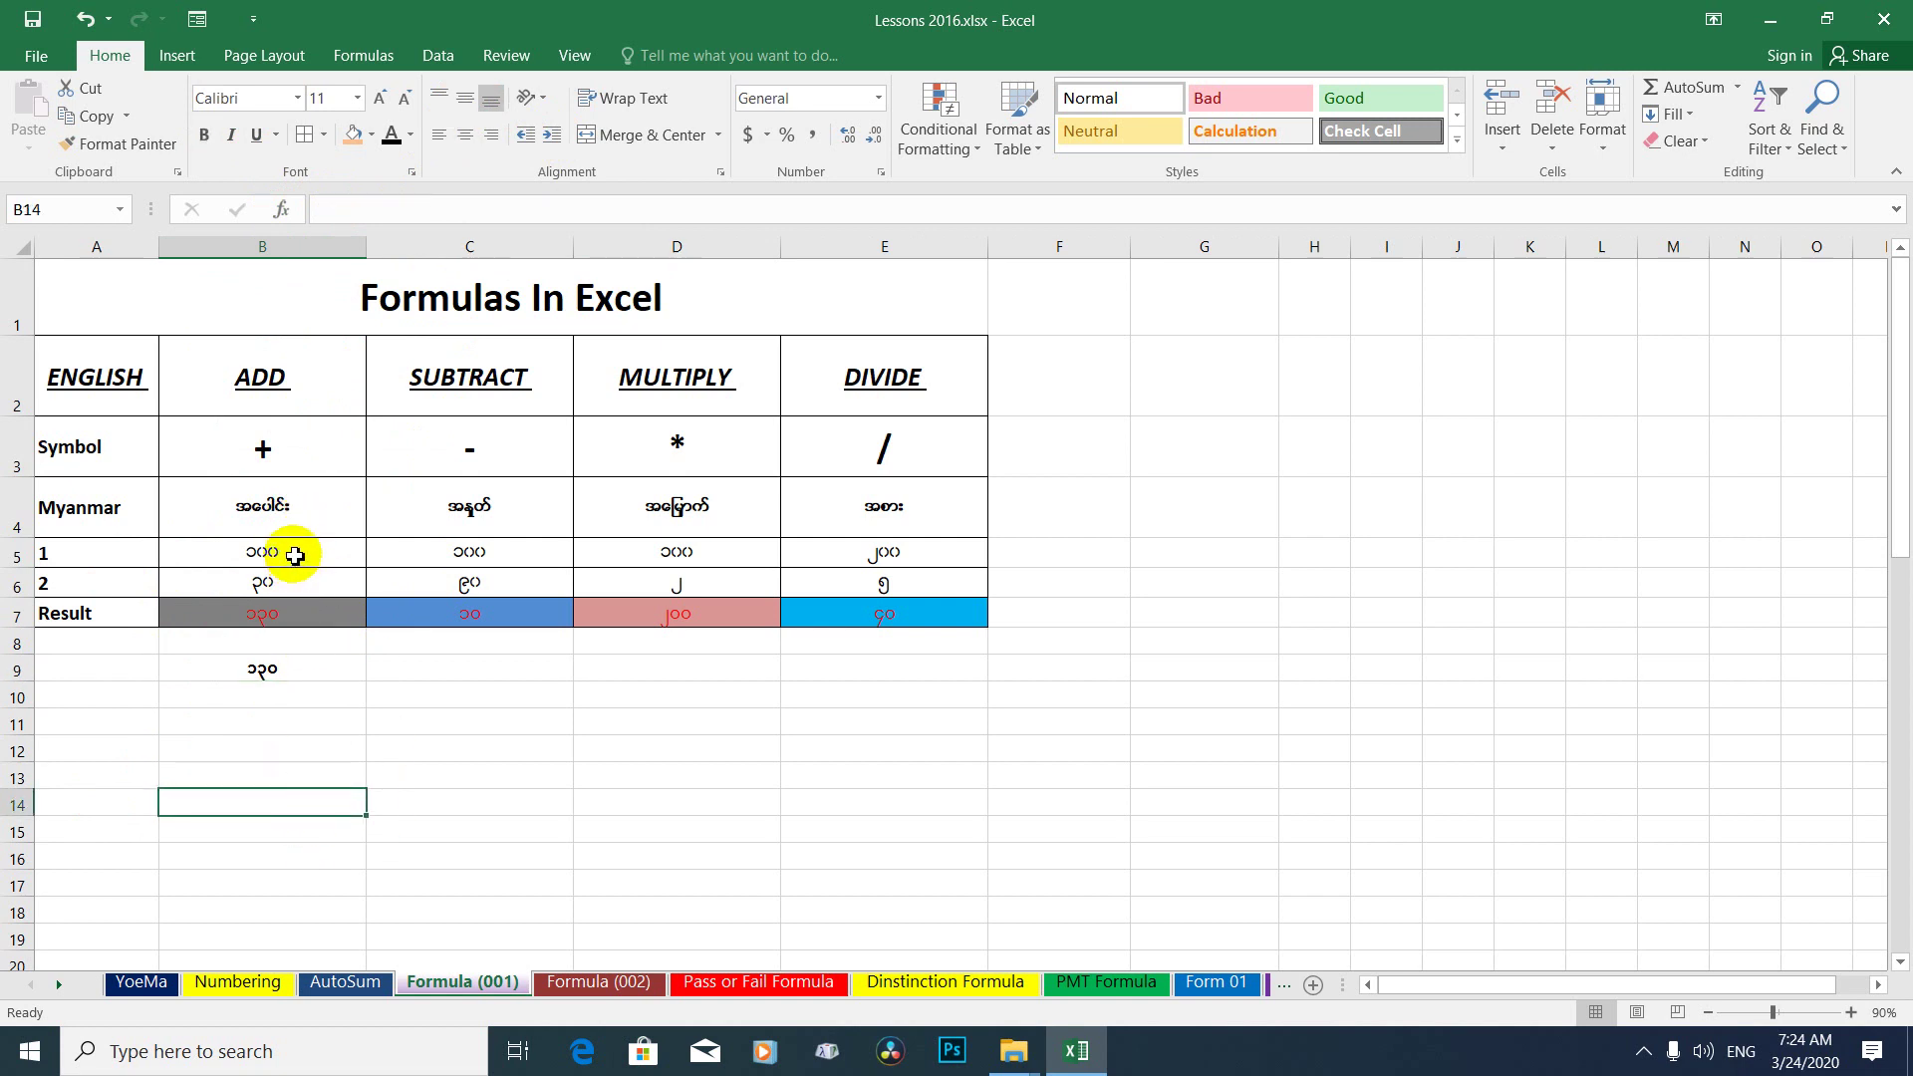
{"action": "left_click_drag", "start_coordinate": [295, 556], "coordinate": [298, 580]}
{"action": "left_click", "coordinate": [286, 769]}
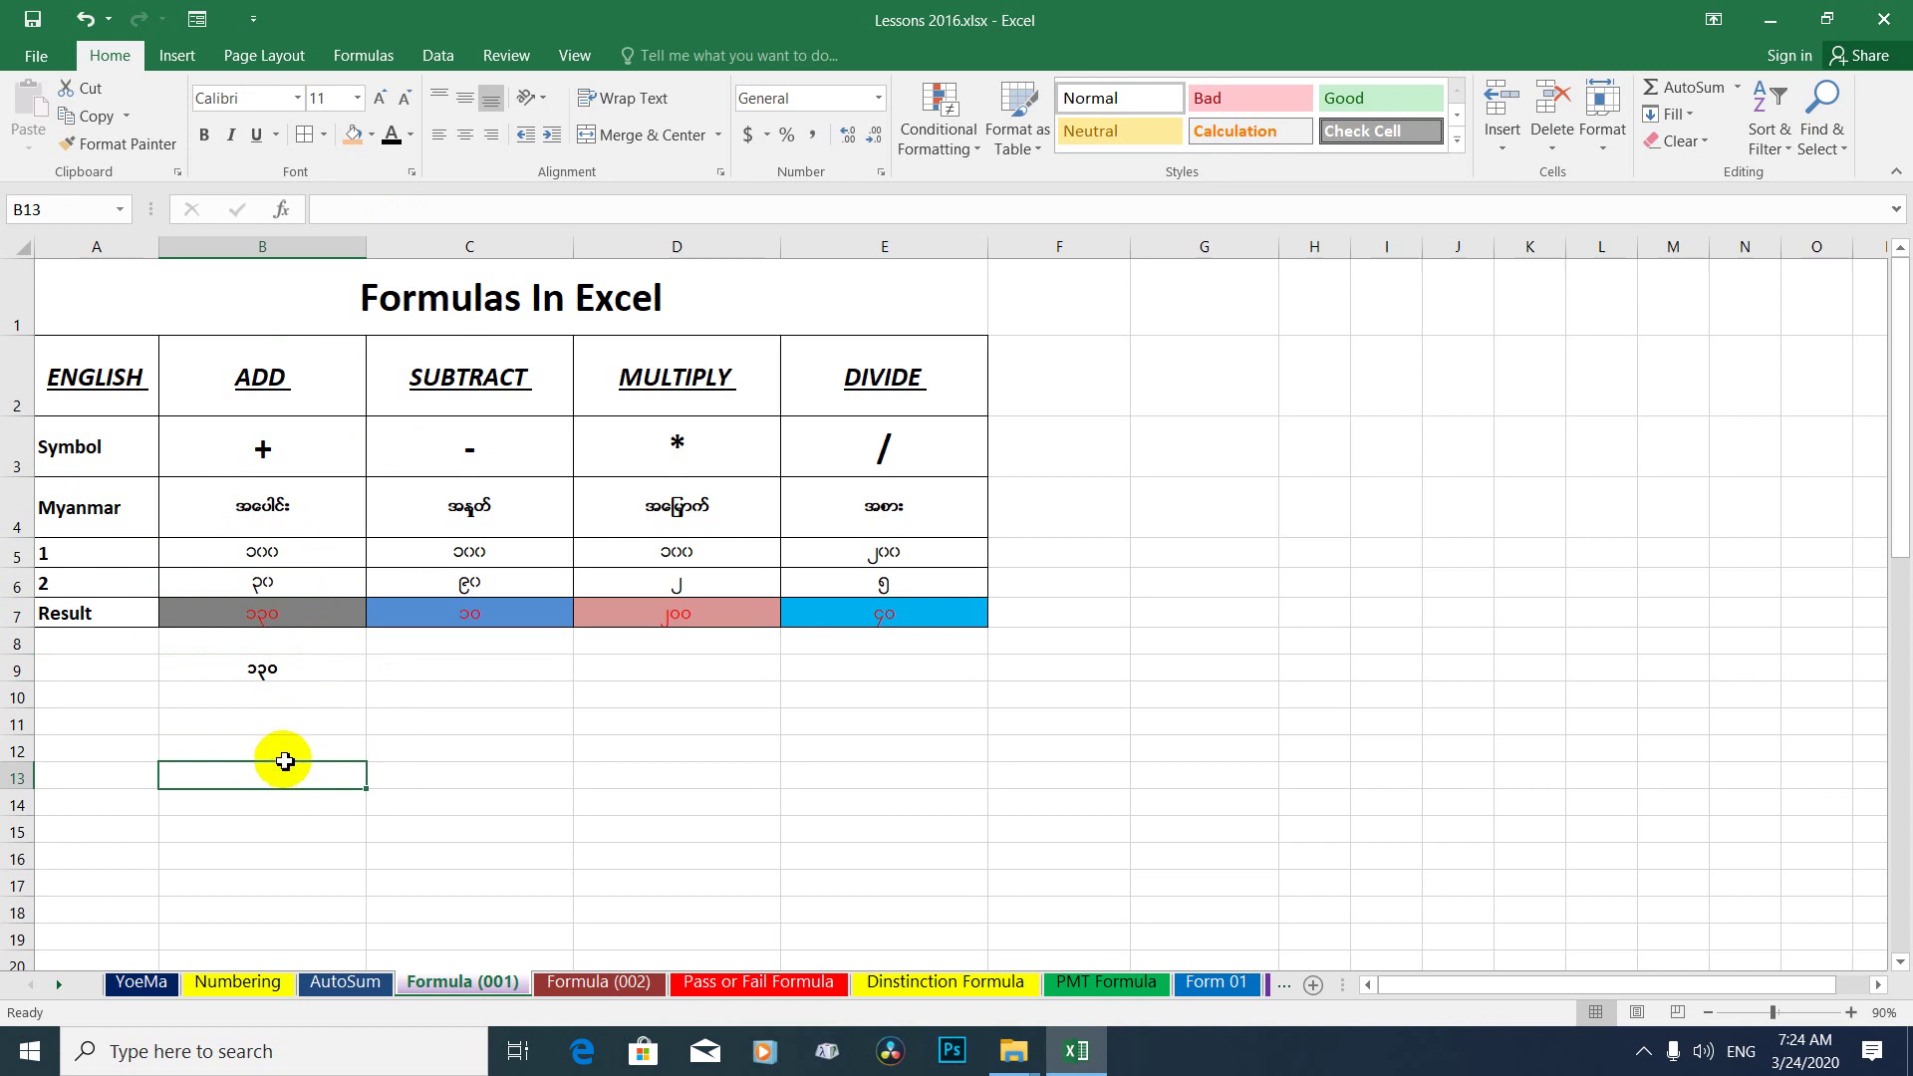
{"action": "left_click", "coordinate": [275, 719]}
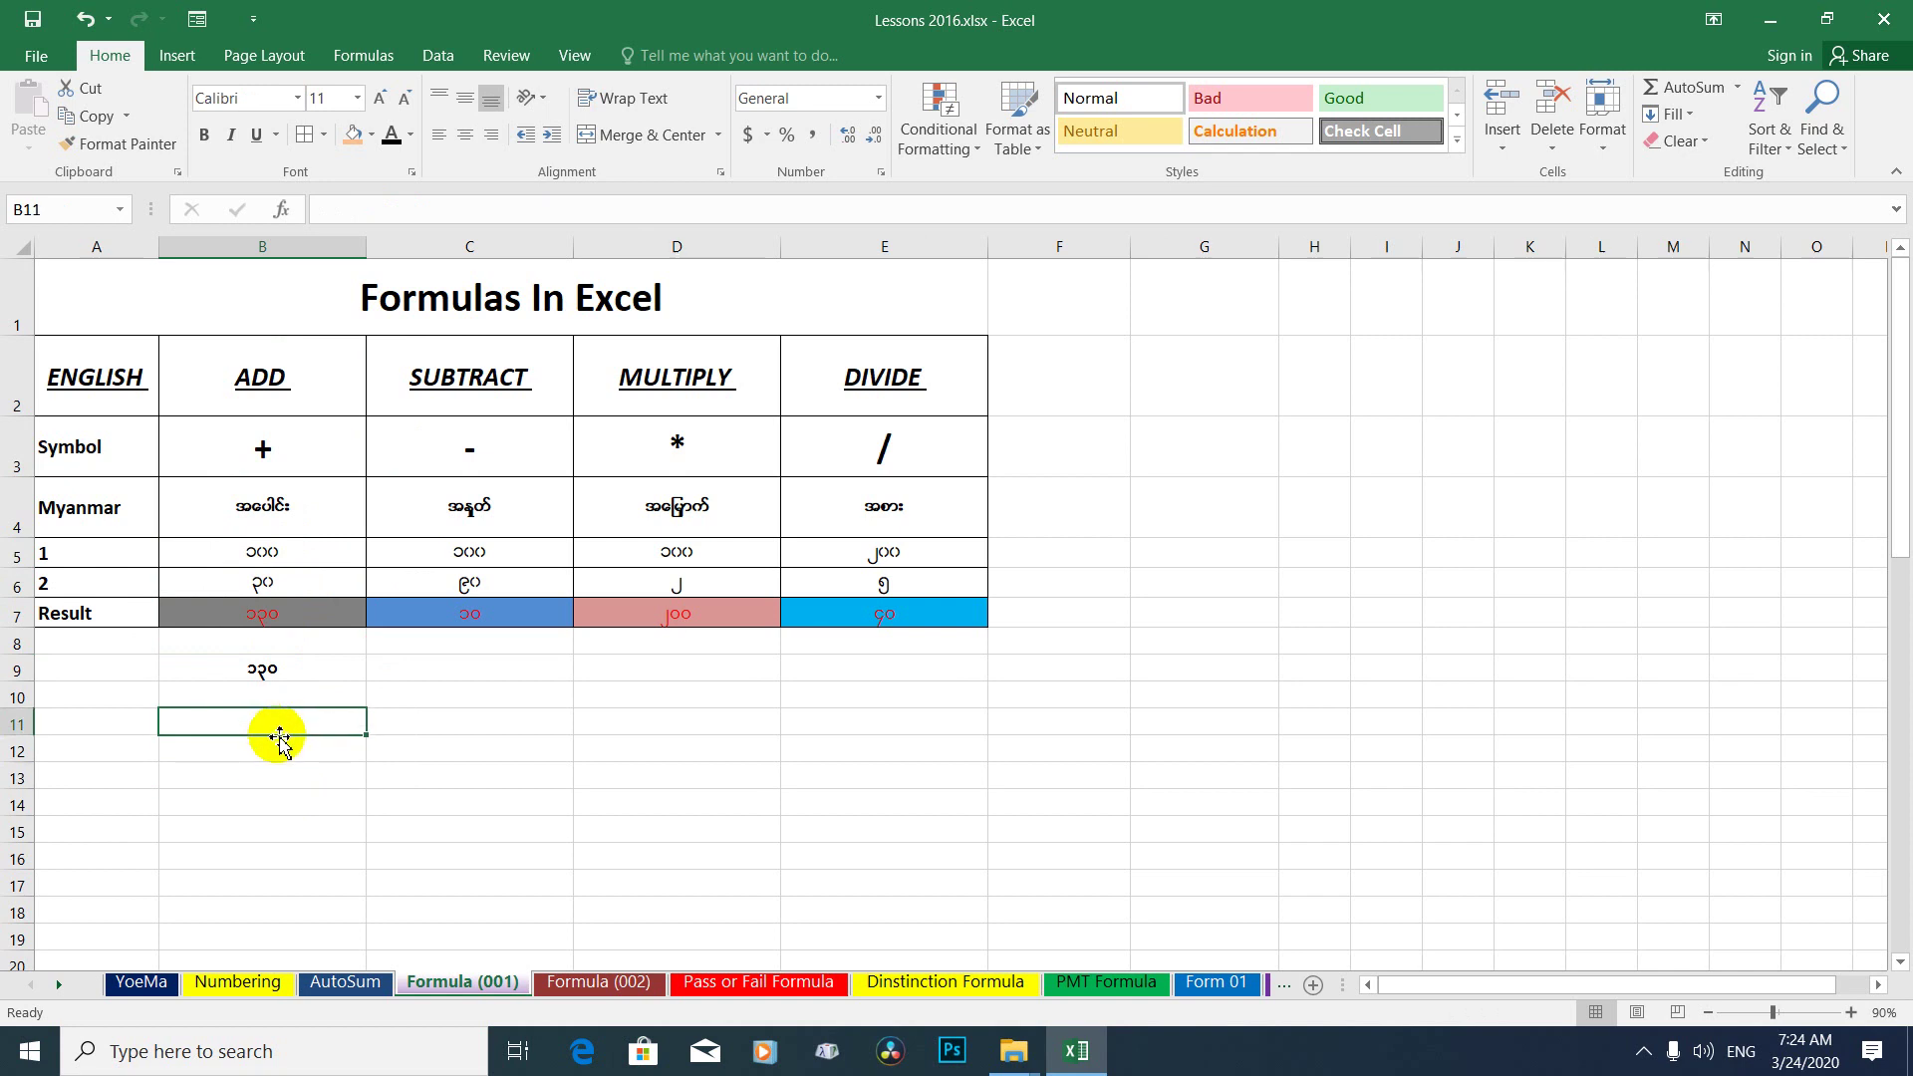
{"action": "left_click", "coordinate": [267, 616]}
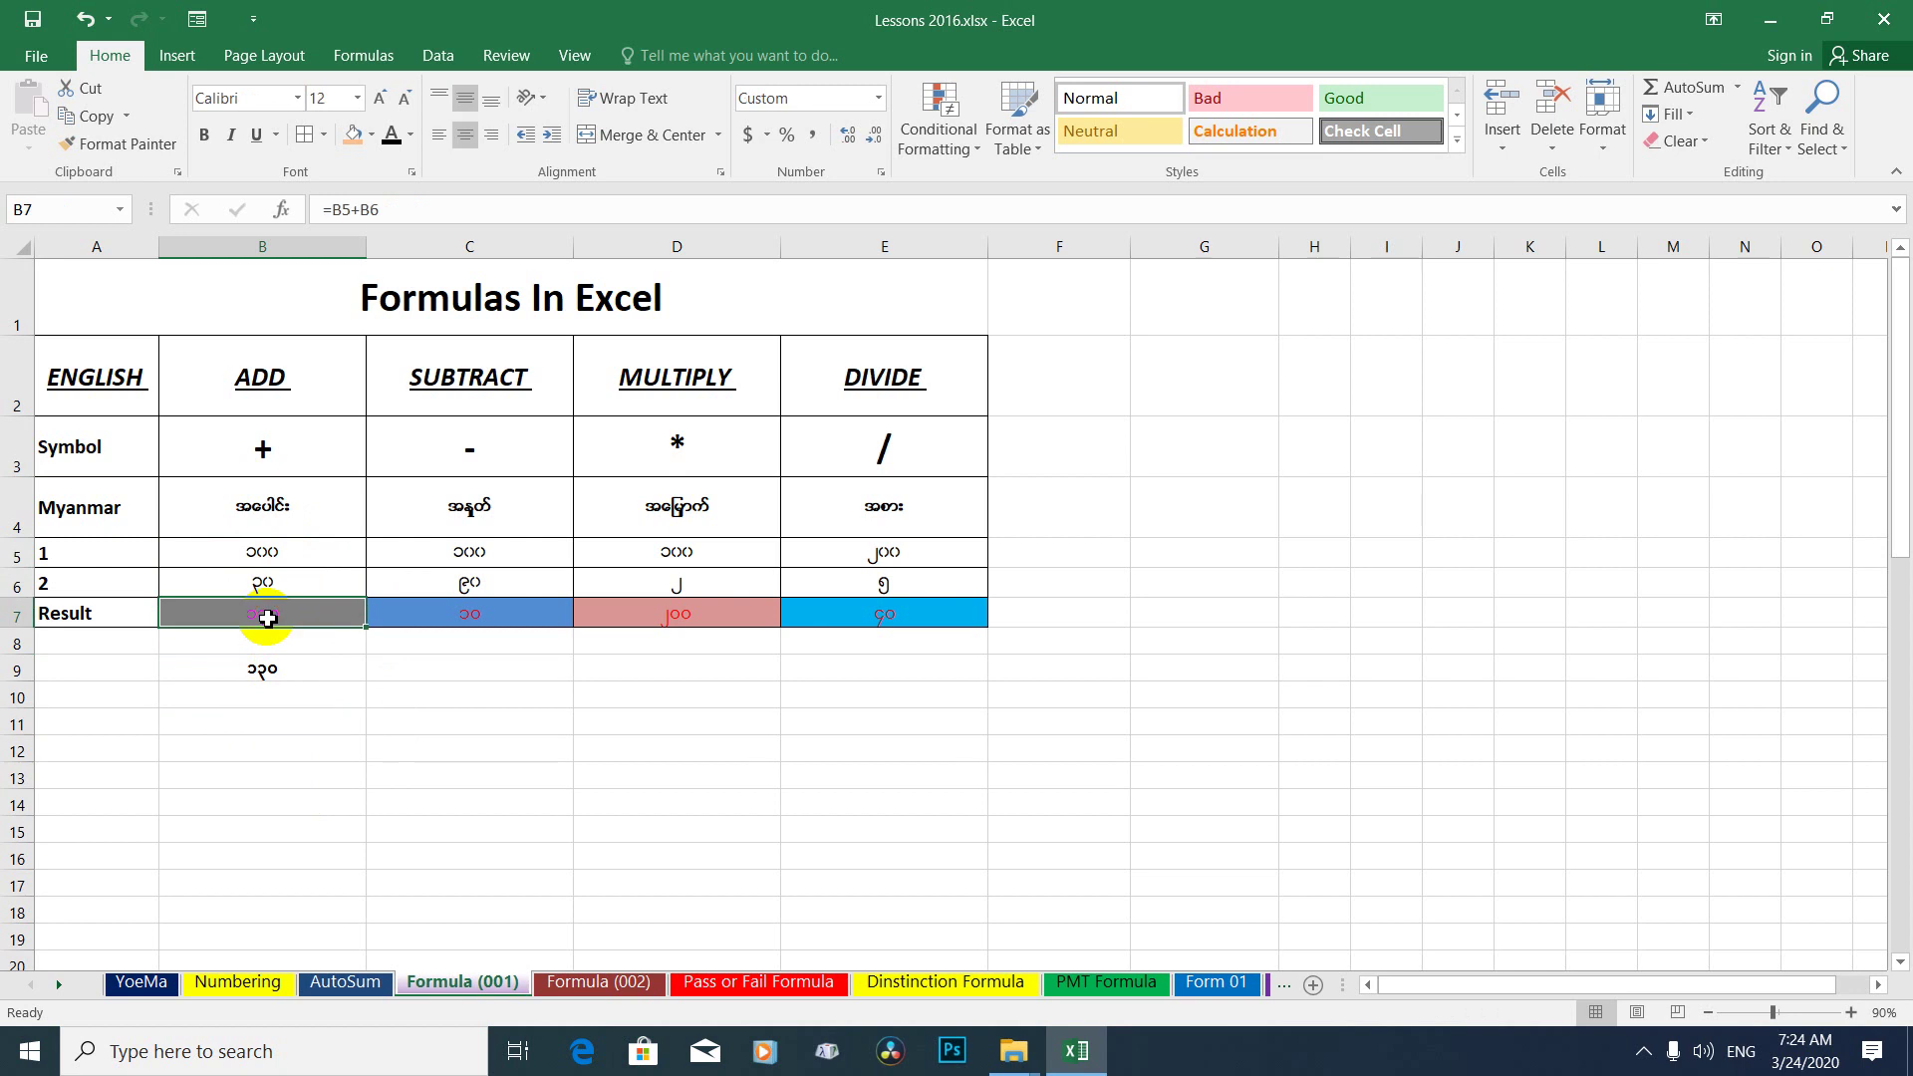
{"action": "left_click", "coordinate": [264, 672]}
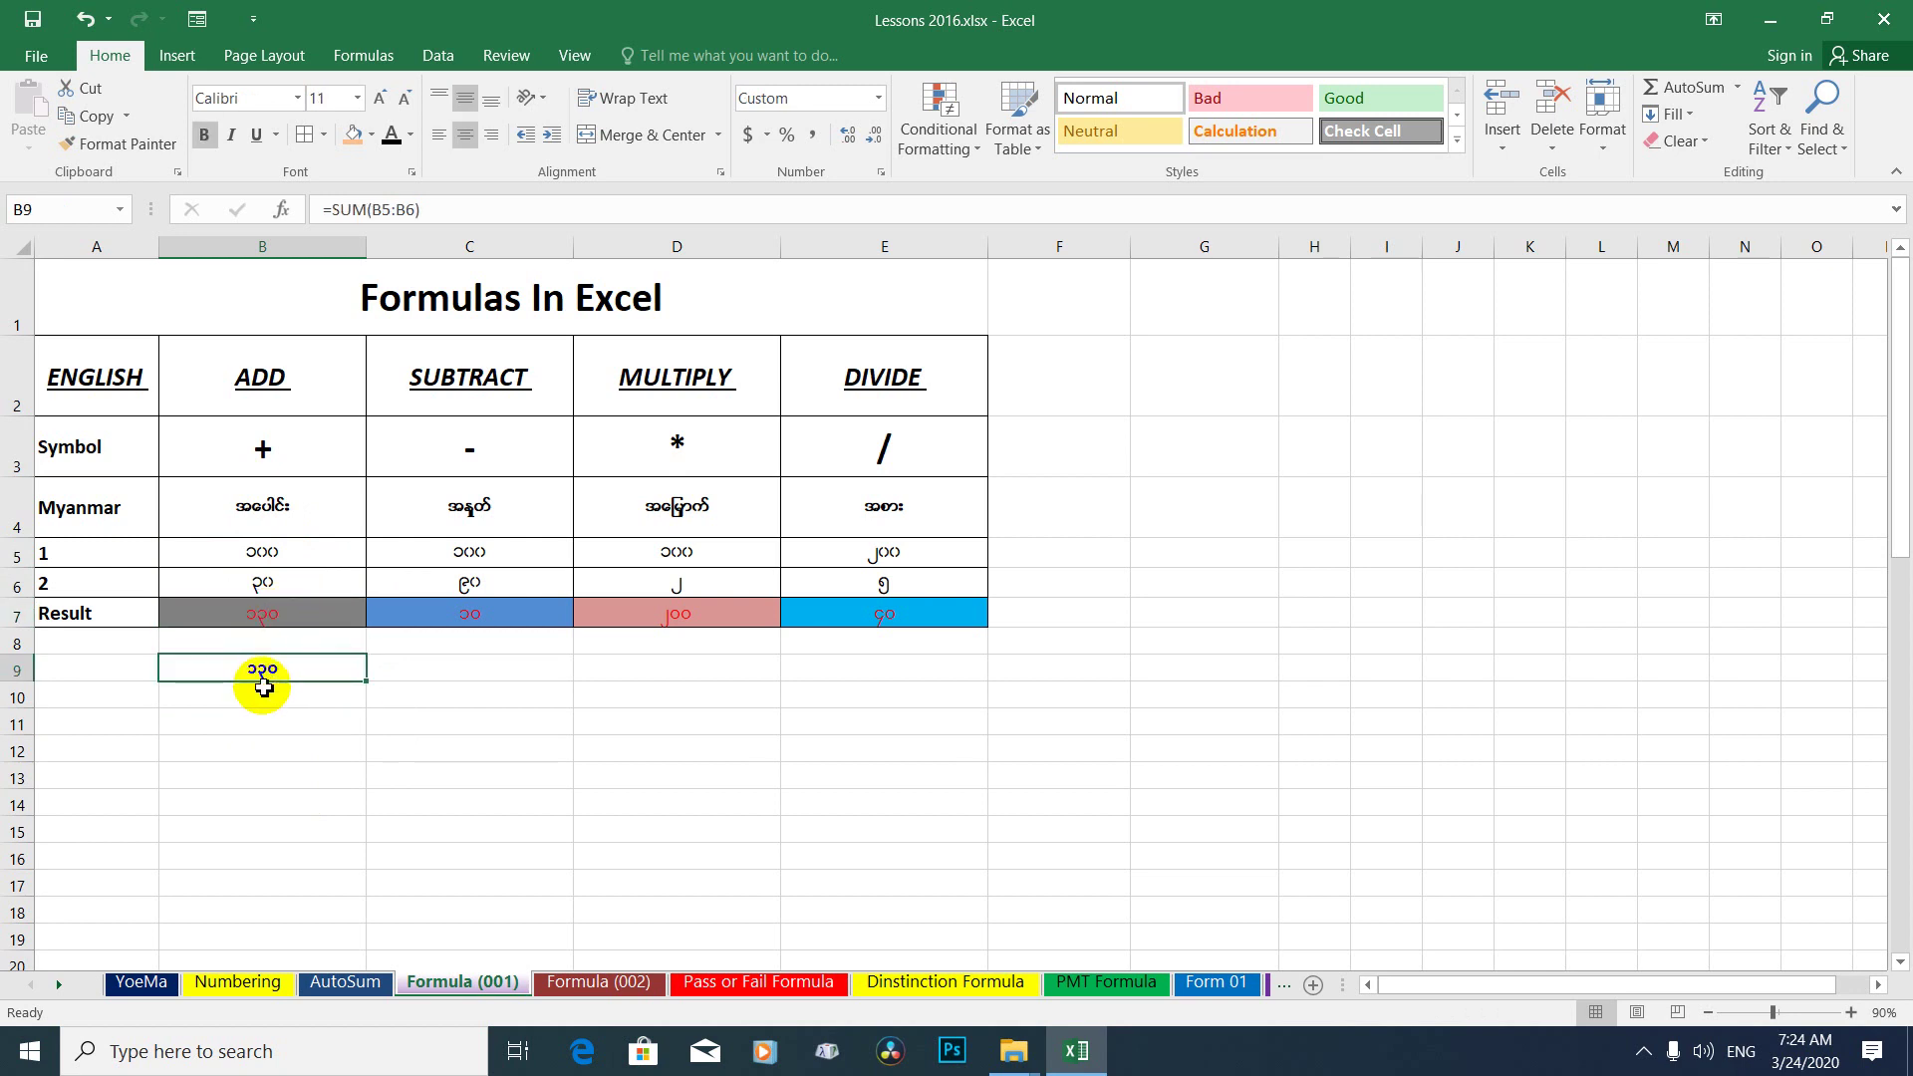
{"action": "left_click", "coordinate": [255, 719]}
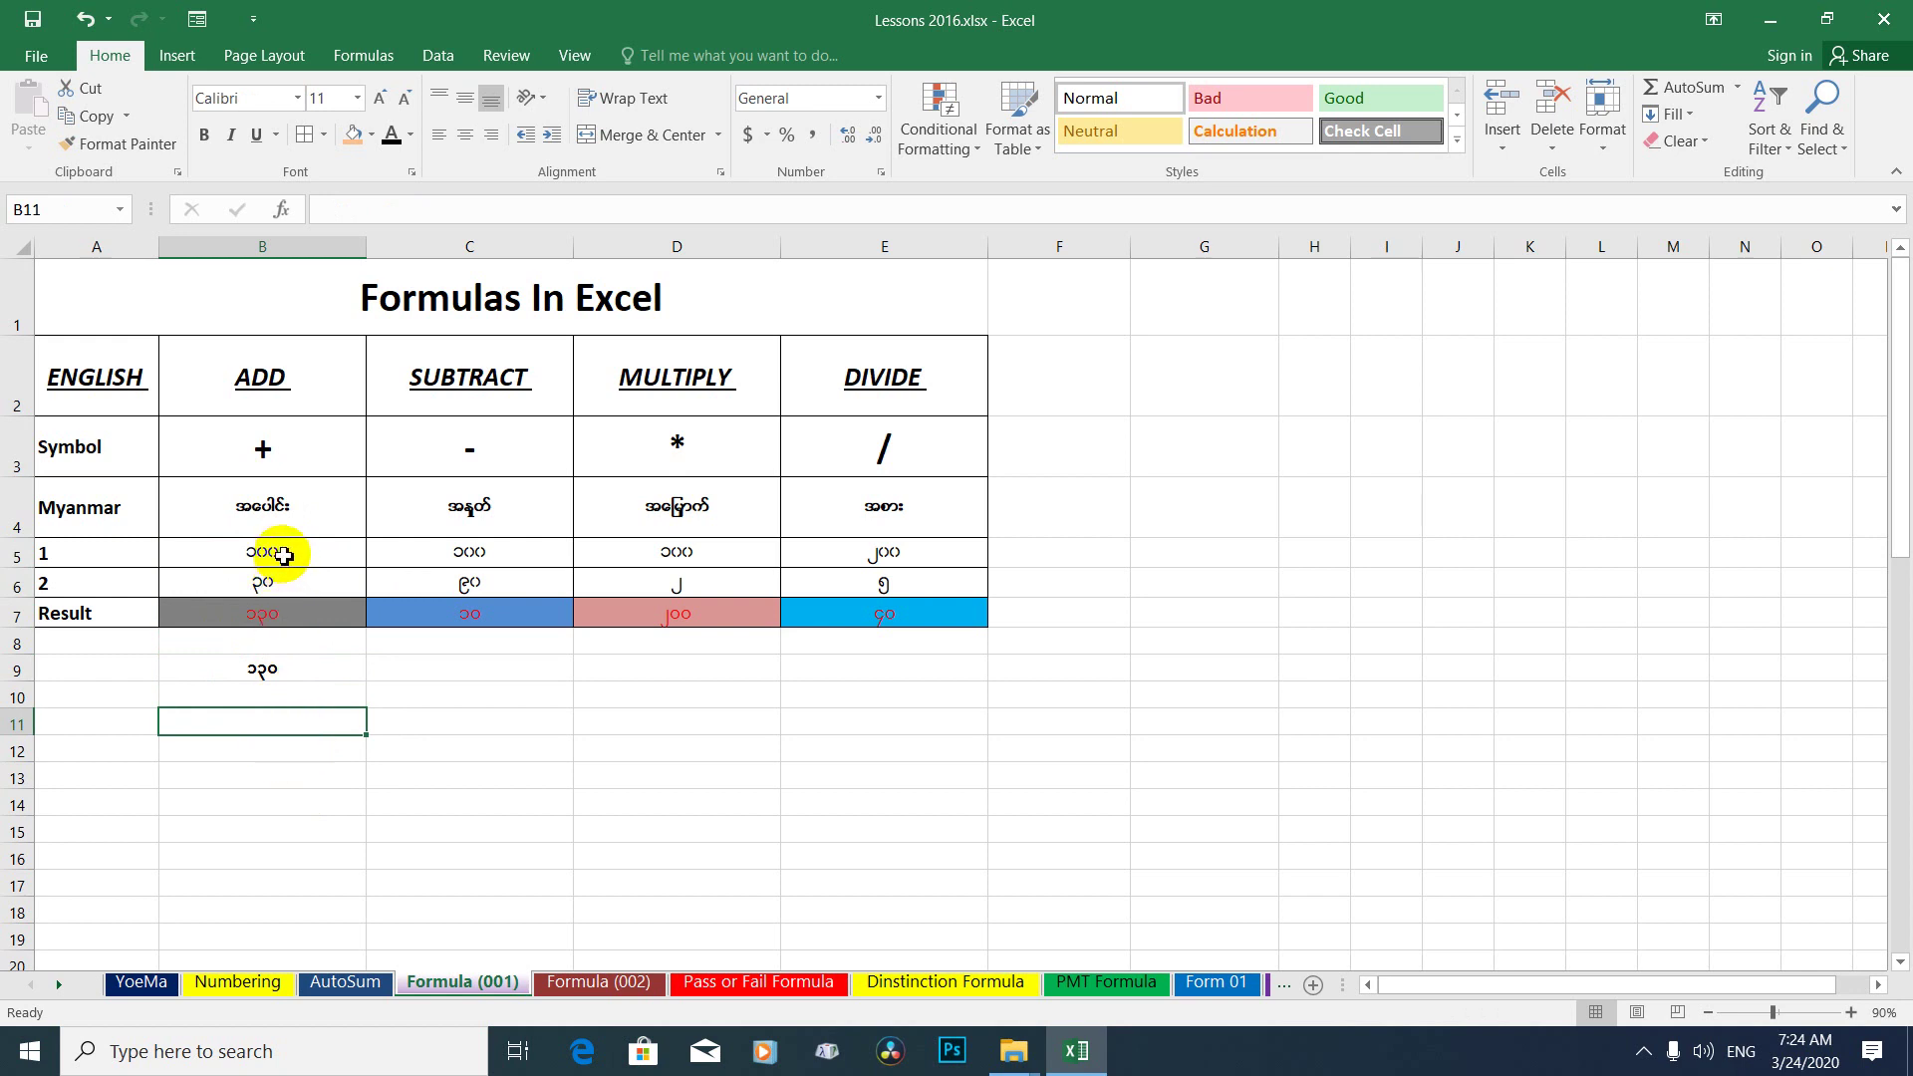
{"action": "left_click", "coordinate": [284, 556]}
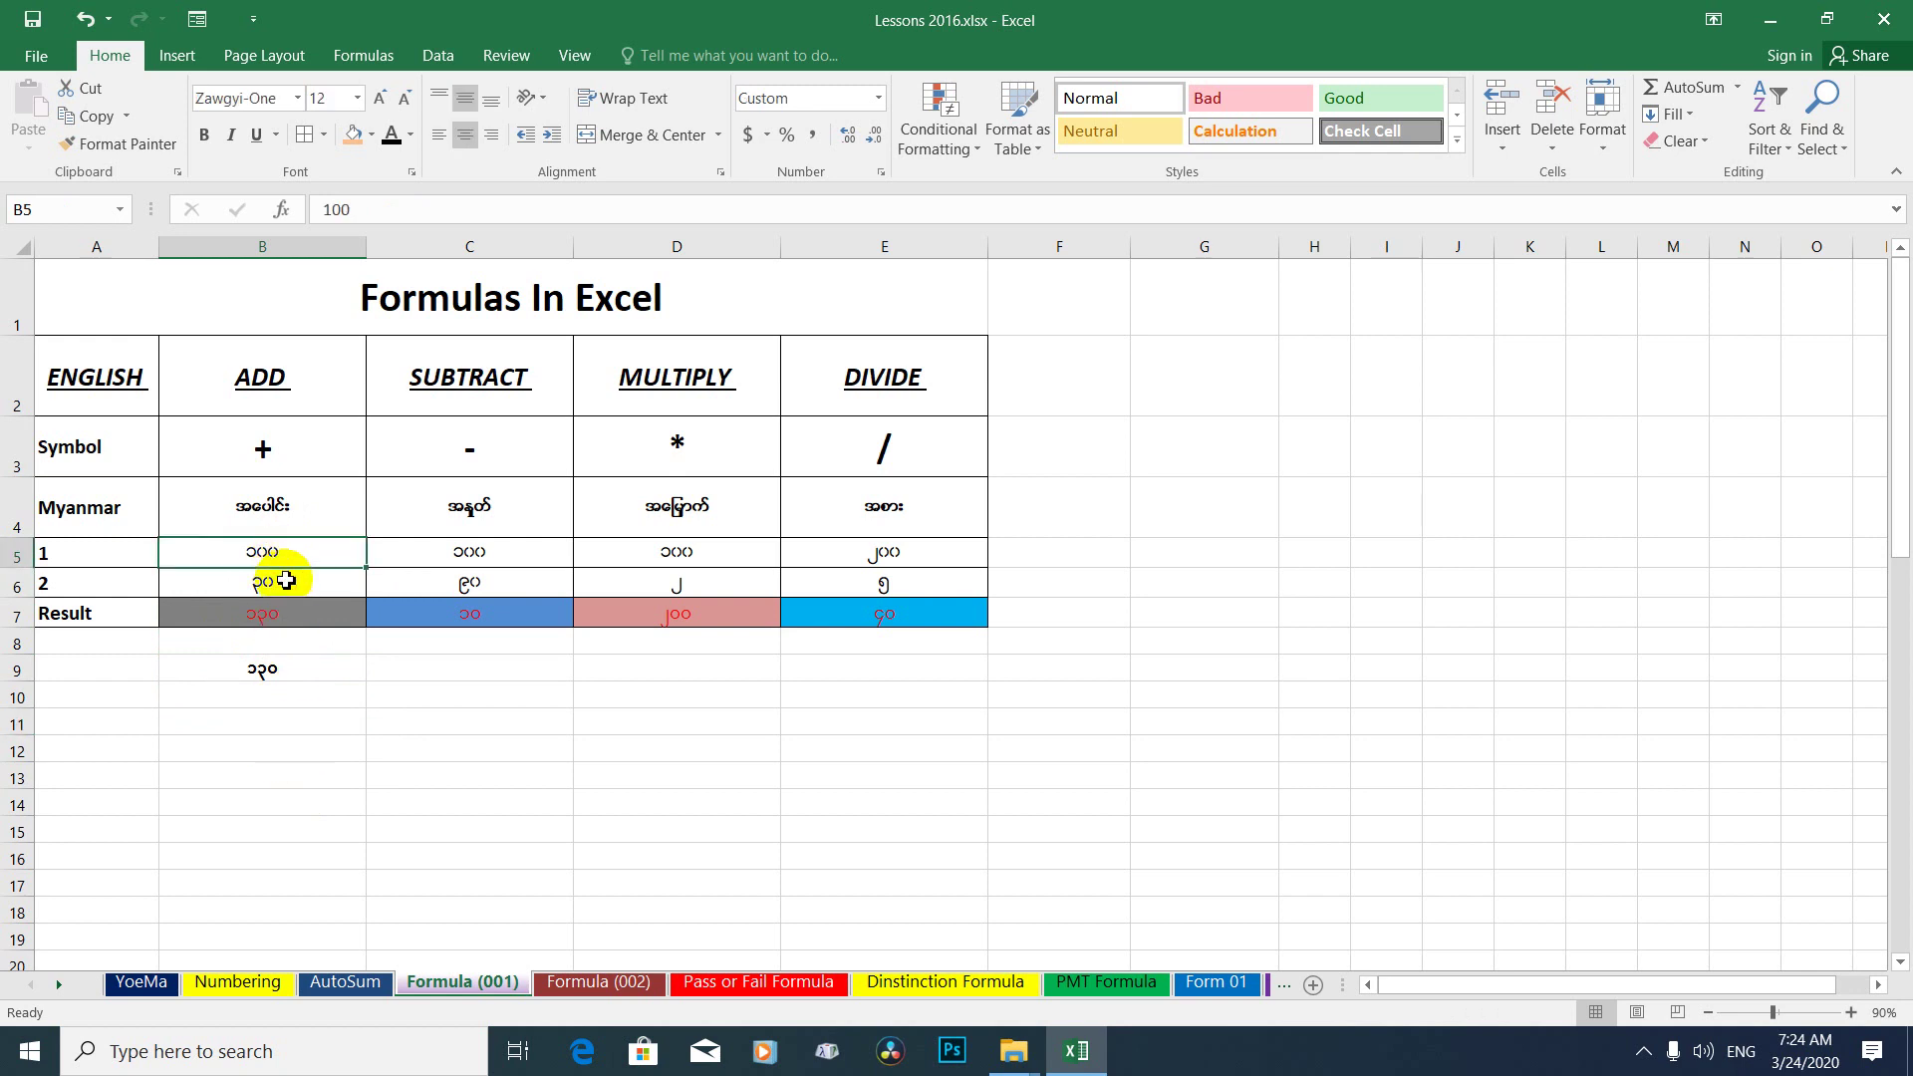
{"action": "left_click", "coordinate": [257, 774]}
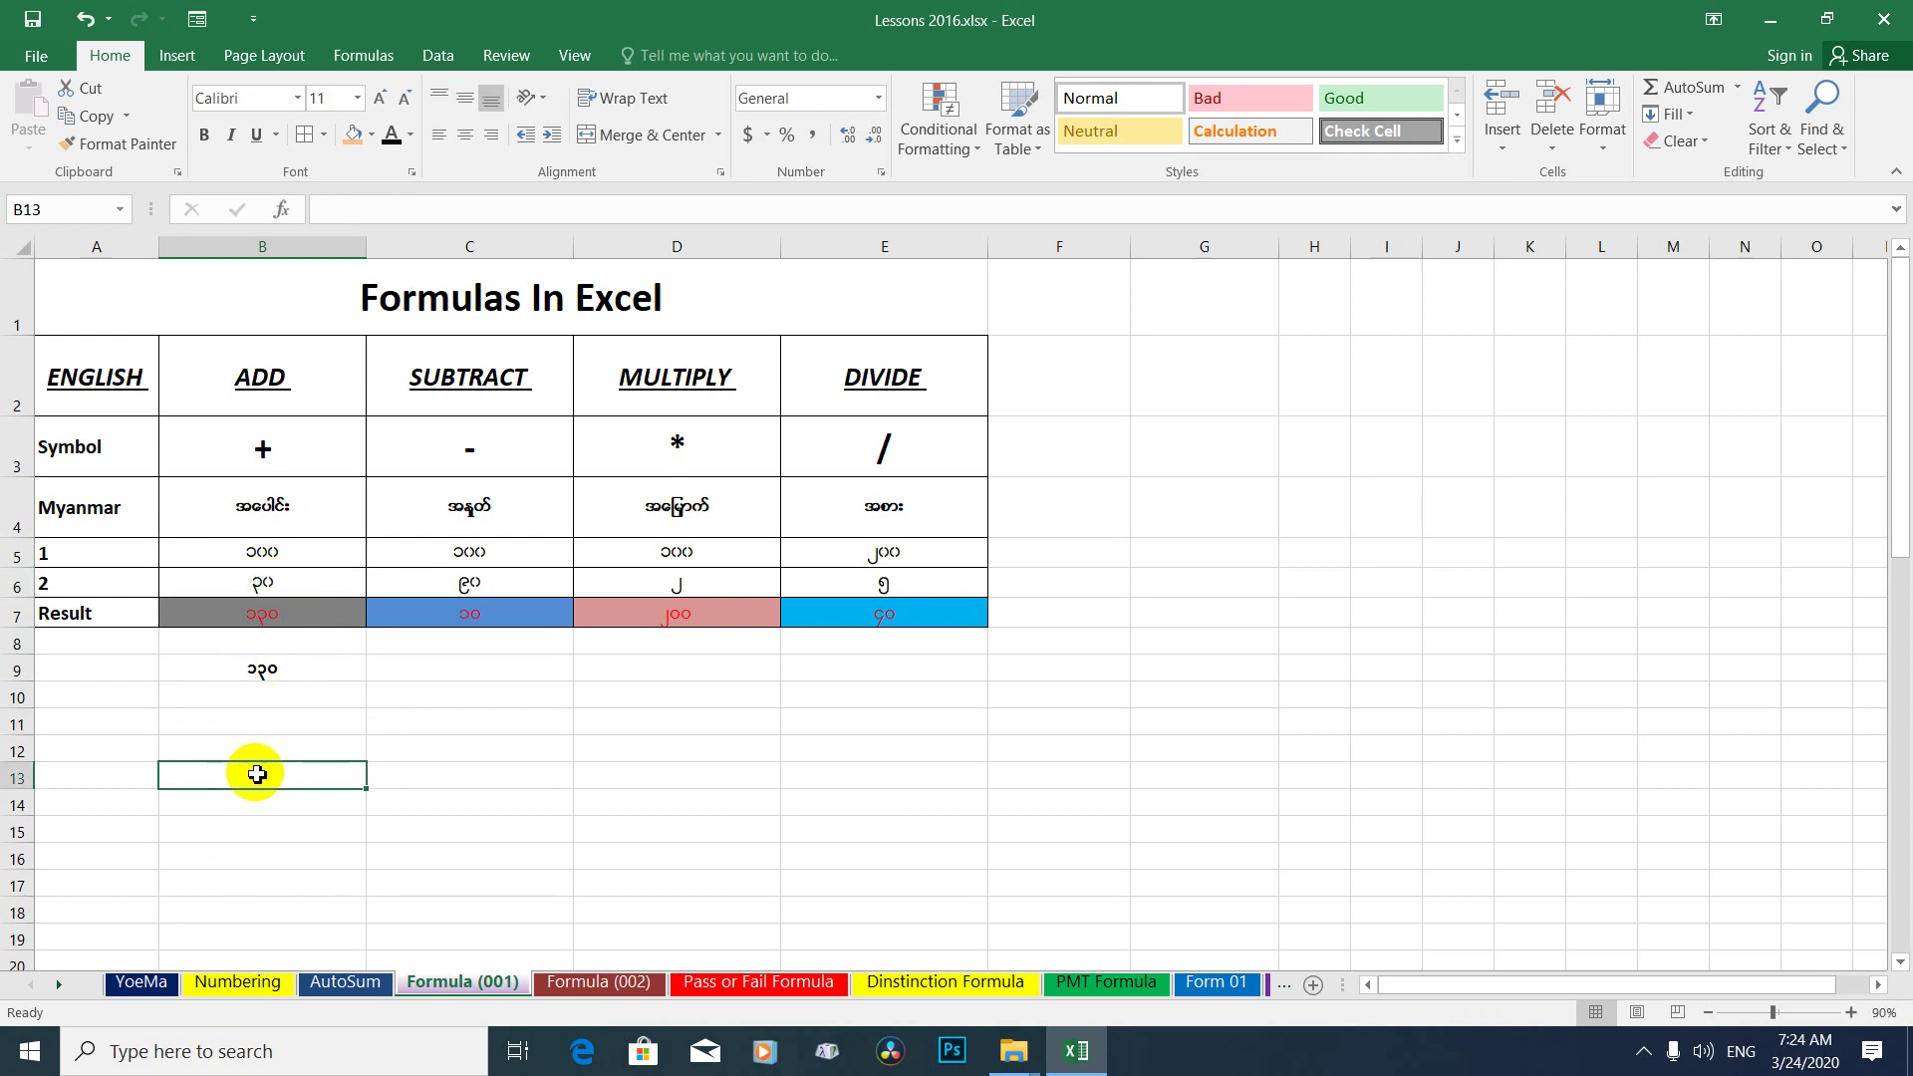
{"action": "left_click", "coordinate": [285, 557], "text": "ctrl"}
{"action": "left_click", "coordinate": [282, 583], "text": "ctrl"}
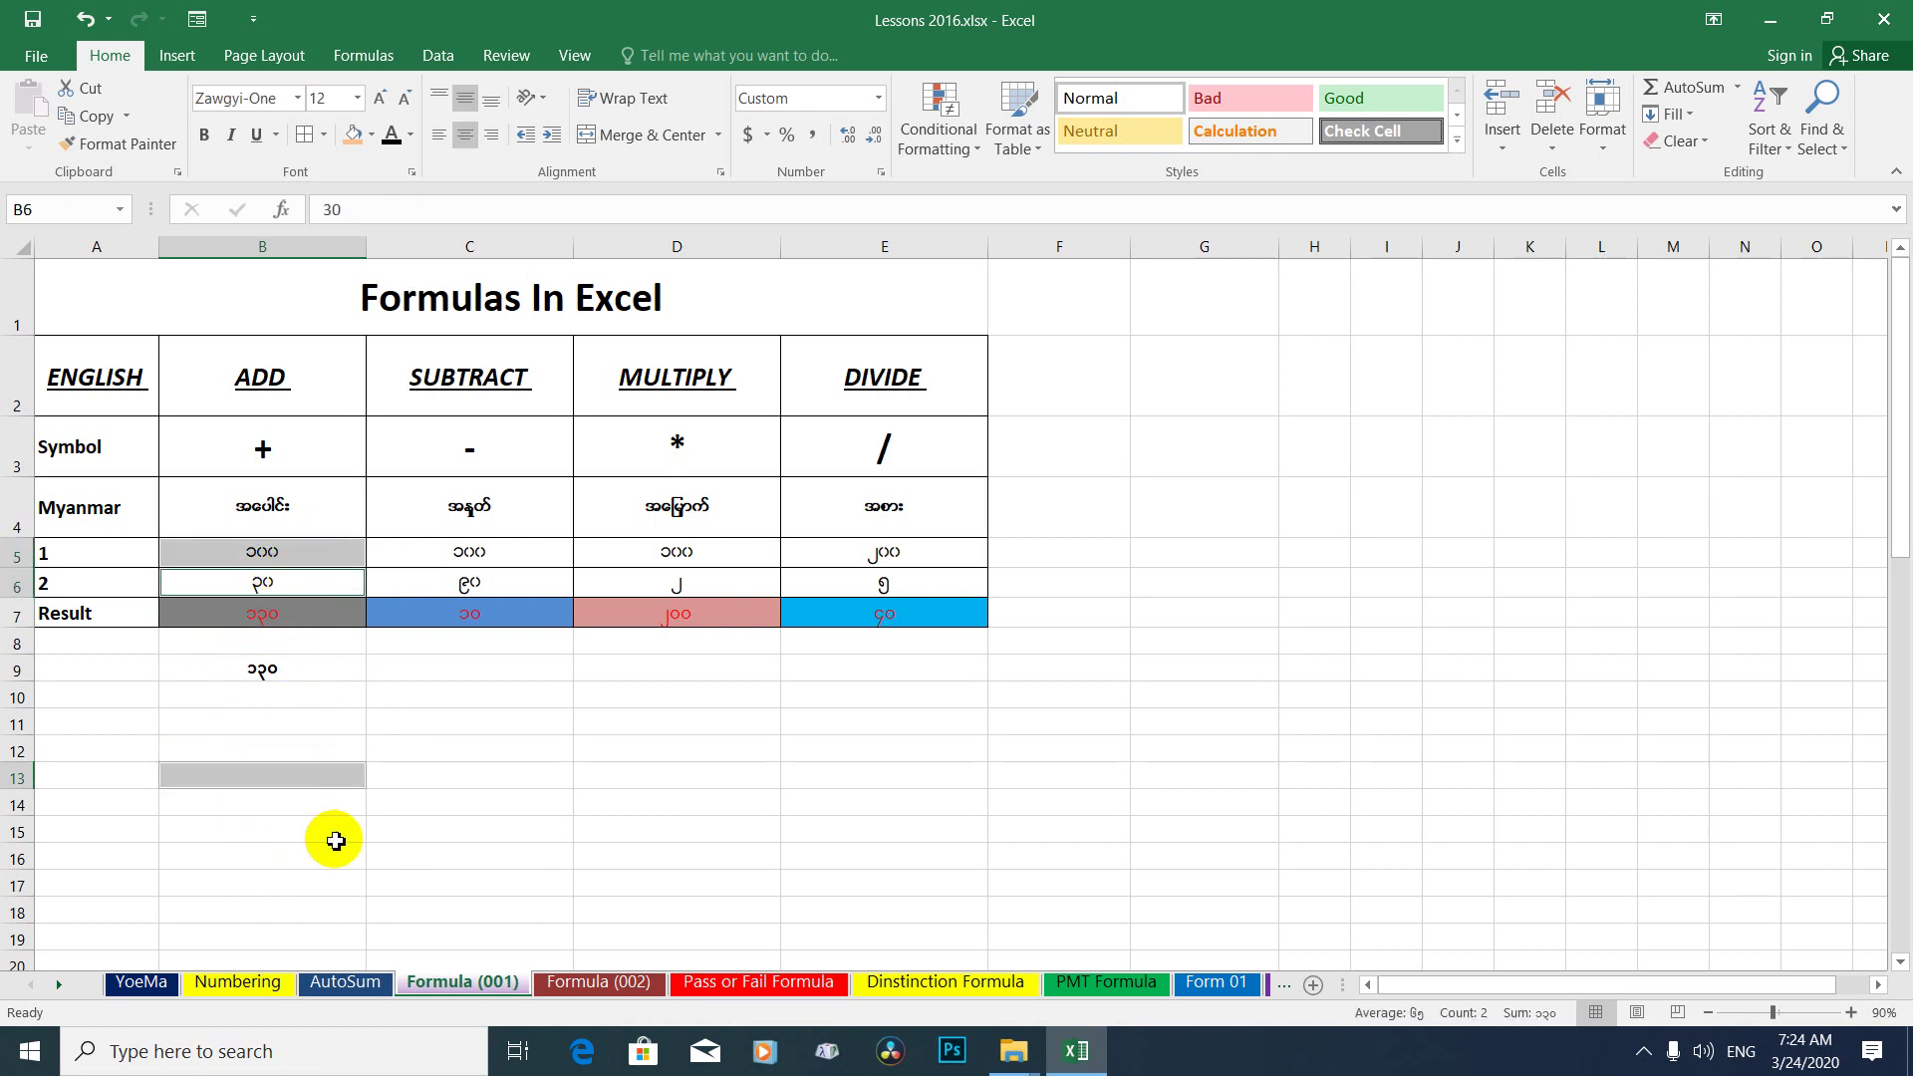
{"action": "left_click", "coordinate": [1683, 88]}
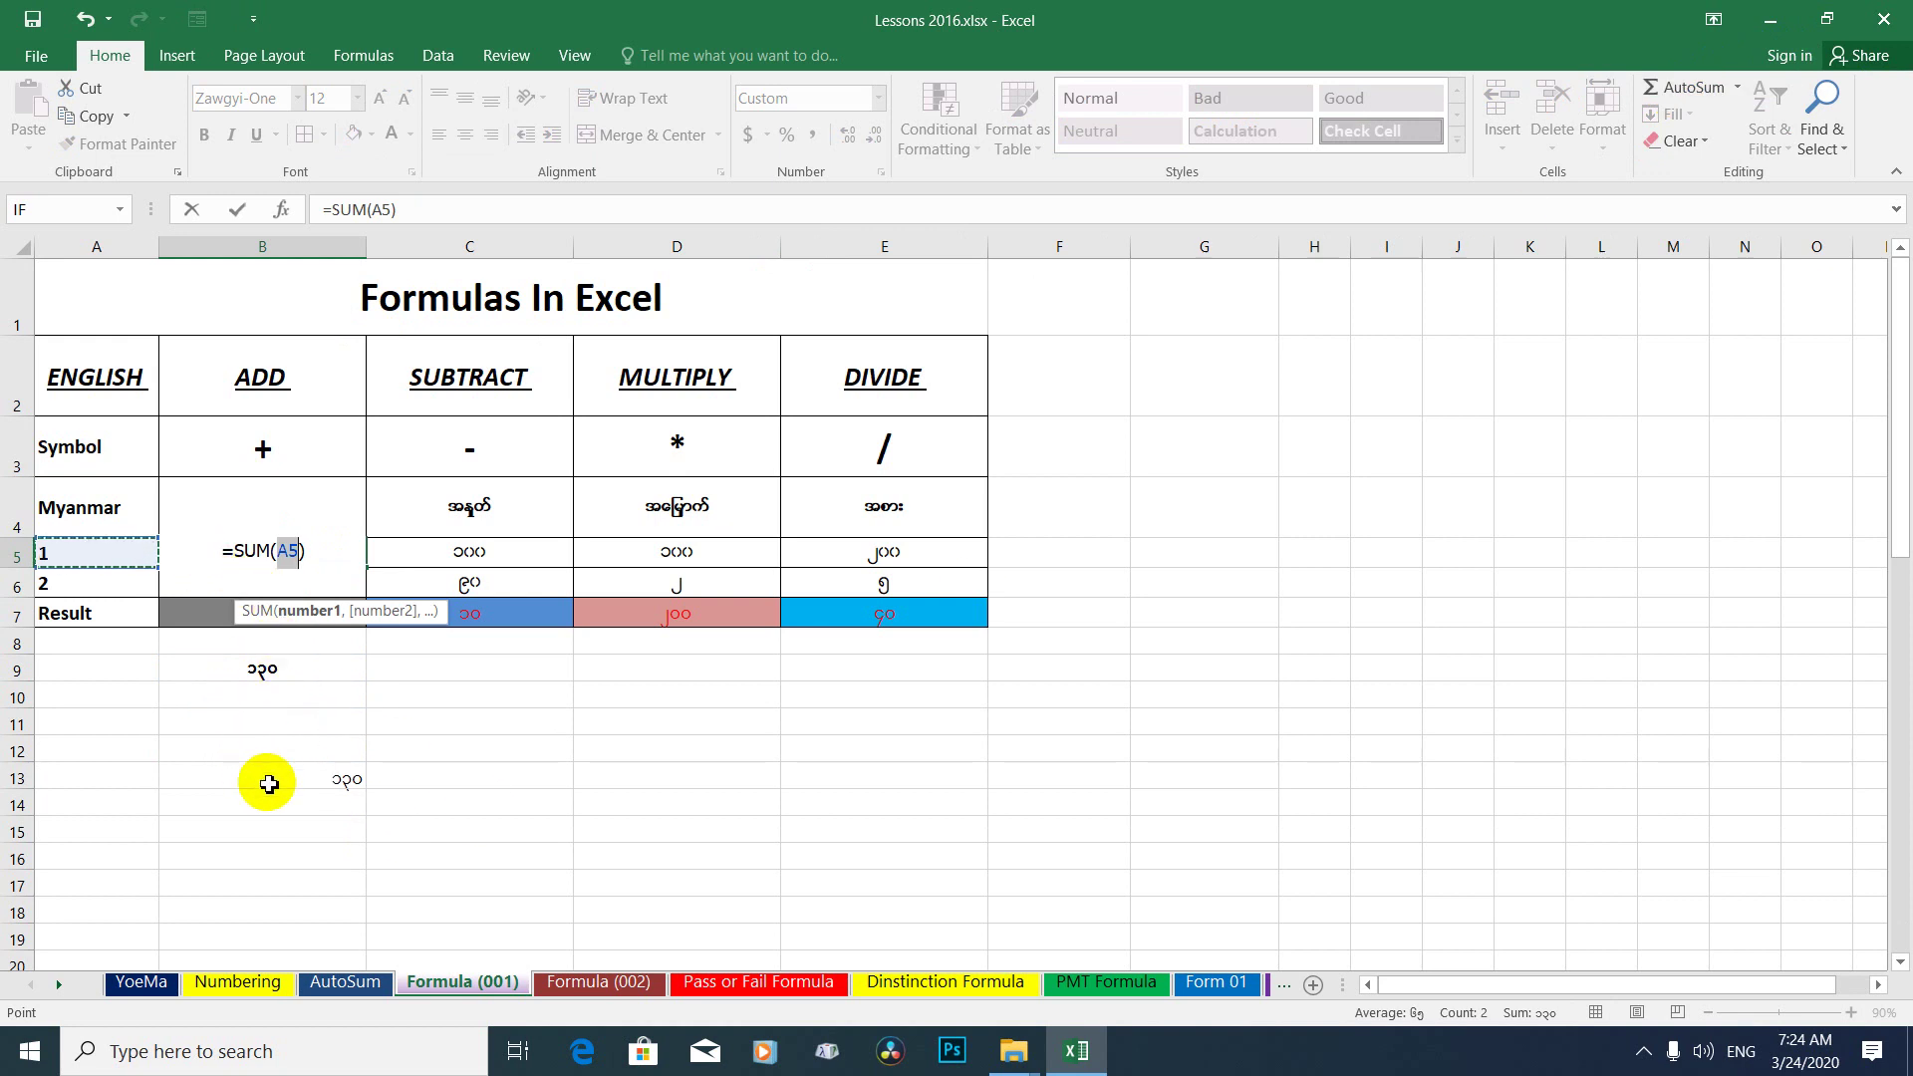
{"action": "key", "text": "Escape"}
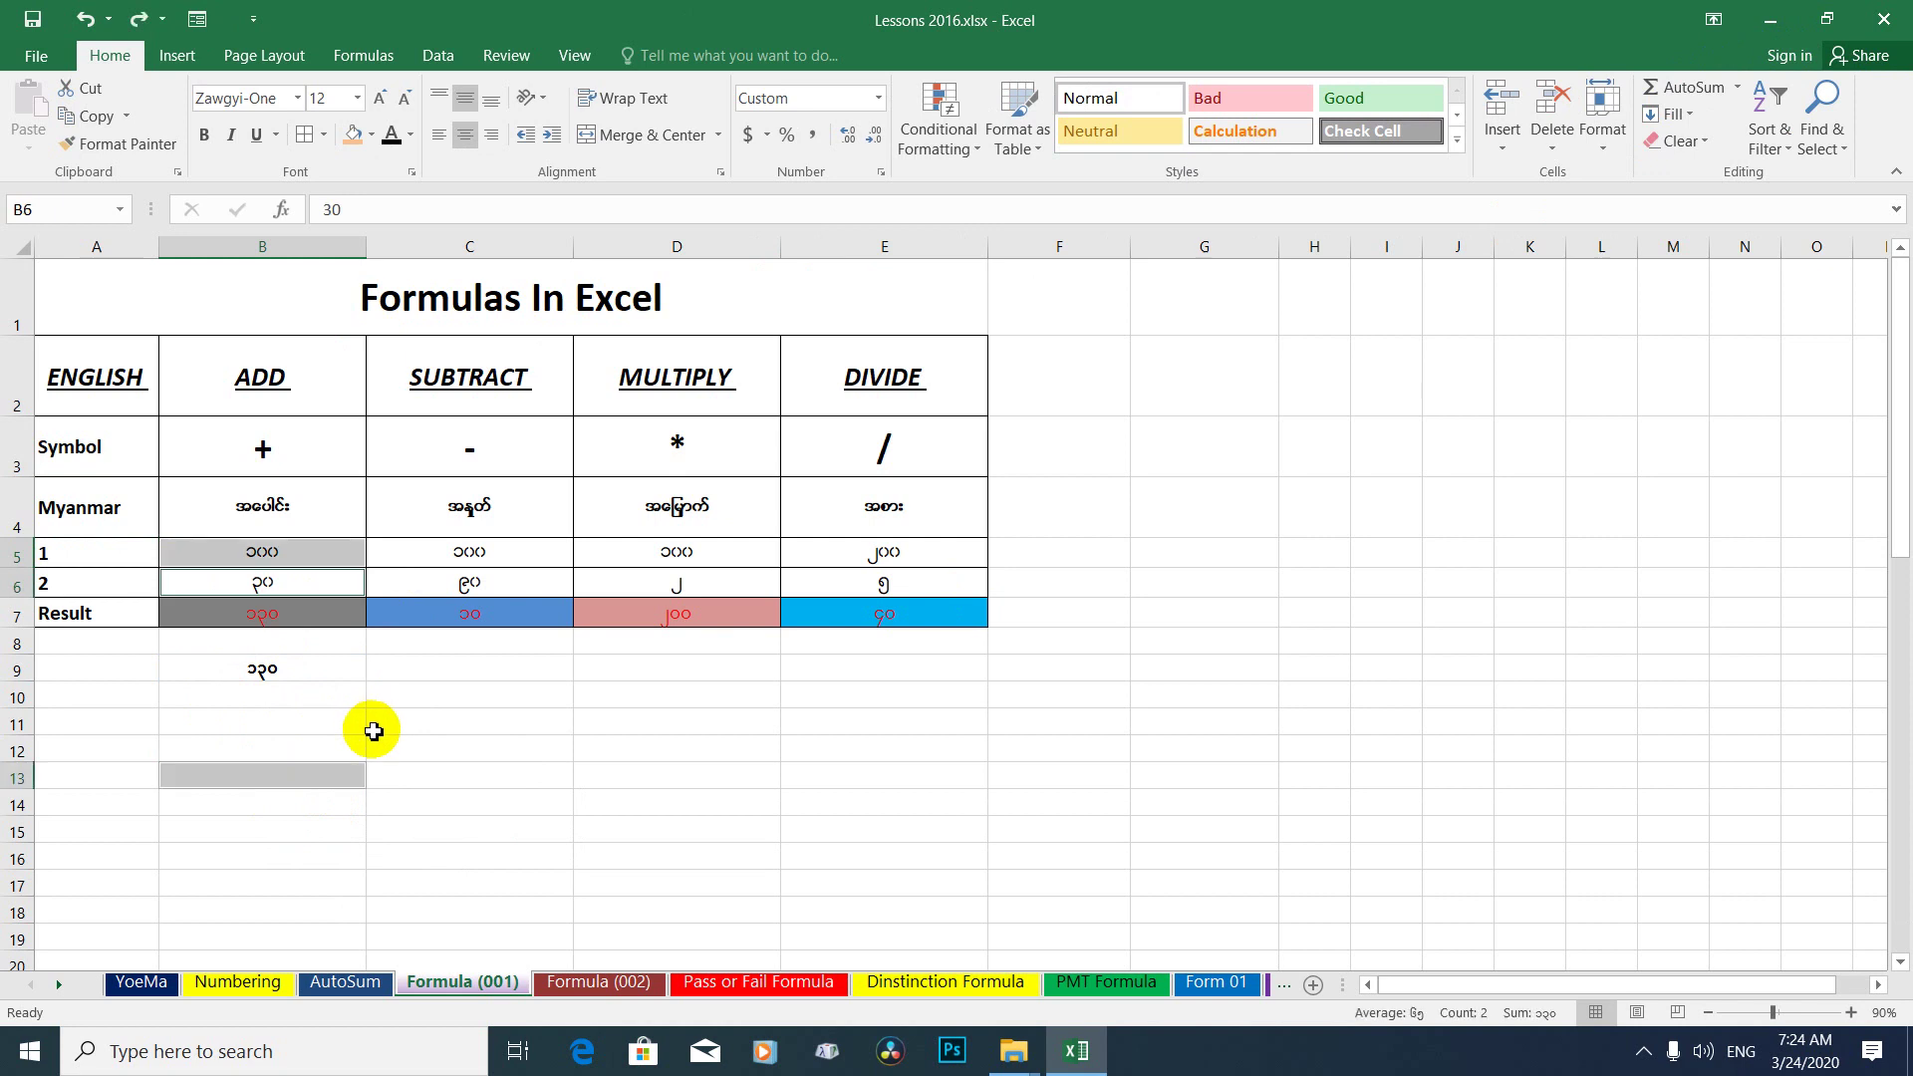
{"action": "left_click", "coordinate": [478, 752]}
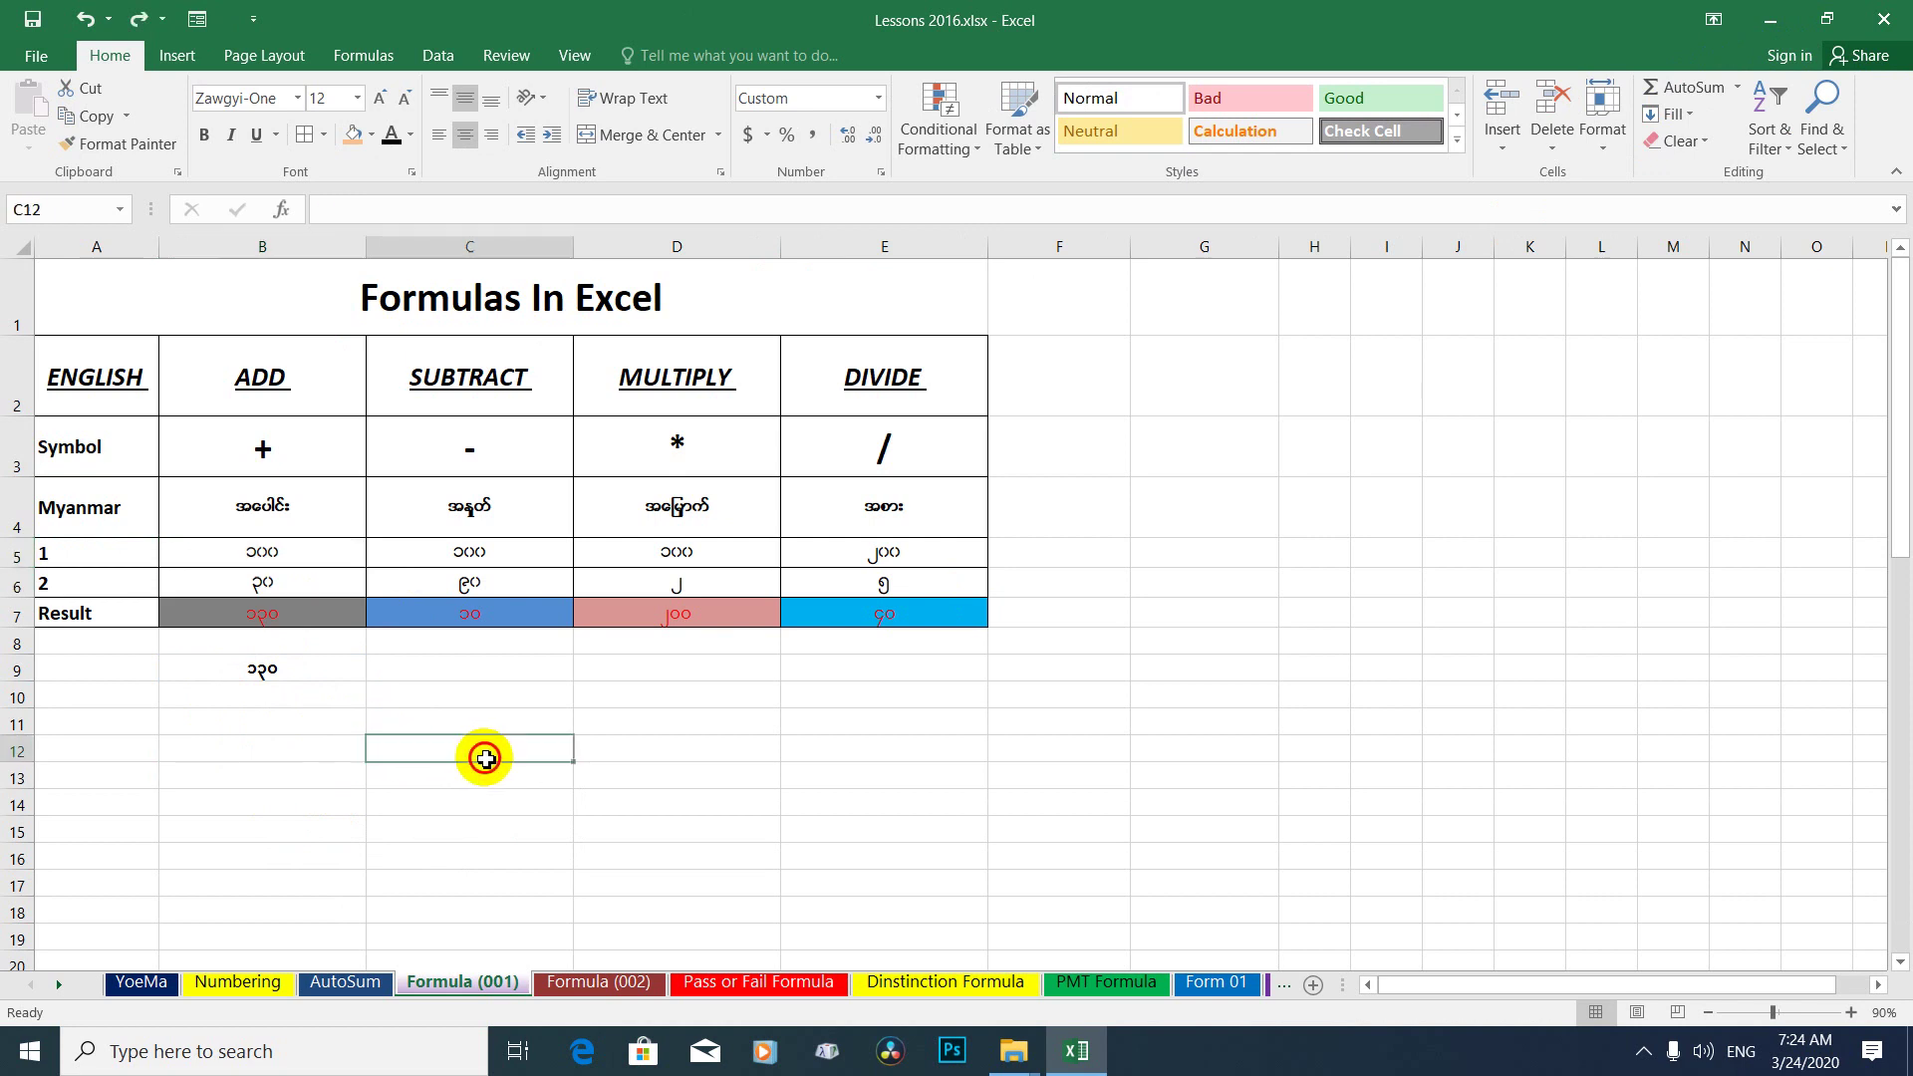
{"action": "left_click", "coordinate": [263, 665]}
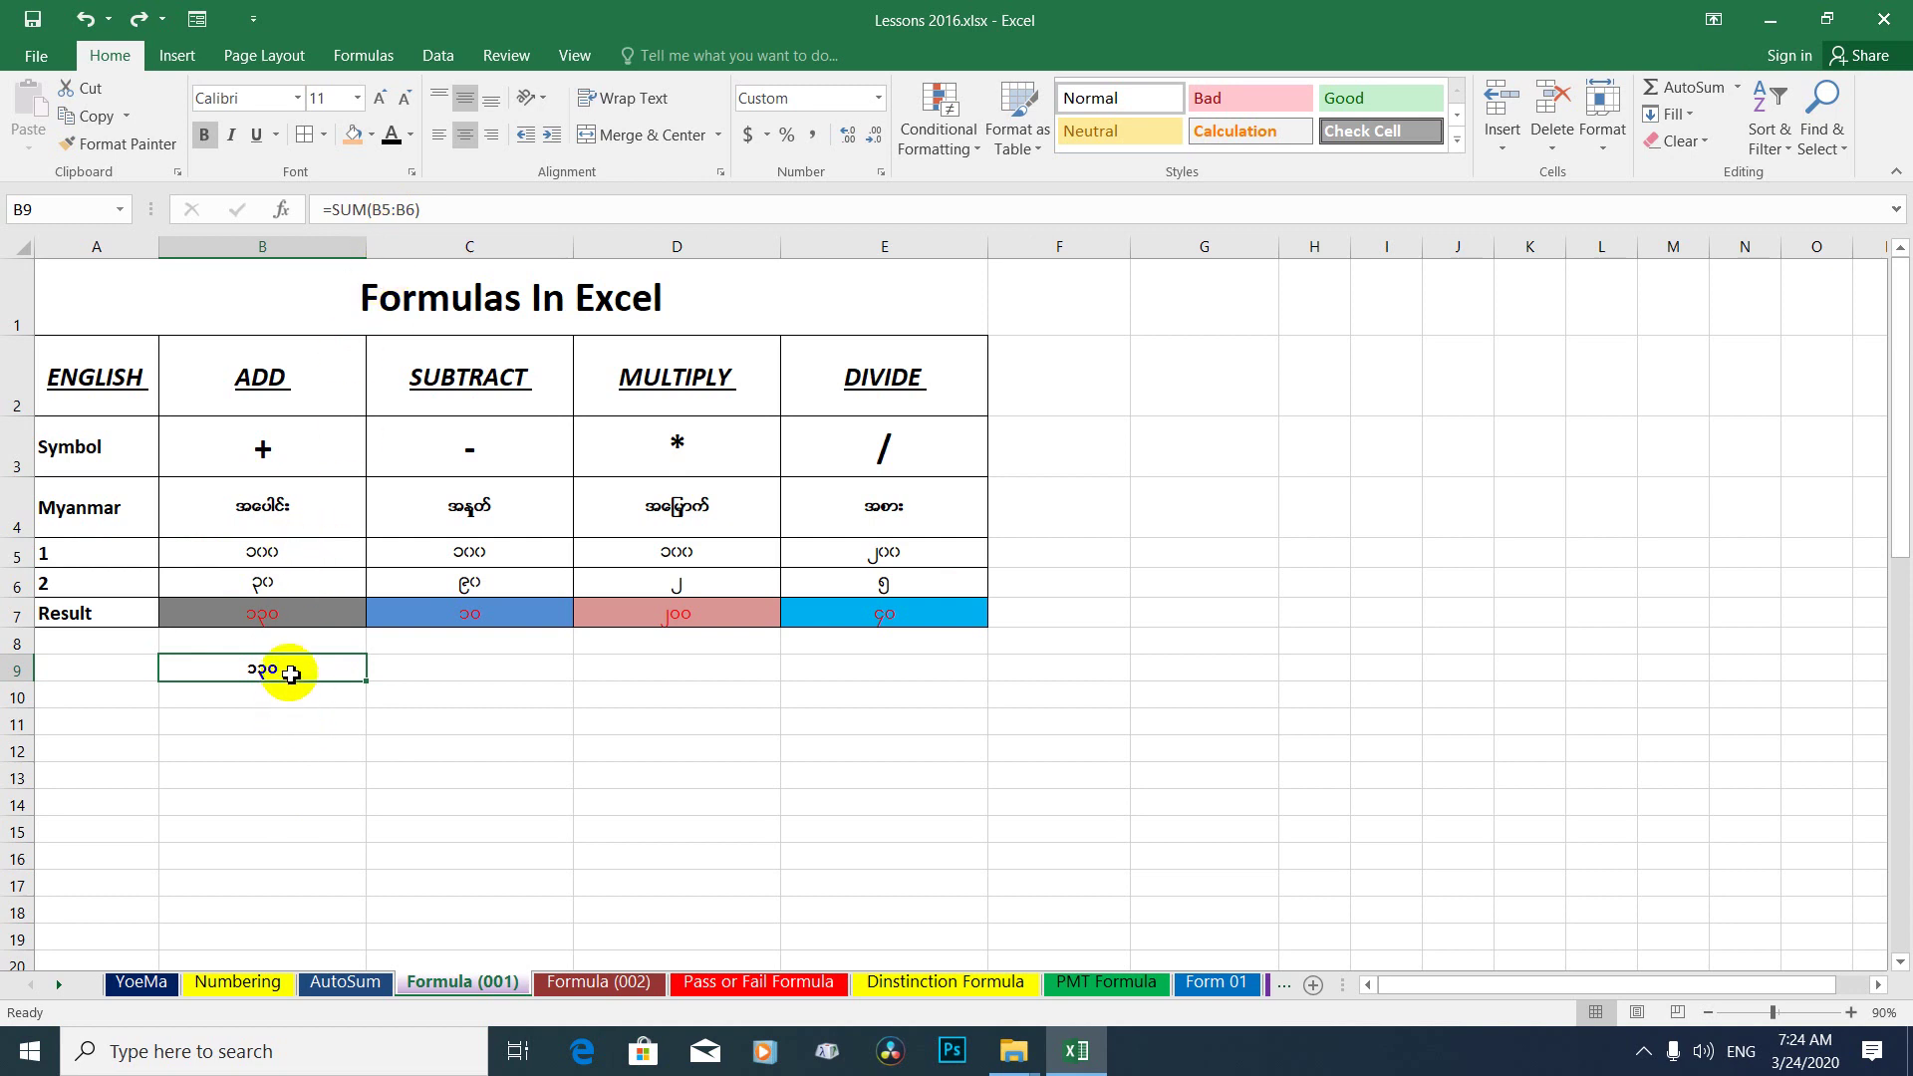
{"action": "left_click", "coordinate": [478, 670]}
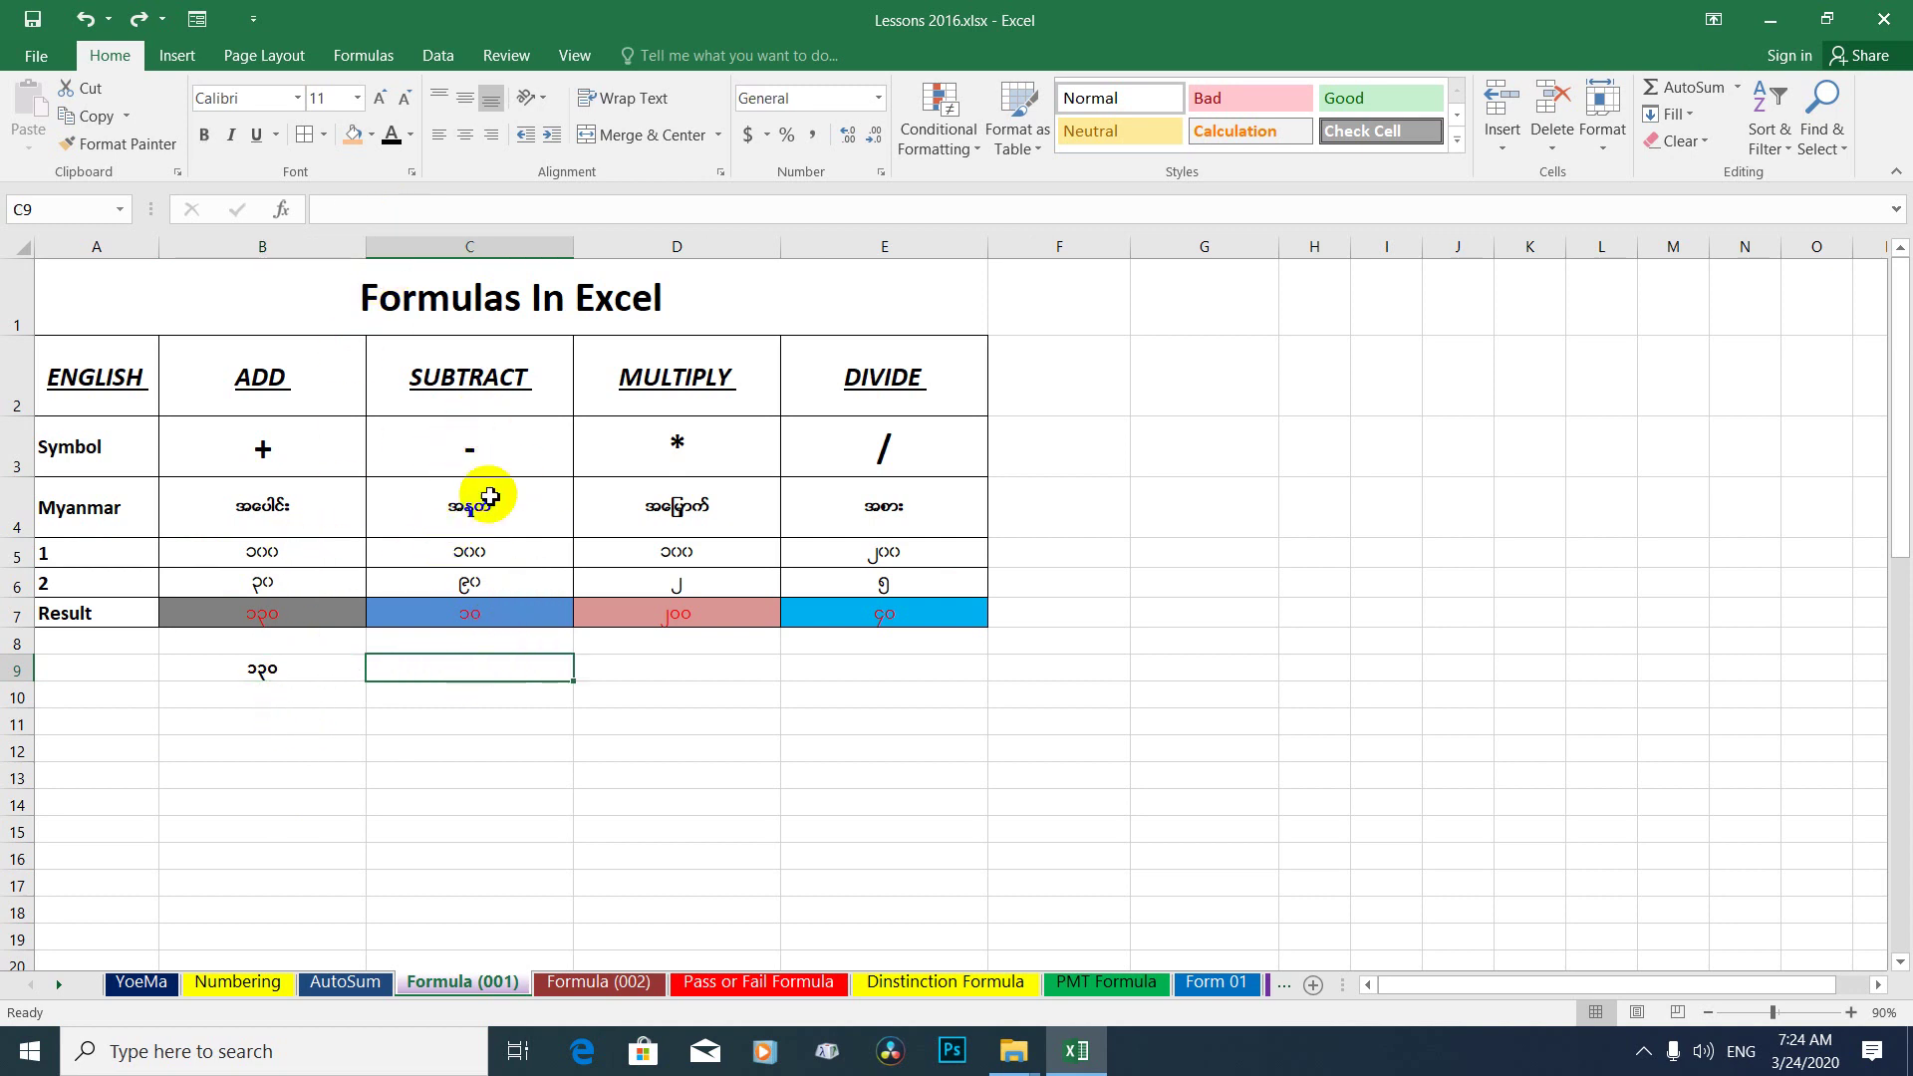
{"action": "left_click", "coordinate": [482, 554]}
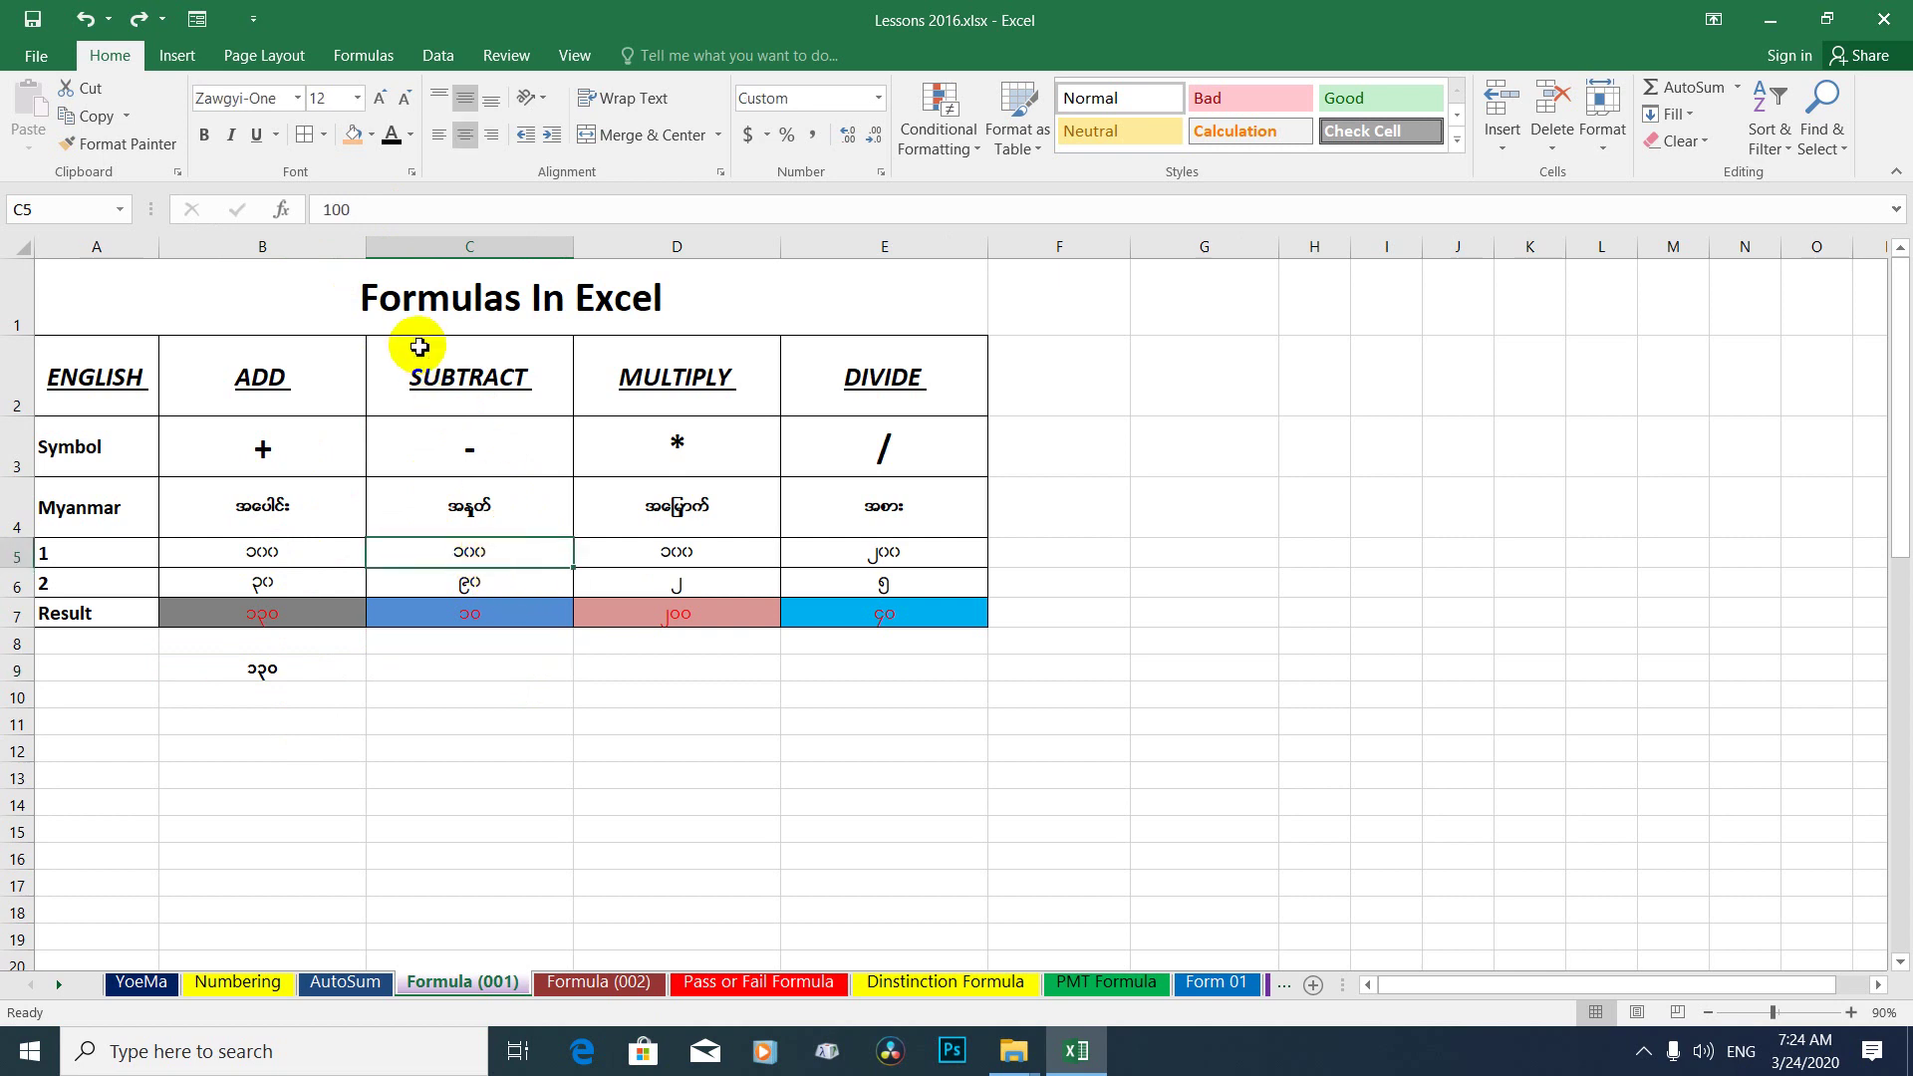
{"action": "left_click", "coordinate": [479, 615]}
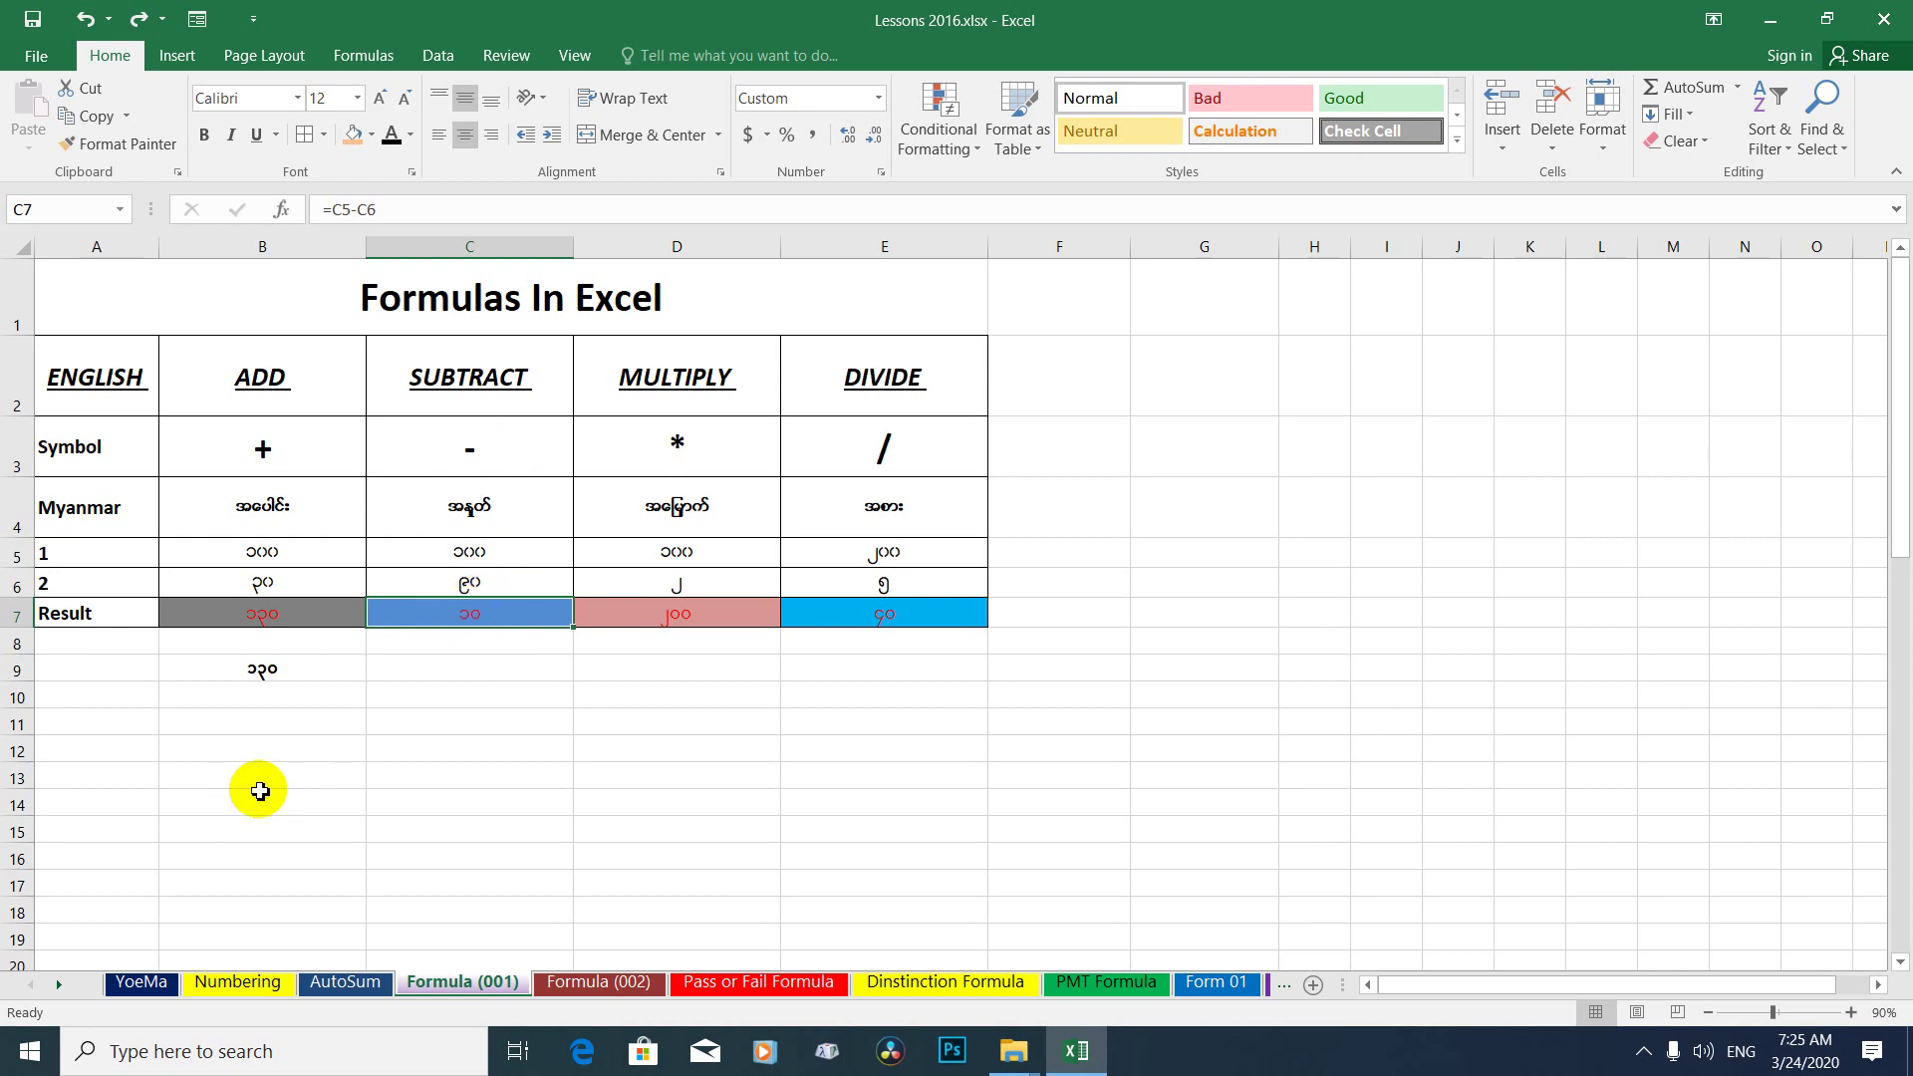
{"action": "left_click", "coordinate": [493, 676]}
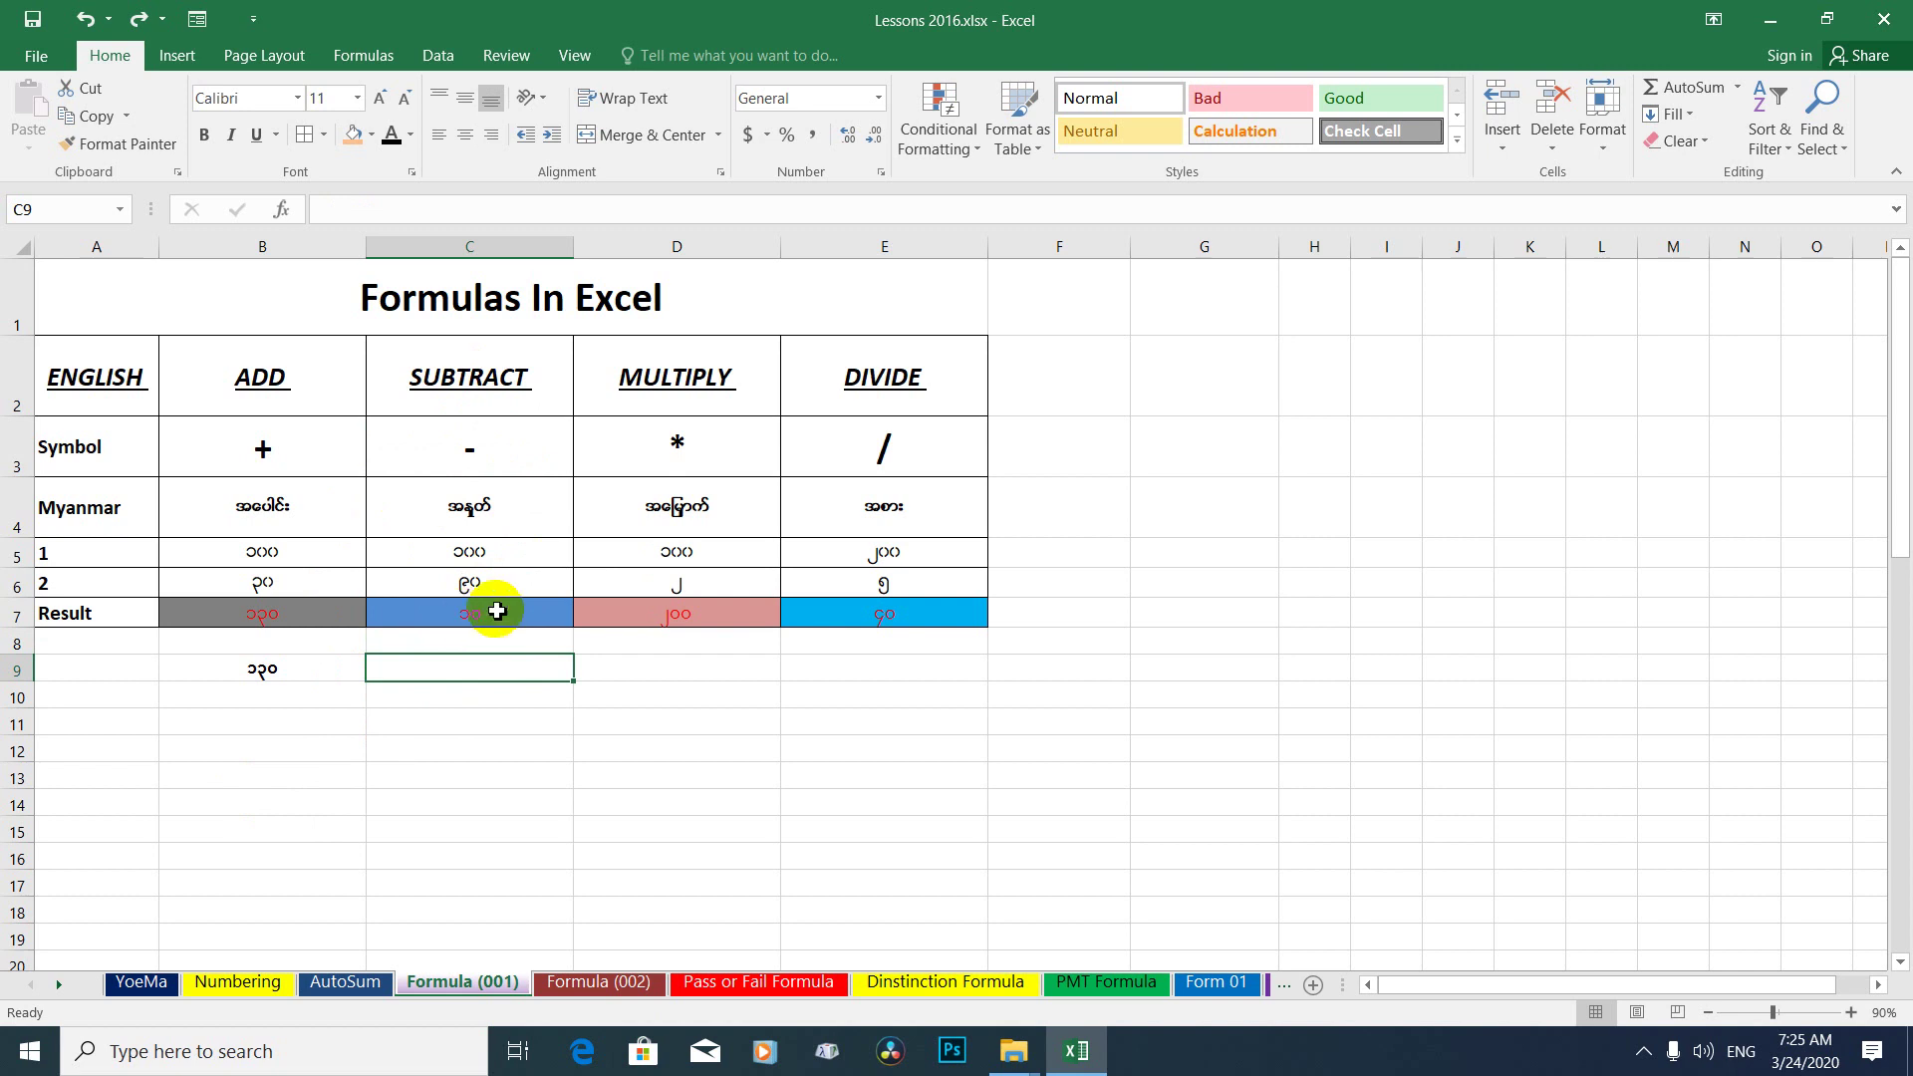
{"action": "left_click", "coordinate": [263, 399]}
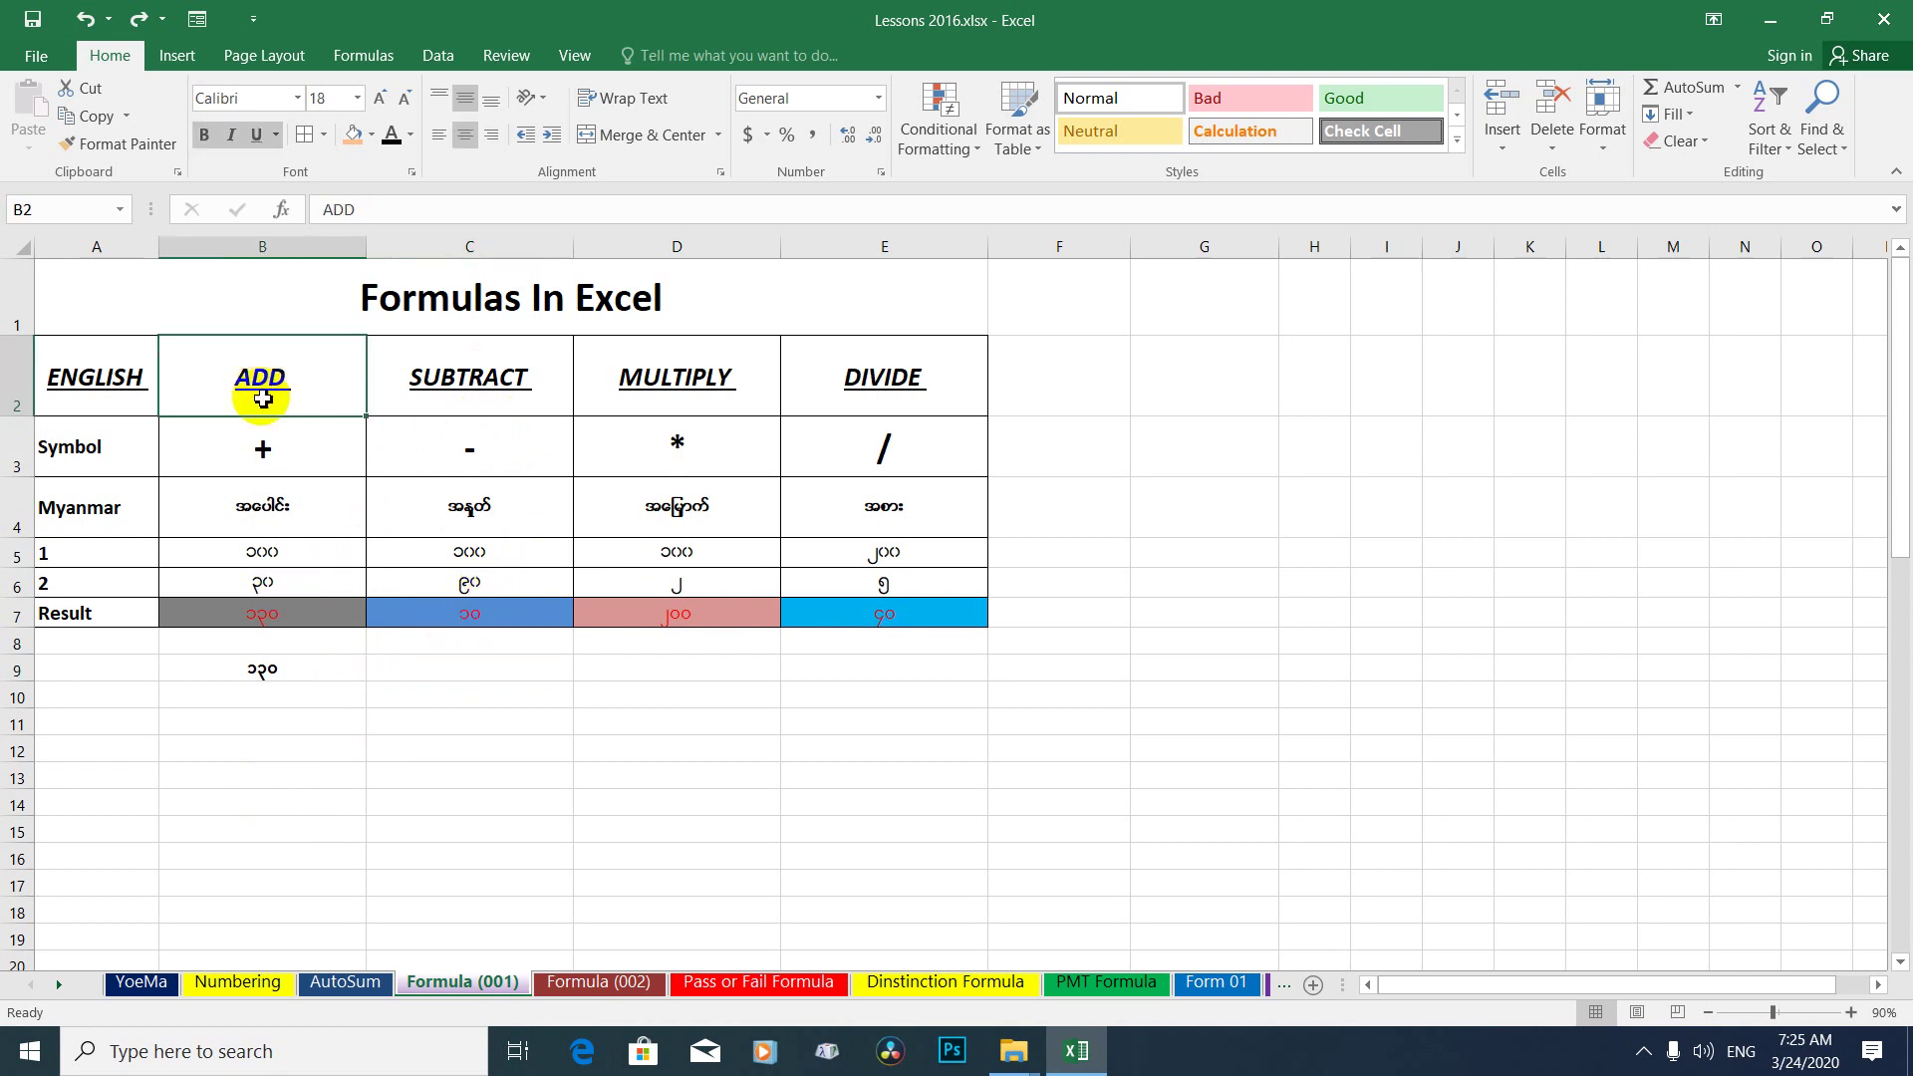
{"action": "left_click", "coordinate": [265, 670]}
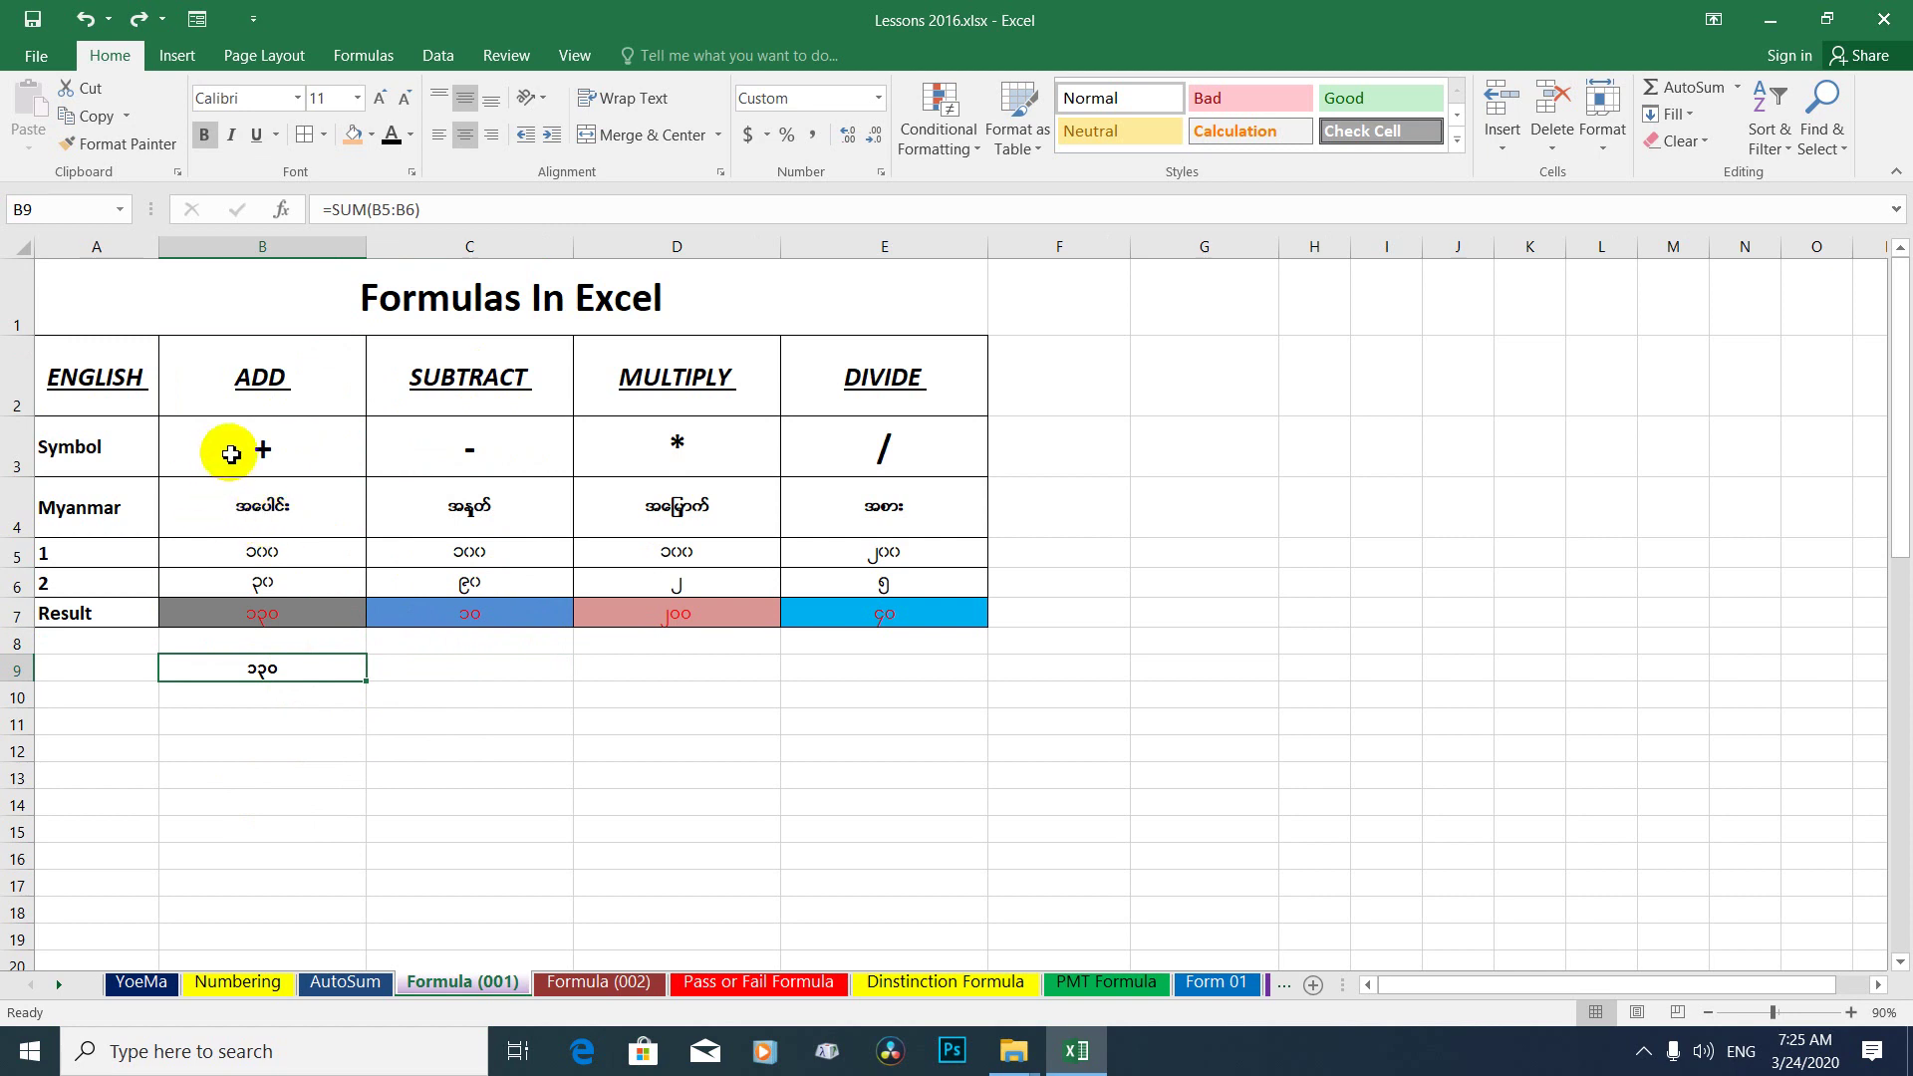
{"action": "left_click", "coordinate": [483, 668]}
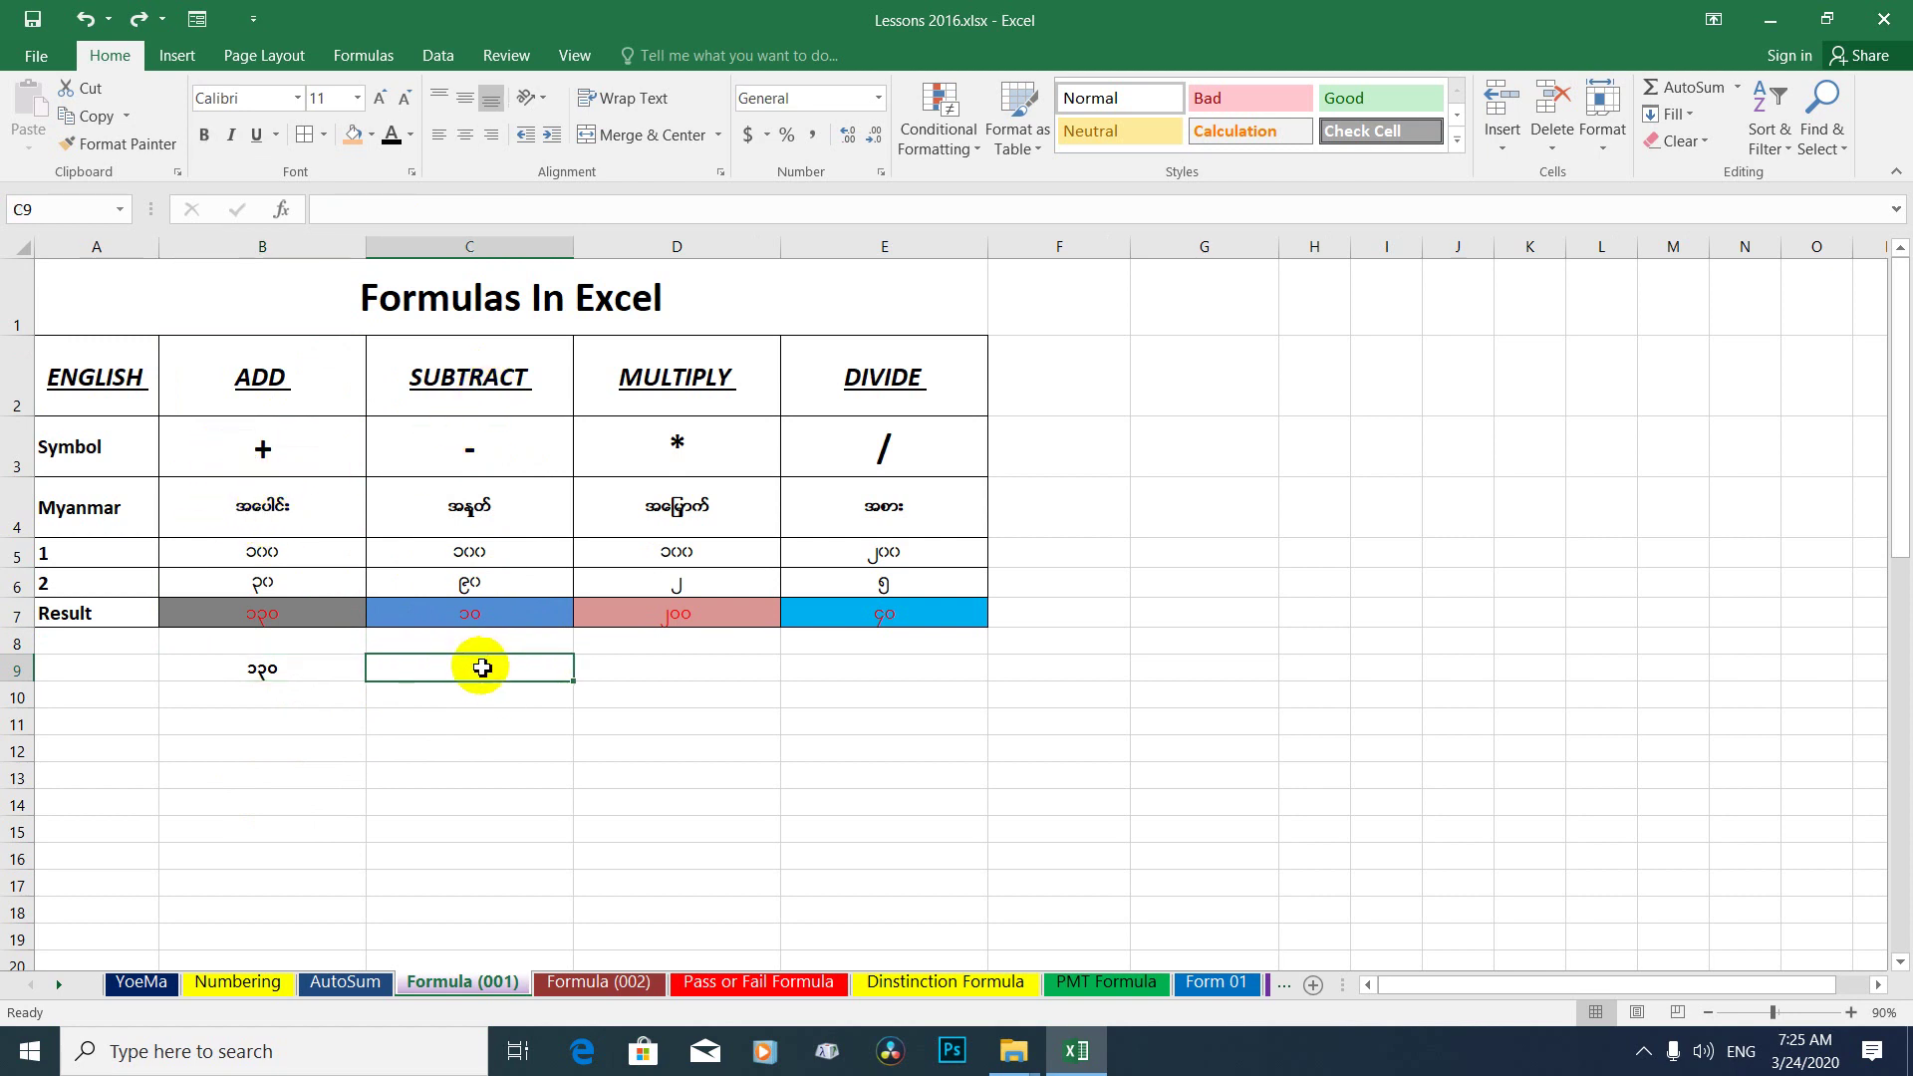
{"action": "left_click", "coordinate": [485, 600]}
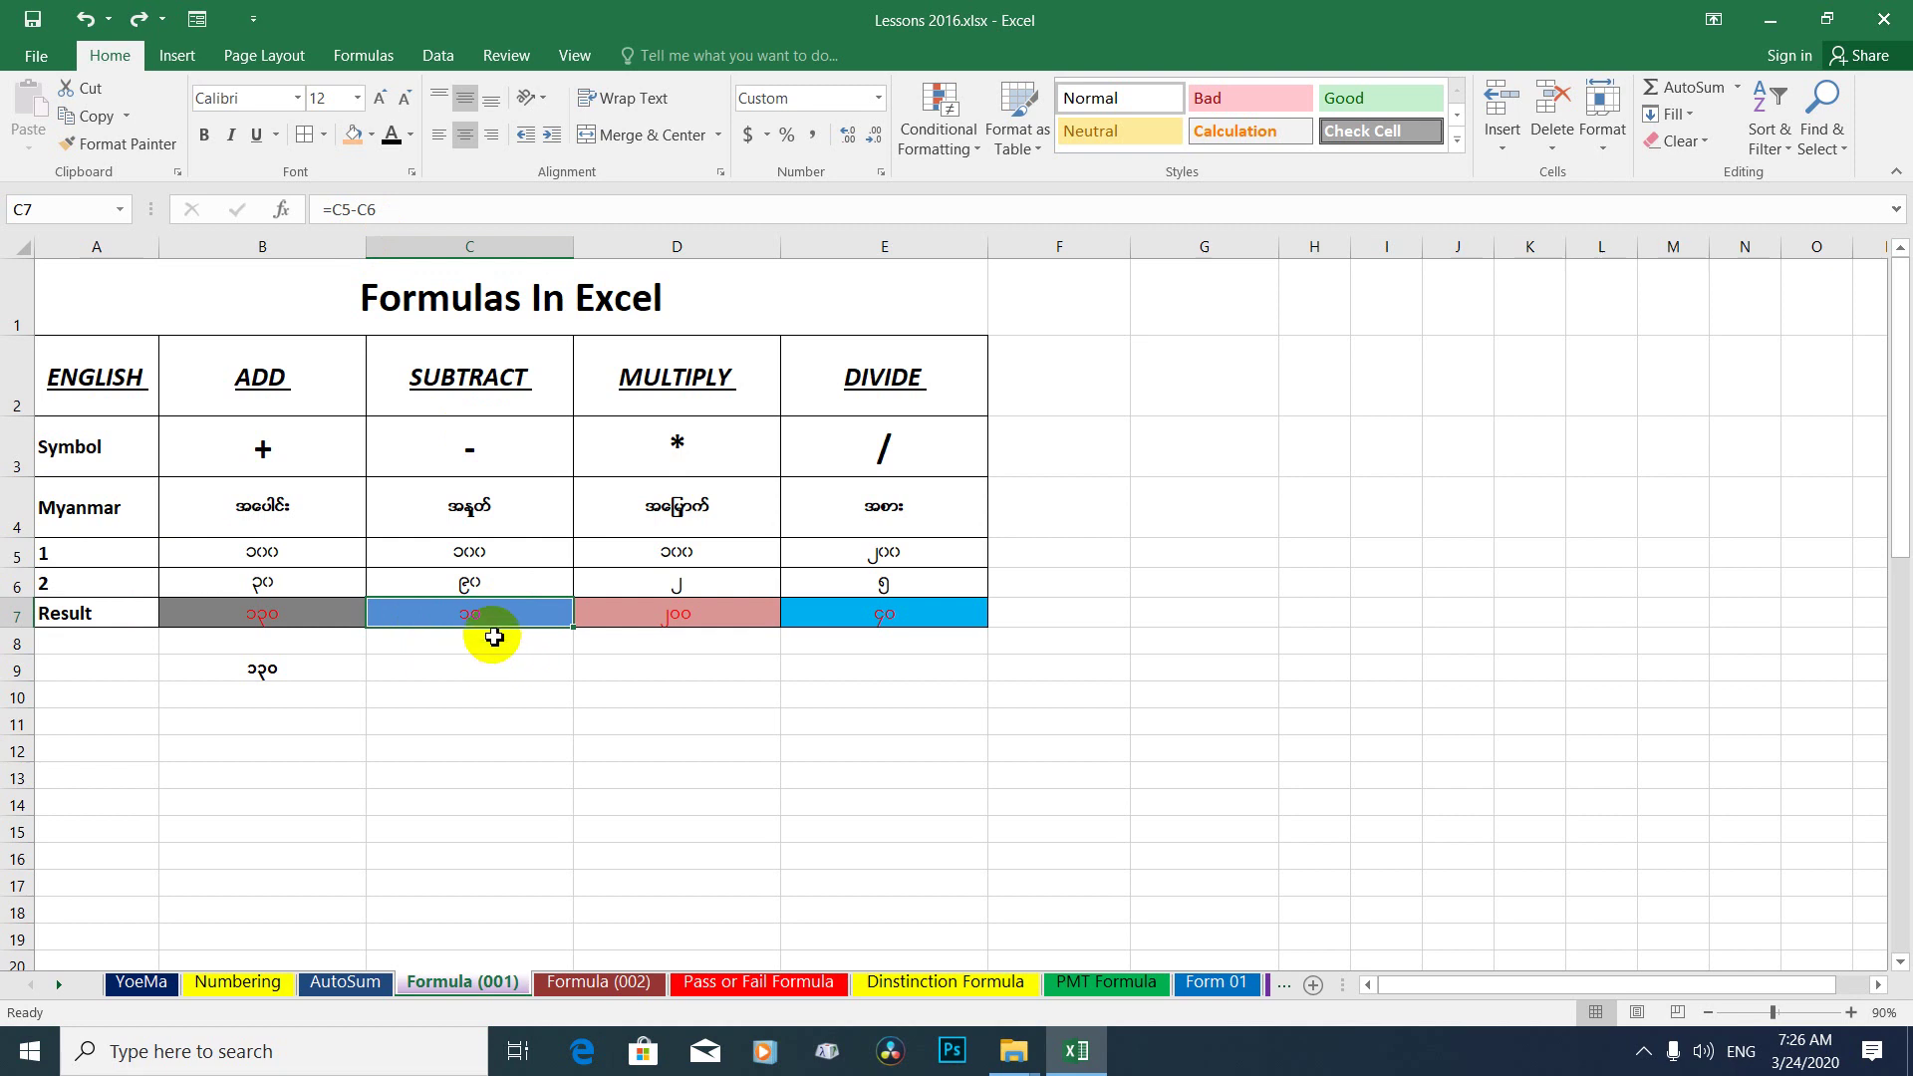
{"action": "left_click", "coordinate": [296, 675]}
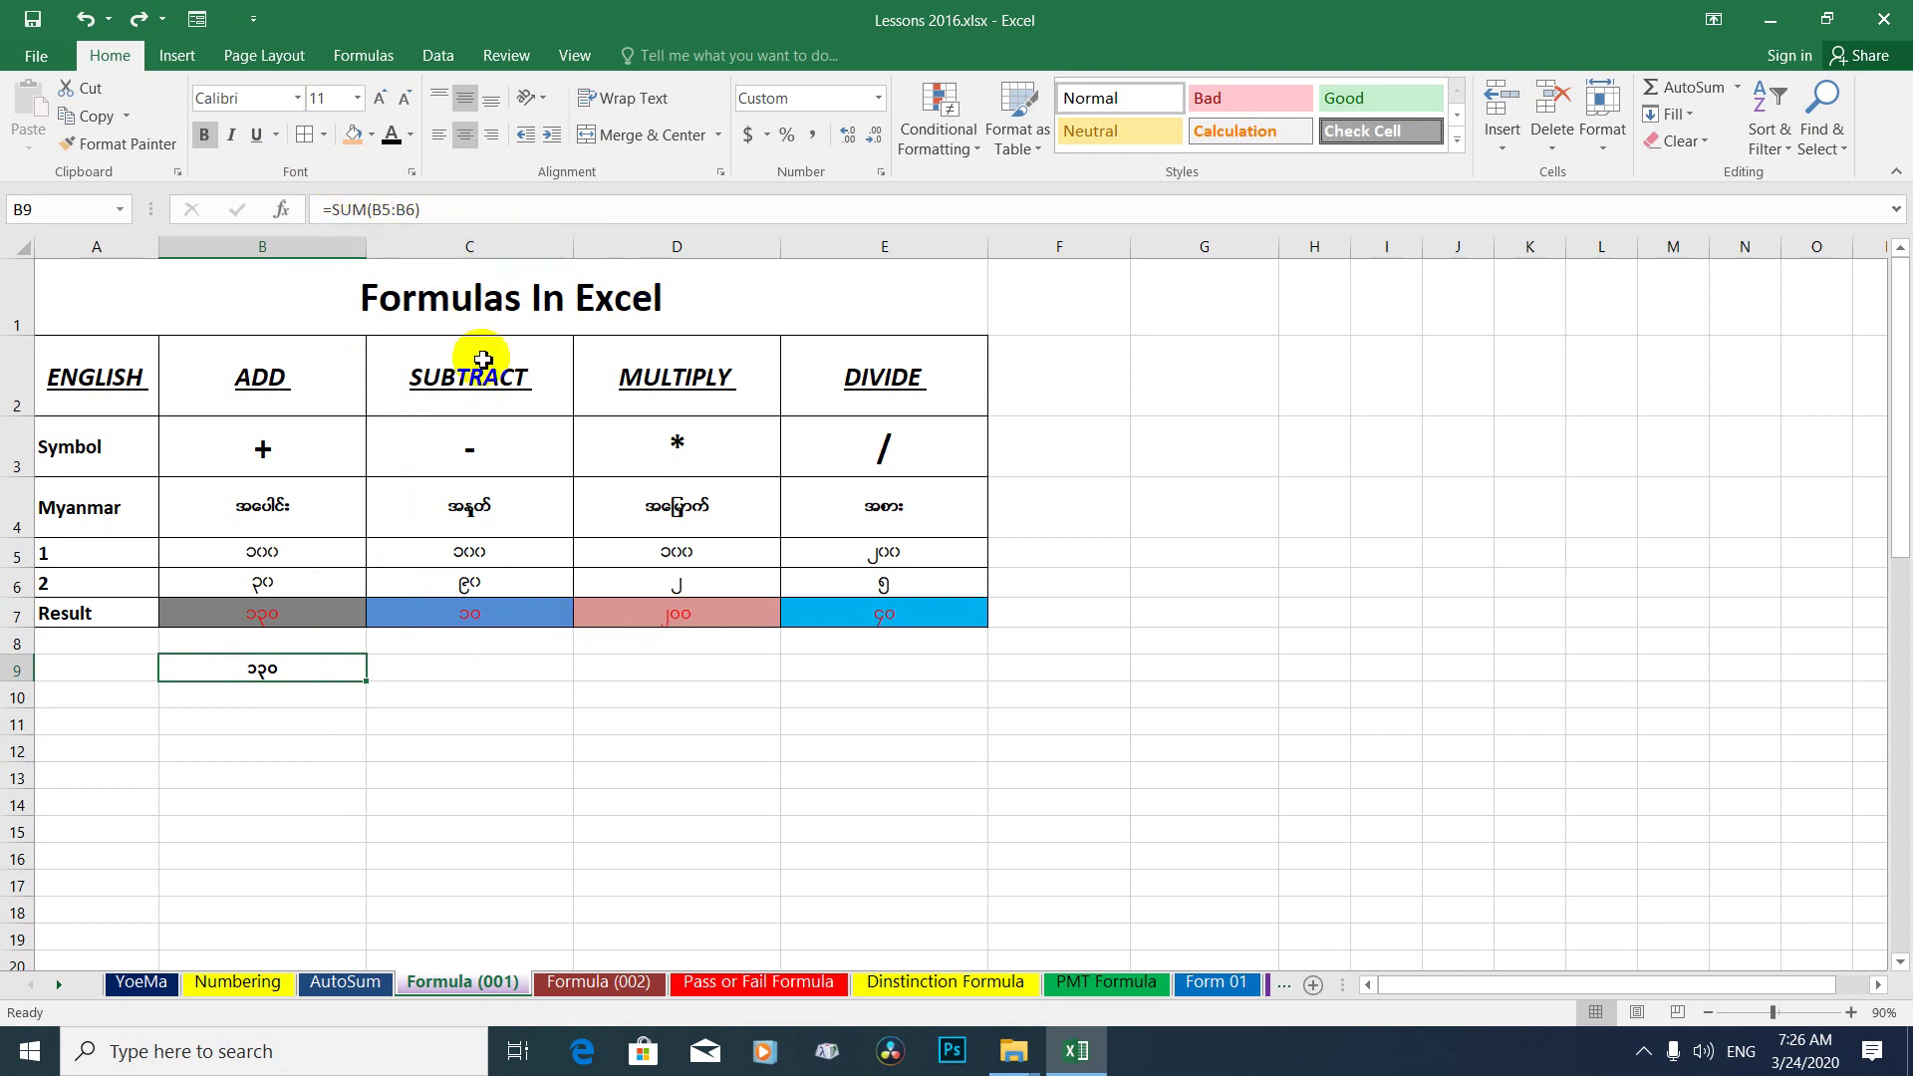
{"action": "left_click", "coordinate": [463, 676]}
{"action": "left_click", "coordinate": [311, 670]}
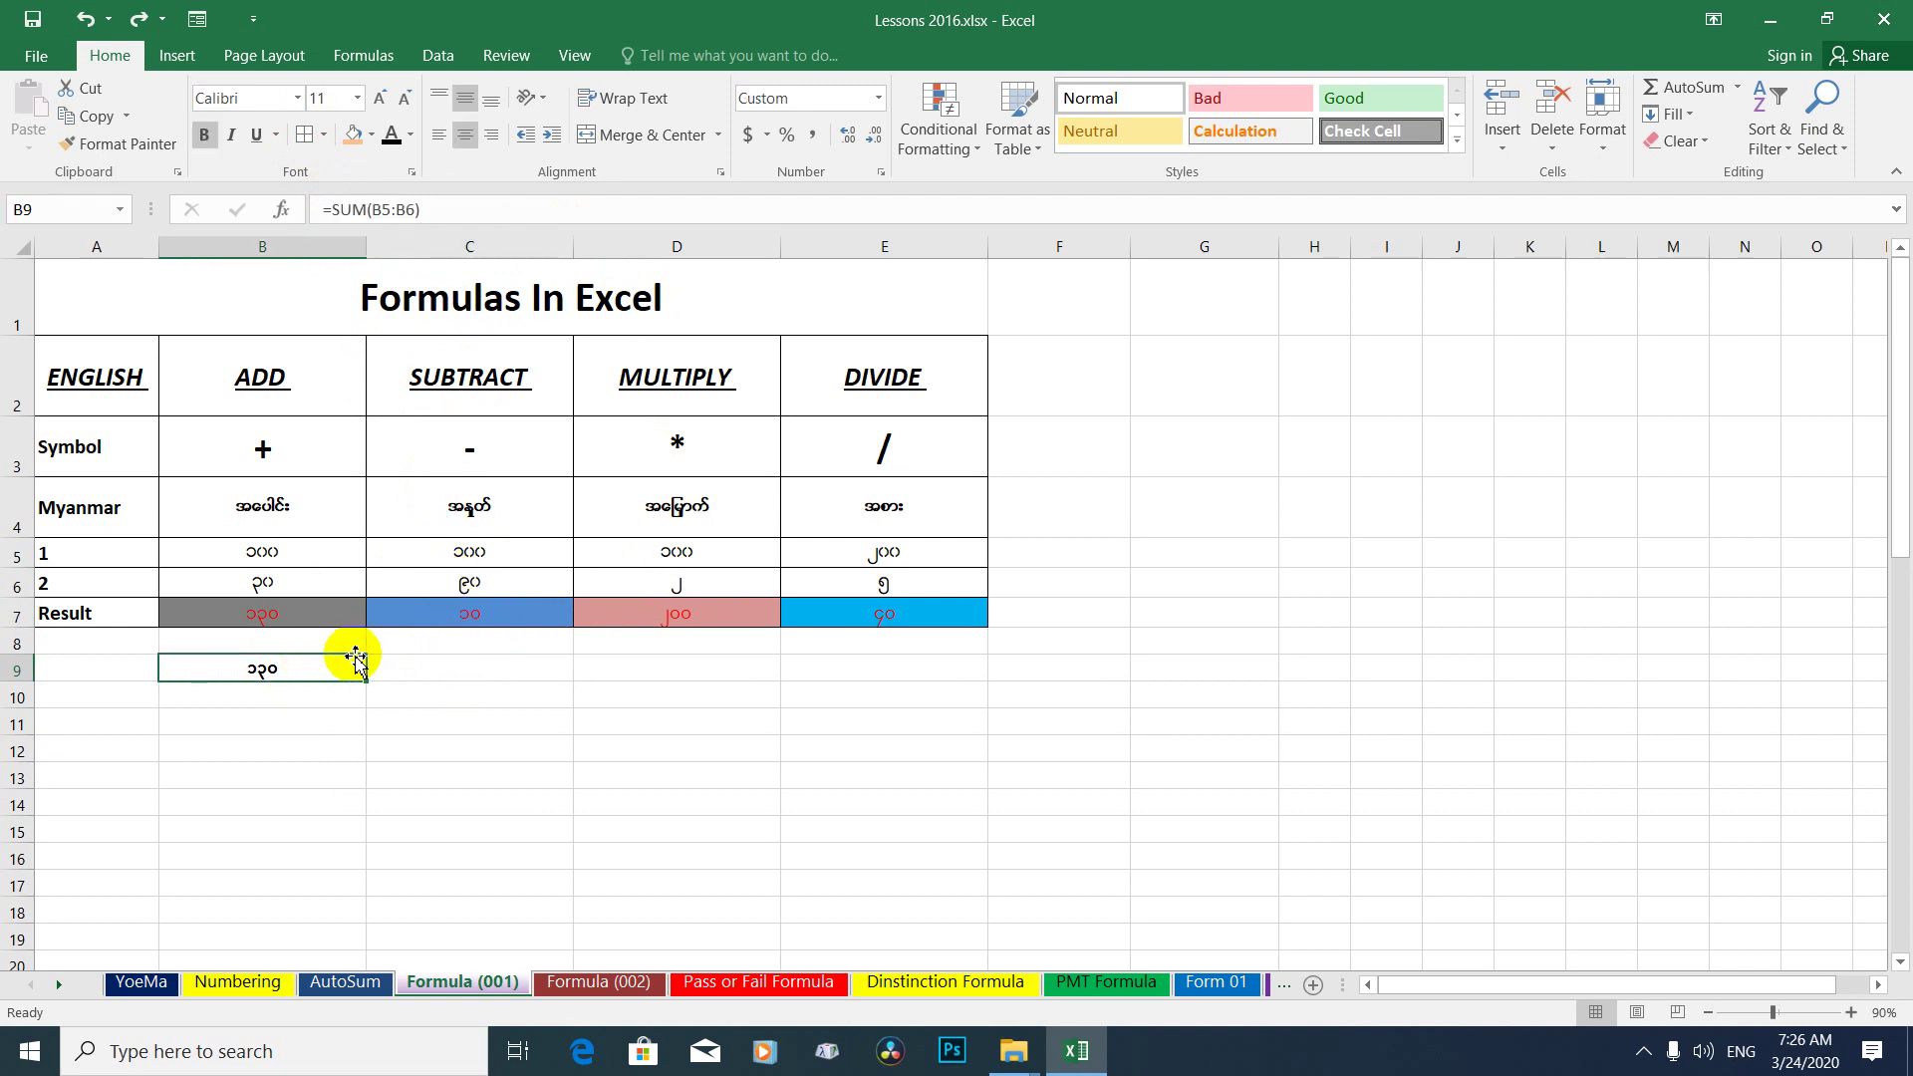
{"action": "left_click", "coordinate": [448, 676]}
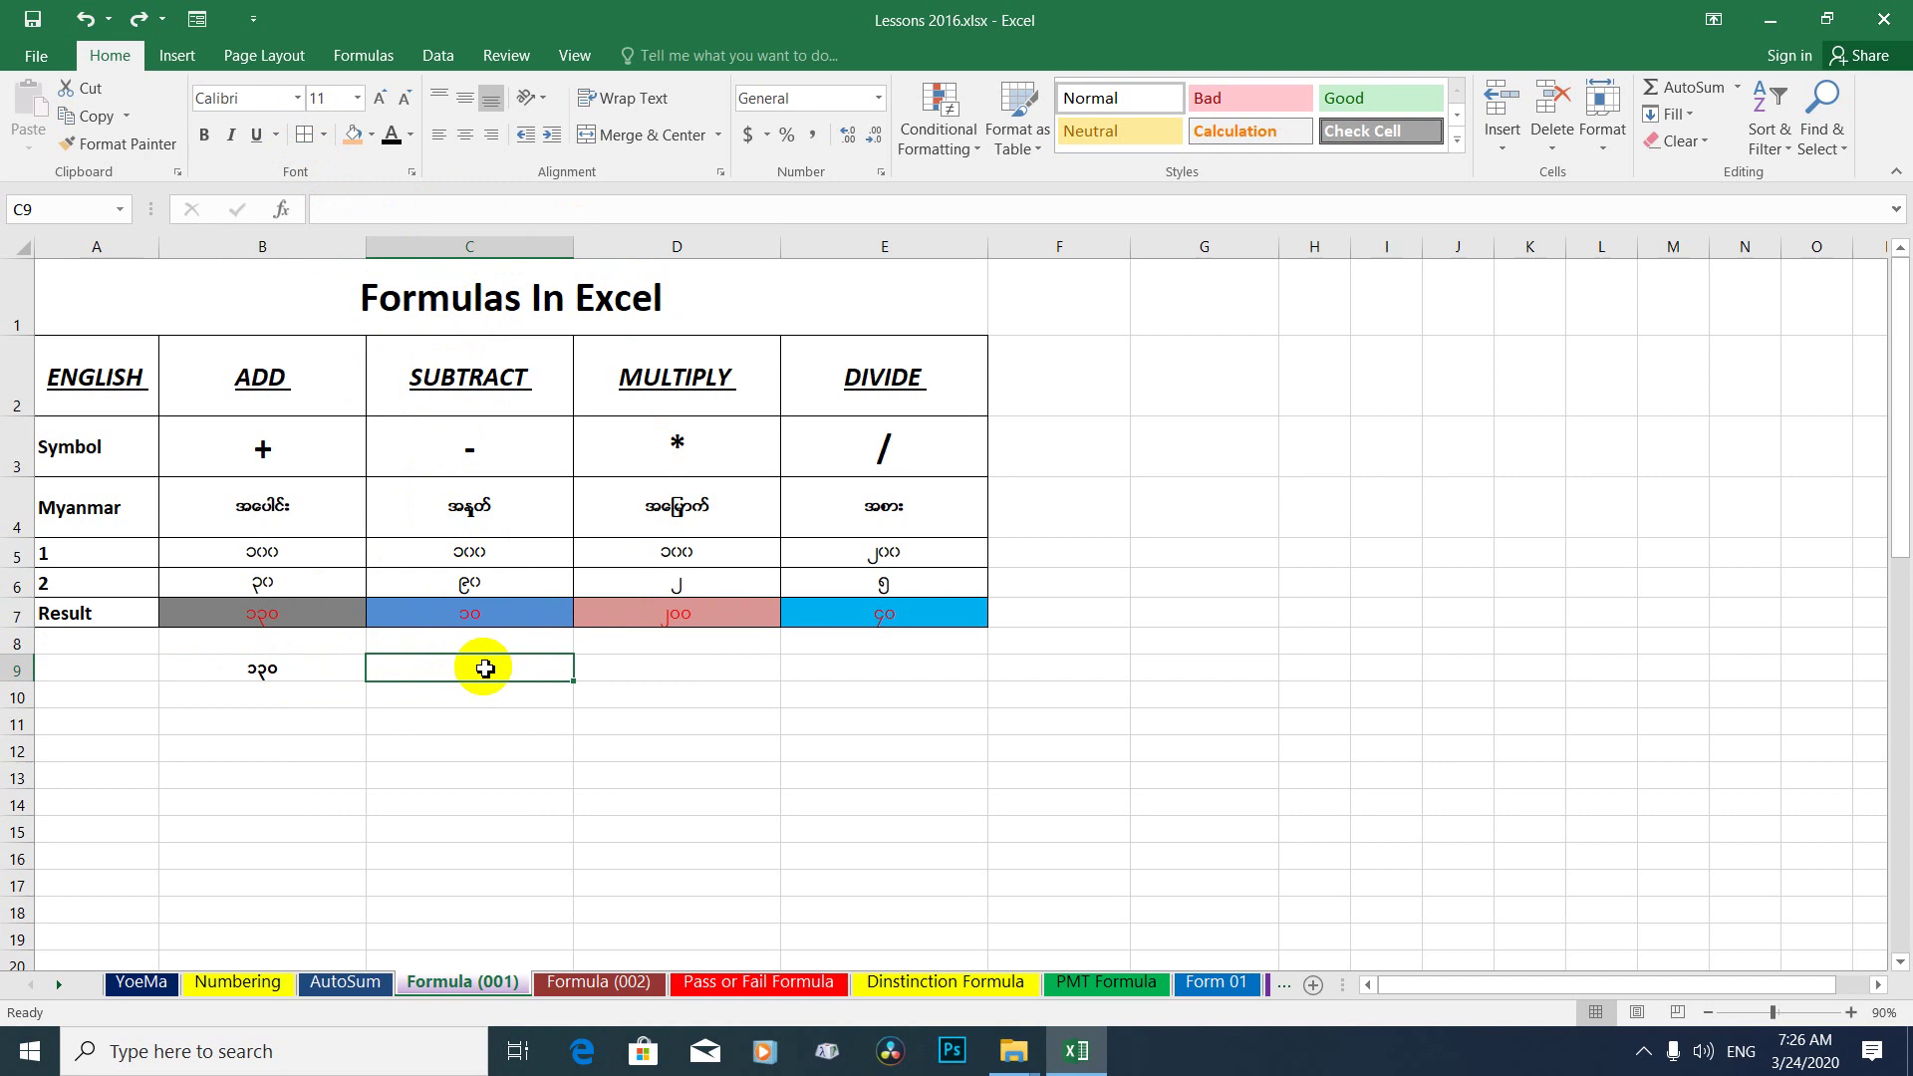
Enter =Sum(c5-c6) in C9, showing 10 under SUBTRACT, and recheck the formula.
{"action": "type", "text": "="}
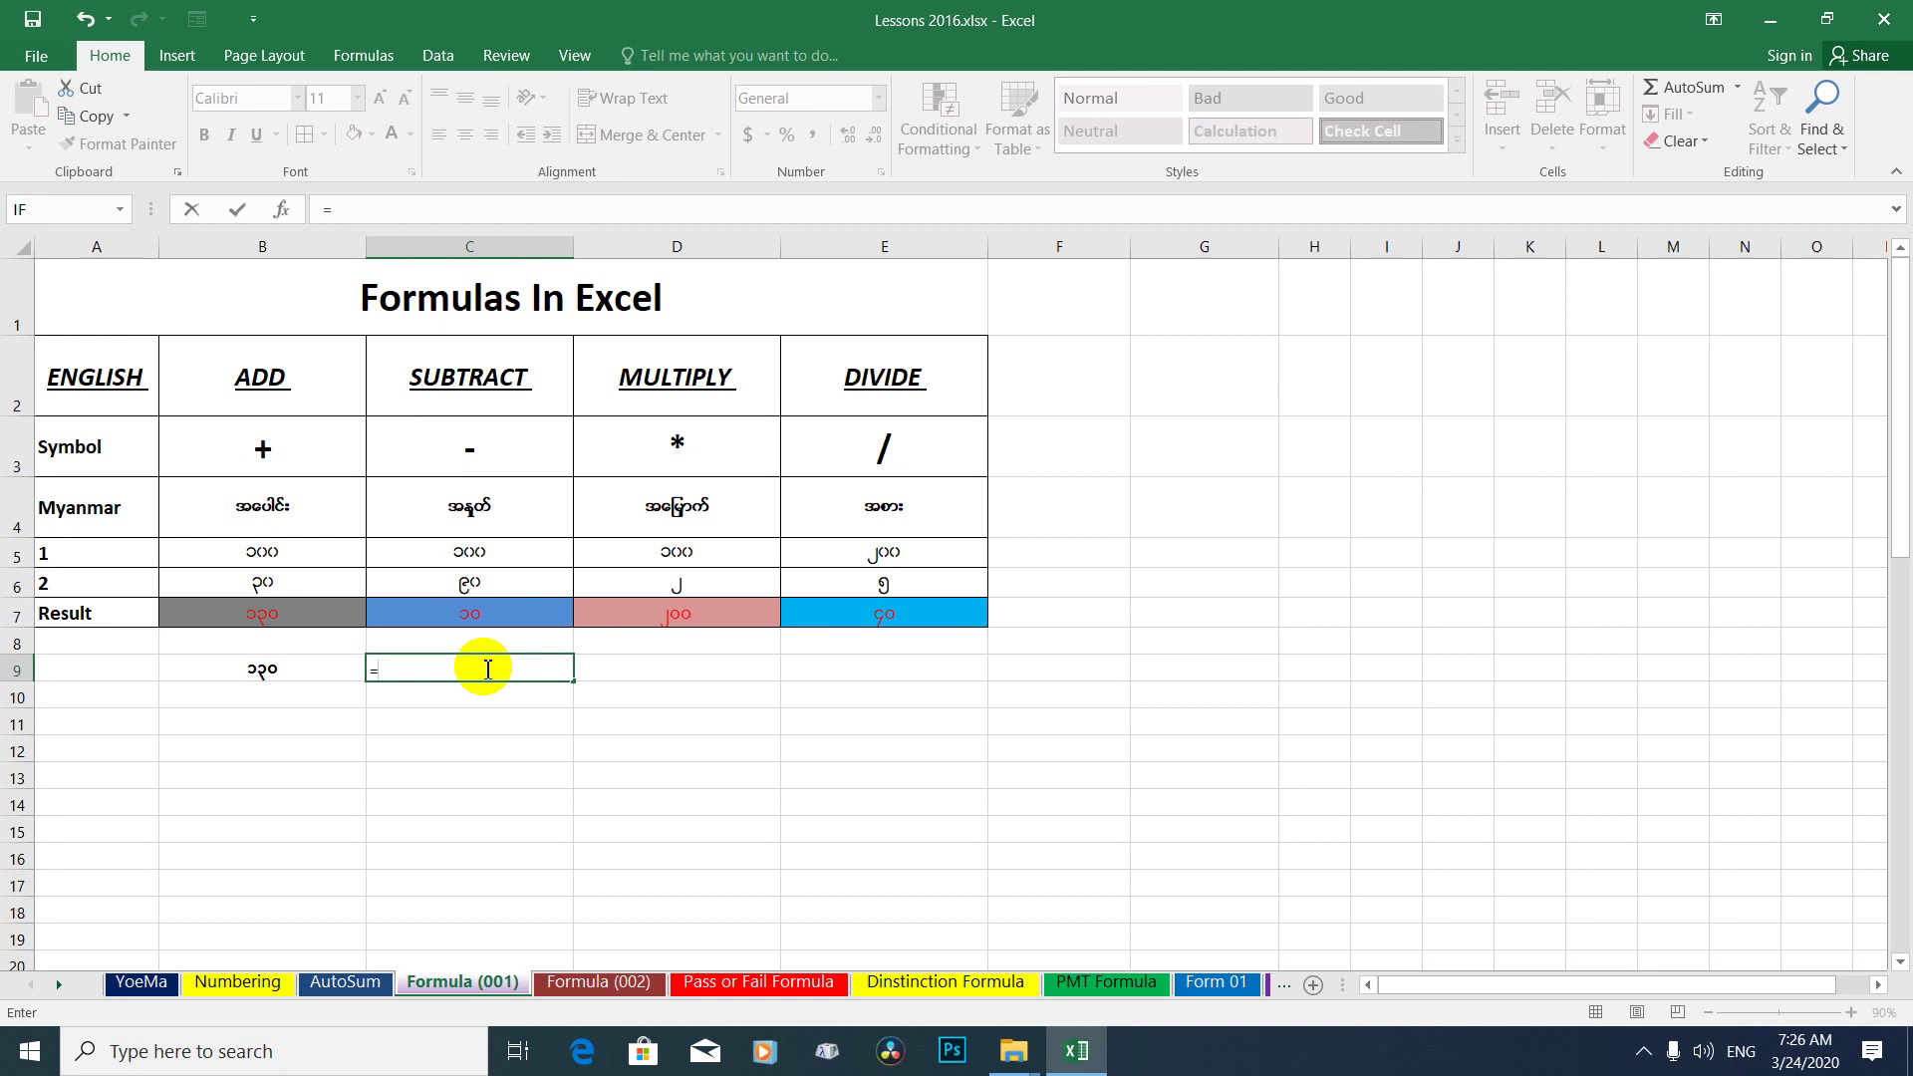
{"action": "type", "text": "Sum"}
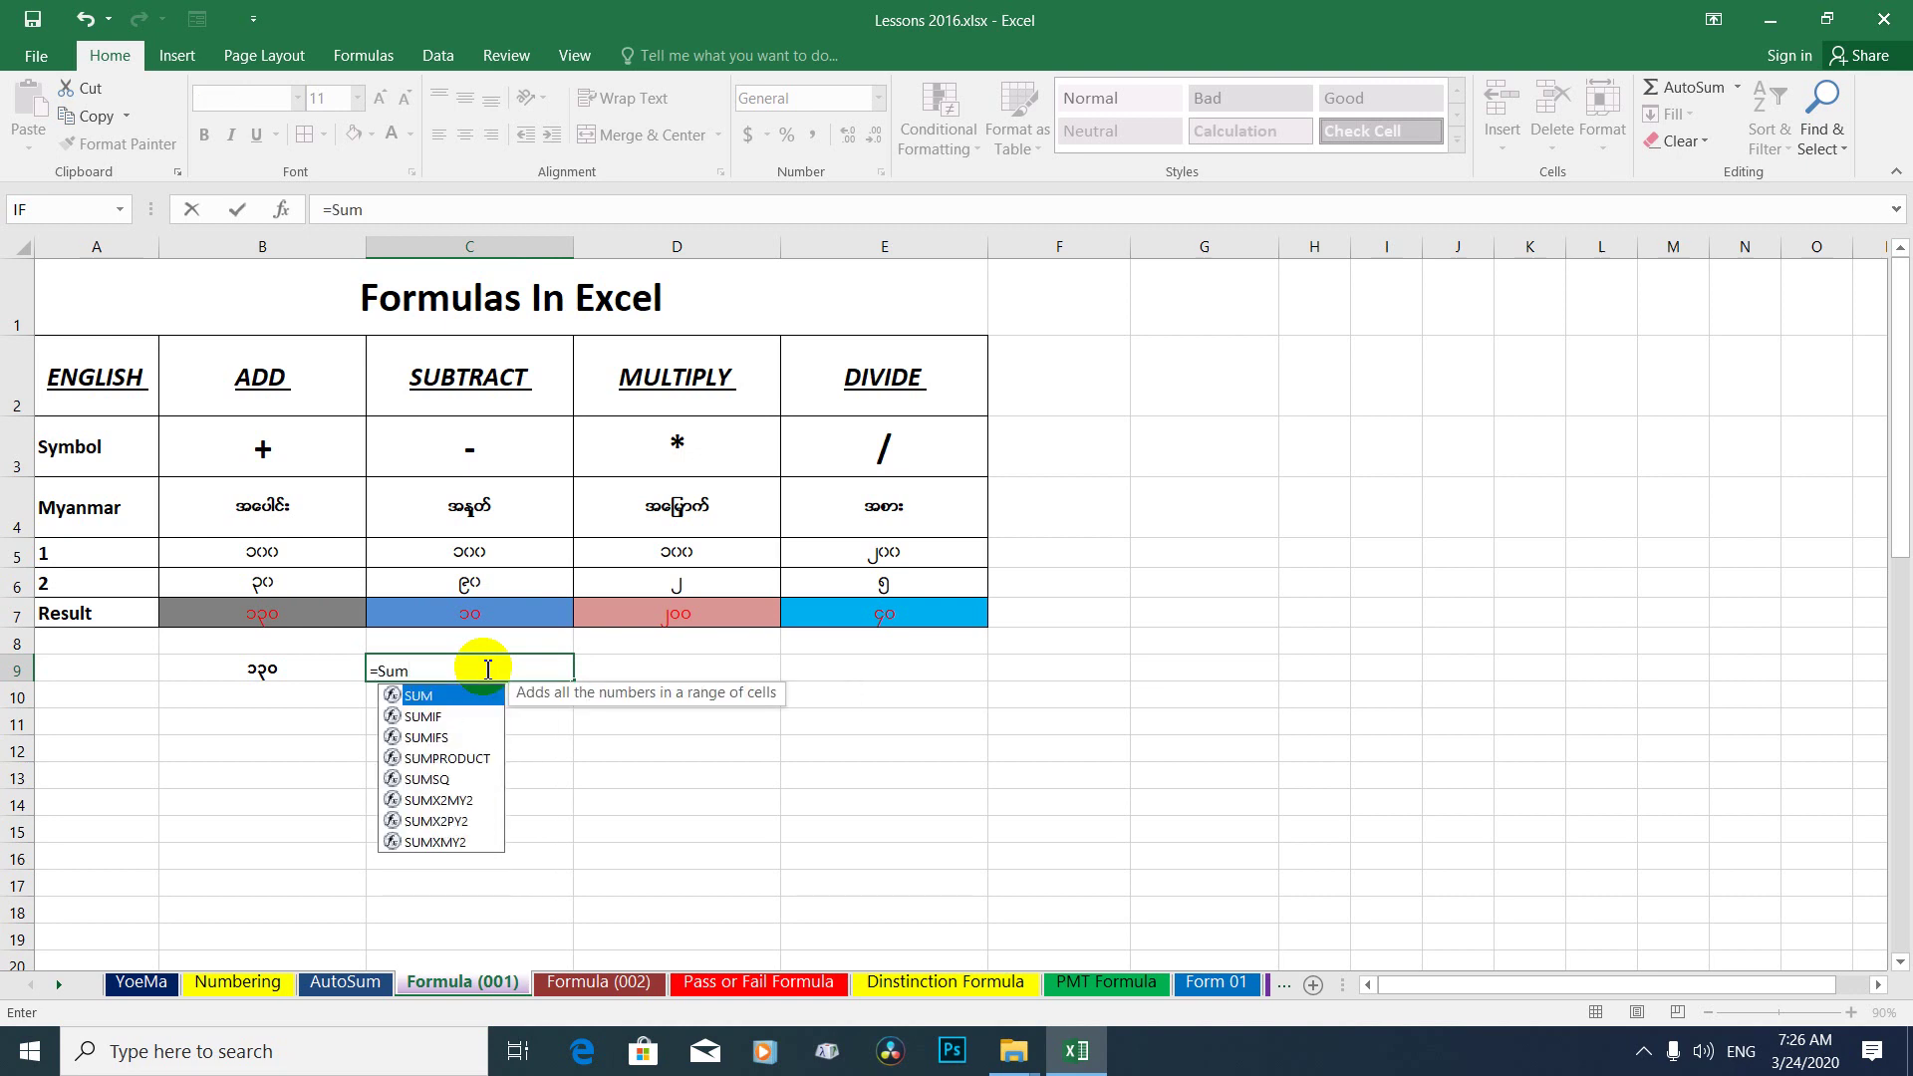
{"action": "type", "text": "(c"}
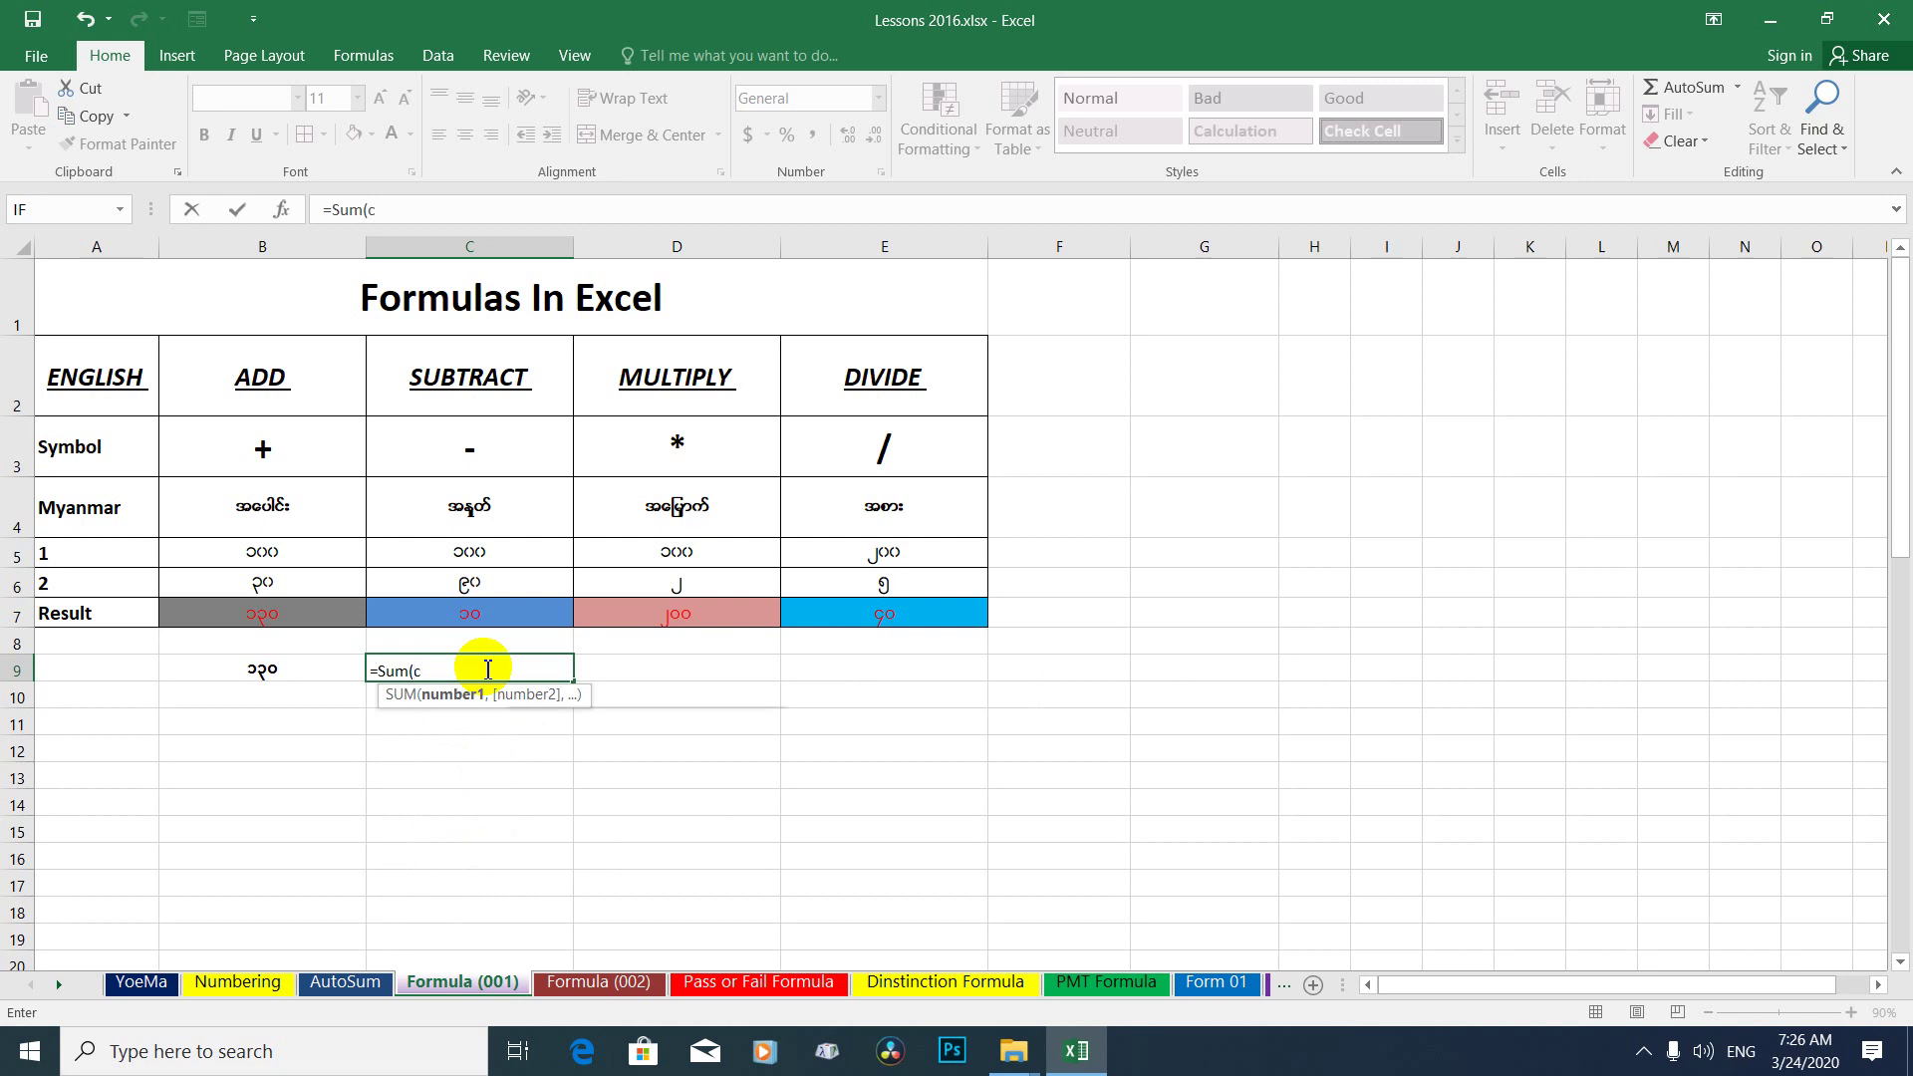
{"action": "type", "text": "5-"}
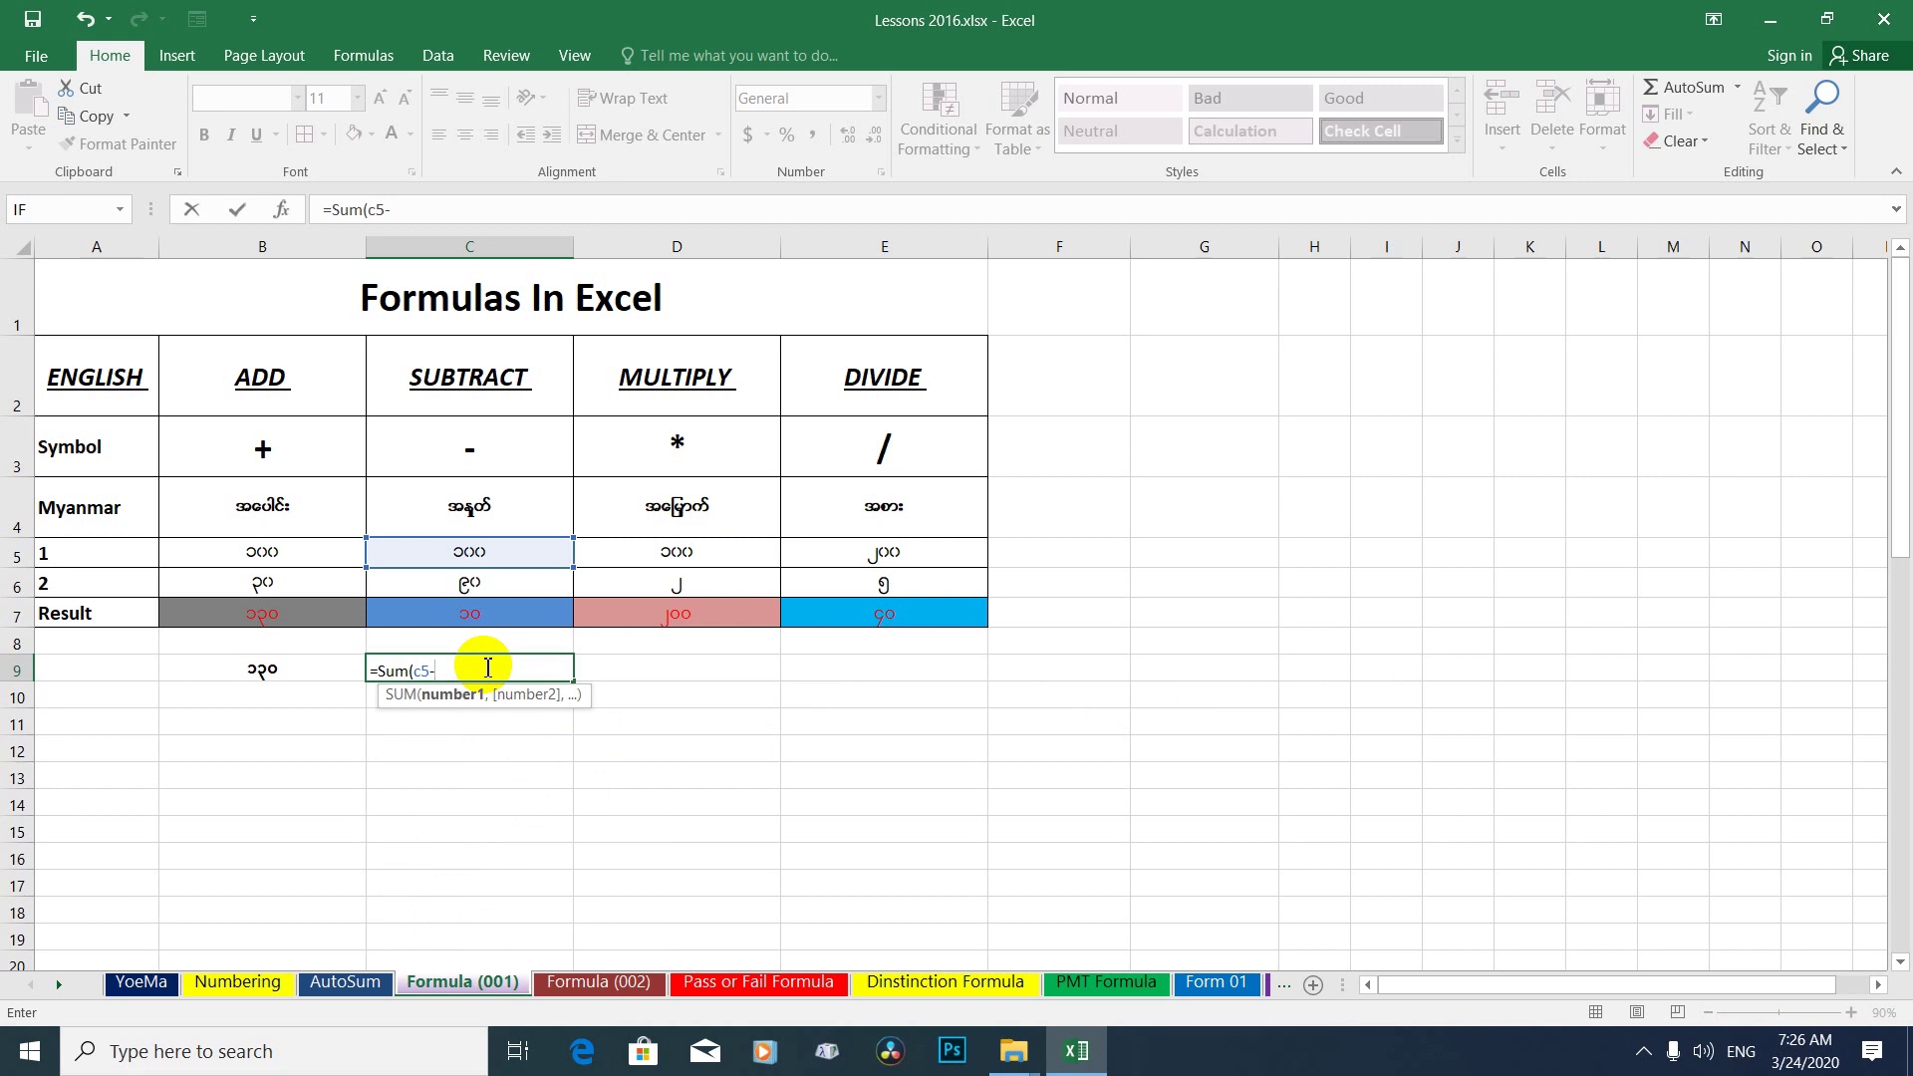
{"action": "type", "text": "c"}
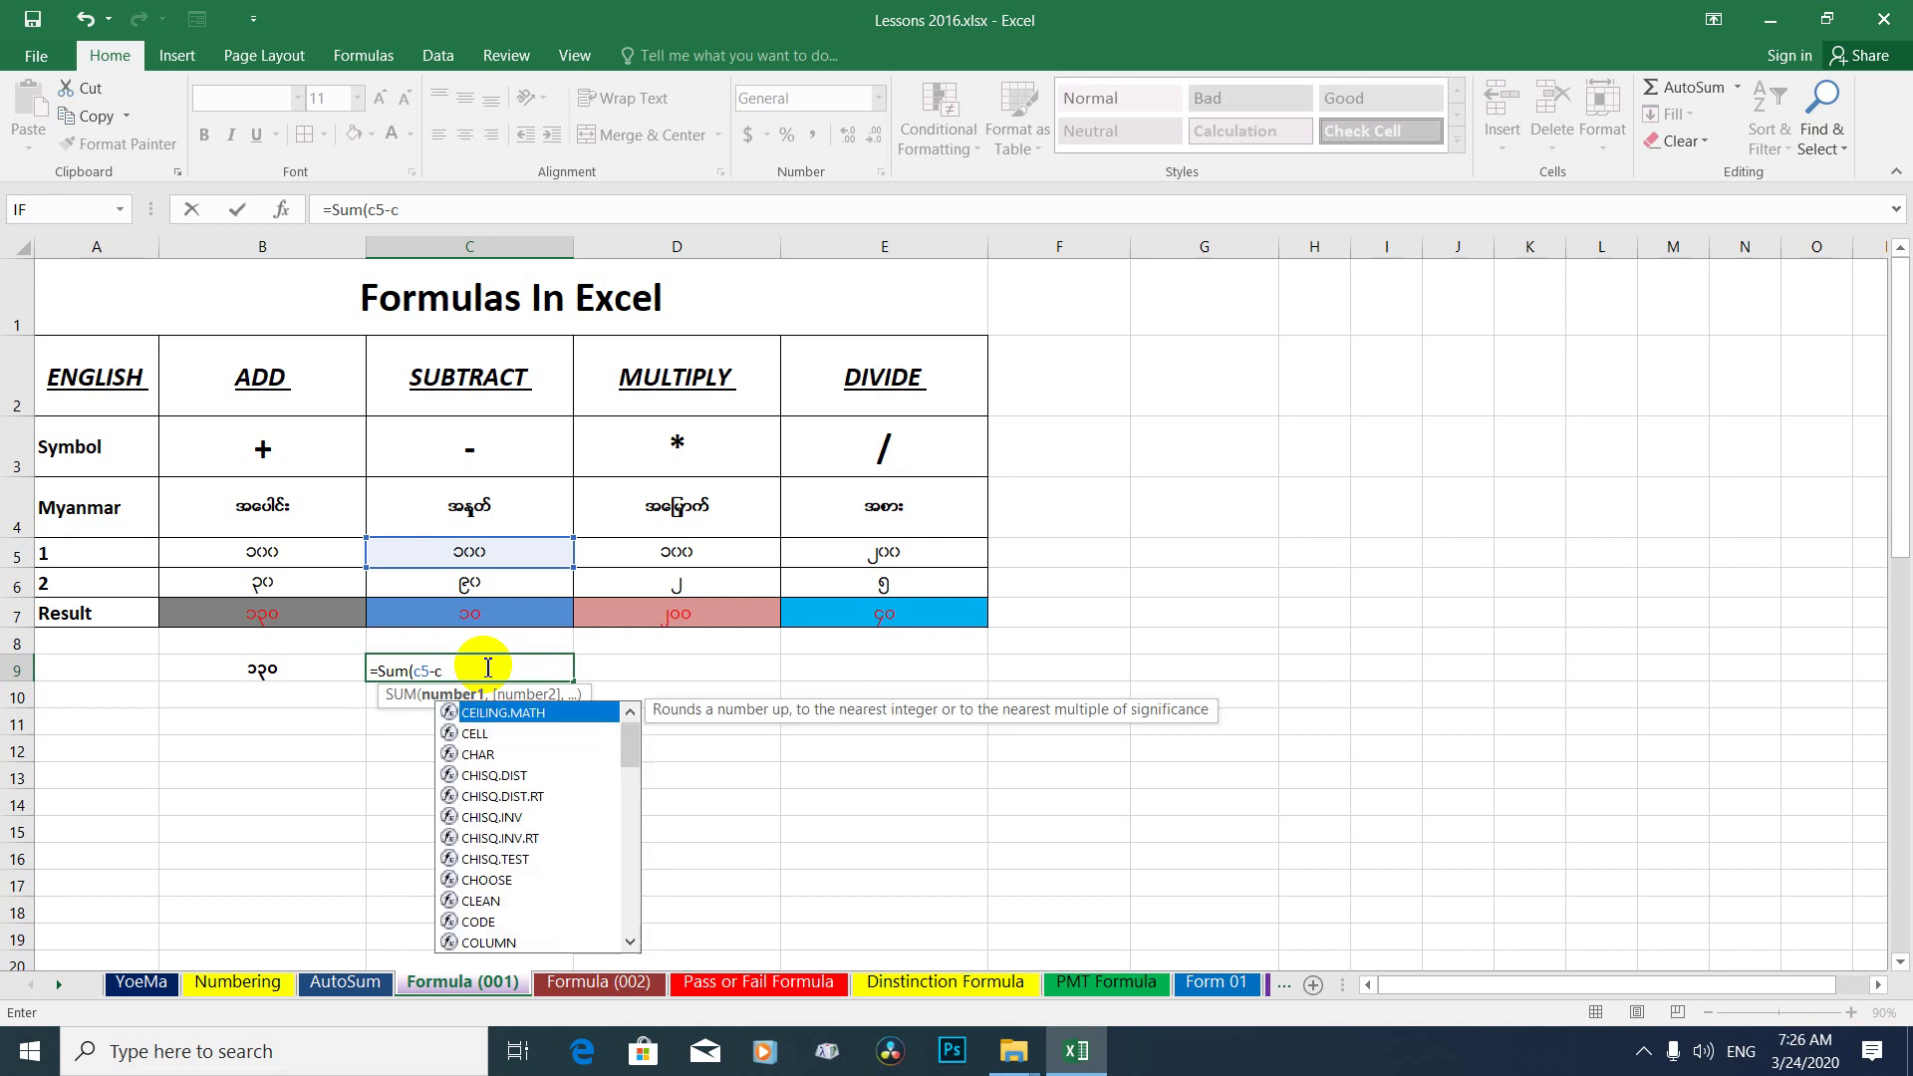
{"action": "type", "text": "6"}
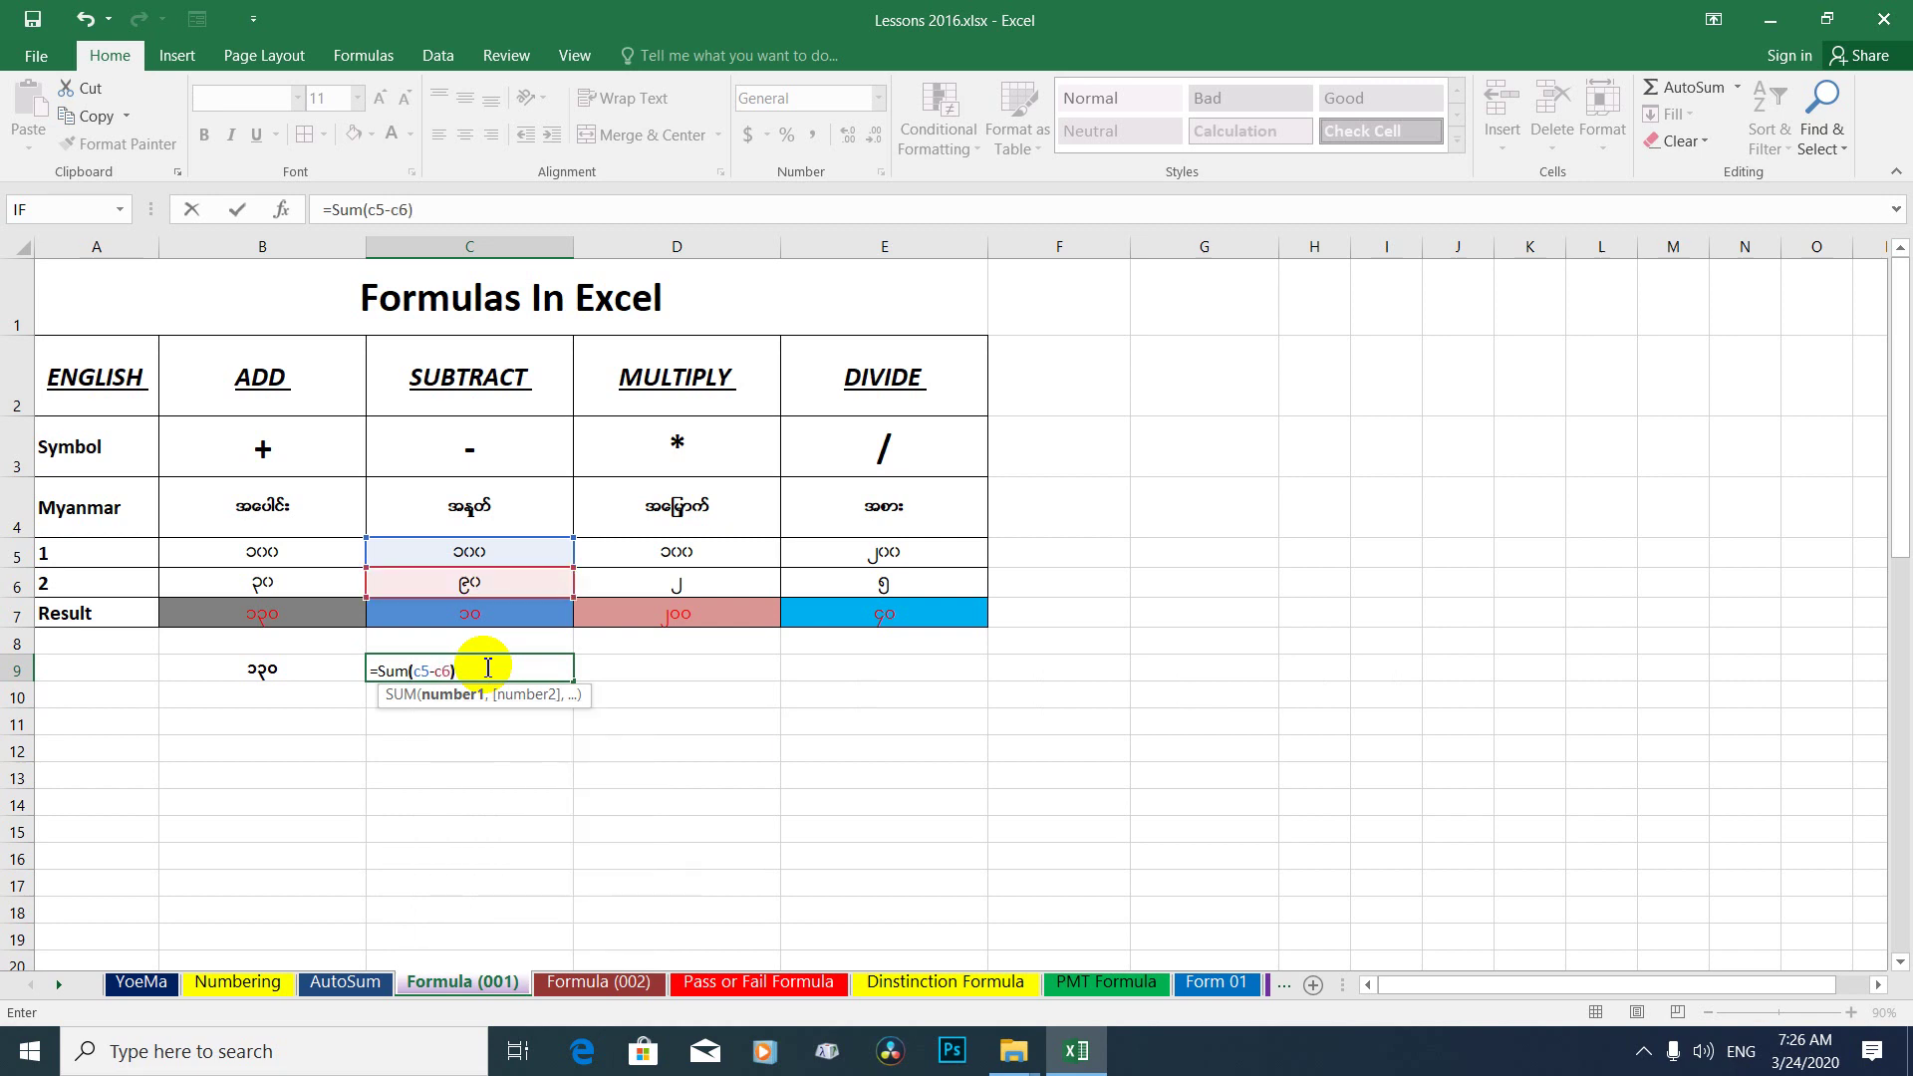
{"action": "key", "text": "Return"}
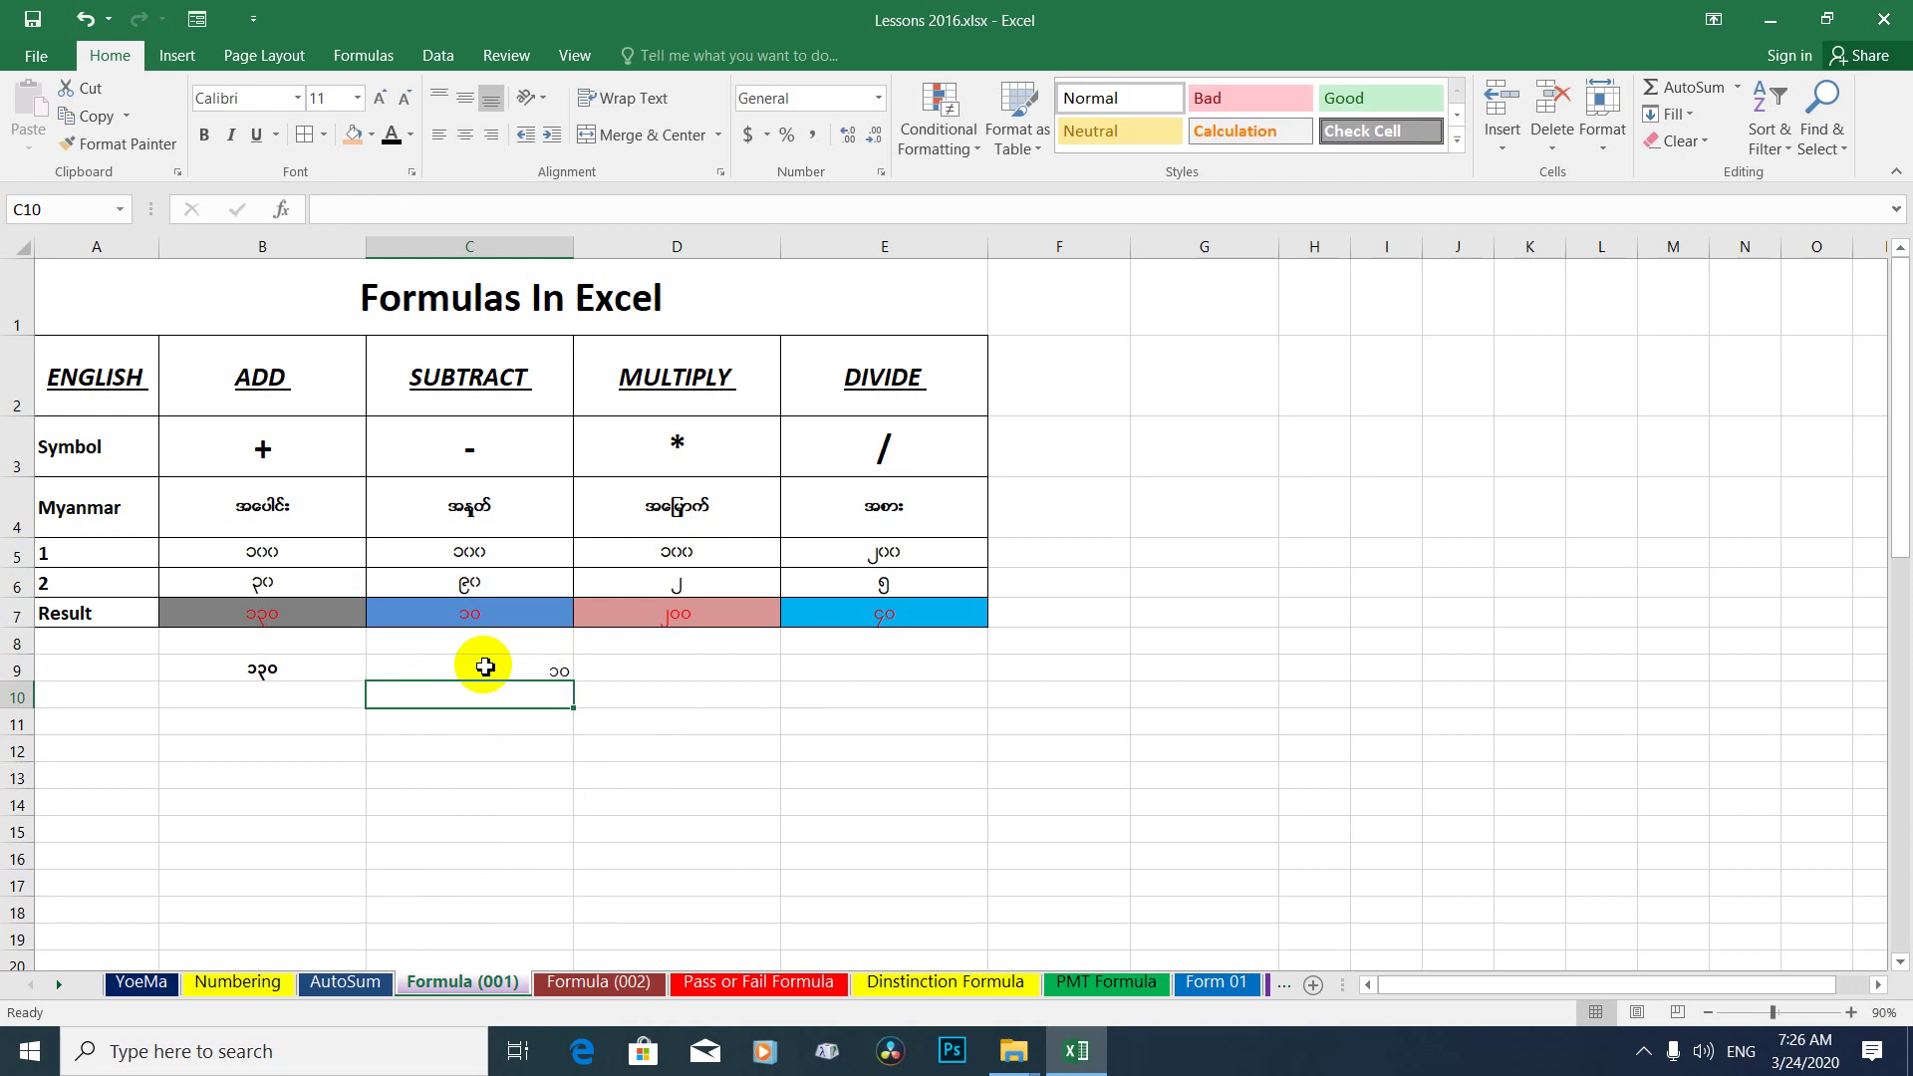
{"action": "left_click", "coordinate": [485, 666]}
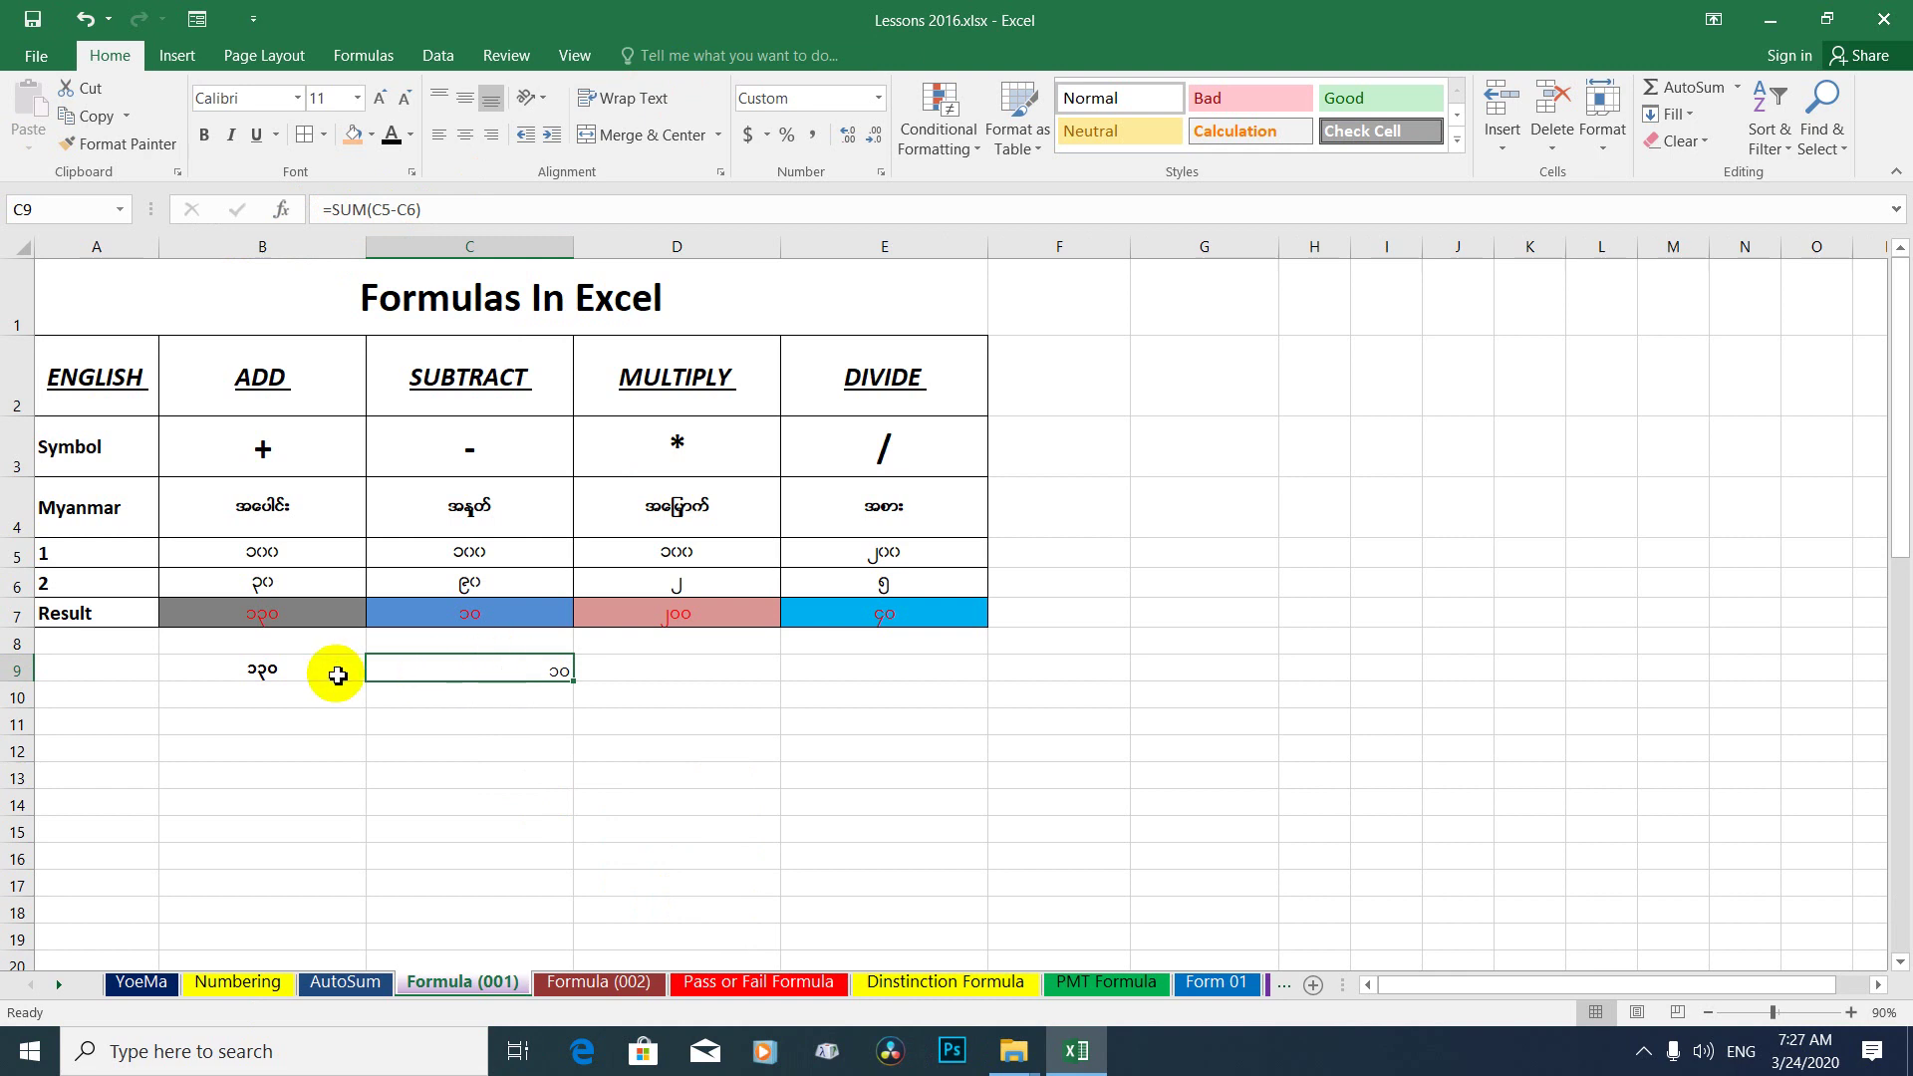
Centre all text across the whole sheet, keeping middle vertical alignment.
{"action": "left_click", "coordinate": [22, 245]}
{"action": "left_click", "coordinate": [464, 136]}
{"action": "left_click", "coordinate": [464, 139]}
{"action": "left_click", "coordinate": [463, 96]}
{"action": "left_click", "coordinate": [462, 97]}
Make the C9 subtraction total bold and not italic.
{"action": "left_click", "coordinate": [509, 665]}
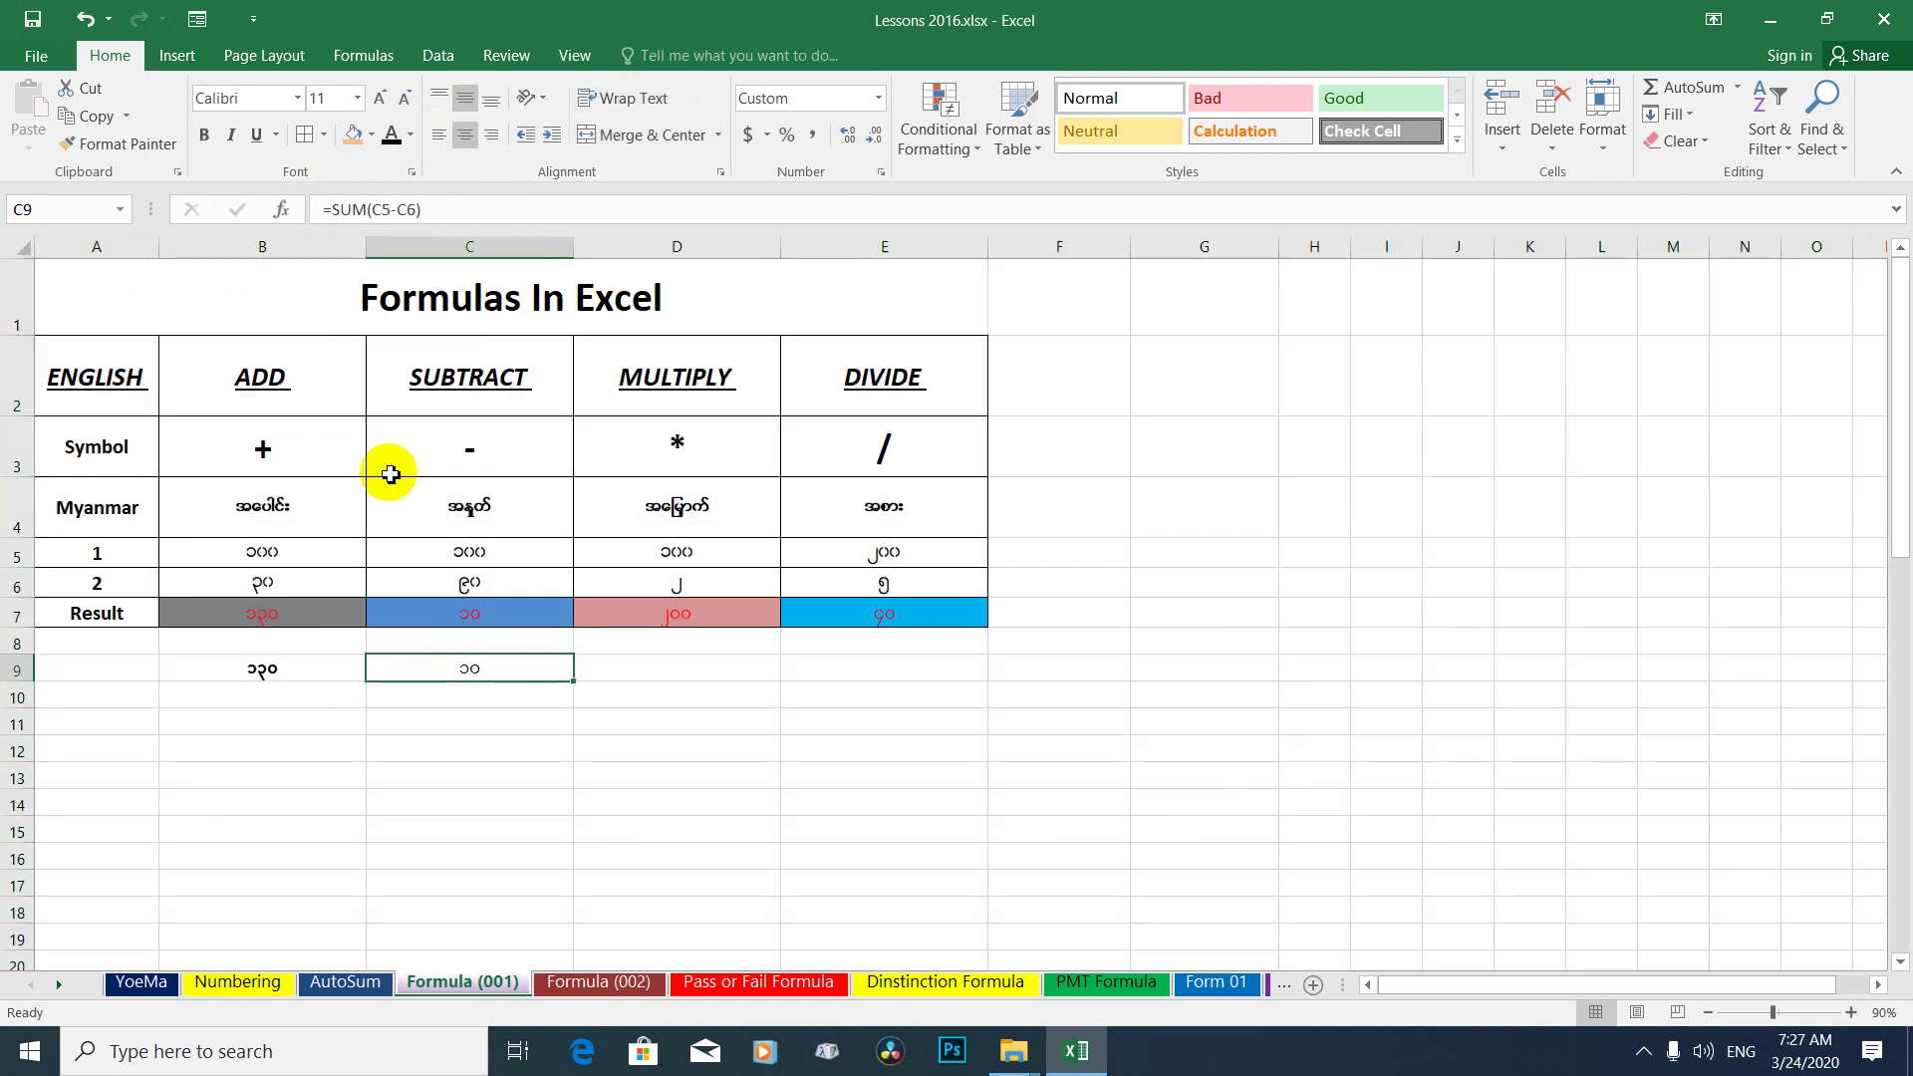
{"action": "left_click", "coordinate": [204, 136]}
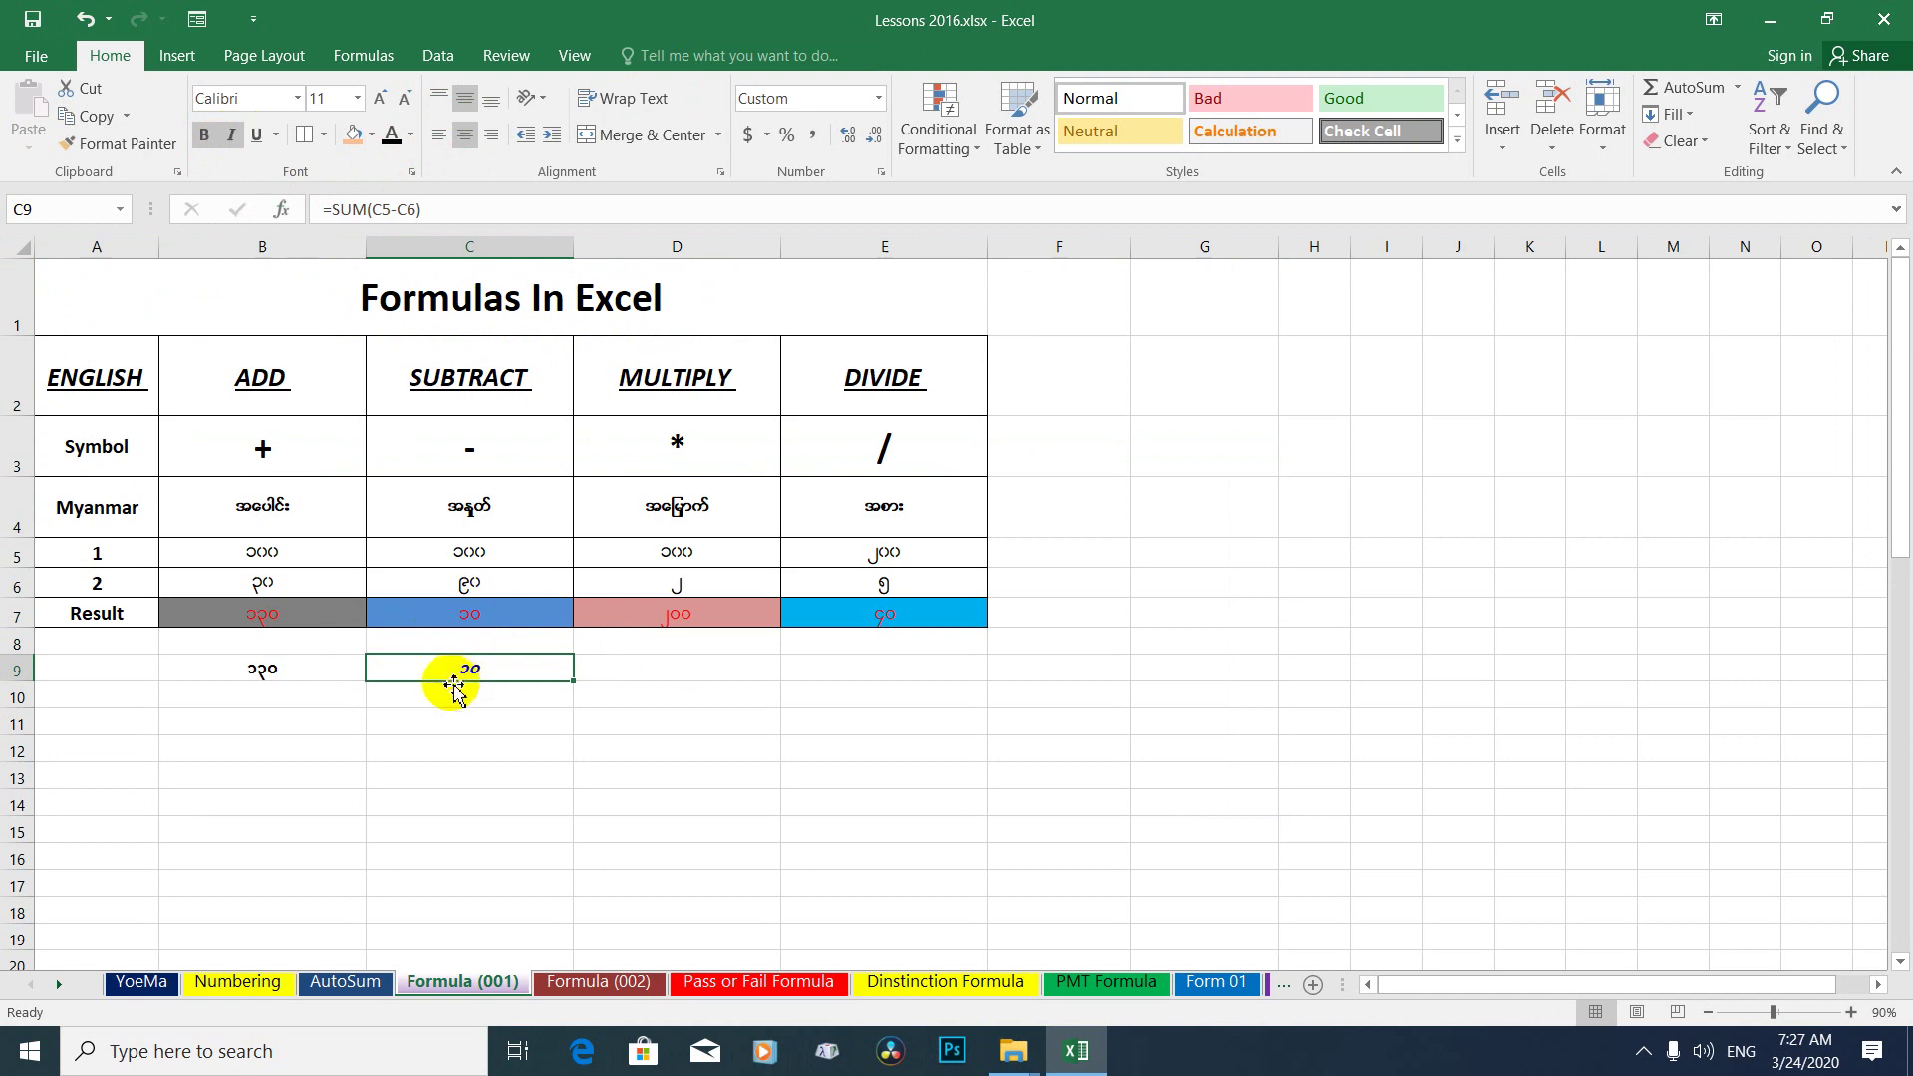
{"action": "left_click", "coordinate": [231, 136]}
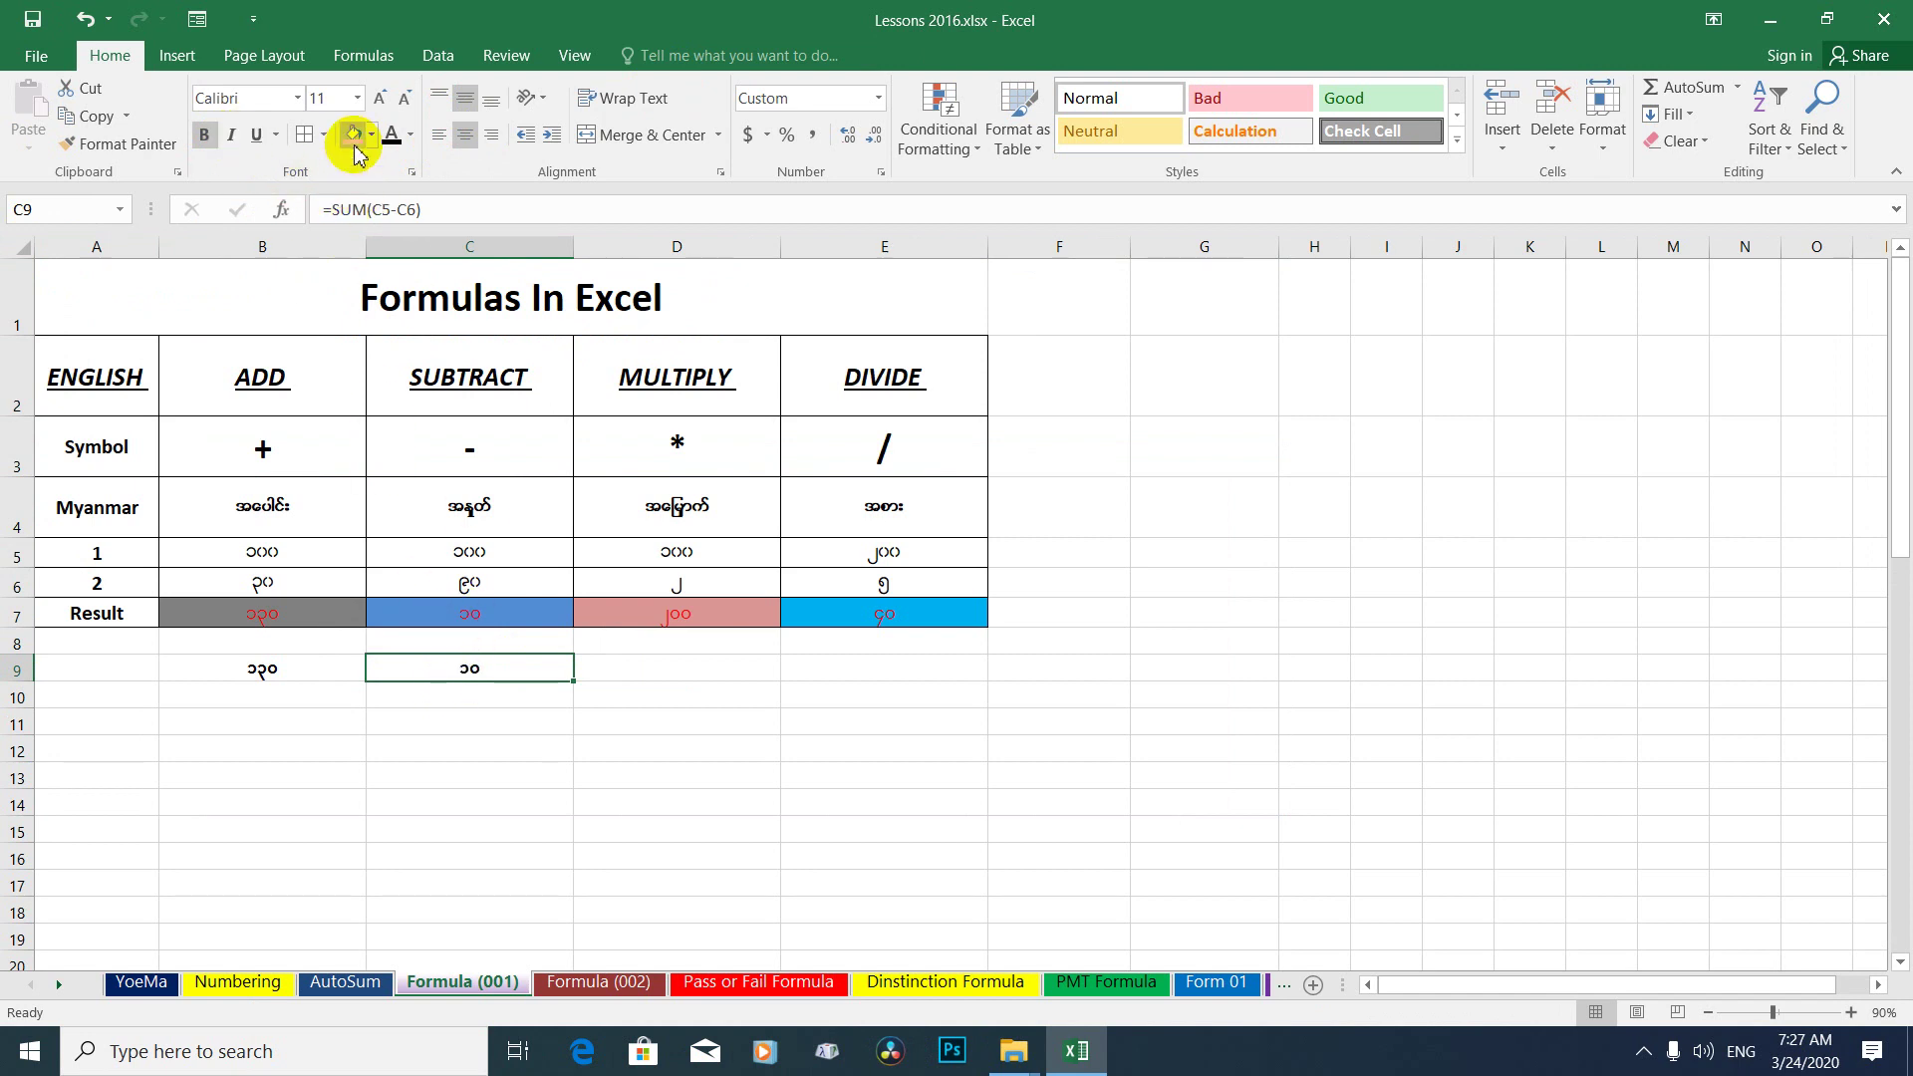
Set A9:E9 to 16-point font and make row 9 much taller.
{"action": "left_click_drag", "start_coordinate": [69, 668], "coordinate": [849, 662]}
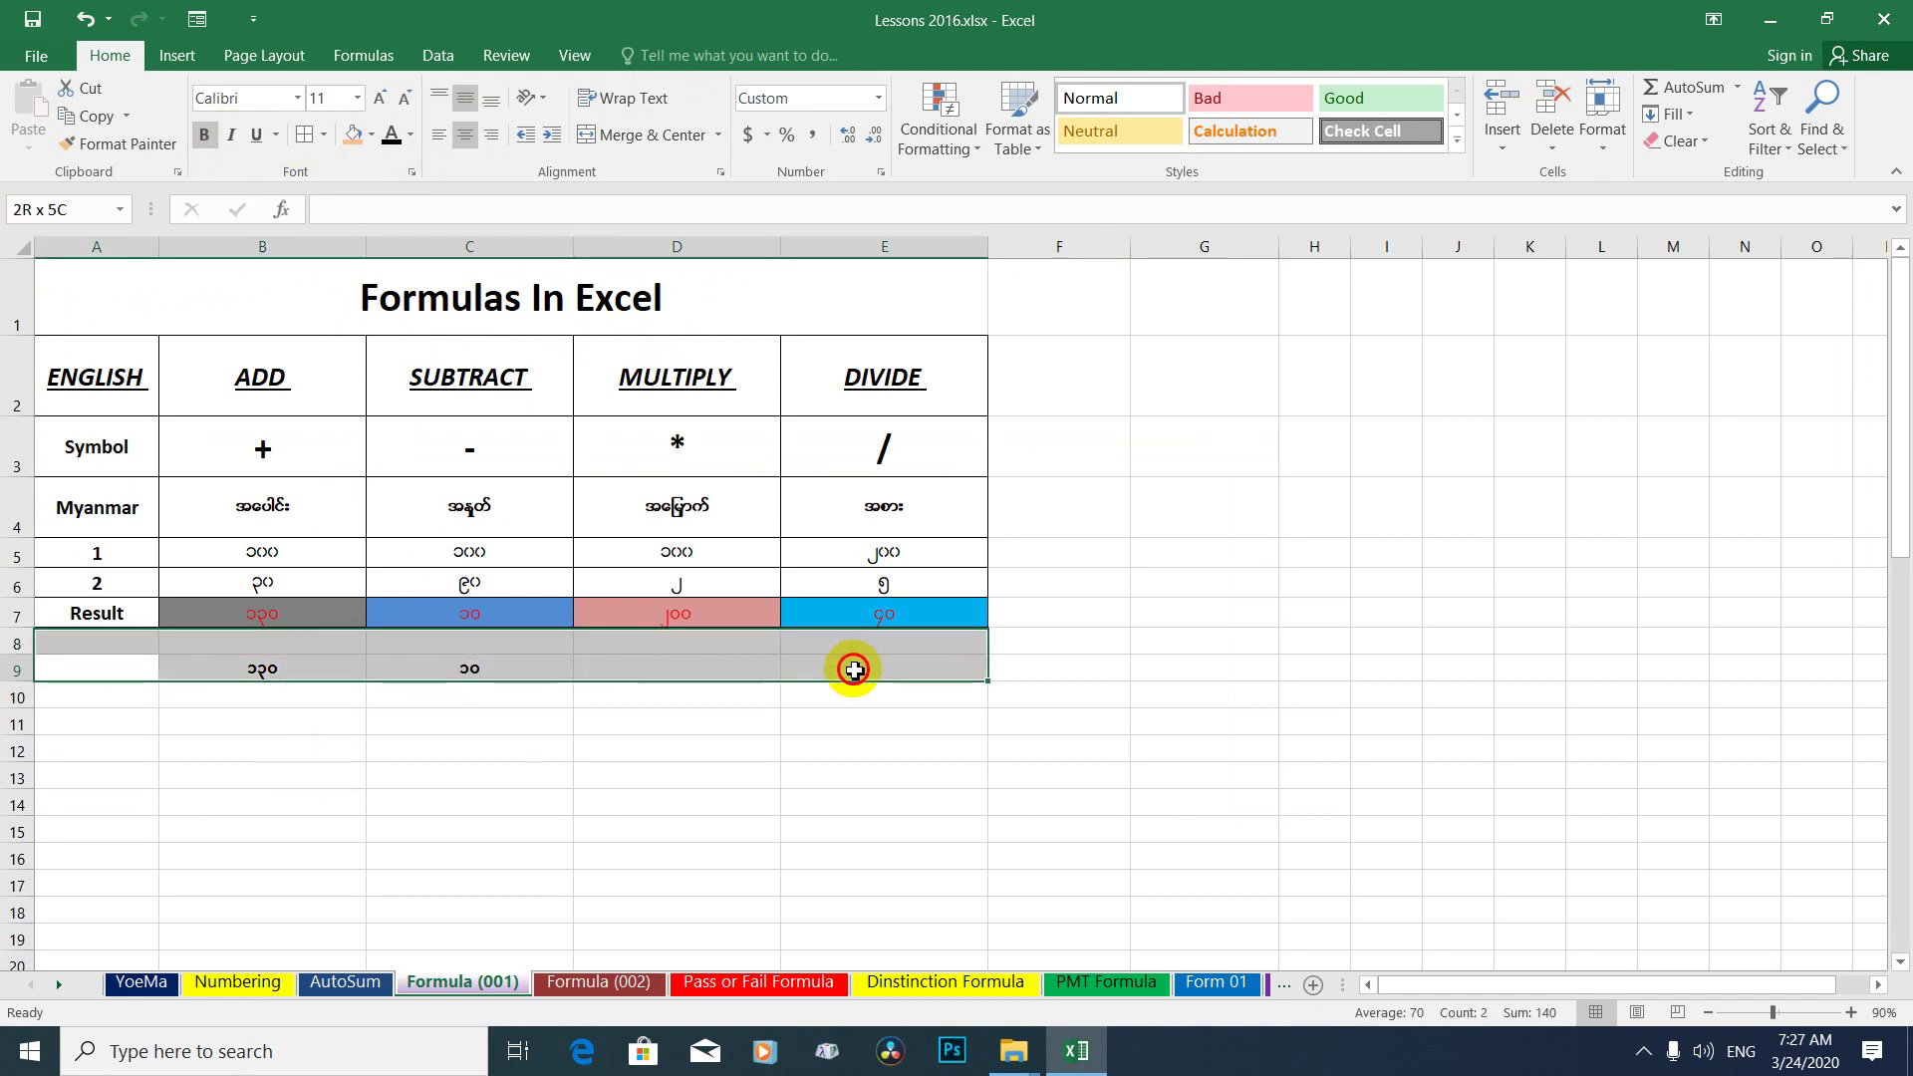
{"action": "left_click", "coordinate": [379, 99]}
{"action": "left_click_drag", "start_coordinate": [17, 682], "coordinate": [17, 732]}
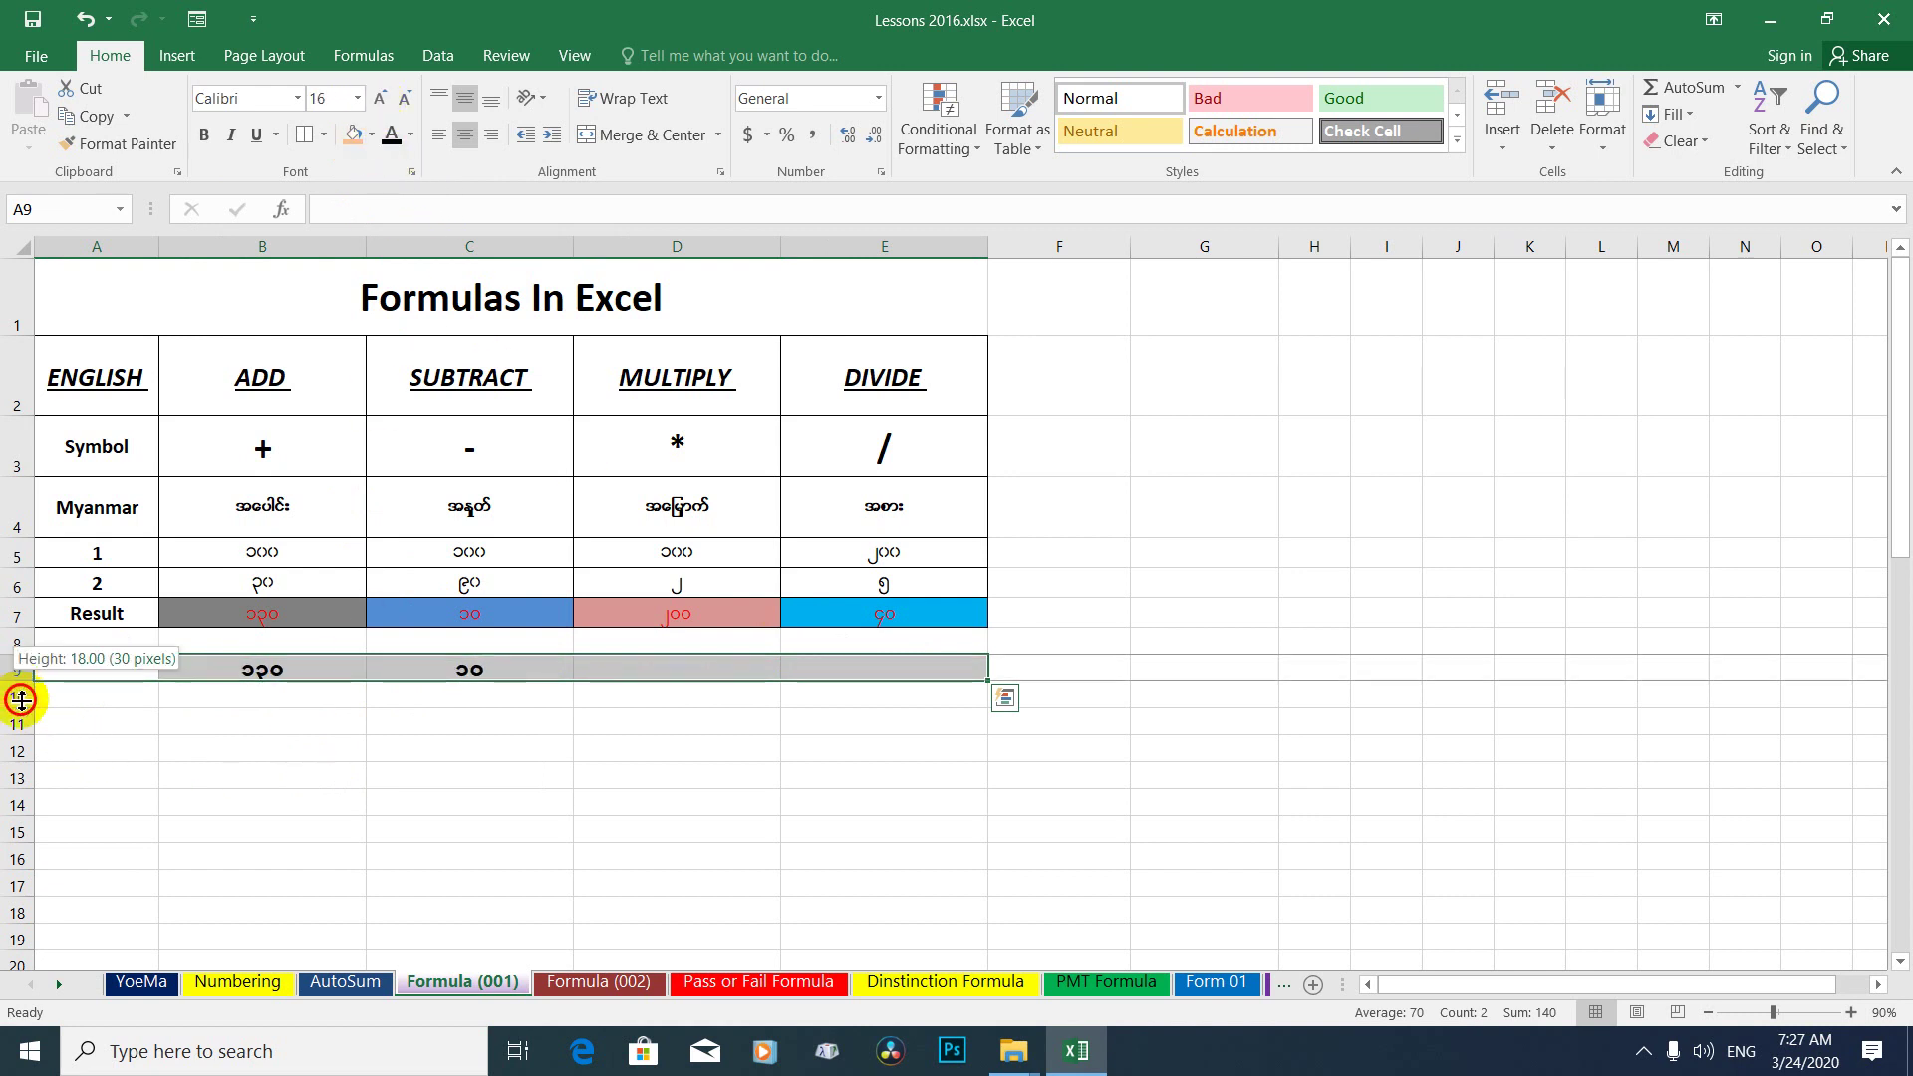
{"action": "left_click", "coordinate": [384, 807]}
Check the enlarged totals in B9 and C9 and C7's =C5-C6 formula.
{"action": "left_click", "coordinate": [99, 678]}
{"action": "left_click", "coordinate": [325, 686]}
{"action": "left_click", "coordinate": [428, 685]}
{"action": "left_click", "coordinate": [704, 697]}
{"action": "left_click", "coordinate": [469, 703]}
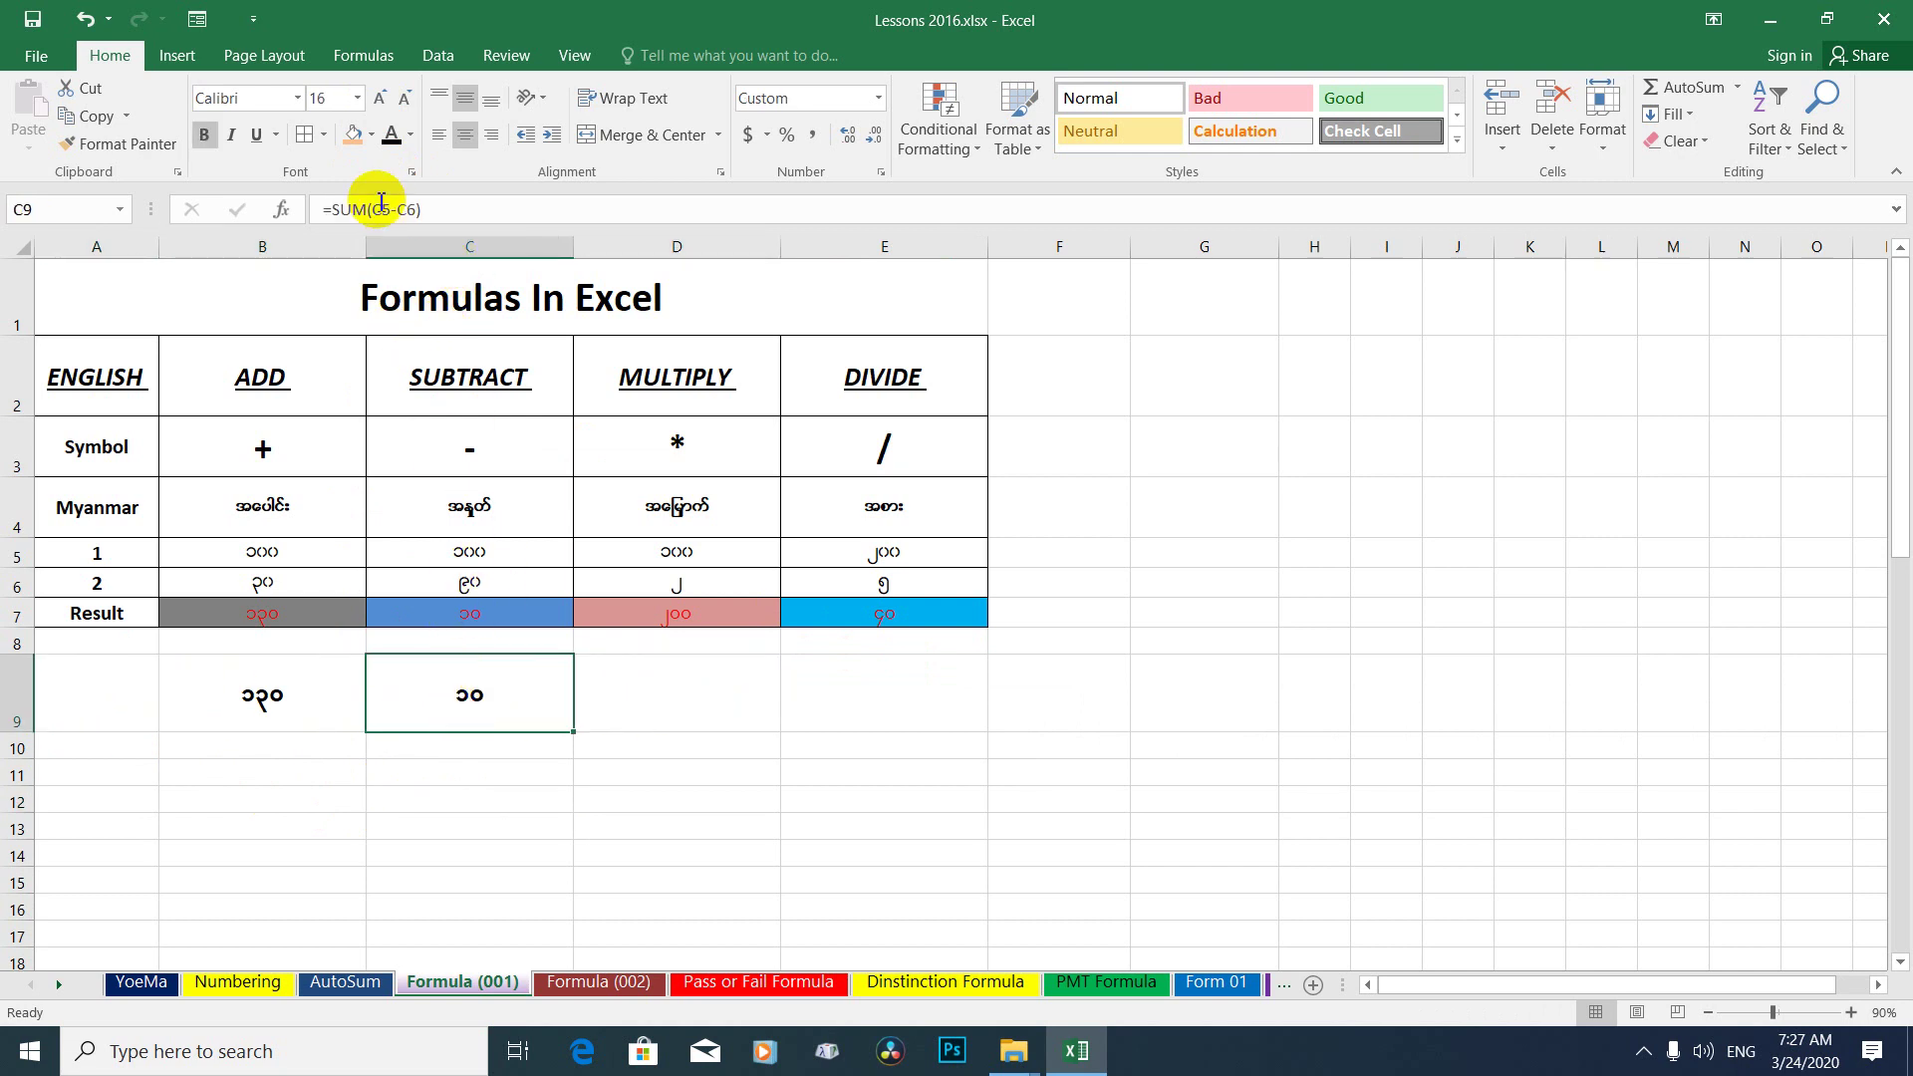
{"action": "left_click", "coordinate": [503, 610]}
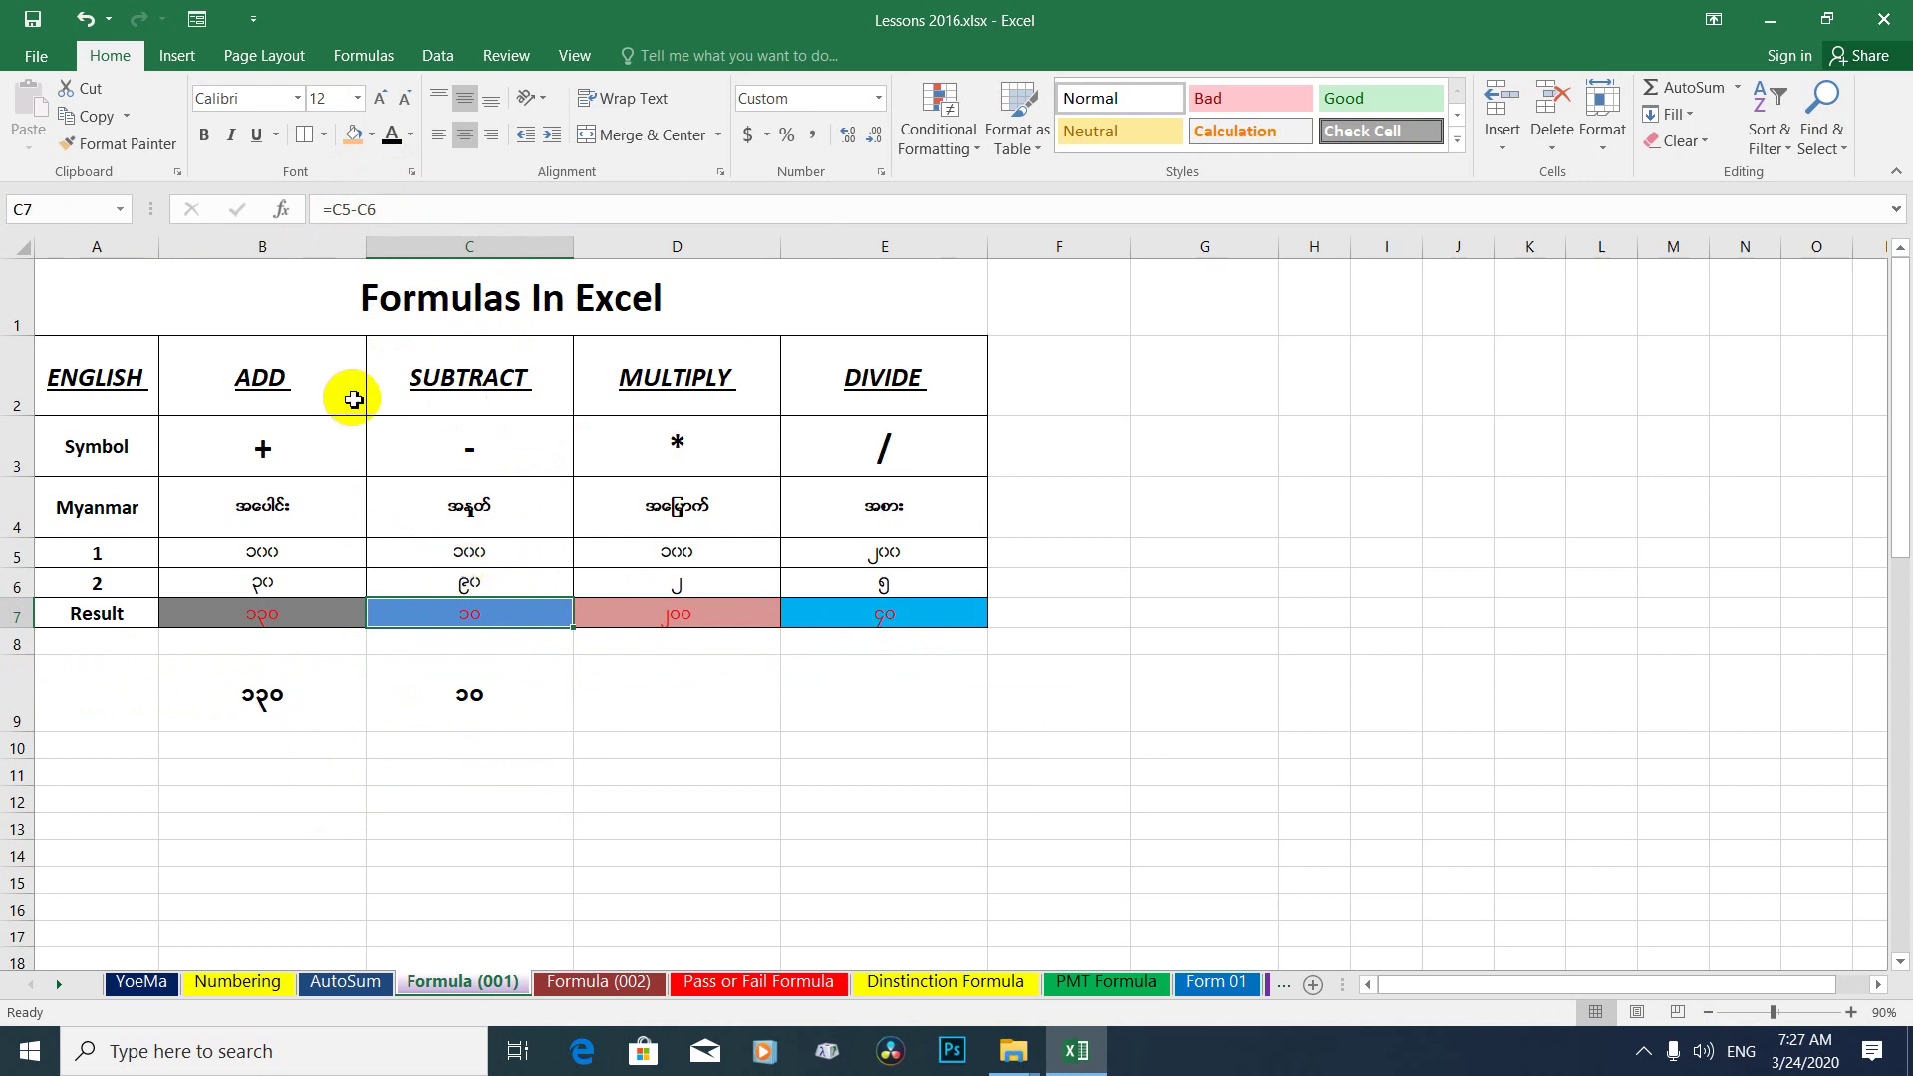
{"action": "left_click", "coordinate": [354, 210]}
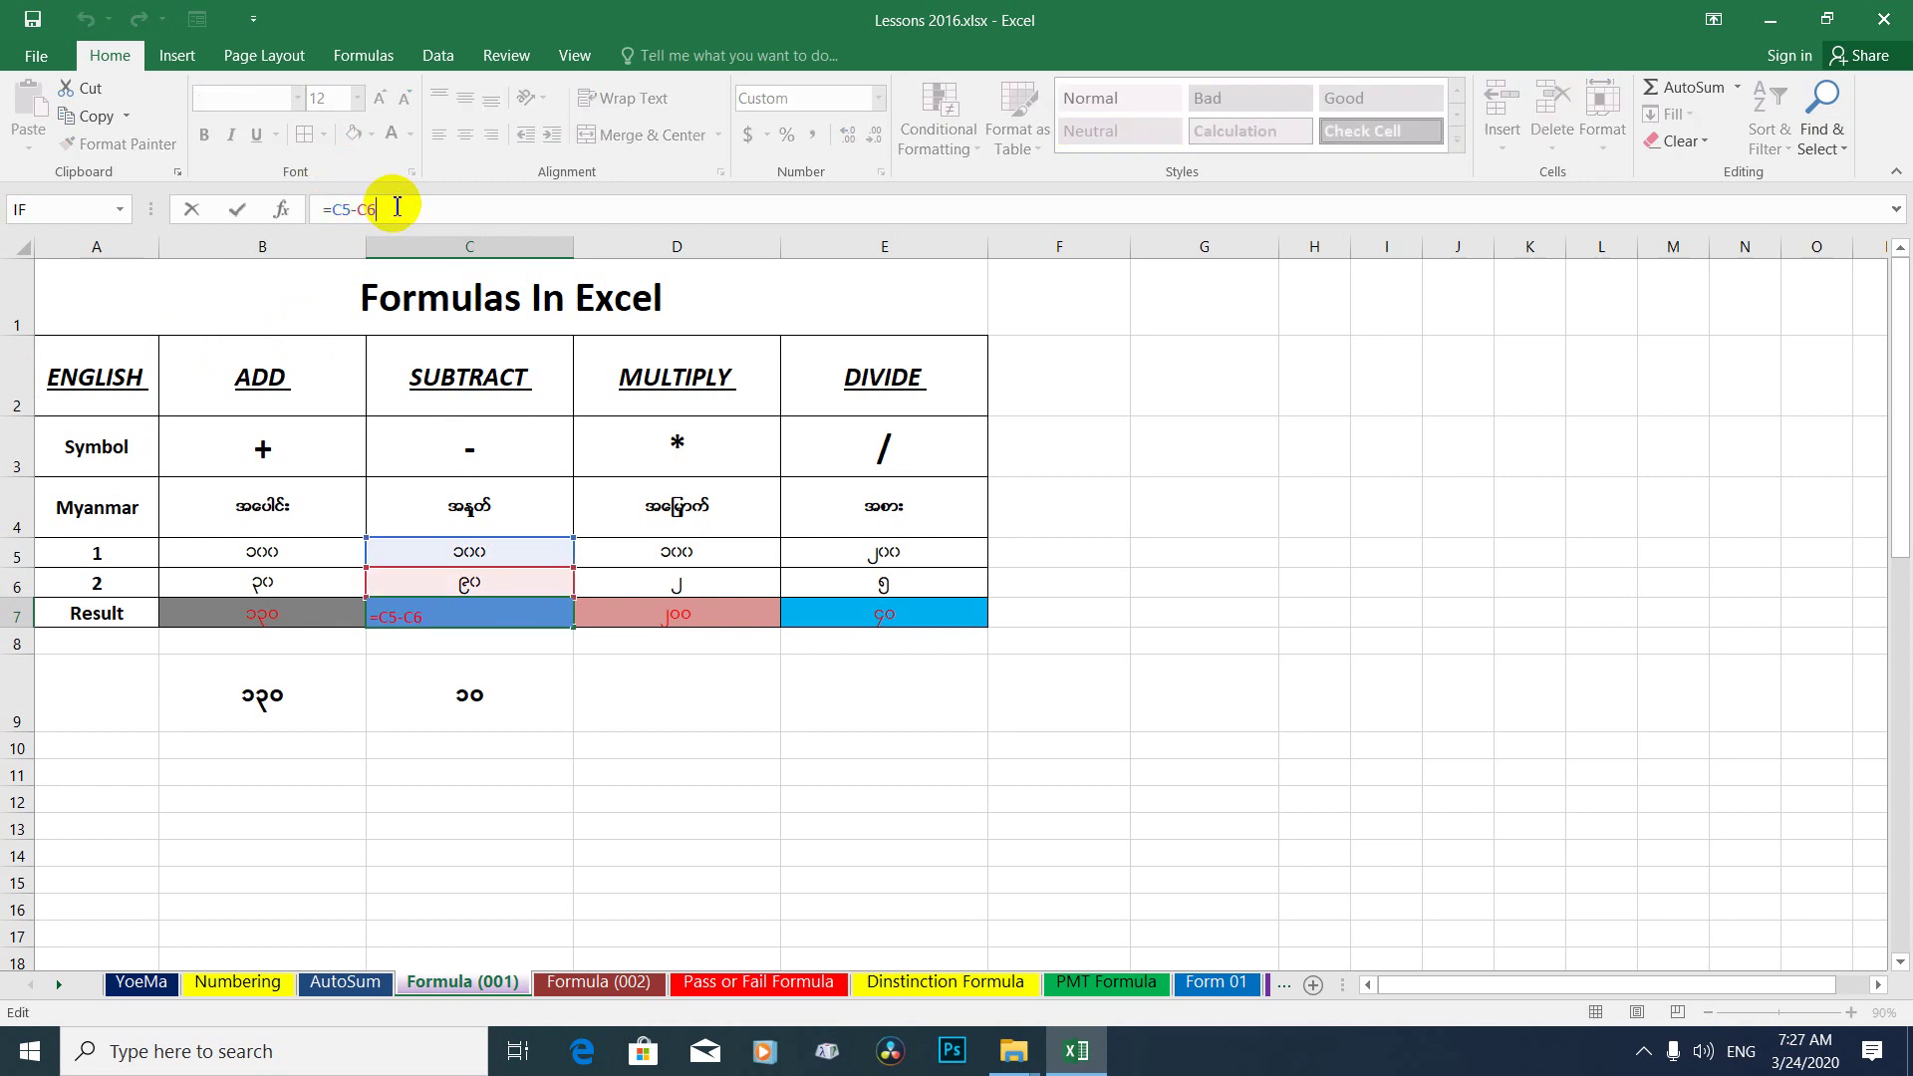
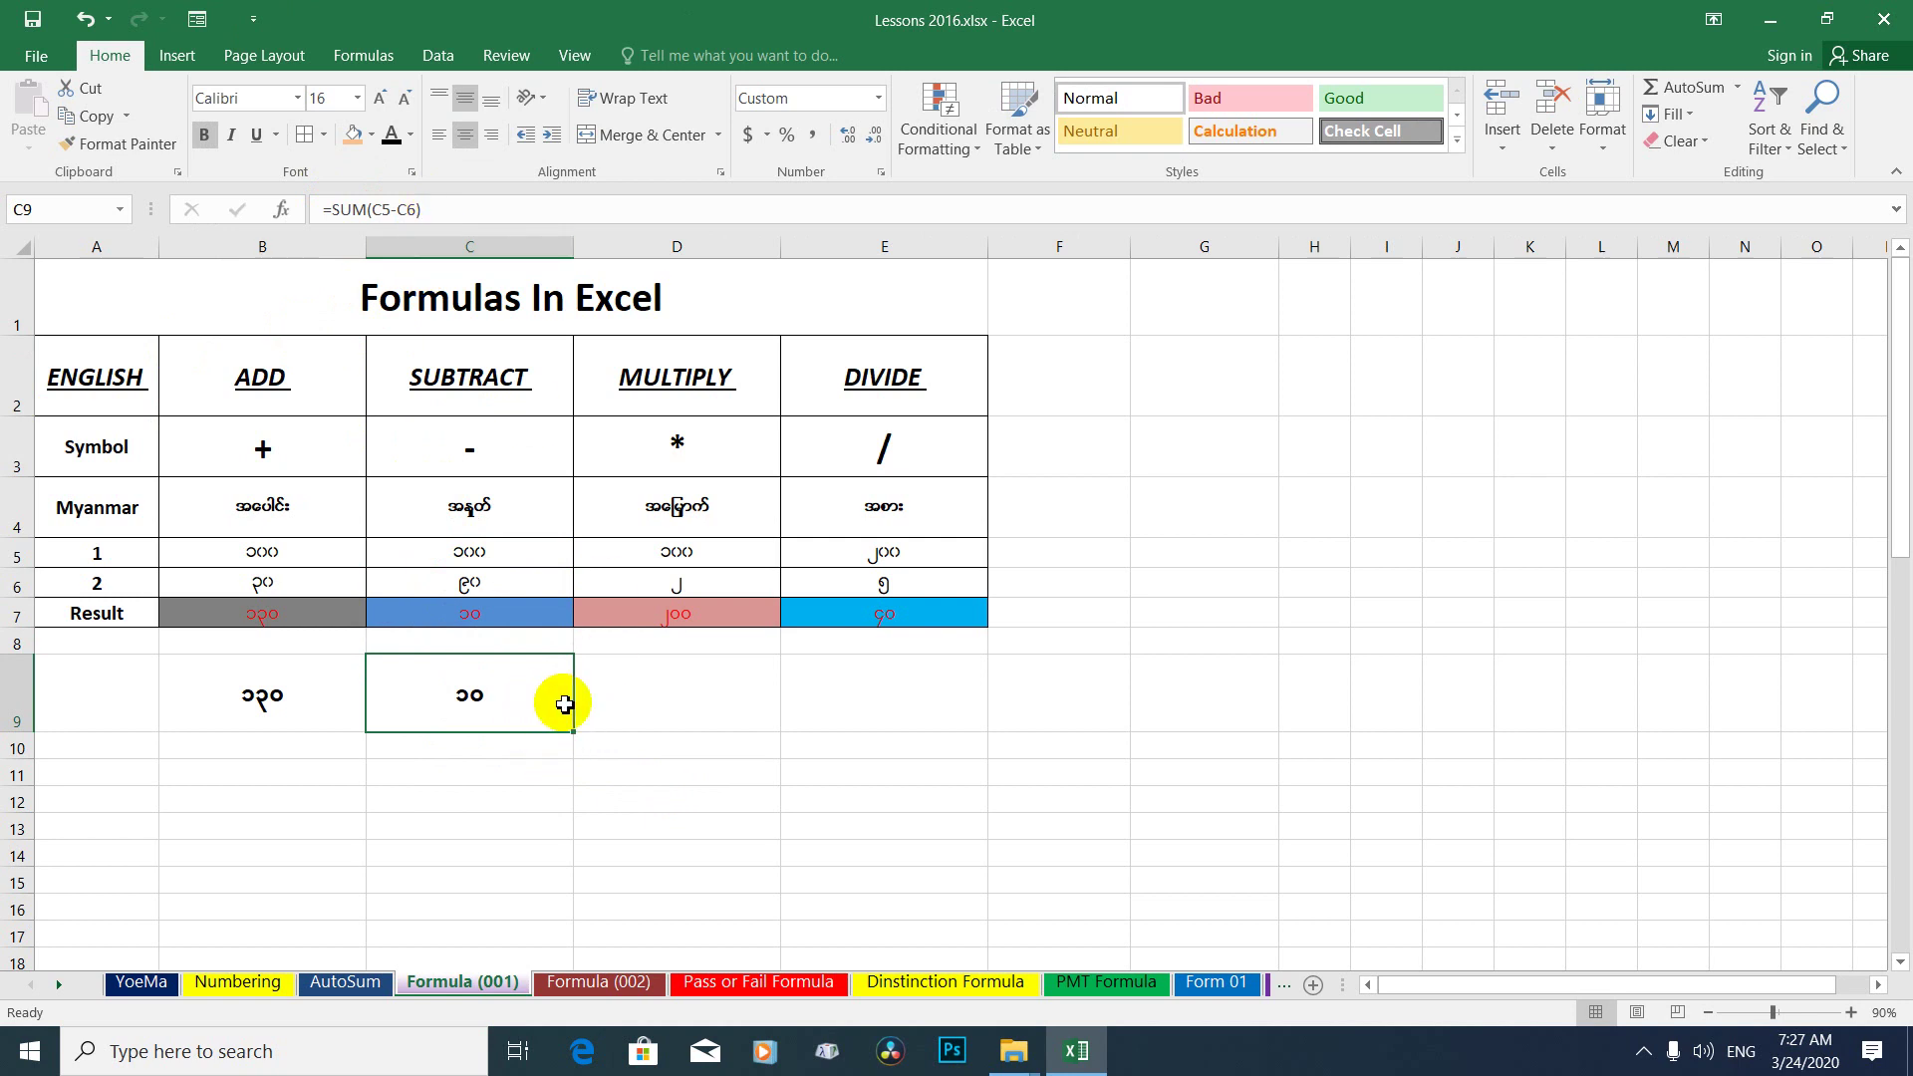
Compare the empty cell D9 with the multiplication formula in D7.
{"action": "left_click", "coordinate": [668, 710]}
{"action": "left_click", "coordinate": [690, 613]}
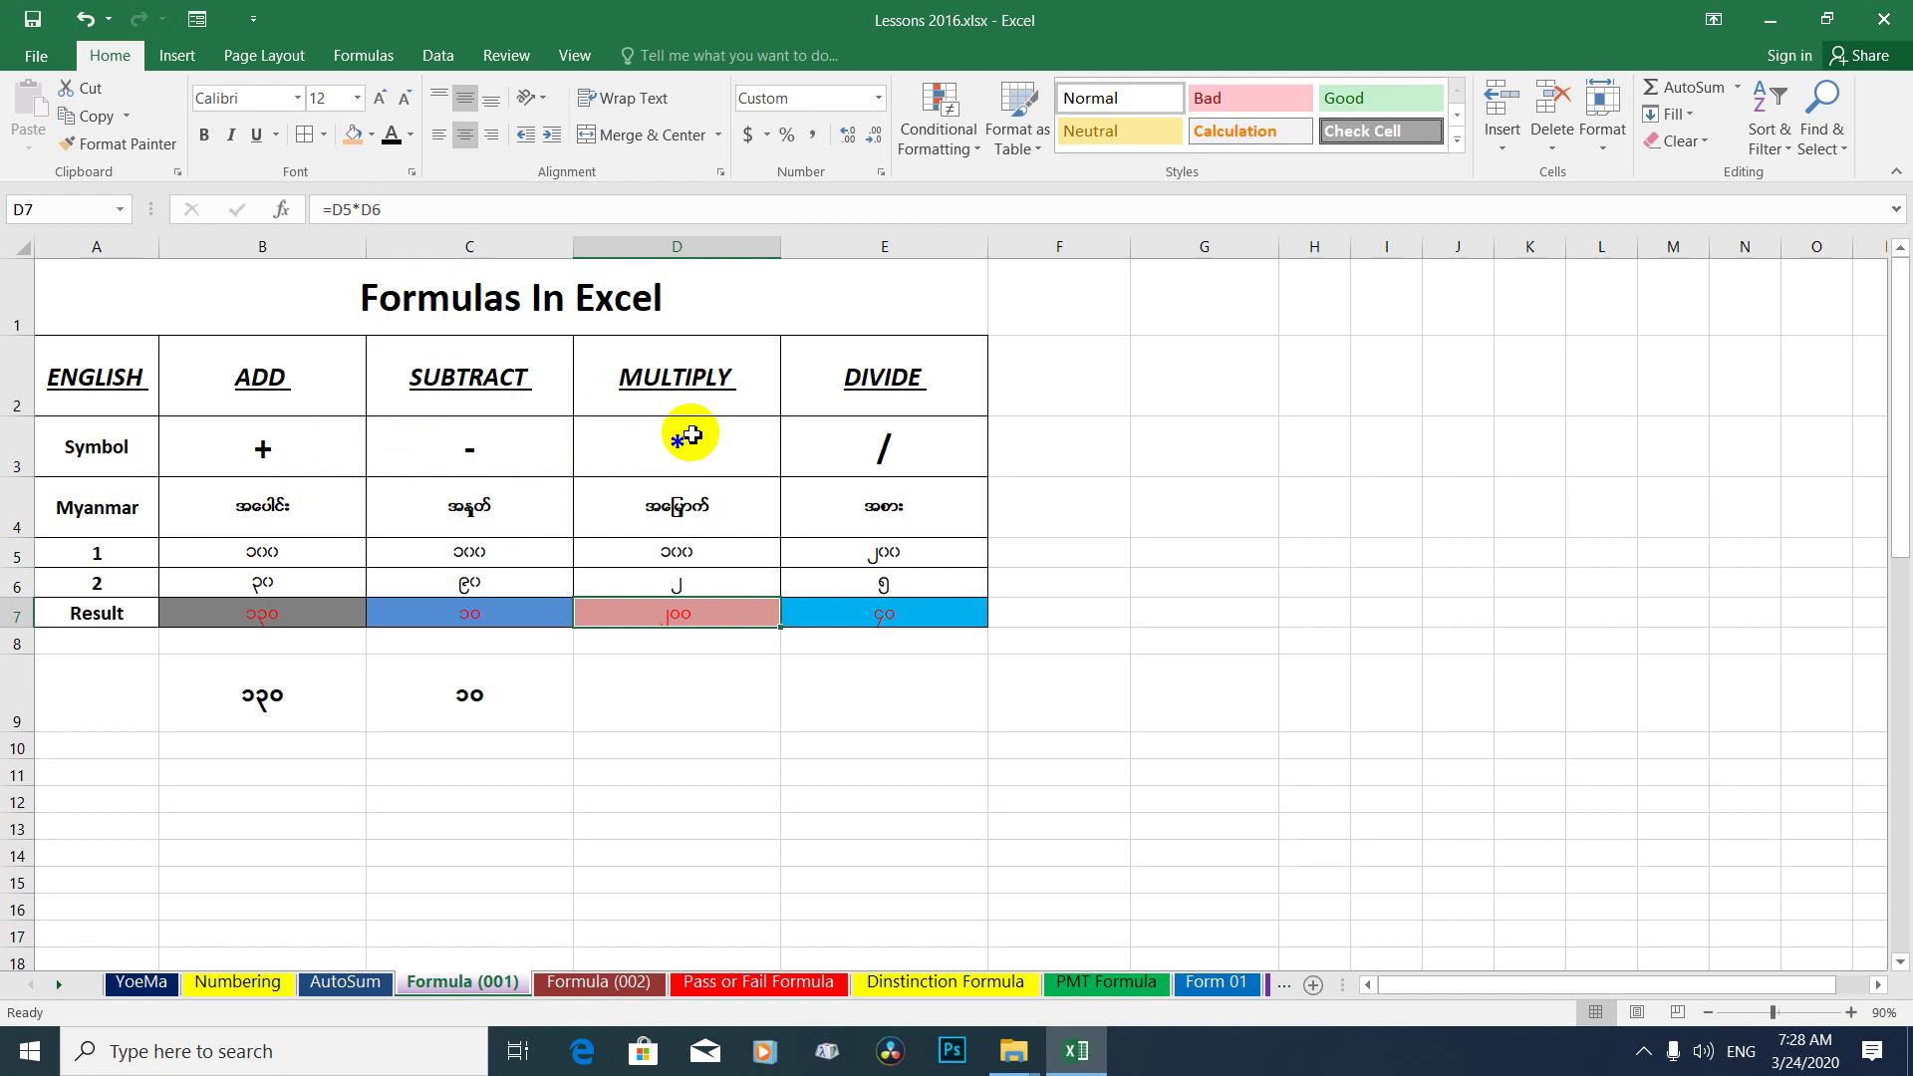
{"action": "left_click", "coordinate": [712, 712]}
{"action": "left_click", "coordinate": [692, 613]}
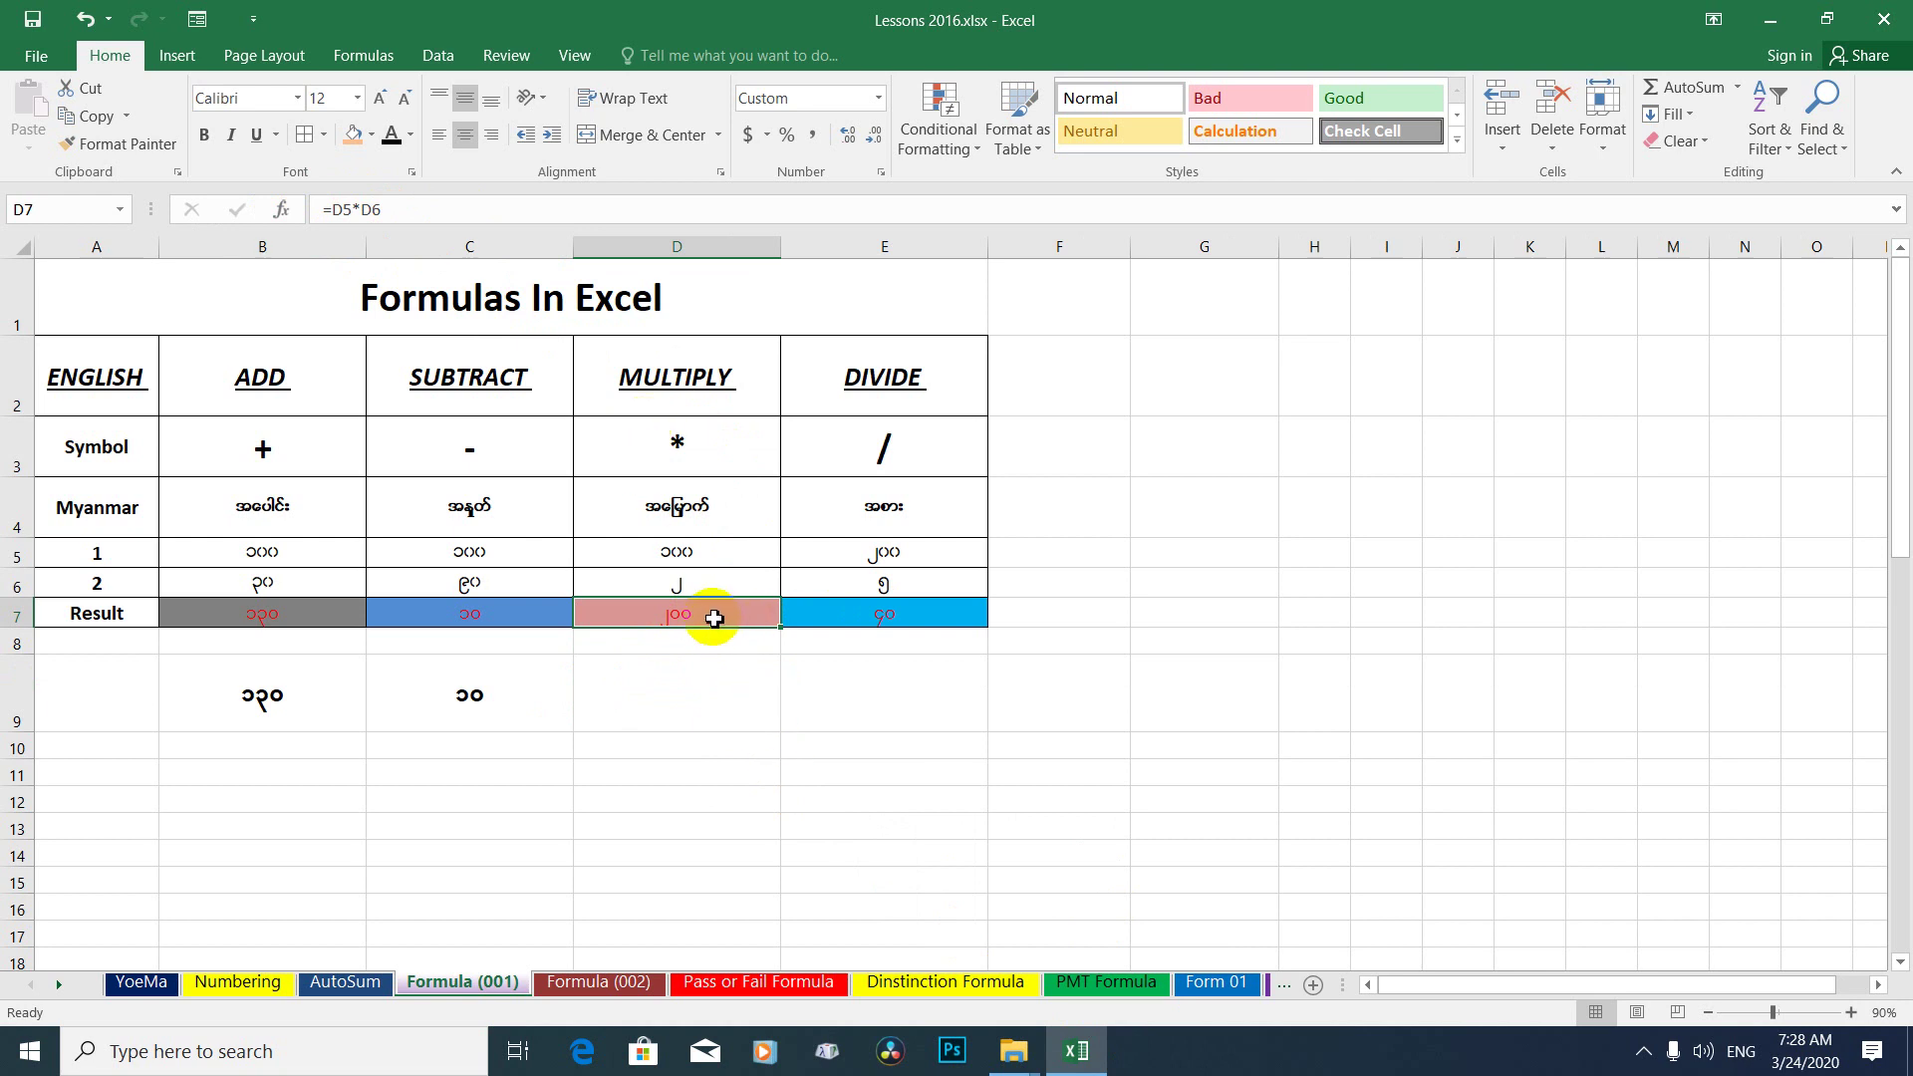
{"action": "left_click", "coordinate": [665, 689]}
{"action": "left_click", "coordinate": [703, 619]}
{"action": "left_click", "coordinate": [684, 692]}
{"action": "left_click", "coordinate": [700, 625]}
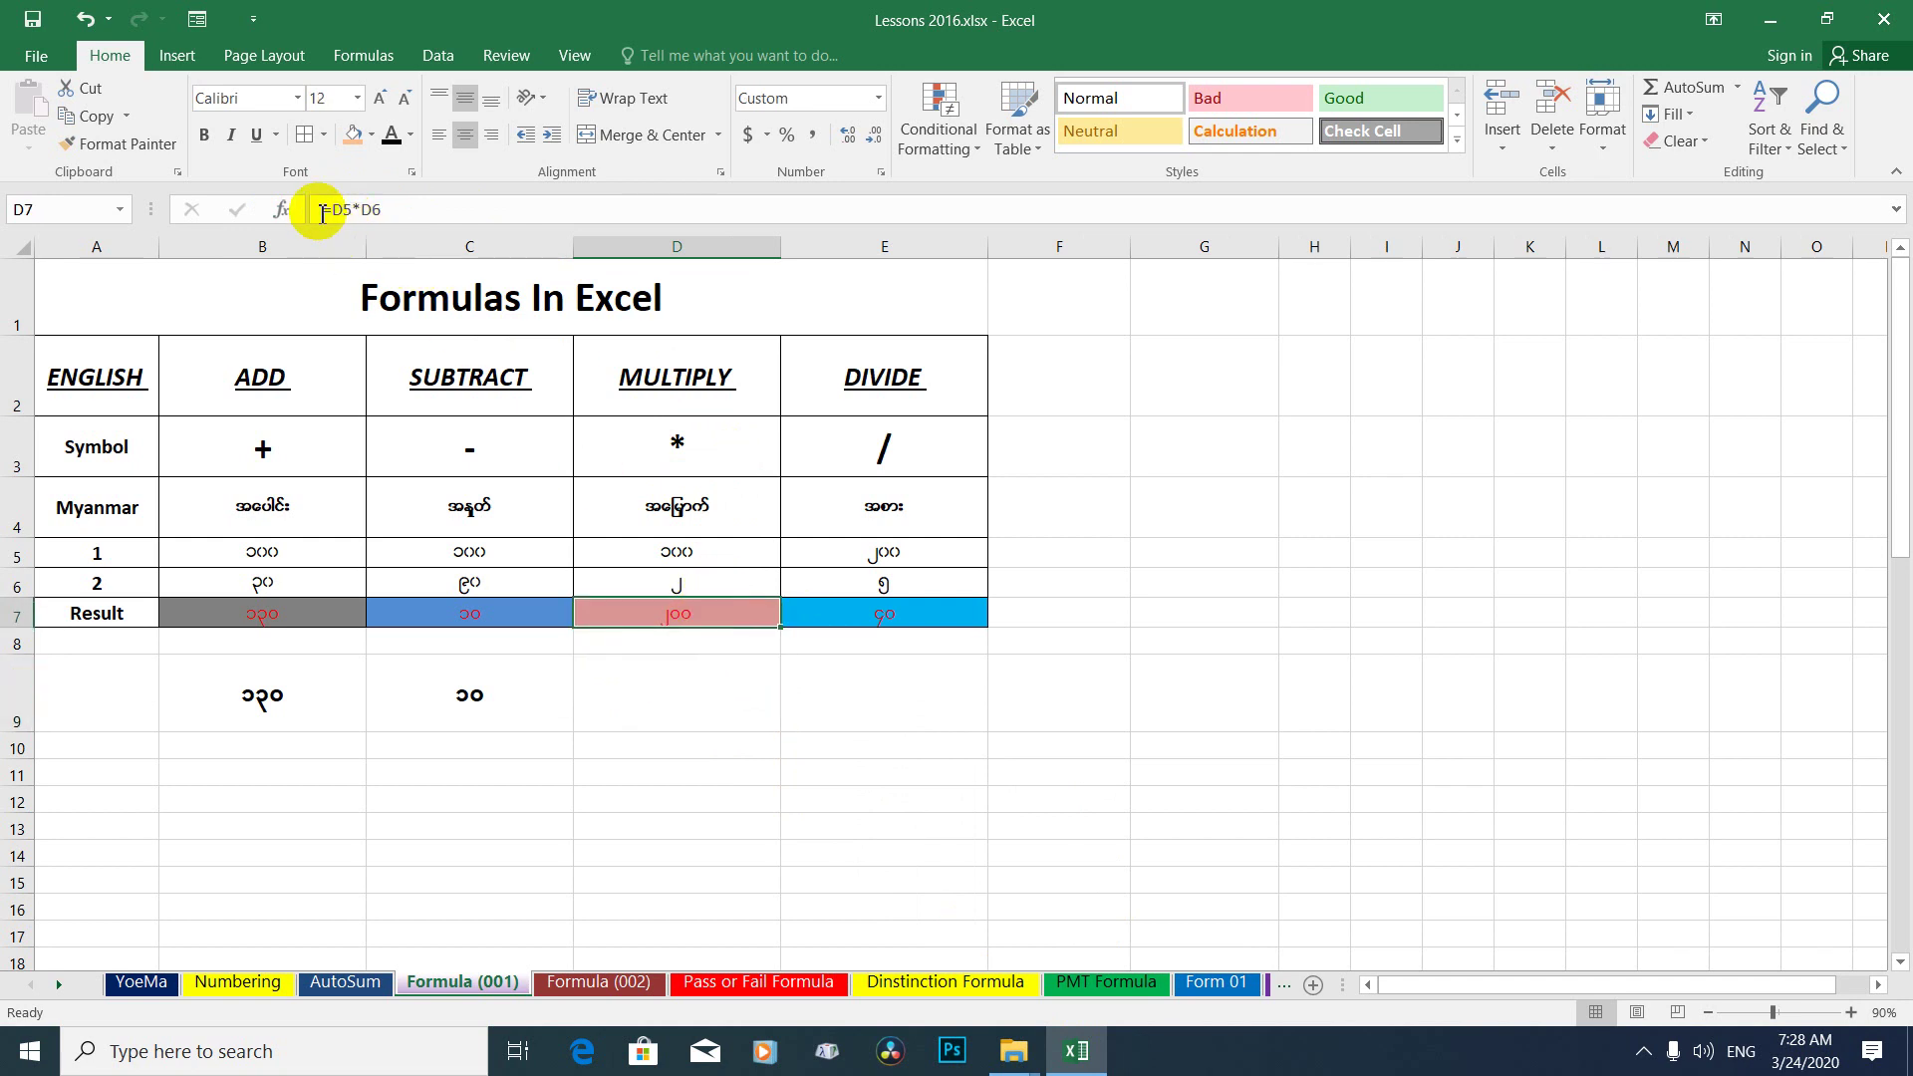
Enter =SUM(D5*D6) in D9 so it shows 200.
{"action": "left_click", "coordinate": [670, 685]}
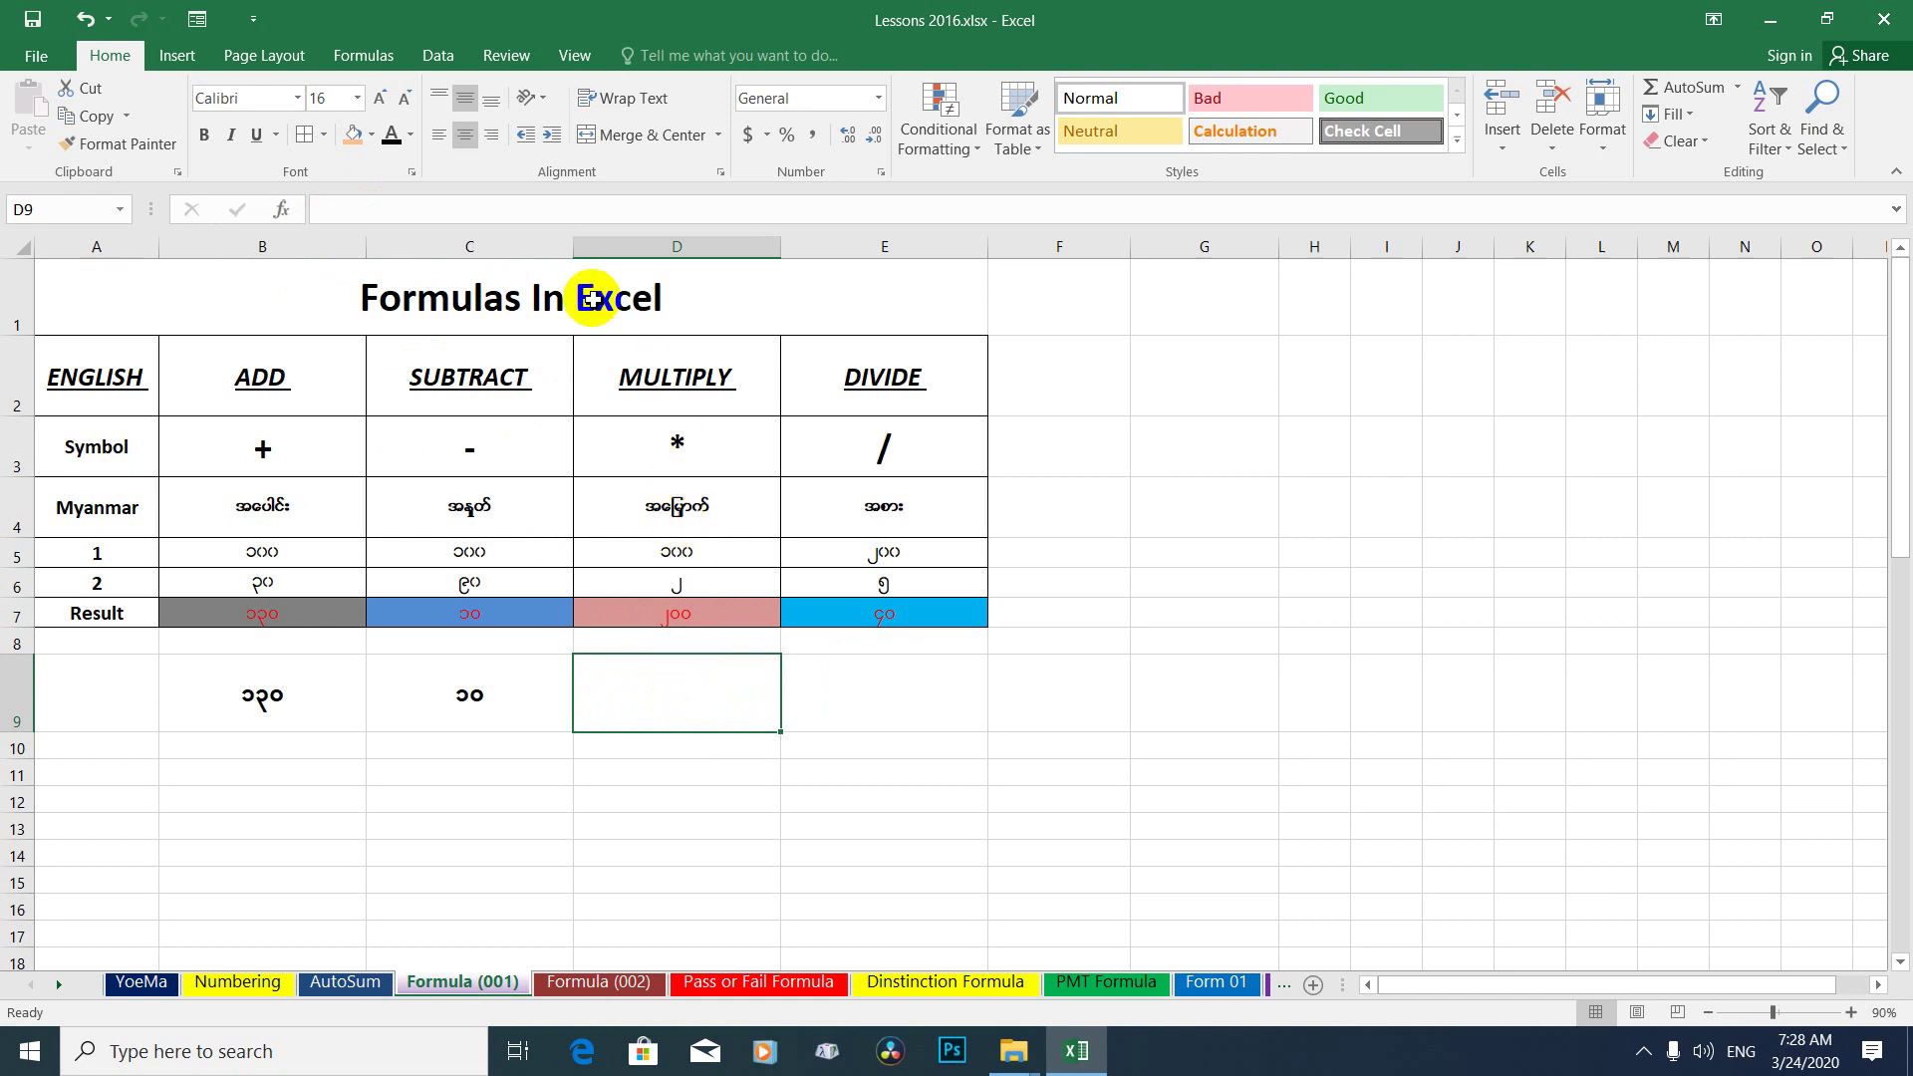
{"action": "left_click", "coordinate": [349, 213]}
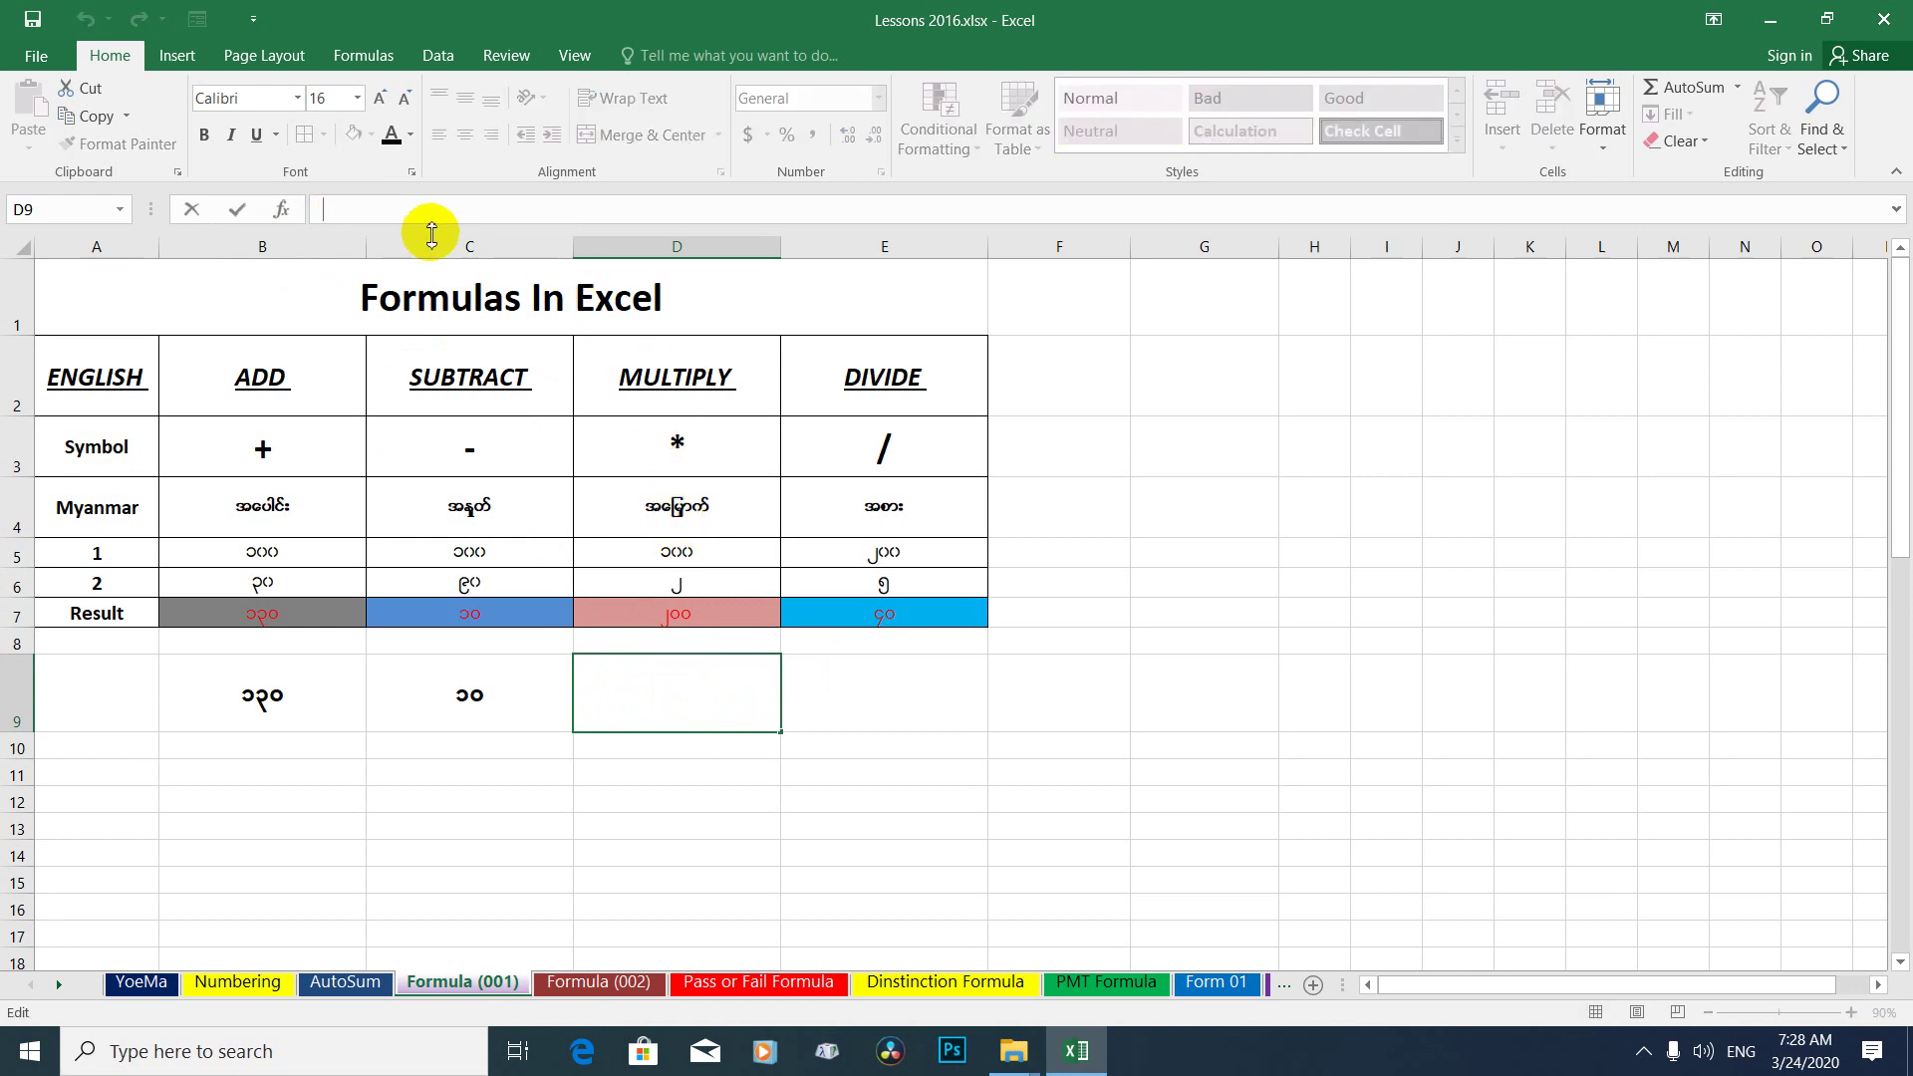
{"action": "type", "text": "=S"}
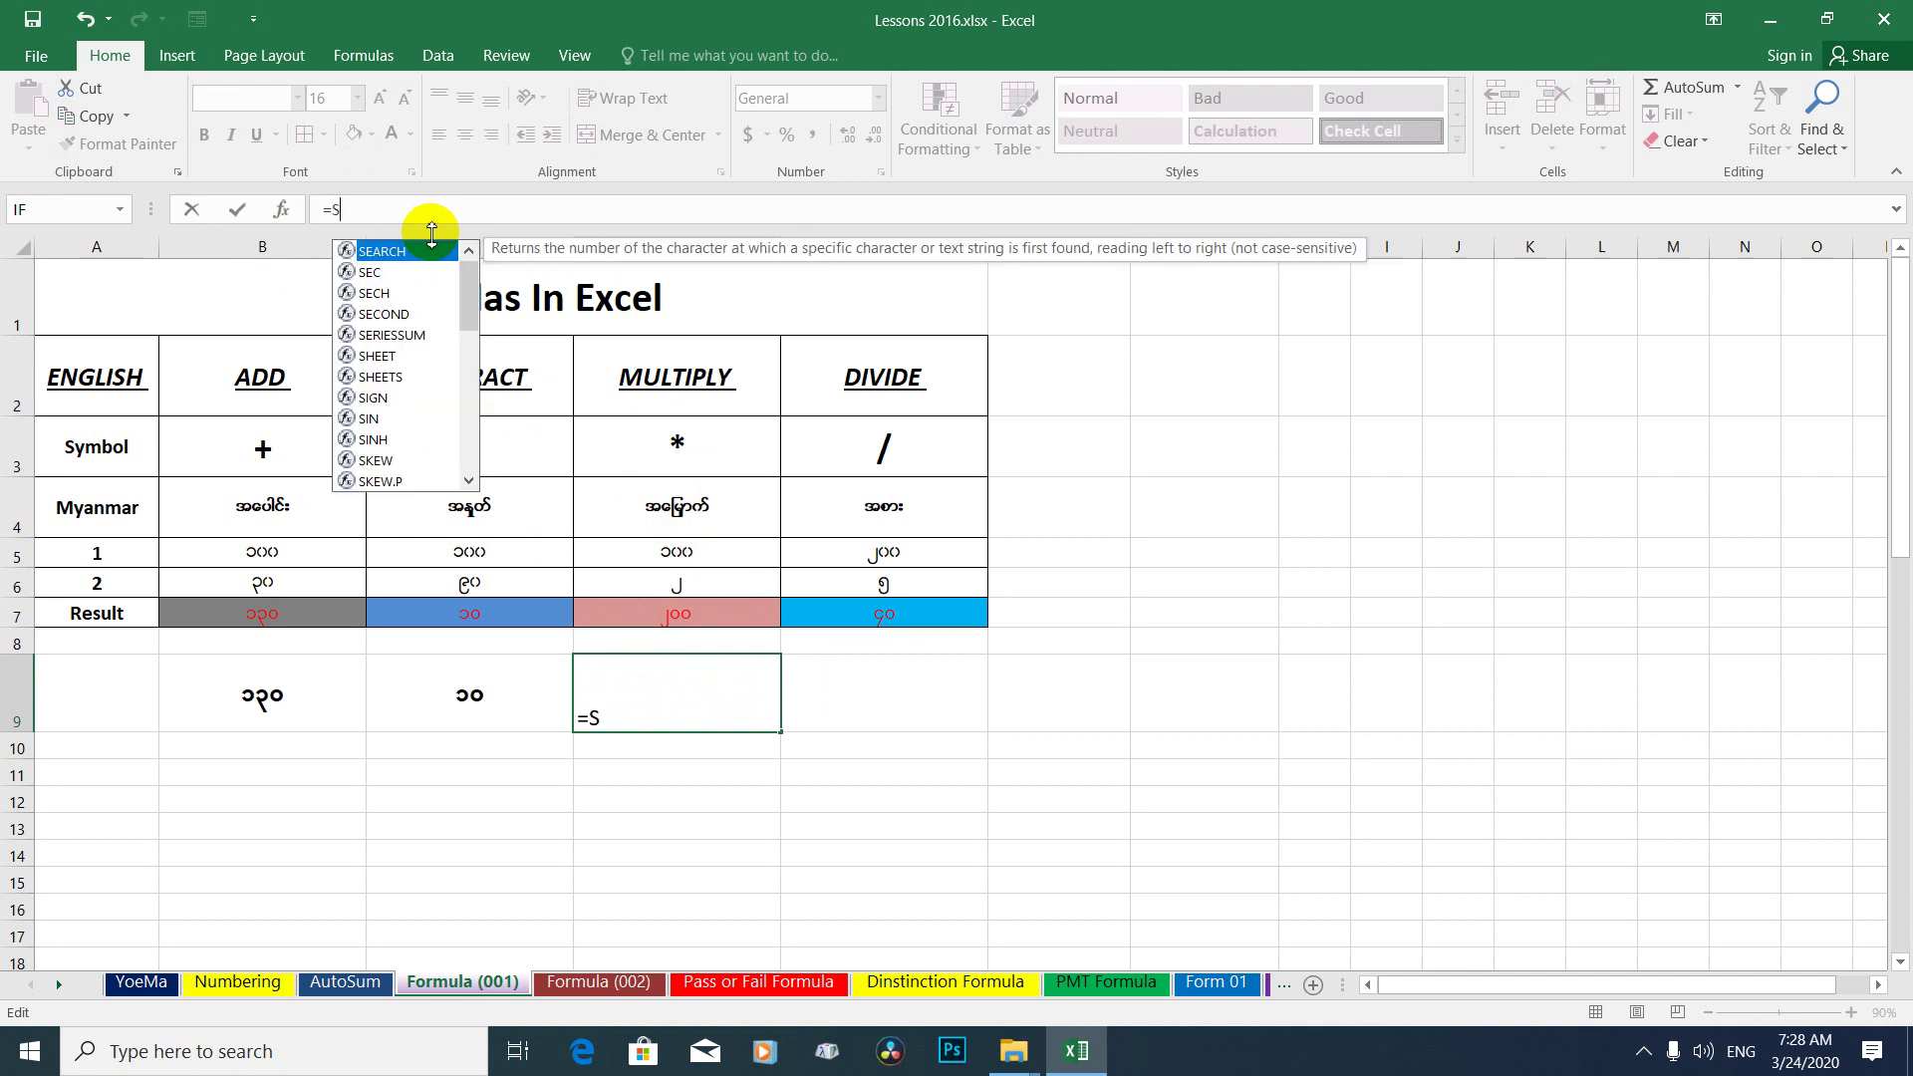
{"action": "type", "text": "um("}
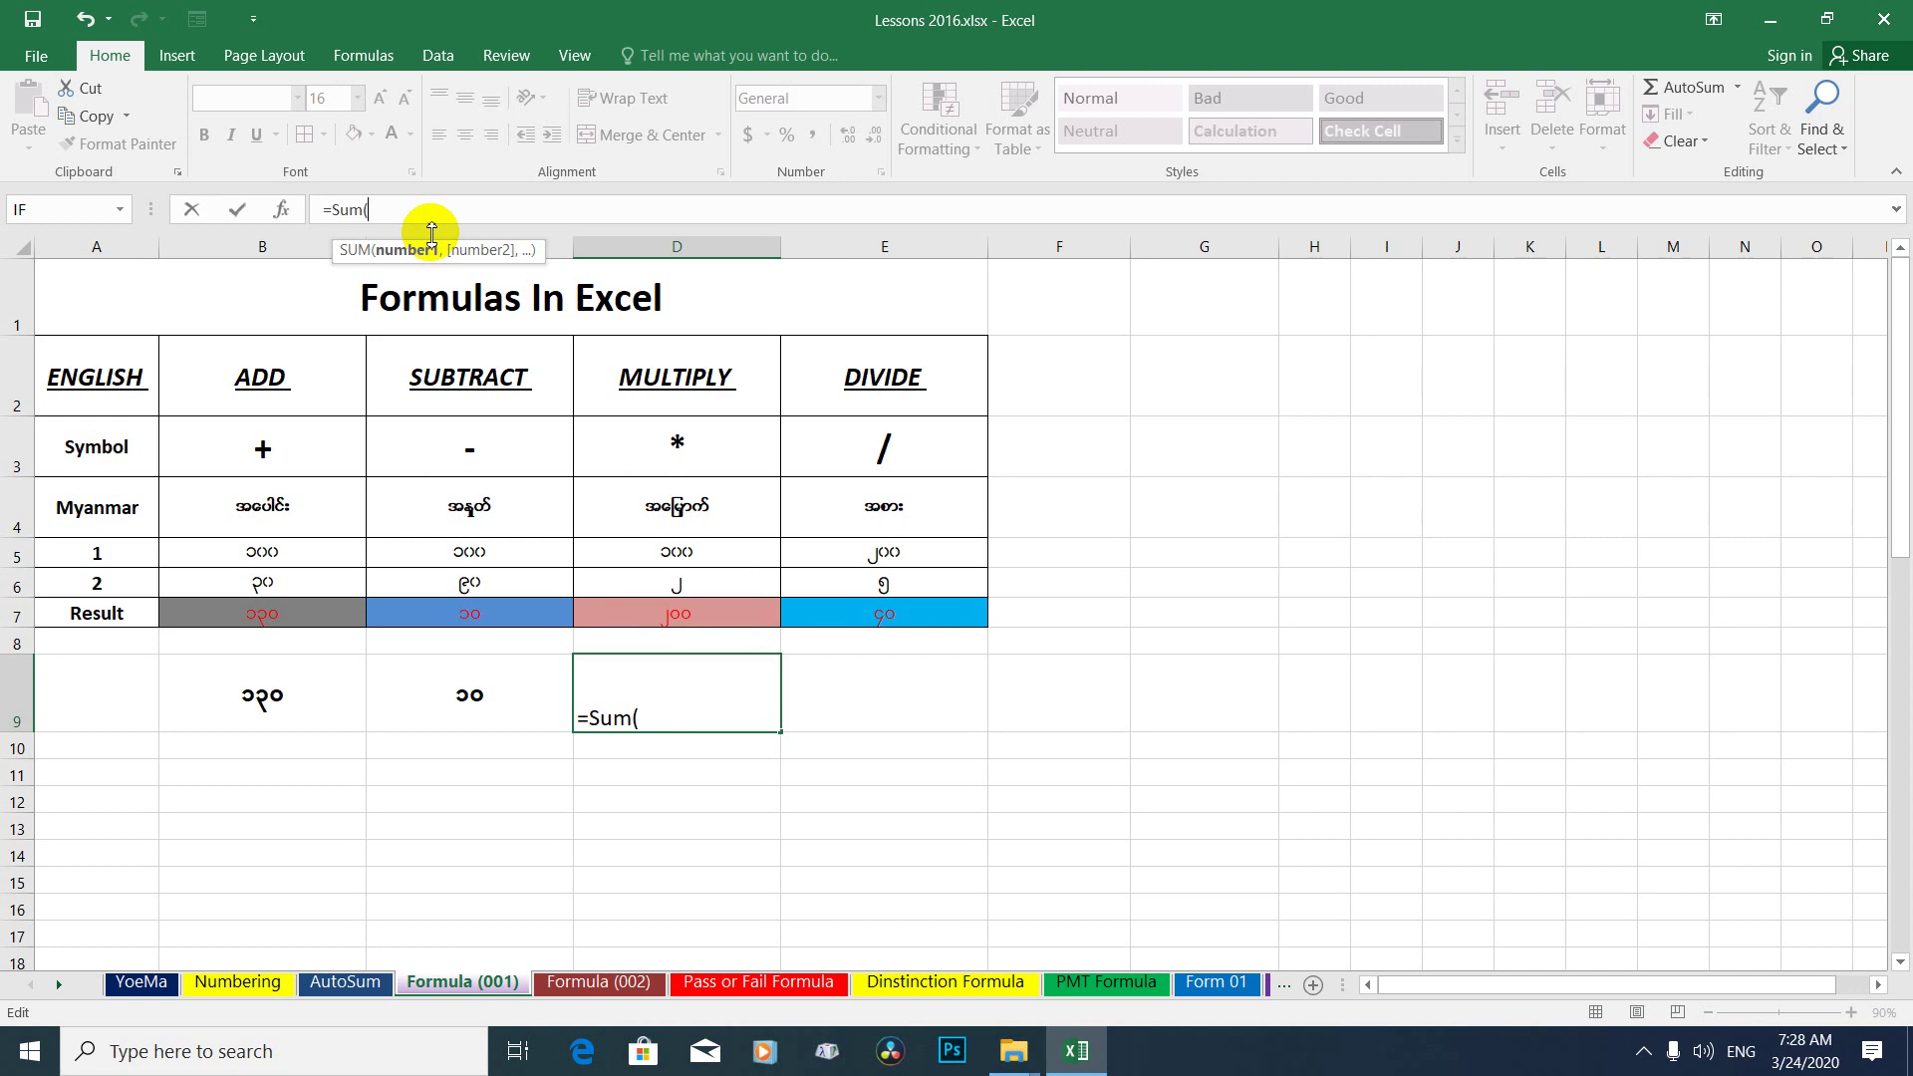
{"action": "type", "text": "d"}
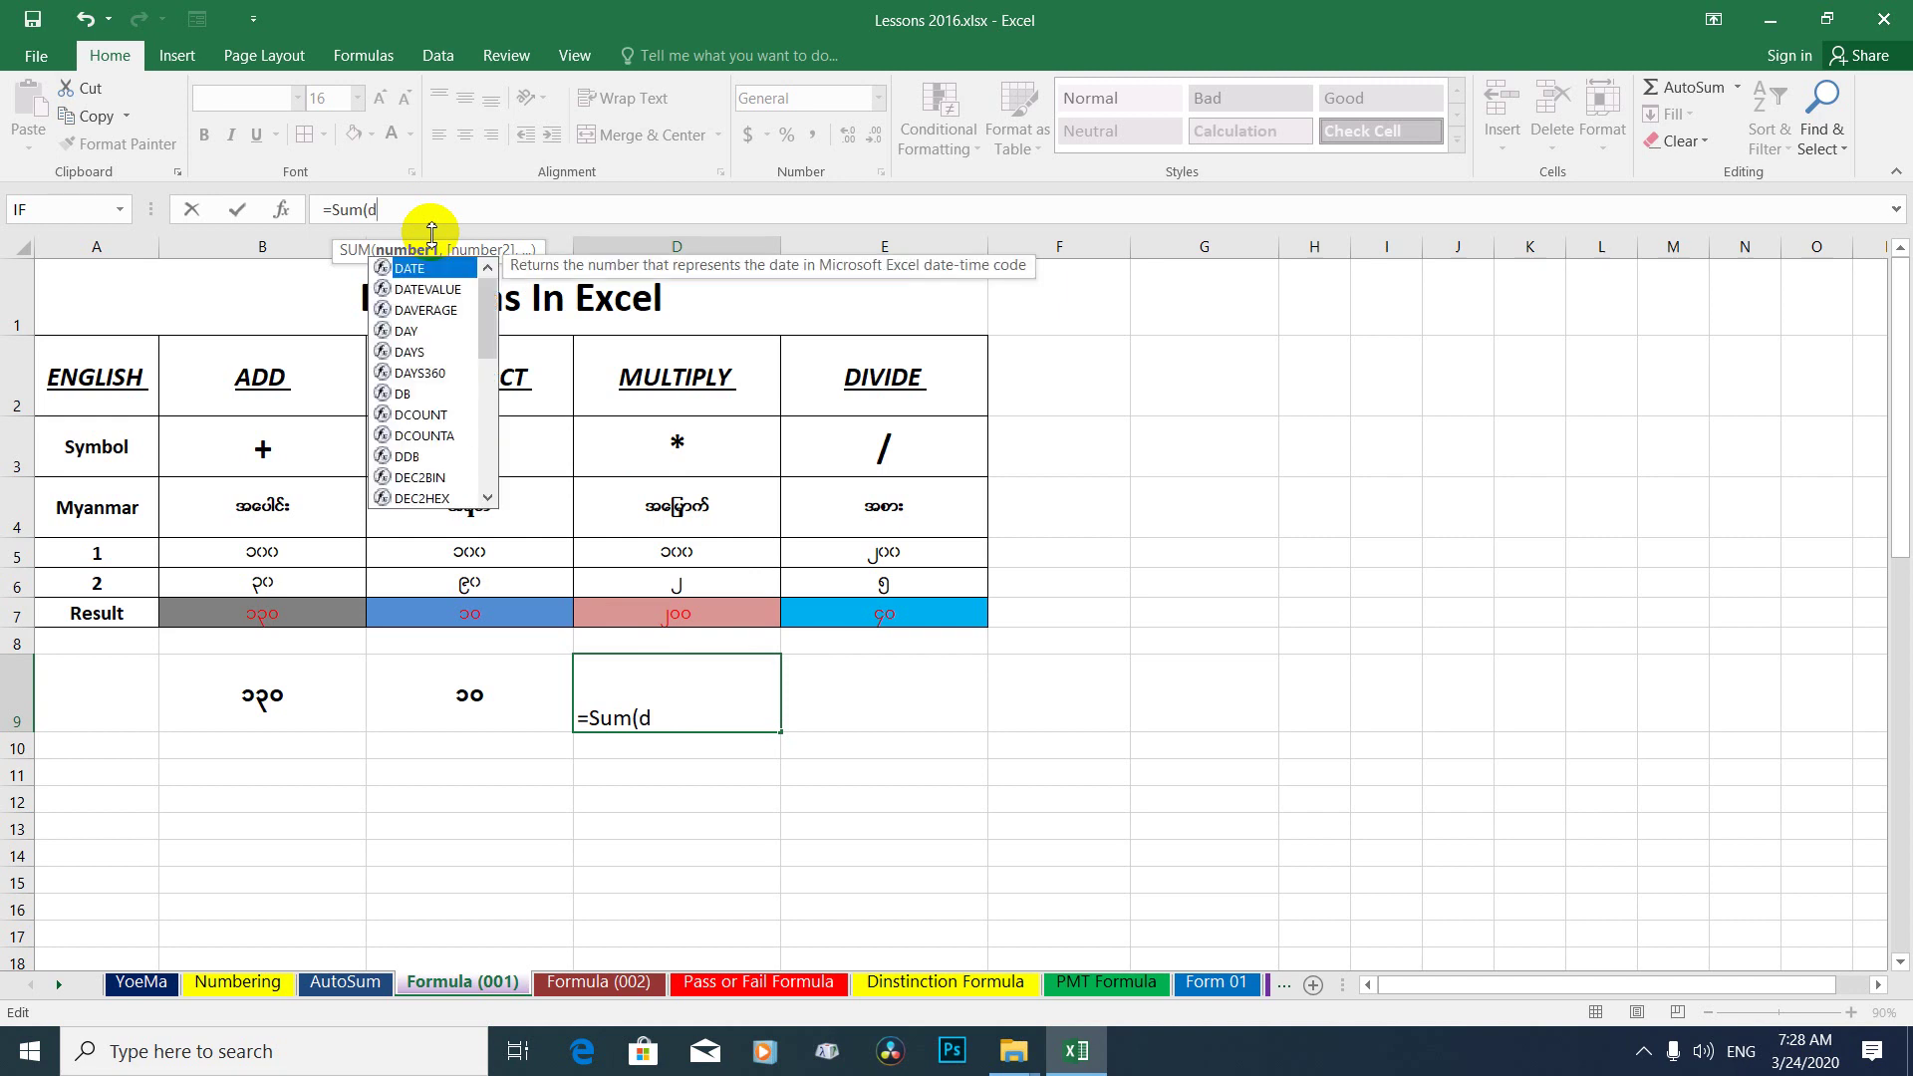
{"action": "type", "text": "5*"}
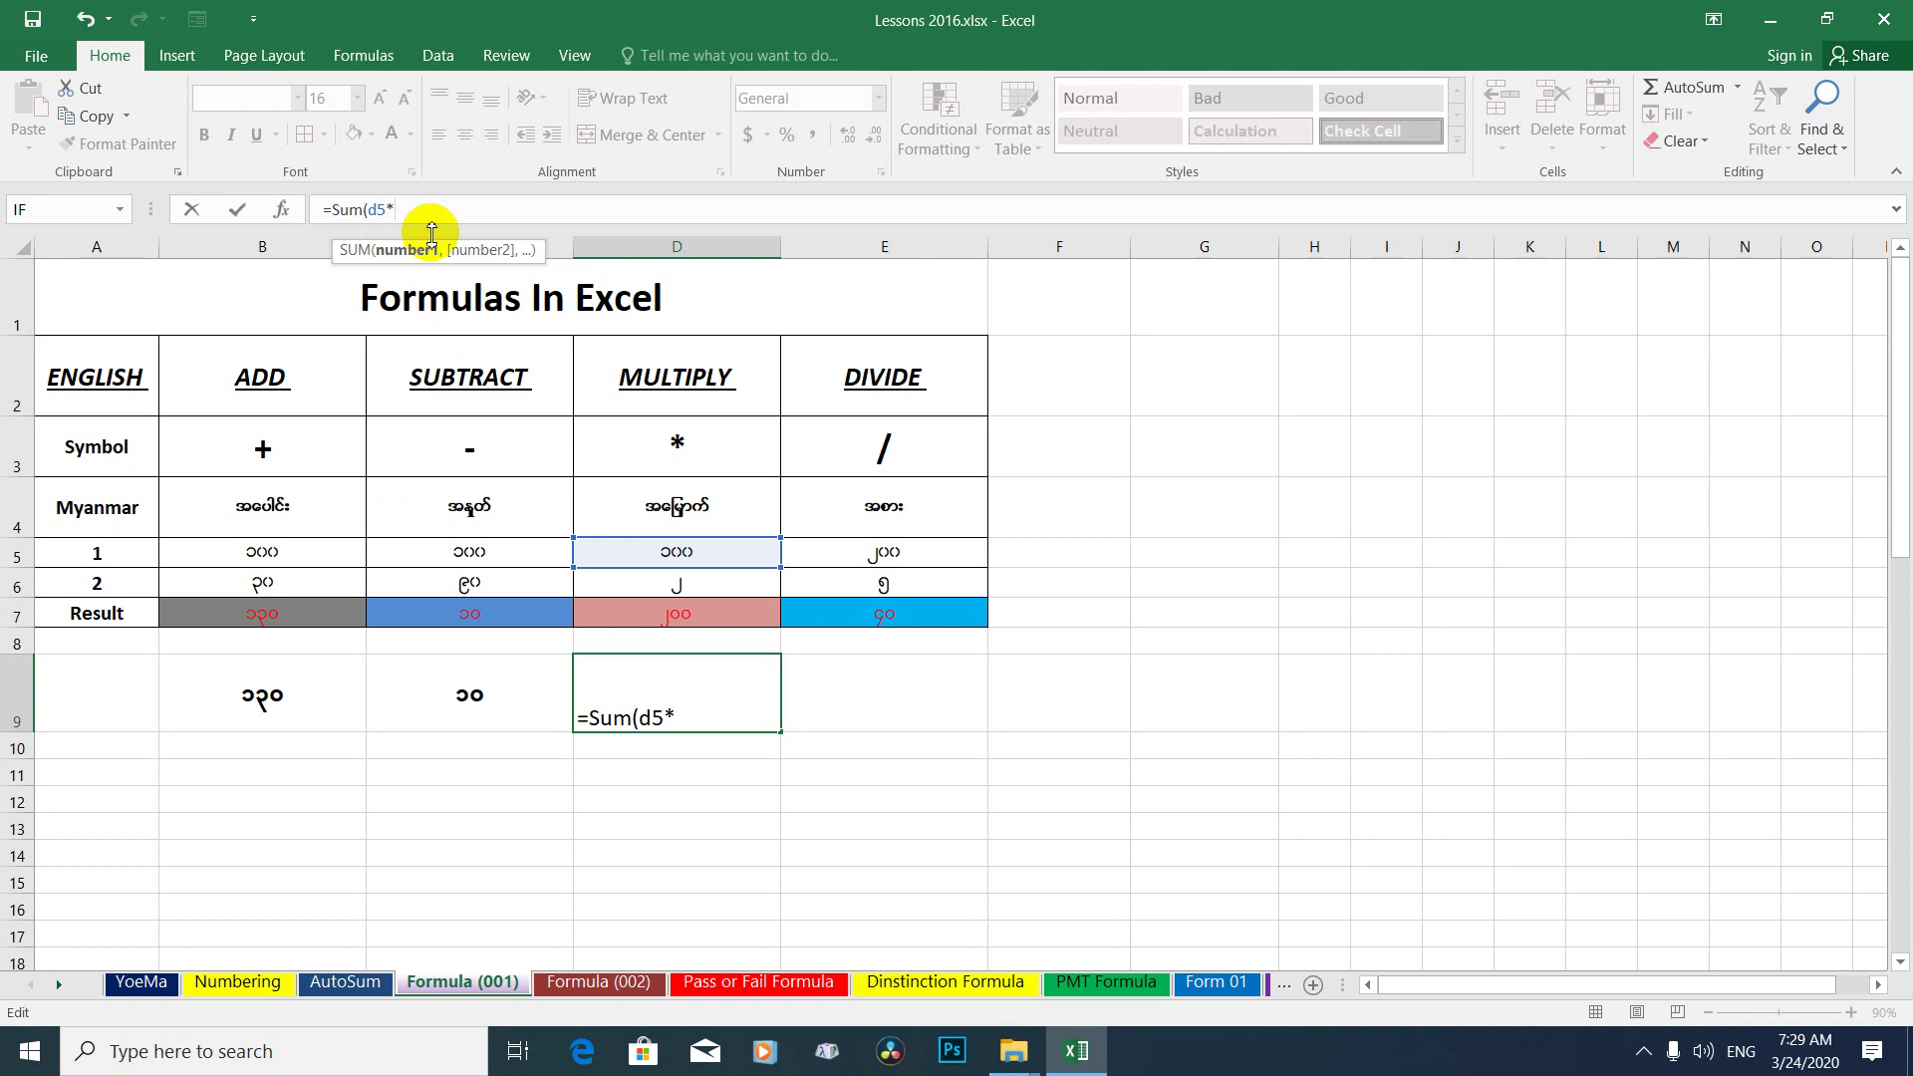
{"action": "type", "text": "d6"}
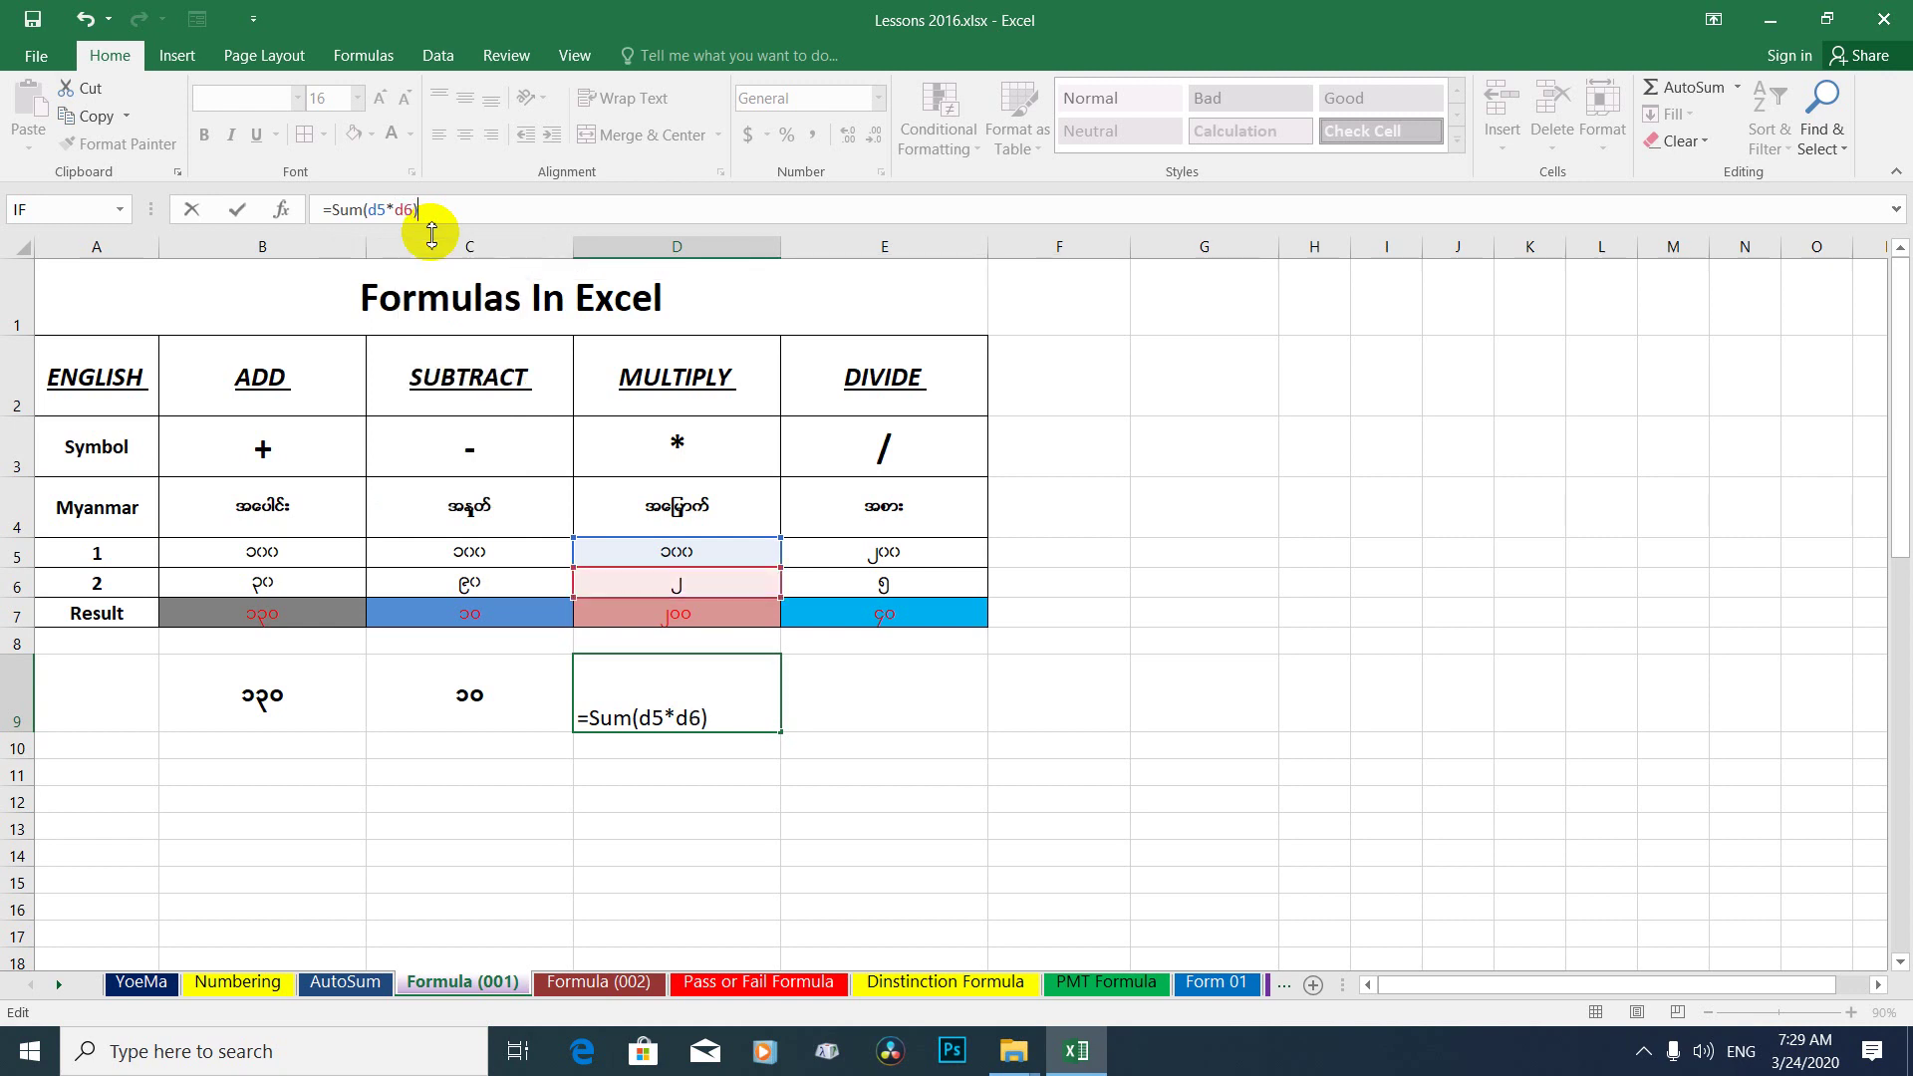
{"action": "key", "text": "Return"}
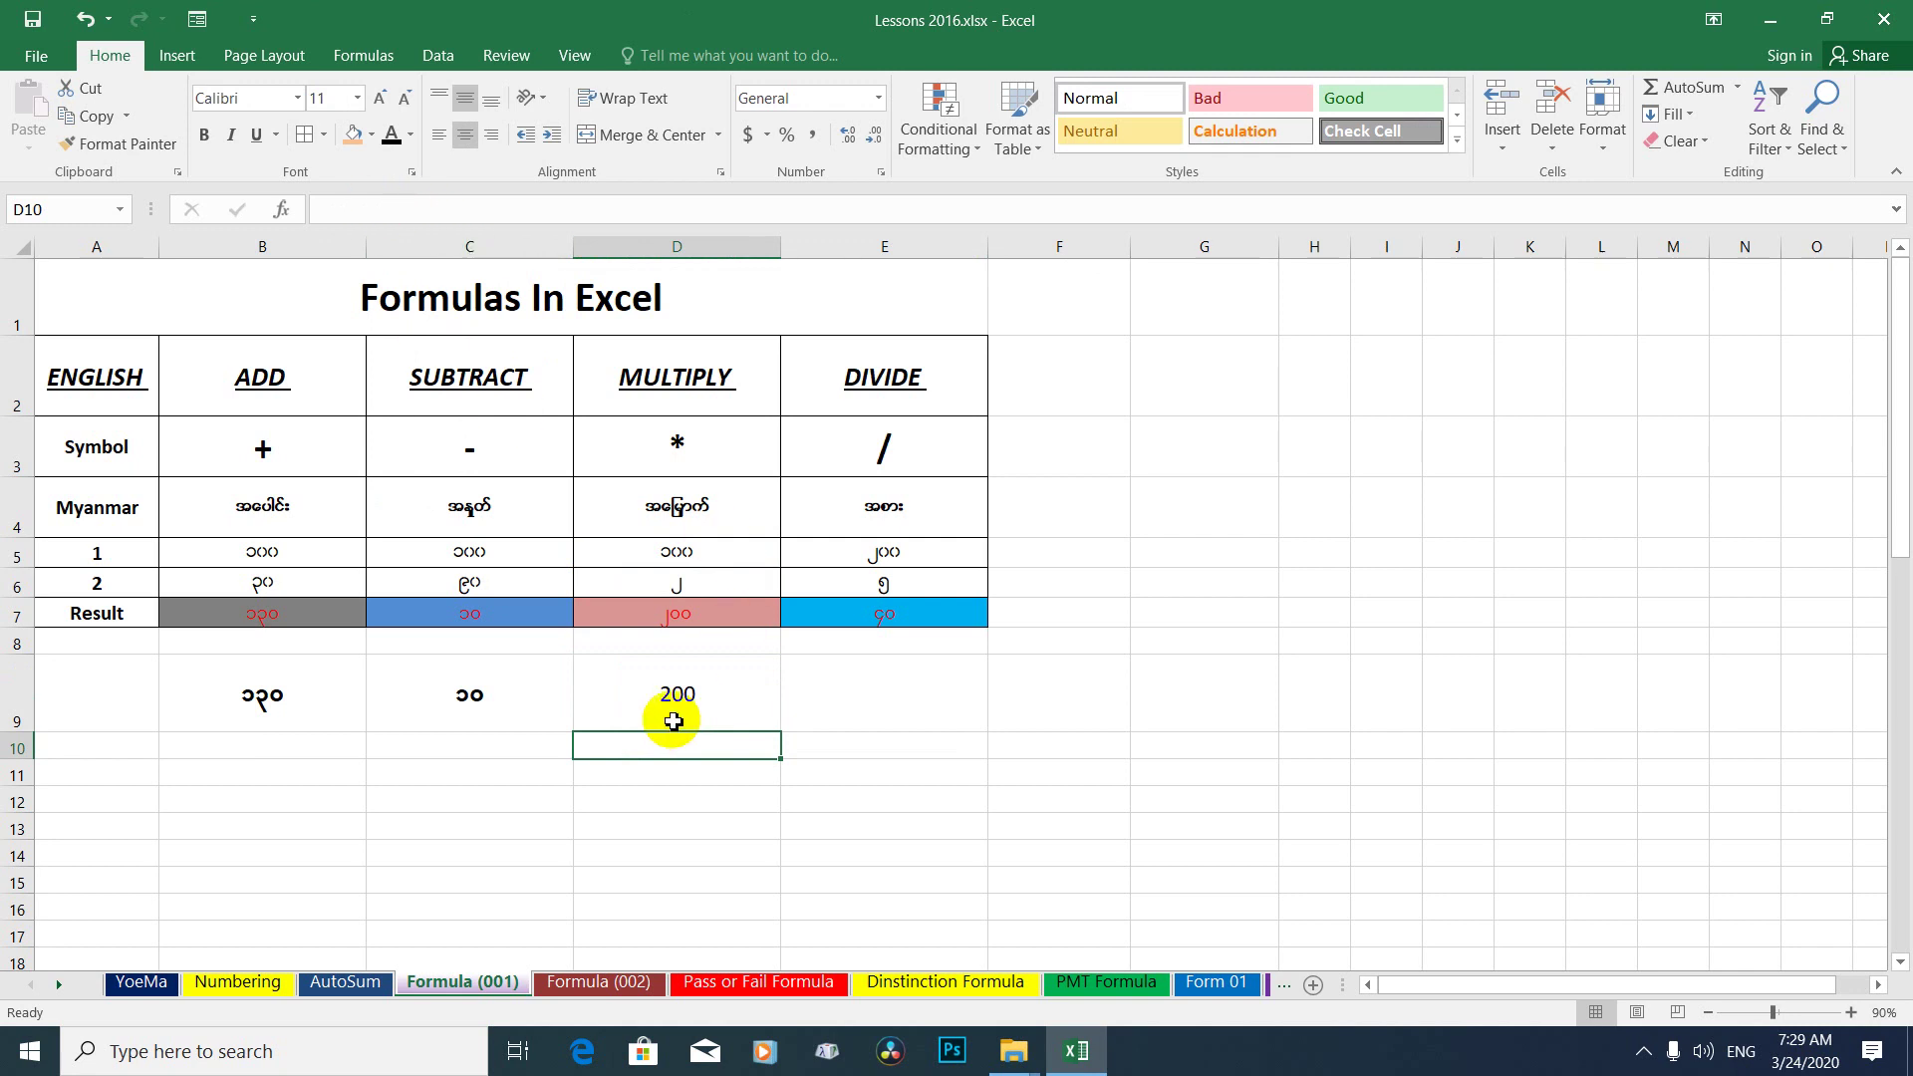
Check D9's new SUM formula against the original D7 formula and glance at E7.
{"action": "left_click", "coordinate": [686, 683]}
{"action": "left_click", "coordinate": [689, 615]}
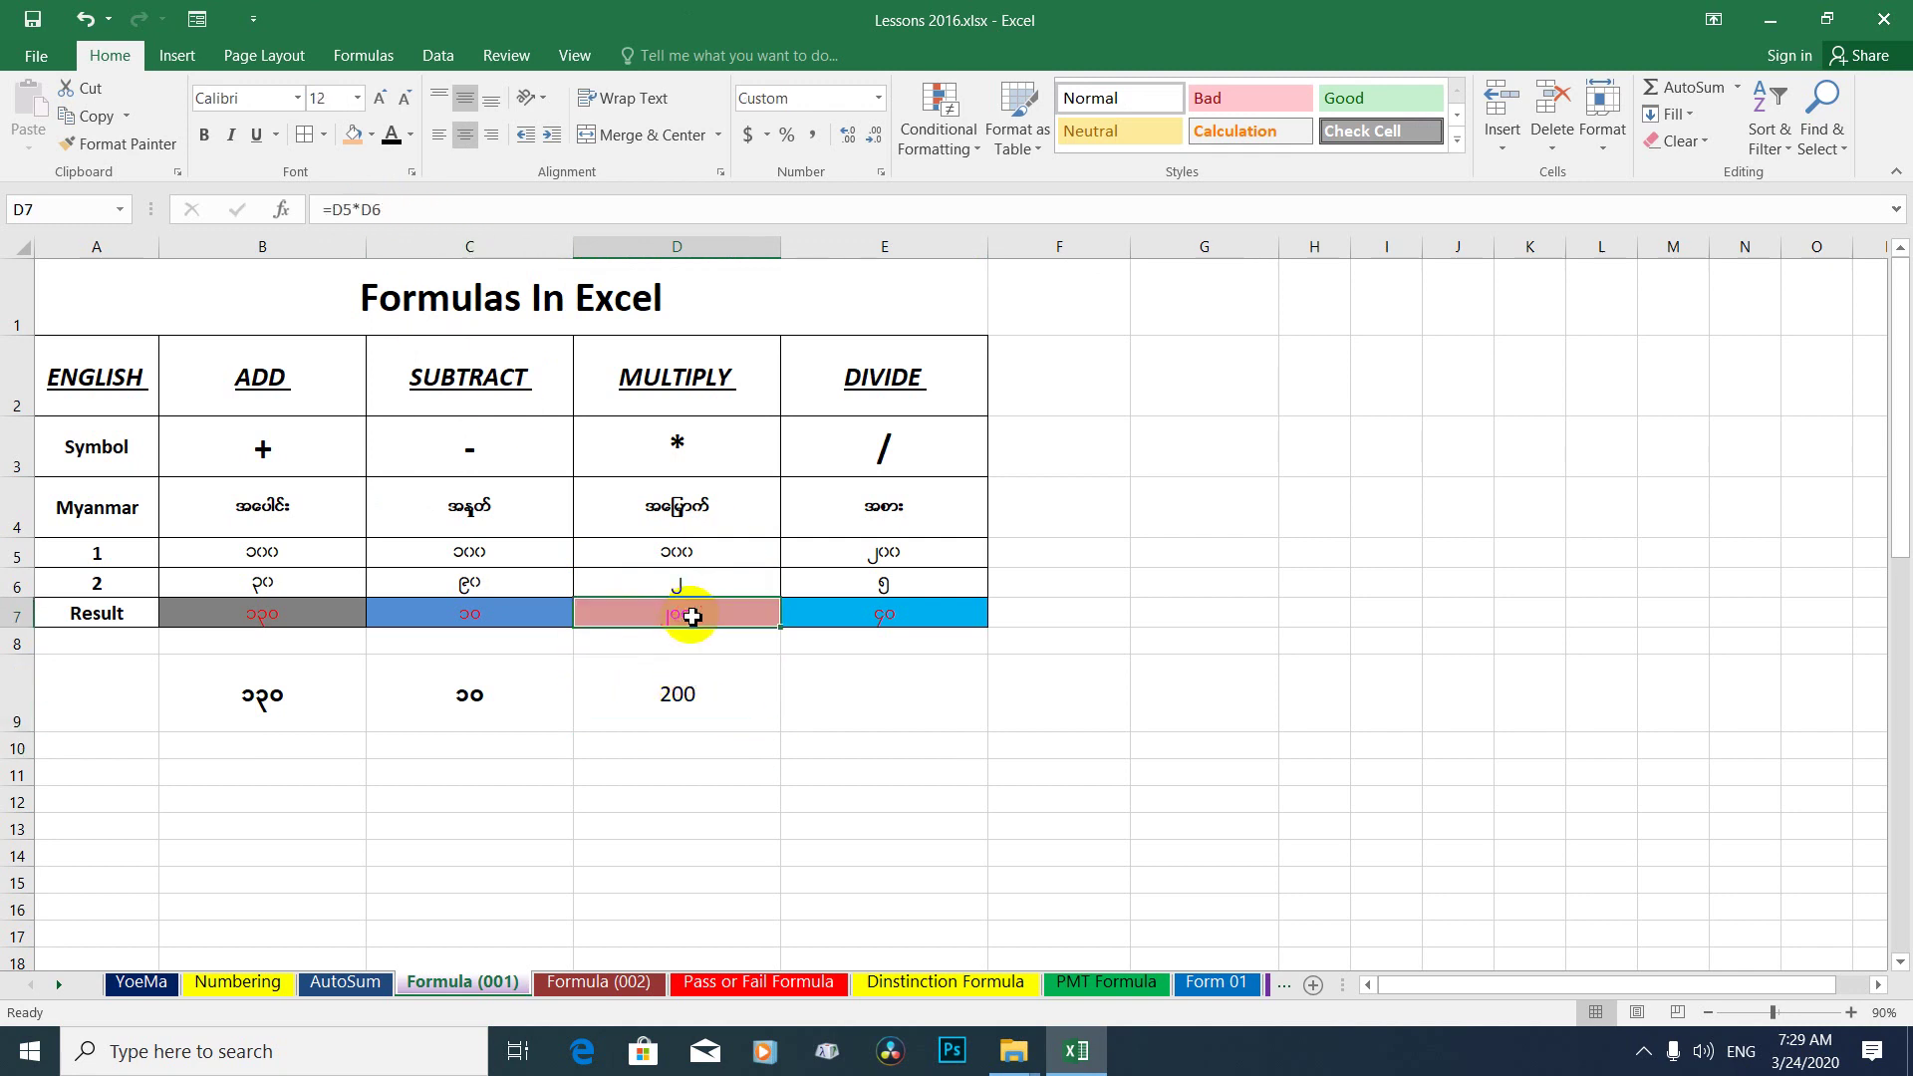
{"action": "left_click", "coordinate": [673, 680]}
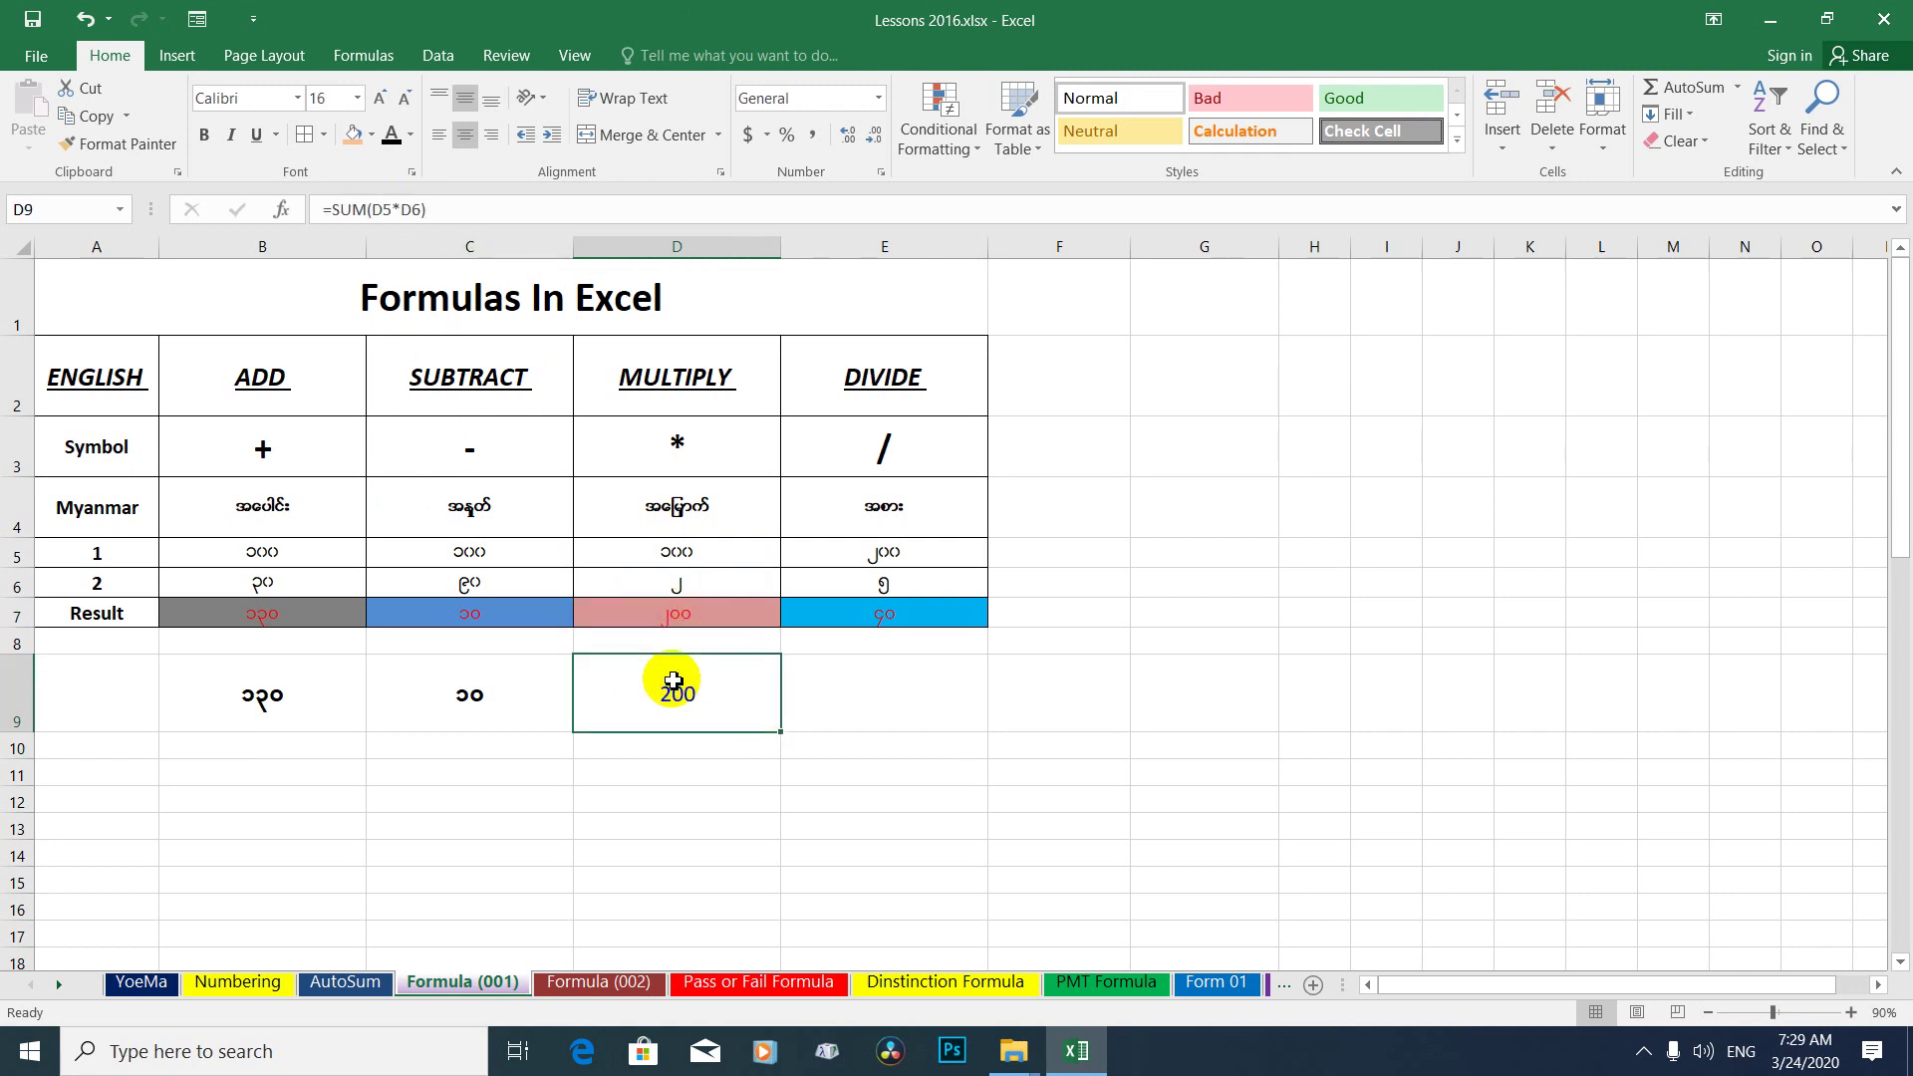
{"action": "left_click", "coordinate": [694, 616]}
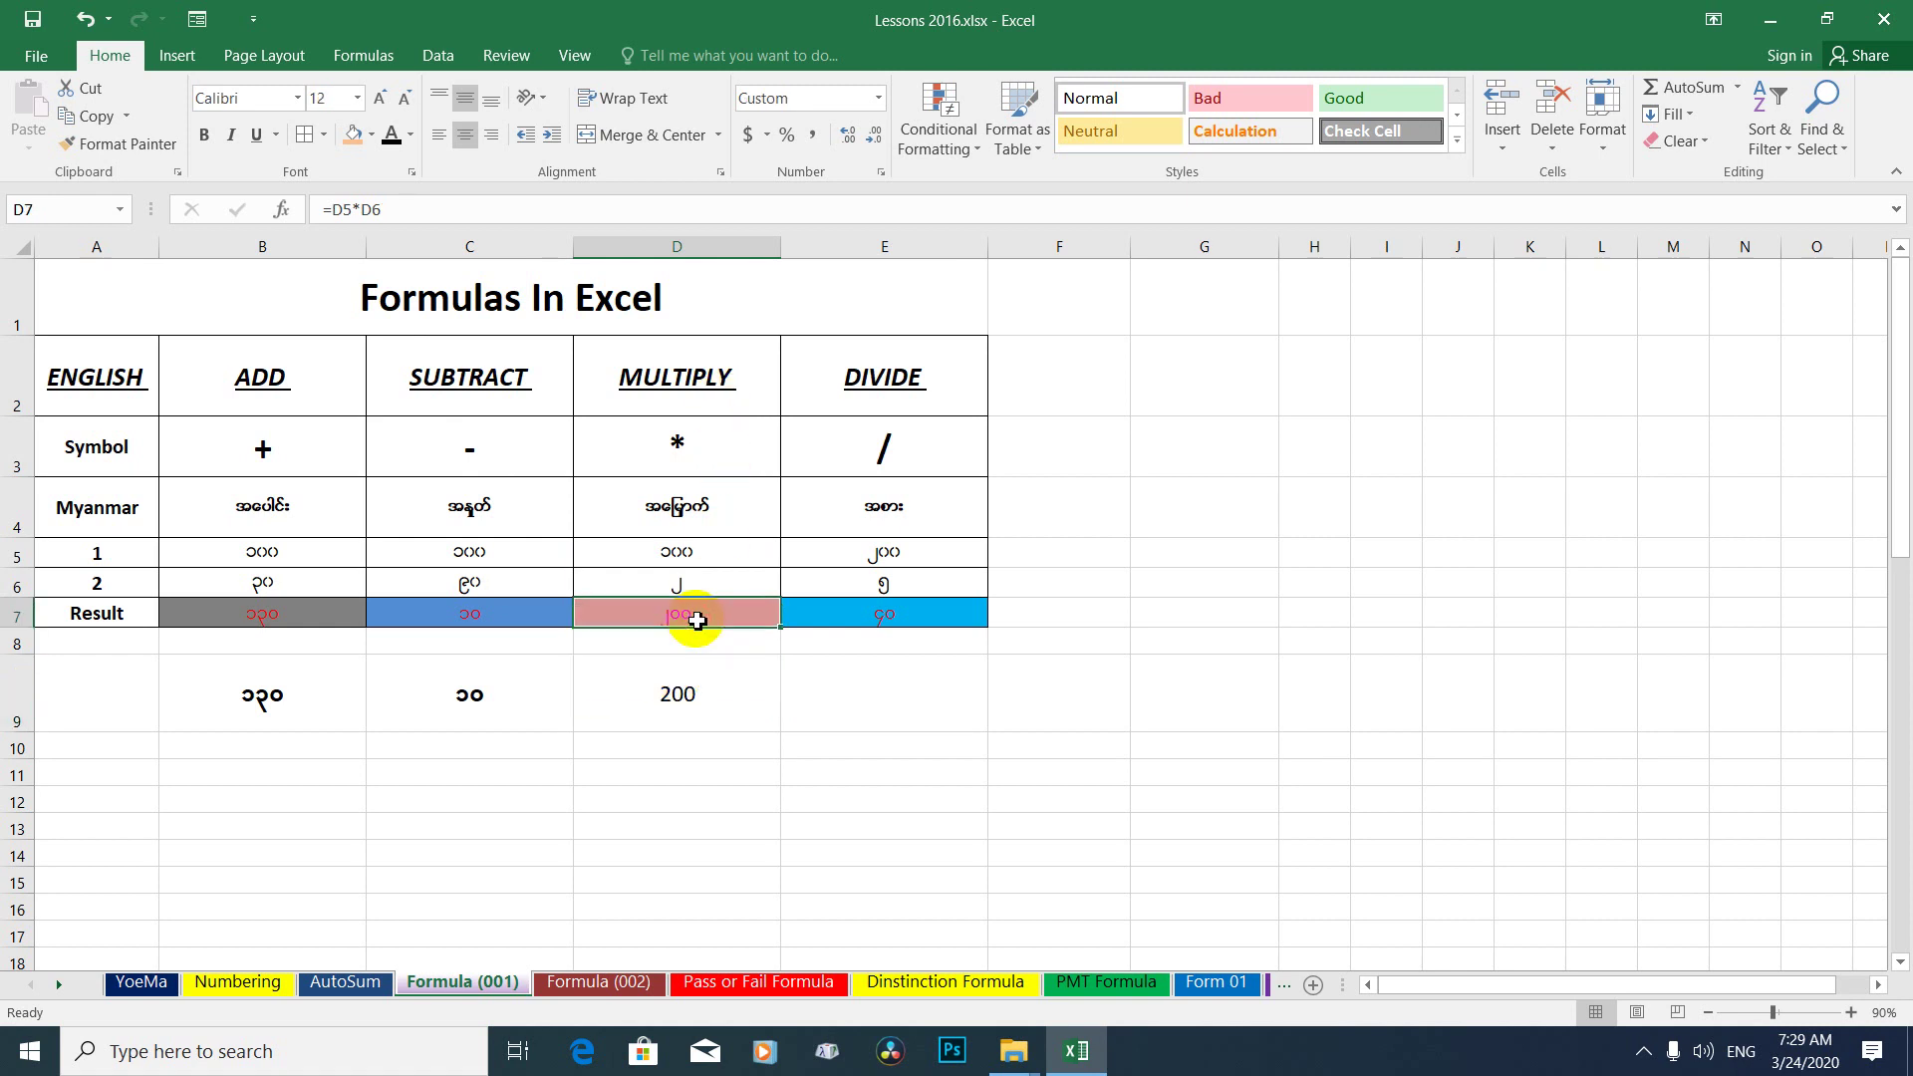
{"action": "left_click", "coordinate": [661, 688]}
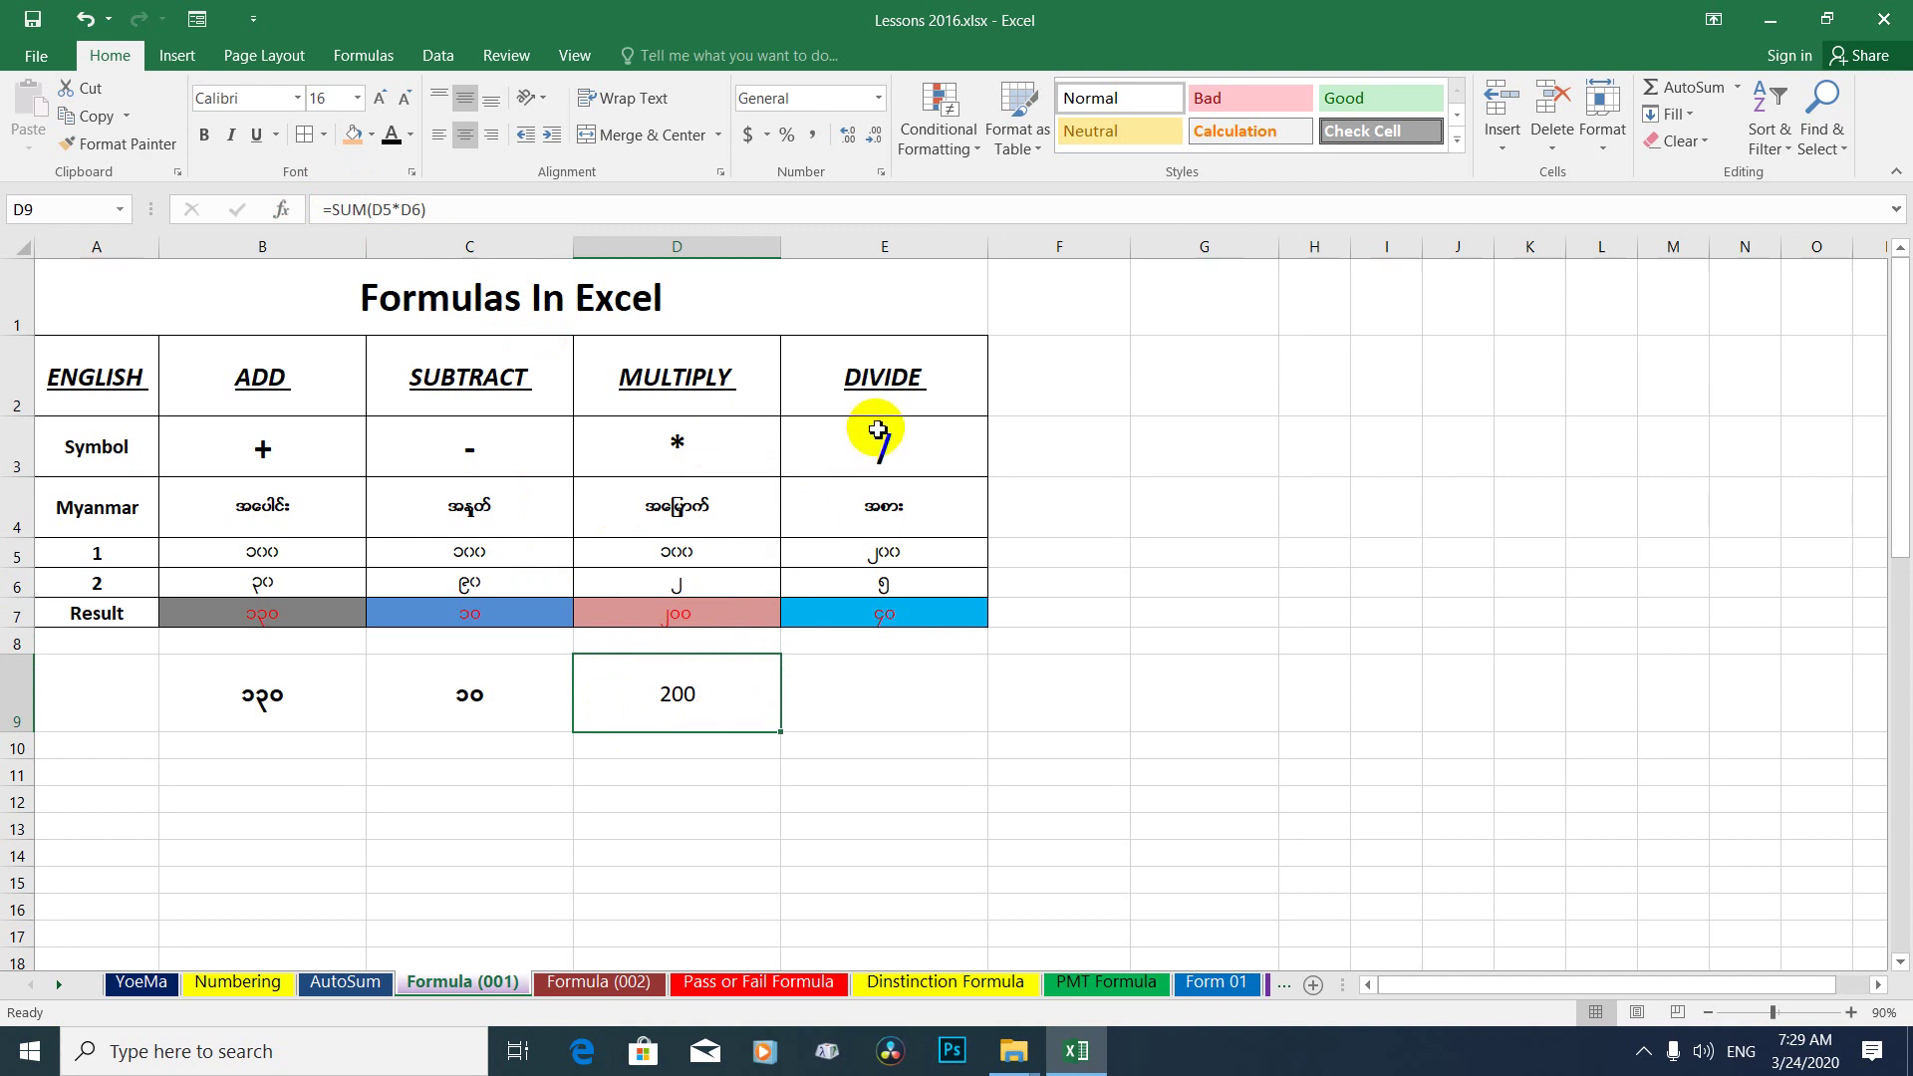
{"action": "left_click", "coordinate": [914, 713]}
After examining the E7 division formula, enter =SUM(E5/E6) in E9.
{"action": "left_click", "coordinate": [909, 610]}
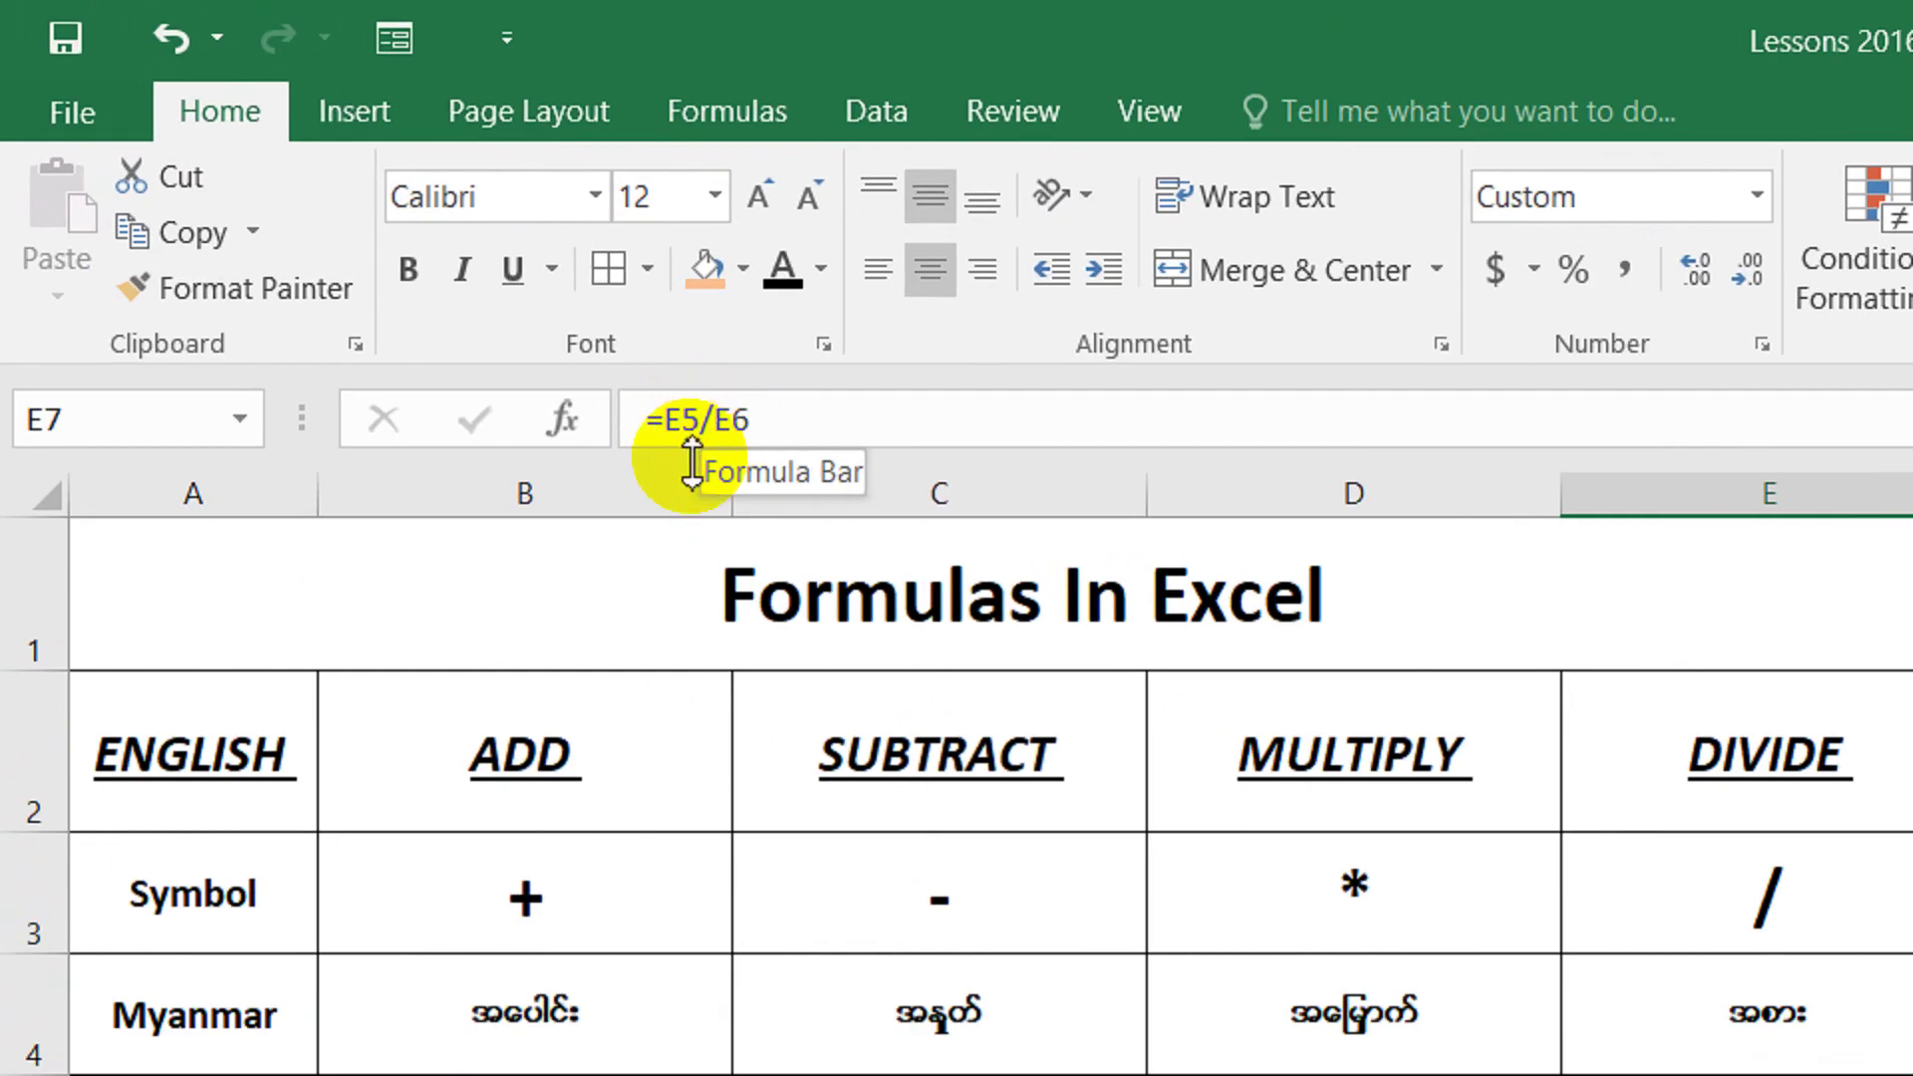
{"action": "left_click", "coordinate": [747, 420]}
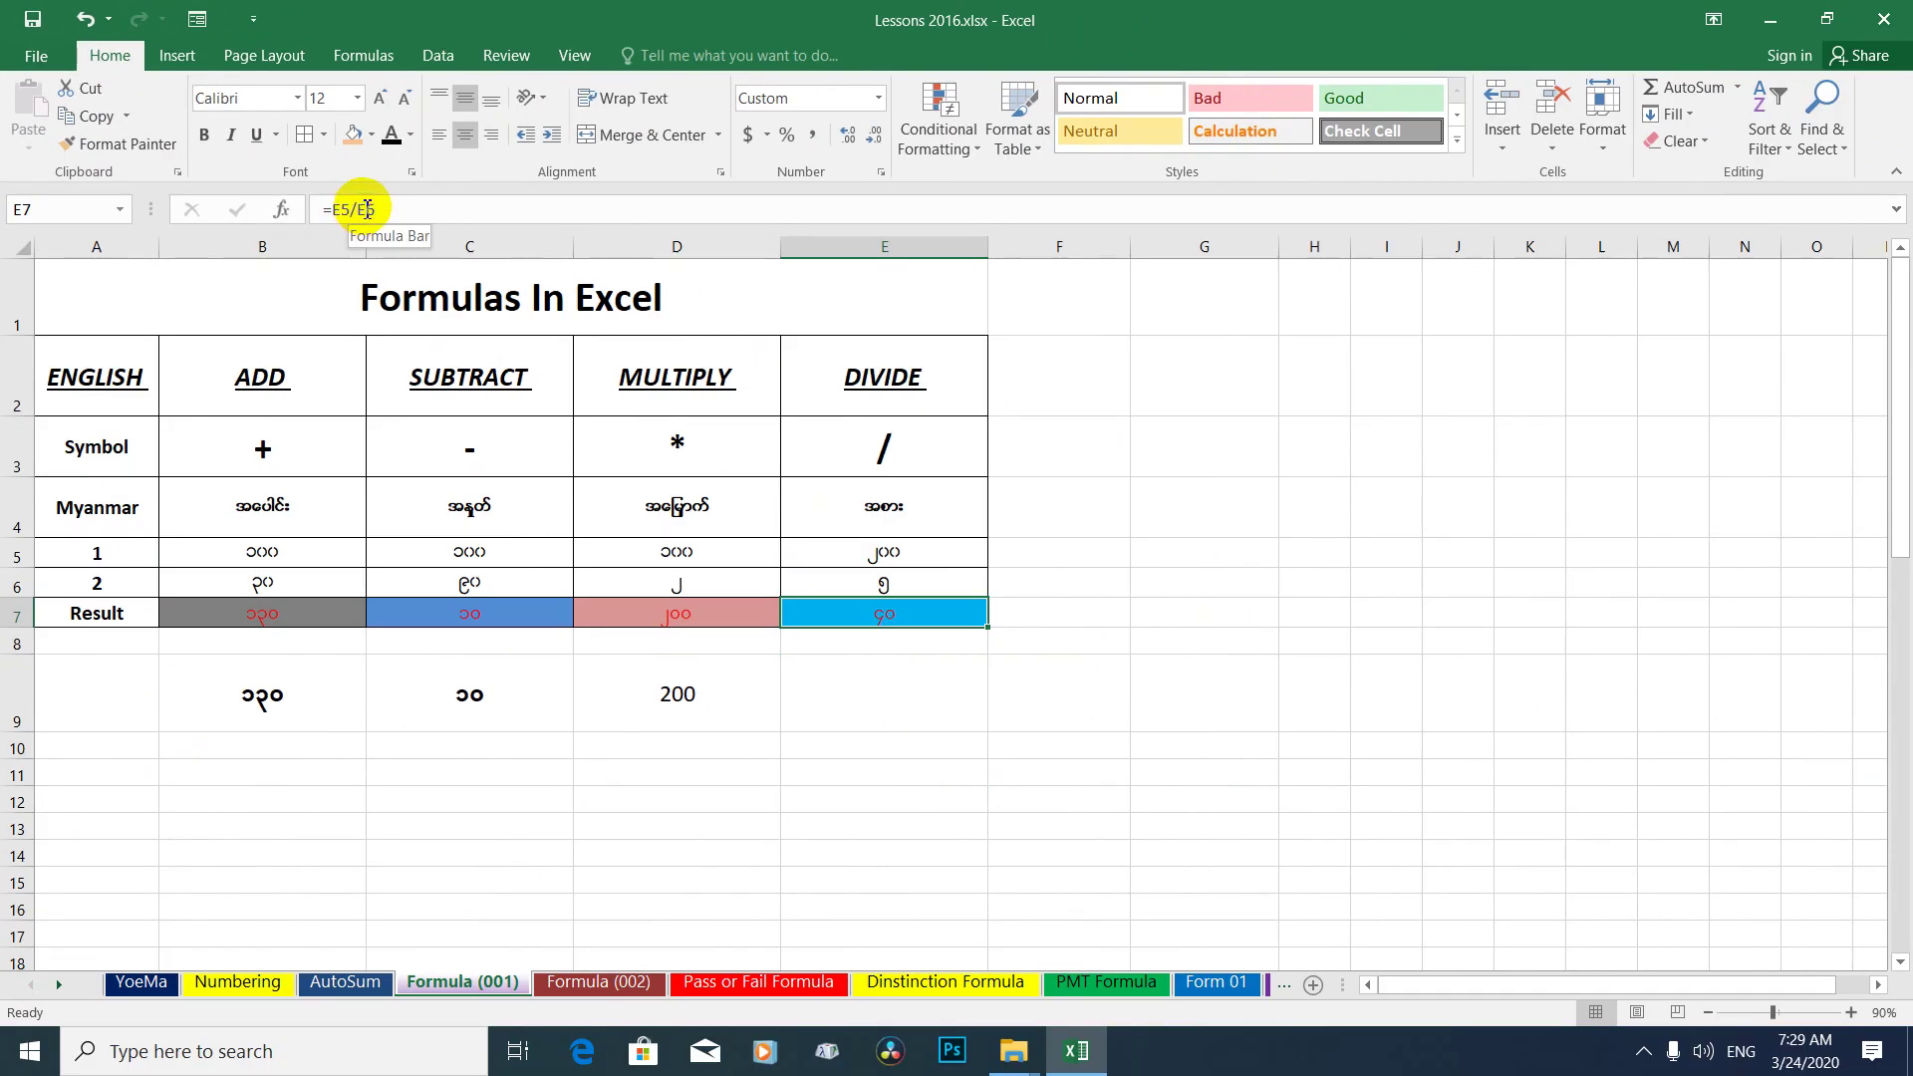
{"action": "left_click", "coordinate": [902, 689]}
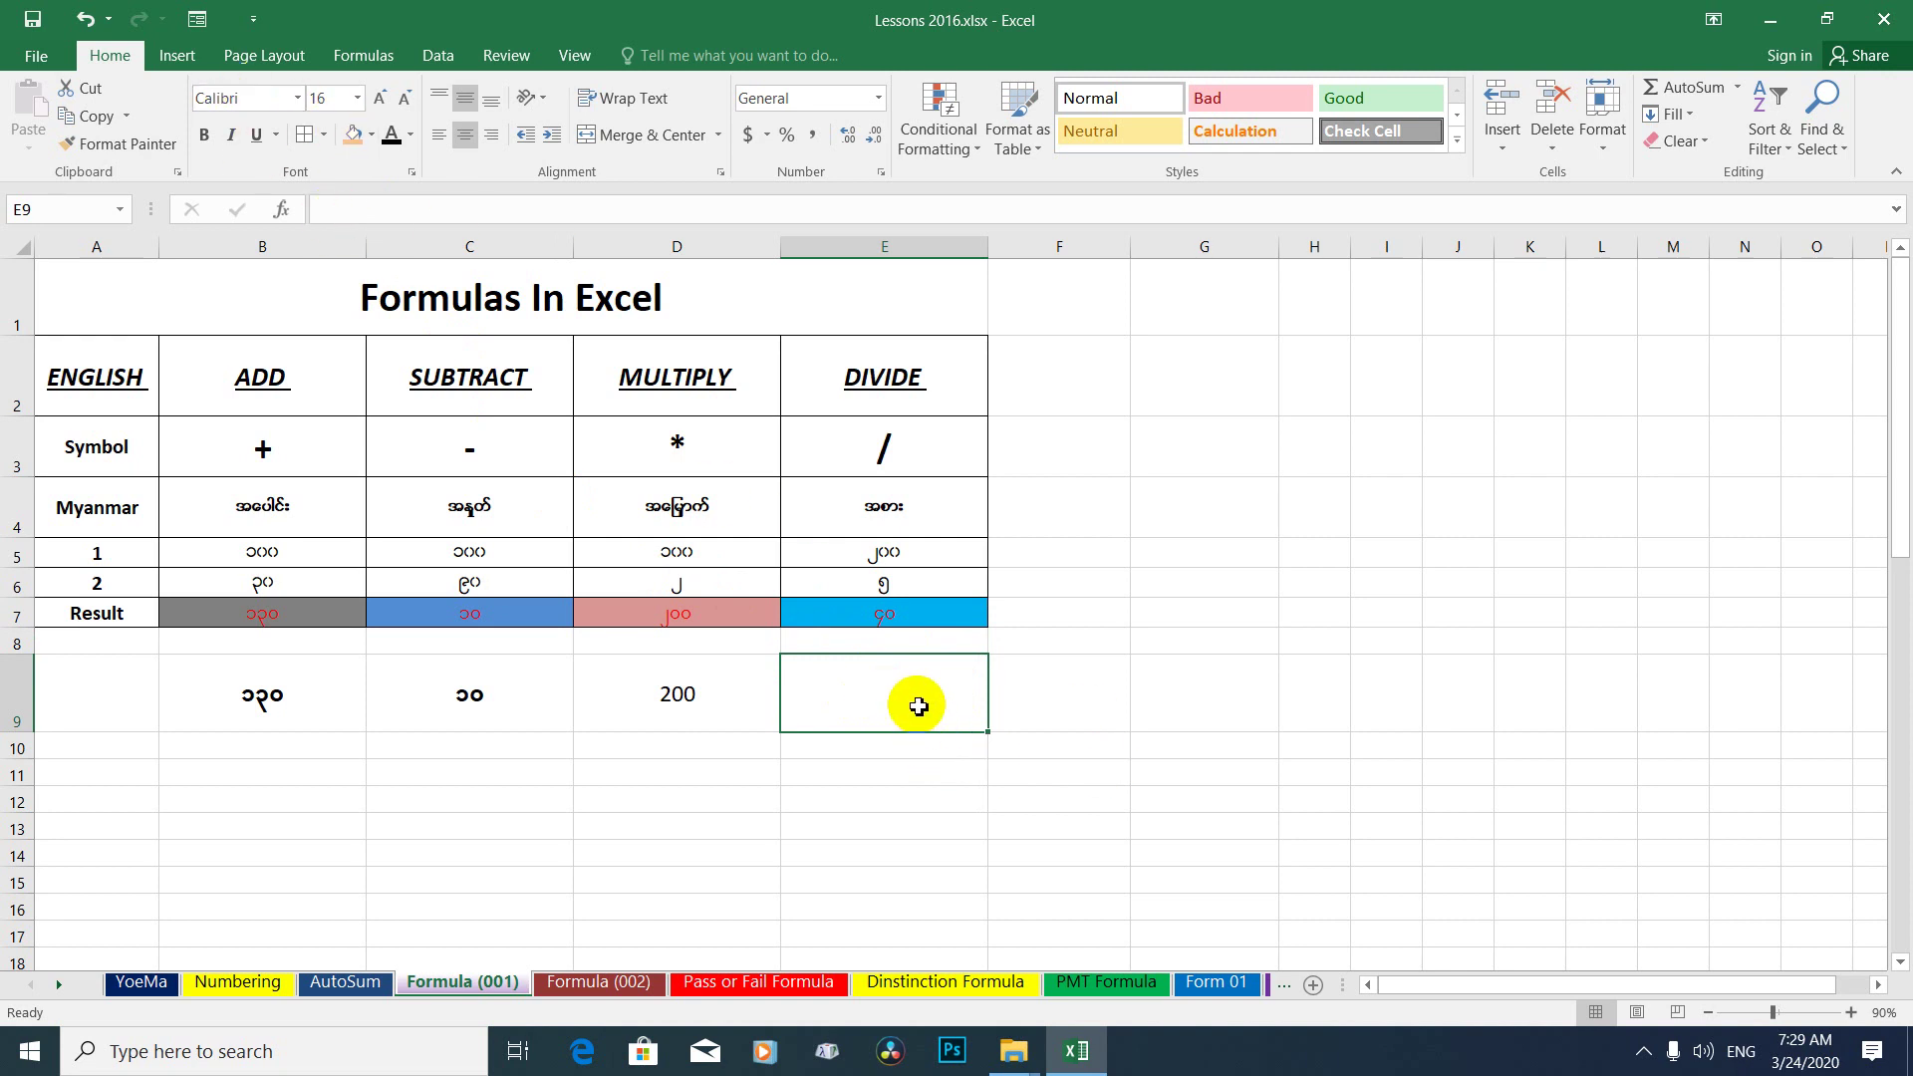
{"action": "left_click", "coordinate": [342, 208]}
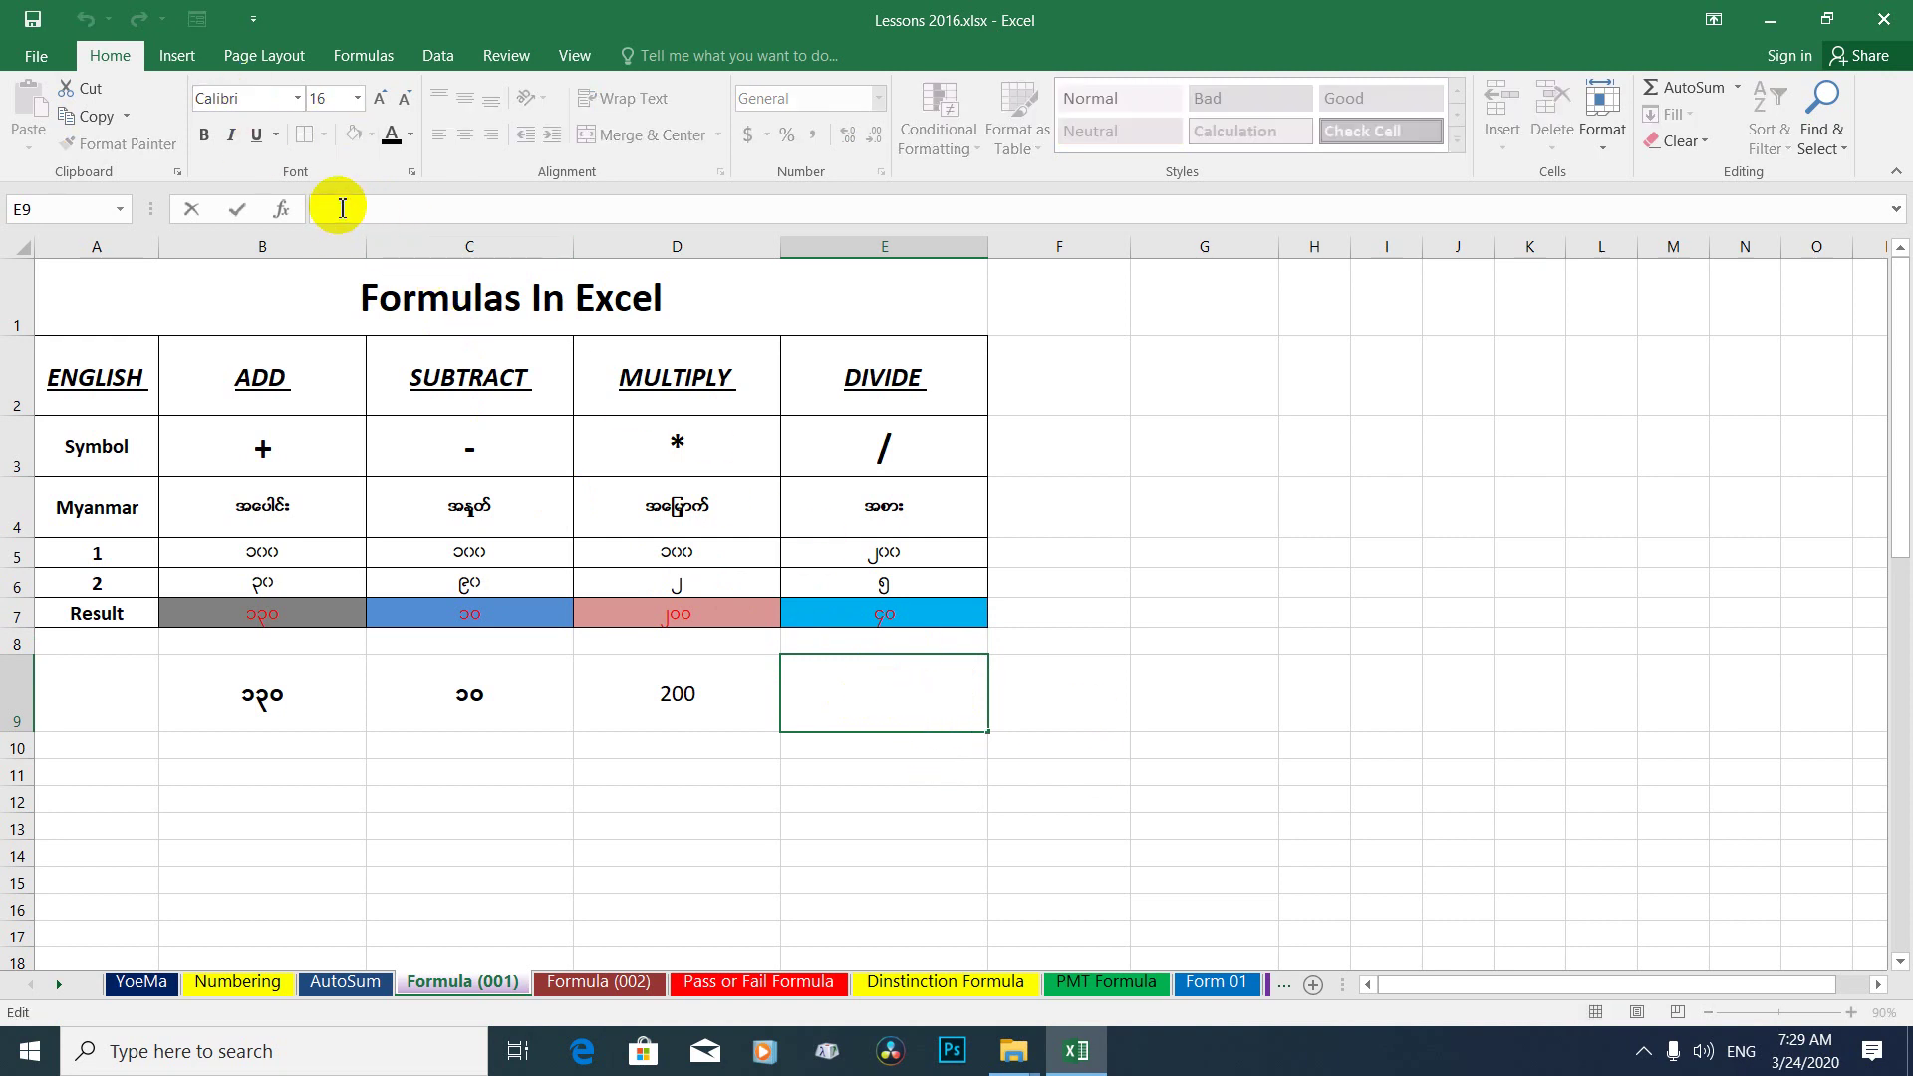
{"action": "type", "text": "="}
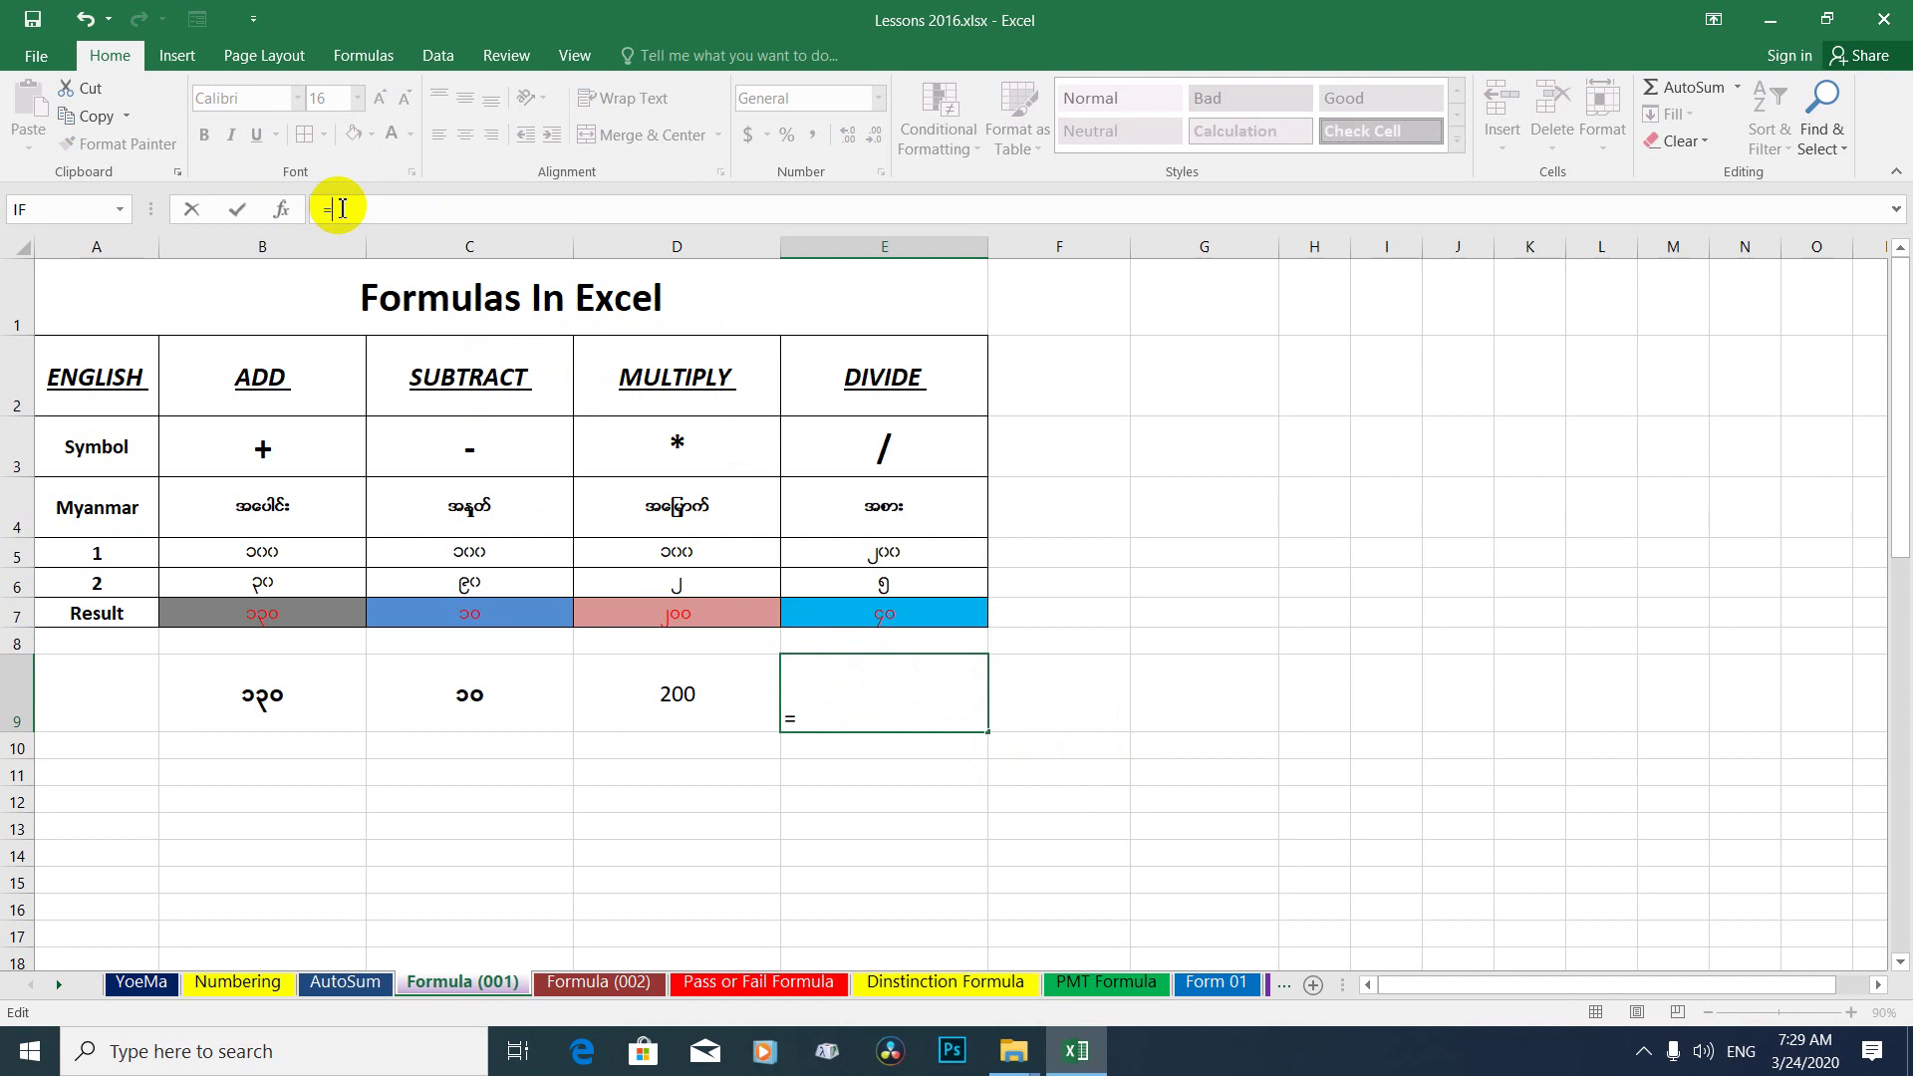
{"action": "type", "text": "Sum("}
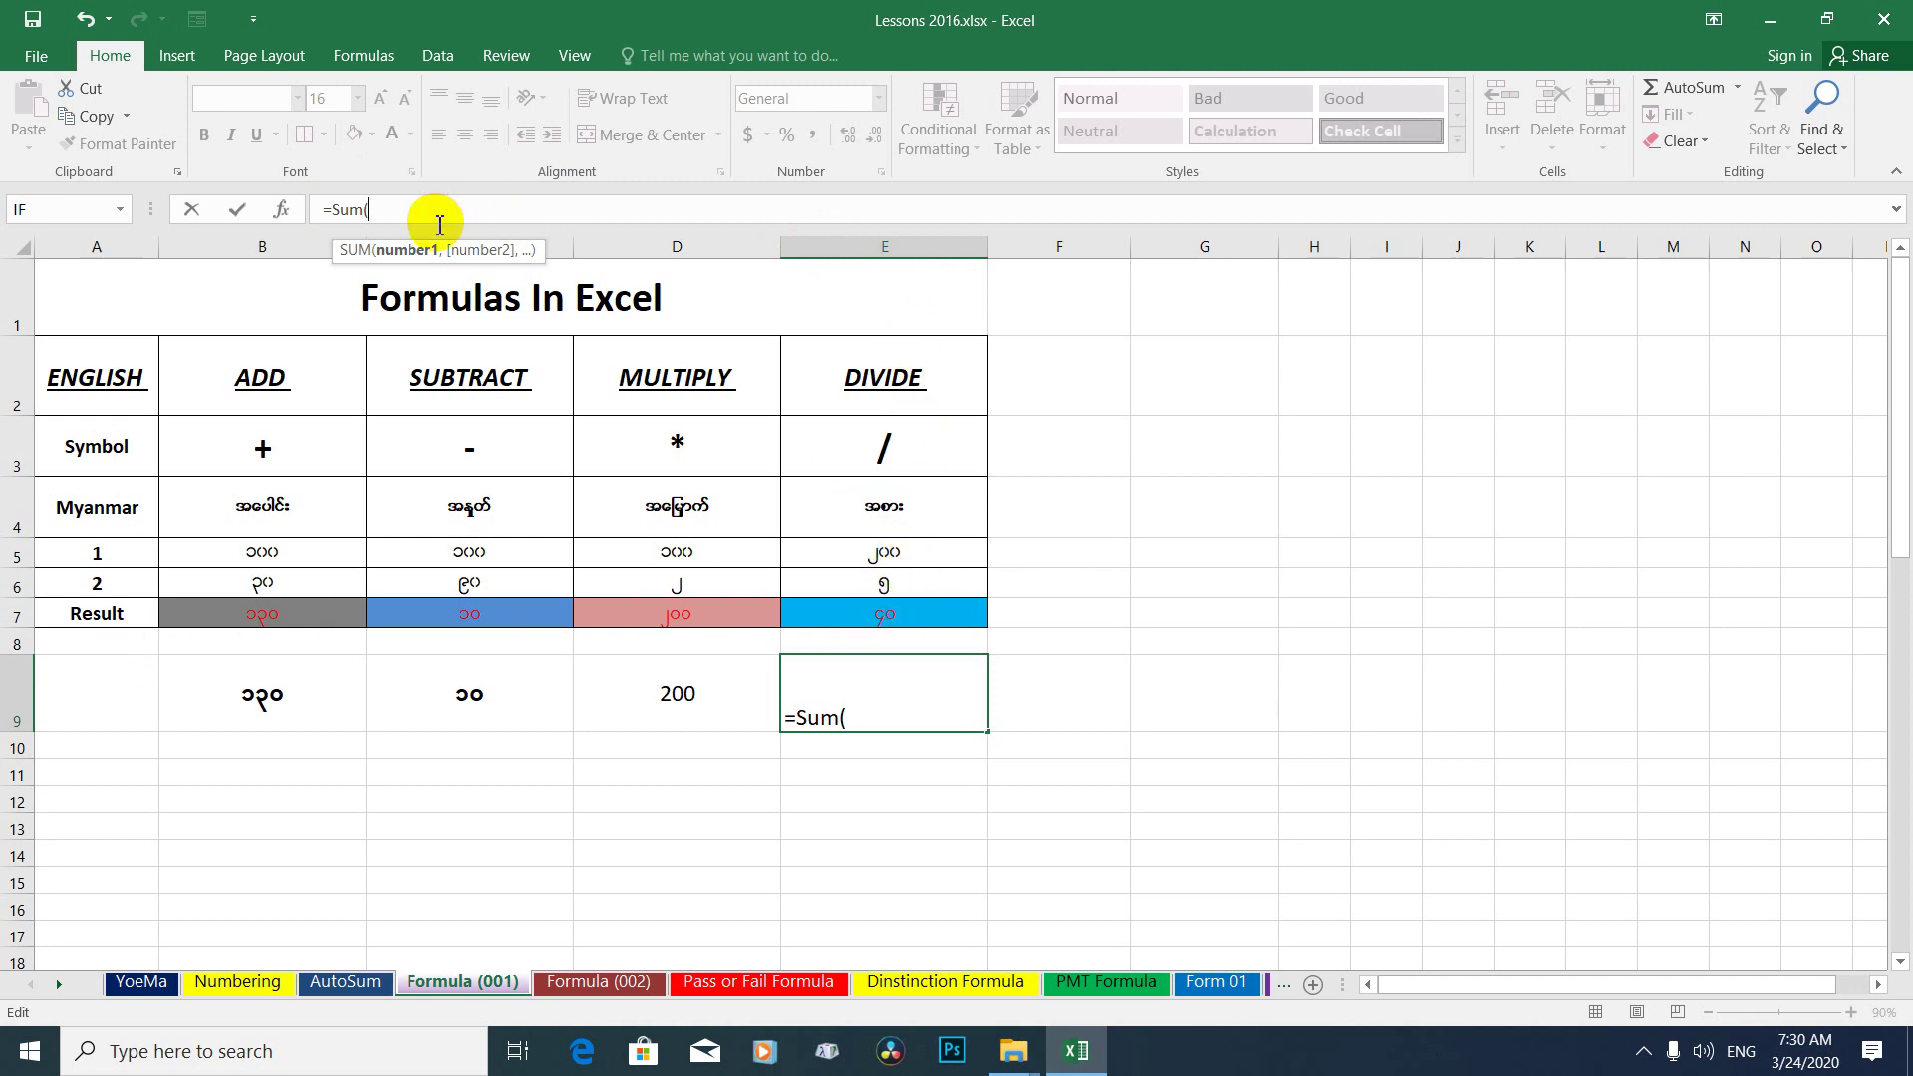
{"action": "type", "text": "E"}
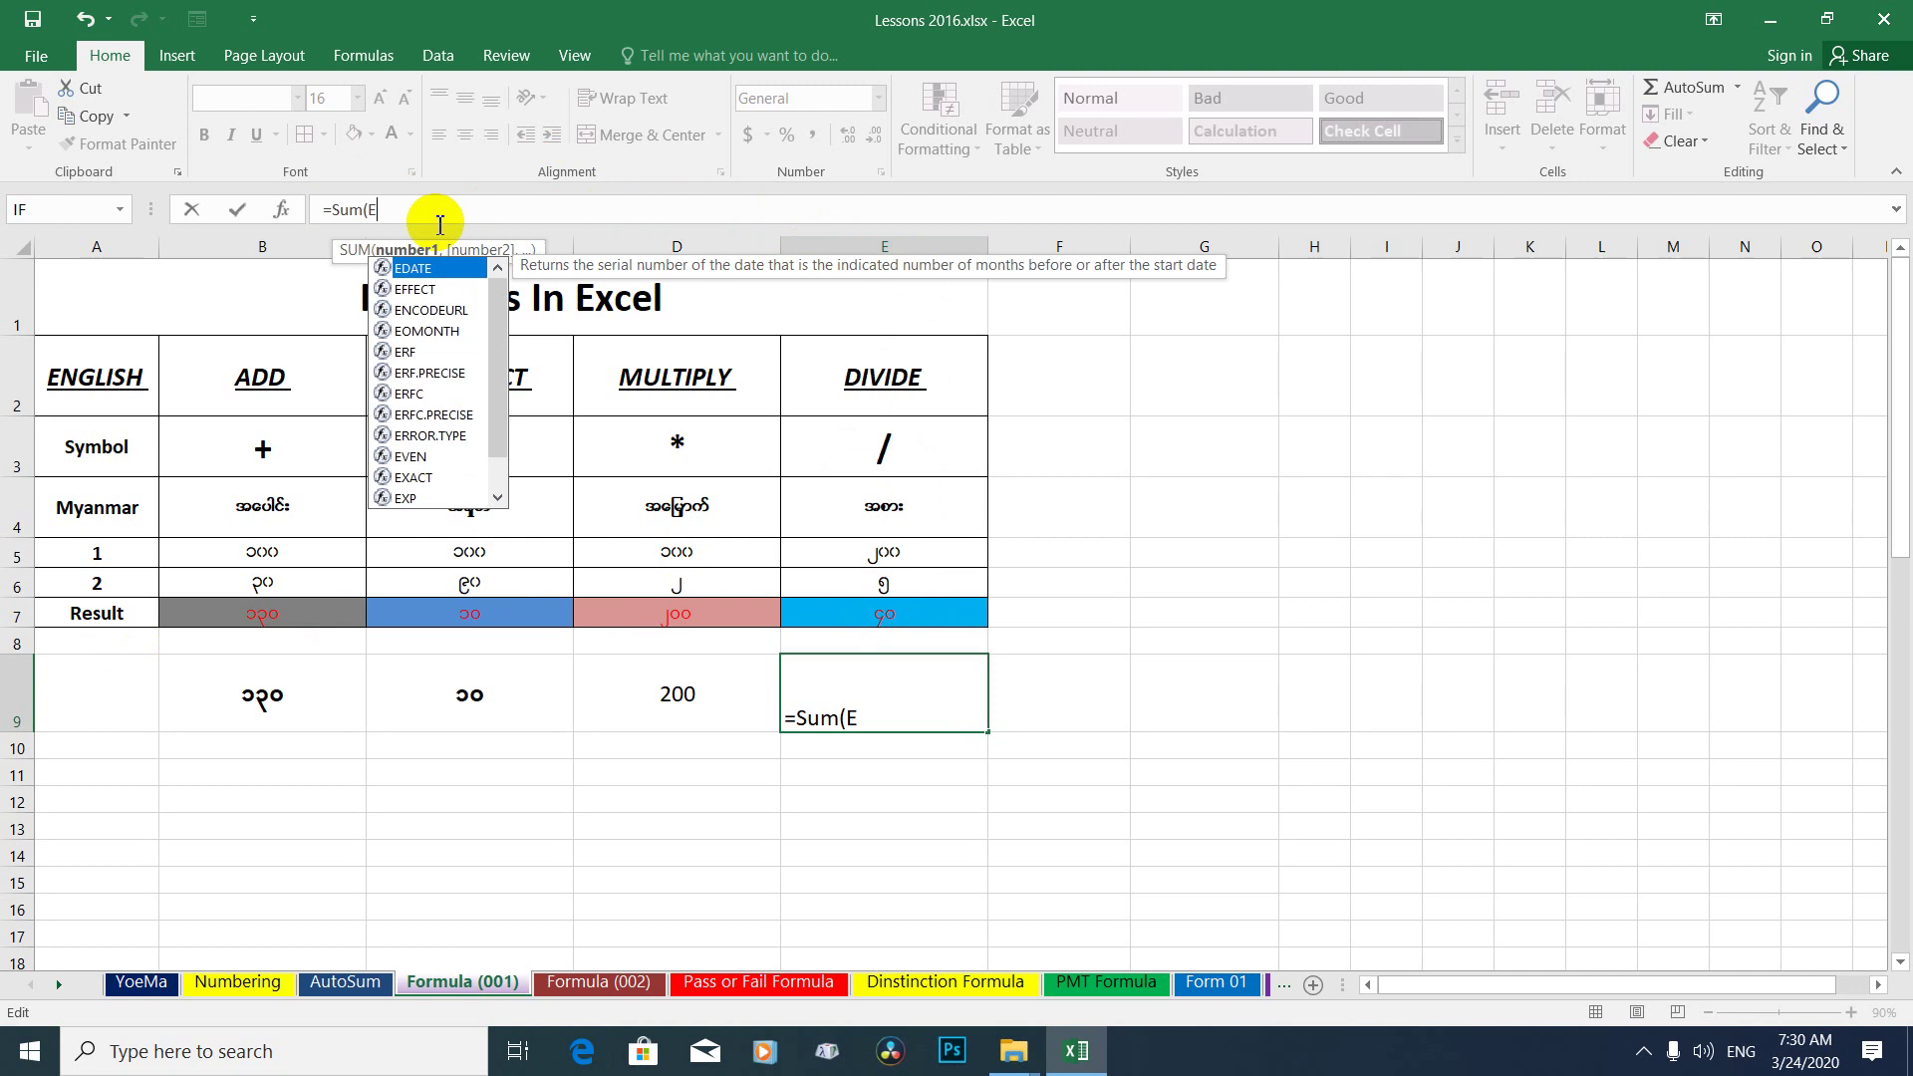
{"action": "type", "text": "5/"}
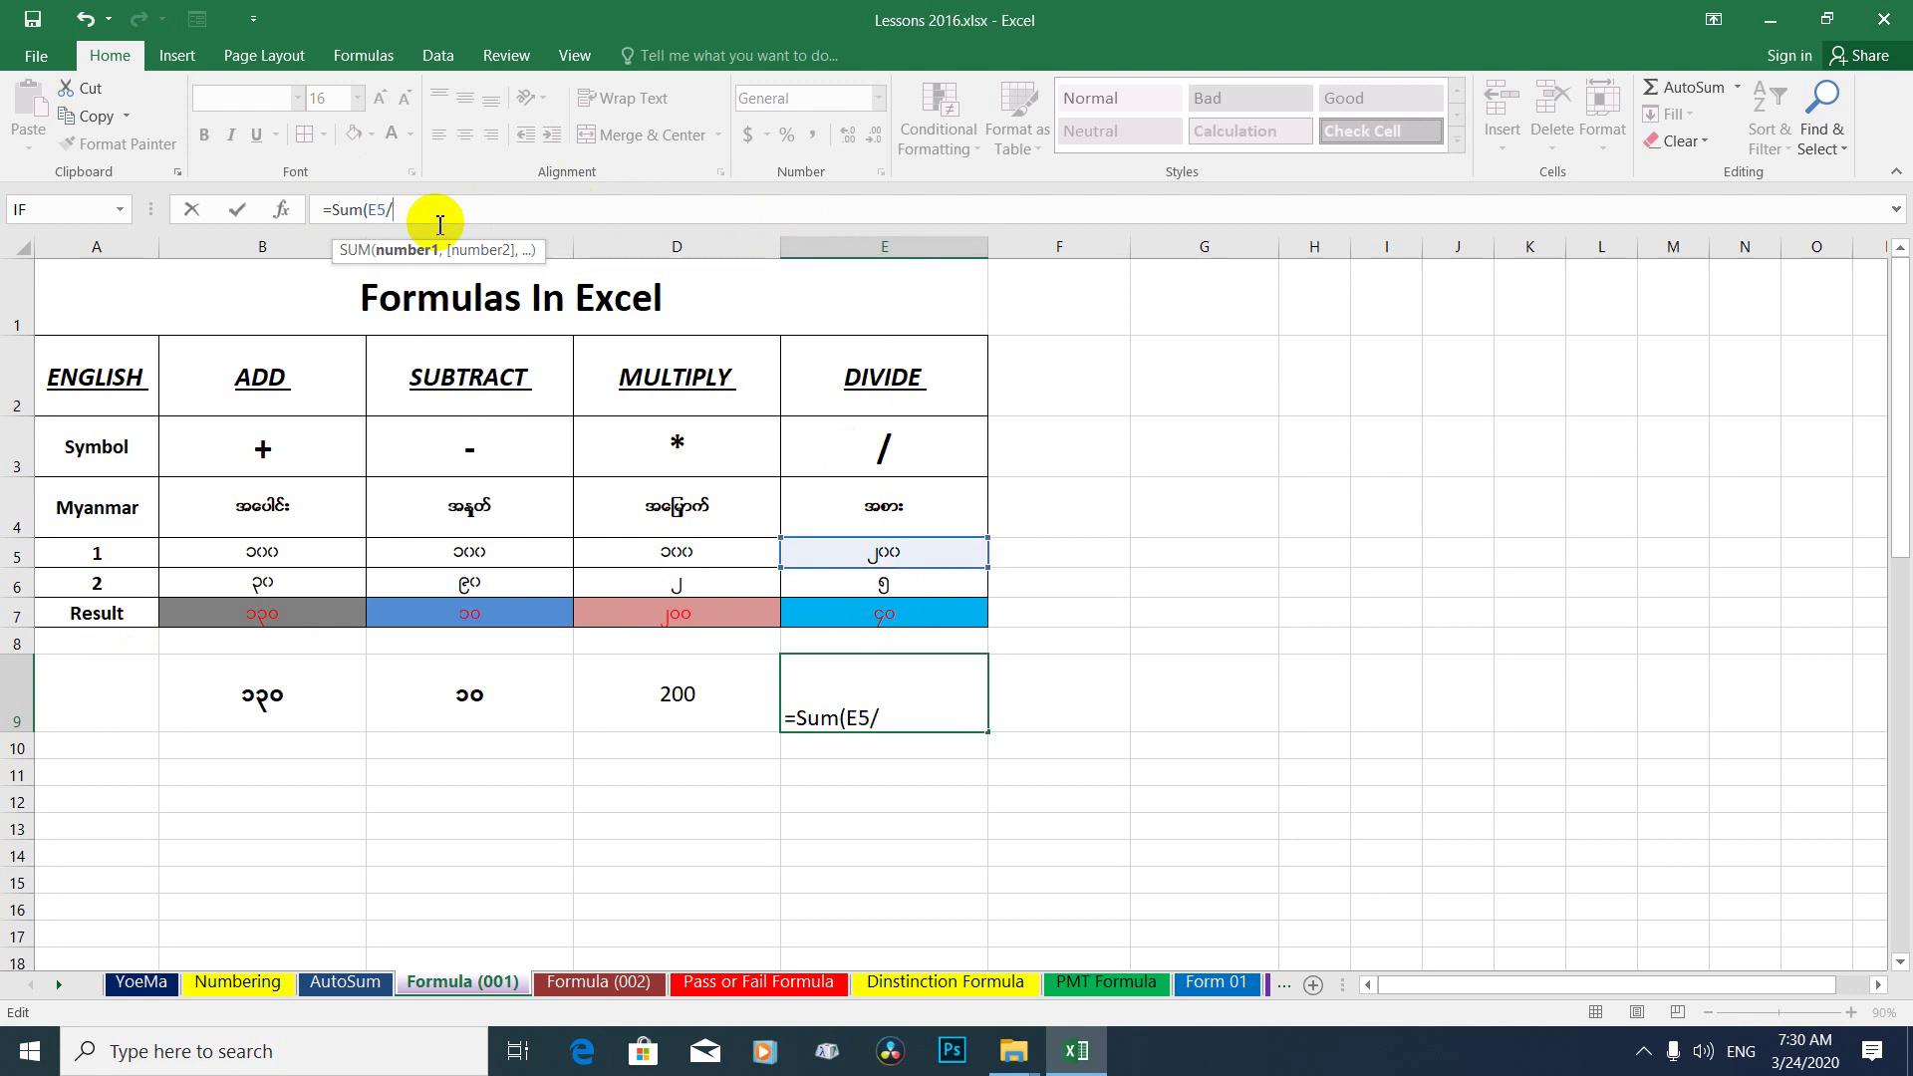
{"action": "type", "text": "E"}
{"action": "type", "text": "6"}
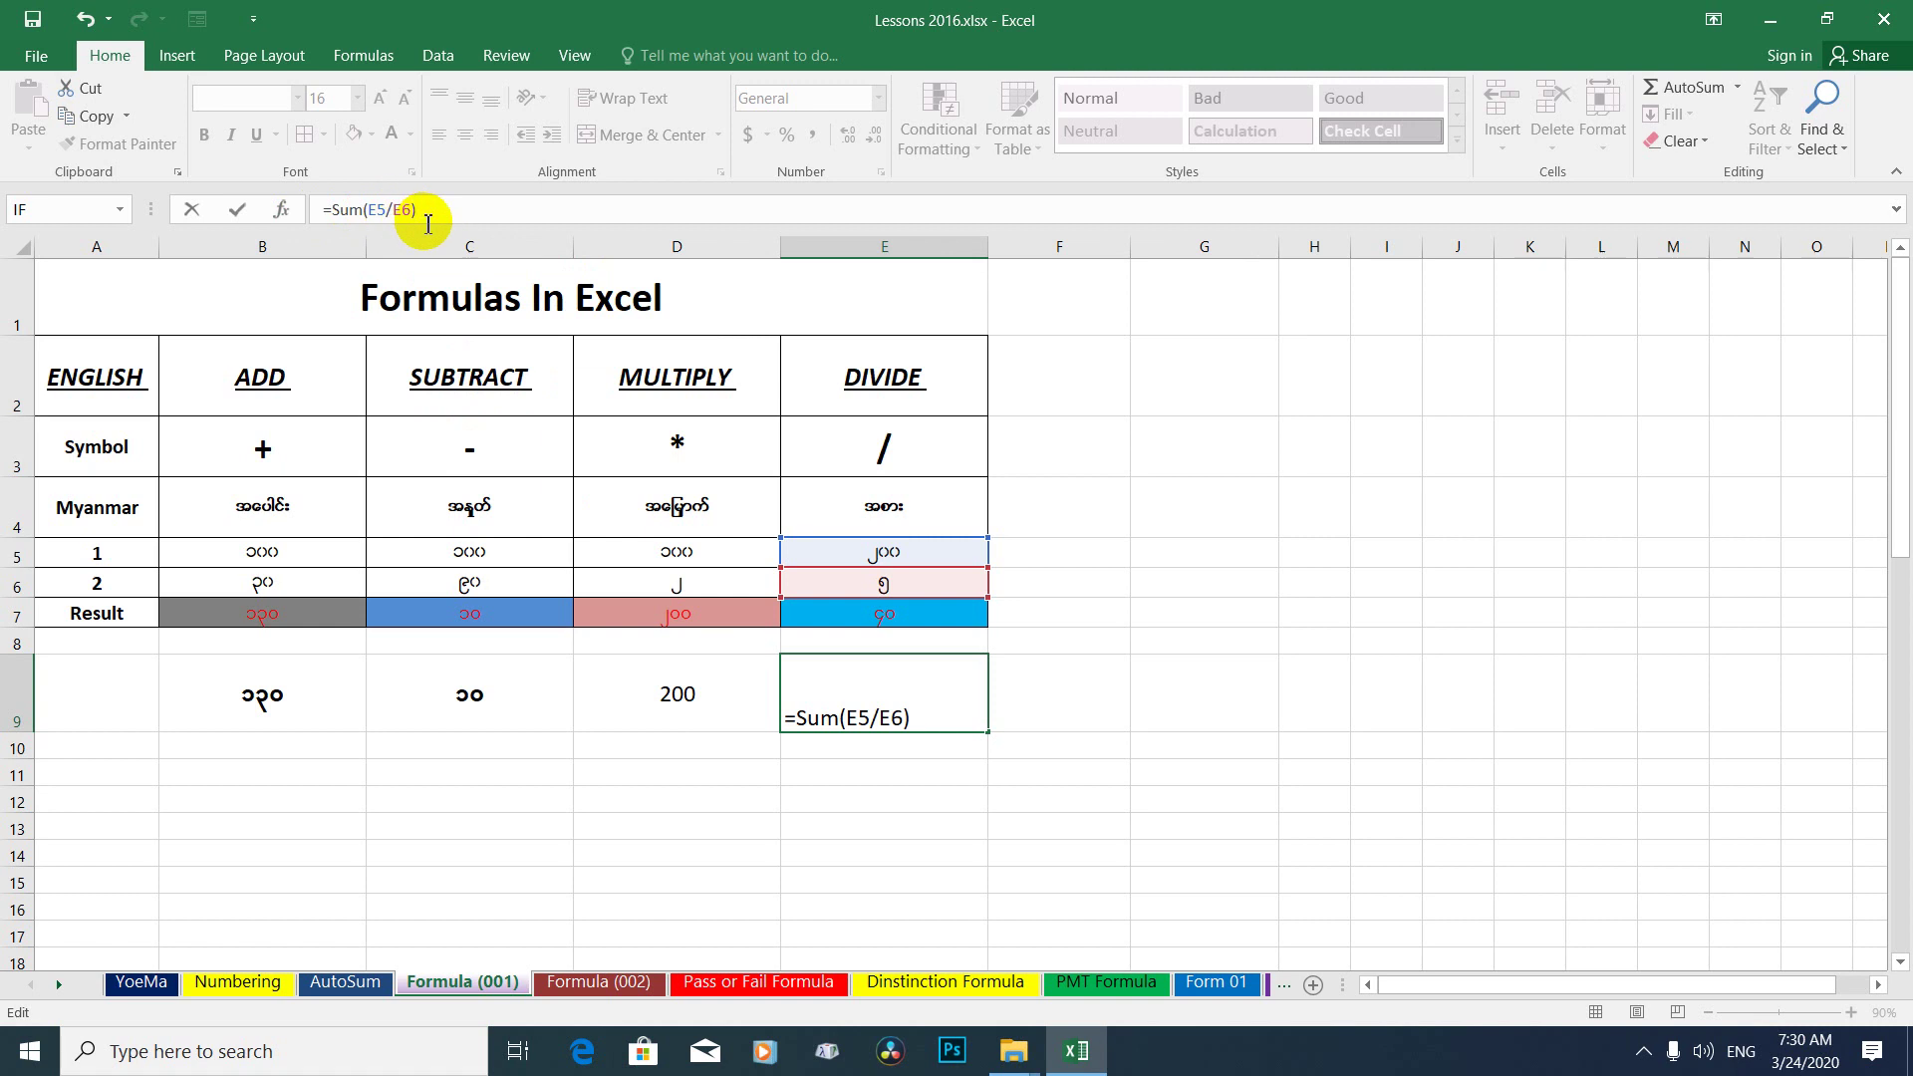
{"action": "key", "text": "Return"}
Check E9's result of 40 against the original E7 division formula.
{"action": "left_click", "coordinate": [902, 697]}
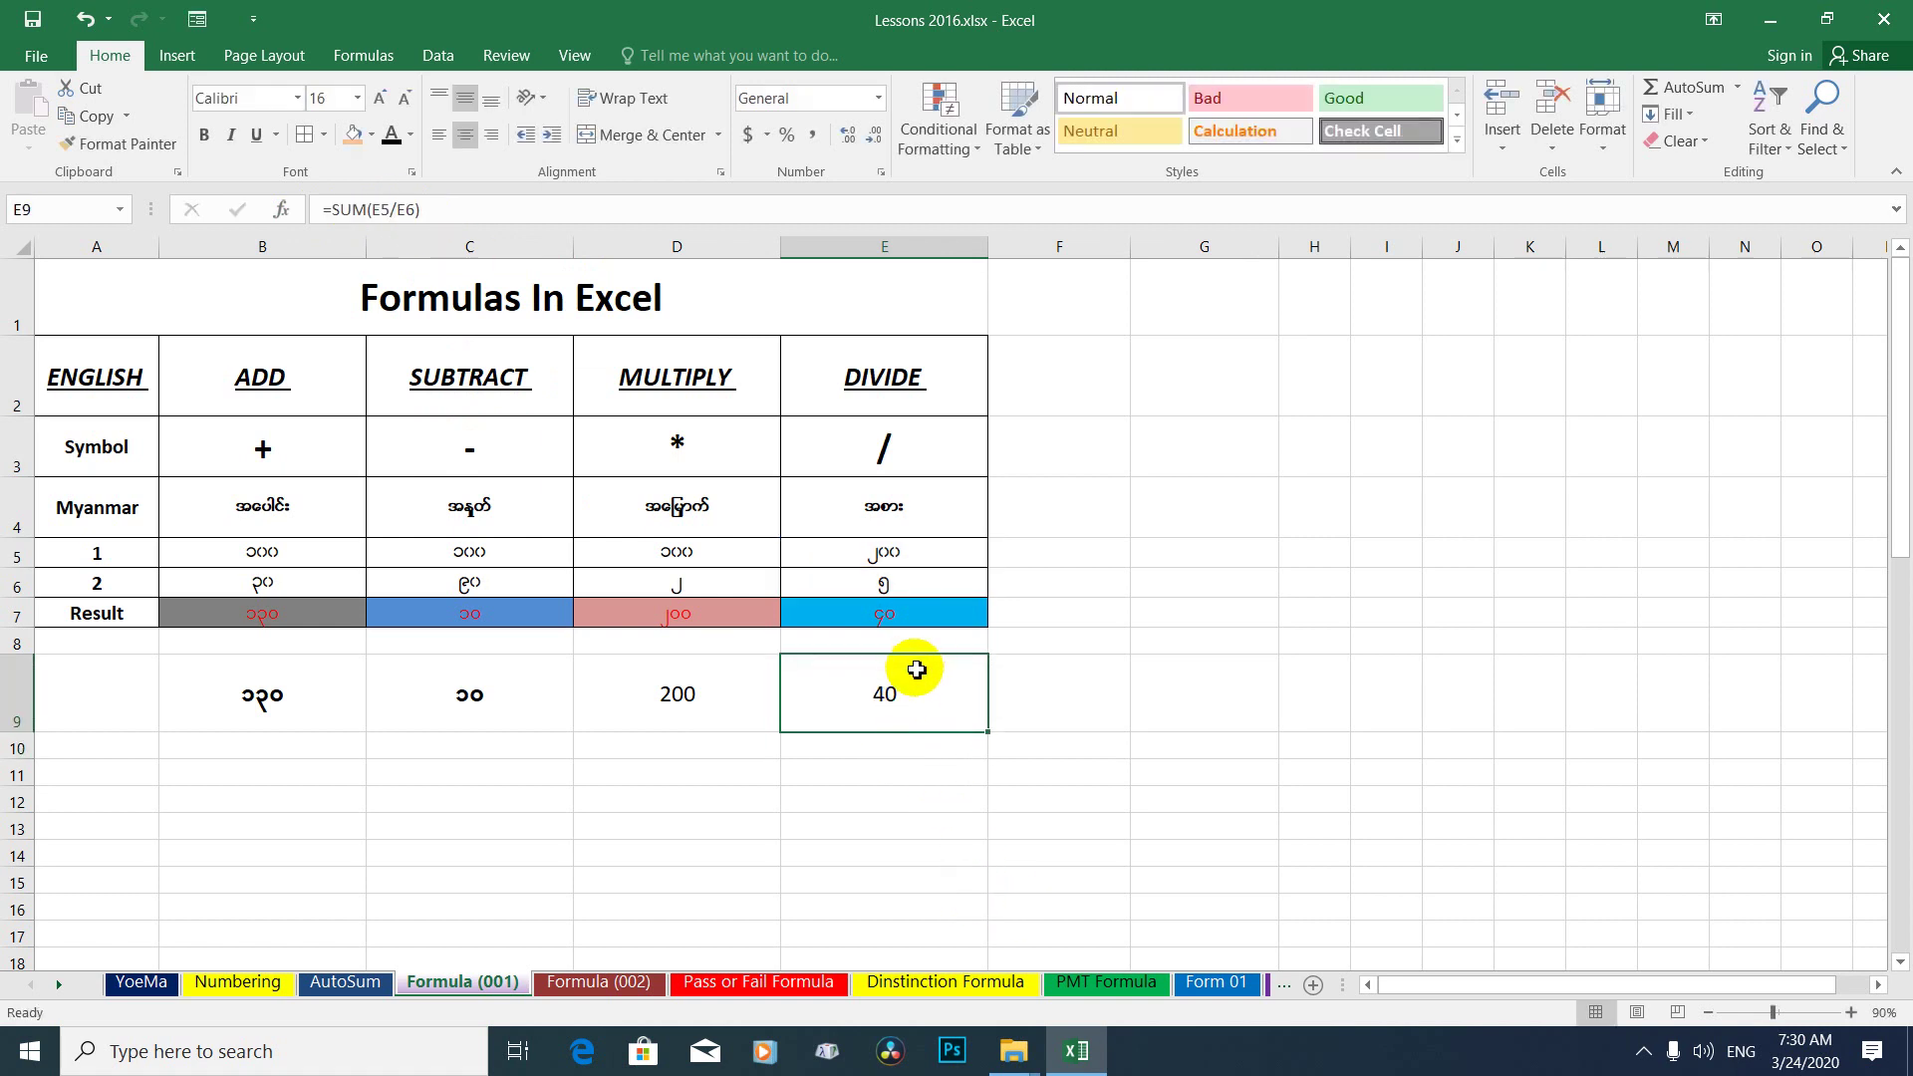
{"action": "left_click", "coordinate": [931, 612]}
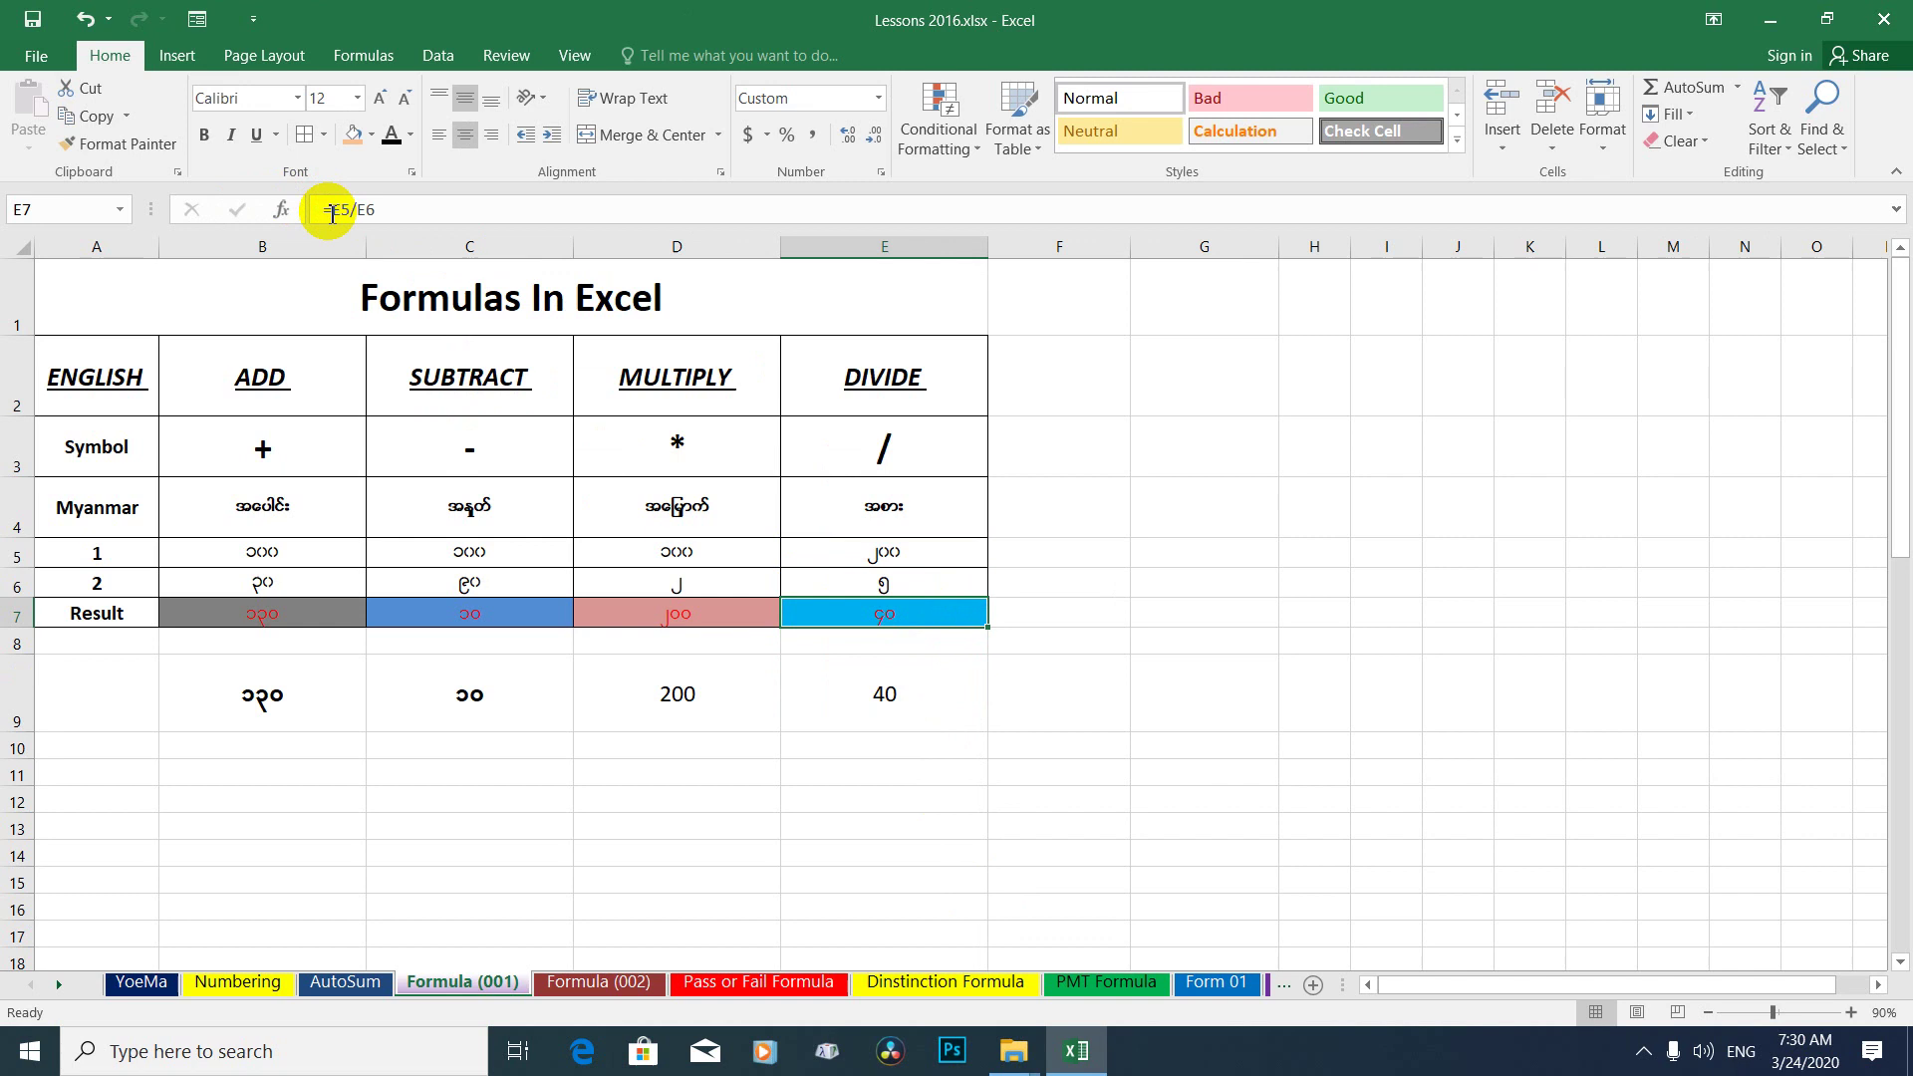
{"action": "left_click", "coordinate": [828, 694]}
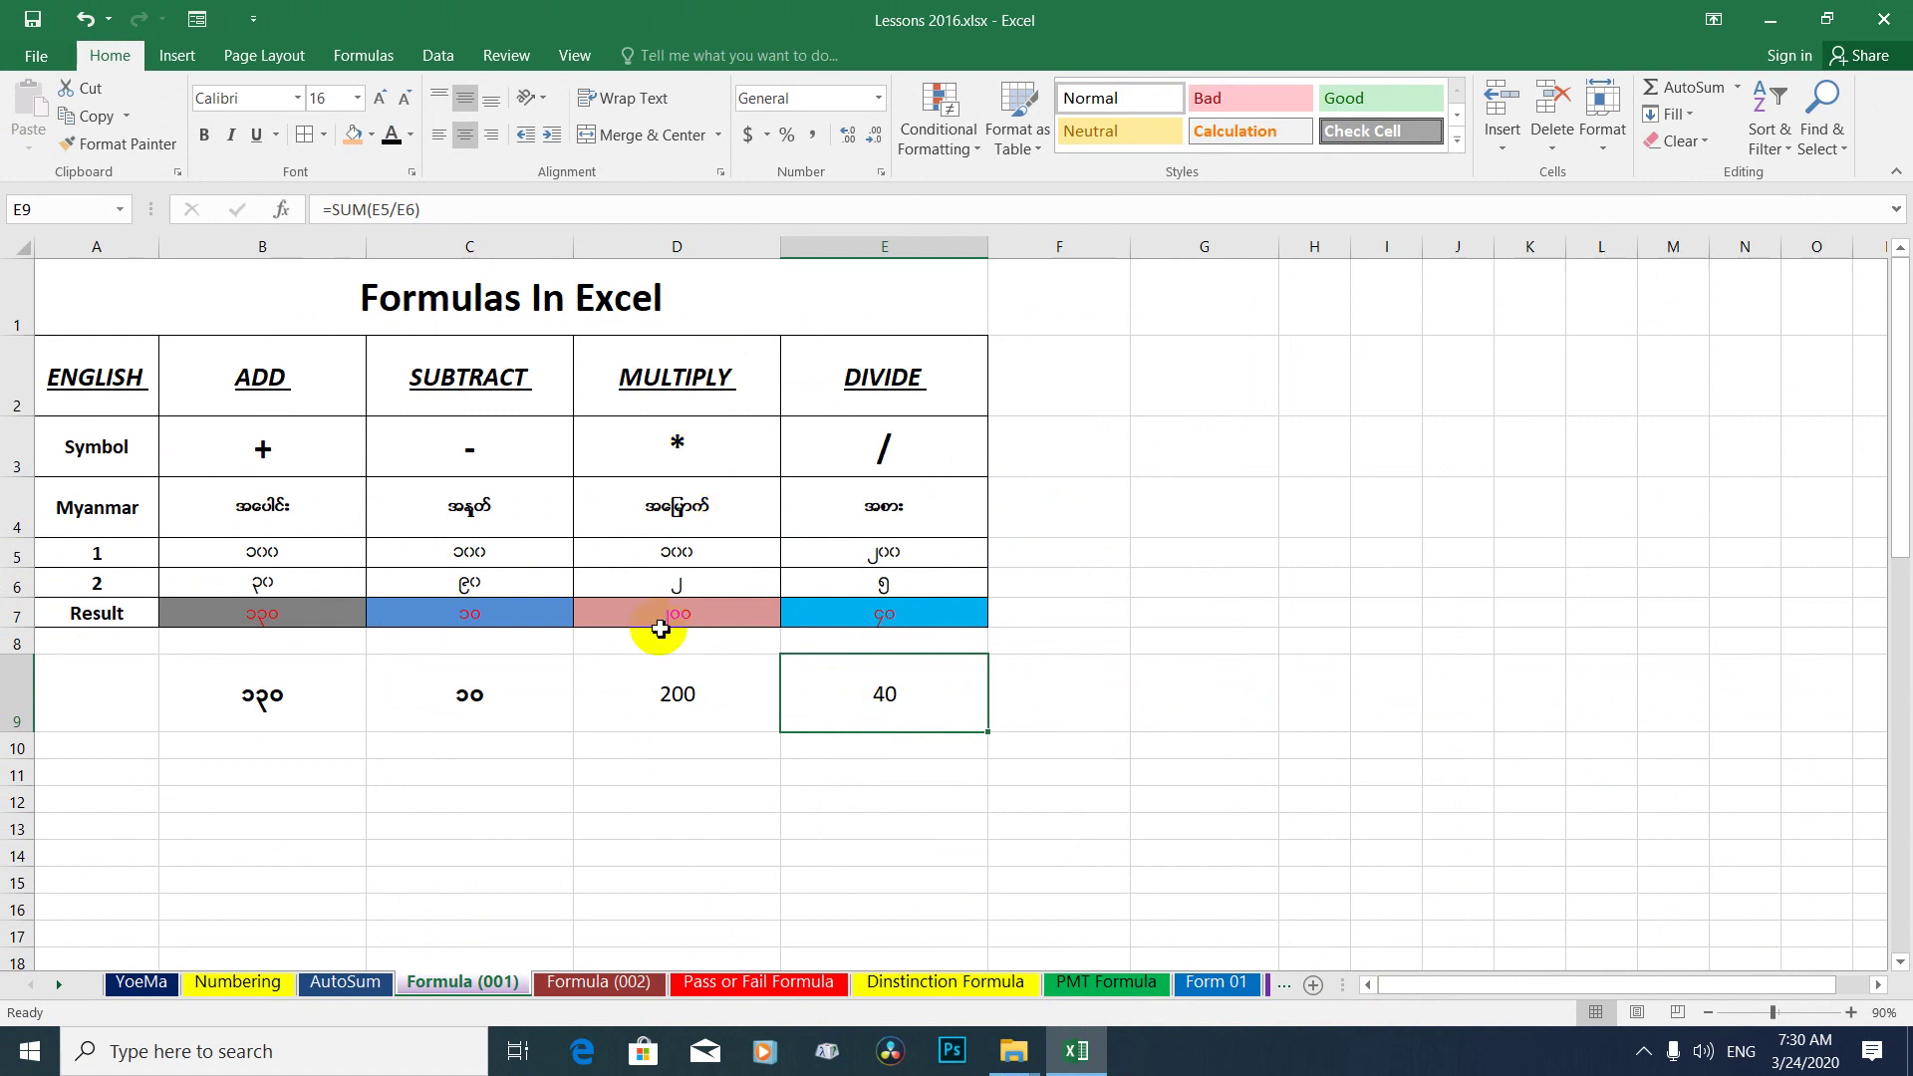
Review the row 9 results against the D7, C7 and B7 formulas.
{"action": "left_click", "coordinate": [676, 694]}
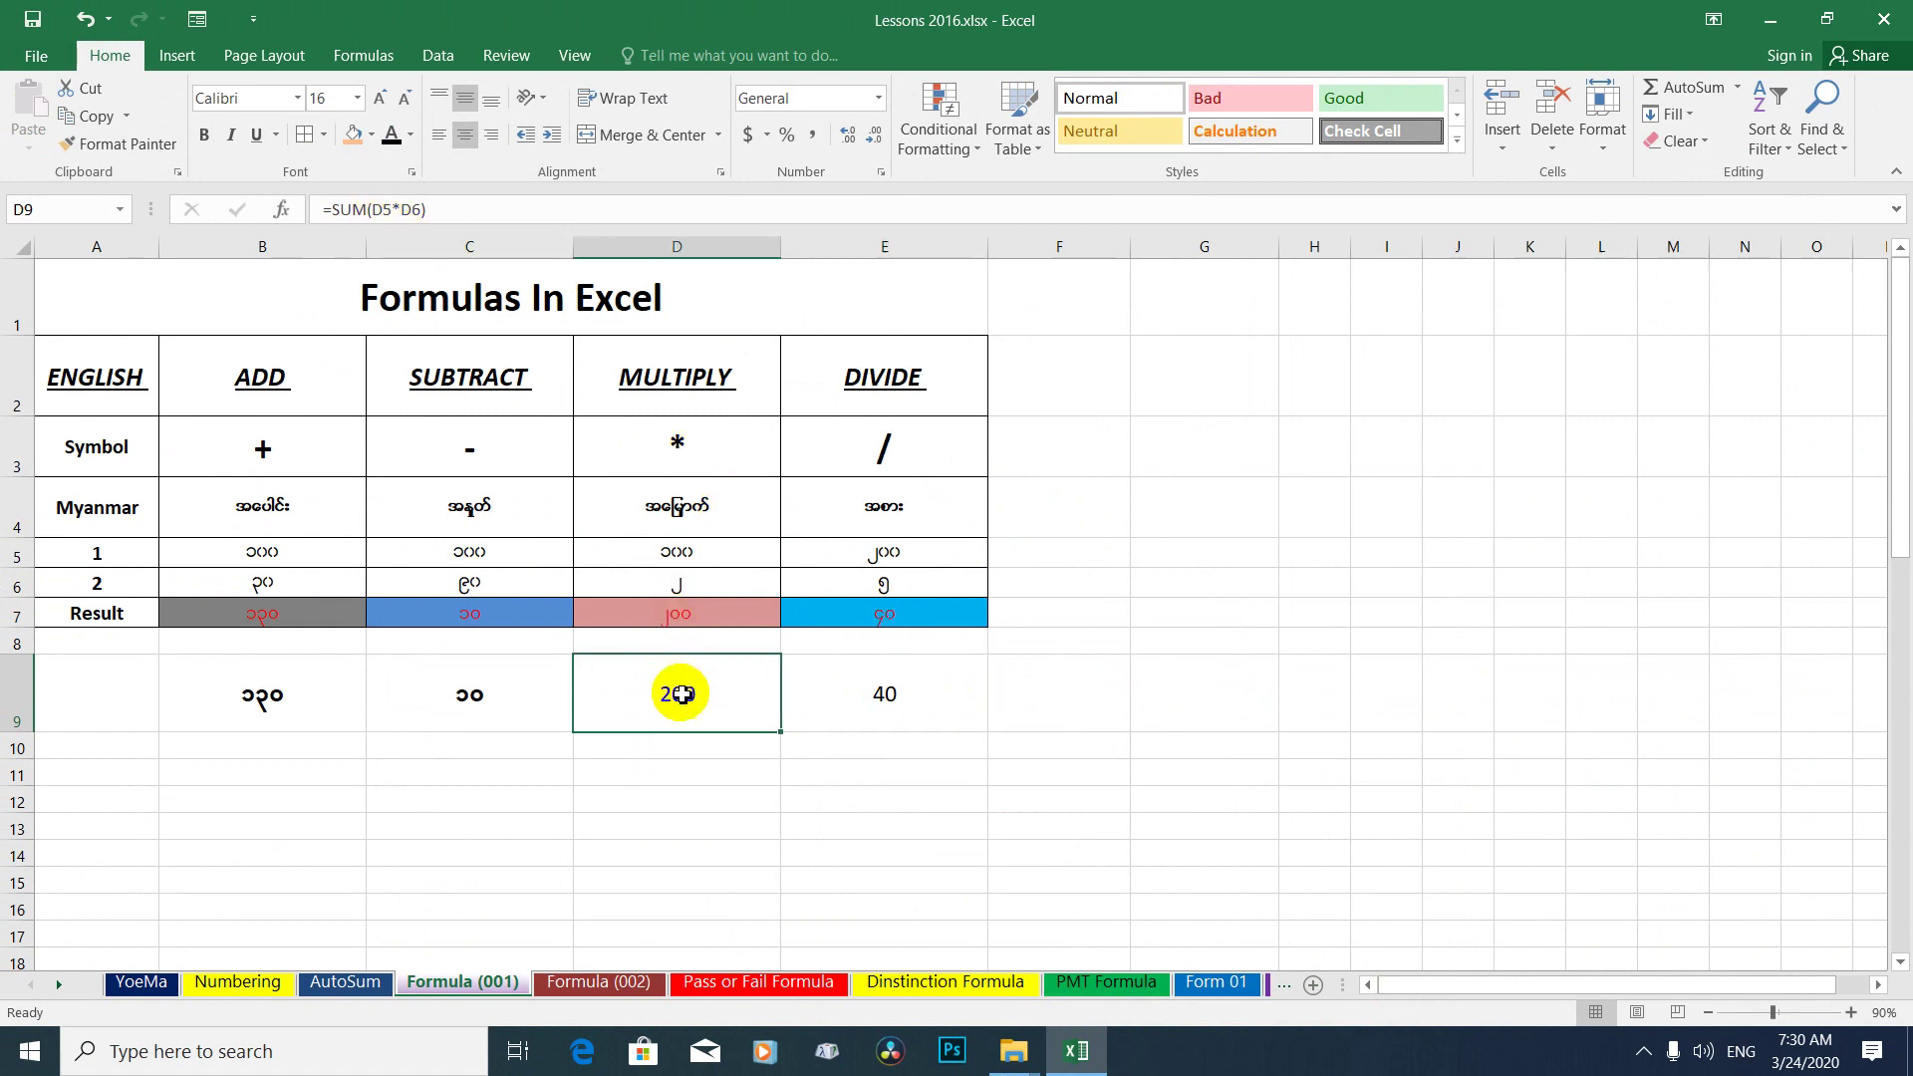
{"action": "left_click", "coordinate": [696, 613]}
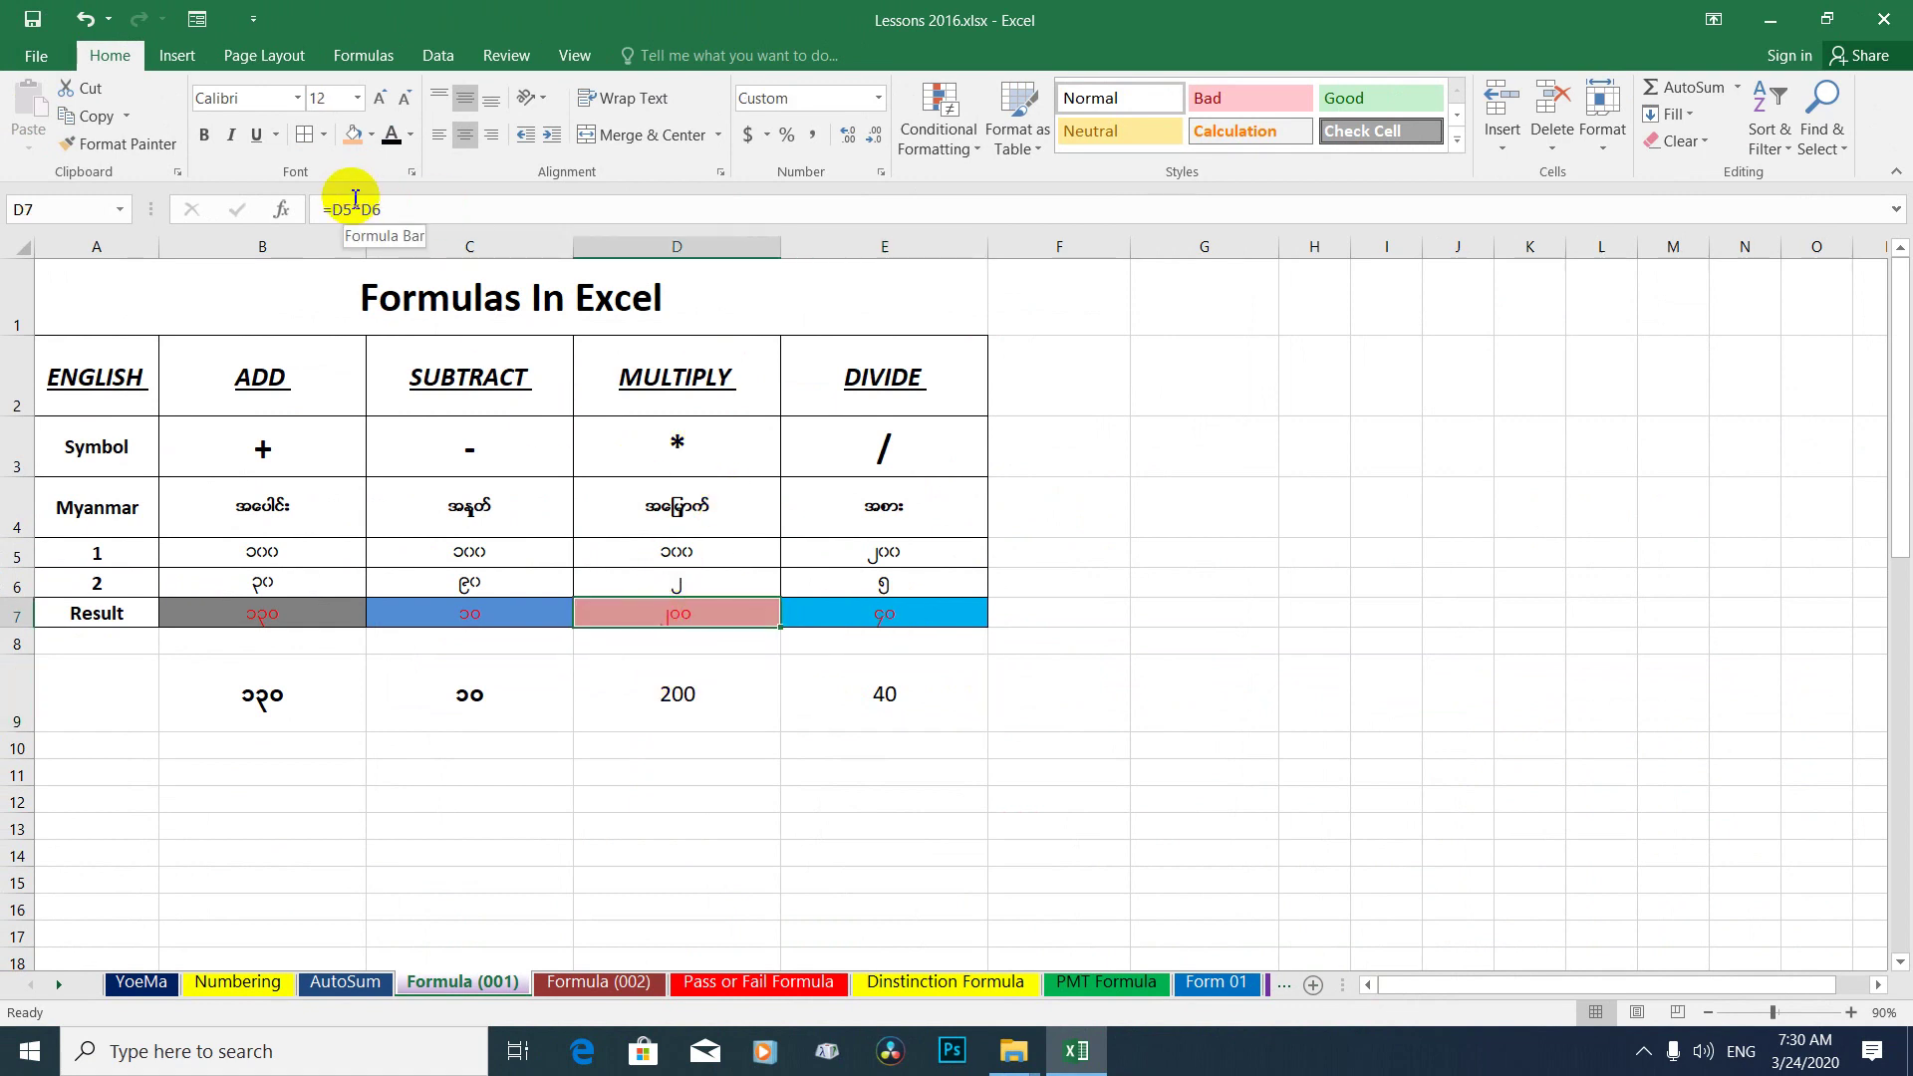
{"action": "left_click", "coordinate": [442, 697]}
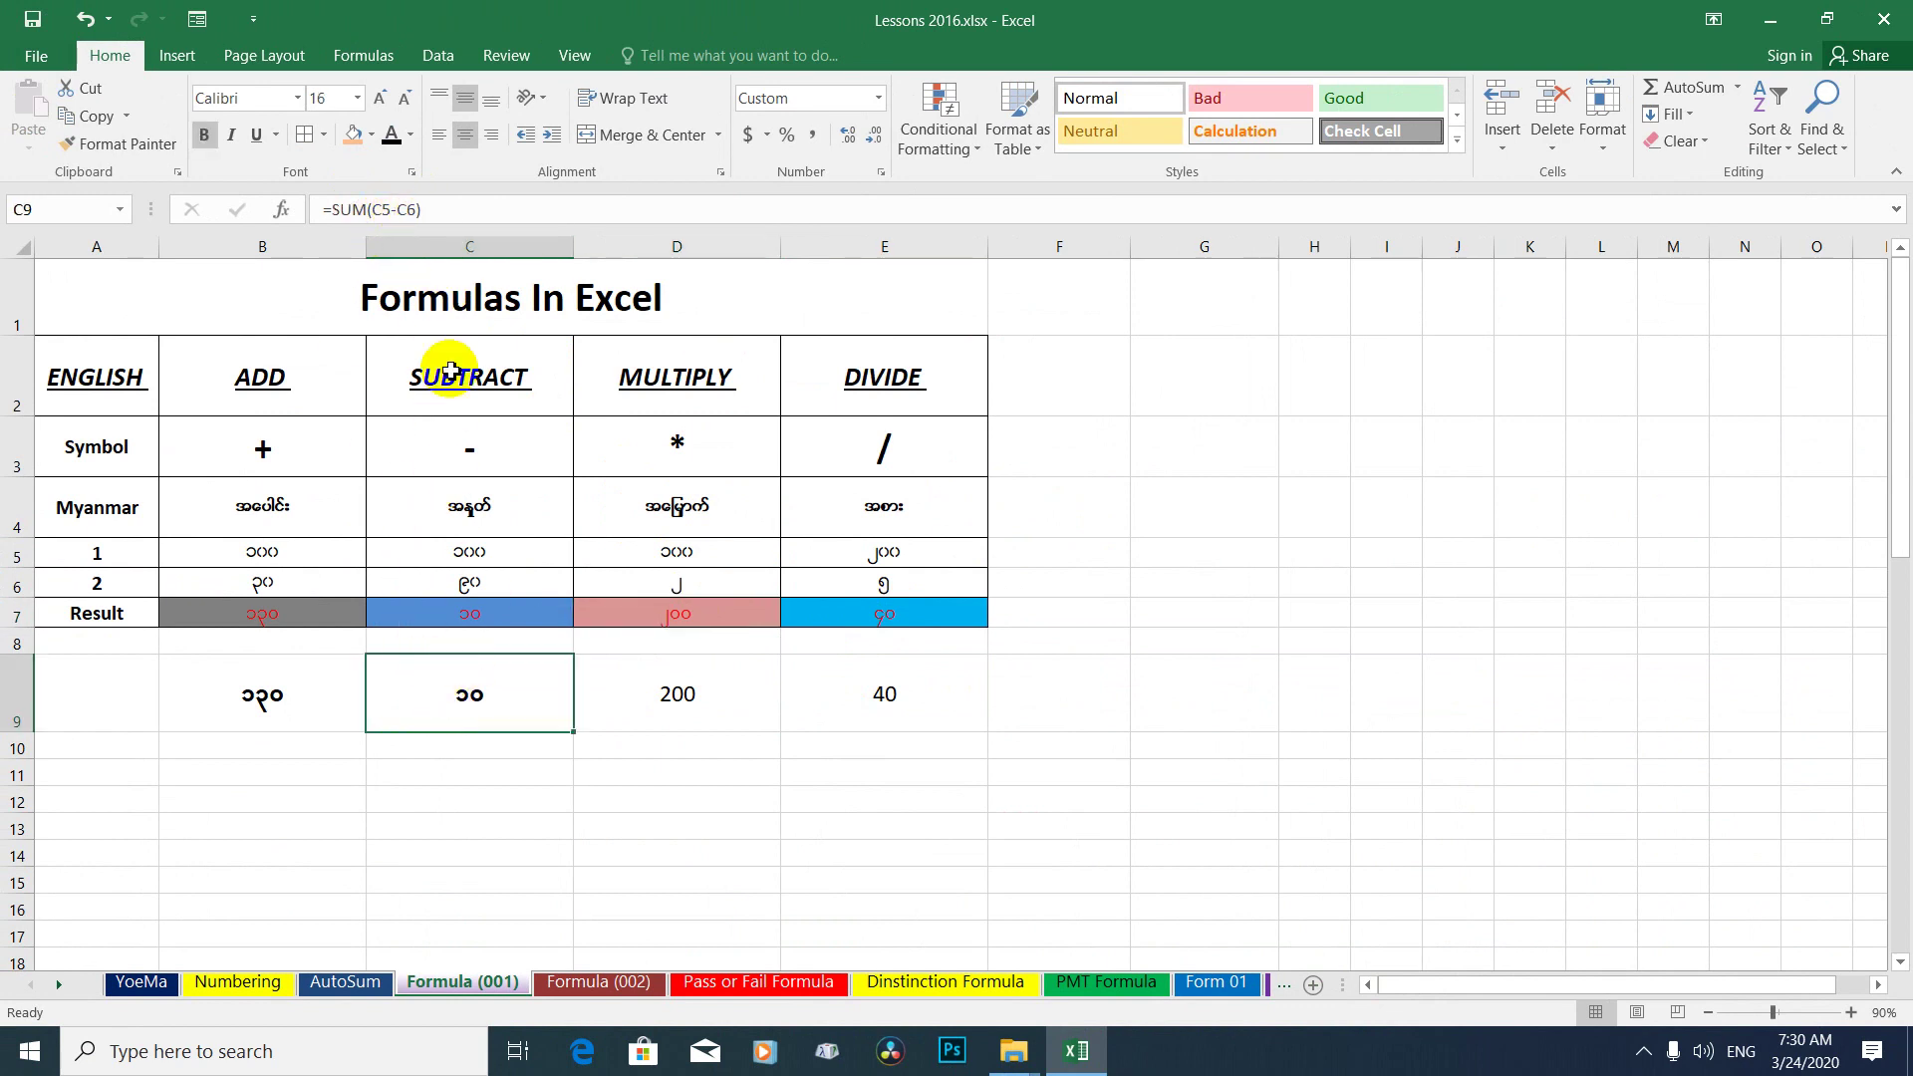
{"action": "left_click", "coordinate": [489, 617]}
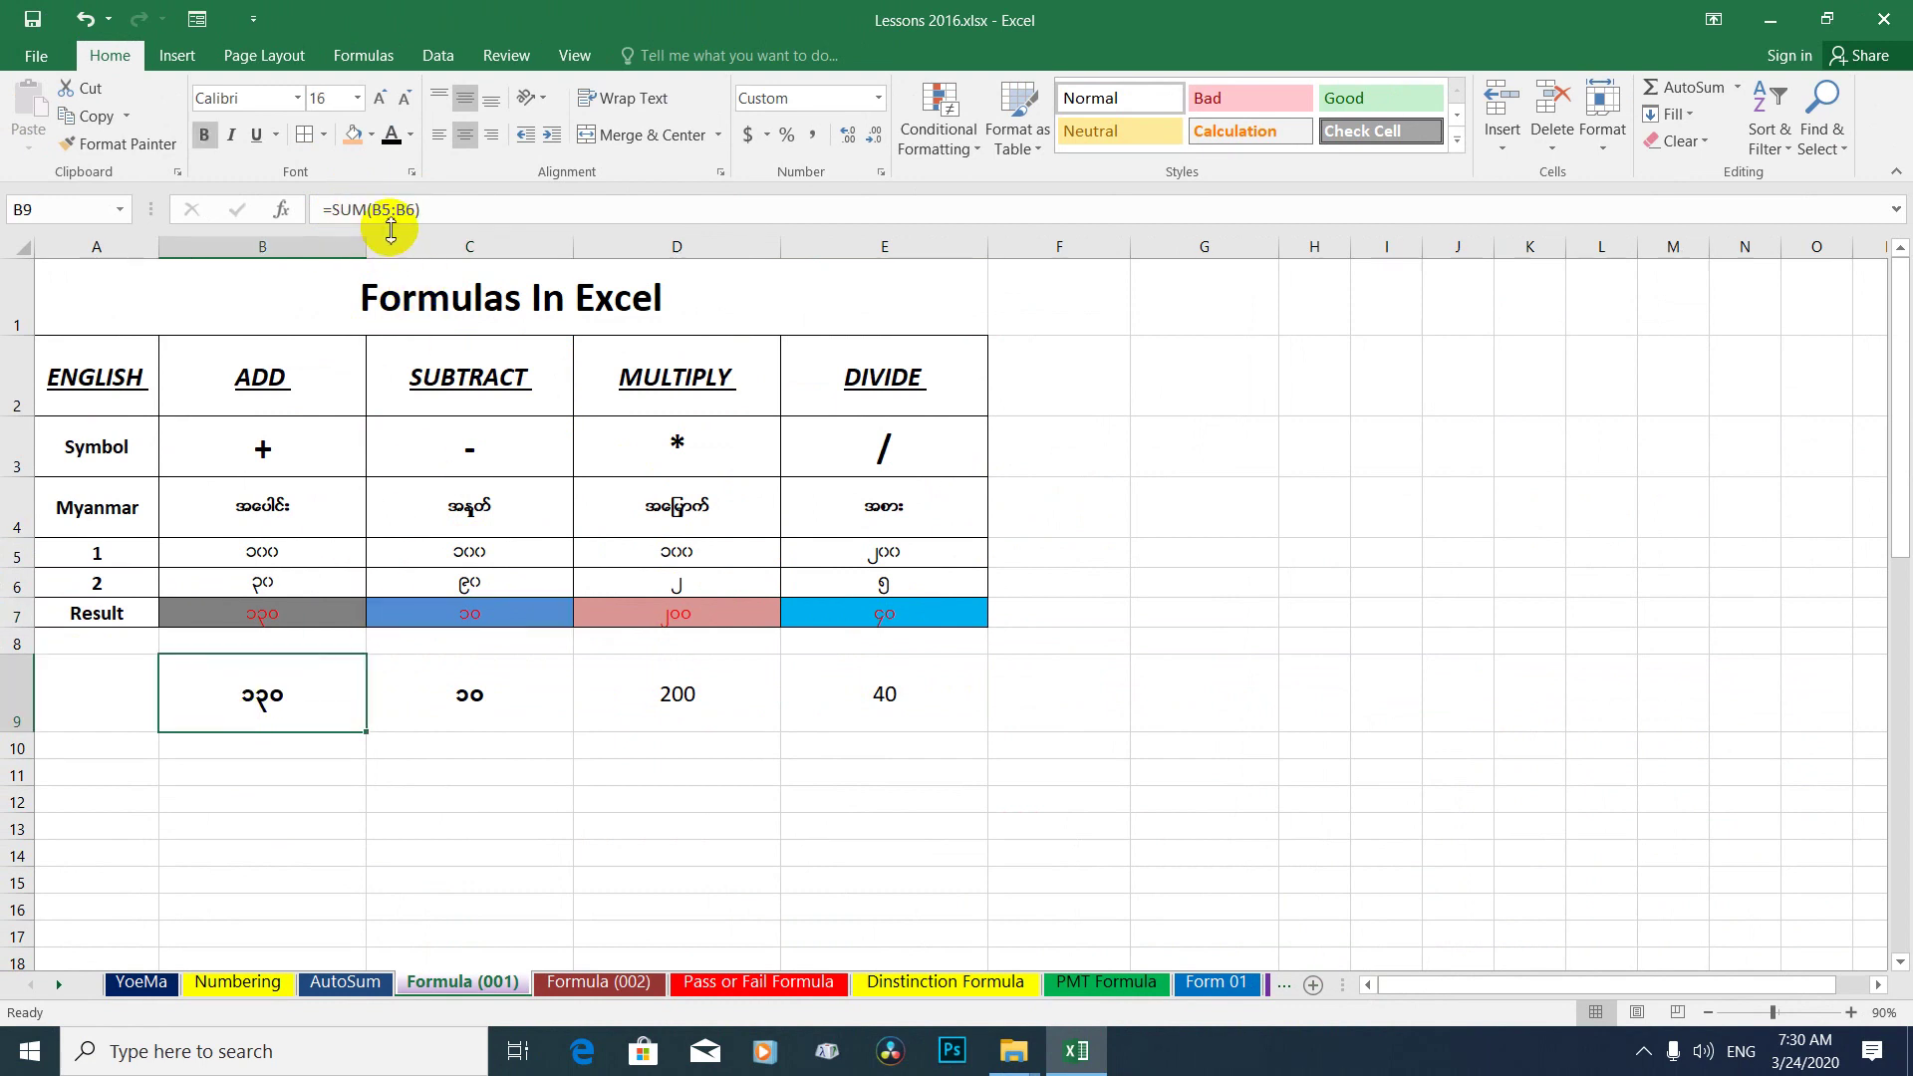
{"action": "left_click", "coordinate": [273, 612]}
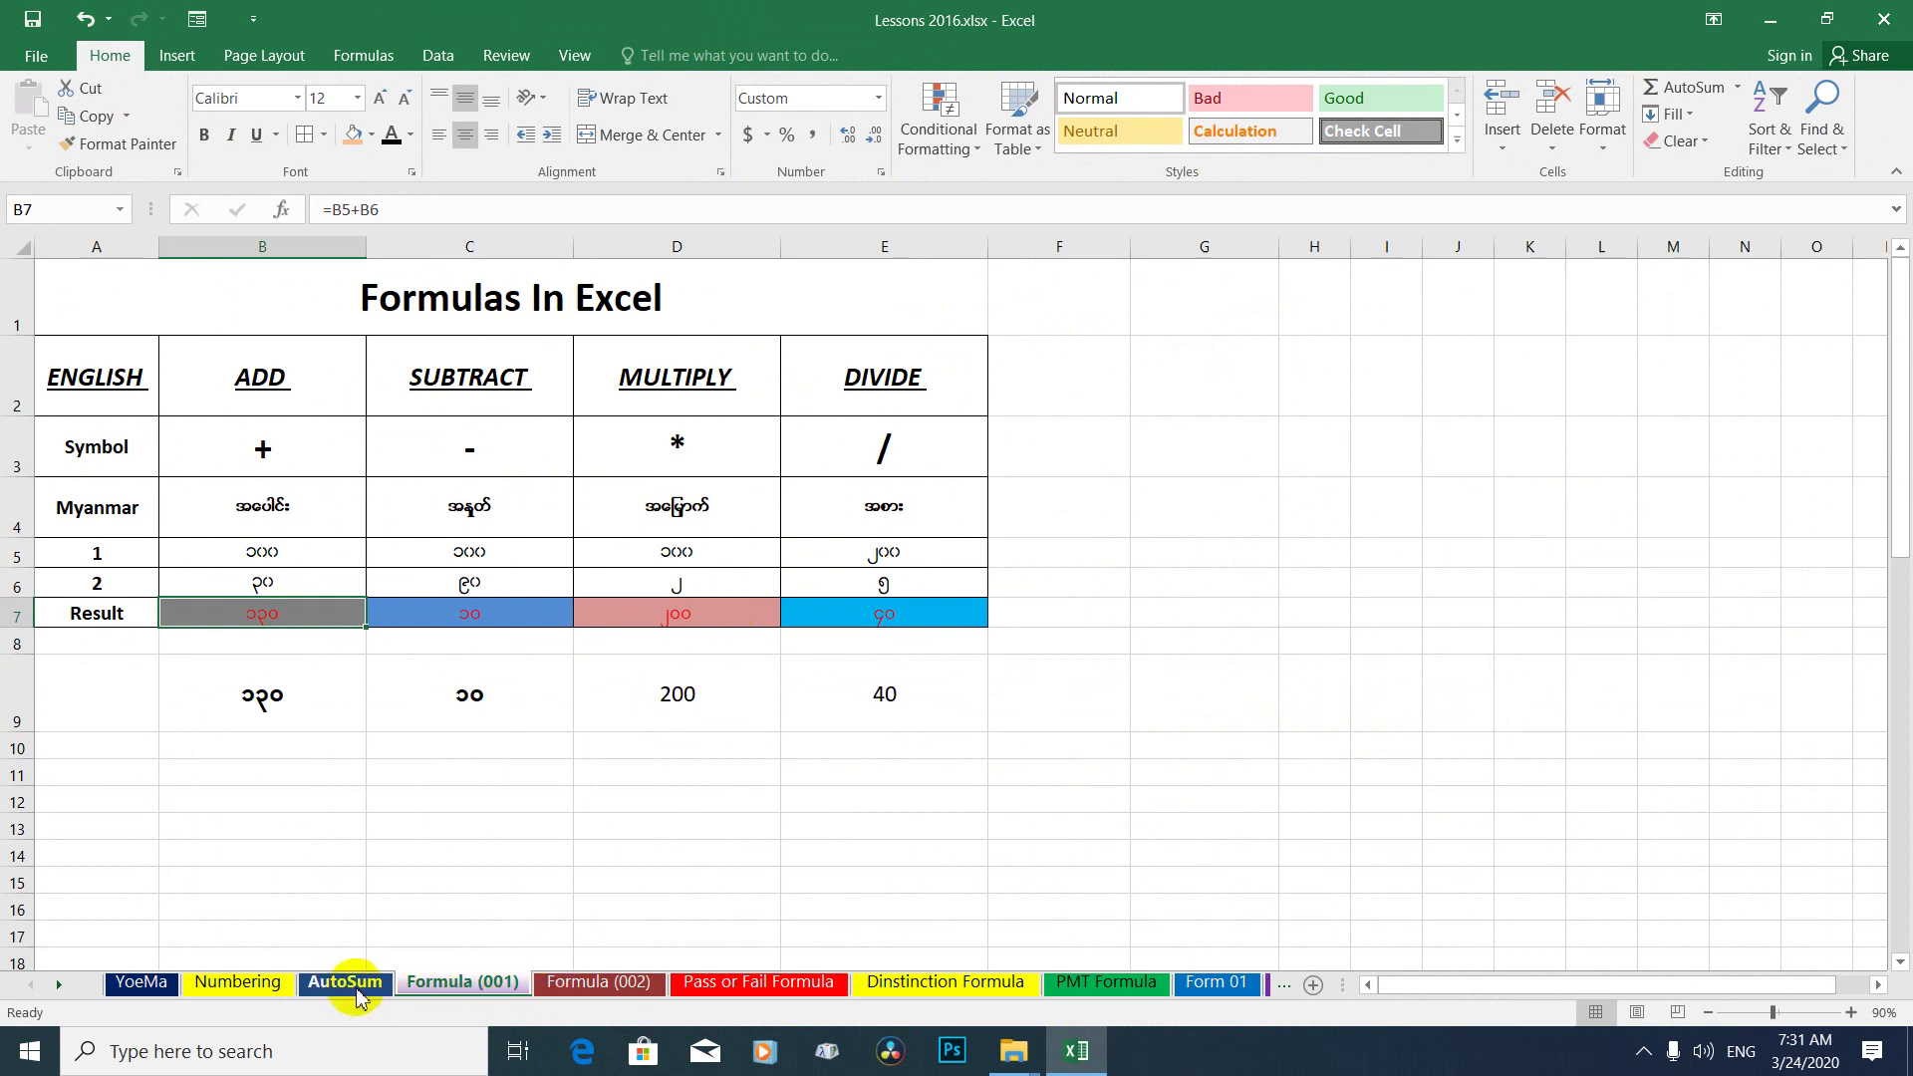
Select the whole marks table, A3:I14, on the AutoSum sheet.
{"action": "left_click", "coordinate": [356, 992]}
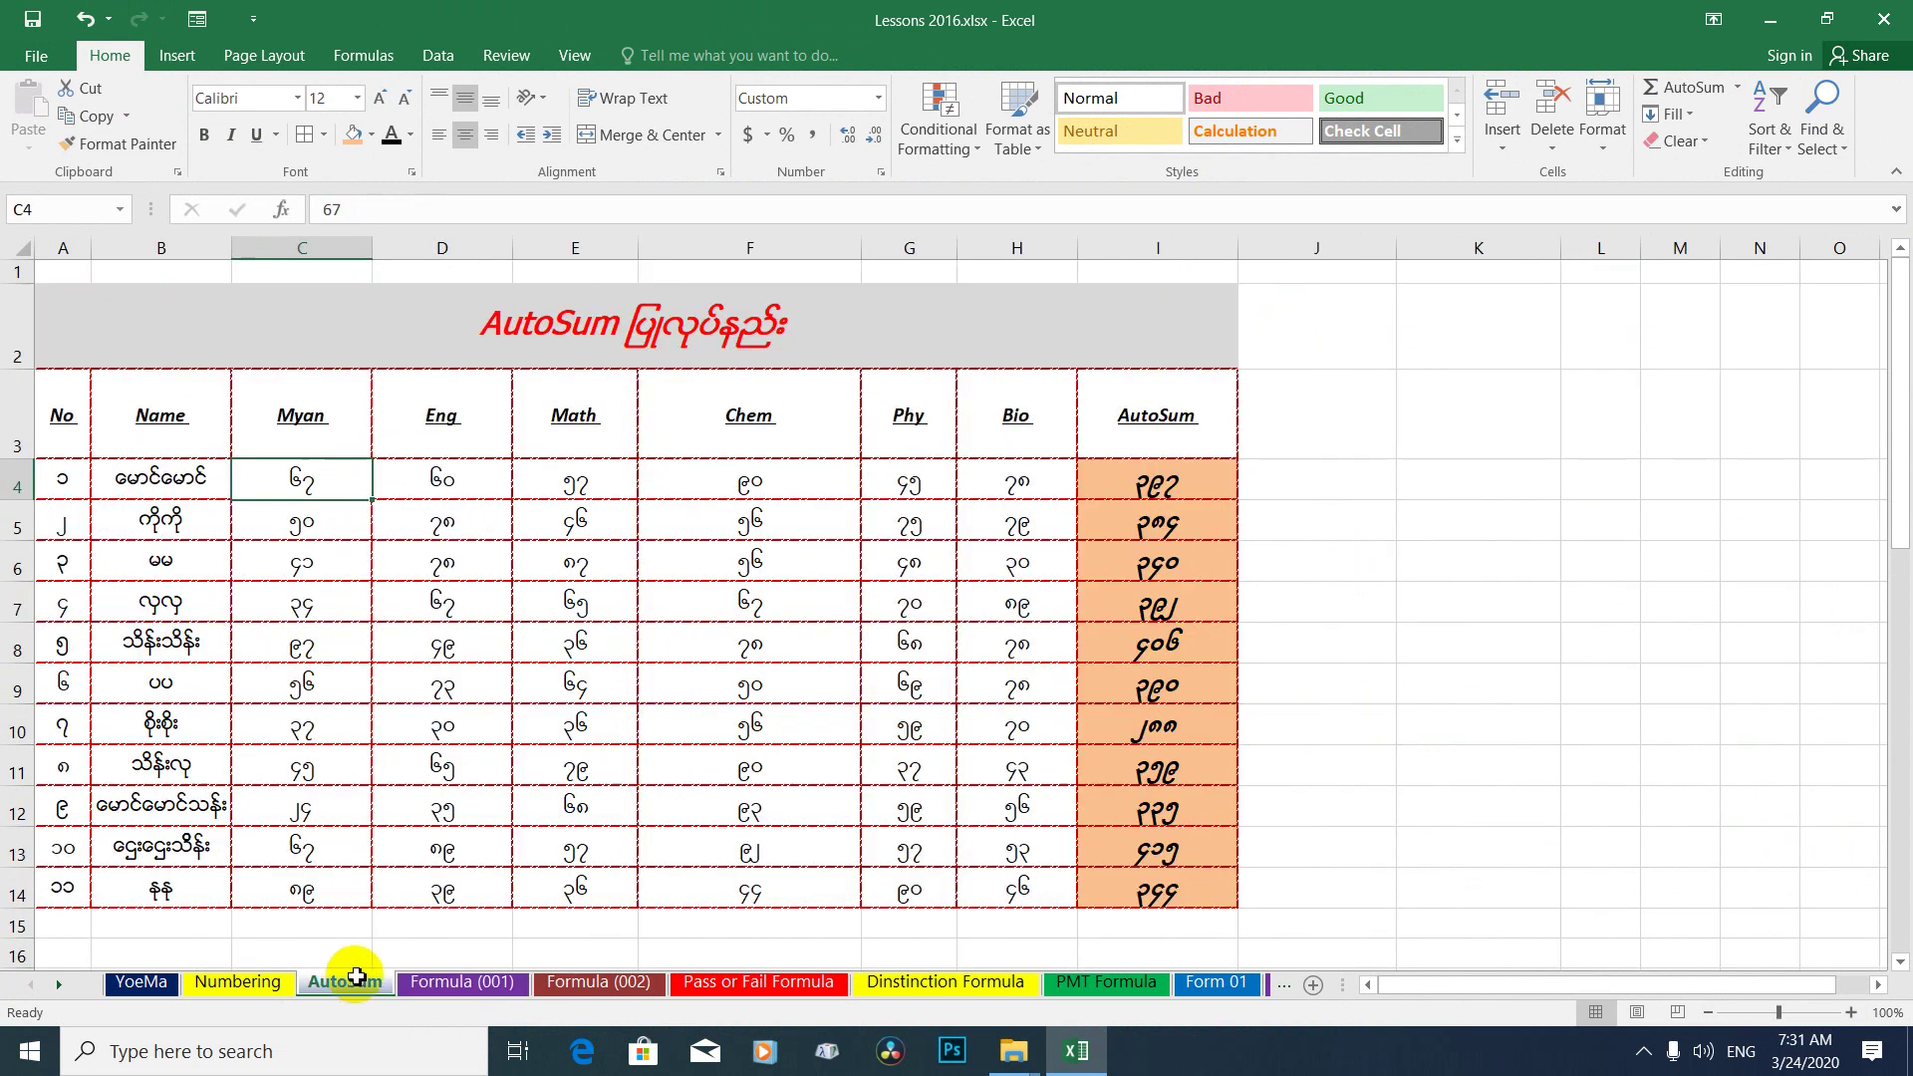
{"action": "mouse_move", "coordinate": [62, 410]}
{"action": "left_mouse_down"}
{"action": "mouse_move", "coordinate": [1077, 570]}
{"action": "mouse_move", "coordinate": [1156, 889]}
{"action": "left_mouse_up"}
{"action": "left_click", "coordinate": [575, 519]}
{"action": "mouse_move", "coordinate": [79, 392]}
{"action": "left_mouse_down"}
{"action": "mouse_move", "coordinate": [1133, 840]}
{"action": "mouse_move", "coordinate": [1122, 892]}
{"action": "left_mouse_up"}
{"action": "left_click", "coordinate": [608, 488]}
{"action": "mouse_move", "coordinate": [42, 408]}
{"action": "left_mouse_down"}
{"action": "mouse_move", "coordinate": [529, 371]}
{"action": "mouse_move", "coordinate": [1089, 529]}
{"action": "mouse_move", "coordinate": [1125, 885]}
{"action": "left_mouse_up"}
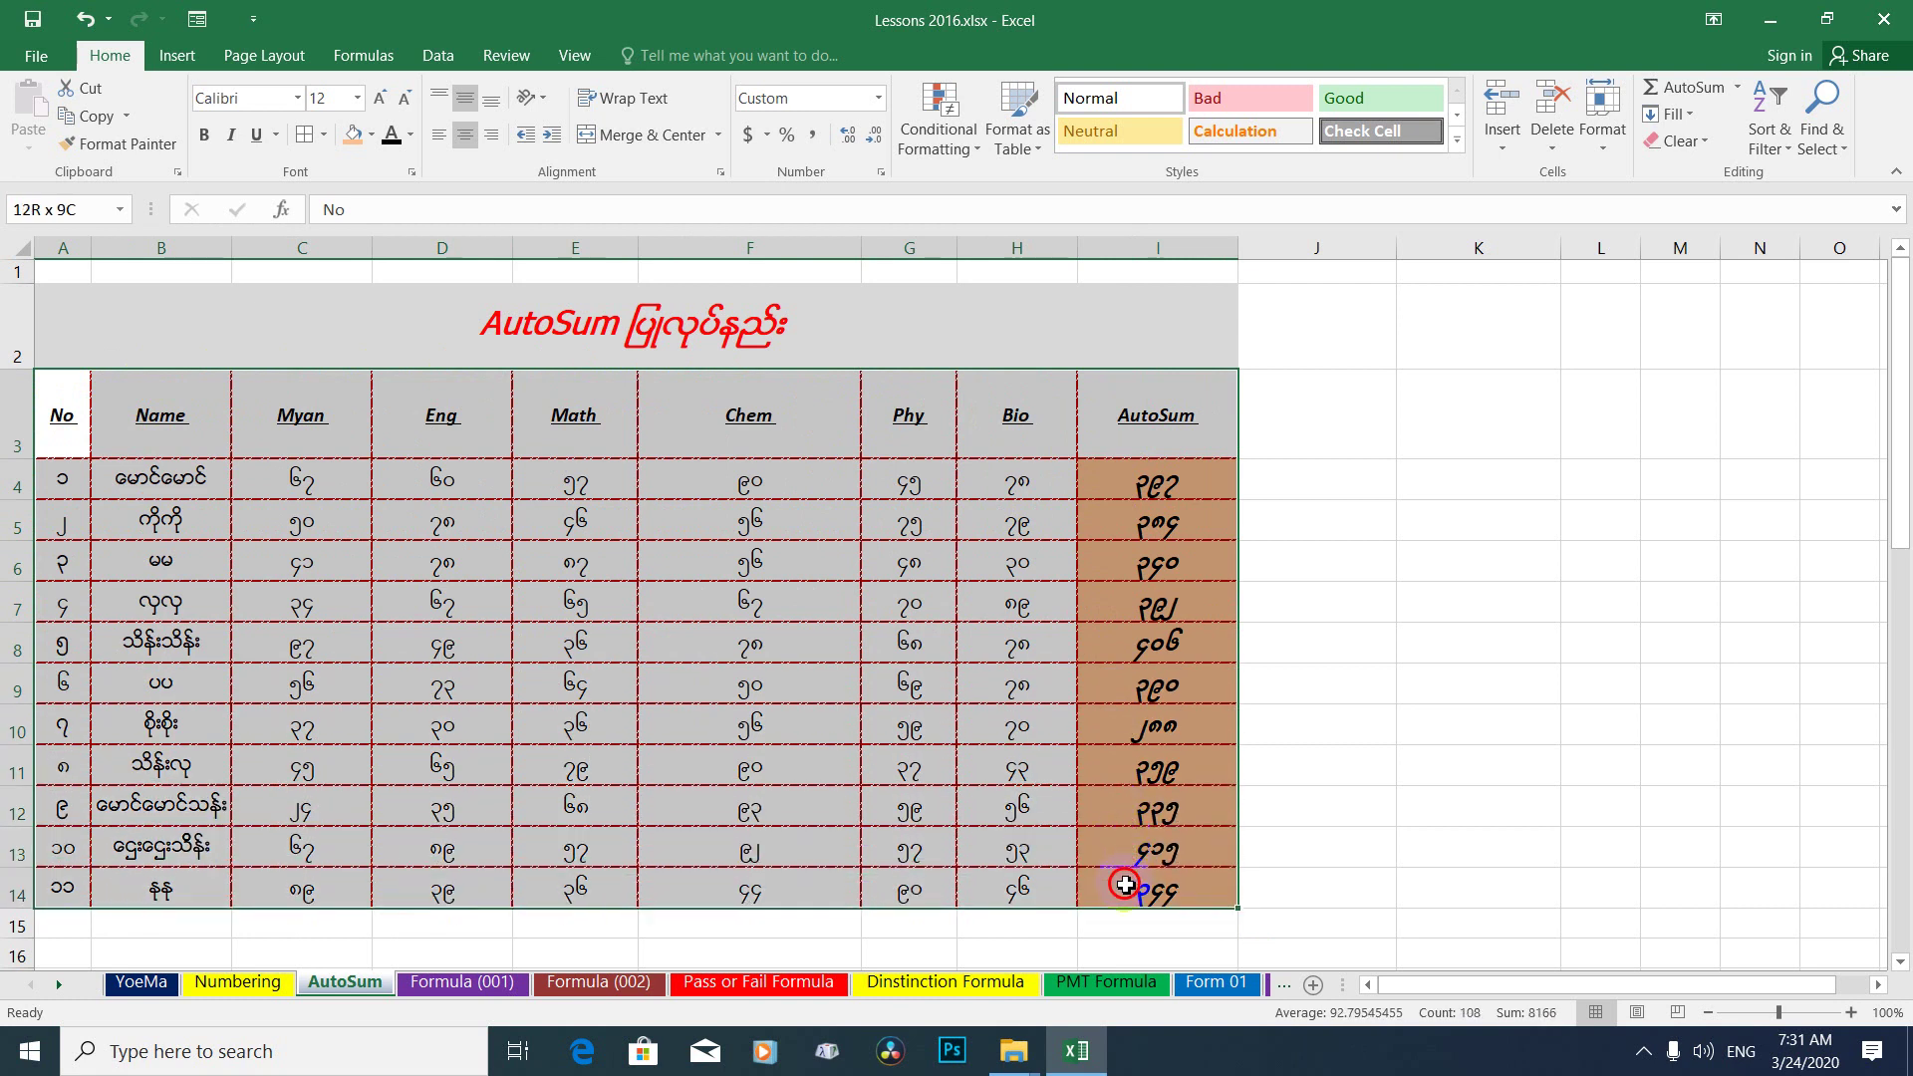
Move through Formula (001) to the Formula (002) sheet.
{"action": "left_click", "coordinate": [349, 984]}
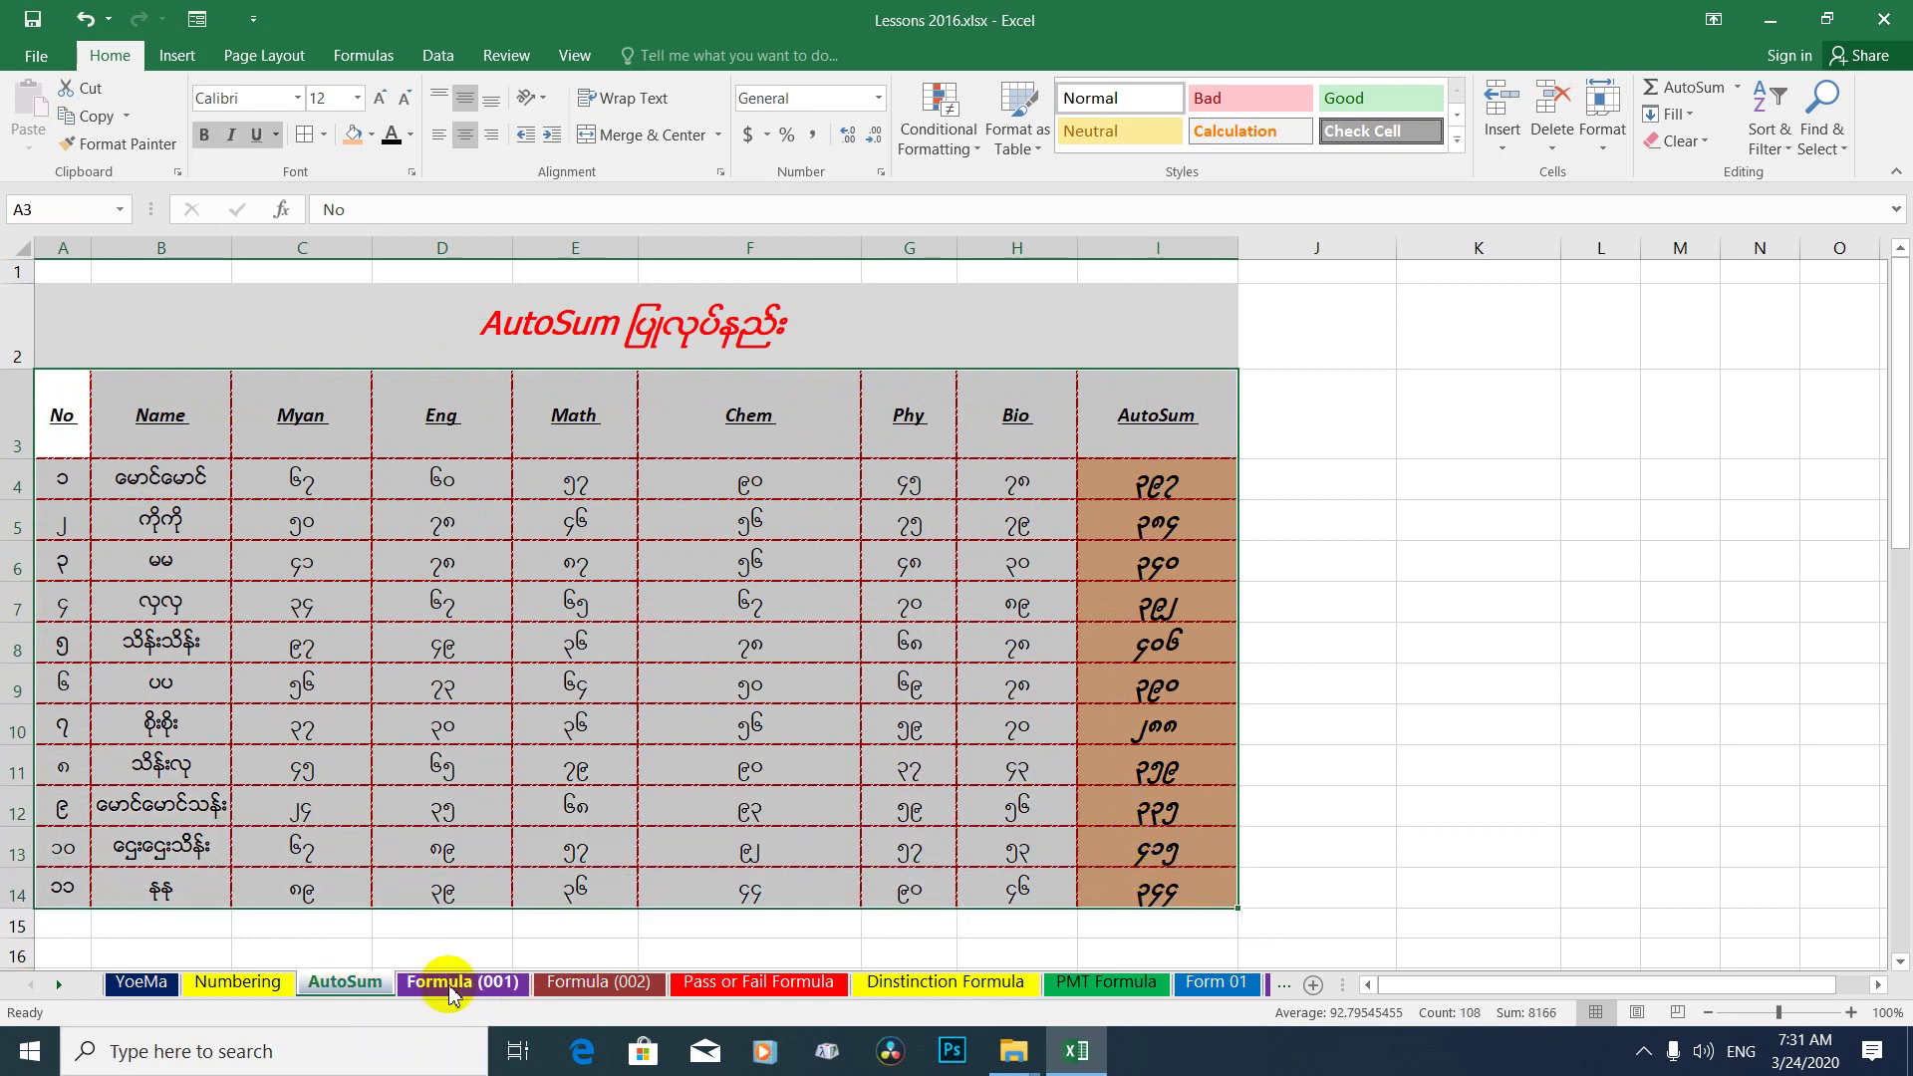
{"action": "left_click", "coordinate": [448, 984]}
{"action": "left_click", "coordinate": [558, 984]}
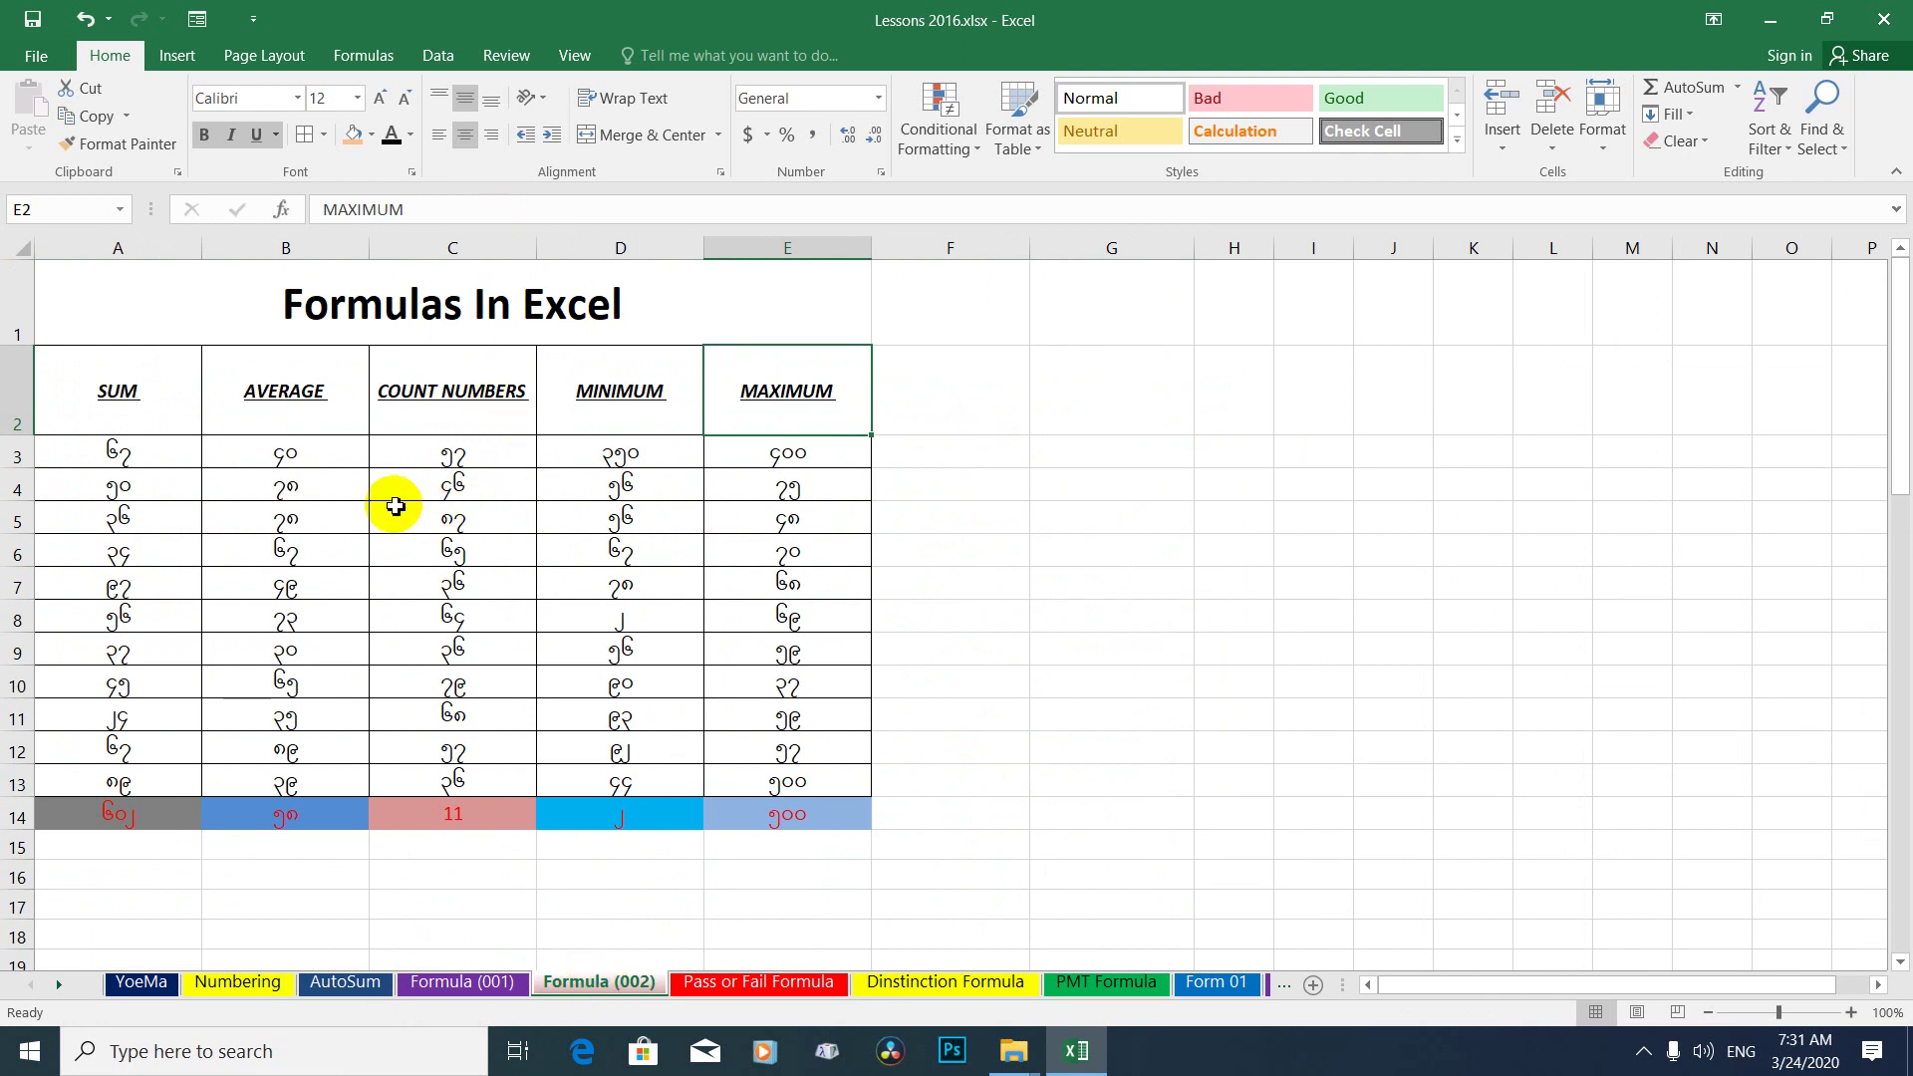
Replace 'Formulas' in the A1 title with 'Hidden Formulas'.
{"action": "left_click", "coordinate": [1739, 90]}
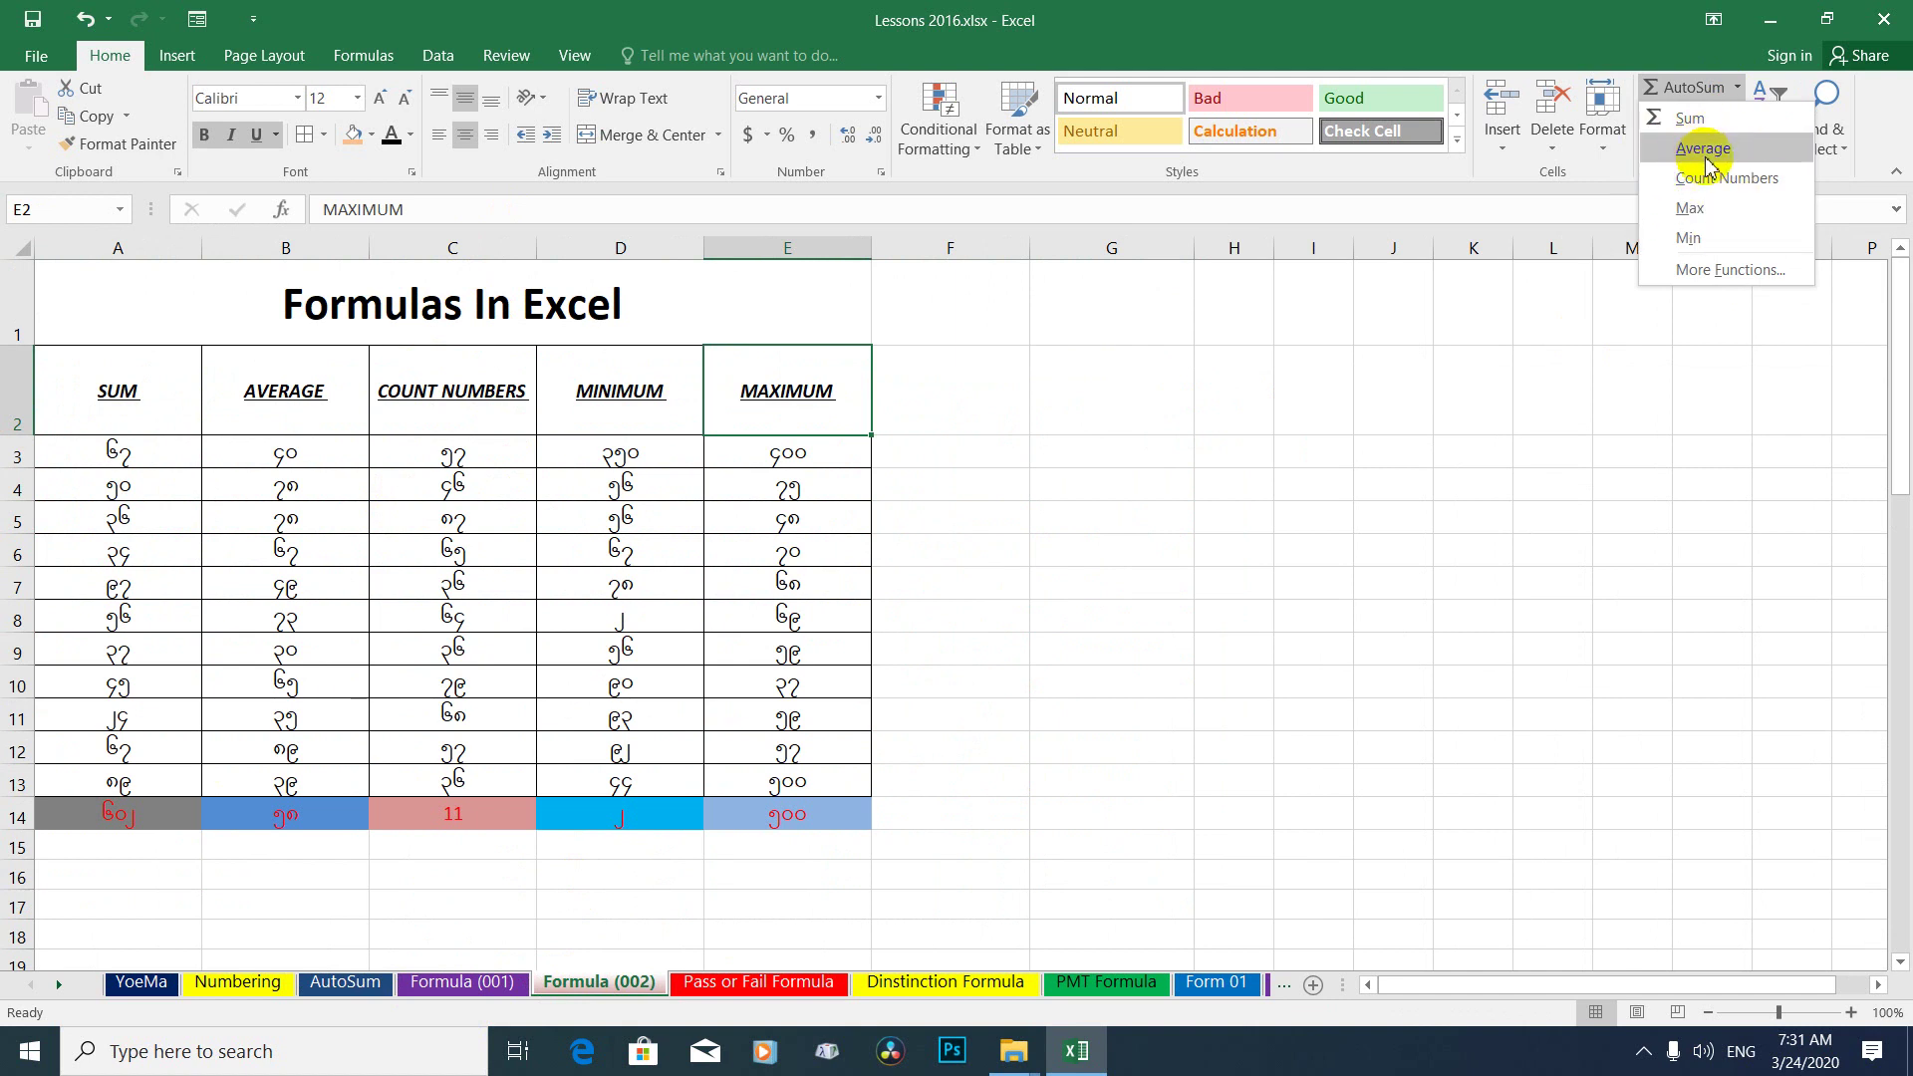
{"action": "left_click", "coordinate": [438, 304]}
{"action": "double_click", "coordinate": [428, 304]}
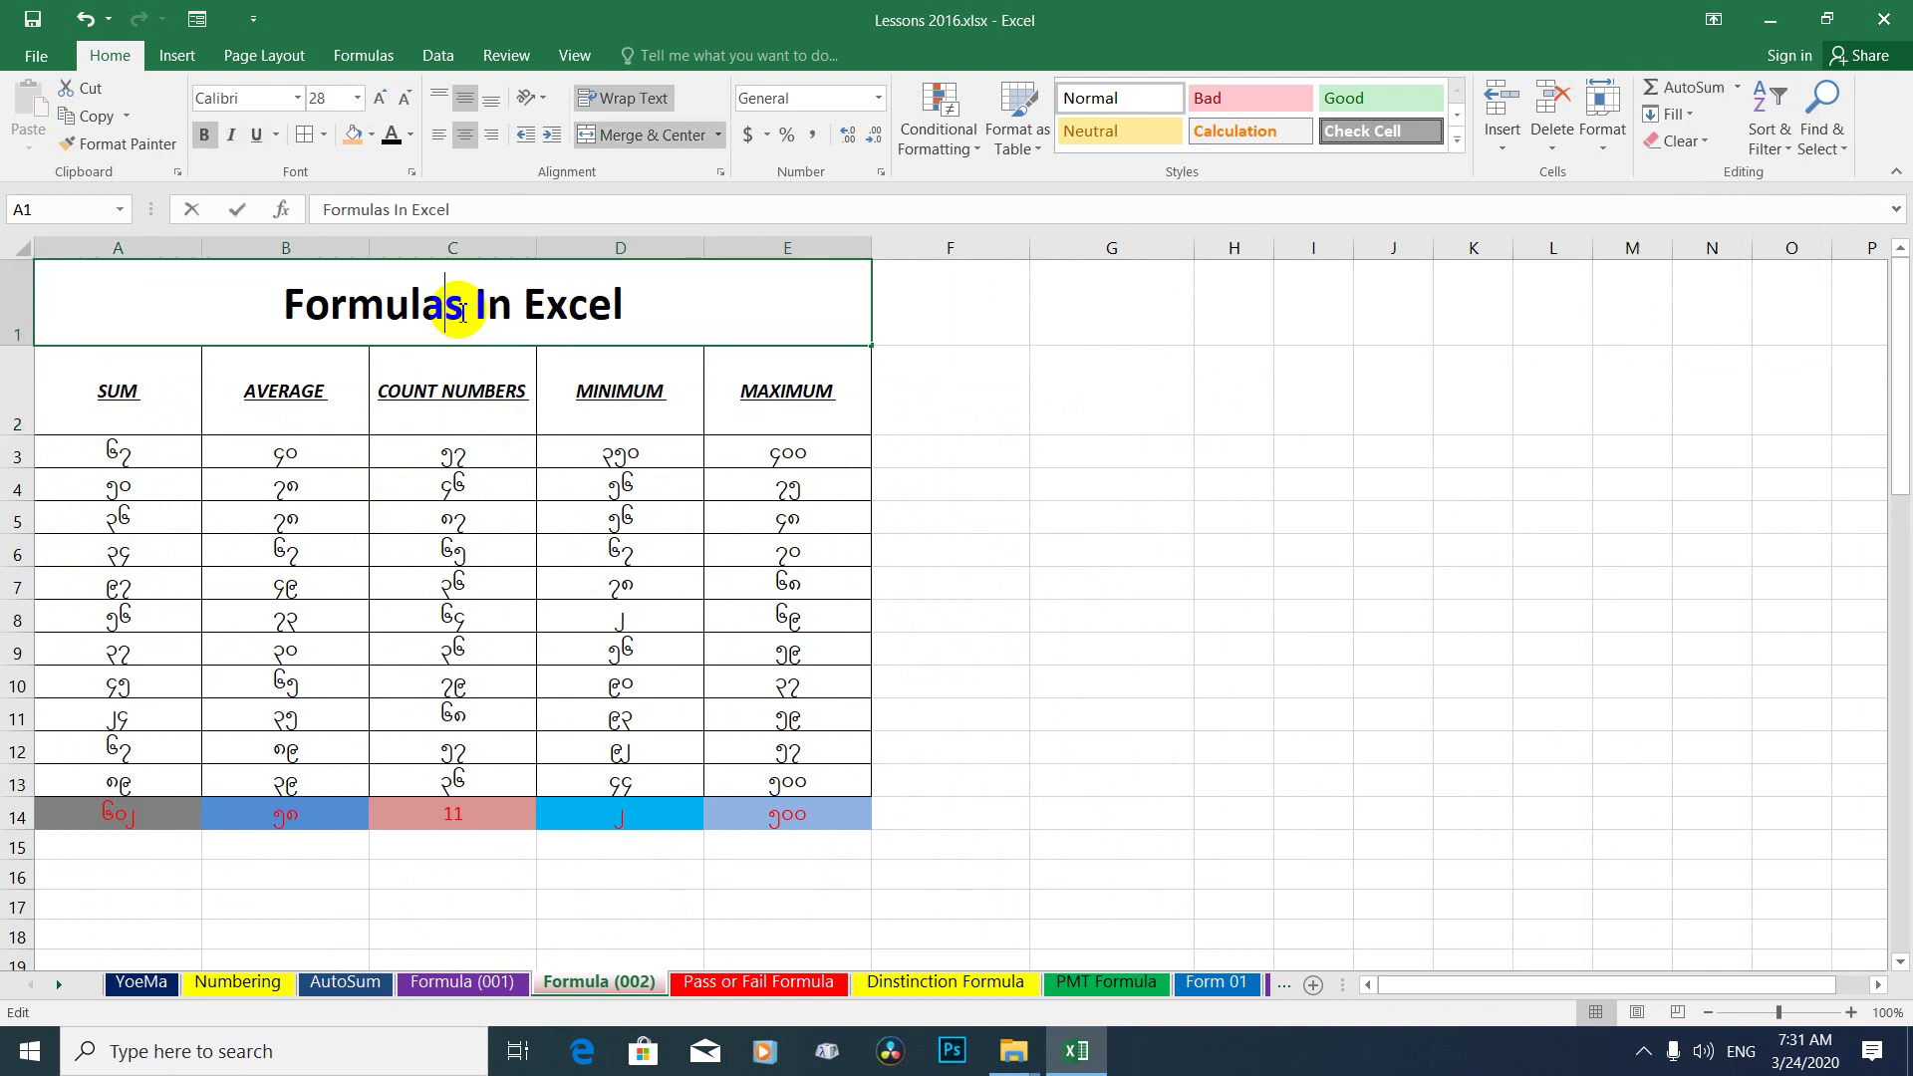
{"action": "left_click_drag", "start_coordinate": [429, 304], "coordinate": [247, 299]}
{"action": "type", "text": "Hidden"}
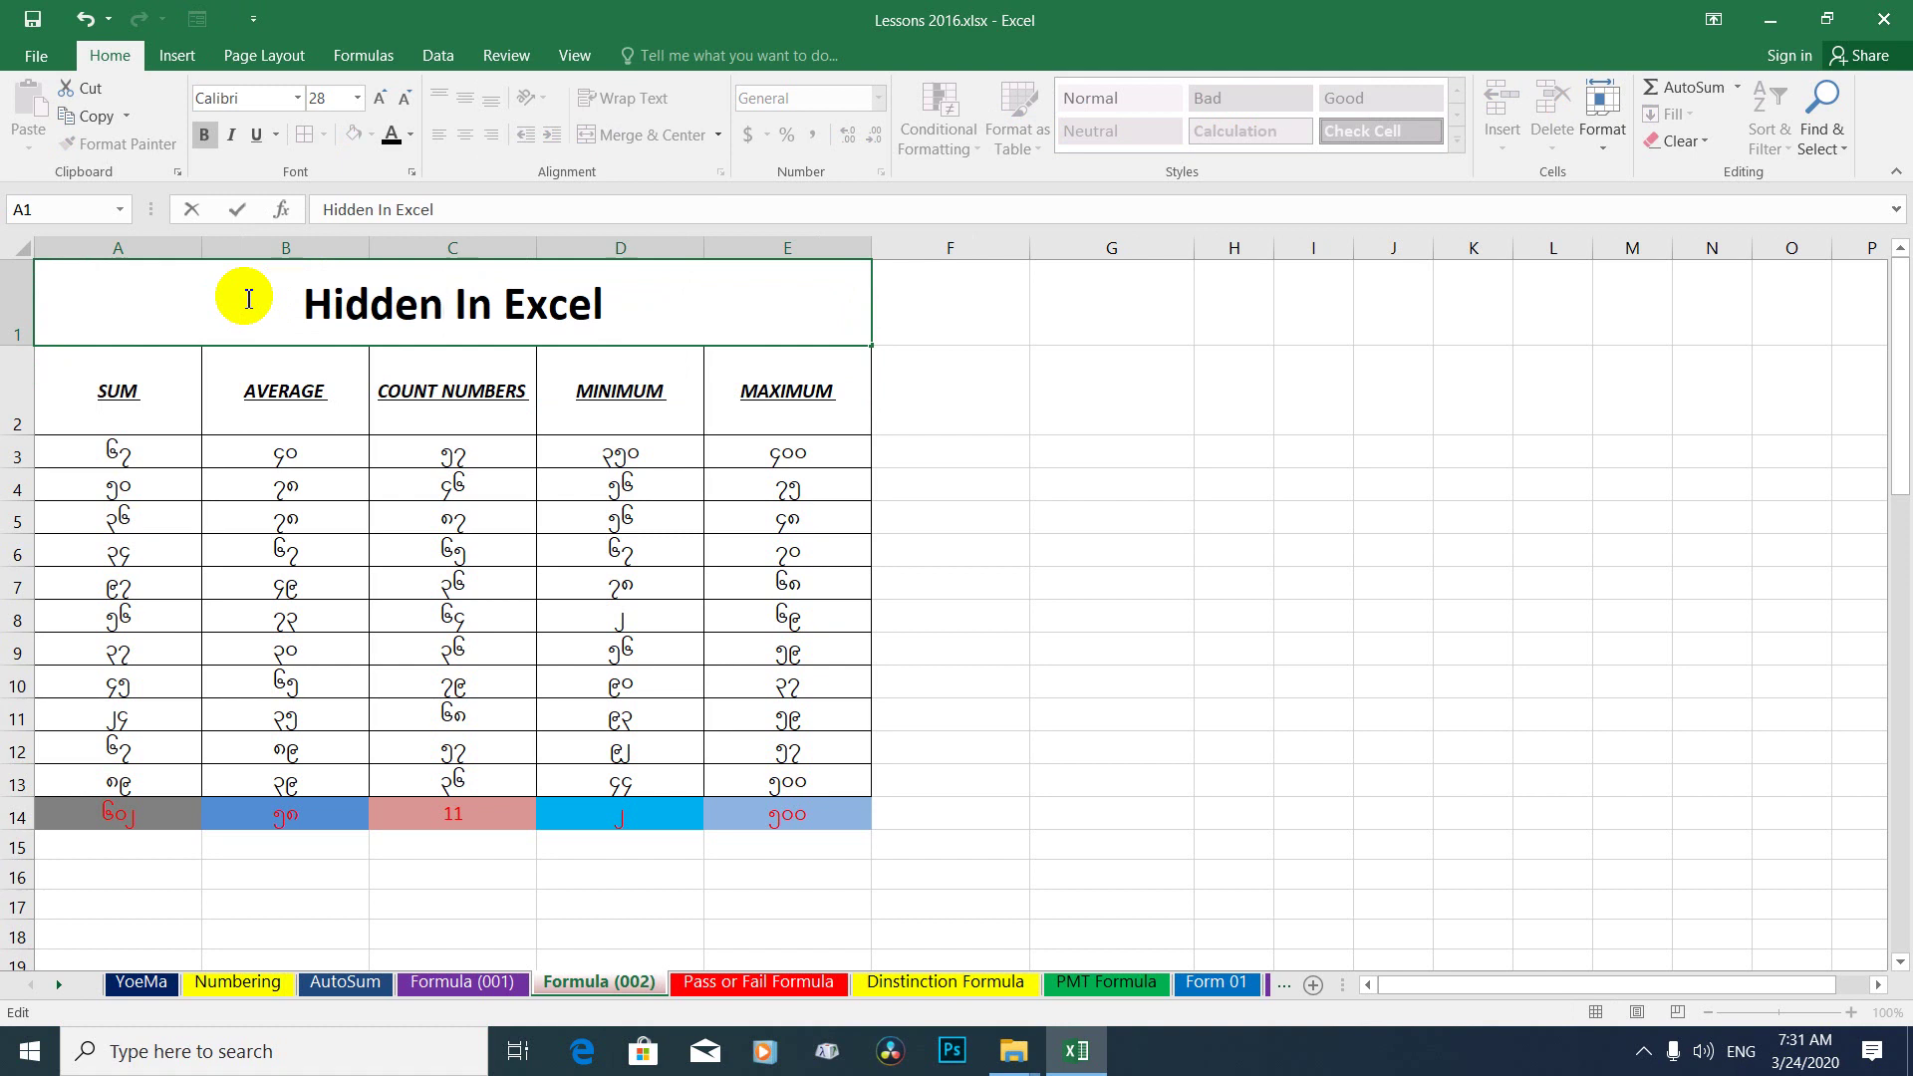
{"action": "type", "text": " Formula"}
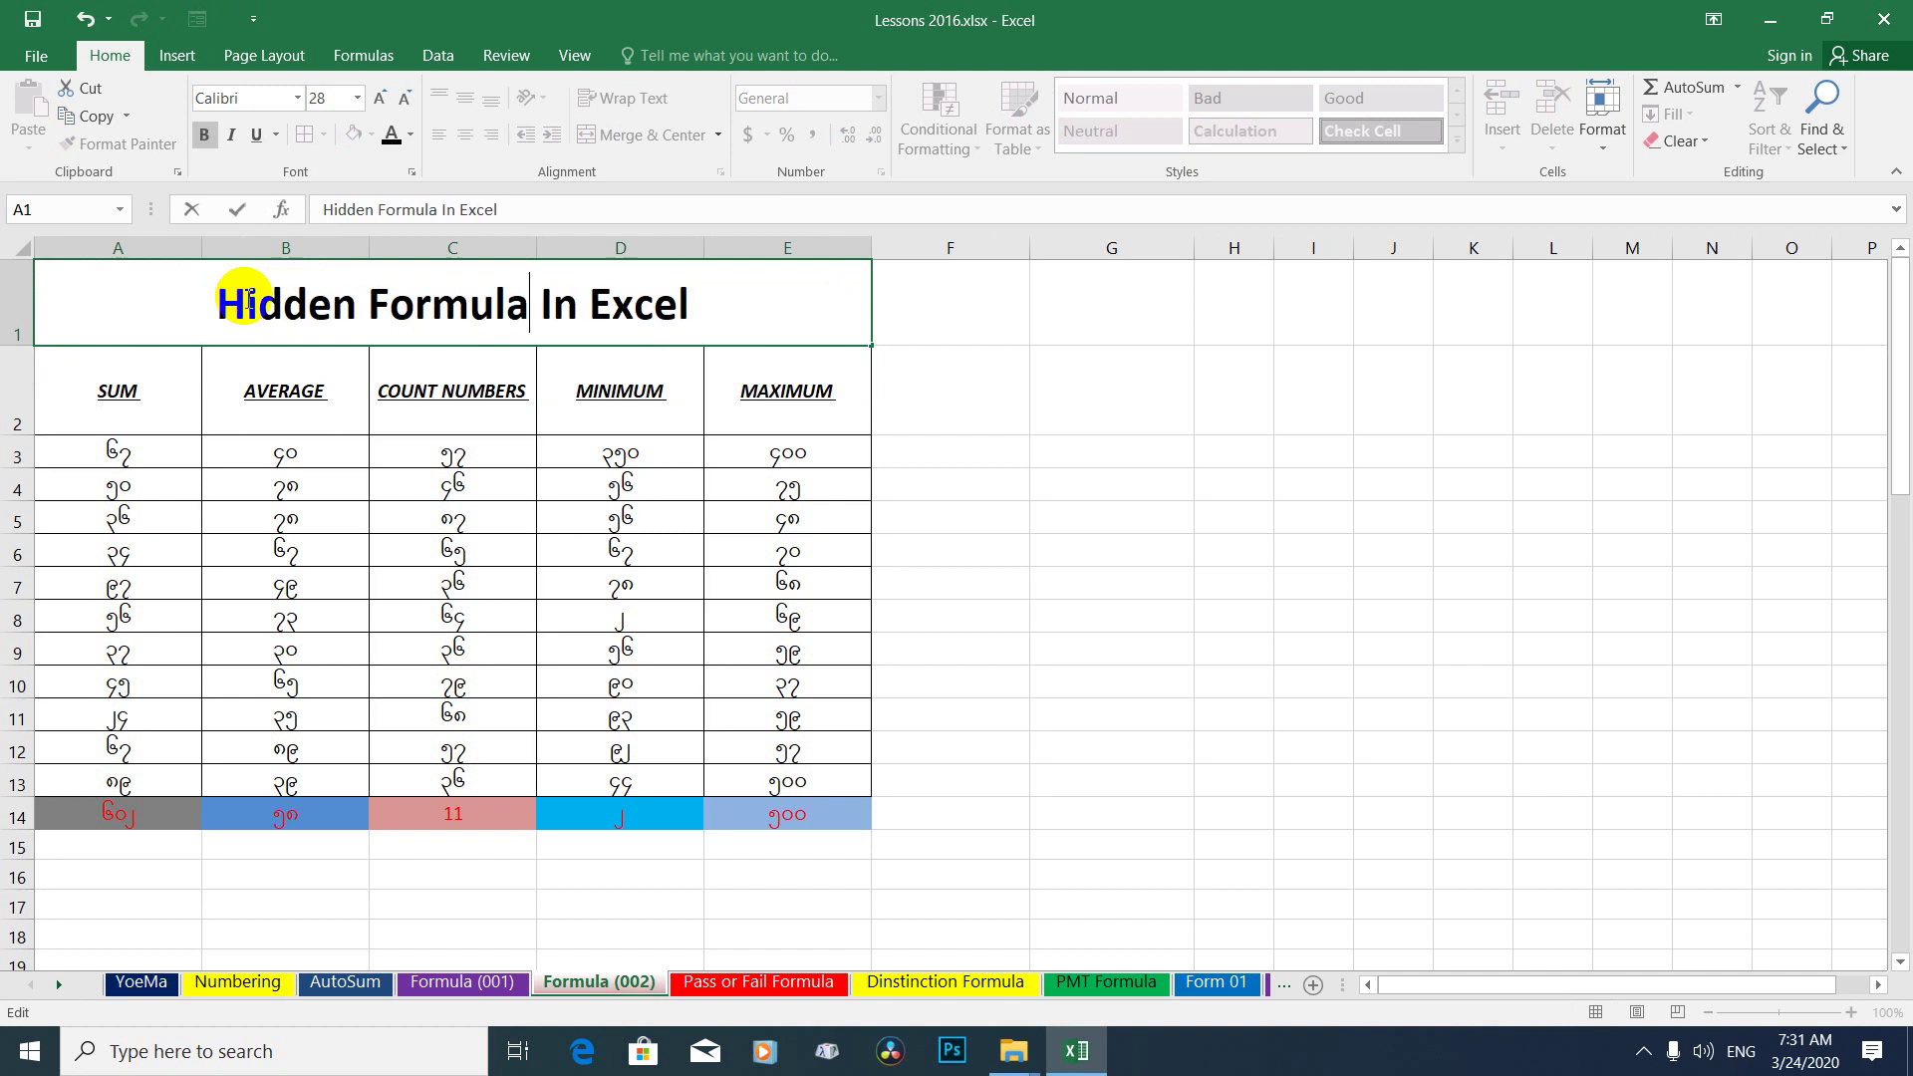
{"action": "type", "text": "s"}
{"action": "key", "text": "Return"}
Check the A1 title's formatting, then move to the first value cells.
{"action": "left_click", "coordinate": [332, 311]}
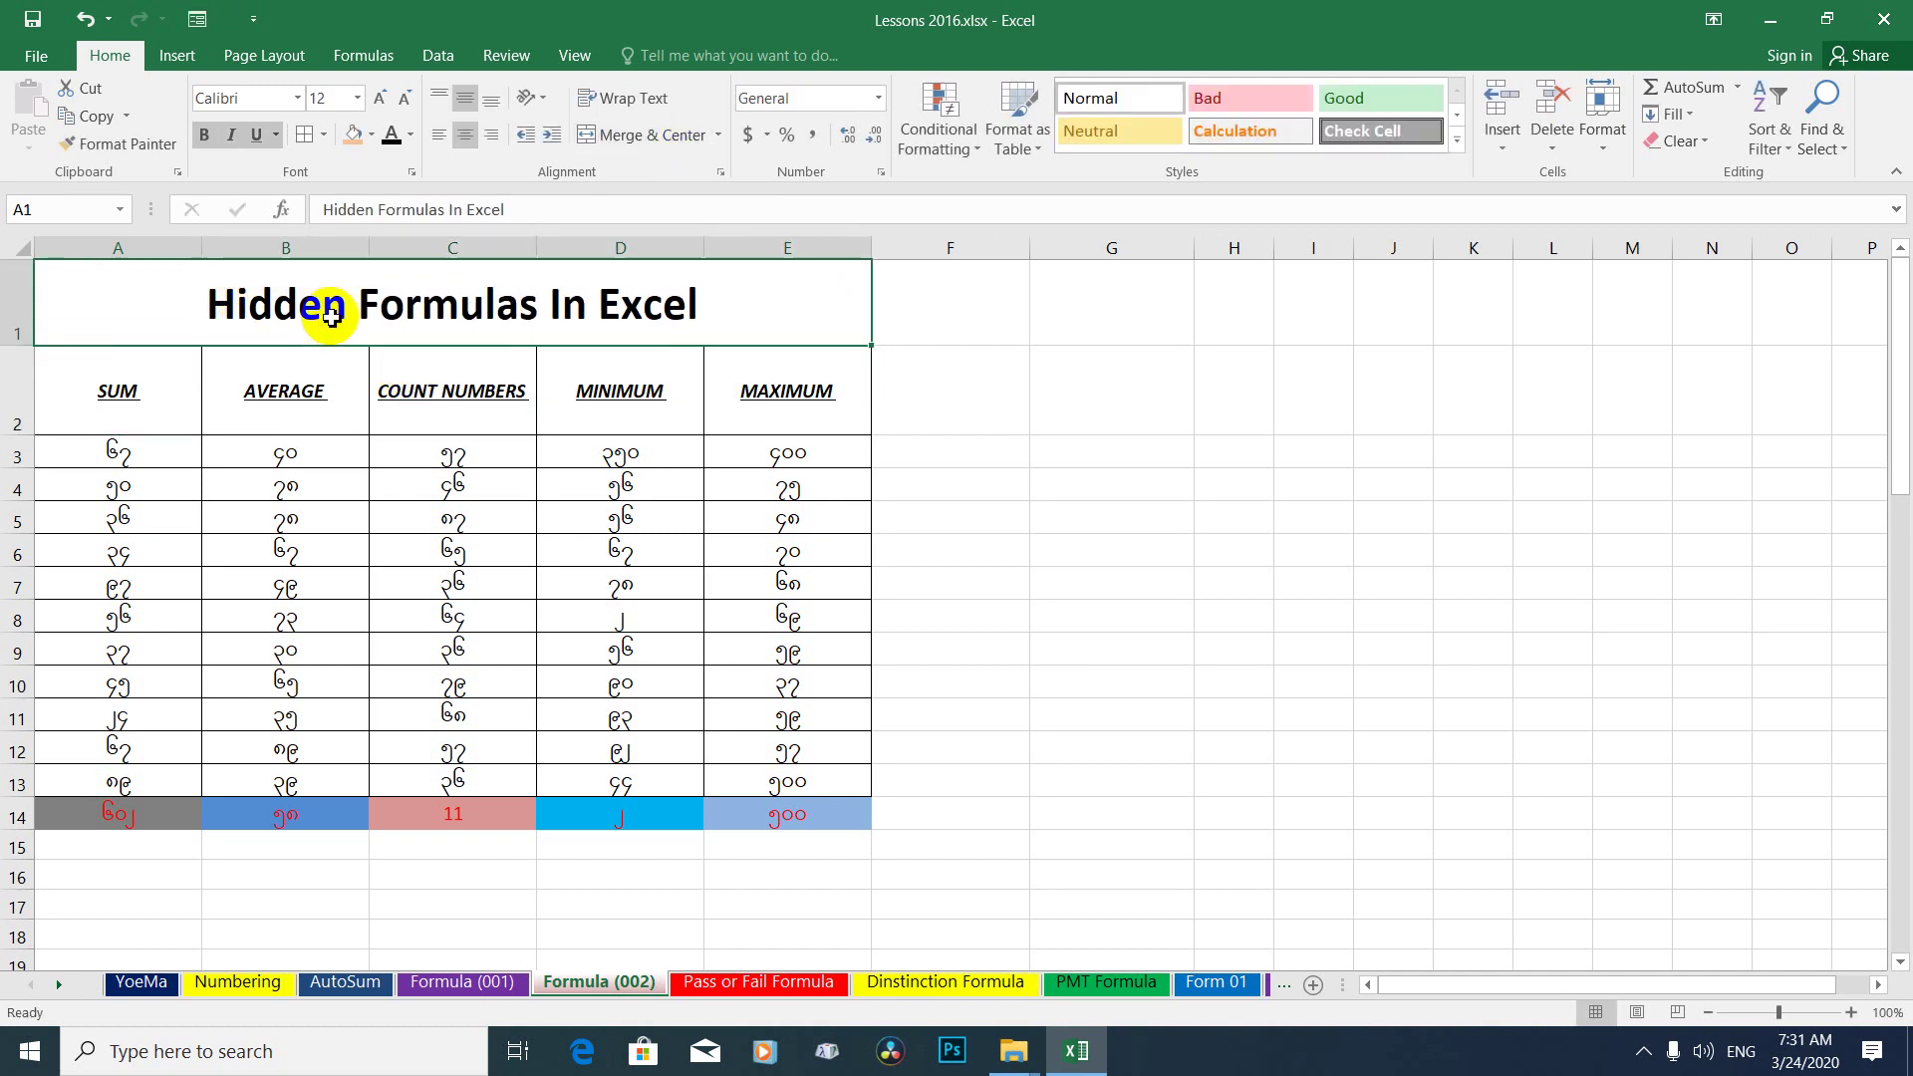
{"action": "left_click", "coordinate": [923, 319]}
{"action": "left_click", "coordinate": [279, 317]}
{"action": "left_click", "coordinate": [884, 308]}
{"action": "left_click", "coordinate": [458, 309]}
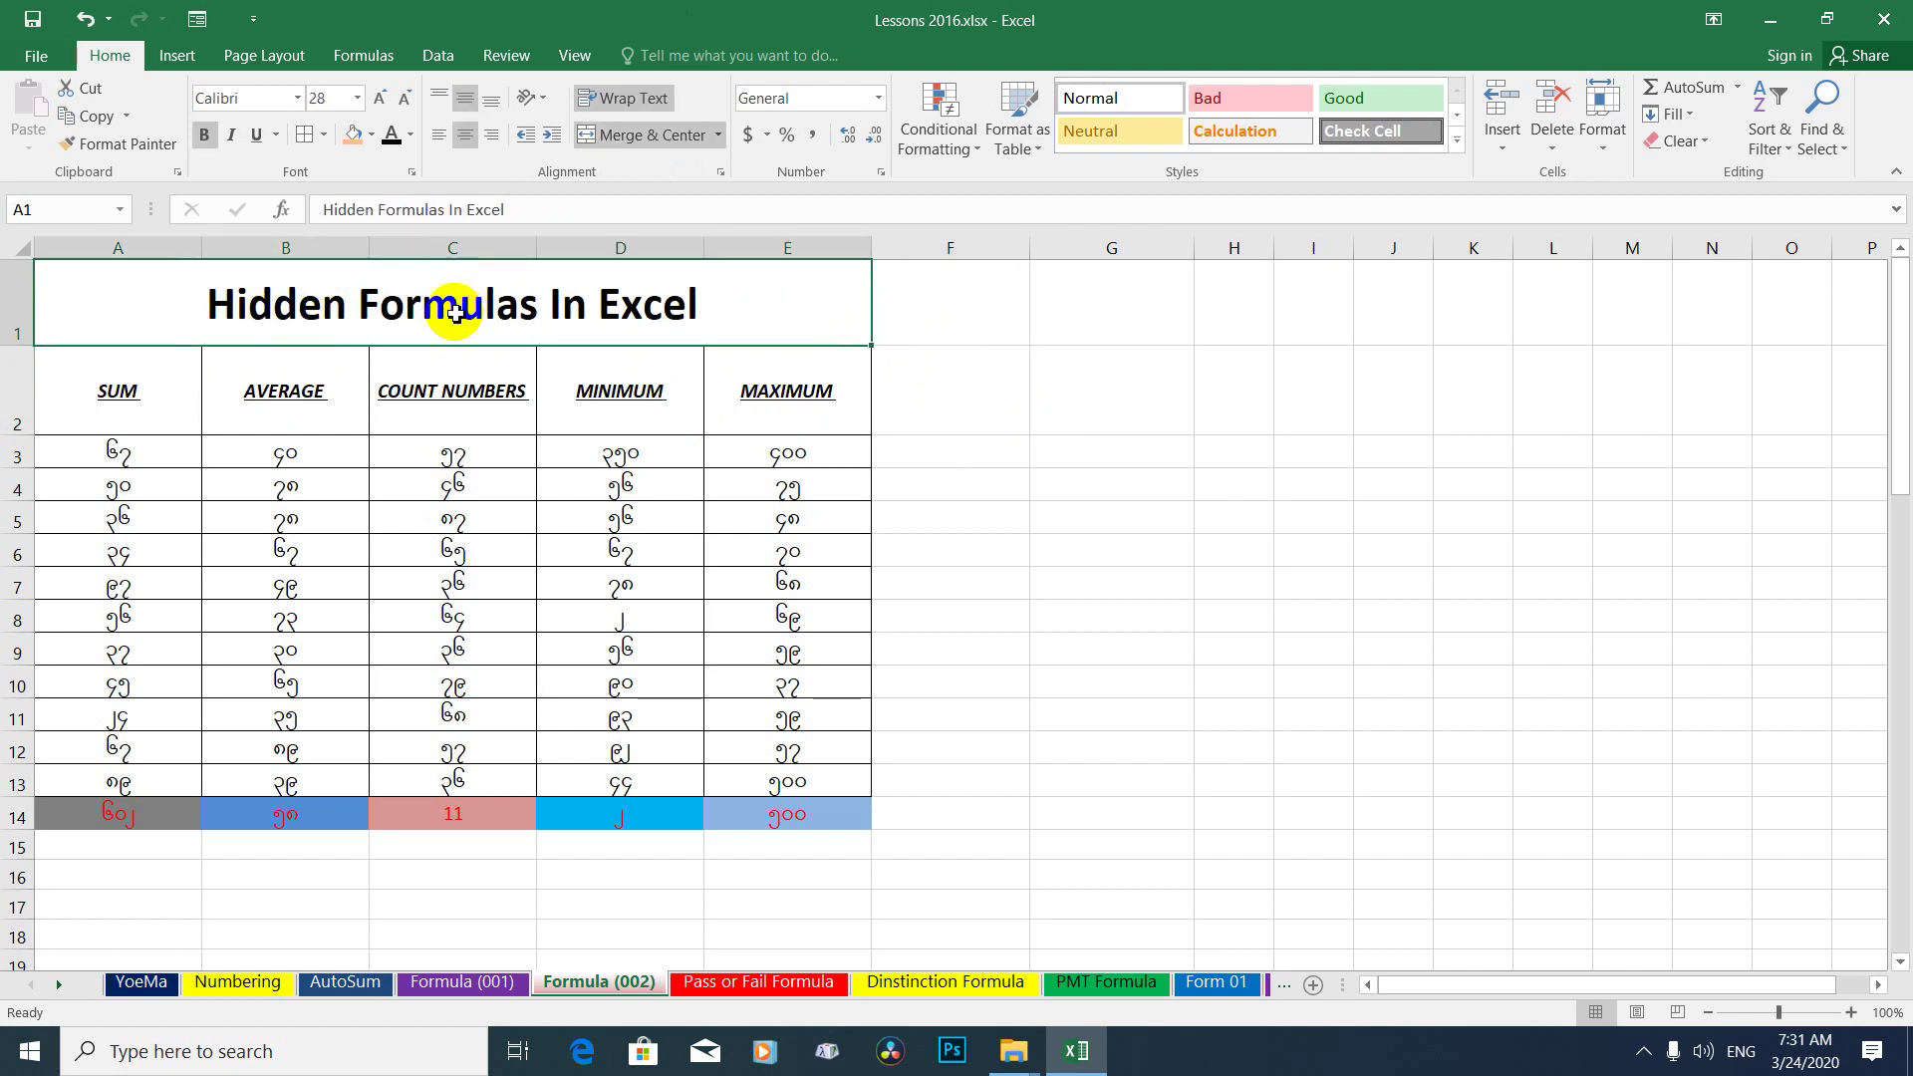
{"action": "left_click", "coordinate": [154, 461]}
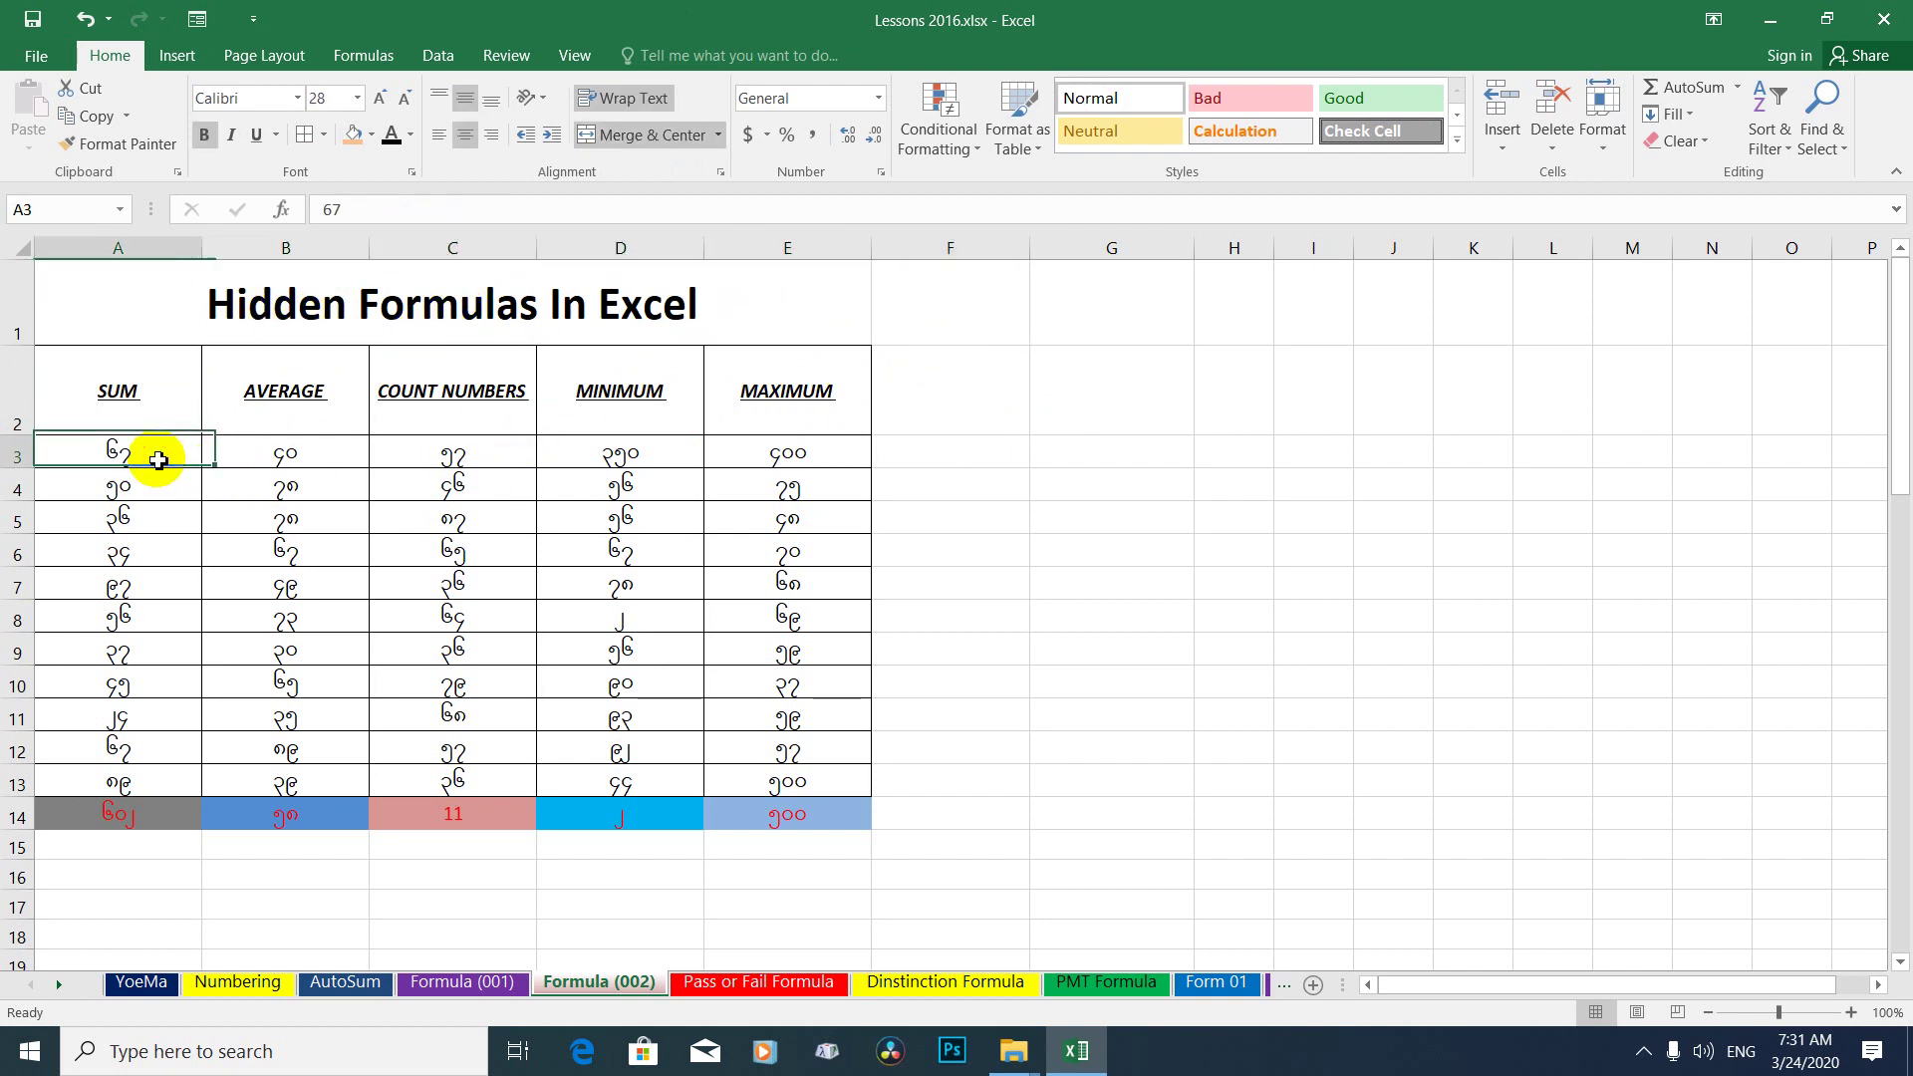
{"action": "key", "text": "Right"}
{"action": "key", "text": "Right"}
{"action": "key", "text": "Right"}
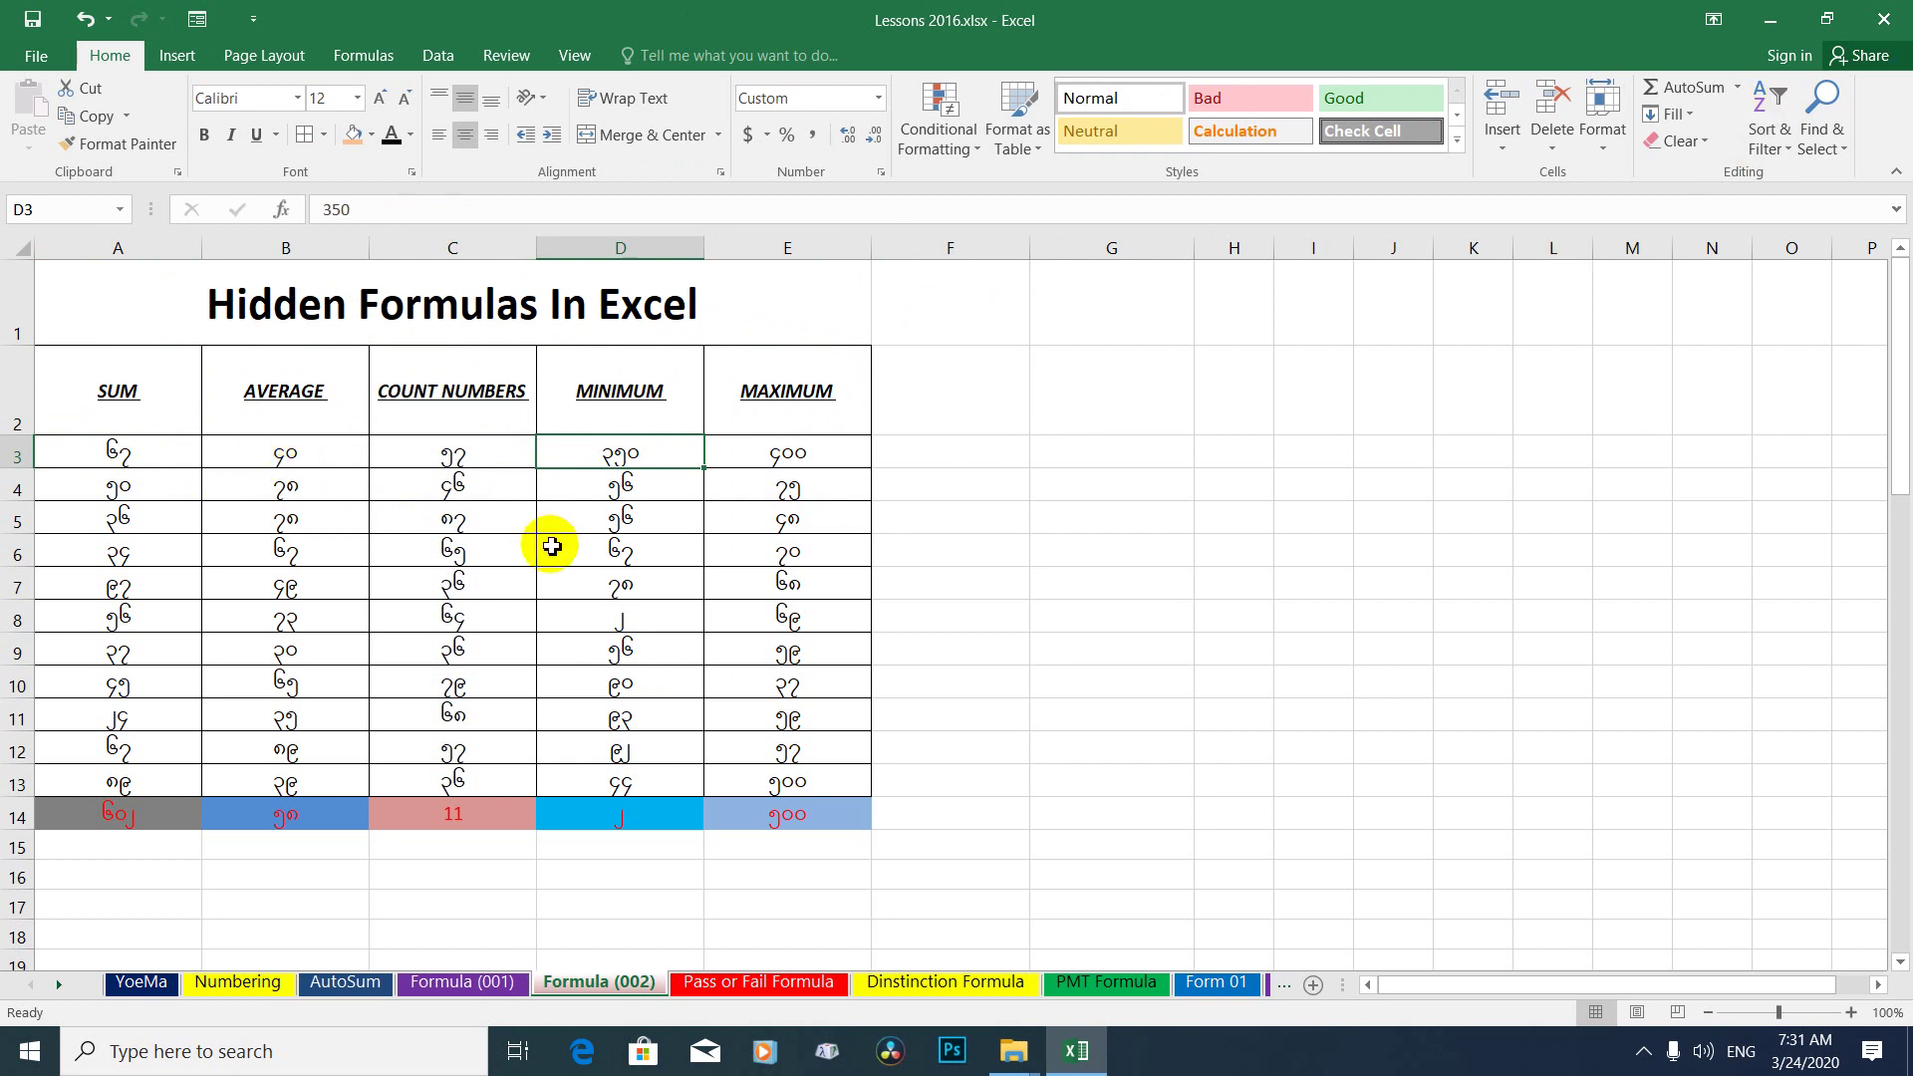
Colour the five row-2 headers, SUM through MAXIMUM, red.
{"action": "left_click", "coordinate": [111, 406]}
{"action": "left_click", "coordinate": [298, 409]}
{"action": "left_click", "coordinate": [409, 398]}
{"action": "left_click", "coordinate": [603, 418]}
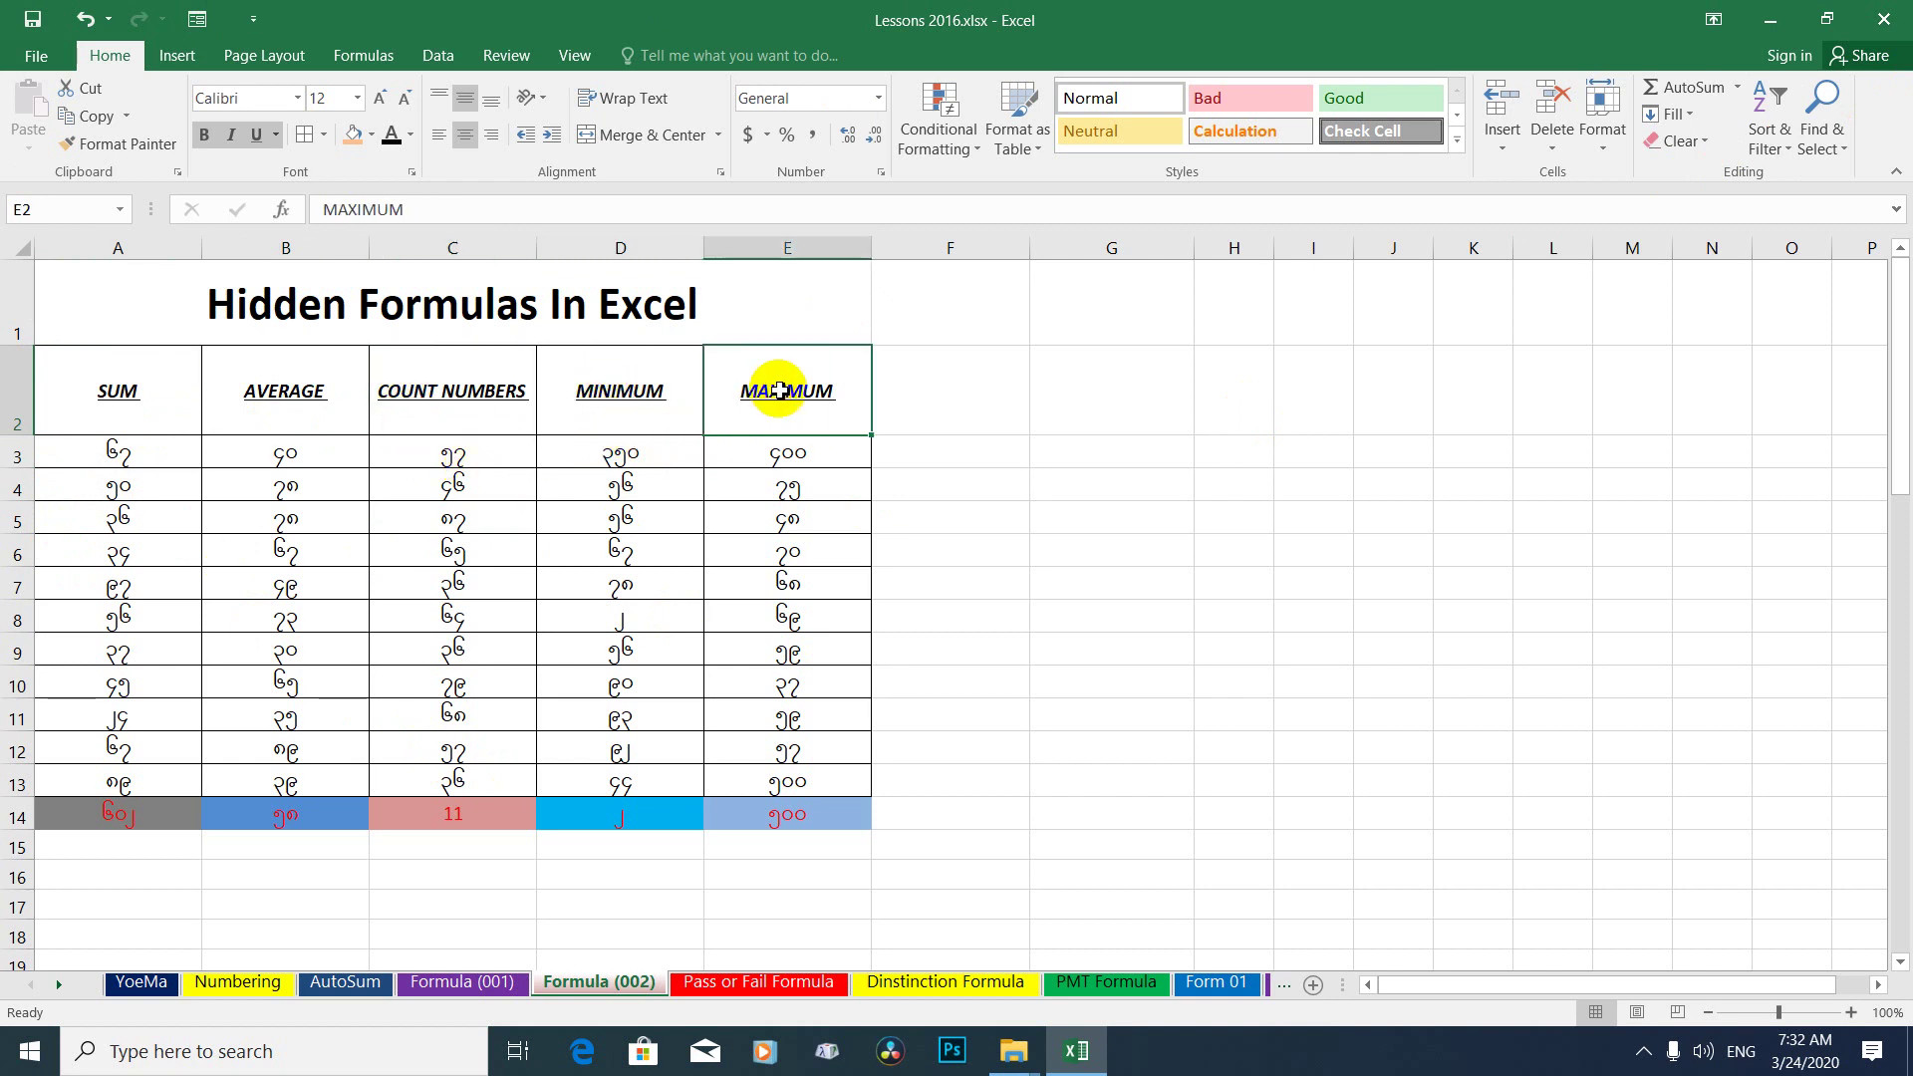
{"action": "left_click_drag", "start_coordinate": [971, 389], "coordinate": [149, 408]}
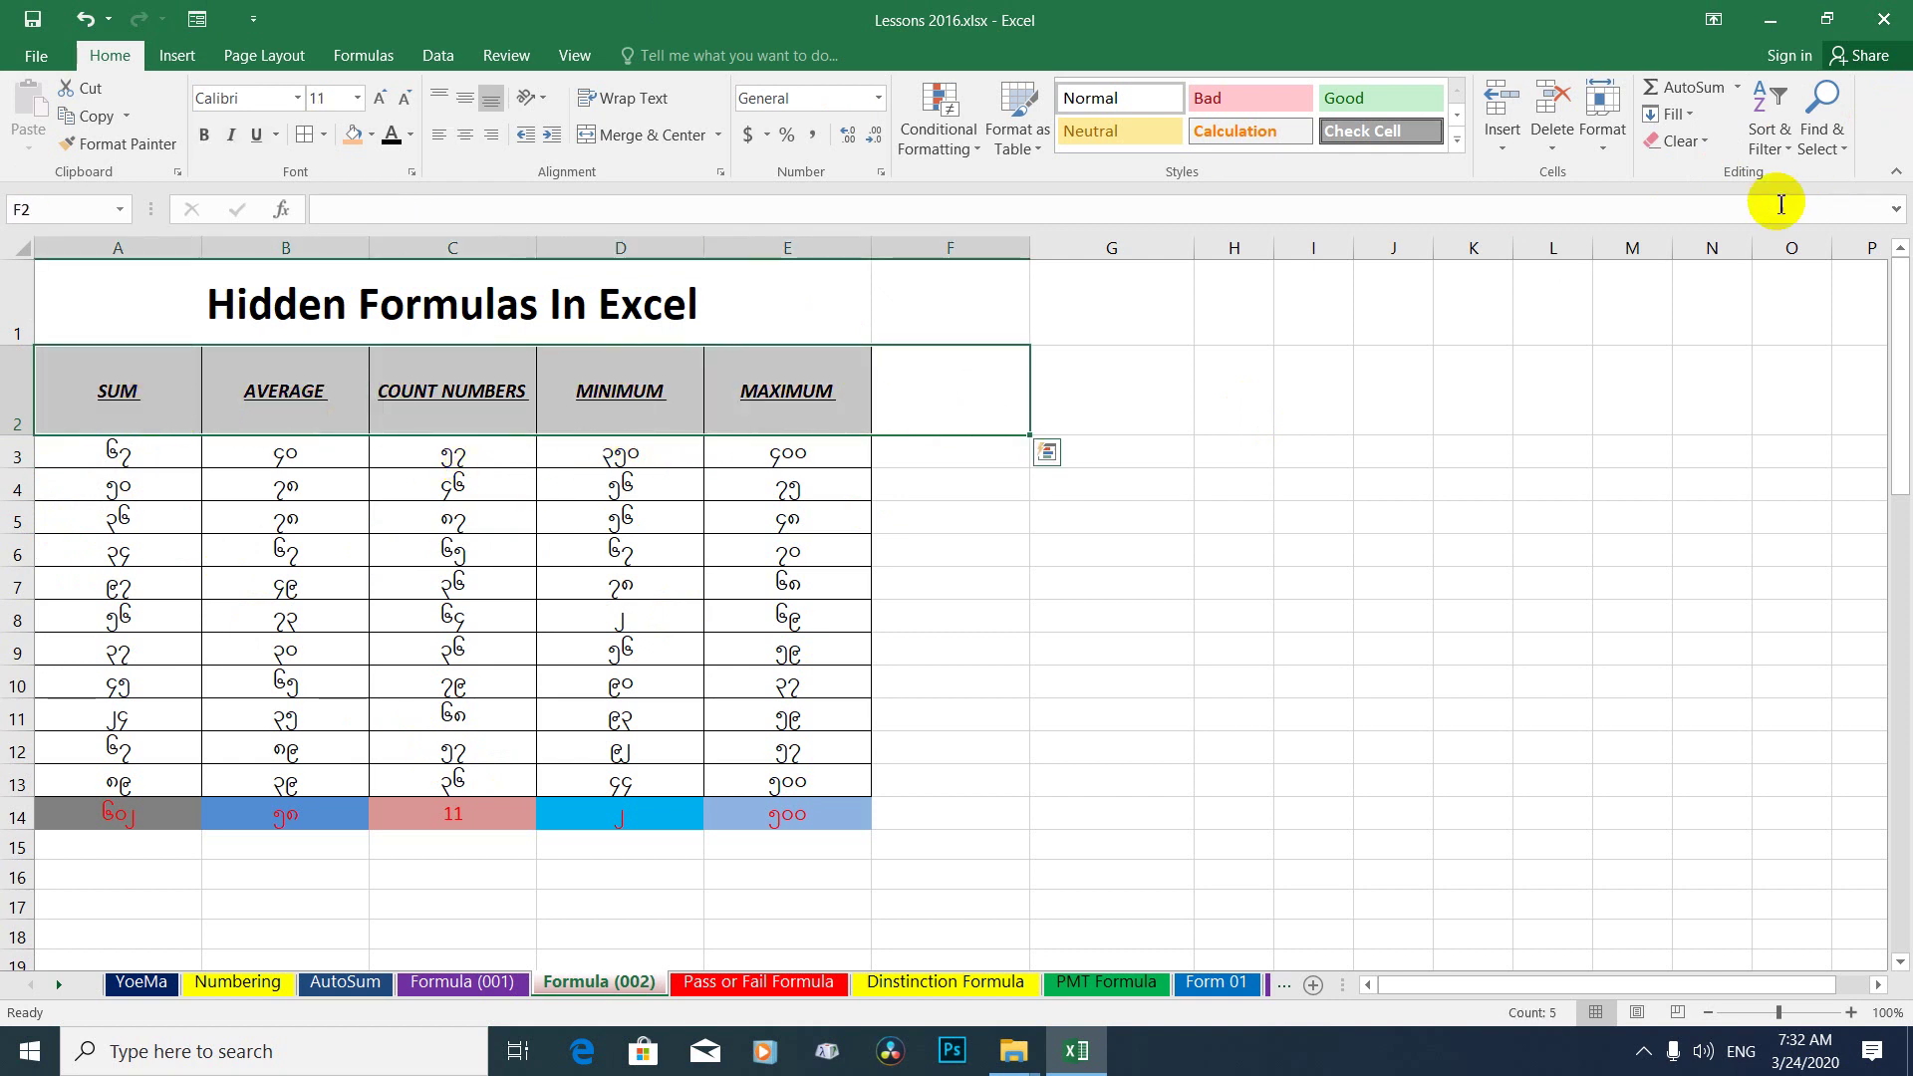
{"action": "left_click", "coordinate": [1735, 91]}
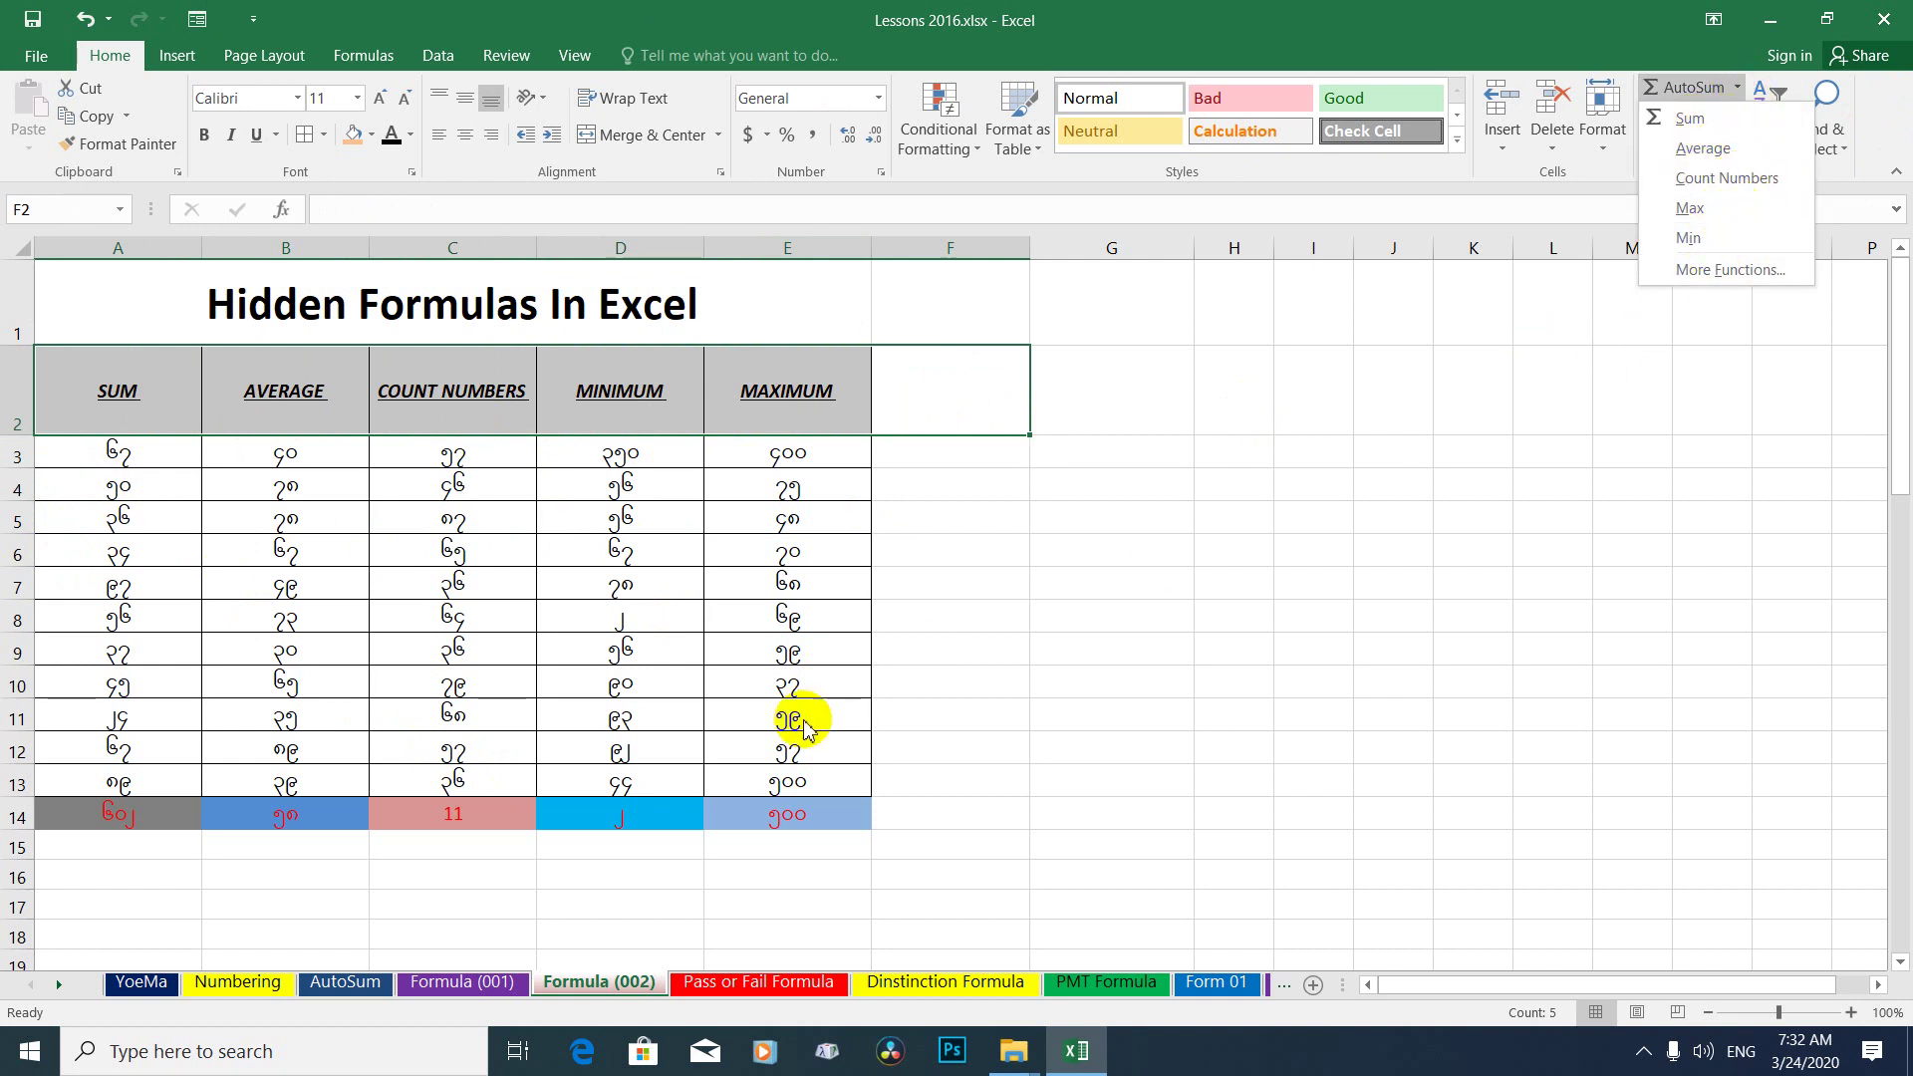
{"action": "left_click", "coordinate": [645, 421]}
{"action": "left_click", "coordinate": [94, 417]}
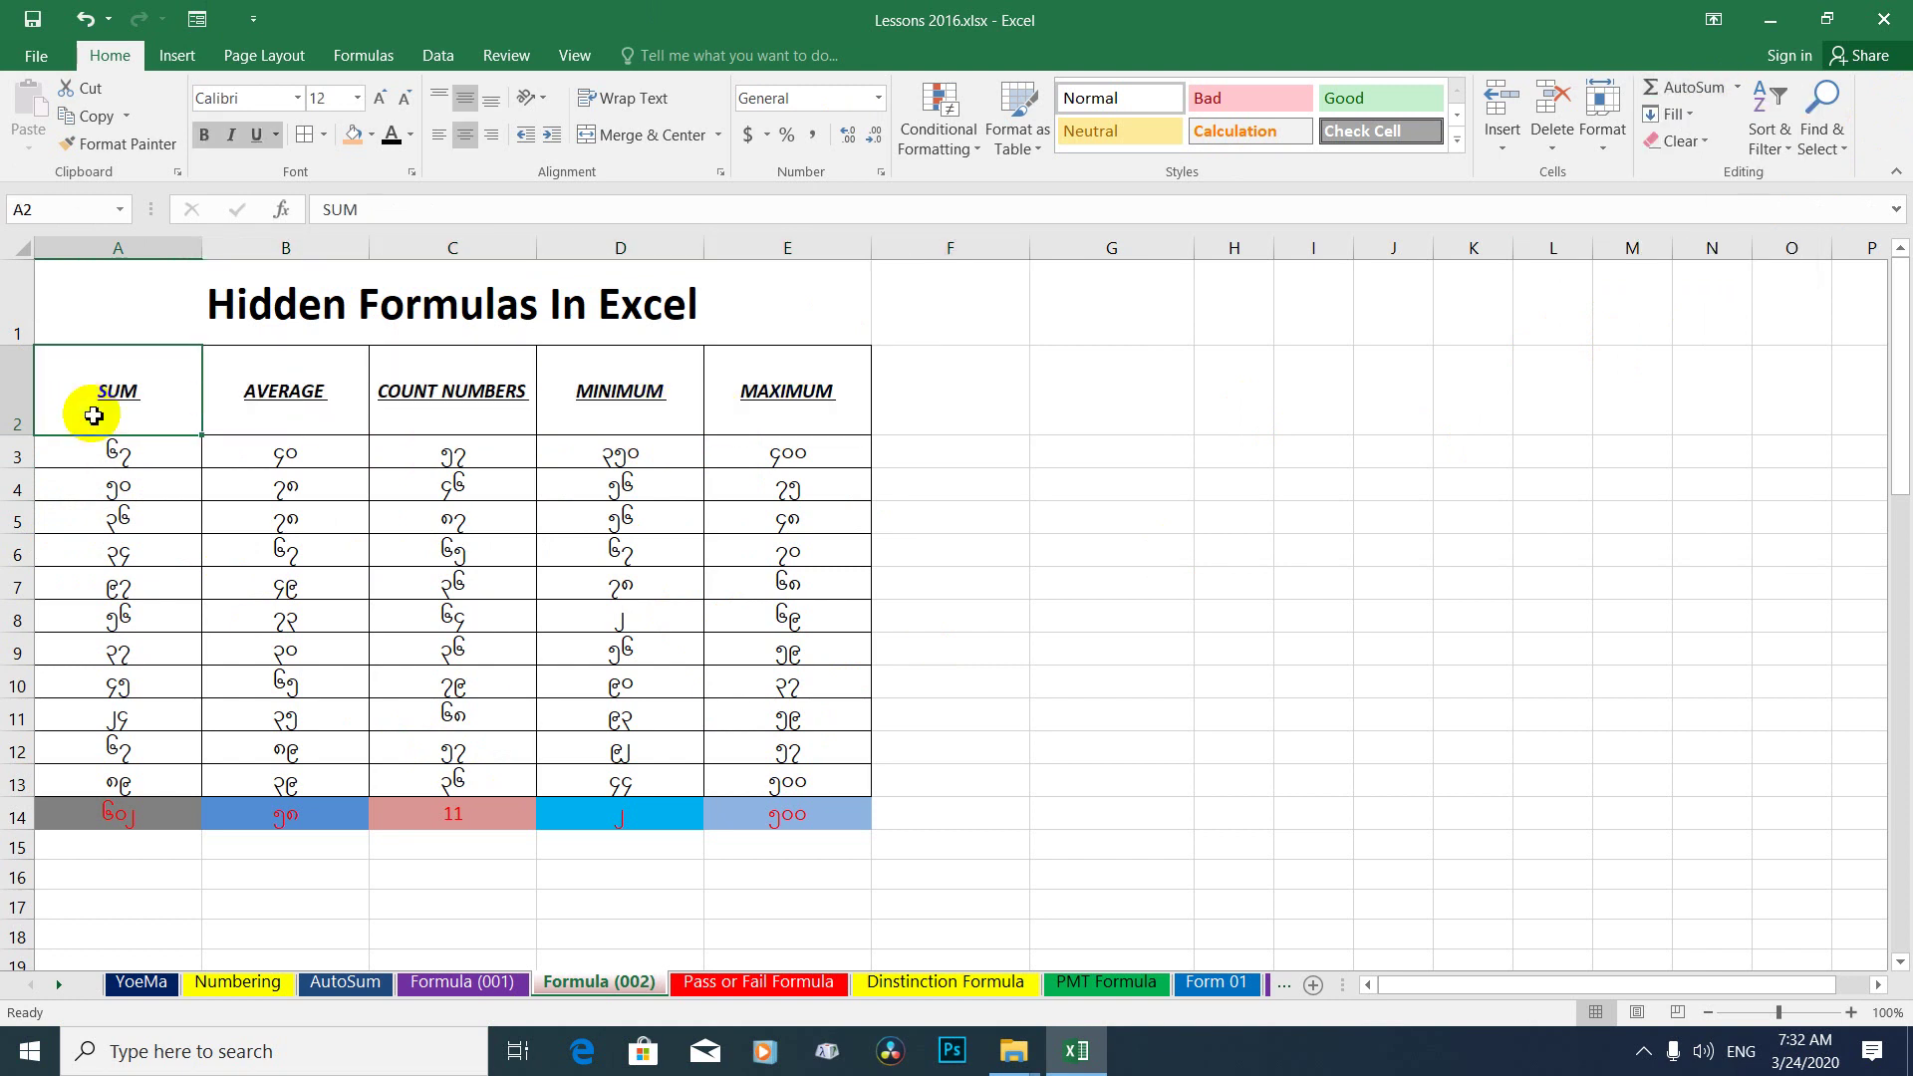
{"action": "left_click_drag", "start_coordinate": [136, 408], "coordinate": [762, 397]}
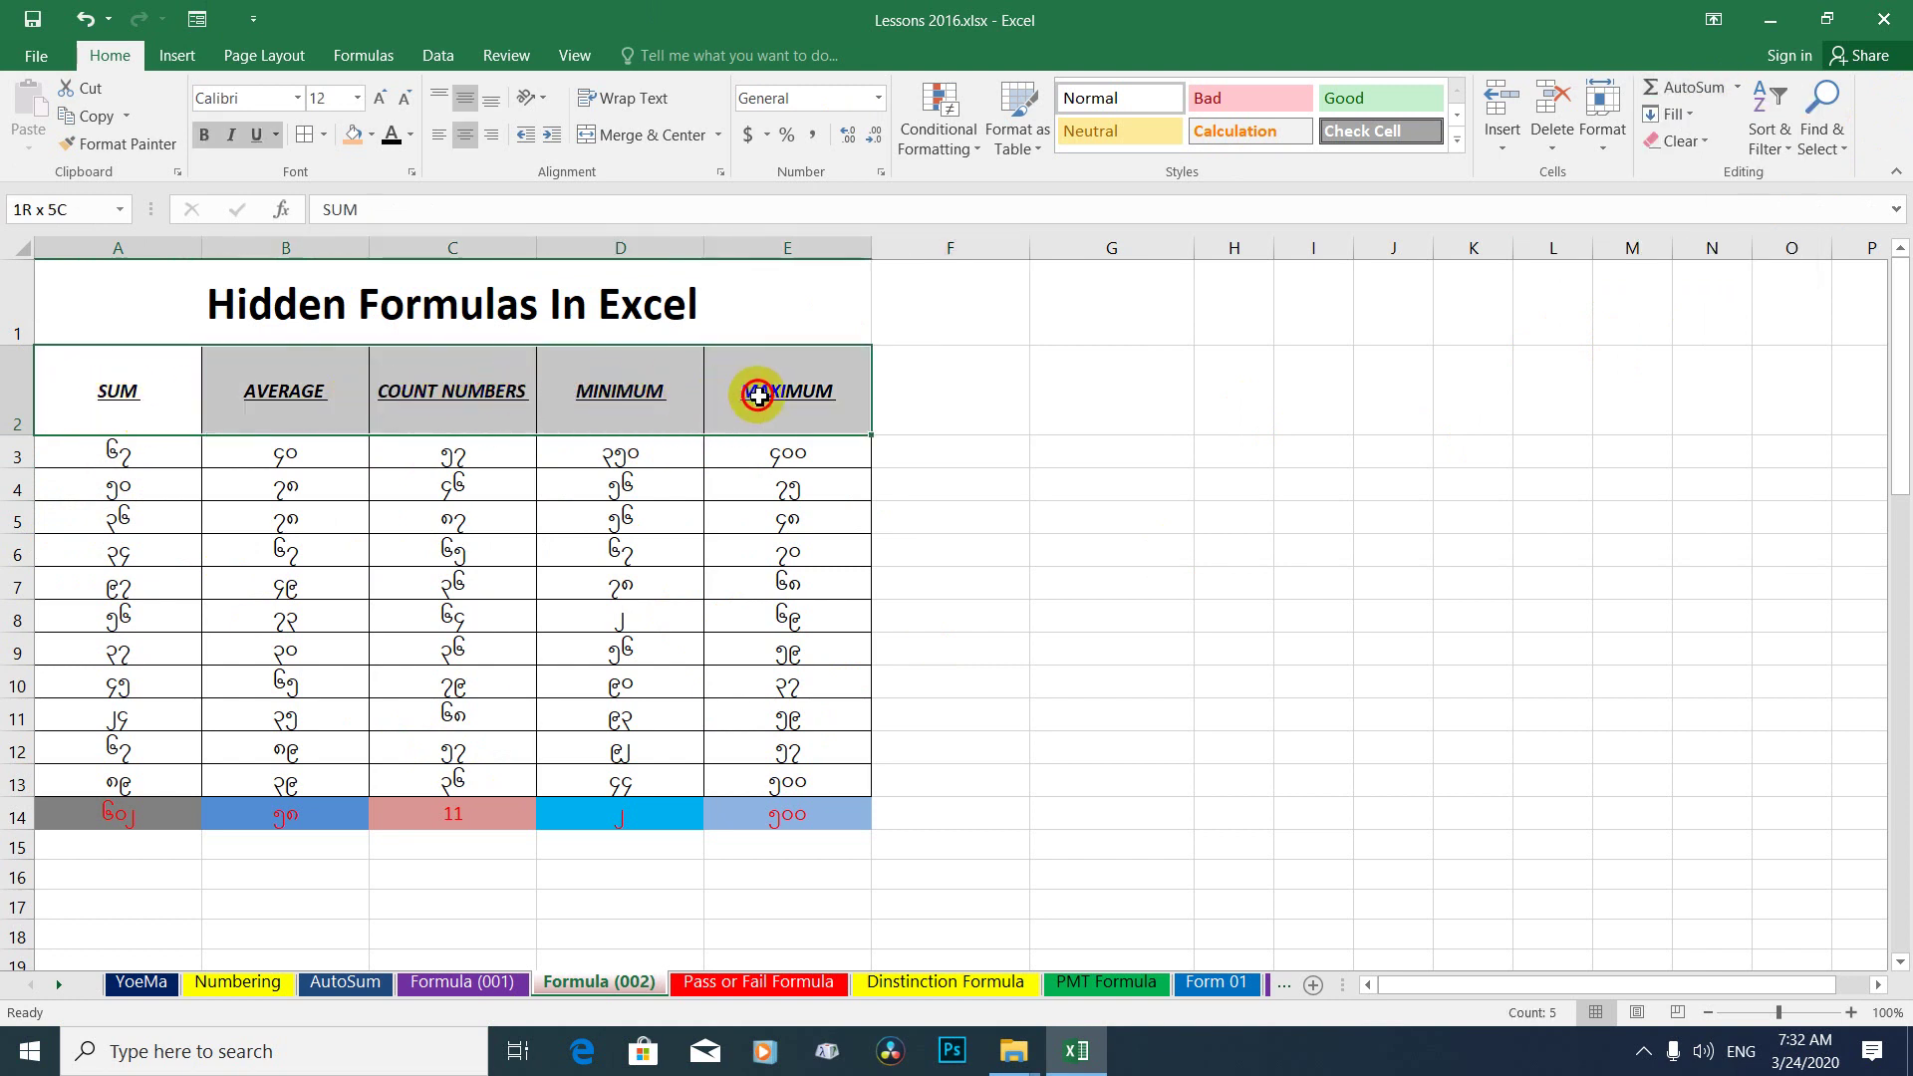
{"action": "left_click", "coordinate": [412, 136]}
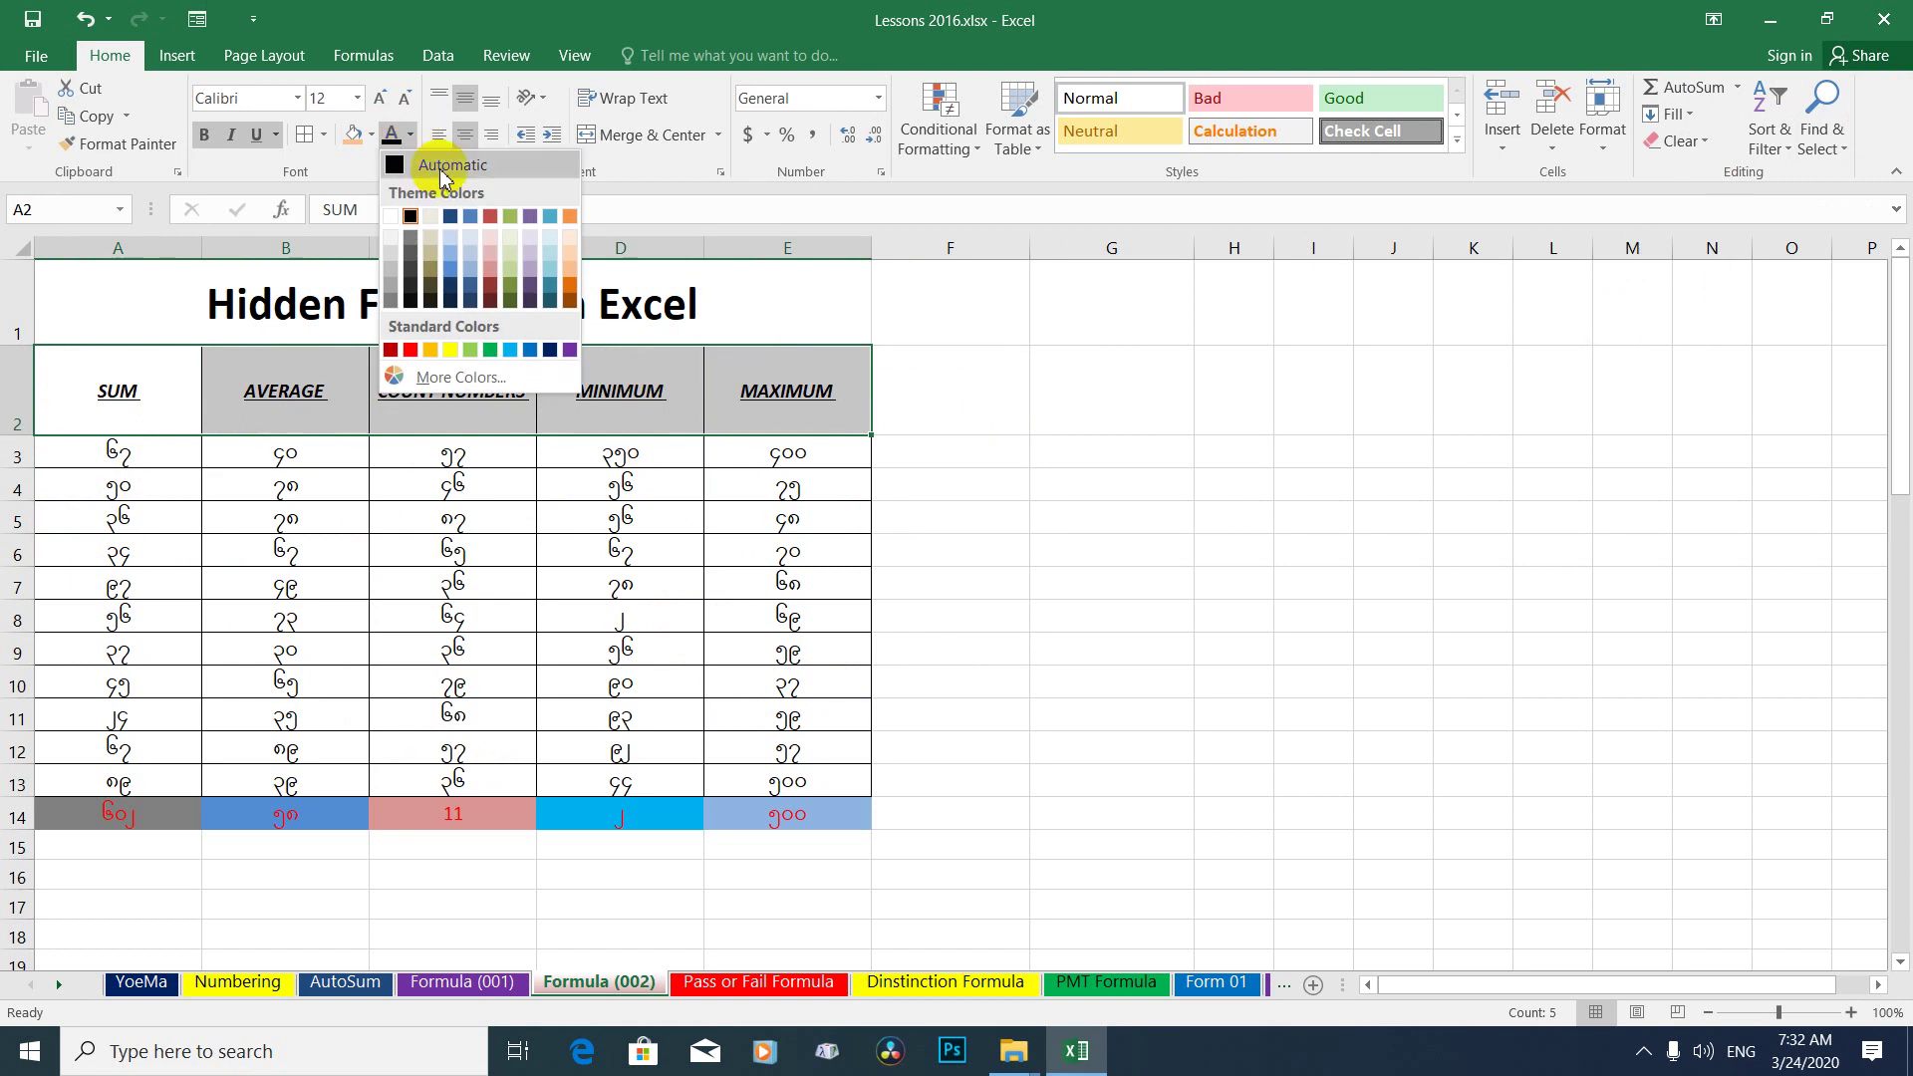
{"action": "left_click", "coordinate": [405, 352]}
Enlarge the five header texts from 12 to 16 point.
{"action": "left_click", "coordinate": [981, 404]}
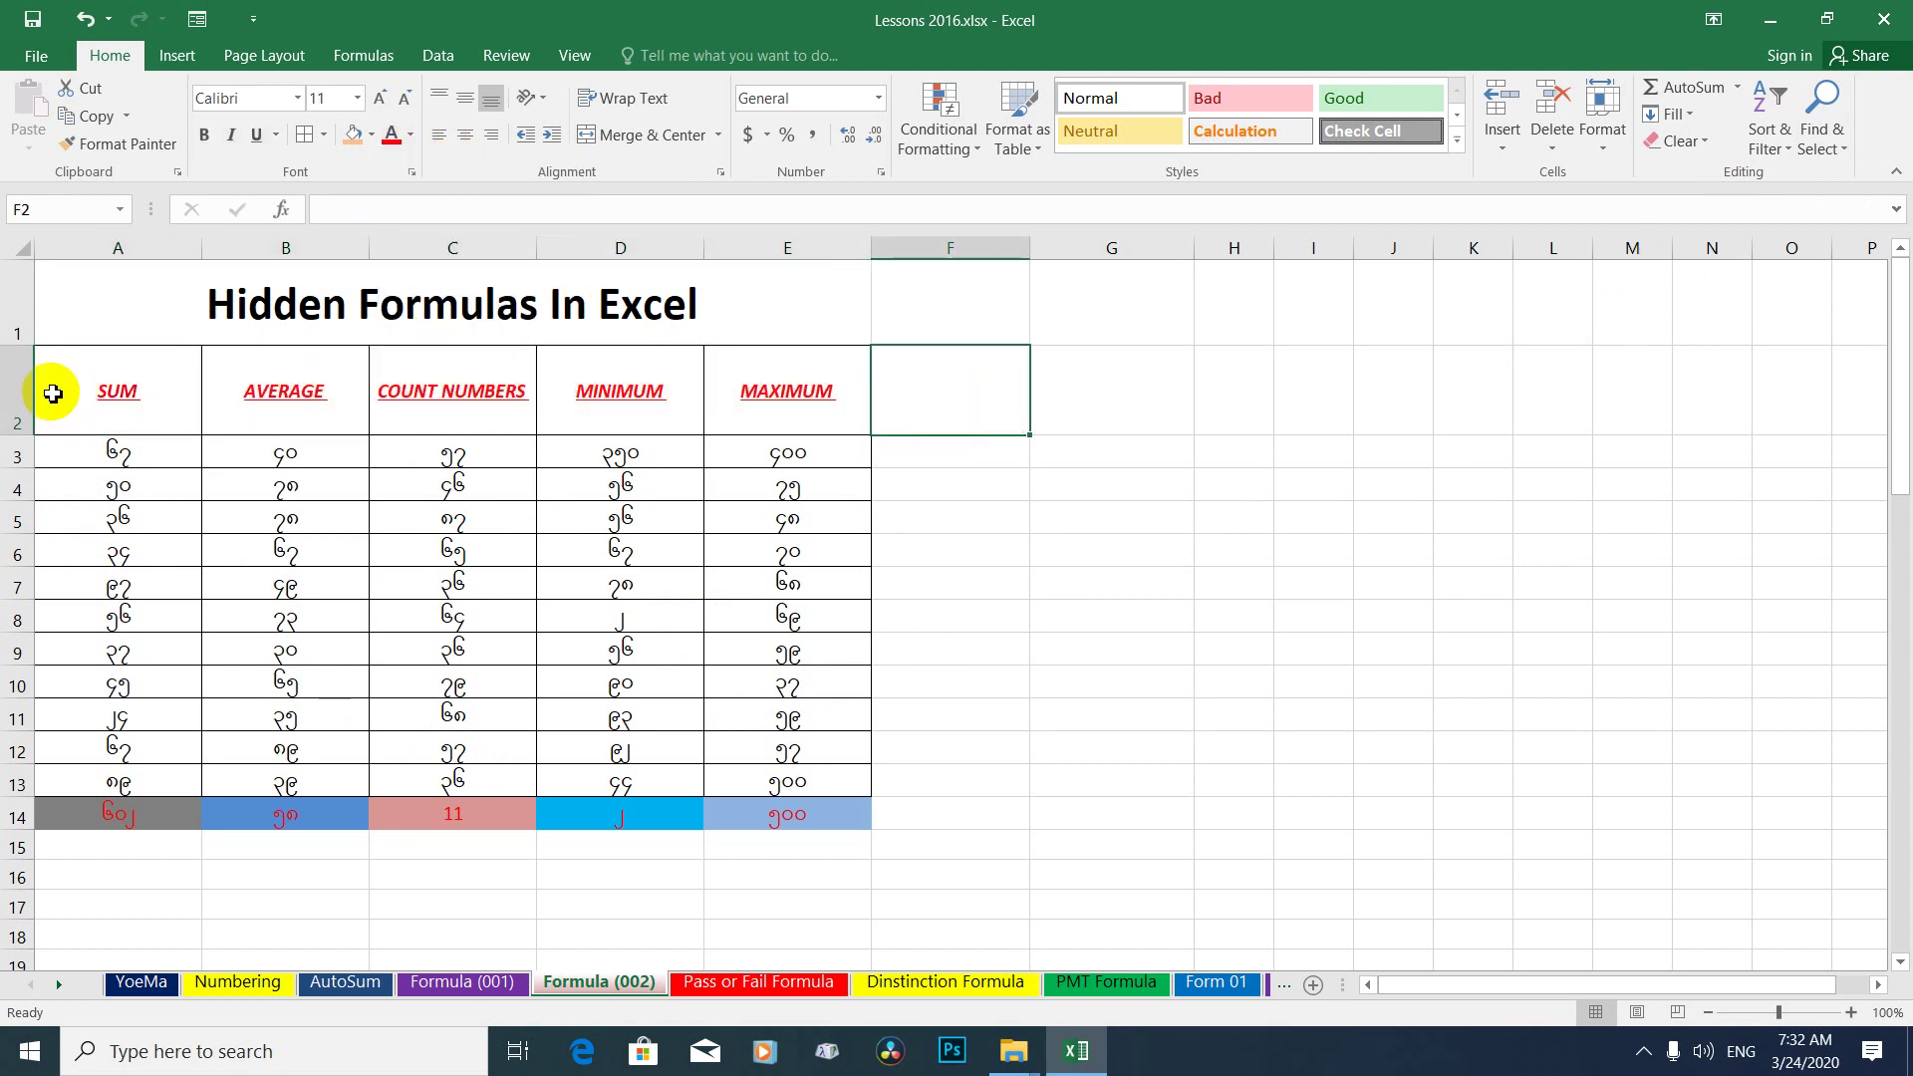
{"action": "left_click_drag", "start_coordinate": [51, 393], "coordinate": [757, 384]}
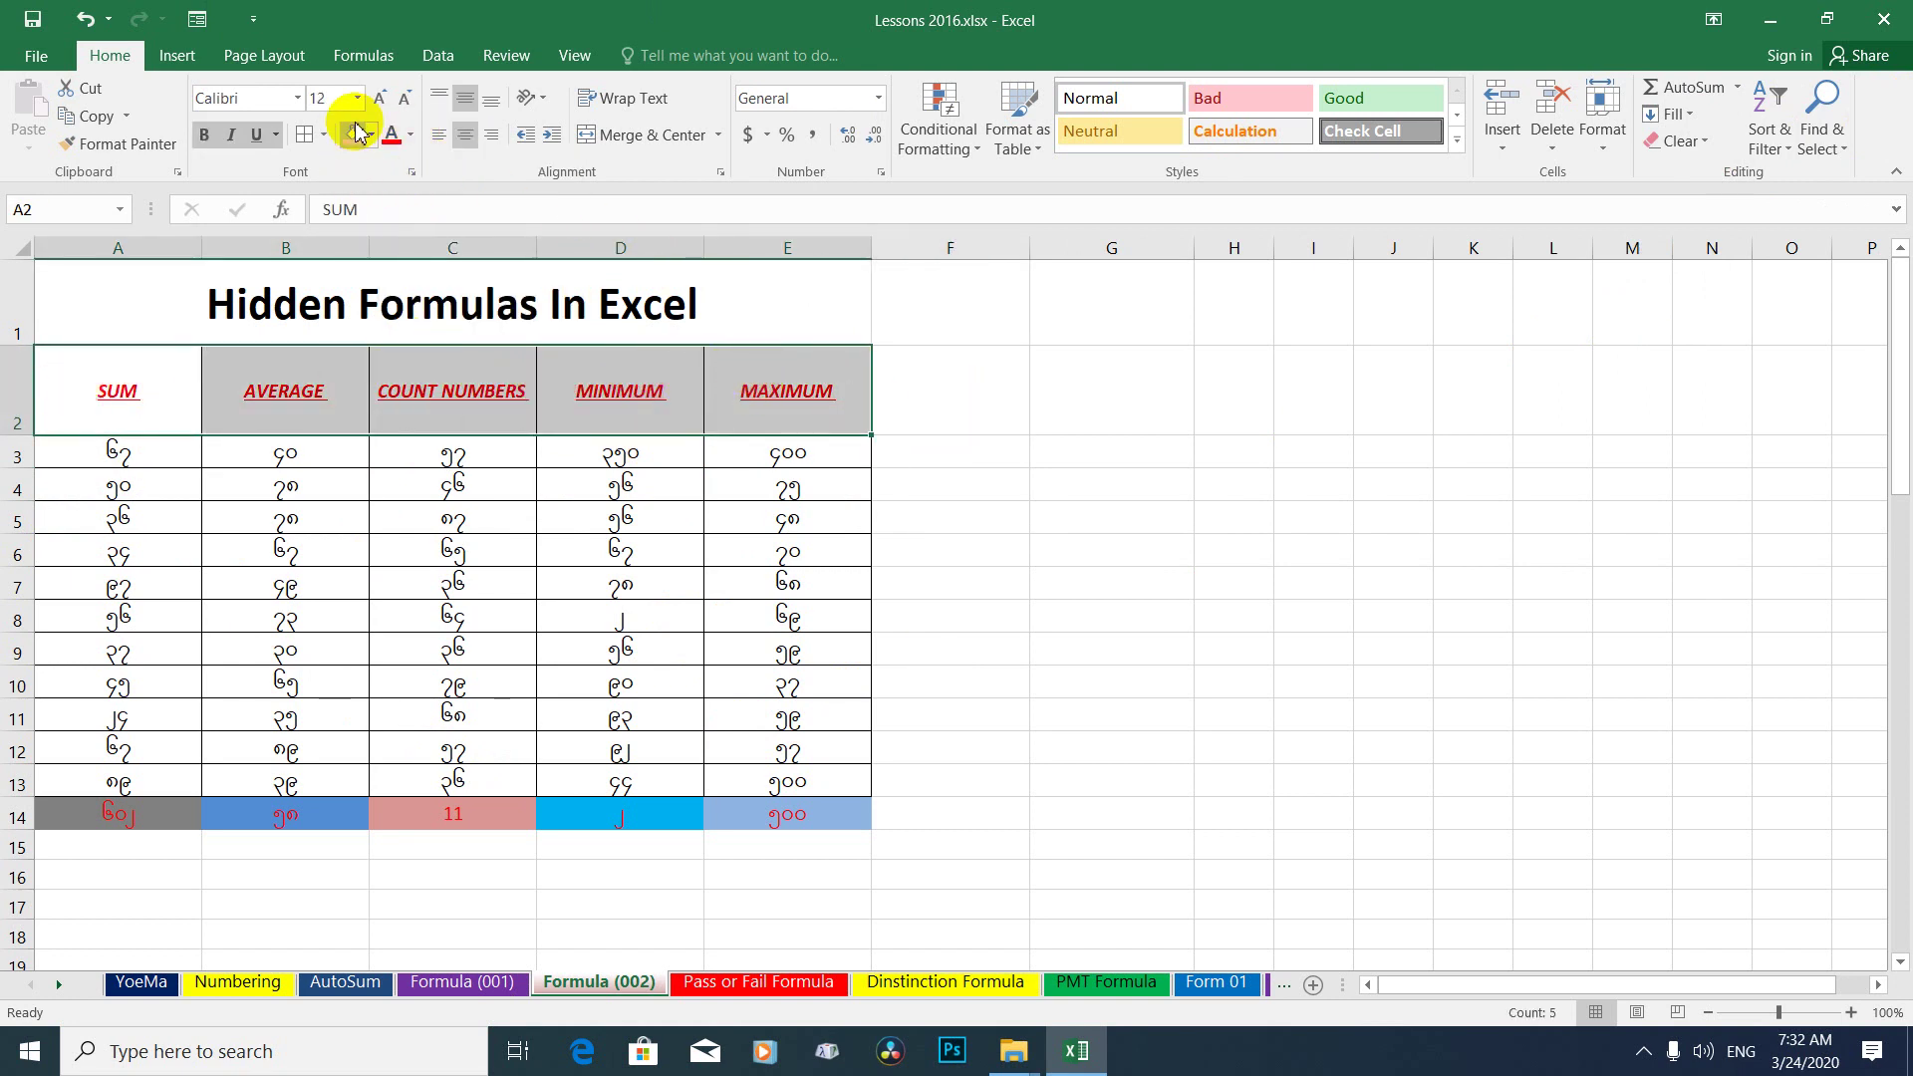
{"action": "left_click", "coordinate": [380, 100]}
{"action": "left_click", "coordinate": [381, 100]}
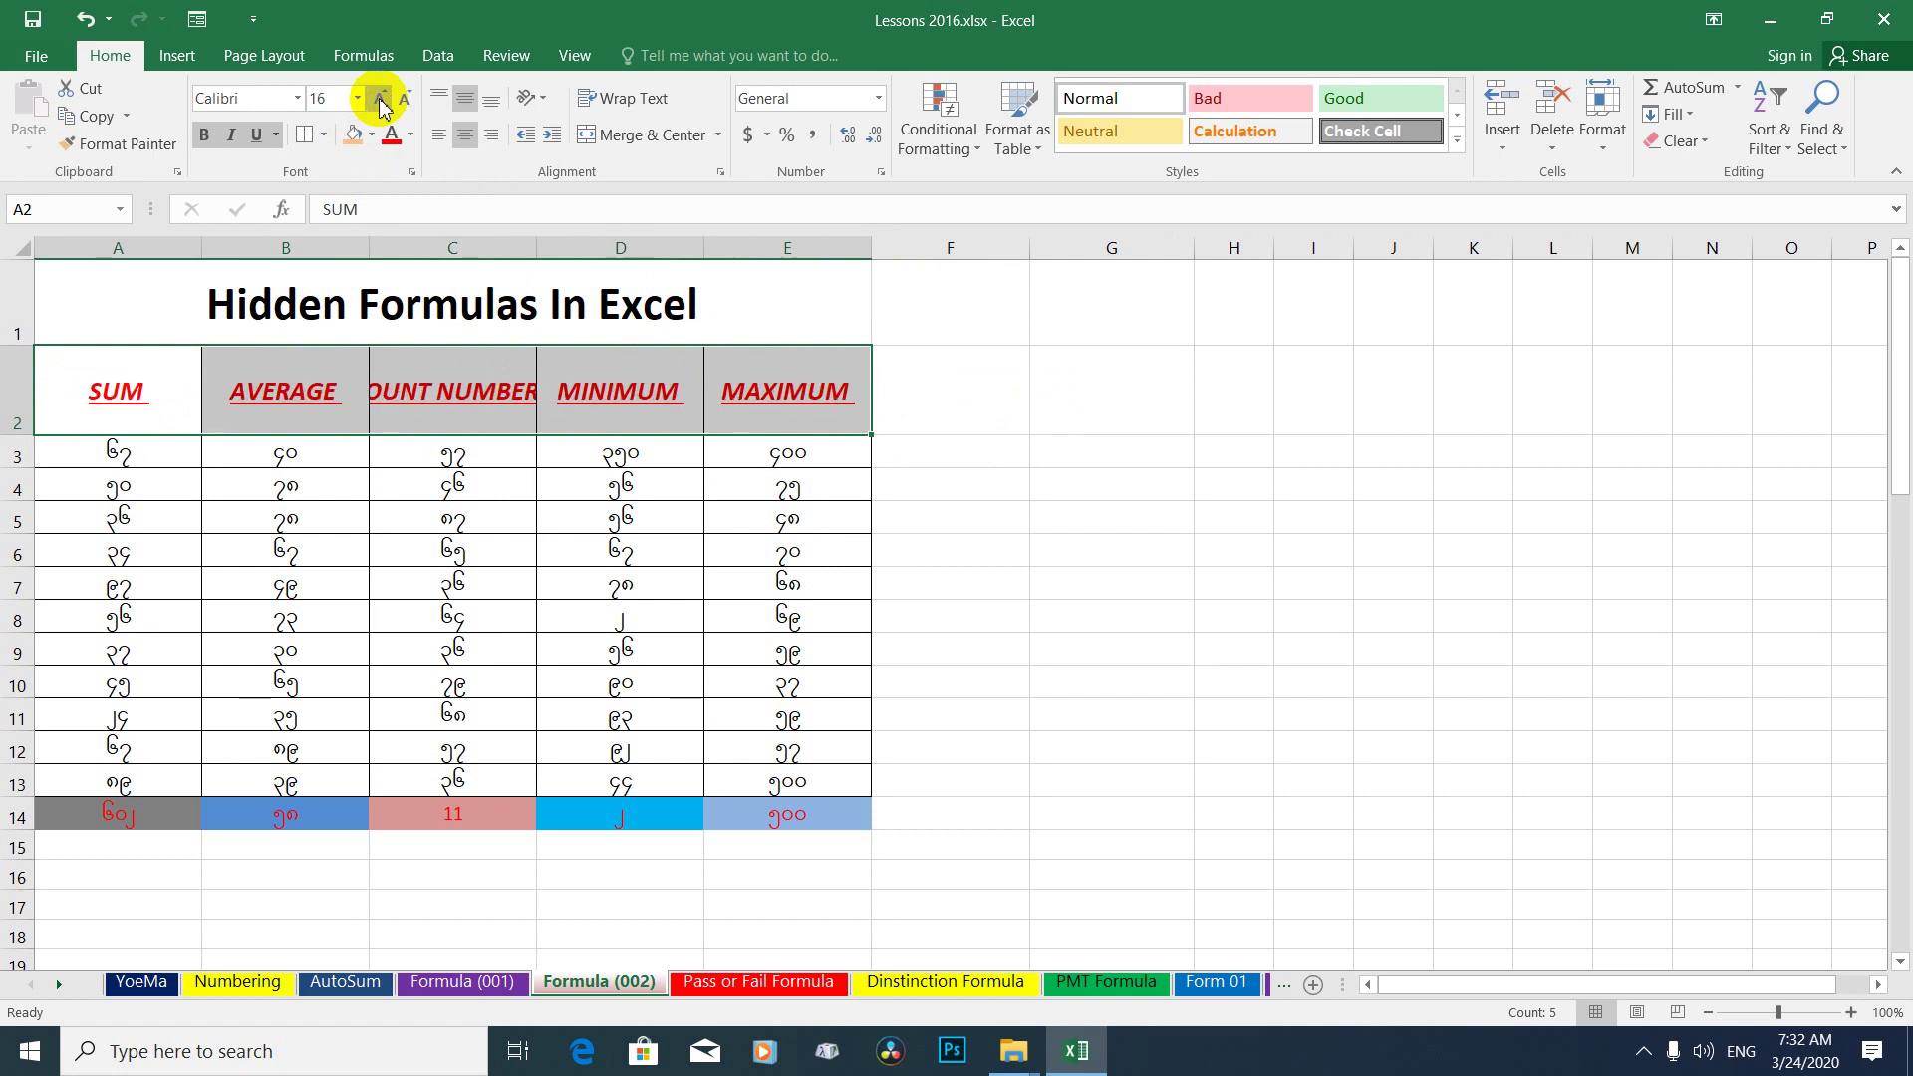
{"action": "left_click", "coordinate": [652, 520]}
Narrow column A and widen column C to show the full COUNT NUMBERS heading.
{"action": "left_click_drag", "start_coordinate": [202, 248], "coordinate": [157, 248]}
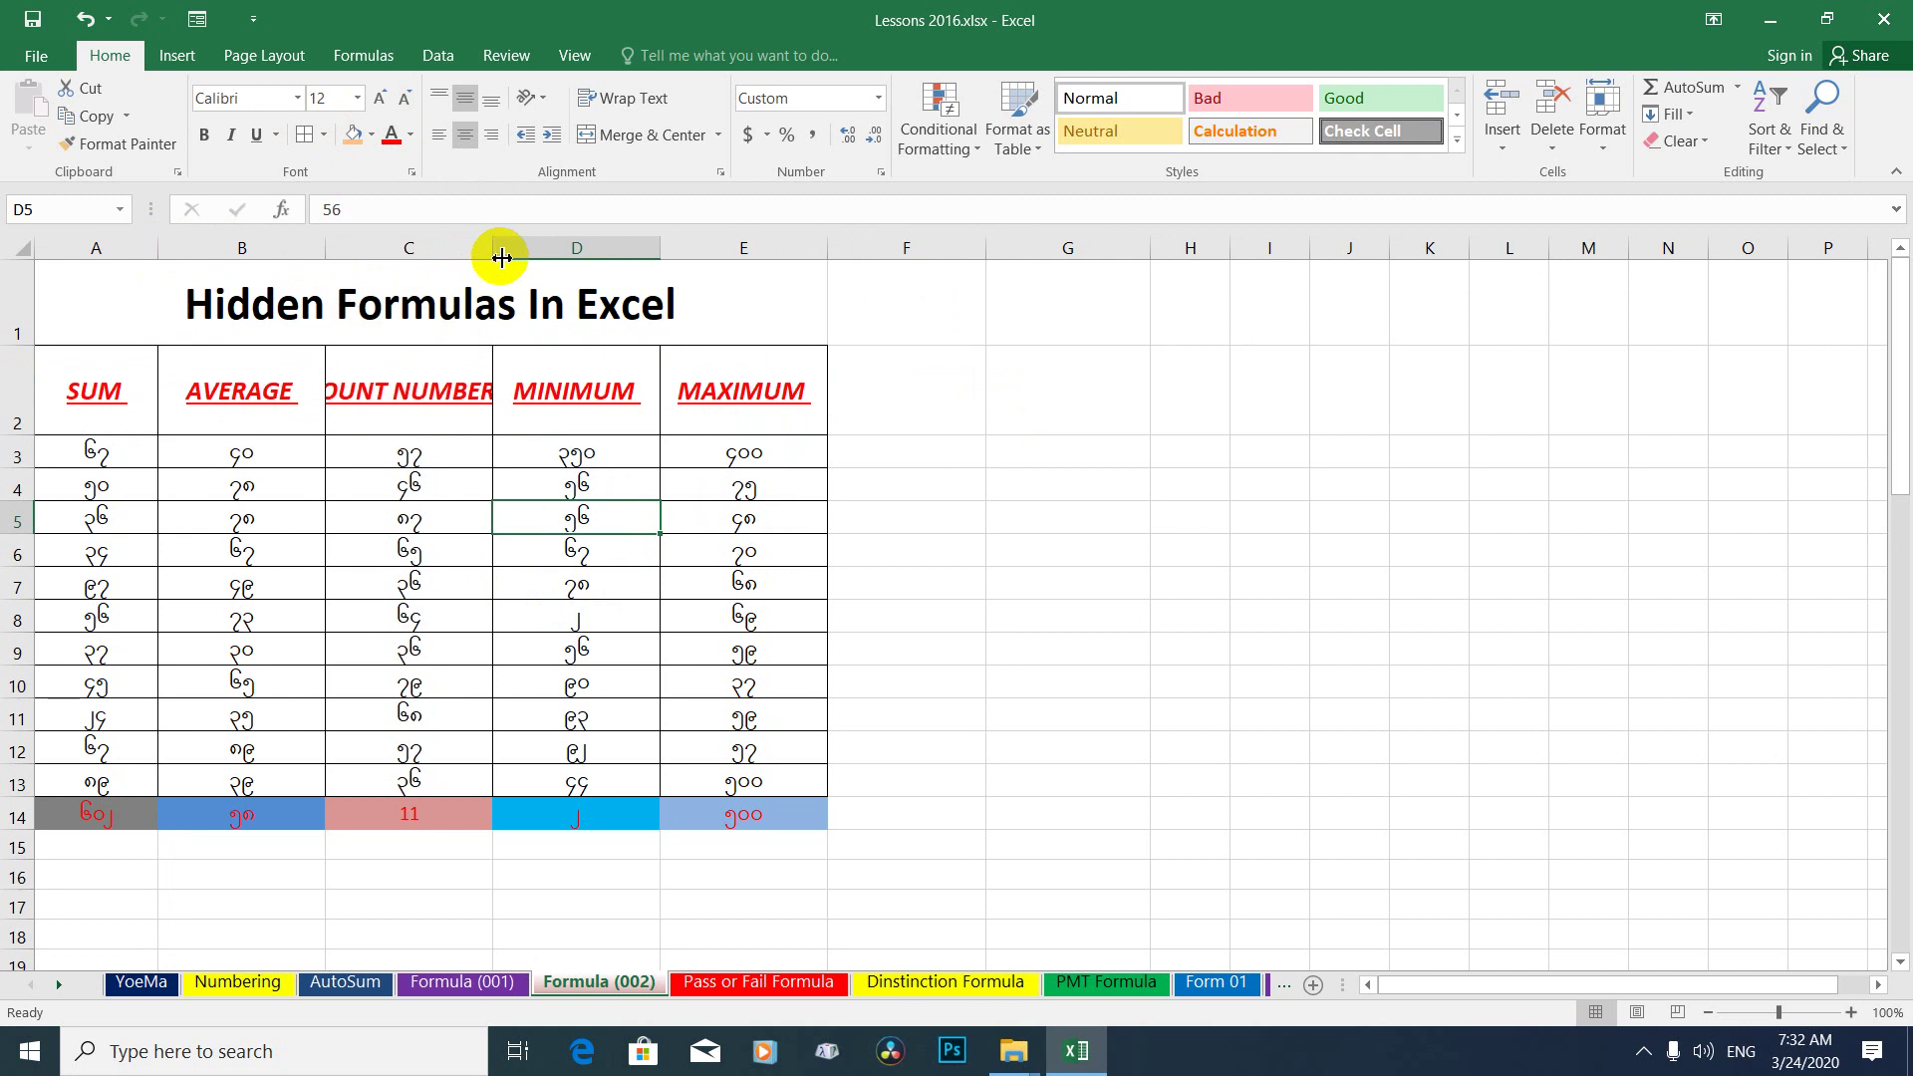
{"action": "left_click_drag", "start_coordinate": [501, 257], "coordinate": [569, 258]}
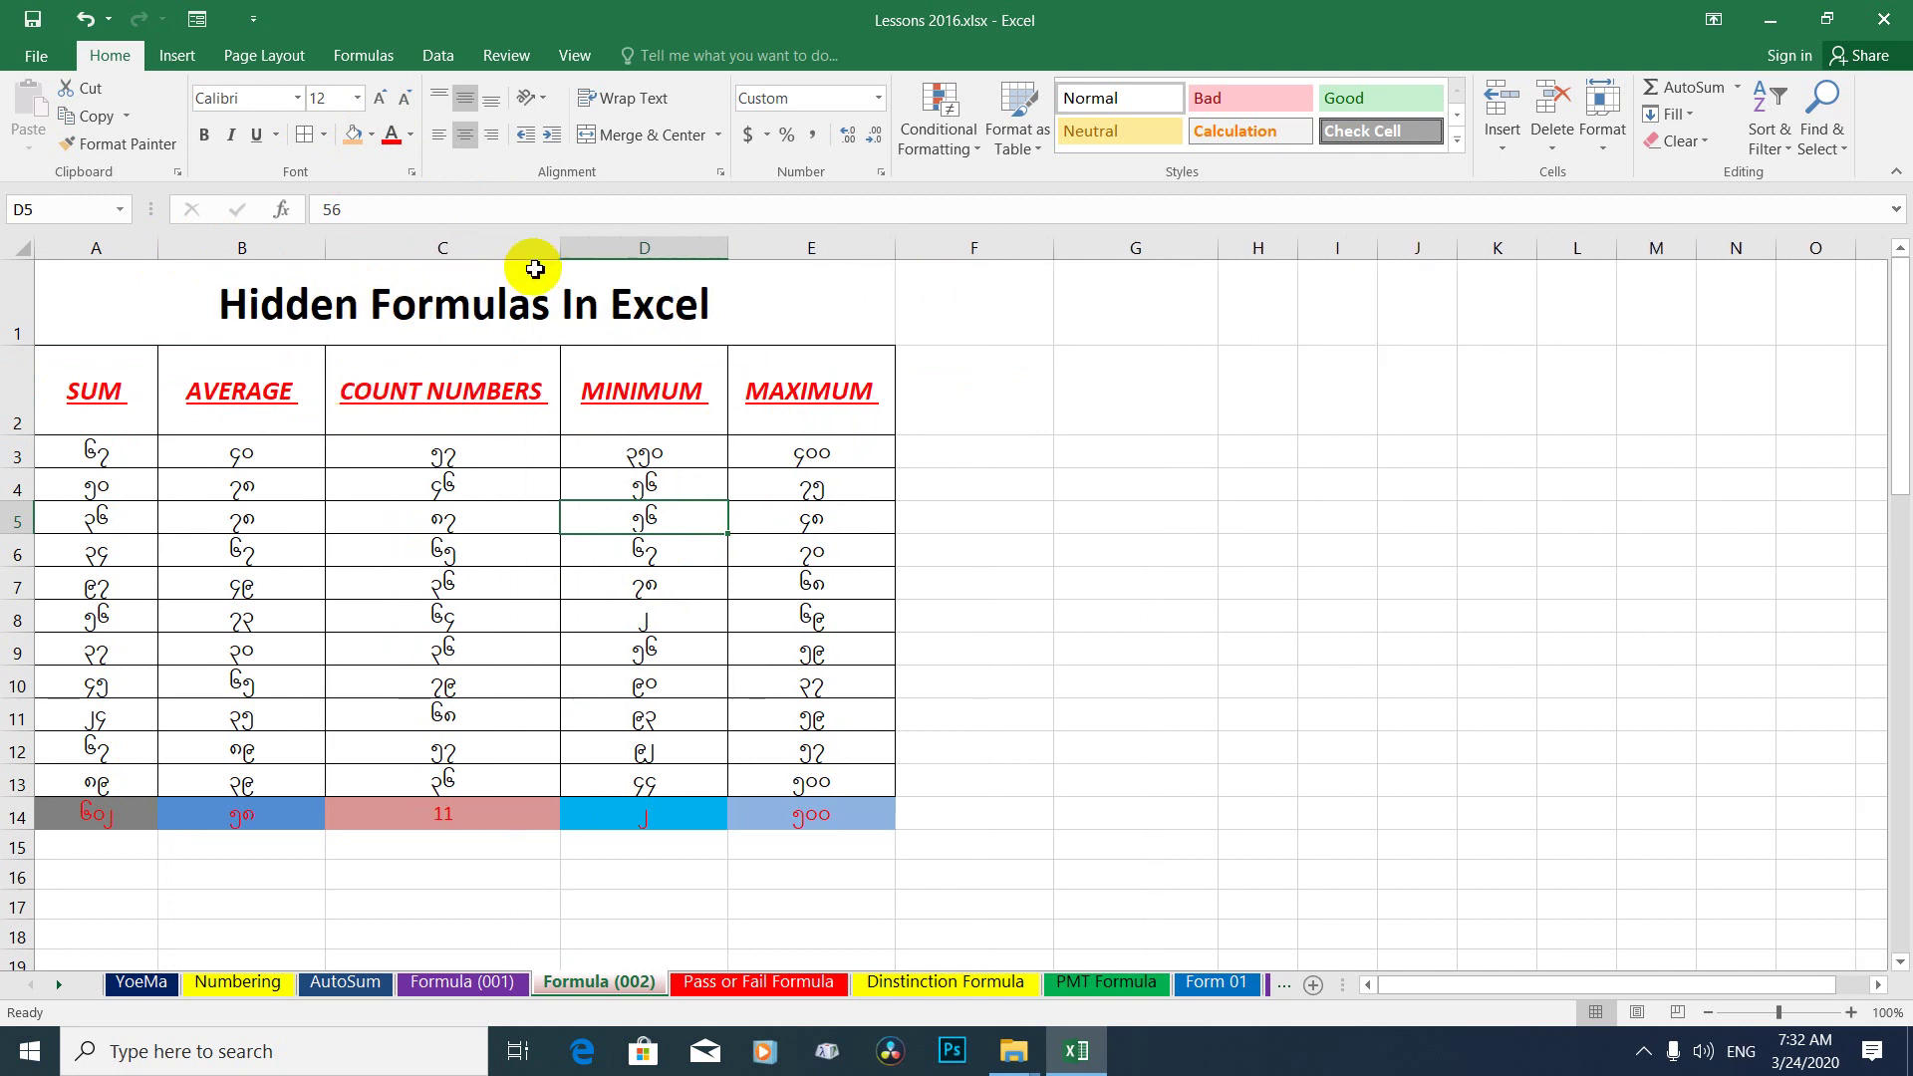
{"action": "left_click", "coordinate": [982, 478]}
{"action": "left_click", "coordinate": [249, 298]}
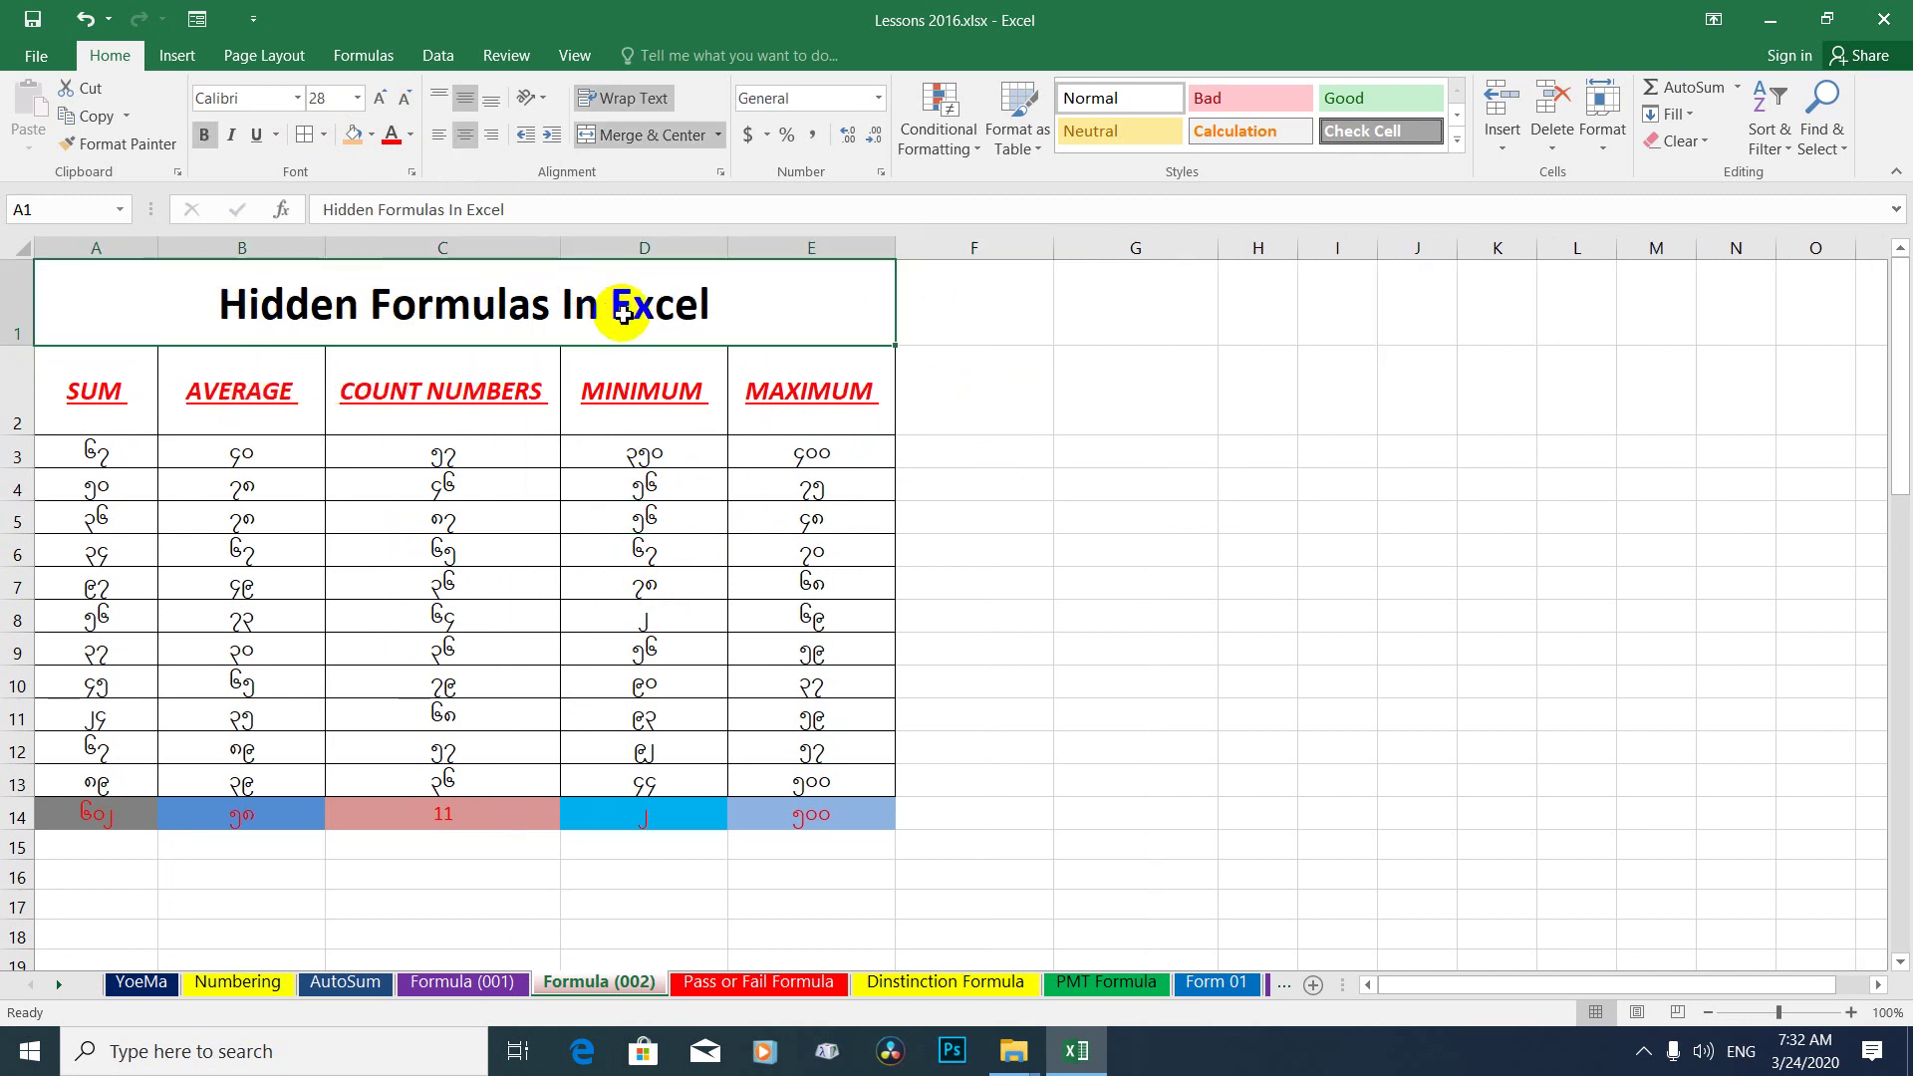
{"action": "left_click", "coordinate": [1737, 87]}
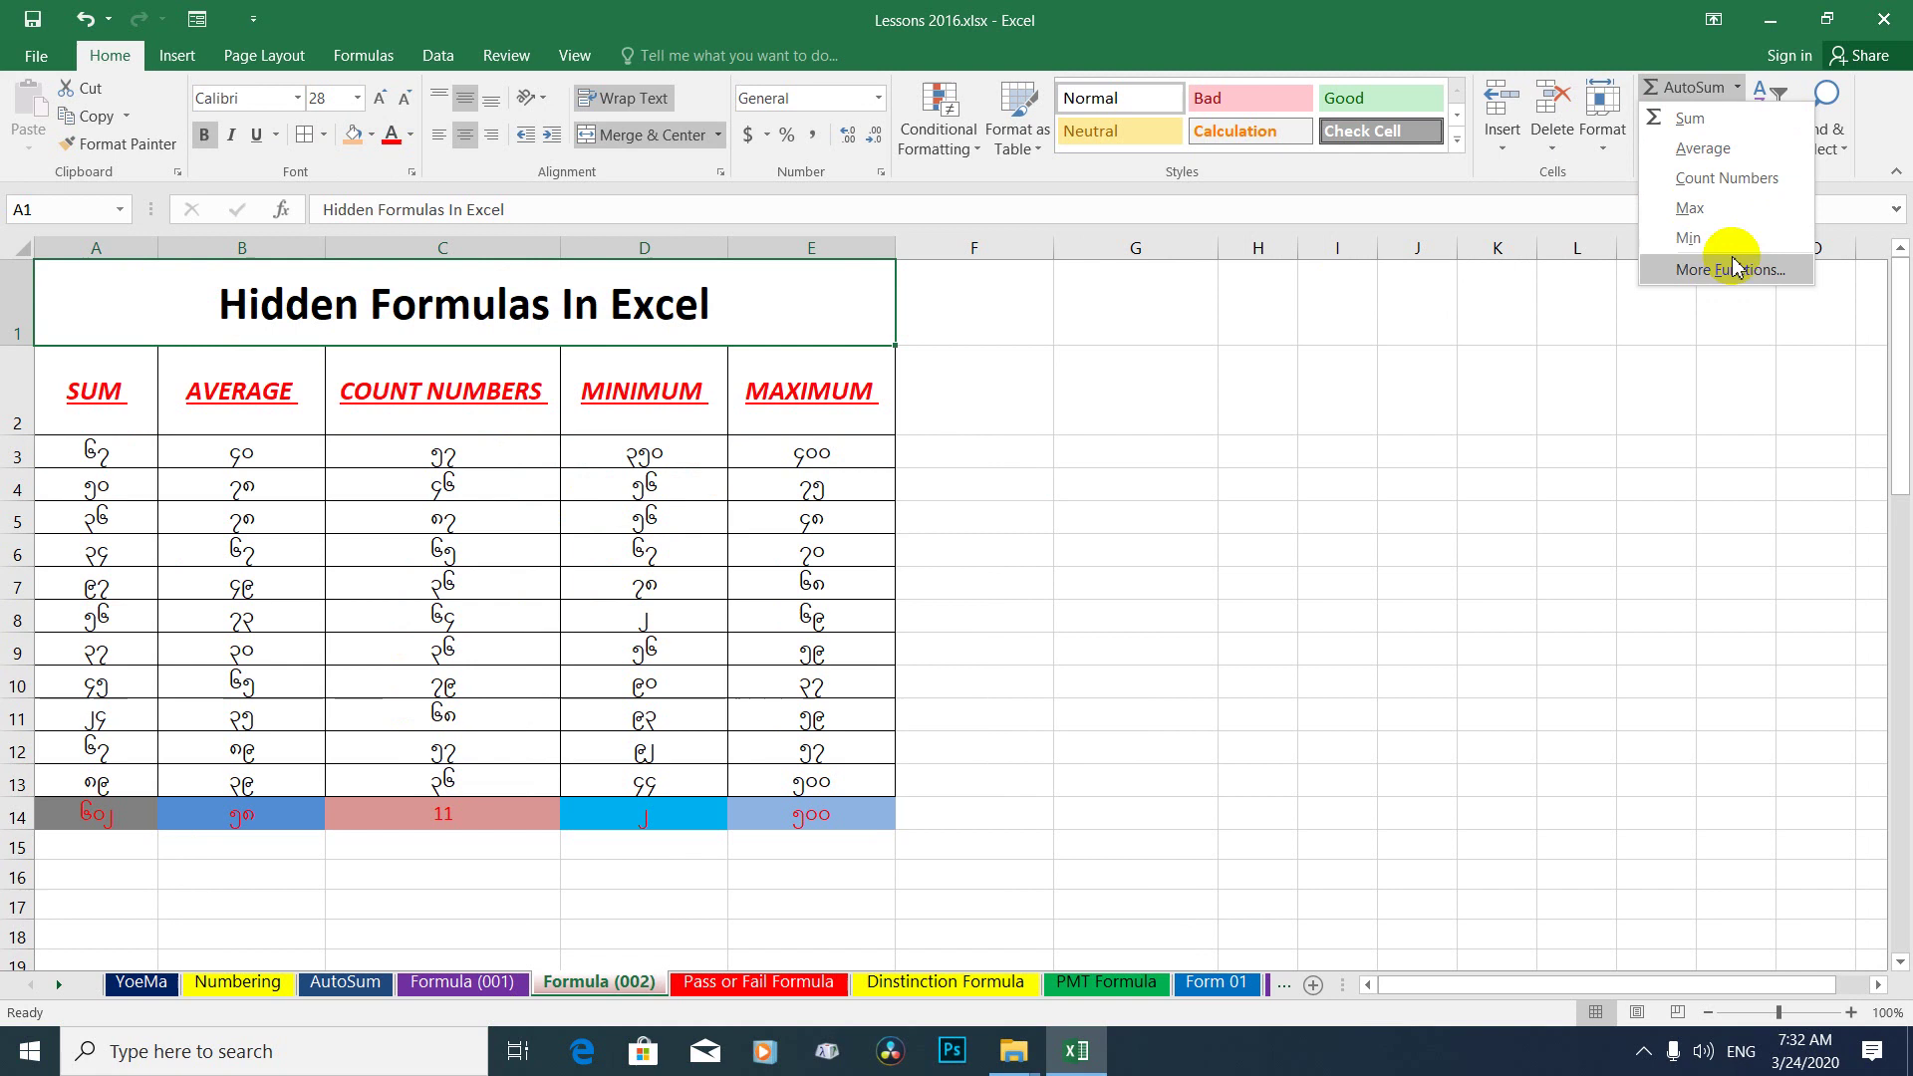
Inspect the title, the row-2 headers and the existing SUM formula in A14.
{"action": "left_click", "coordinate": [1549, 373]}
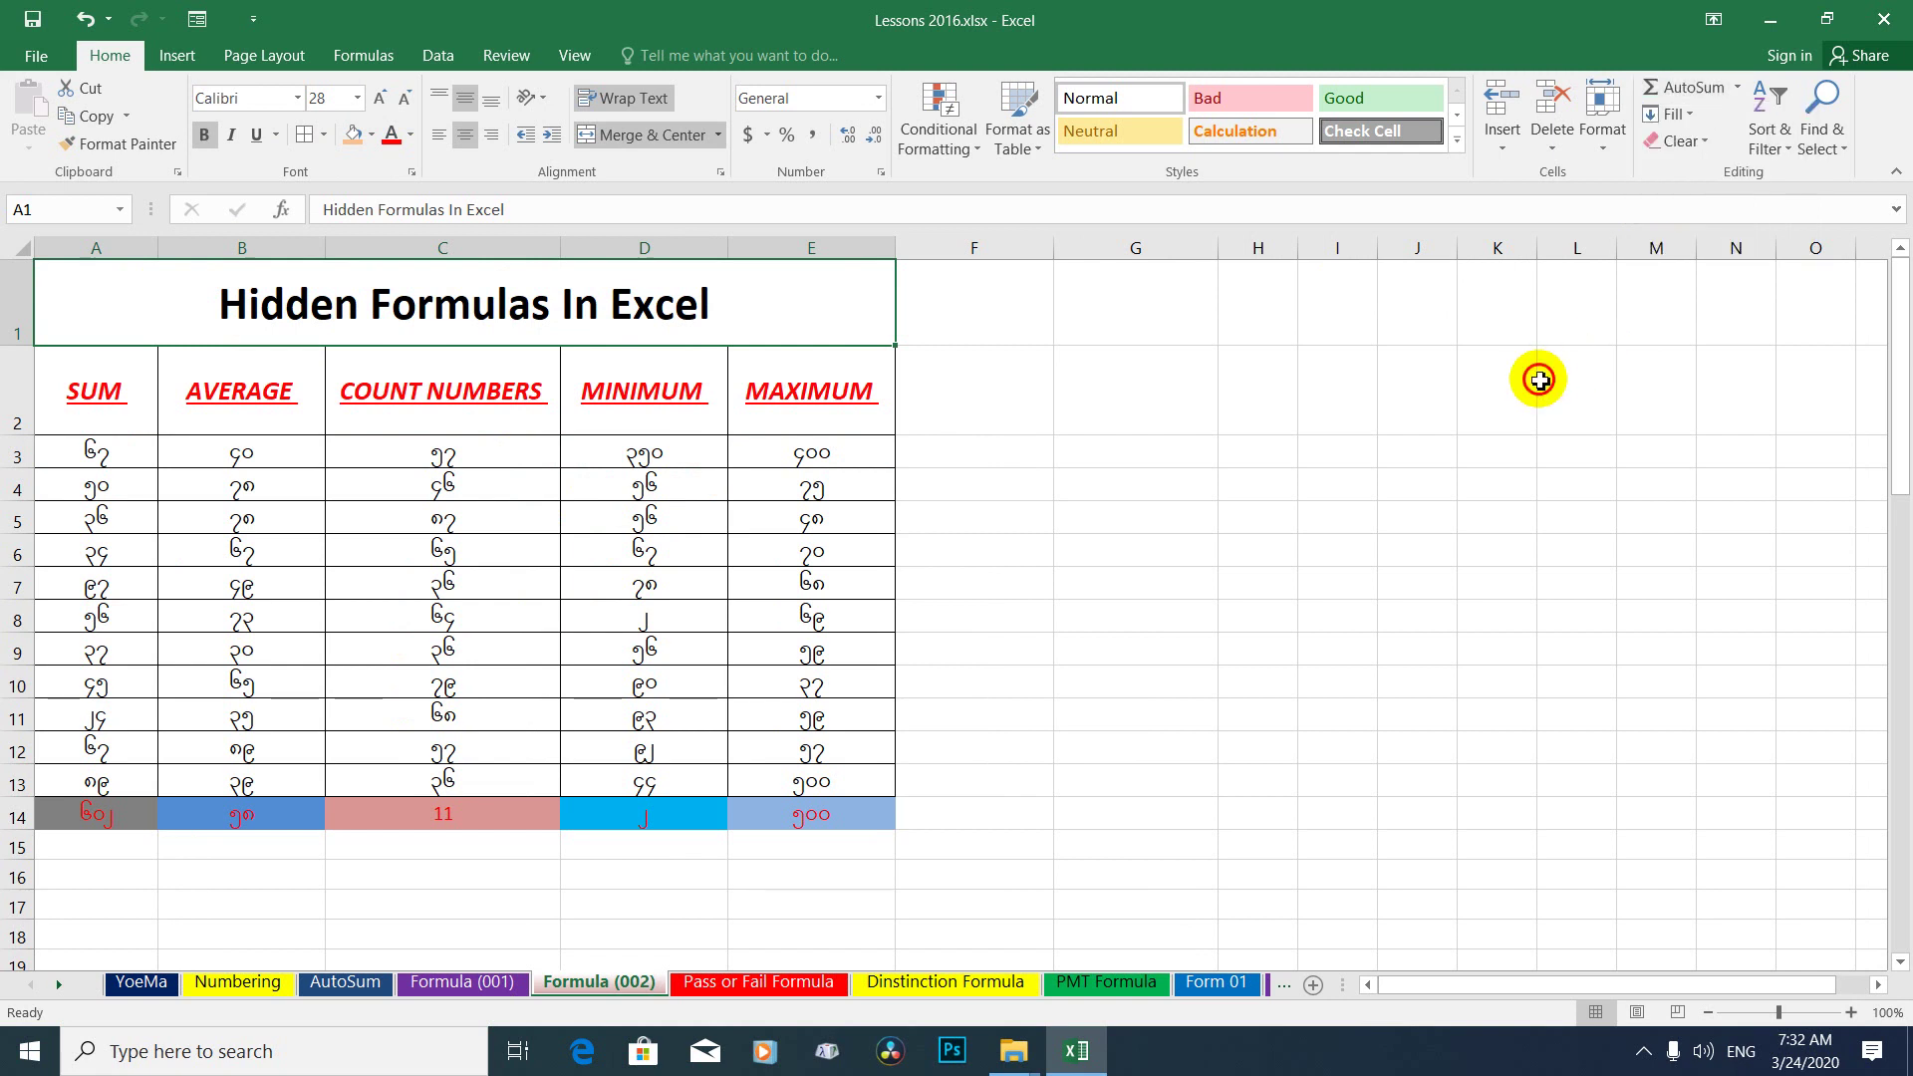
{"action": "double_click", "coordinate": [275, 298]}
{"action": "left_click_drag", "start_coordinate": [365, 299], "coordinate": [227, 297]}
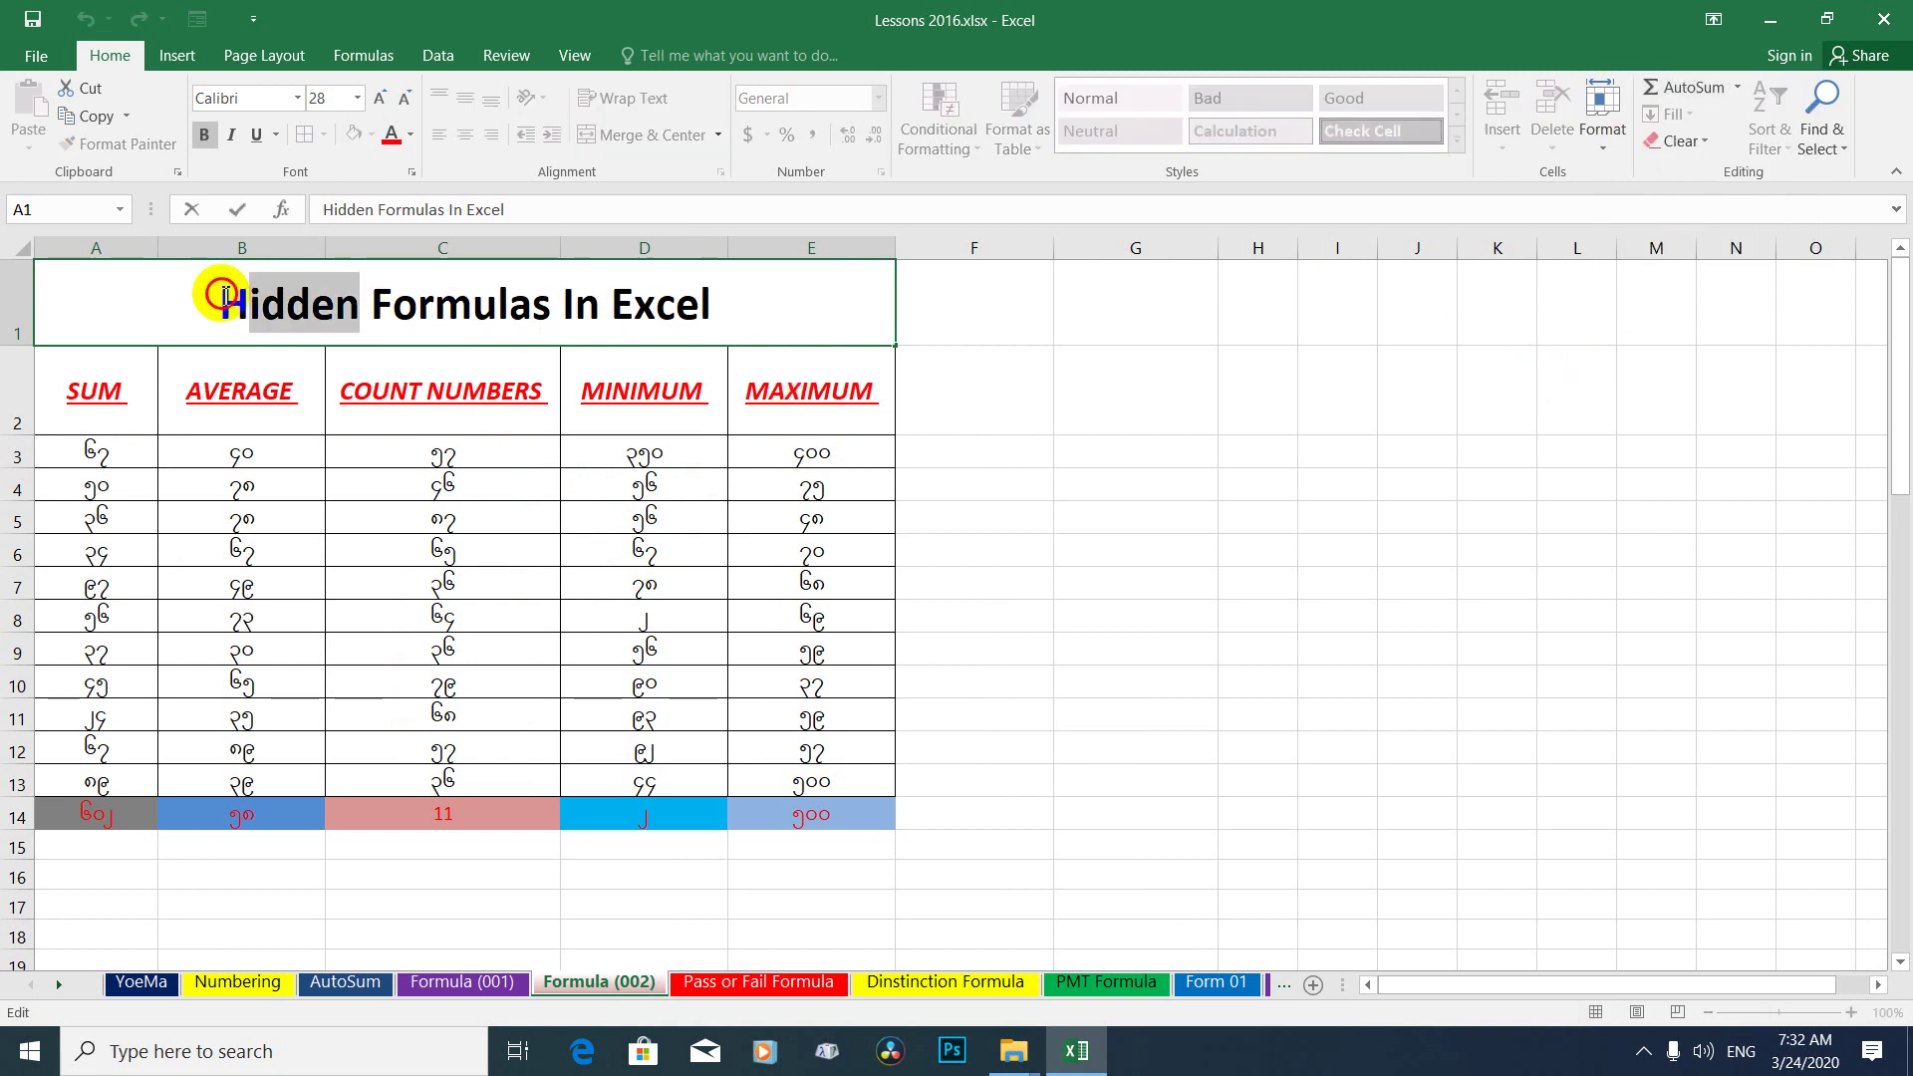
{"action": "left_click", "coordinate": [516, 289]}
{"action": "left_click", "coordinate": [109, 423]}
{"action": "left_click", "coordinate": [199, 423]}
{"action": "left_click", "coordinate": [448, 399]}
{"action": "left_click", "coordinate": [658, 388]}
{"action": "left_click", "coordinate": [834, 386]}
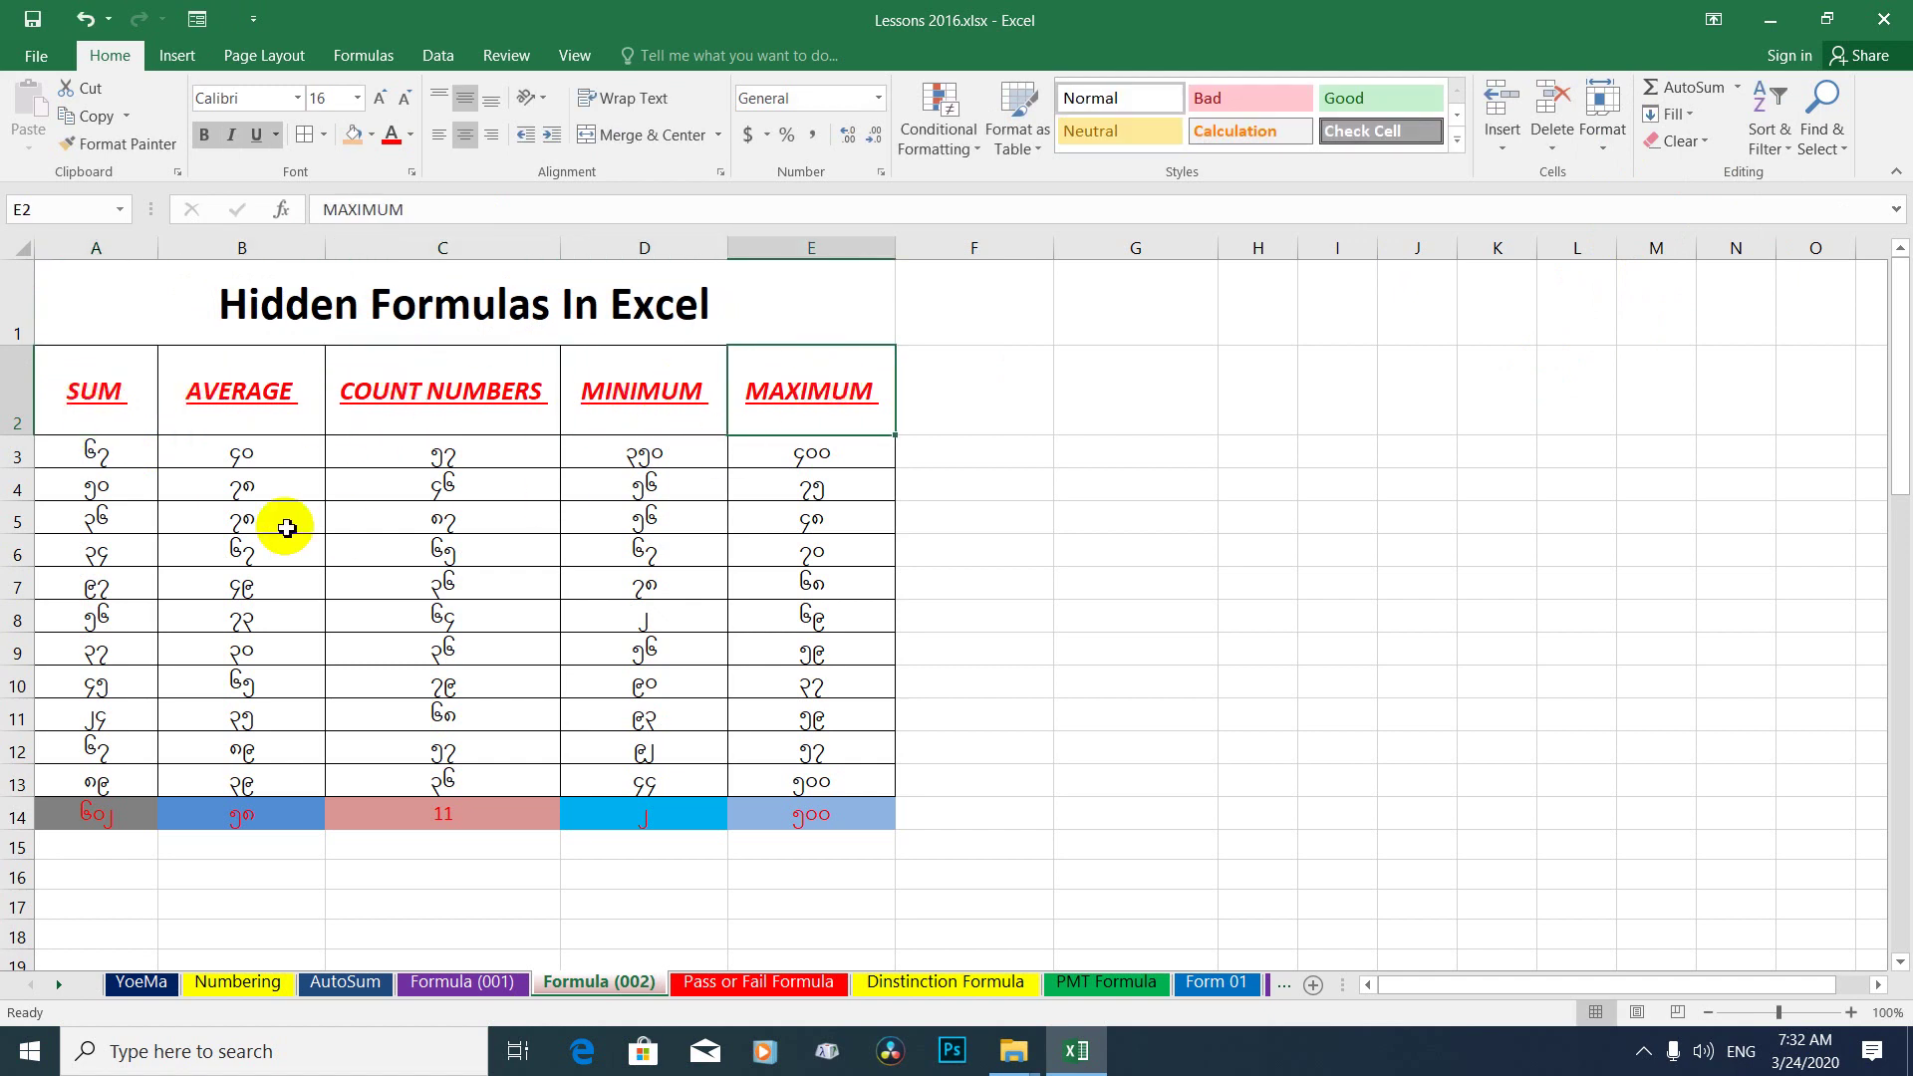
{"action": "left_click", "coordinate": [127, 458]}
{"action": "left_click", "coordinate": [106, 822]}
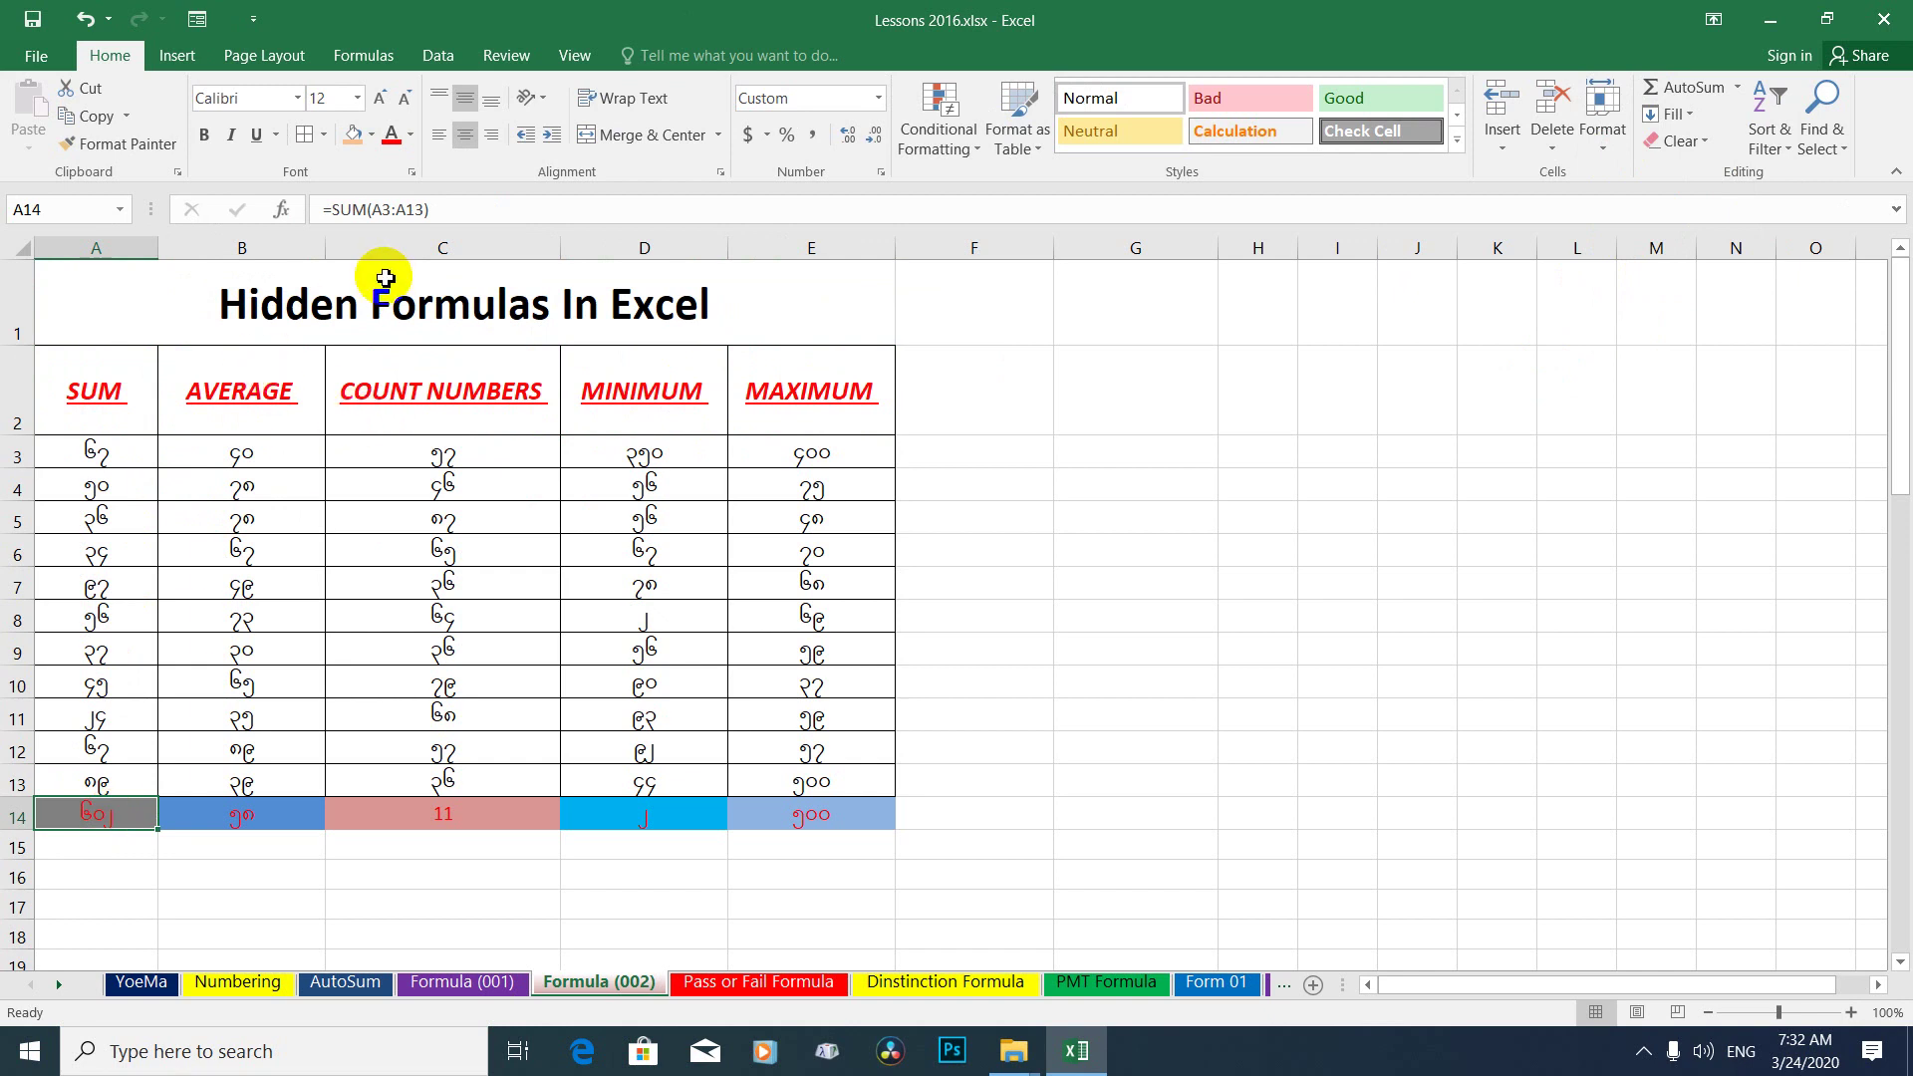
Rebuild A14 as an AutoSum SUM of A3:A13.
{"action": "left_click", "coordinate": [107, 457]}
{"action": "left_click_drag", "start_coordinate": [95, 453], "coordinate": [90, 730]}
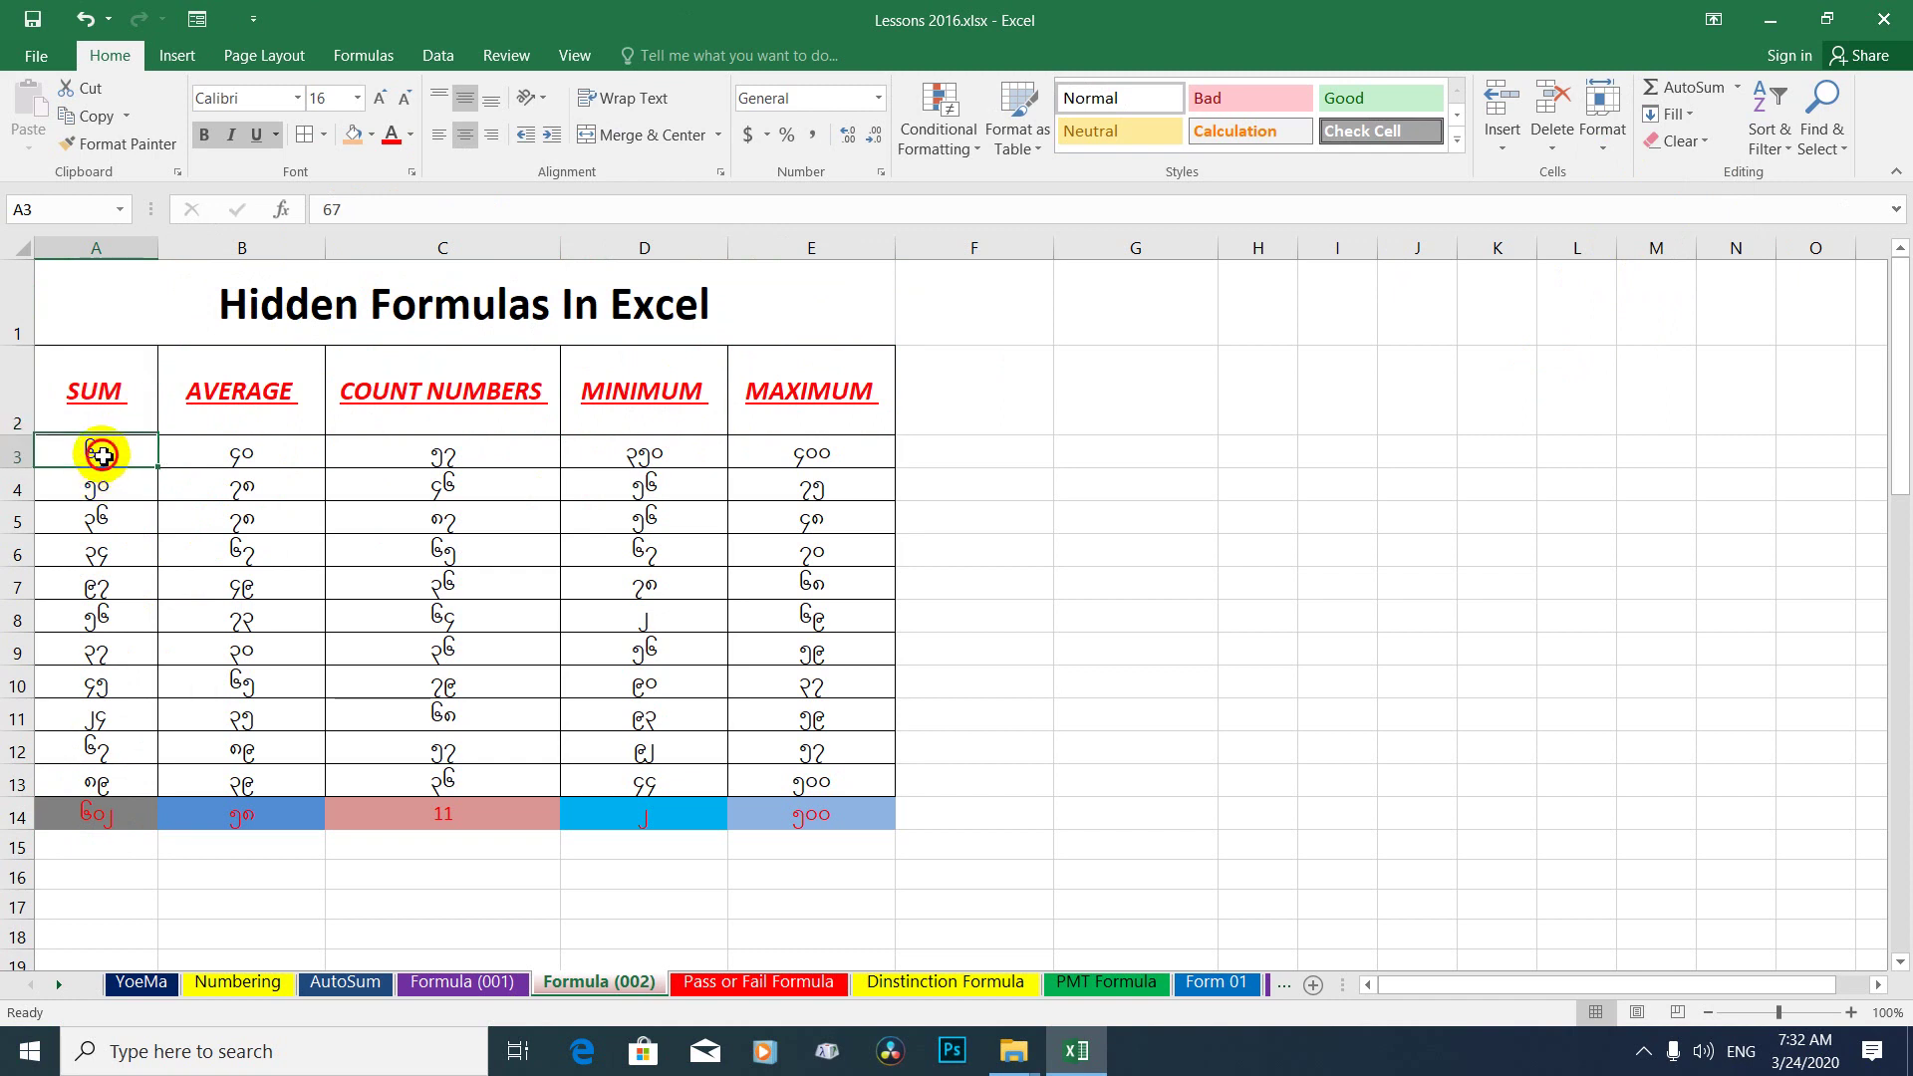
{"action": "left_click", "coordinate": [107, 821]}
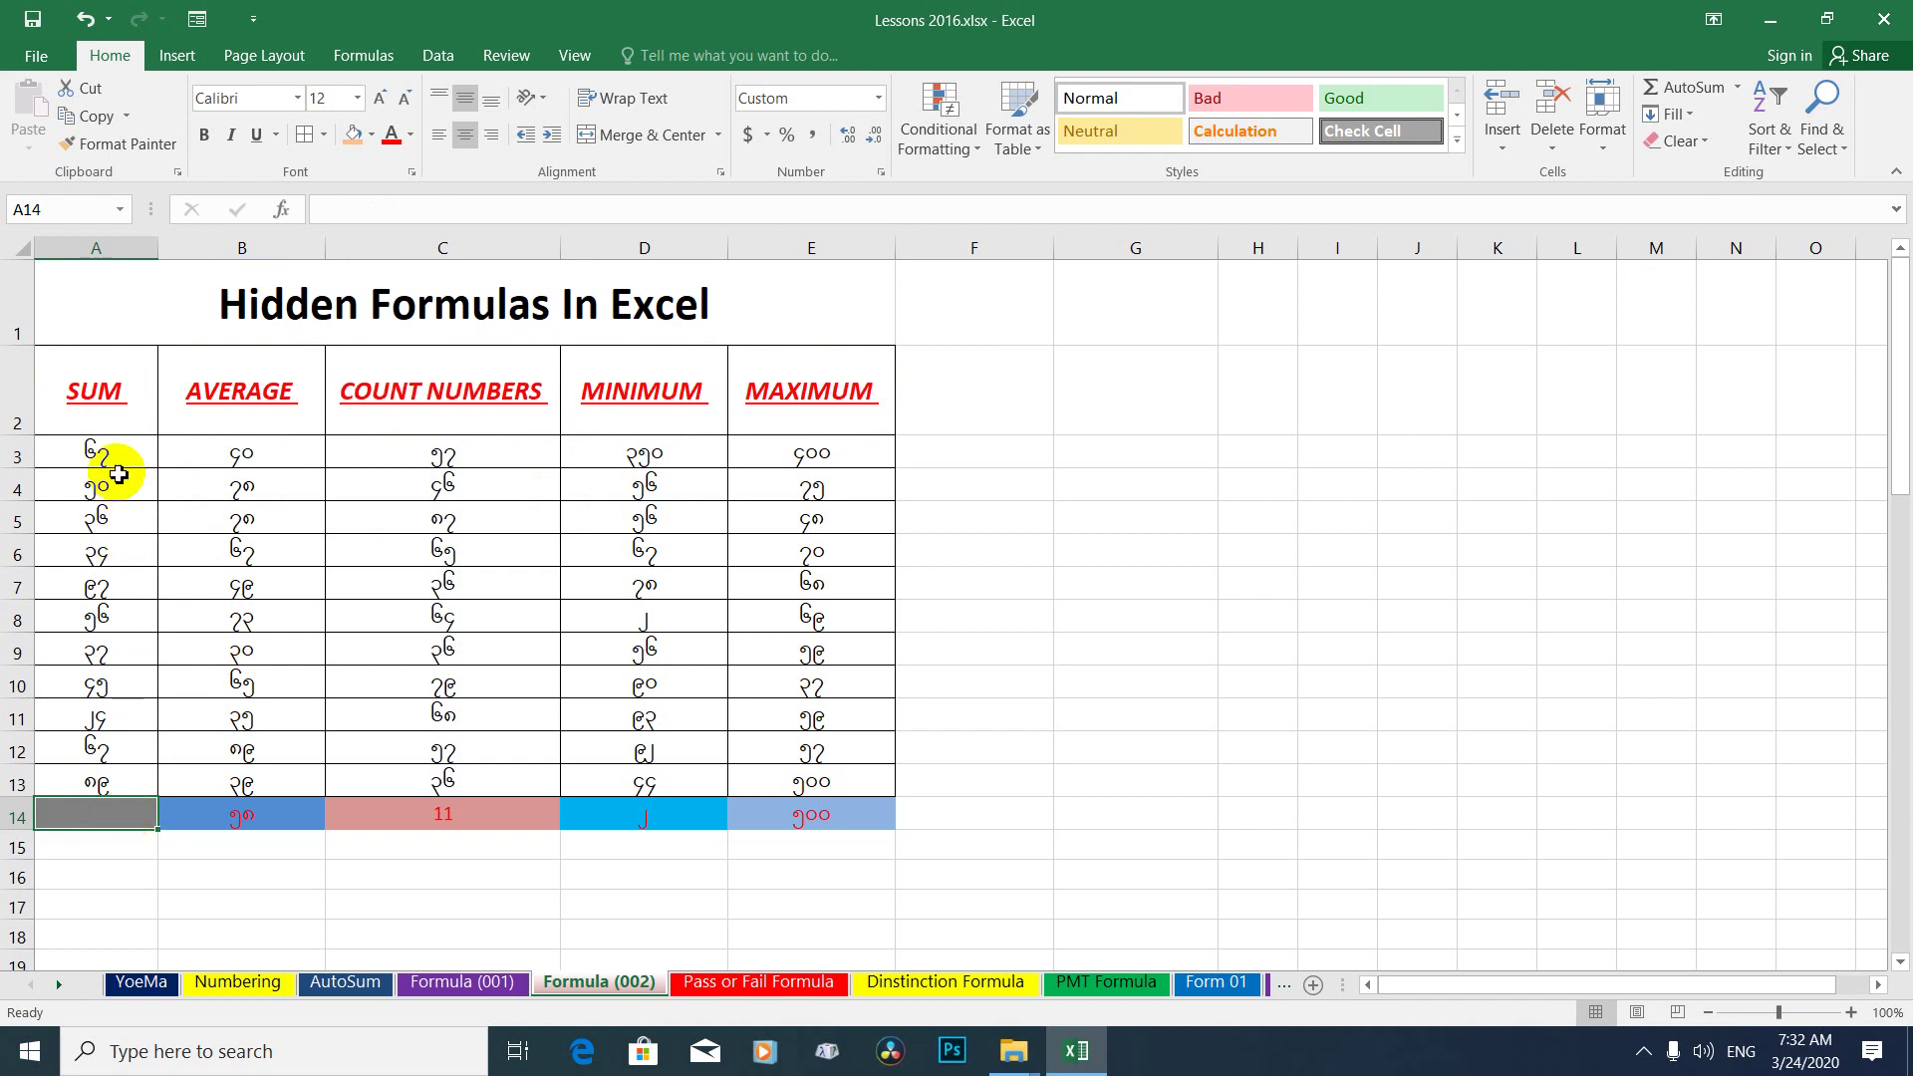
{"action": "left_click_drag", "start_coordinate": [101, 451], "coordinate": [127, 813]}
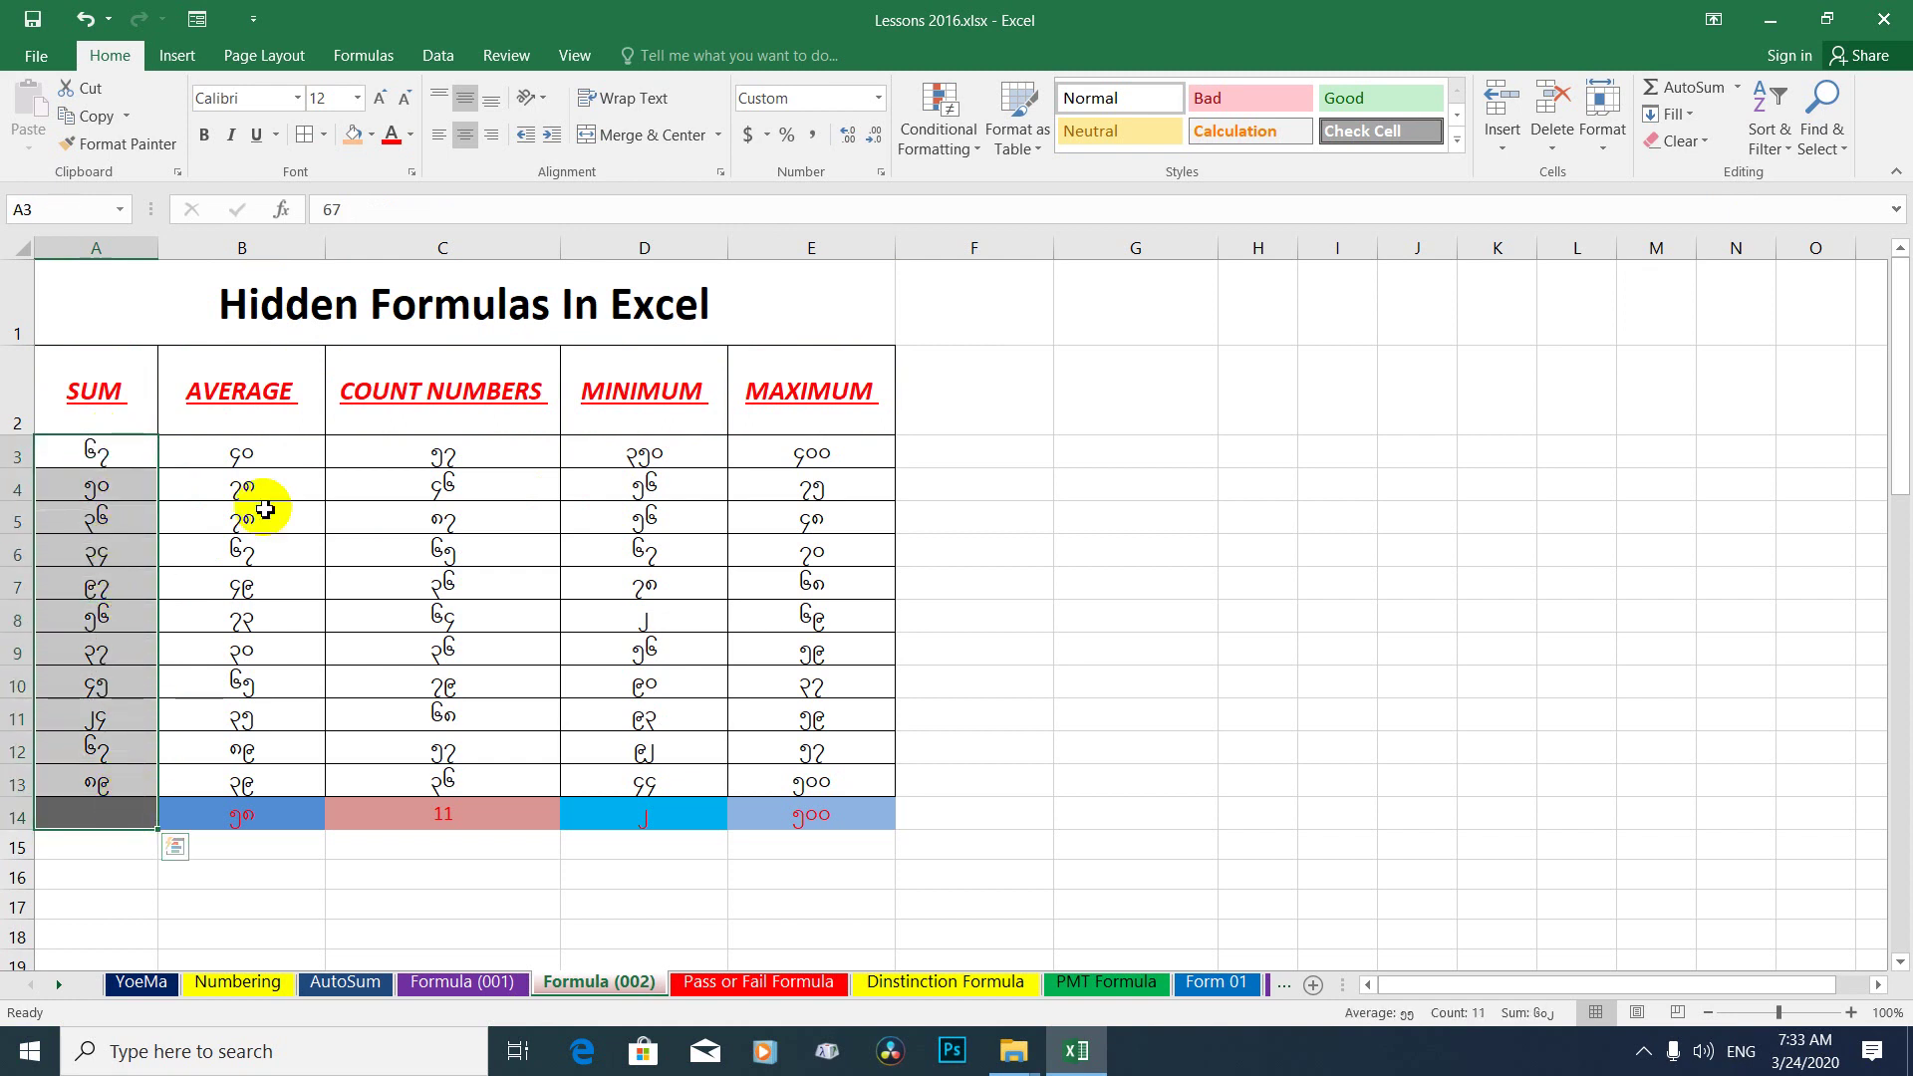
{"action": "left_click", "coordinate": [1737, 88]}
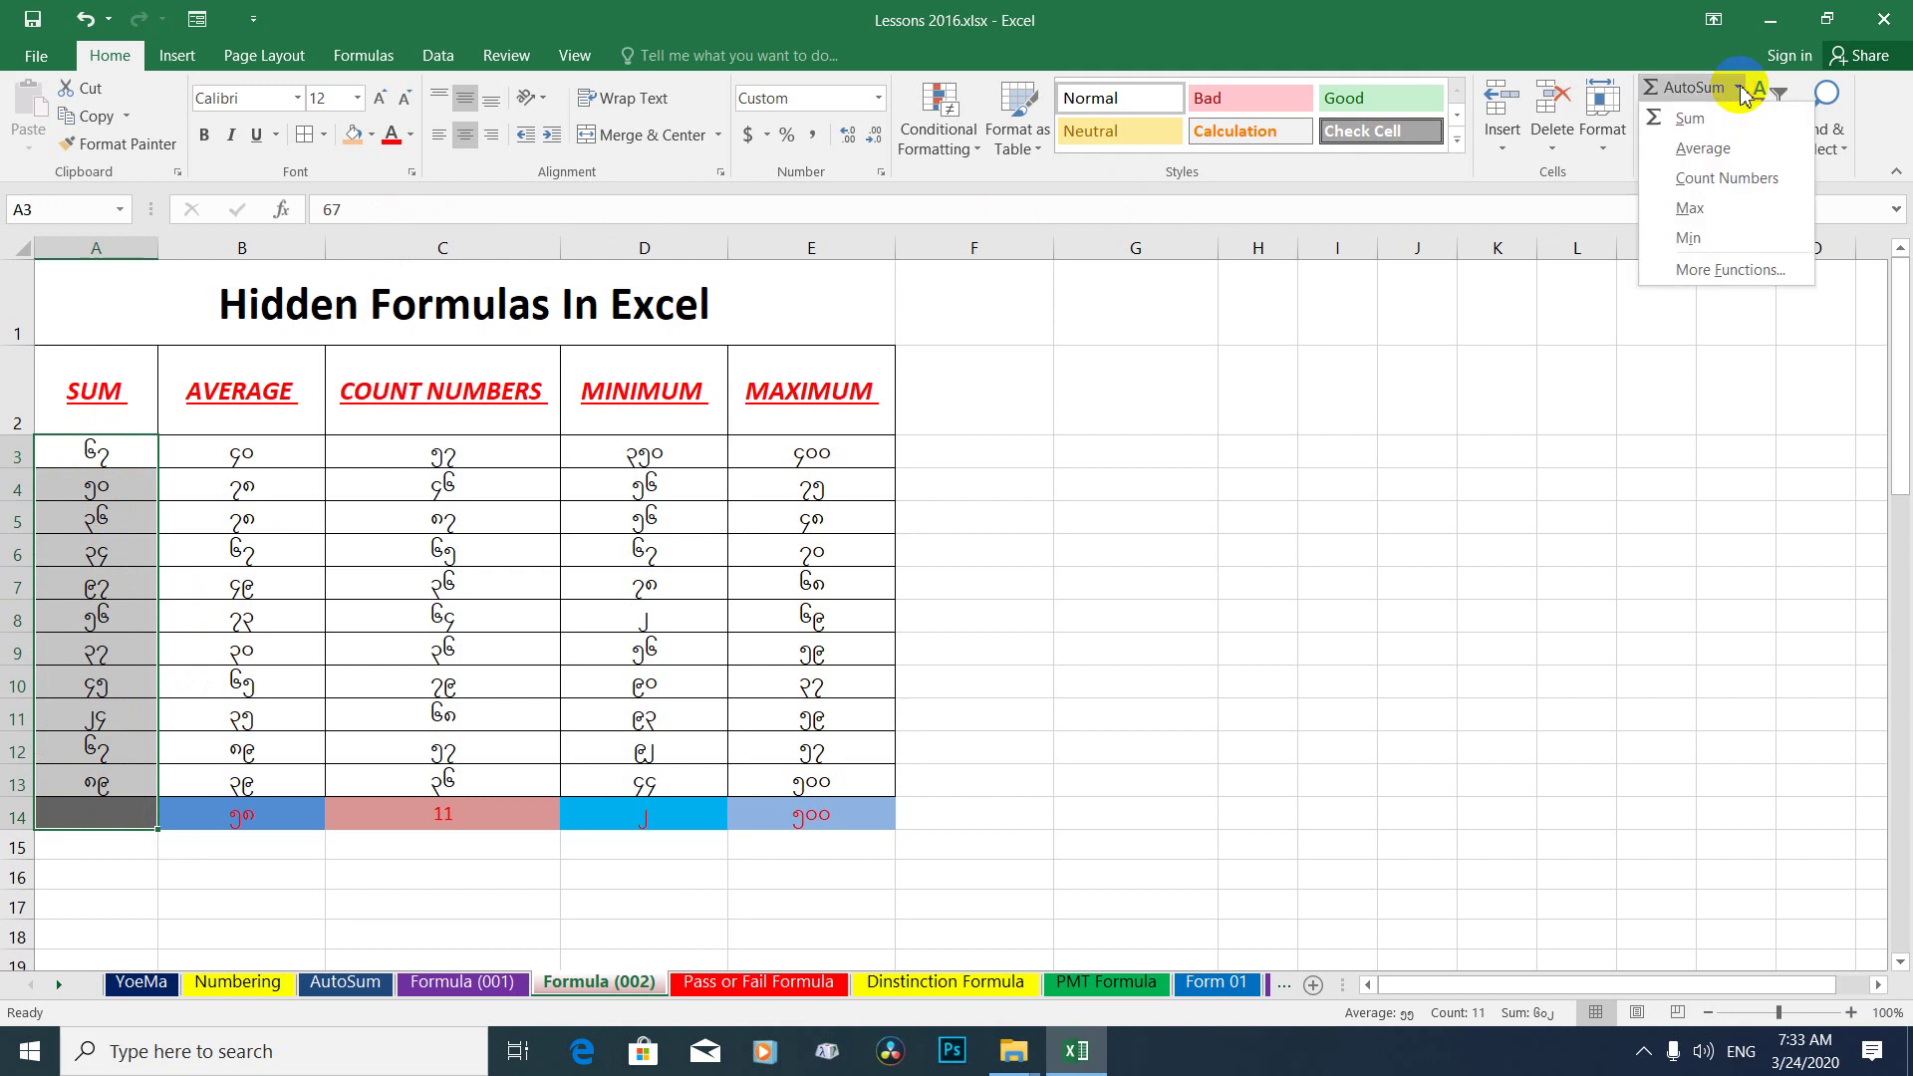
{"action": "left_click", "coordinate": [1689, 117]}
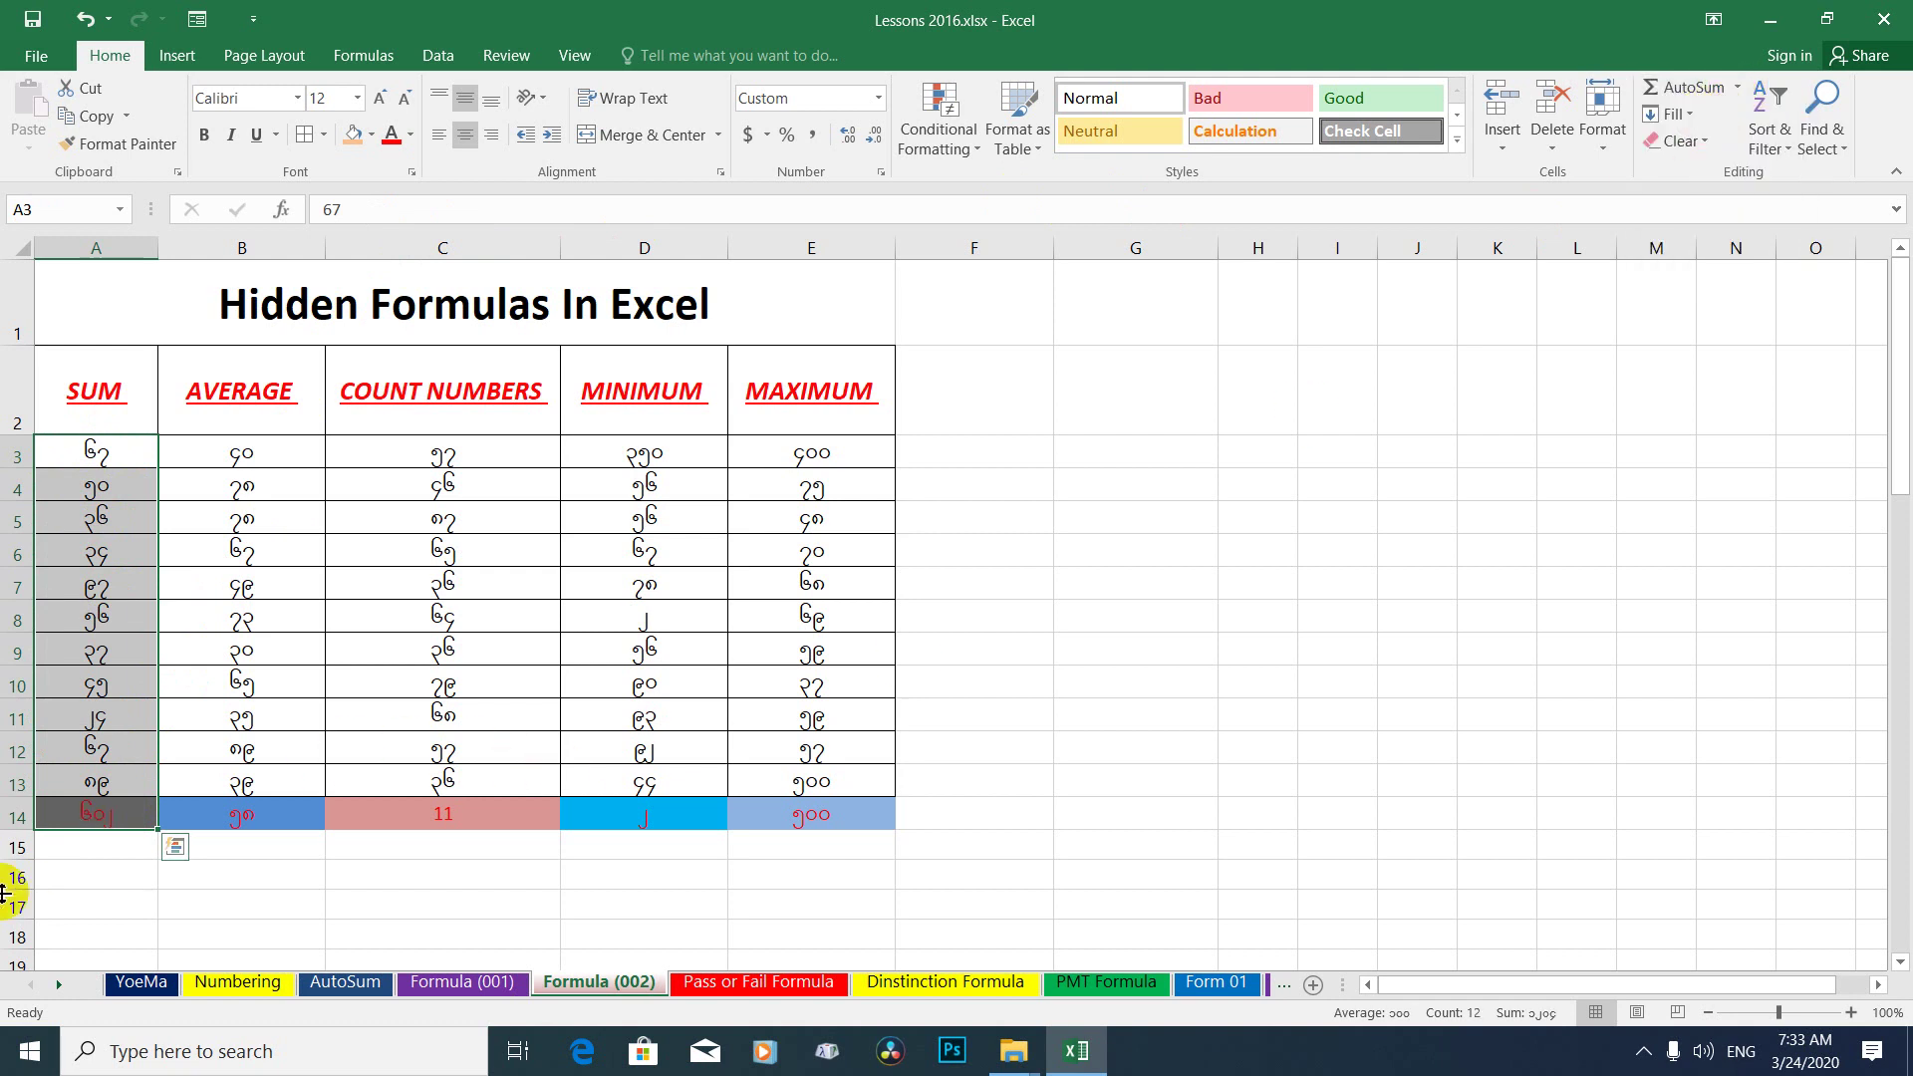
{"action": "left_click", "coordinate": [98, 819]}
Make row 14 taller and format its totals bold black.
{"action": "mouse_move", "coordinate": [11, 831]}
{"action": "left_mouse_down"}
{"action": "mouse_move", "coordinate": [11, 869]}
{"action": "mouse_move", "coordinate": [768, 827]}
{"action": "left_mouse_up"}
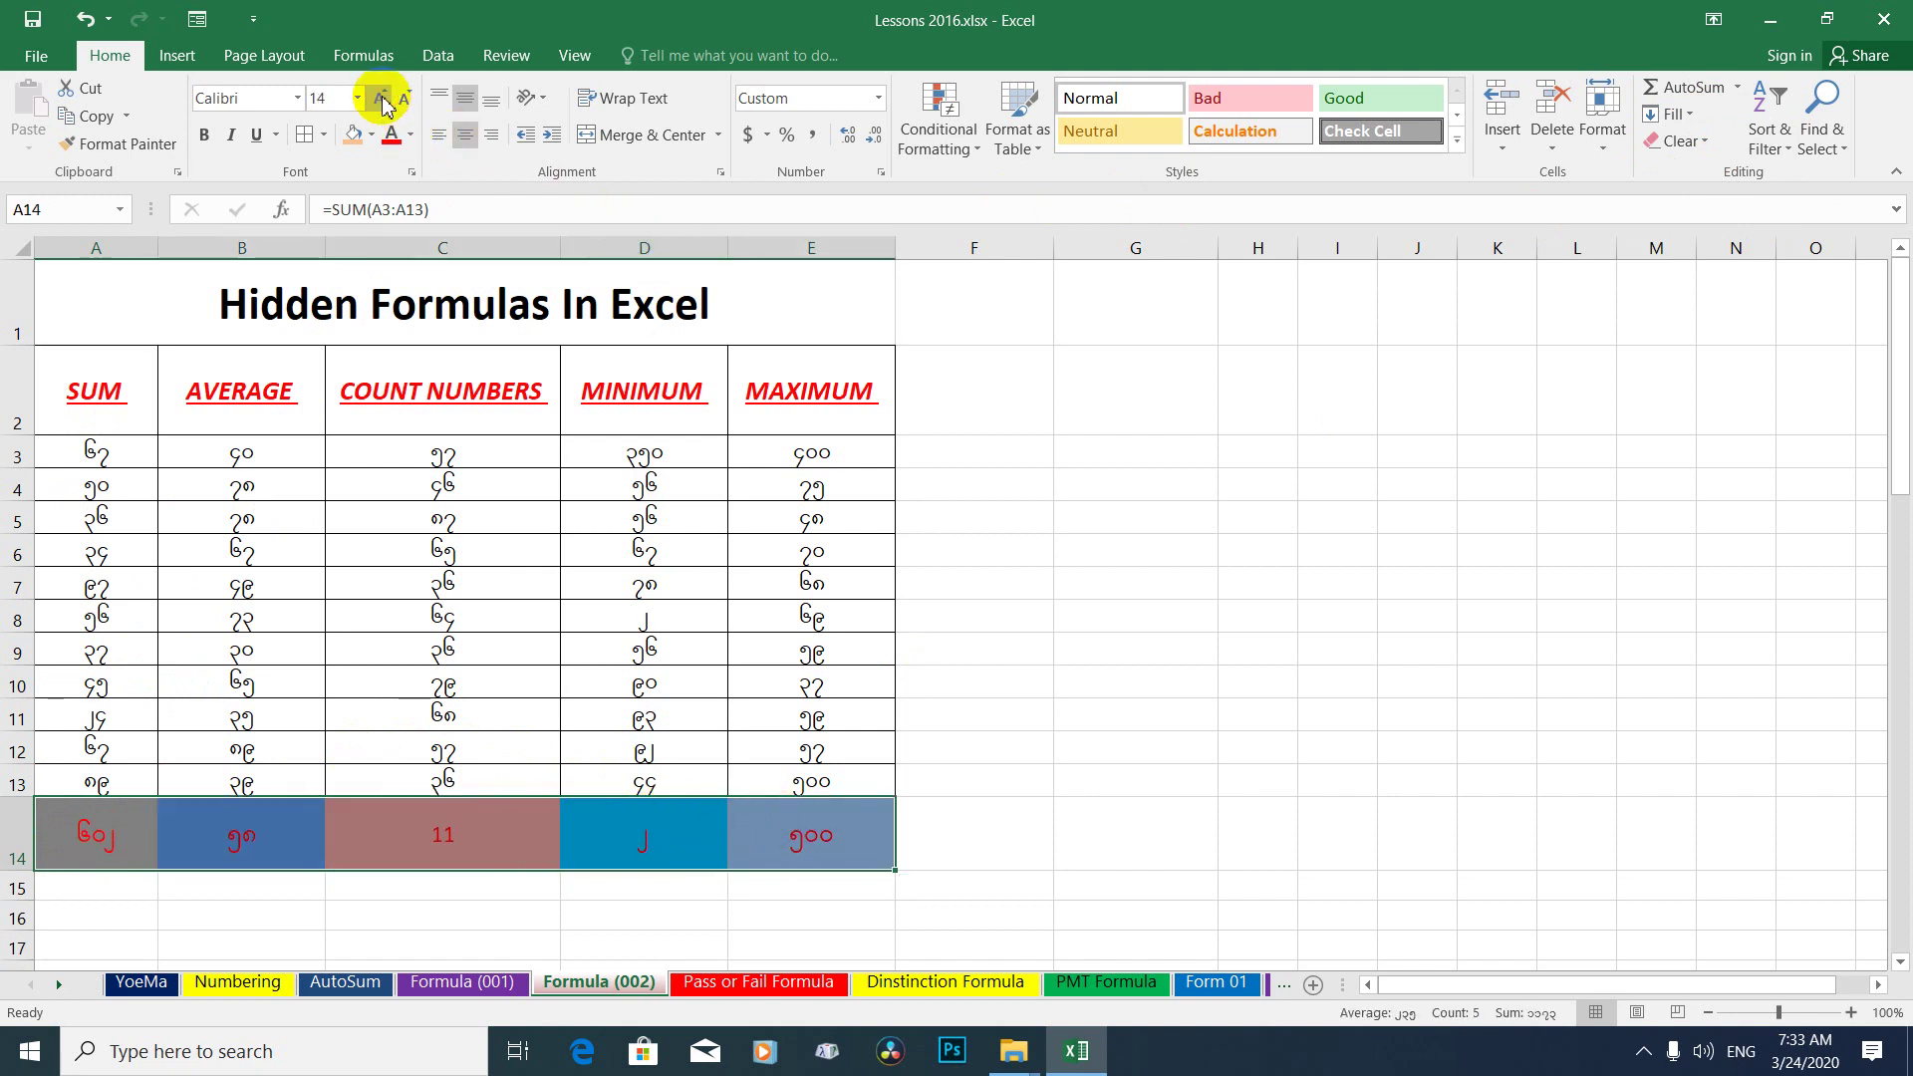
{"action": "left_click", "coordinate": [409, 134]}
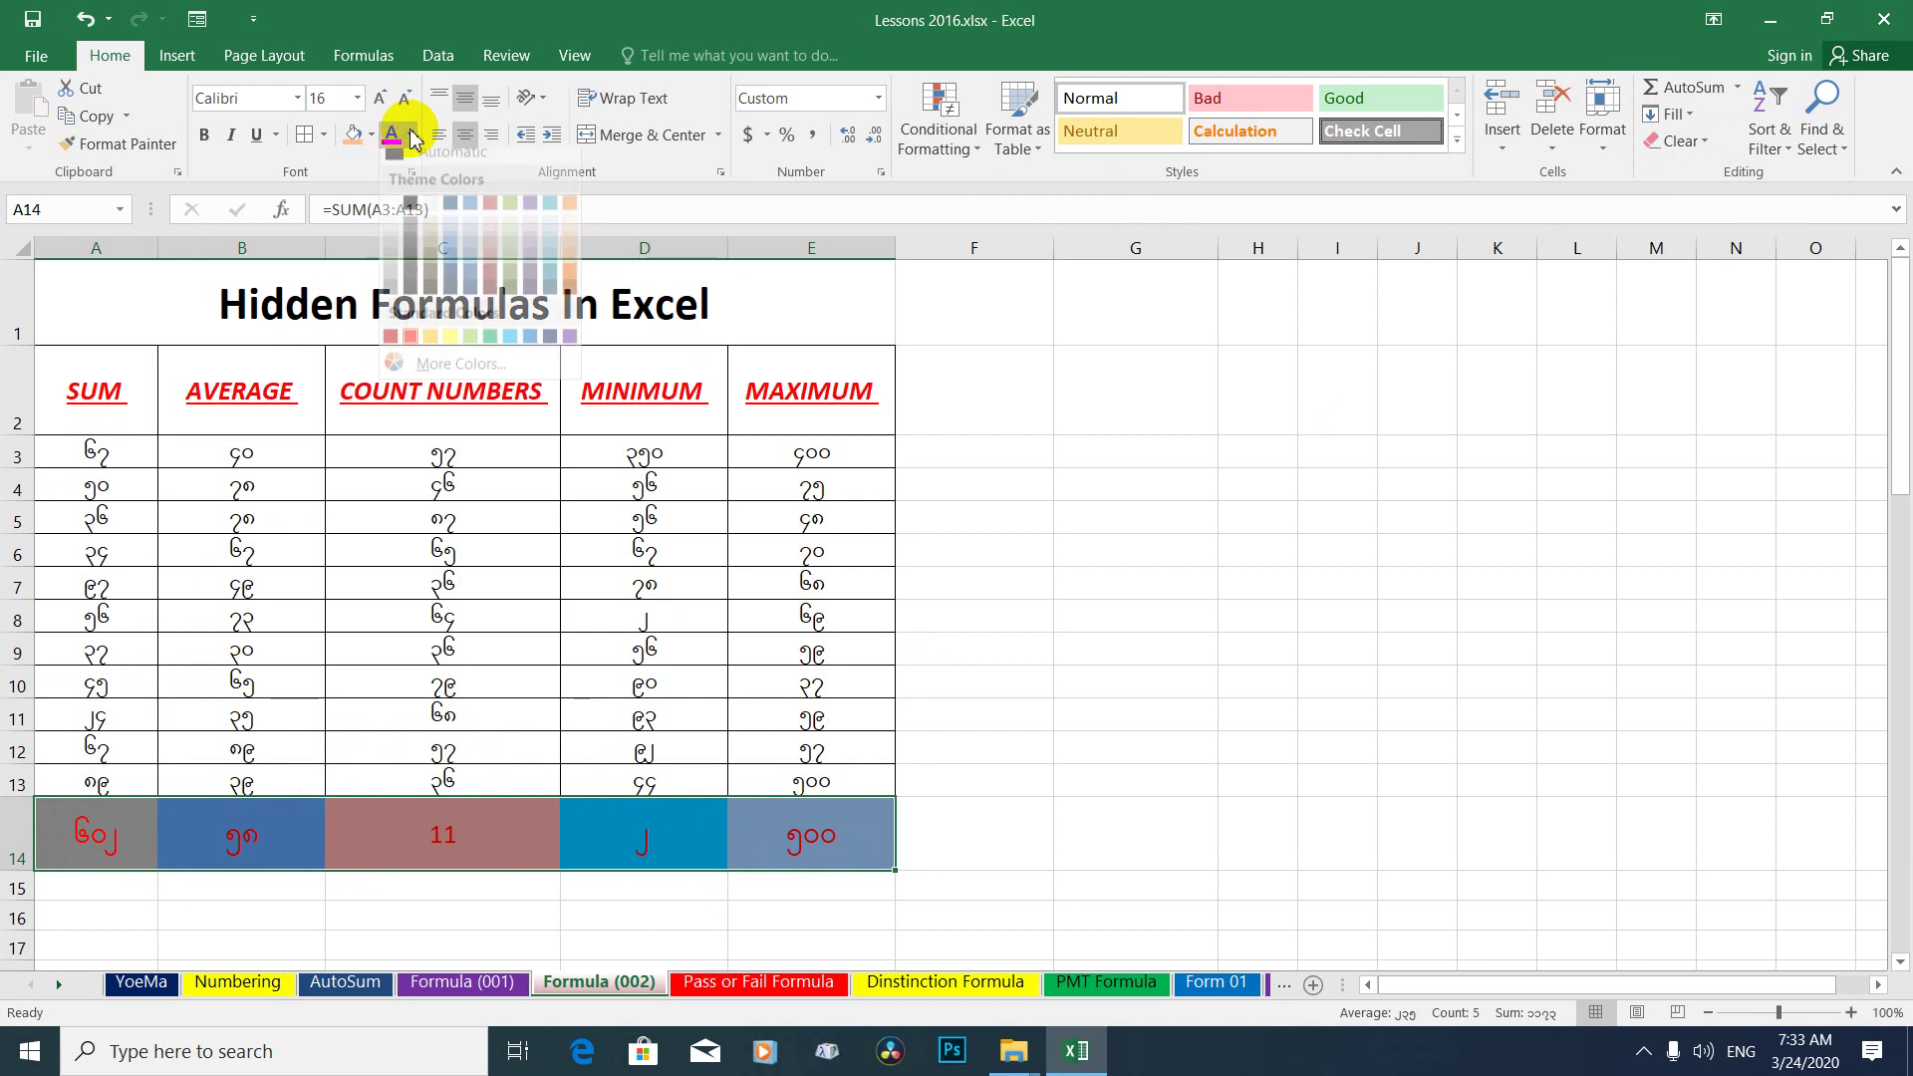
{"action": "left_click", "coordinate": [428, 166]}
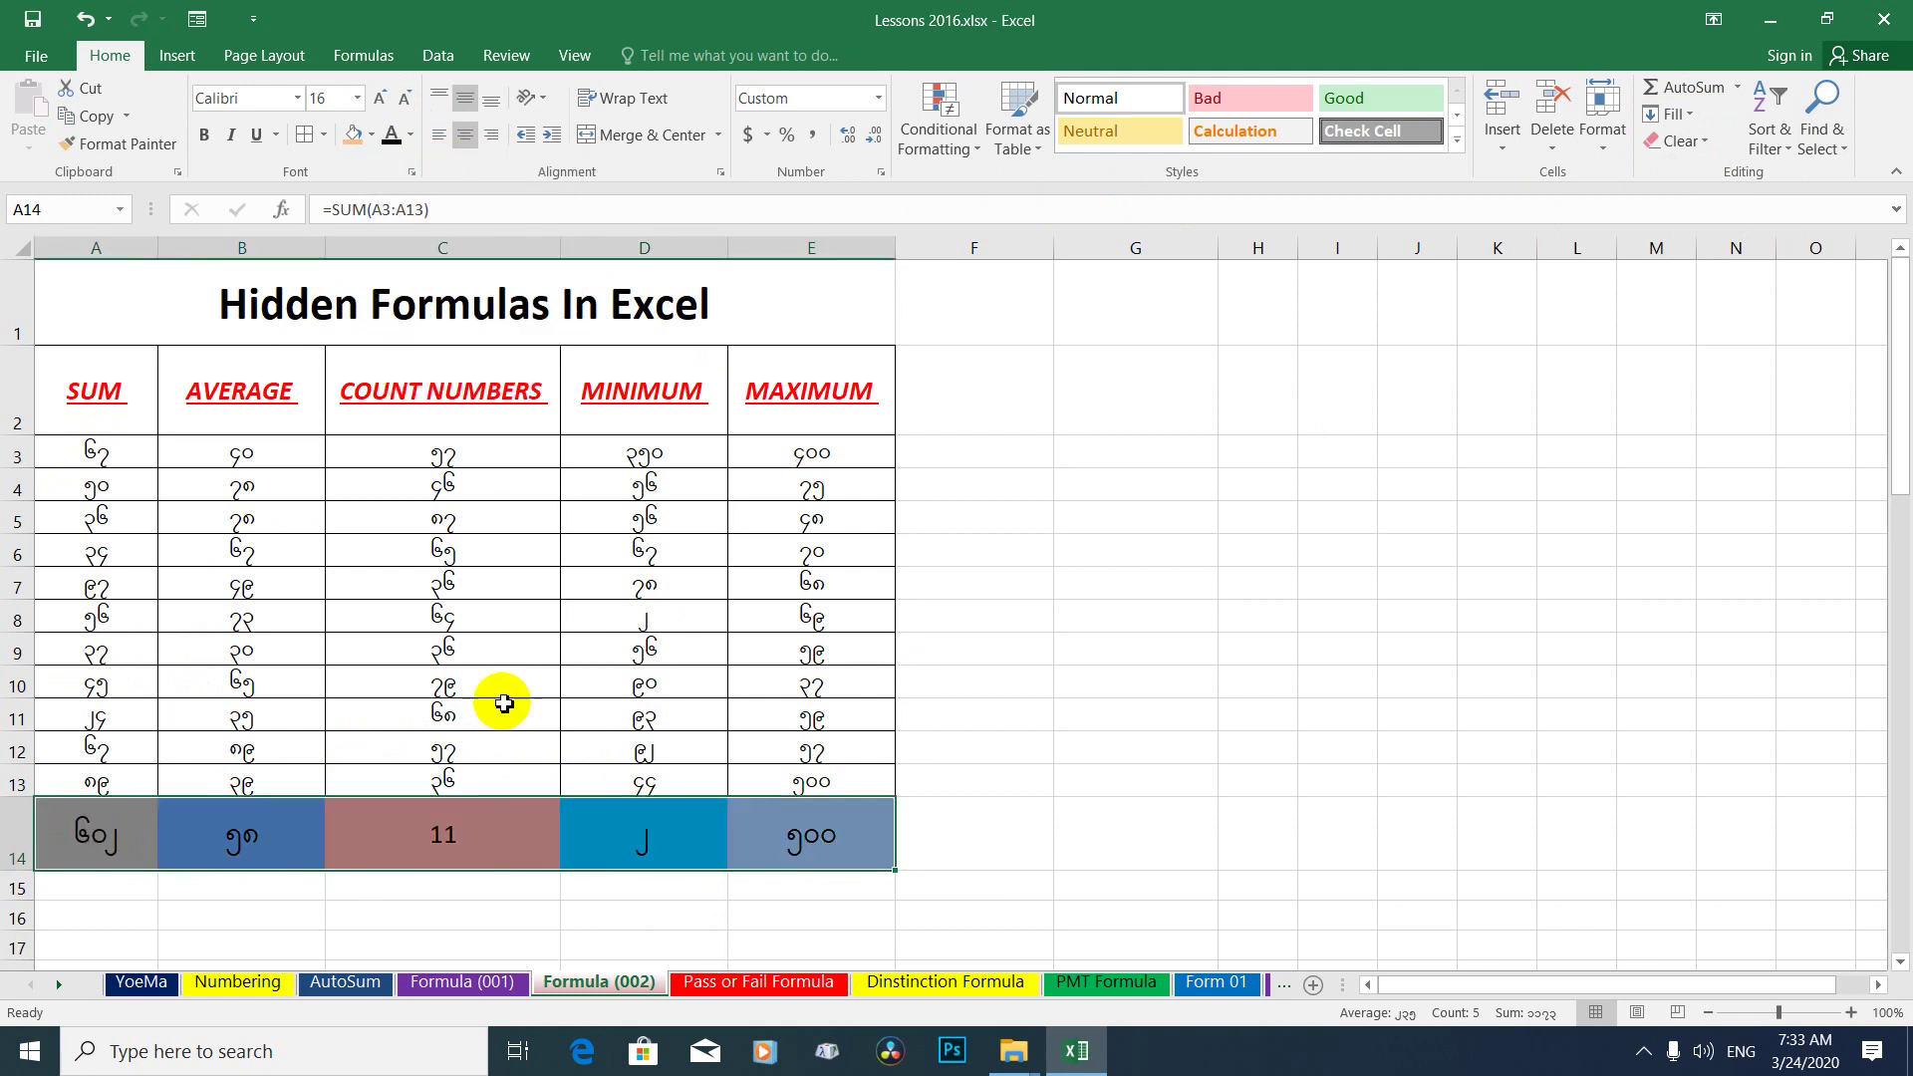
{"action": "left_click", "coordinate": [203, 142]}
{"action": "left_click", "coordinate": [334, 901]}
{"action": "left_click", "coordinate": [90, 837]}
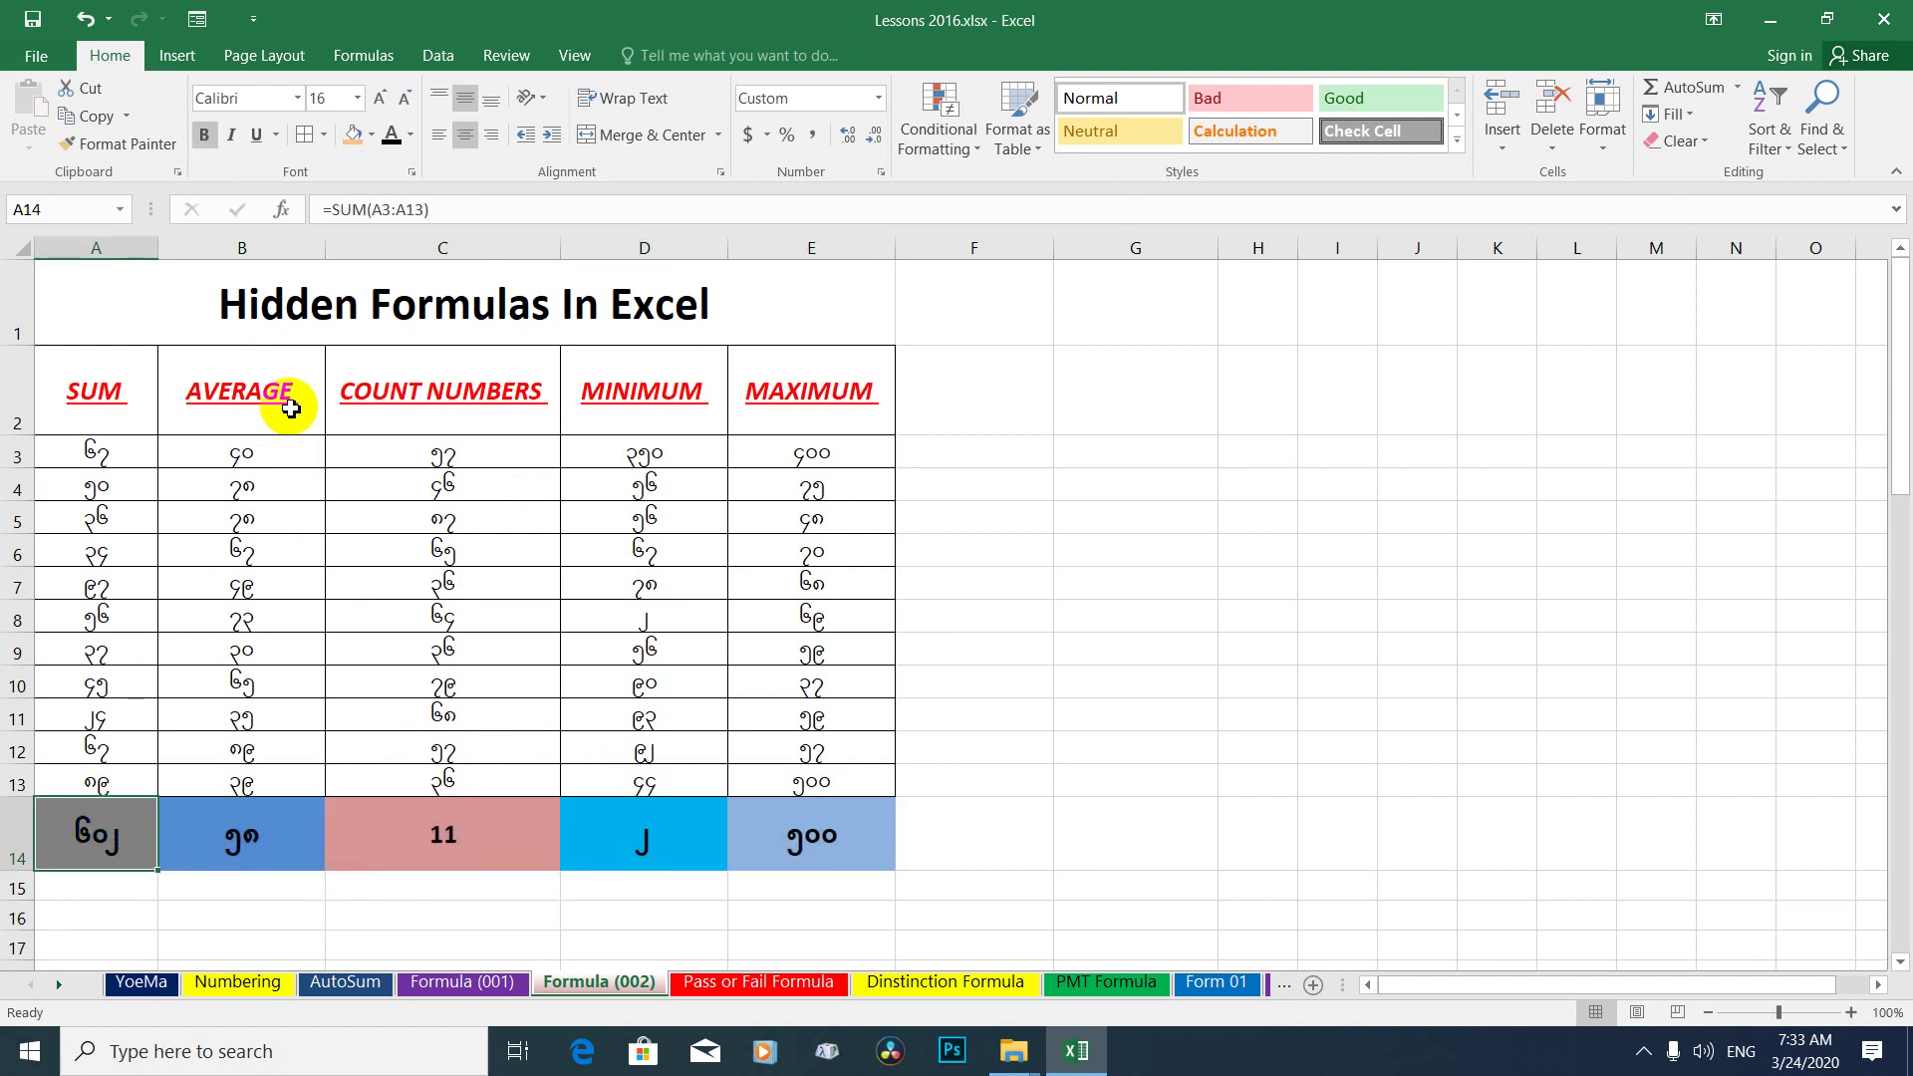
{"action": "left_click", "coordinate": [219, 844]}
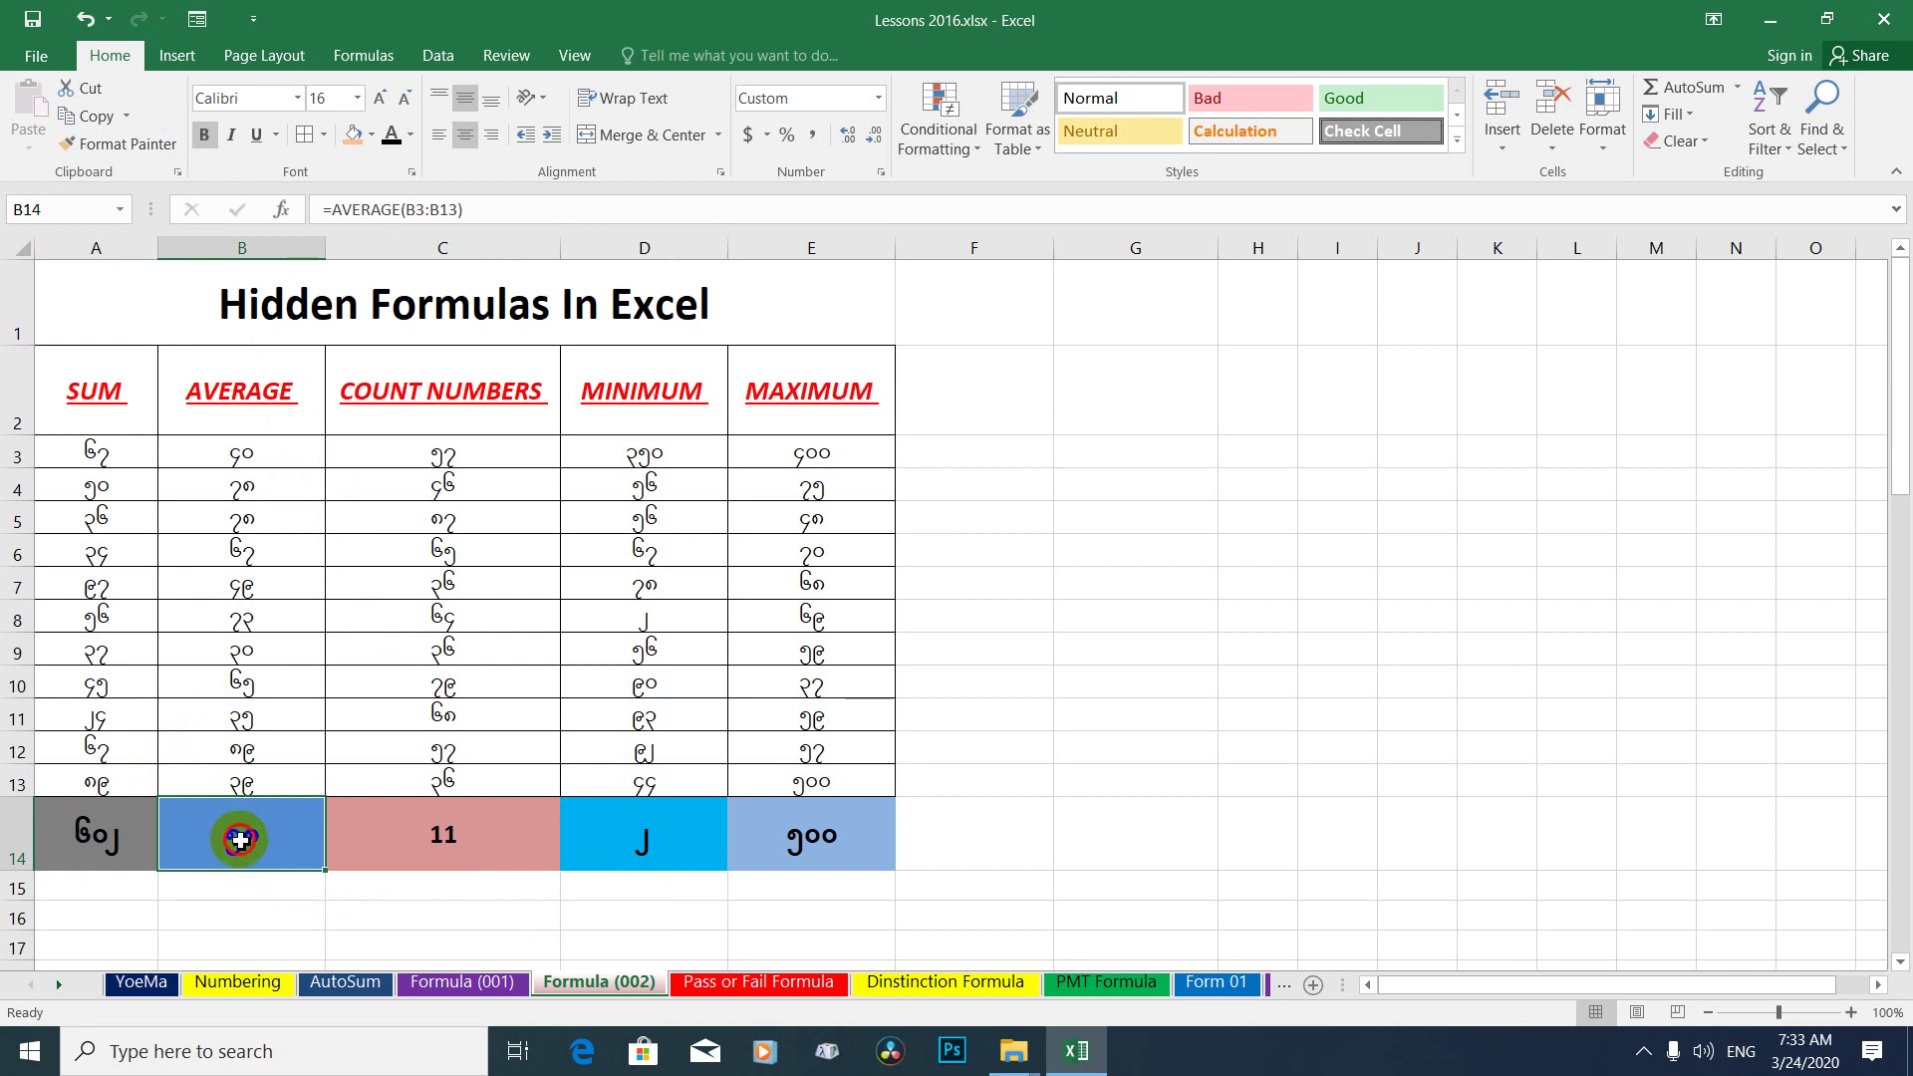
Clear B14:E14 and undo an AutoSum average that landed in B15.
{"action": "left_click_drag", "start_coordinate": [337, 829], "coordinate": [786, 844]}
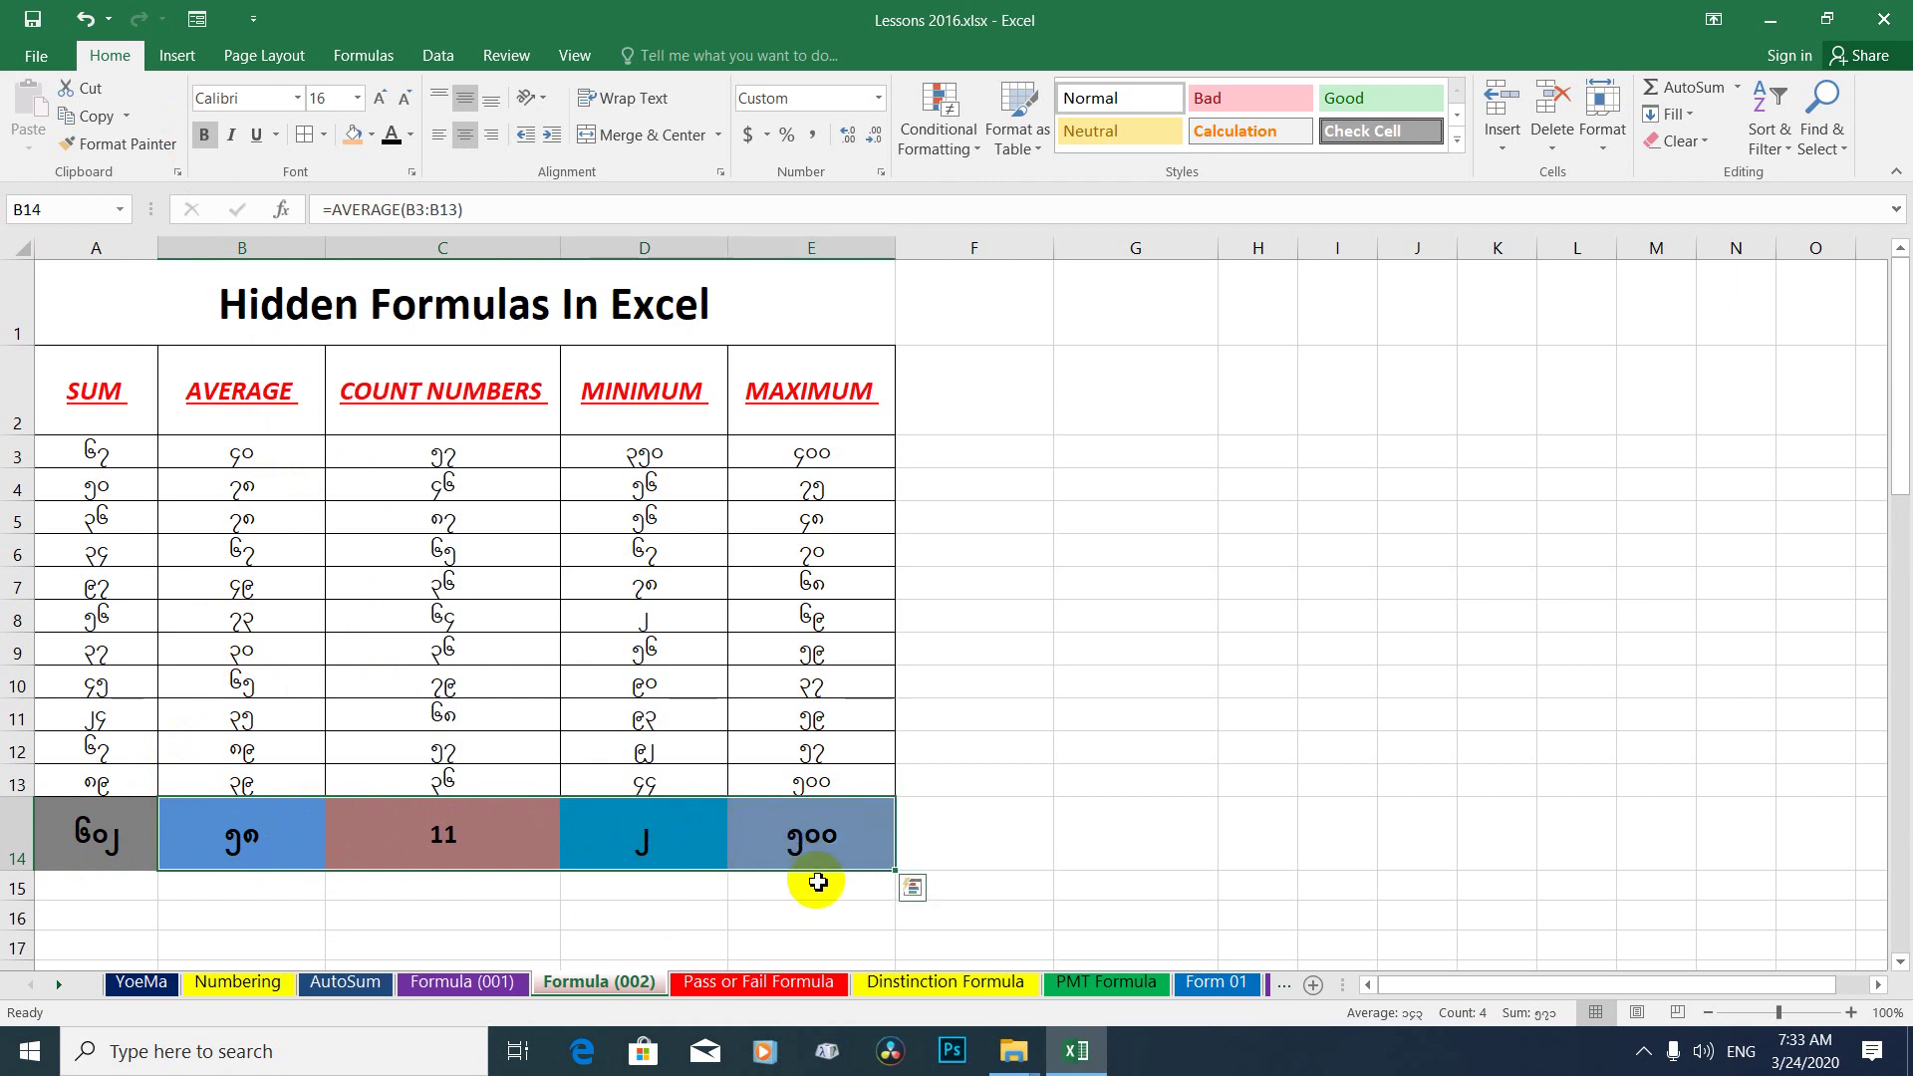
{"action": "key", "text": "Delete"}
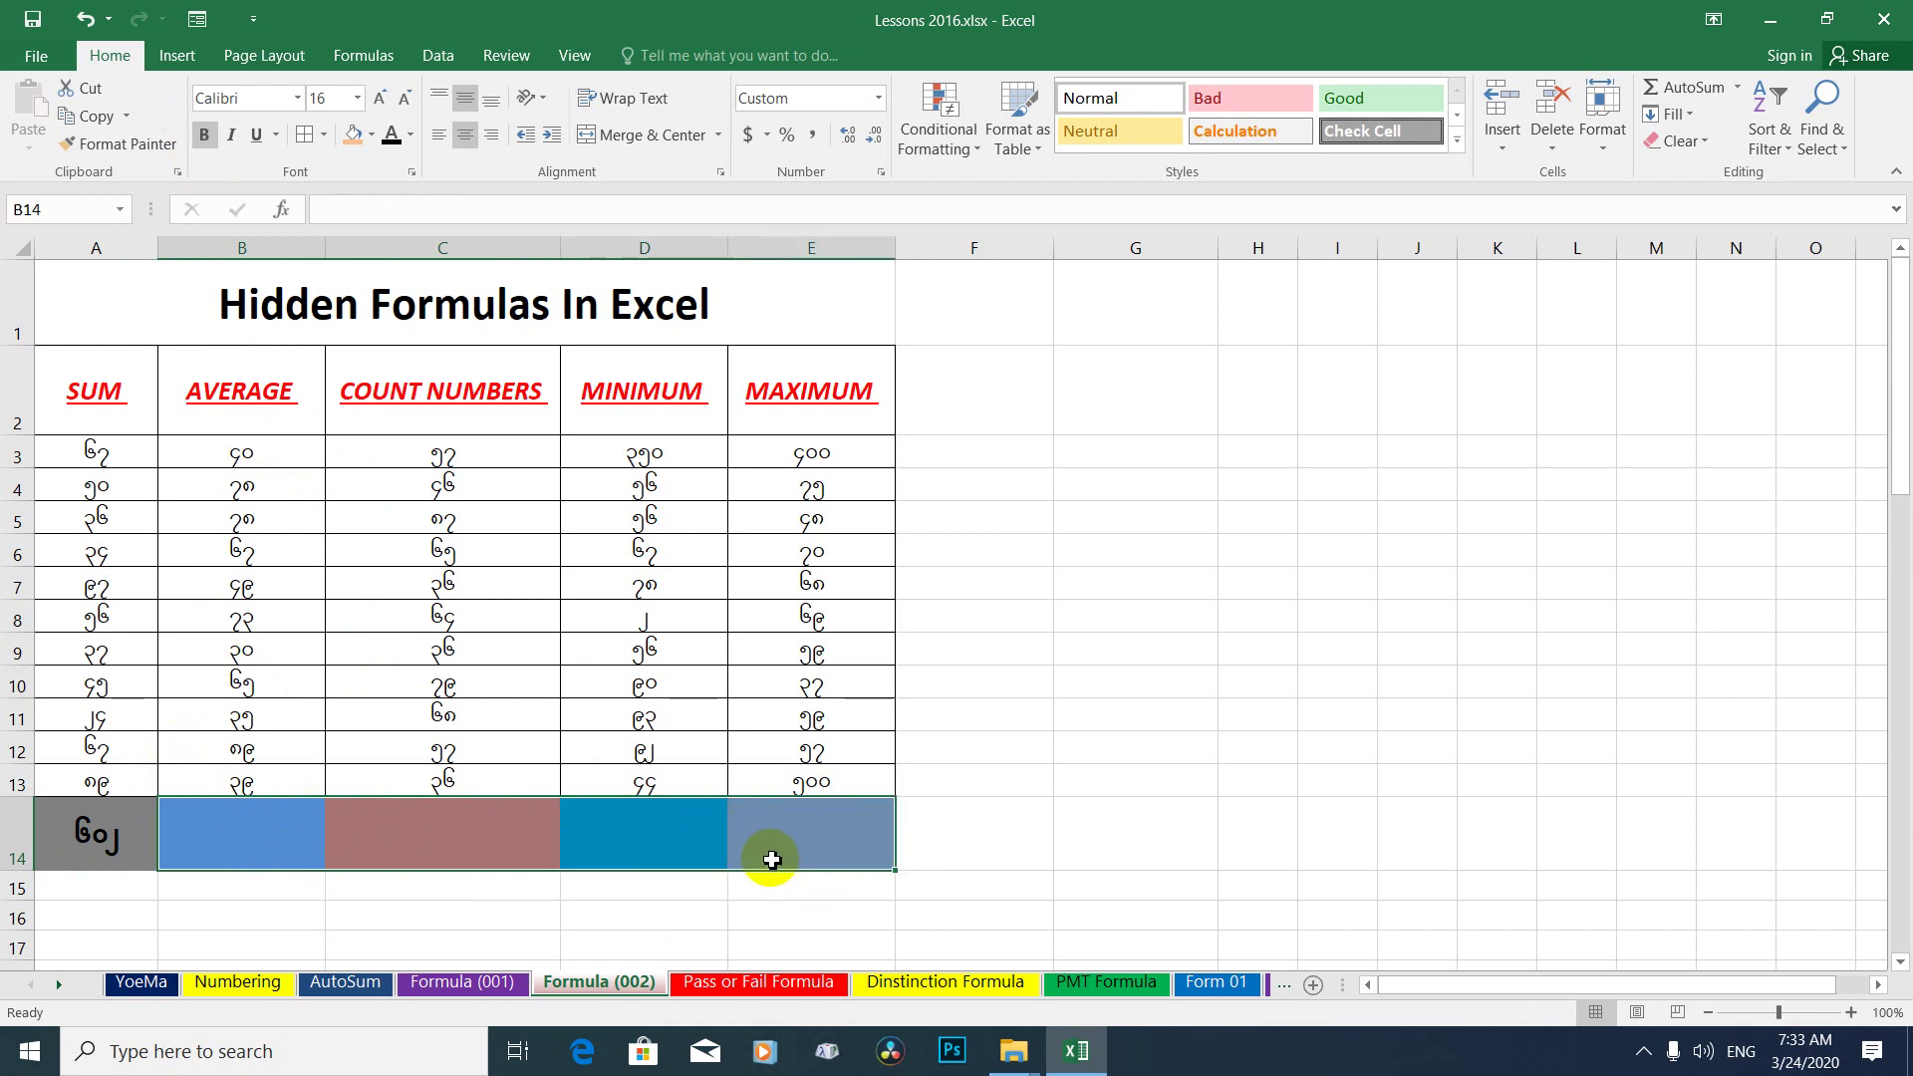
{"action": "left_click_drag", "start_coordinate": [256, 445], "coordinate": [281, 823]}
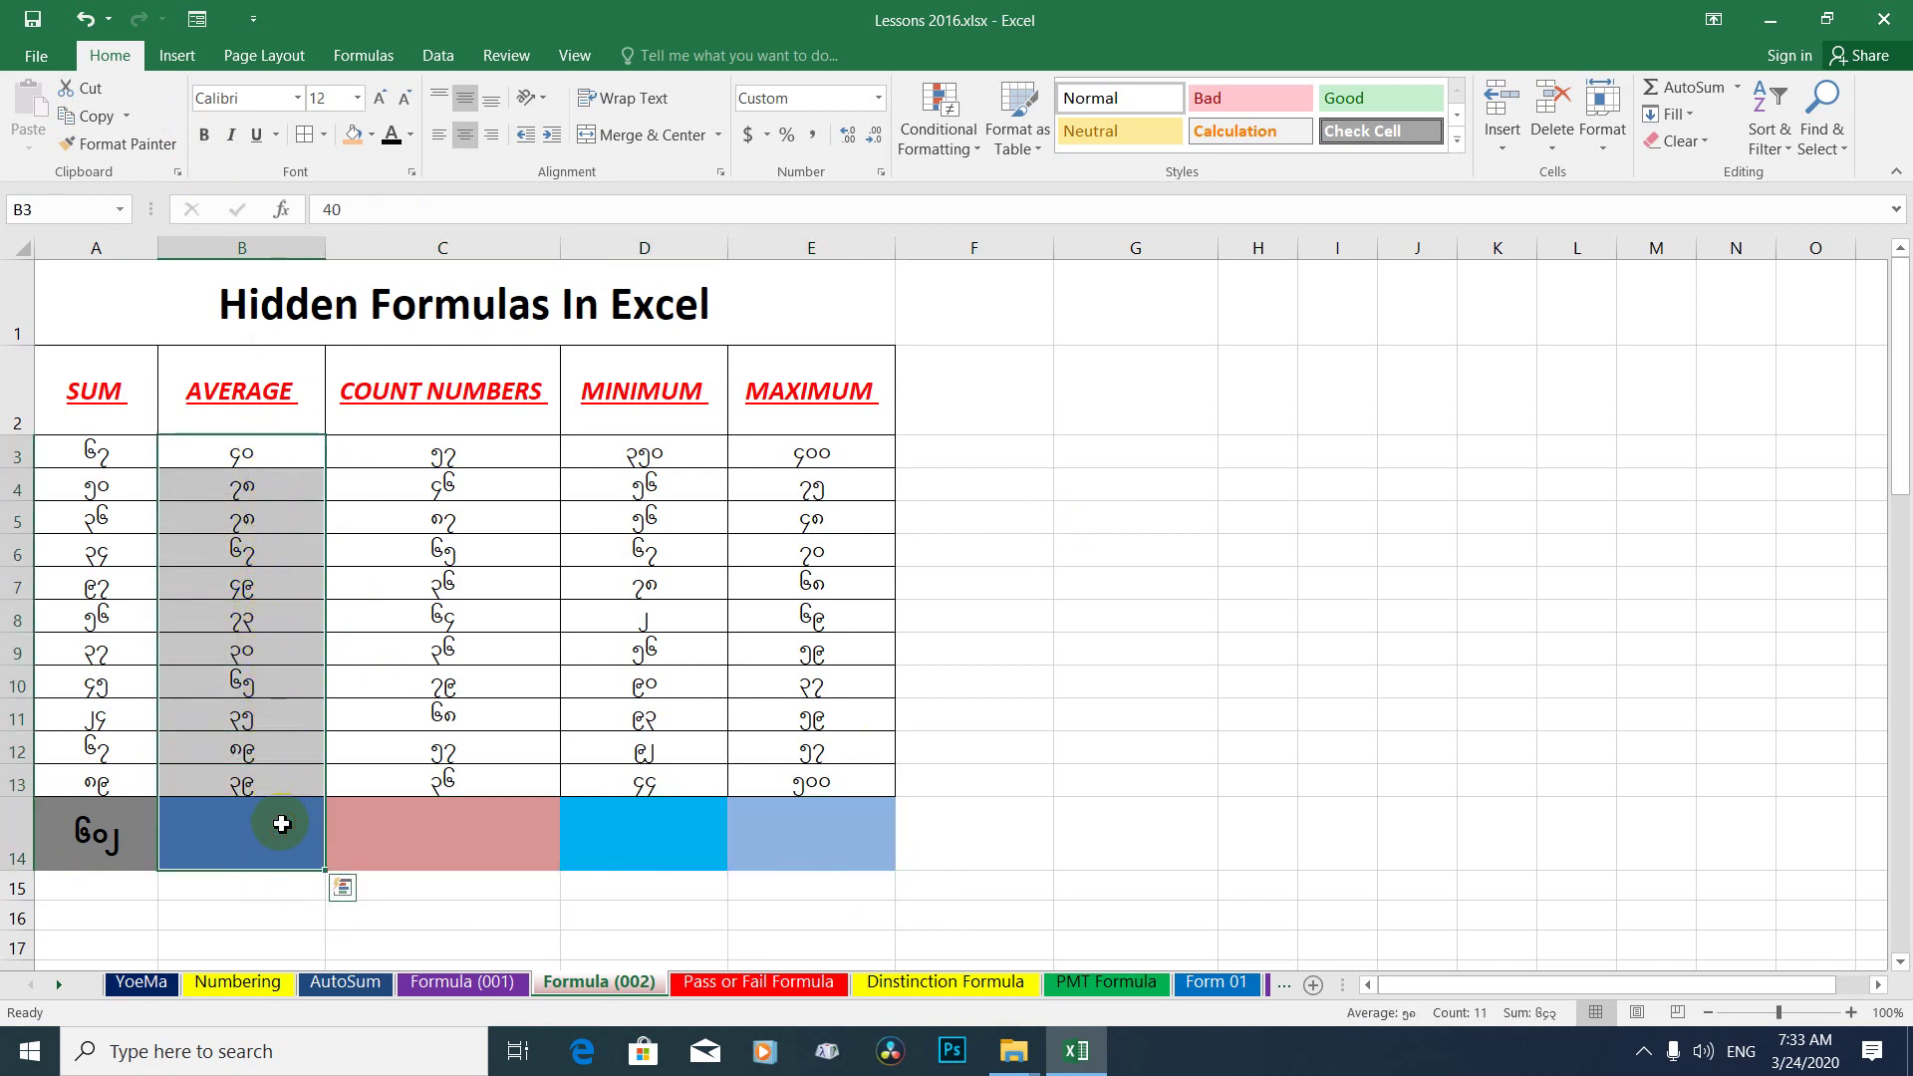
{"action": "left_click", "coordinate": [1734, 93]}
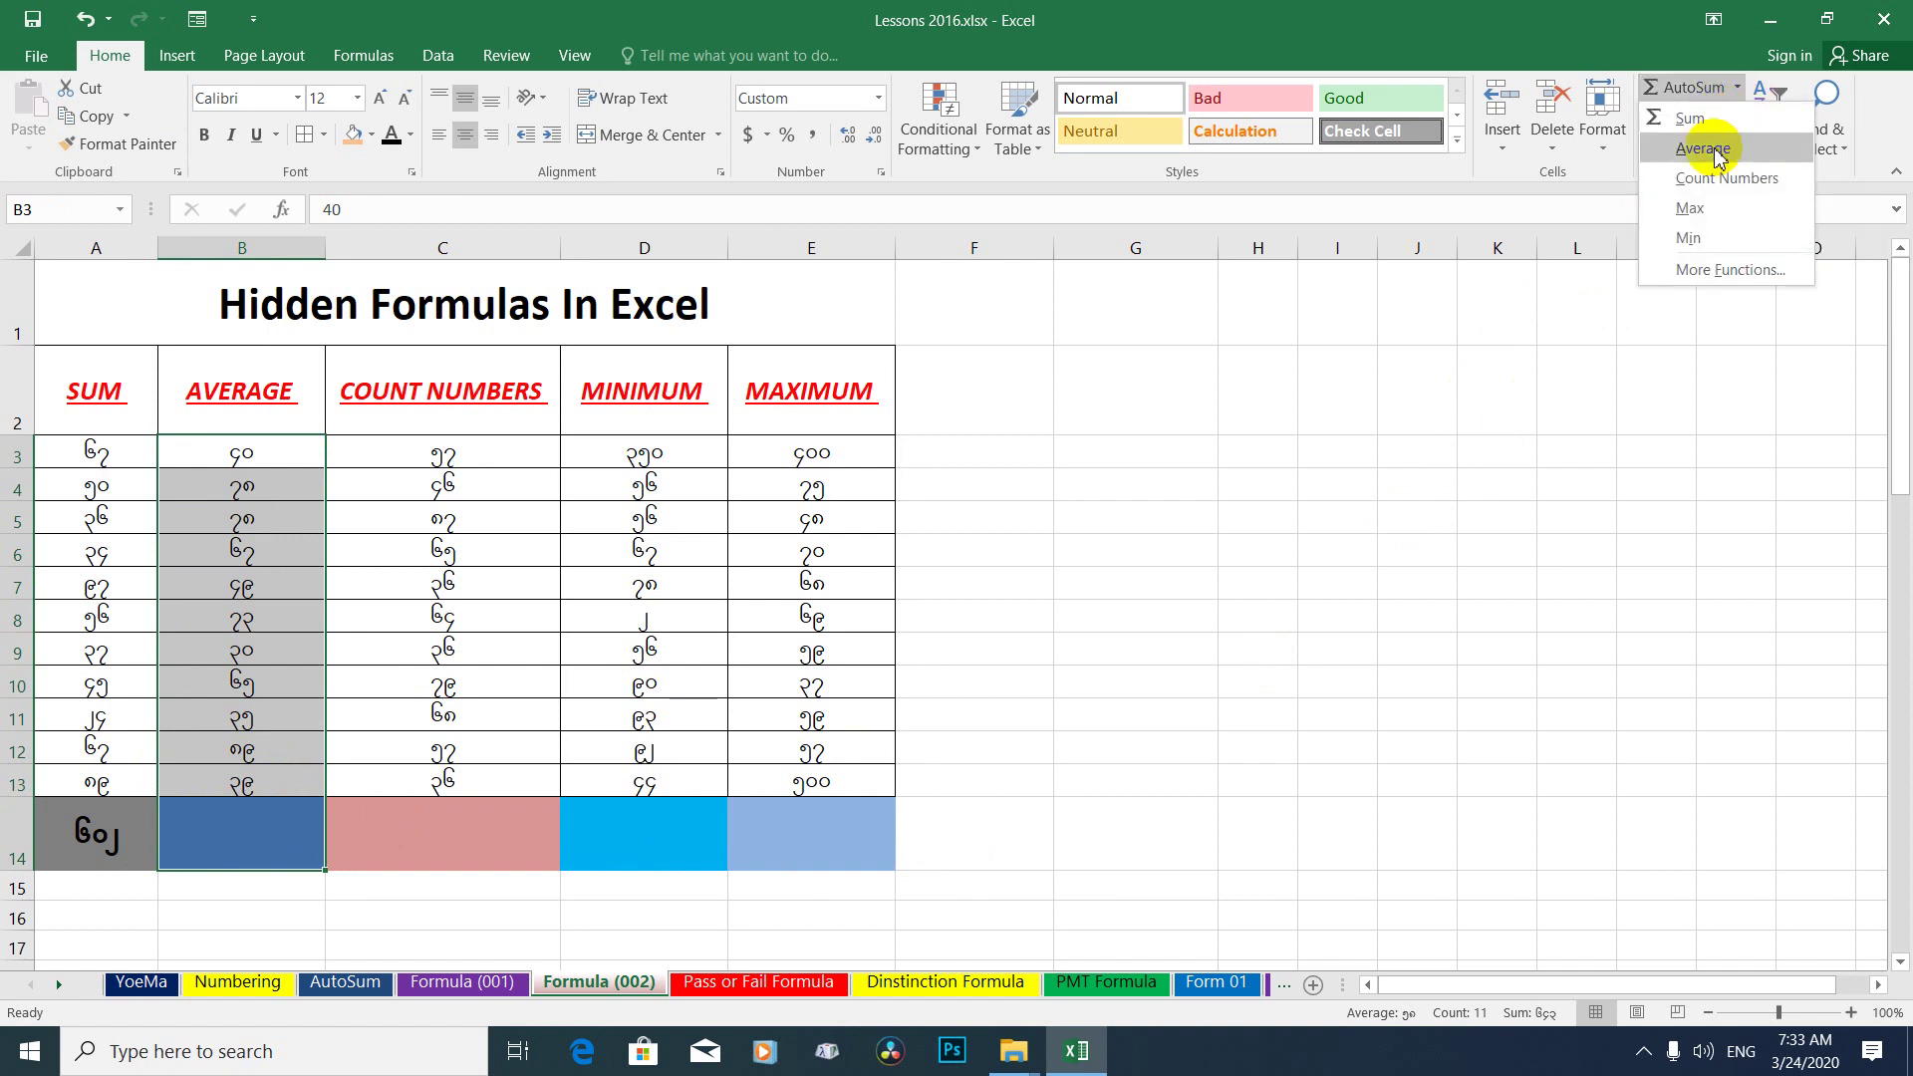
{"action": "left_click", "coordinate": [1703, 170]}
{"action": "left_click", "coordinate": [1744, 93]}
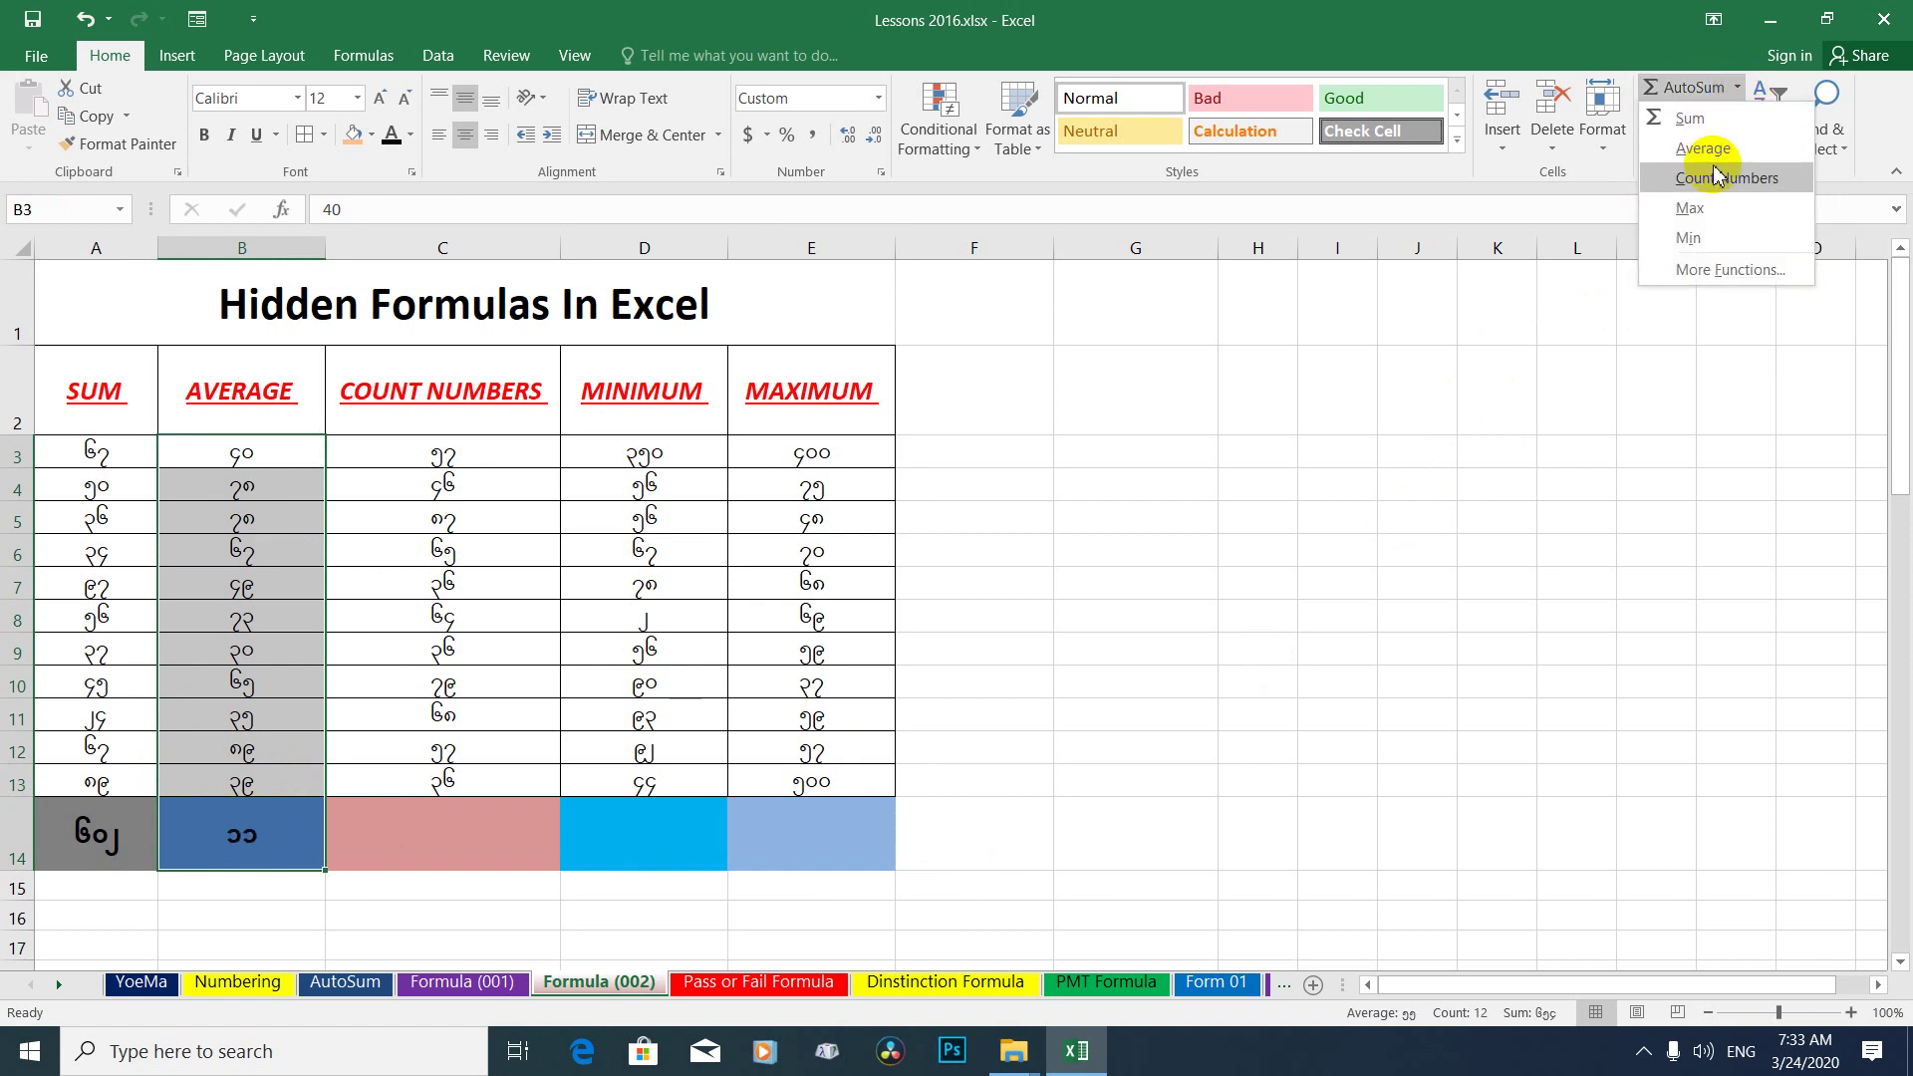
{"action": "left_click", "coordinate": [1713, 145]}
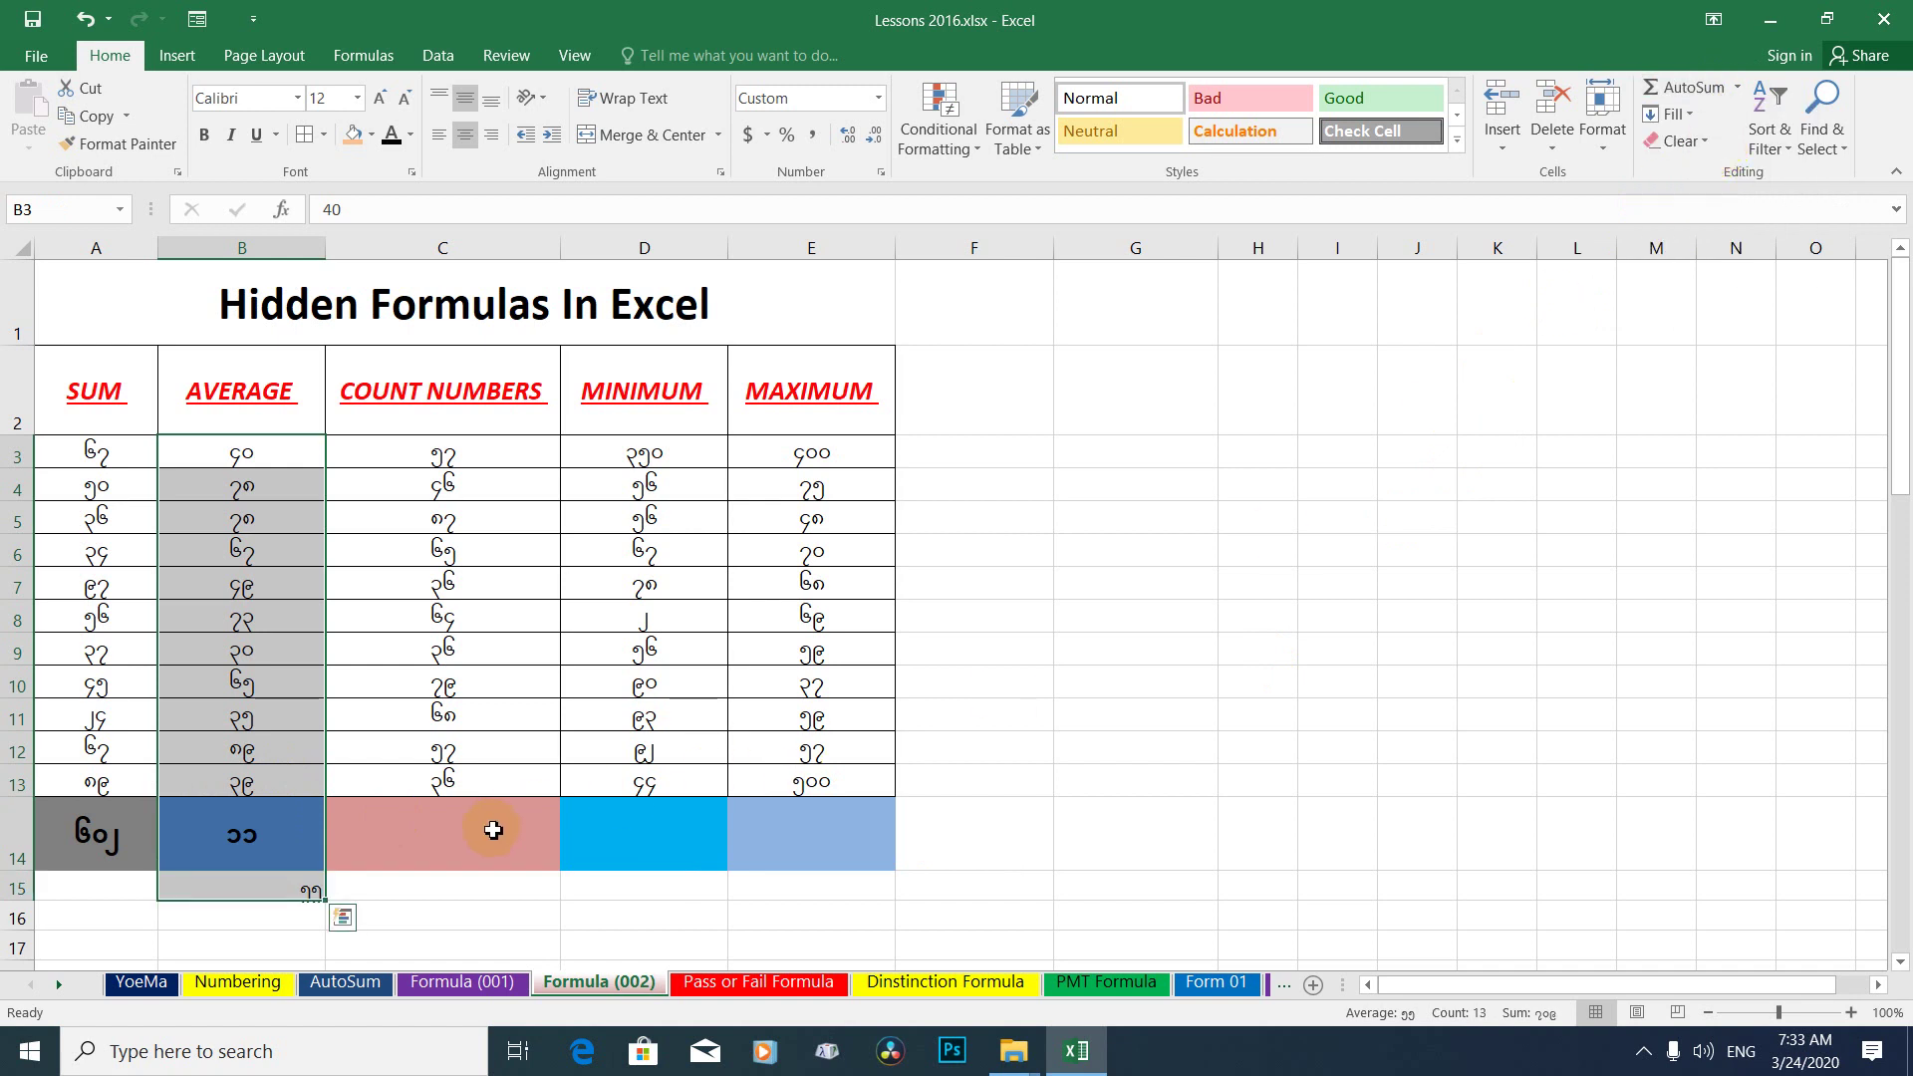
{"action": "key", "text": "ctrl+z"}
Put the AutoSum AVERAGE of B3:B13 into B14.
{"action": "left_click", "coordinate": [252, 854]}
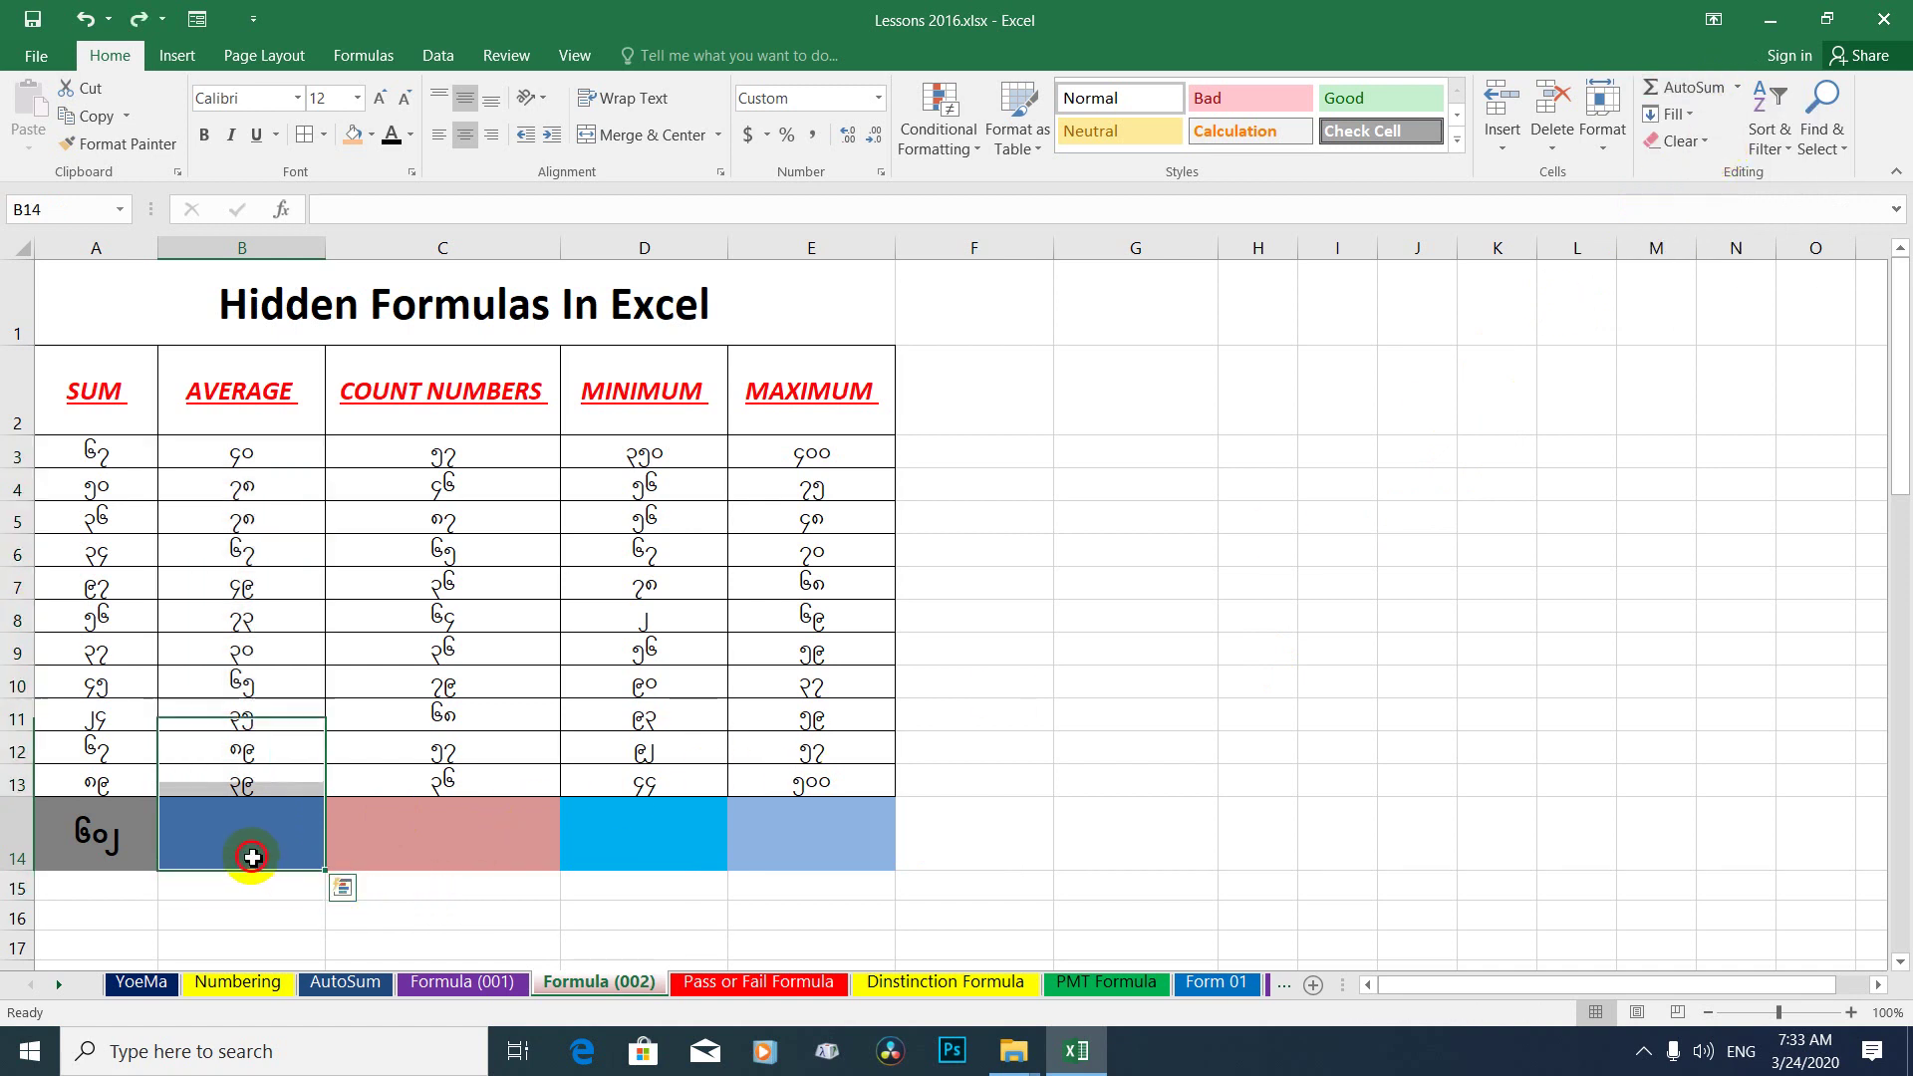
{"action": "left_click_drag", "start_coordinate": [251, 456], "coordinate": [274, 819]}
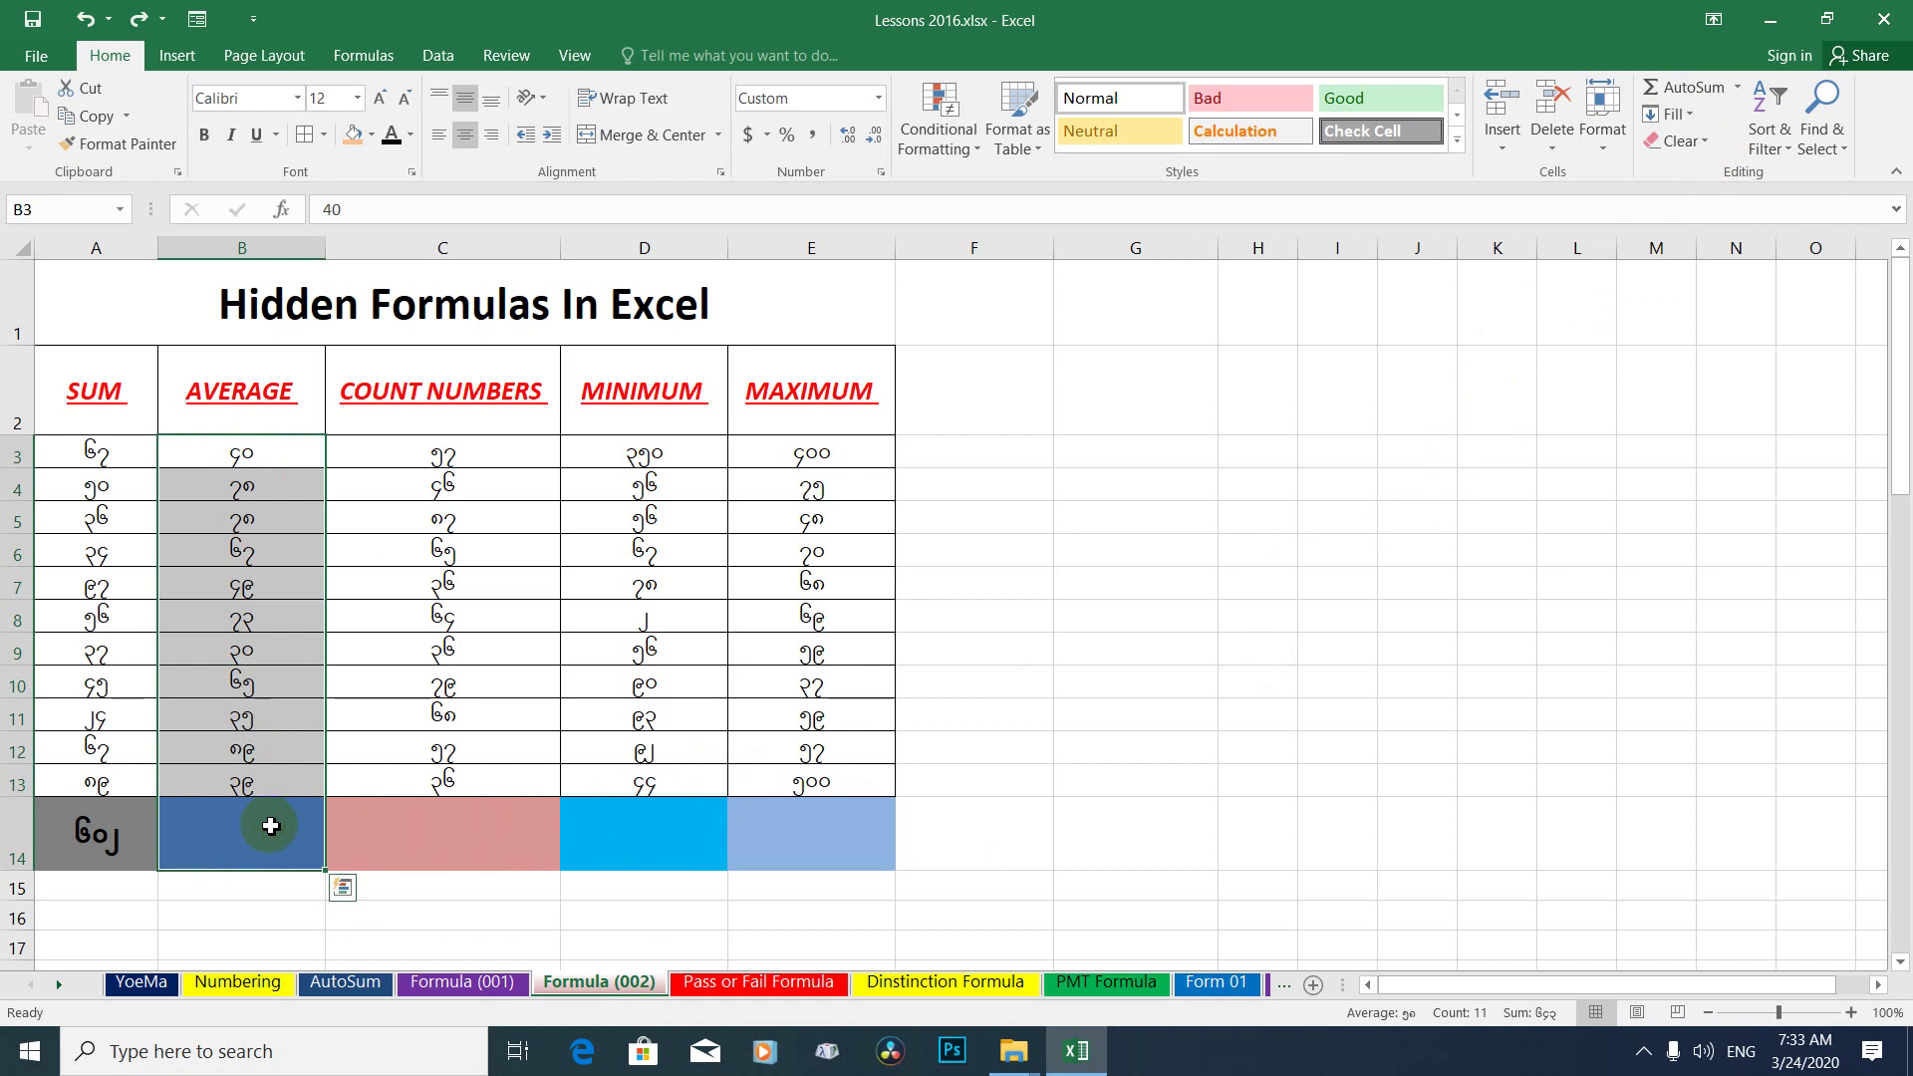
{"action": "left_click", "coordinate": [1737, 87]}
{"action": "left_click", "coordinate": [1673, 149]}
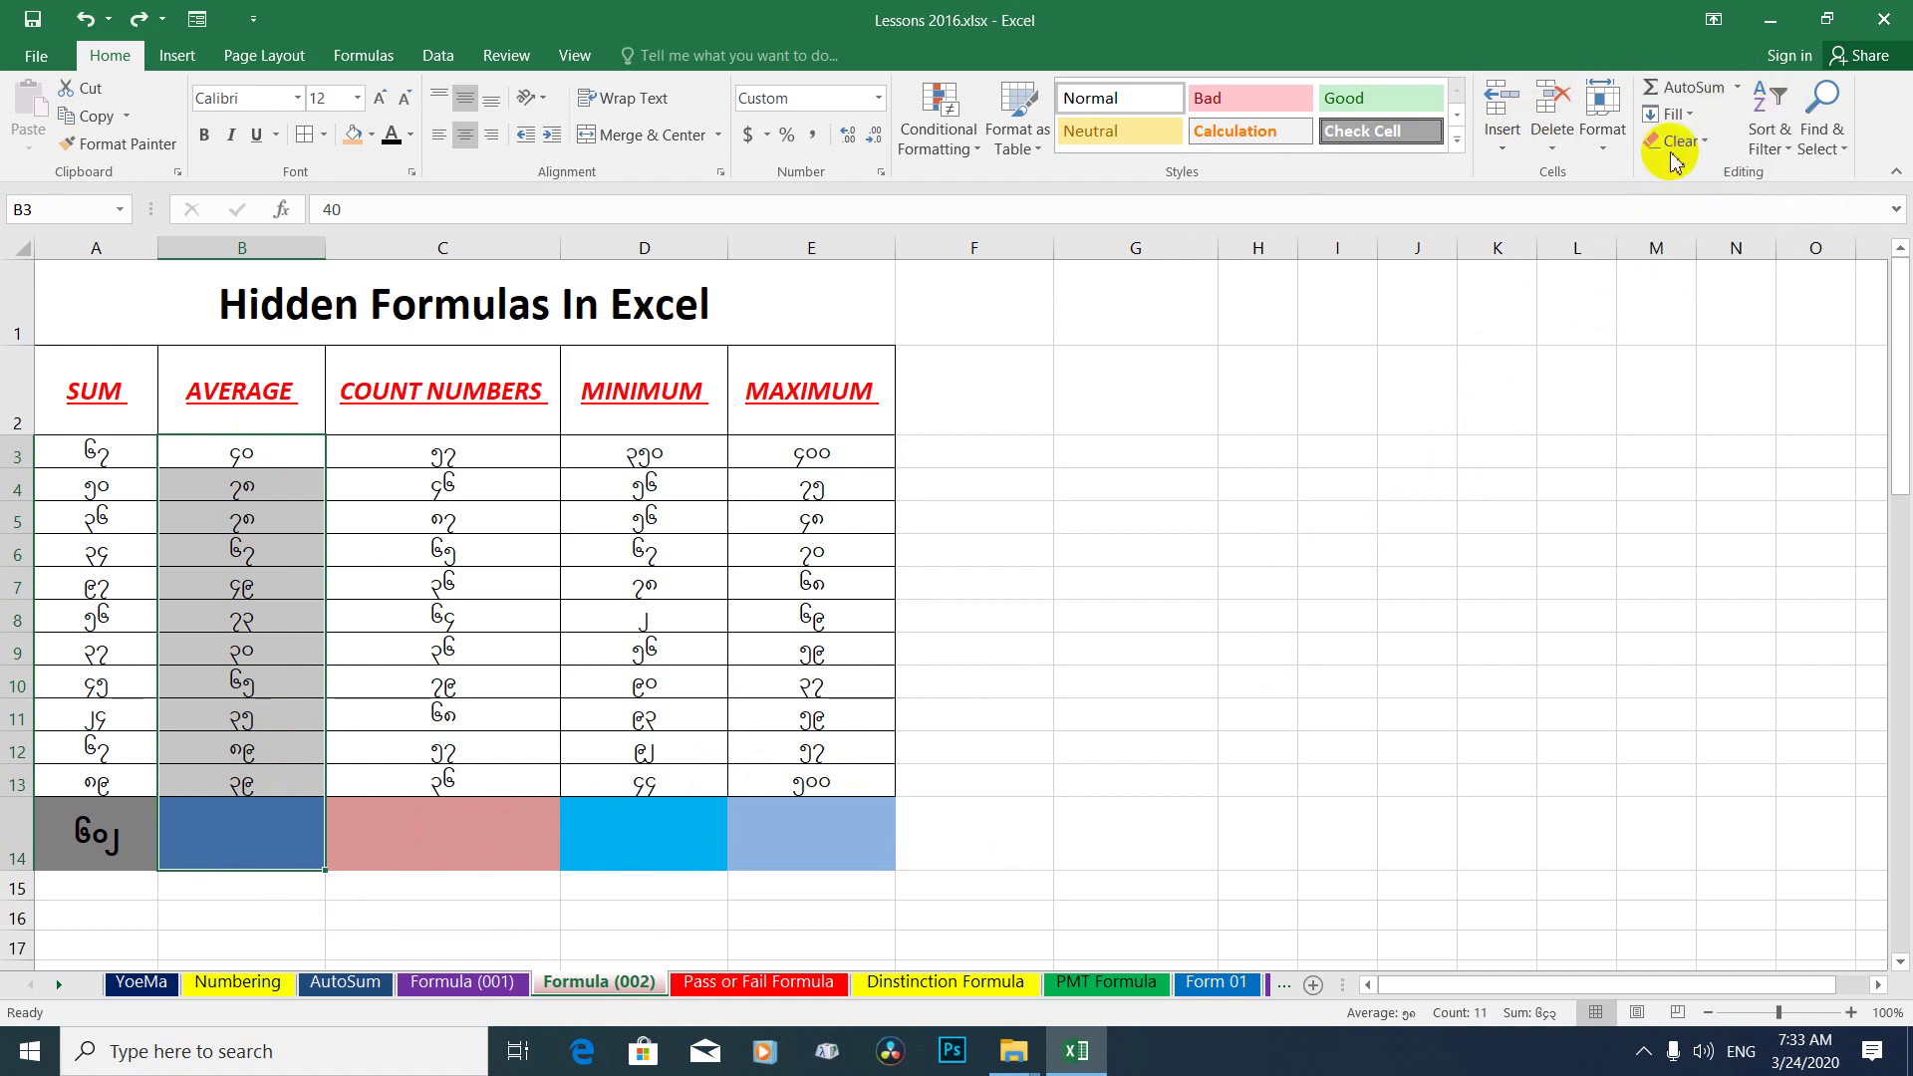
{"action": "left_click", "coordinate": [268, 835]}
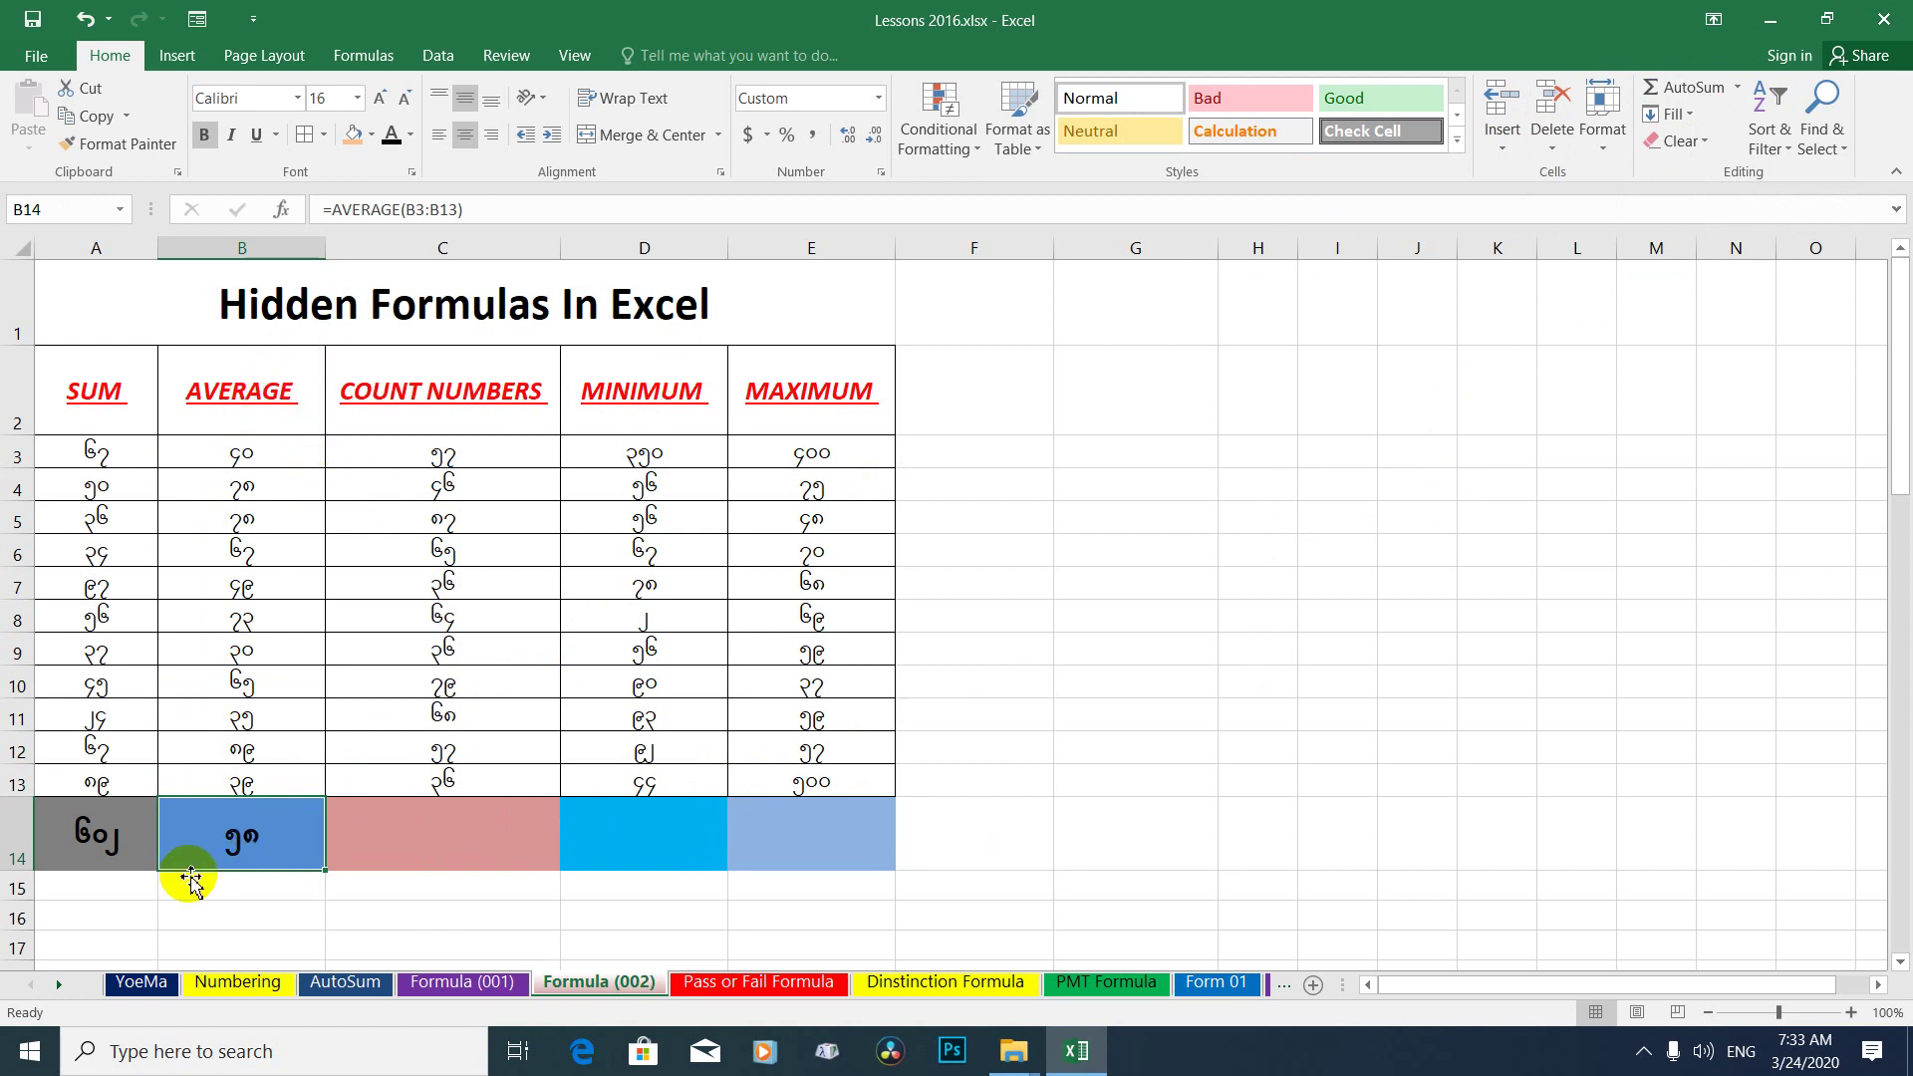
{"action": "left_click_drag", "start_coordinate": [278, 456], "coordinate": [256, 782]}
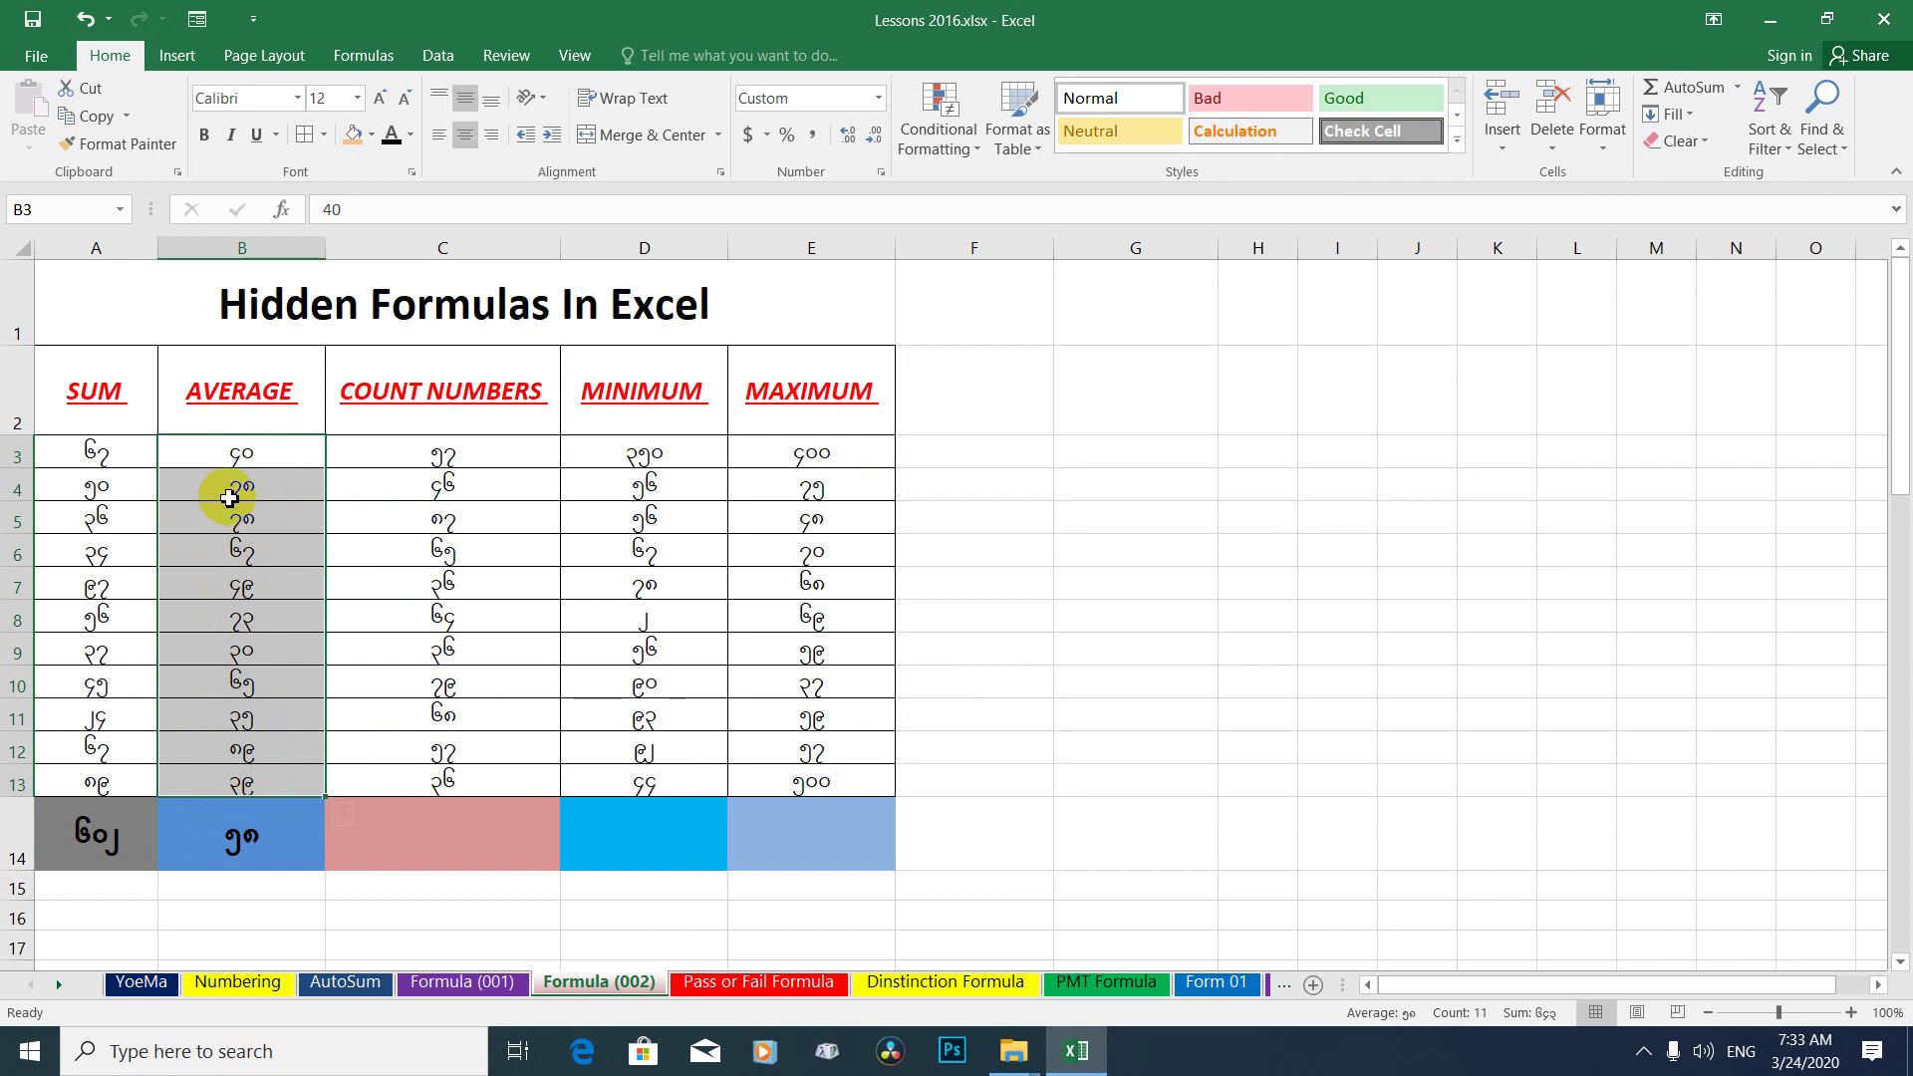
{"action": "left_click", "coordinate": [237, 835]}
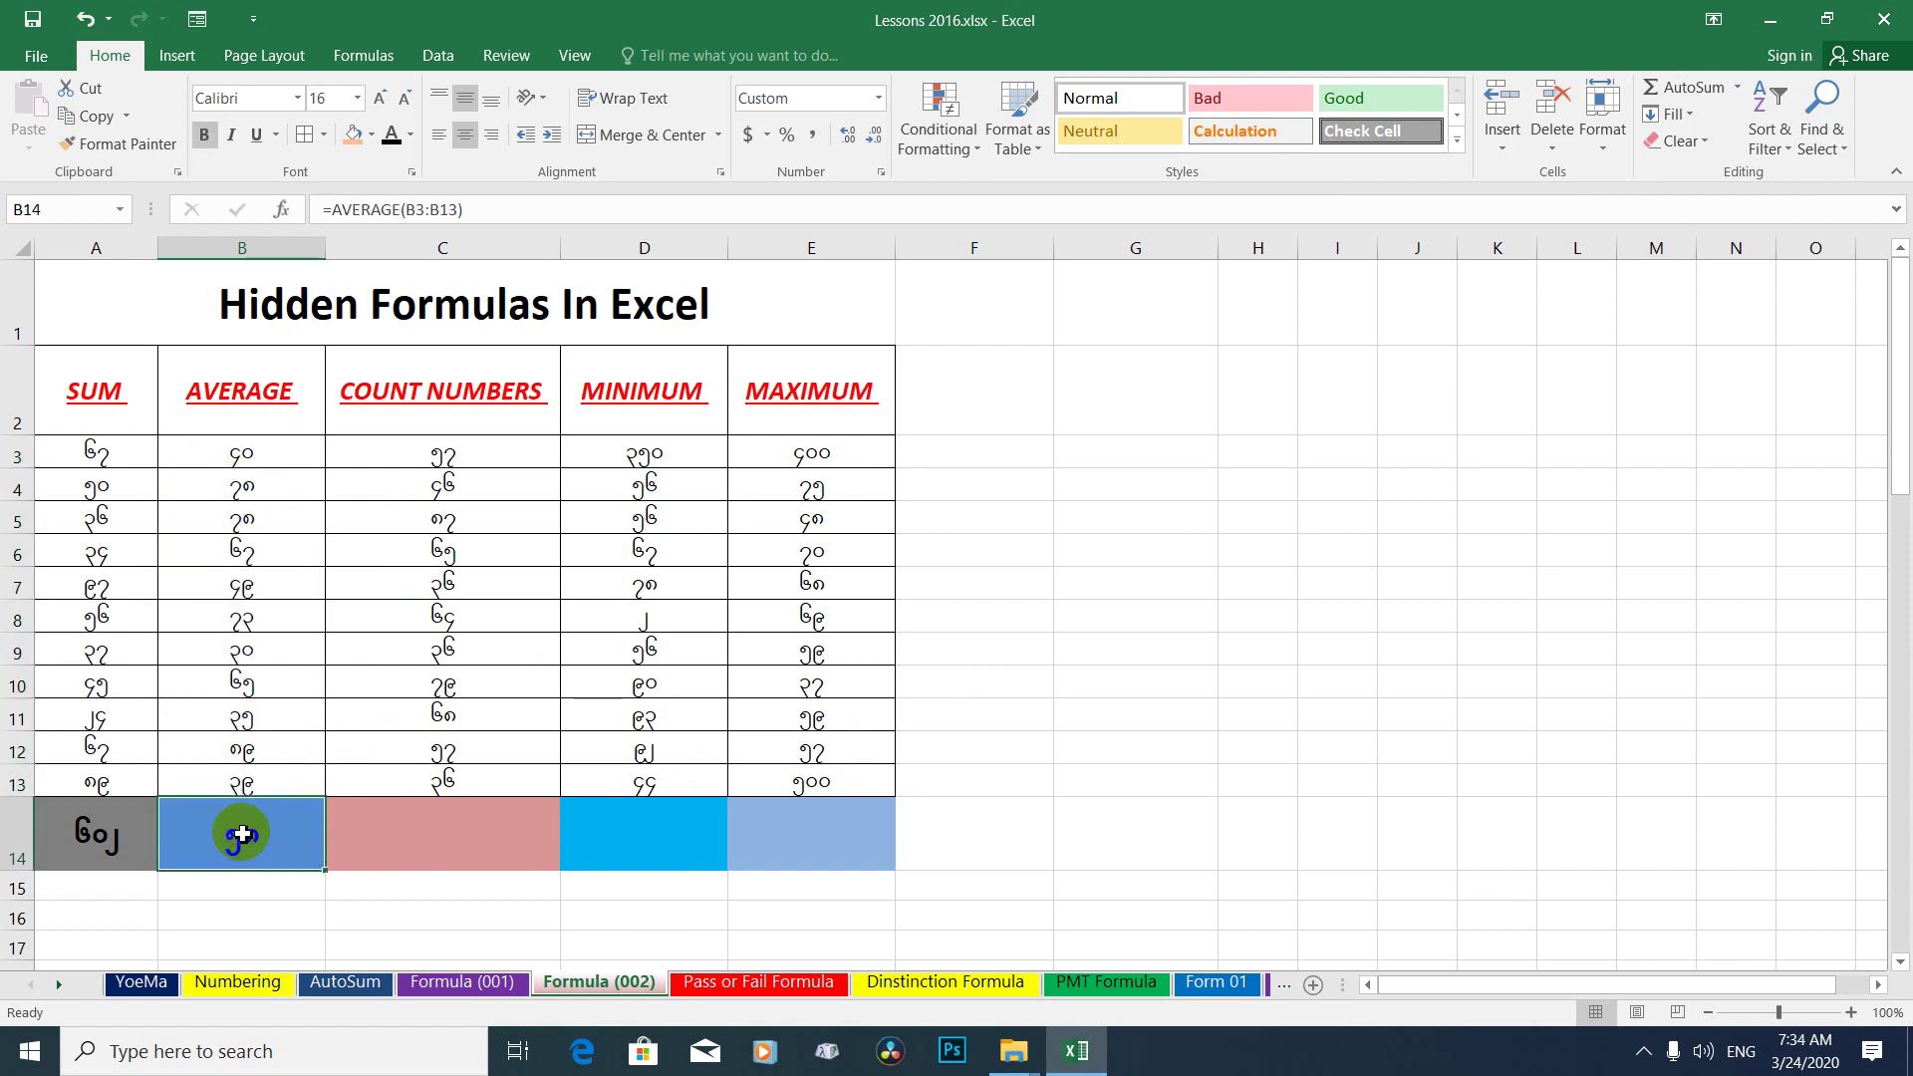
Check the COUNT NUMBERS values, then count C3:C13 into C14, giving 11.
{"action": "left_click", "coordinate": [451, 411]}
{"action": "left_click_drag", "start_coordinate": [446, 456], "coordinate": [442, 783]}
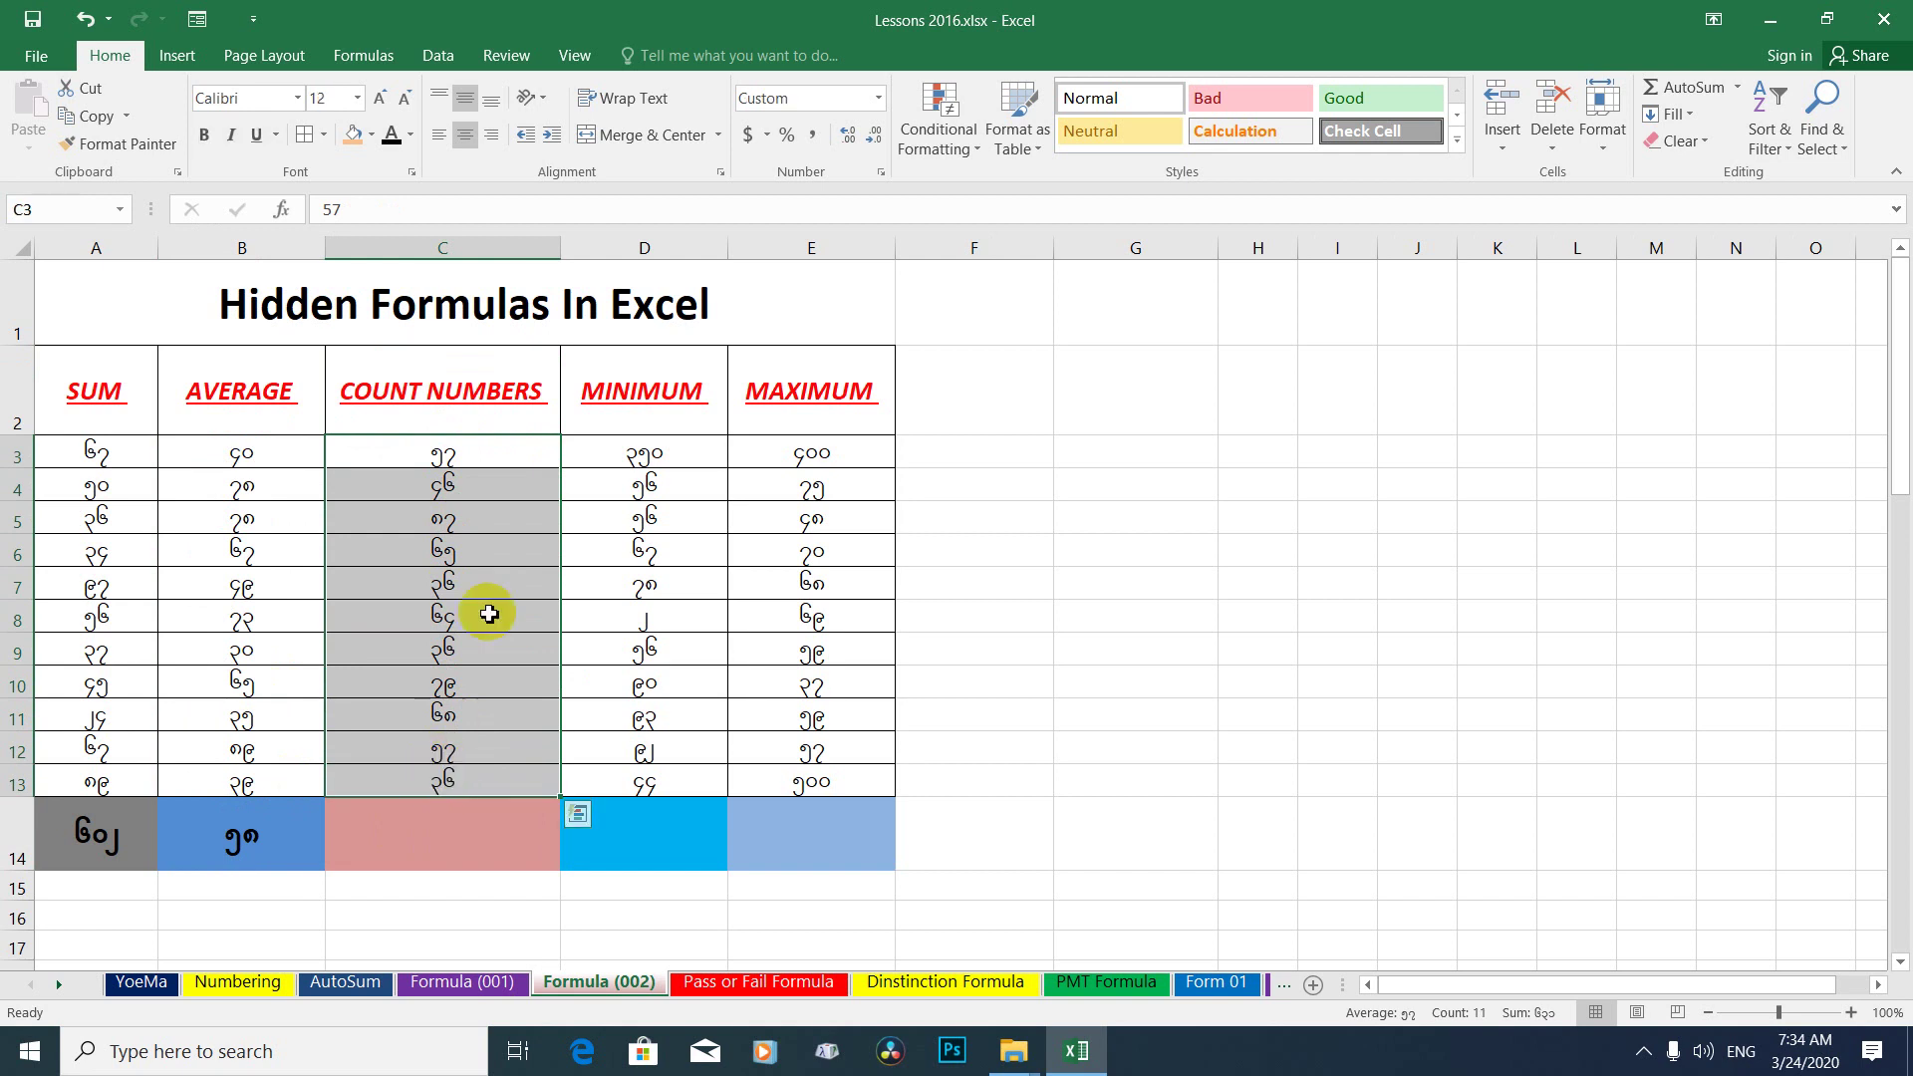
{"action": "left_click", "coordinate": [493, 460]}
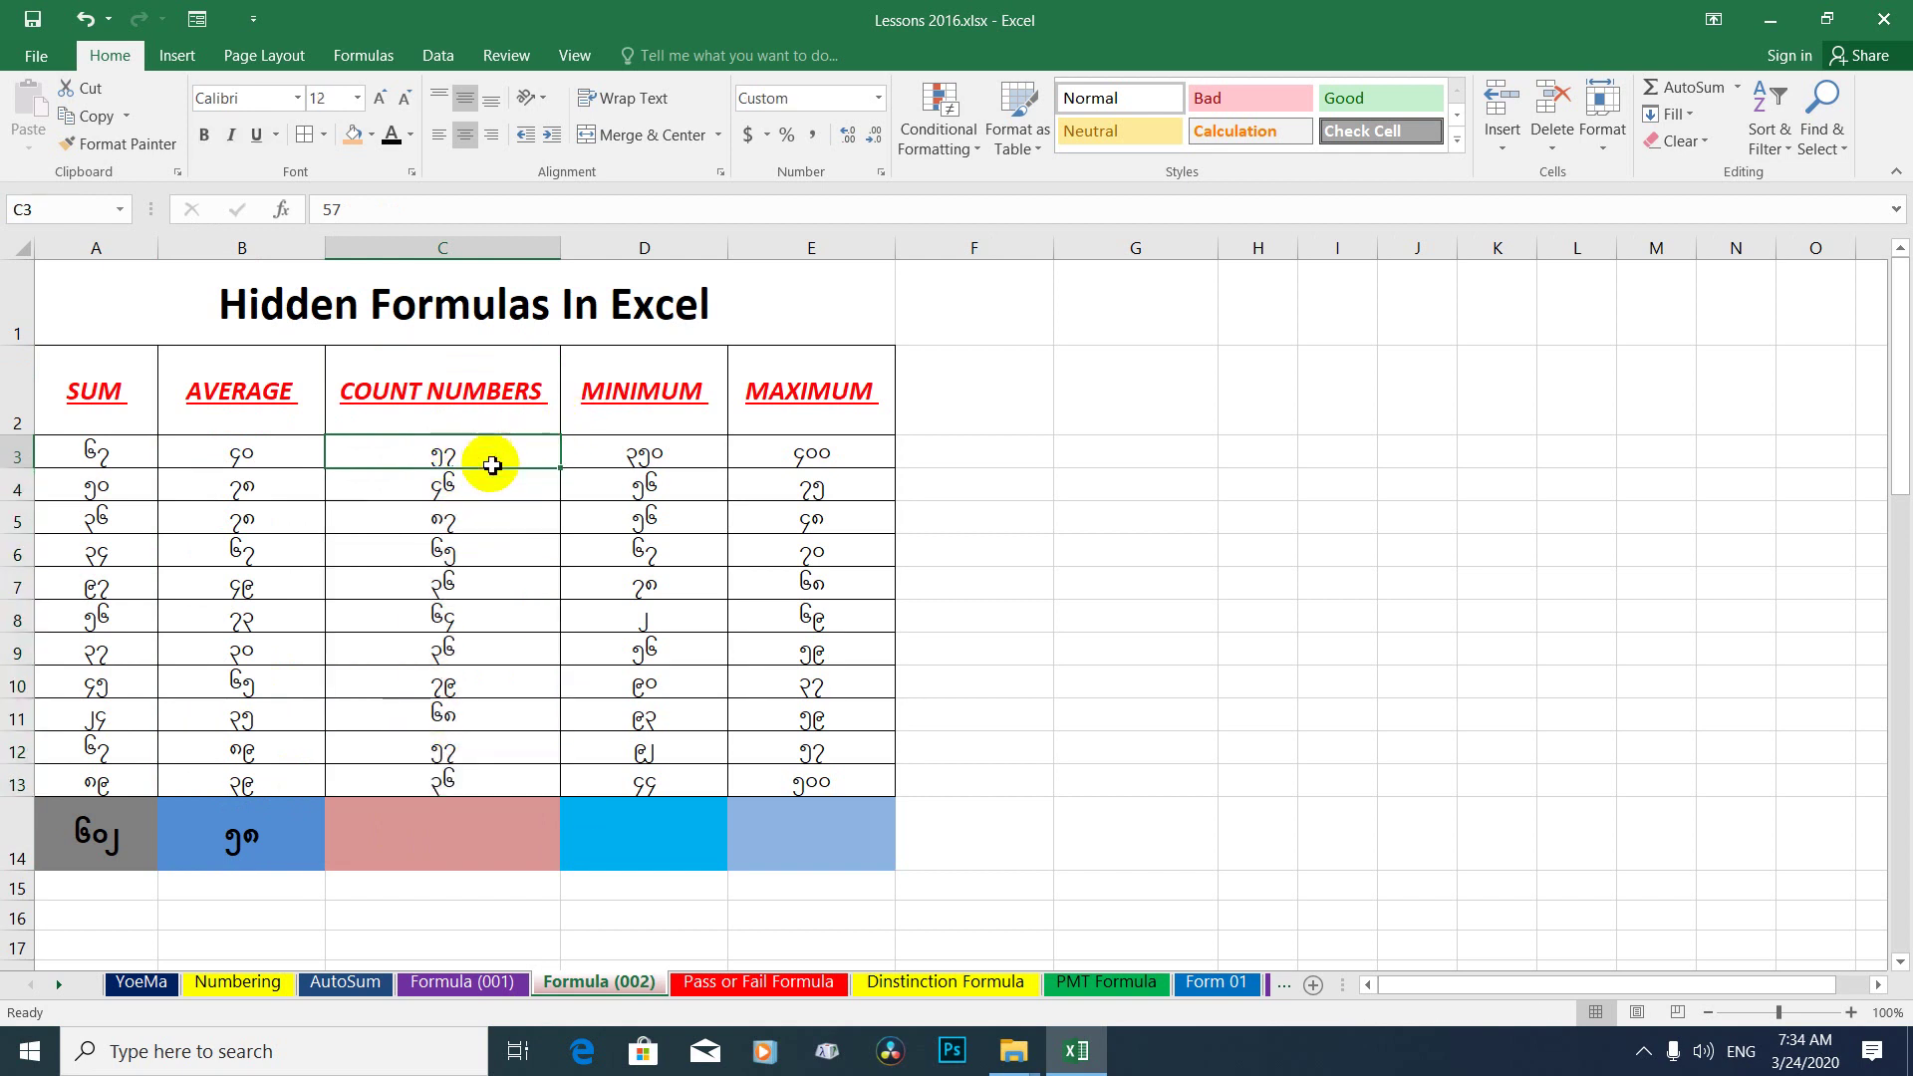
{"action": "left_click", "coordinate": [482, 490]}
{"action": "left_click", "coordinate": [479, 523]}
{"action": "left_click", "coordinate": [467, 563]}
{"action": "left_click", "coordinate": [460, 586]}
{"action": "left_click", "coordinate": [457, 618]}
{"action": "left_click", "coordinate": [459, 650]}
{"action": "left_click", "coordinate": [463, 685]}
{"action": "left_click", "coordinate": [463, 718]}
{"action": "left_click", "coordinate": [461, 752]}
{"action": "left_click", "coordinate": [468, 782]}
{"action": "left_click_drag", "start_coordinate": [466, 459], "coordinate": [484, 839]}
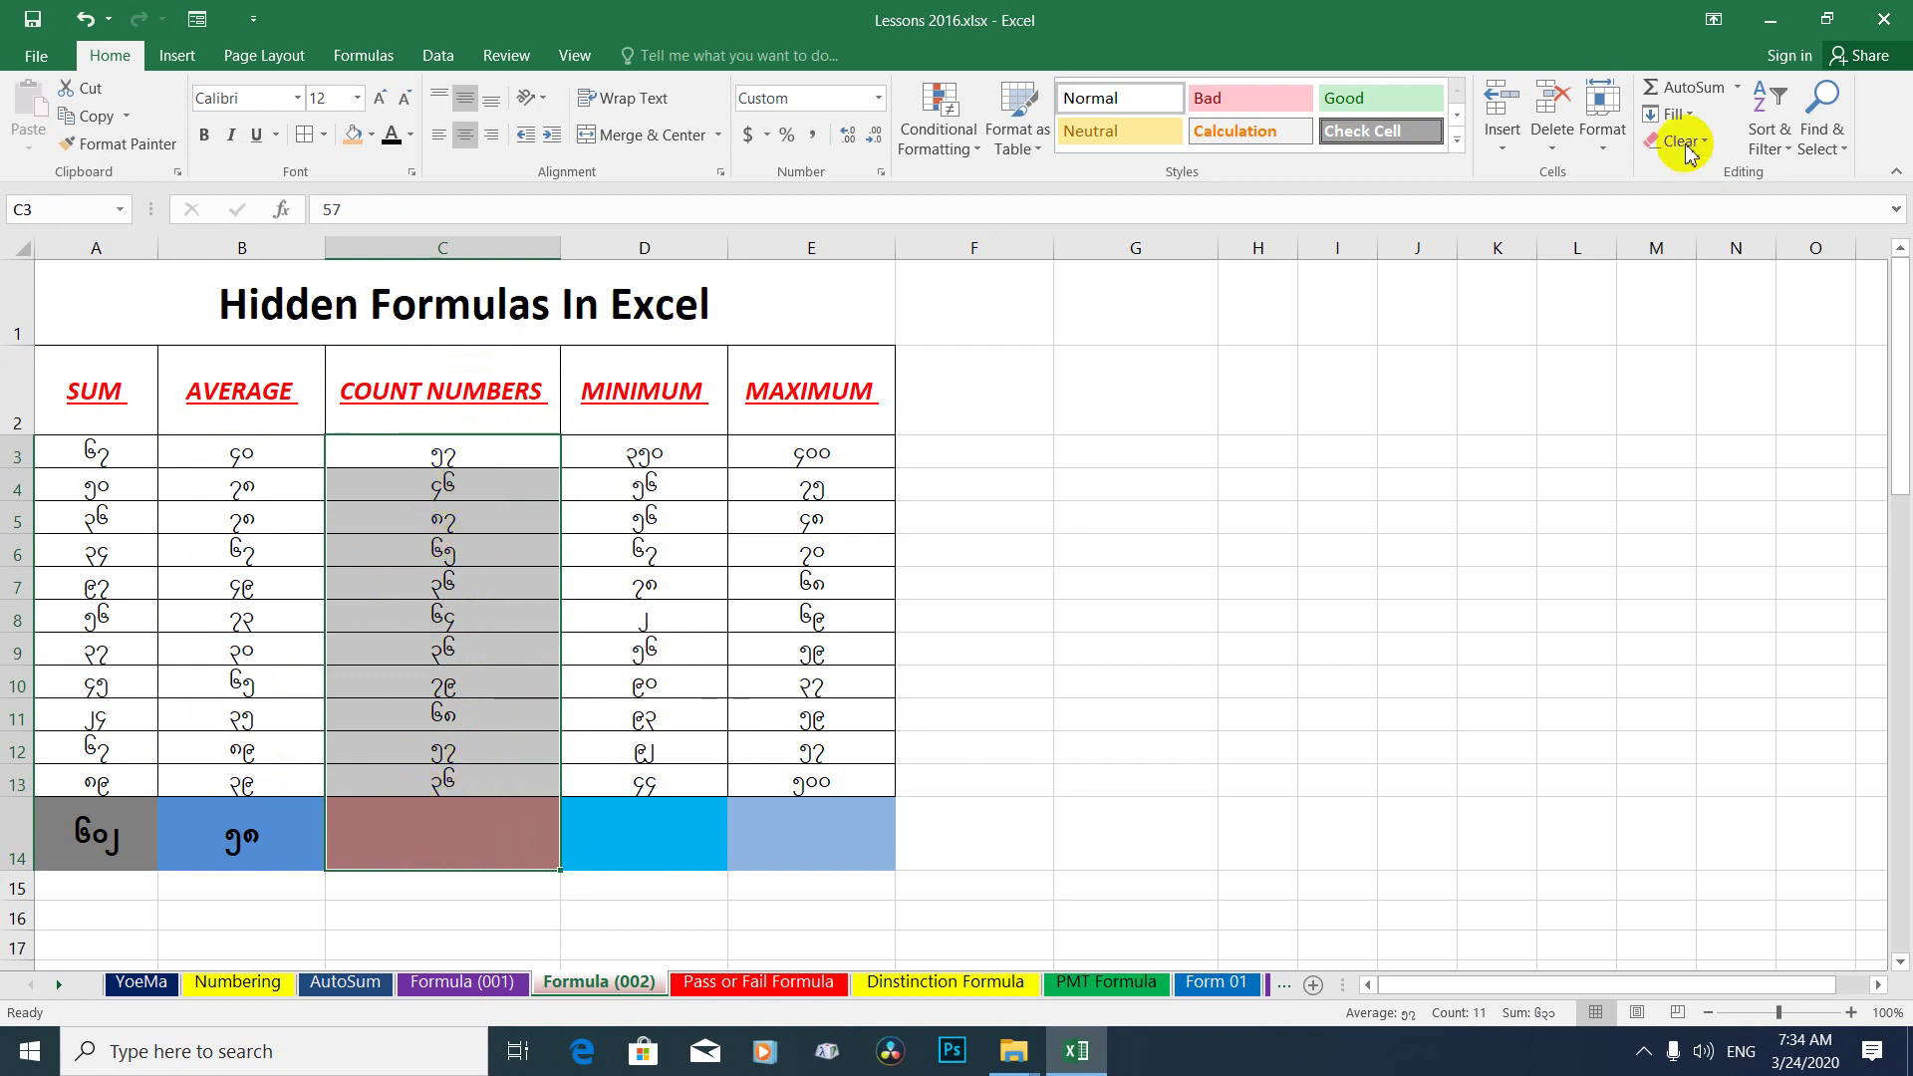
{"action": "left_click", "coordinate": [1736, 87]}
{"action": "left_click", "coordinate": [1727, 176]}
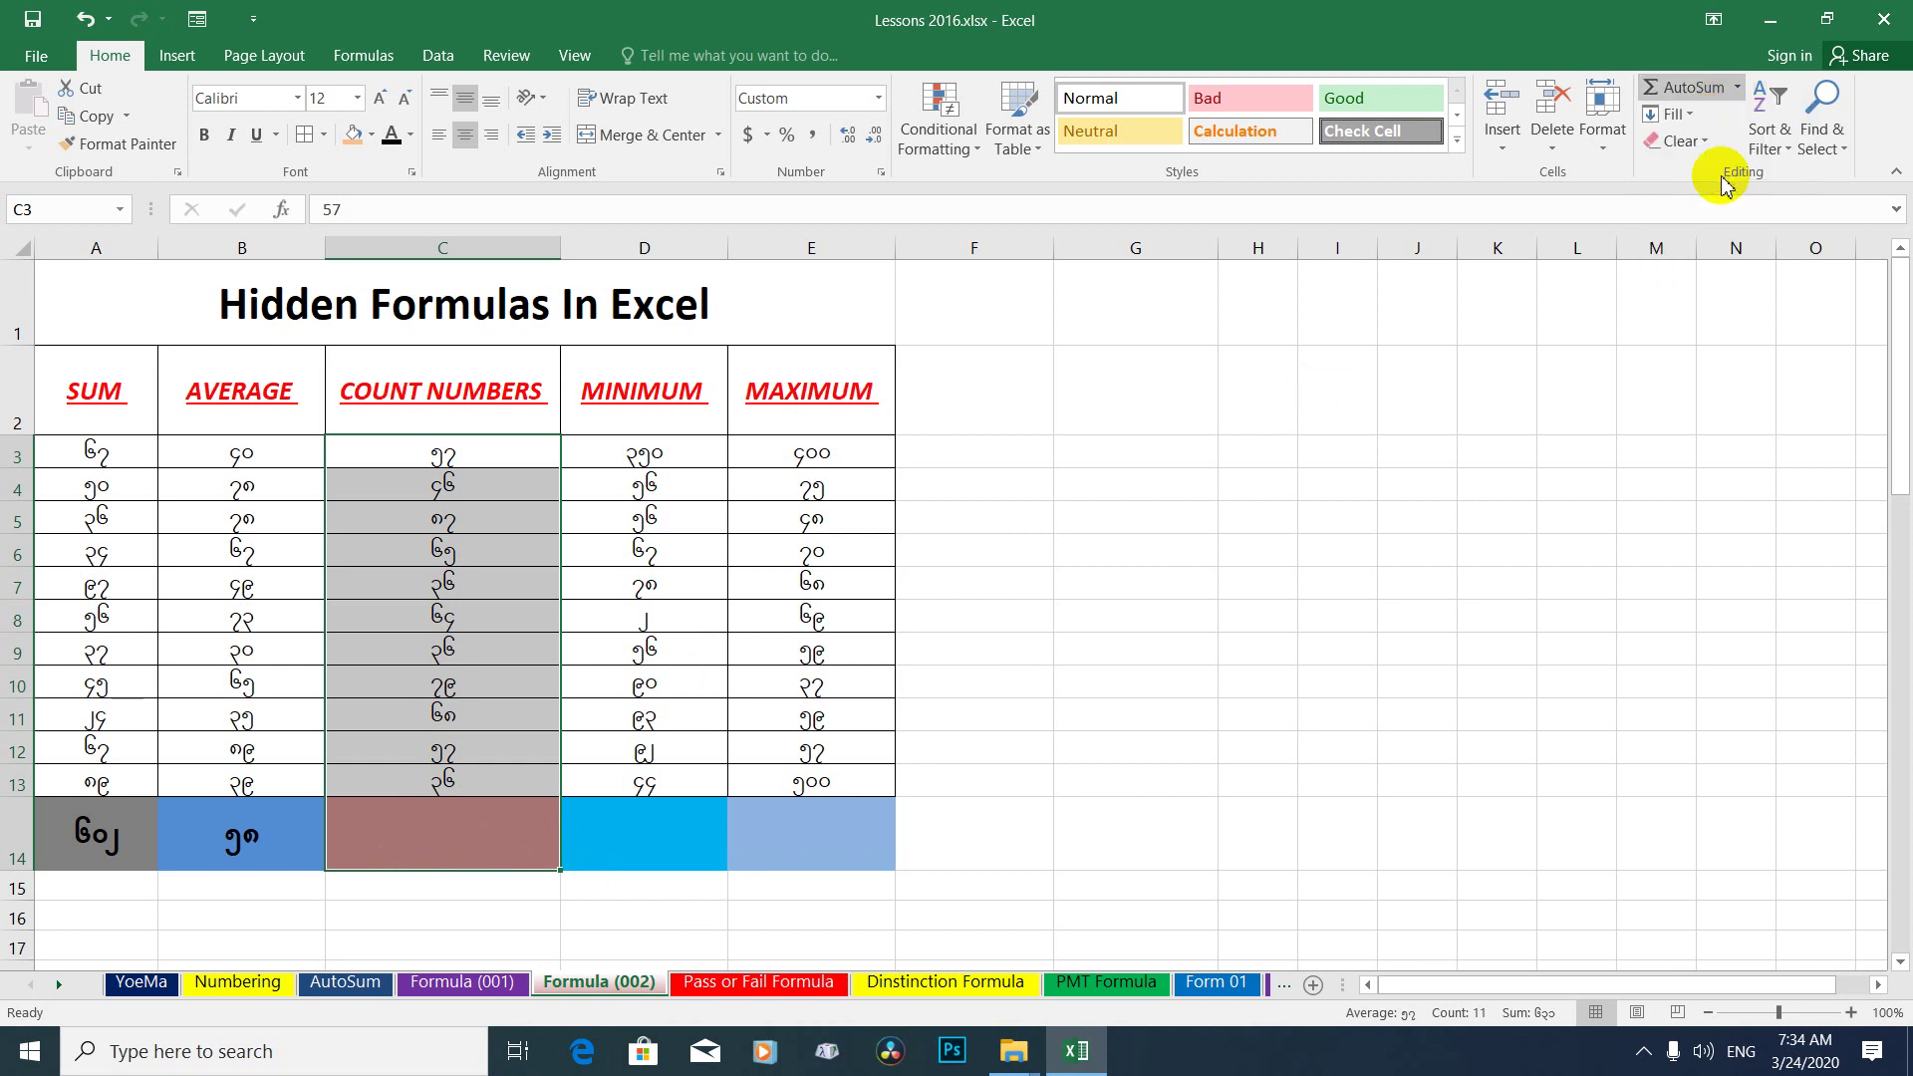
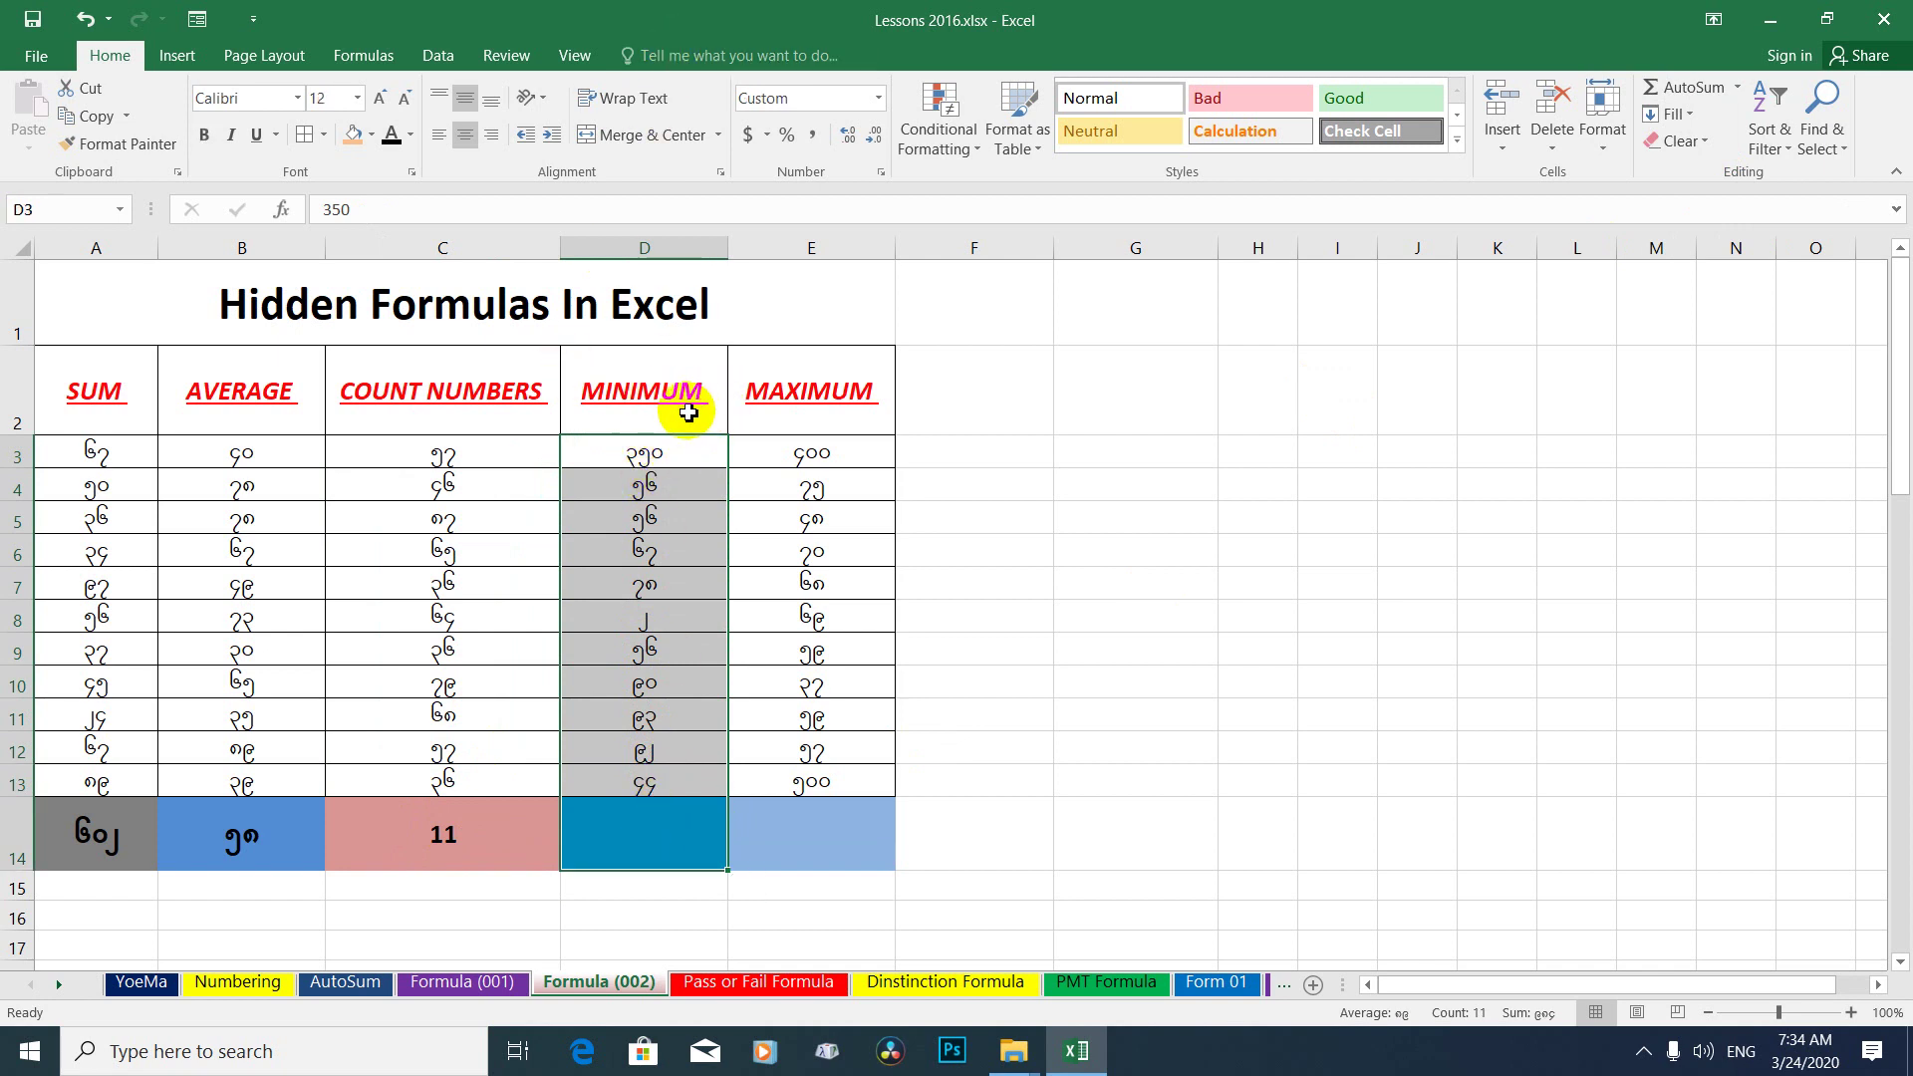
Select D3:D14 and insert Min from the AutoSum list, so D14 shows 2.
{"action": "left_click", "coordinate": [654, 613]}
{"action": "left_click_drag", "start_coordinate": [673, 456], "coordinate": [653, 773]}
{"action": "left_click", "coordinate": [652, 829]}
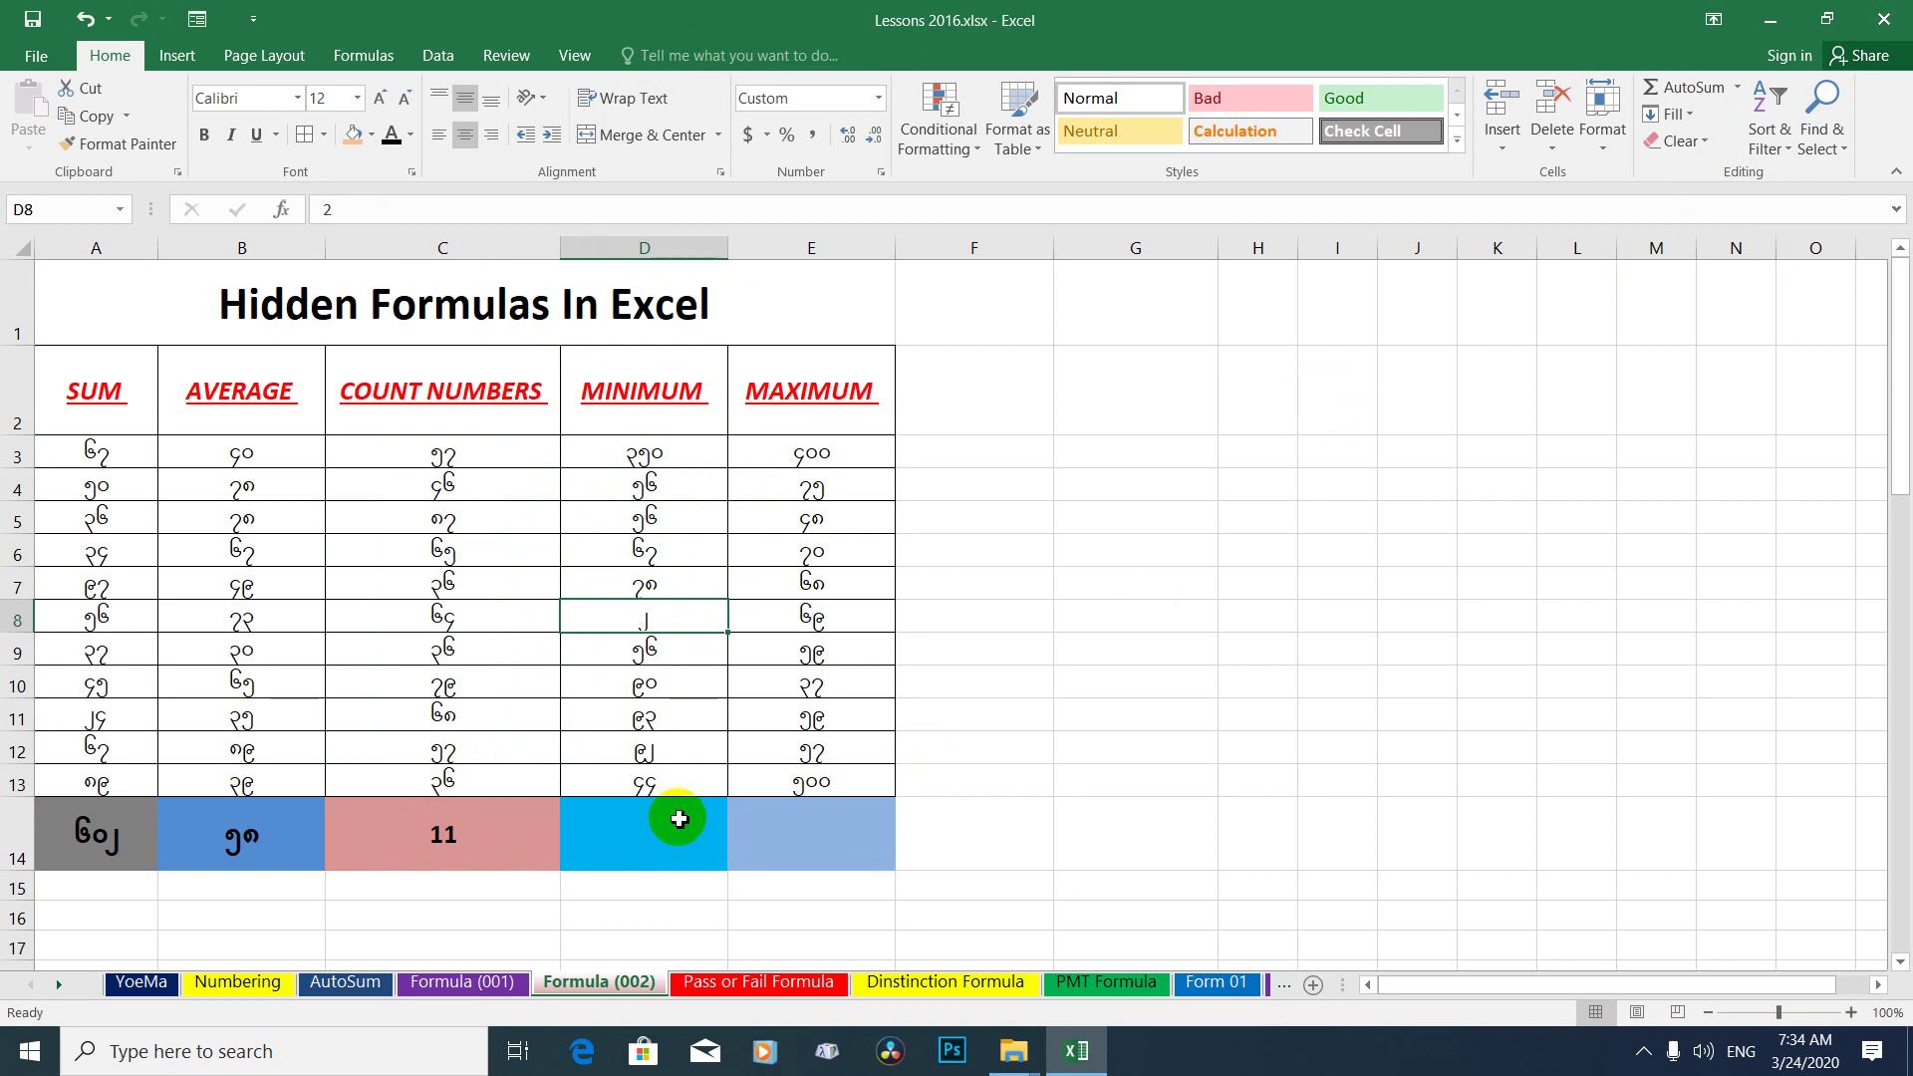
{"action": "left_click_drag", "start_coordinate": [662, 450], "coordinate": [642, 766]}
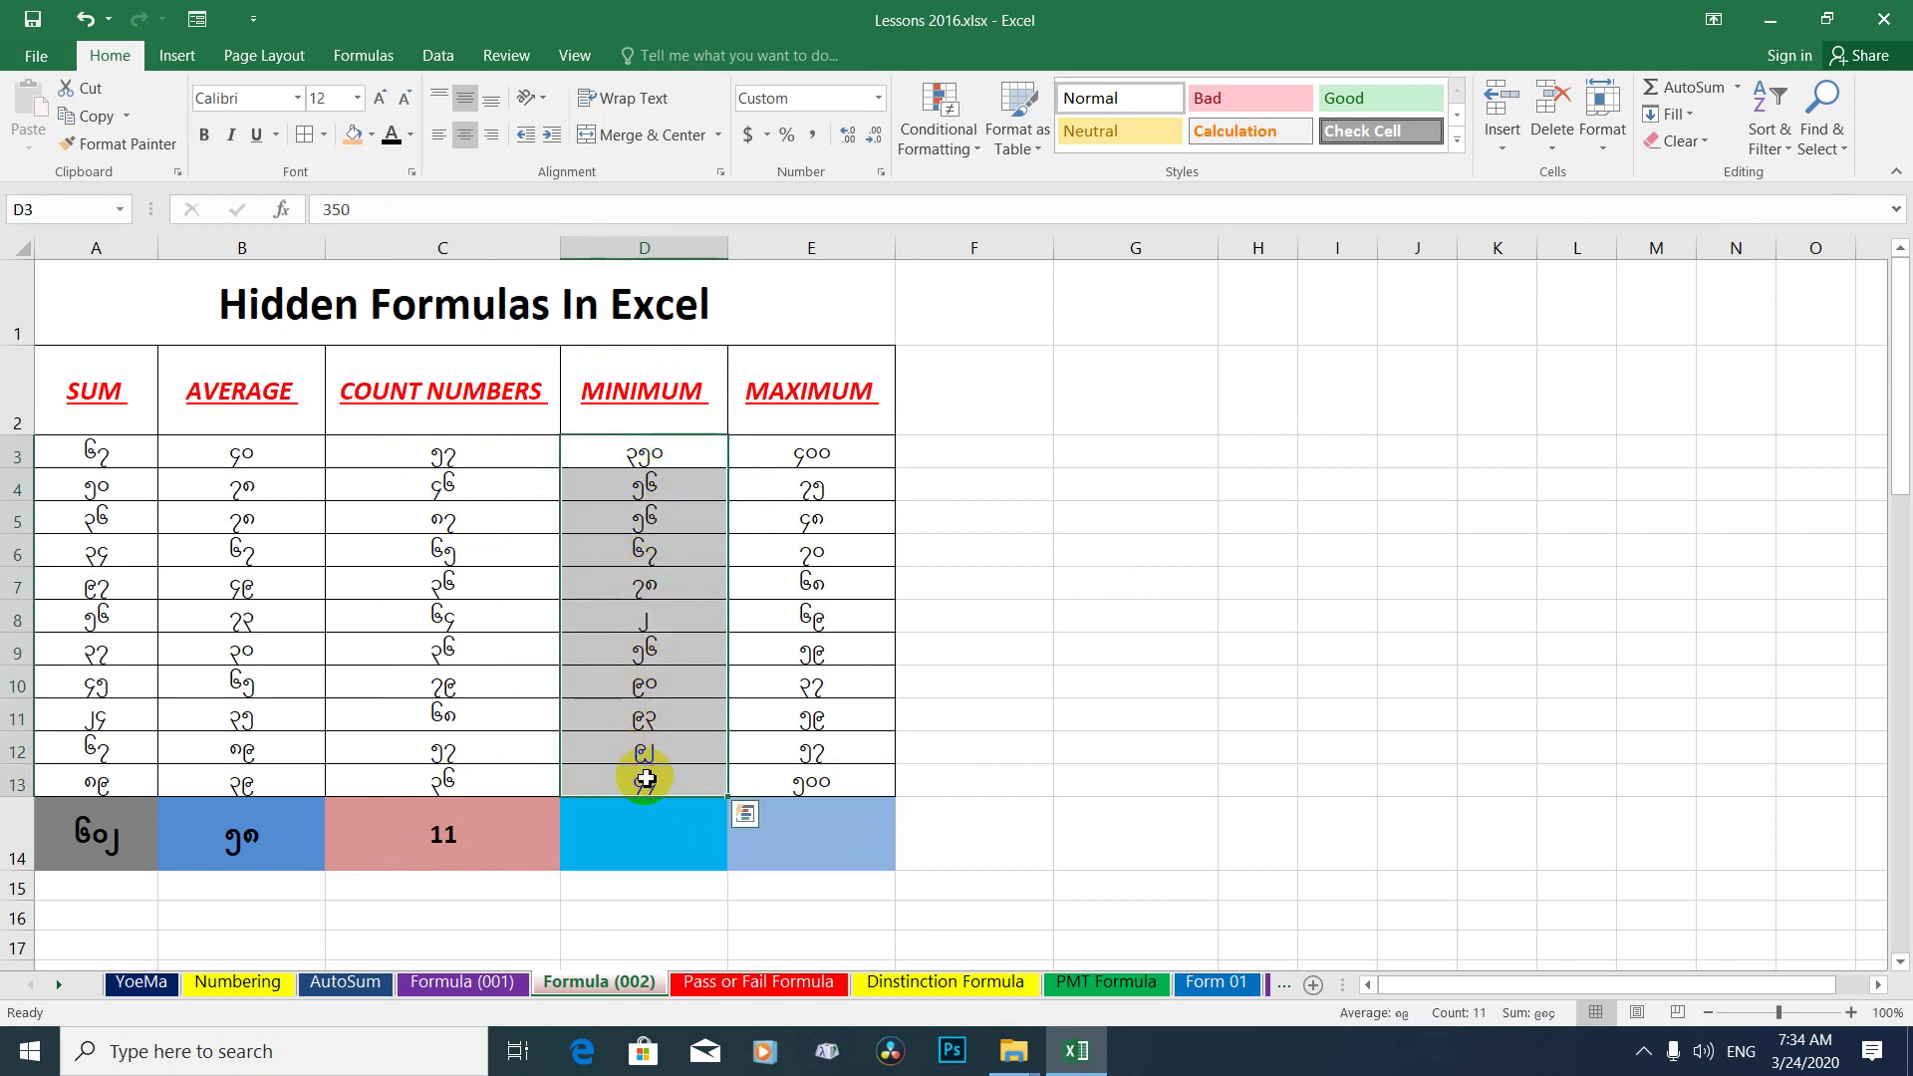
{"action": "left_click", "coordinate": [638, 652]}
{"action": "left_click", "coordinate": [652, 827]}
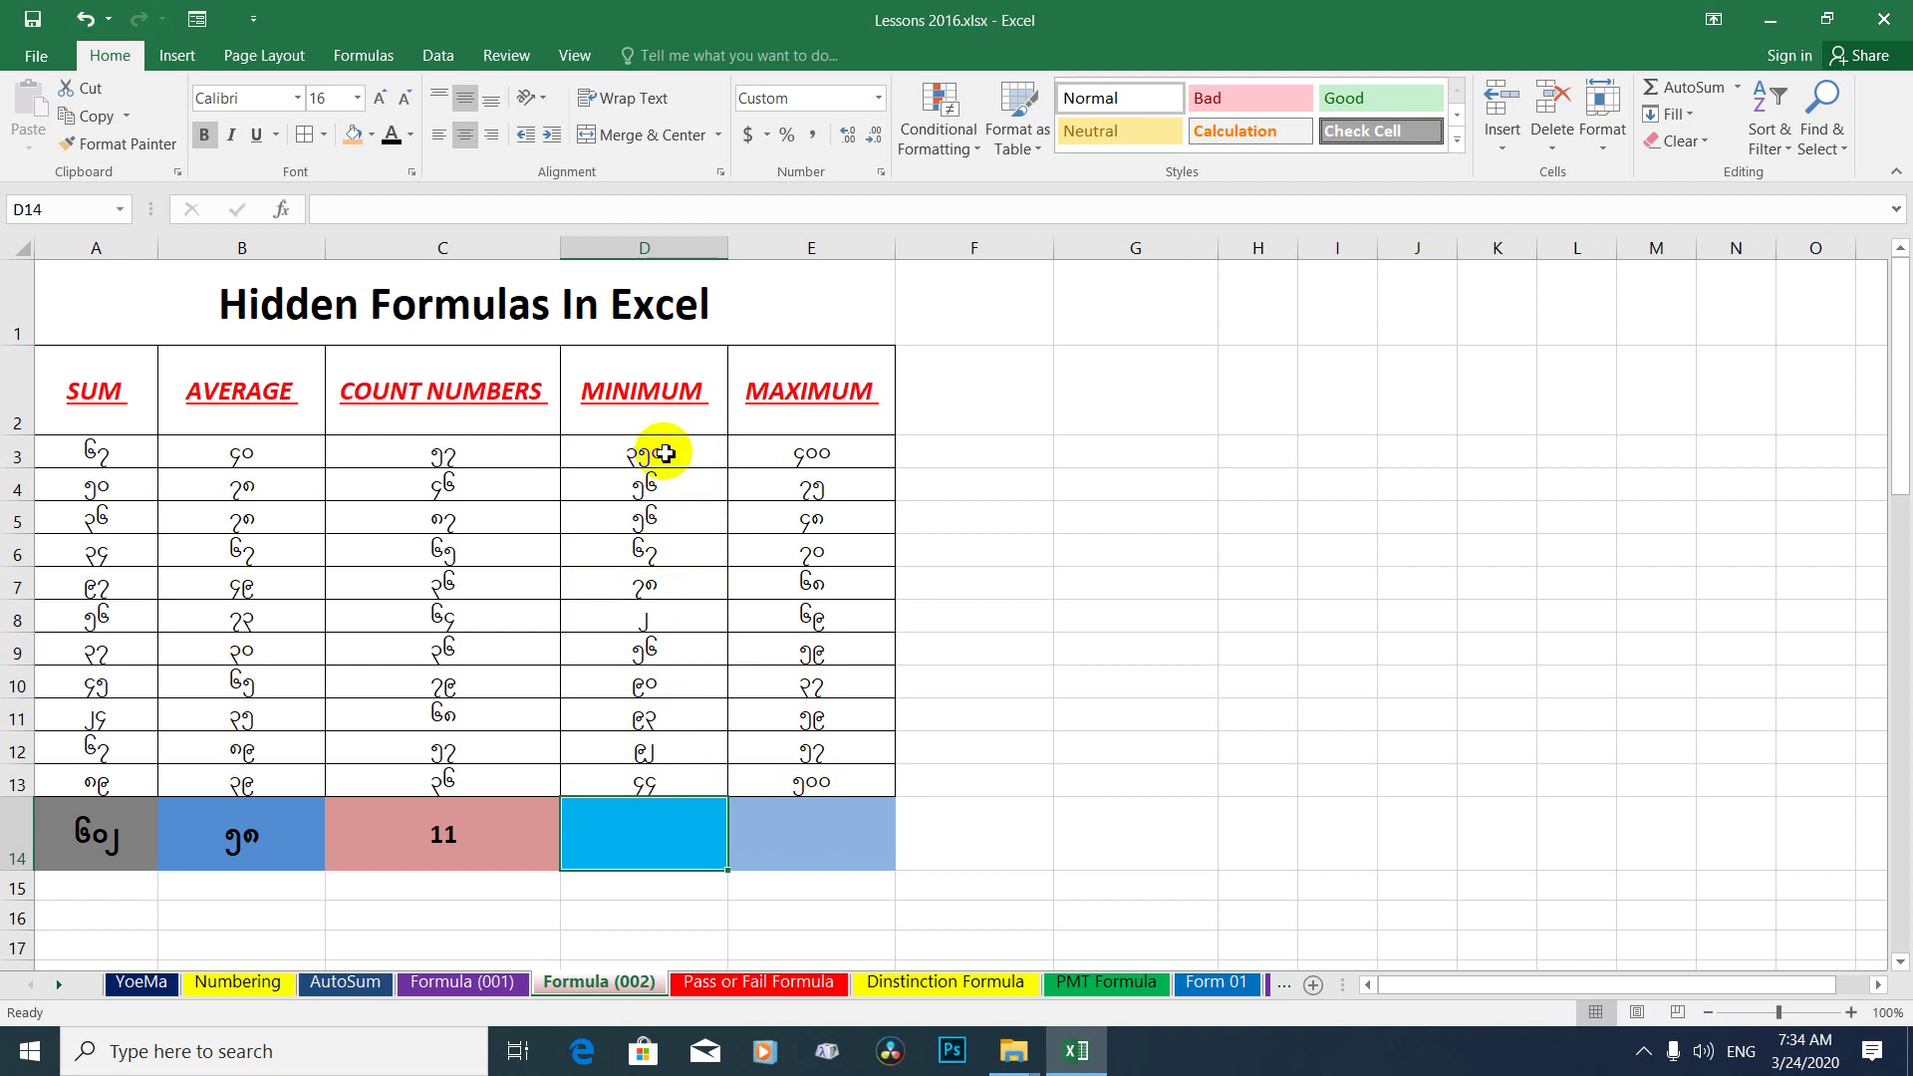
{"action": "mouse_move", "coordinate": [664, 455]}
{"action": "left_mouse_down"}
{"action": "mouse_move", "coordinate": [641, 585]}
{"action": "mouse_move", "coordinate": [648, 737]}
{"action": "left_mouse_up"}
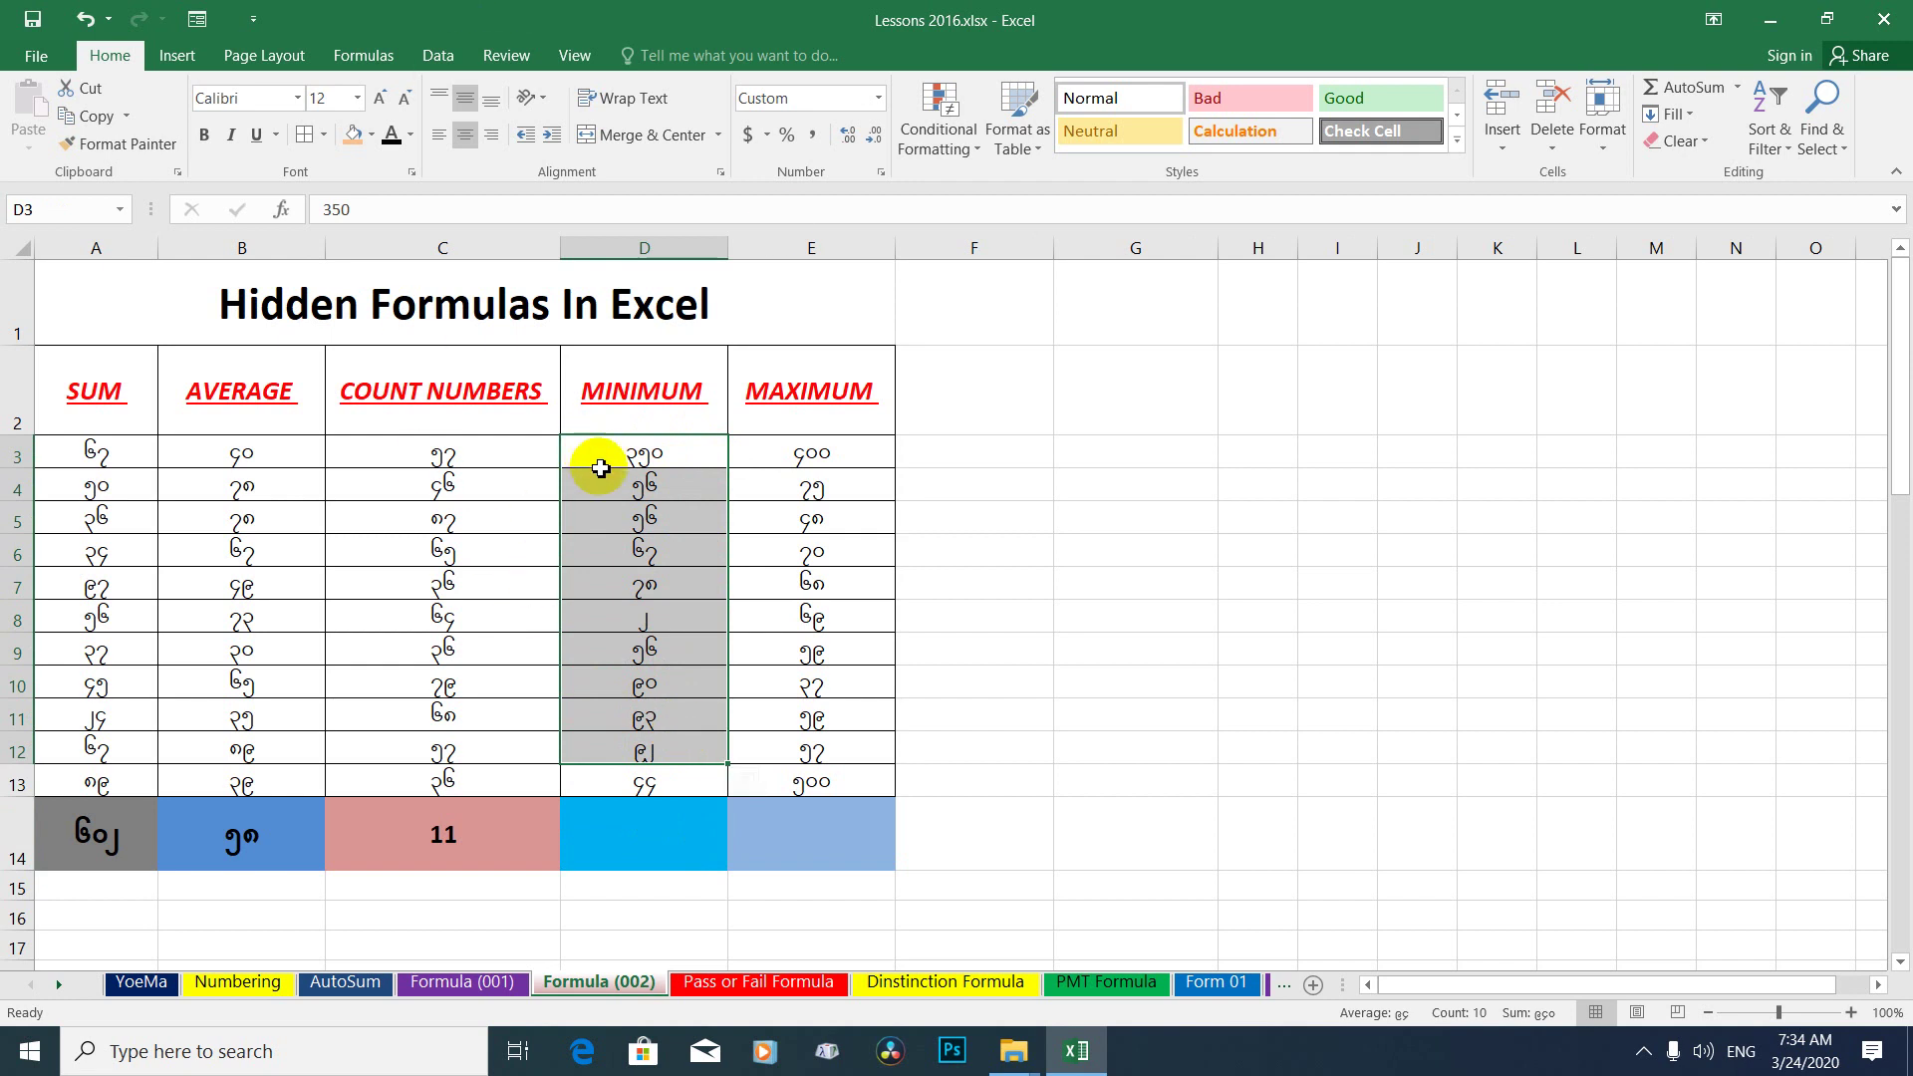
{"action": "left_click_drag", "start_coordinate": [600, 468], "coordinate": [639, 835]}
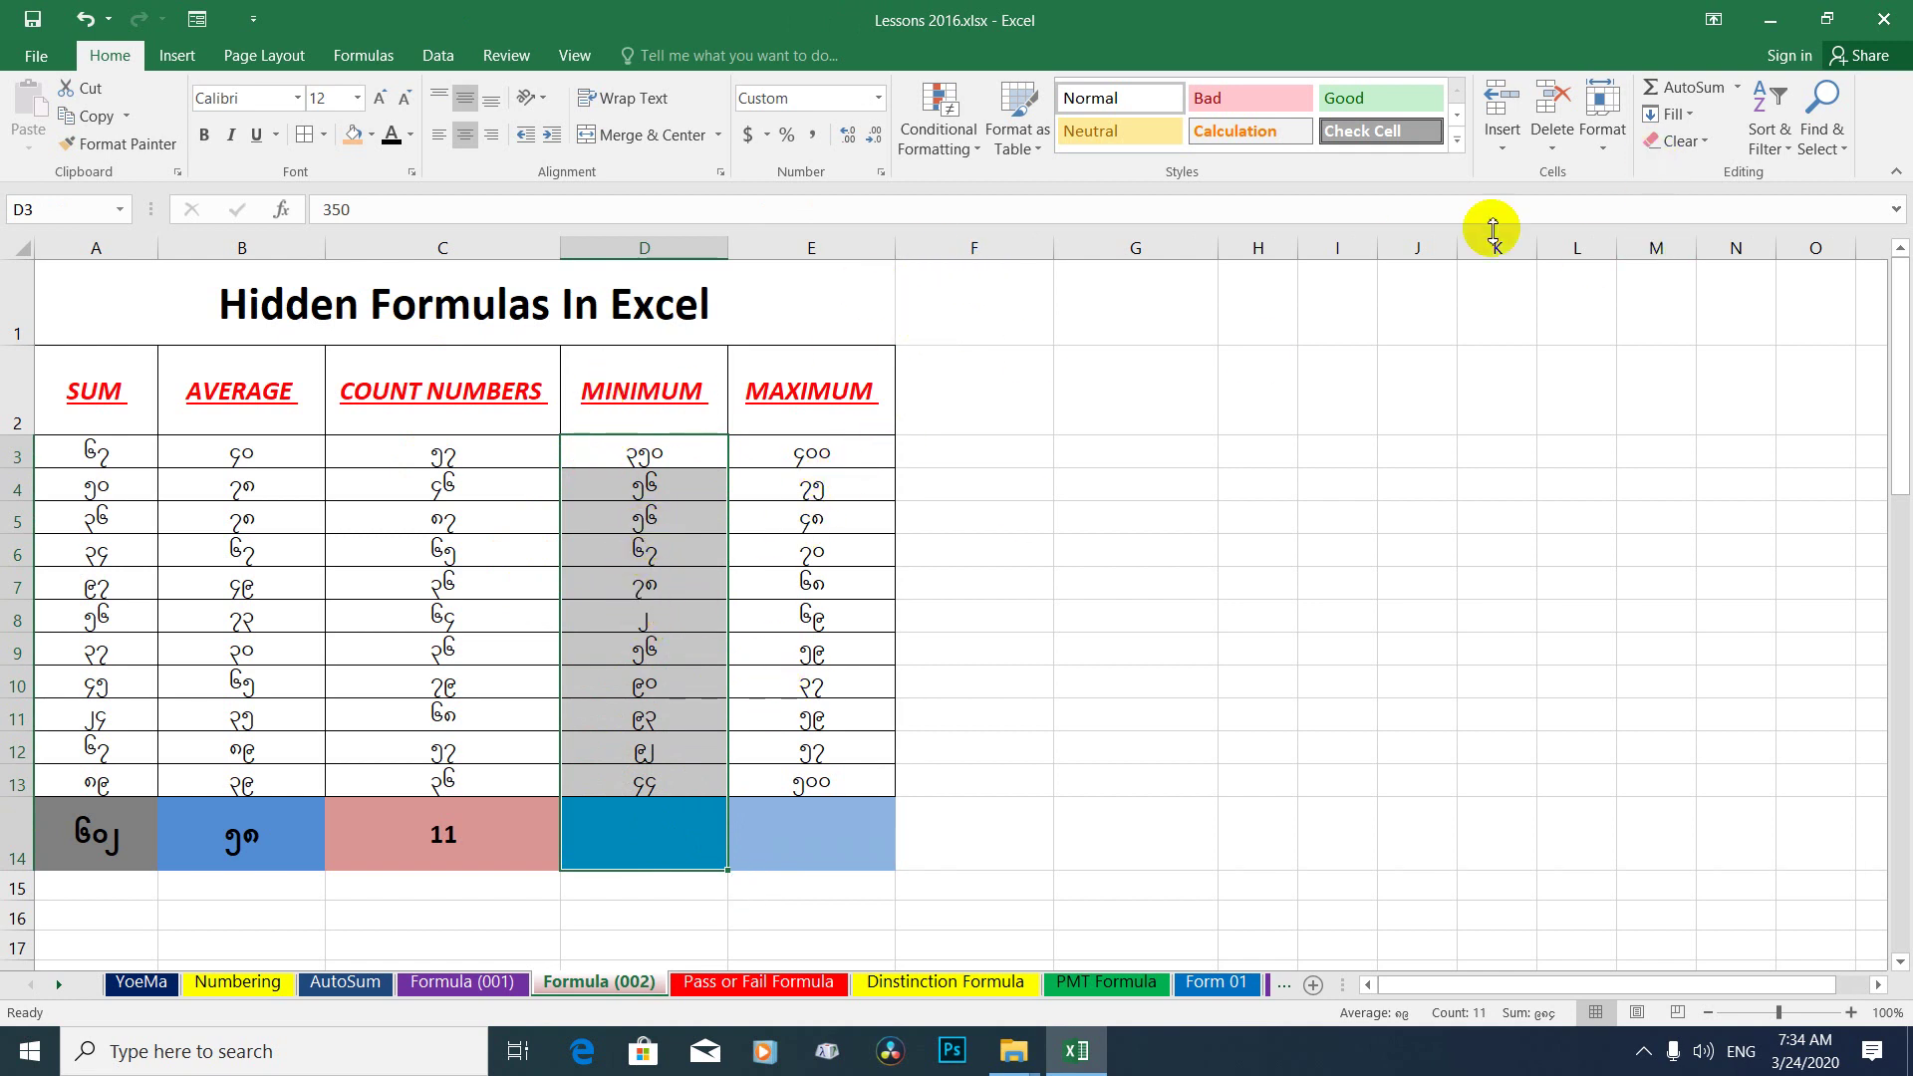
{"action": "left_click", "coordinate": [1742, 90]}
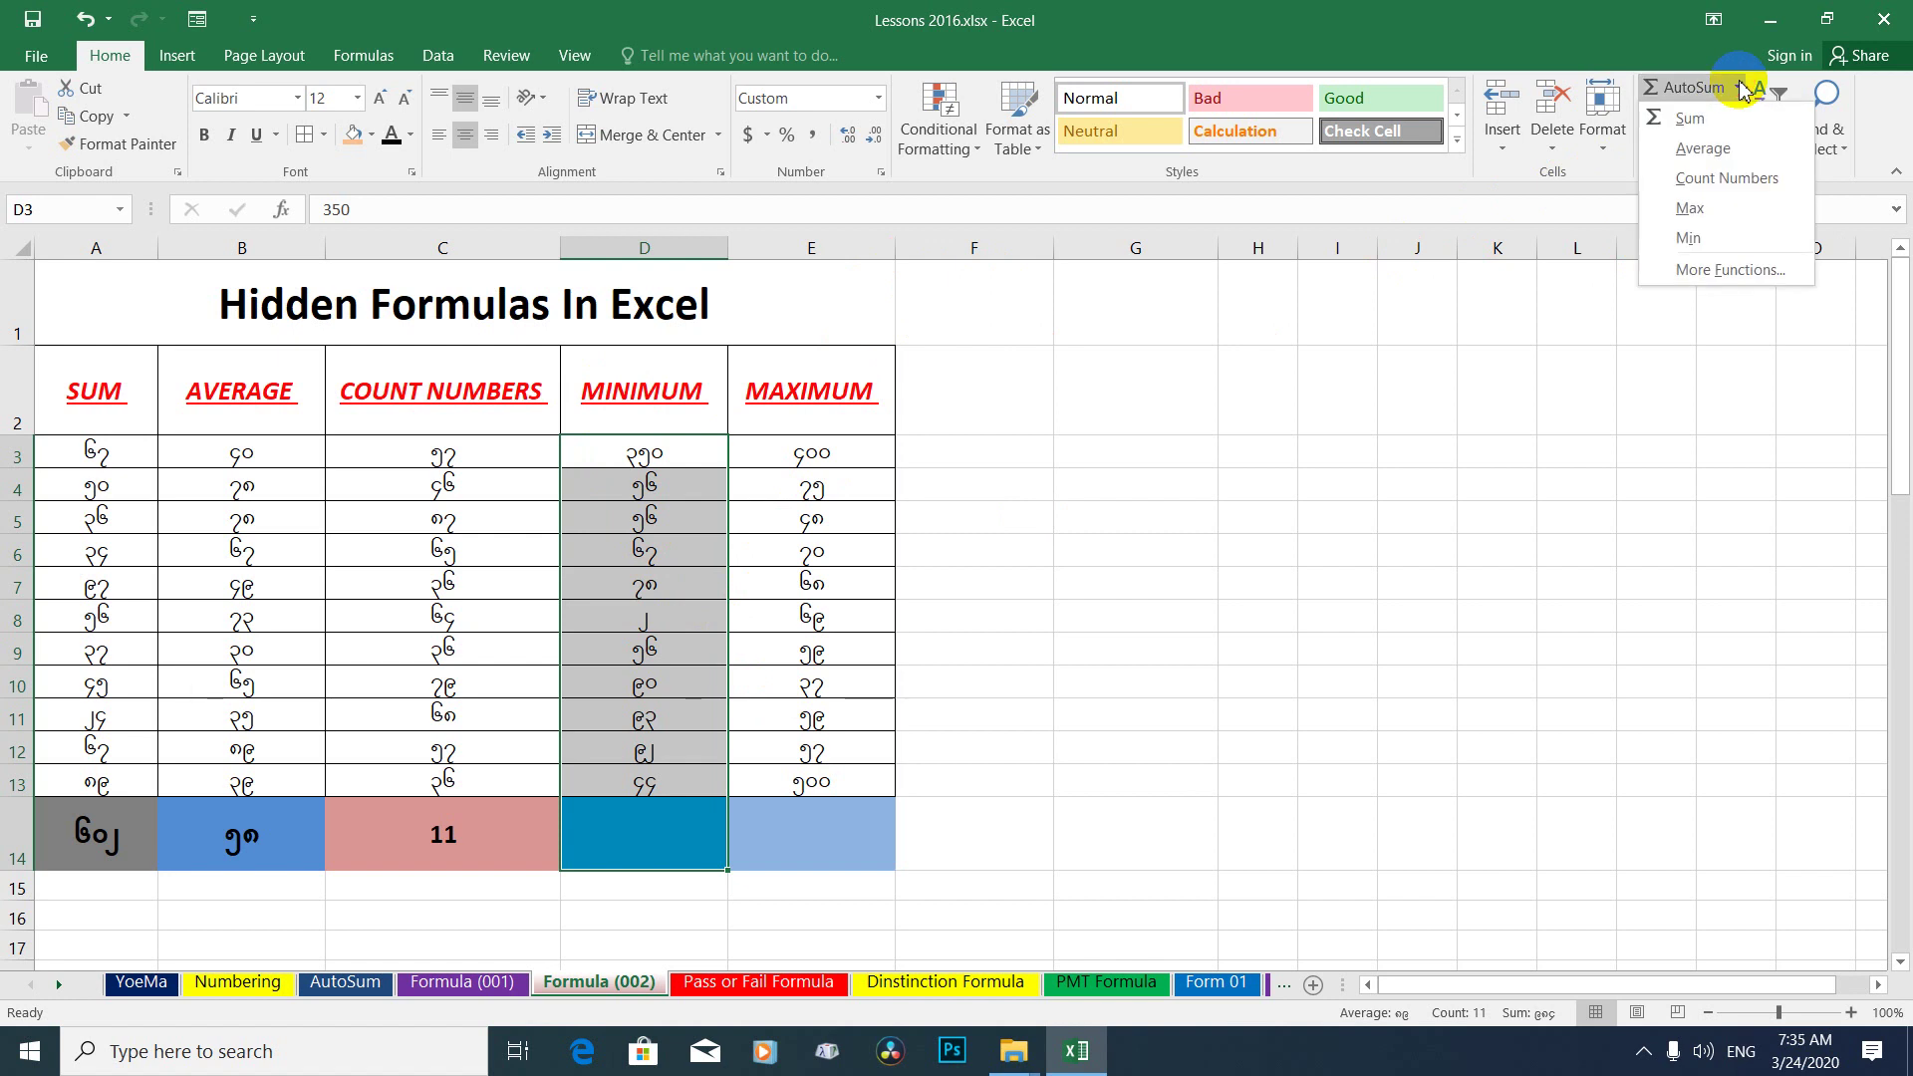
{"action": "left_click", "coordinate": [1690, 238]}
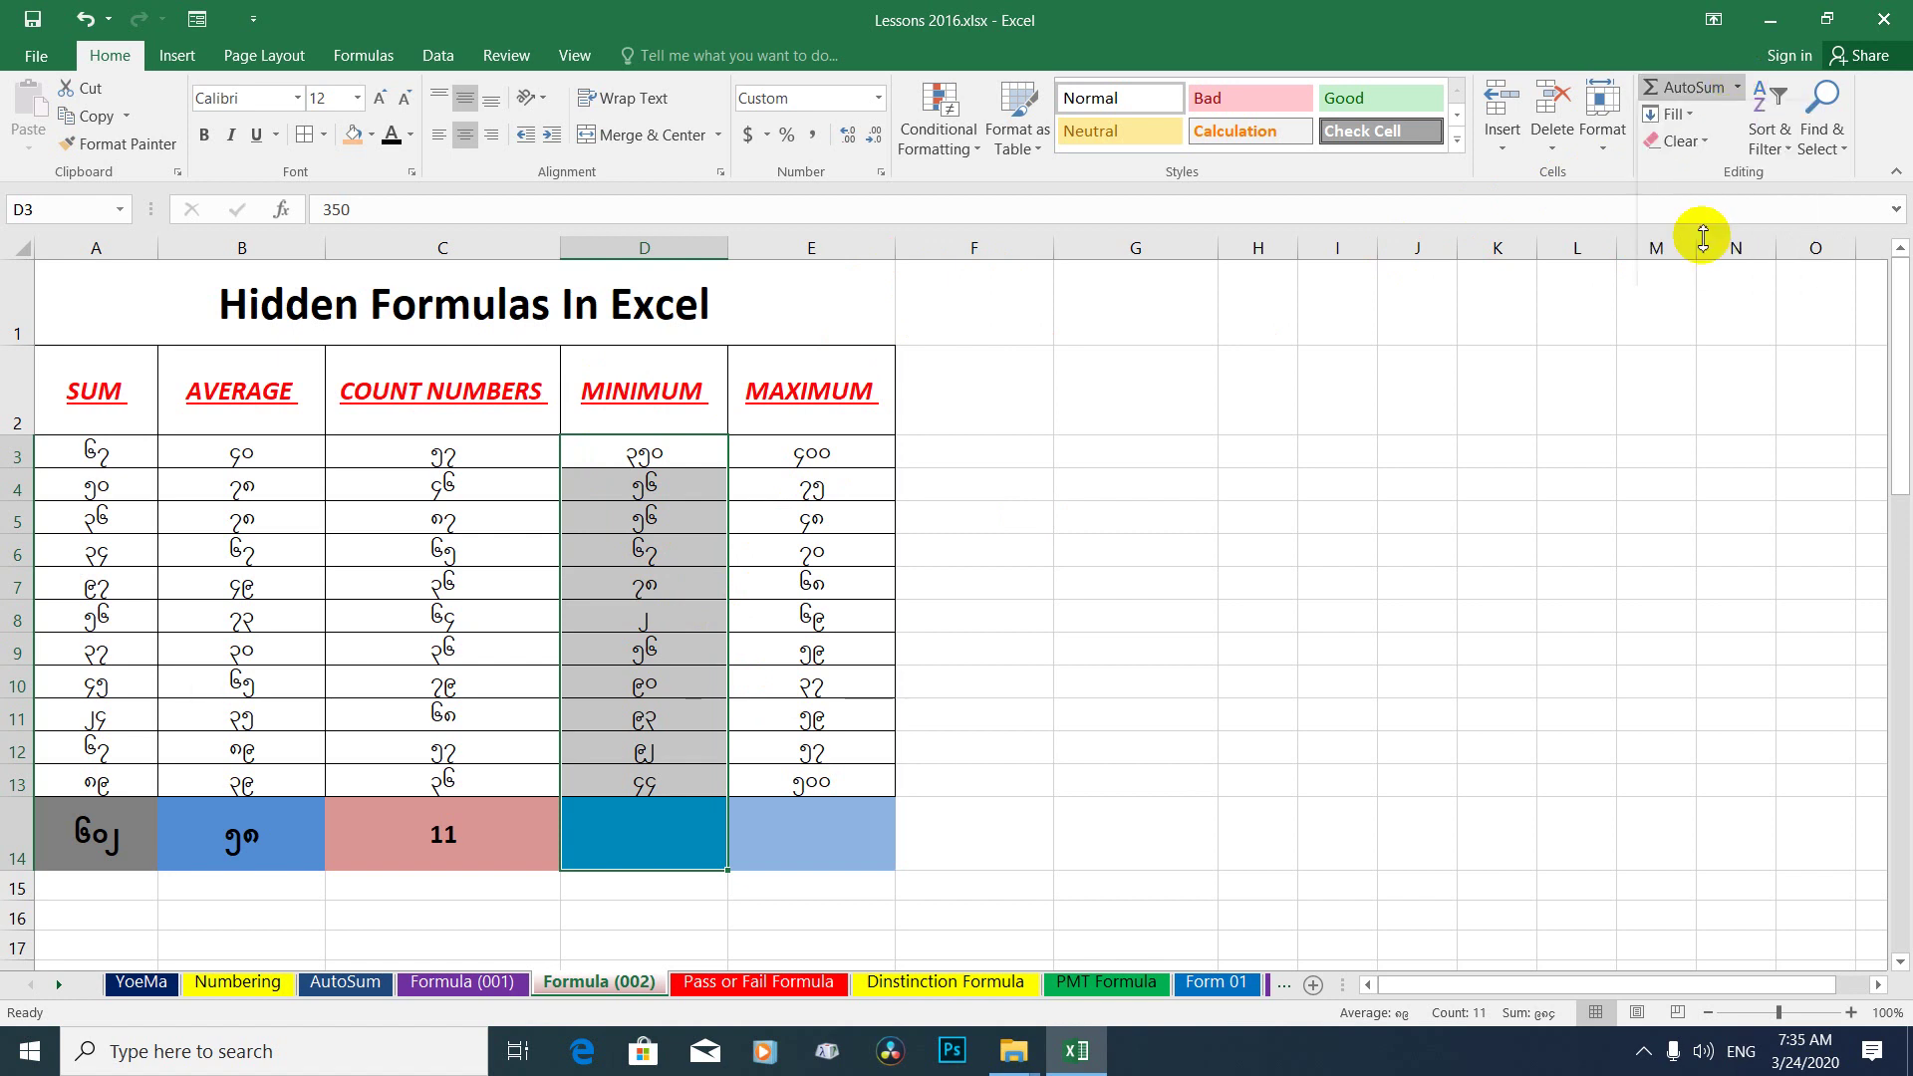
Compare D14 with the column's smallest value in D8, then select the MAXIMUM values.
{"action": "left_click", "coordinate": [673, 842]}
{"action": "left_click", "coordinate": [642, 617]}
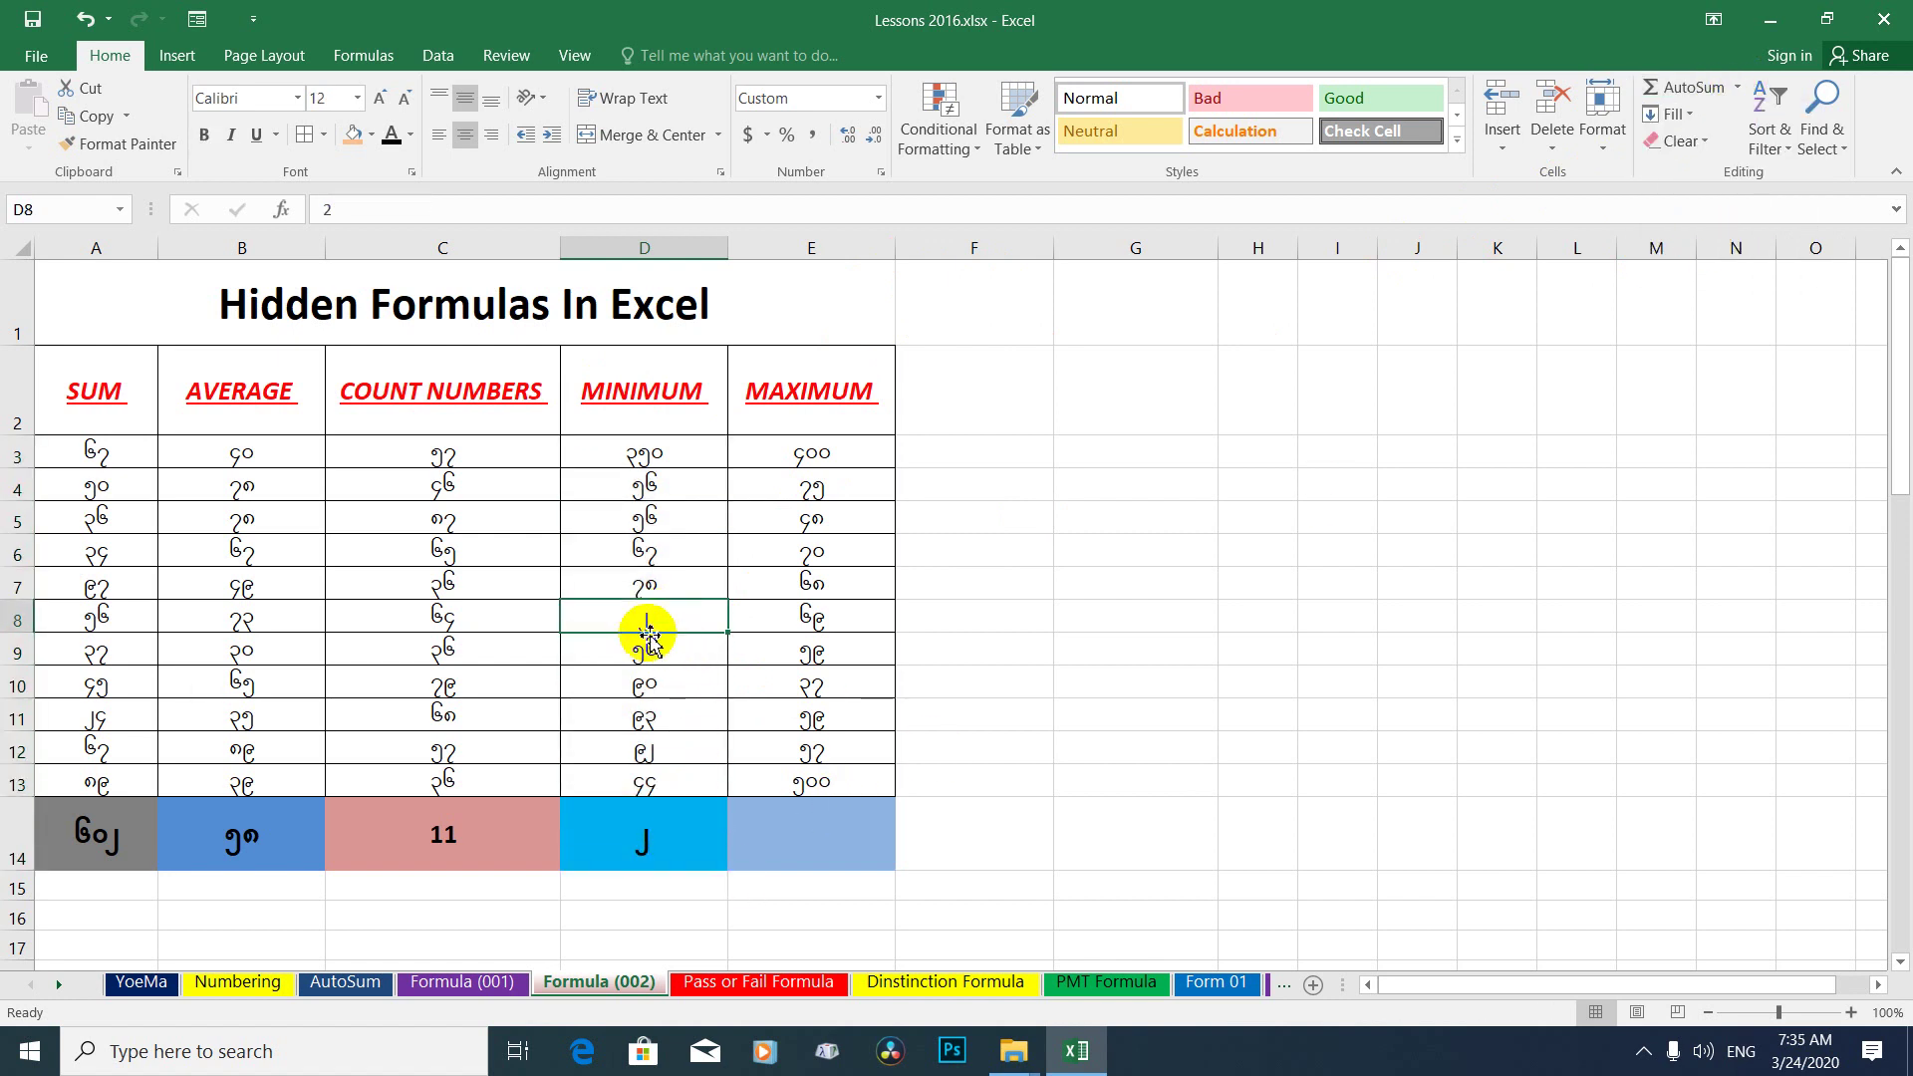
{"action": "left_click", "coordinate": [609, 626]}
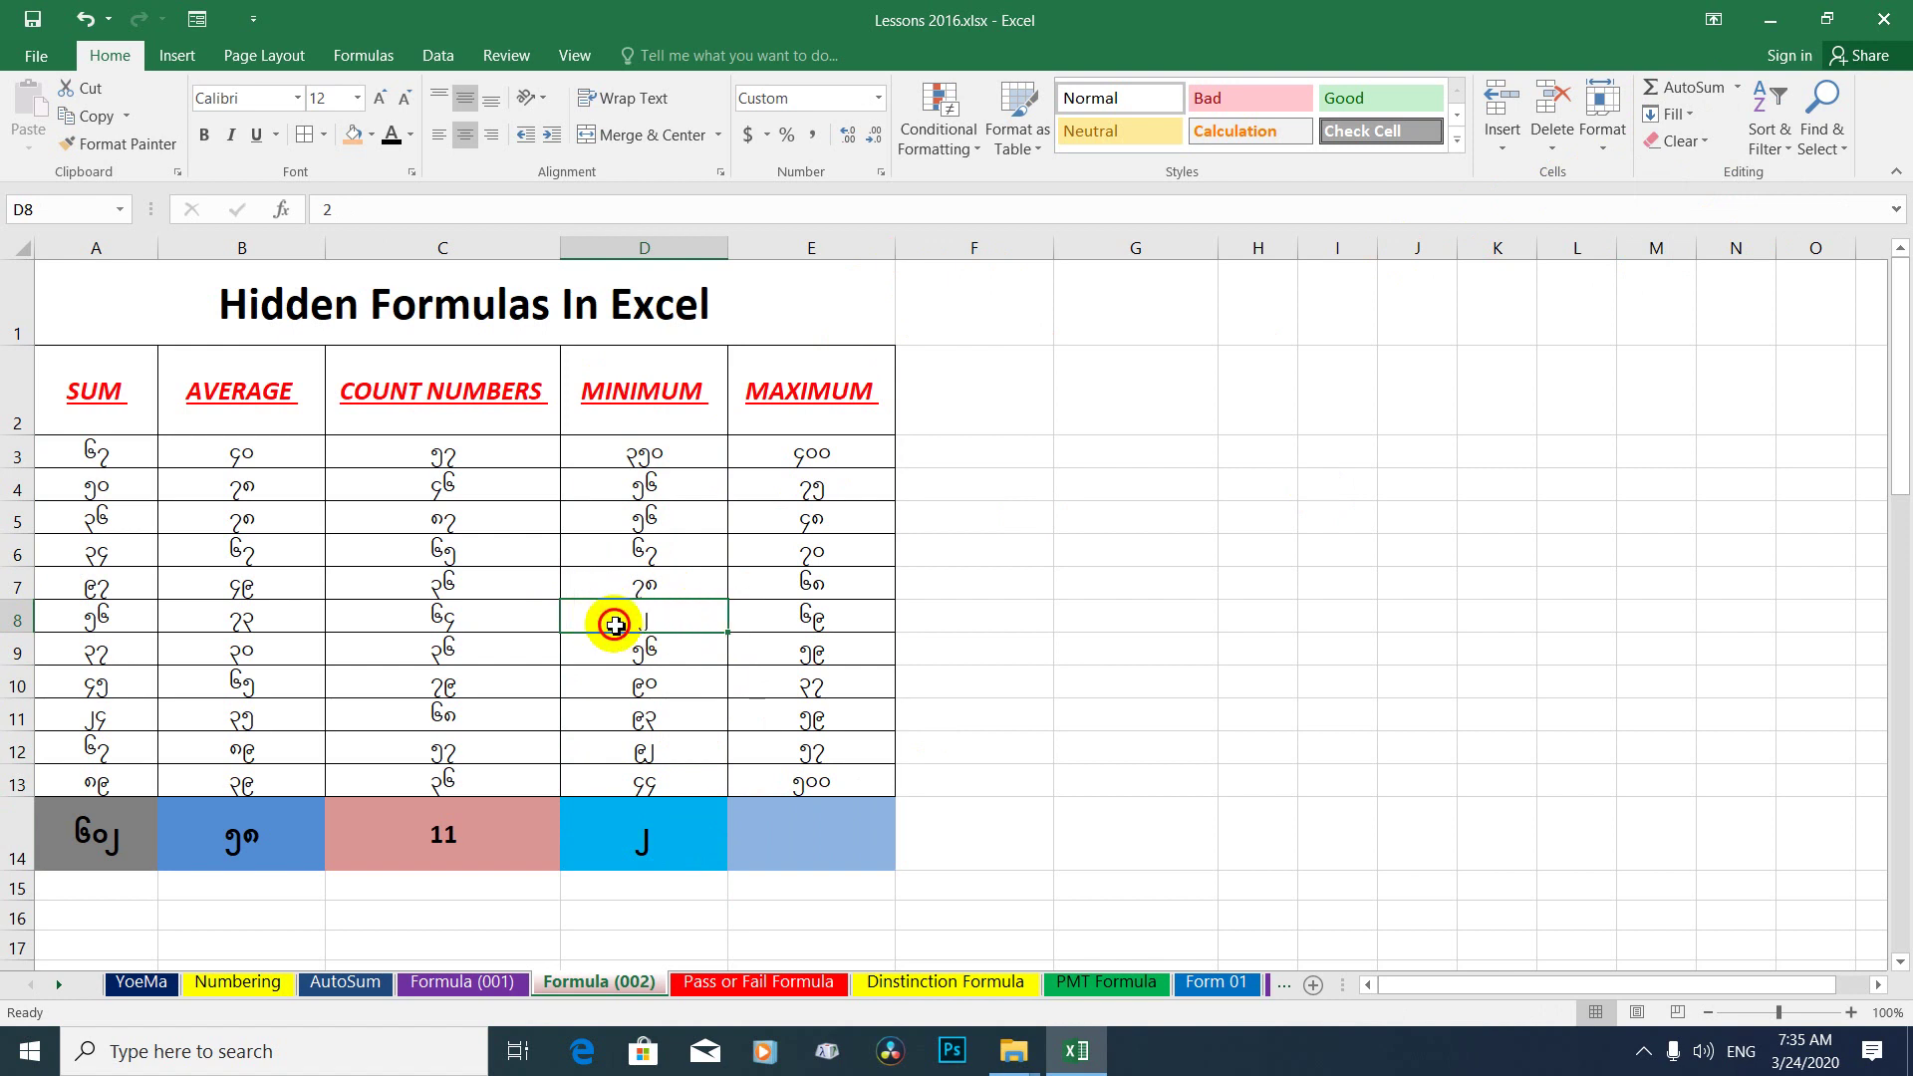
{"action": "left_click", "coordinate": [664, 614]}
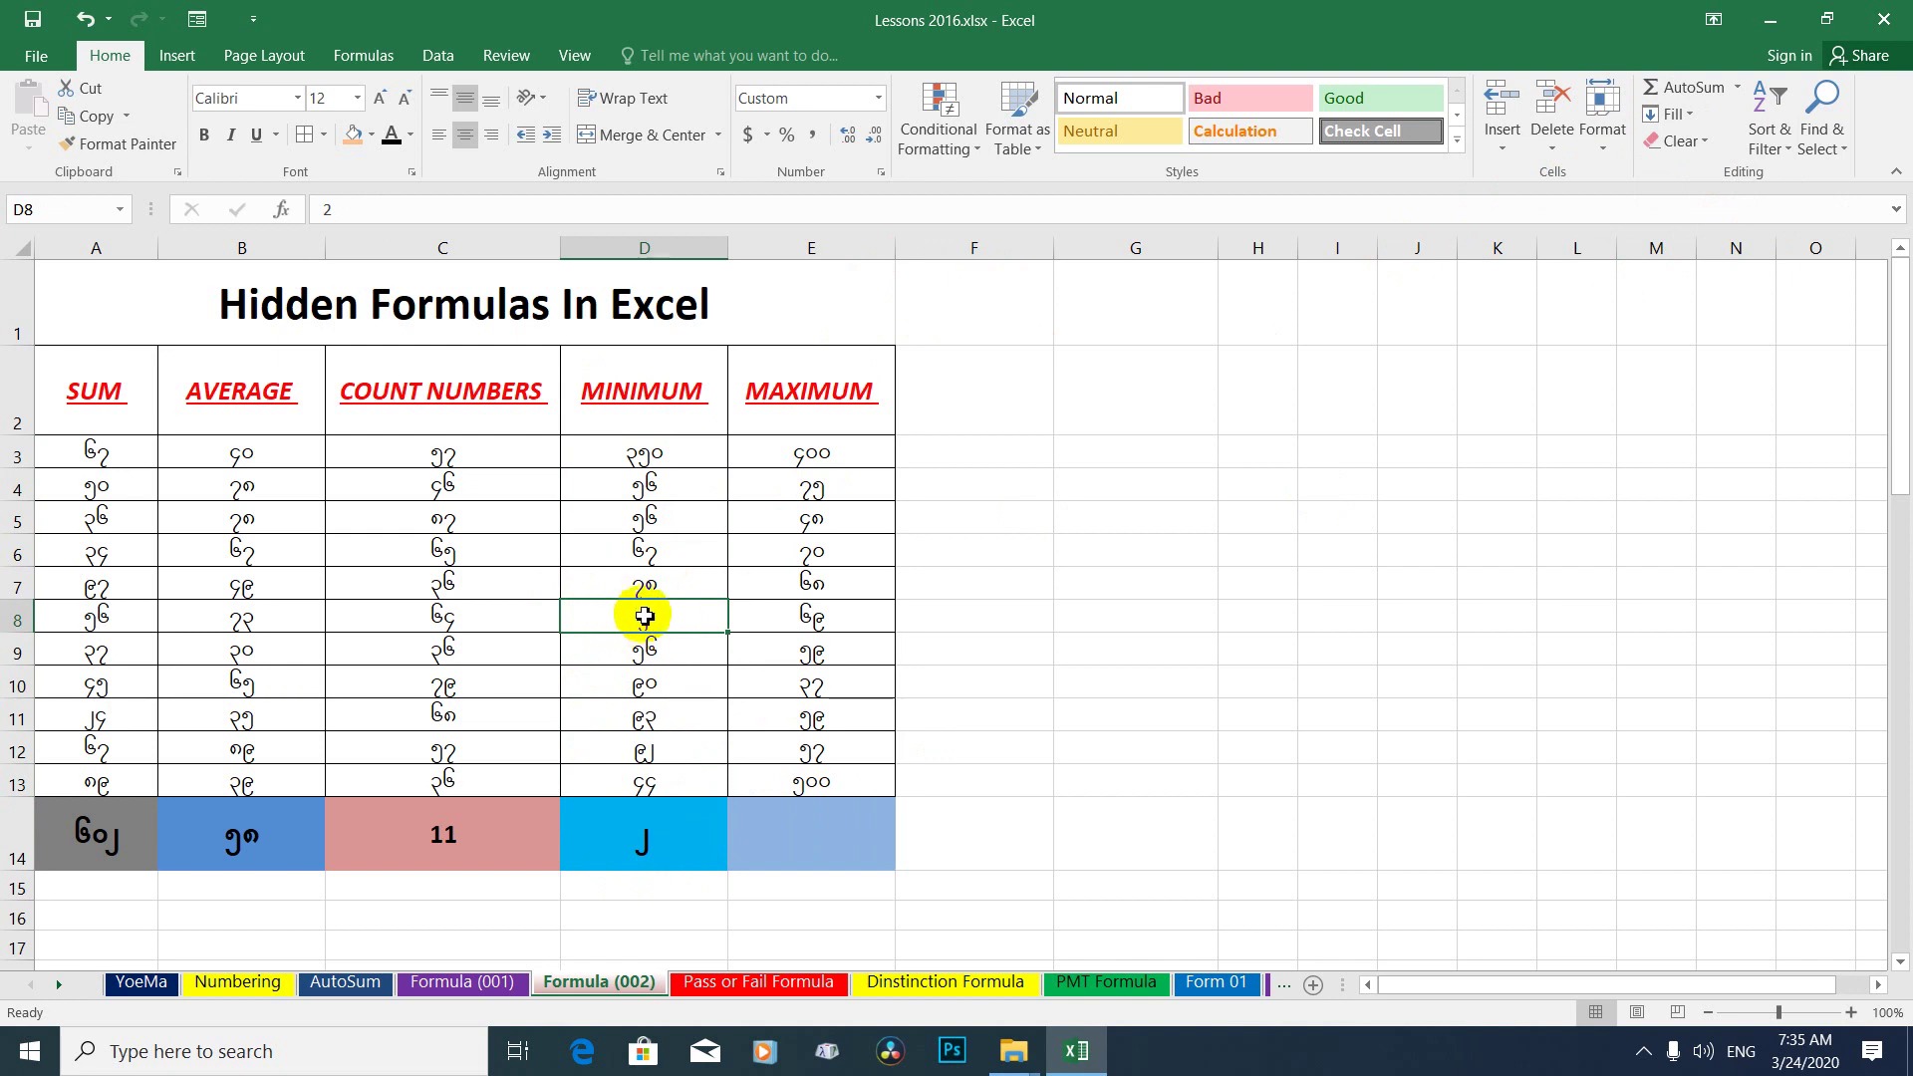
{"action": "left_click", "coordinate": [647, 842]}
{"action": "left_click_drag", "start_coordinate": [815, 453], "coordinate": [808, 840]}
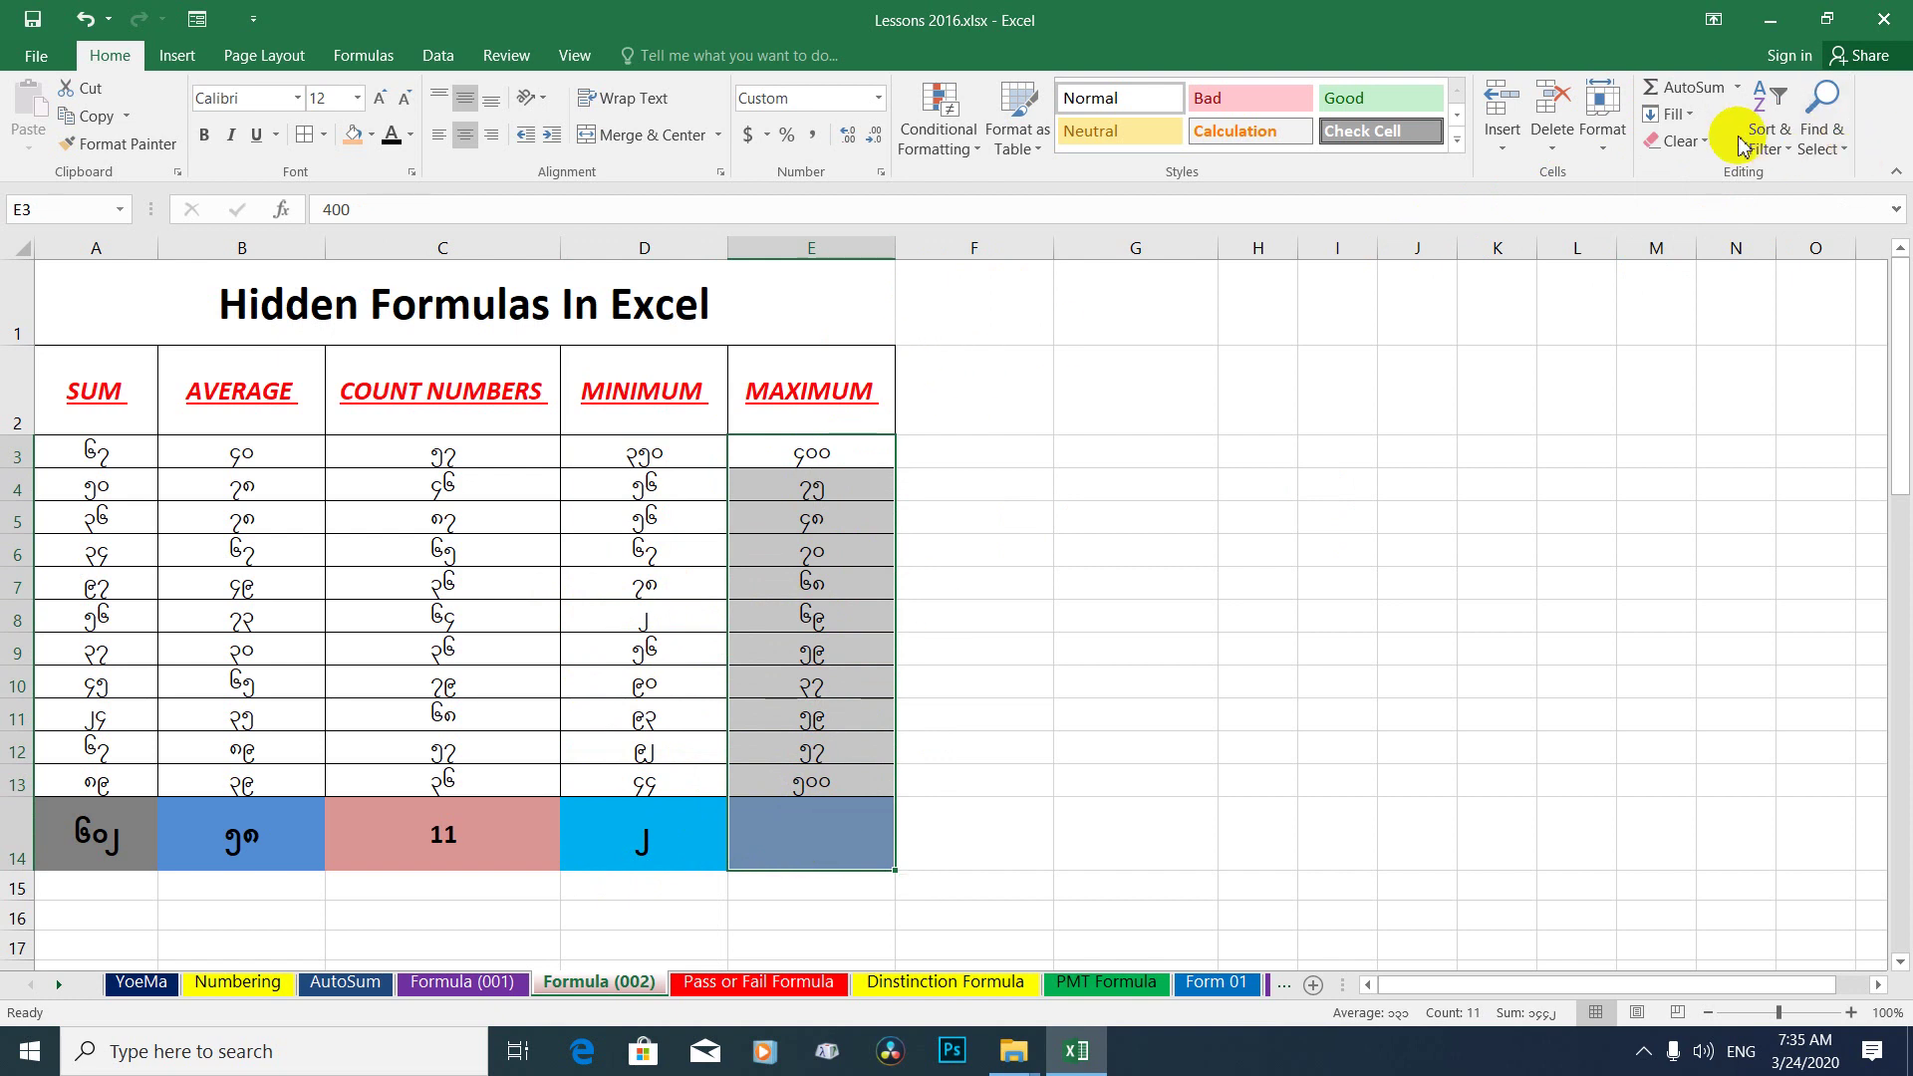
Review the values in column E to find its largest value, 500 in E13.
{"action": "left_click", "coordinate": [1738, 88]}
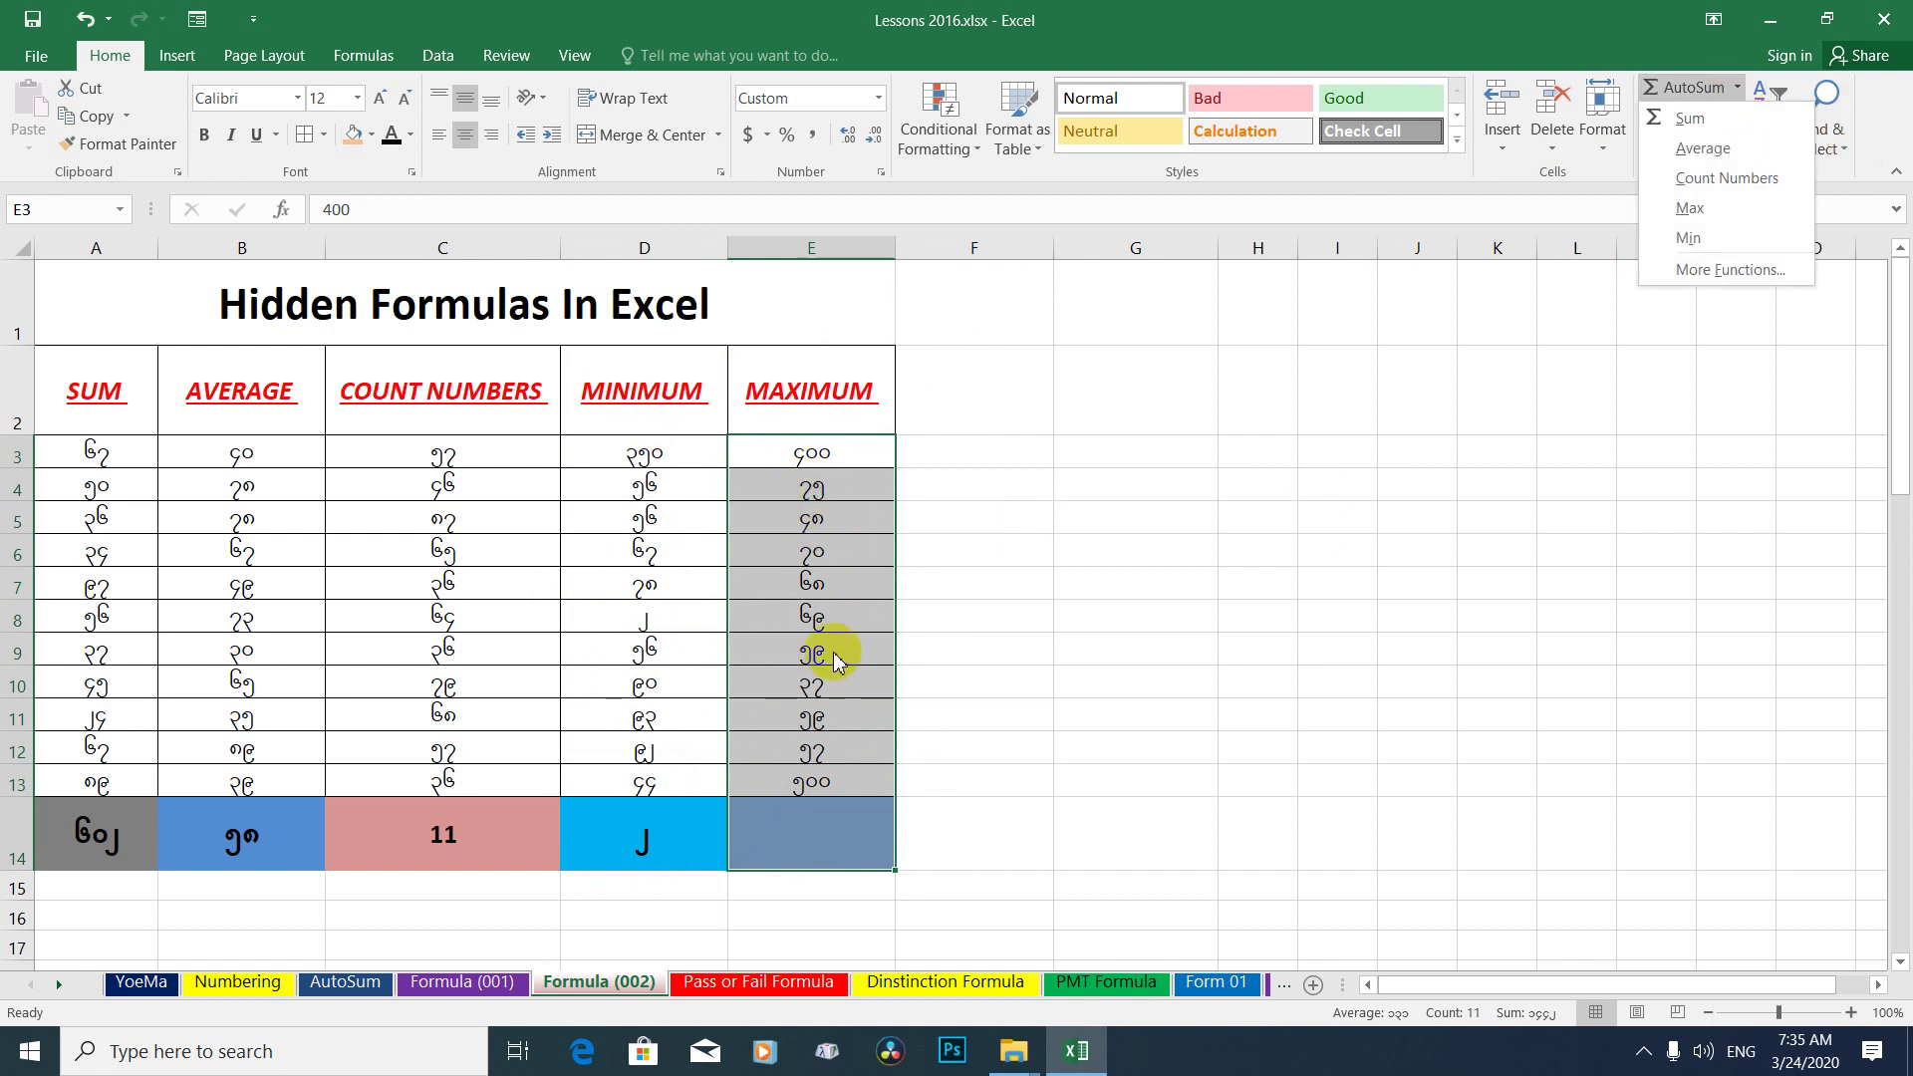
{"action": "left_click", "coordinate": [827, 488]}
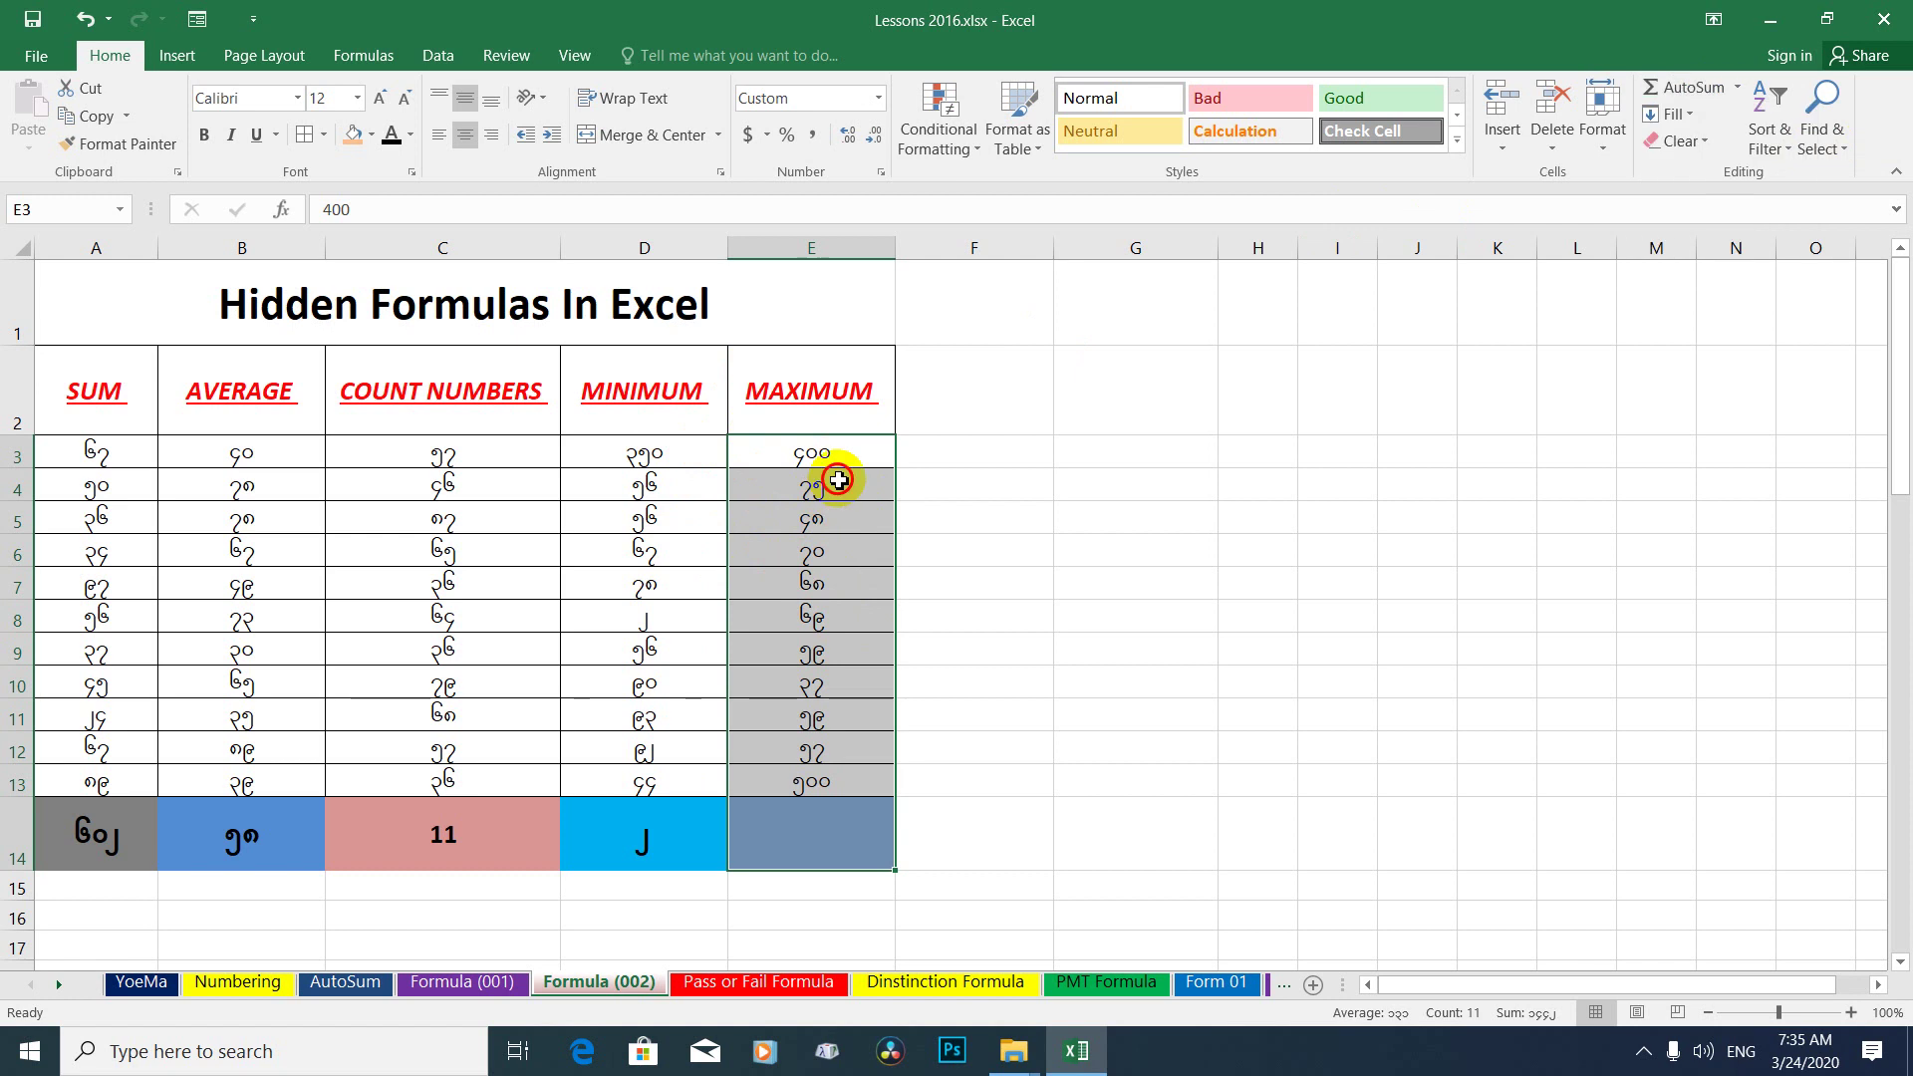
{"action": "left_click", "coordinate": [842, 461]}
{"action": "left_click", "coordinate": [842, 521]}
{"action": "left_click", "coordinate": [832, 583]}
{"action": "left_click", "coordinate": [787, 718]}
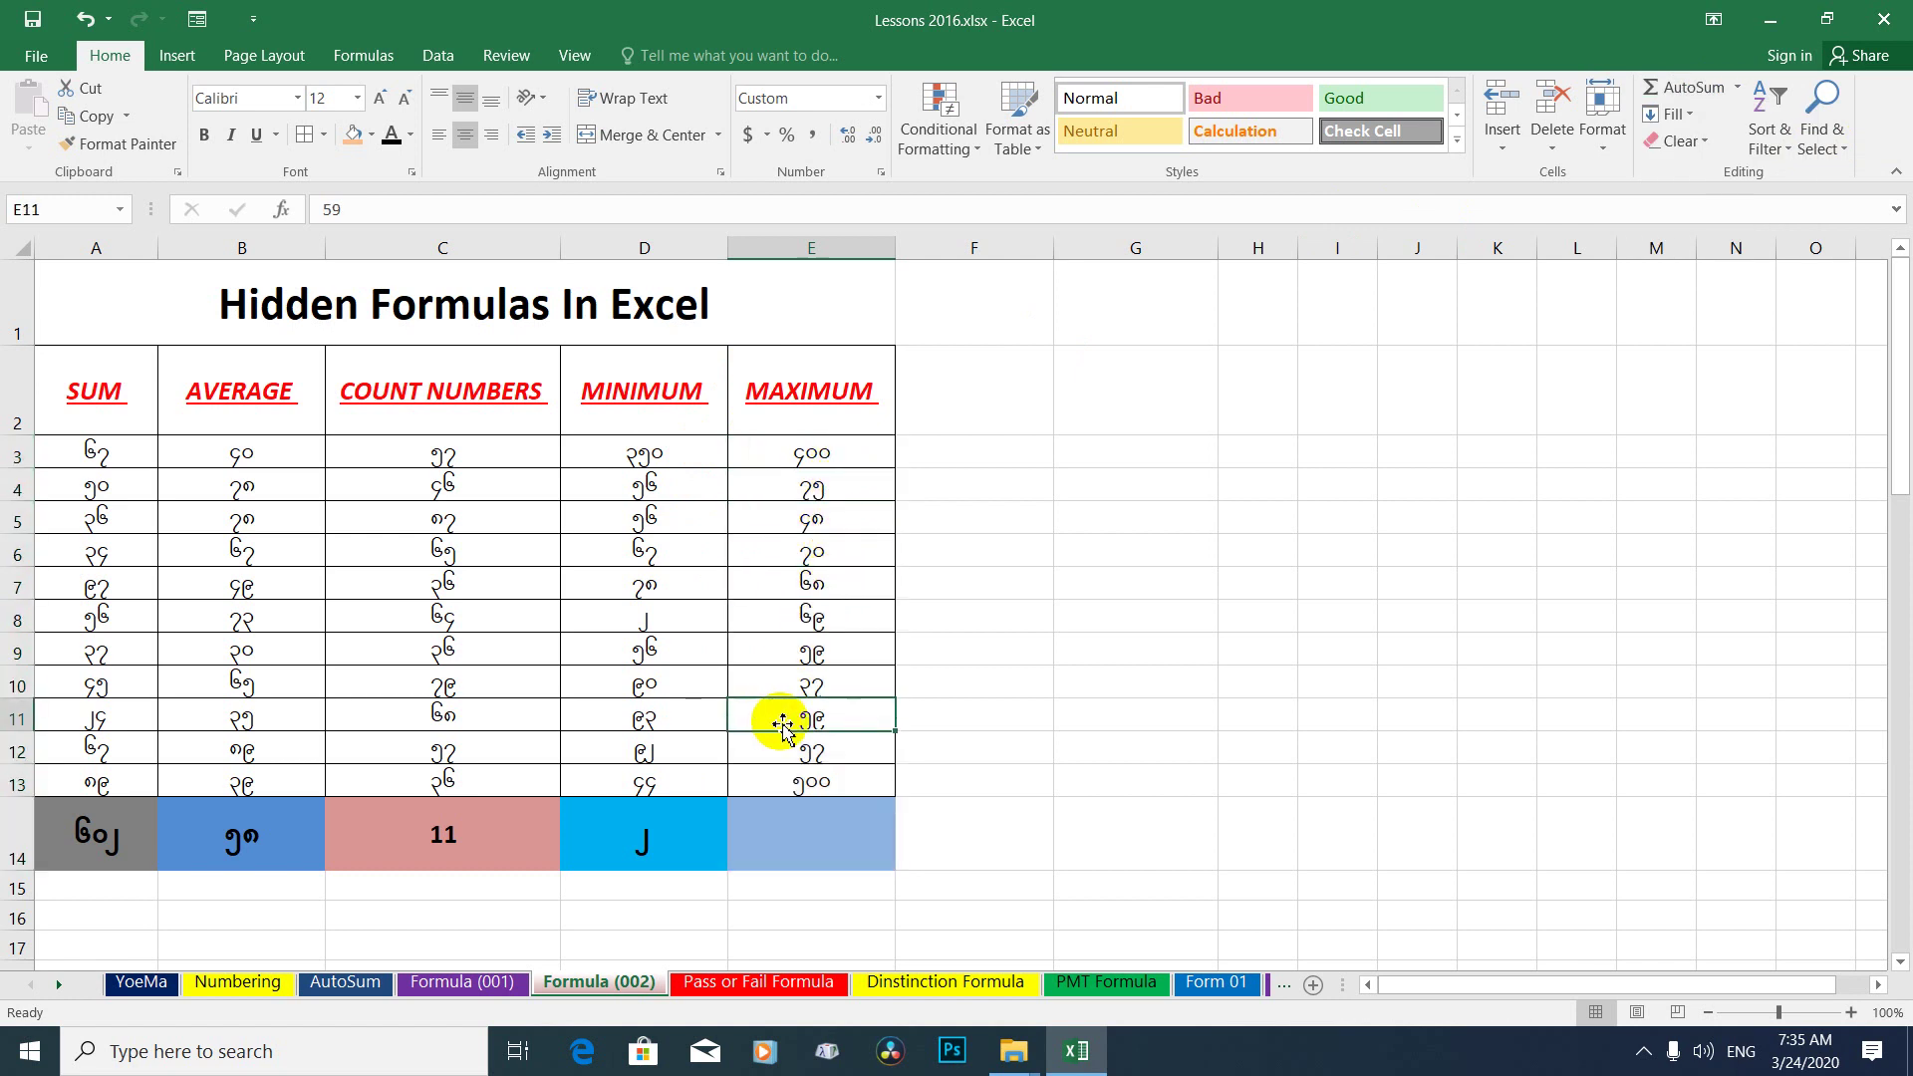
{"action": "left_click", "coordinate": [820, 781]}
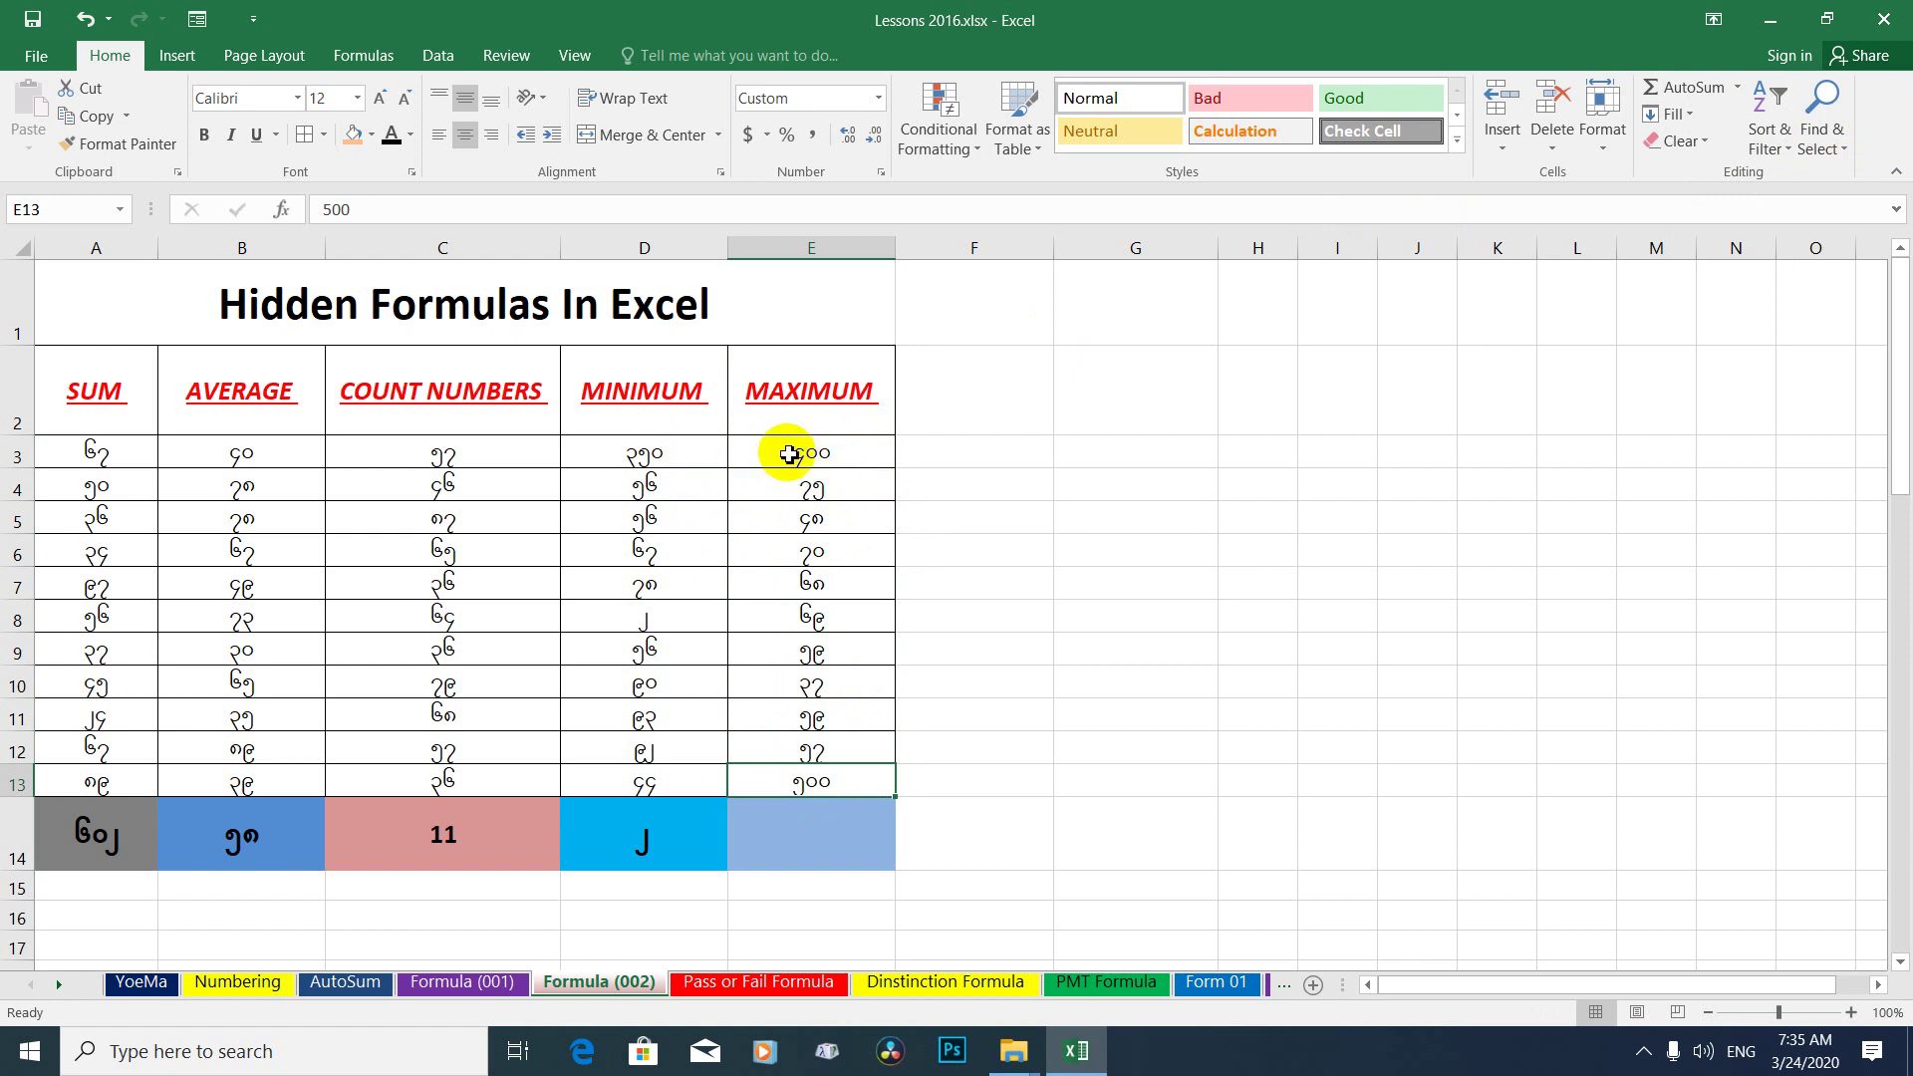
{"action": "left_click", "coordinate": [835, 457]}
{"action": "left_click", "coordinate": [834, 484]}
{"action": "left_click", "coordinate": [803, 588]}
{"action": "left_click", "coordinate": [803, 618]}
Select E3:E14 and apply Max from the AutoSum list to fill E14.
{"action": "left_click_drag", "start_coordinate": [812, 453], "coordinate": [802, 826]}
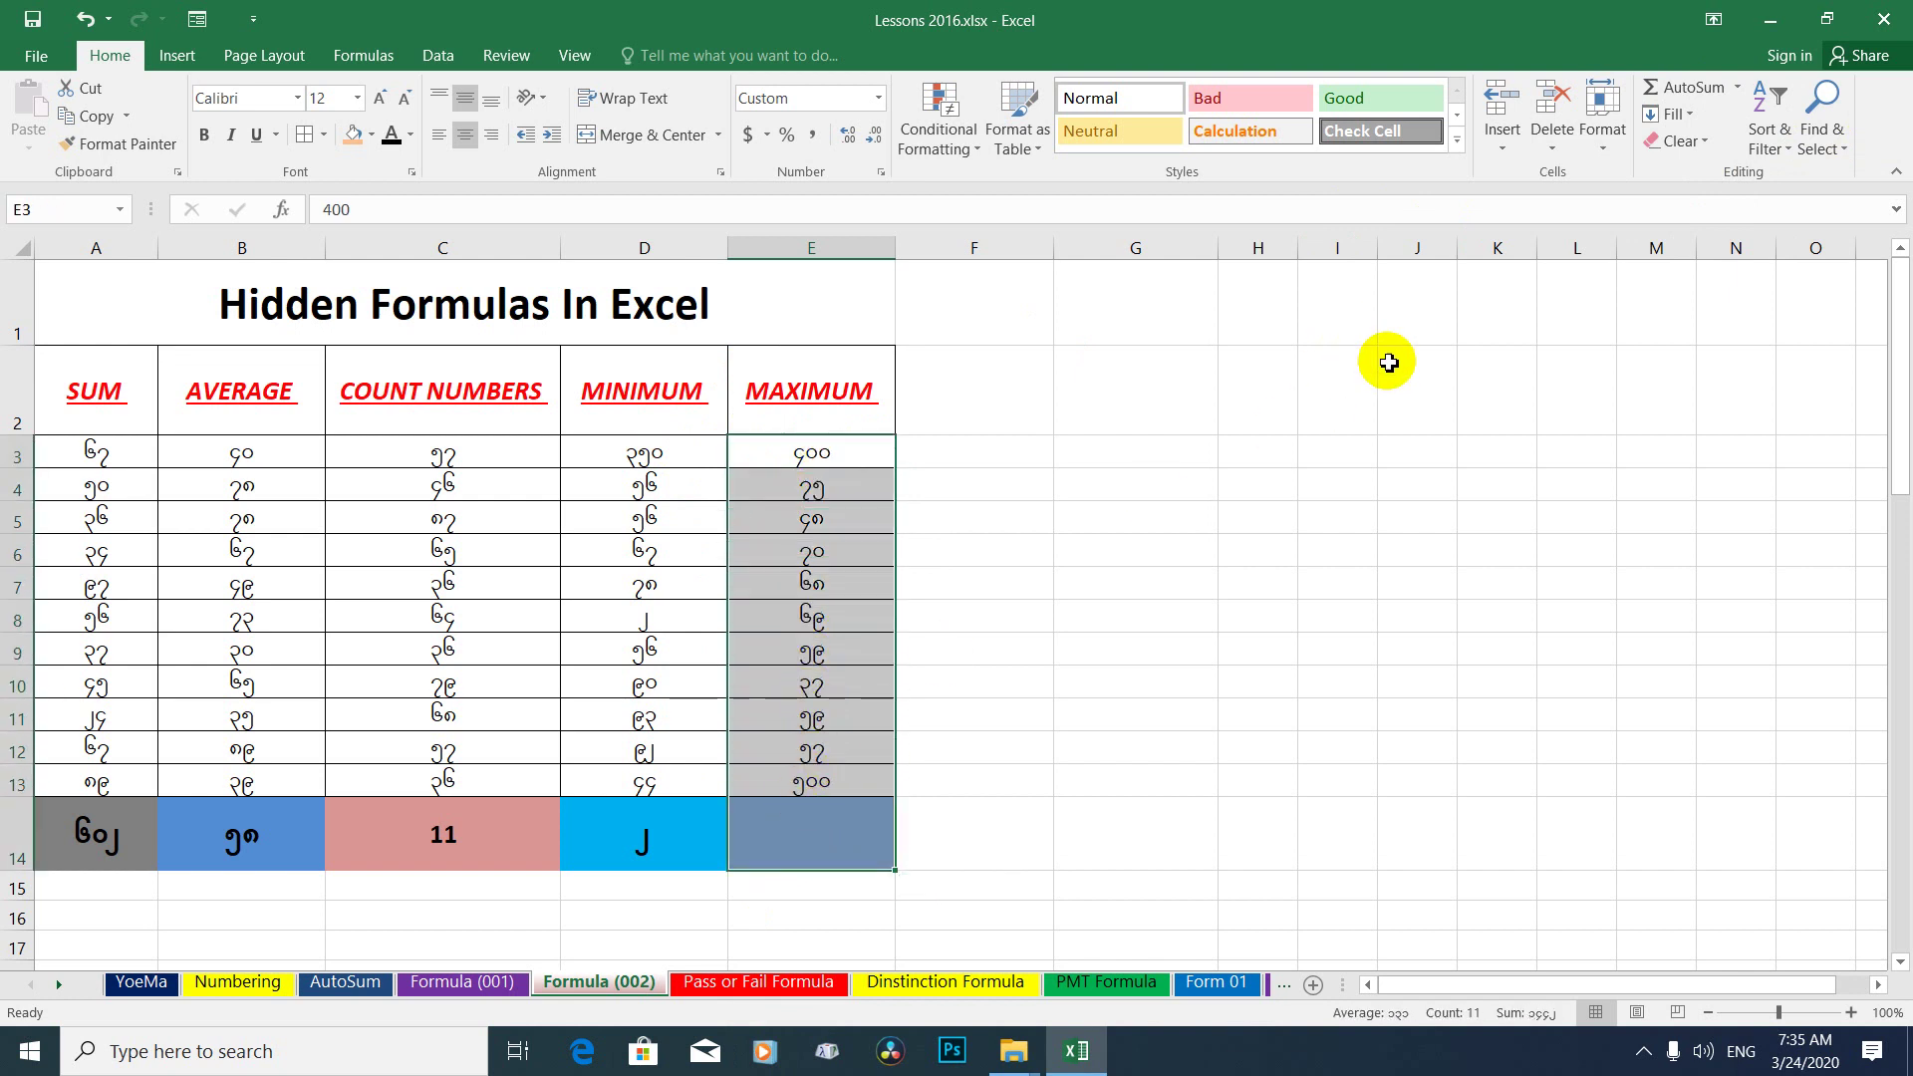
{"action": "left_click", "coordinate": [1739, 89]}
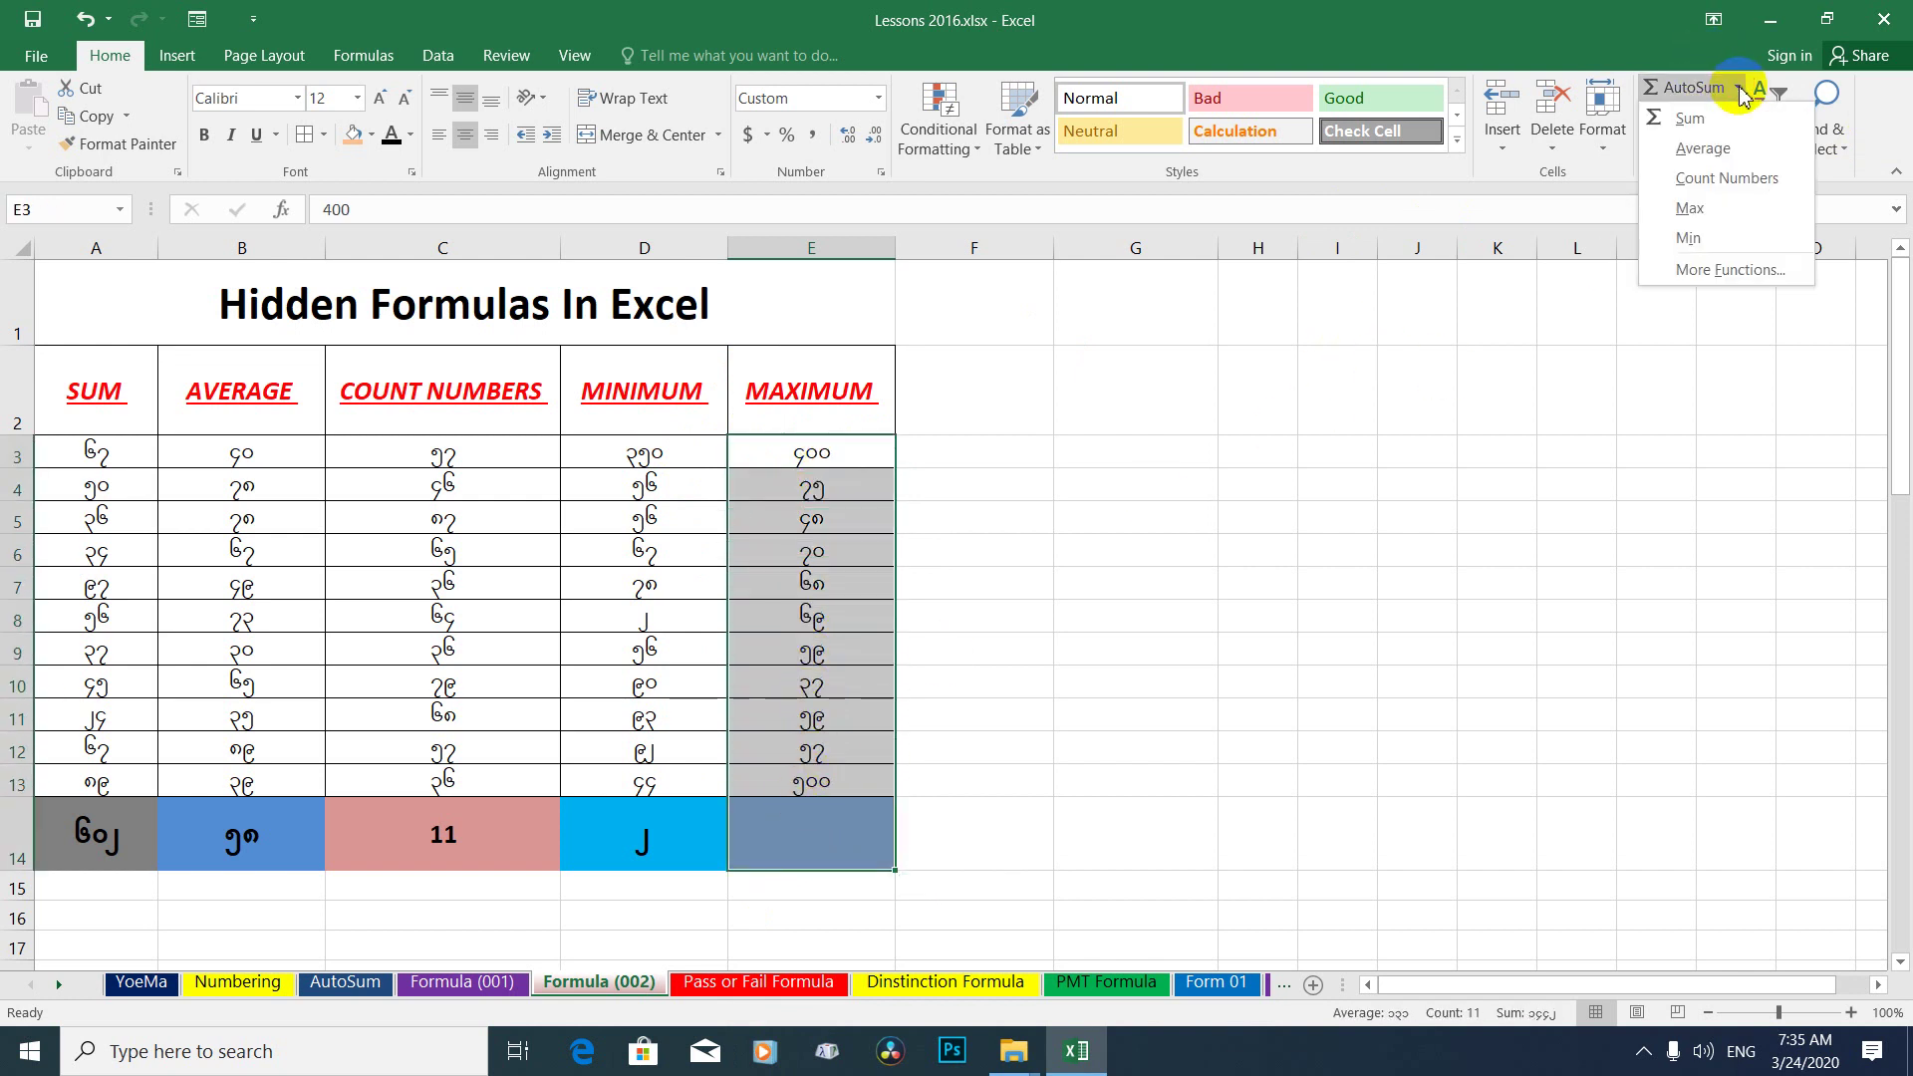
{"action": "left_click", "coordinate": [1743, 221]}
{"action": "left_click", "coordinate": [881, 858]}
{"action": "left_click", "coordinate": [811, 845]}
{"action": "left_click", "coordinate": [1003, 717]}
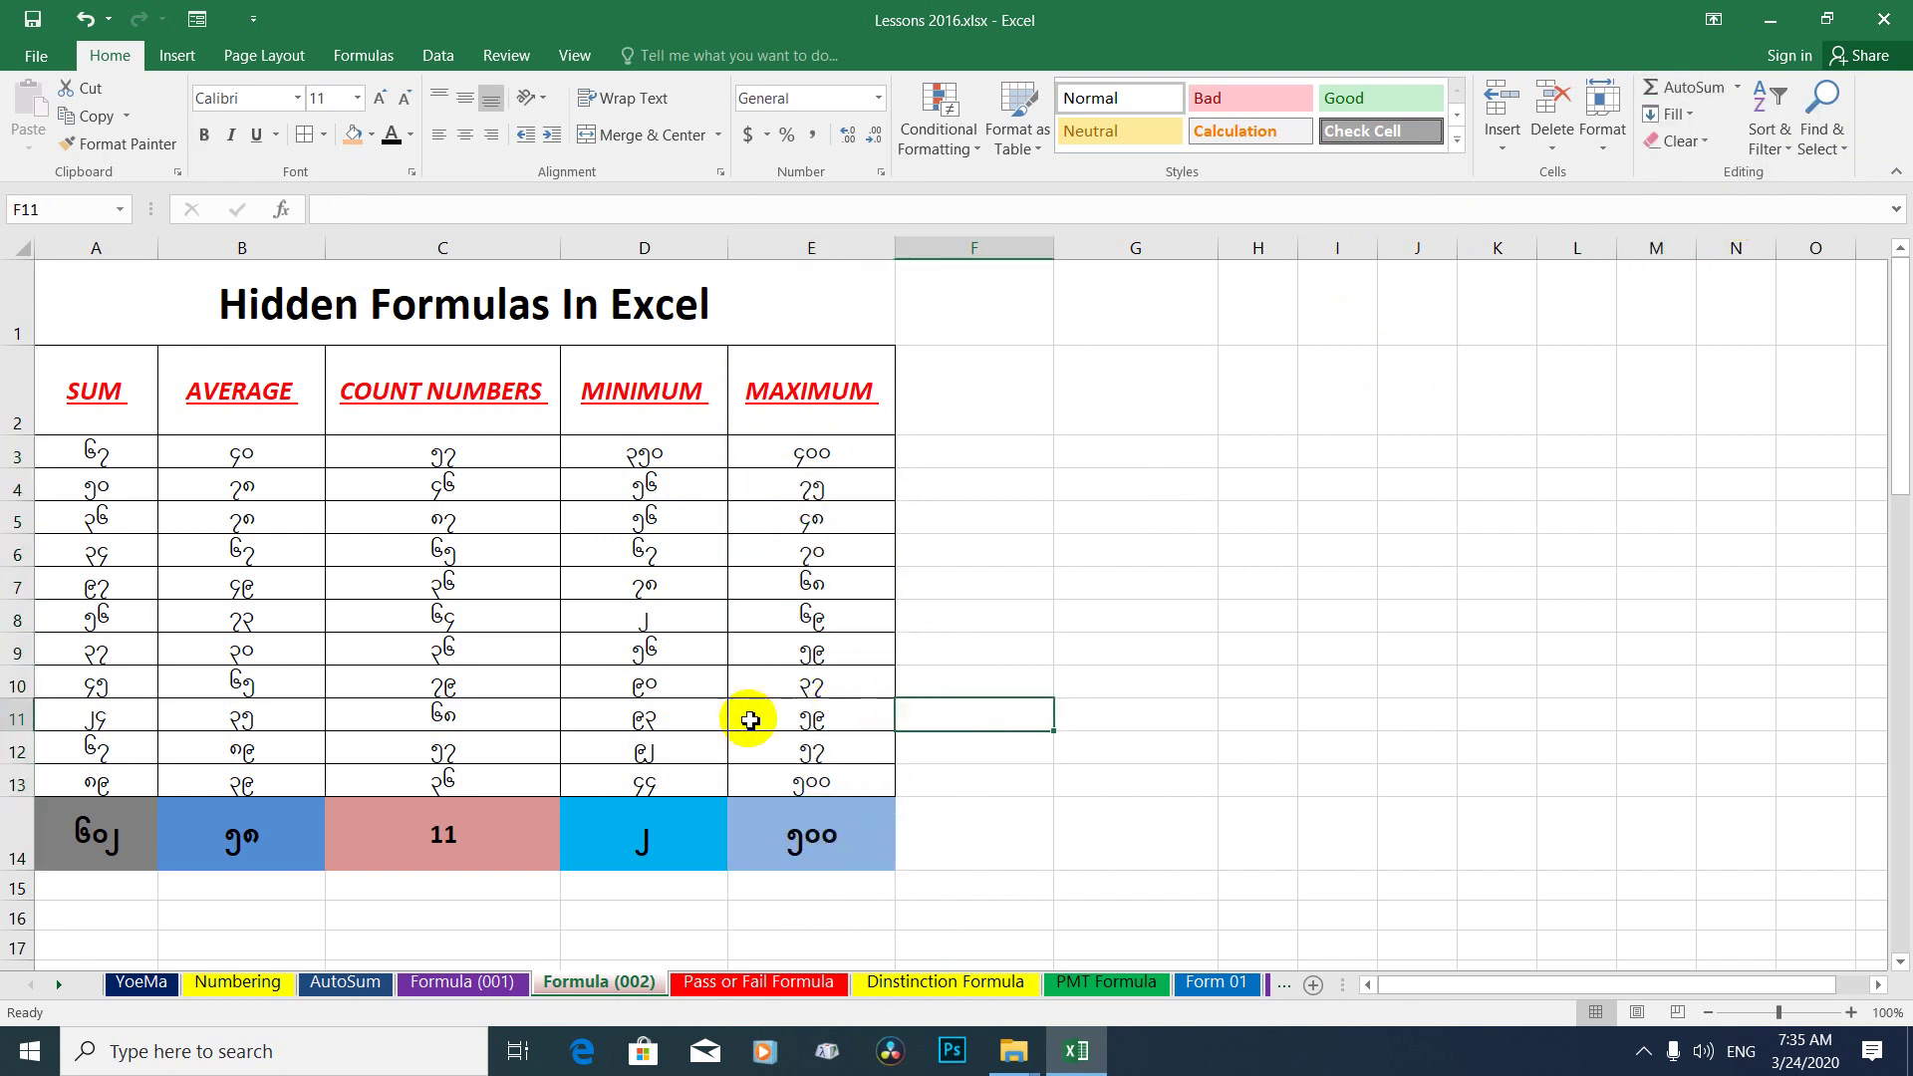
Inspect the =MAX(E3:E13) formula in E14.
{"action": "left_click", "coordinate": [768, 832]}
{"action": "left_click", "coordinate": [828, 833]}
{"action": "left_click", "coordinate": [825, 792]}
{"action": "left_click", "coordinate": [823, 843]}
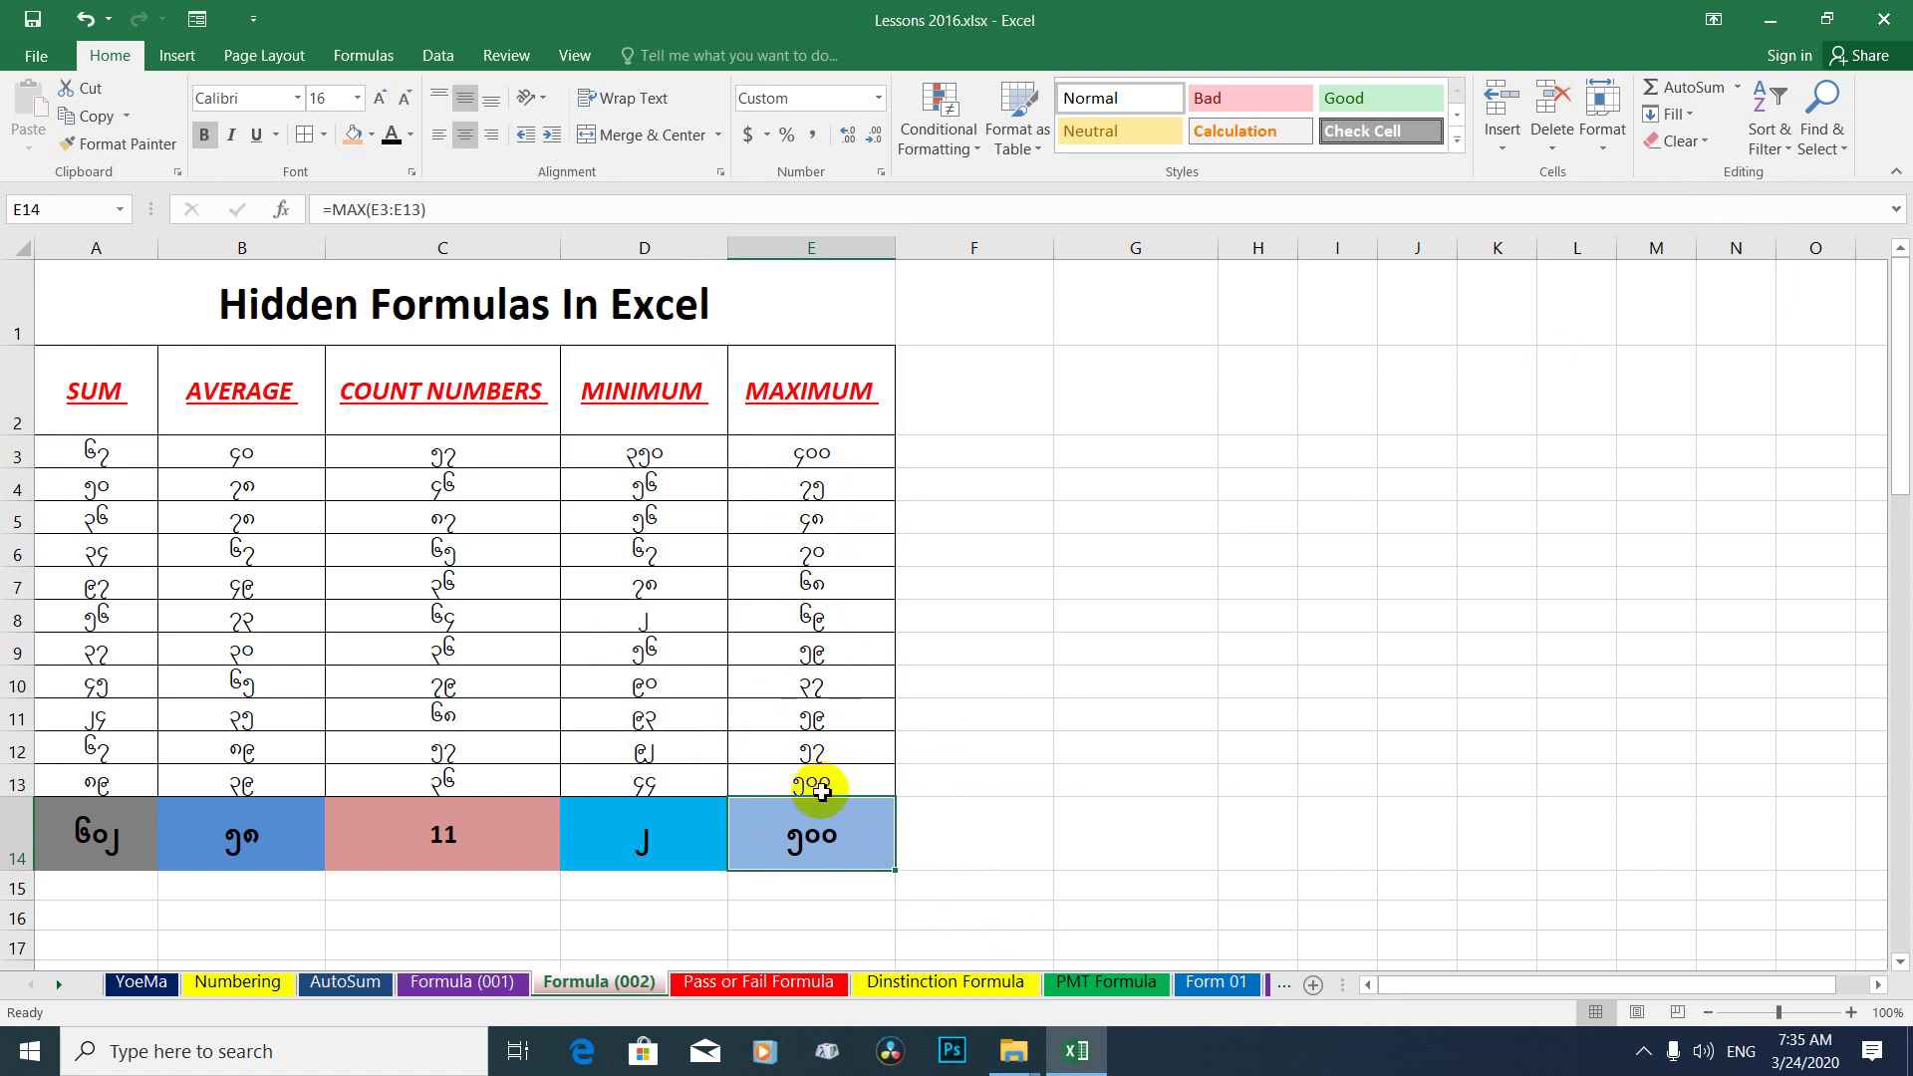
{"action": "left_click", "coordinate": [821, 790]}
{"action": "left_click", "coordinate": [803, 854]}
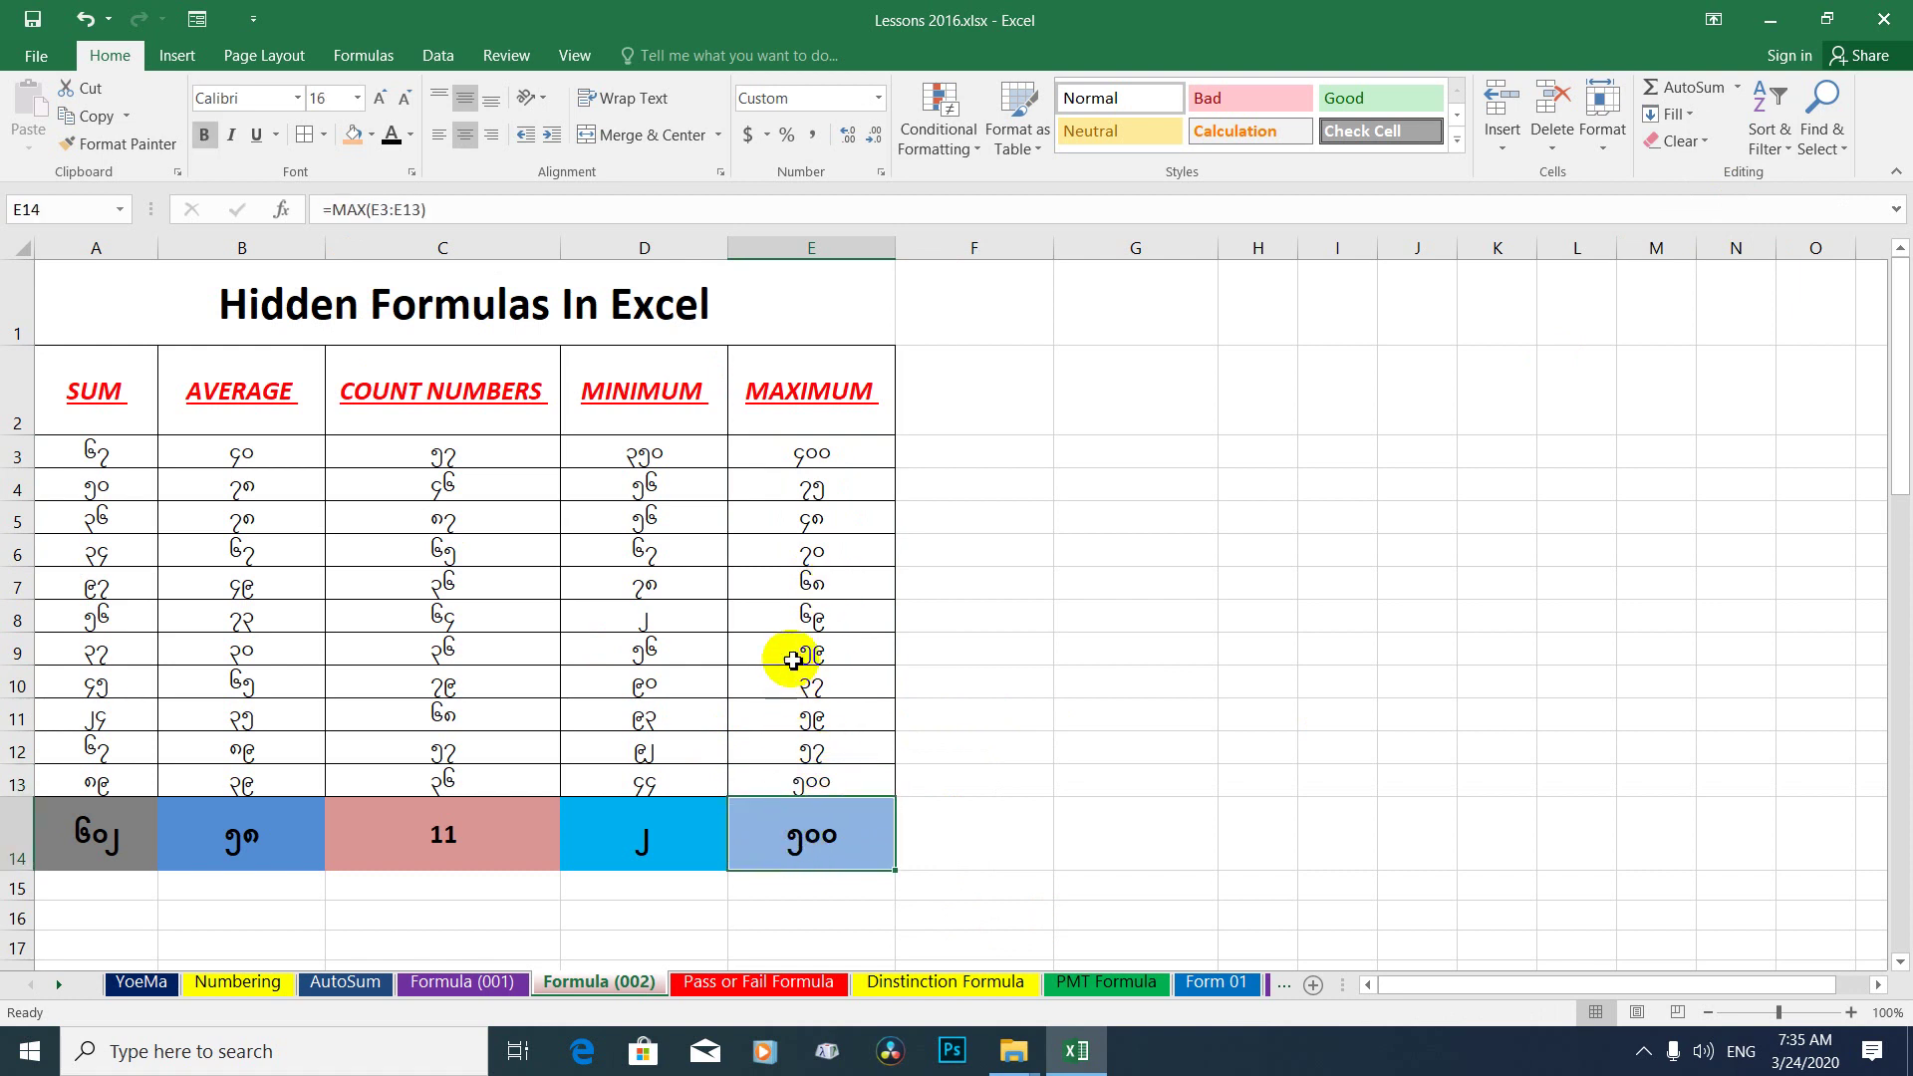
Select each of columns A–E together with its row 14 result.
{"action": "left_click_drag", "start_coordinate": [813, 457], "coordinate": [809, 837]}
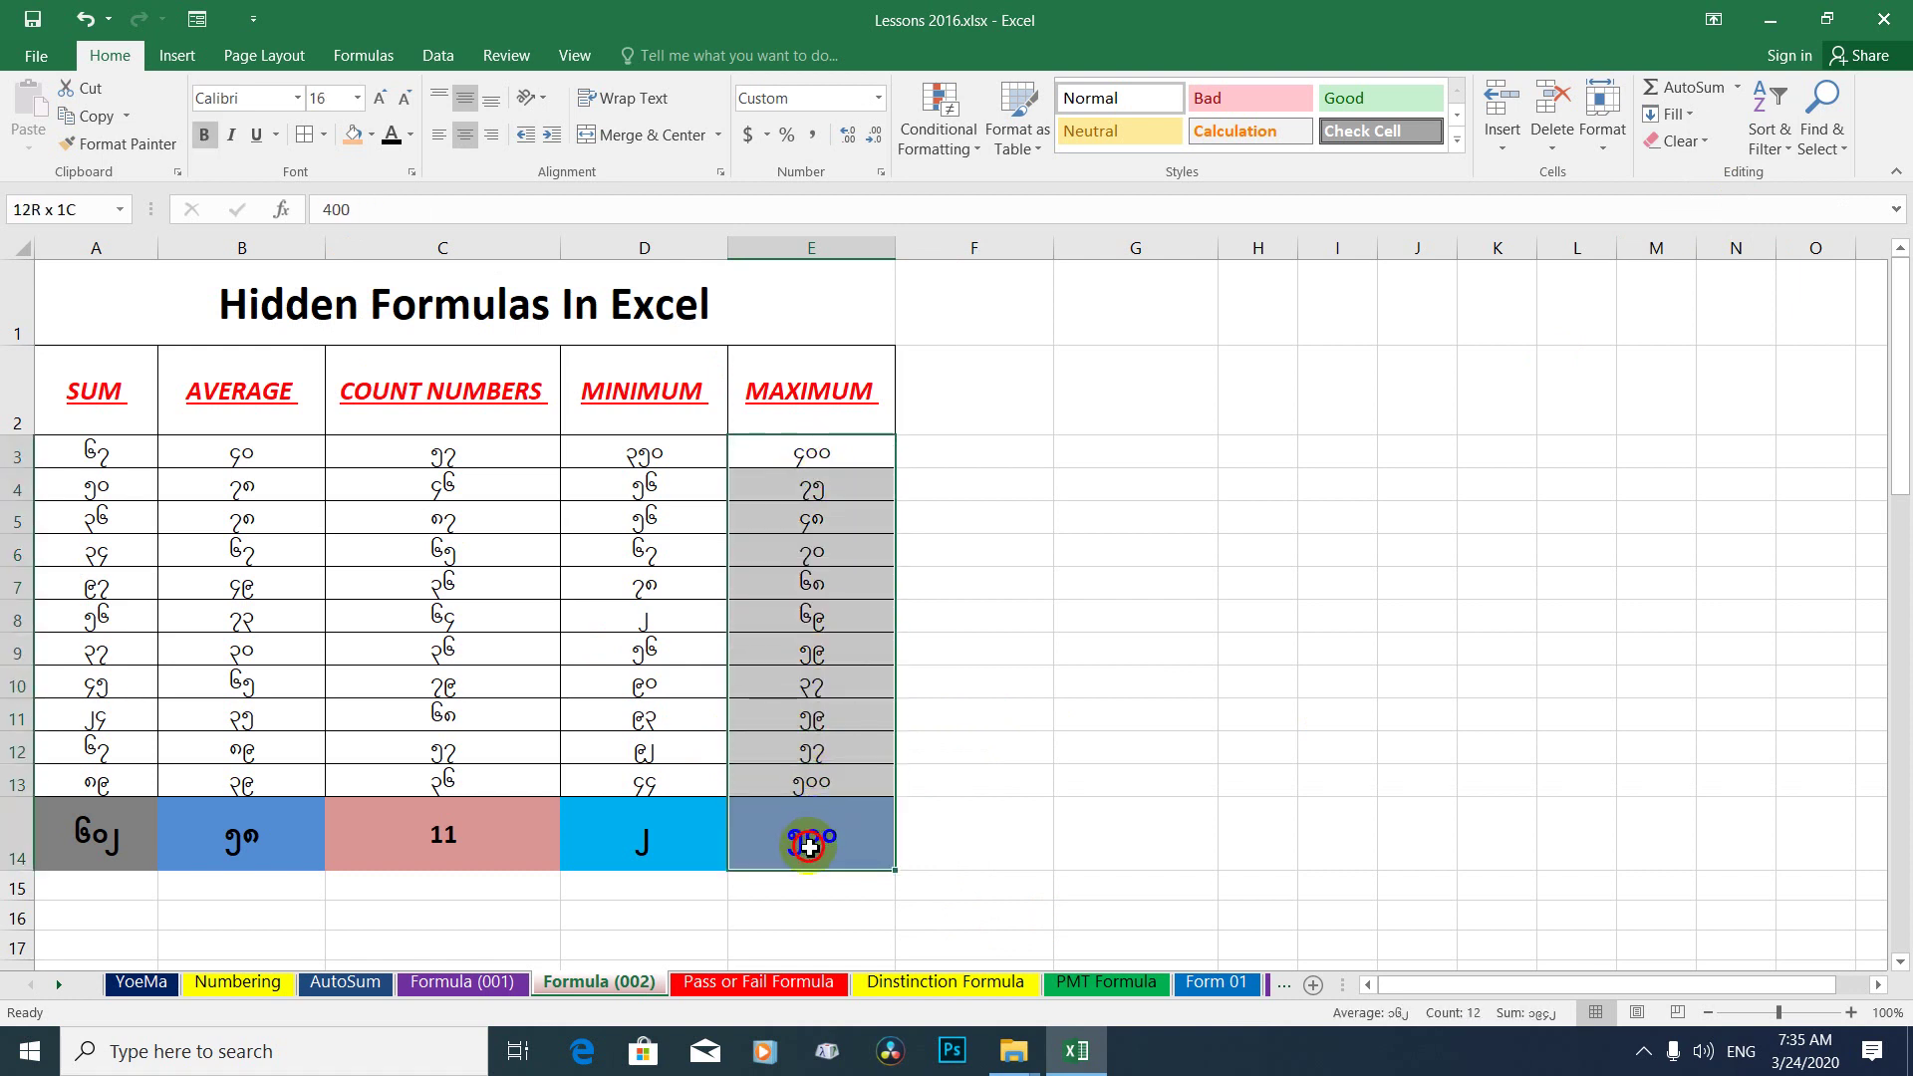
{"action": "left_click_drag", "start_coordinate": [652, 443], "coordinate": [640, 837]}
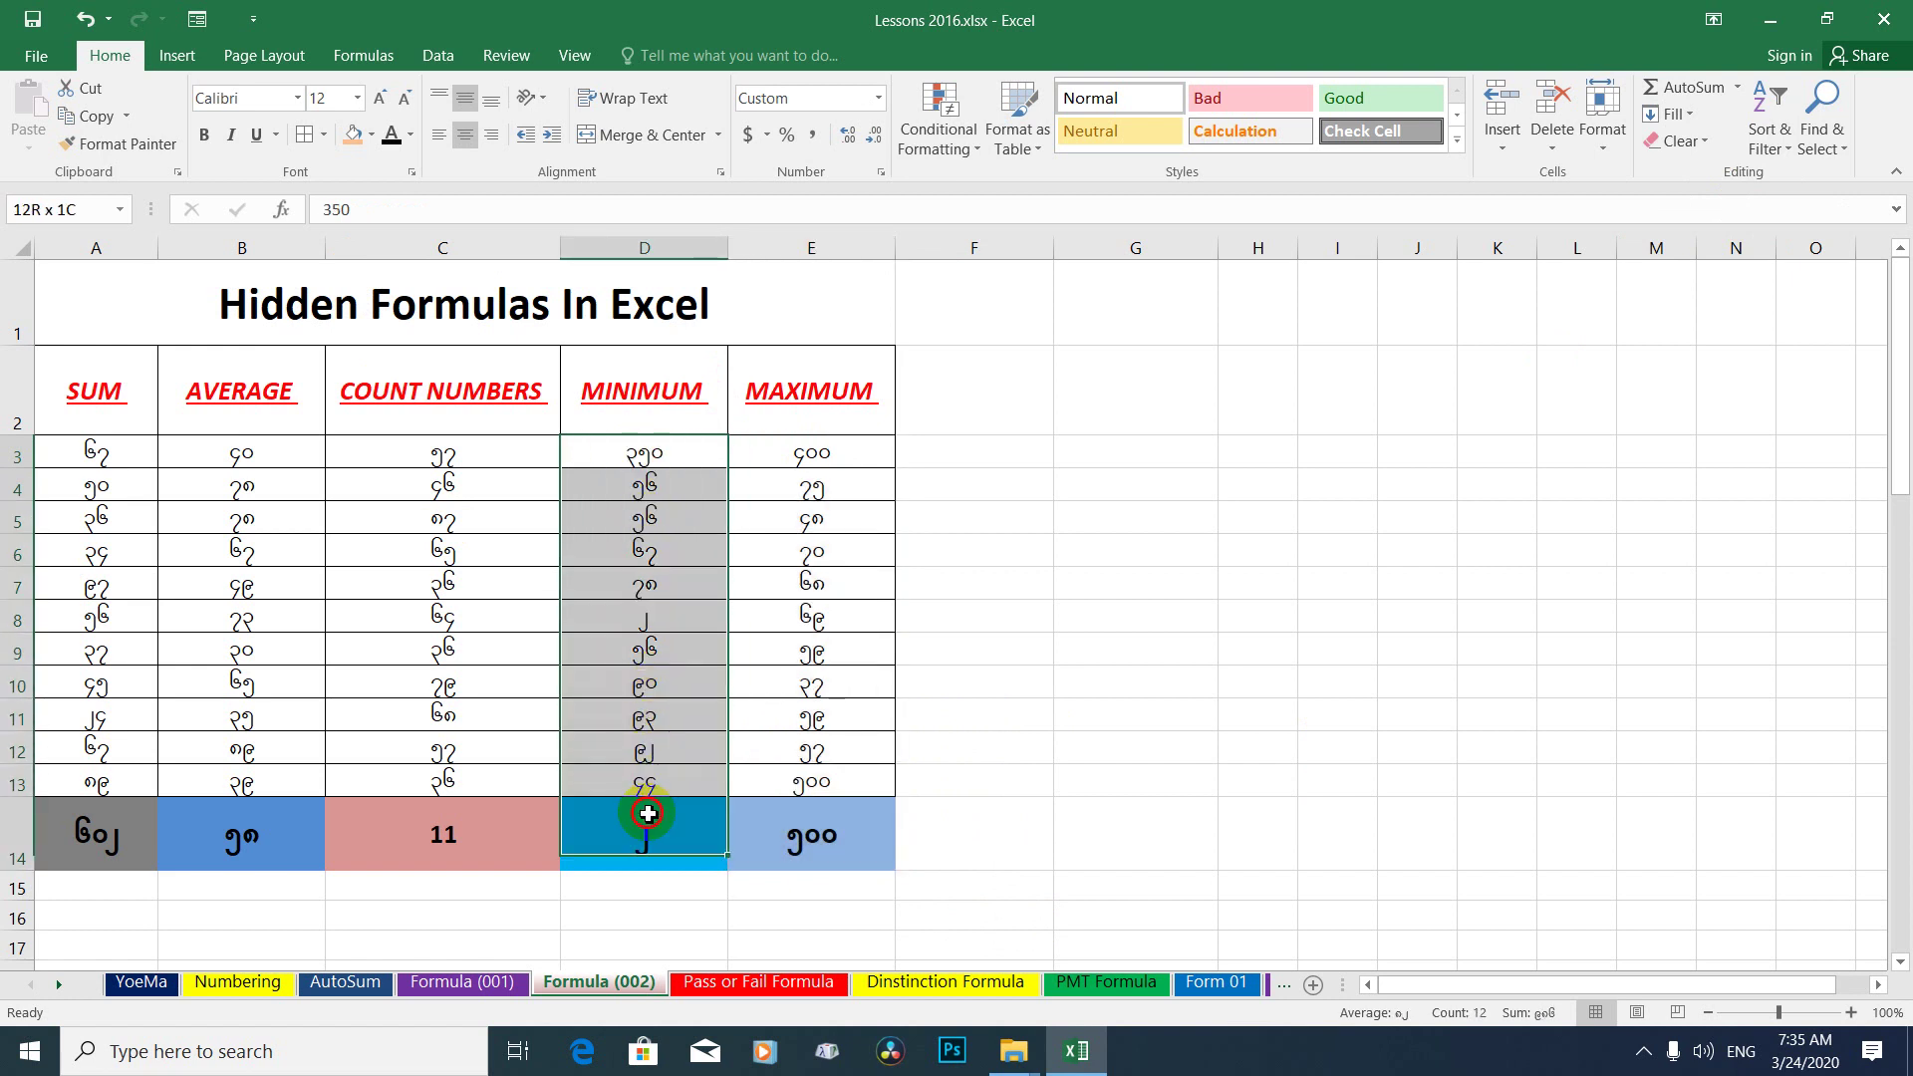
{"action": "left_click_drag", "start_coordinate": [448, 453], "coordinate": [446, 827]}
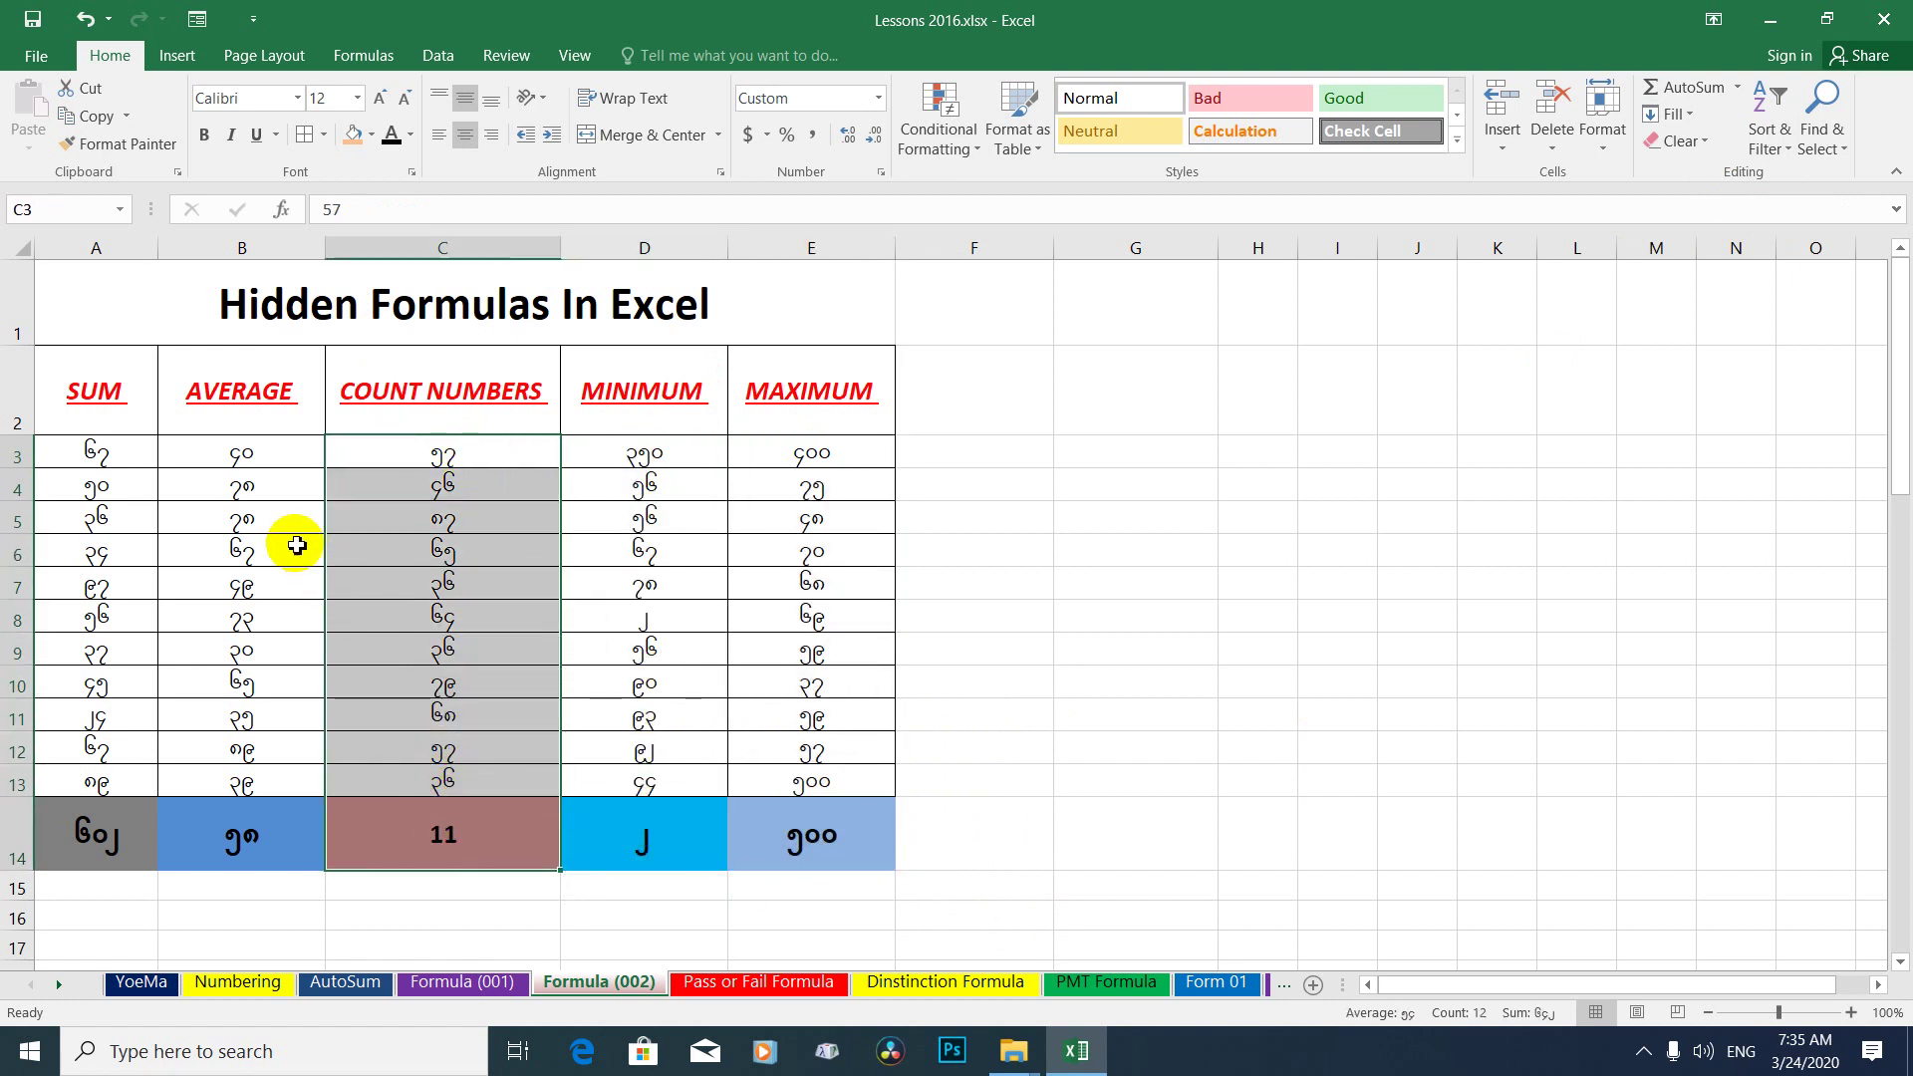
{"action": "left_click_drag", "start_coordinate": [251, 461], "coordinate": [231, 840]}
{"action": "left_click_drag", "start_coordinate": [128, 450], "coordinate": [140, 832]}
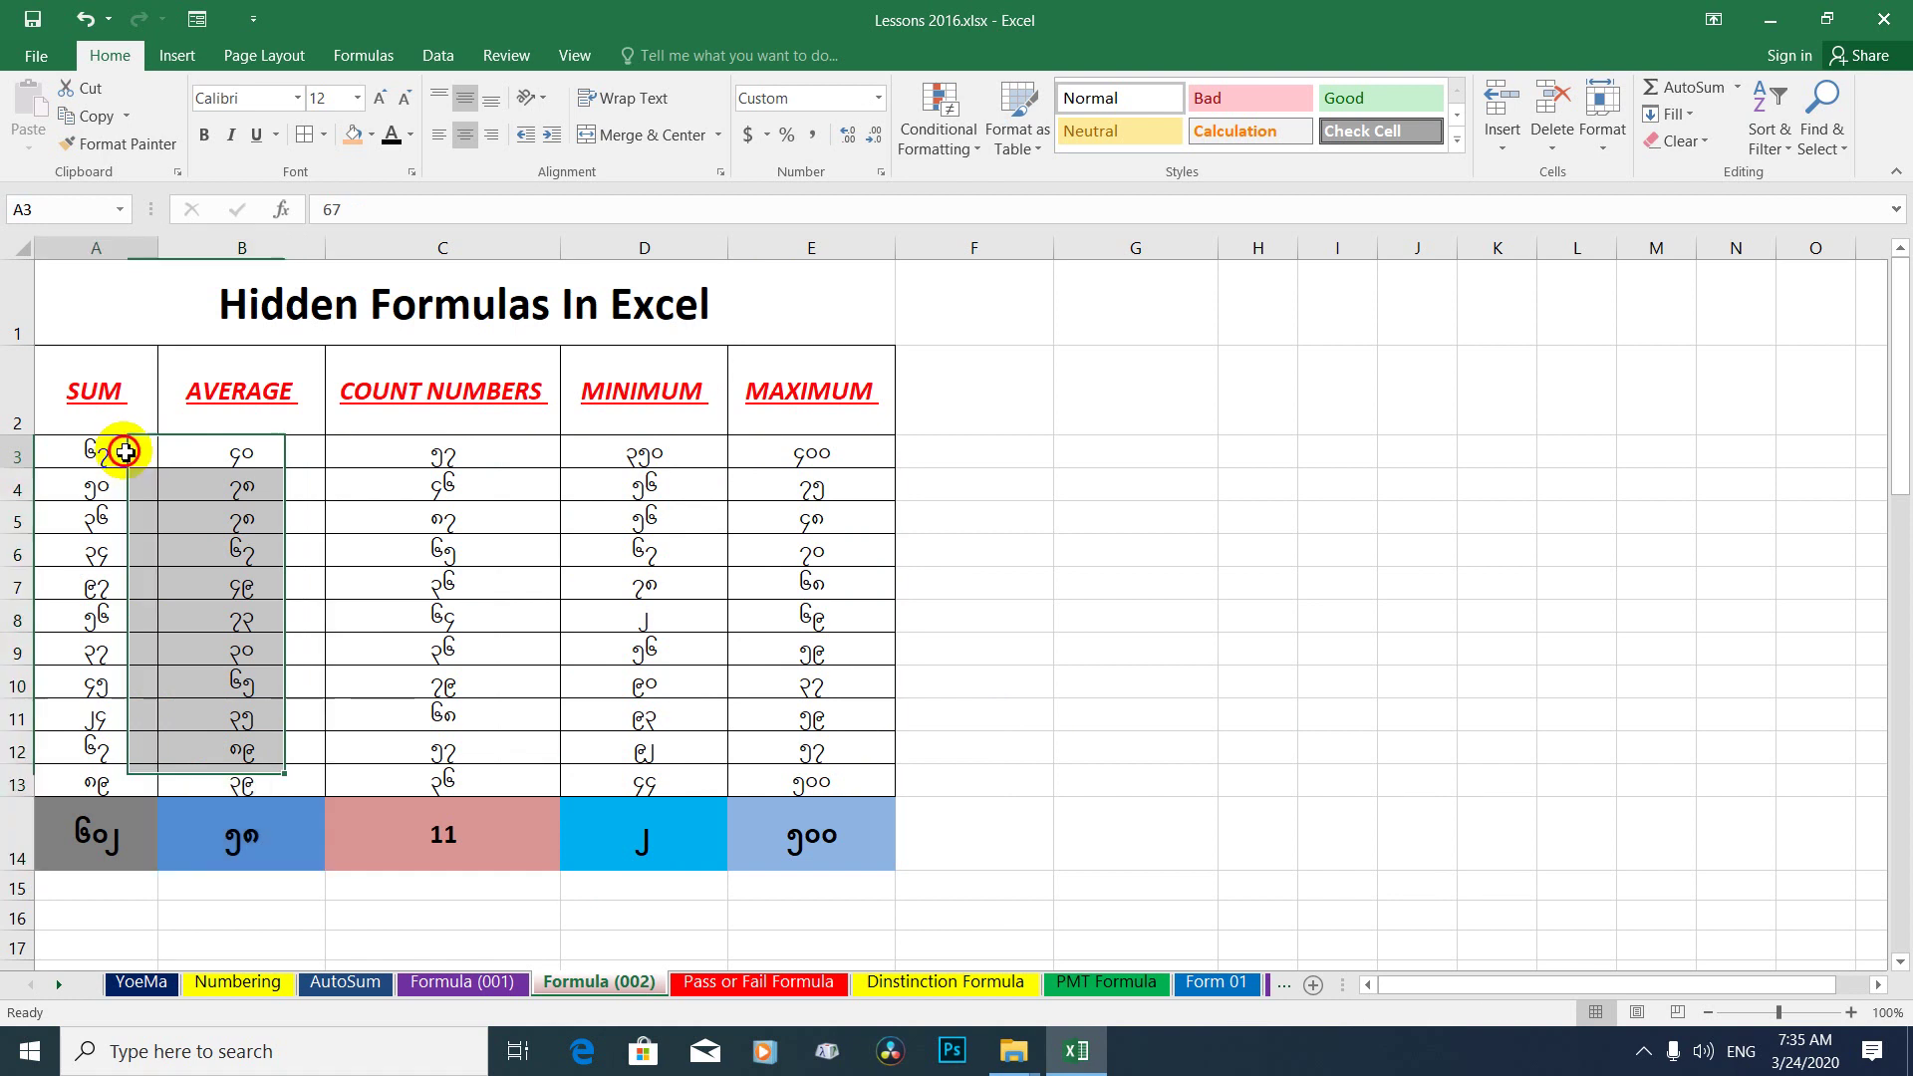
{"action": "left_click_drag", "start_coordinate": [136, 452], "coordinate": [115, 831]}
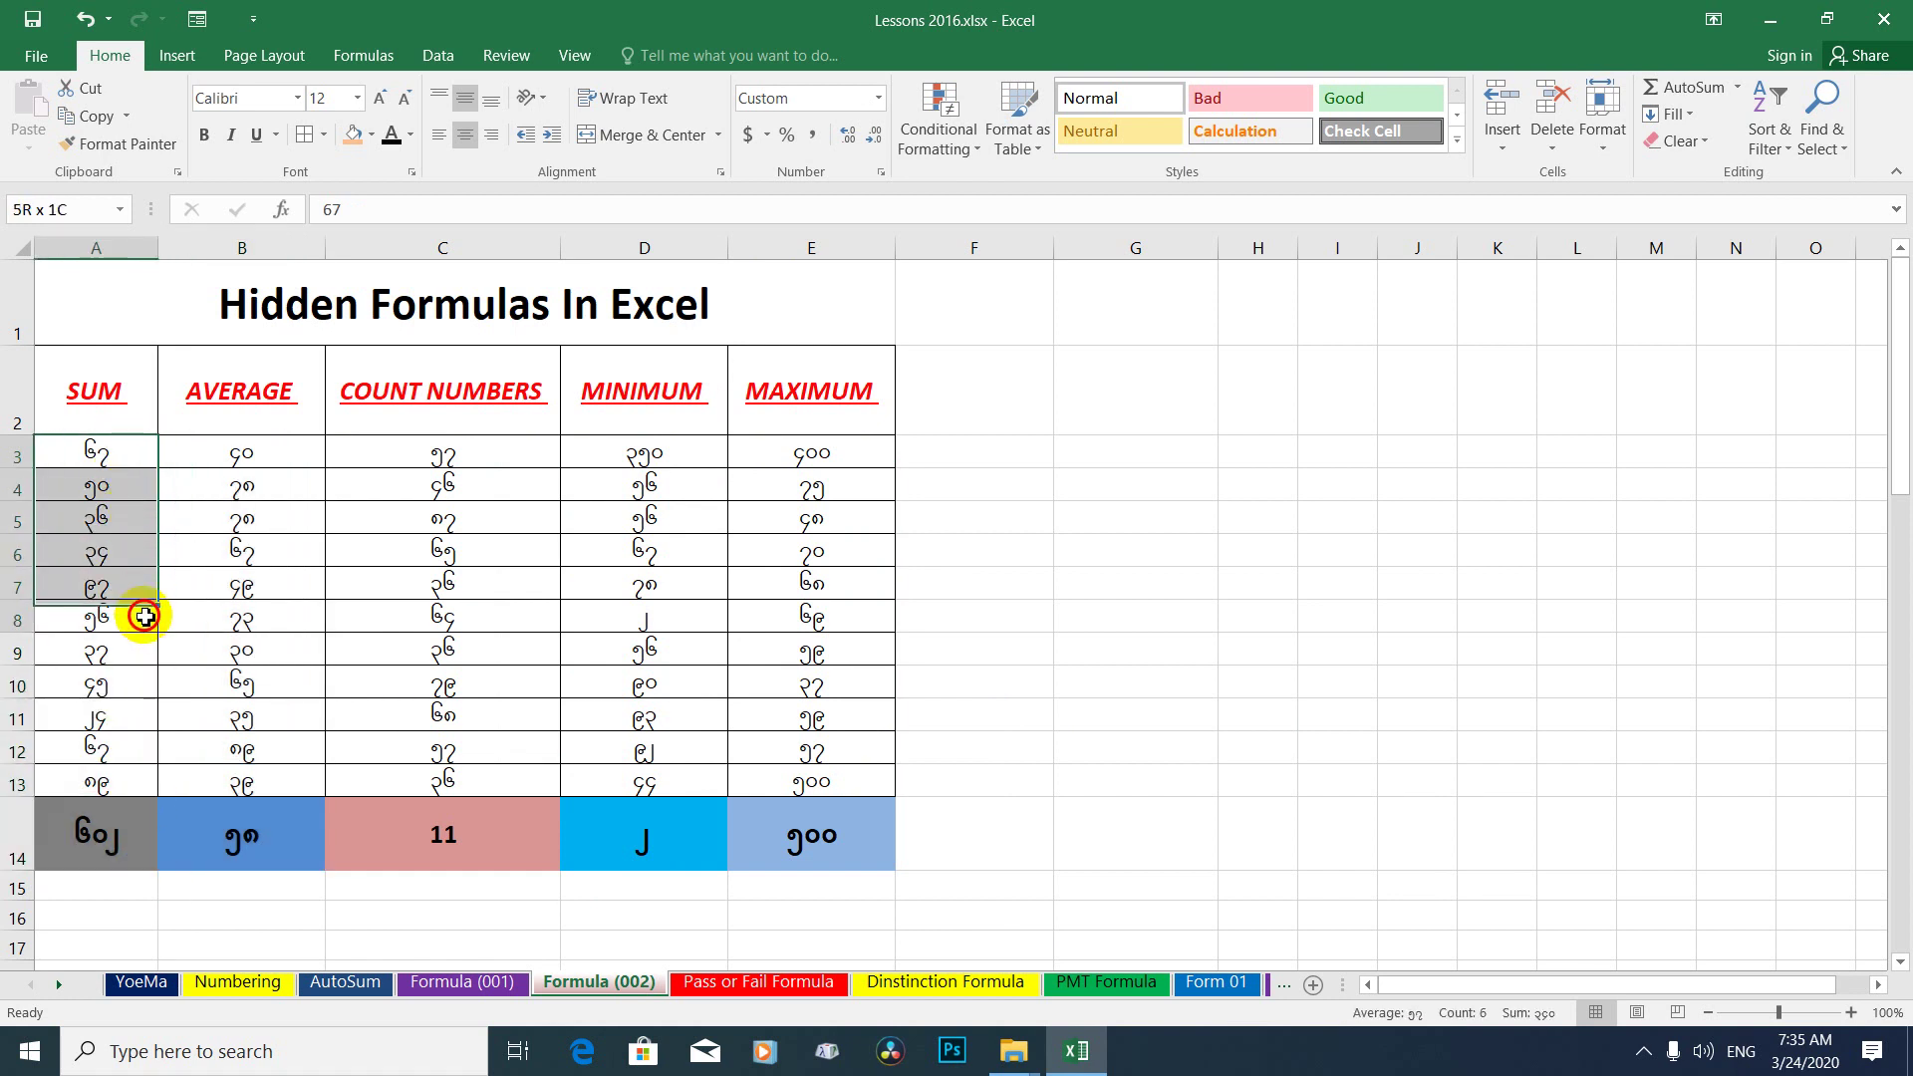
{"action": "left_click_drag", "start_coordinate": [234, 459], "coordinate": [243, 787]}
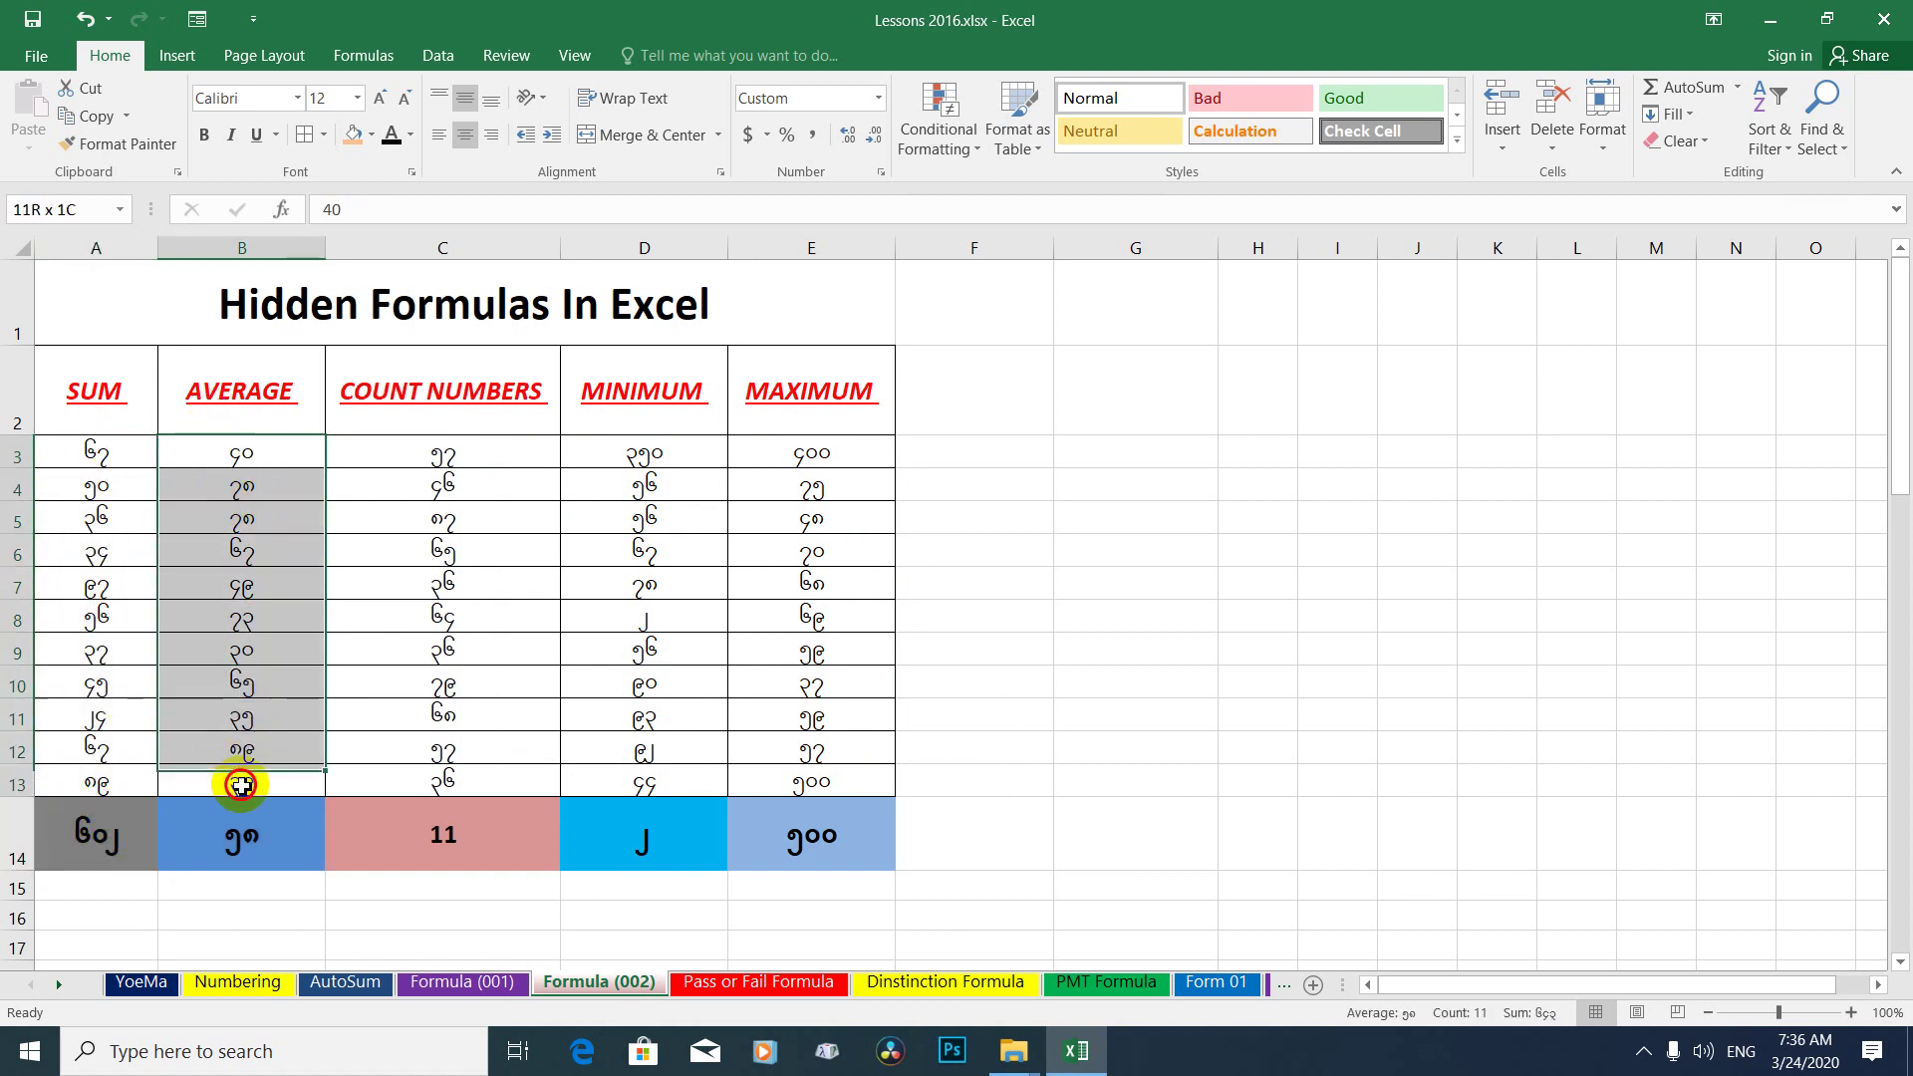
{"action": "left_click_drag", "start_coordinate": [427, 461], "coordinate": [458, 832]}
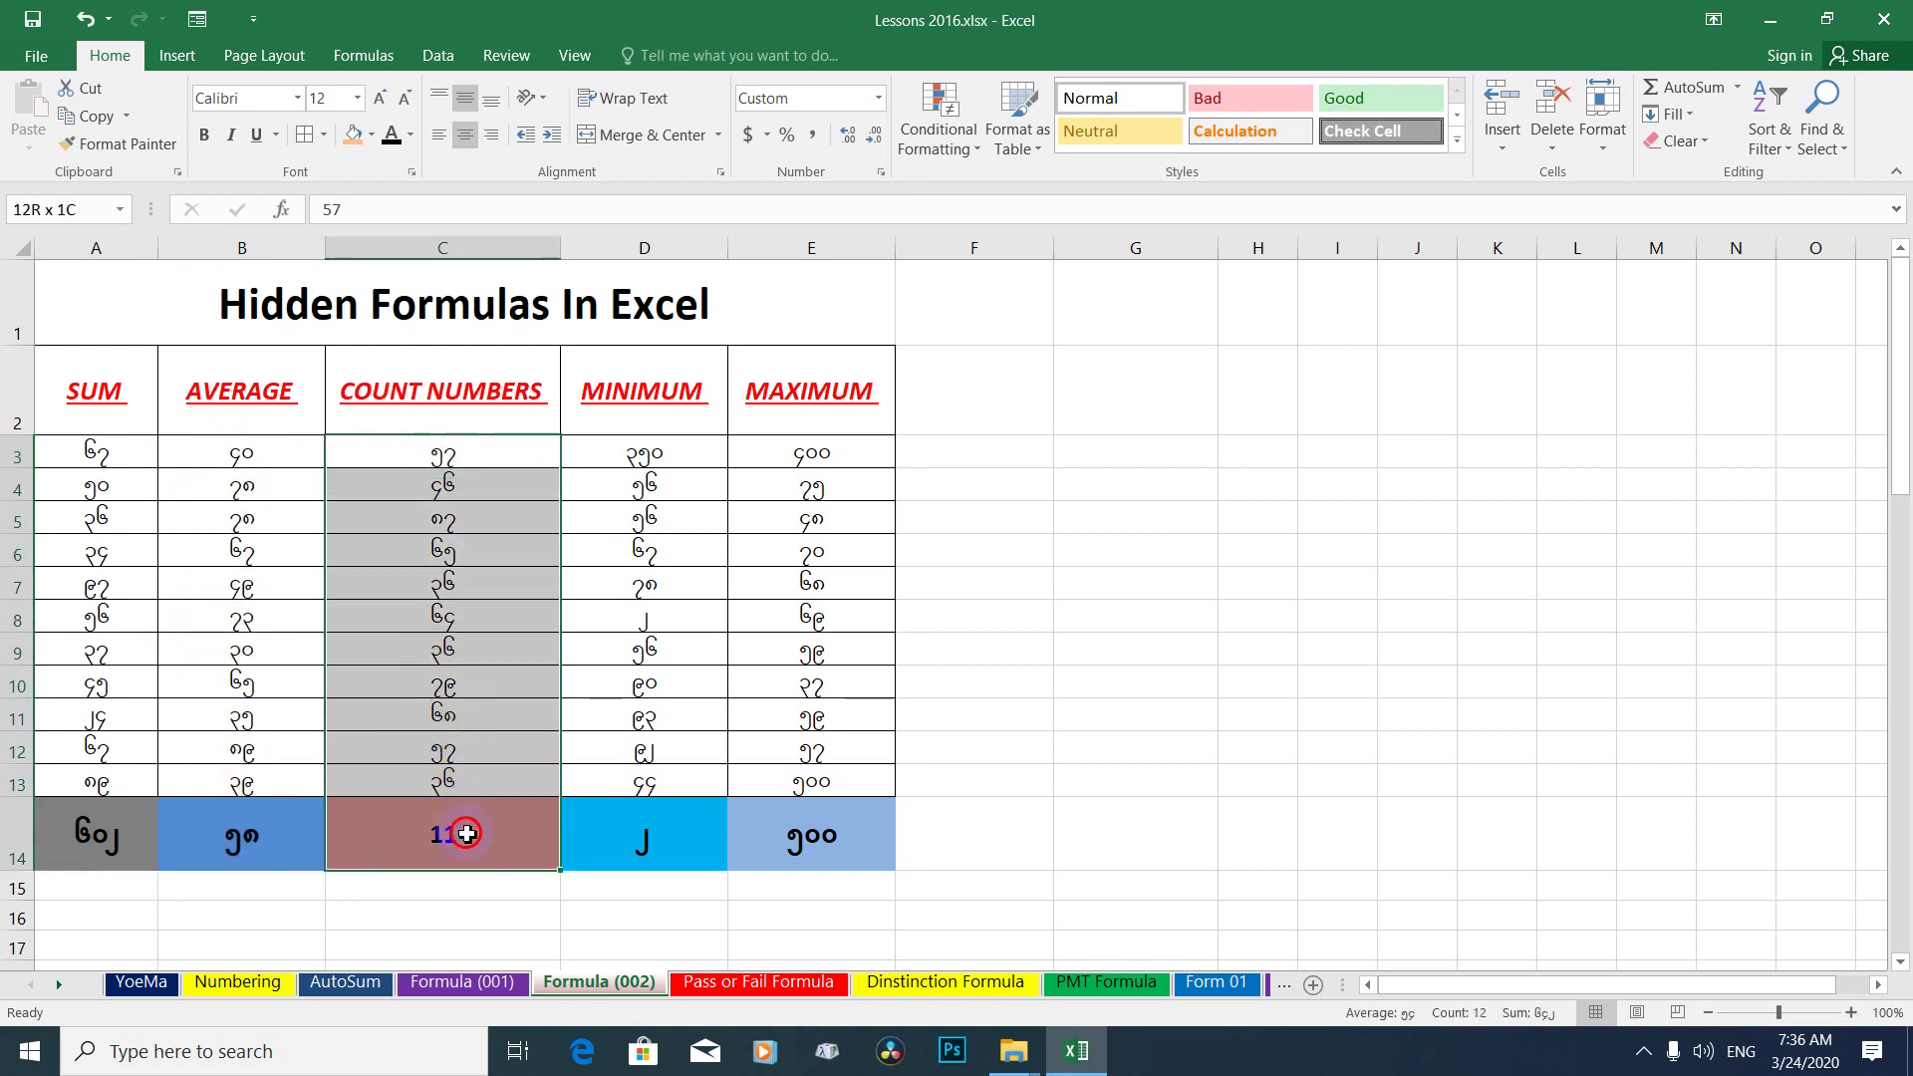
{"action": "left_click_drag", "start_coordinate": [644, 453], "coordinate": [663, 834]}
{"action": "left_click_drag", "start_coordinate": [837, 458], "coordinate": [841, 832]}
{"action": "mouse_move", "coordinate": [803, 451]}
{"action": "left_mouse_down"}
{"action": "mouse_move", "coordinate": [782, 756]}
{"action": "mouse_move", "coordinate": [802, 837]}
{"action": "left_mouse_up"}
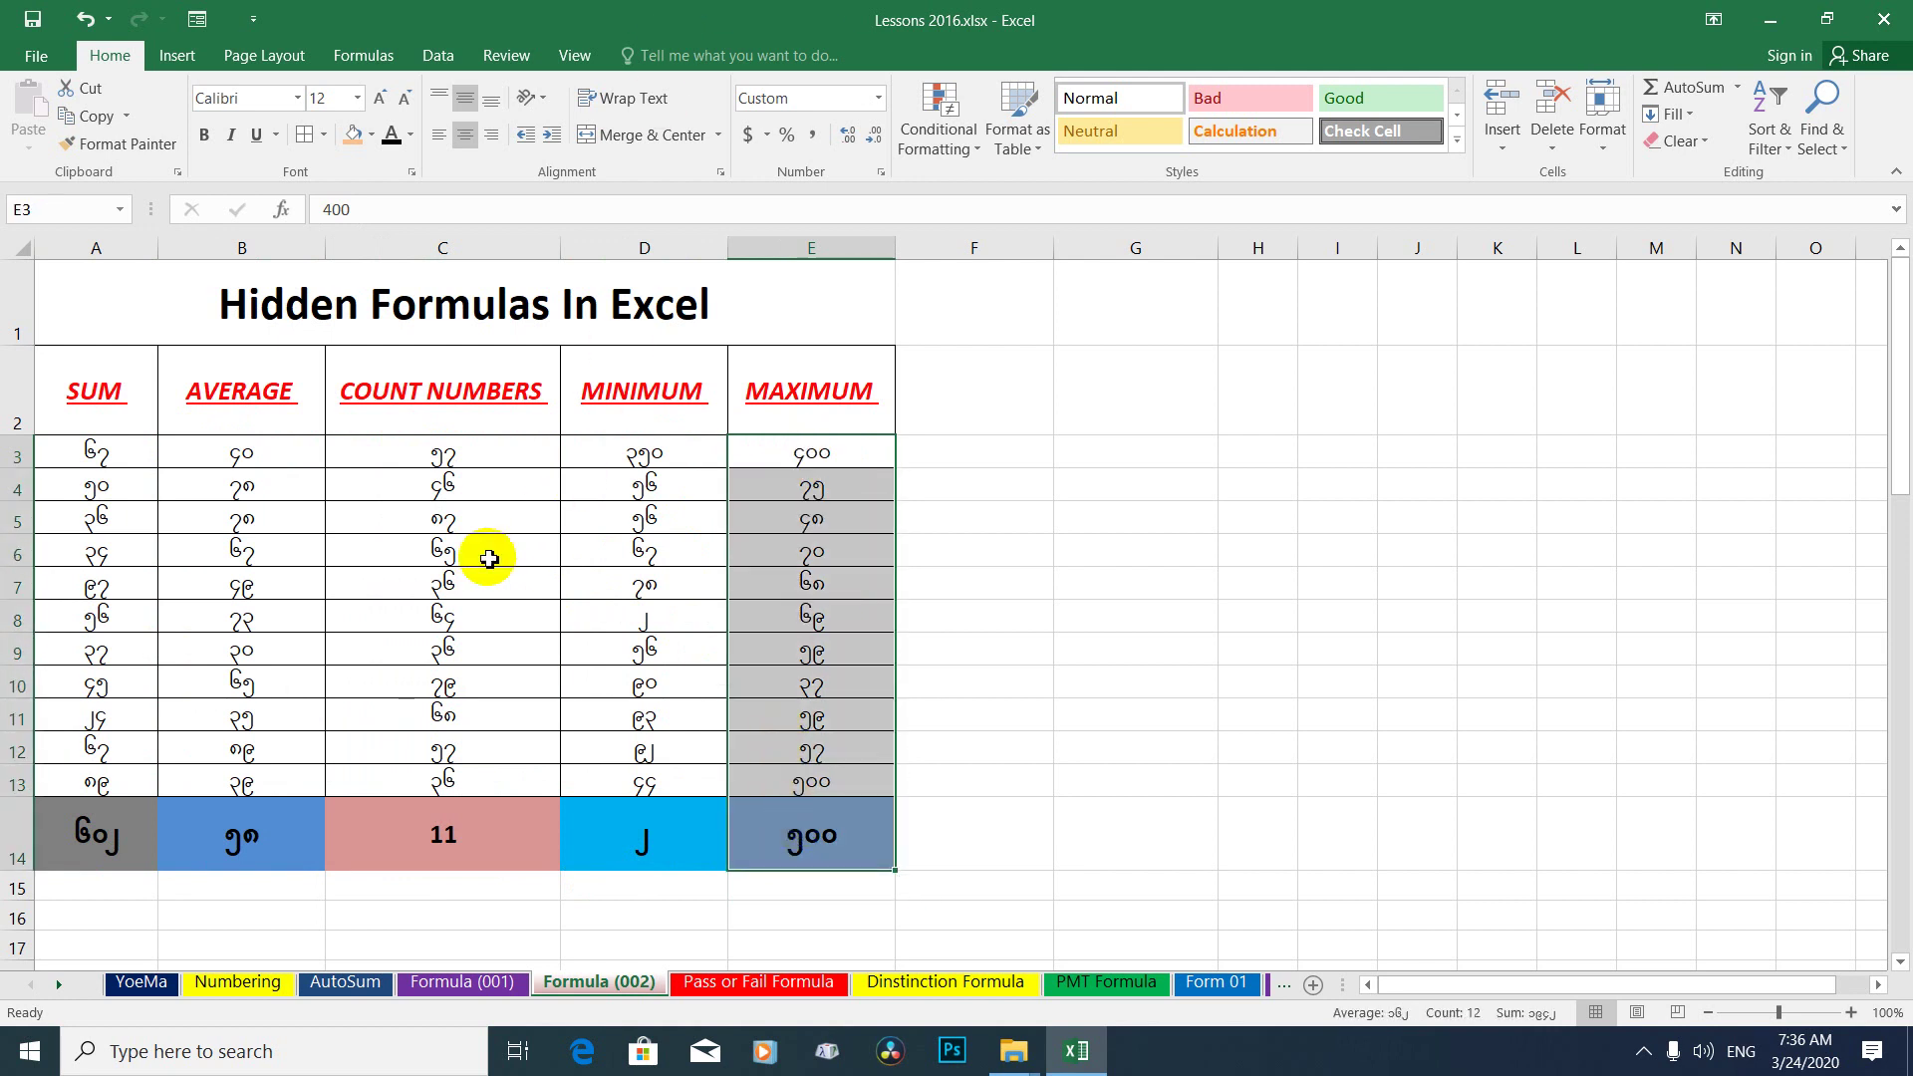
Go over the five column headers and the Hidden Formulas In Excel title, then open the AutoSum list.
{"action": "left_click", "coordinate": [439, 580]}
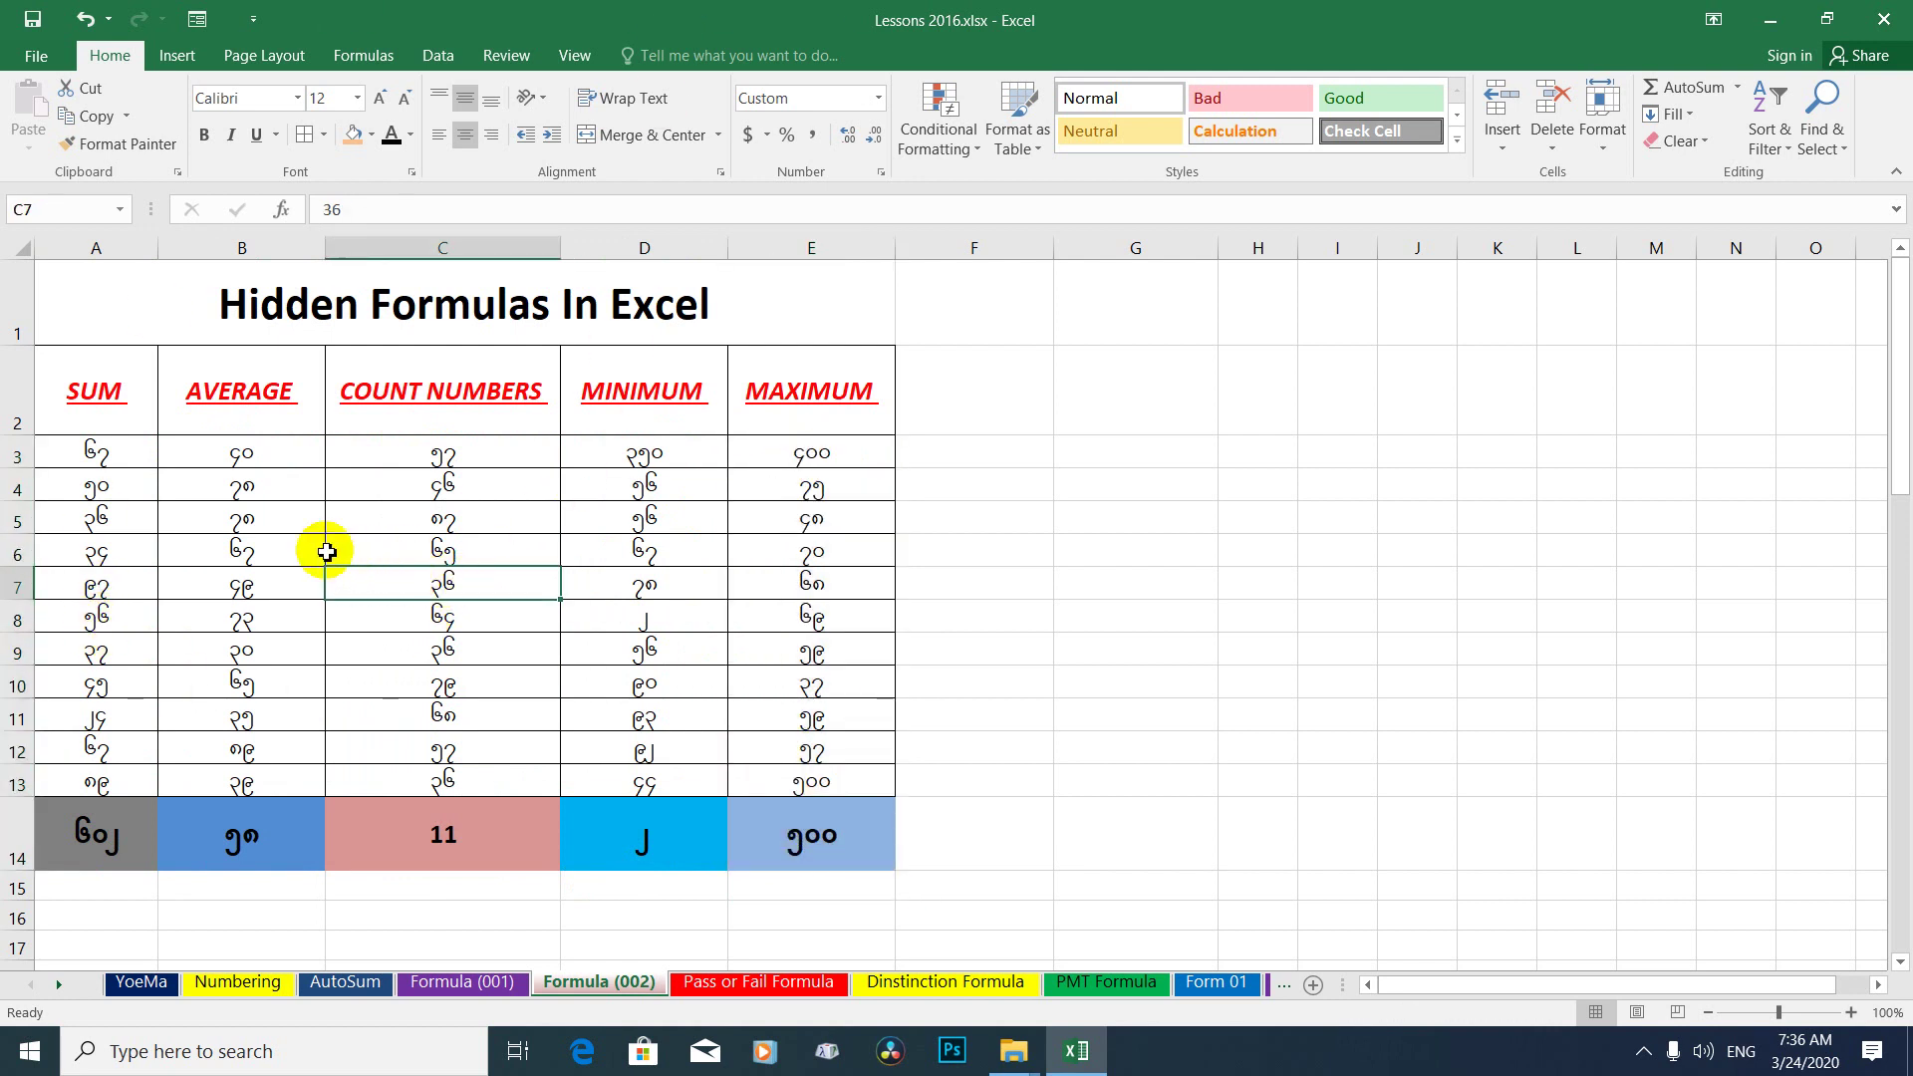
{"action": "left_click", "coordinate": [244, 514]}
{"action": "left_click", "coordinate": [94, 453]}
{"action": "left_click", "coordinate": [88, 403]}
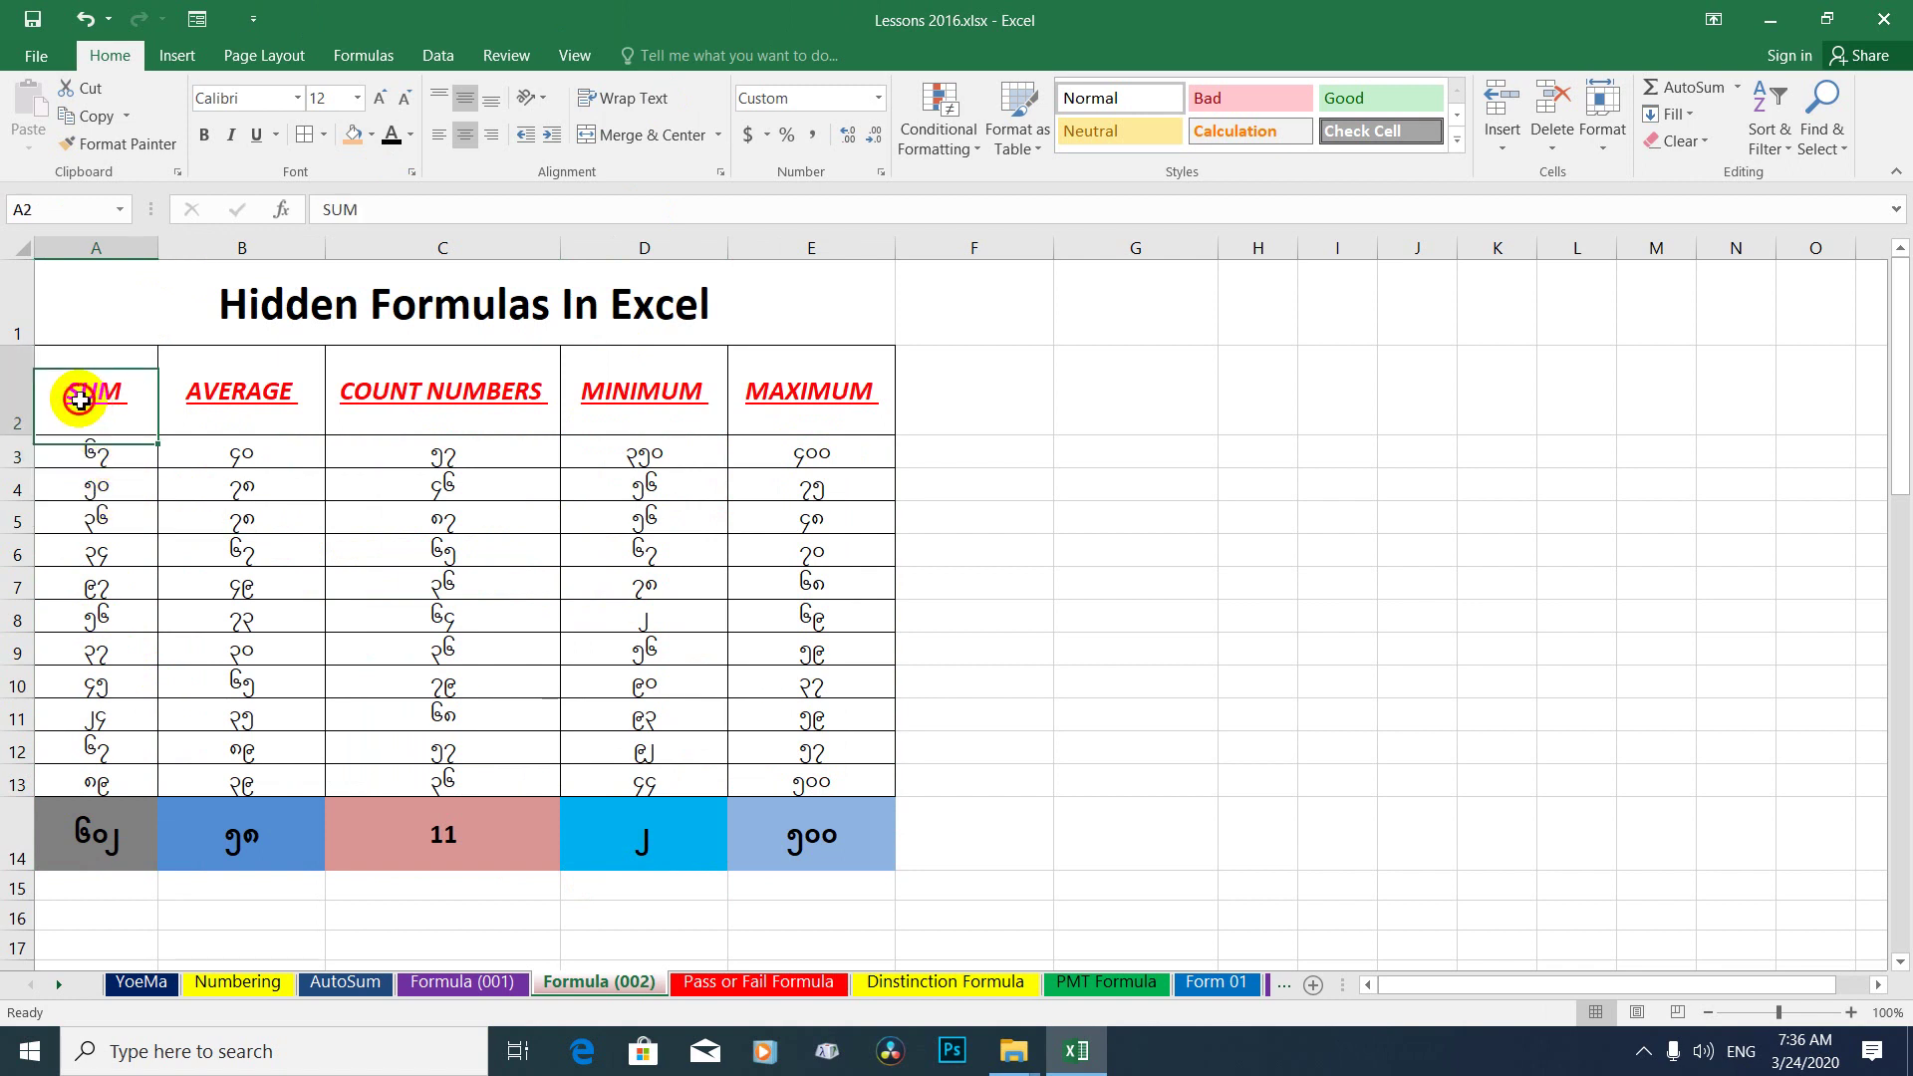
{"action": "left_click", "coordinate": [250, 410]}
{"action": "left_click", "coordinate": [468, 409]}
{"action": "left_click", "coordinate": [657, 393]}
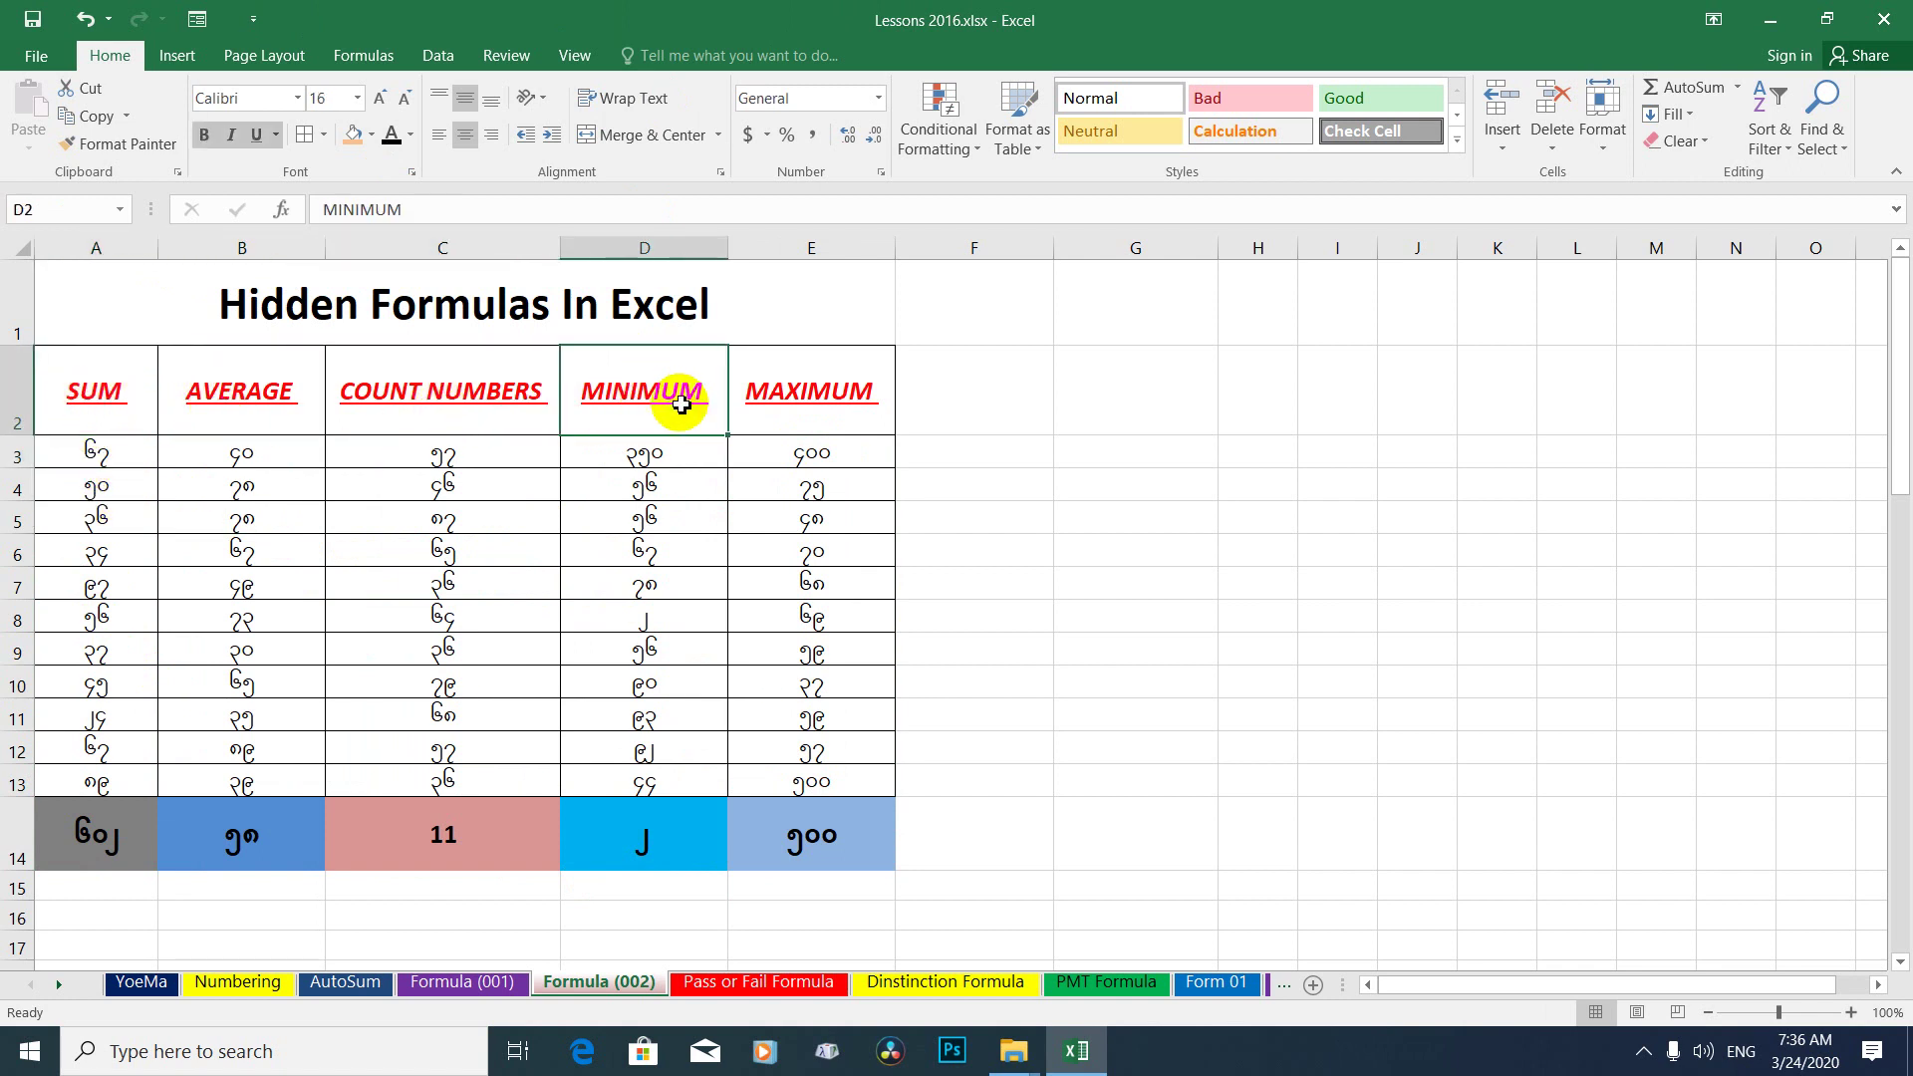
{"action": "left_click", "coordinate": [839, 404]}
{"action": "left_click", "coordinate": [393, 308]}
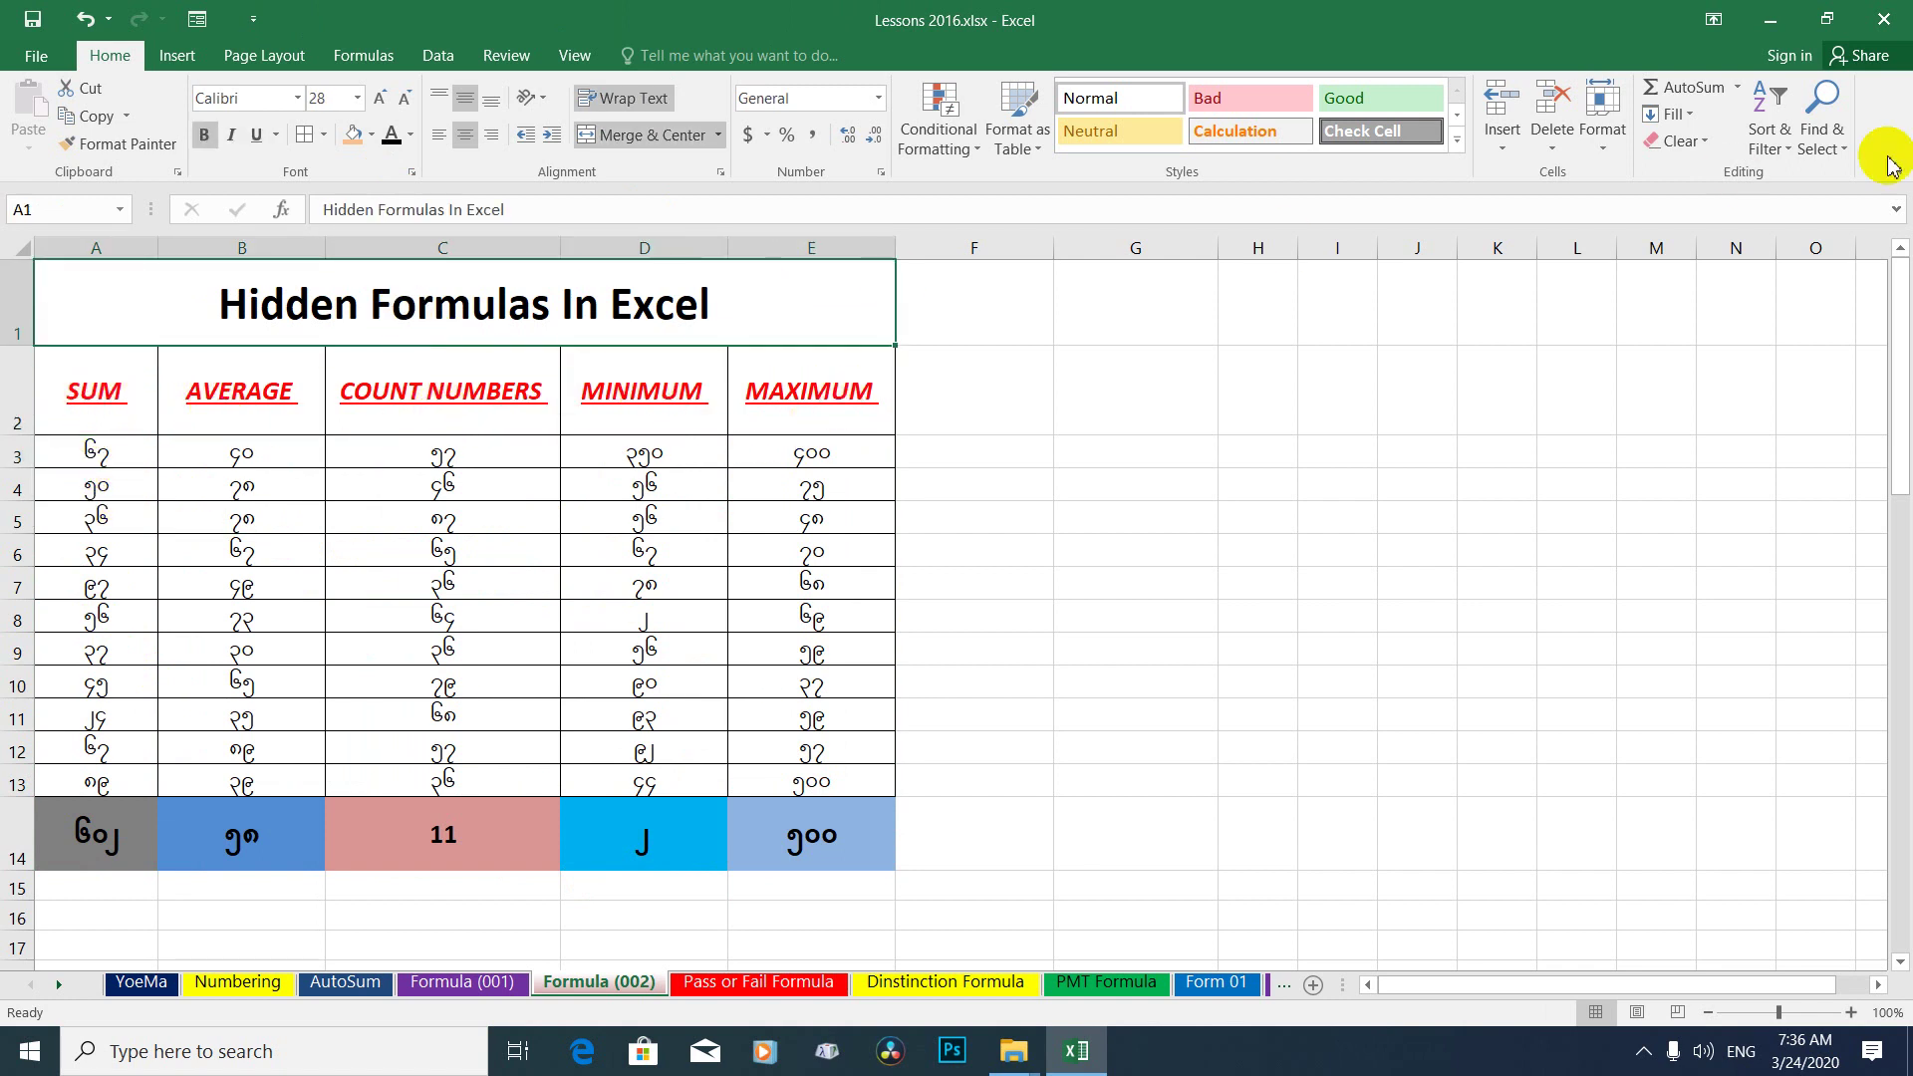
{"action": "left_click", "coordinate": [1736, 88]}
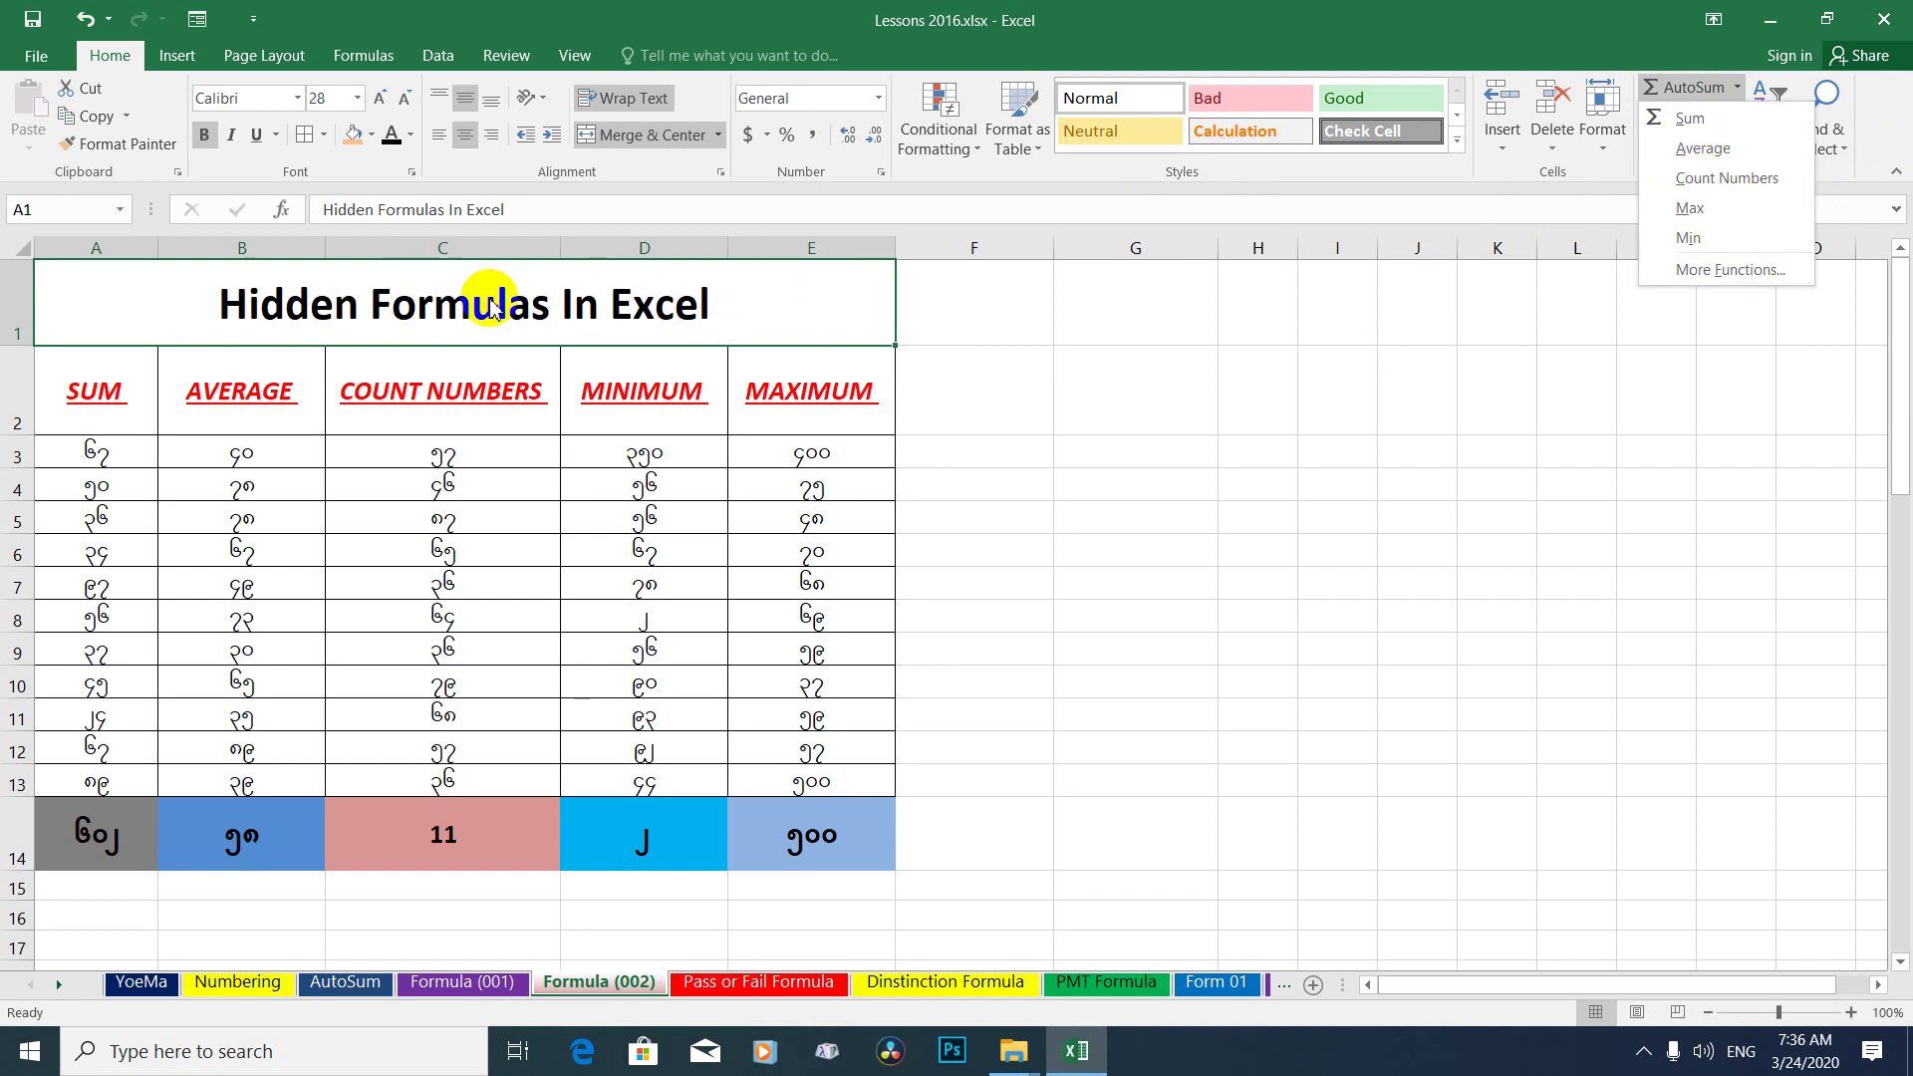
Close the function list and check the SUM, AVERAGE, COUNT and MAX results in row 14.
{"action": "left_click", "coordinate": [287, 836]}
{"action": "left_click", "coordinate": [95, 835]}
{"action": "left_click", "coordinate": [264, 835]}
{"action": "left_click", "coordinate": [443, 834]}
{"action": "left_click", "coordinate": [810, 840]}
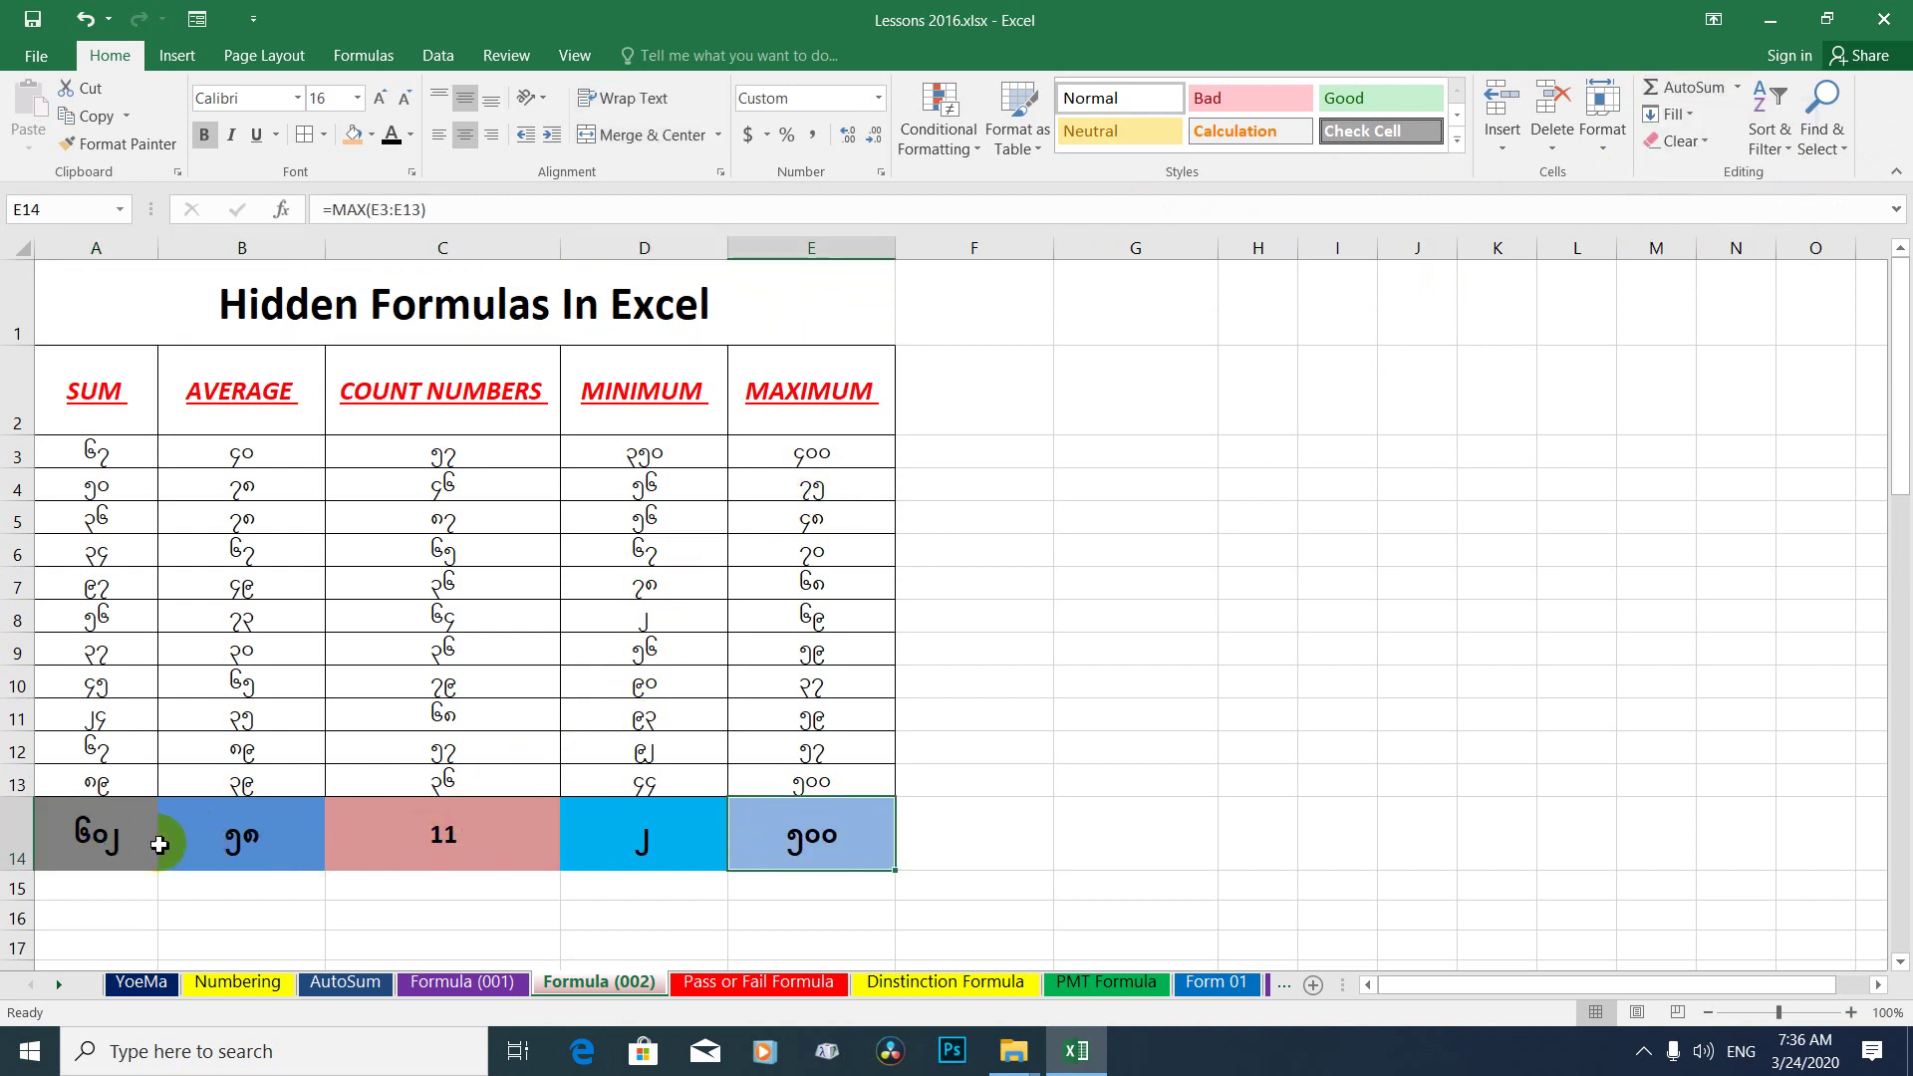
{"action": "left_click", "coordinate": [118, 454]}
{"action": "left_click", "coordinate": [107, 834]}
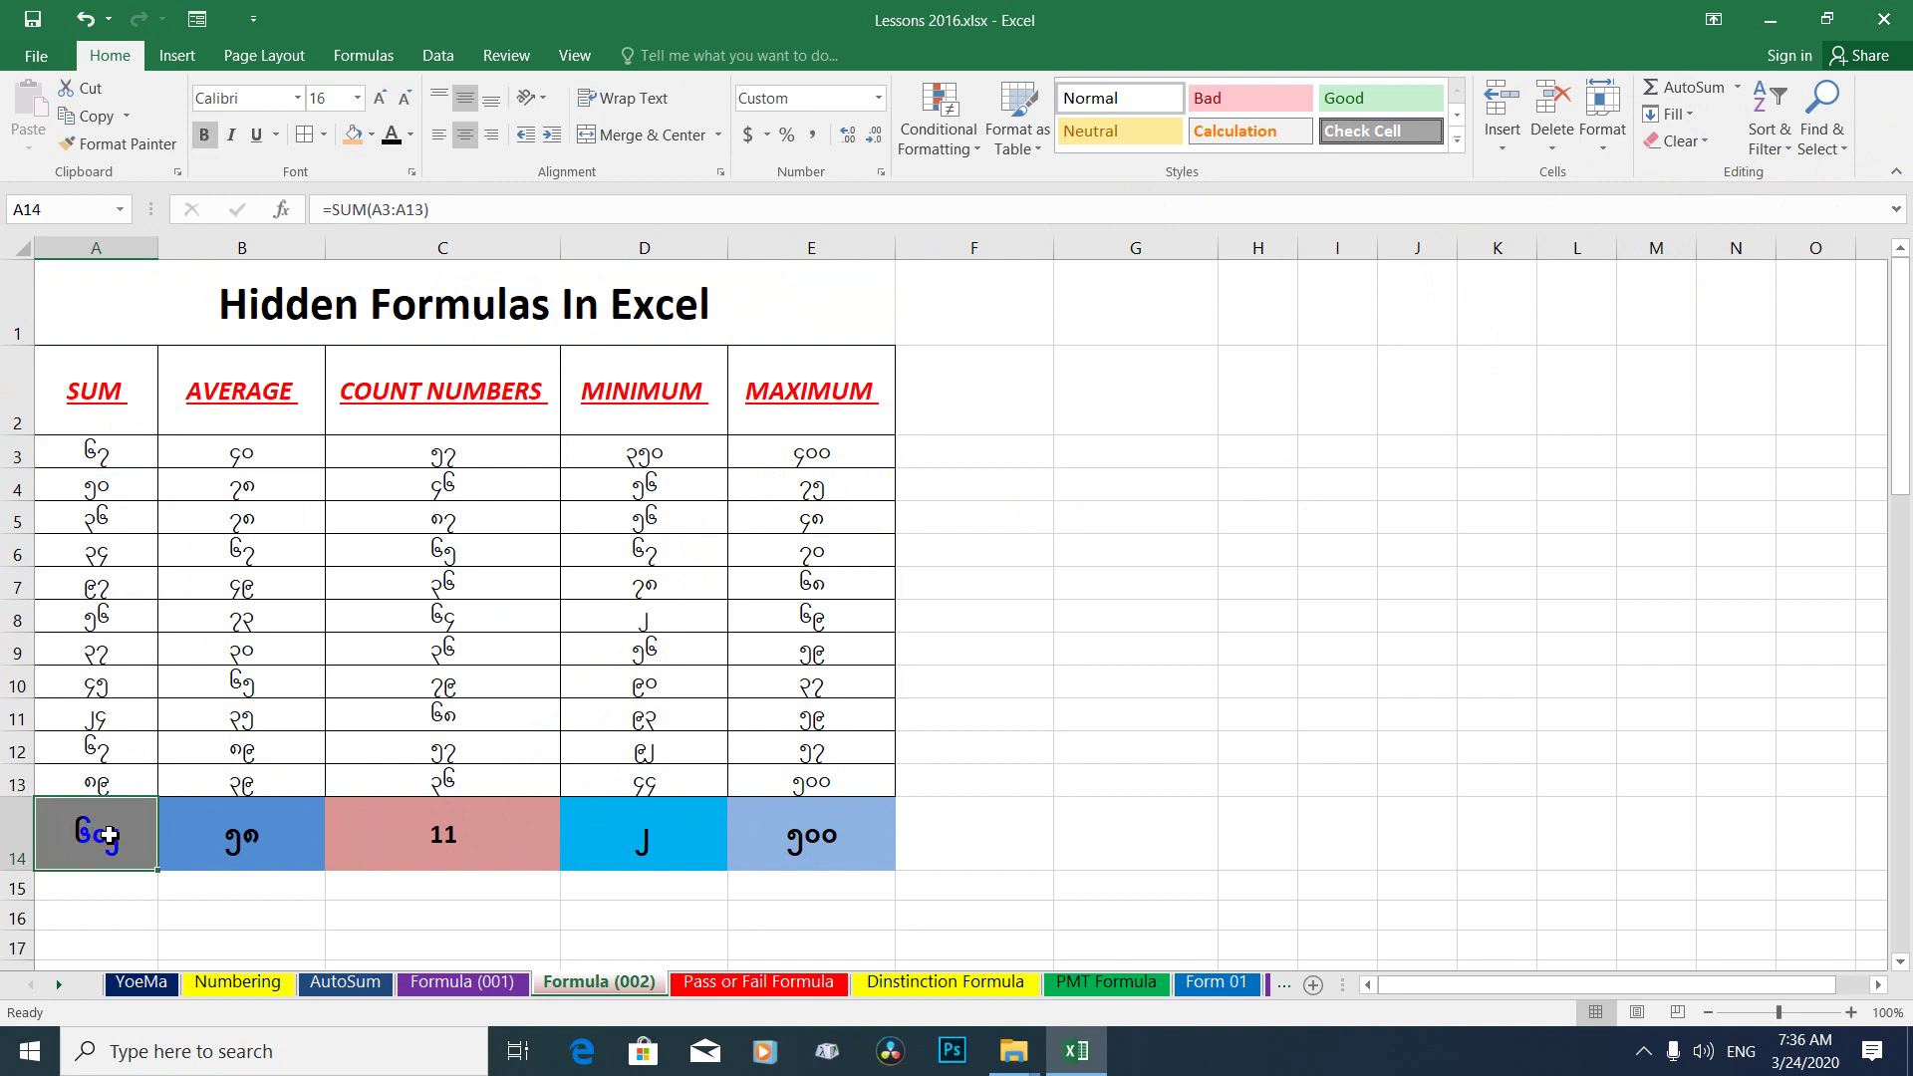
{"action": "left_click", "coordinate": [245, 849]}
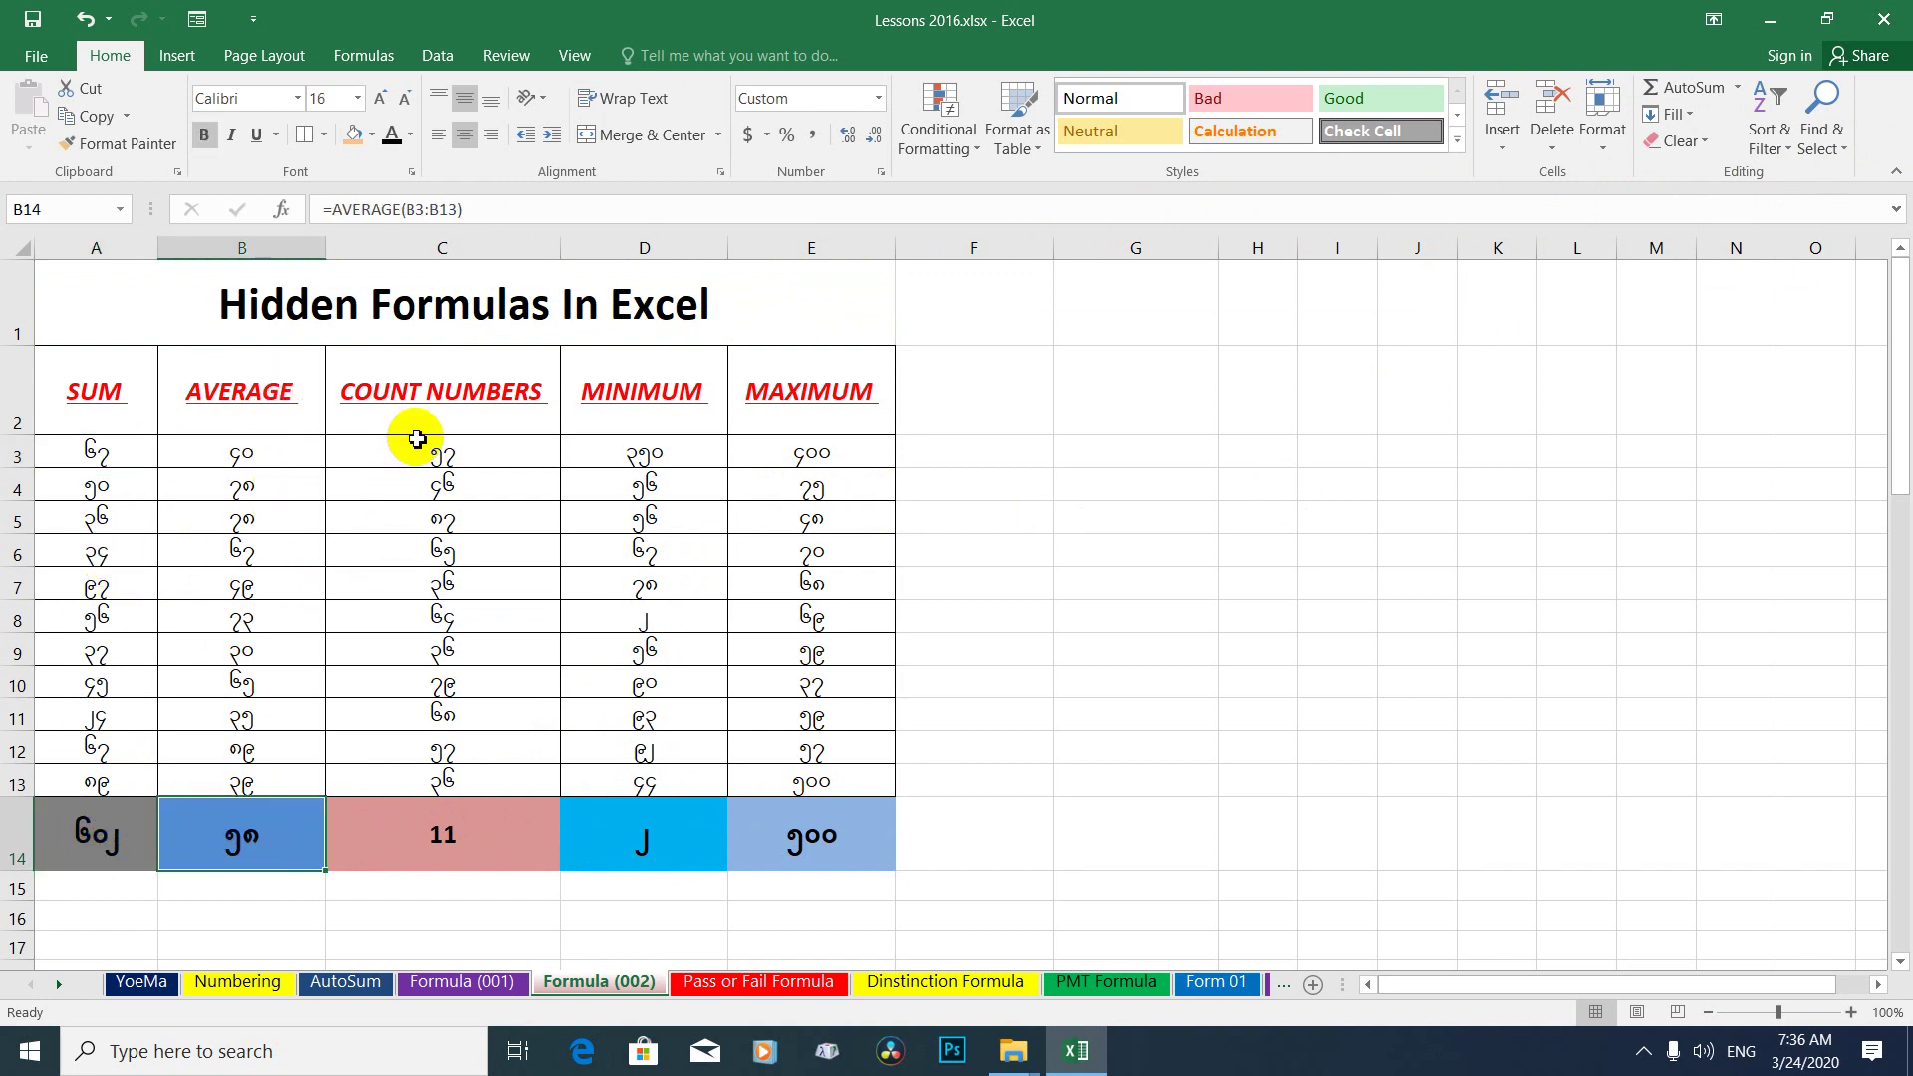
Compare the COUNT, MIN and MAX formulas with their source ranges, then deselect at F7.
{"action": "left_click", "coordinate": [470, 453]}
{"action": "left_click", "coordinate": [481, 777]}
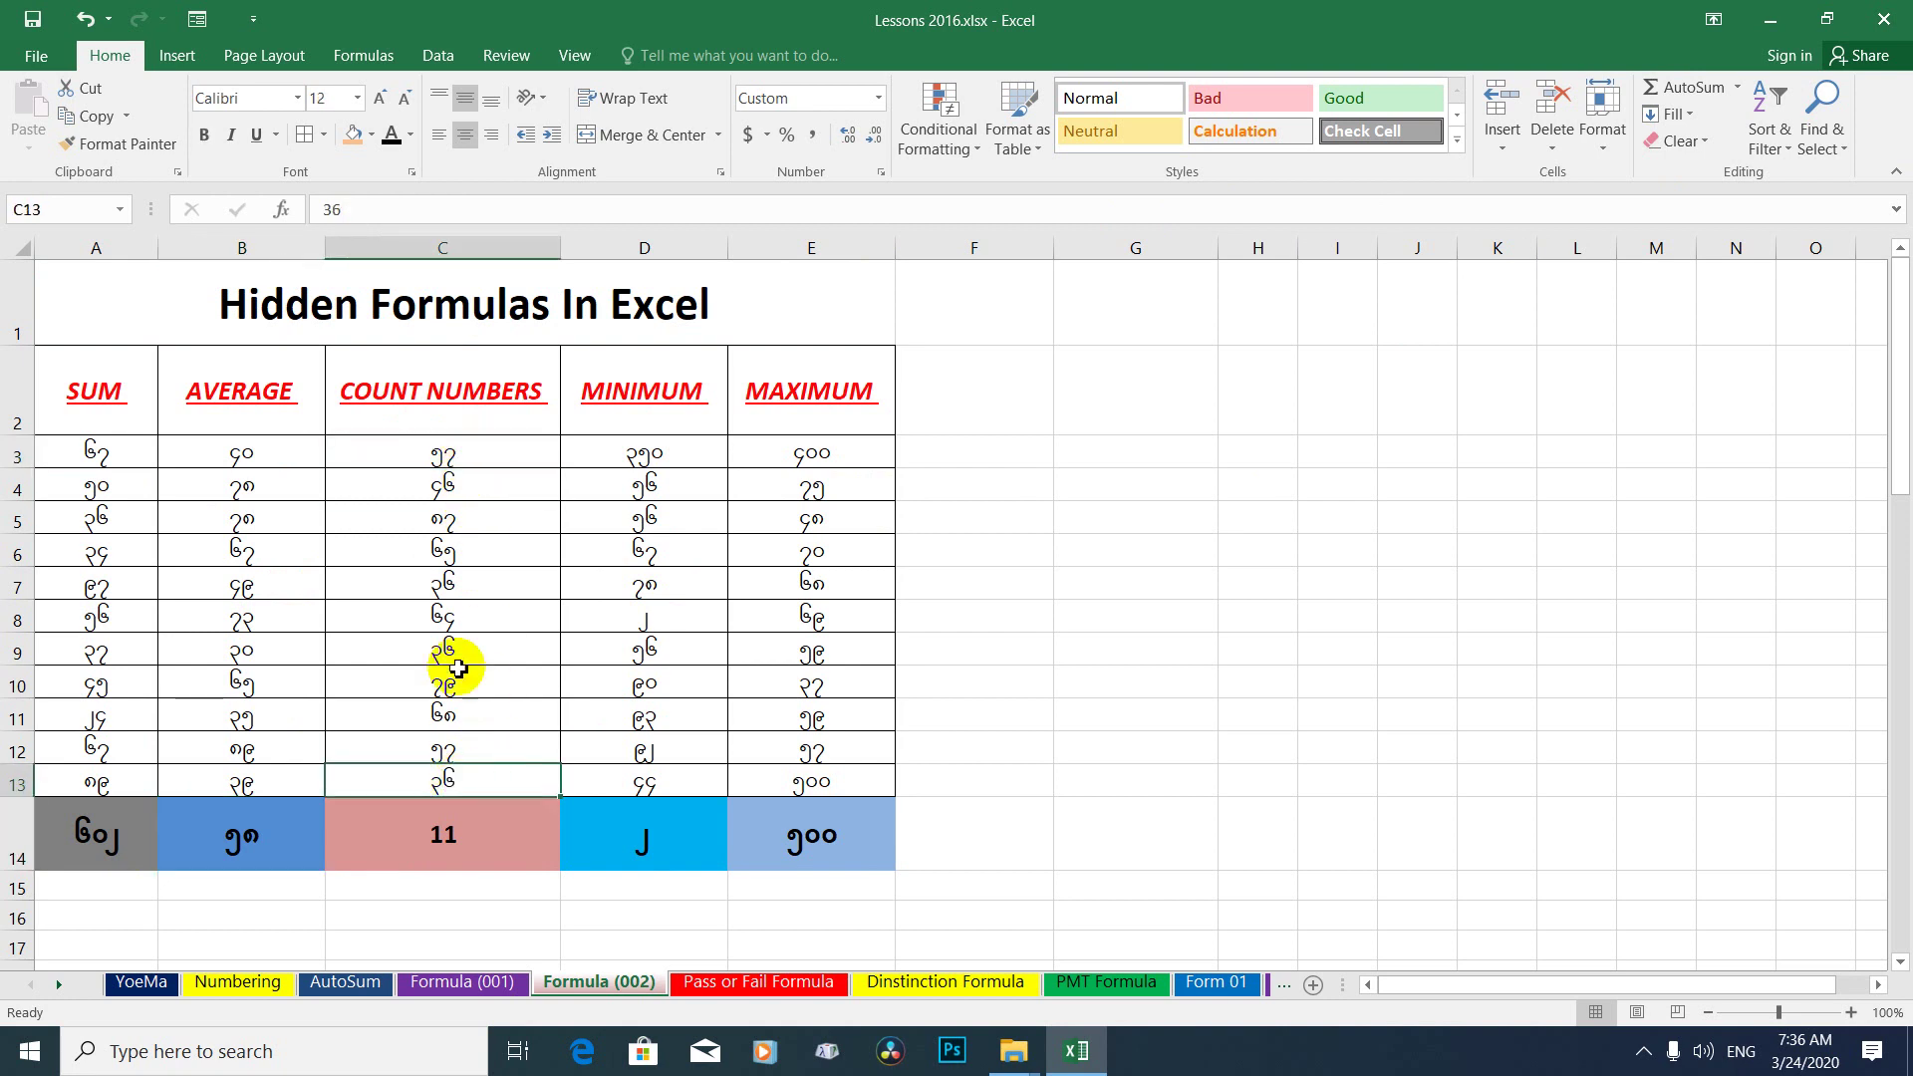
{"action": "left_click", "coordinate": [471, 841]}
{"action": "left_click", "coordinate": [653, 460]}
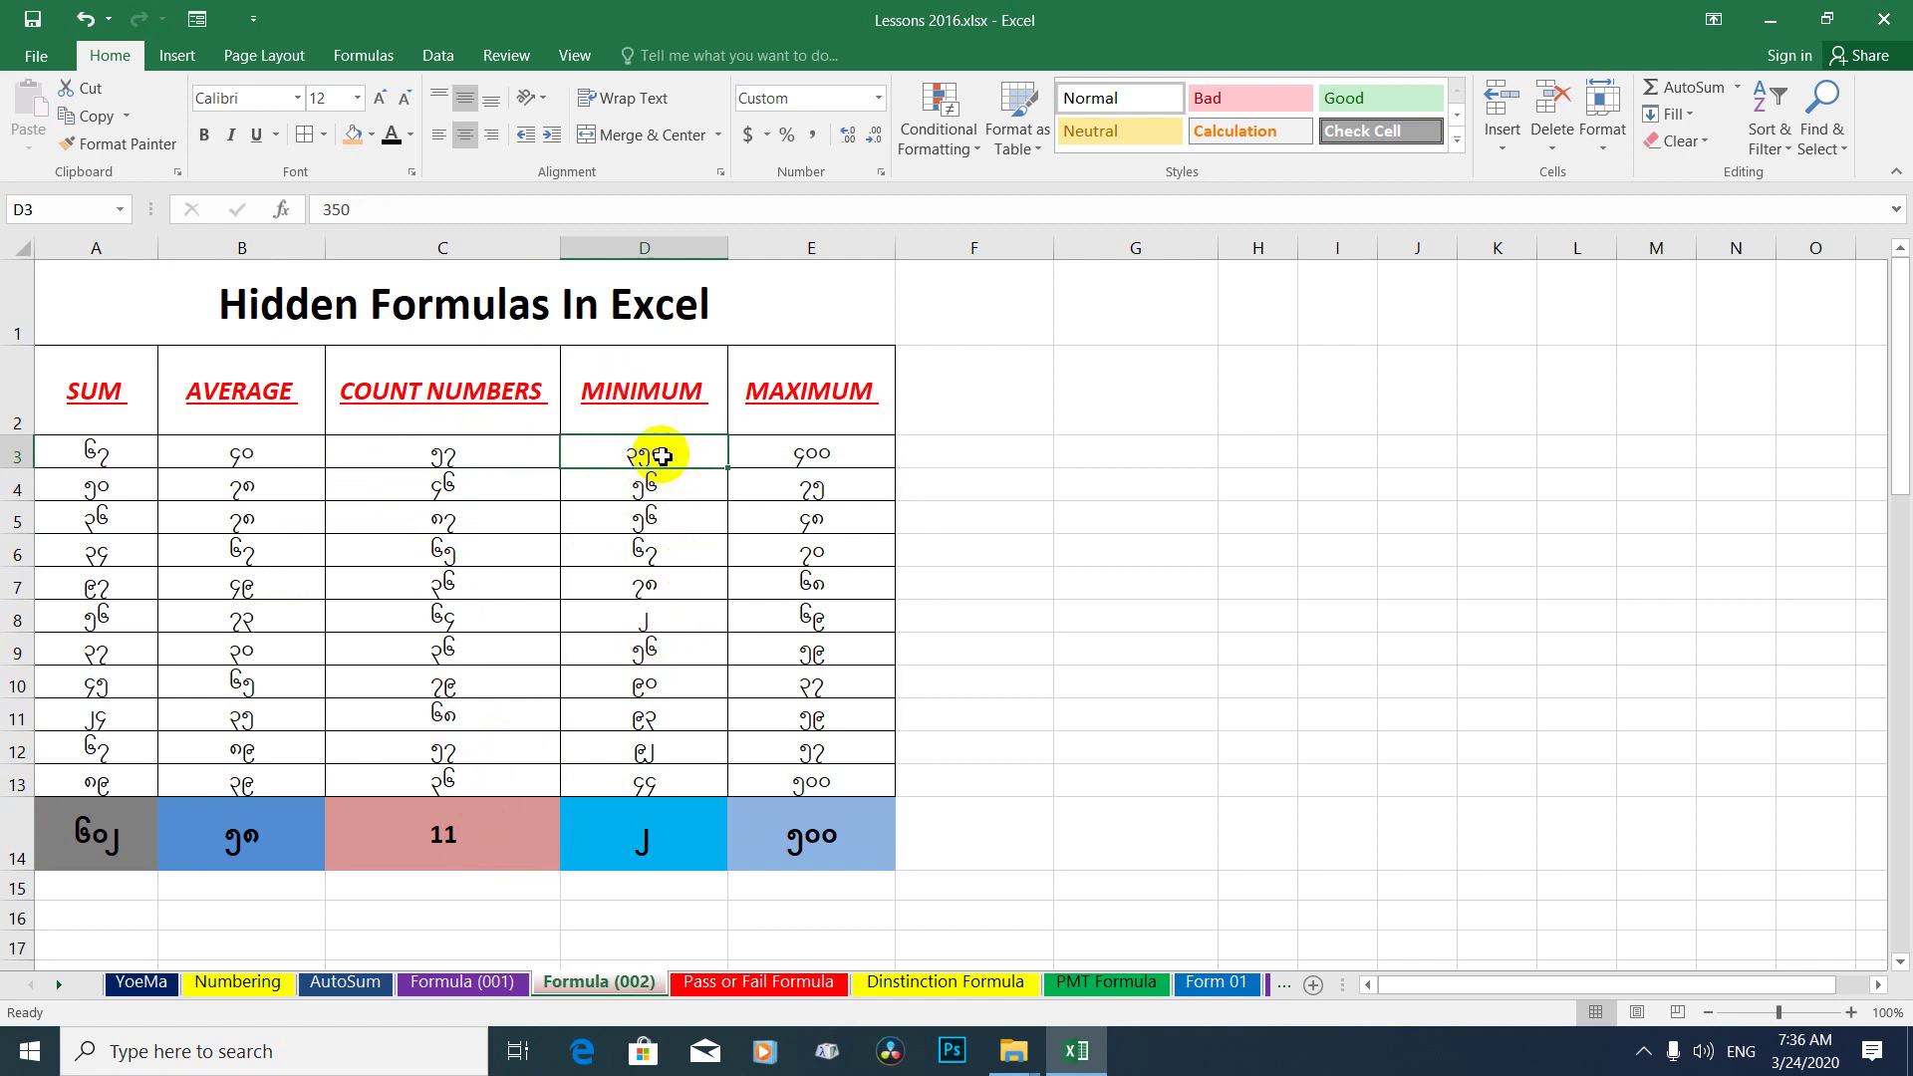
{"action": "left_click_drag", "start_coordinate": [663, 453], "coordinate": [649, 779]}
{"action": "left_click", "coordinate": [643, 837]}
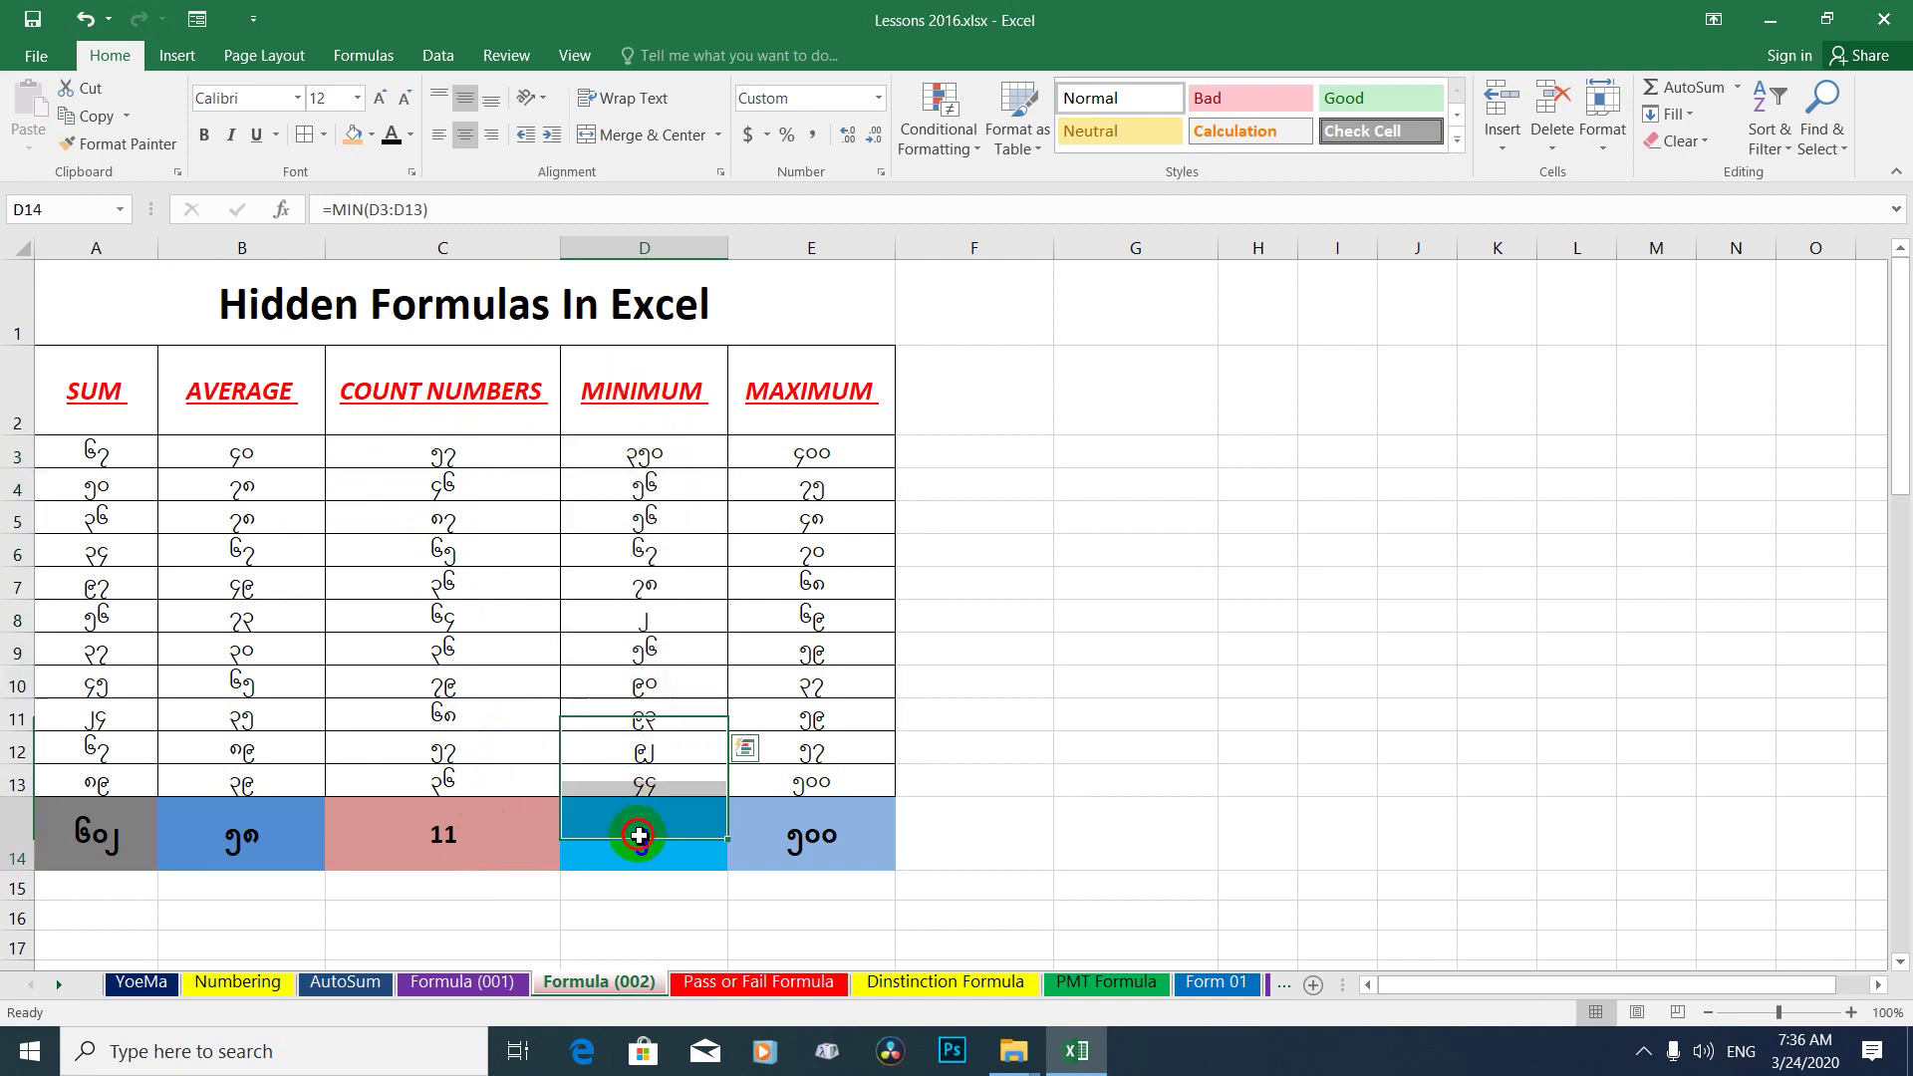
{"action": "left_click_drag", "start_coordinate": [813, 455], "coordinate": [814, 785]}
{"action": "left_click", "coordinate": [810, 828]}
{"action": "left_click", "coordinate": [952, 585]}
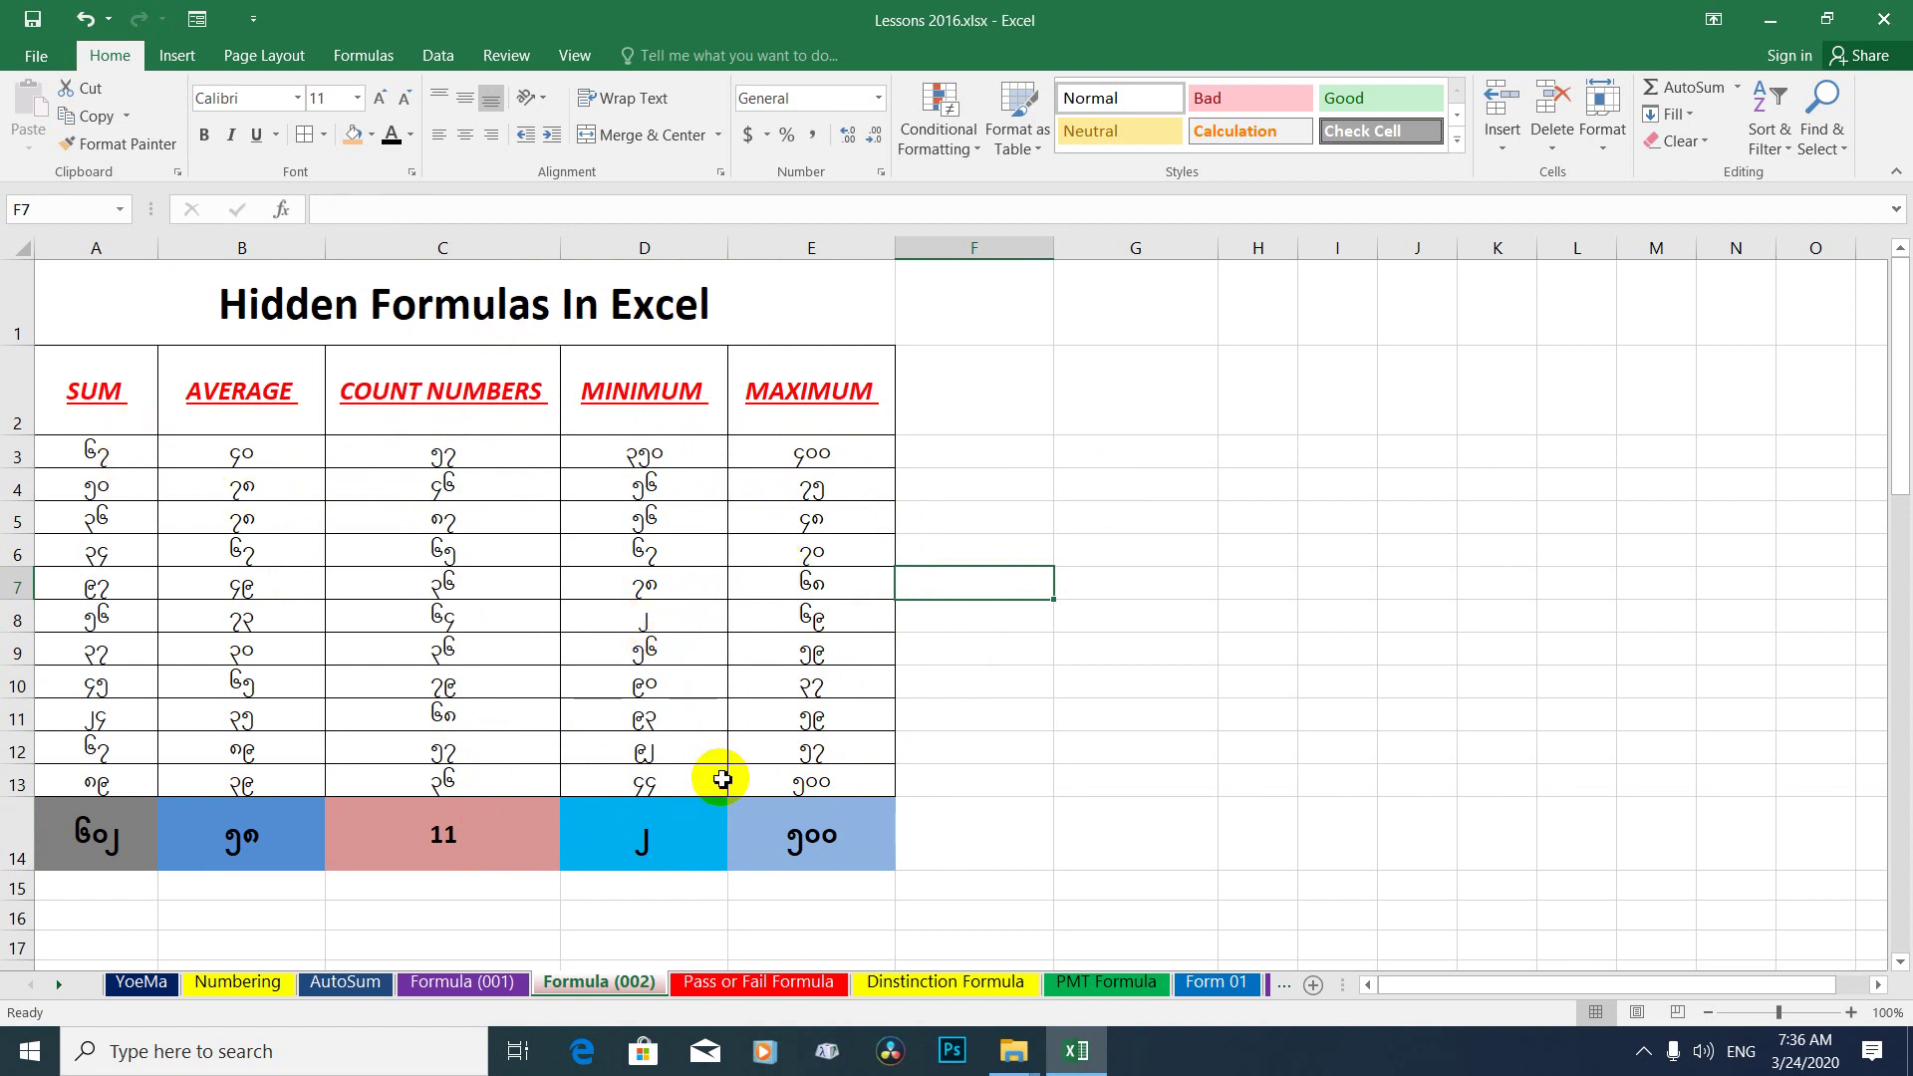
Select the Formula (001) table, then select the students' marks table on the AutoSum sheet.
{"action": "left_click", "coordinate": [493, 985]}
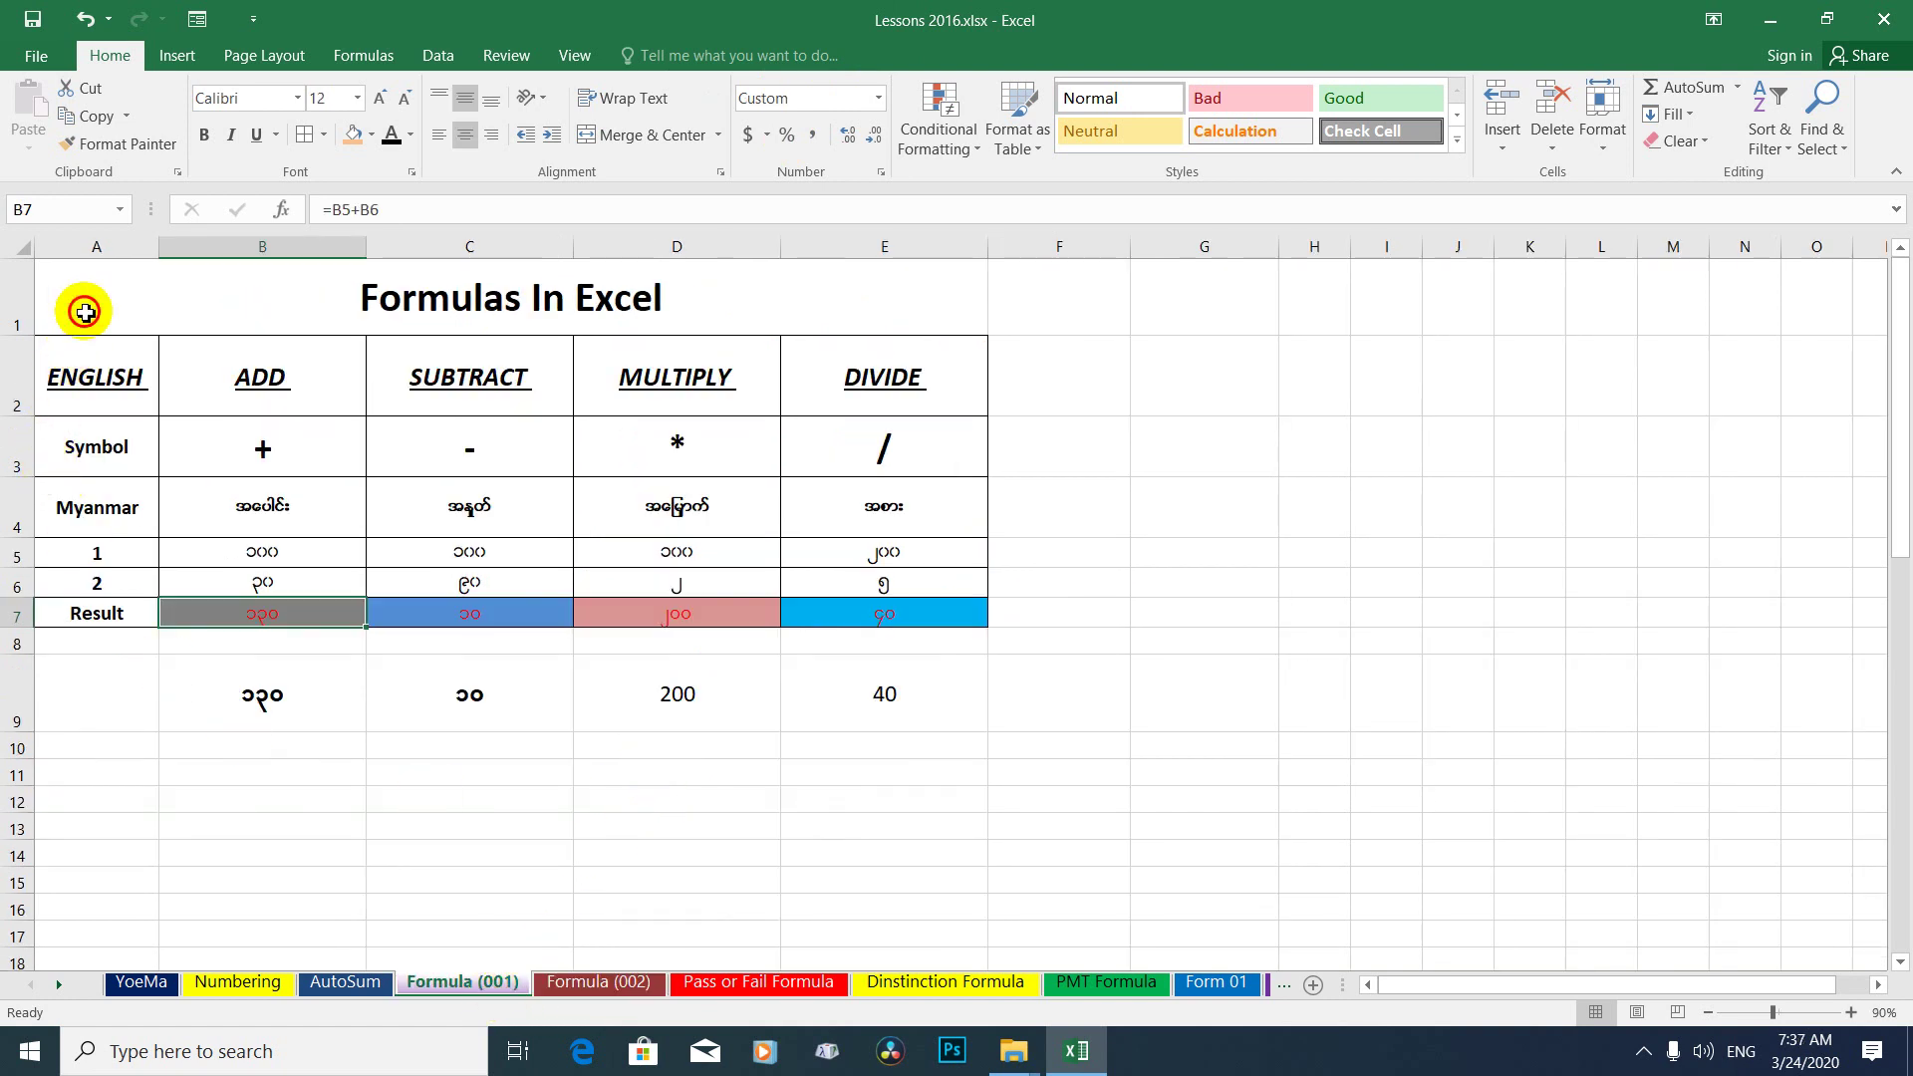
{"action": "left_click_drag", "start_coordinate": [85, 313], "coordinate": [804, 700]}
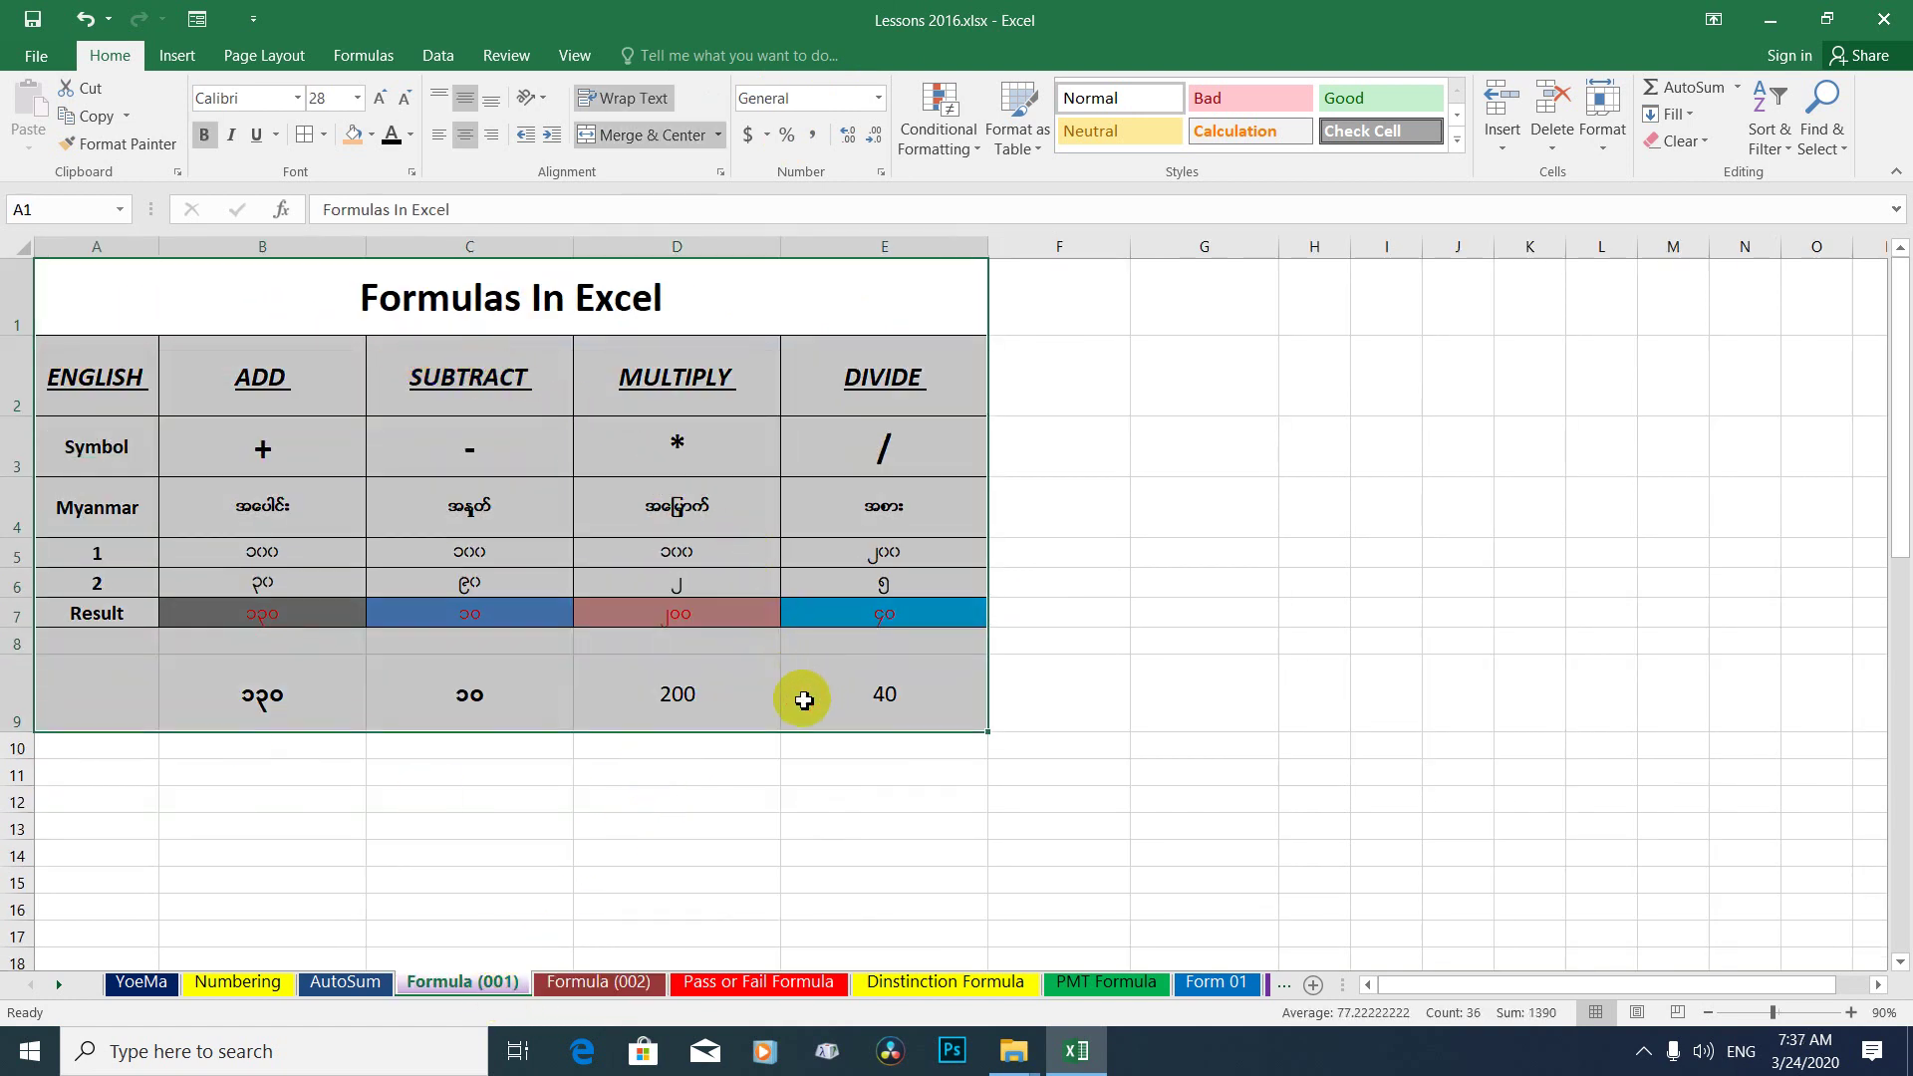
{"action": "left_click", "coordinate": [367, 986]}
{"action": "left_click", "coordinate": [732, 601]}
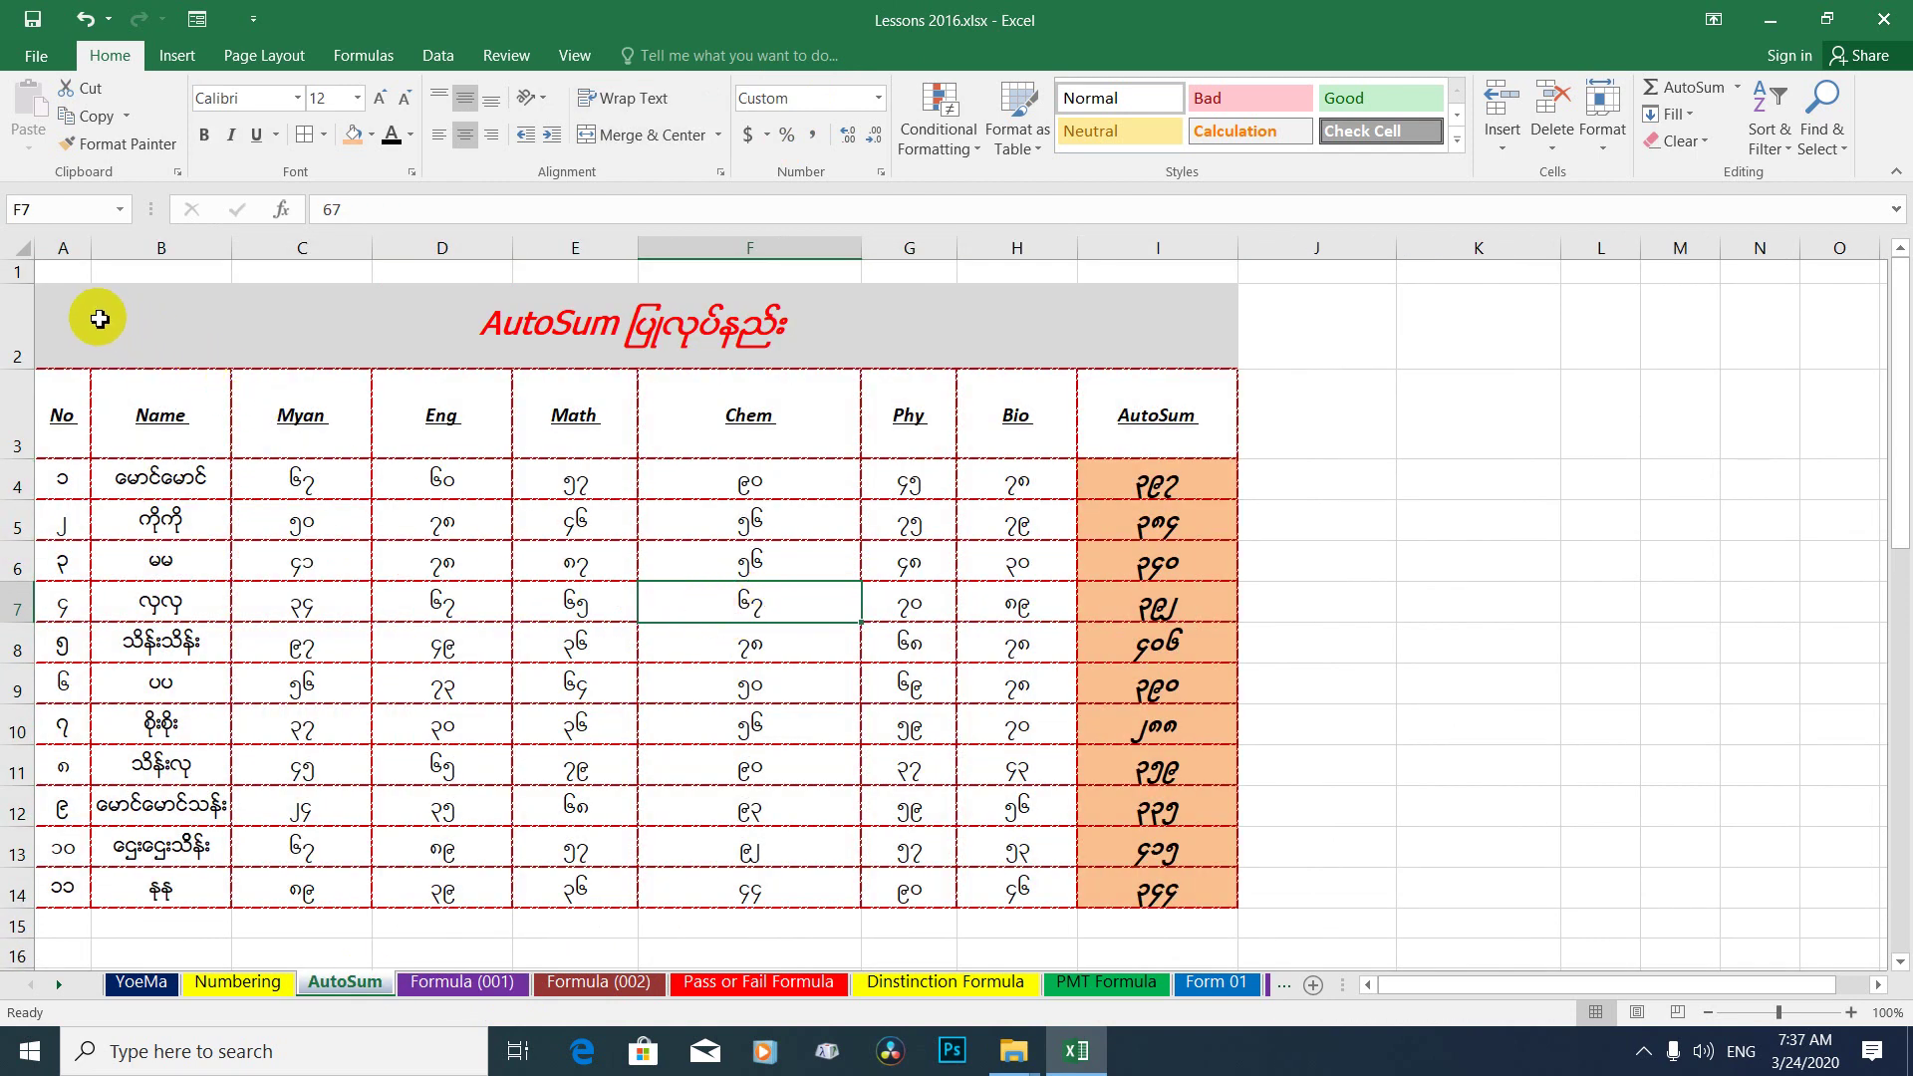
{"action": "left_click_drag", "start_coordinate": [66, 271], "coordinate": [944, 871]}
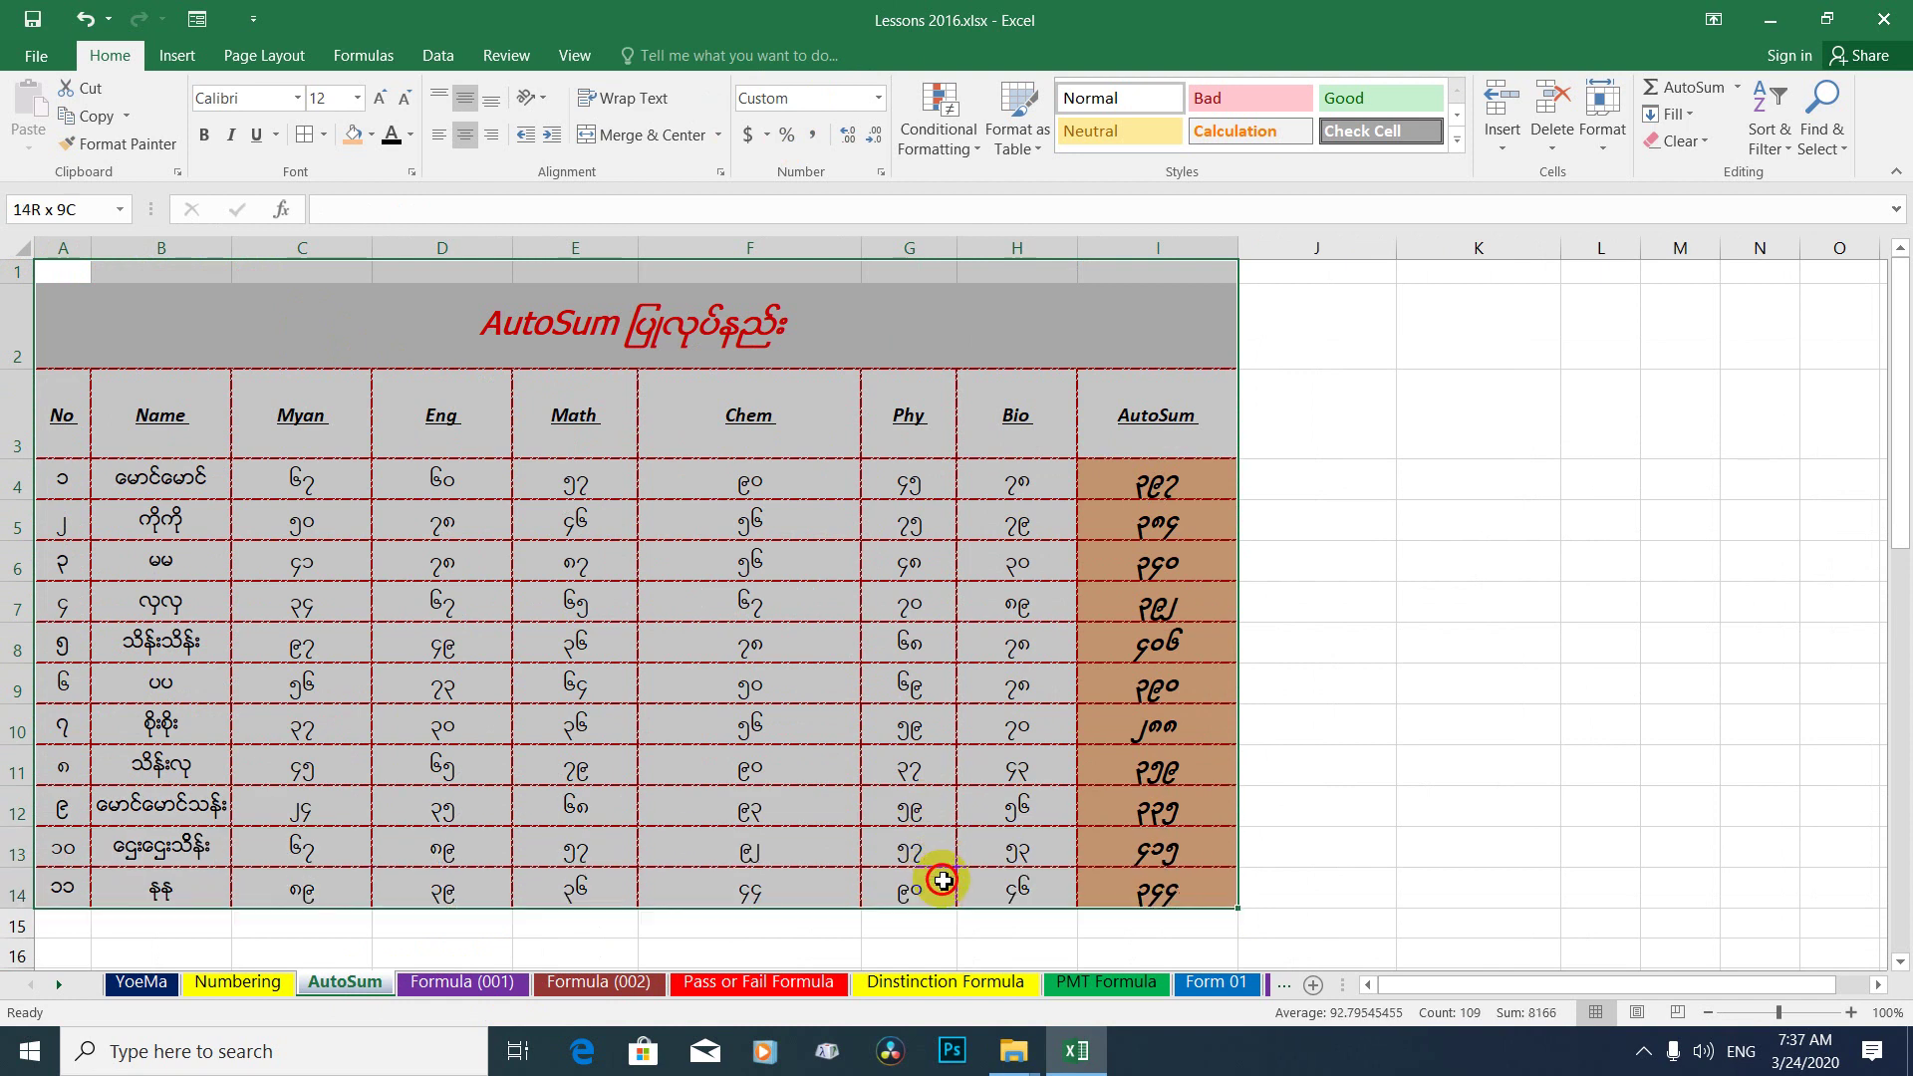
{"action": "left_click", "coordinate": [931, 615]}
{"action": "mouse_move", "coordinate": [66, 274]}
{"action": "left_mouse_down"}
{"action": "mouse_move", "coordinate": [760, 600]}
{"action": "mouse_move", "coordinate": [876, 876]}
{"action": "left_mouse_up"}
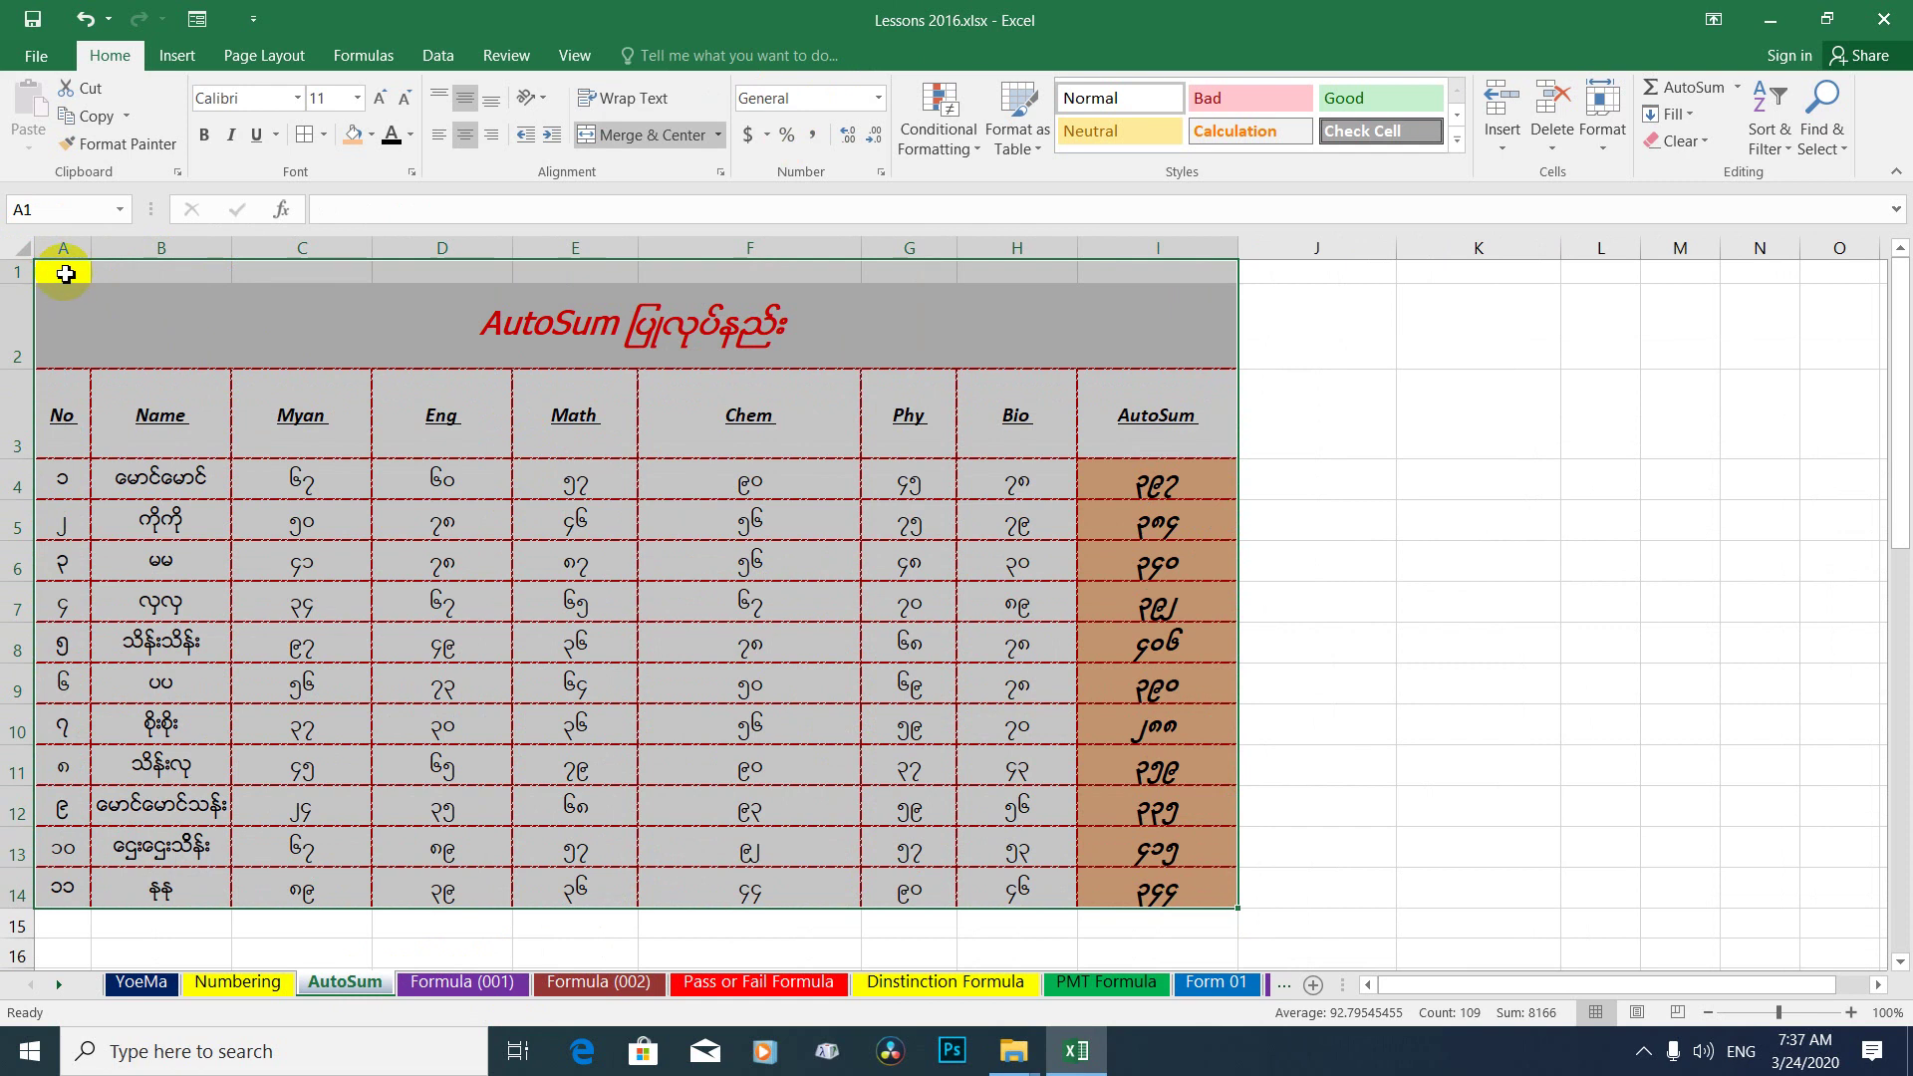
{"action": "left_click_drag", "start_coordinate": [65, 274], "coordinate": [897, 866]}
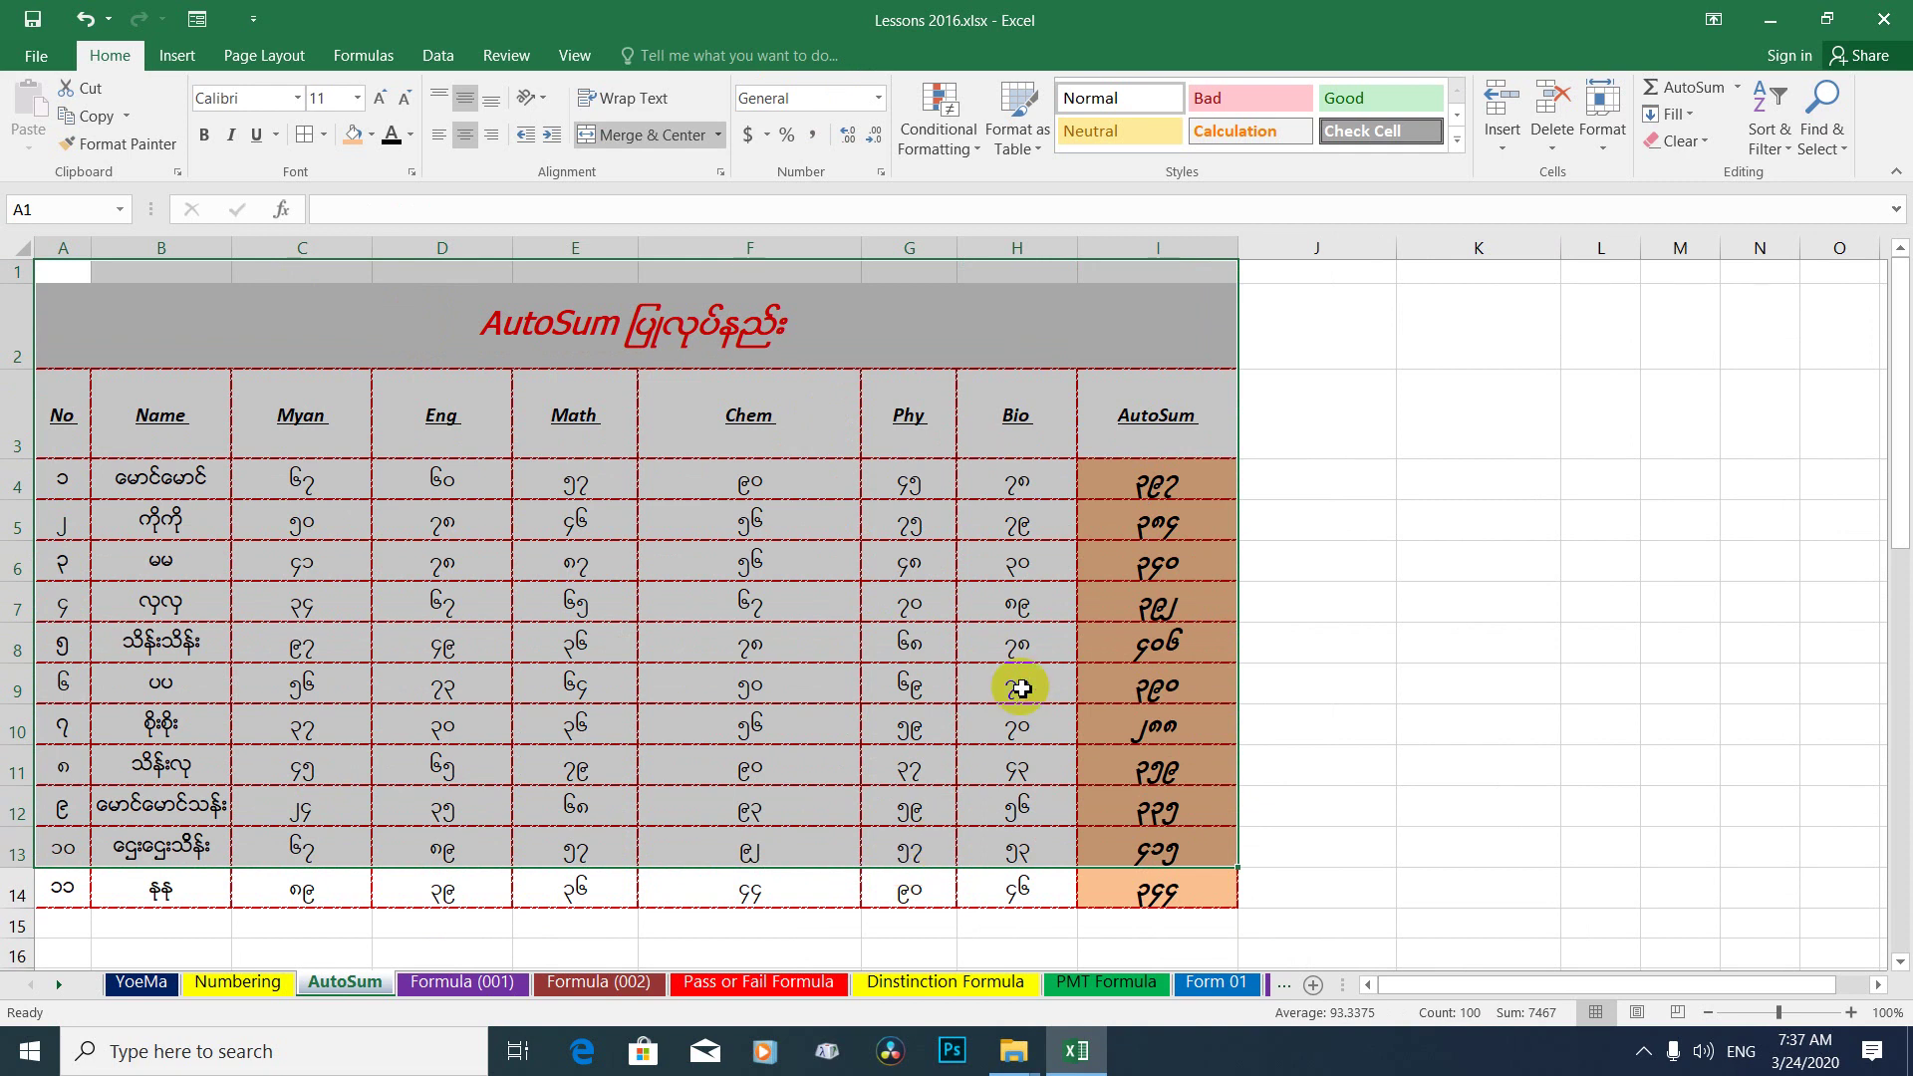